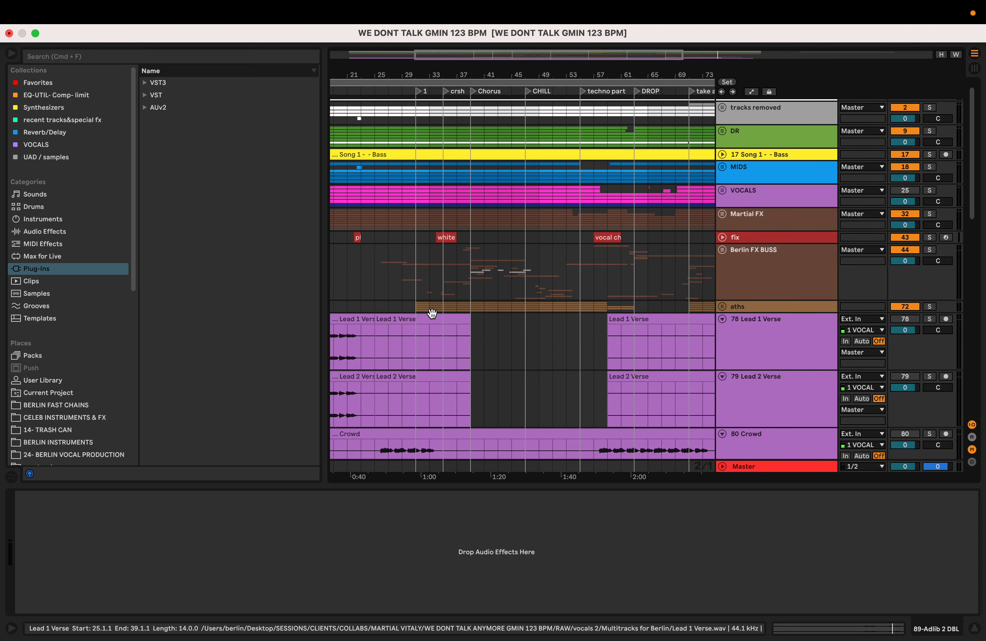
- Start playback from bar 7 and solo the 78 Lead 1 Verse and 79 Lead 2 Verse tracks
scroll(432, 313, "left", 5)
scroll(366, 338, "up", 4)
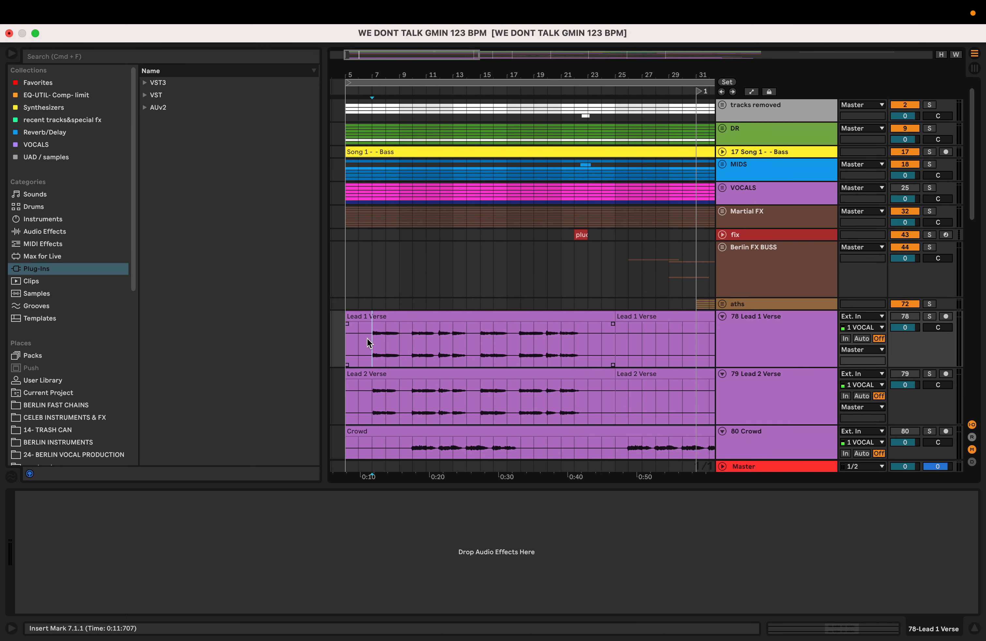
left_click(372, 339)
scroll(393, 333, "down", 2)
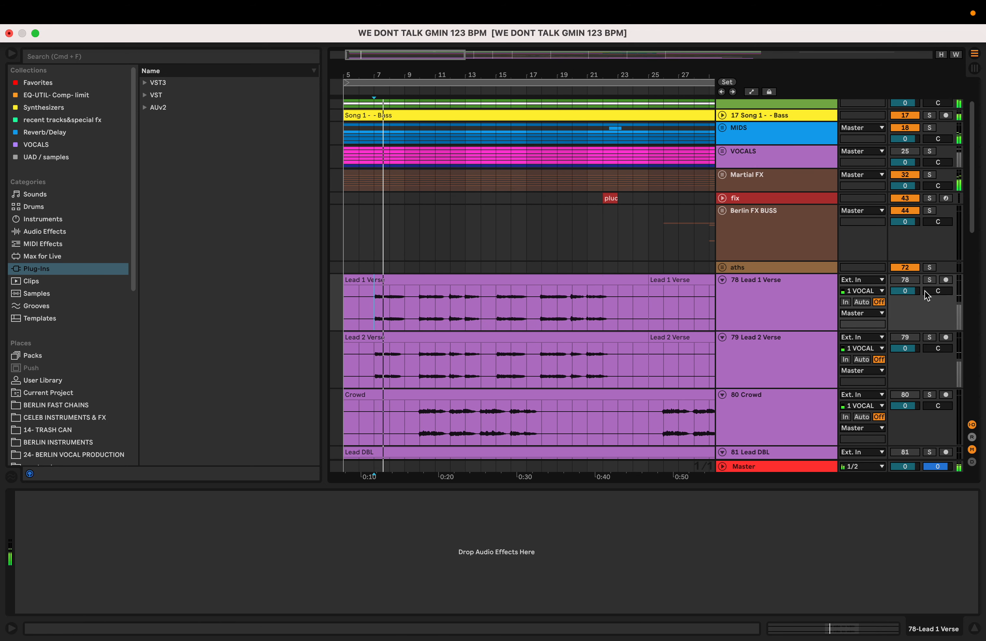
left_click(930, 279)
left_click(930, 337)
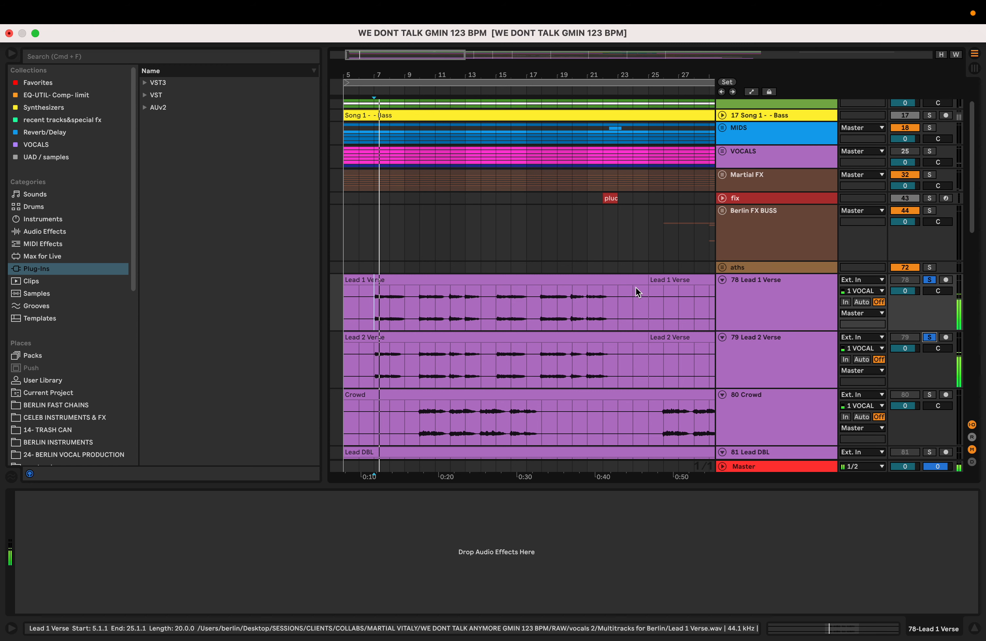
scroll(587, 314, "down", 2)
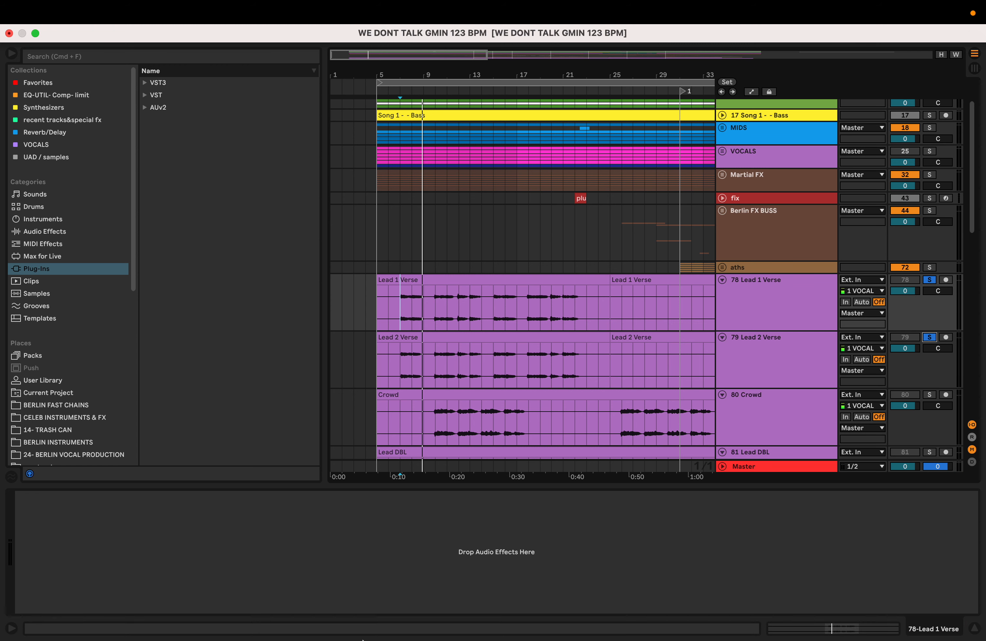
left_click(301, 619)
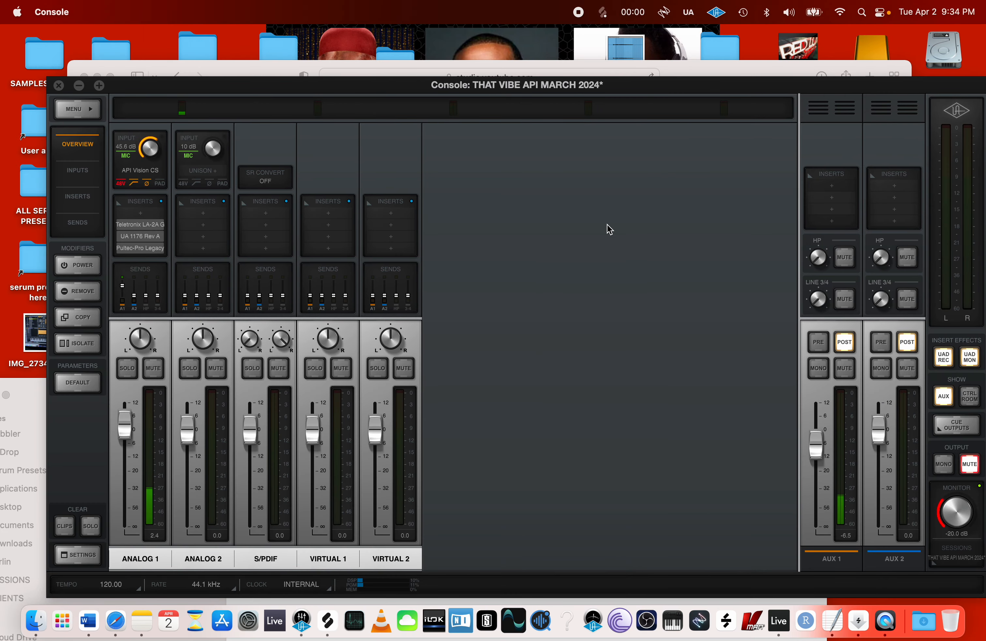
left_click(778, 620)
scroll(412, 315, "up", 3)
scroll(411, 315, "down", 5)
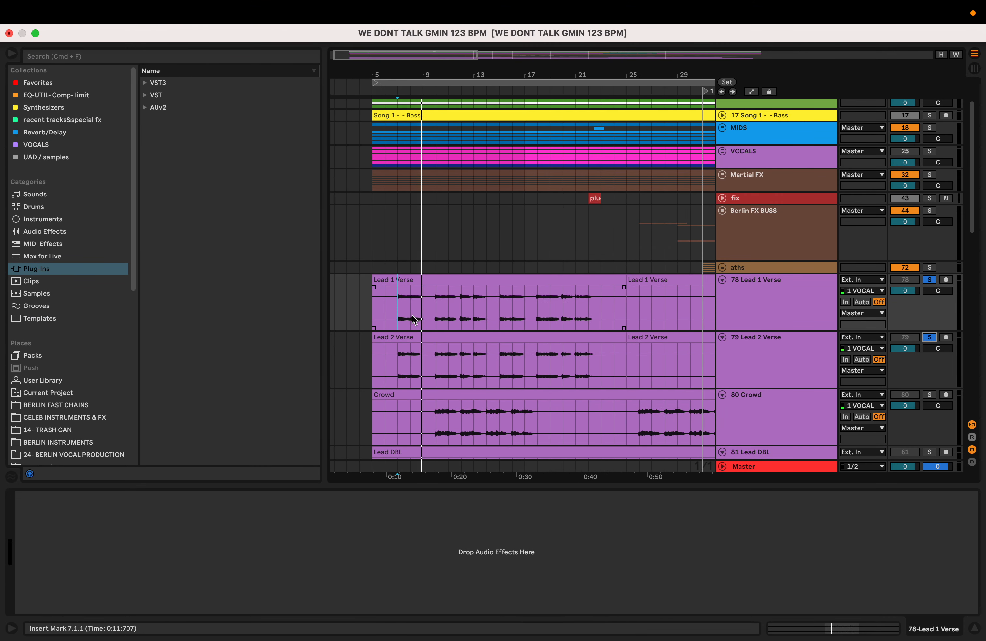
- Search the browser for "melo" and load Melodyne from Favorites onto the 78 Lead 1 Verse track
left_click(812, 295)
left_click(275, 56)
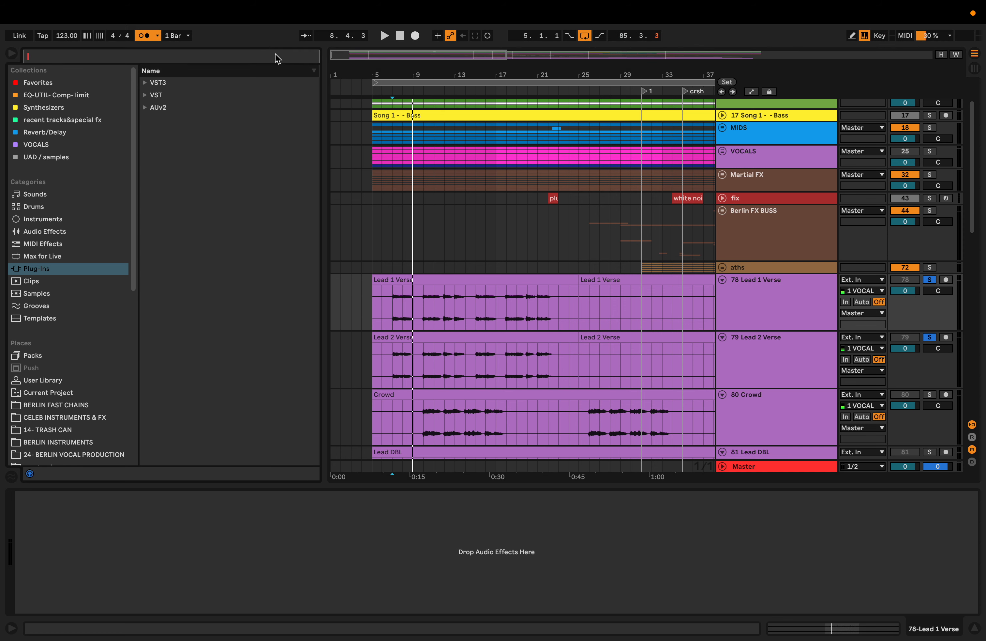
type("melo")
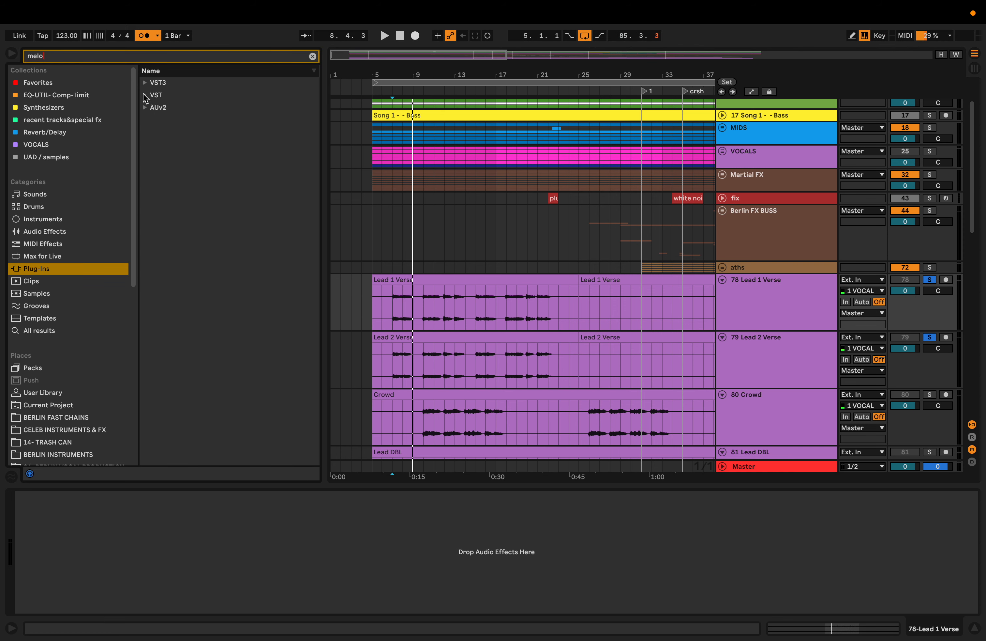
left_click(52, 85)
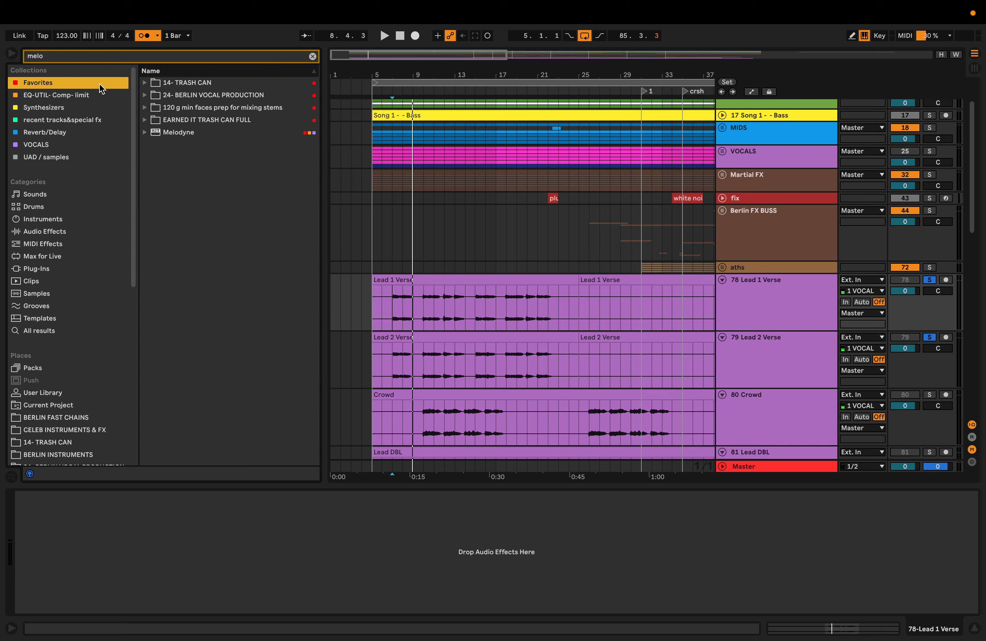
left_click_drag(163, 133, 192, 542)
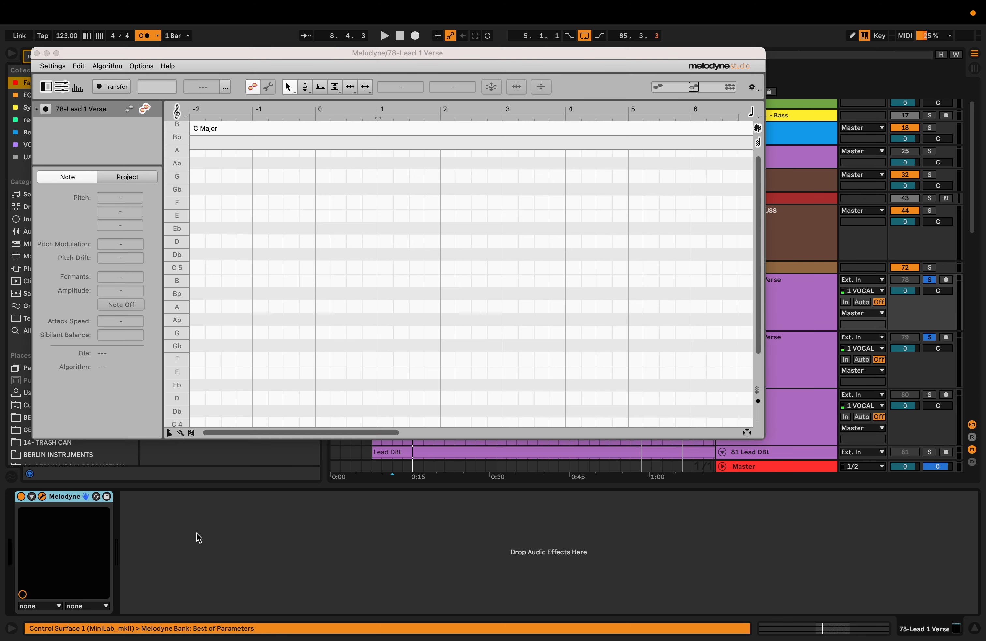
- Switch to Console, mute the Analog 1 channel, and return to Ableton Live
left_click(569, 288)
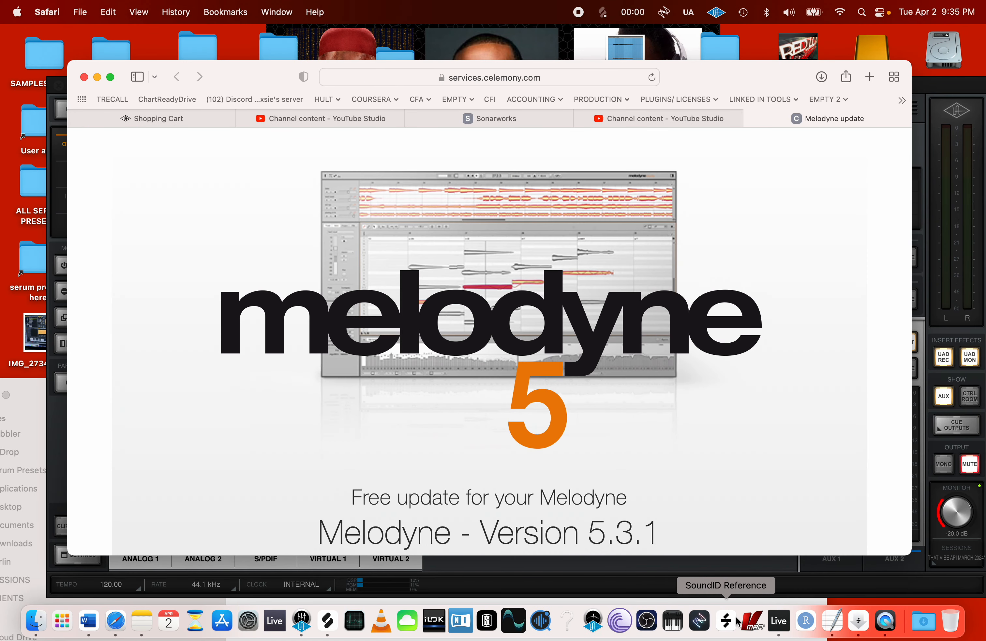
left_click(302, 621)
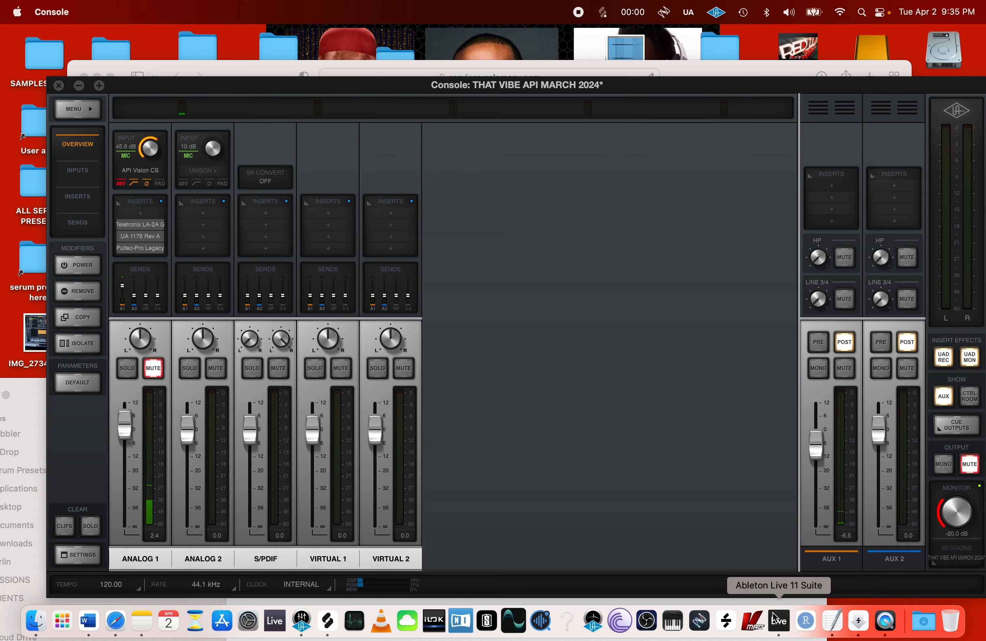
left_click(778, 621)
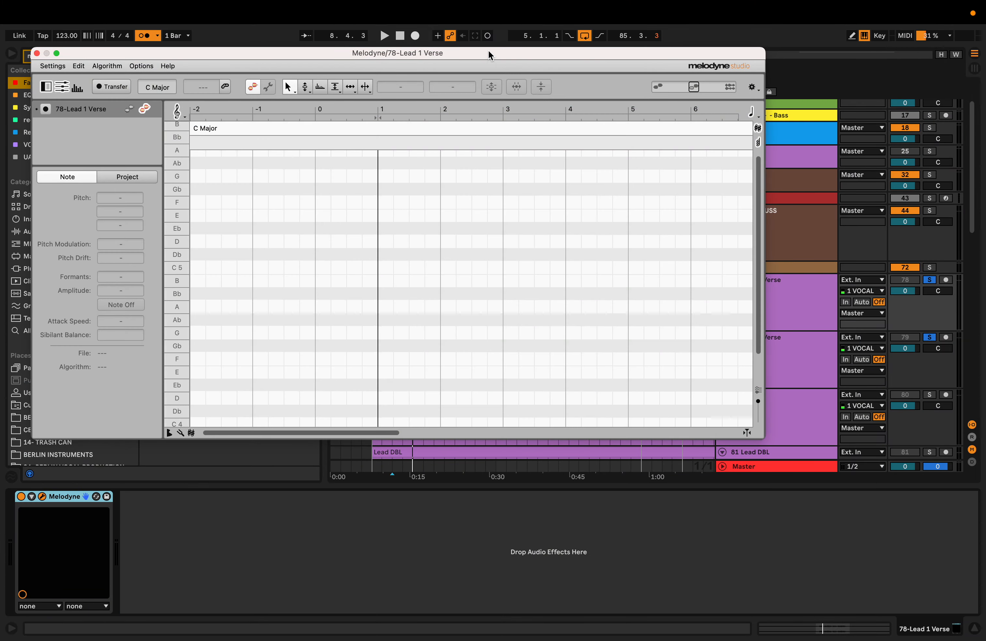
- Transfer Lead 1 Verse into Melodyne by playing it from bar 6 to about bar 23
left_click_drag(487, 55, 574, 355)
scroll(393, 295, "up", 3)
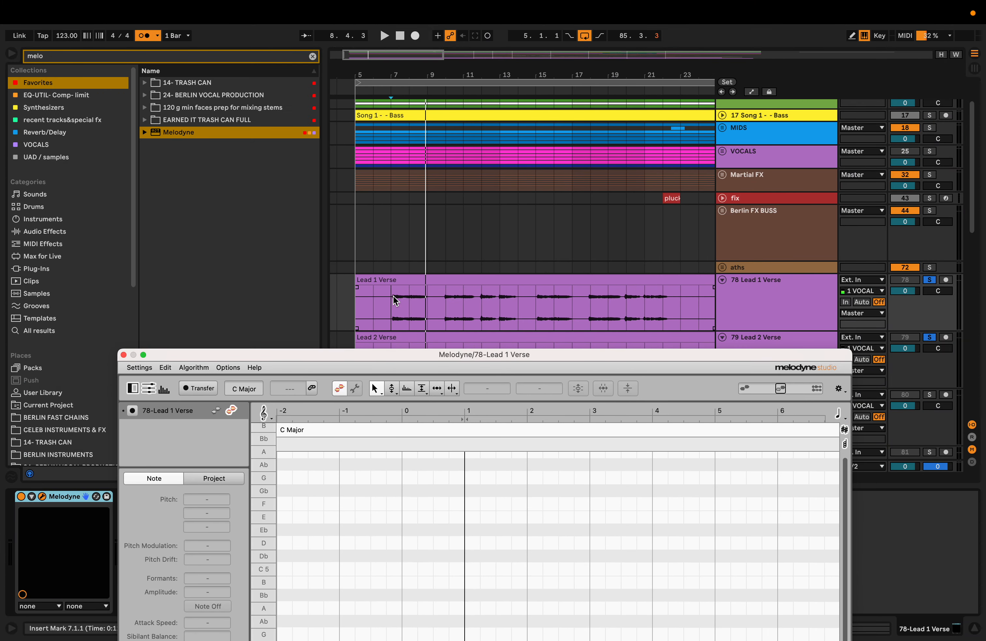
left_click(393, 295)
left_click(183, 393)
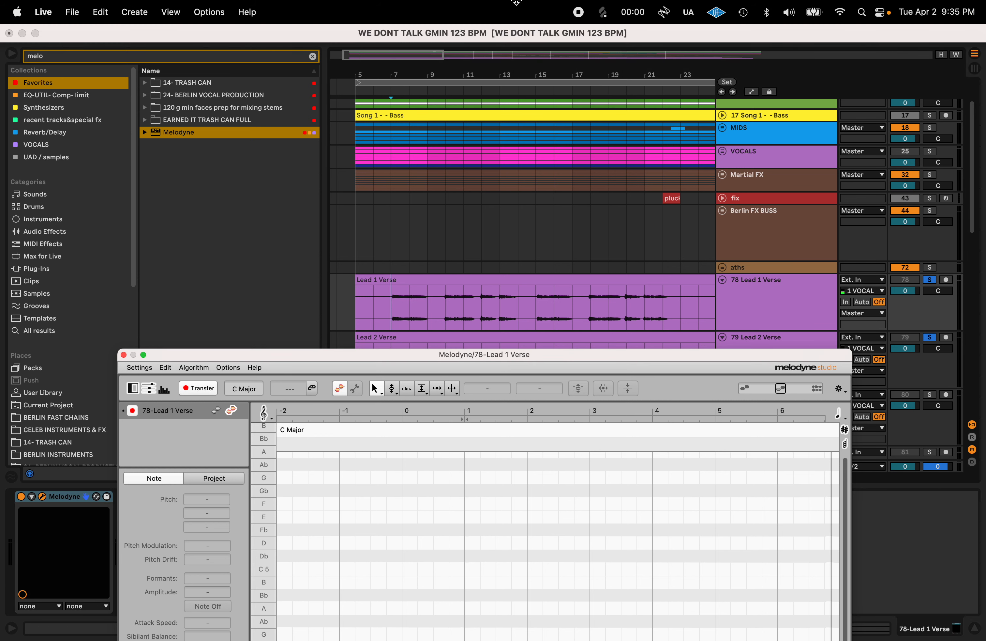
left_click(386, 283)
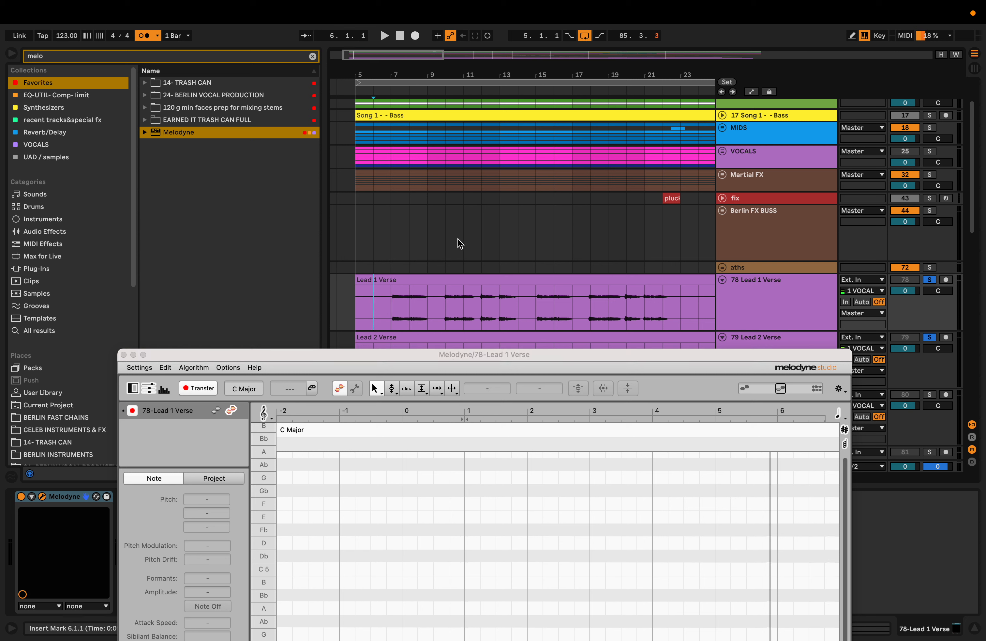
key("space")
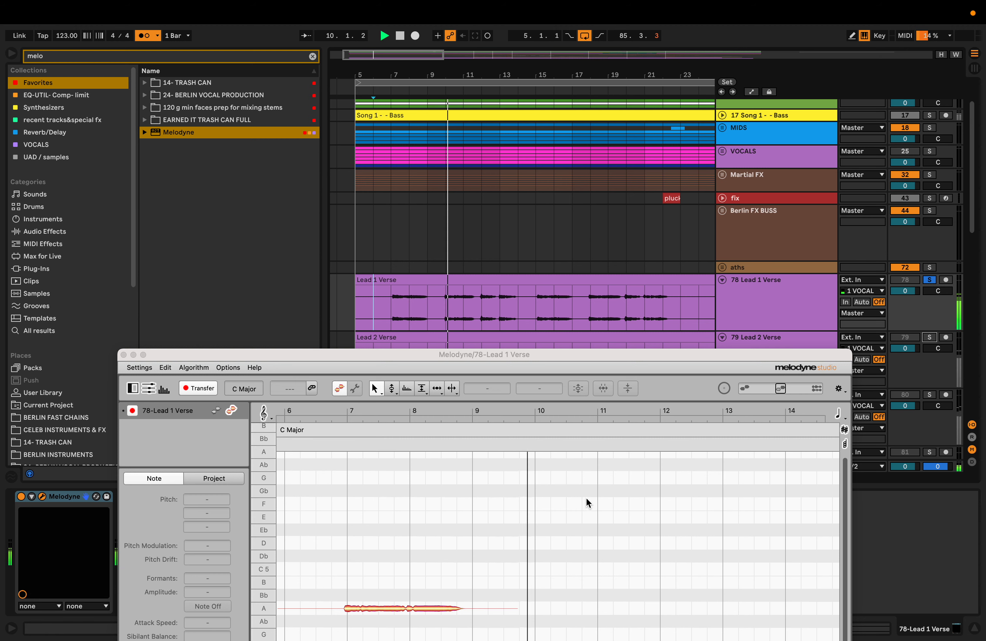
left_click_drag(646, 353, 625, 202)
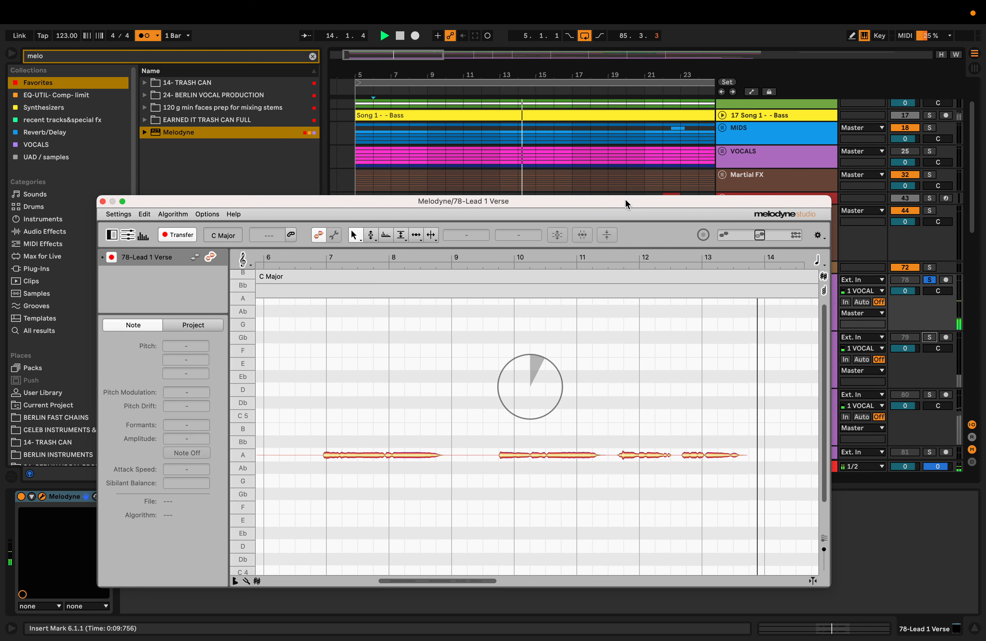
left_click_drag(625, 199, 292, 284)
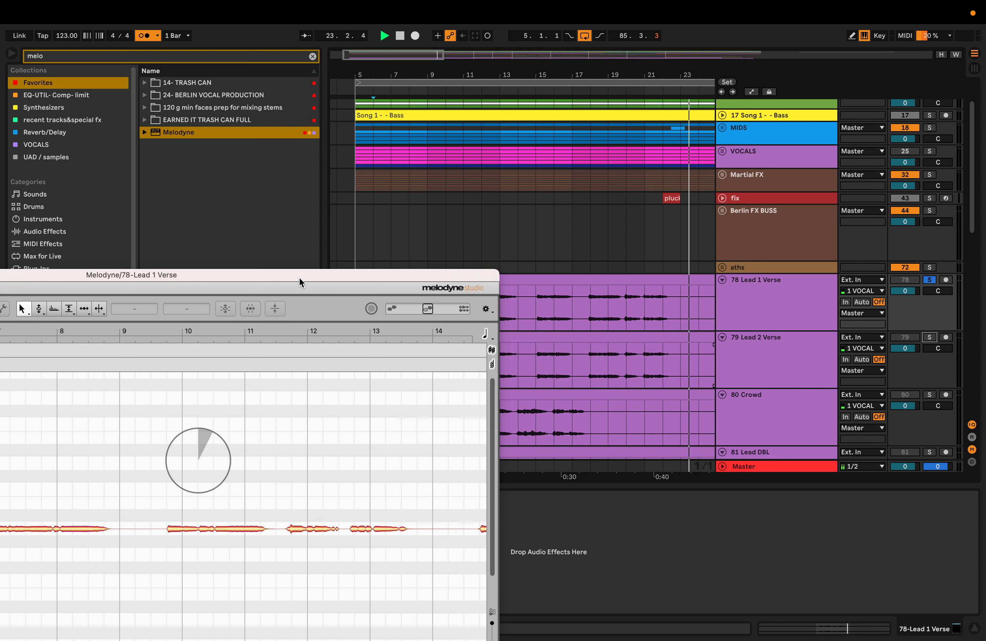
key("space")
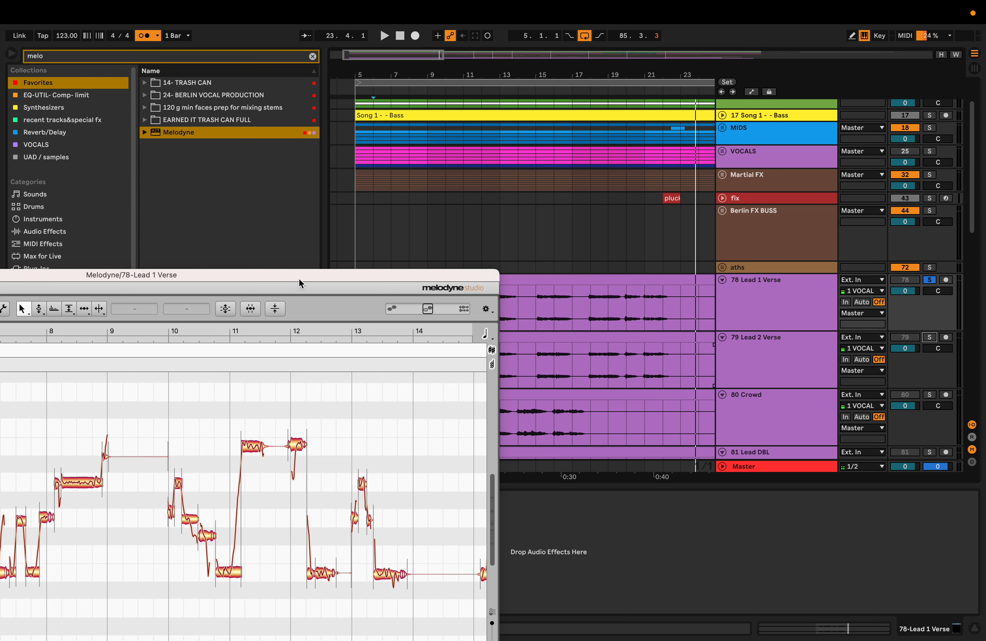
- Close the Lead 1 Verse Melodyne window and load Melodyne onto the 79 Lead 2 Verse track
left_click_drag(300, 280, 711, 210)
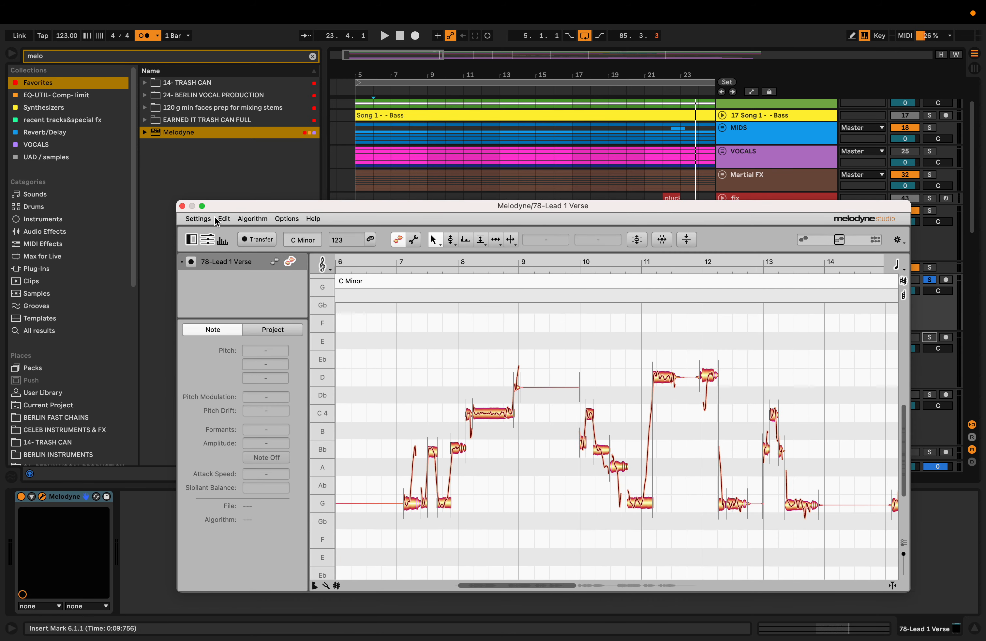
left_click(182, 206)
left_click(822, 352)
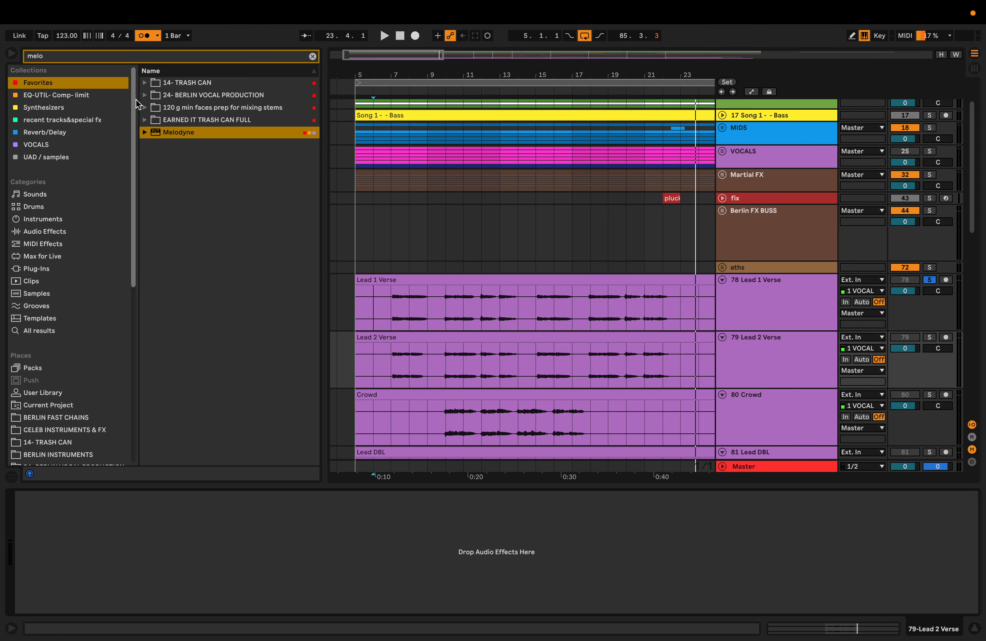
left_click_drag(158, 132, 314, 609)
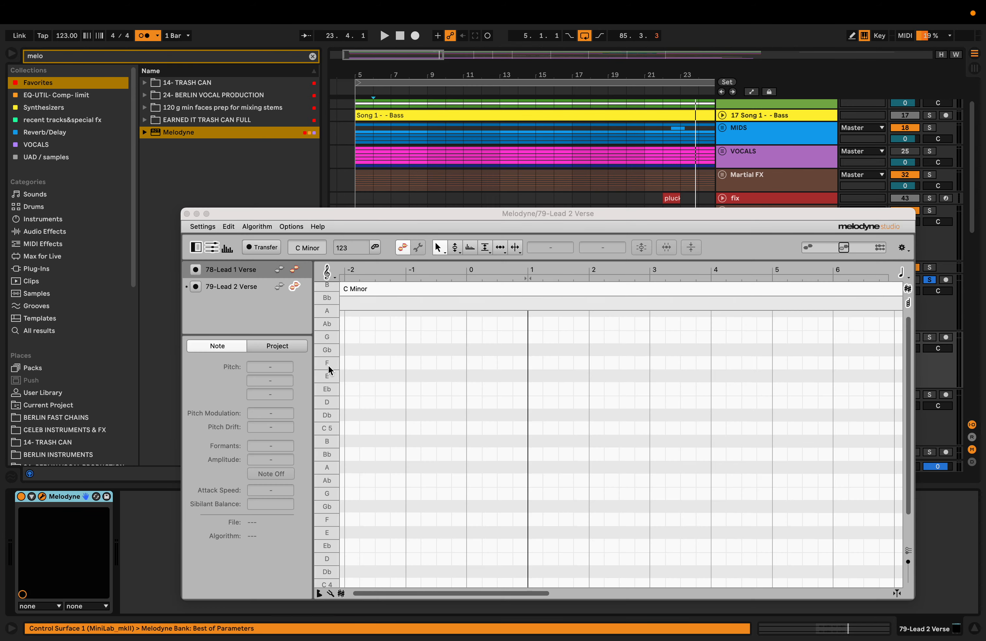
- Transfer the soloed Lead 2 Verse into Melodyne from bar 6 to about bar 23, and close its plug-in window
left_click_drag(515, 209, 395, 451)
left_click(393, 376)
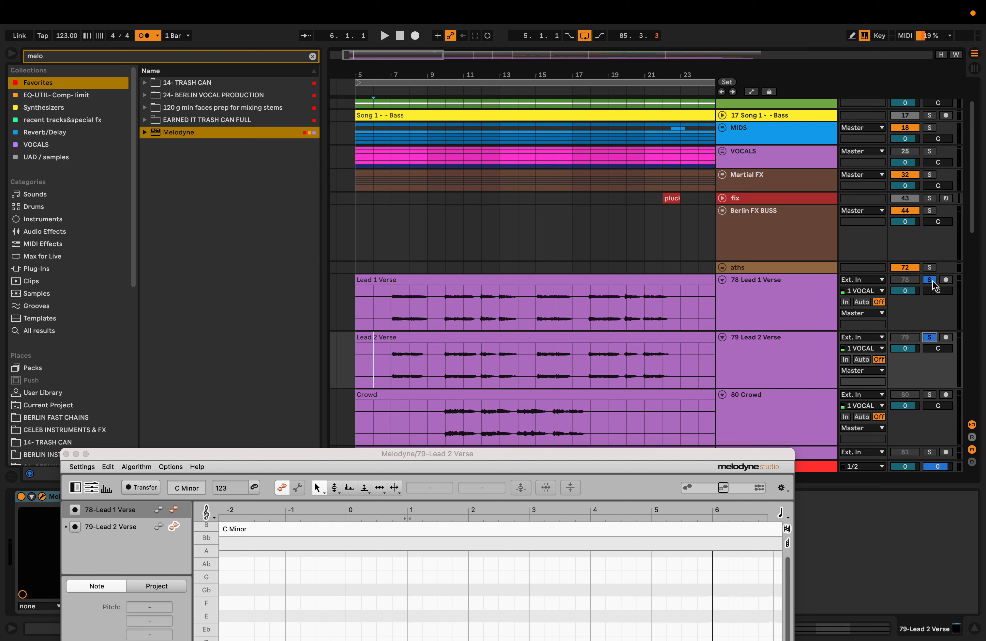
left_click(143, 490)
key("space")
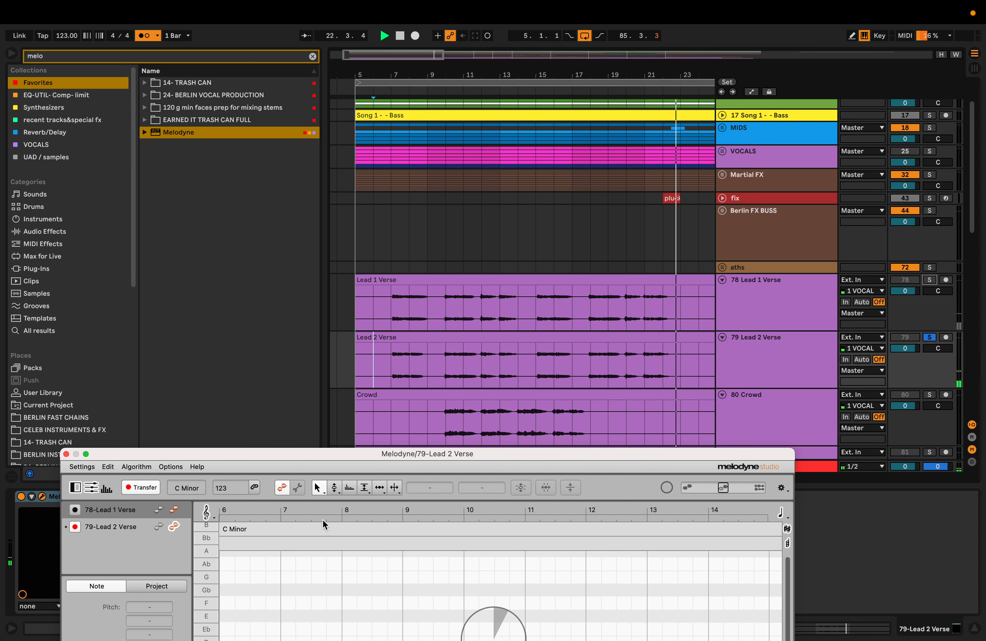
key("space")
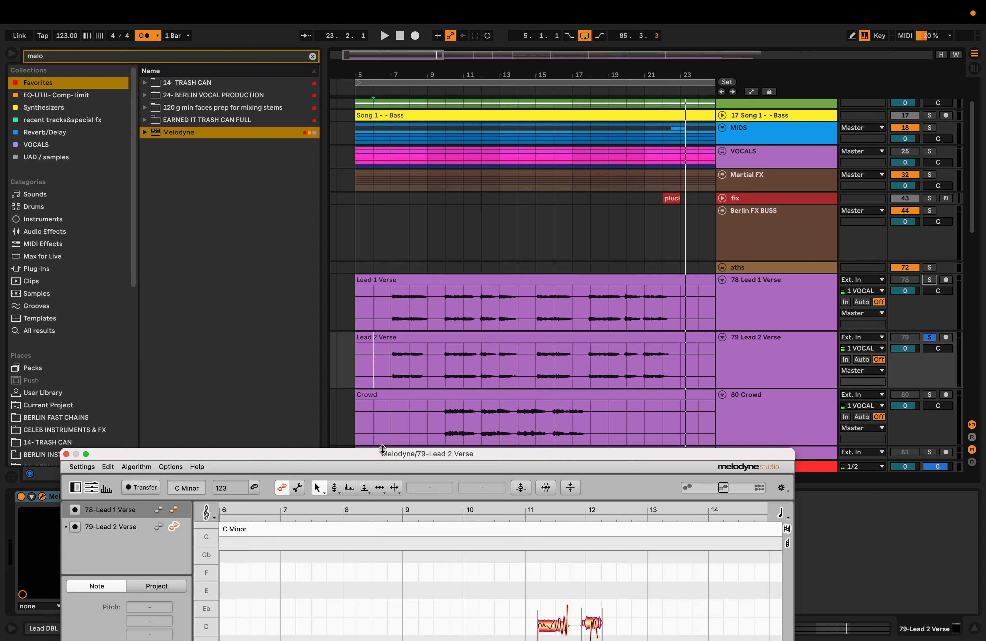
left_click_drag(382, 449, 362, 394)
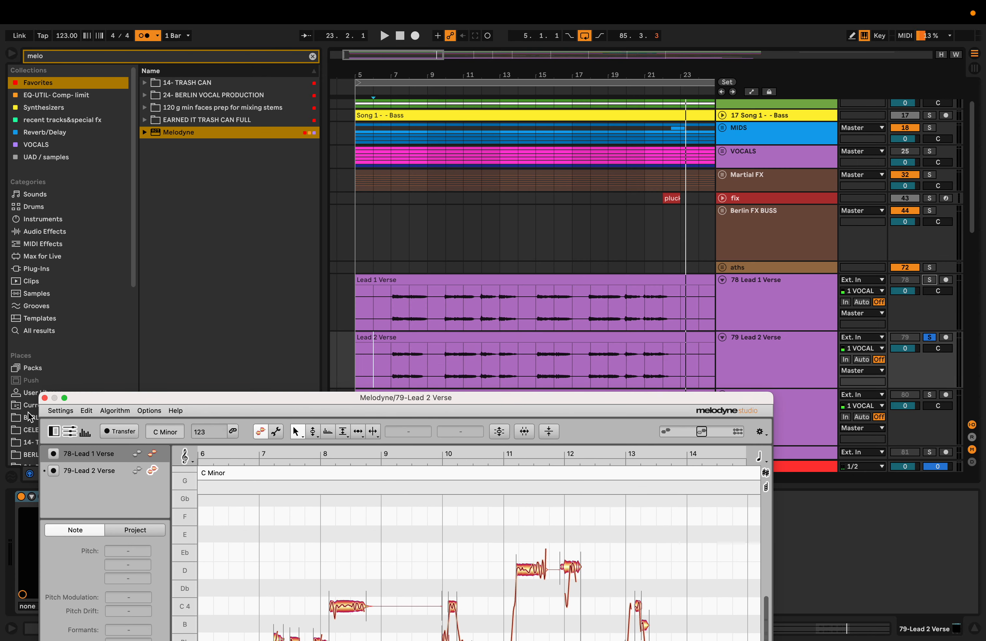
left_click(45, 398)
- Solo only the 78 Lead 1 Verse track and reopen its Melodyne editor
left_click(794, 295)
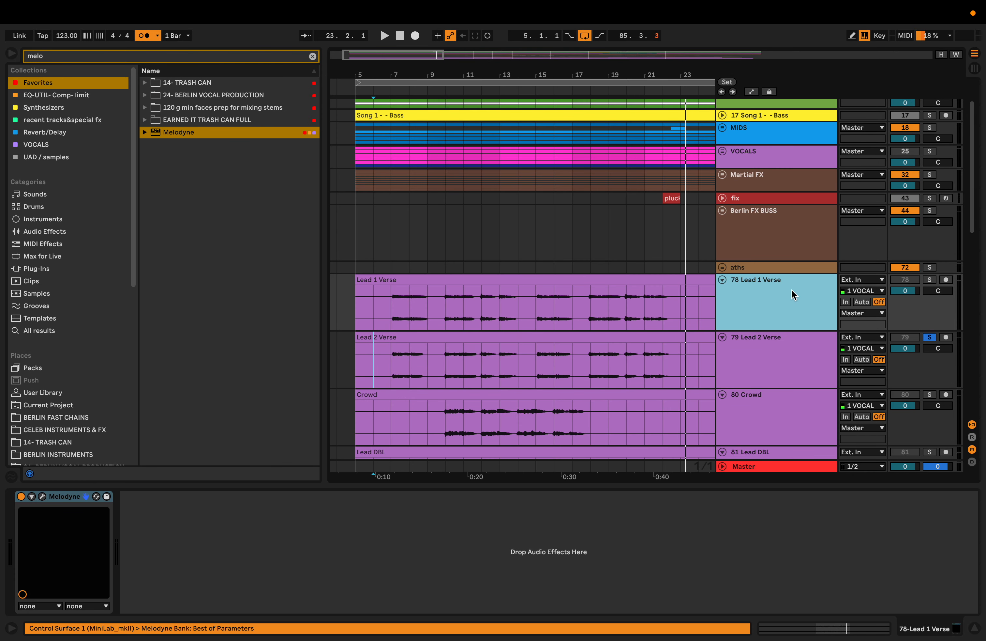
left_click(933, 281)
double_click(757, 308)
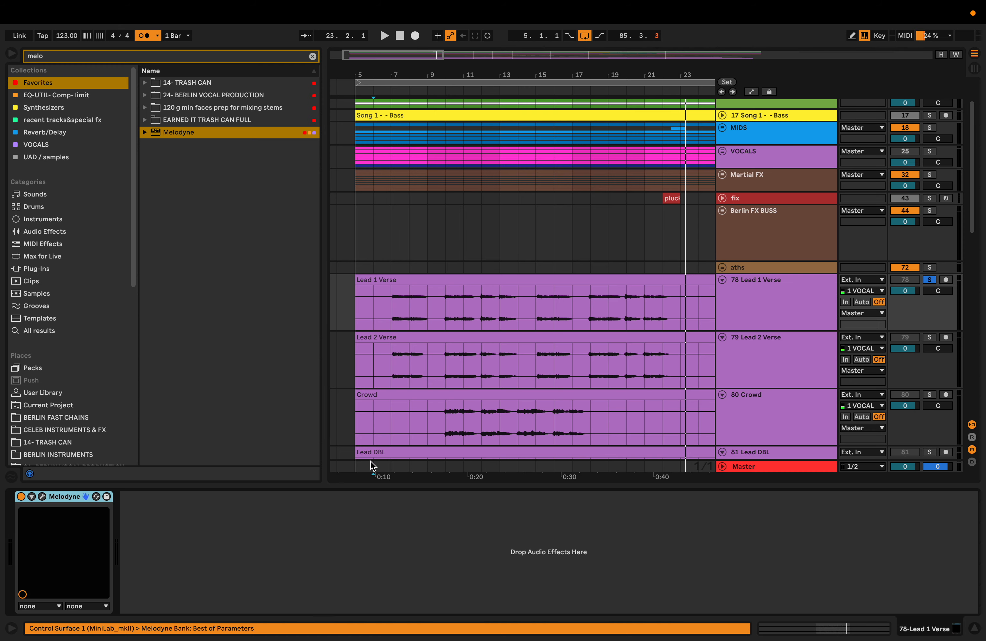
left_click(42, 497)
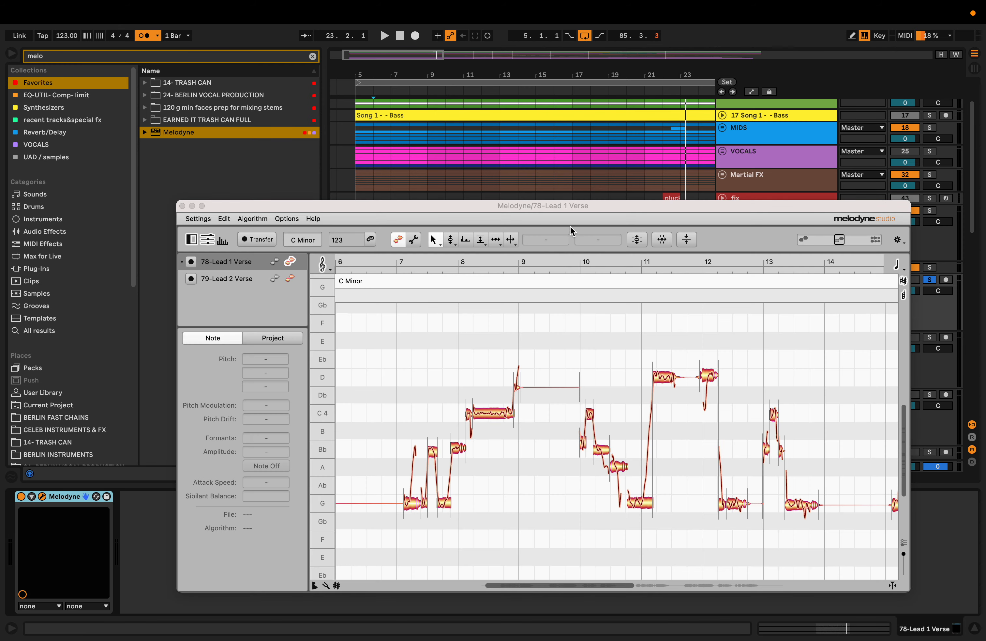
- Play the first phrase of Lead 1 Verse from bar 7 to audition its transferred notes in Melodyne
left_click_drag(563, 205, 492, 424)
scroll(406, 325, "up", 5)
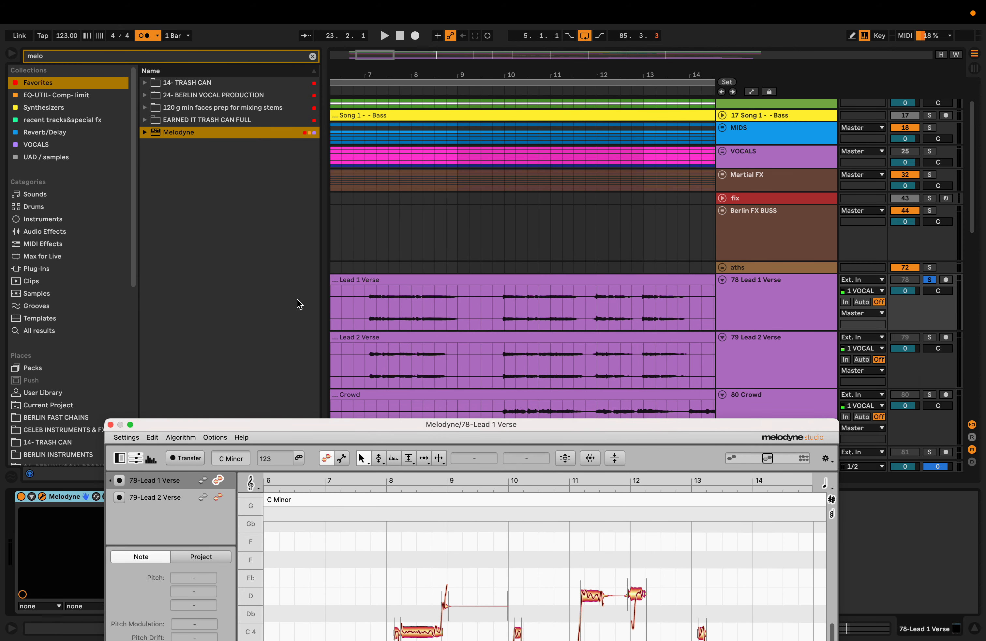
left_click(349, 303)
left_click(365, 304)
key("space")
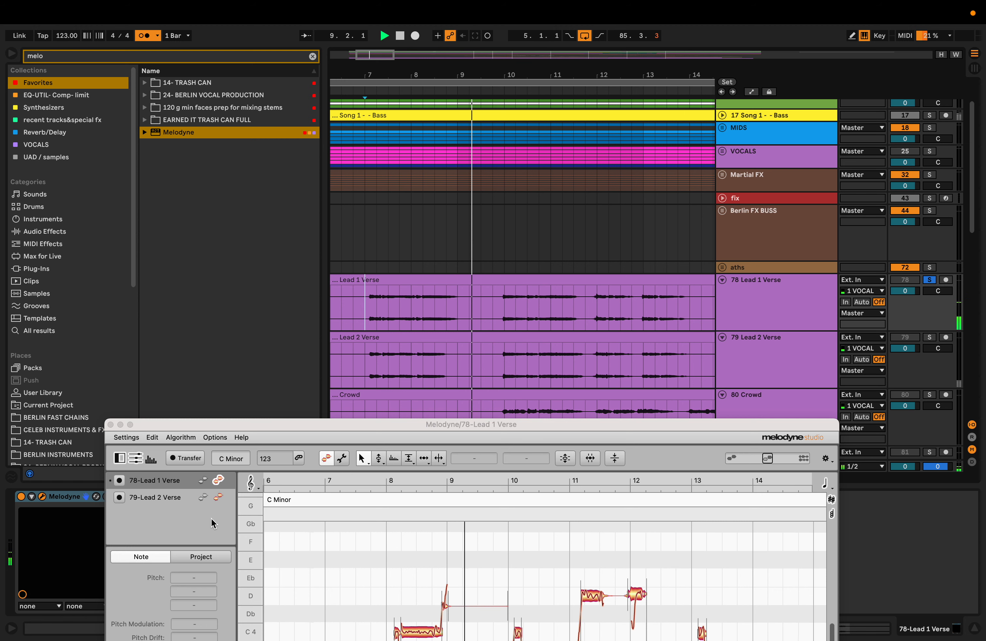
key("space")
key("space")
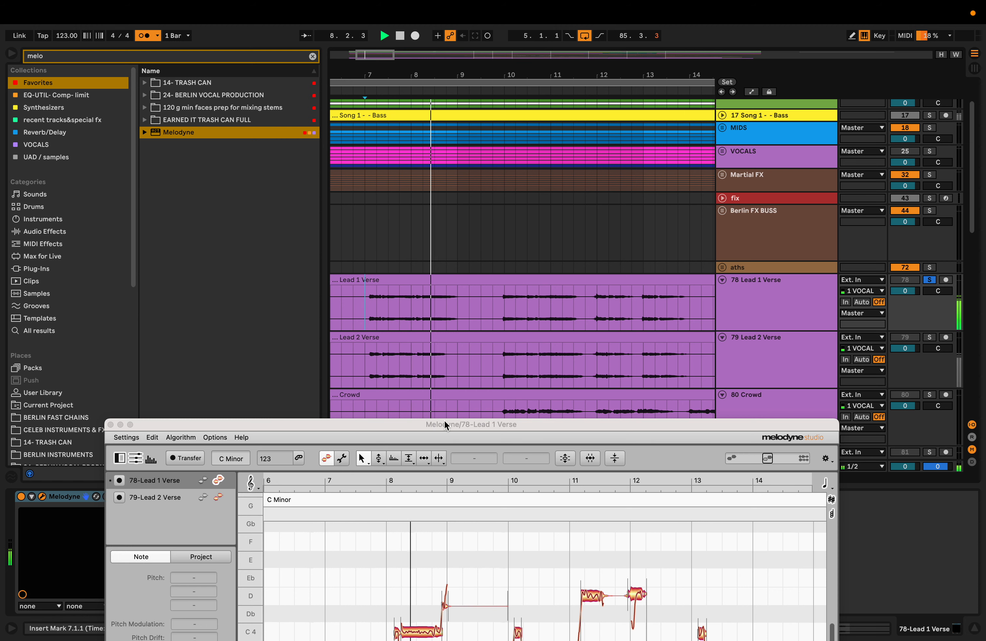
left_click_drag(445, 425, 452, 217)
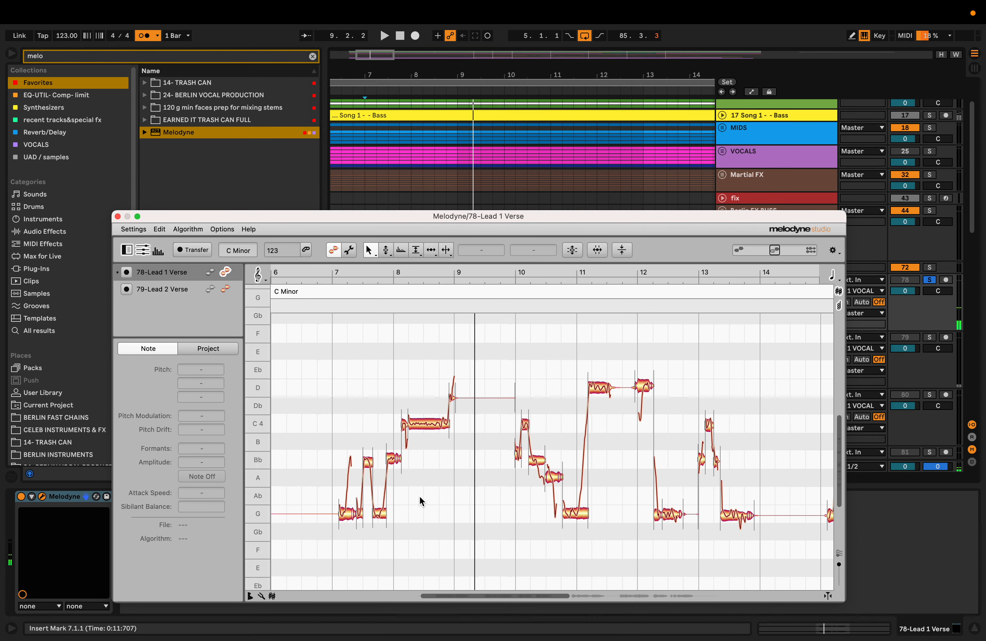
mouse_move(357, 637)
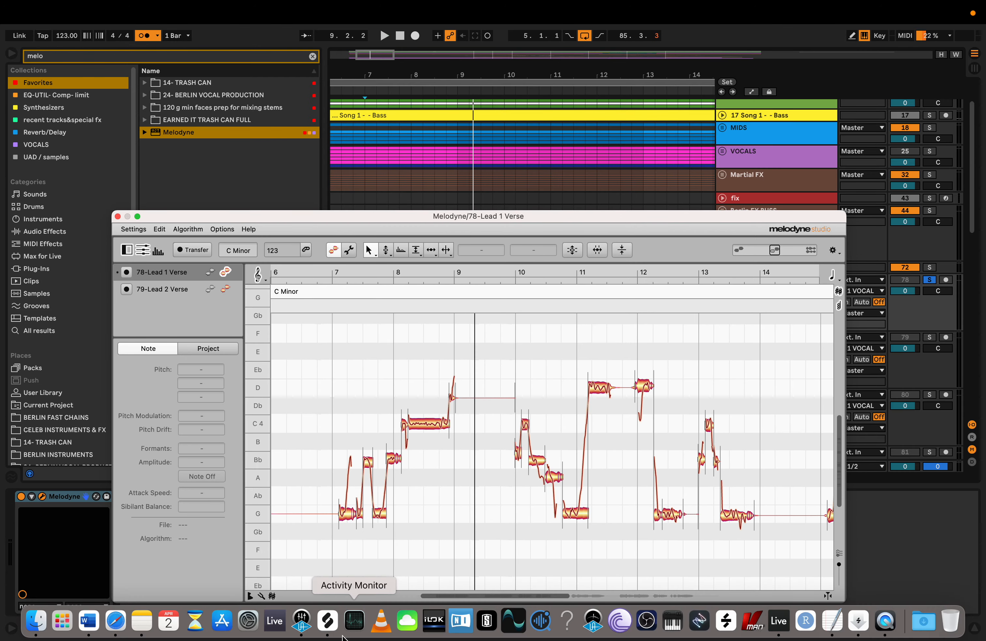
- Return to the Live session, move the Lead 1 Verse Melodyne window higher, and enlarge its notes around bars 7 to 11
left_click(301, 620)
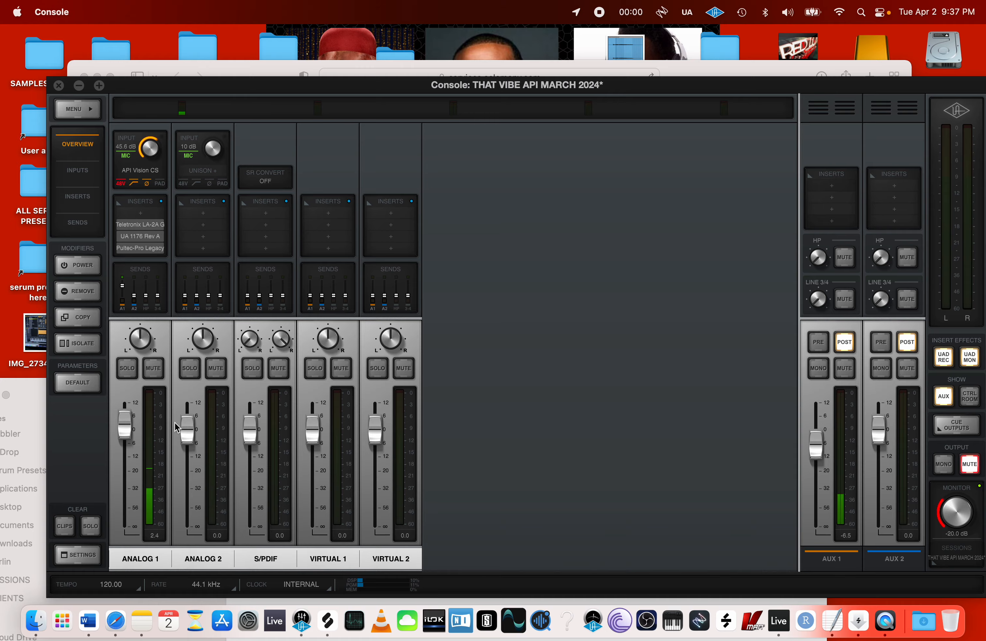
left_click(780, 621)
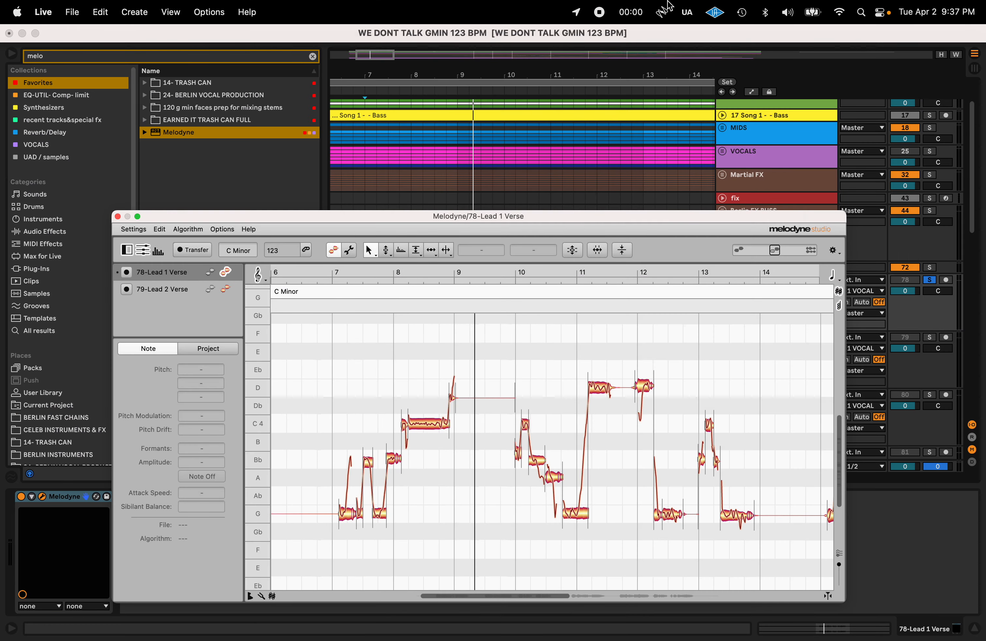
left_click_drag(511, 220, 540, 125)
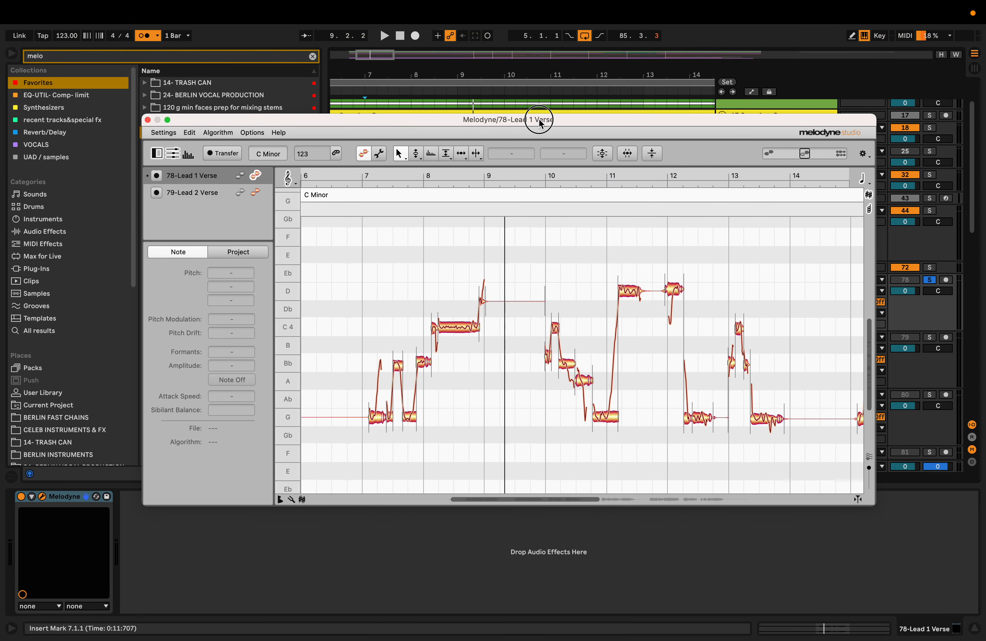
left_click_drag(326, 374, 401, 381)
scroll(401, 381, "right", 3)
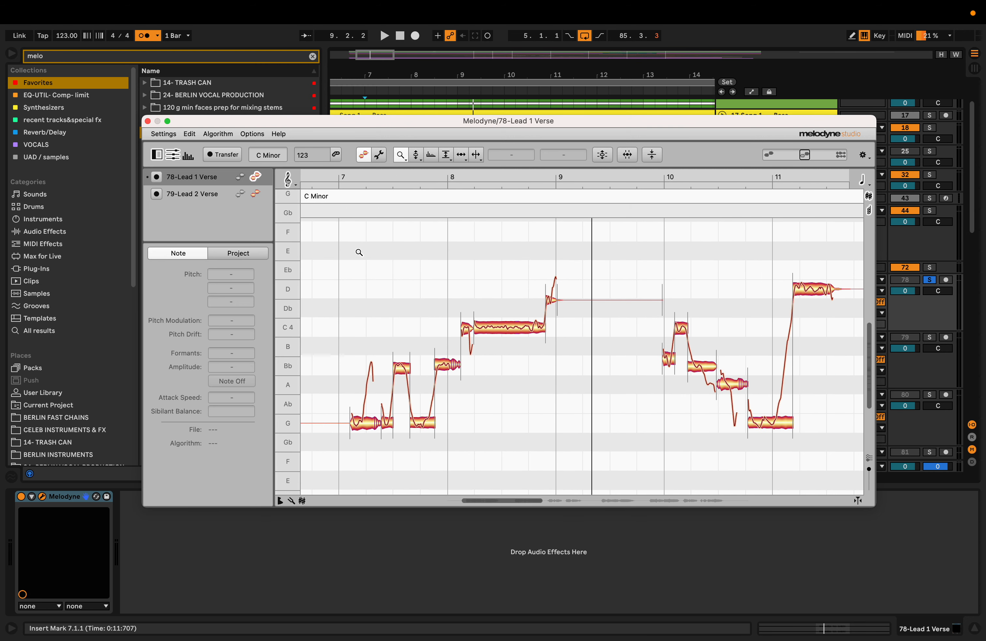
- Try a 1/32 and then a 1/16 time grid in the Lead 1 Verse Melodyne editor
left_click(253, 133)
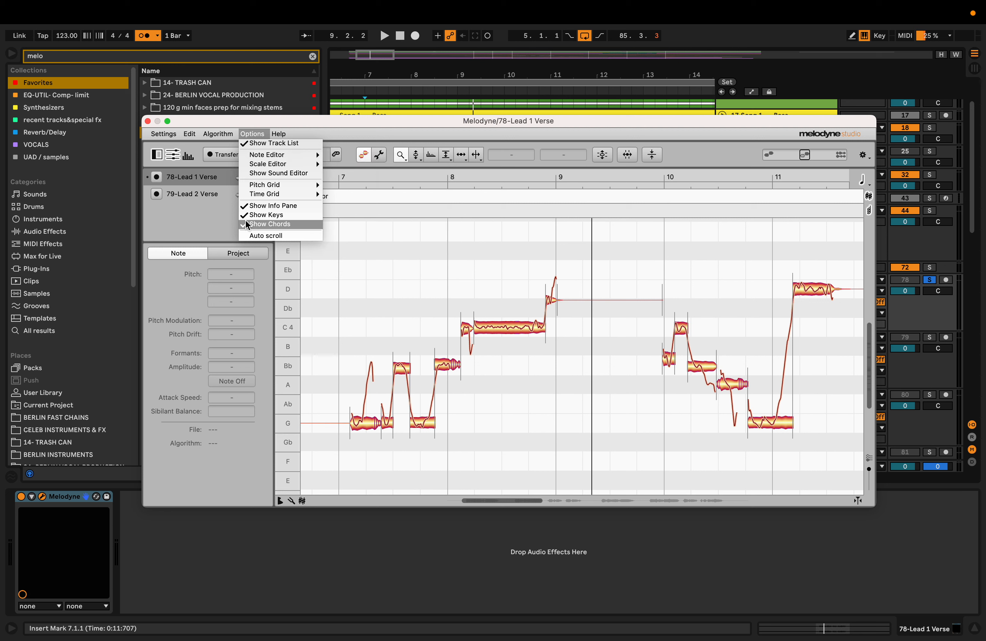
mouse_move(310, 194)
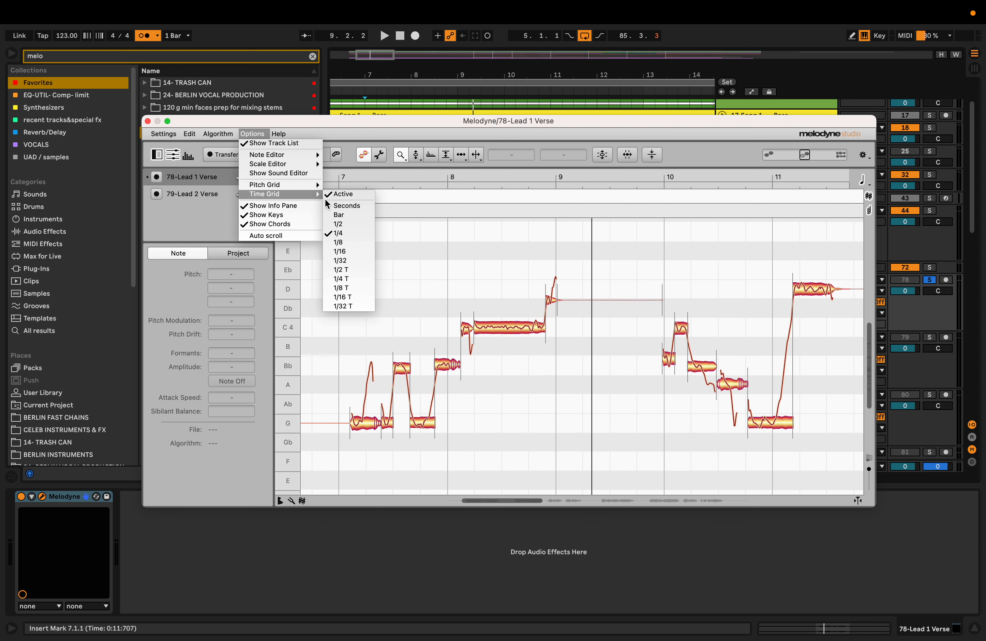
left_click(345, 261)
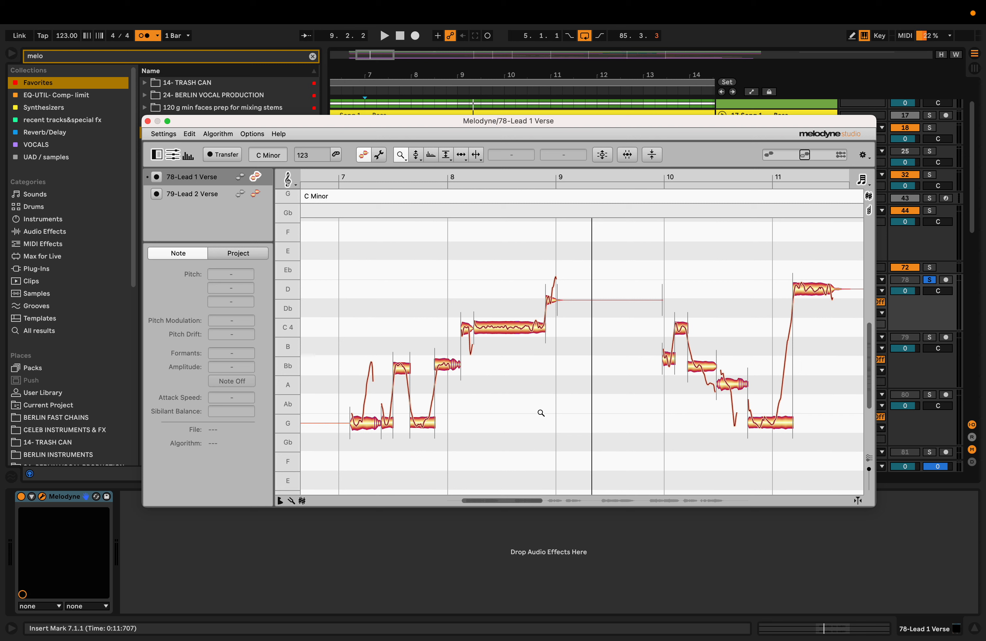
left_click(252, 133)
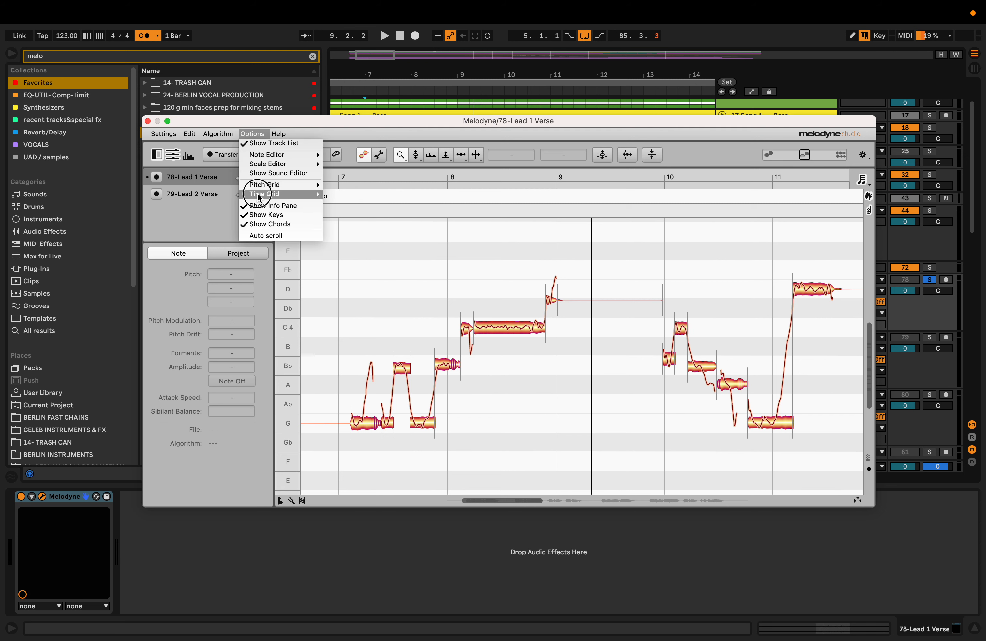
left_click(285, 195)
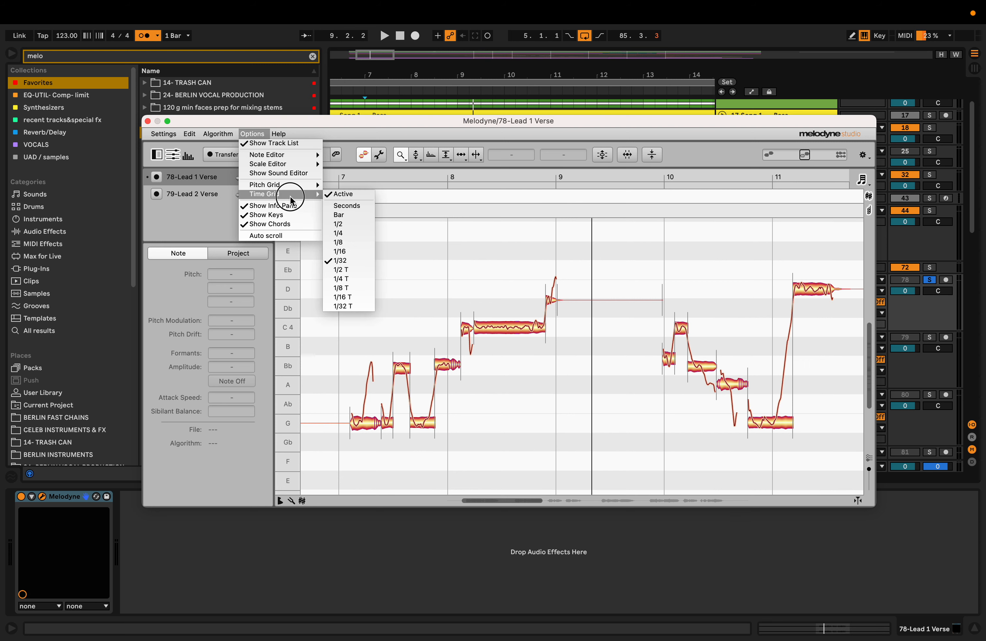
mouse_move(316, 199)
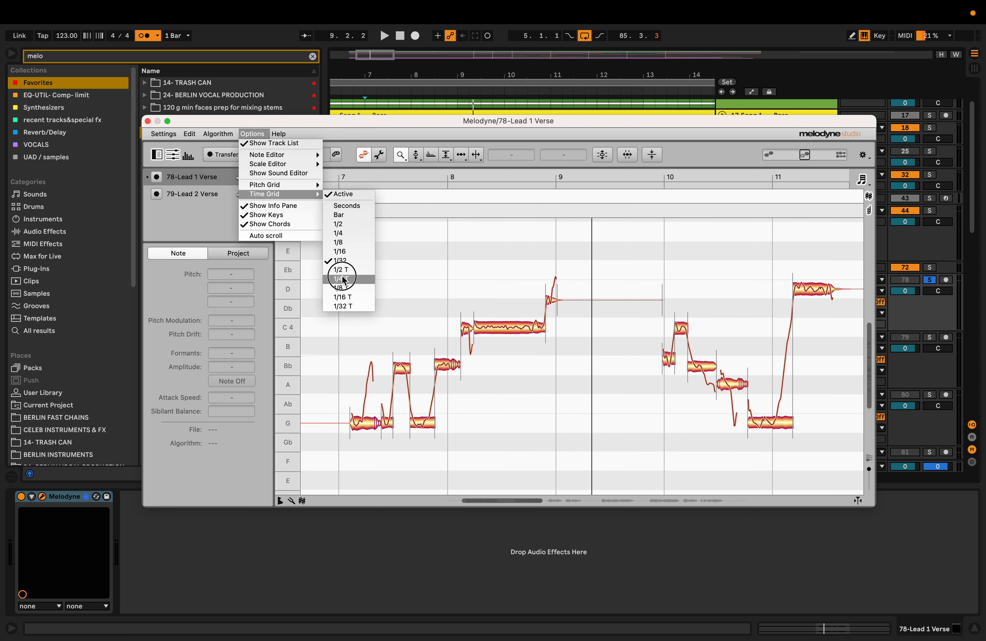
left_click(343, 252)
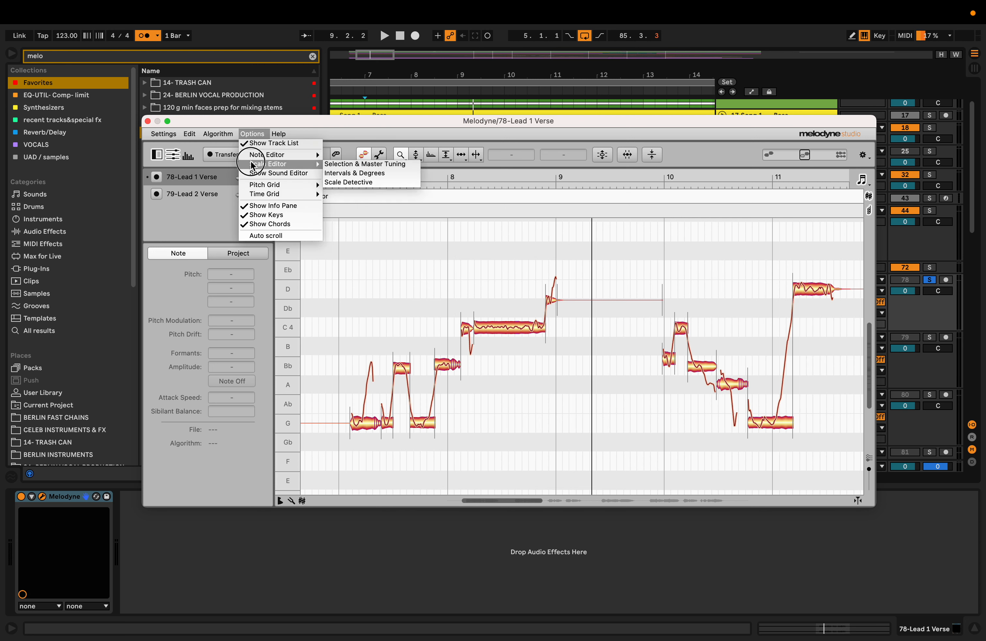
- Set the Melodyne editor's time grid to 1/8
left_click(239, 121)
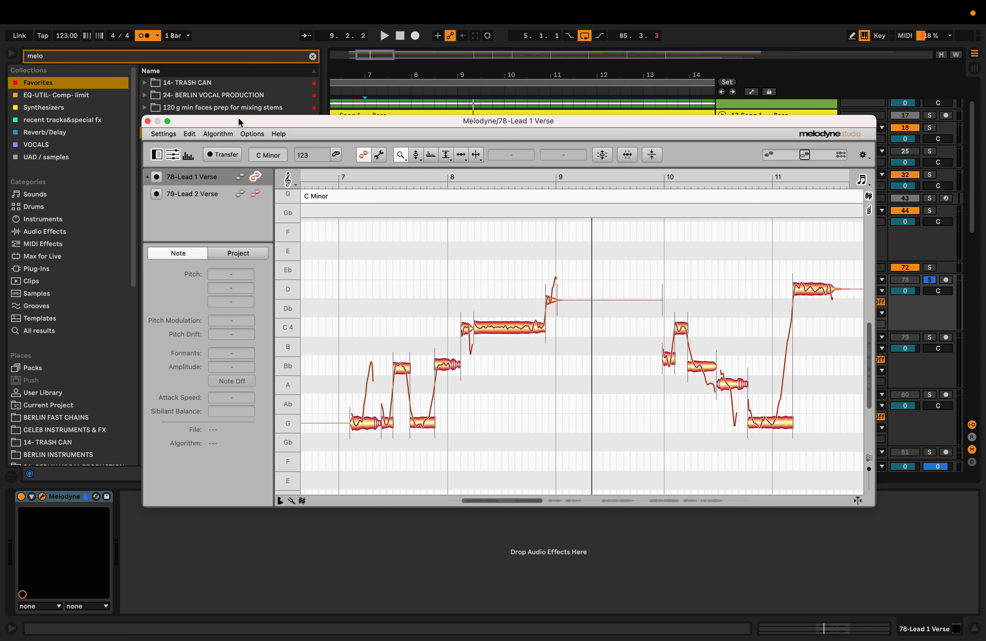
left_click(251, 134)
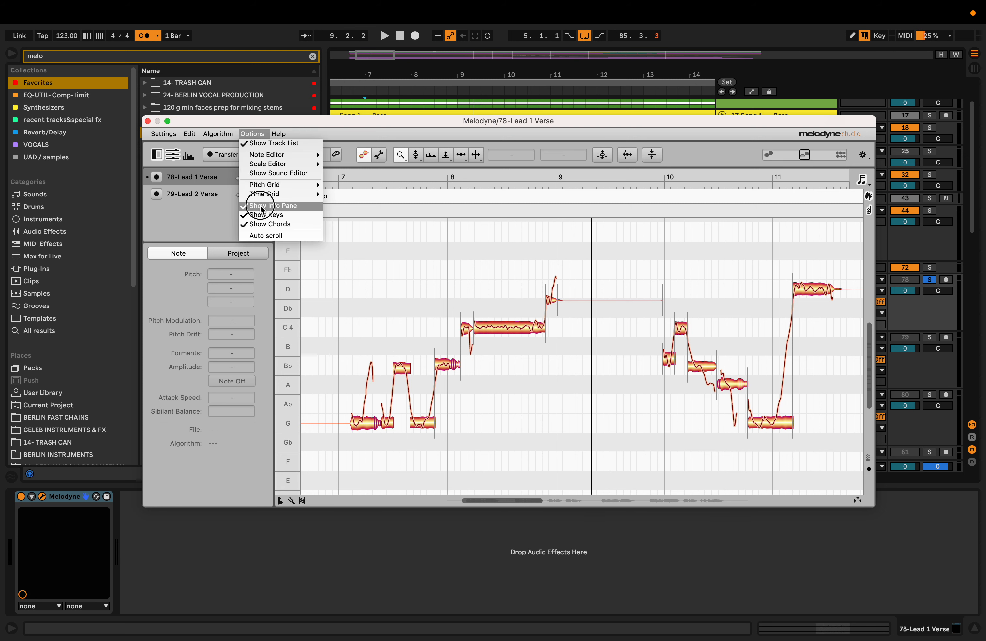
mouse_move(262, 198)
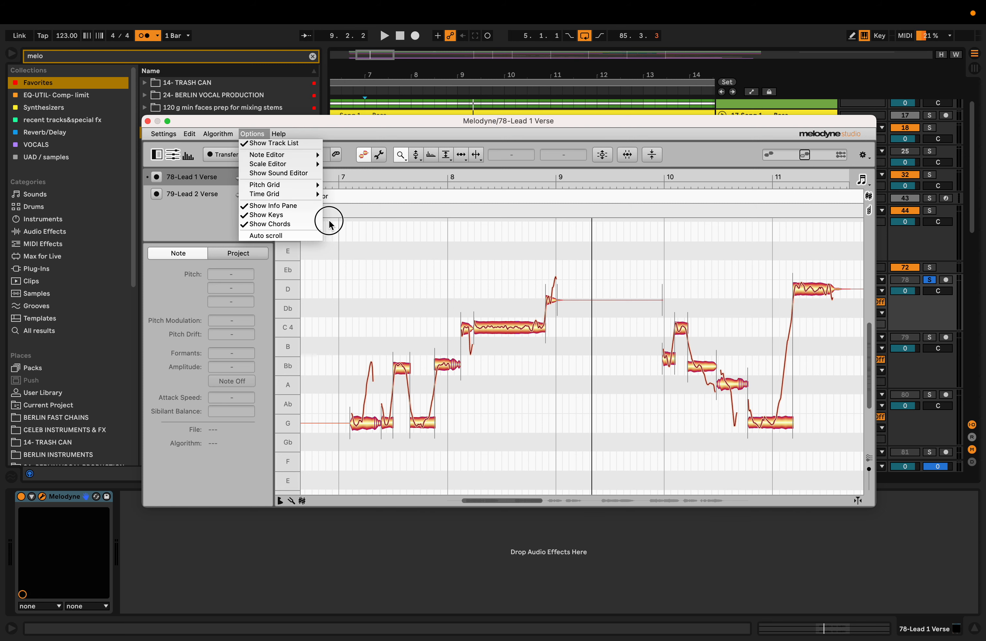
left_click(345, 241)
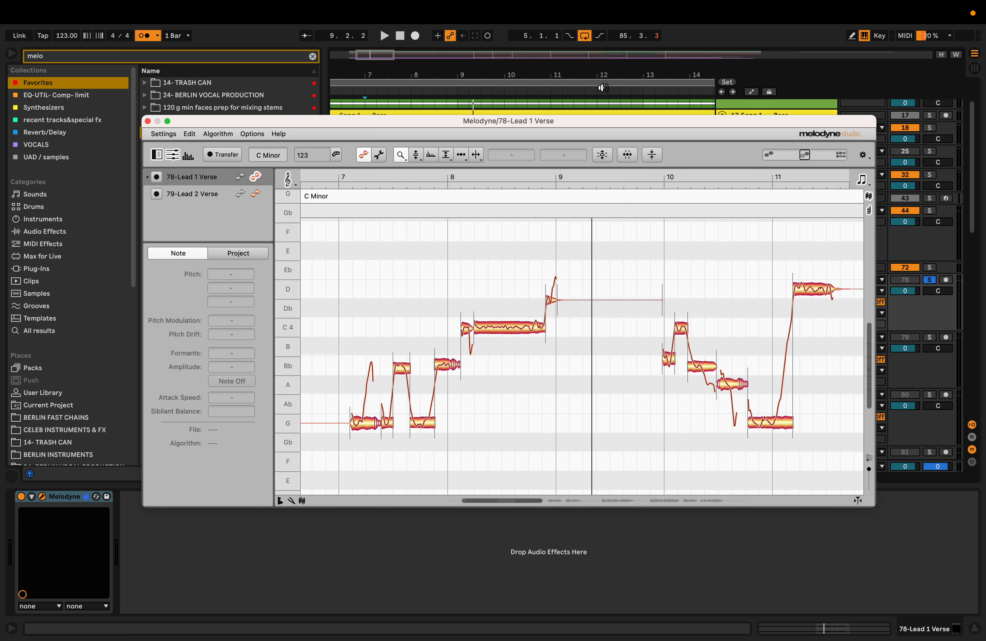
- Play the opening notes of Lead 1 Verse in bar 7 with the phrase shown close up
left_click(607, 125)
left_click_drag(607, 125, 605, 116)
left_click_drag(349, 422, 475, 416)
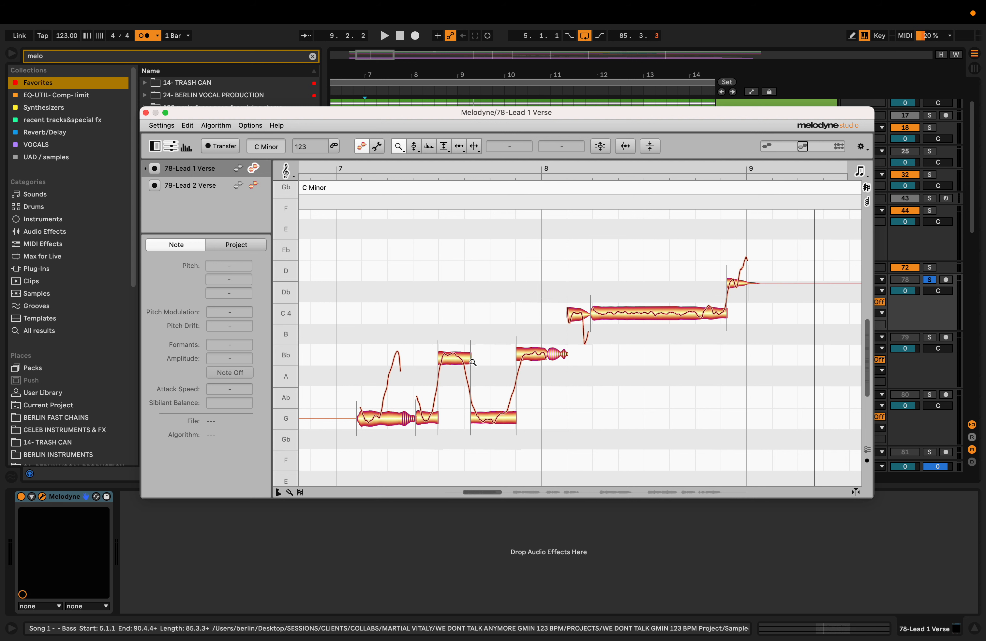
key("space")
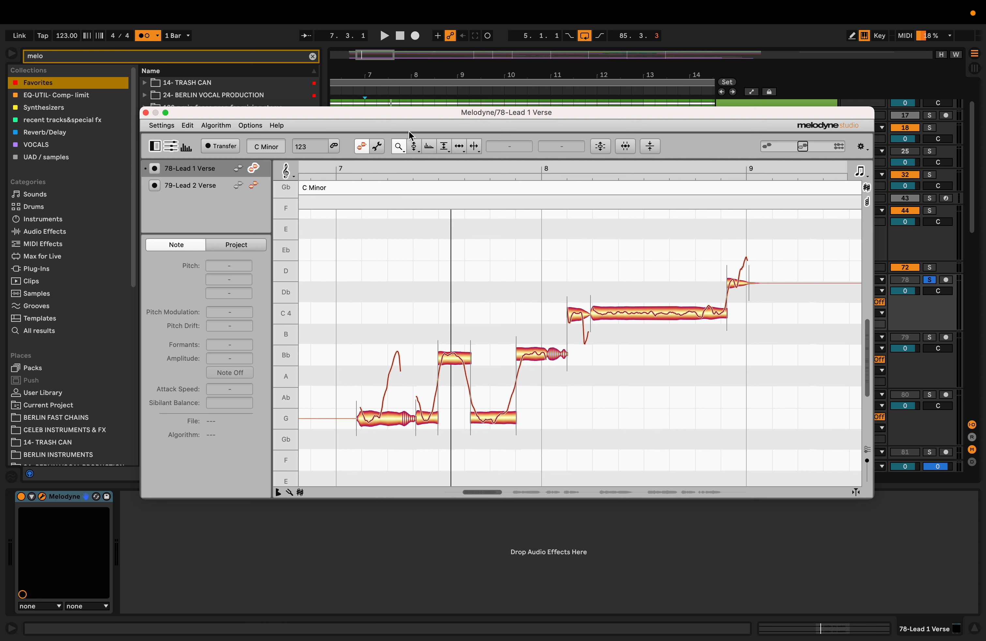
- Select the first G note of the phrase in bar 7 and audition it on its own
left_click(398, 146)
left_click(371, 417)
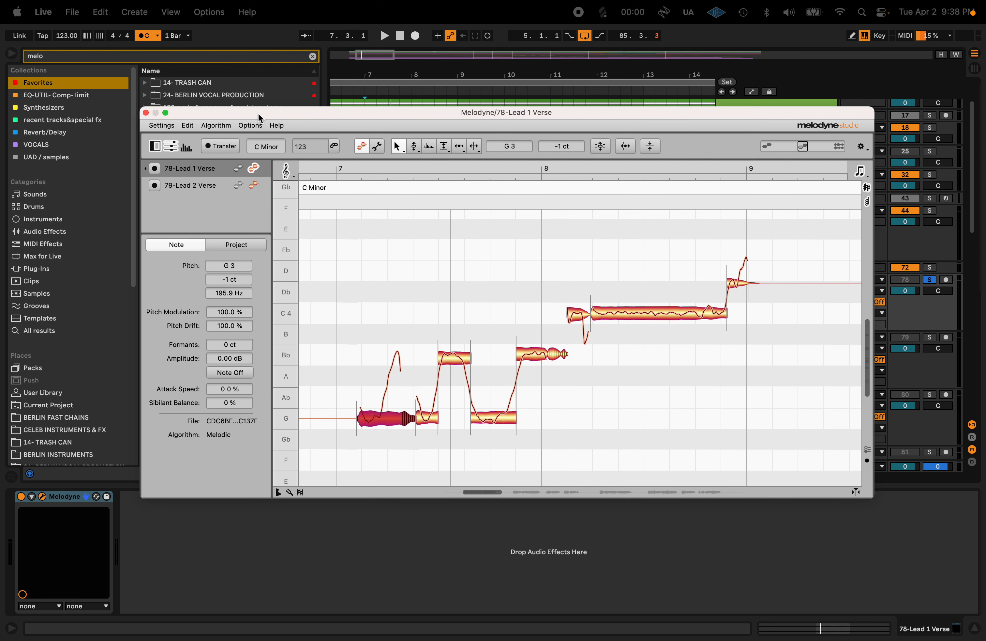
left_click(383, 418)
left_click(383, 418)
left_click(383, 419)
- Split the first G note in bar 7 with the Note Separation tool where its pitch curve starts rising toward Bb
left_click_drag(347, 448, 420, 465)
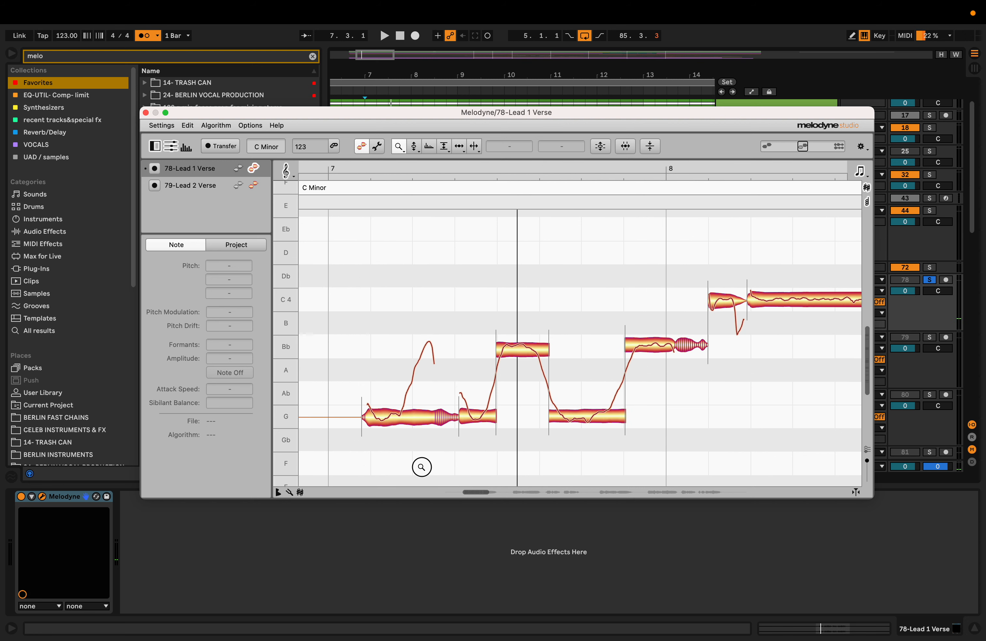
key("F6")
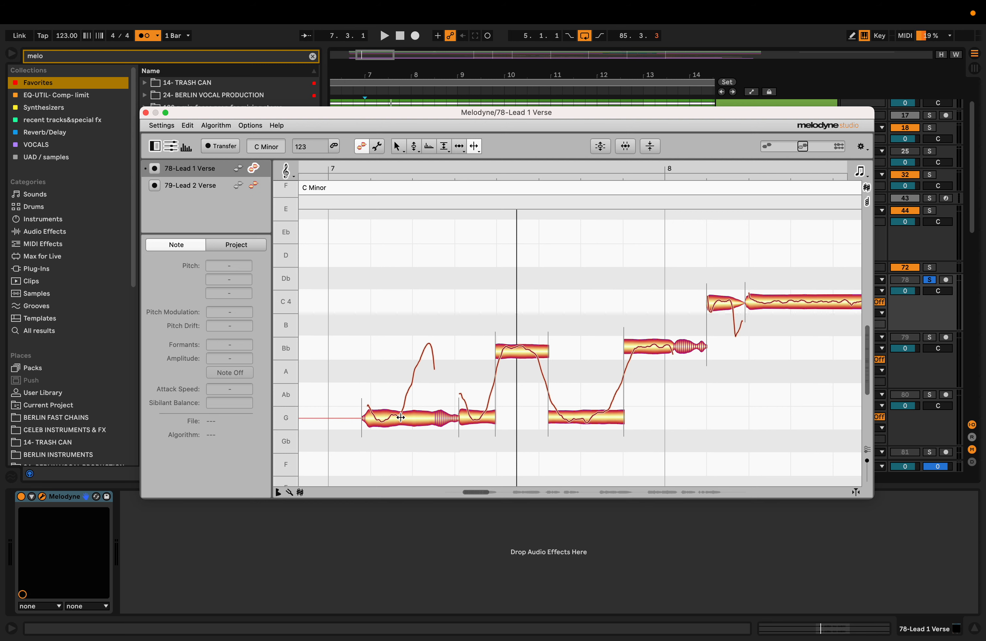
left_click_drag(366, 460, 455, 473)
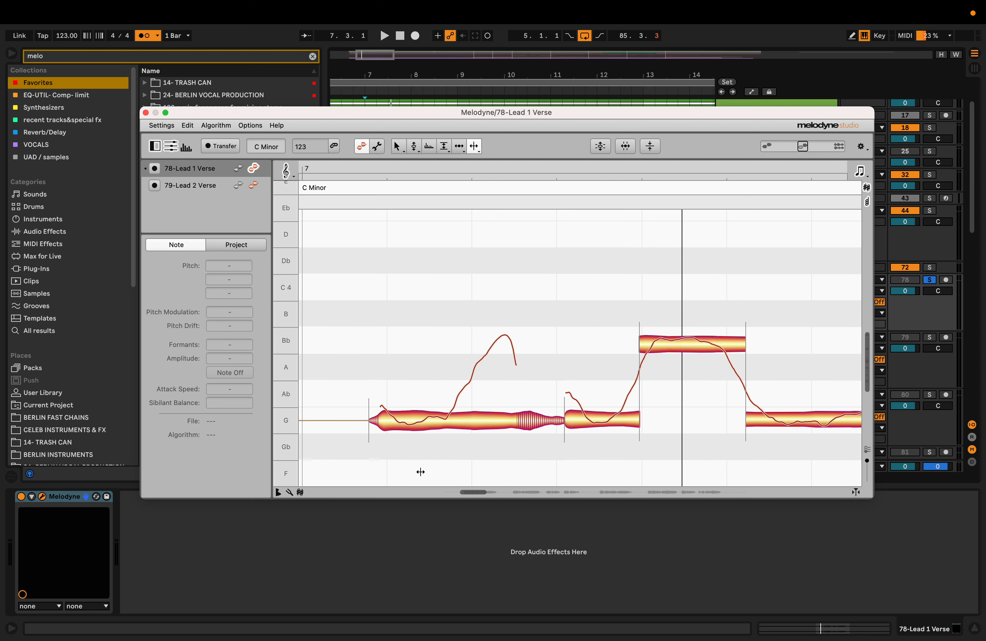
left_click_drag(418, 463, 577, 548)
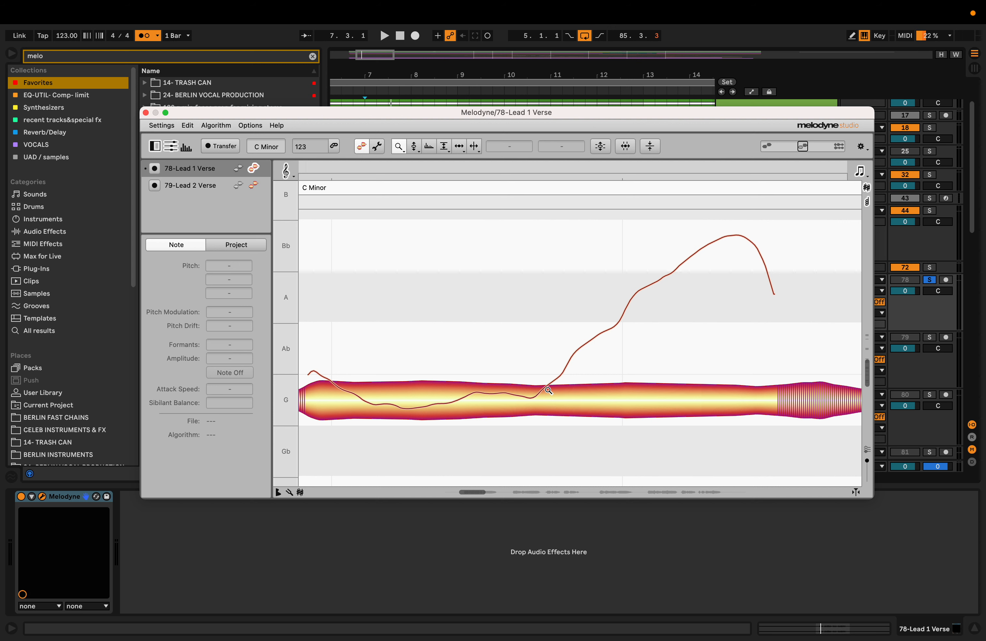
key("F6")
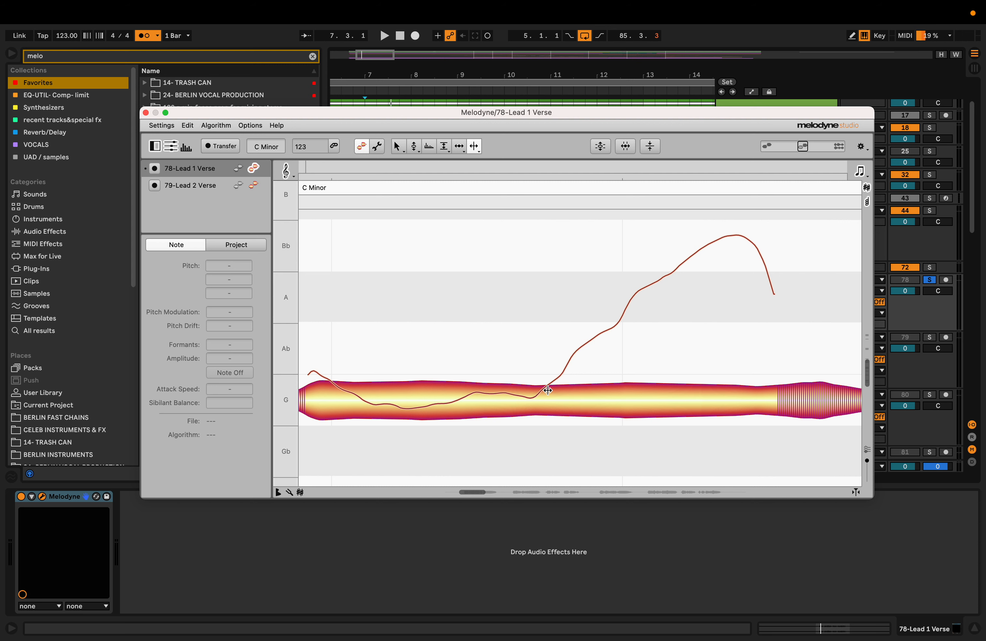
left_click(547, 390)
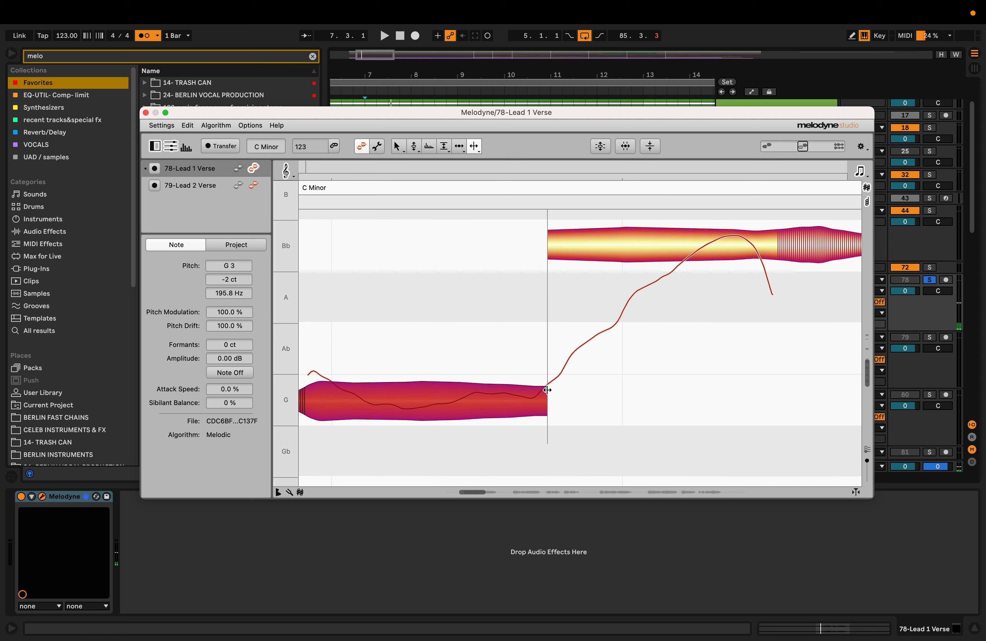
- Split the new Bb note again where the rising pitch curve reaches Bb, separating the slide into its own note
left_click_drag(533, 412, 454, 399)
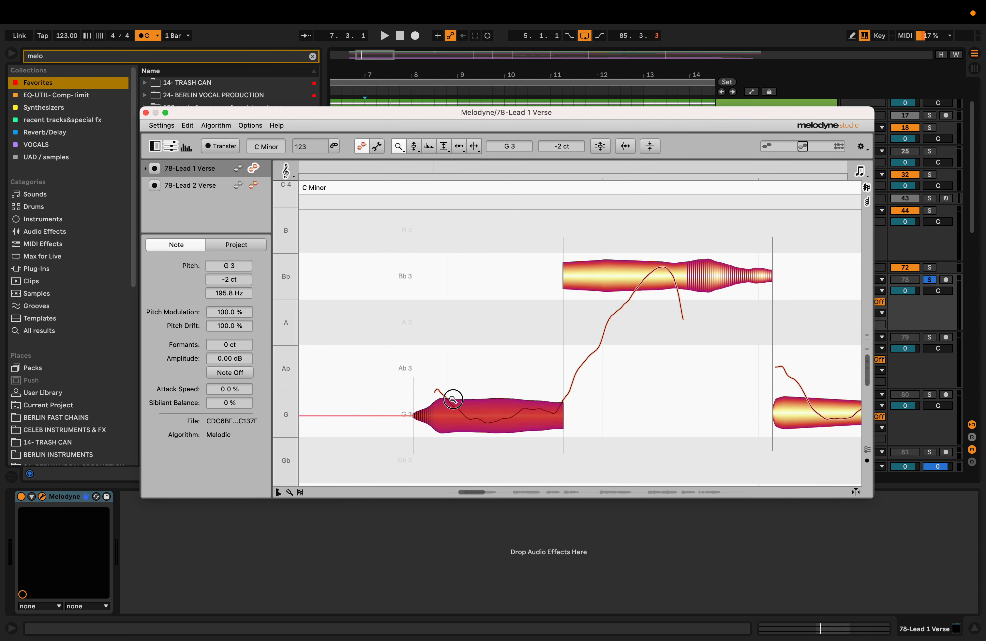
scroll(495, 384, "up", 3)
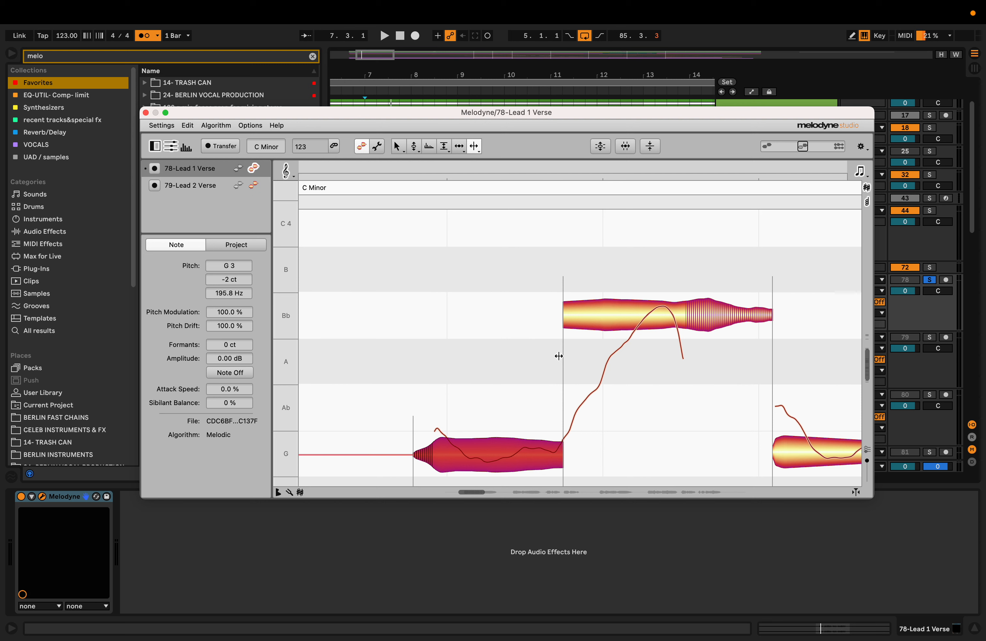
double_click(637, 324)
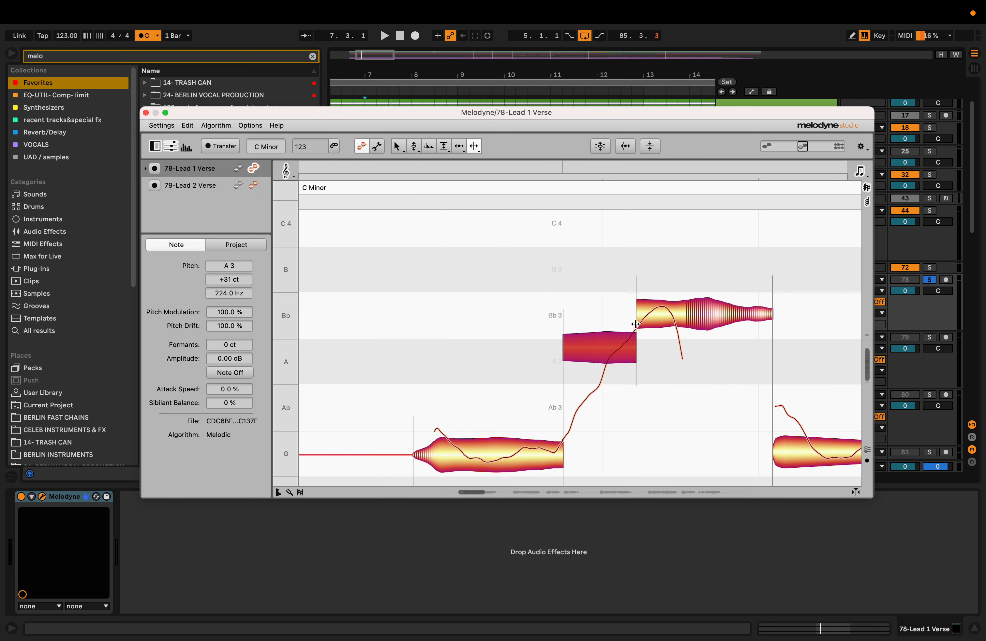
left_click_drag(608, 329, 605, 348)
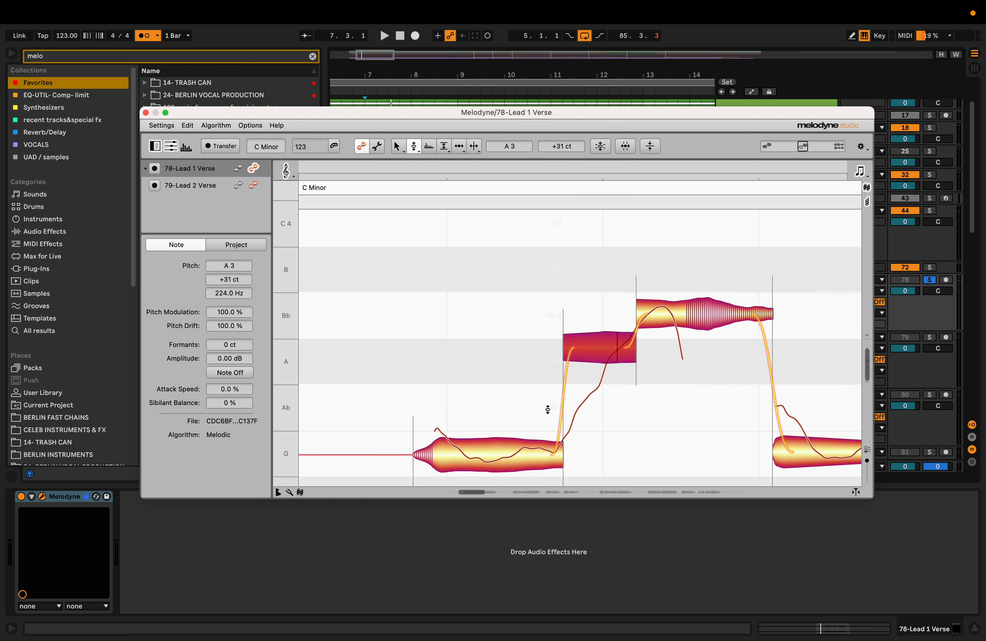
- Play back the opening of Lead 1 Verse from bar 7 several times to check the separated notes
left_click_drag(551, 409, 476, 361)
scroll(567, 405, "right", 3)
scroll(567, 405, "down", 1)
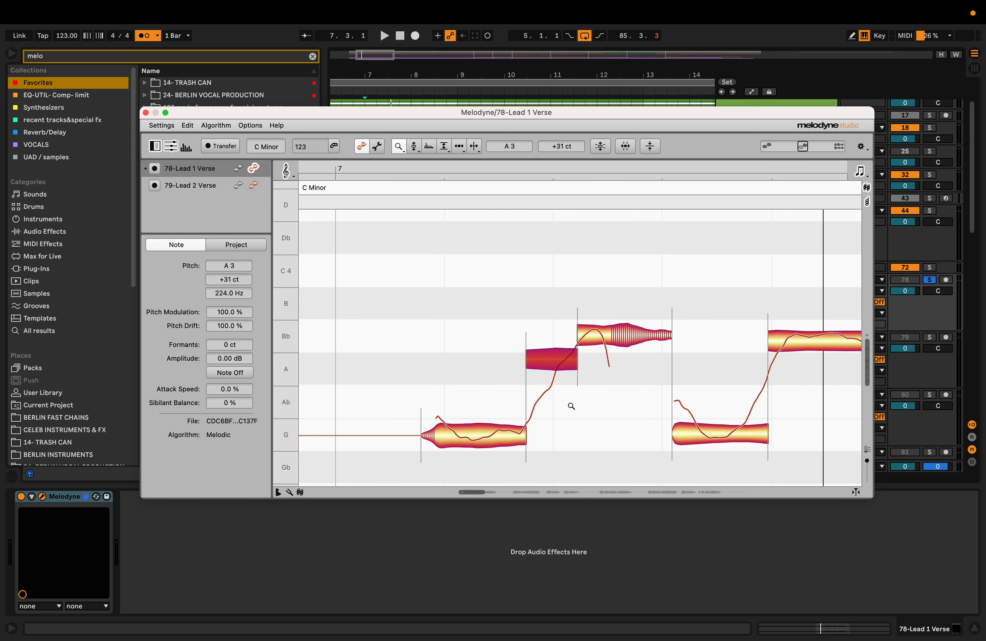
key("space")
key("space")
key("space")
key("space")
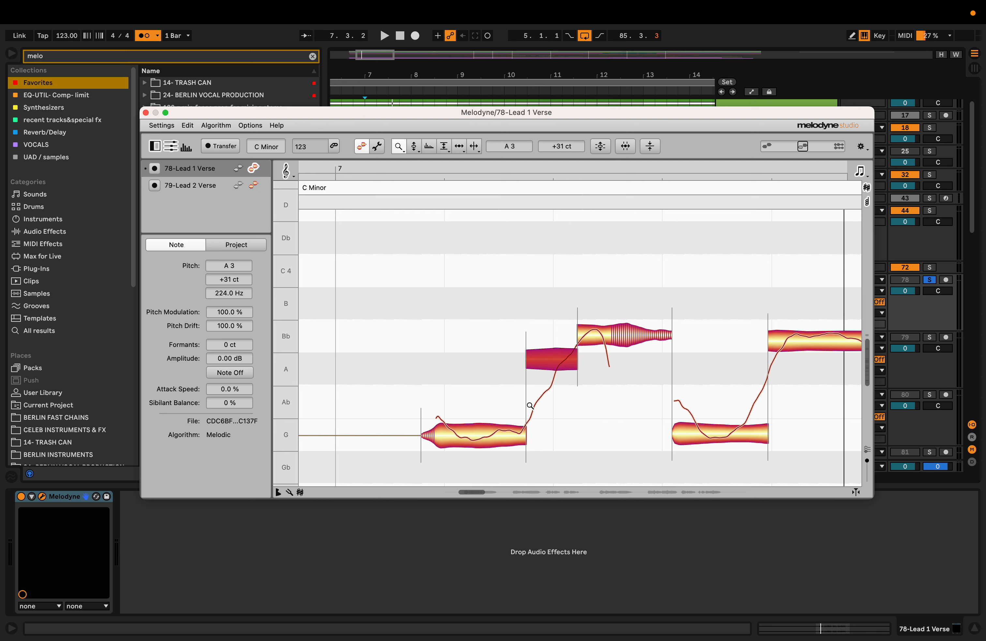
key("space")
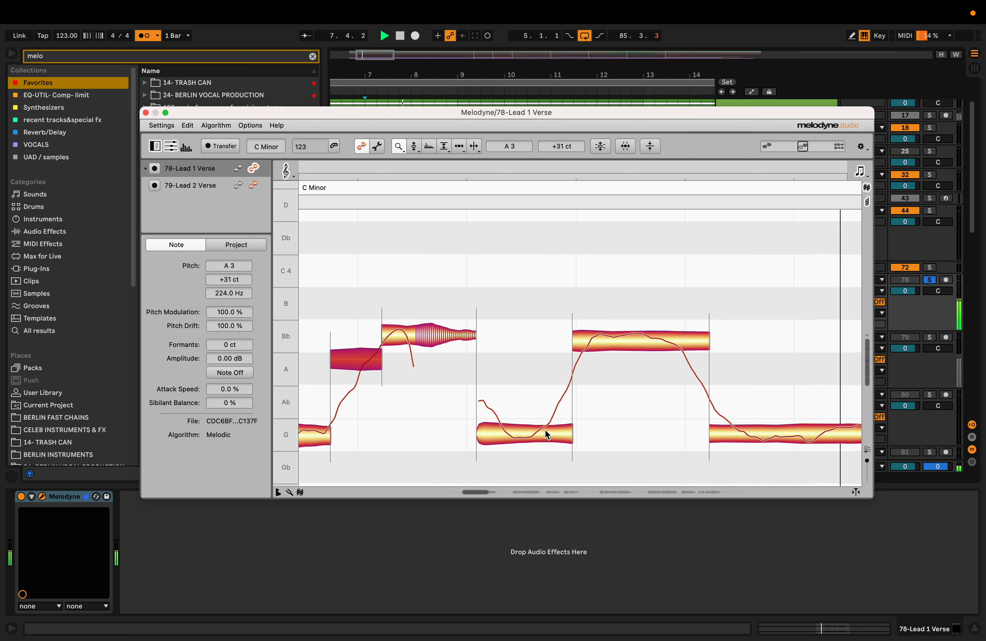
- Audition the long Bb note after the second G note using the Pitch Tool, and replay the phrase in bar 7
key("F2")
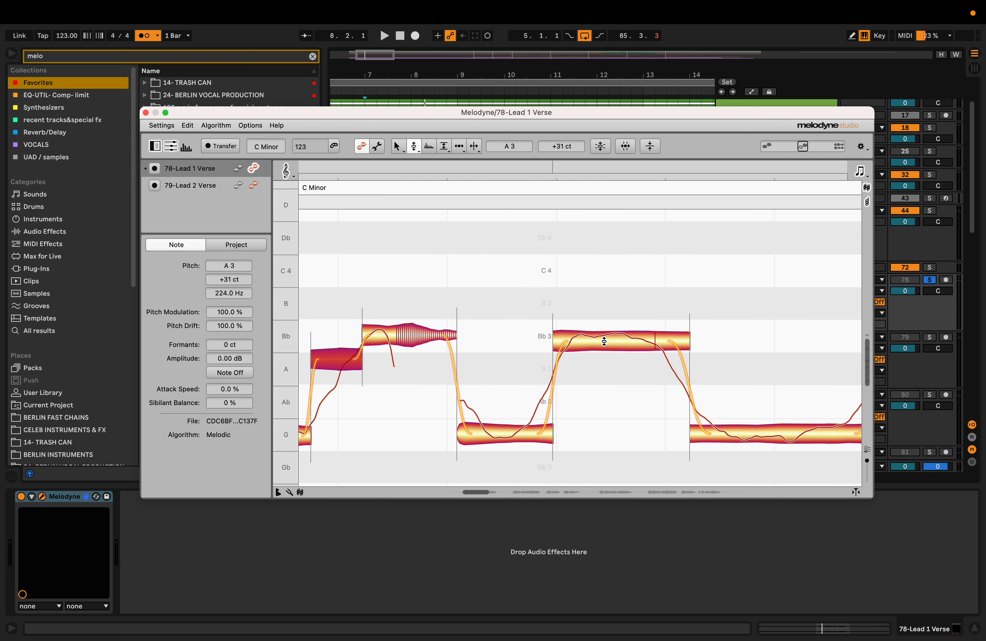
left_click(604, 342)
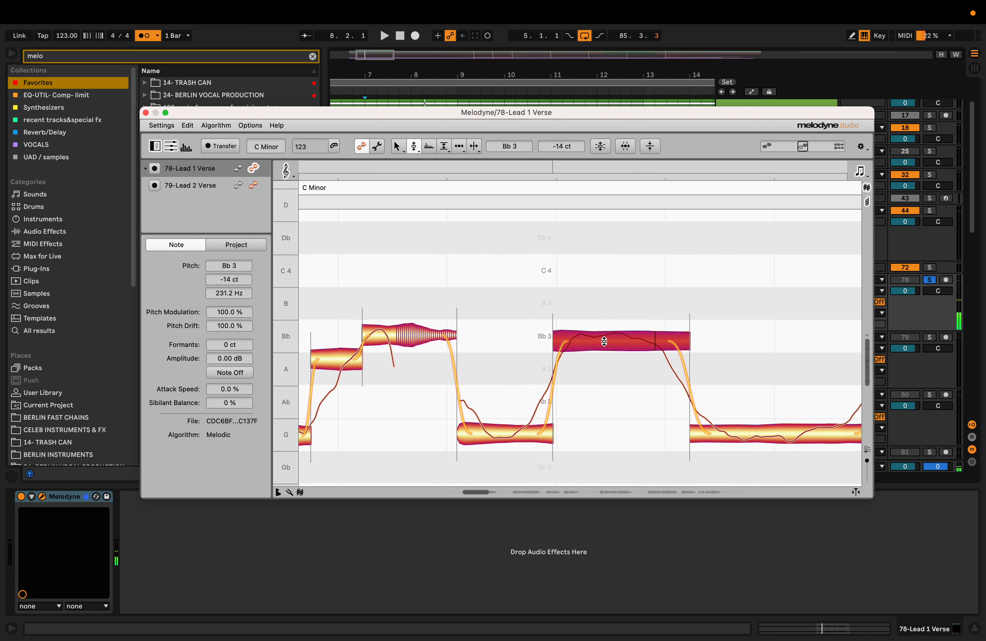
scroll(584, 404, "right", 2)
key("alt+super")
left_click_drag(553, 434, 484, 404)
scroll(596, 415, "right", 7)
scroll(596, 415, "left", 5)
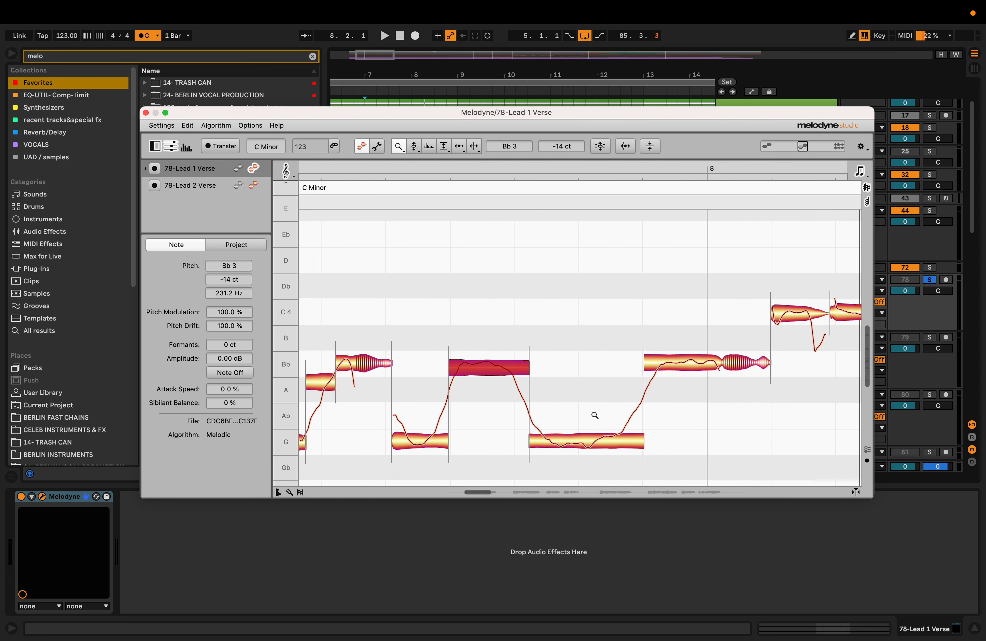
key("space")
scroll(596, 418, "left", 2)
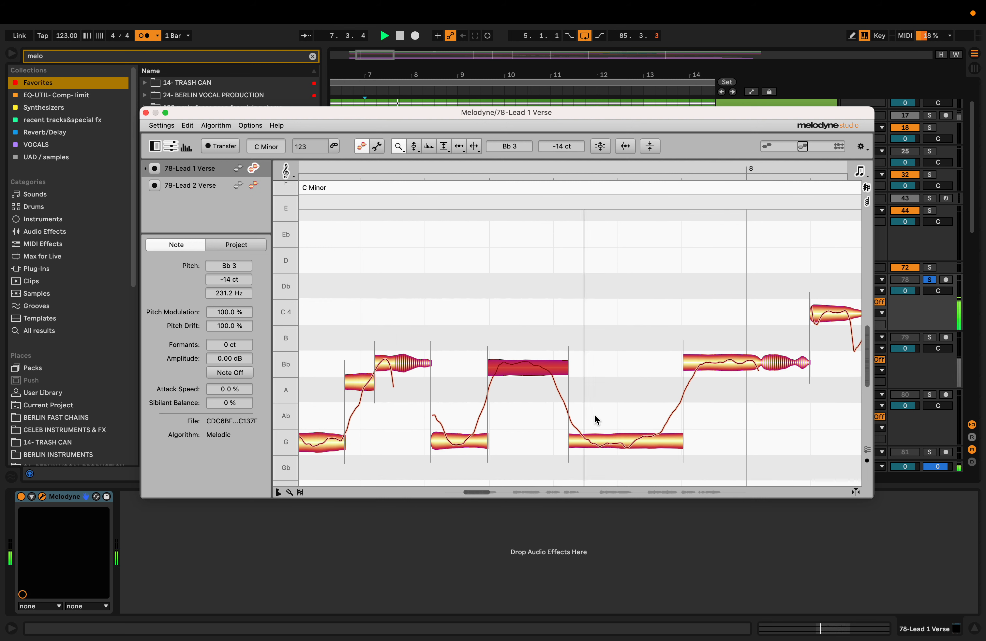
- Split the third G note in bar 7 where the falling curve reaches G and before it rises, and divide its sustained middle into three pieces
left_click(584, 441)
double_click(586, 440)
left_click(656, 441)
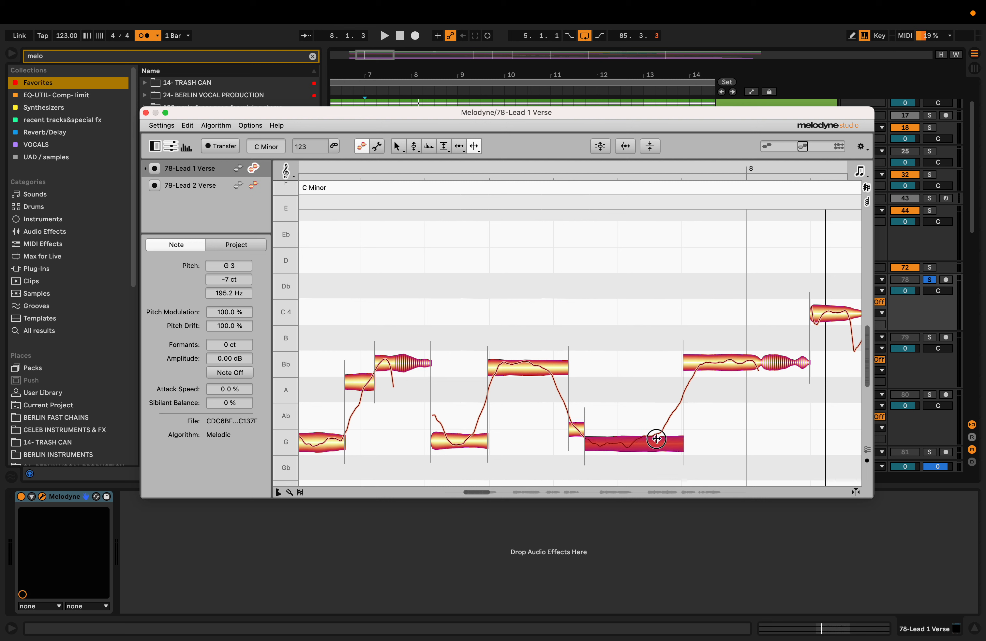
double_click(658, 441)
double_click(631, 444)
double_click(609, 445)
- Snap the three sustained G pieces to the exact G 3 pitch with the Pitch Tool and play back the phrase
key("F2")
double_click(597, 444)
double_click(619, 444)
double_click(640, 440)
key("space")
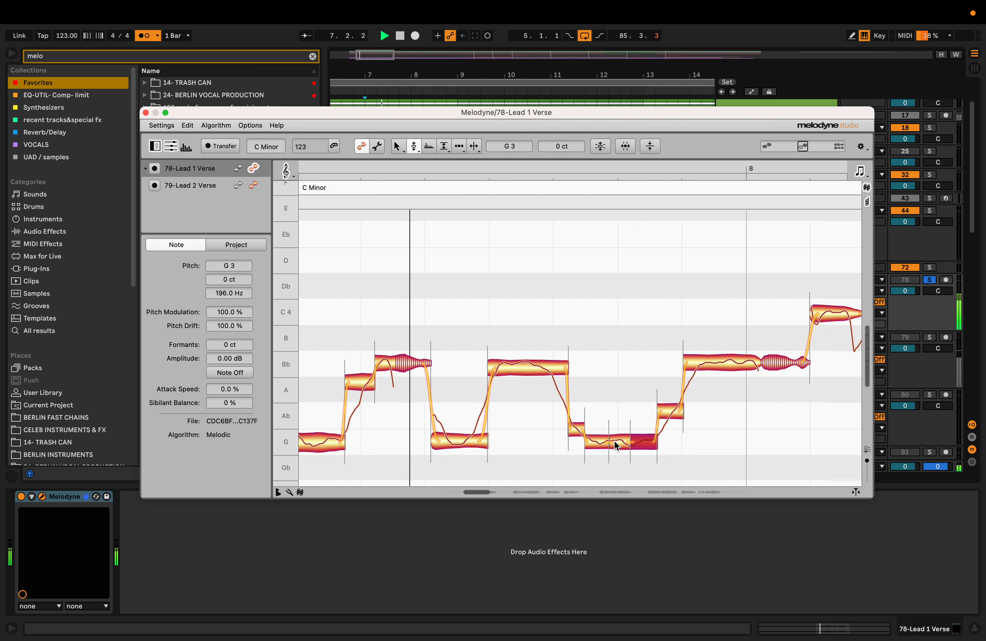
key("space")
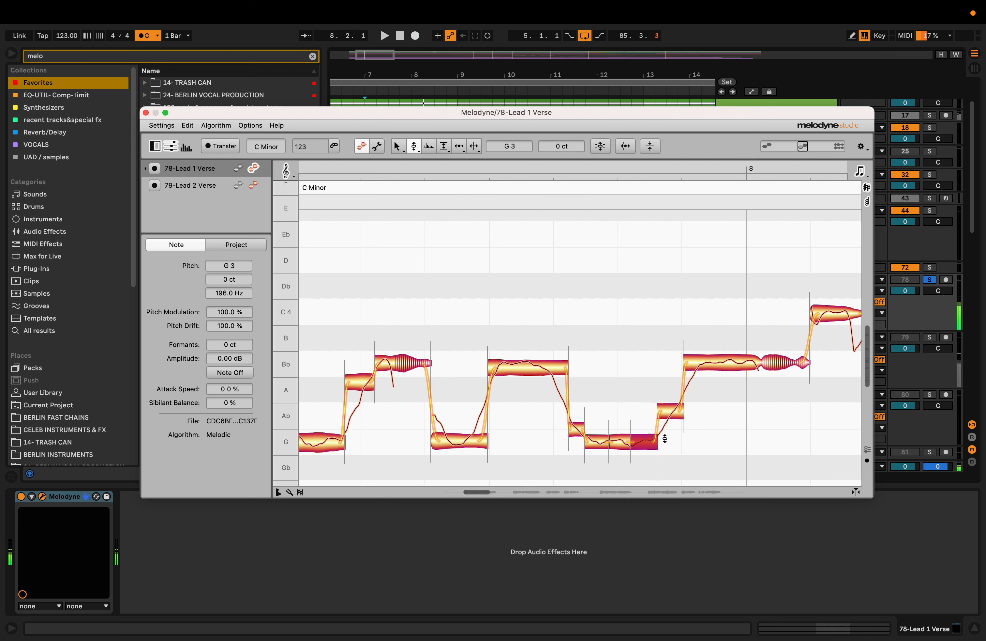
- Split the last and the first of the three sustained G pieces roughly in half with the Note Separation tool
left_click_drag(575, 417, 689, 458)
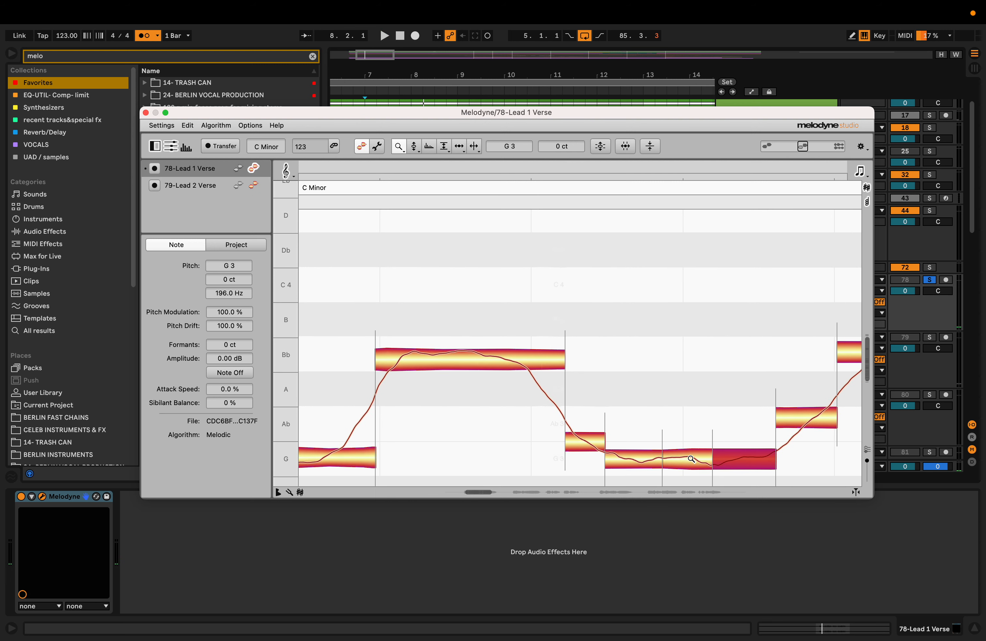
key("F6")
double_click(742, 459)
key("F2")
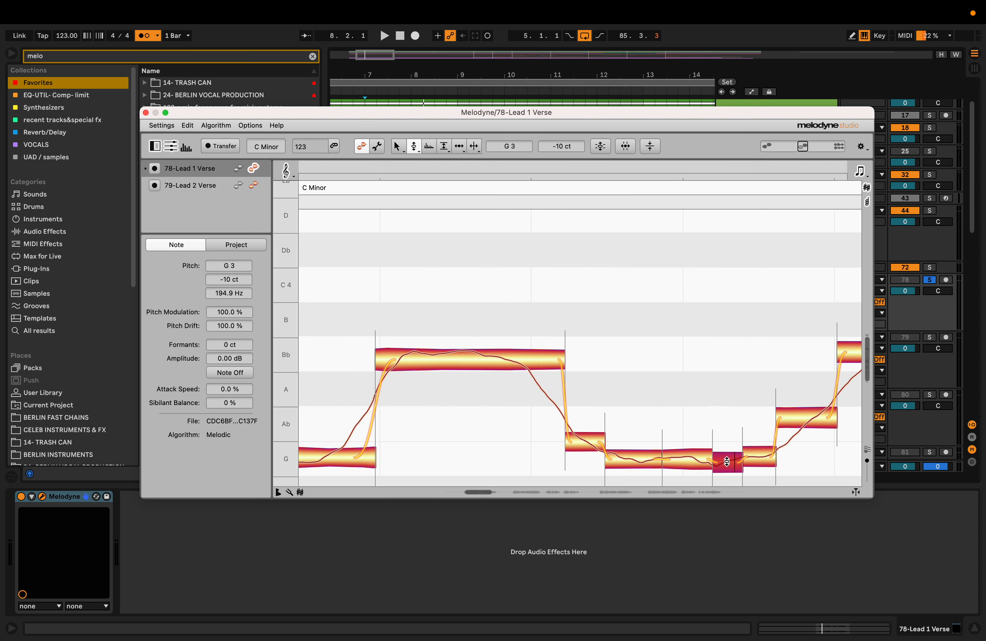
key("F6")
double_click(634, 460)
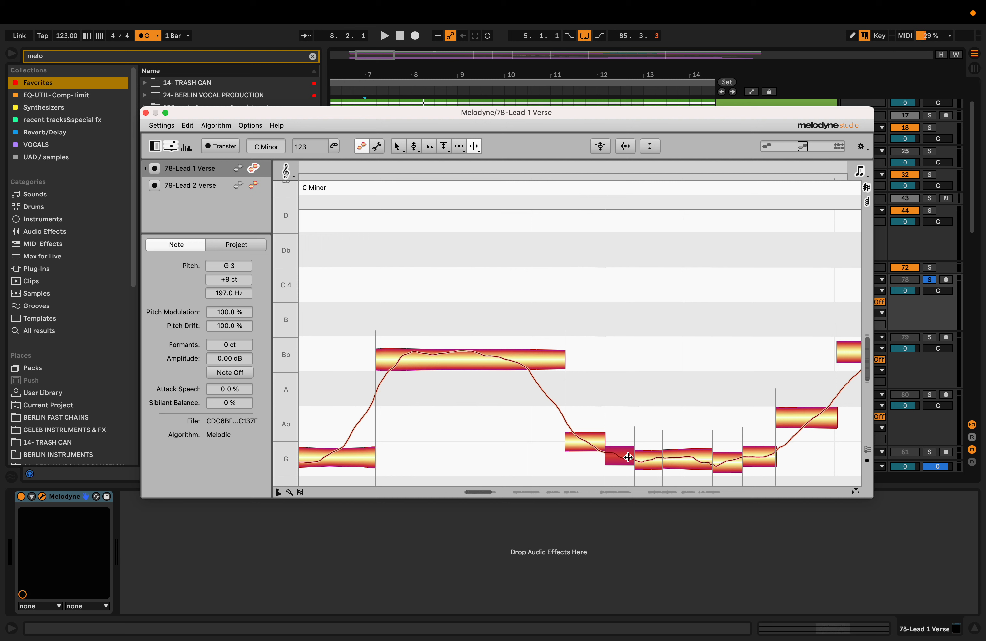
key("F2")
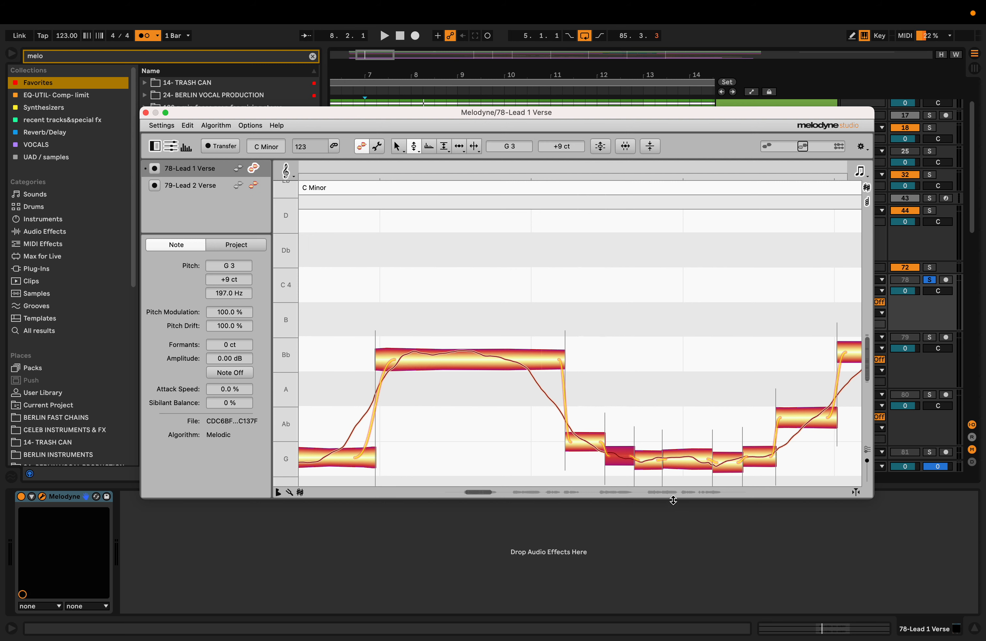
- Enlarge the Melodyne window's height and split the remaining longer G piece between the shorter ones in two
left_click_drag(674, 497, 680, 554)
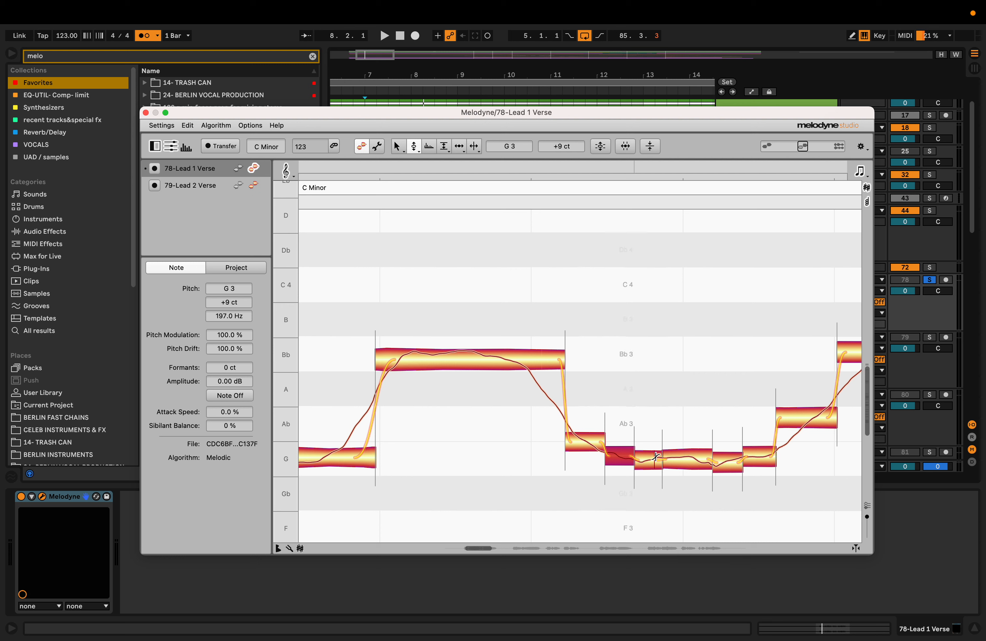
left_click(691, 458)
double_click(690, 458)
key("F2")
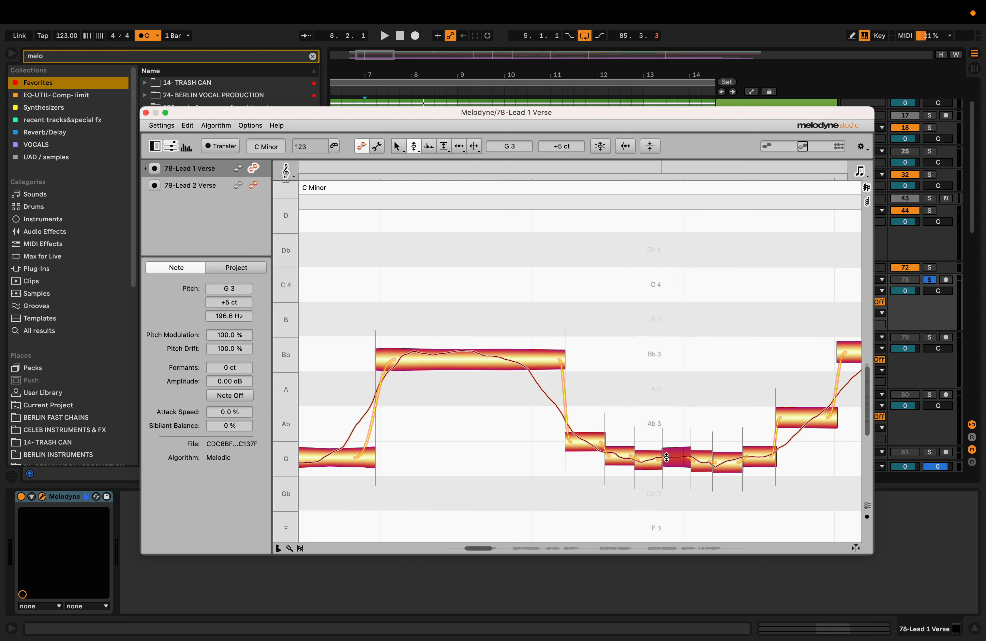
- Fine-tune the six small G pieces with the Pitch Tool: the first to +3 ct, the third to -1 ct and the fifth to -4 ct
left_click(728, 461)
left_click_drag(728, 462, 724, 460)
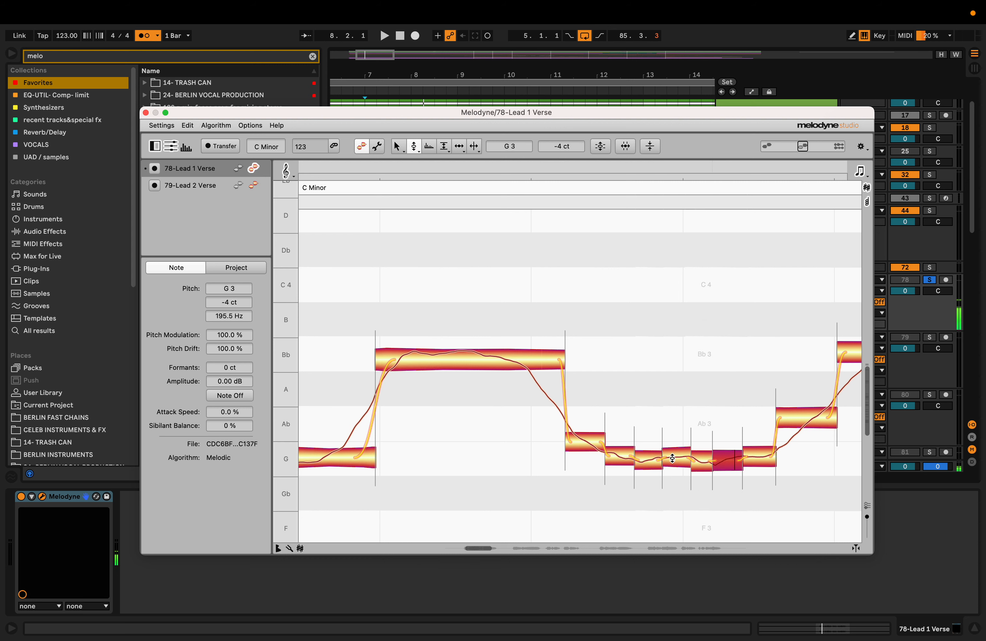
left_click(626, 460)
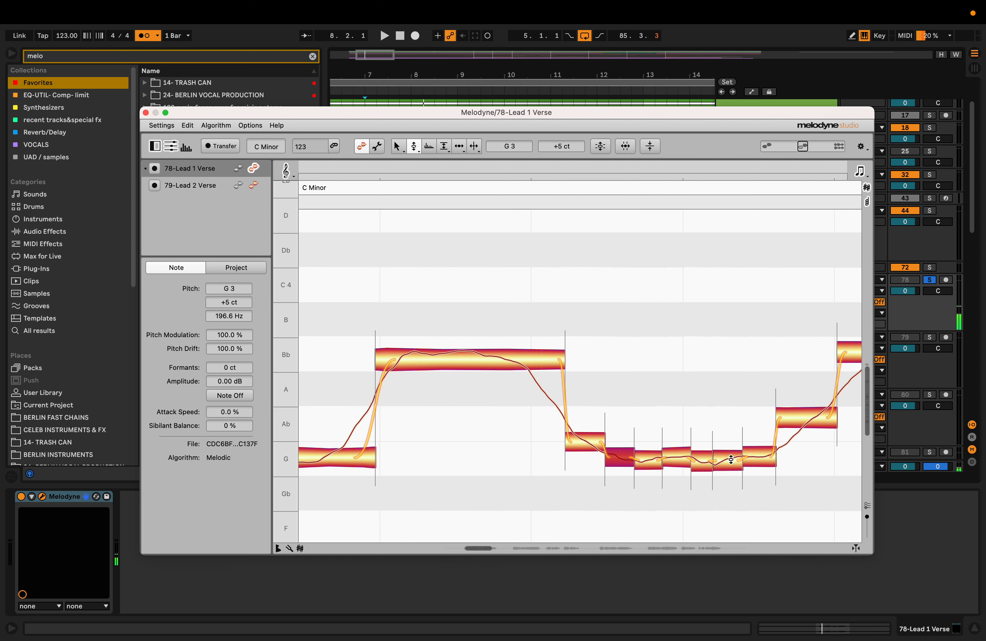
left_click_drag(677, 455, 677, 453)
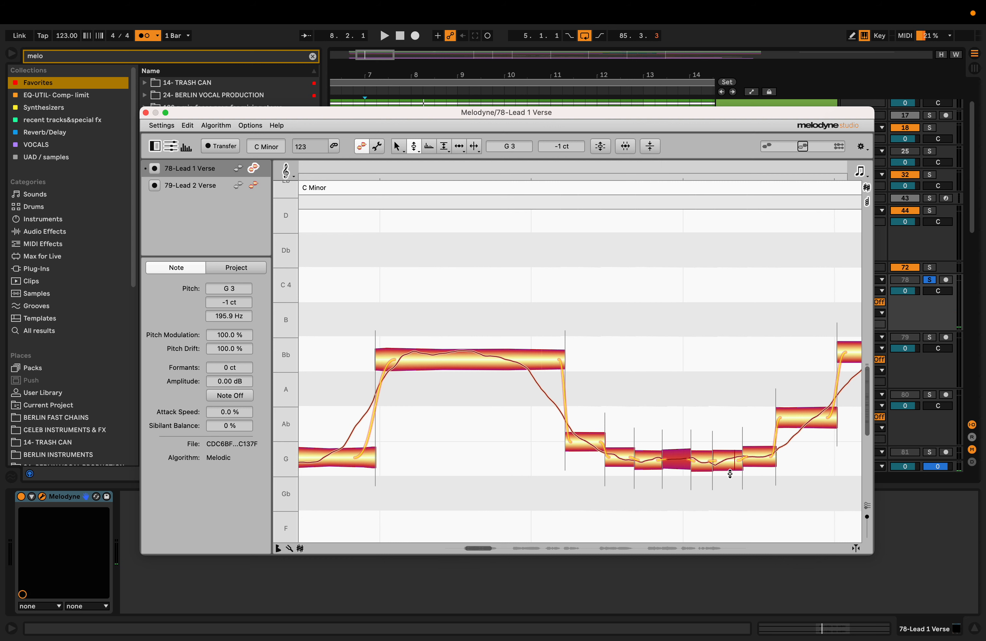
left_click_drag(612, 462, 434, 442)
- Play back the phrase into bar 8 and examine the pitch curve across the small G pieces up close
scroll(474, 455, "down", 1)
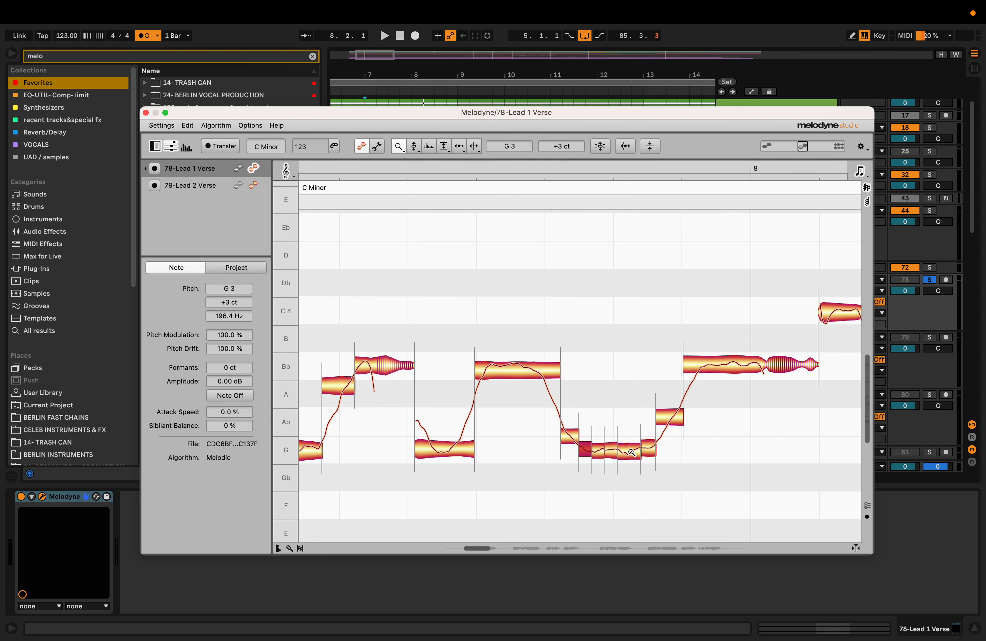
key("space")
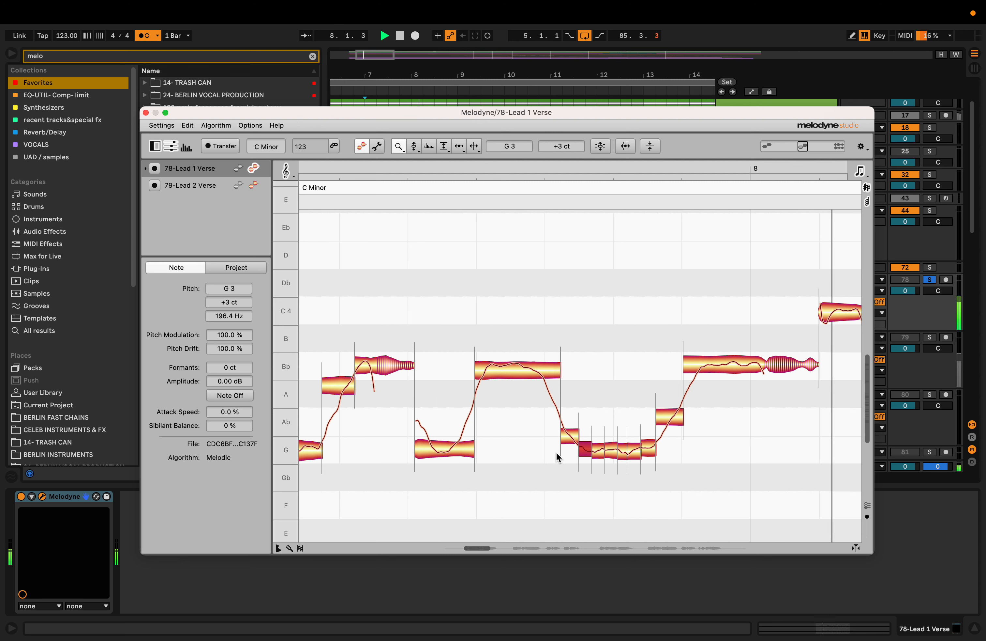
scroll(568, 457, "right", 5)
key("space")
scroll(568, 453, "left", 3)
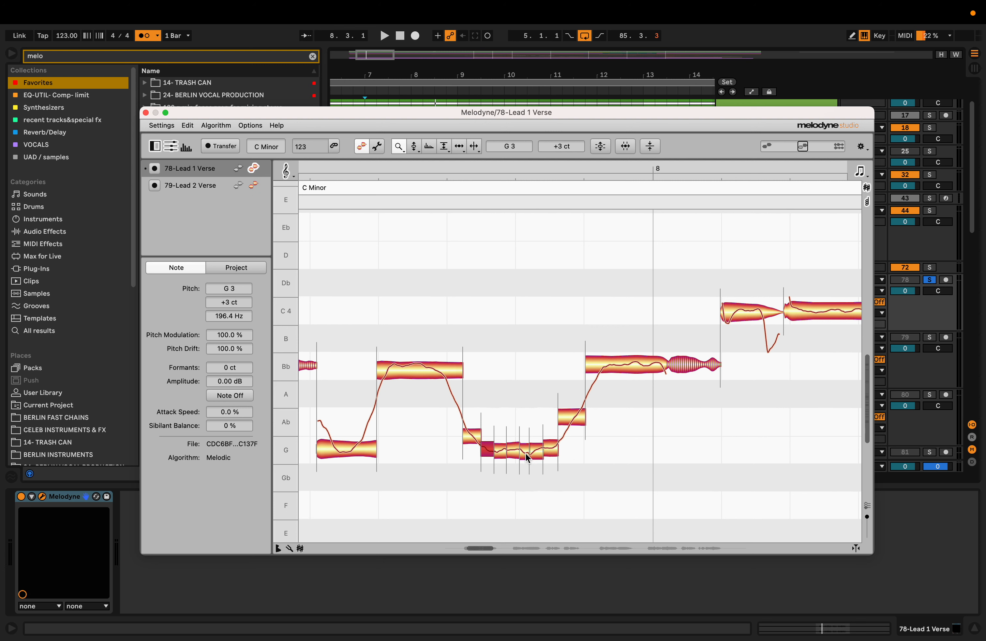
left_click_drag(501, 480, 629, 497)
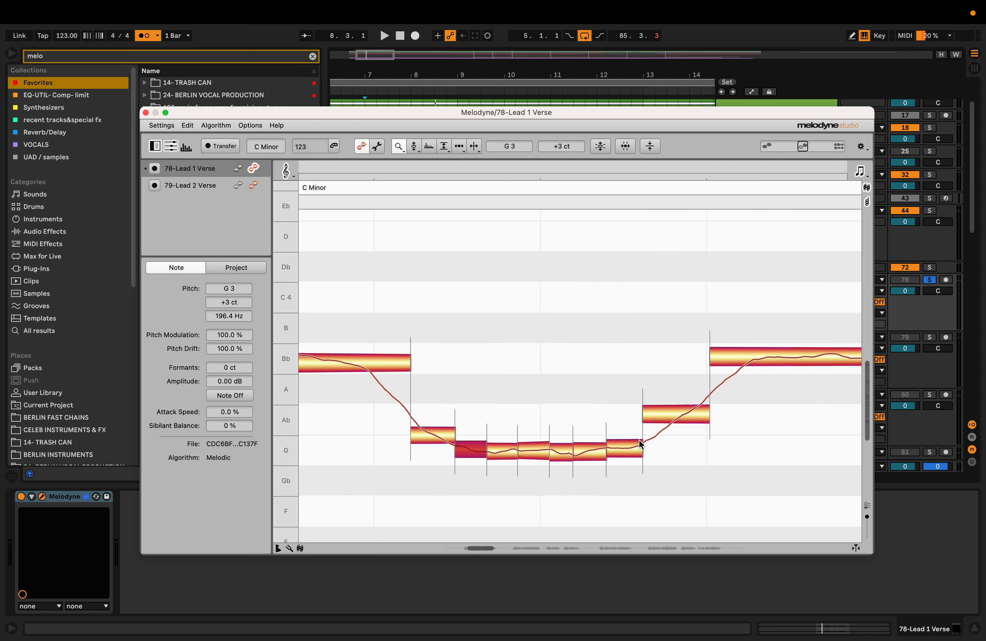
left_click_drag(641, 463, 559, 456)
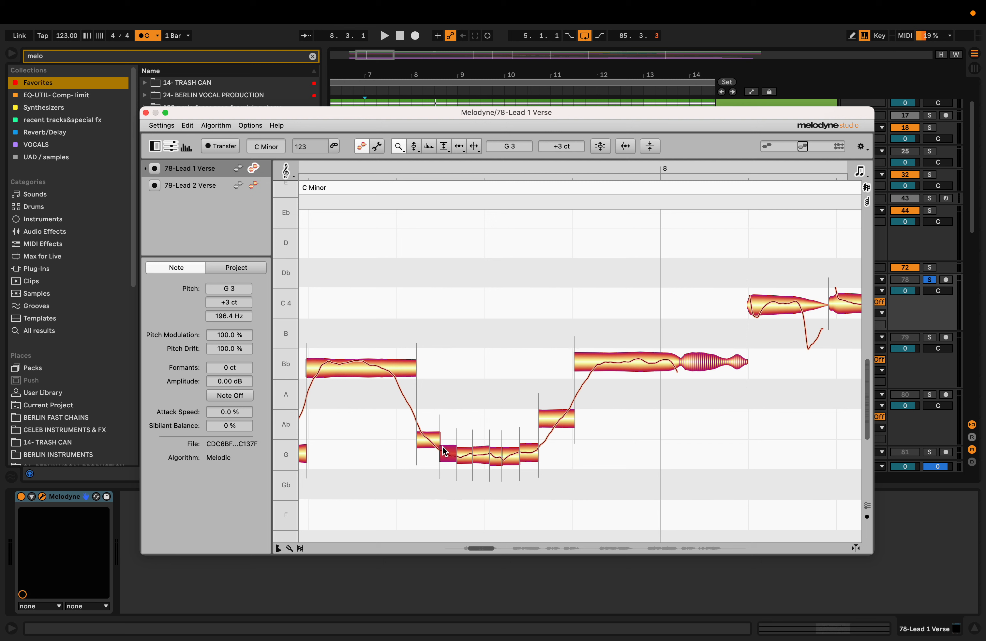
- Set the first small G piece to +1 ct with the Pitch Tool and audition the following G pieces one by one
left_click_drag(448, 448, 447, 449)
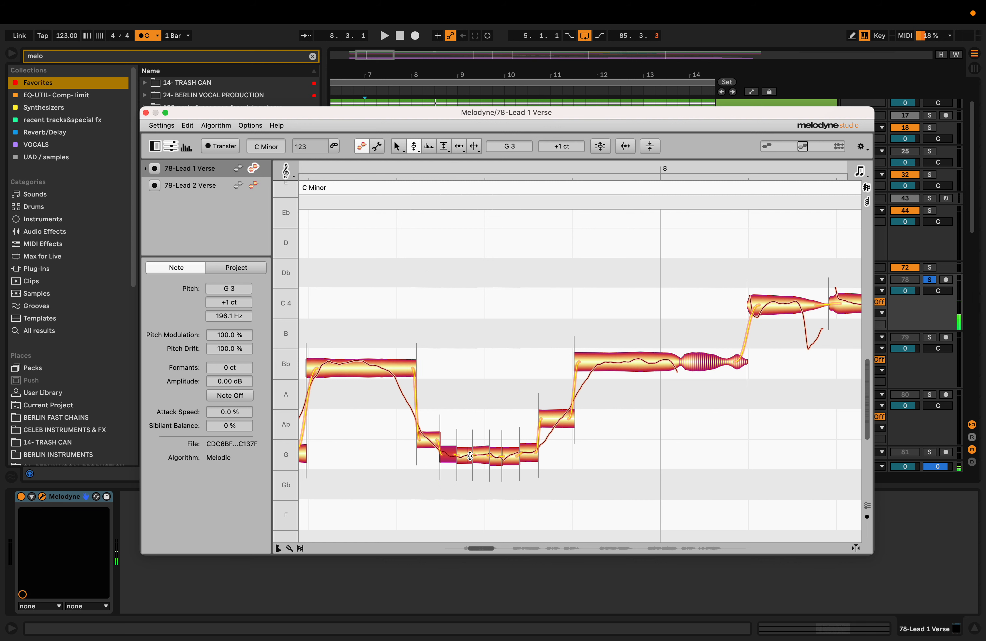
left_click(480, 454)
left_click(493, 452)
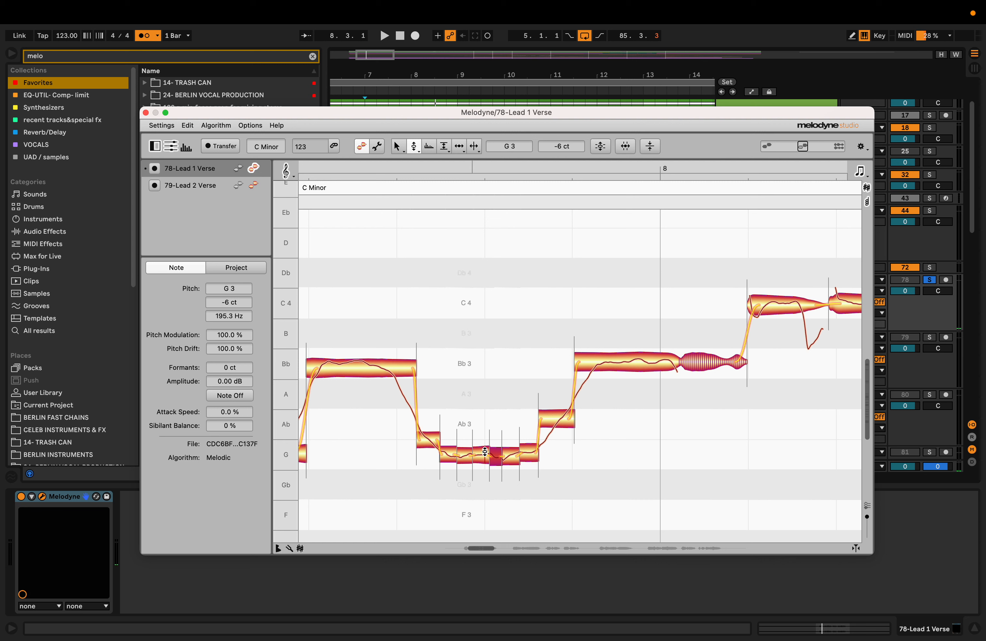
left_click(508, 452)
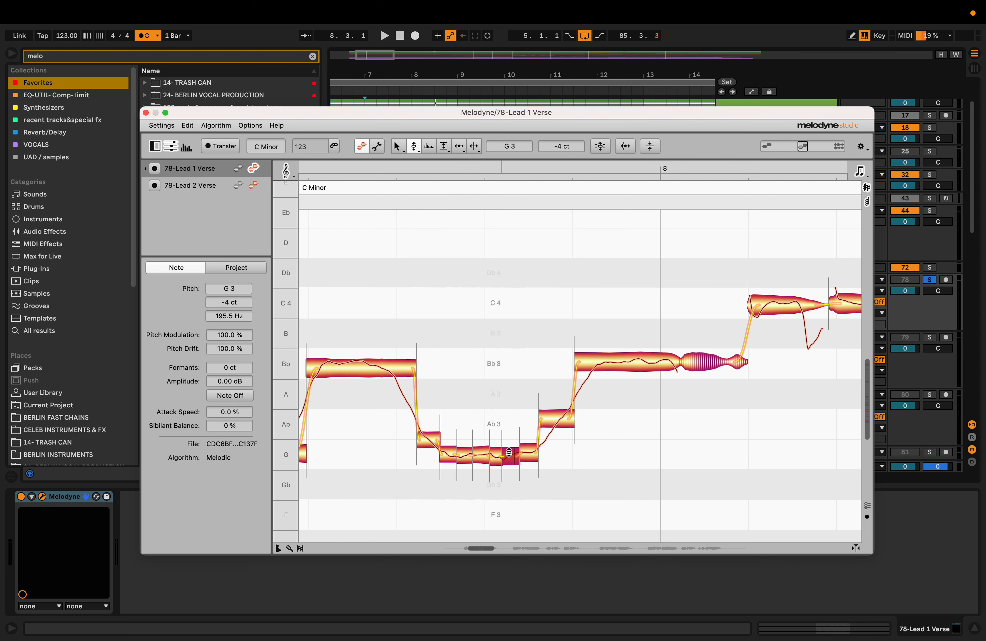
left_click(529, 452)
- Audition the small G pieces backward to the first, set the second piece to +1 ct, and play back the phrase
left_click(496, 453)
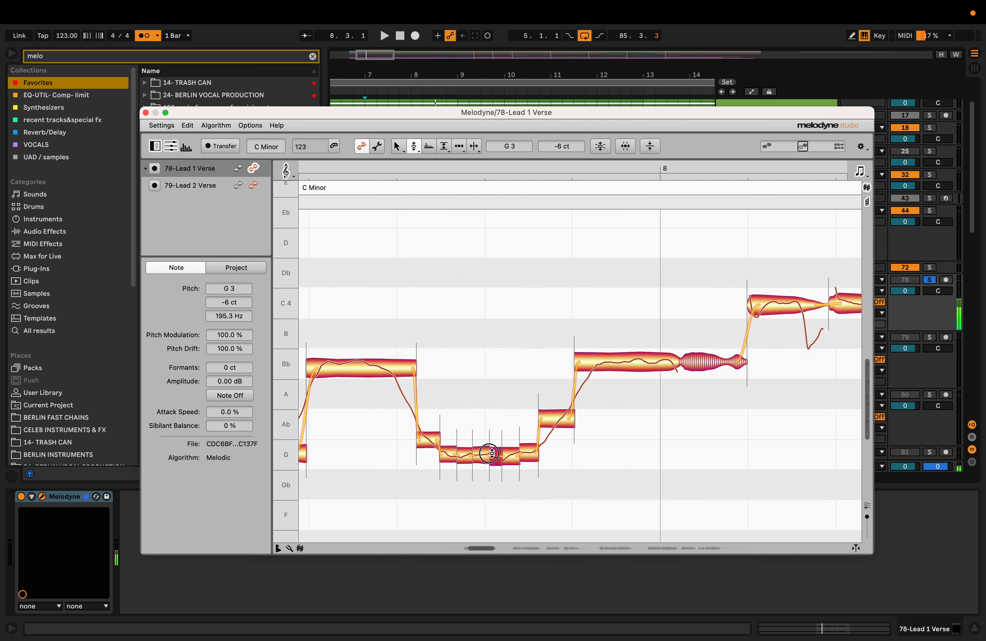
left_click(480, 452)
left_click(464, 451)
left_click(447, 451)
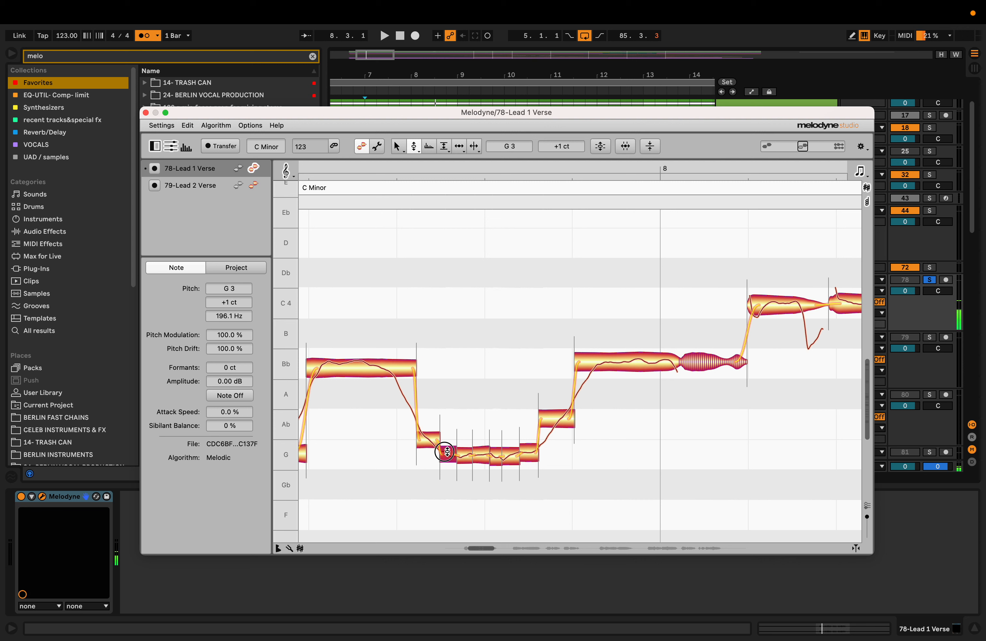
left_click(465, 452)
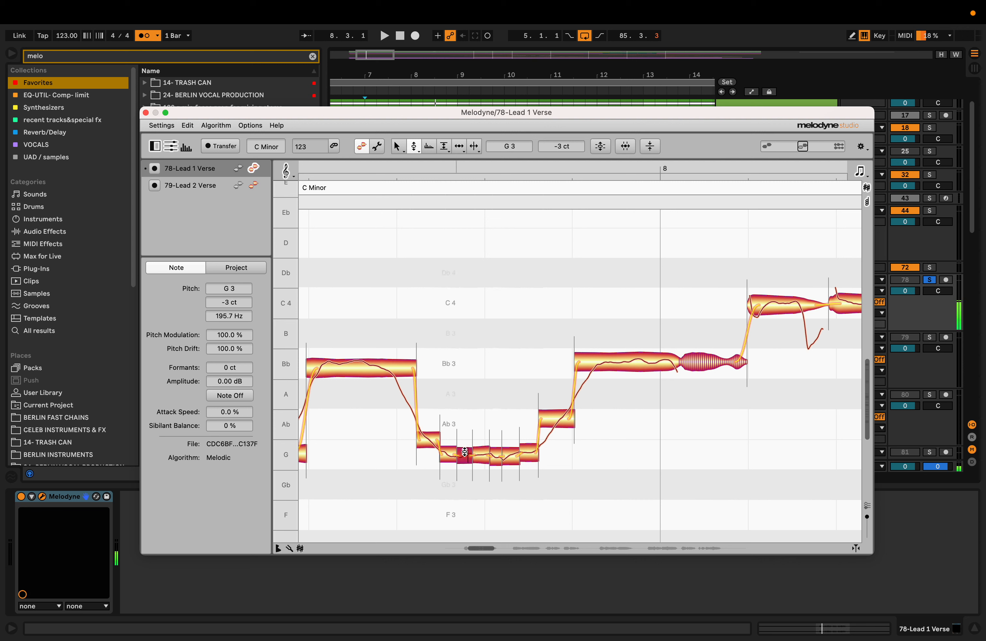
double_click(465, 451)
key("space")
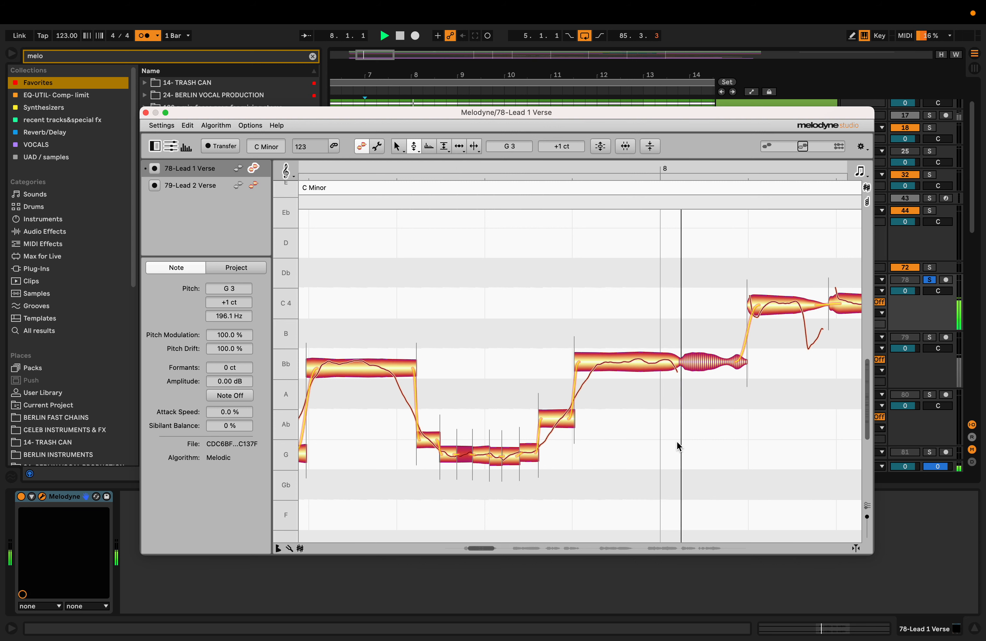
key("space")
- Split the long C 4 note in bar 8 near its end, where its steady pitch curve starts to waver
scroll(704, 315, "up", 2)
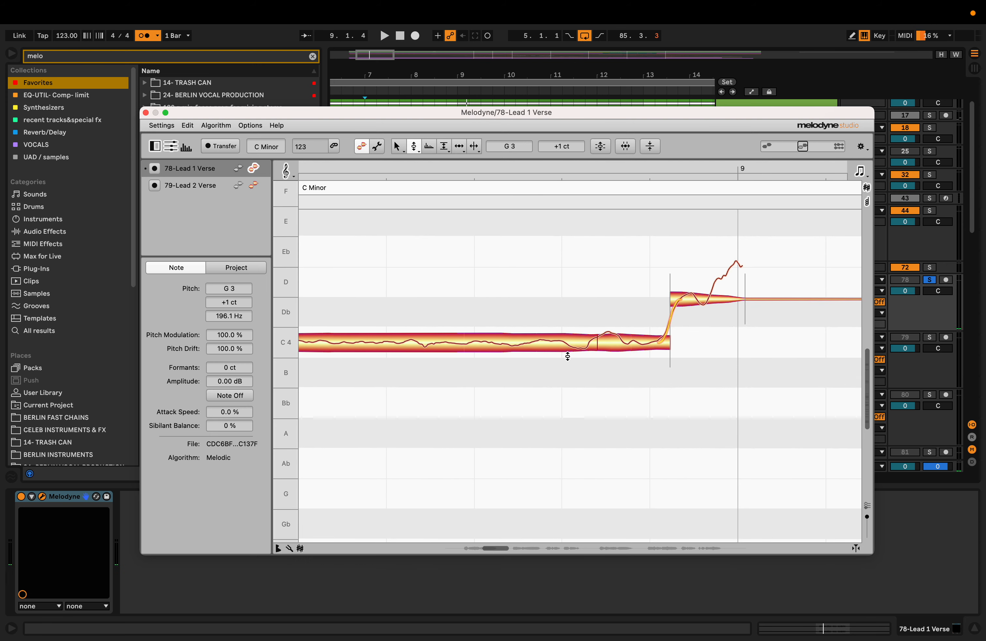
scroll(534, 371, "left", 5)
scroll(533, 372, "right", 2)
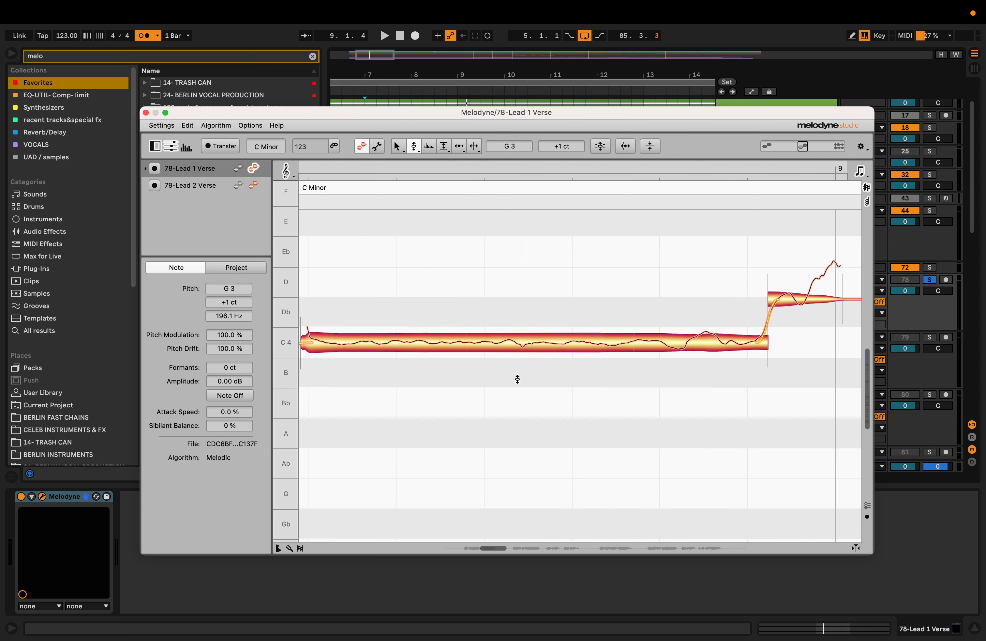
double_click(685, 339)
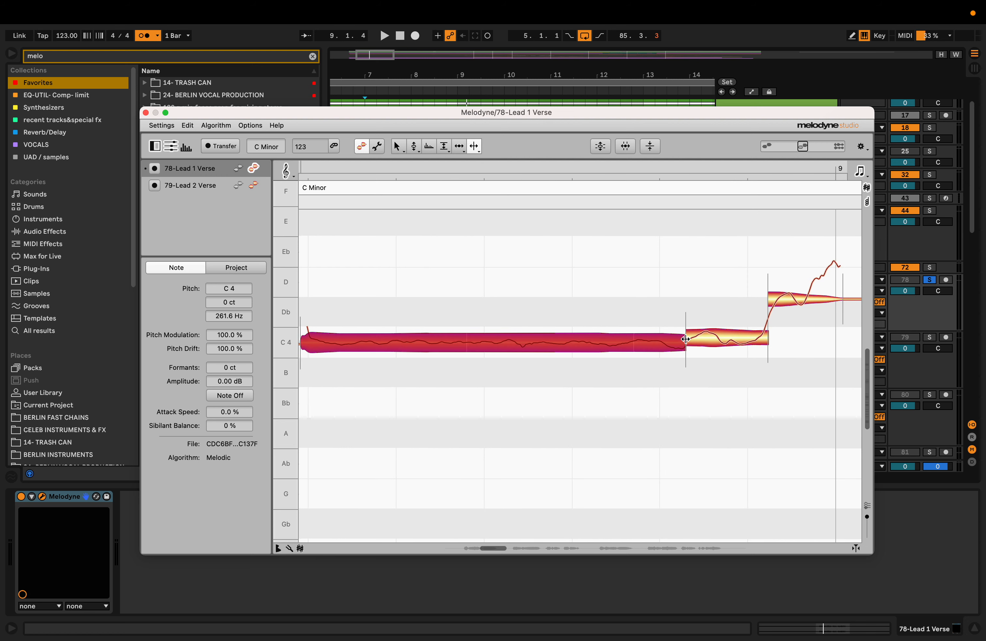
- Lower the Db 4 note just before bar 9 to +28 ct with the Pitch Tool and play back the phrase ending
scroll(686, 339, "right", 3)
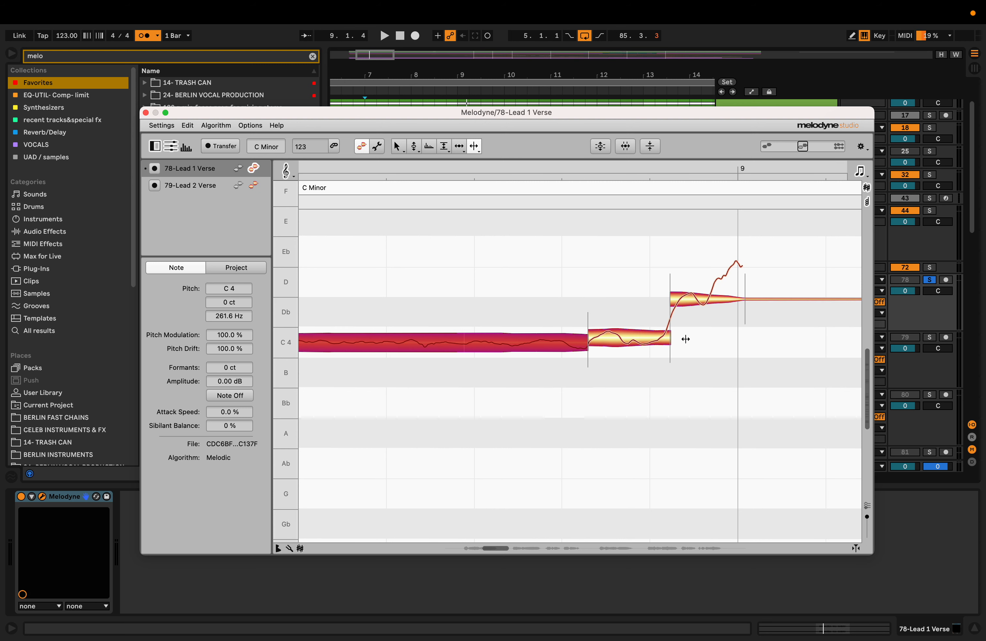
left_click(693, 298)
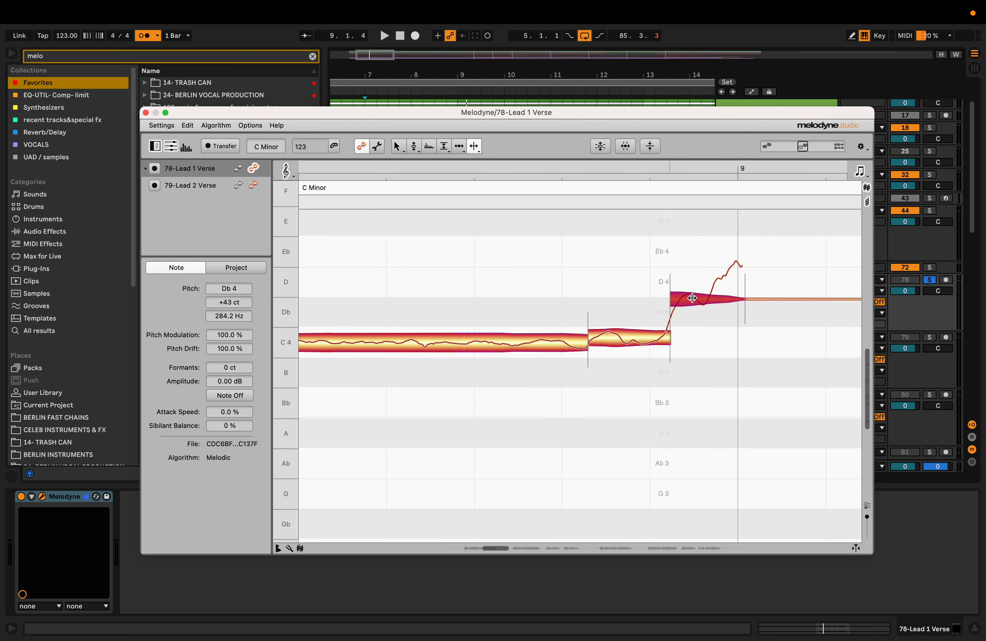
key("space")
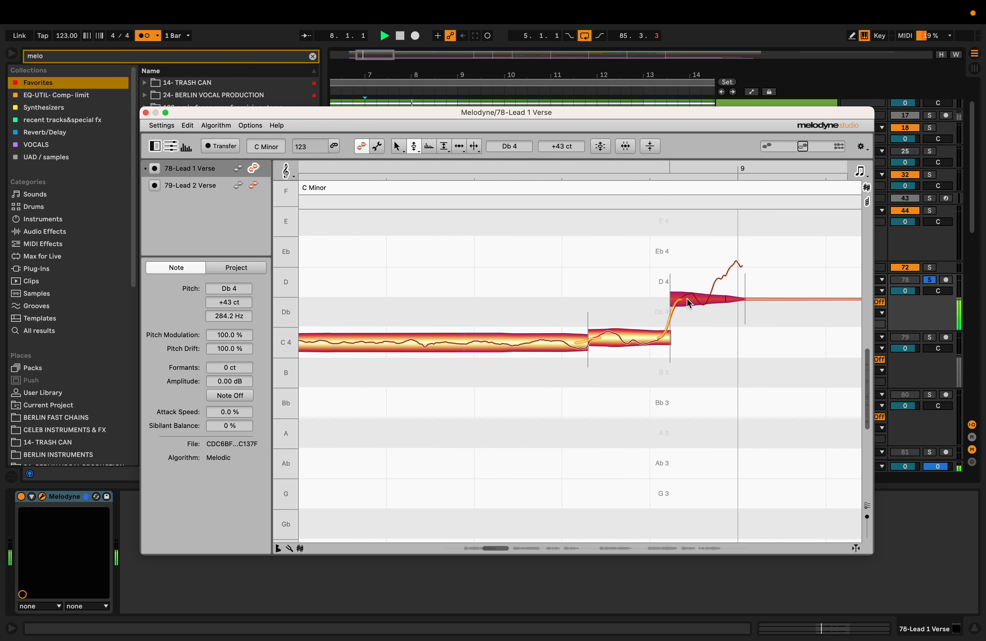
left_click_drag(687, 297, 685, 302)
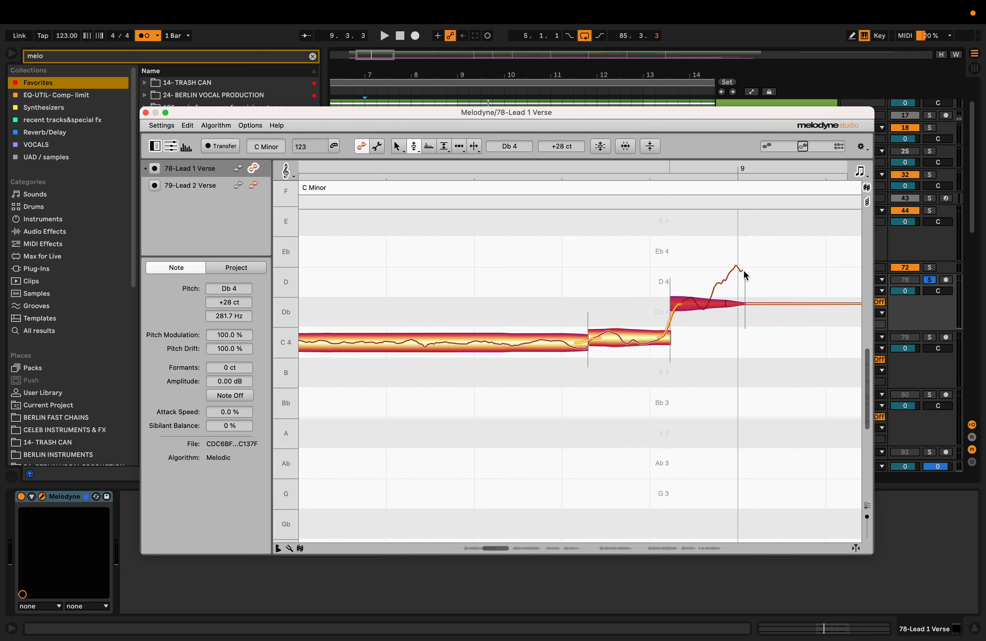
key("space")
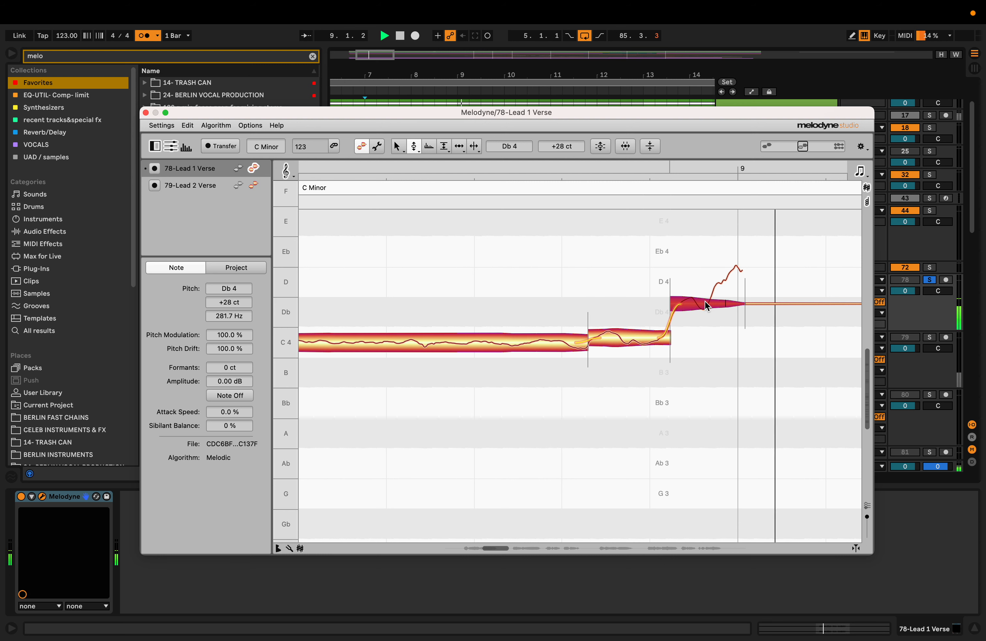
key("space")
- Split the Db 4 note before bar 9 where its pitch curve starts rising toward D, and play back the phrase ending
double_click(708, 302)
left_click_drag(720, 302, 719, 277)
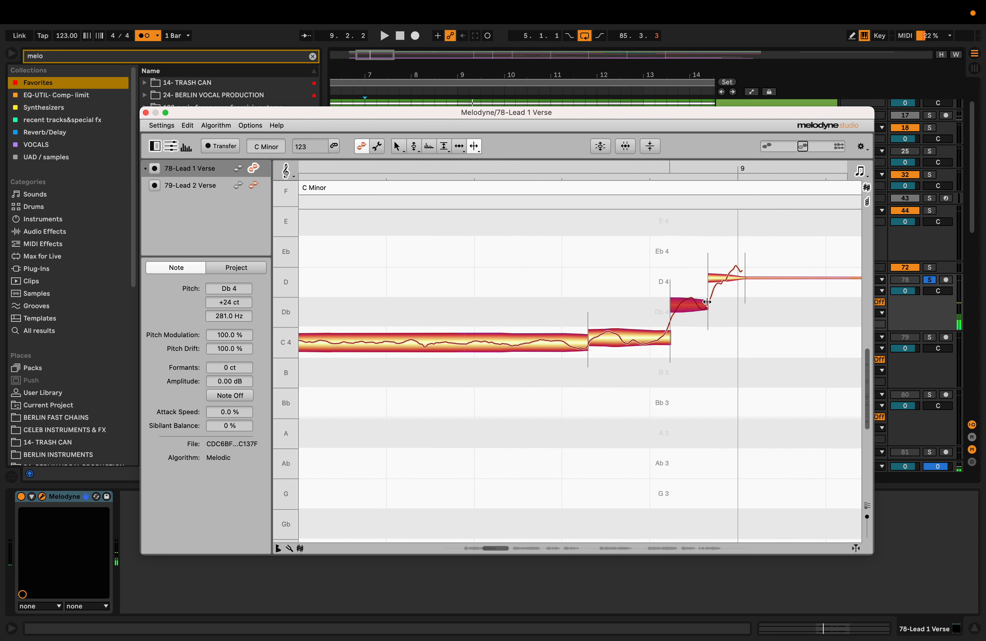
key("space")
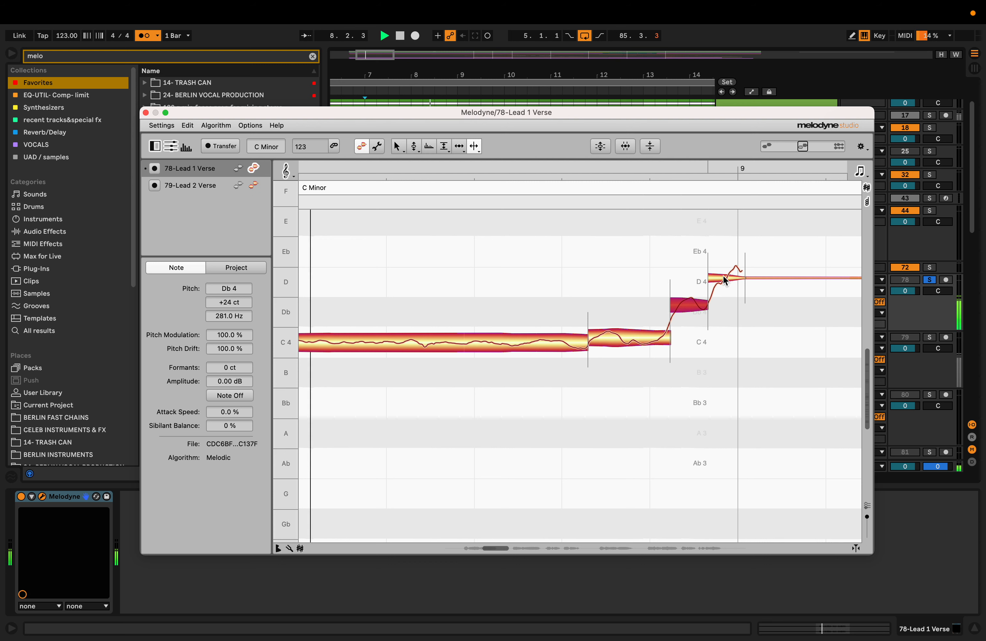
key("space")
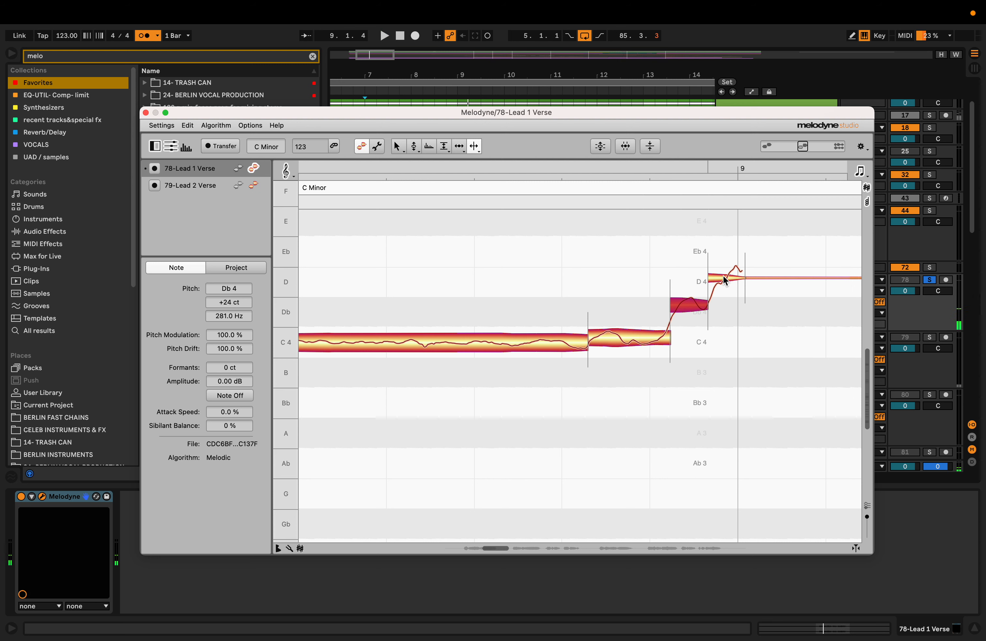
- Lower the last piece at bar 9 to Db 4, set the piece before it to C 4, +16 ct, and play back the ending
left_click(726, 277)
left_click_drag(726, 276, 723, 303)
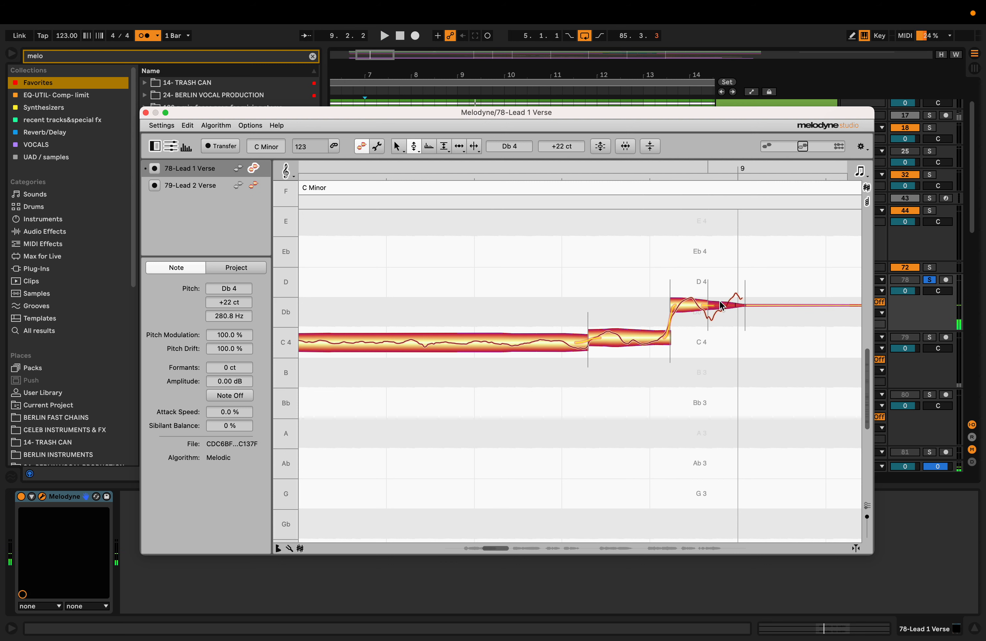
scroll(717, 303, "right", 3)
left_click_drag(614, 303, 613, 331)
key("space")
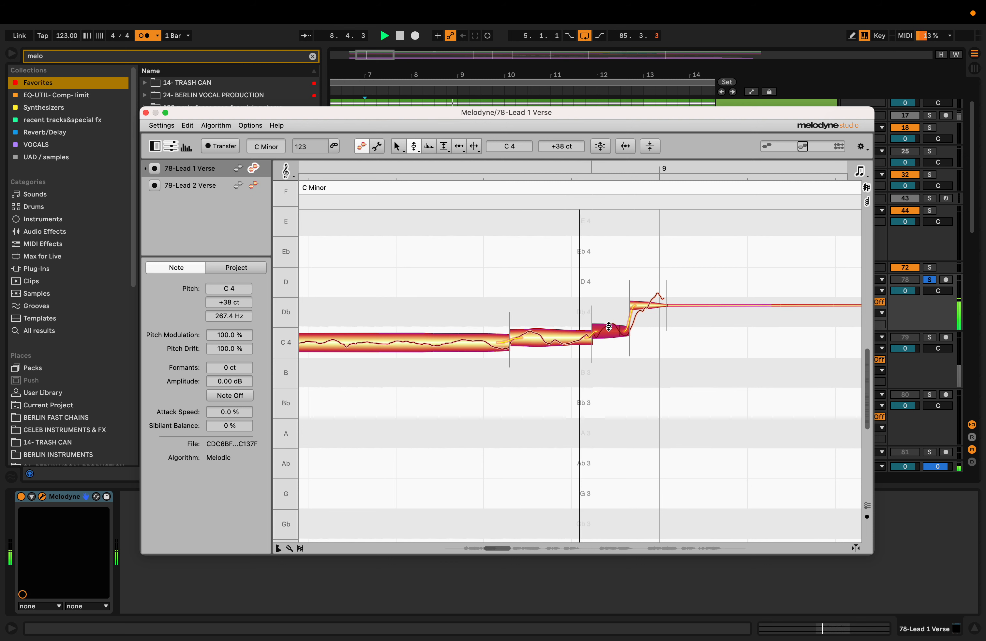
key("space")
left_click_drag(633, 311, 606, 337)
key("space")
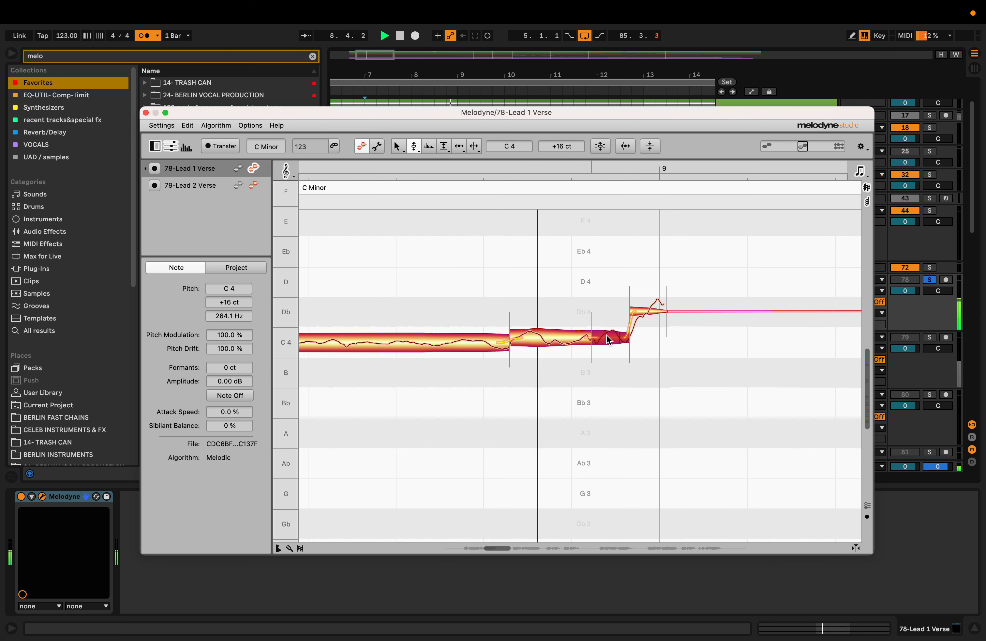
- Set the wavering C 4 piece directly after the long C 4 note in bar 8 to +7 ct
left_click(569, 335)
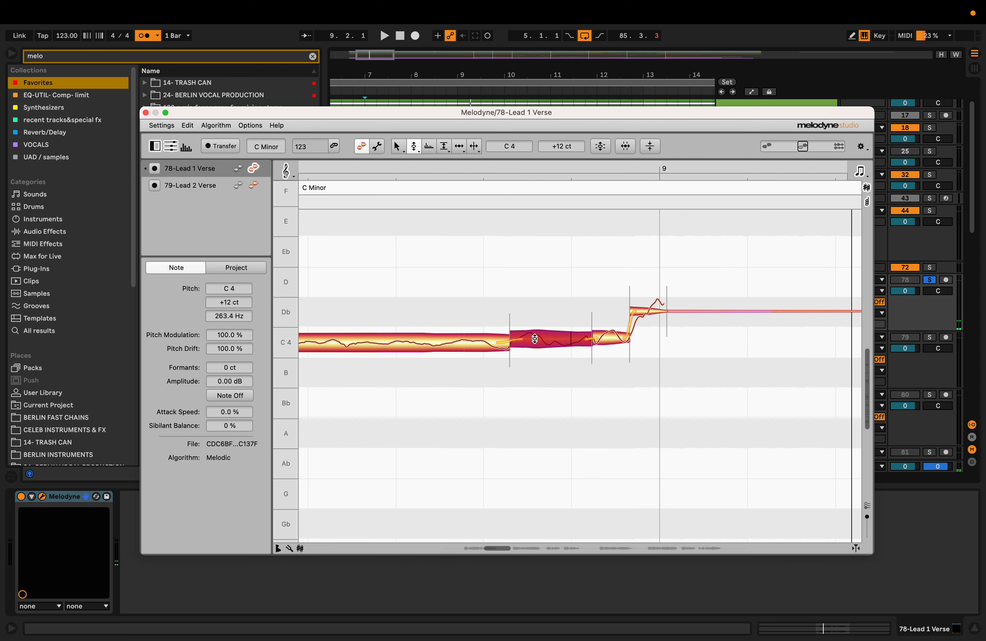
left_click_drag(534, 338, 534, 340)
scroll(509, 343, "left", 1)
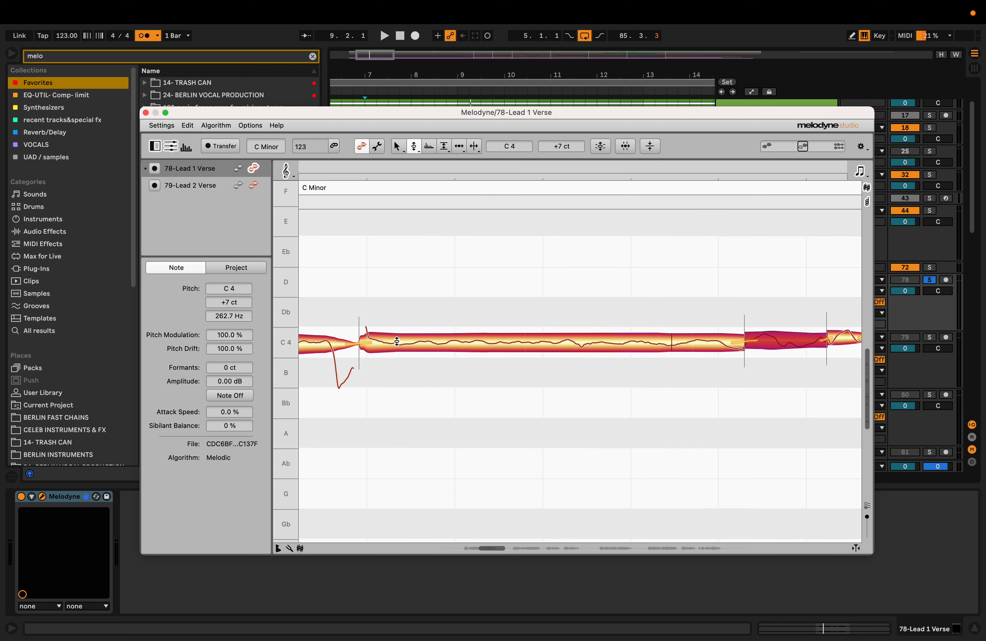
- Split the long C 4 note in bar 8 shortly before its end, where its pitch curve starts to dip, and play back the result
scroll(607, 337, "right", 5)
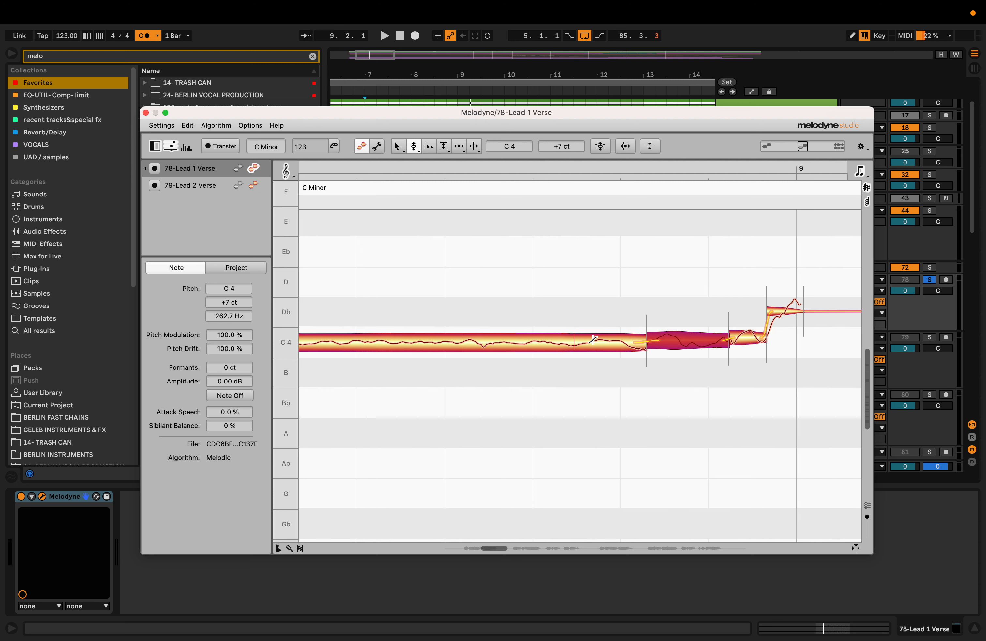
key("F6")
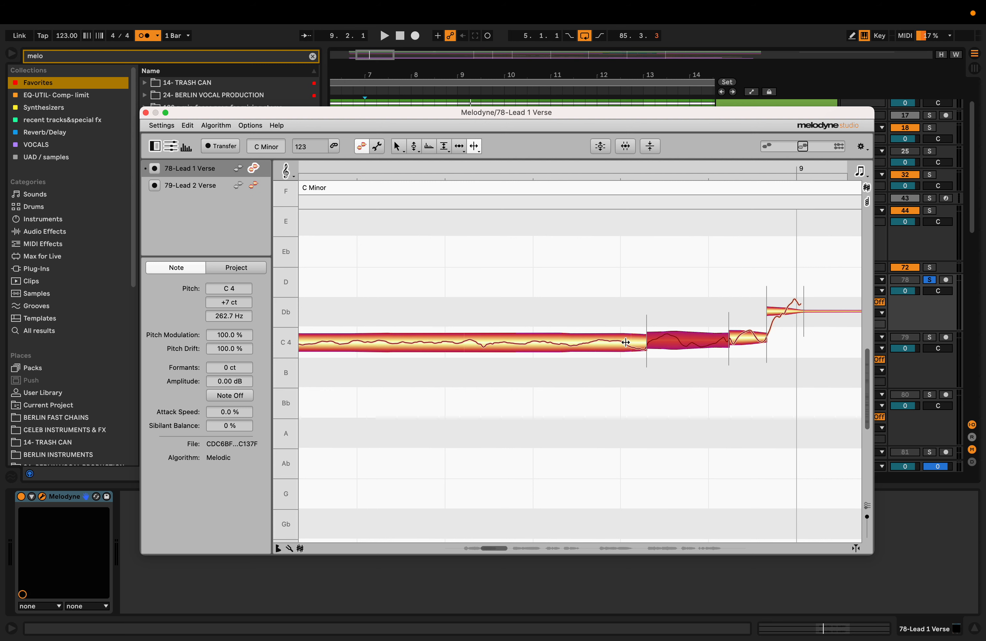
double_click(624, 341)
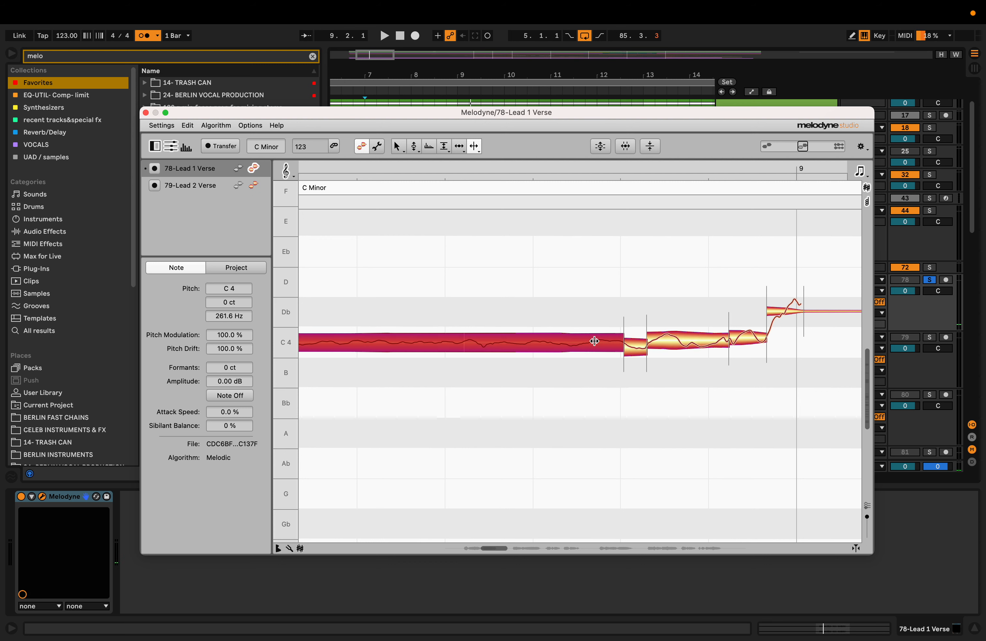
key("space")
- Lower the last piece at bar 9 to C 4, +8 ct, with the Pitch Tool and play back the ending
scroll(621, 371, "right", 3)
key("F2")
left_click_drag(684, 311, 683, 335)
key("space")
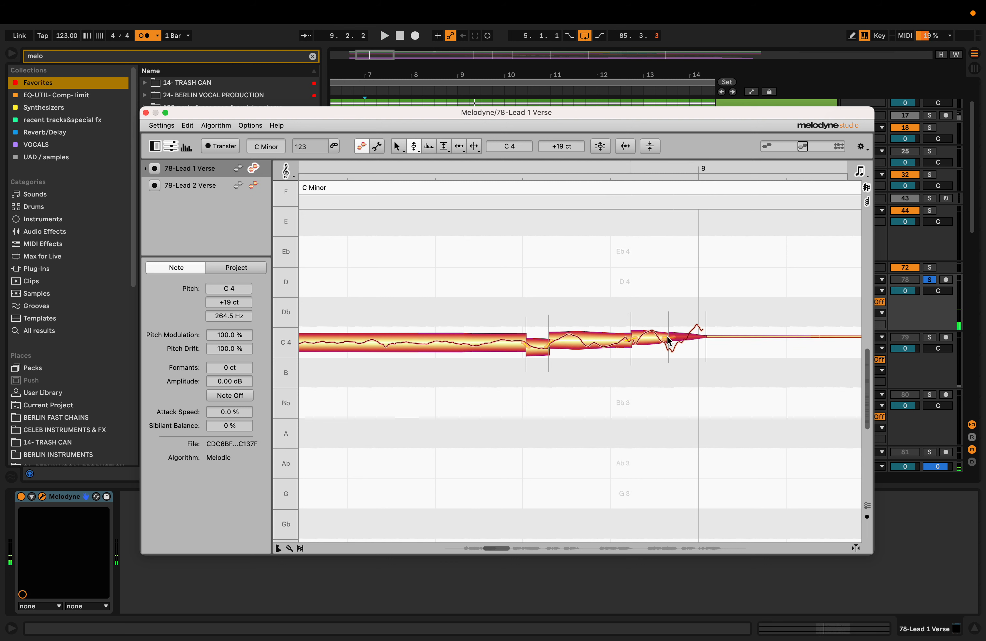
left_click_drag(677, 335, 679, 340)
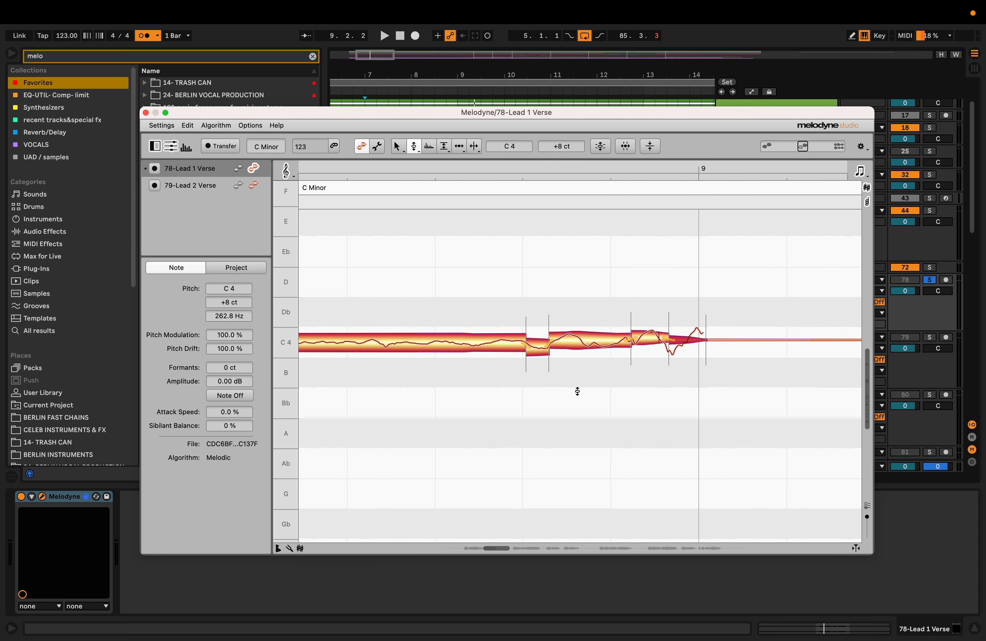
- Examine the notes from bar 8 to bar 11 and play back the corrected phrase ending
left_click_drag(587, 390, 452, 365)
scroll(461, 361, "right", 5)
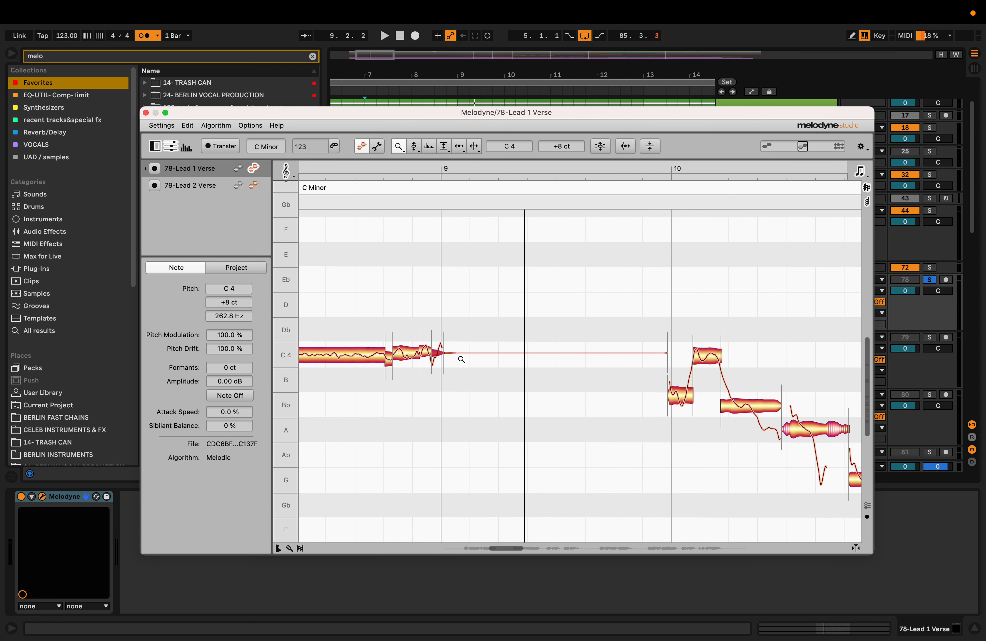
scroll(462, 359, "left", 8)
scroll(463, 358, "down", 2)
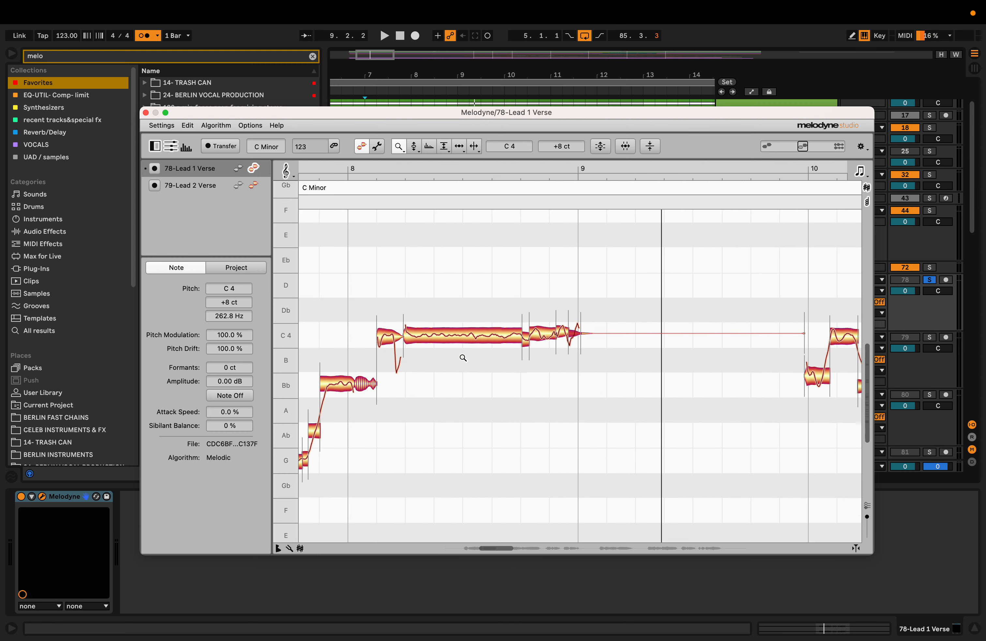
scroll(463, 357, "down", 2)
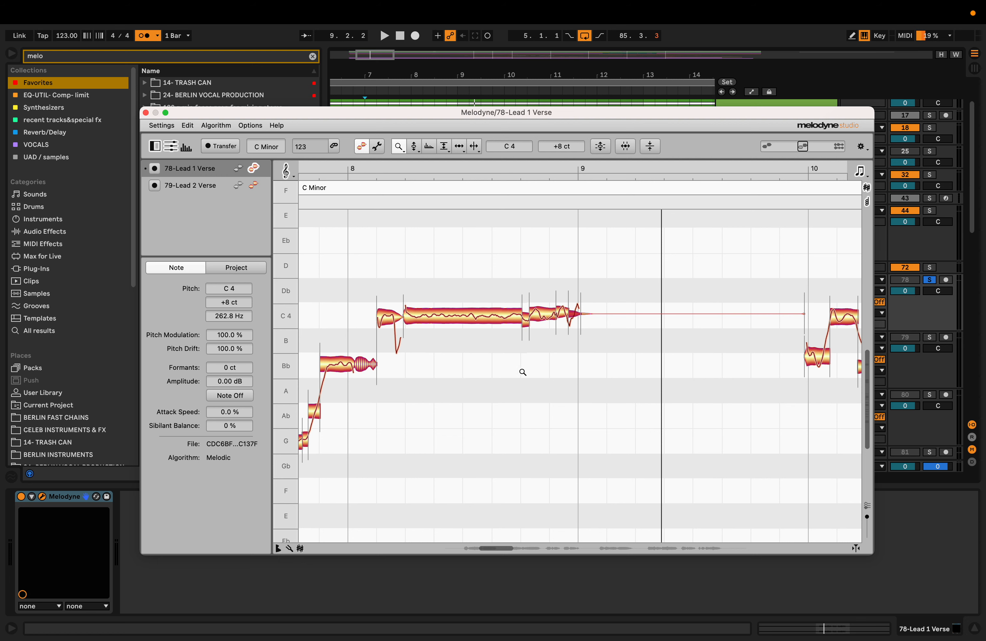
left_click_drag(578, 368, 623, 392)
scroll(638, 382, "right", 5)
scroll(623, 392, "right", 5)
key("space")
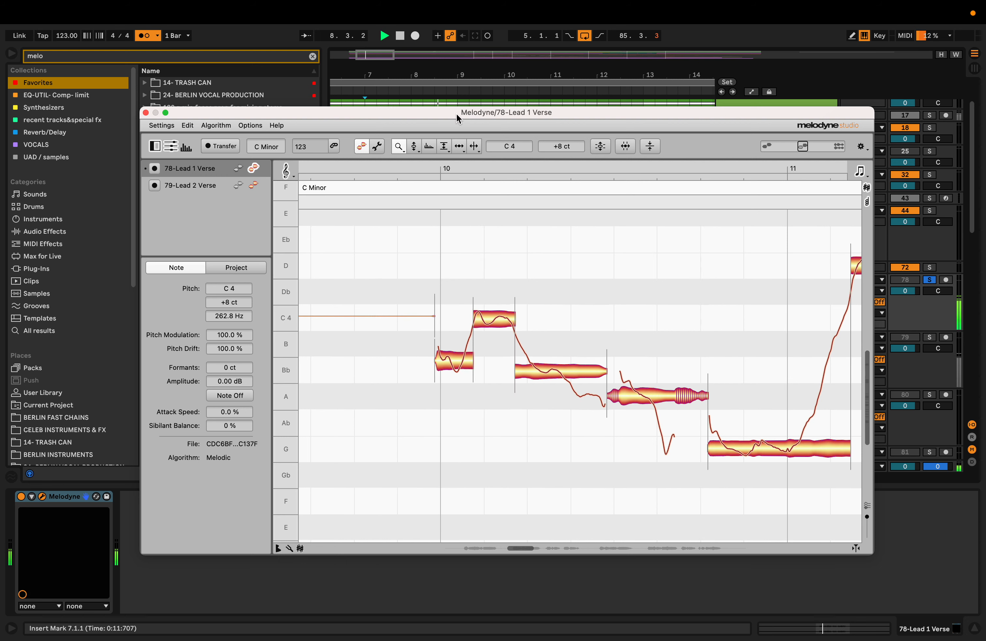
key("space")
- Reduce the pitch modulation of the last small C 4 piece before bar 9
scroll(408, 352, "left", 5)
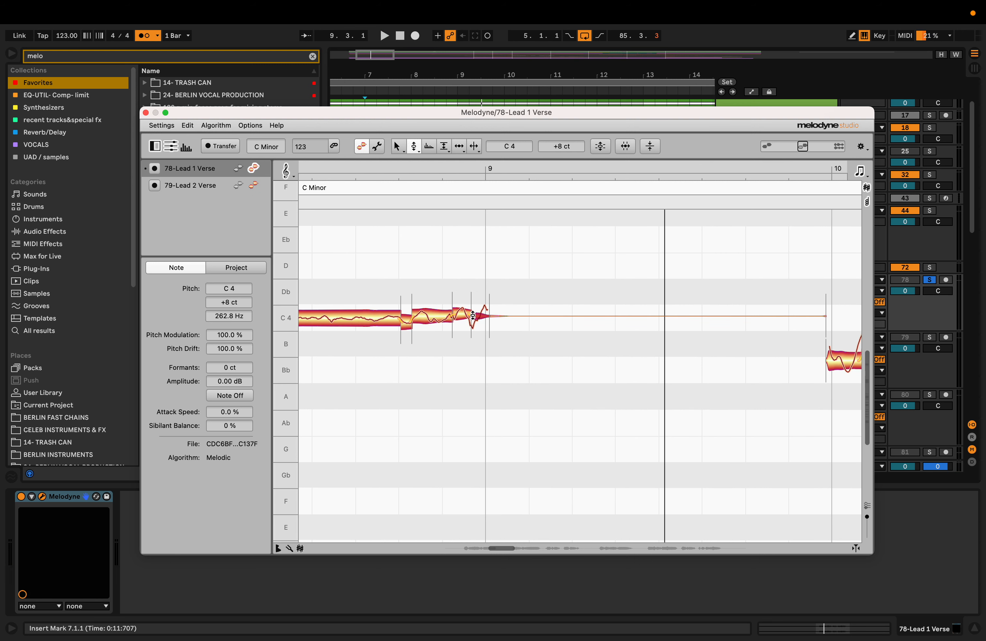
key("F2")
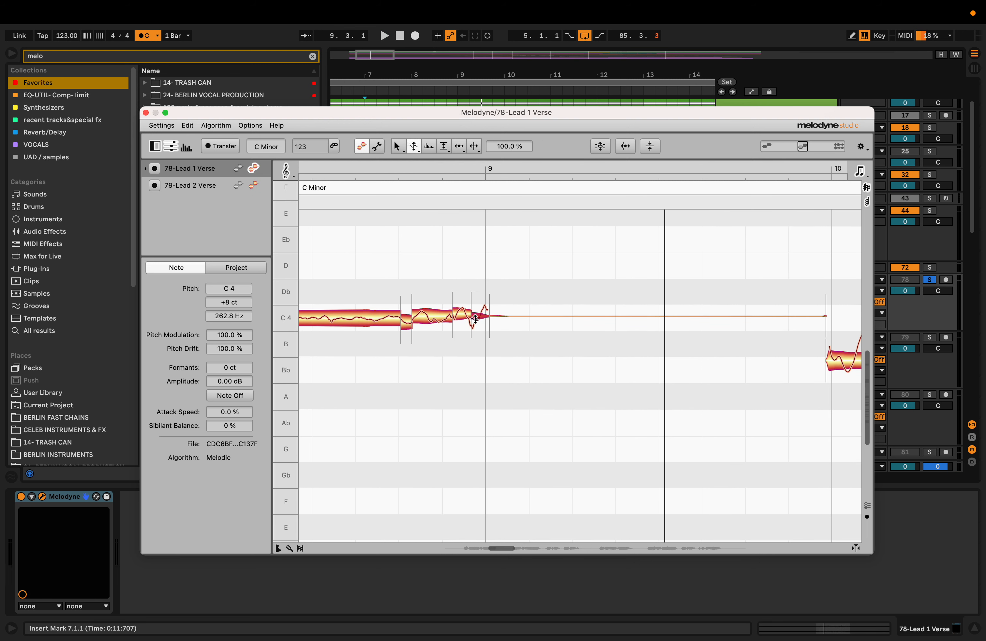
left_click_drag(476, 316, 476, 335)
key("F2")
key("F2")
- Set the second-to-last C 4 piece before bar 9 to +1 ct and play back the phrase ending
left_click(466, 311)
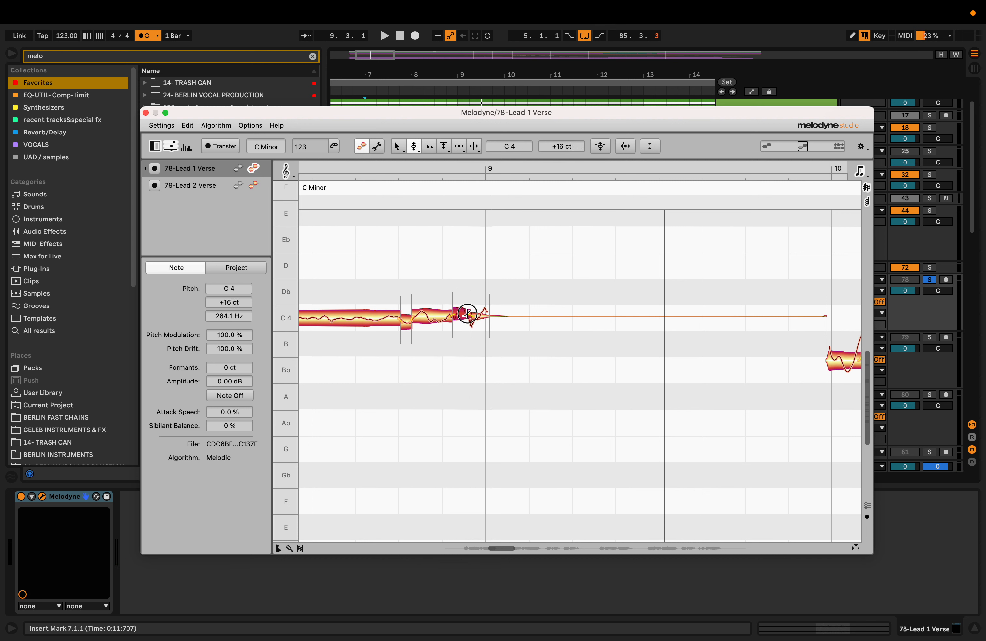
key("space")
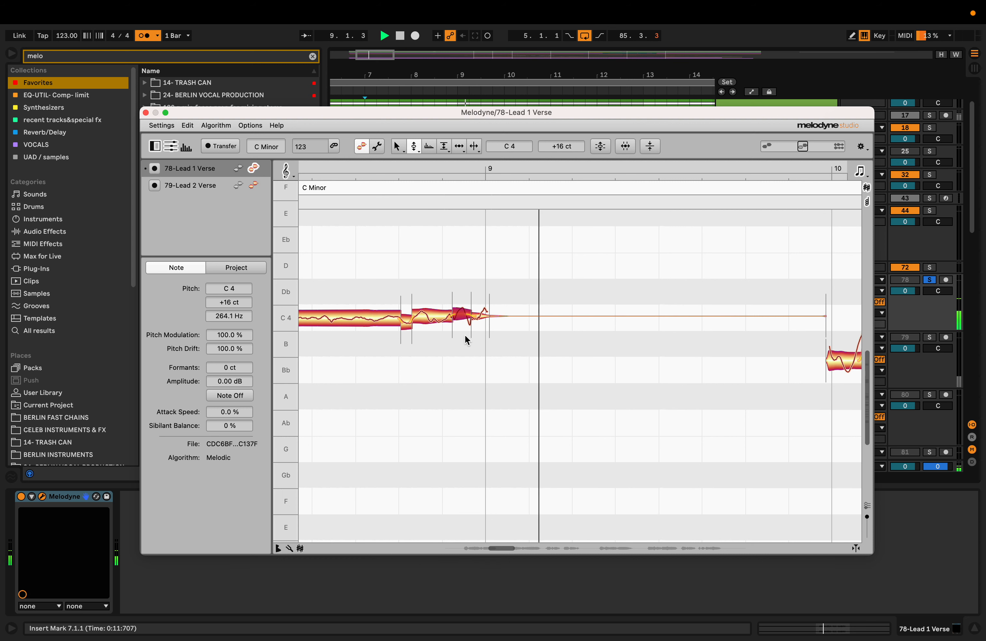
key("space")
left_click(458, 314)
left_click_drag(461, 313, 460, 317)
key("space")
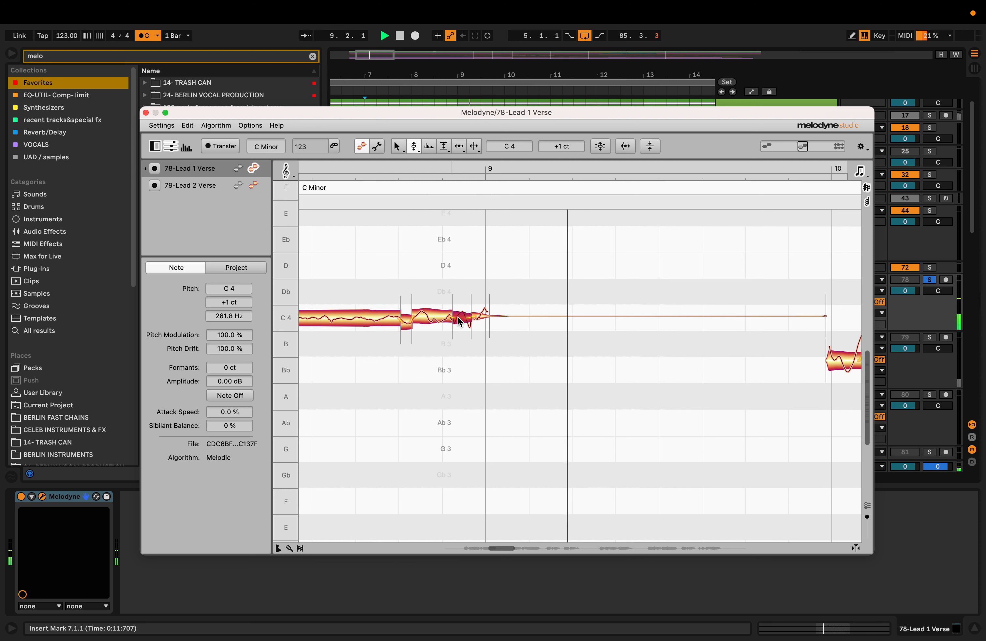
key("space")
- Loop the next phrase of the 78 Lead 1 Verse track from 9.4.1 to 11.4.1 and play it back in Melodyne
scroll(565, 329, "right", 5)
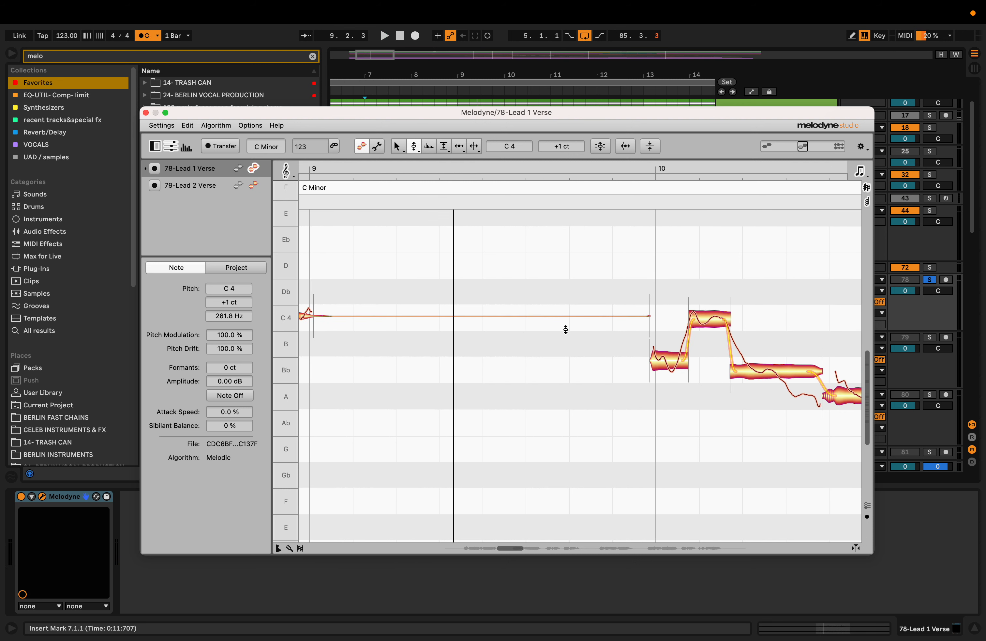
scroll(566, 329, "right", 4)
left_click_drag(526, 113, 584, 299)
left_click(504, 299)
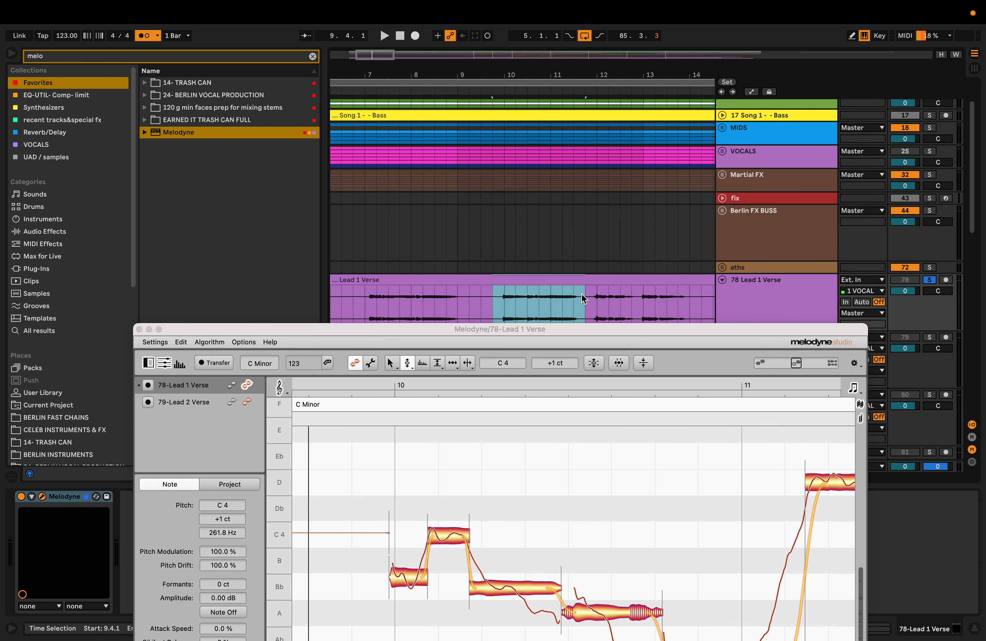
key("super+l")
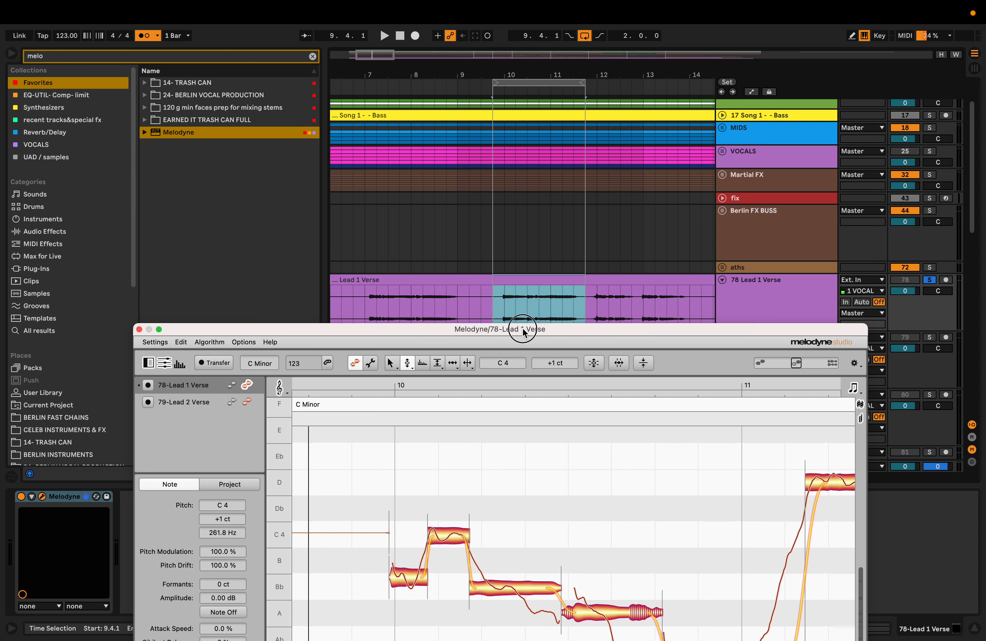
left_click_drag(522, 328, 513, 146)
key("space")
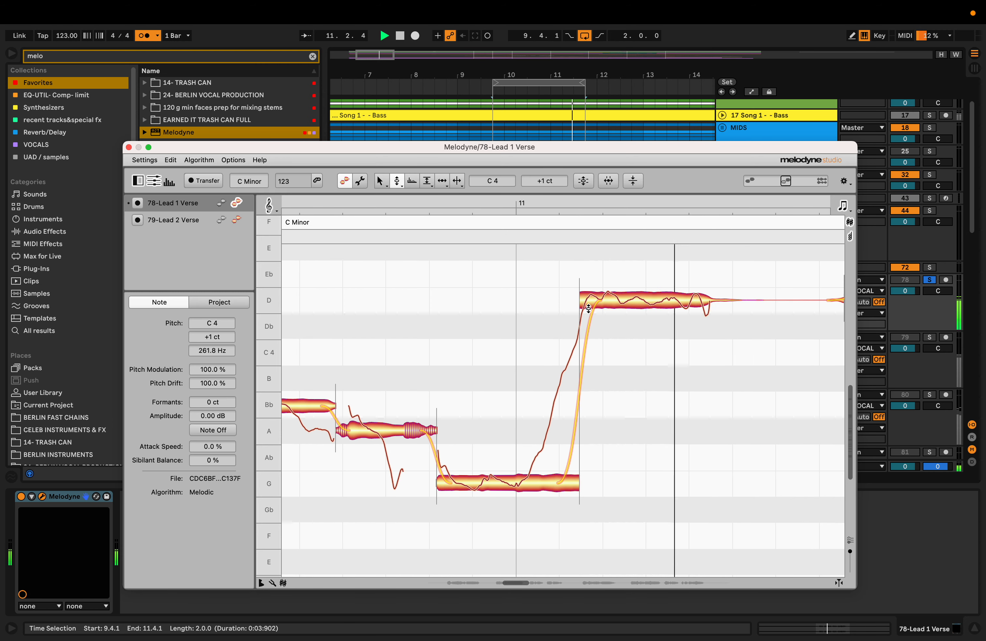
key("space")
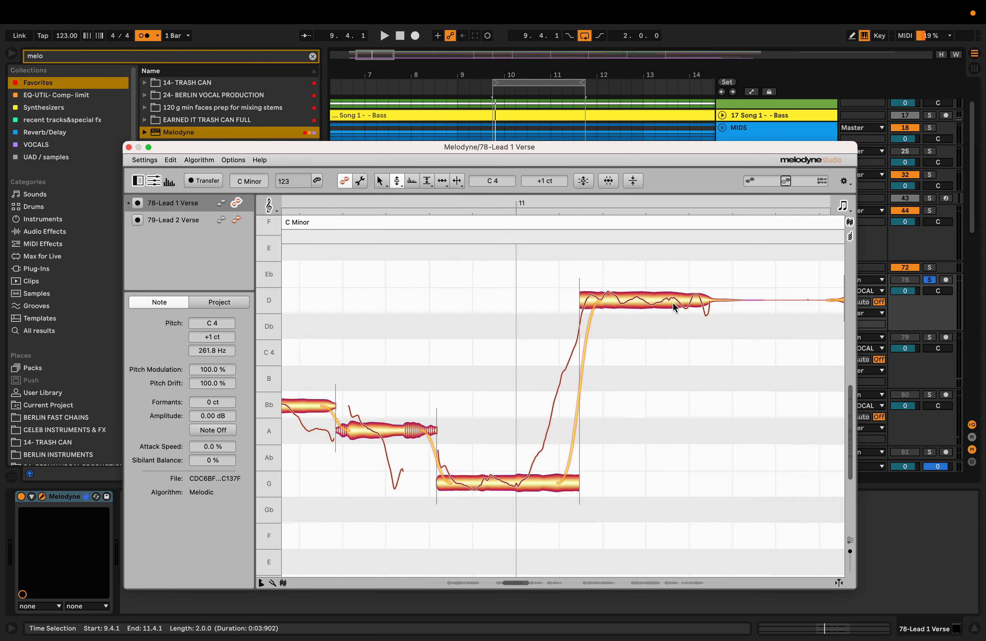
- Split the D 4 note in bar 11 where its pitch curve starts to waver, and again where its thin tail begins
key("F2")
key("F6")
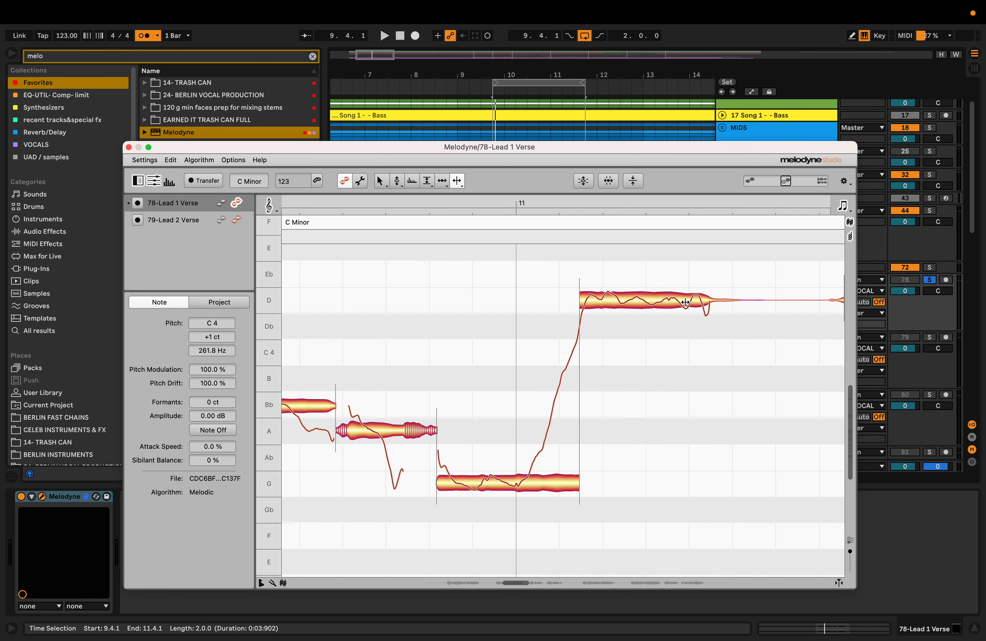
double_click(685, 302)
left_click(699, 299)
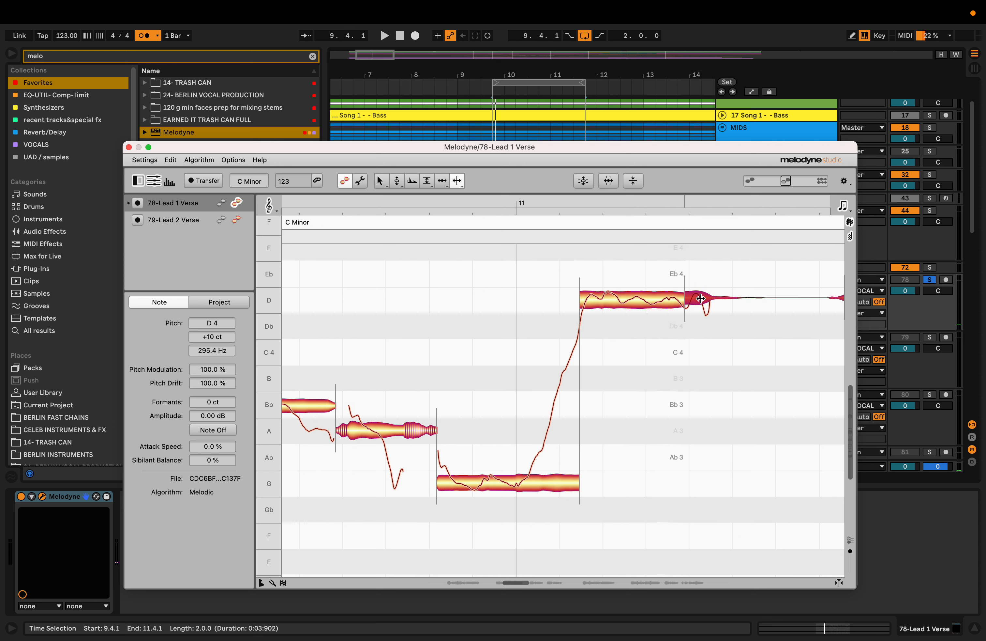
scroll(701, 298, "right", 5)
double_click(615, 297)
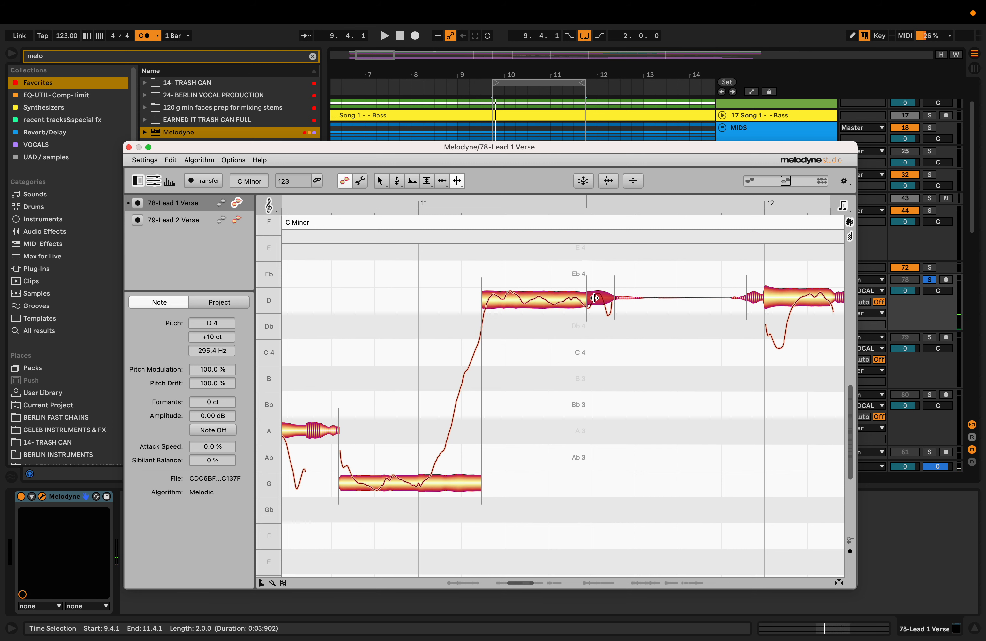
- Move the separation between the short D 4 piece in bar 11 and its thin tail slightly earlier
key("F2")
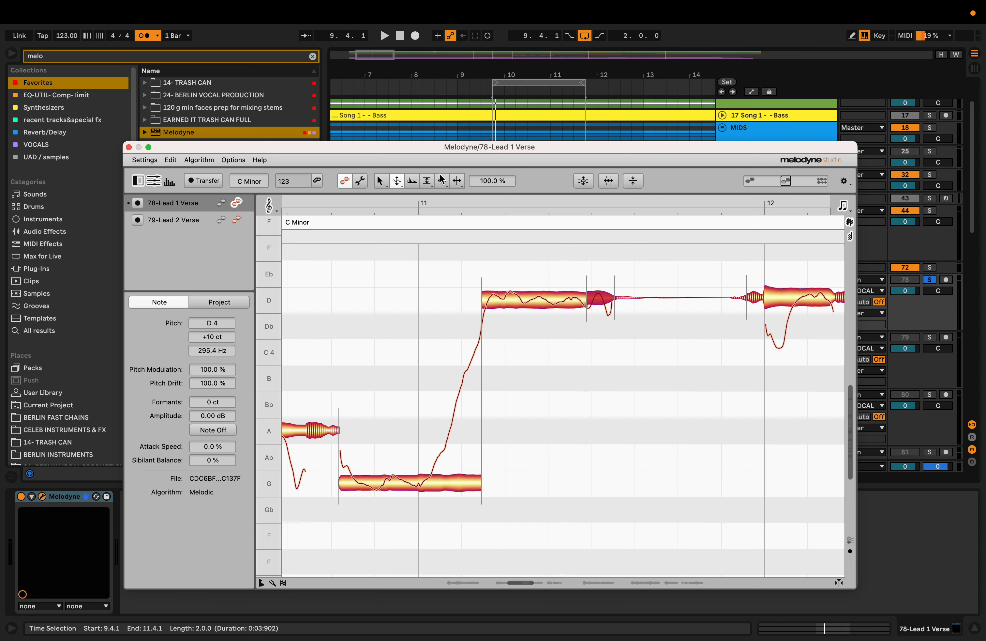
left_click(457, 180)
left_click_drag(615, 288, 610, 289)
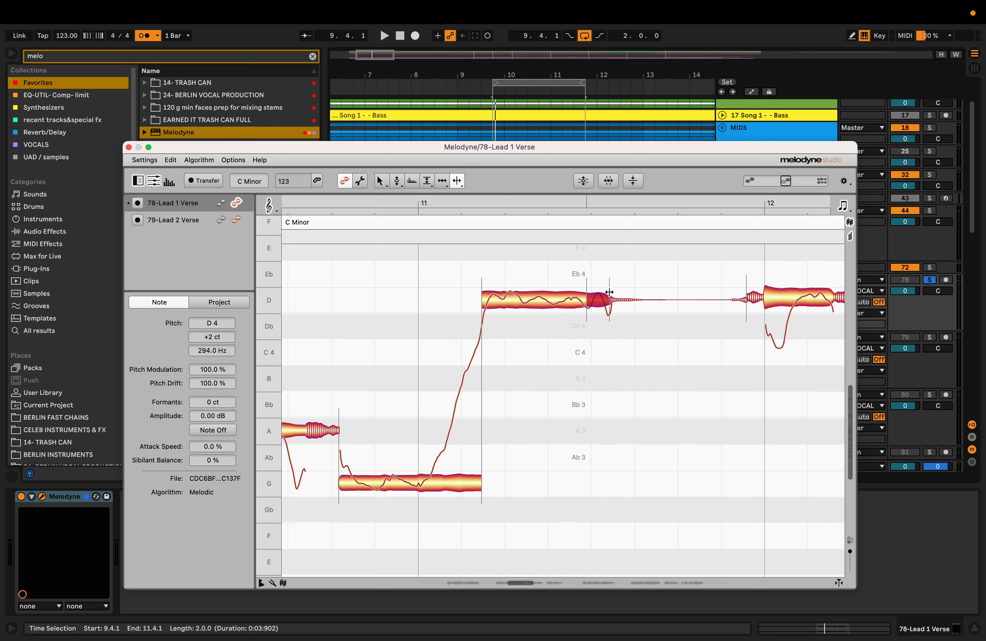
left_click(610, 292)
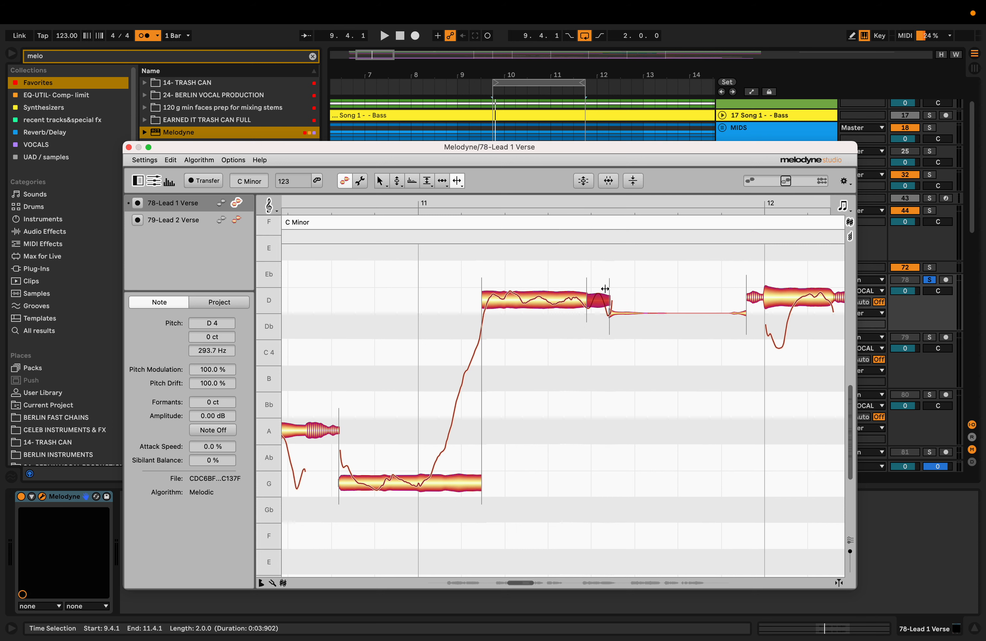
- Reduce the short D 4 piece's pitch modulation to 65 % and play back the looped phrase
left_click(601, 301)
key("F2")
left_click_drag(598, 301, 596, 320)
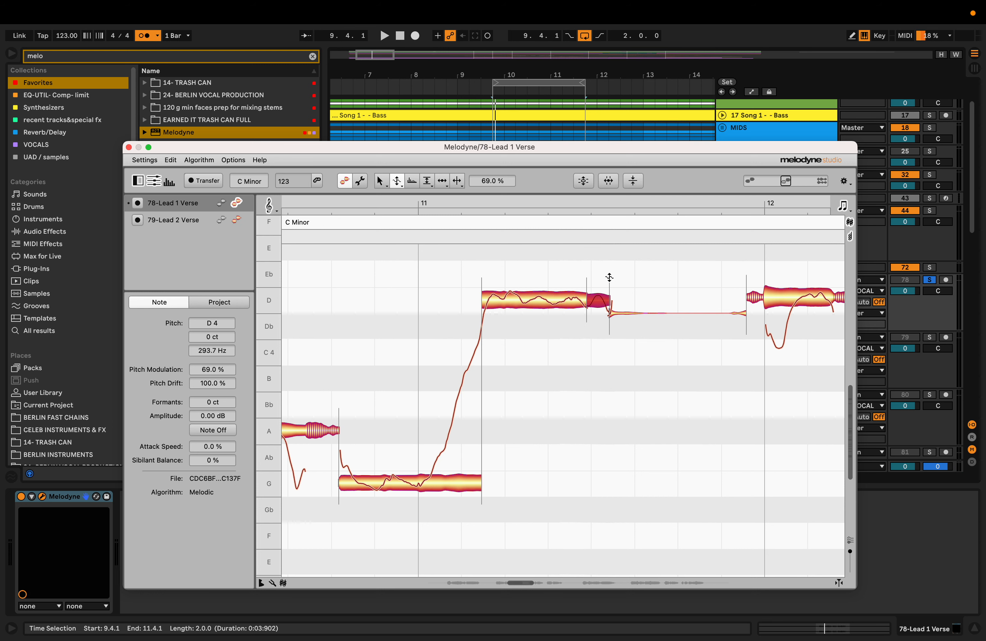
left_click_drag(600, 301, 601, 302)
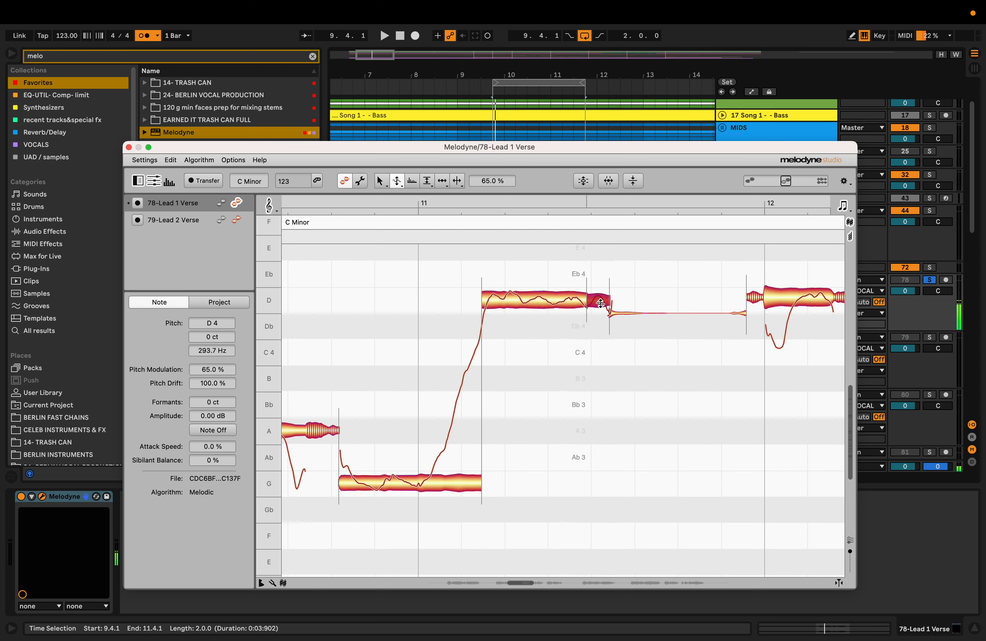
key("space")
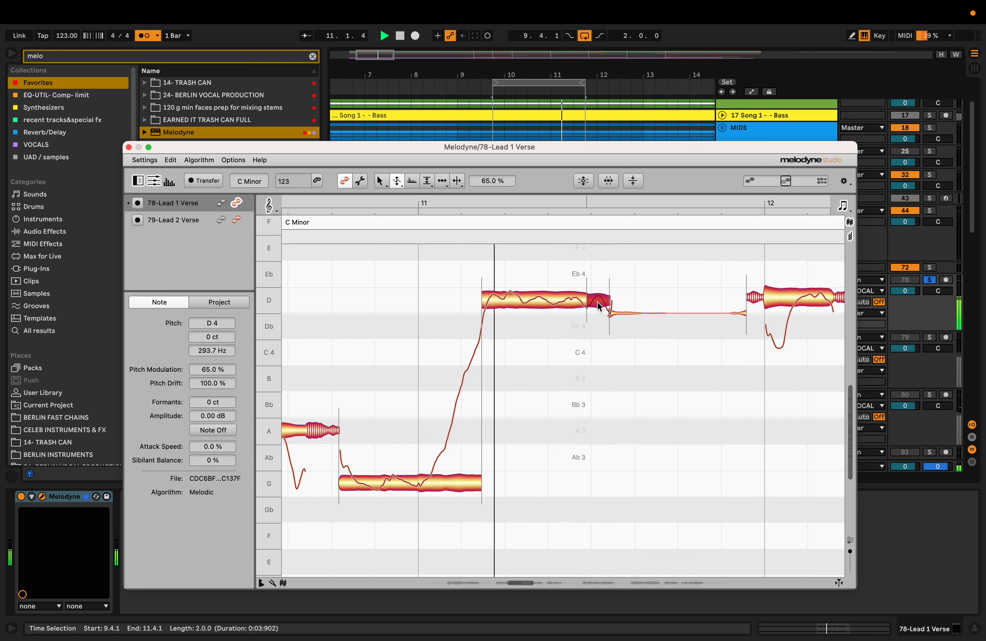
key("space")
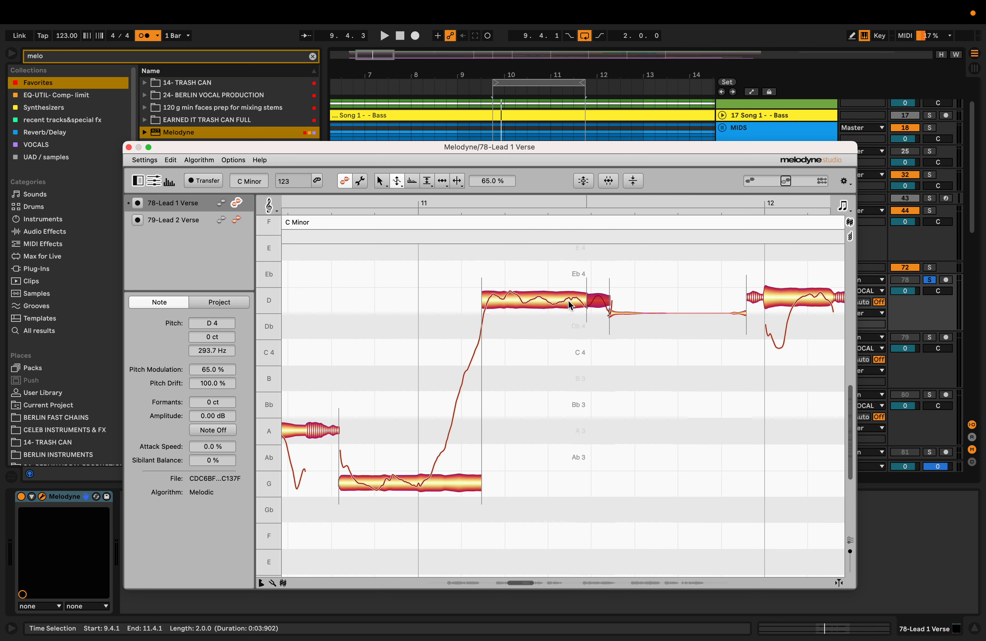
key("F2")
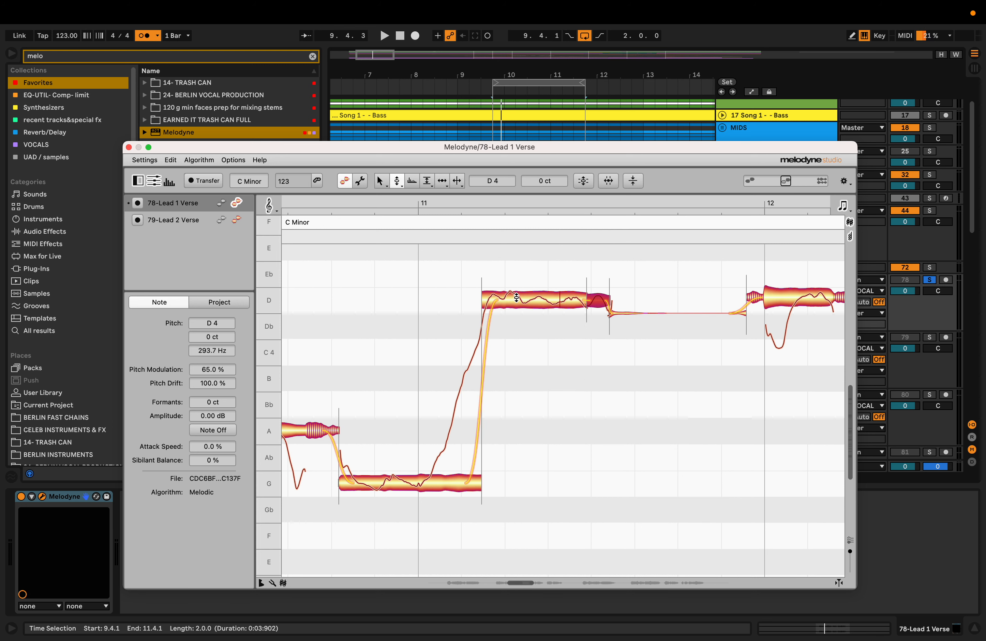
- Split off the short start of the D 4 note in bar 11, tune that piece to +3 ct and play back the loop
key("F6")
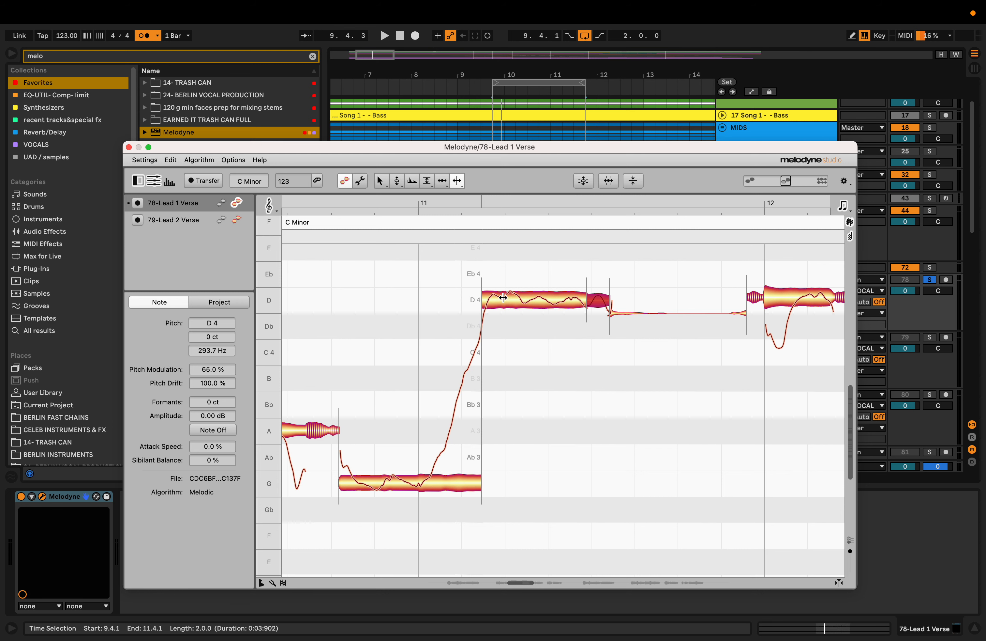
double_click(503, 297)
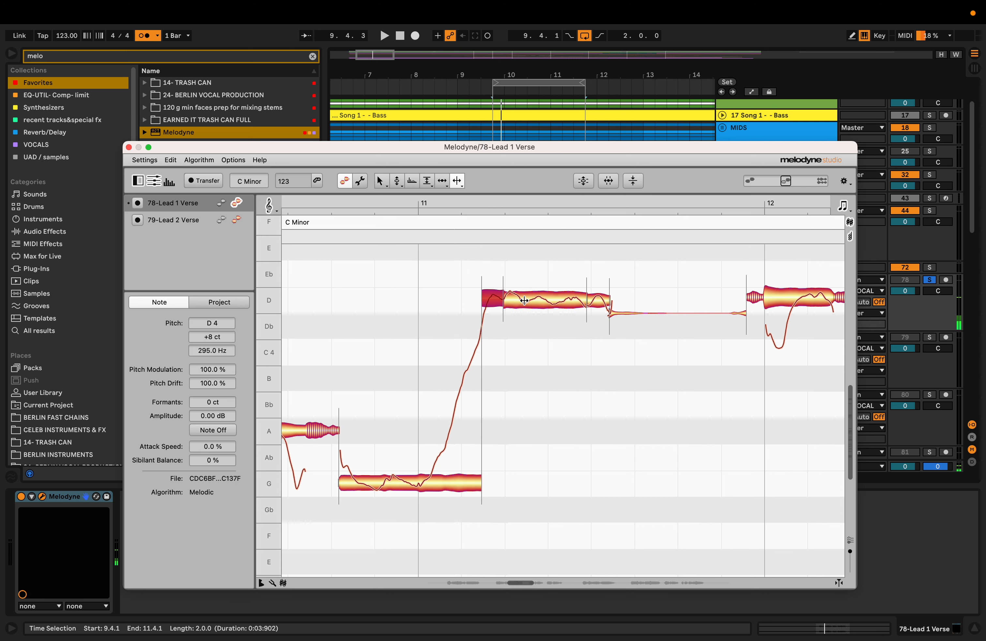
left_click(538, 300)
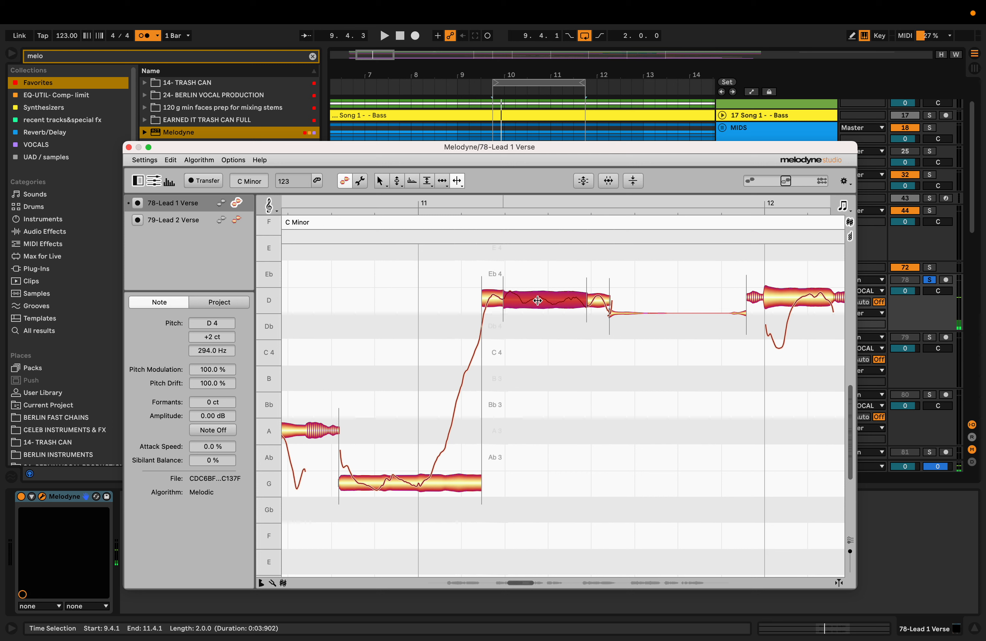
key("F2")
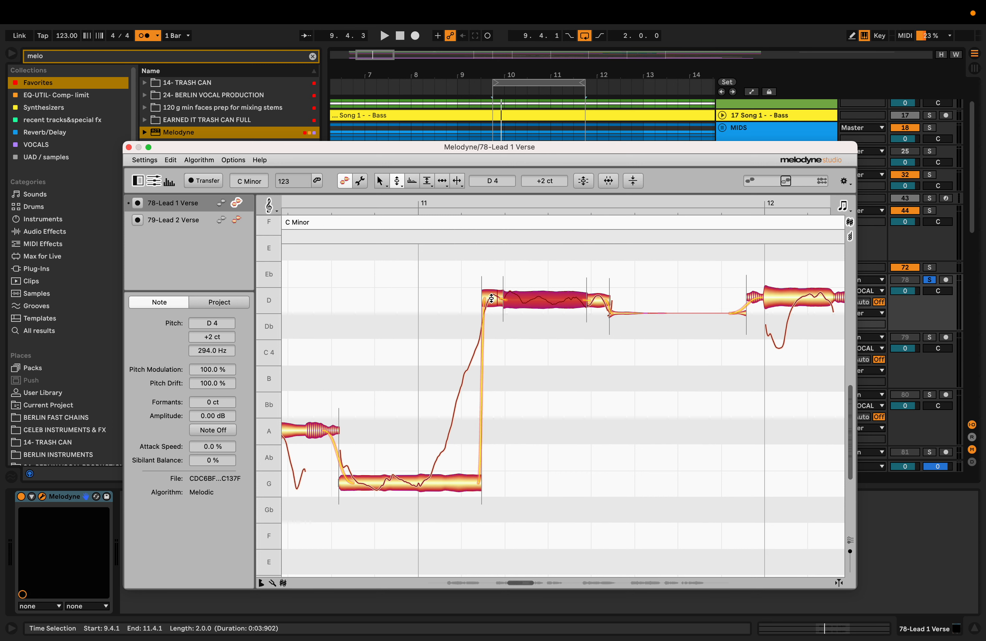
left_click_drag(491, 298, 493, 299)
key("space")
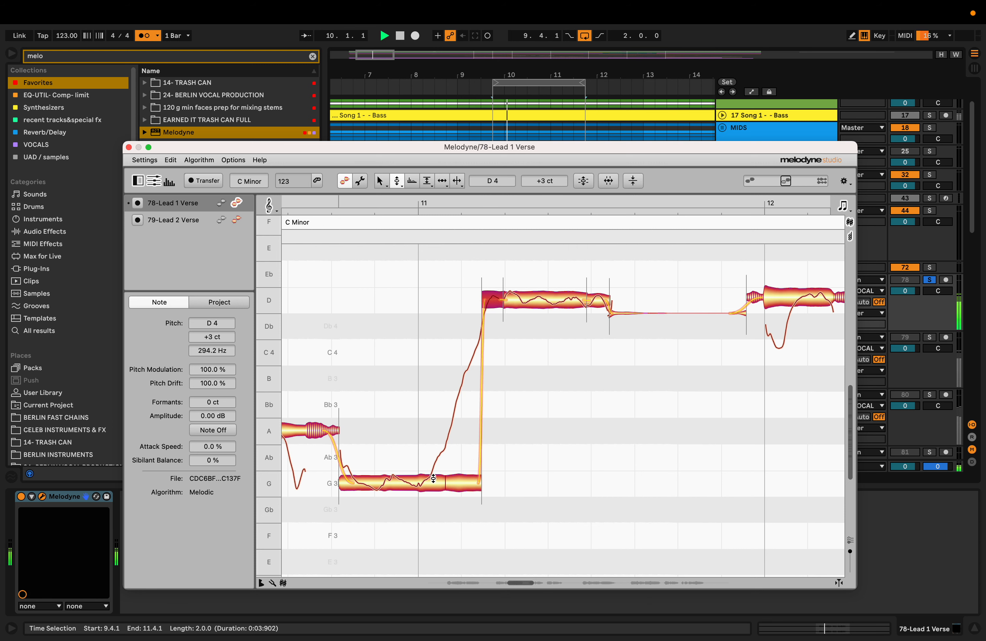
- Loop the next phrase of the 78 Lead 1 Verse track from 11.4.1 to 14.2.1 and play it back in Melodyne
scroll(529, 464, "right", 3)
scroll(529, 464, "right", 2)
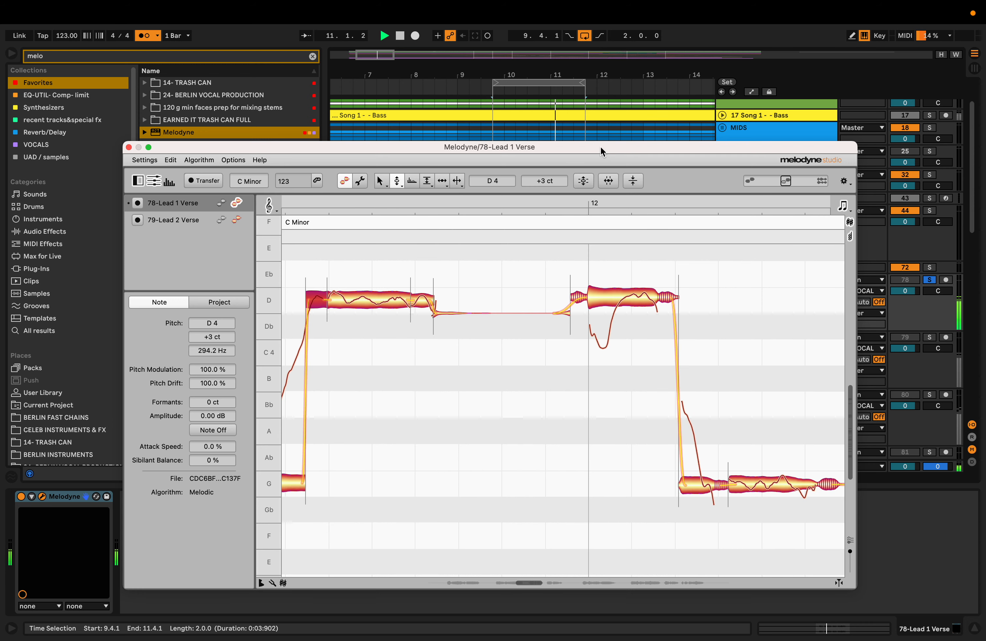
left_click_drag(602, 150, 375, 338)
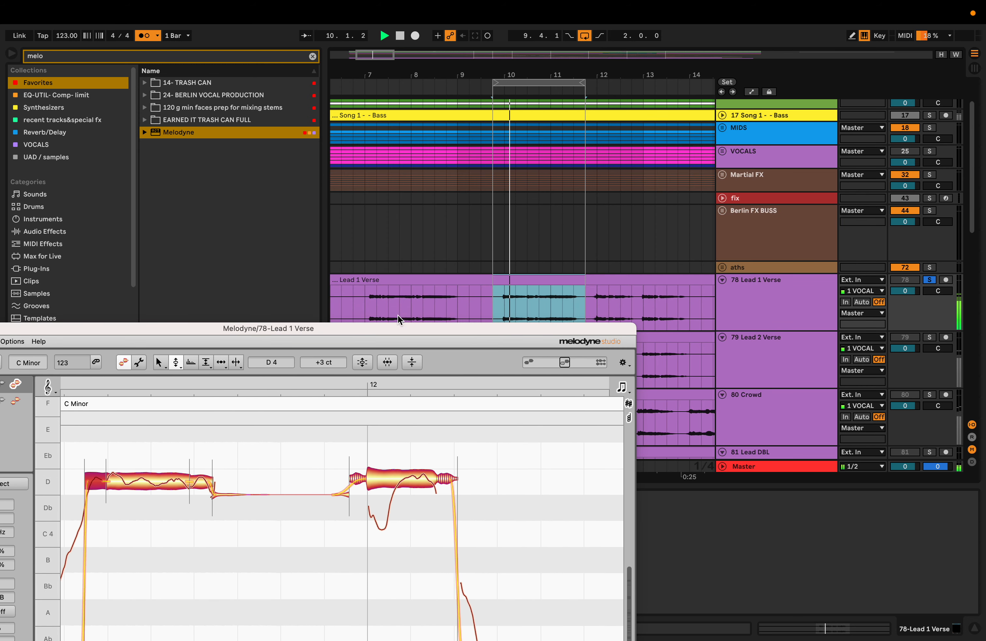
key("space")
left_click_drag(554, 83, 654, 92)
scroll(591, 149, "right", 2)
scroll(593, 149, "right", 1)
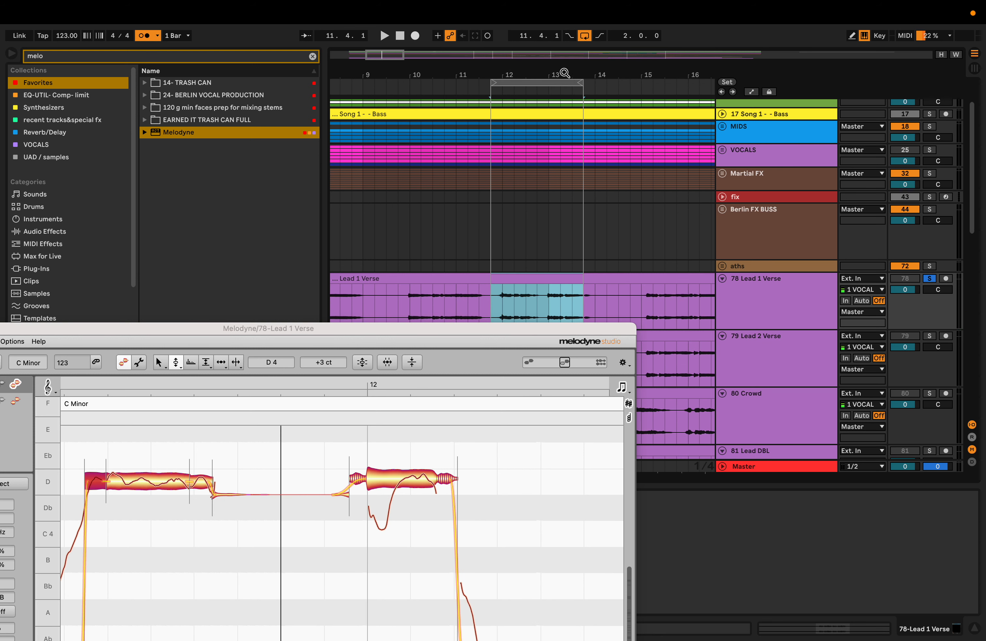
left_click_drag(579, 82, 605, 84)
left_click_drag(507, 332, 585, 134)
left_click(542, 238)
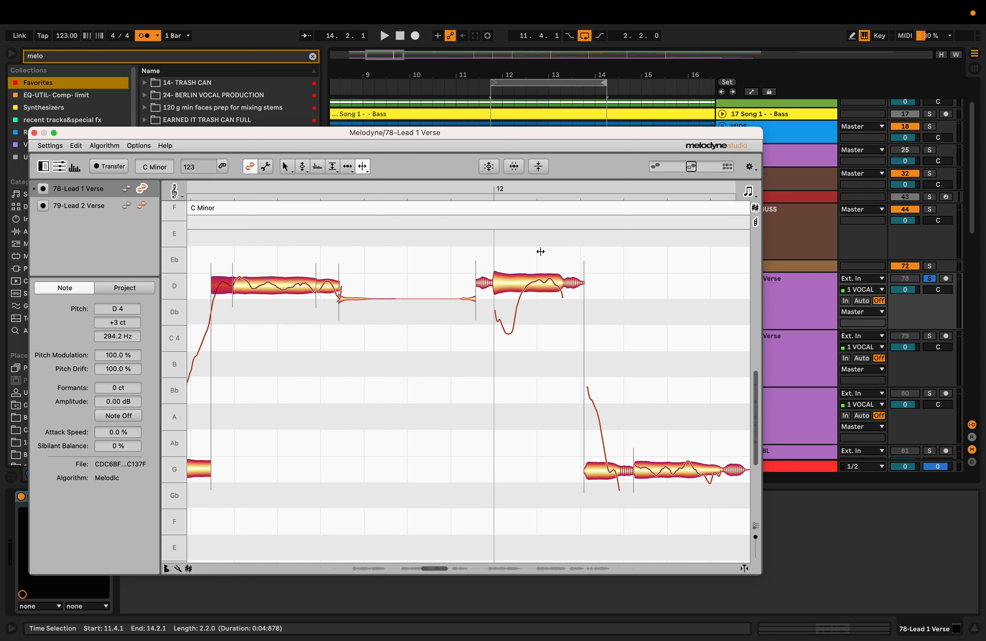
double_click(522, 285)
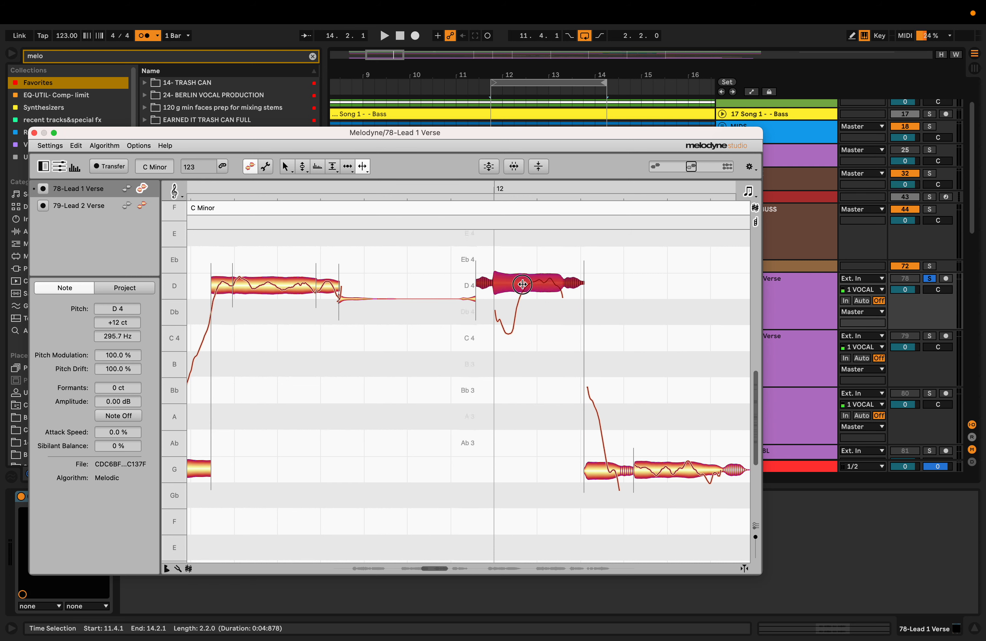
key("space")
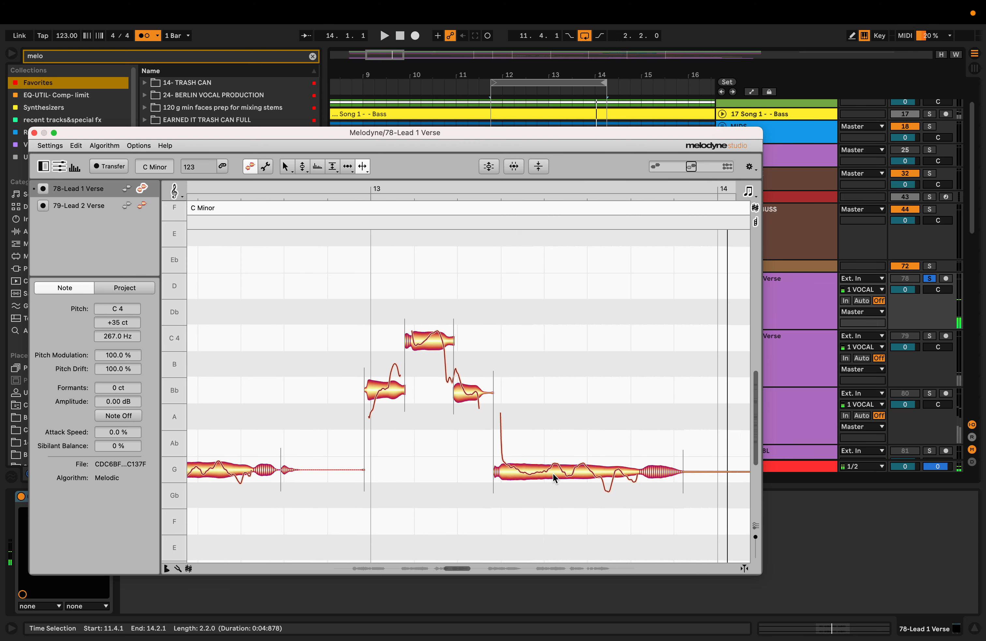
- Split the long G 3 note late in bar 13 at three points, isolating its pitch dip and its fading tail
double_click(555, 466)
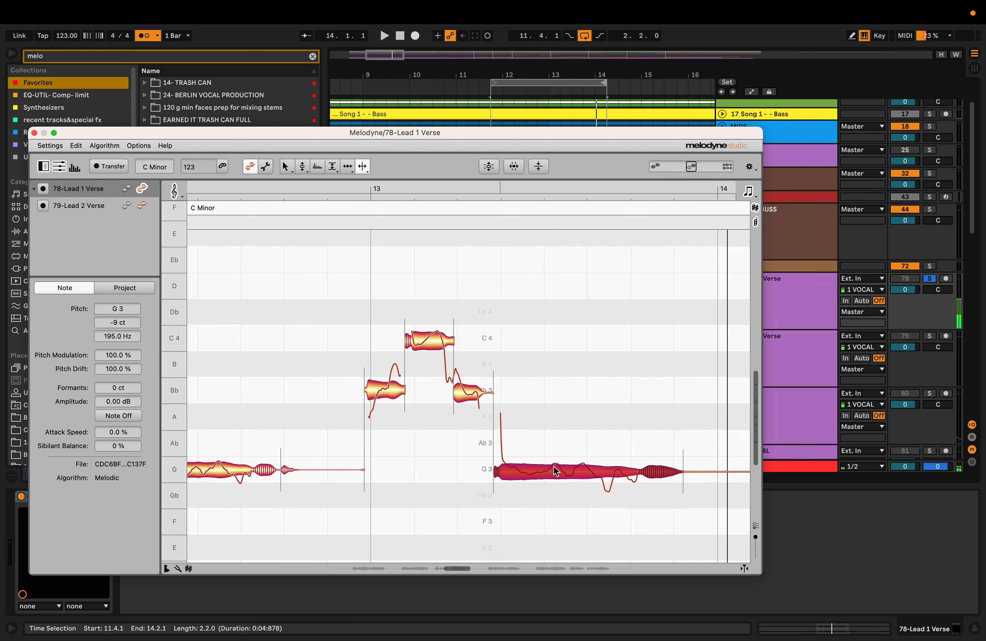
double_click(628, 475)
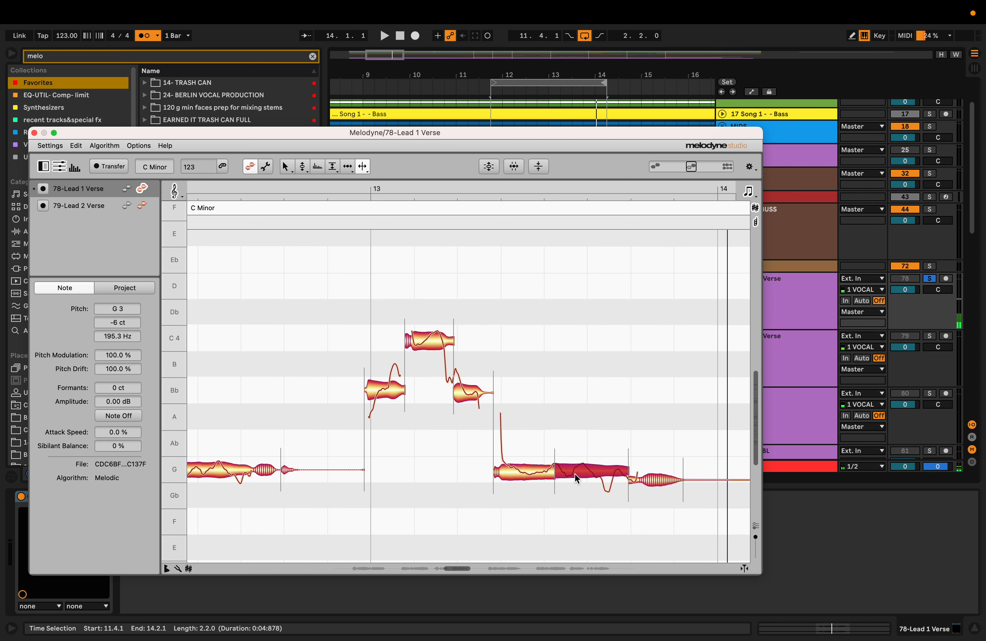
double_click(599, 473)
- Reduce the dipping Gb 3 piece's pitch modulation to 68 %, raise it to G 3 at -5 ct and audition the two preceding pieces
key("F2")
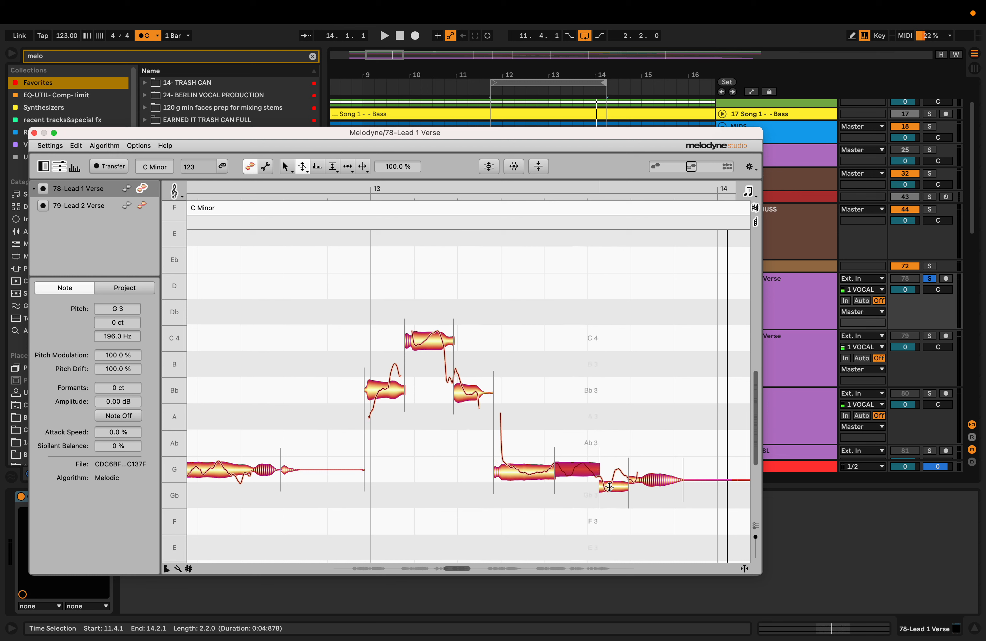
left_click(611, 487)
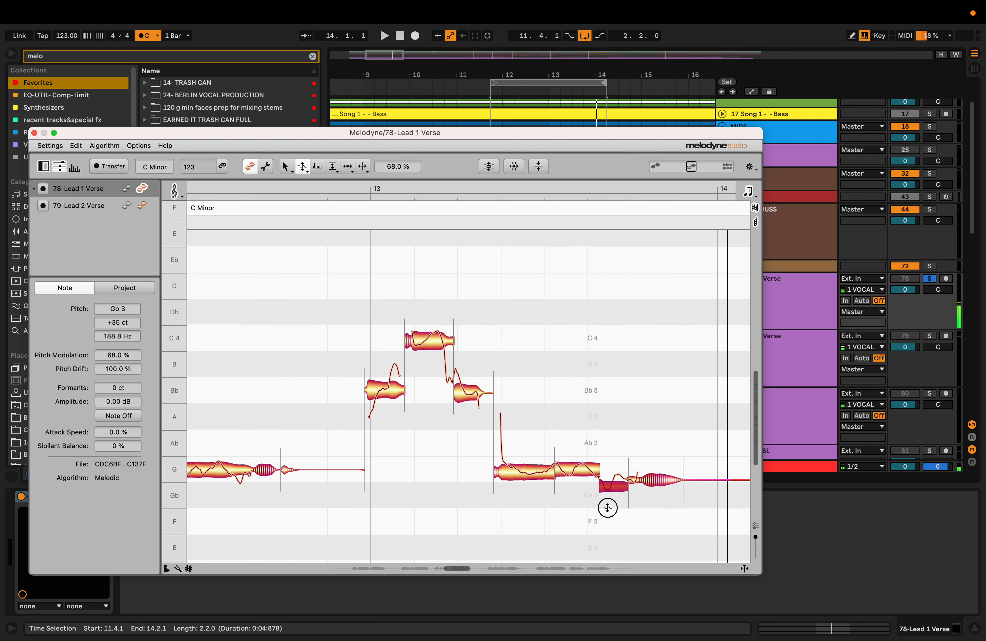
left_click(610, 487)
left_click_drag(610, 487, 612, 473)
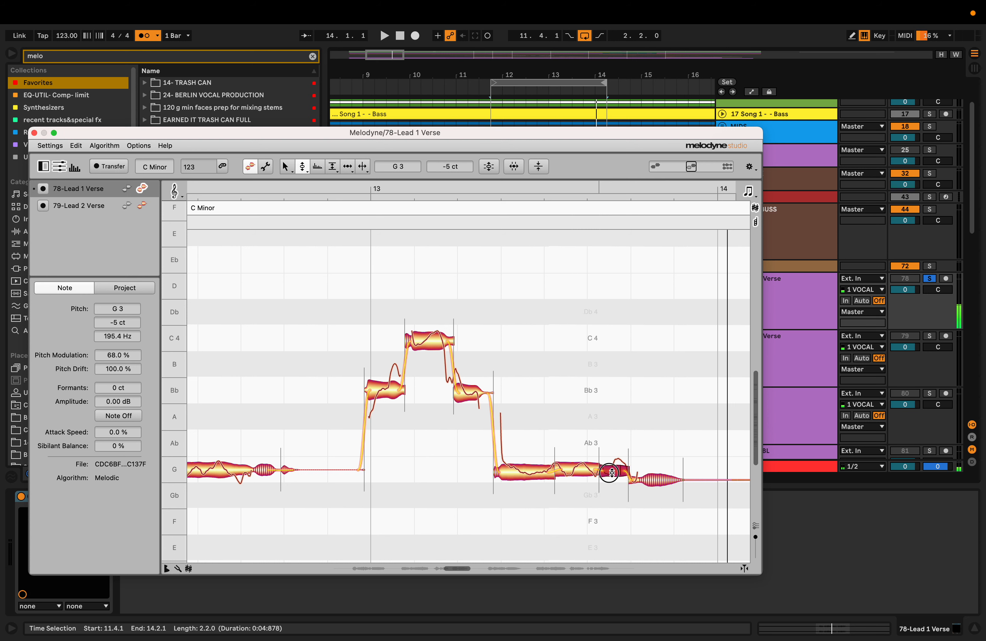
left_click(580, 467)
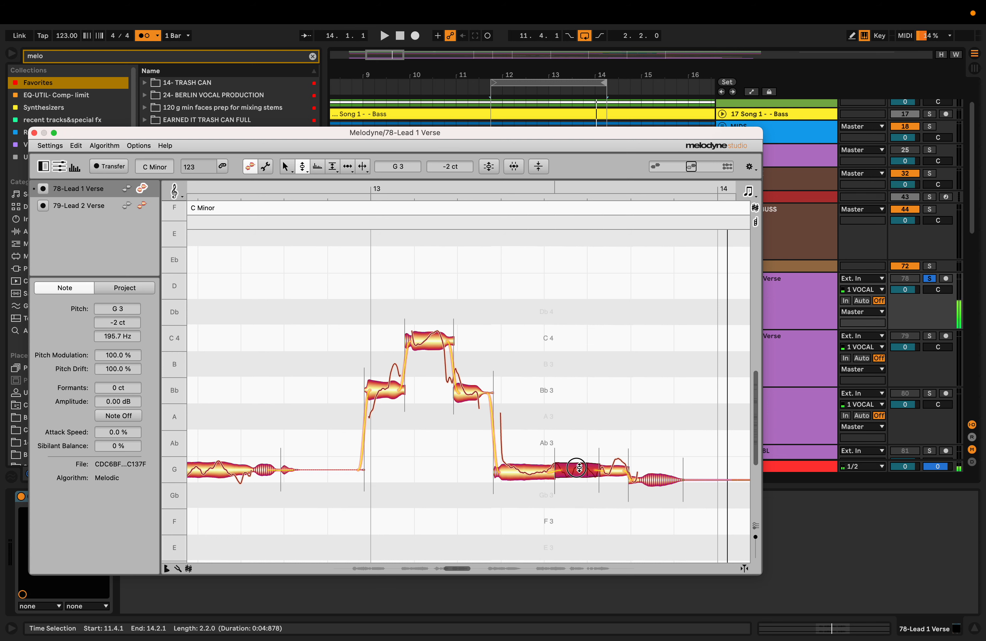
left_click(531, 467)
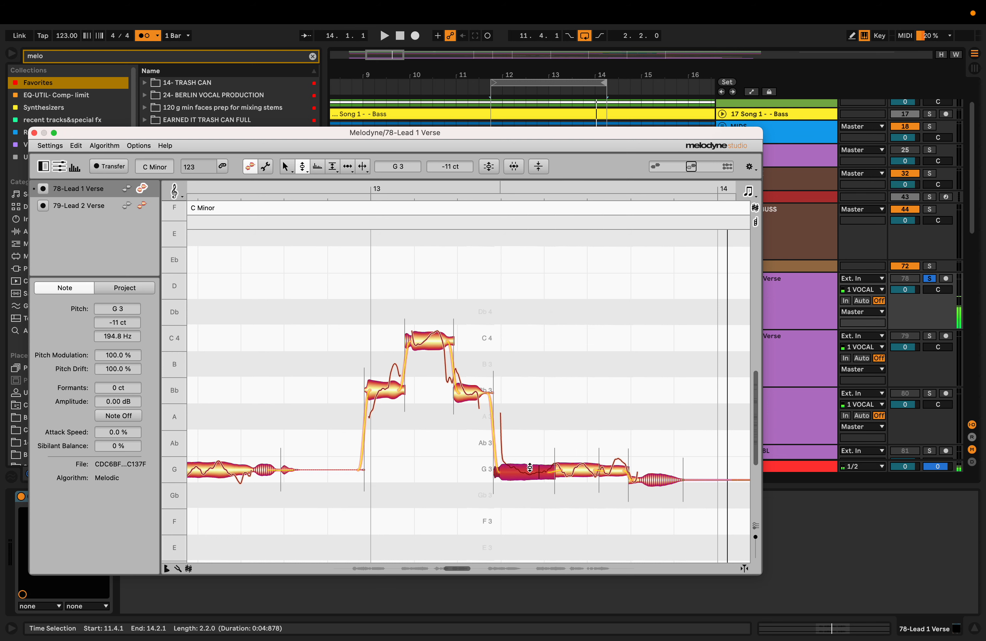
- Split the short onset off the first G 3 piece in bar 13 and tune the remaining part to -6 ct
left_click_drag(457, 520, 567, 479)
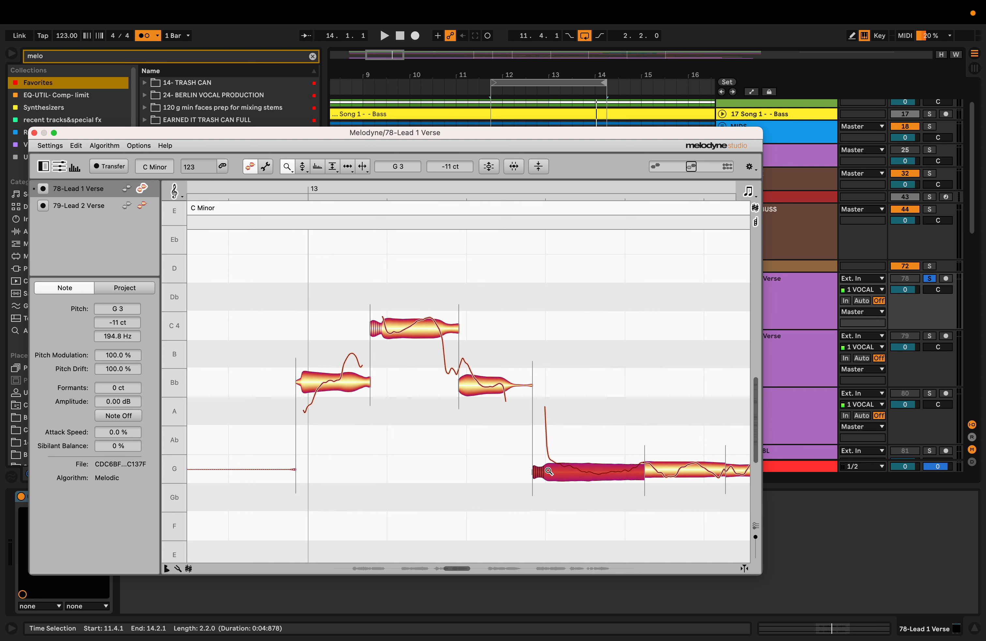
key("F6")
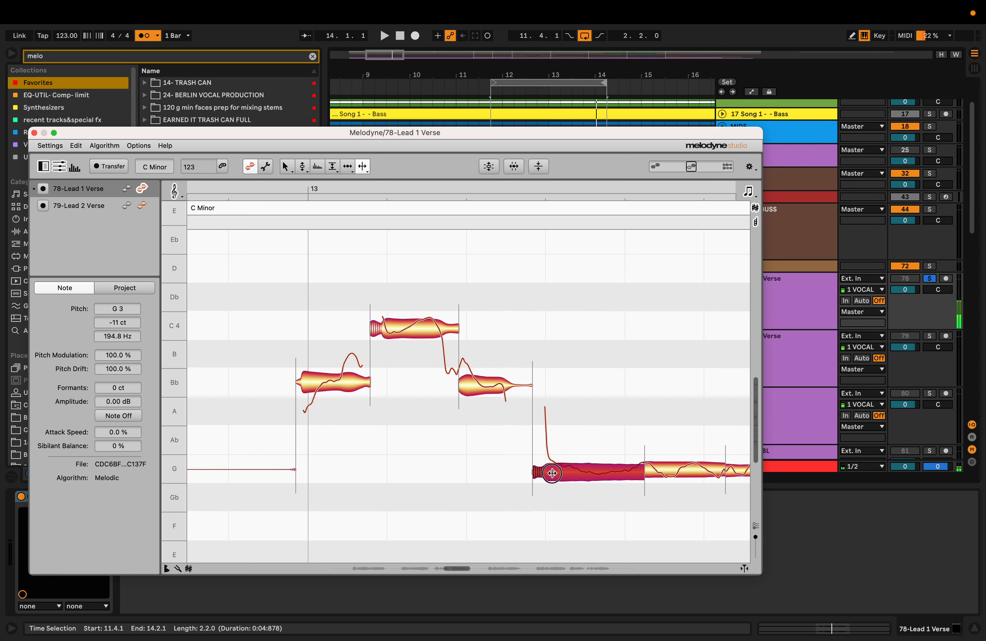
double_click(552, 473)
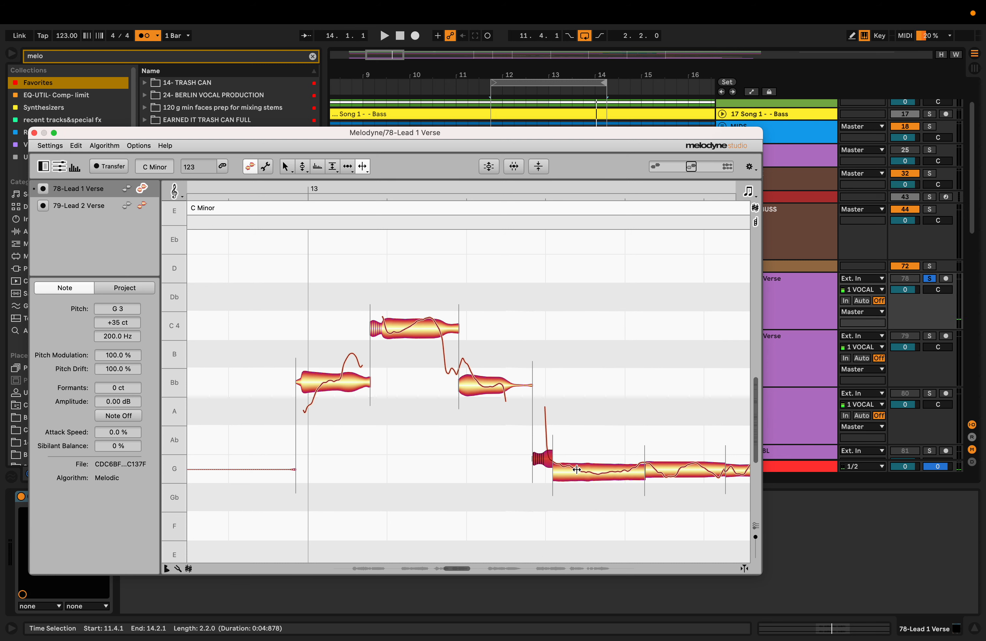
left_click(595, 475)
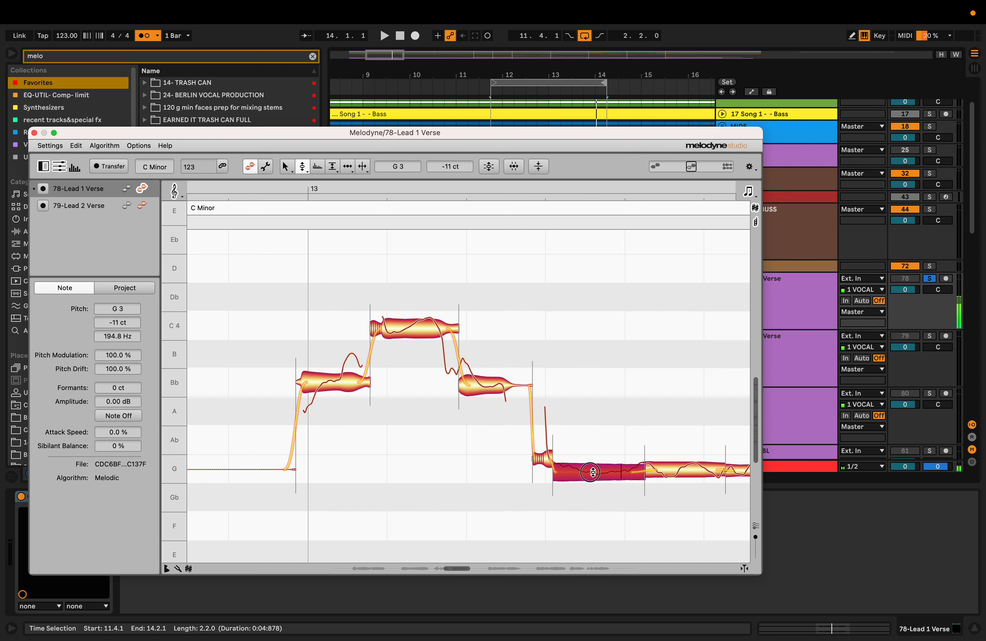
left_click_drag(593, 471, 593, 470)
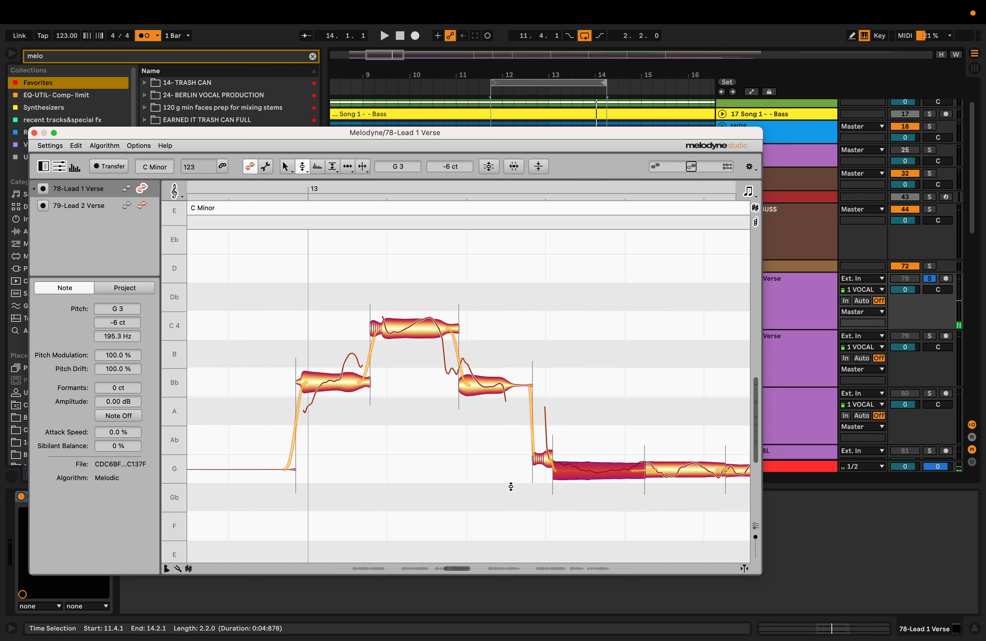
- Audition the Bb 3 and C 4 notes at the start of bar 13 and raise the second Bb 3 to +1 ct
scroll(511, 486, "right", 5)
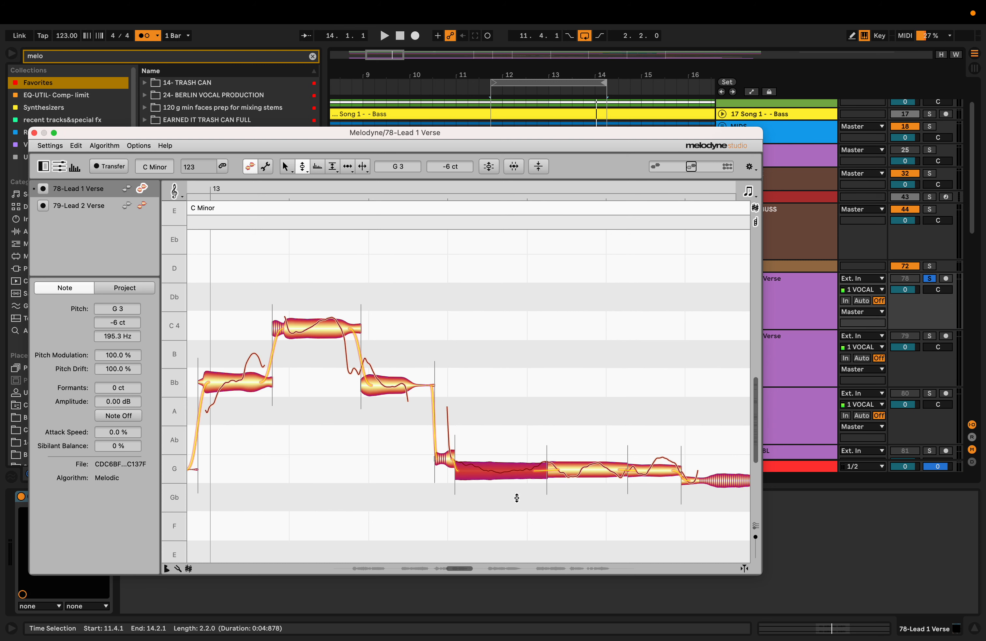
left_click_drag(528, 508, 485, 506)
scroll(464, 487, "left", 3)
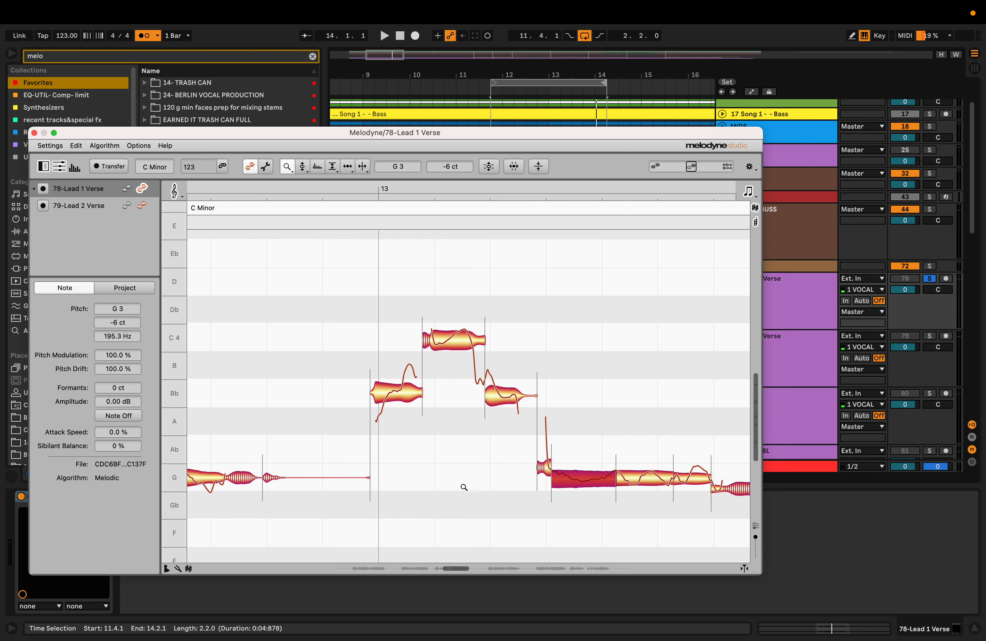
key("F1")
left_click(402, 395)
left_click(451, 338)
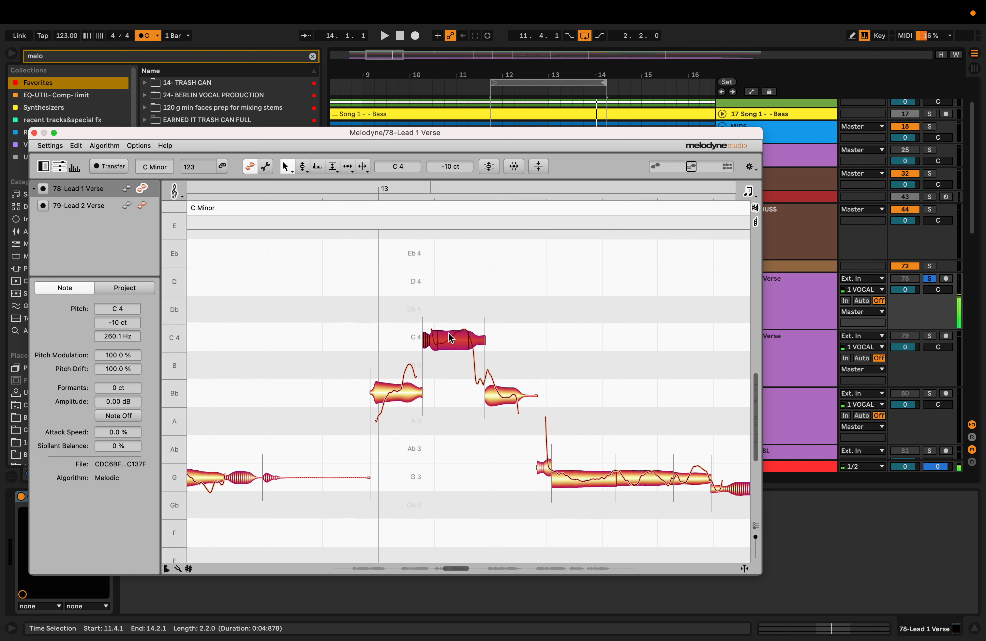
left_click(493, 391)
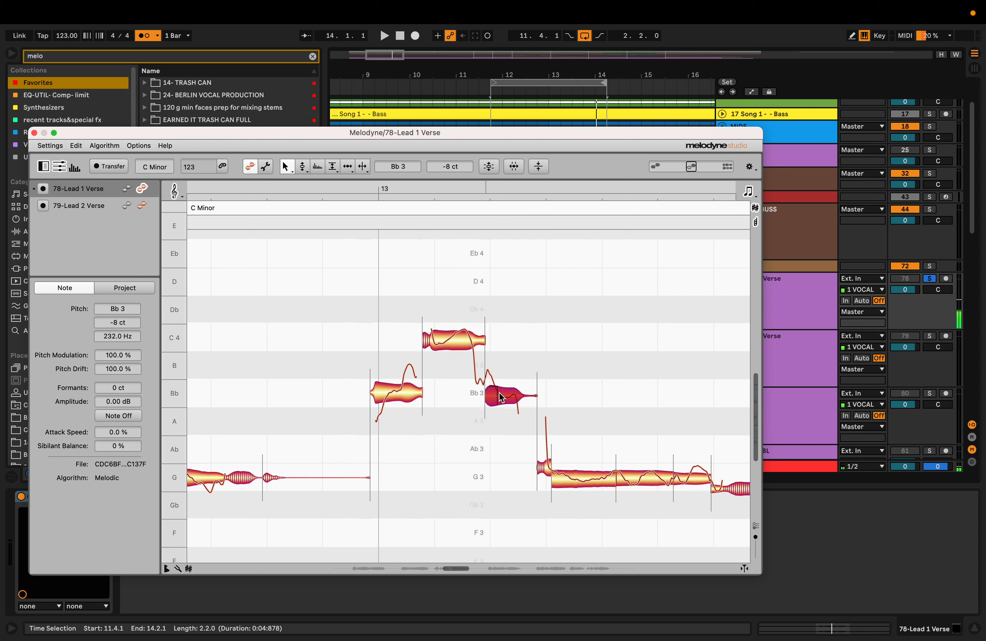
key("F2")
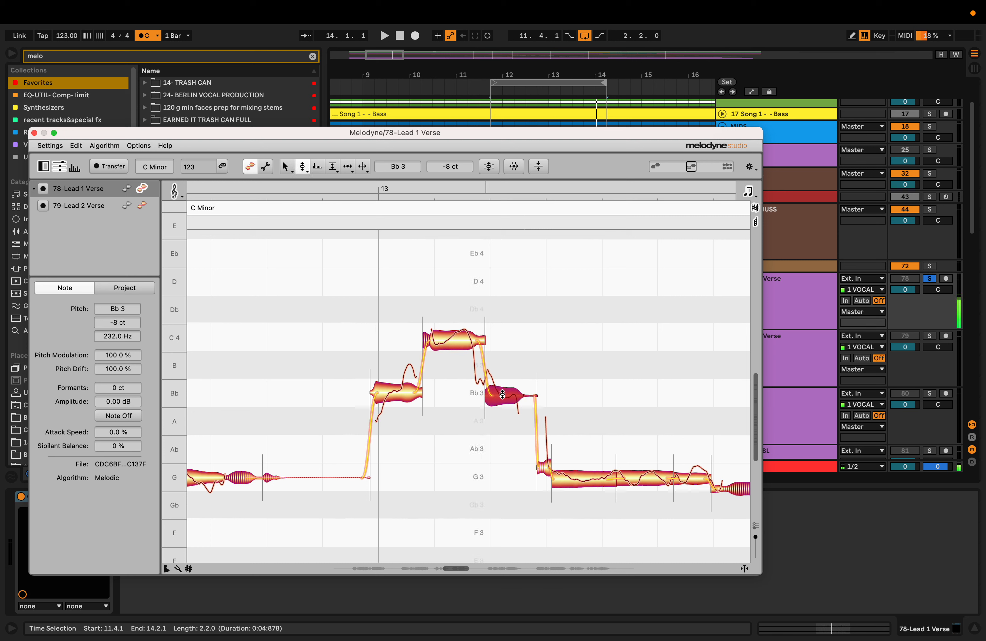
left_click_drag(502, 394, 504, 392)
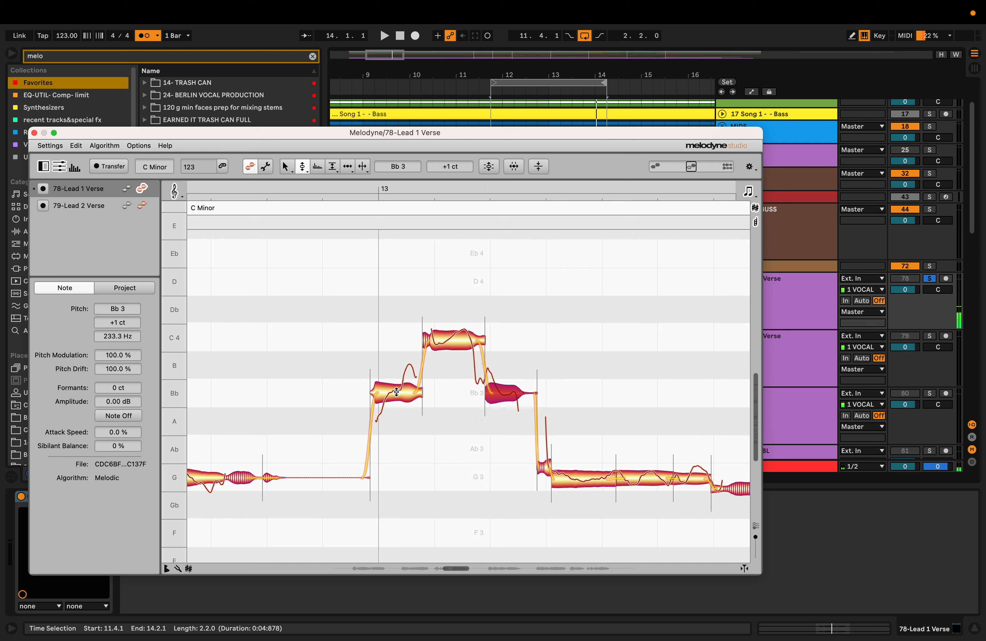
- Audition the first Bb 3 and the C 4 note in bar 13, and play back the looped phrase
left_click(409, 392)
left_click(456, 342)
key("space")
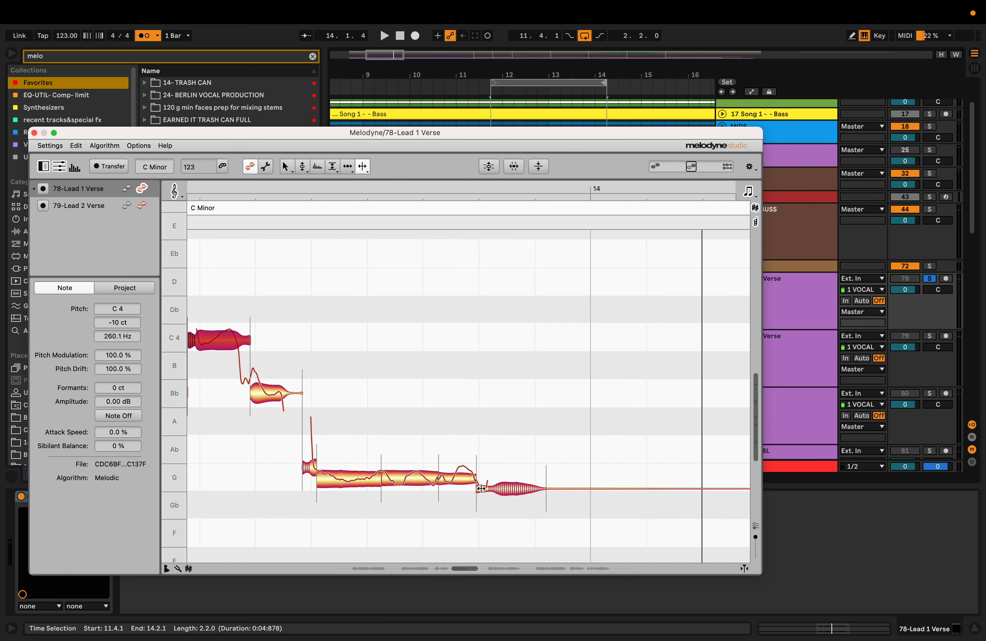
- Split off the short start of the low tail in bar 13, raise it to G 3 at -6 ct and play back the phrase
double_click(481, 488)
left_click_drag(484, 487, 481, 478)
key("F2")
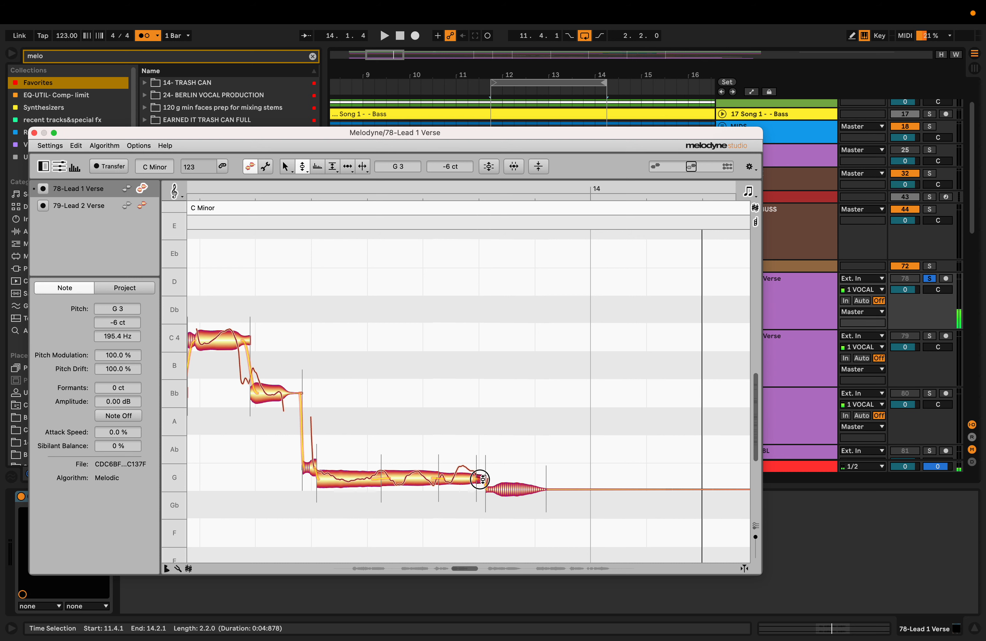
left_click(472, 478)
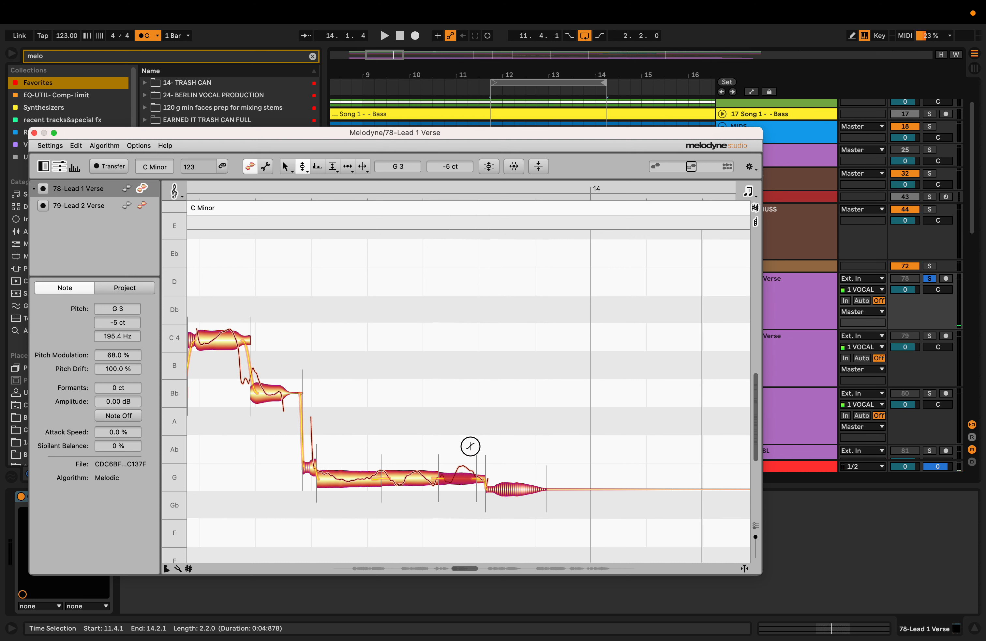
key("space")
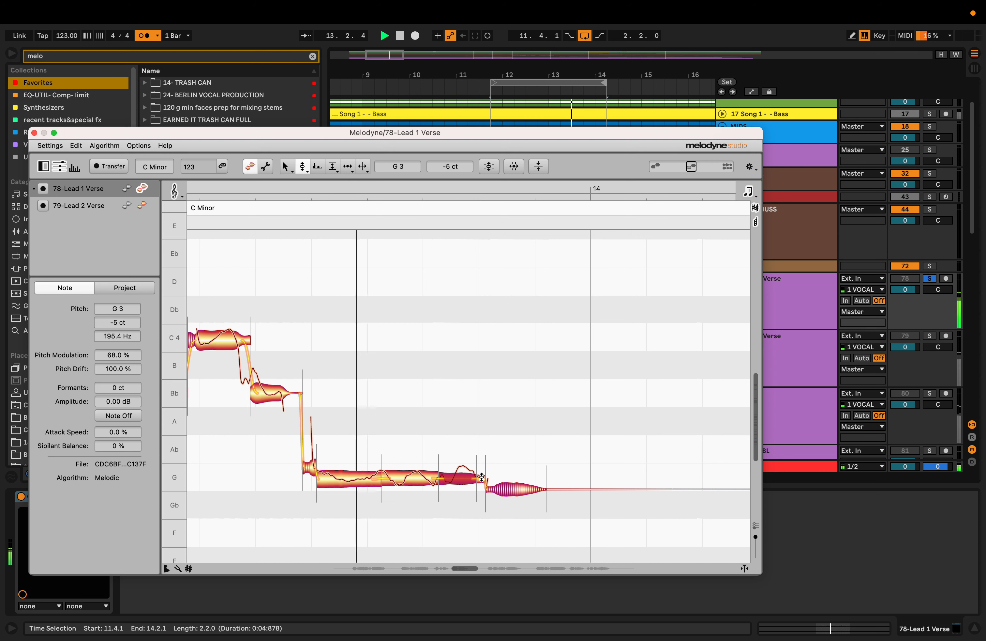
key("space")
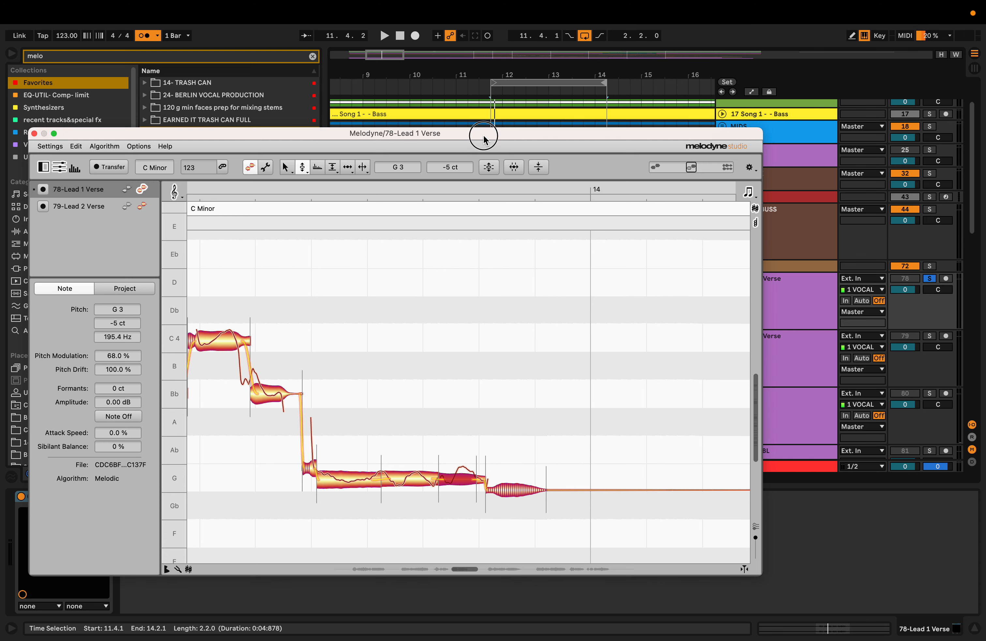
- Play the looped phrase with the Melodyne device bypassed and re-enabled to compare the original and tuned vocal
left_click_drag(484, 136, 650, 466)
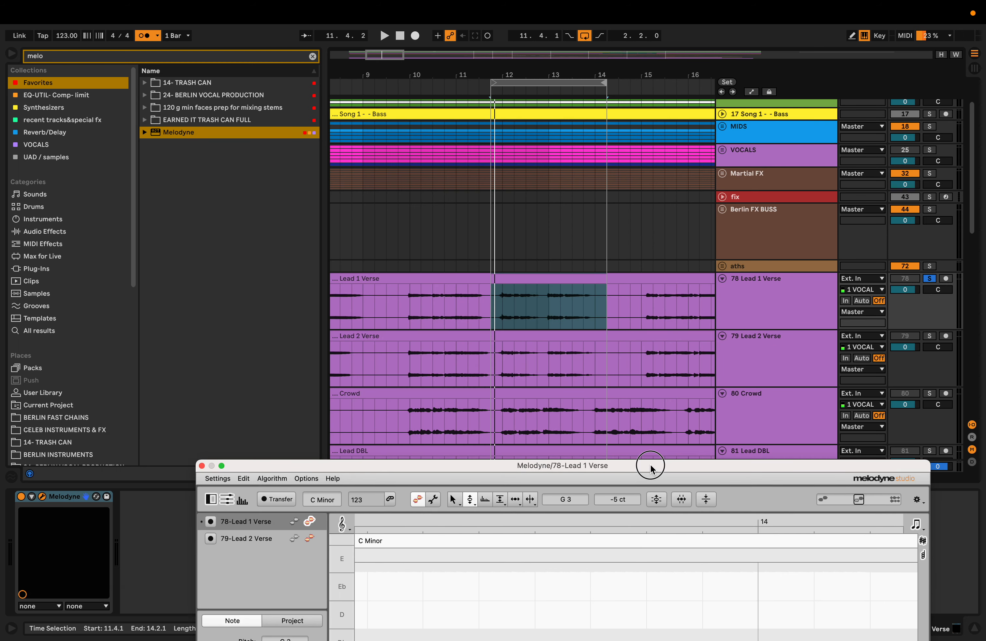
left_click(23, 499)
key("space")
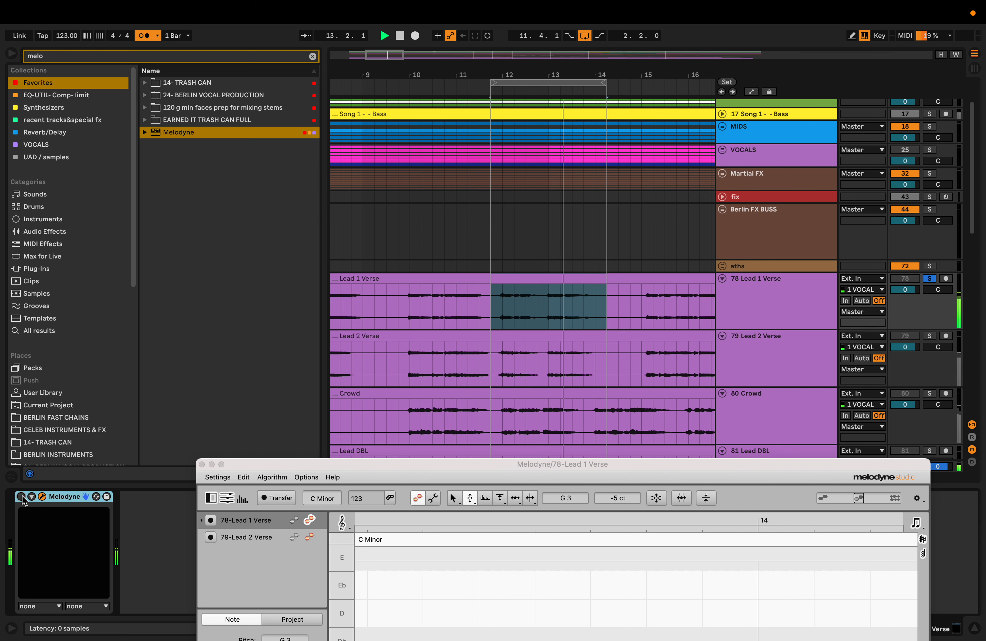
key("space")
key("space")
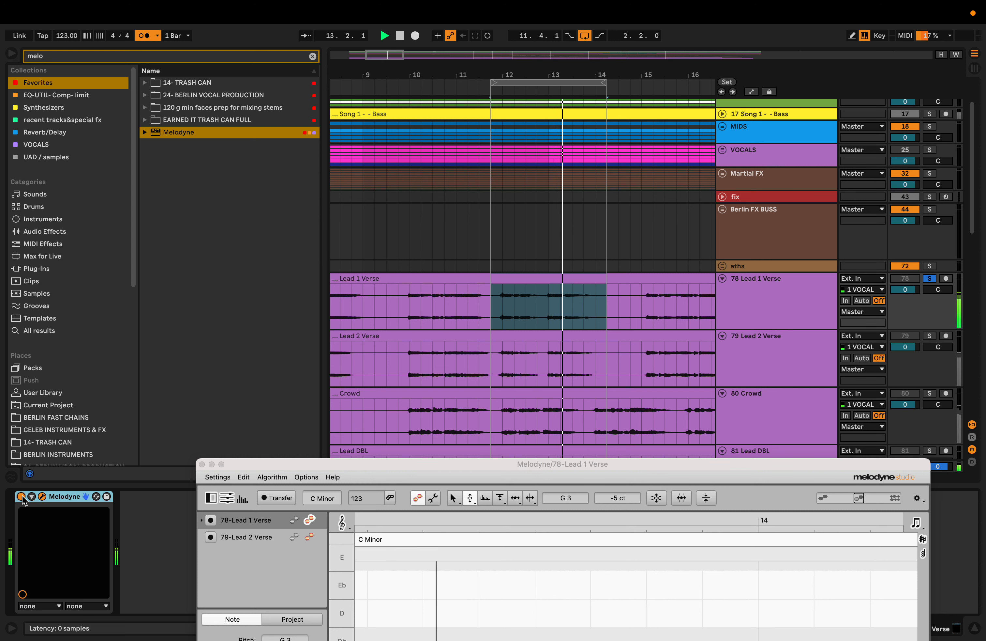
key("space")
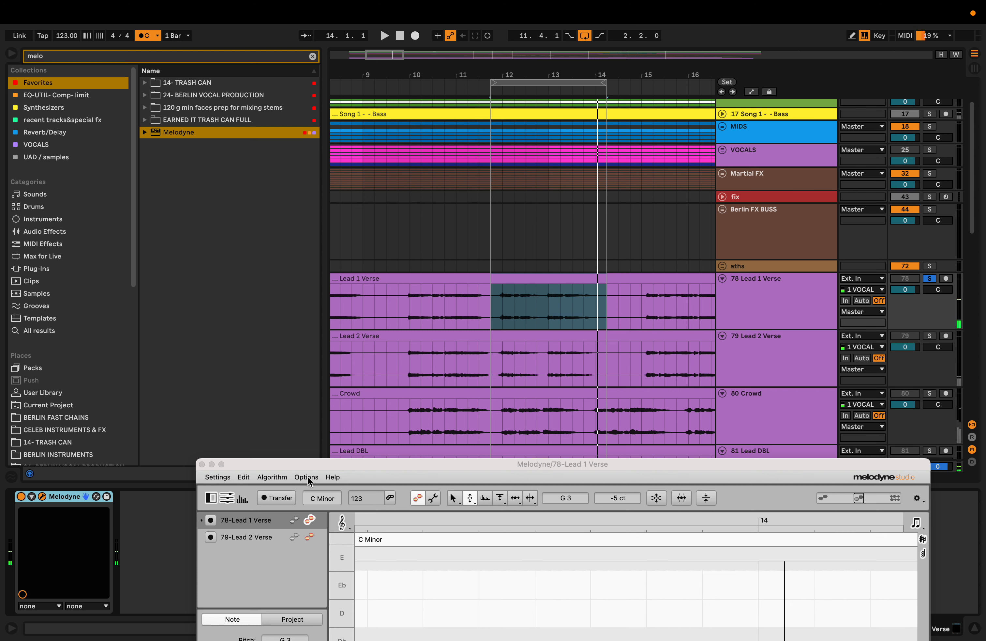
left_click_drag(308, 465, 228, 163)
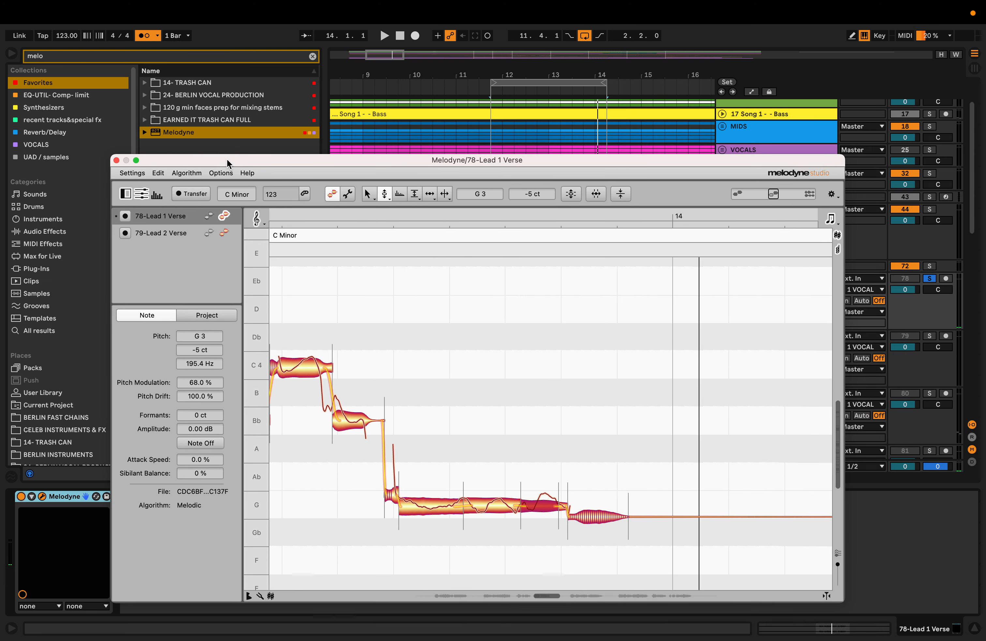
- Split the first long G 3 note in bar 13 into three parts, tuning the first to -2 ct and the last to +2 ct
double_click(442, 510)
key("F6")
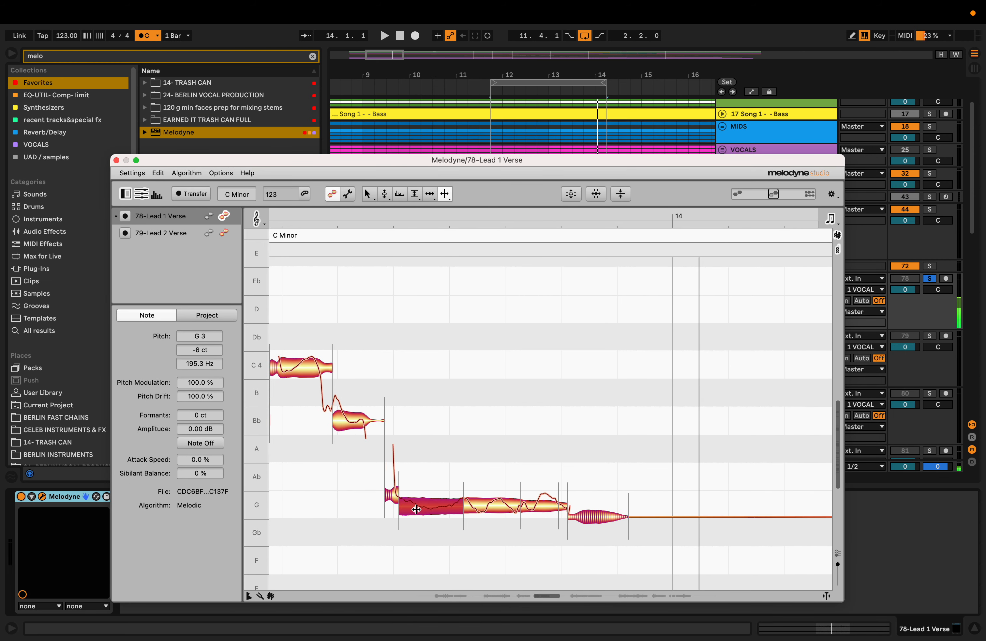
double_click(416, 510)
double_click(445, 508)
key("F2")
left_click(431, 508)
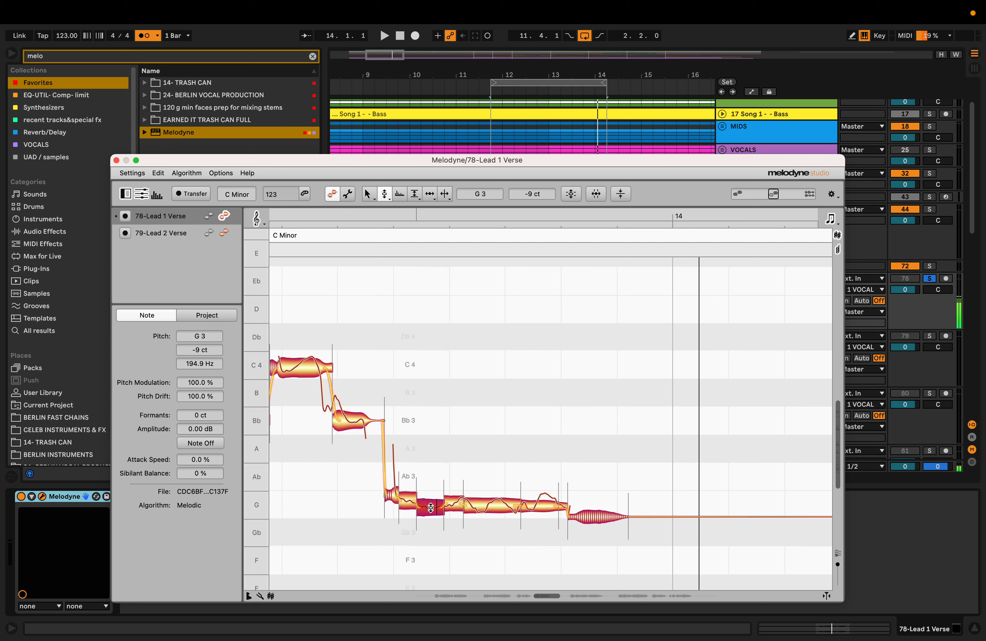
left_click(404, 500)
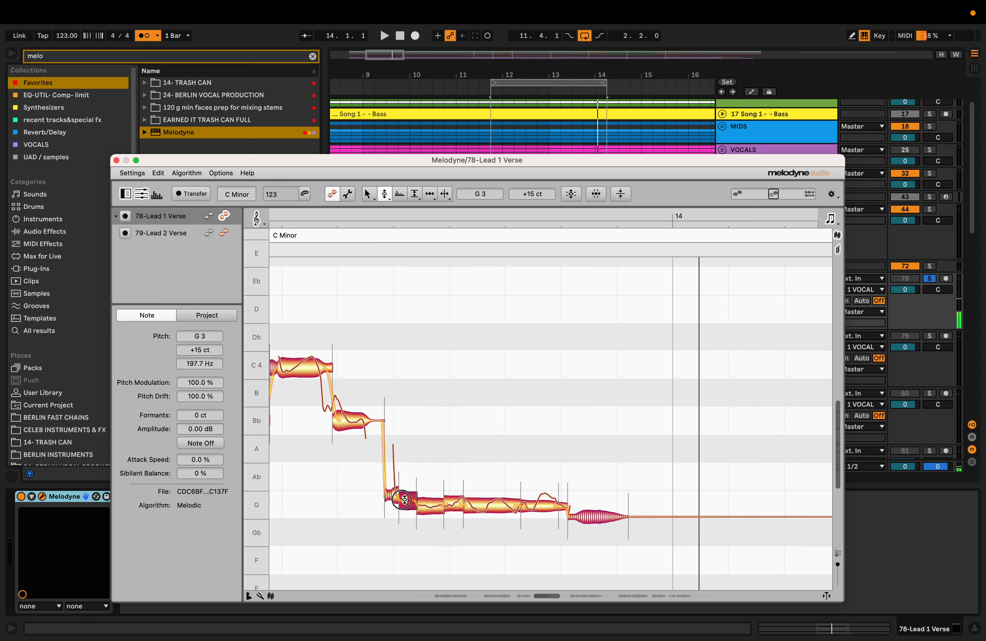
left_click_drag(404, 500, 404, 503)
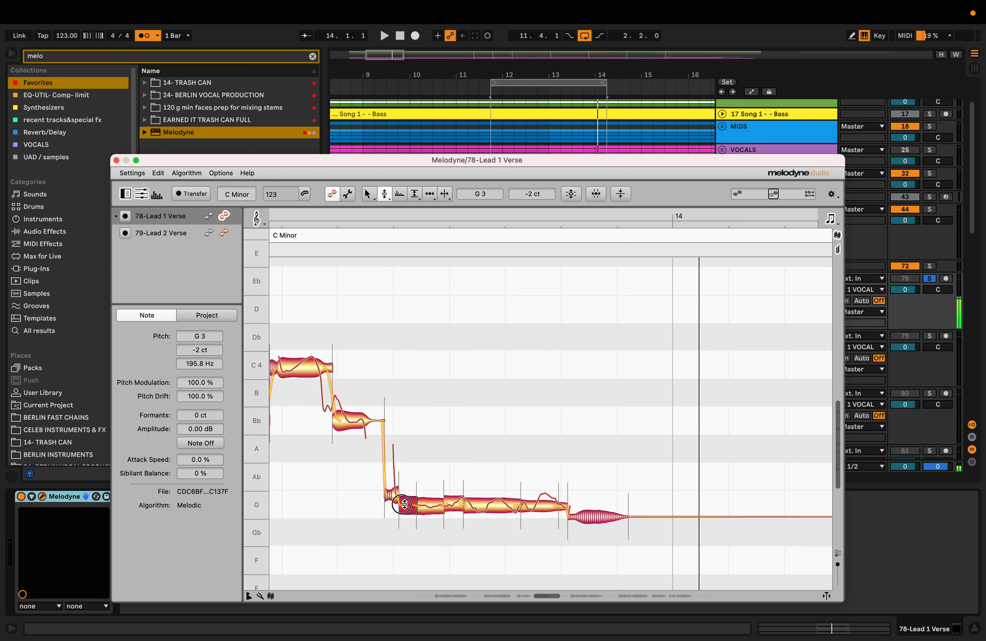
left_click(452, 504)
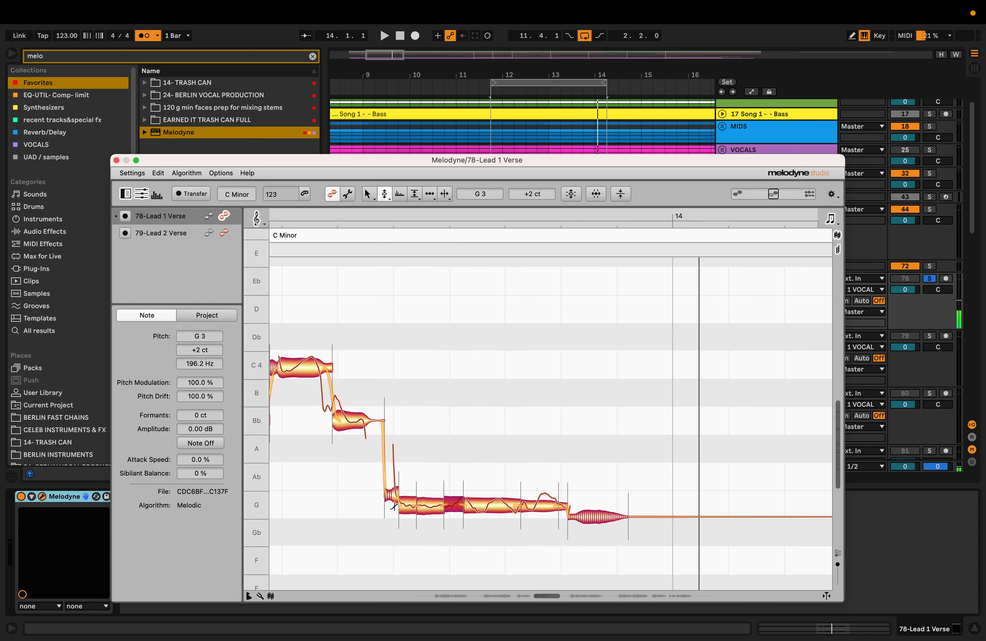
- Split the last long G 3 piece in bar 13, lower its raised middle part to +40 ct and play back the loop
left_click_drag(370, 547, 463, 553)
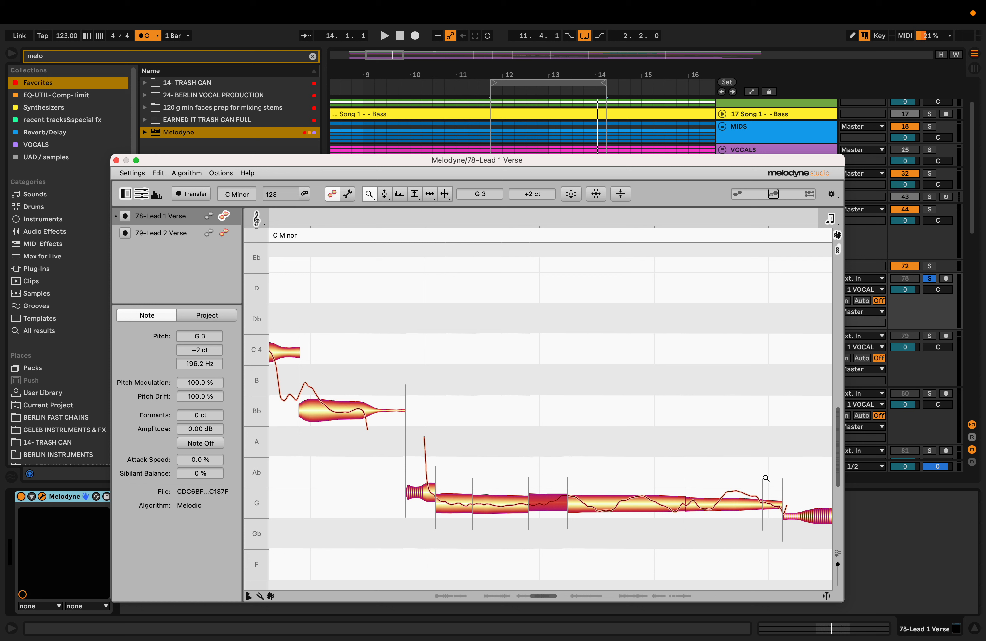
key("F6")
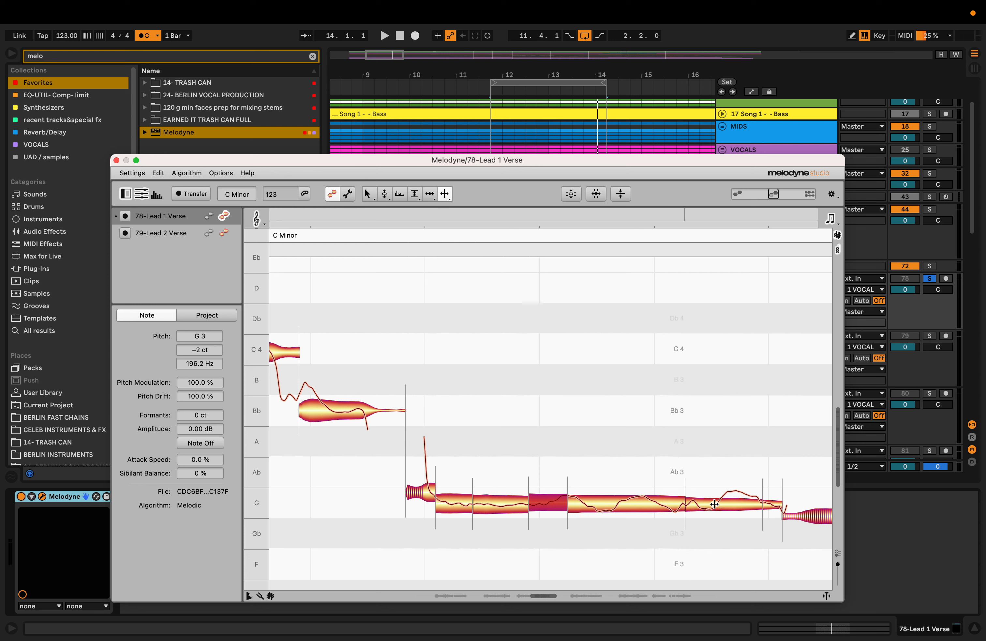
double_click(714, 504)
key("space")
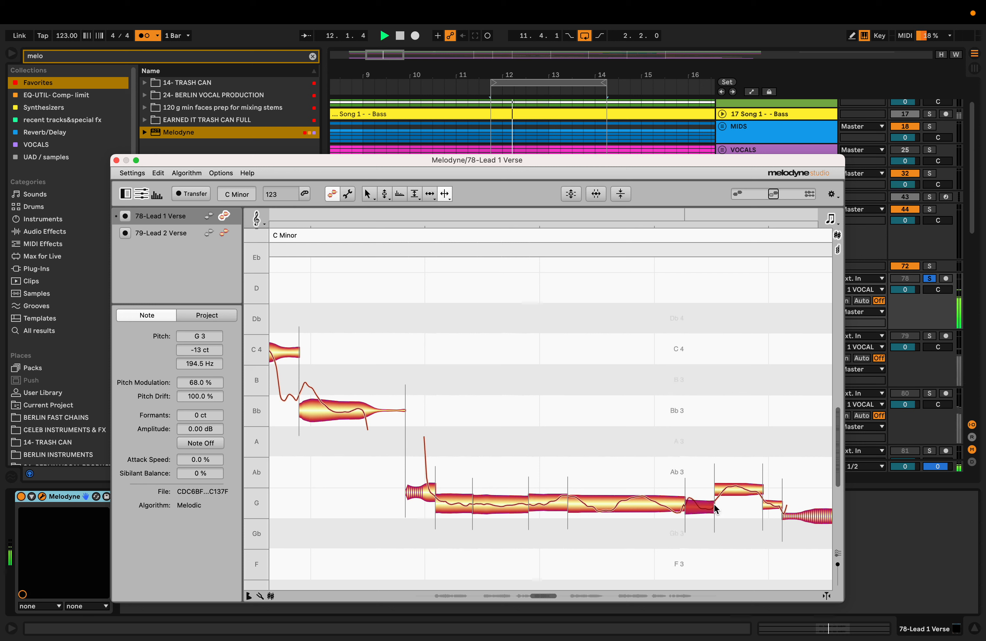
key("space")
left_click(732, 486)
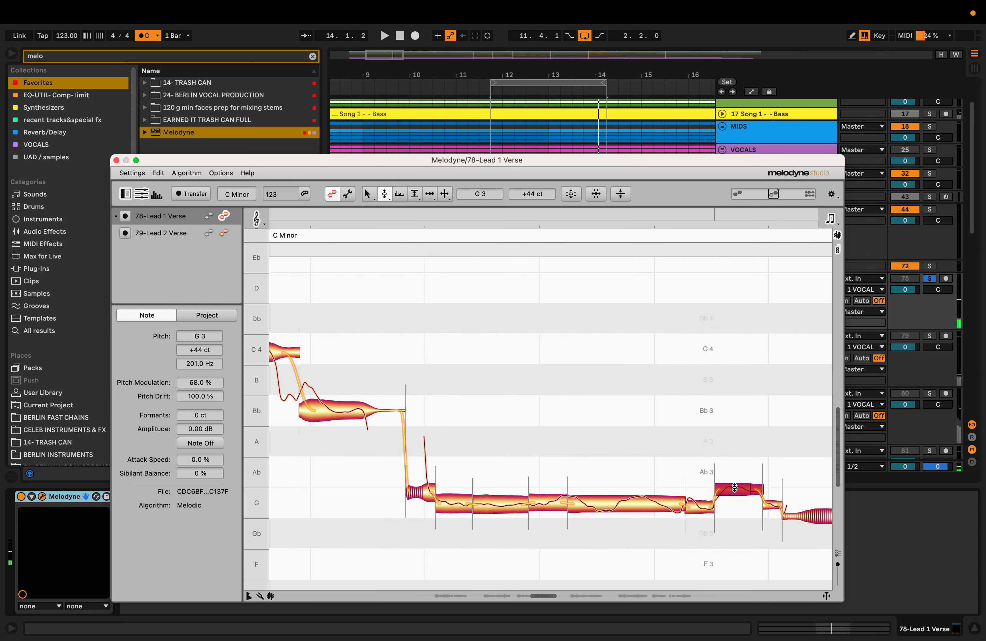
left_click_drag(735, 488, 735, 489)
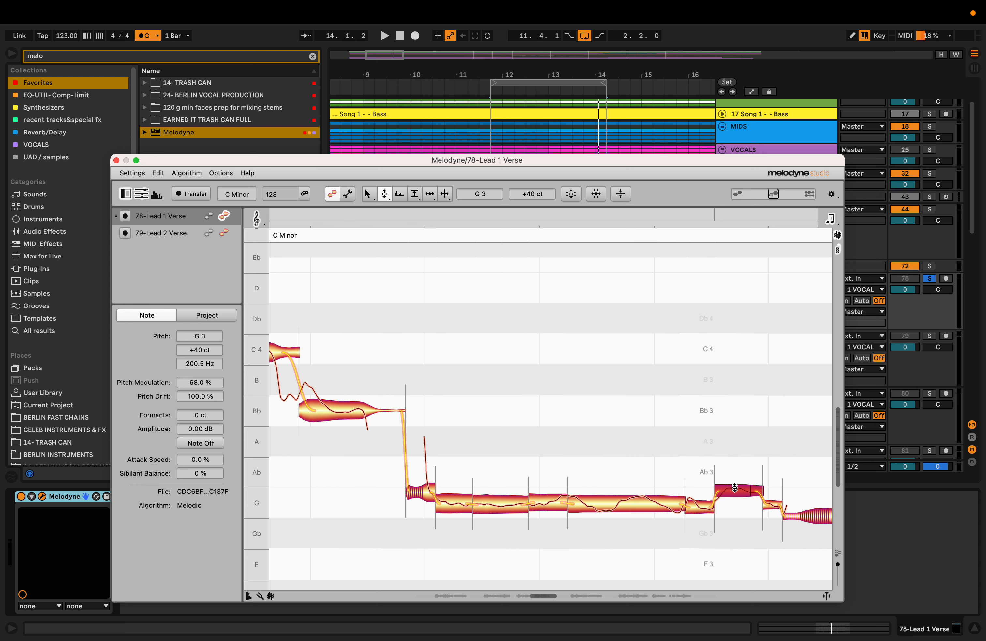
key("space")
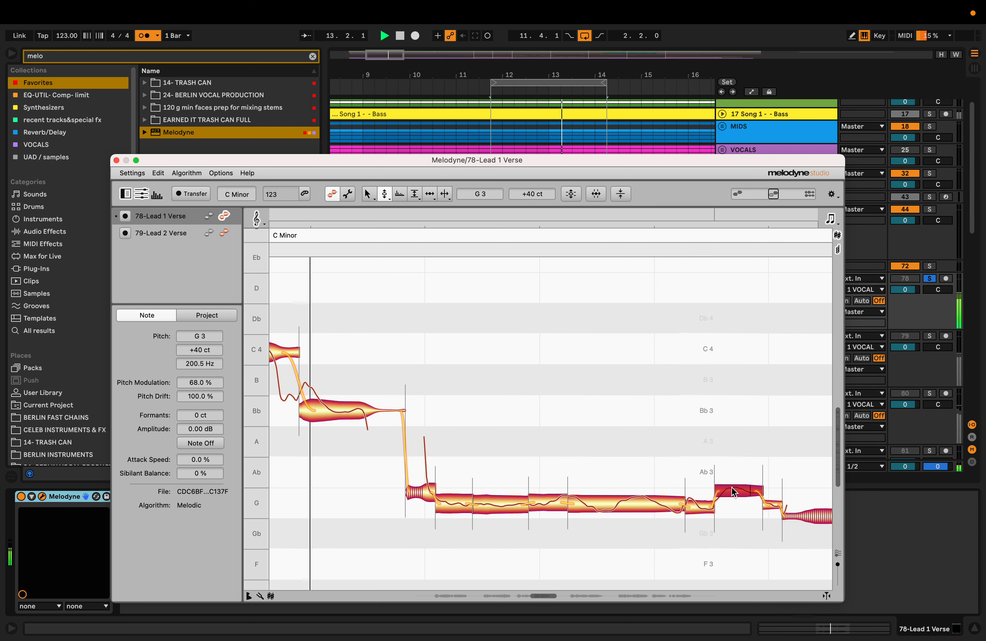
key("space")
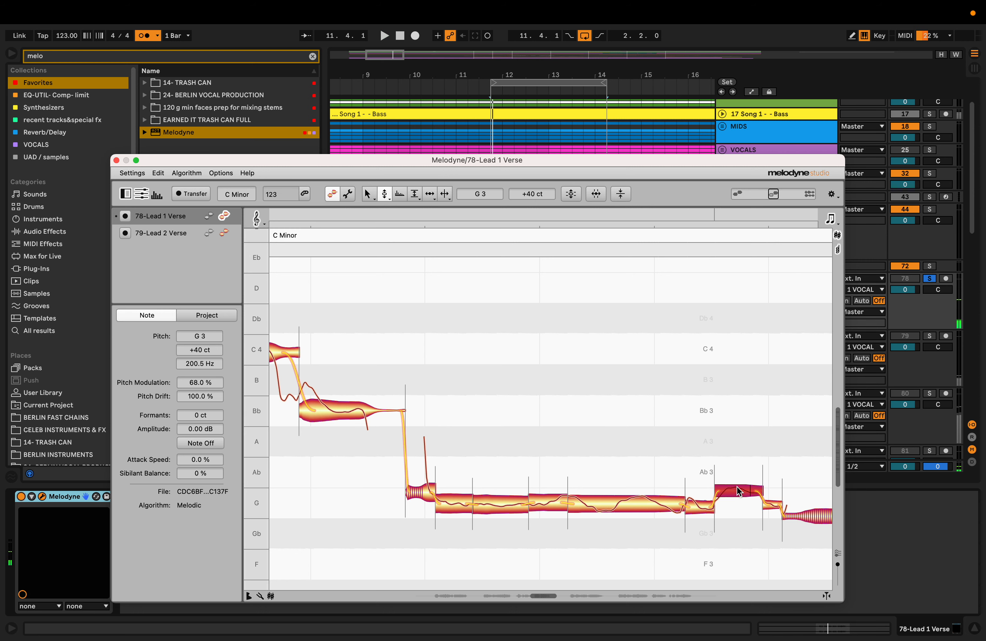
- Loop the next Lead 1 Verse phrase from 15.1.1 with length 2.2.0, play it and bring its notes into view in Melodyne
left_click_drag(636, 157, 432, 479)
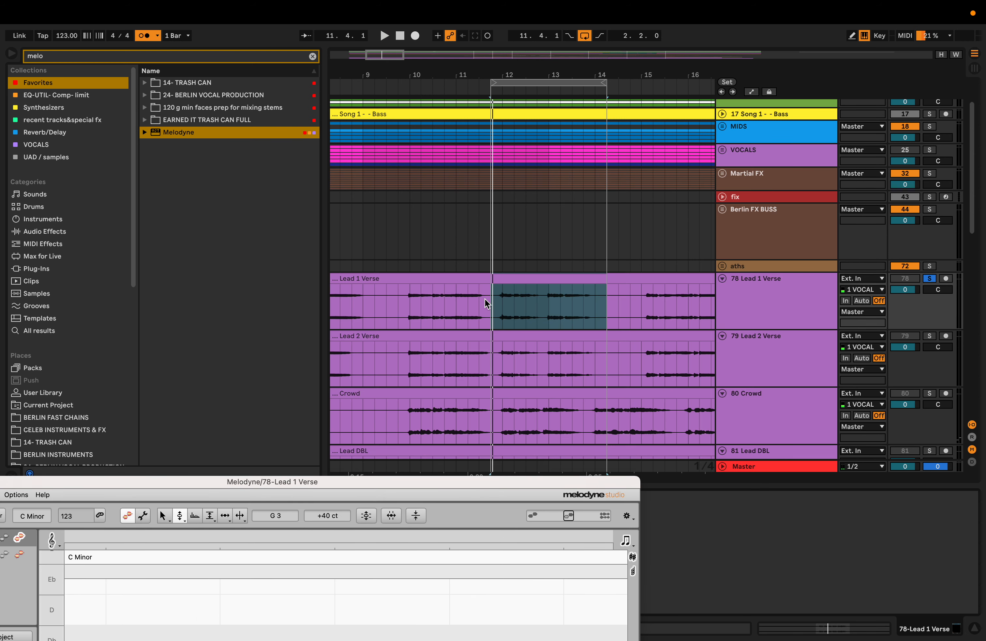
scroll(523, 251, "right", 5)
left_click_drag(430, 82, 586, 104)
key("space")
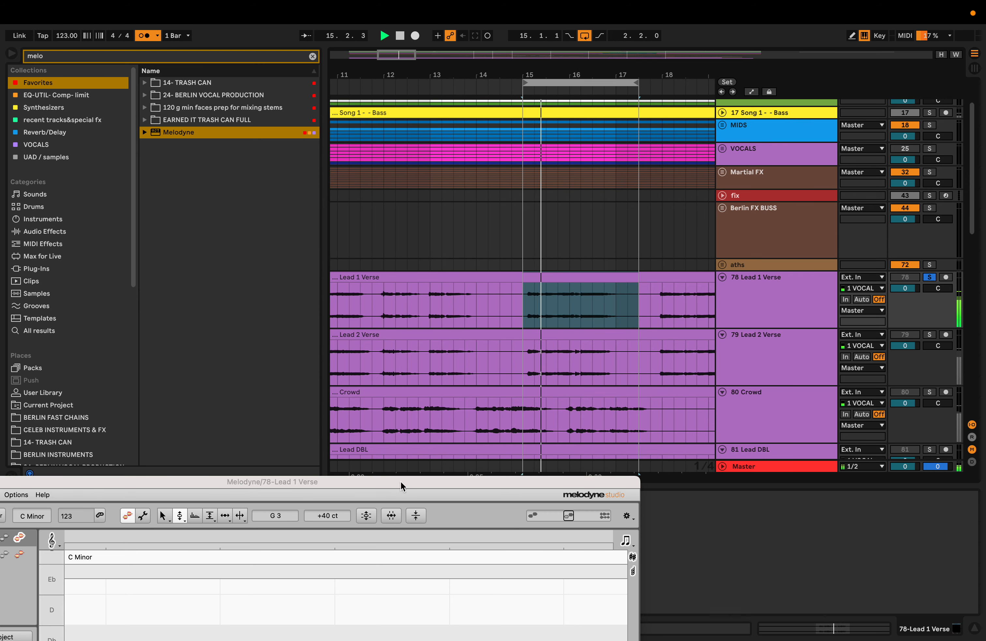
left_click_drag(403, 479, 552, 157)
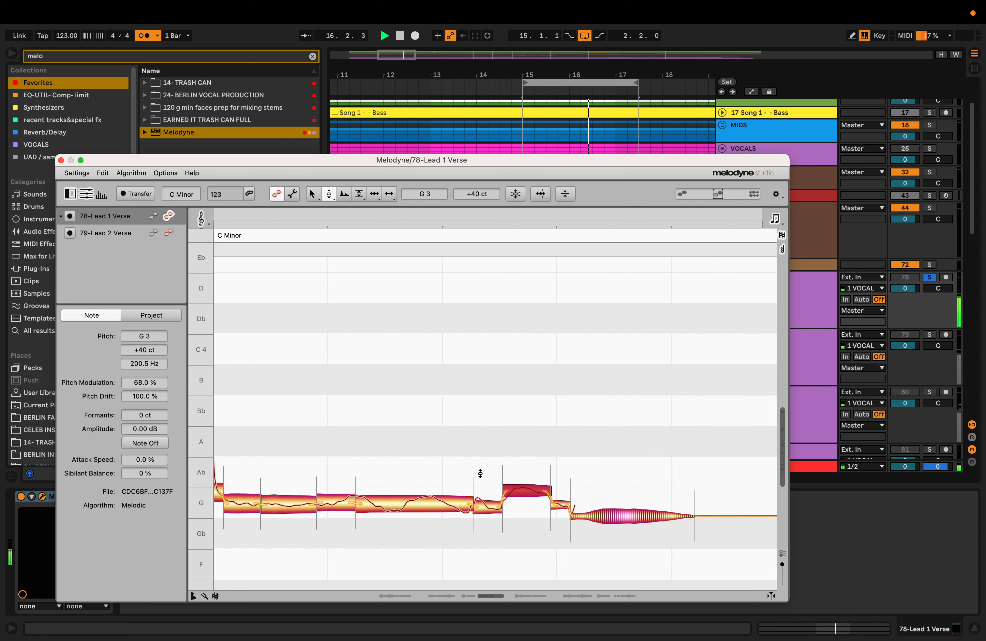
scroll(479, 475, "left", 8)
left_click_drag(469, 482, 422, 481)
scroll(305, 464, "left", 4)
key("space")
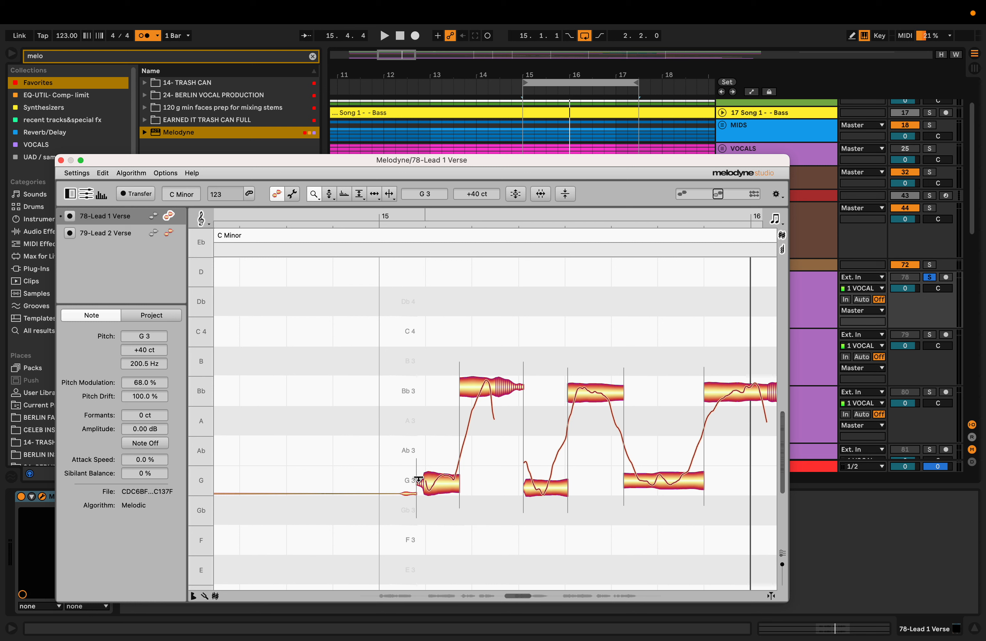
- Play the bar 15 phrase, raise its second G 3 note to -6 ct and listen again
scroll(417, 480, "left", 3)
scroll(417, 481, "right", 5)
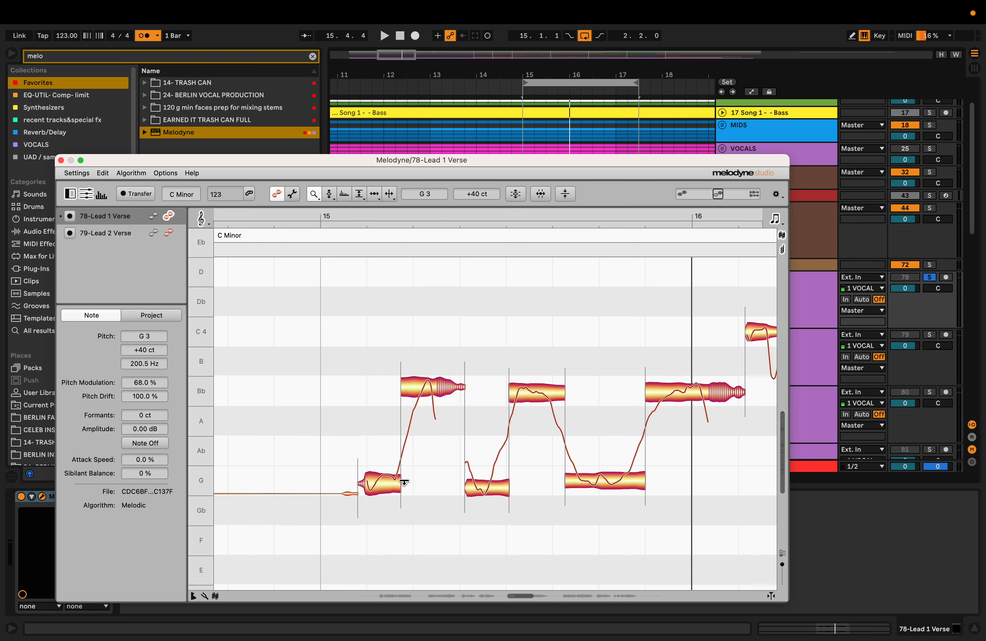
key("space")
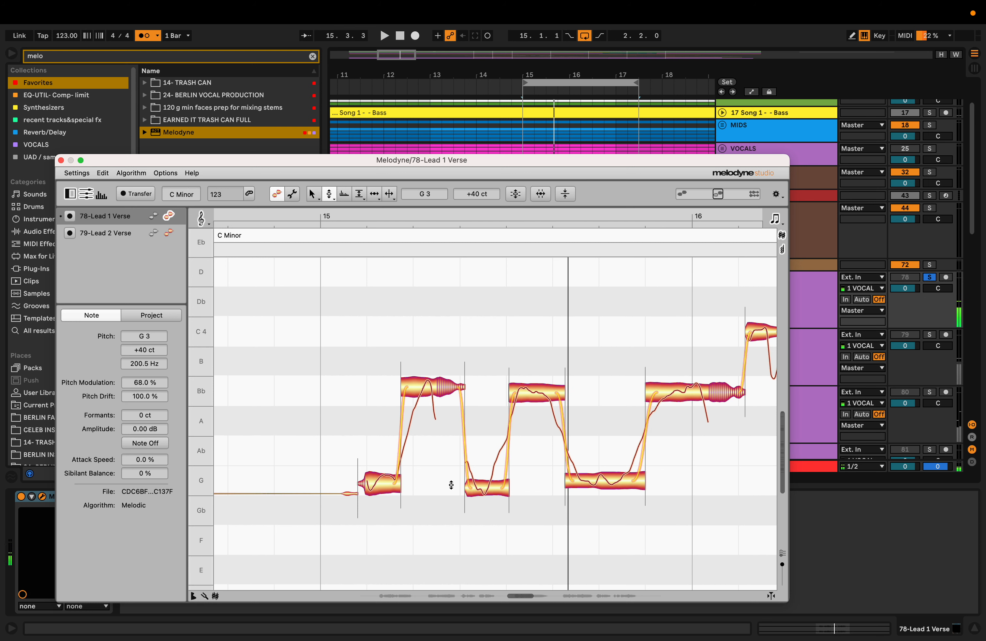
left_click(489, 486)
left_click_drag(489, 487, 485, 482)
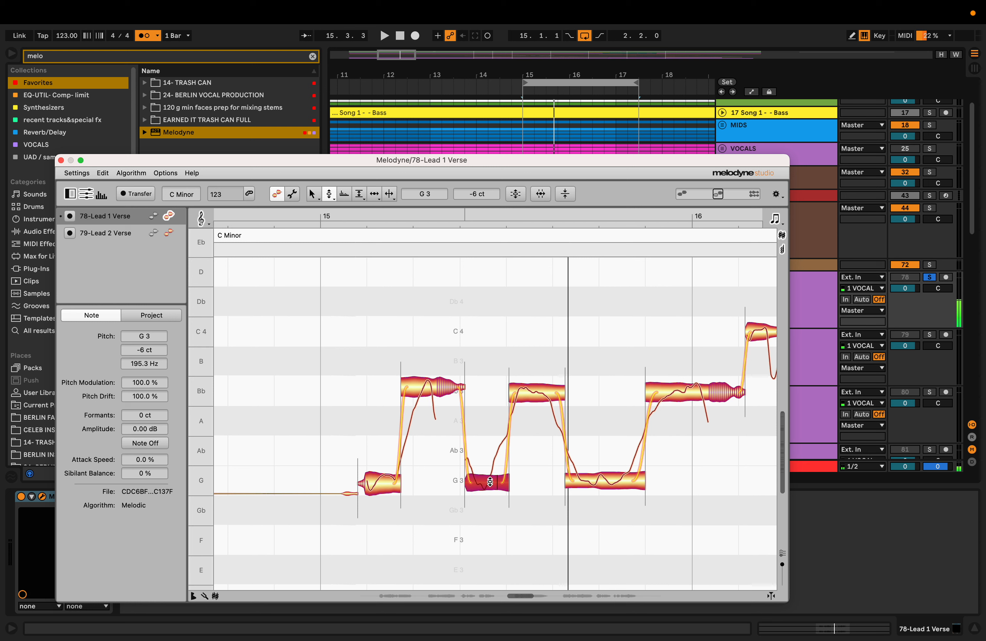
key("space")
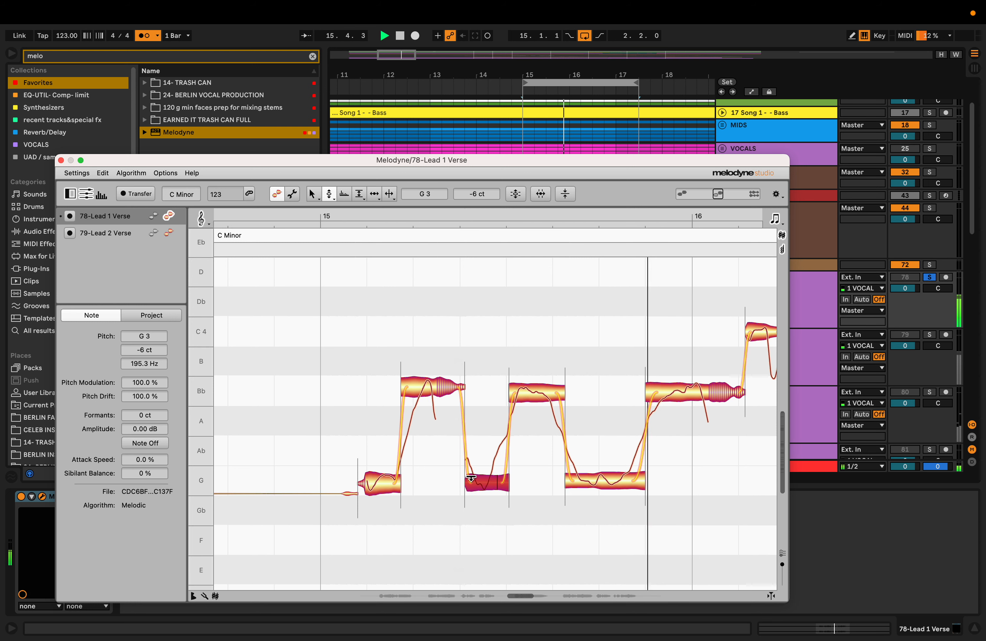
- Split the rising onset and falling tail off the second Bb 3 note in bar 15, snap the middle part to 0 ct and play back
left_click(530, 395)
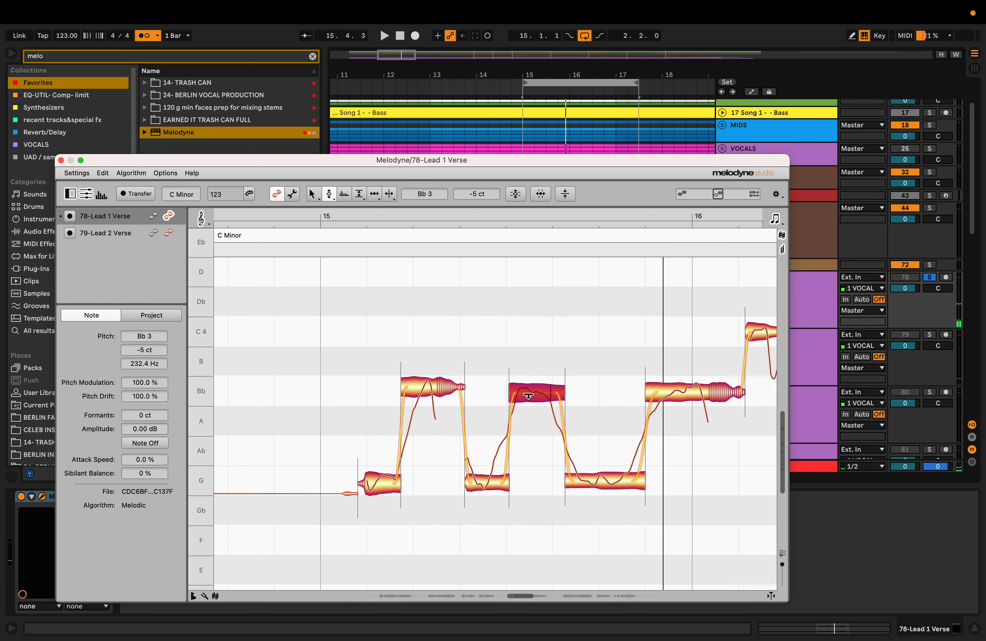
key("F6")
double_click(545, 392)
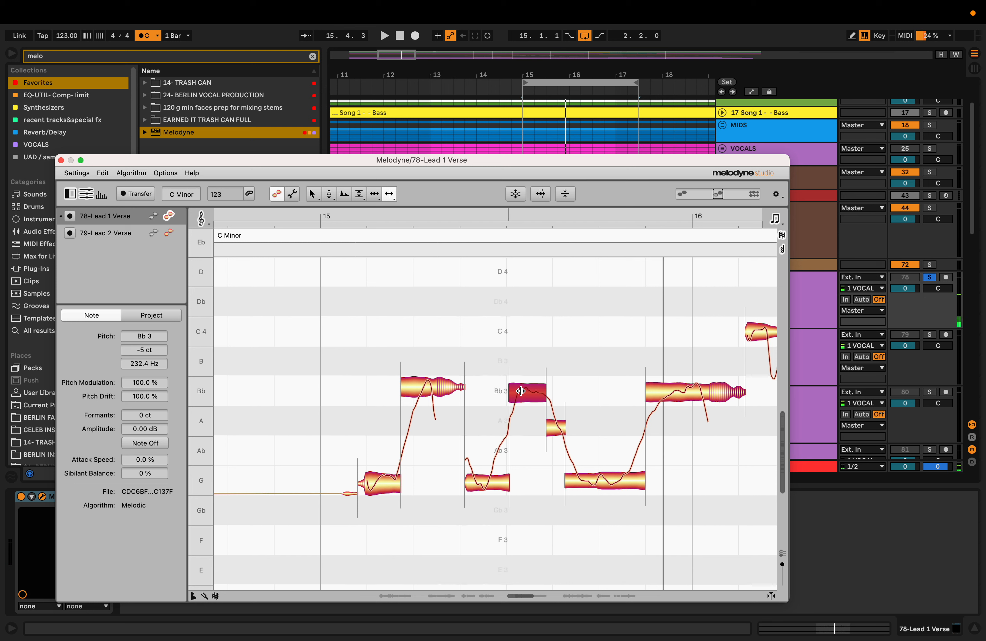
double_click(520, 391)
key("F2")
double_click(531, 392)
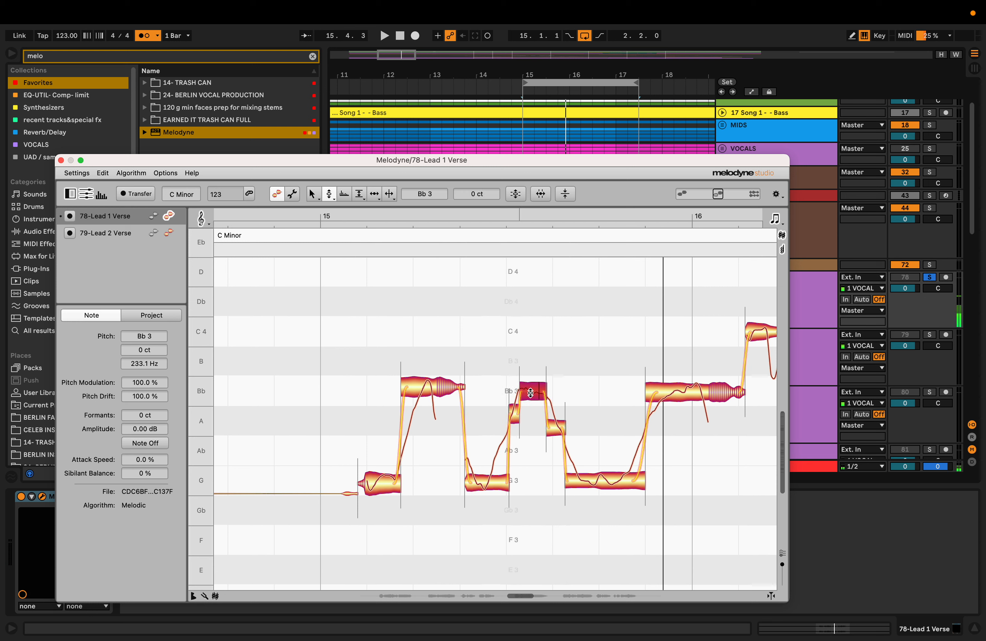
key("space")
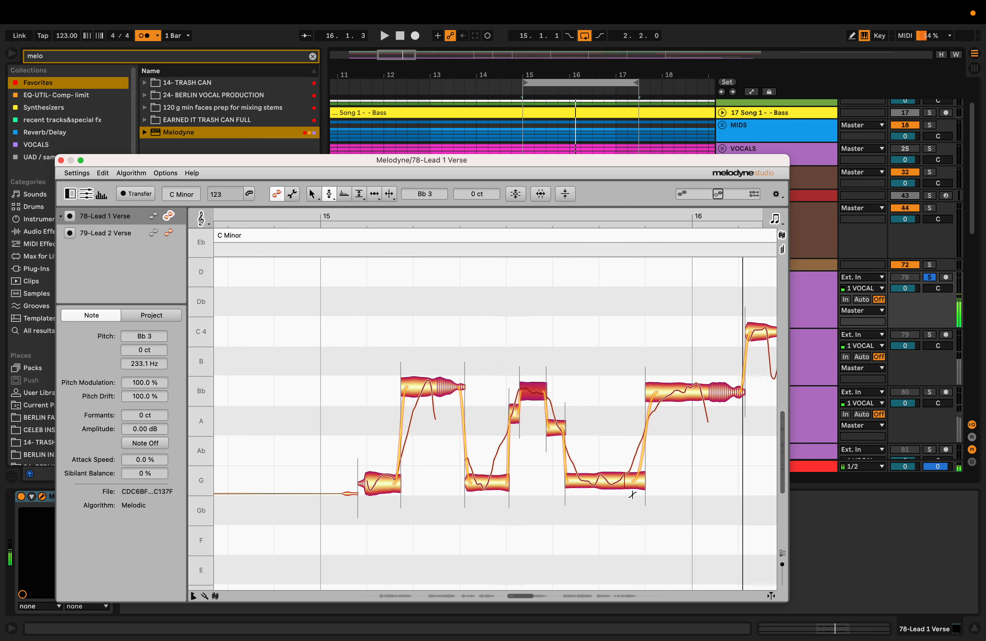
- Raise the falling tail piece after the second Bb 3 in bar 15 to A 3 at -7 ct and play back the phrase
left_click(557, 429)
left_click_drag(558, 429, 559, 425)
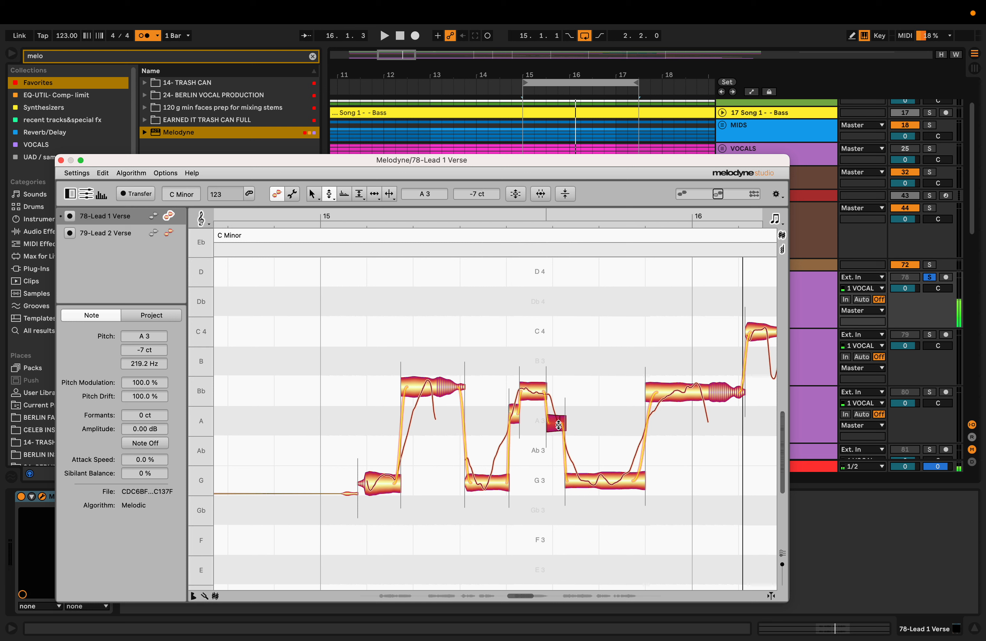
key("space")
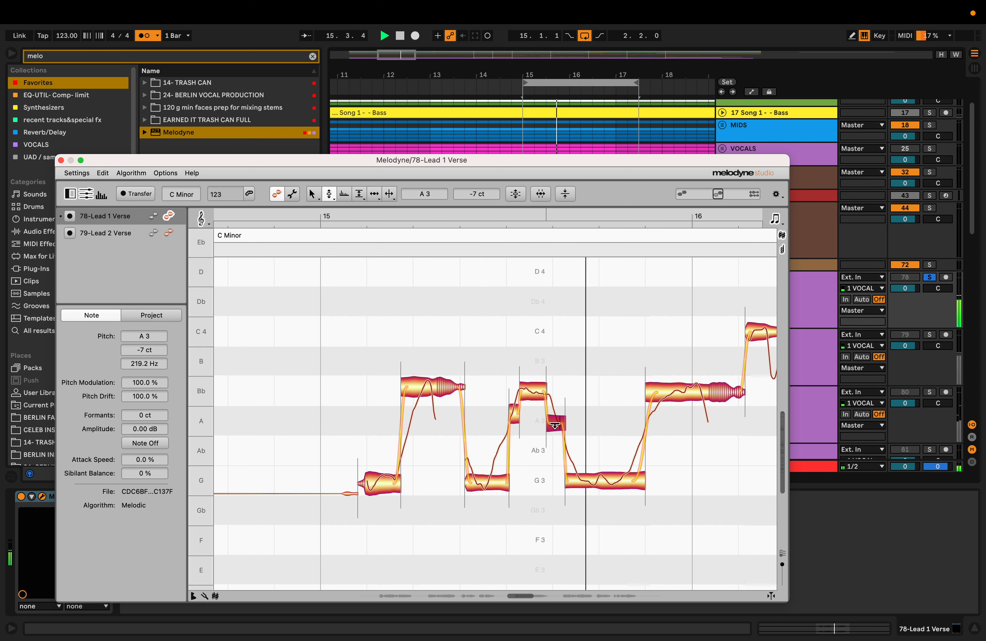
key("space")
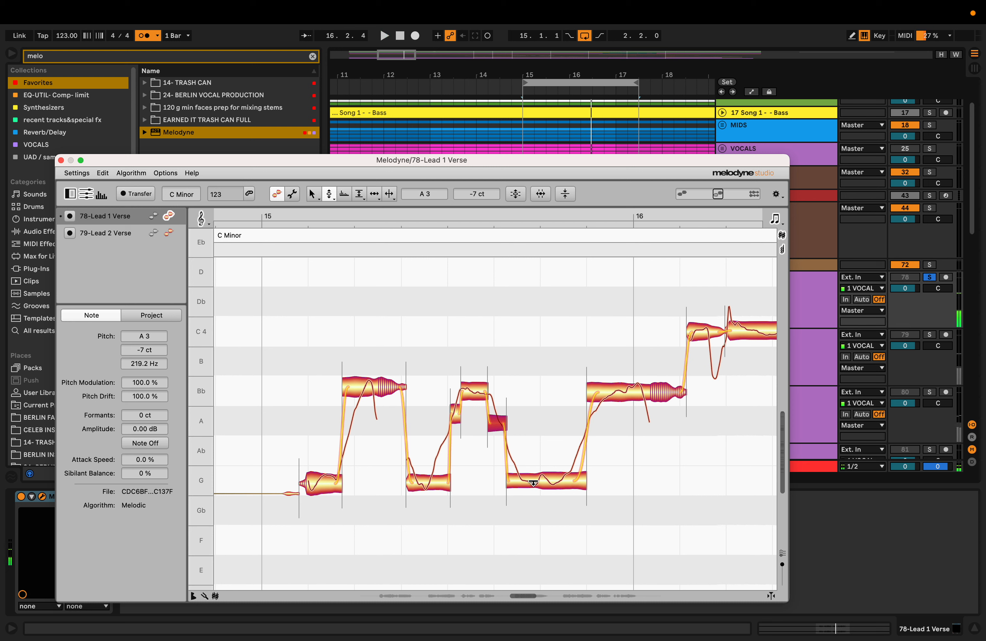
- Split the third G 3 note in bar 15 into three, lower the end part, tune the middle to +9 ct and play back
left_click(534, 483)
key("F6")
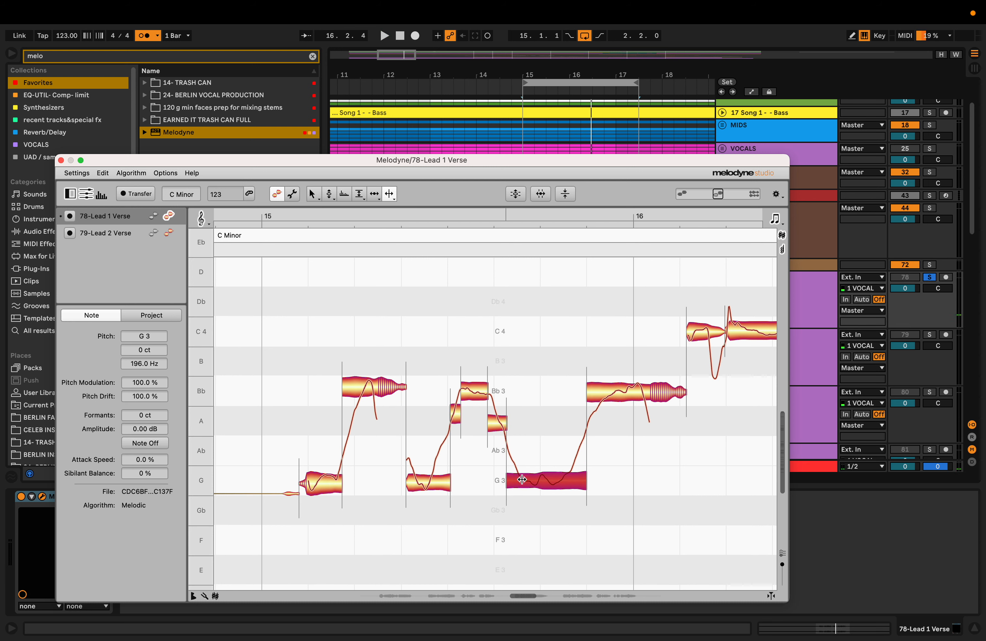
double_click(519, 480)
double_click(563, 482)
key("F2")
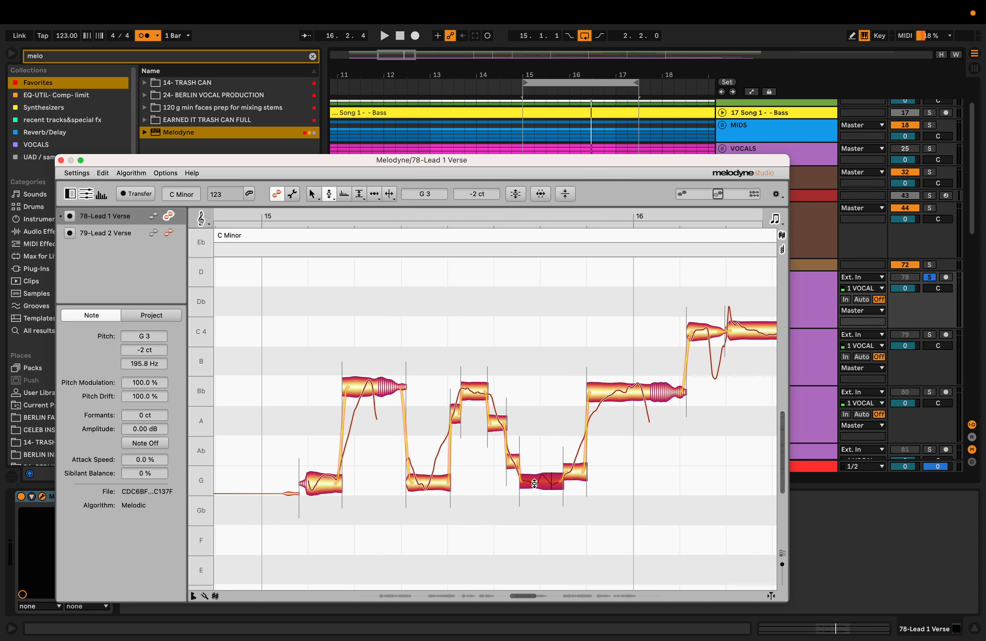
left_click(573, 472)
mouse_move(573, 472)
left_mouse_down()
mouse_move(573, 482)
mouse_move(575, 456)
mouse_move(574, 481)
mouse_move(554, 477)
left_mouse_up()
left_click(552, 482)
key("space")
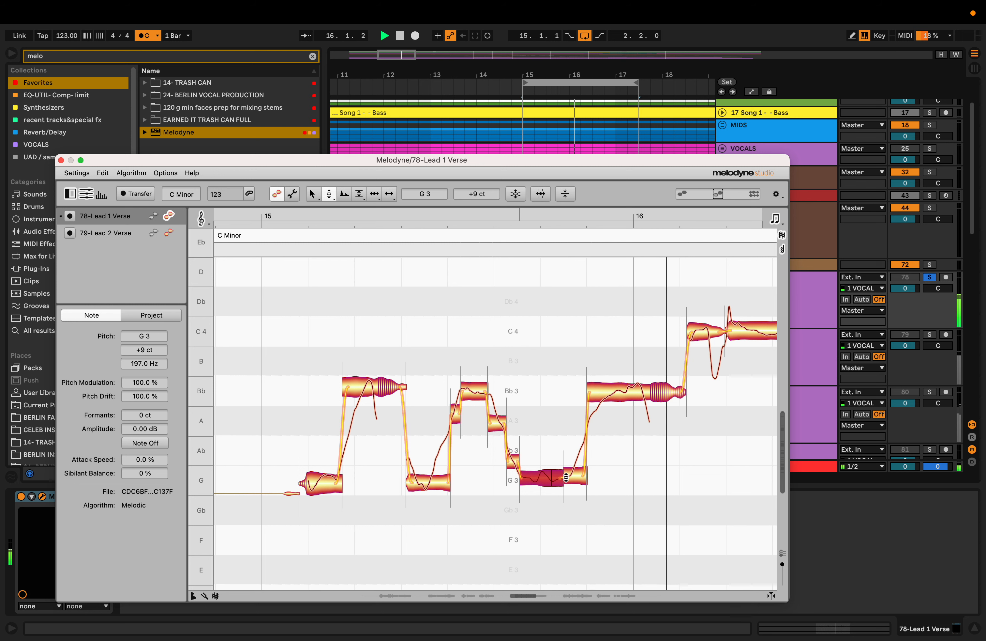
- Lower the end part of the third G 3 note in bar 15 to +6 ct and listen through bar 16
left_click(577, 480)
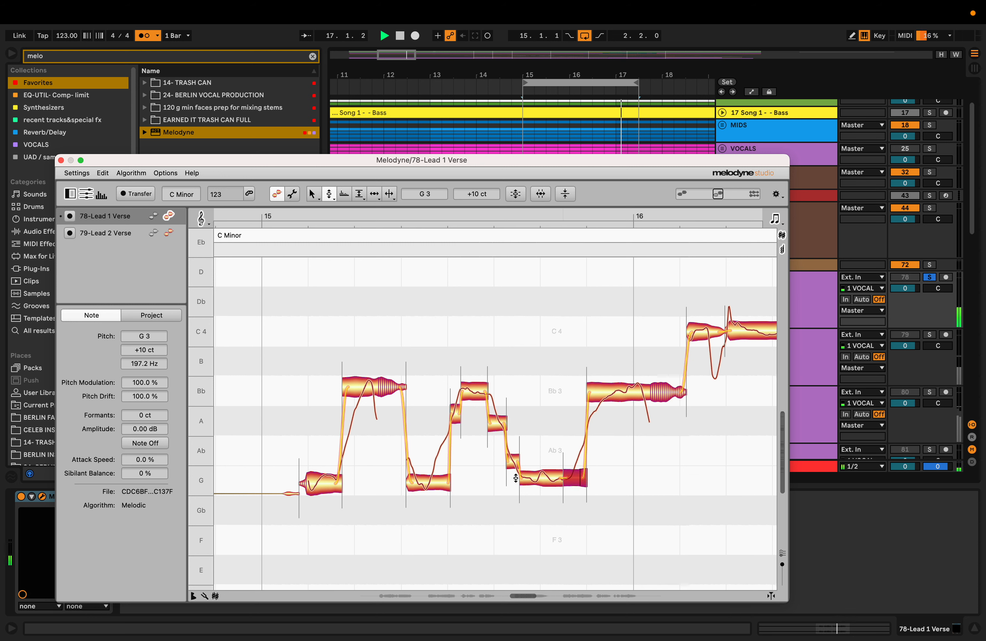
left_click_drag(571, 479, 570, 479)
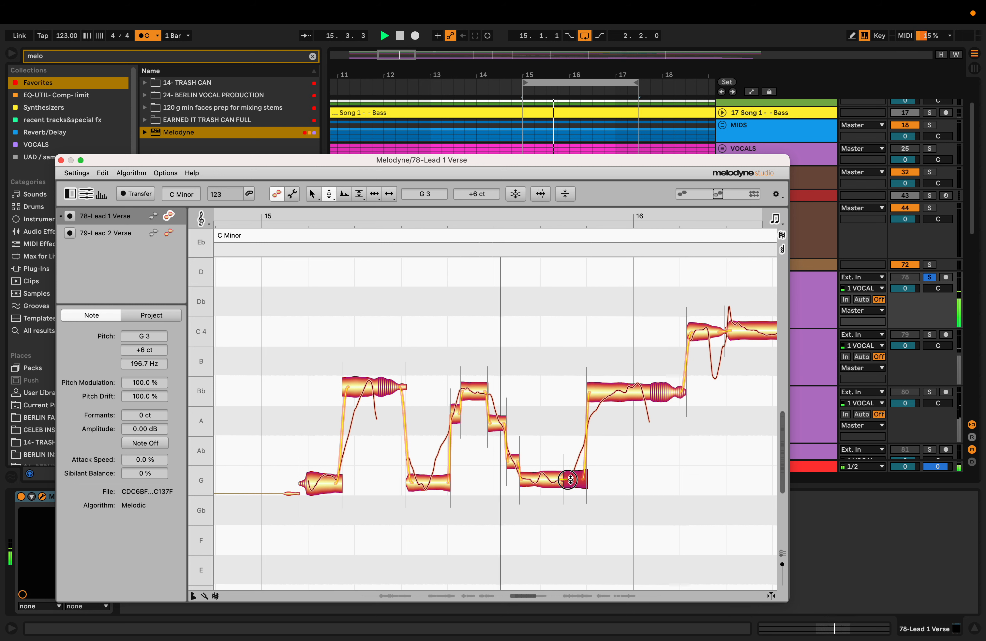
scroll(566, 479, "right", 4)
scroll(565, 479, "right", 6)
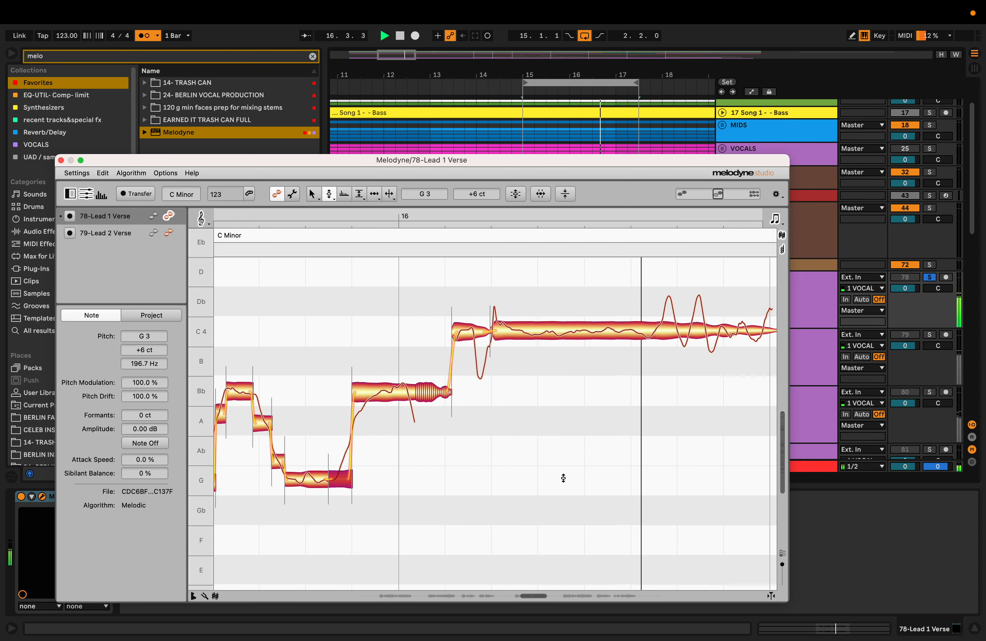
key("space")
- Split the long C 4 note in bar 16 at its onset, partway through the sustain and where the vibrato begins
key("F6")
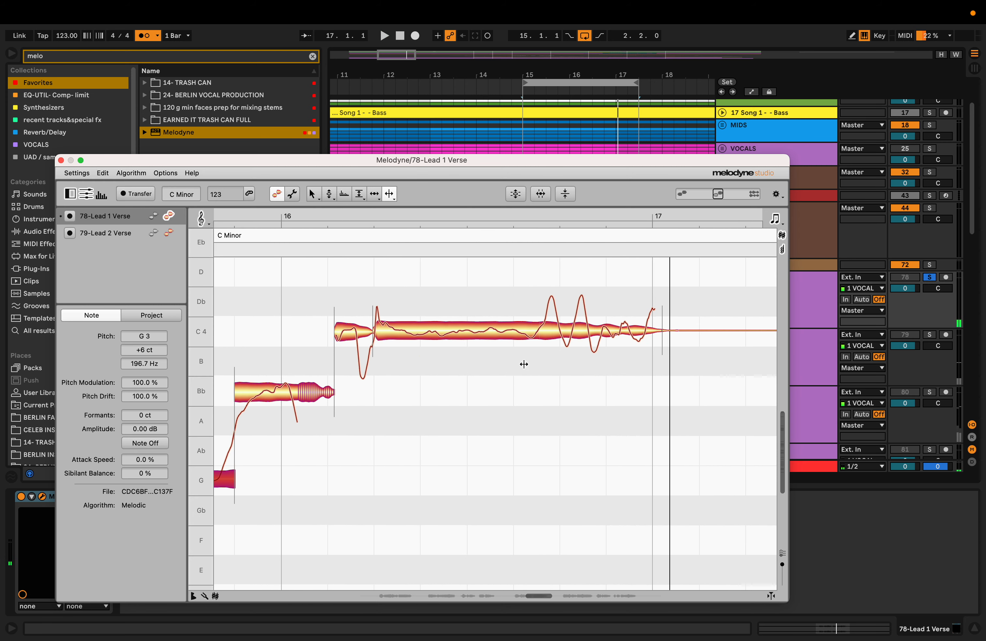
double_click(531, 332)
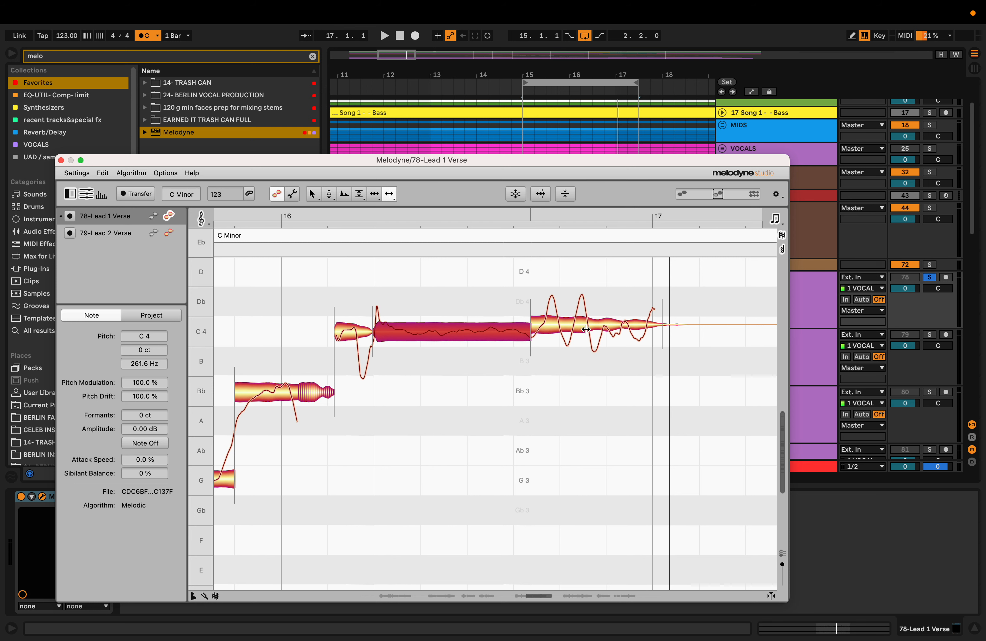
scroll(520, 364, "left", 4)
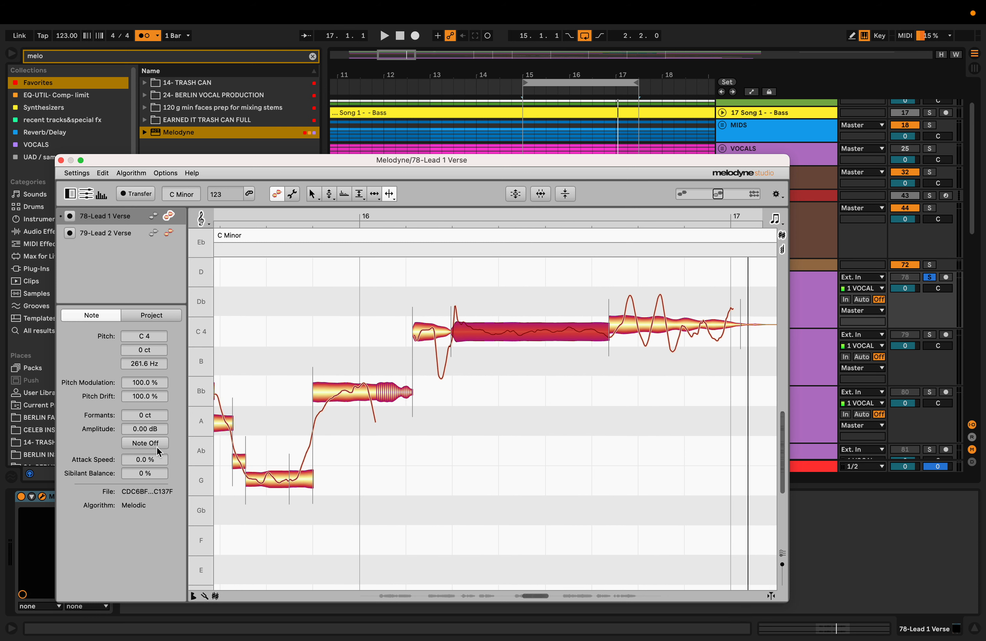
double_click(465, 330)
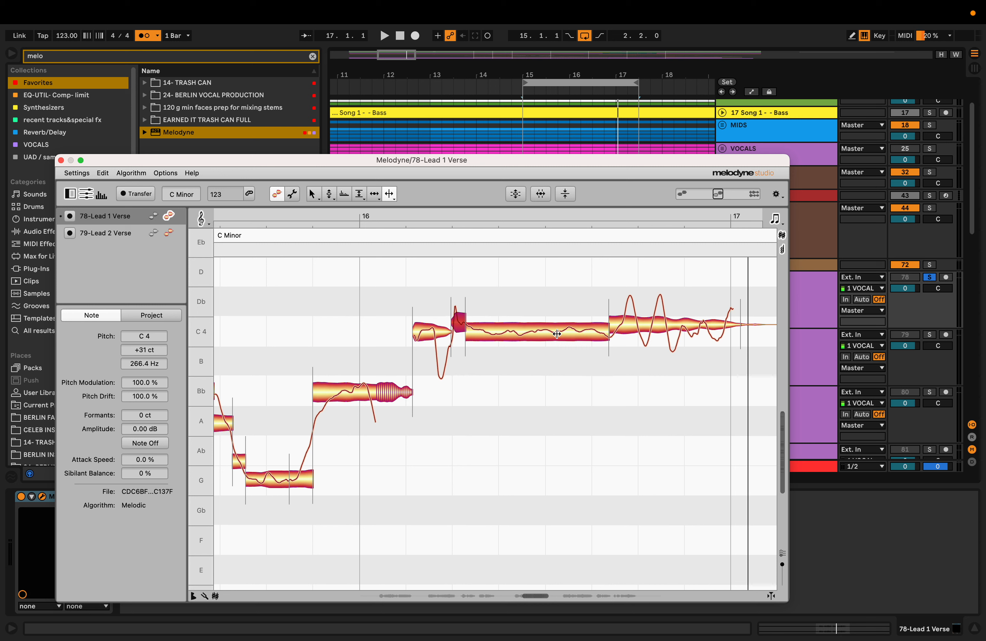
double_click(545, 334)
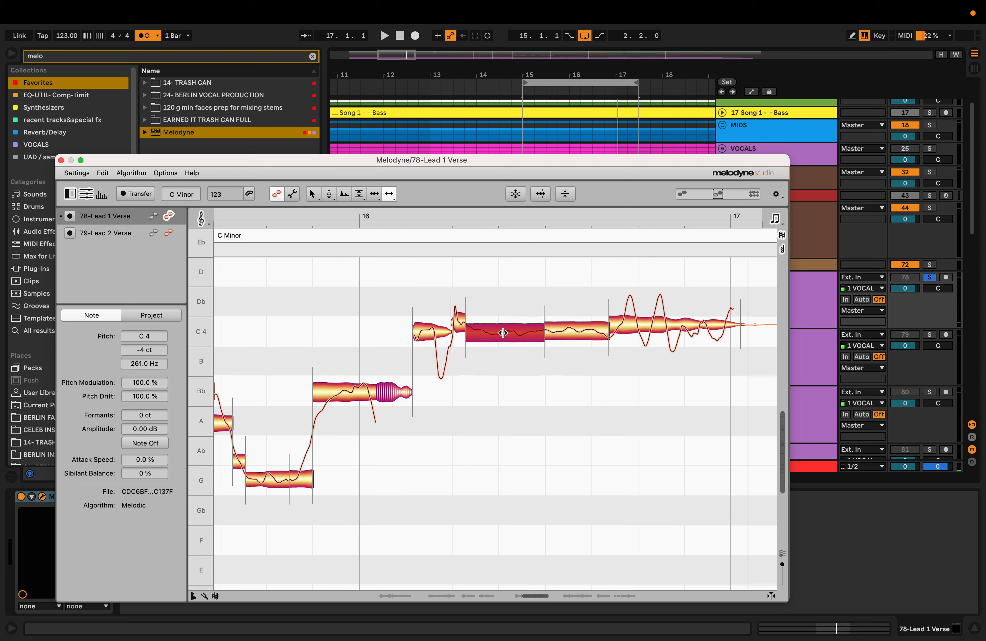
- Tune the two sustain parts of the long C 4 in bar 16 to -2 ct and +1 ct and play back the phrase
key("F2")
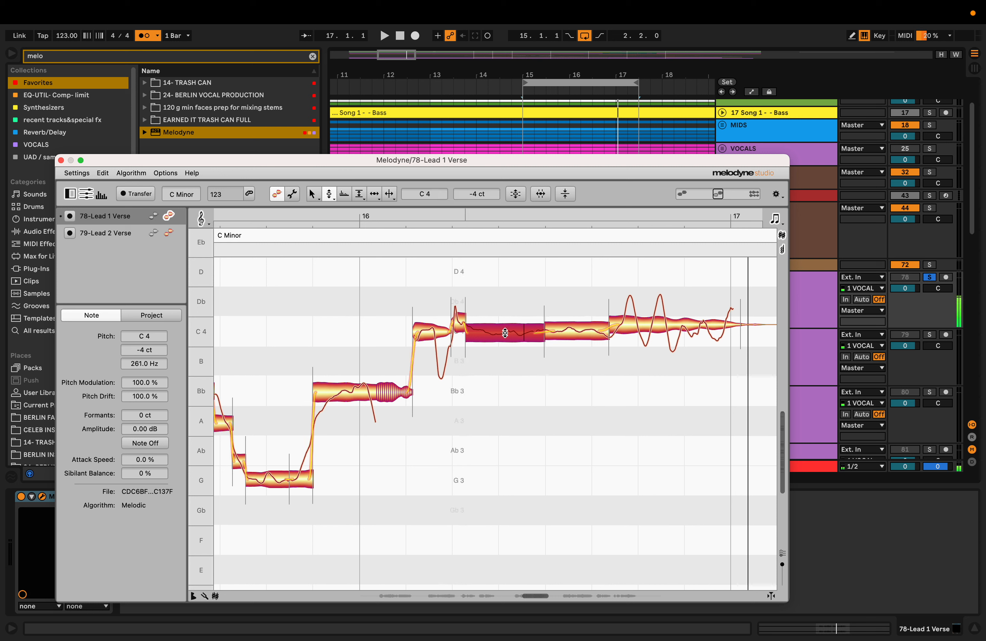
left_click(562, 332)
left_click_drag(562, 332, 563, 333)
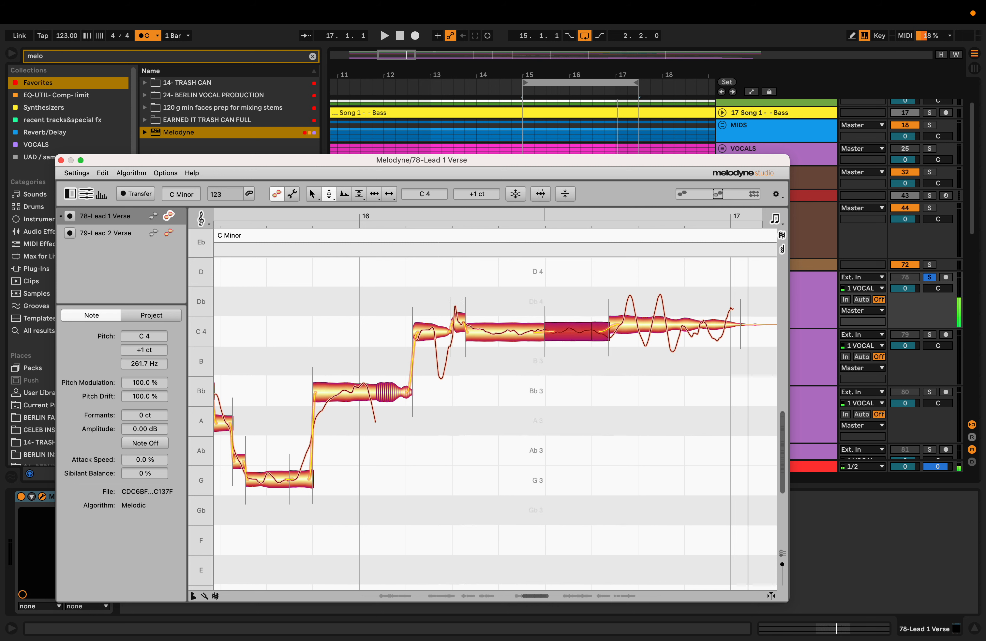
left_click(516, 332)
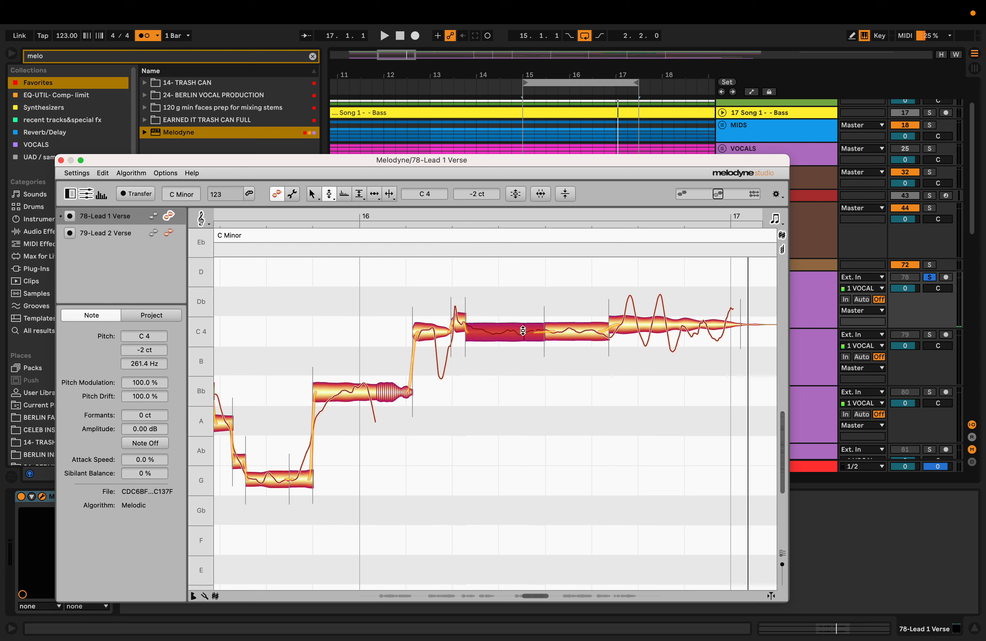
left_click_drag(523, 330, 523, 331)
key("space")
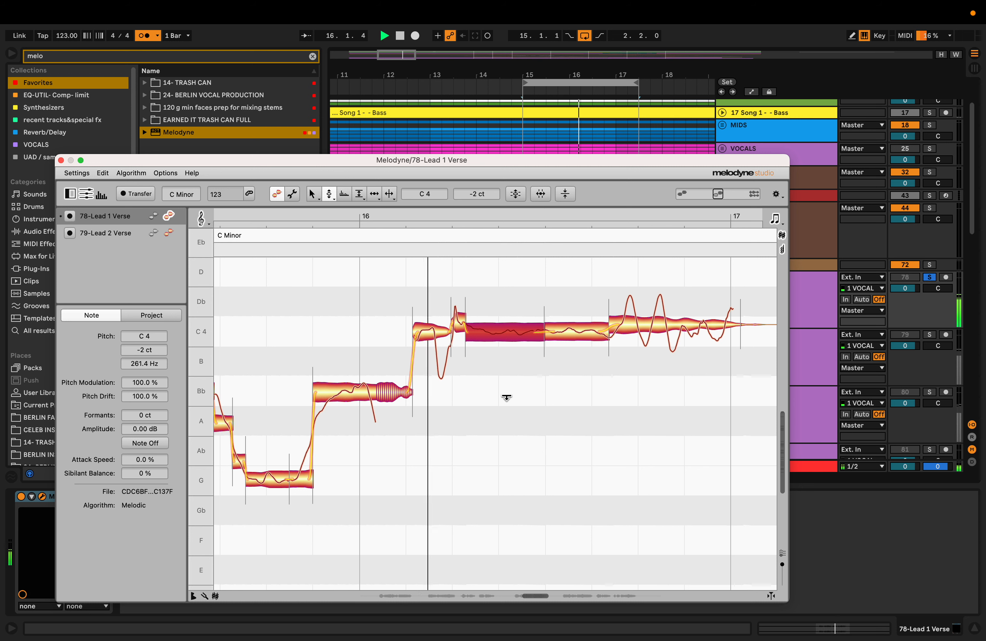
key("space")
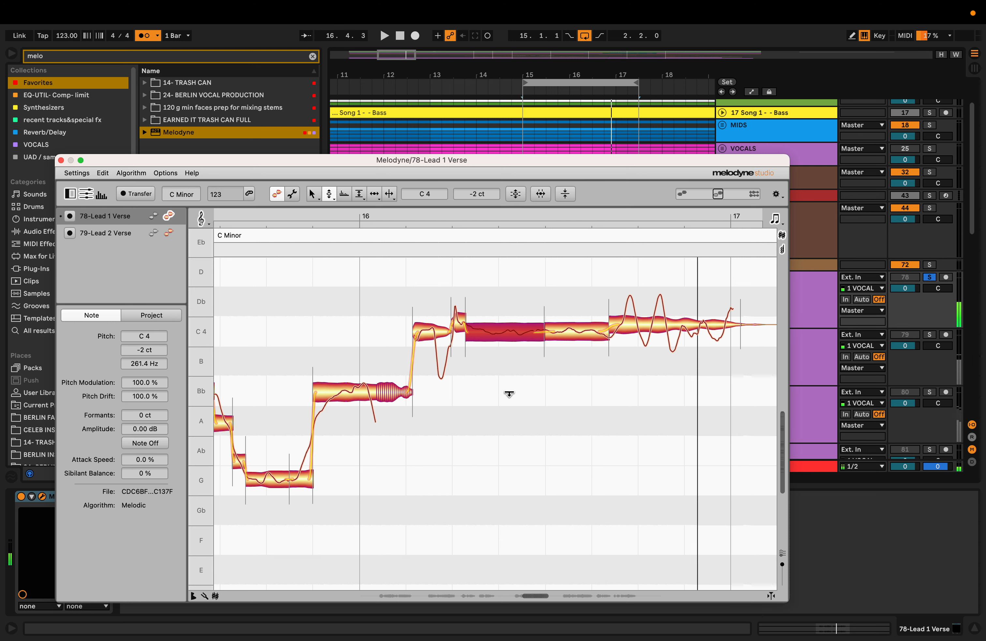
- During playback, split the closing tail off the vibrato part of the long C 4 in bar 16
left_click(461, 322)
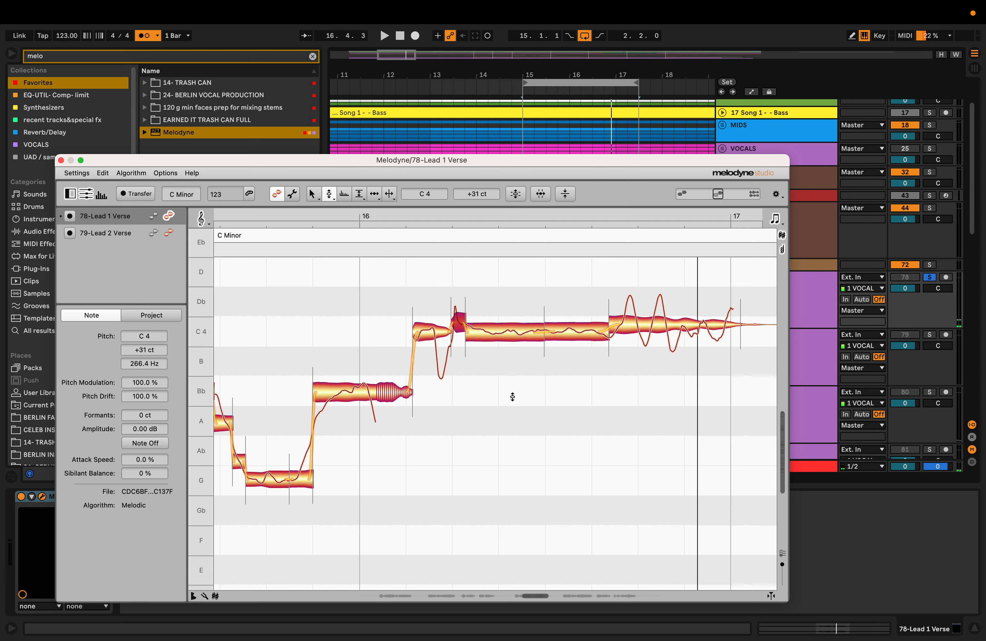
left_click(672, 325)
key("space")
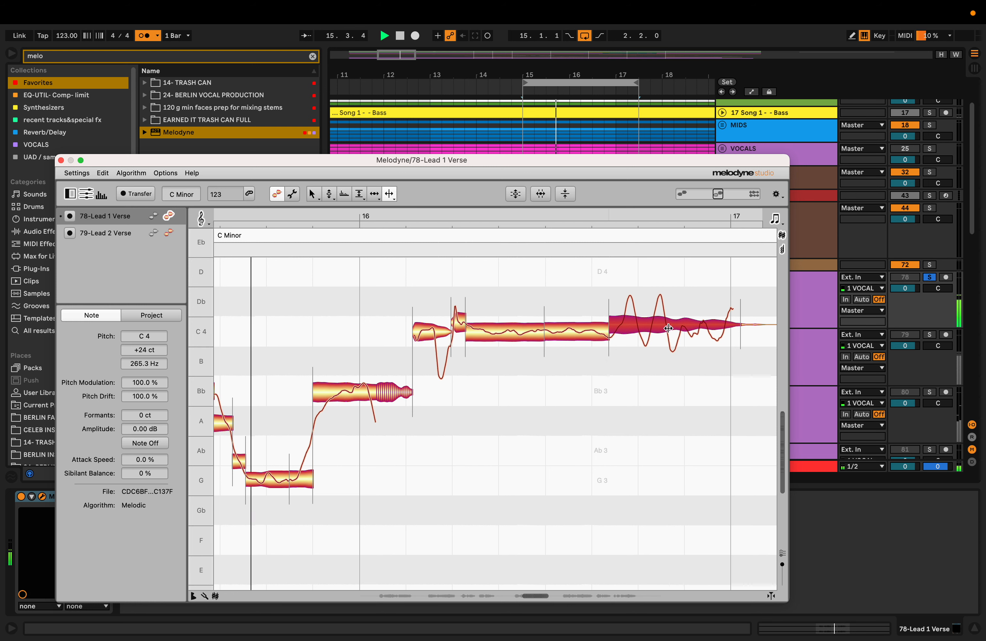
double_click(676, 323)
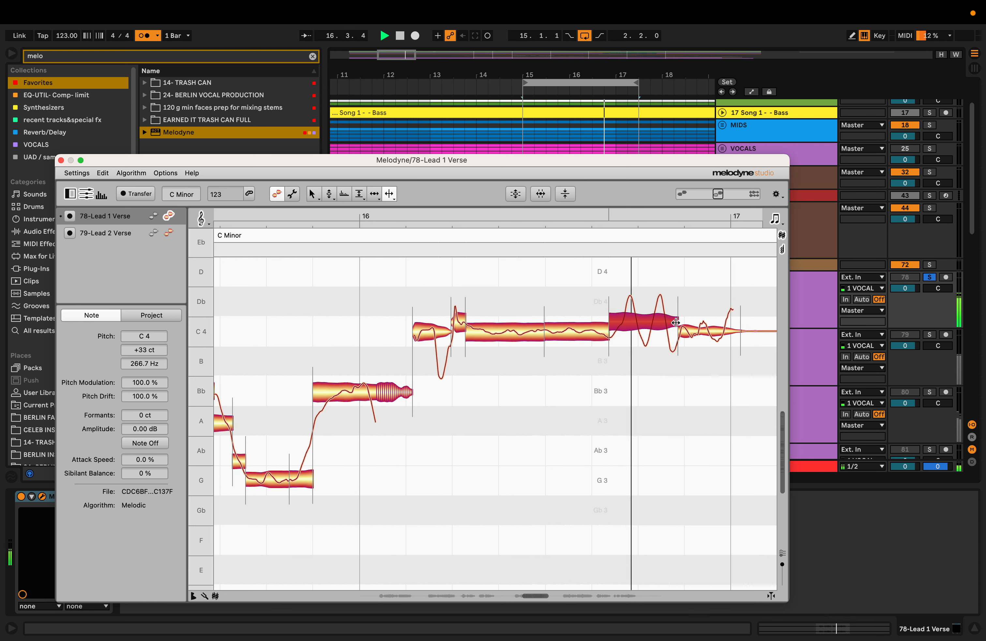
key("space")
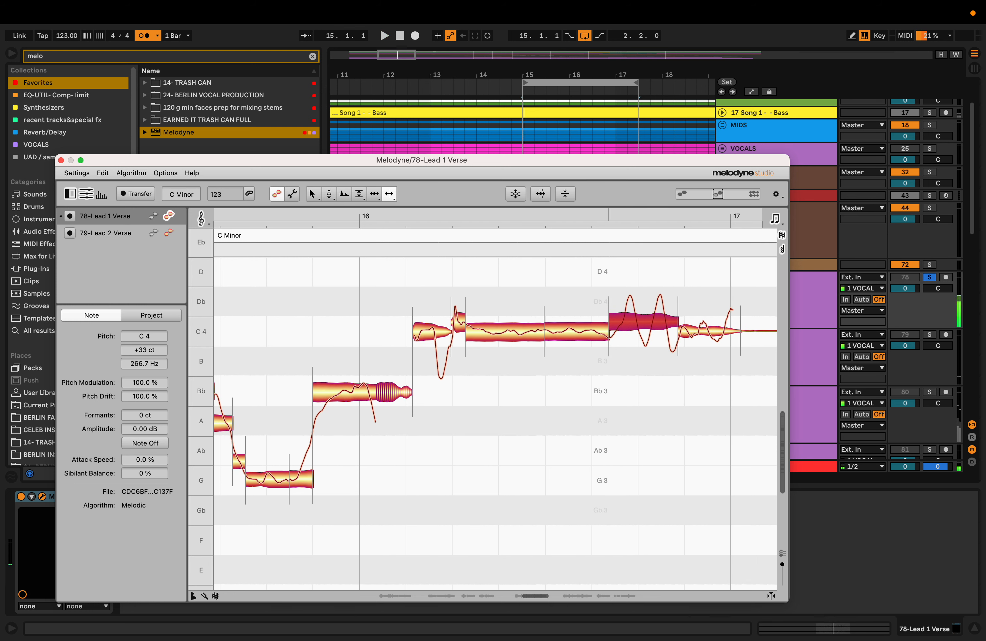
- Reduce the bar 16 vibrato part's pitch modulation to 79%, lower its pitch to C 4 at +29 ct and play back
key("F2")
key("F2")
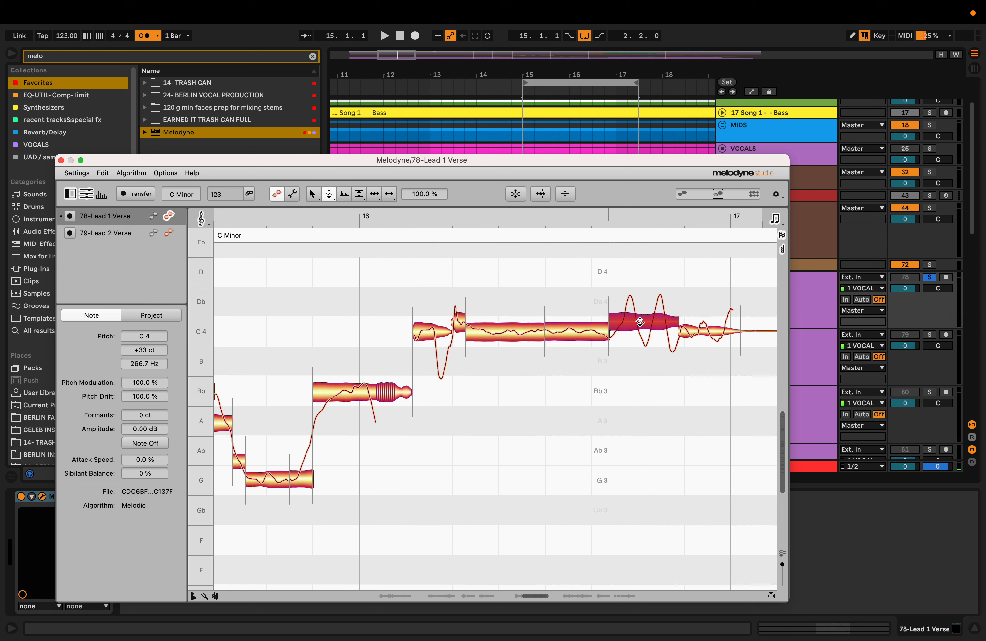
left_click_drag(640, 323, 639, 335)
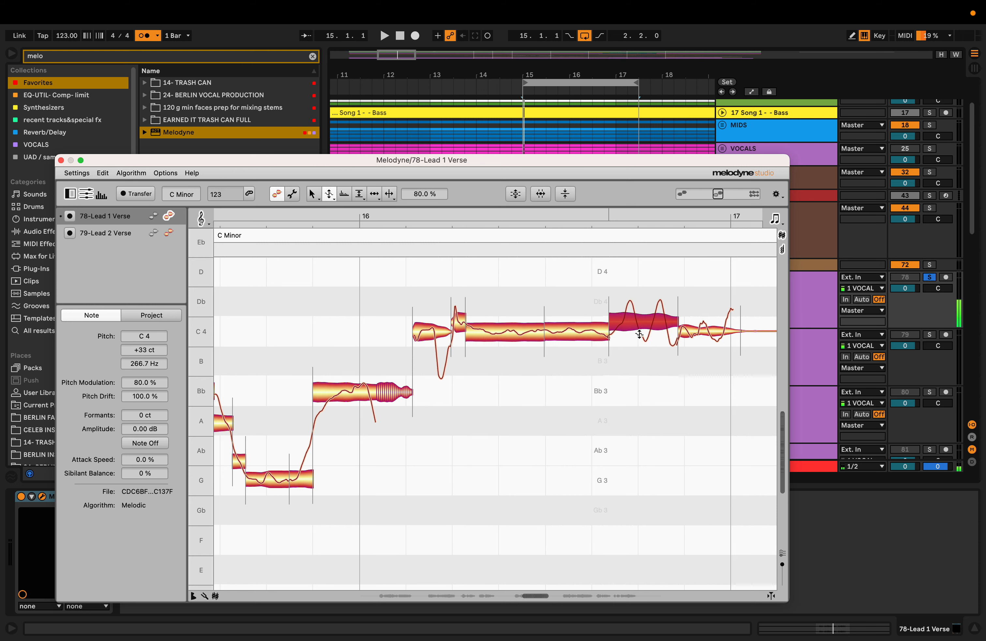
key("F2")
key("F2")
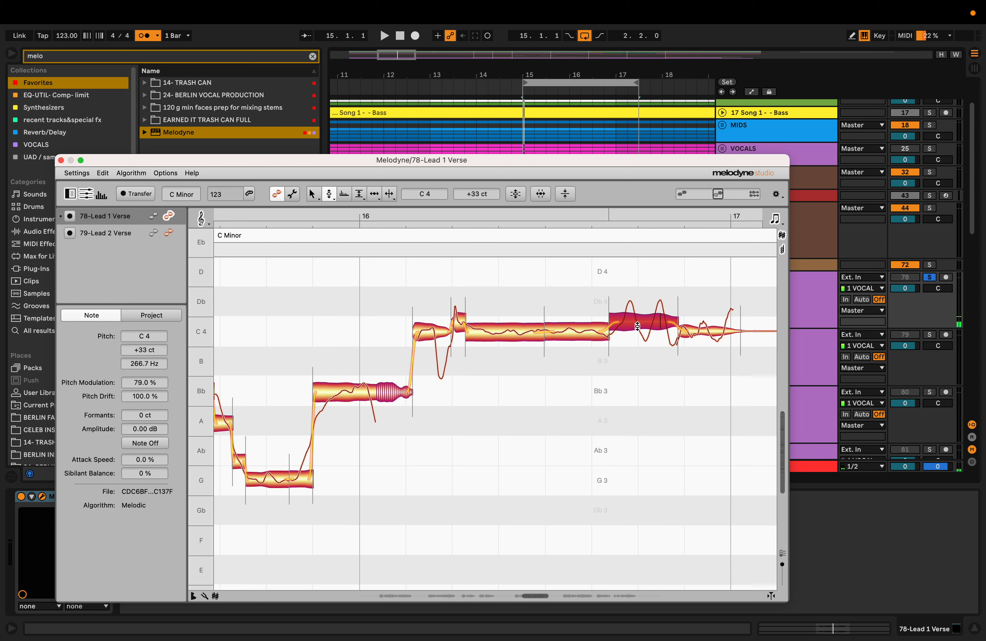
left_click_drag(638, 326, 635, 327)
key("space")
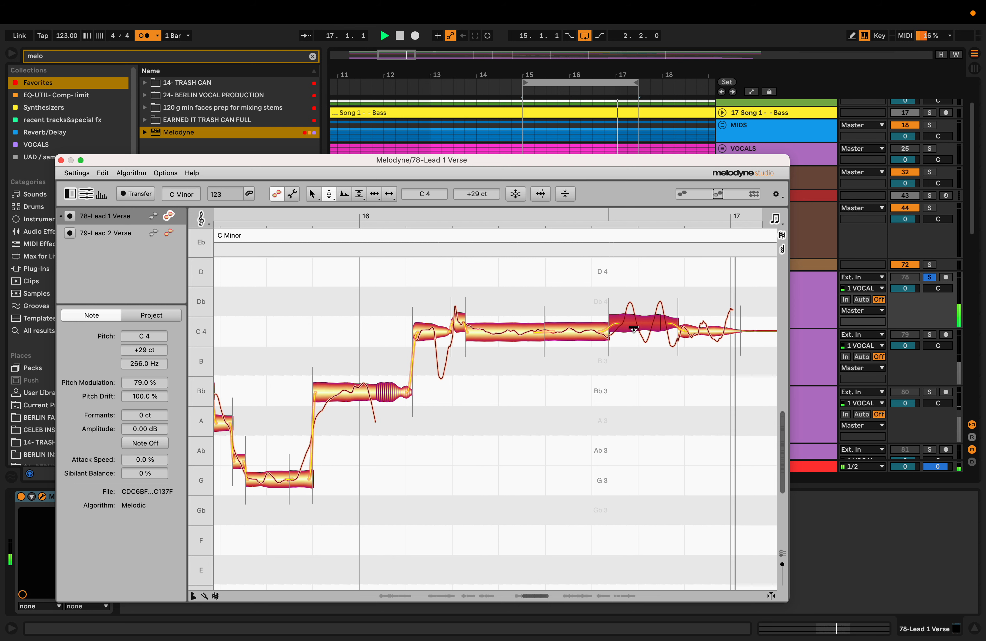
key("space")
- Tune the closing tail at the end of bar 16 to +17 ct and the vibrato part before it to +13 ct, then play back
left_click(642, 332)
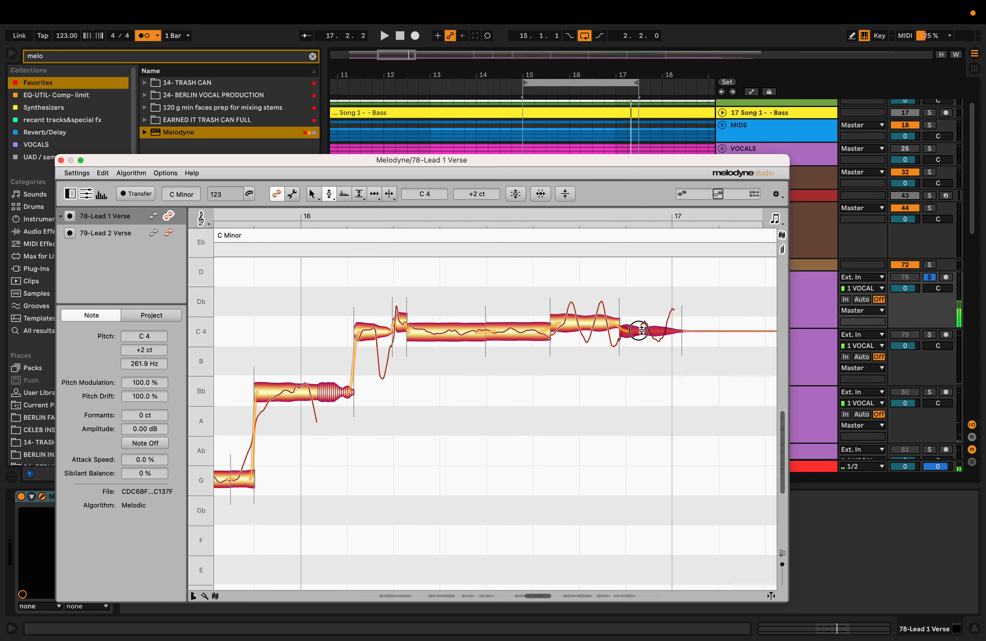
left_click_drag(642, 331, 641, 325)
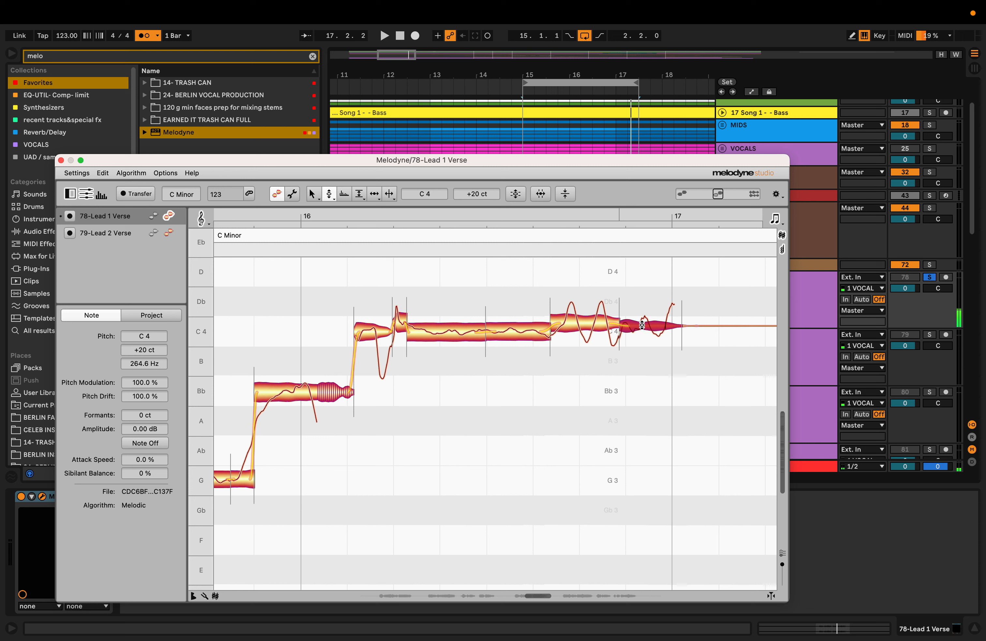
left_click_drag(579, 321, 575, 325)
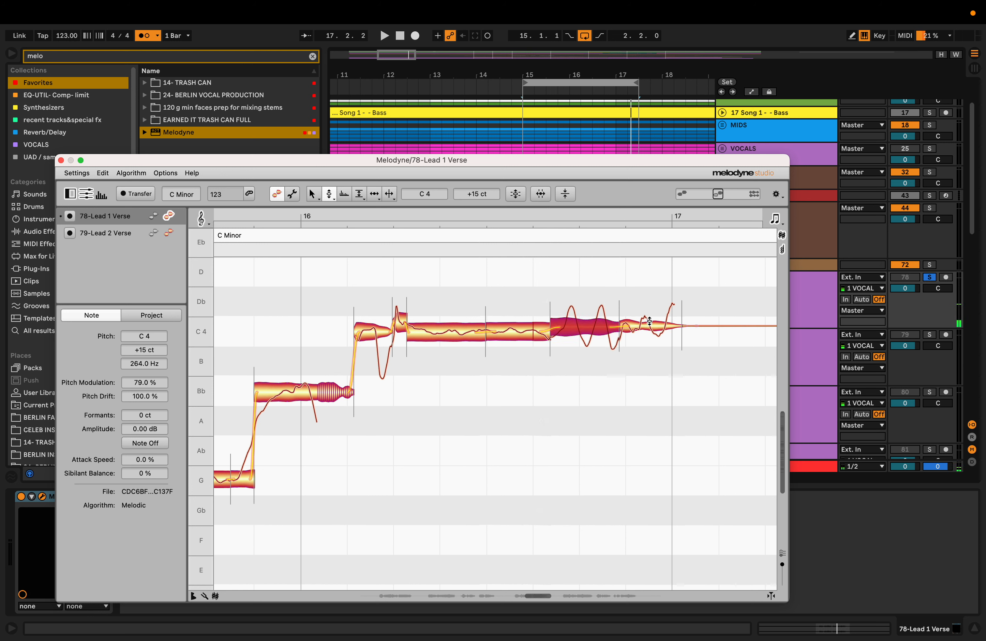
left_click(649, 321)
left_click_drag(566, 324, 571, 325)
key("space")
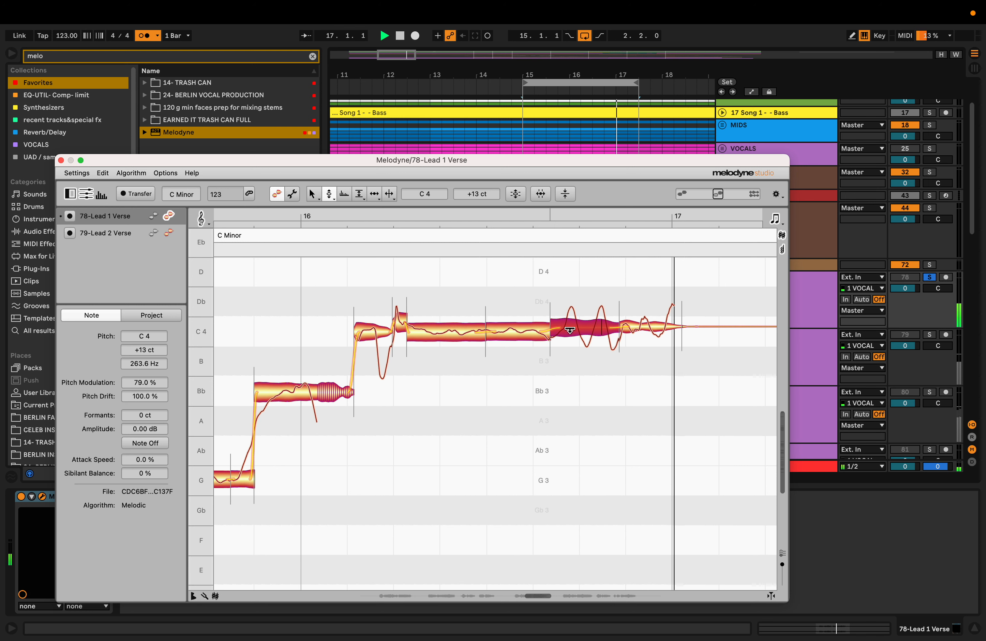
key("space")
- Split the closing C 4 tail in two, reduce the last piece's pitch modulation to 52% and play back
double_click(632, 326)
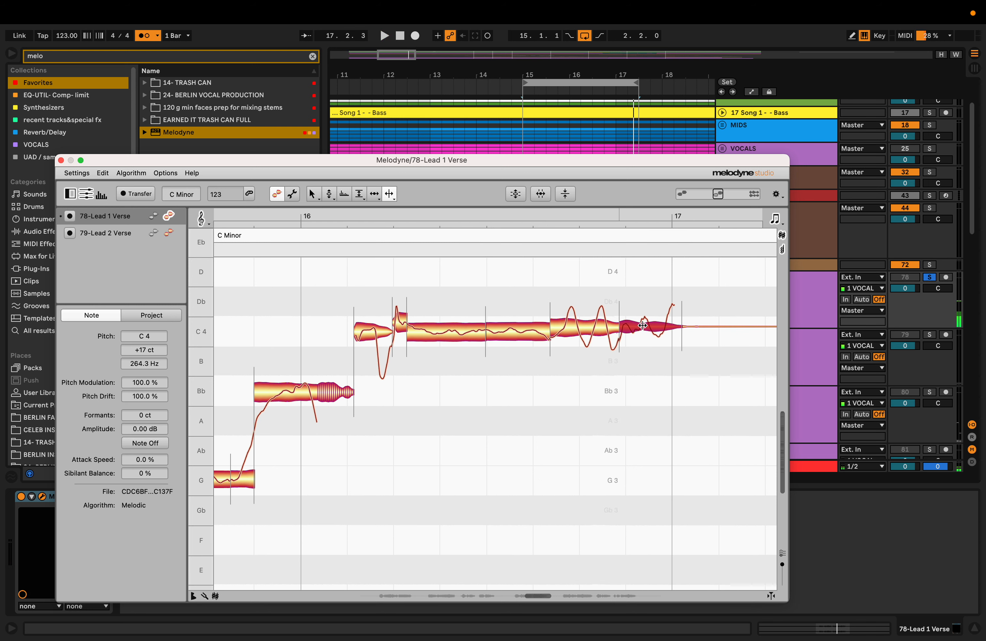
double_click(646, 323)
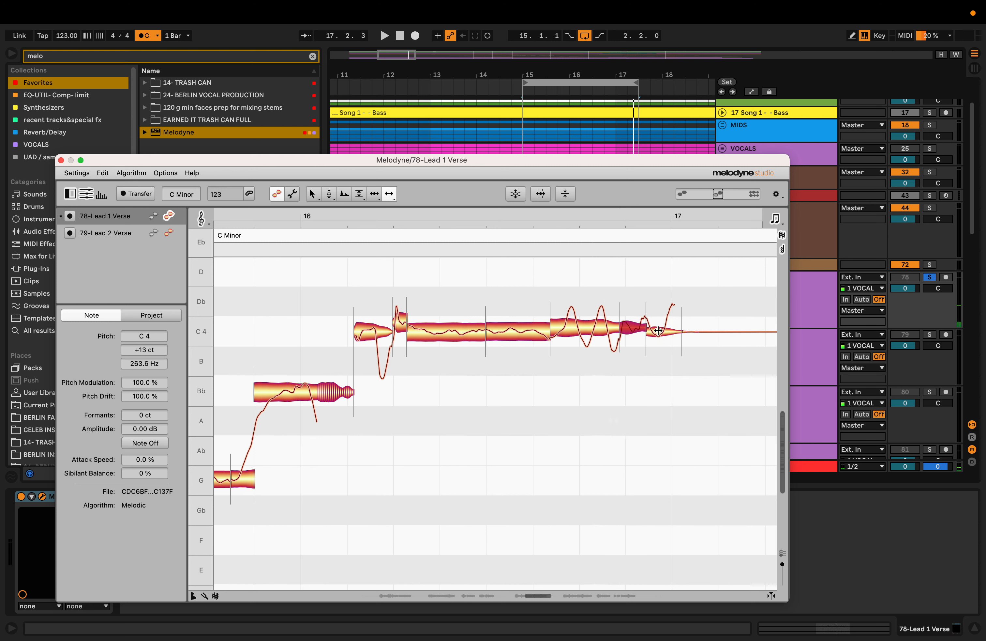
left_click(661, 332)
key("F2")
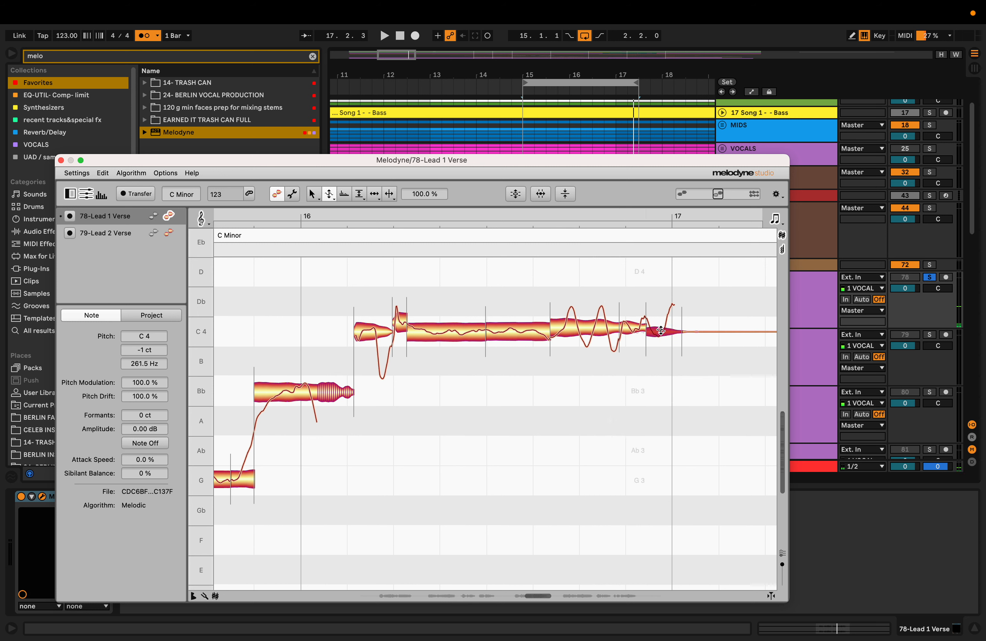
mouse_move(663, 330)
left_mouse_down()
mouse_move(660, 363)
mouse_move(662, 329)
left_mouse_up()
key("space")
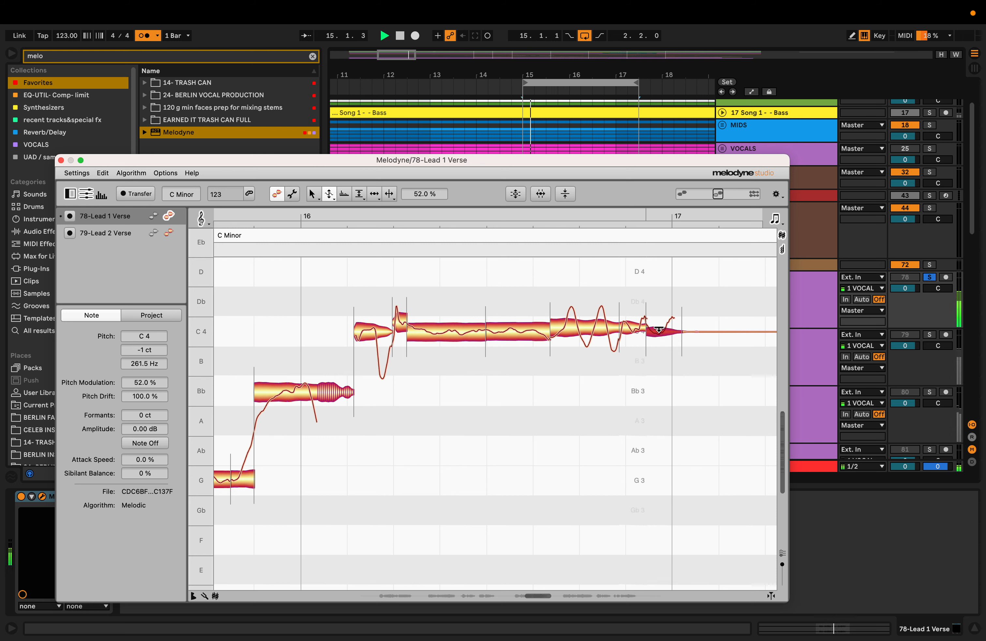
- Listen to the bar 16 ending and separate its vibrato part into five pieces at the individual peaks and dips
key("F2")
left_click(595, 325)
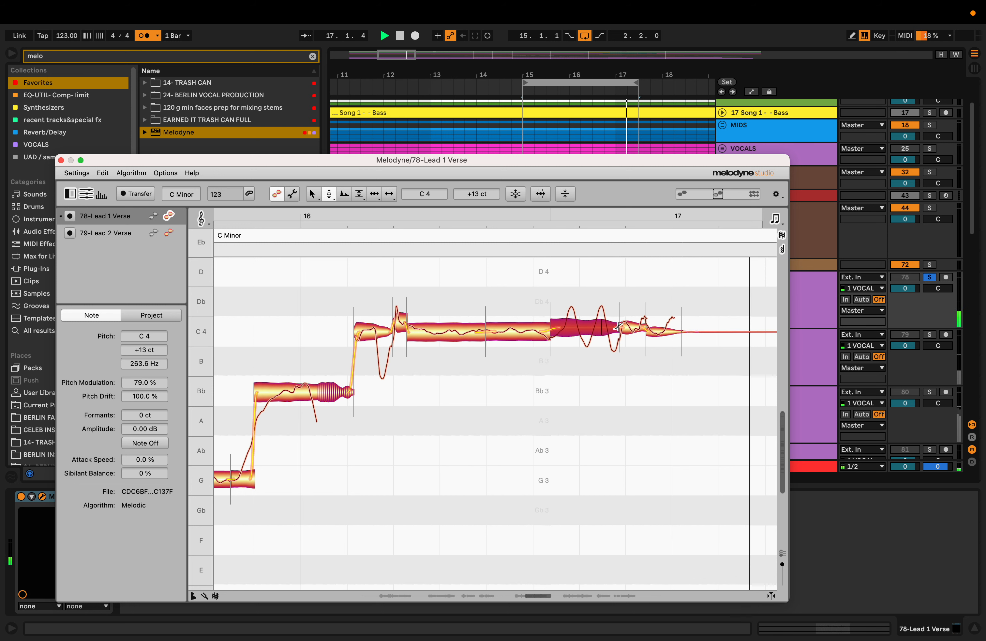
key("space")
left_click(628, 327)
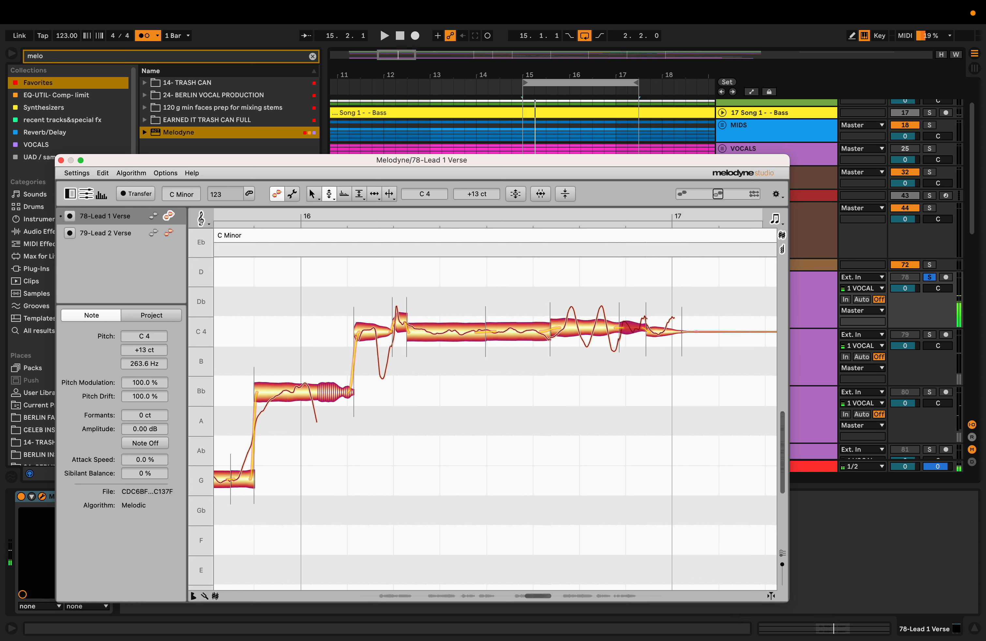
left_click(604, 326)
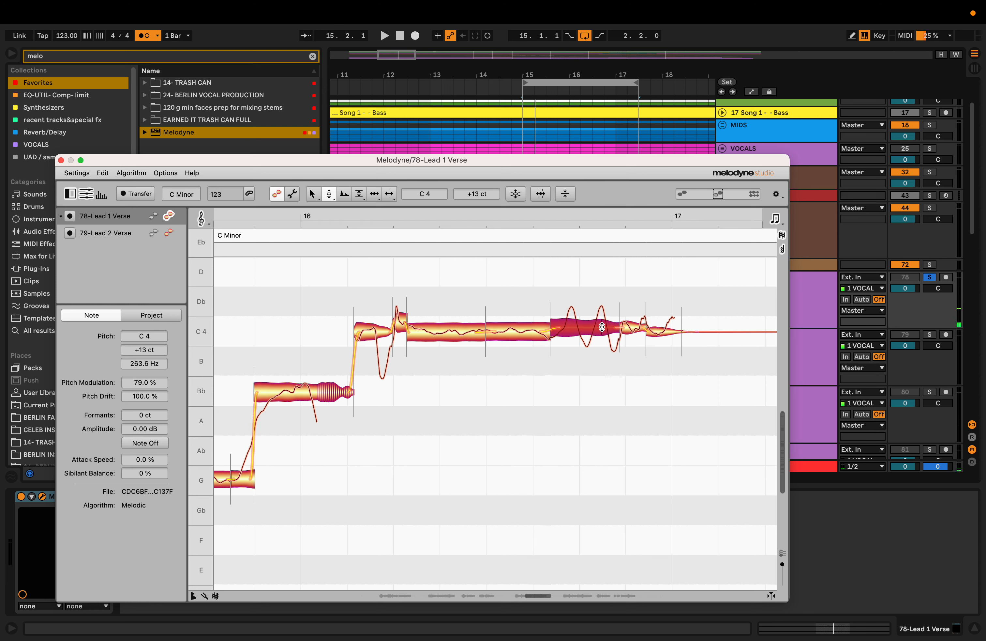
key("super+z")
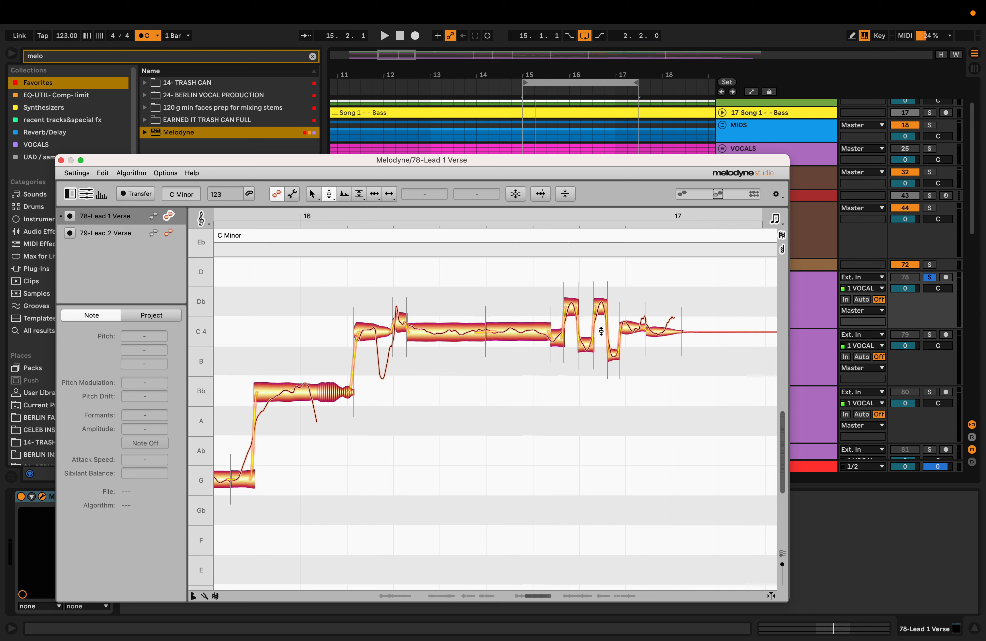
- Raise the last vibrato dip in bar 16 to B 3 at +47 ct and snap the first vibrato piece to C 4 at 0 ct during playback
left_click(613, 356)
left_click_drag(612, 357, 614, 351)
key("space")
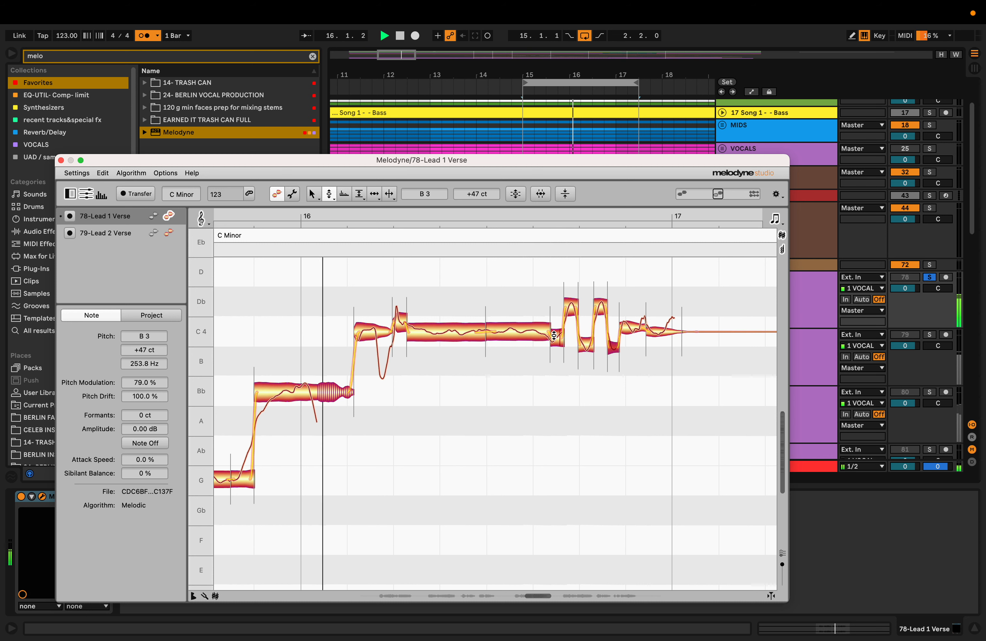
double_click(554, 335)
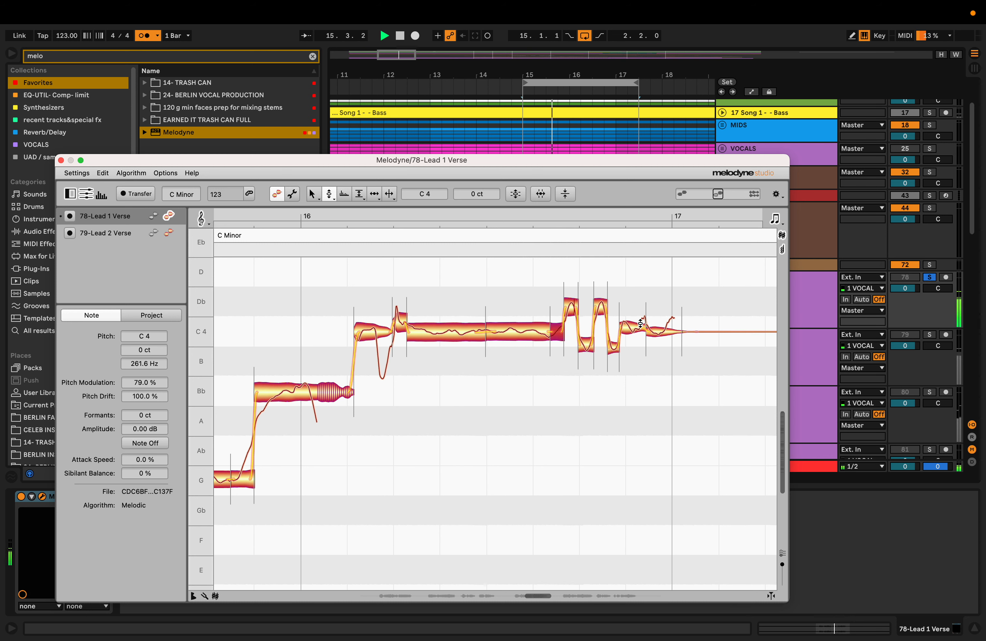
- Set the pitch modulation of the C 4 note right after the last vibrato dip in bar 16 to 84%
key("F2")
left_click_drag(640, 329, 639, 341)
key("F2")
key("F2")
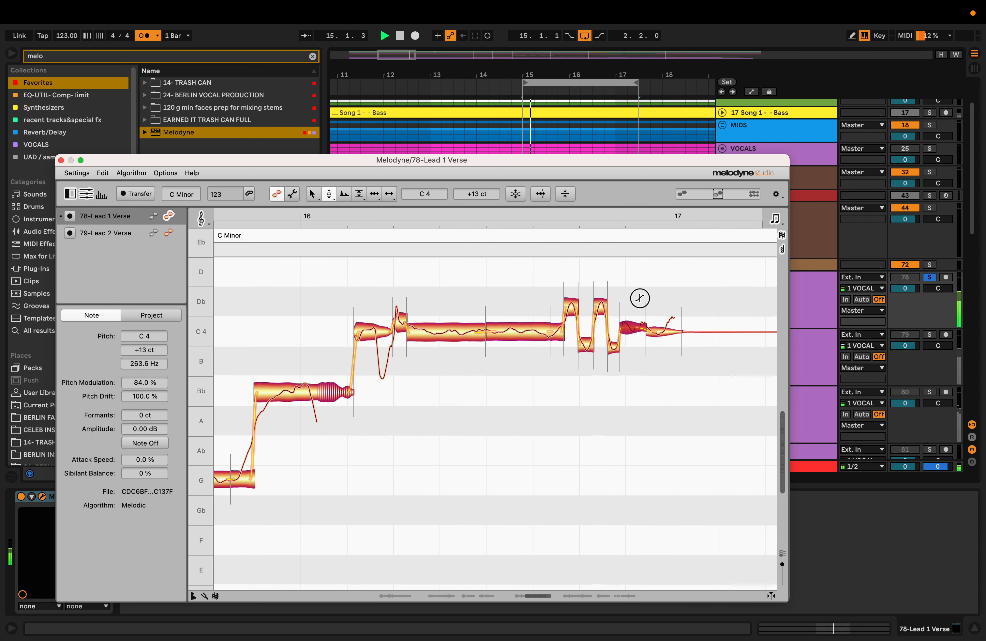
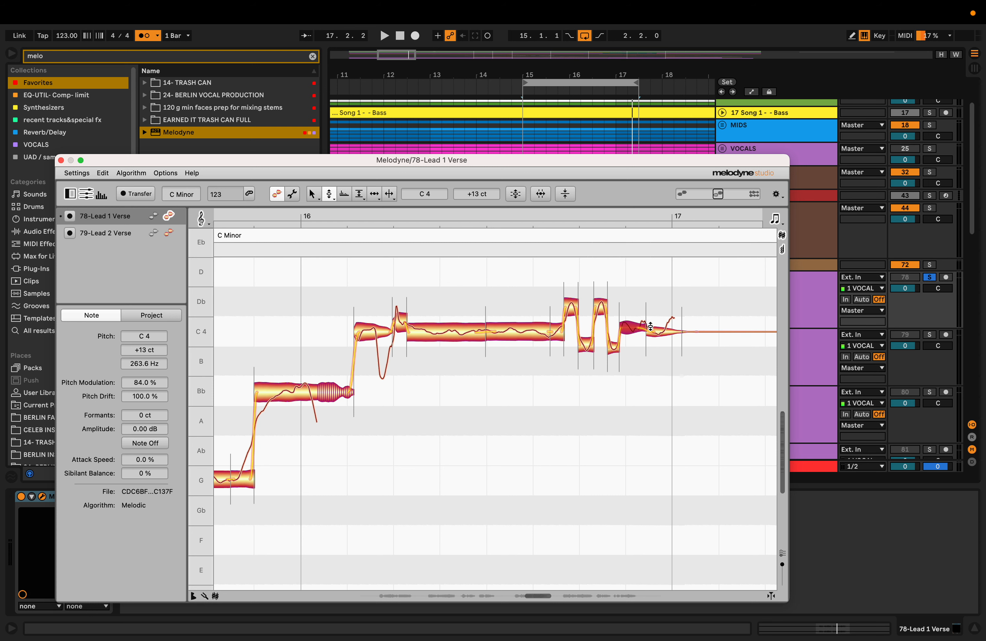
- During playback, raise the last vibrato dip in bar 16 to C 4 at -42 ct and lower the first vibrato peak to Db 4 at -25 ct
key("super+alt")
left_click_drag(557, 410, 654, 434)
scroll(655, 416, "right", 5)
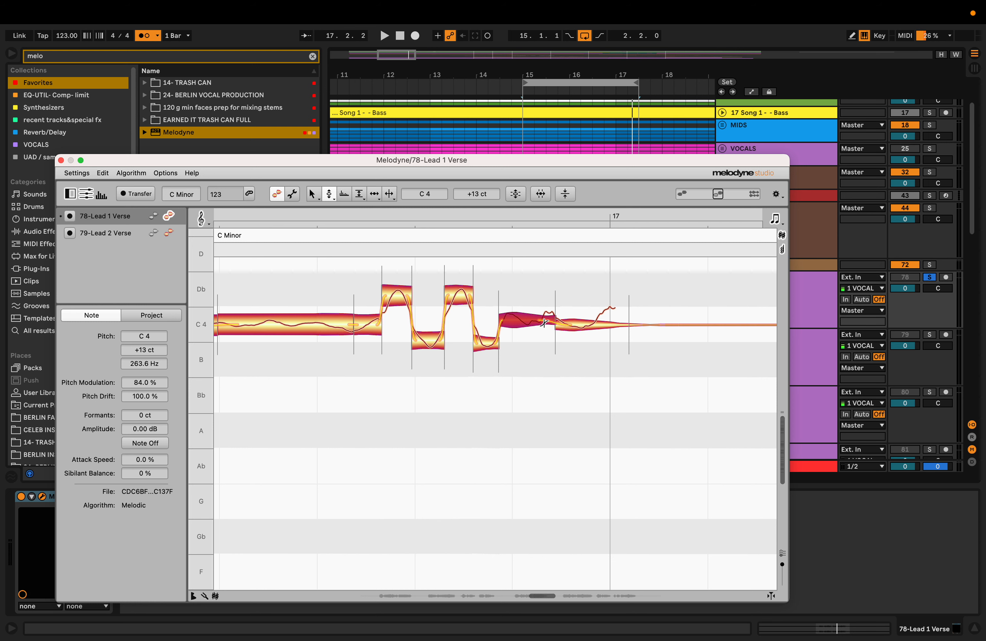
key("space")
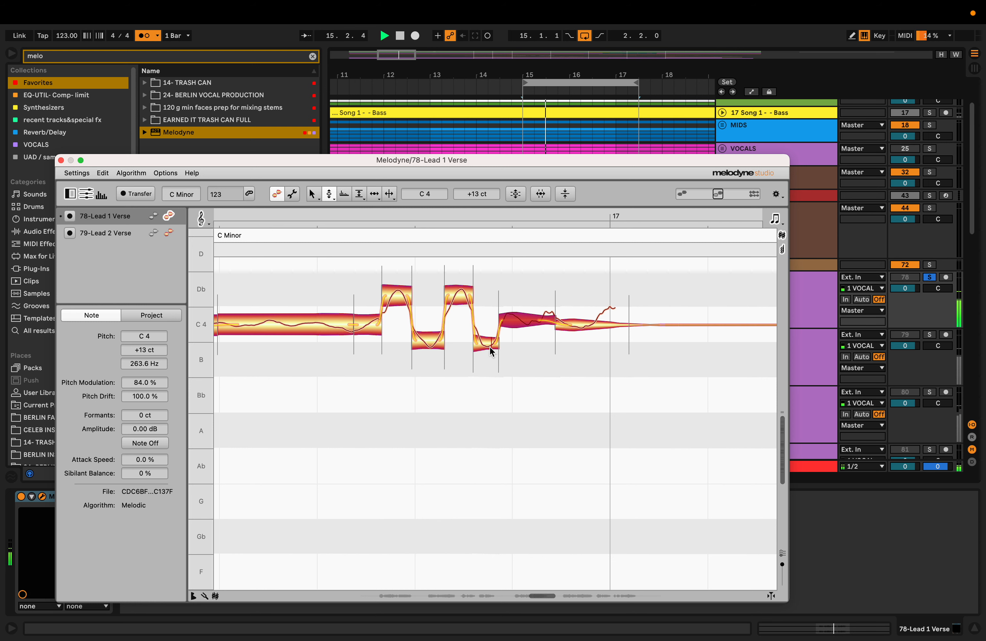
left_click(487, 347)
left_click_drag(487, 346, 489, 342)
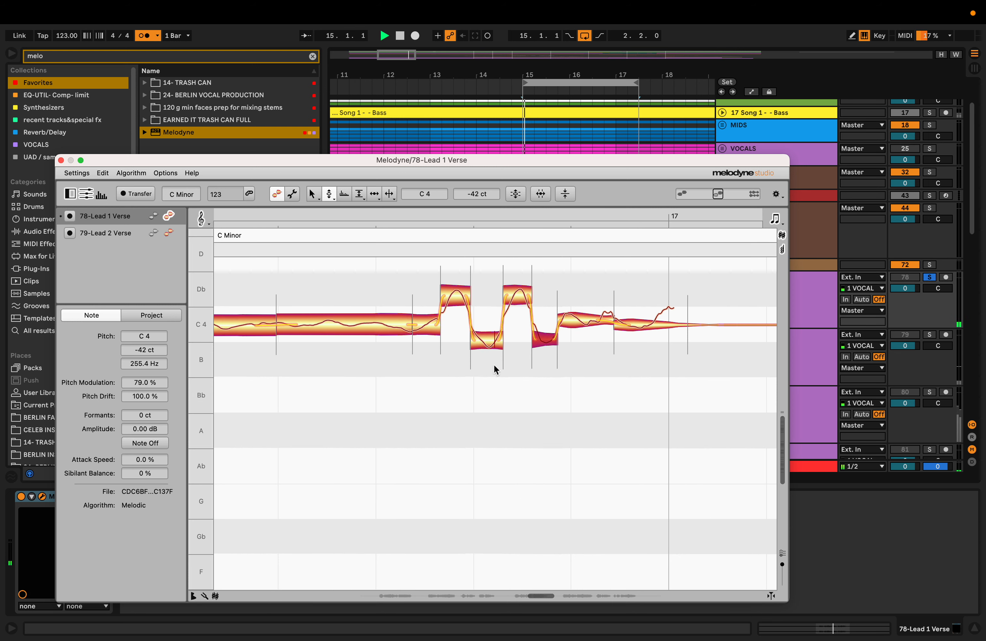
left_click(457, 293)
left_click_drag(457, 293, 457, 296)
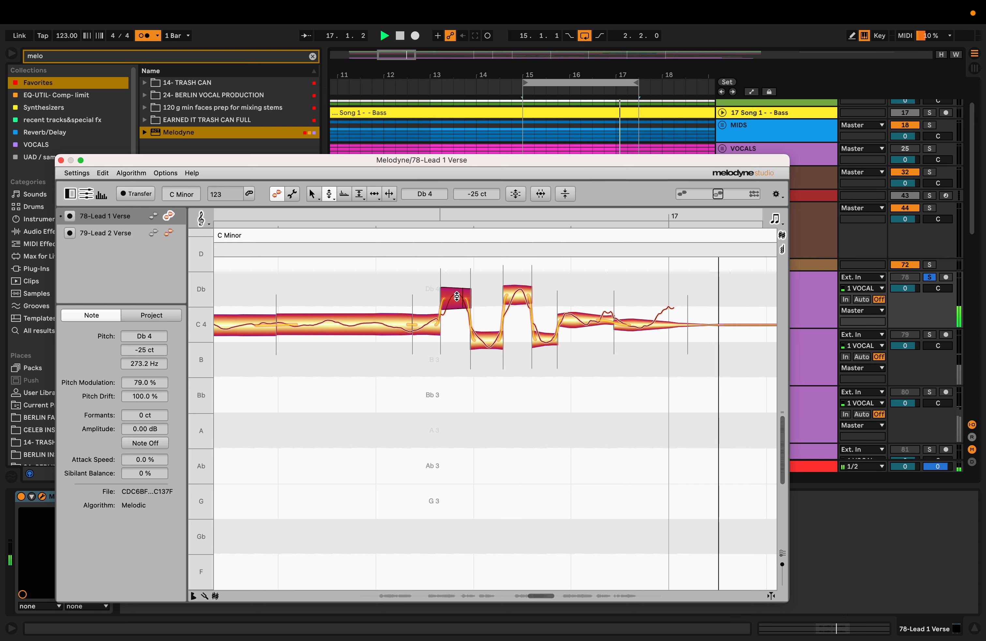
- Tune the closing tail note before bar 17 to C 4 at +1 ct and stop playback
left_click(646, 325)
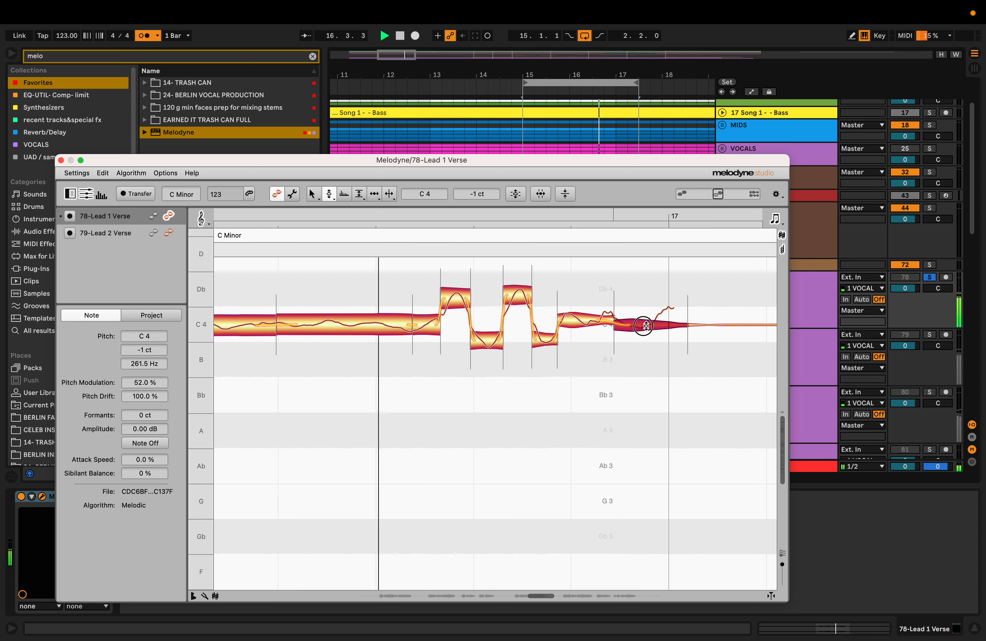
left_click_drag(646, 325, 646, 325)
key("space")
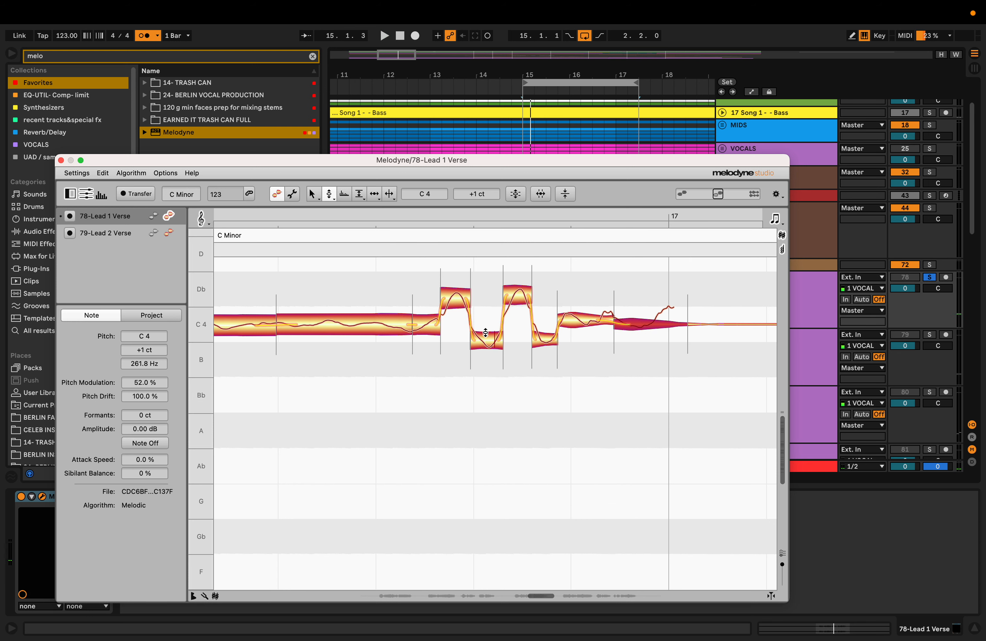
- Uncover the arrangement's vocal tracks, listen to the looped phrase from bar 15 and return to the Melodyne note editor
left_click_drag(522, 160, 522, 416)
key("minus")
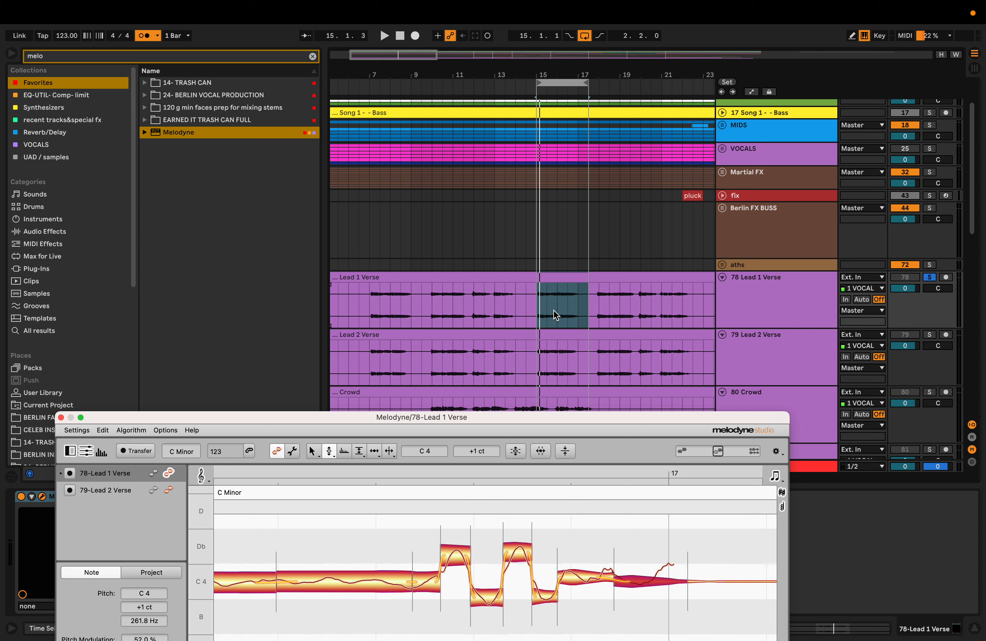
scroll(553, 310, "right", 3)
key("space")
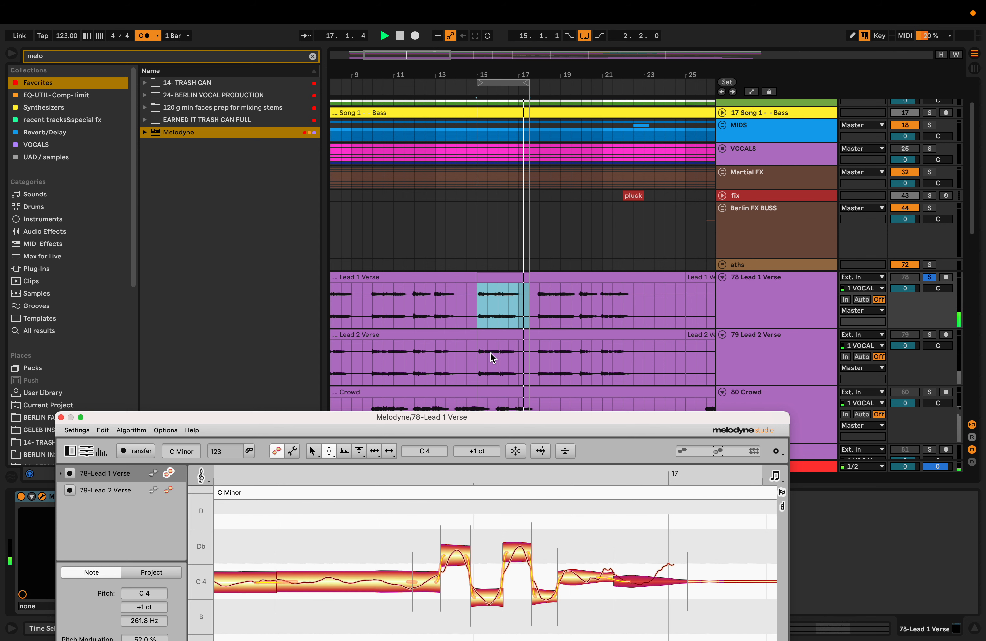
key("space")
left_click_drag(508, 418, 535, 286)
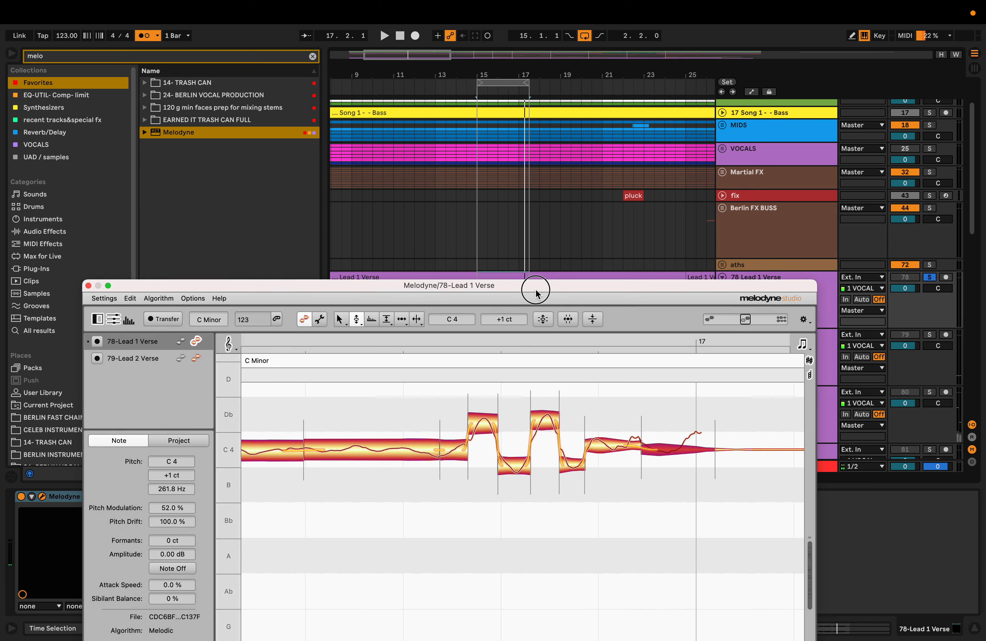
- Lower the first vibrato peak slightly and tune the second peak to Db 4 at -30 ct
left_click(550, 426)
left_click_drag(485, 424, 486, 427)
left_click_drag(547, 427, 546, 430)
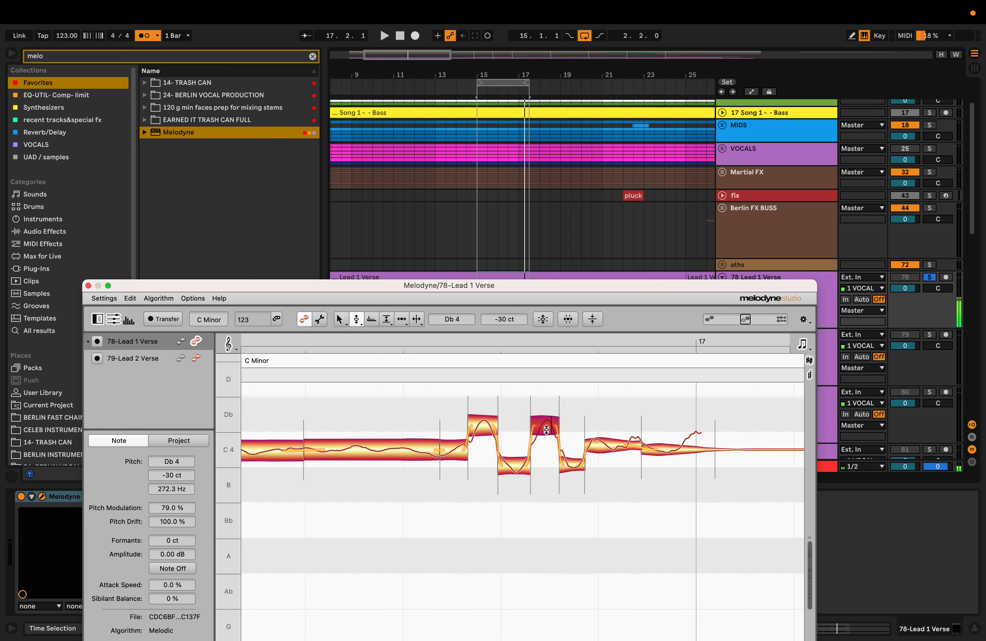
- Select all the vibrato pieces through the closing tail, smooth the pitch transitions between them together and play the phrase back
left_click(461, 451)
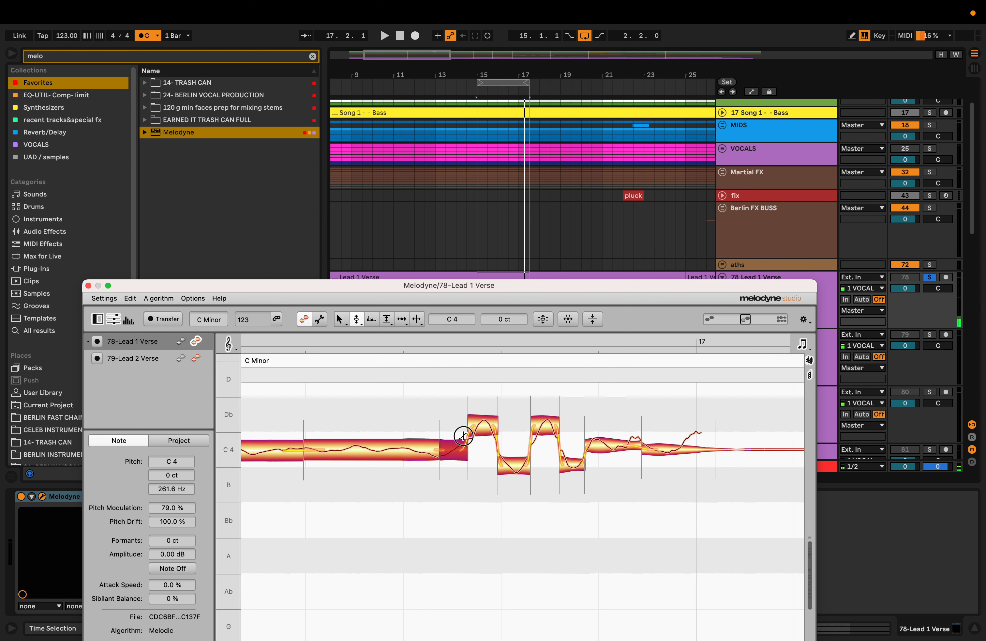
left_click(523, 457)
left_click(554, 421)
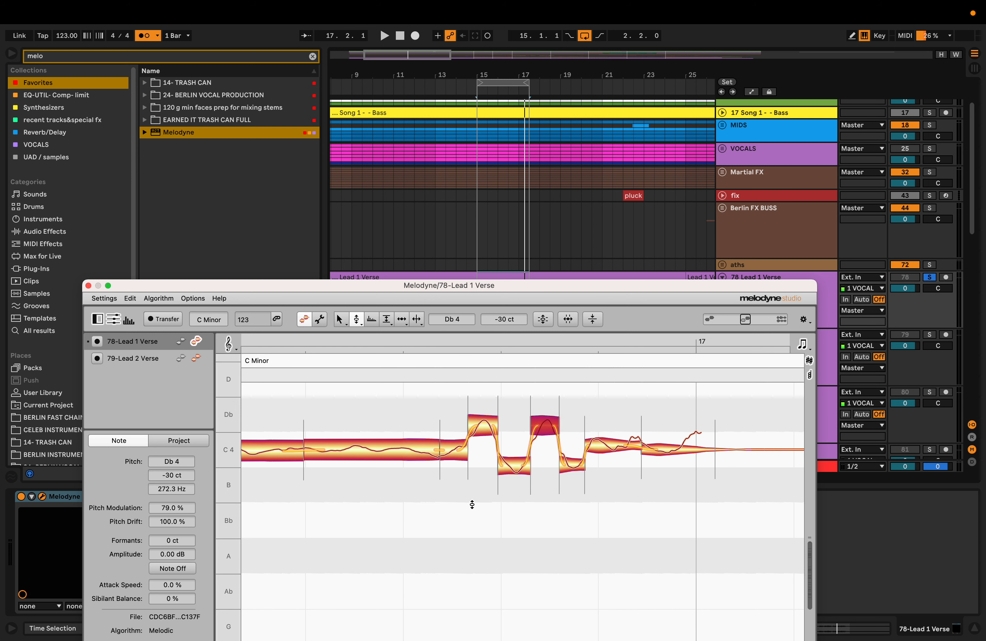
left_click_drag(472, 504, 634, 402)
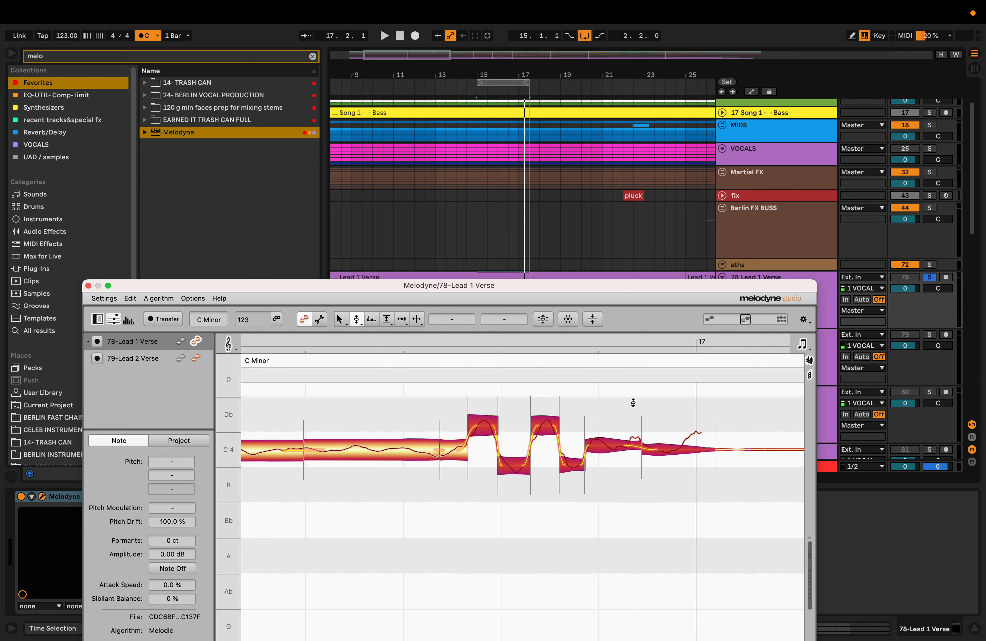
left_click(465, 445)
left_click_drag(464, 444, 466, 434)
left_click_drag(454, 498, 591, 422)
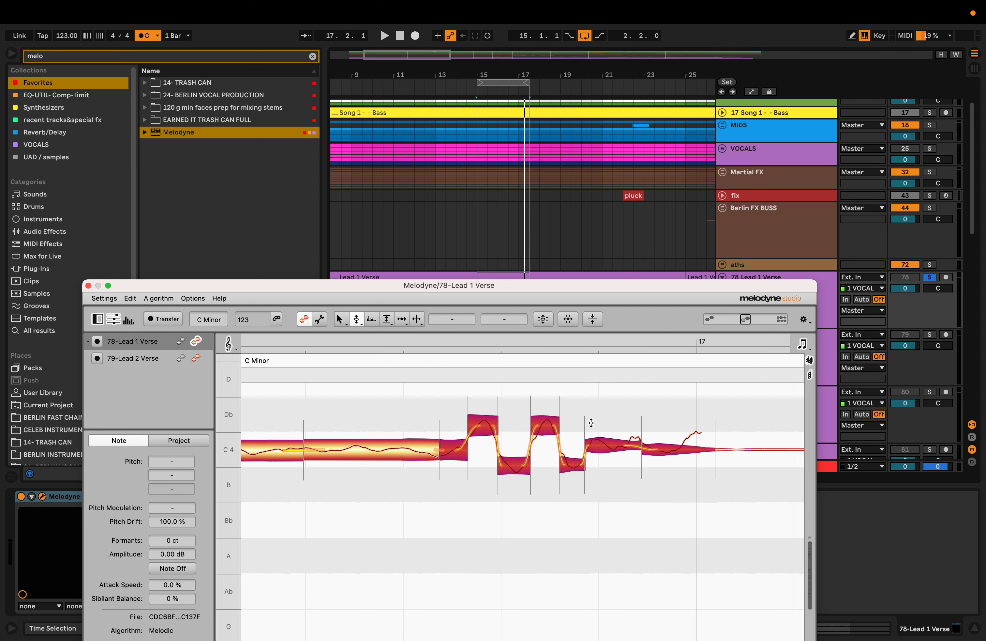
left_click_drag(464, 448, 463, 432)
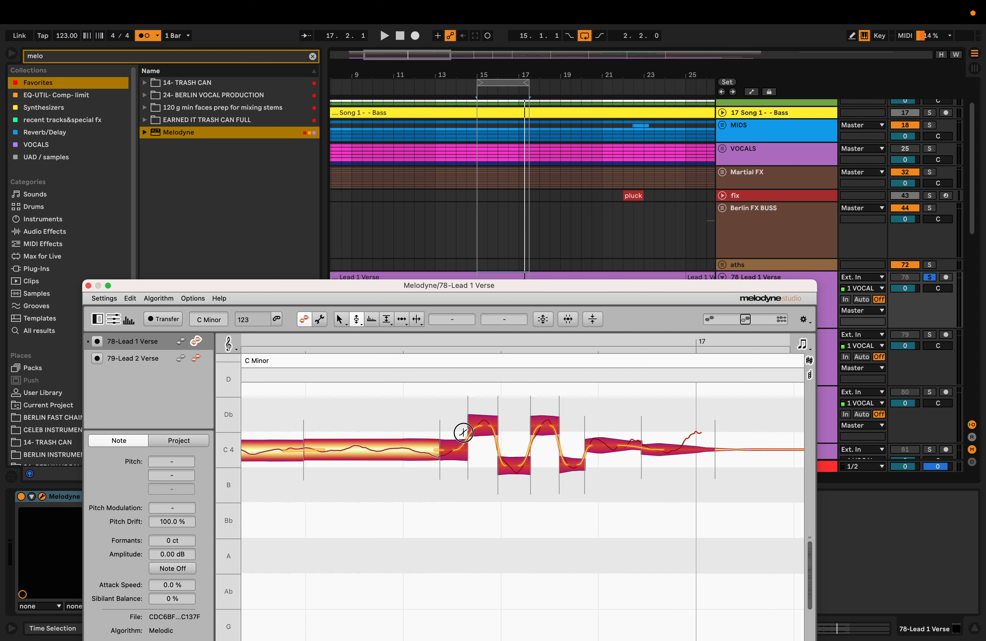
key("space")
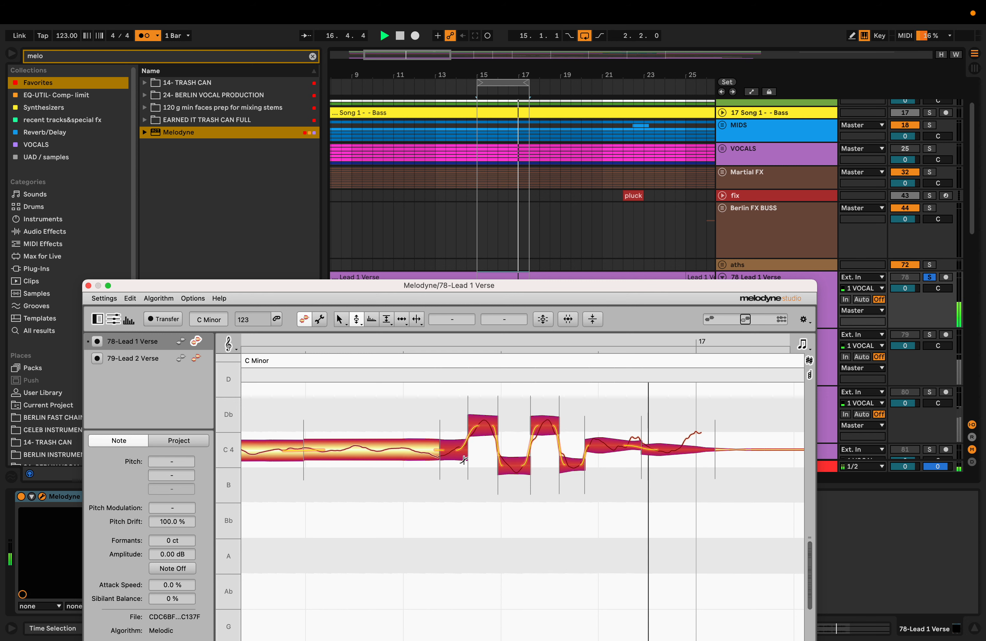
left_click(466, 507)
key("space")
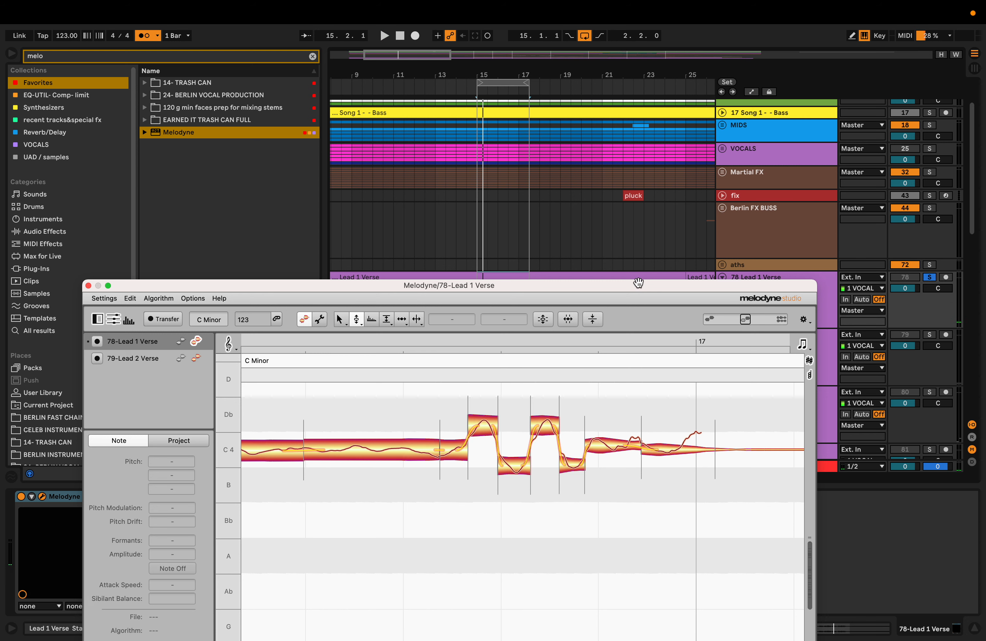
- Loop the next vocal phrase from 17.3.1 to 22.3.1, play it and show its notes around bars 18 to 20 in Melodyne
left_click_drag(639, 282, 578, 409)
scroll(447, 79, "right", 3)
left_click_drag(447, 79, 580, 79)
key("space")
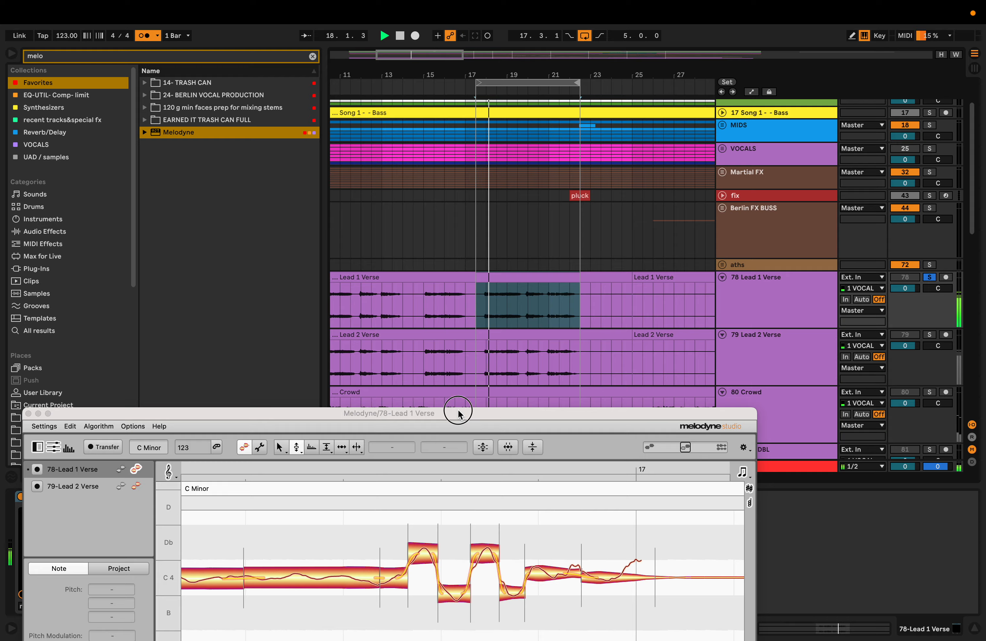
left_click_drag(456, 412, 517, 136)
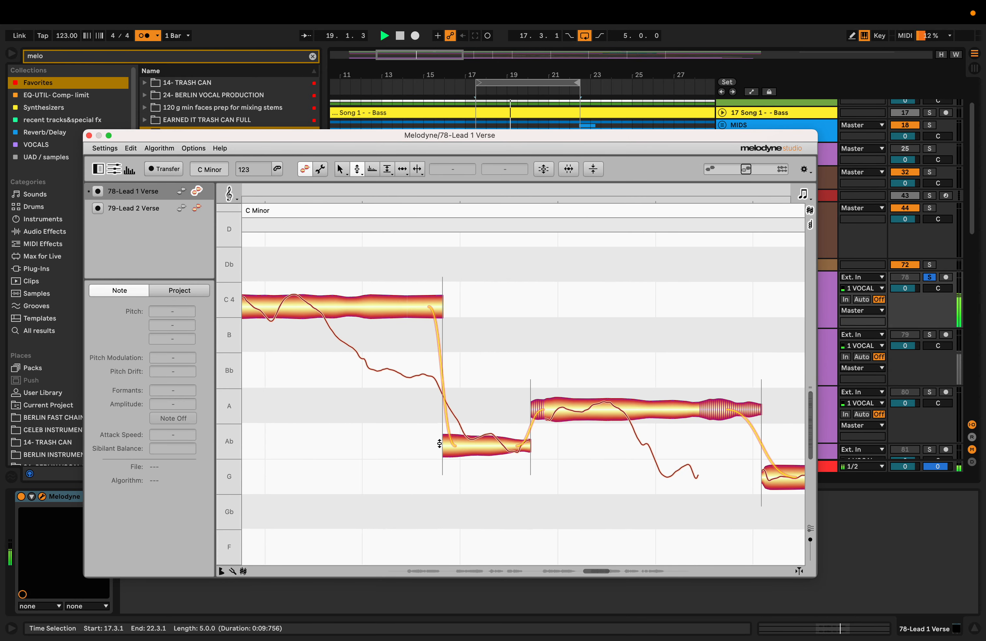
key("alt+super")
left_click_drag(433, 436, 300, 400)
scroll(304, 401, "right", 4)
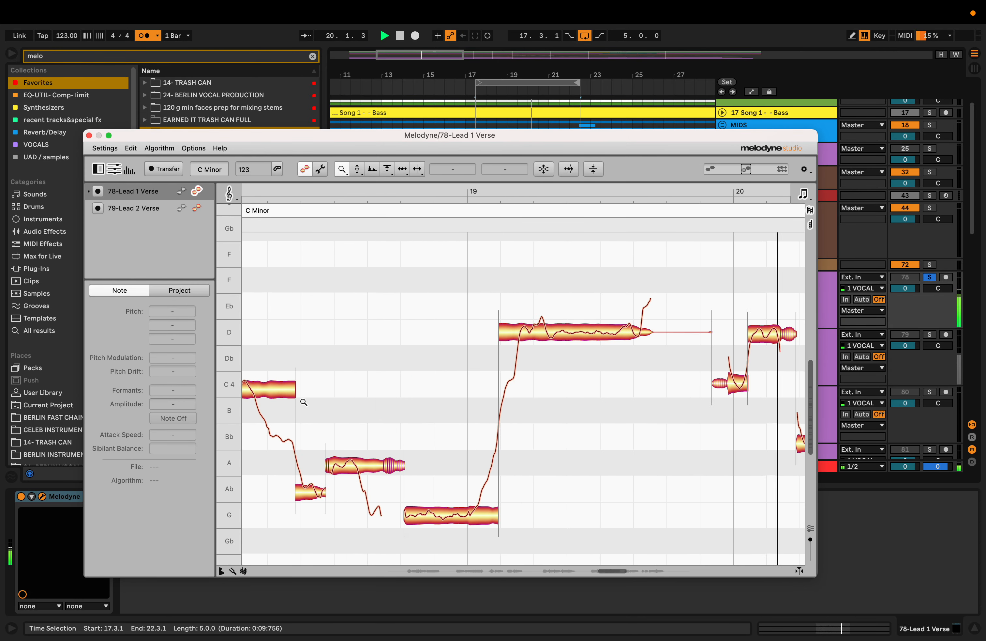
scroll(304, 402, "right", 5)
scroll(304, 403, "left", 6)
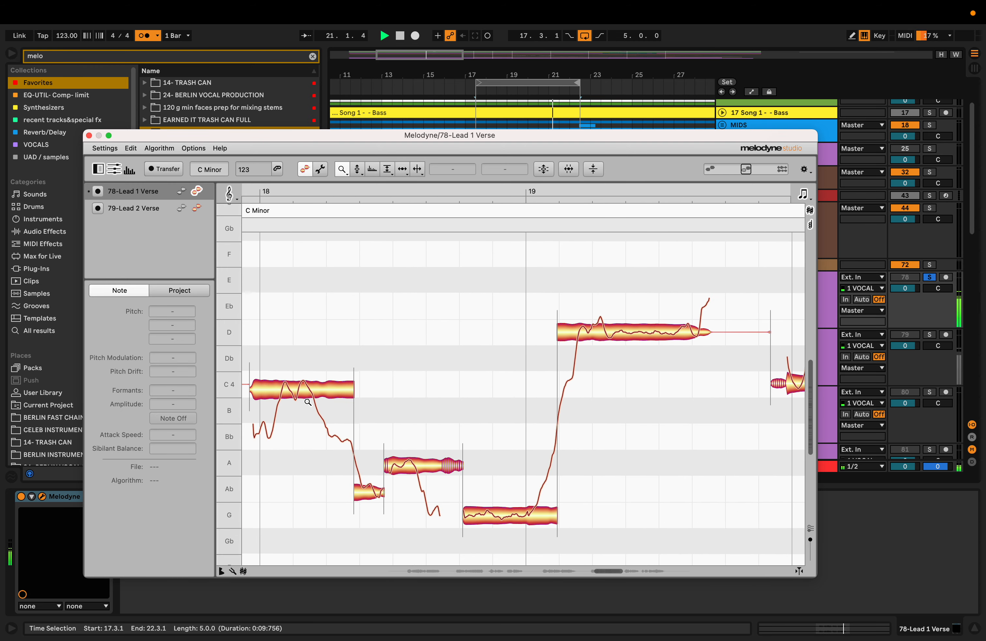
scroll(308, 402, "left", 2)
- Shorten the loop to 2.2.0 starting at 17.3.1 on Lead 1 Verse and listen to it over the Melodyne notes
left_click_drag(400, 145, 406, 407)
key("space")
left_click_drag(524, 308, 616, 310)
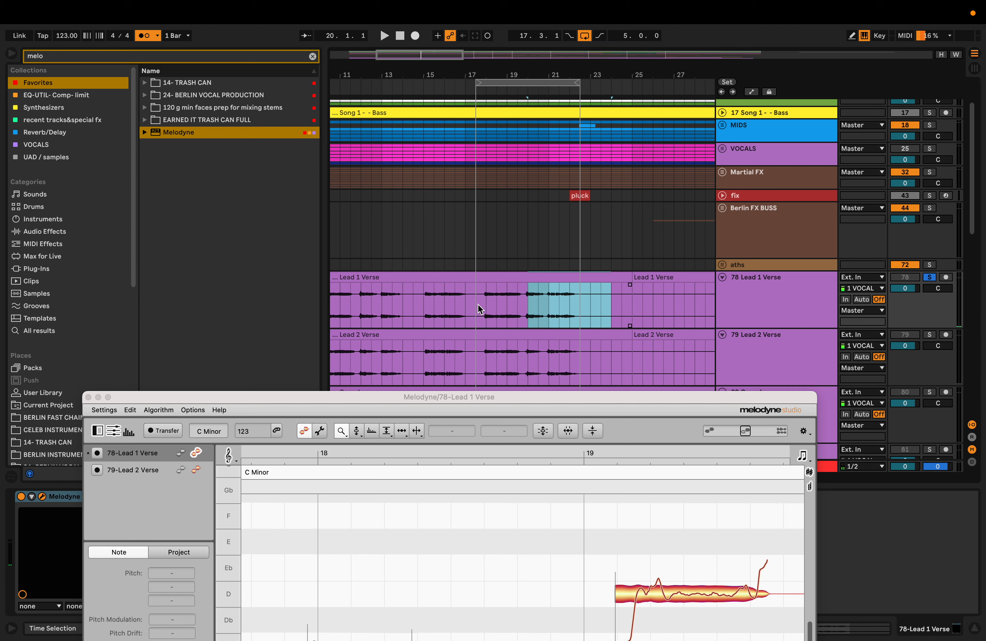
left_click_drag(478, 306, 533, 307)
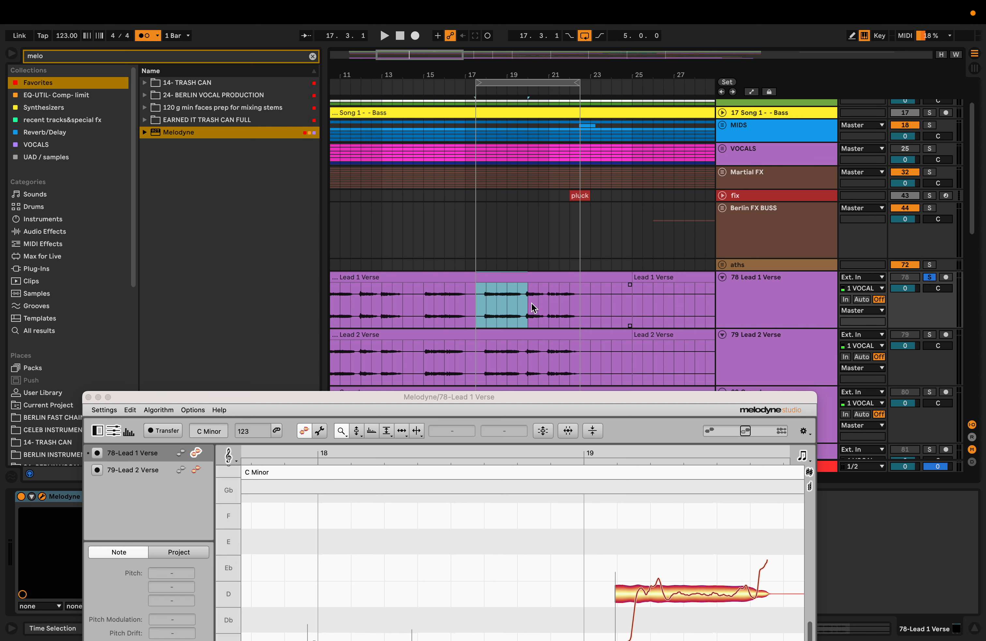
key("super+l")
key("space")
left_click_drag(483, 399, 515, 195)
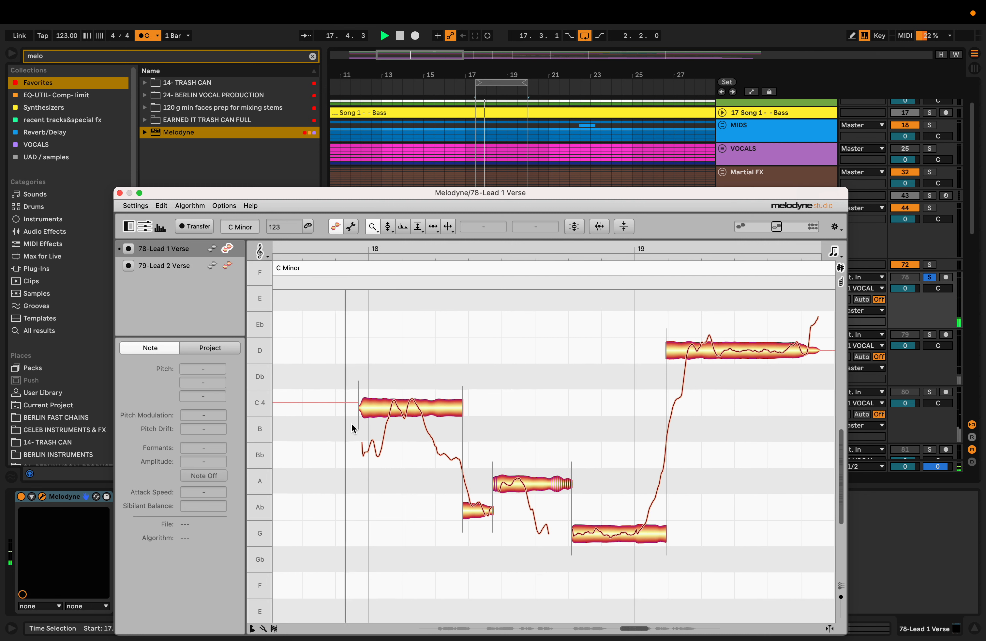
key("space")
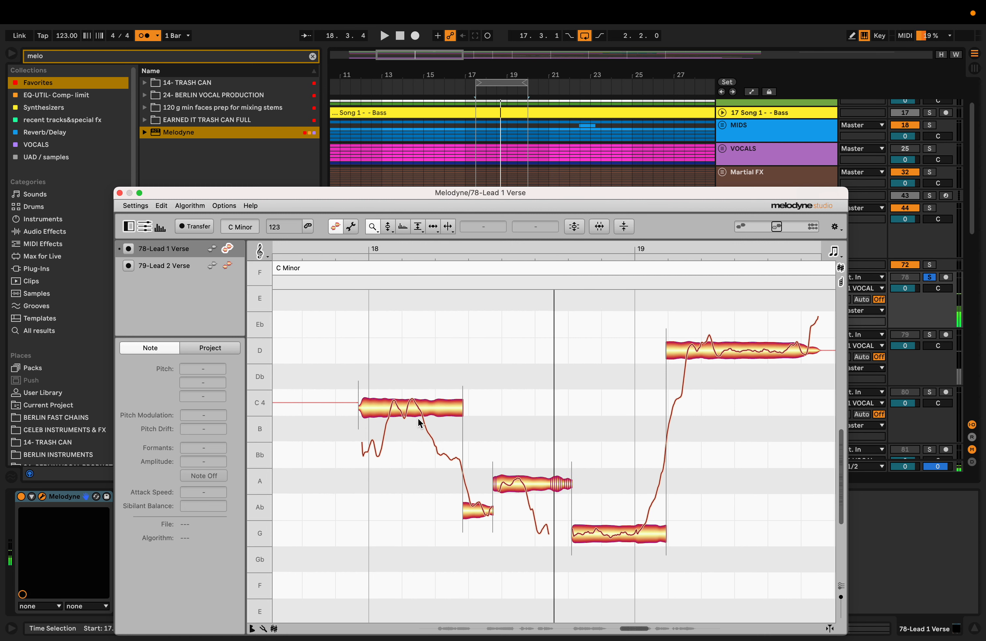
- Separate the first C 4 note at bar 18 into three notes, Bb 3, C 4 and Bb 3, and play back
left_click(423, 412)
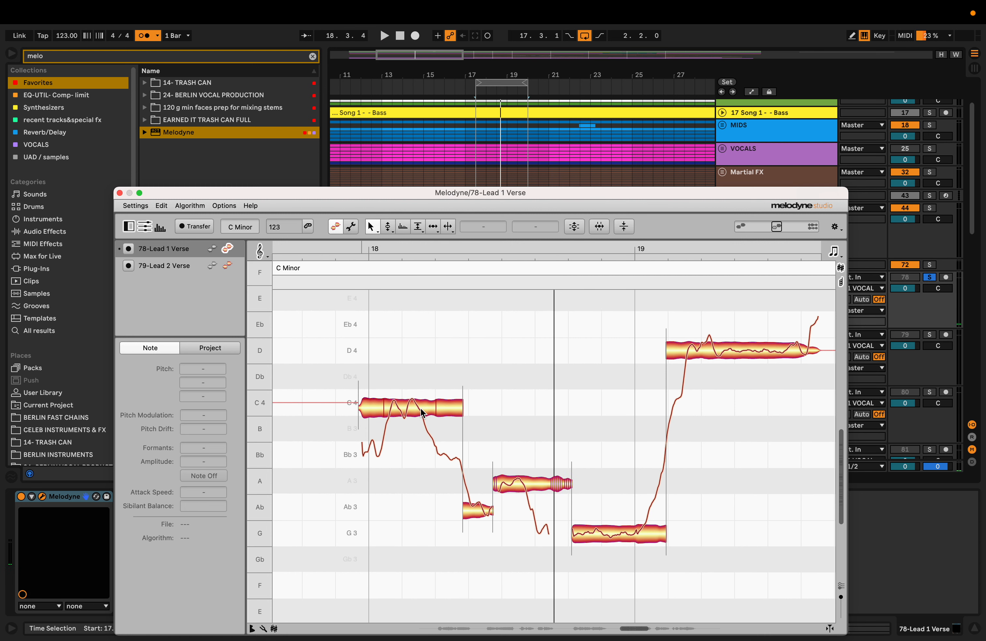
left_click(423, 412)
key("super+z")
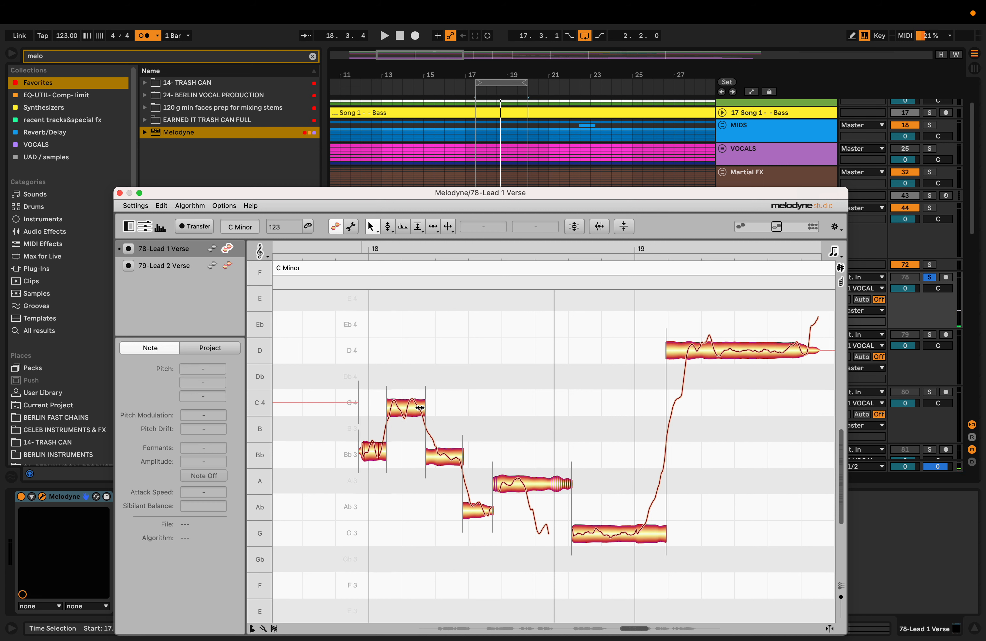
key("space")
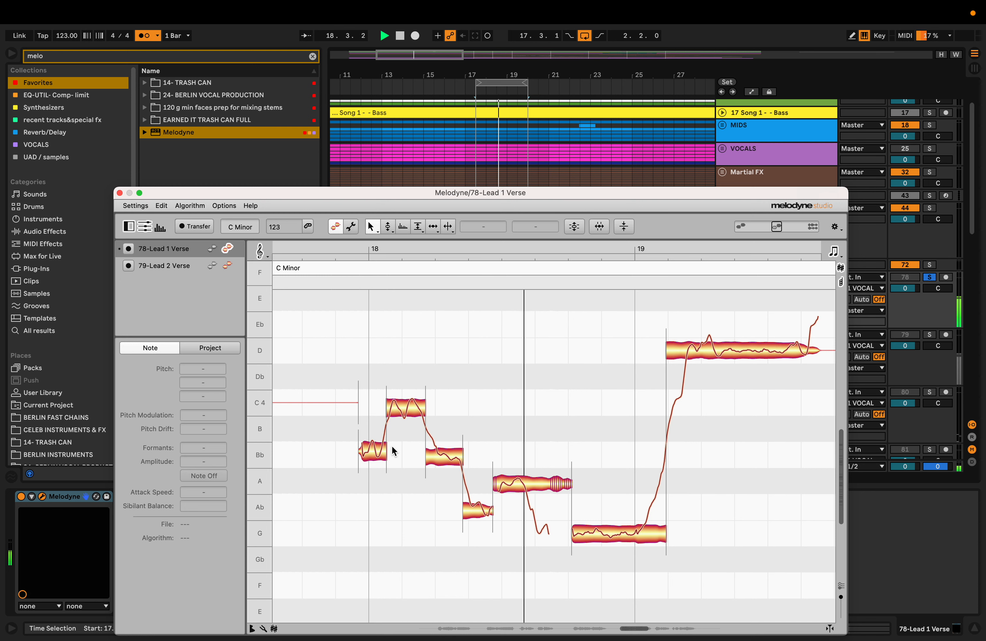
key("space")
- Tune the opening Bb 3 piece at bar 18 to +7 ct and the following C 4 piece to -9 ct with 110% pitch modulation
left_click(376, 454)
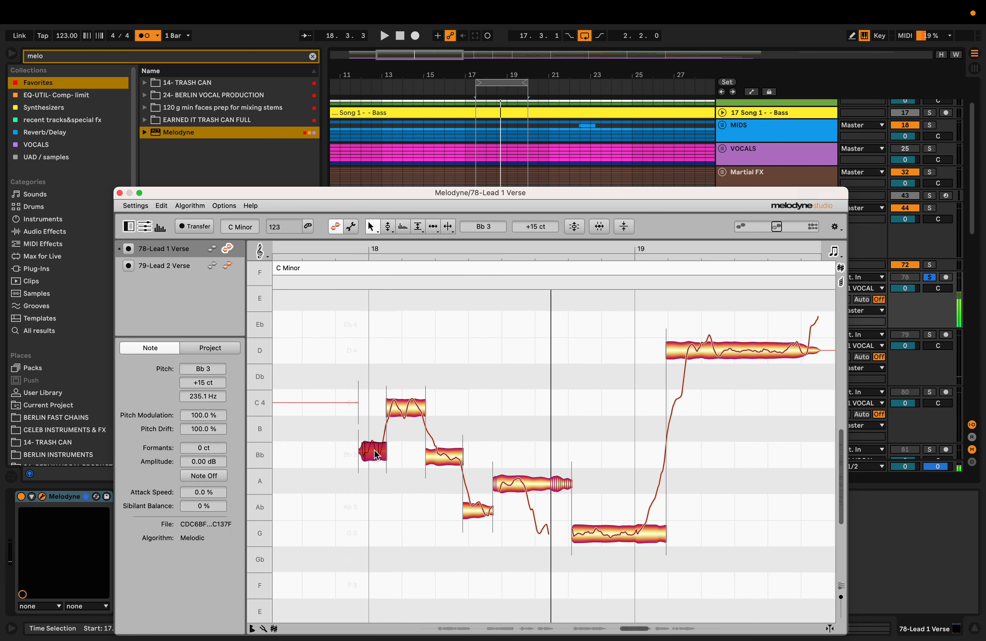
left_click_drag(376, 454, 378, 452)
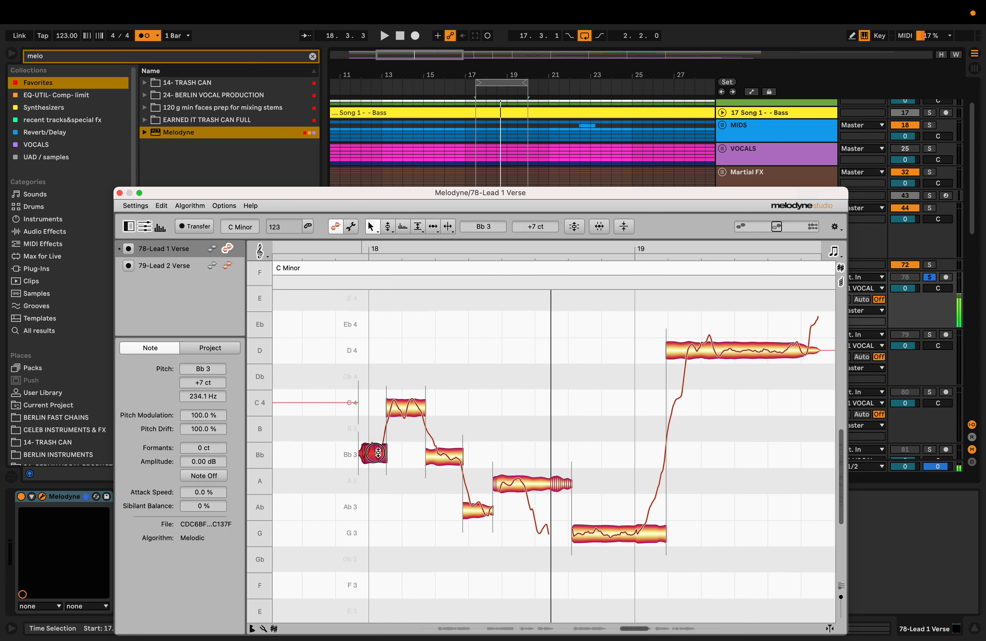
left_click(407, 405)
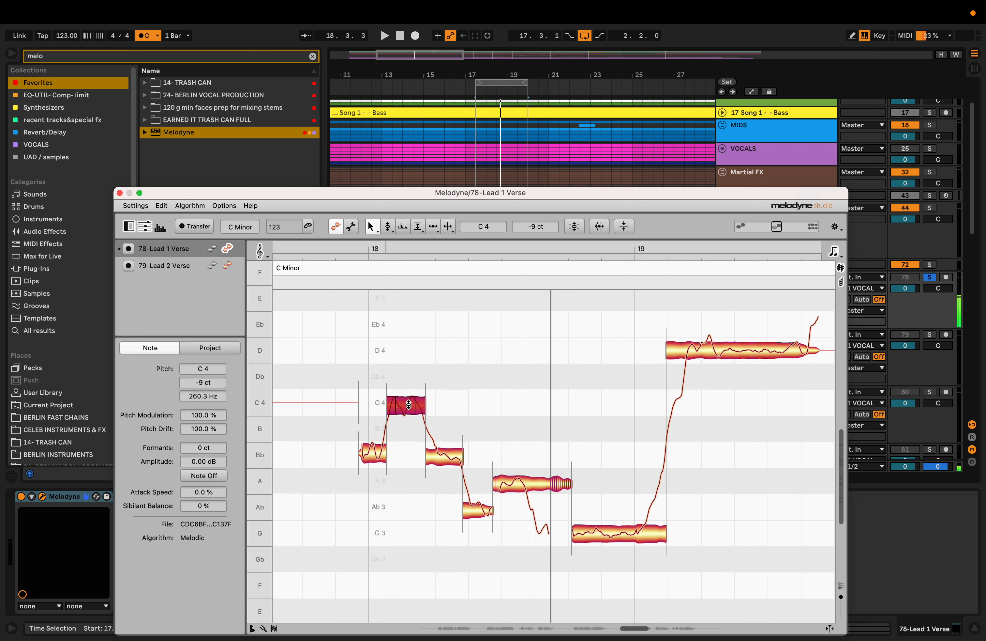
key("space")
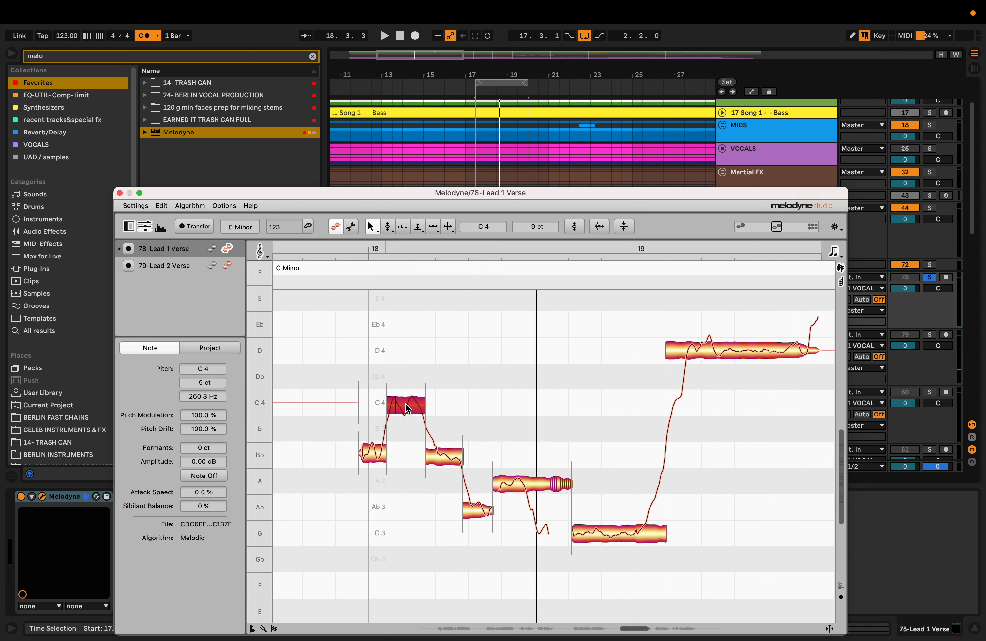
left_click_drag(406, 403, 403, 402)
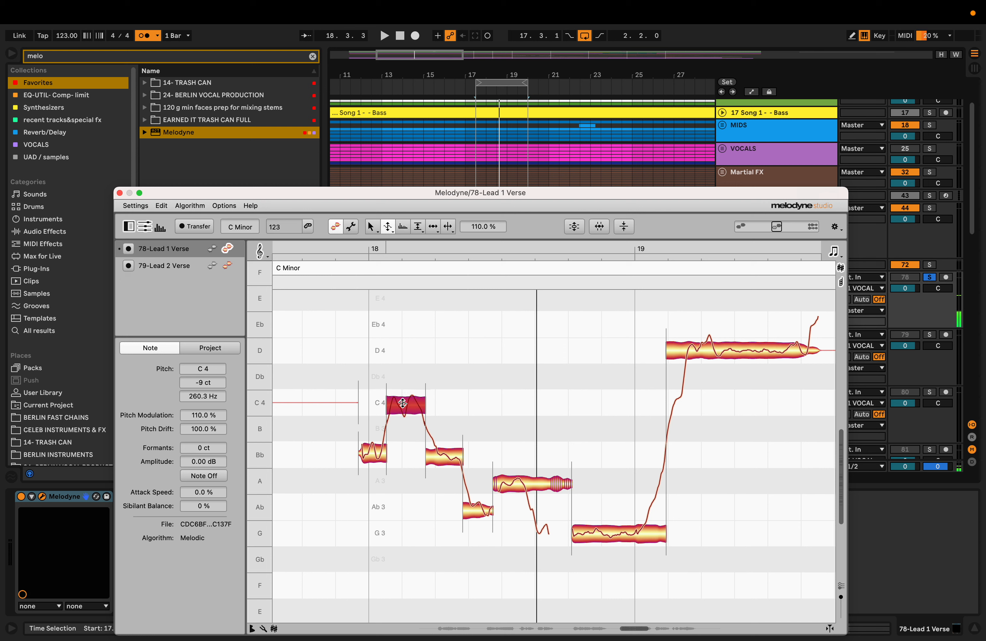
- Fine-tune the C 4 piece at bar 18 to -4 ct and the opening Bb 3 piece to +5 ct, and play back
key("F2")
key("F2")
left_click_drag(405, 407, 405, 406)
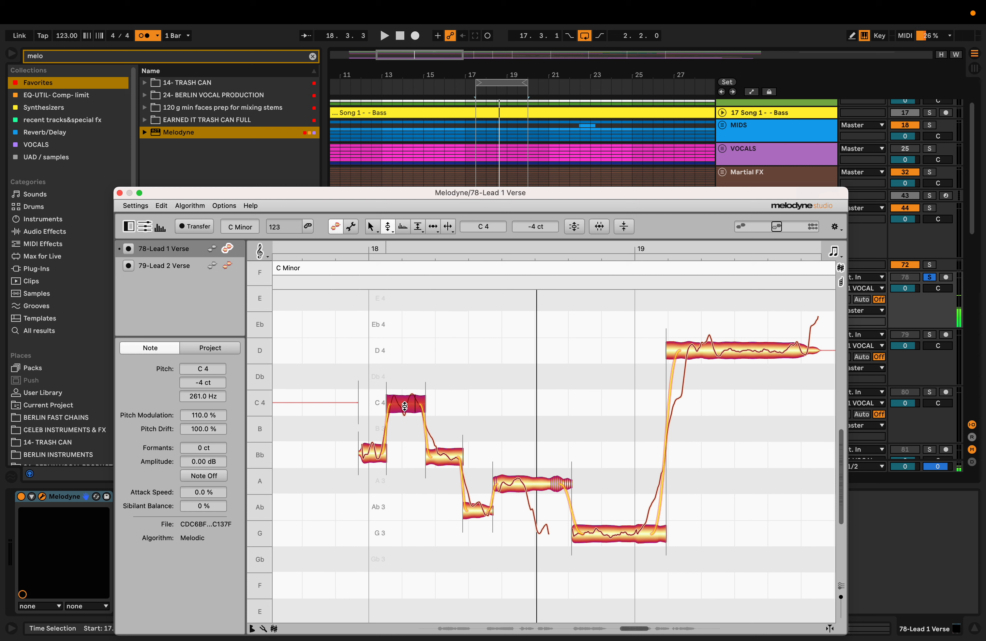
left_click(373, 454)
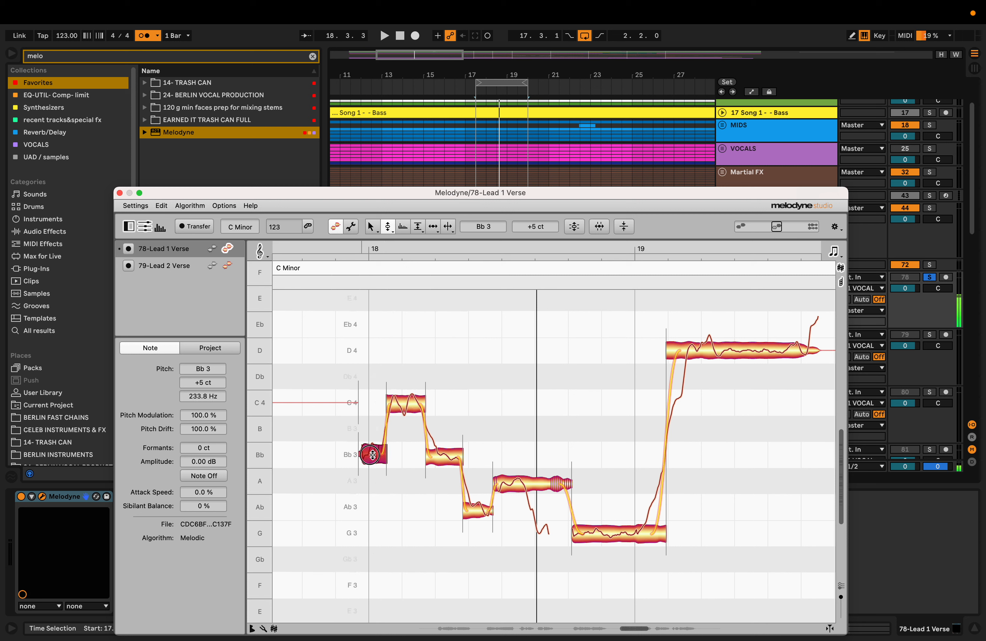
left_click_drag(372, 454, 370, 454)
key("space")
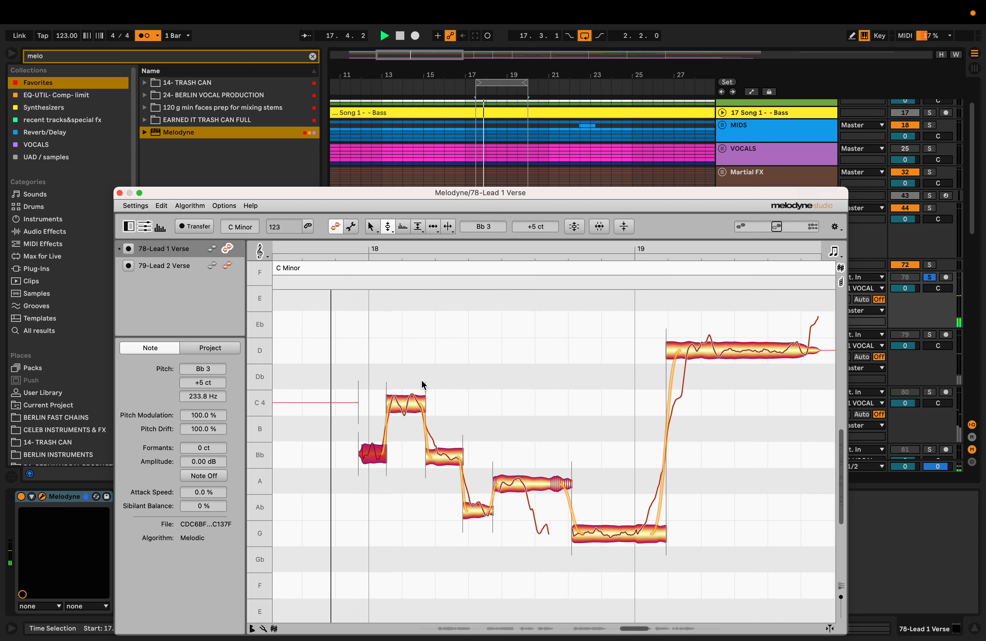
- Raise the pitch modulation of the C 4 piece at bar 18 to 131% and listen to the phrase
key("space")
key("F2")
key("F2")
left_click_drag(400, 403, 403, 389)
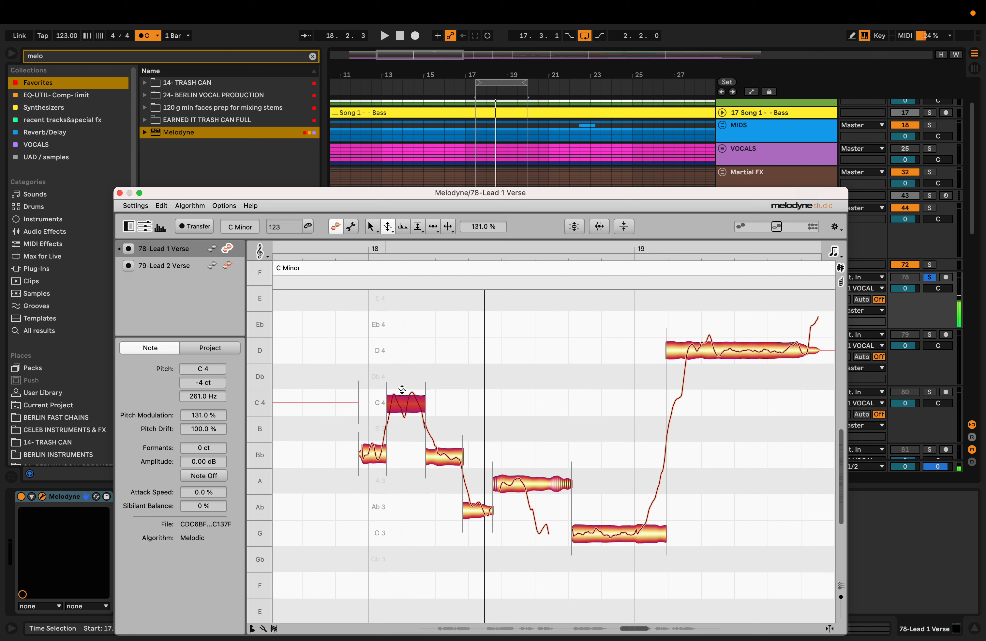
key("space")
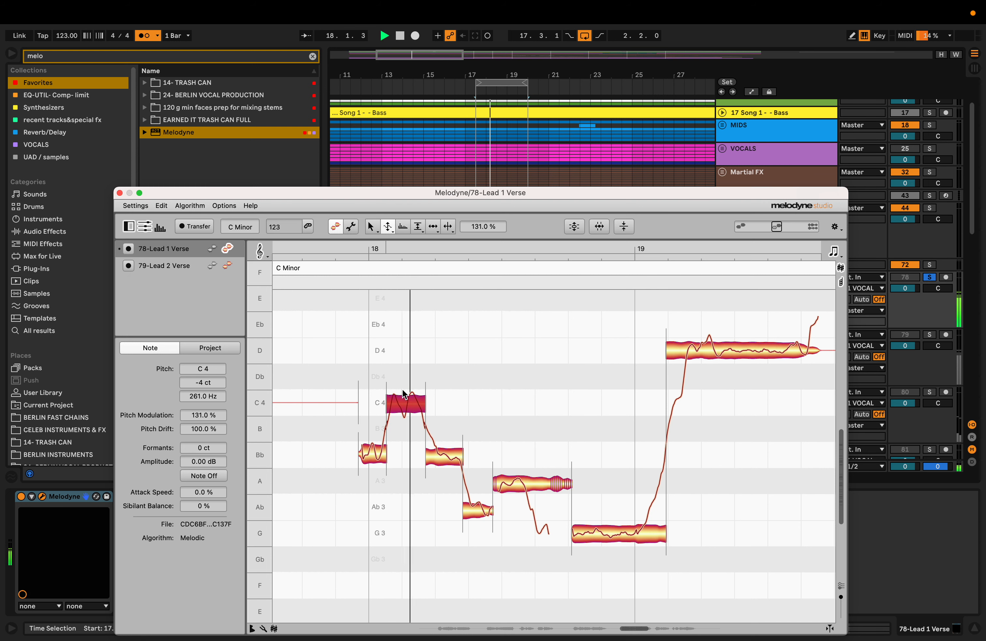
key("space")
- Separate the Bb 3 note following the C 4 piece into a short B 3 note and two Bb 3 pieces
left_click(437, 458)
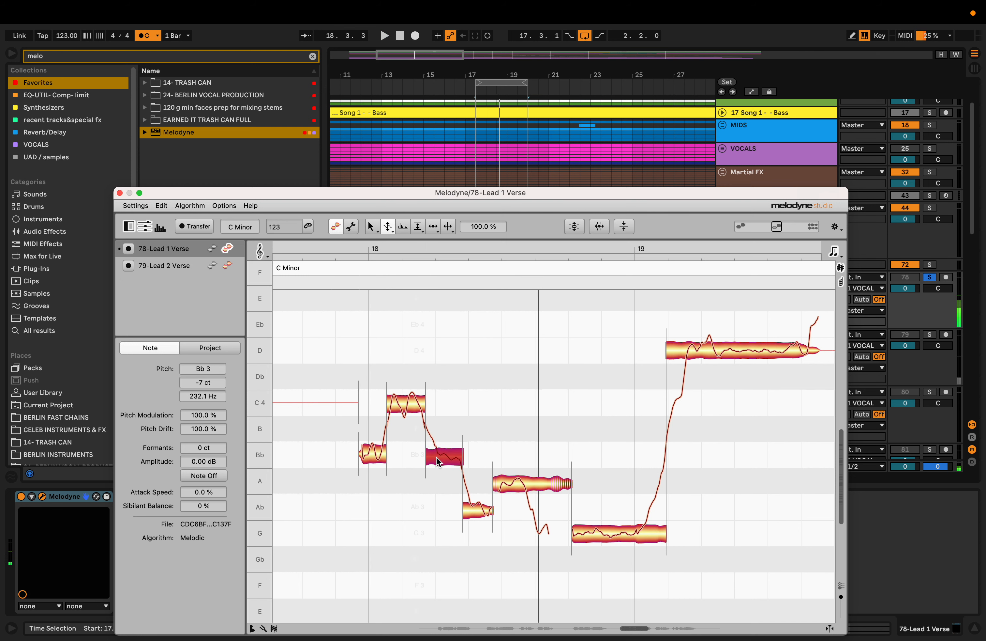
key("F2")
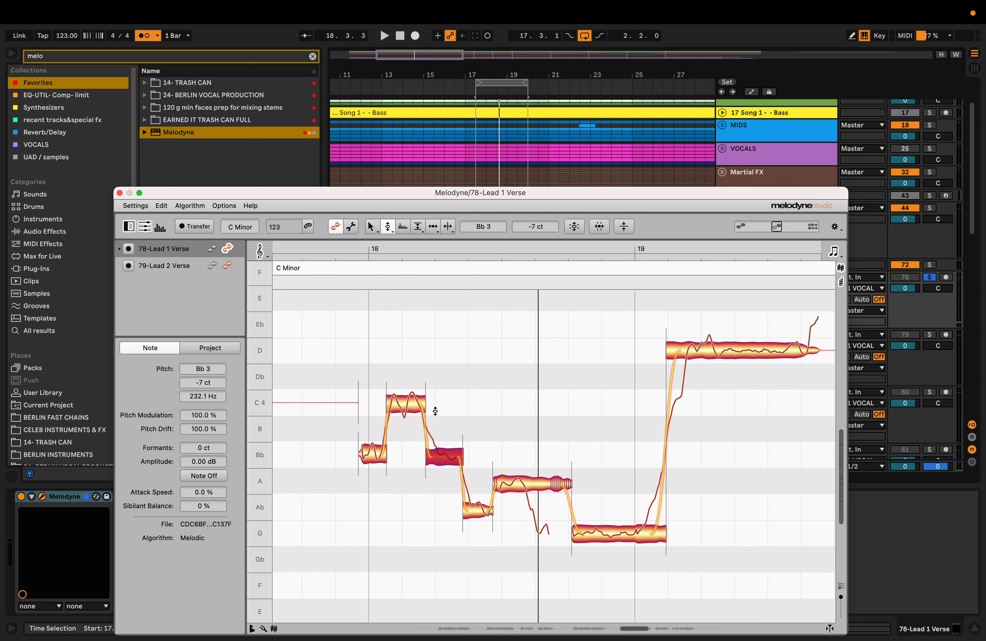
left_click_drag(357, 494, 446, 440)
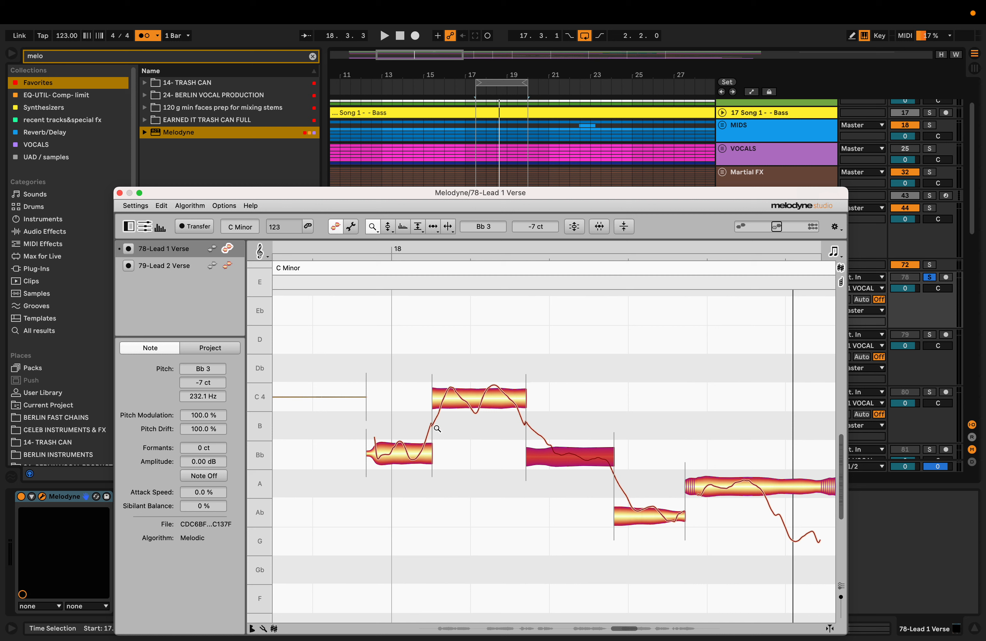
key("F1")
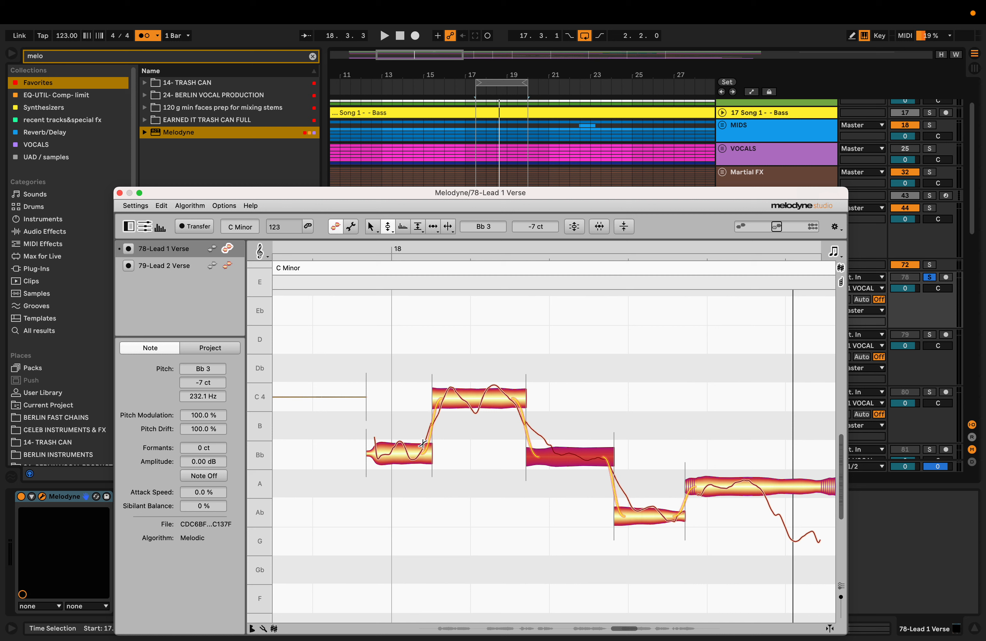
left_click(424, 444)
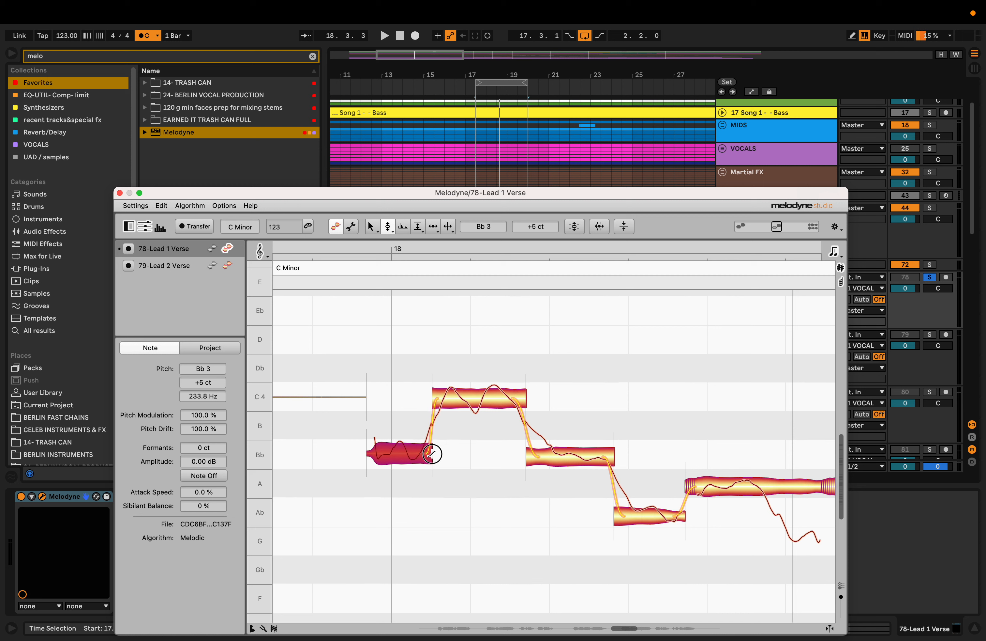
left_click(510, 403)
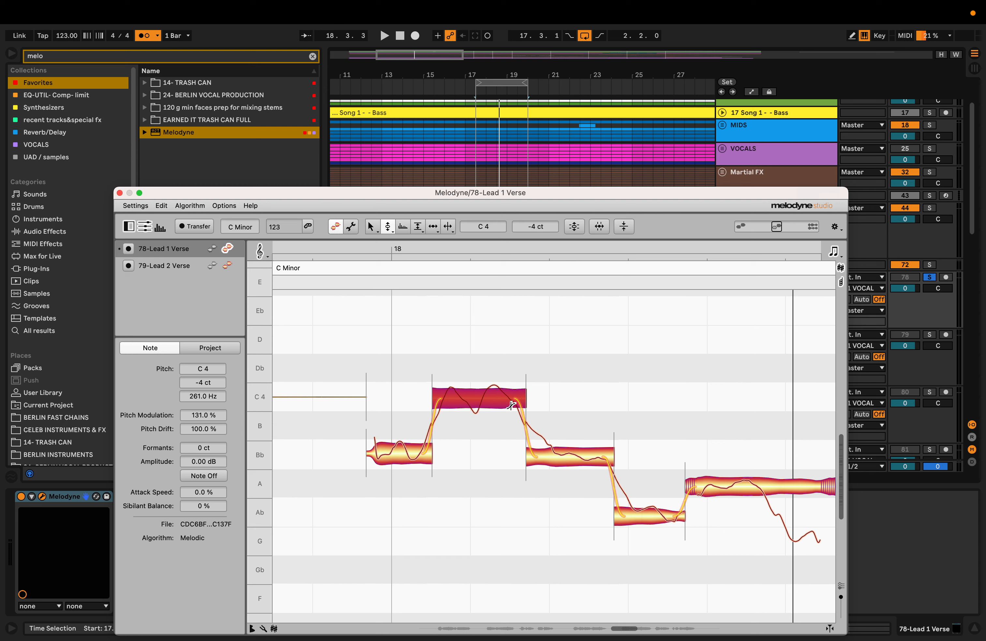
scroll(449, 457, "right", 3)
key("F6")
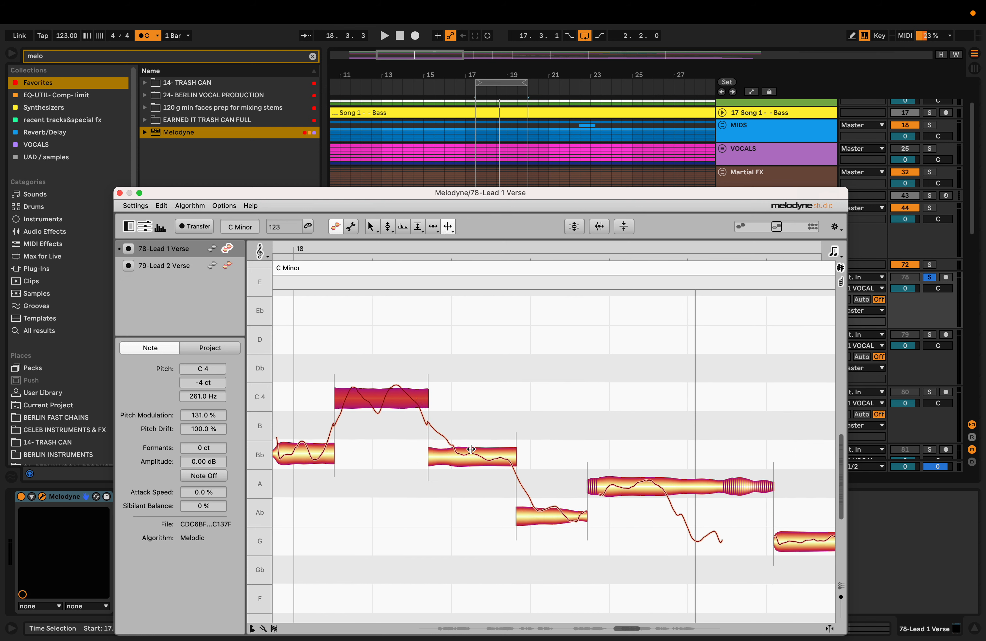
double_click(455, 456)
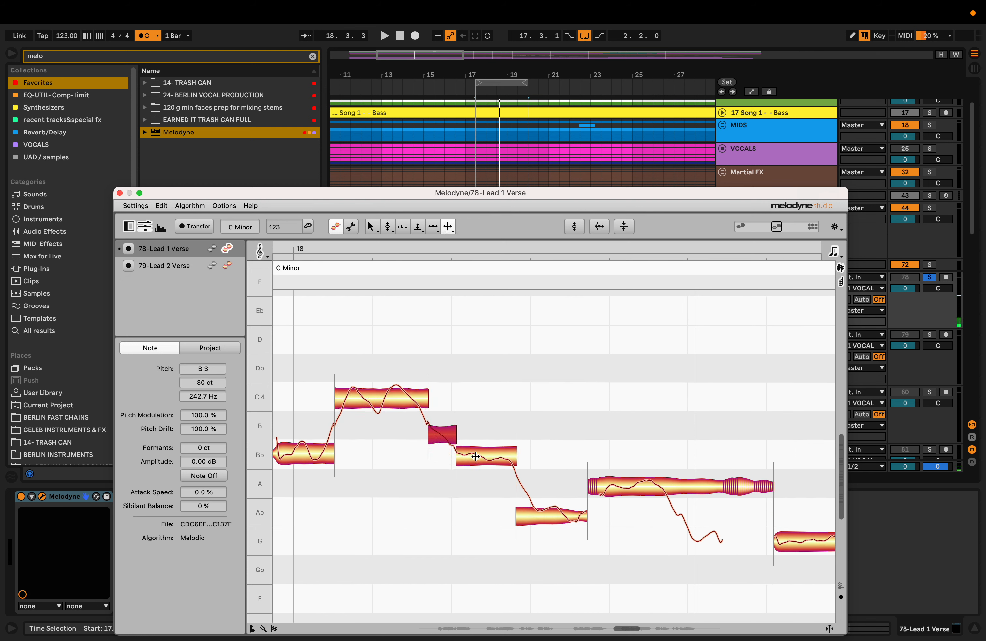
double_click(500, 456)
- Tune the middle Bb 3 piece to -3 ct and the short last Bb 3 piece to -4 ct, and play back
key("F2")
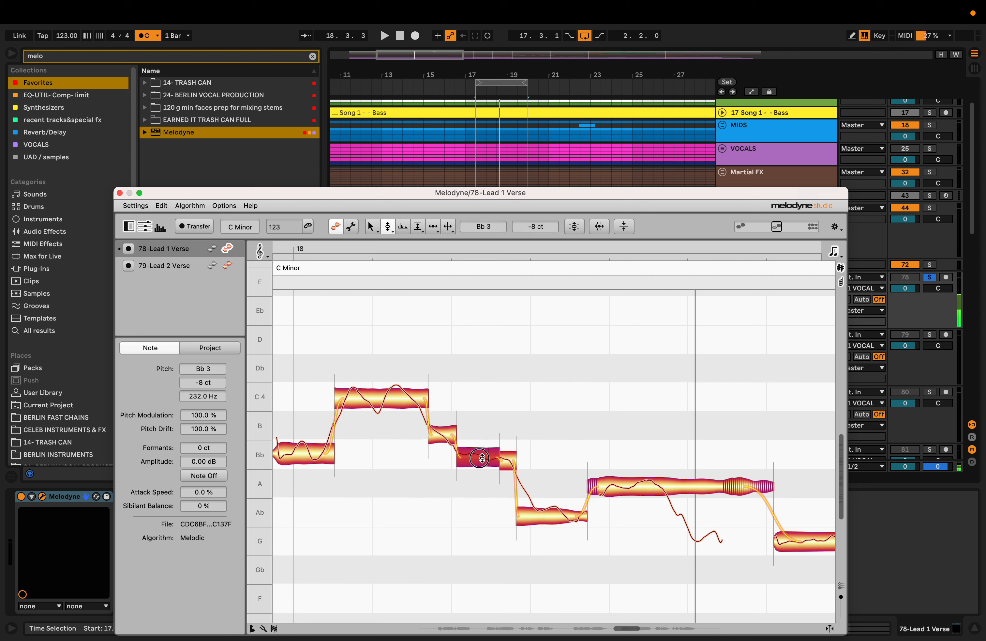
left_click_drag(481, 457, 482, 456)
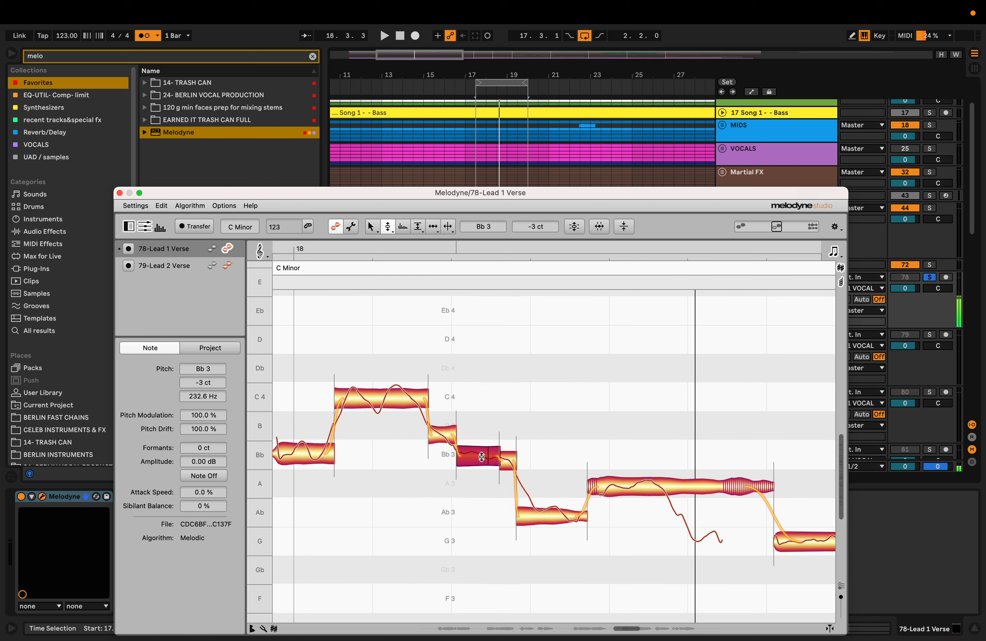
left_click(508, 457)
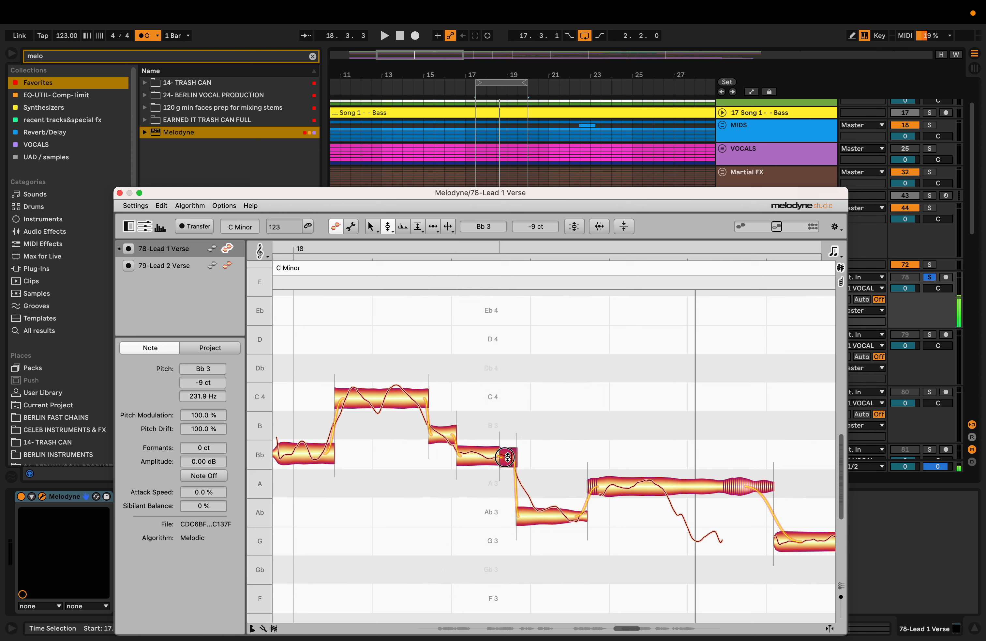
left_click_drag(508, 457, 508, 456)
key("space")
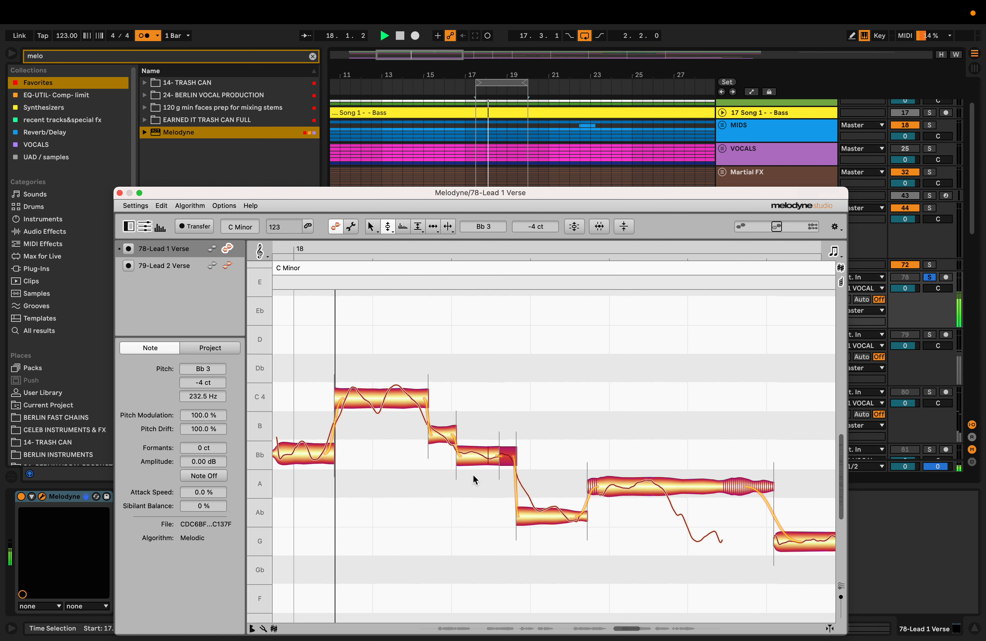
- Try moving the whole Ab 3 note after the Bb 3 pieces up to A 3 at -20 ct and listen to it
left_click(480, 510)
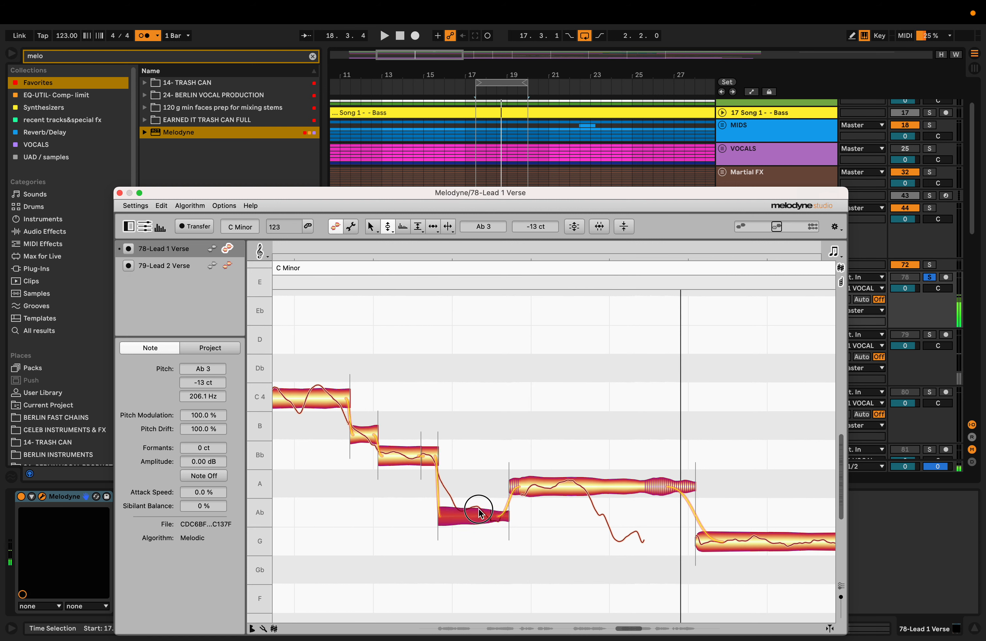
left_click_drag(463, 518, 473, 494)
key("space")
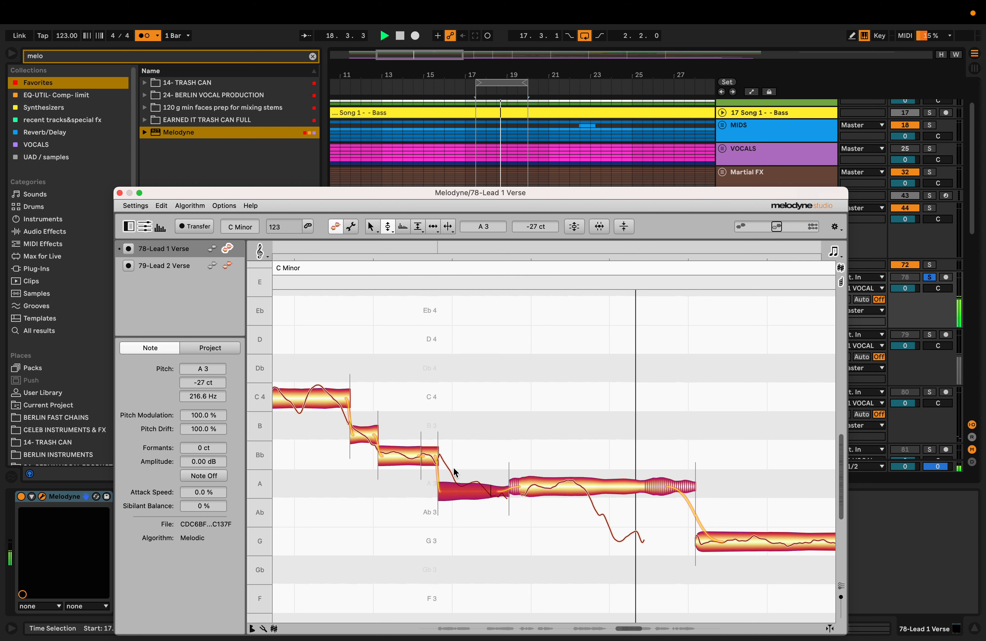
key("space")
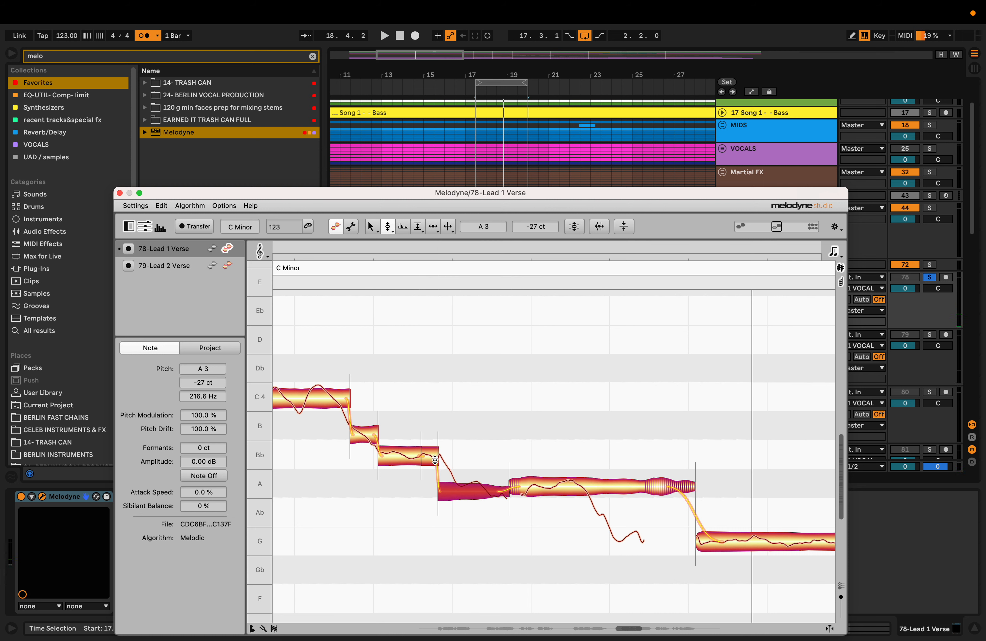
left_click(435, 448)
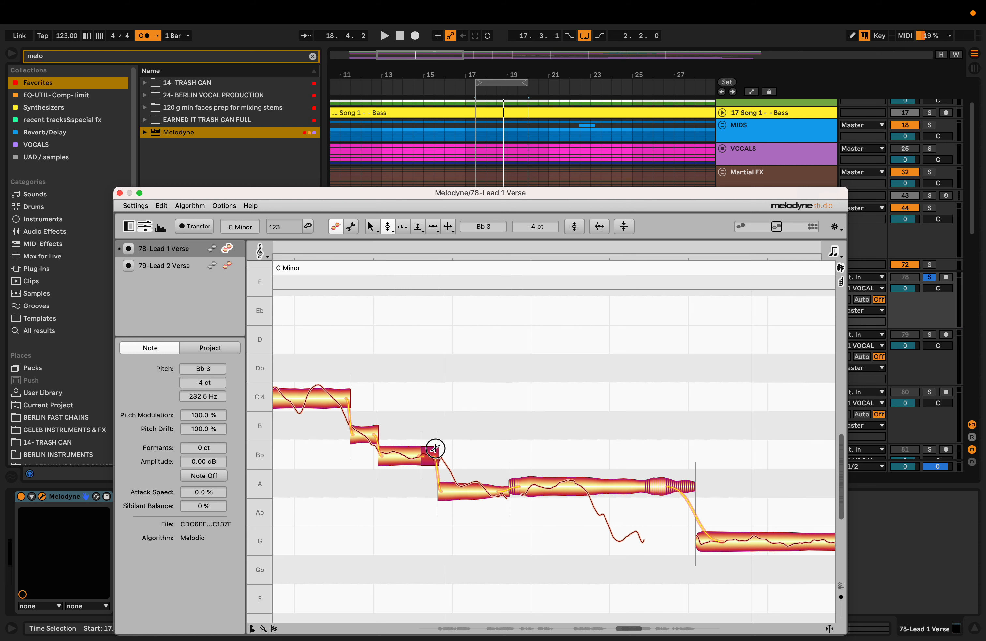
left_click(464, 491)
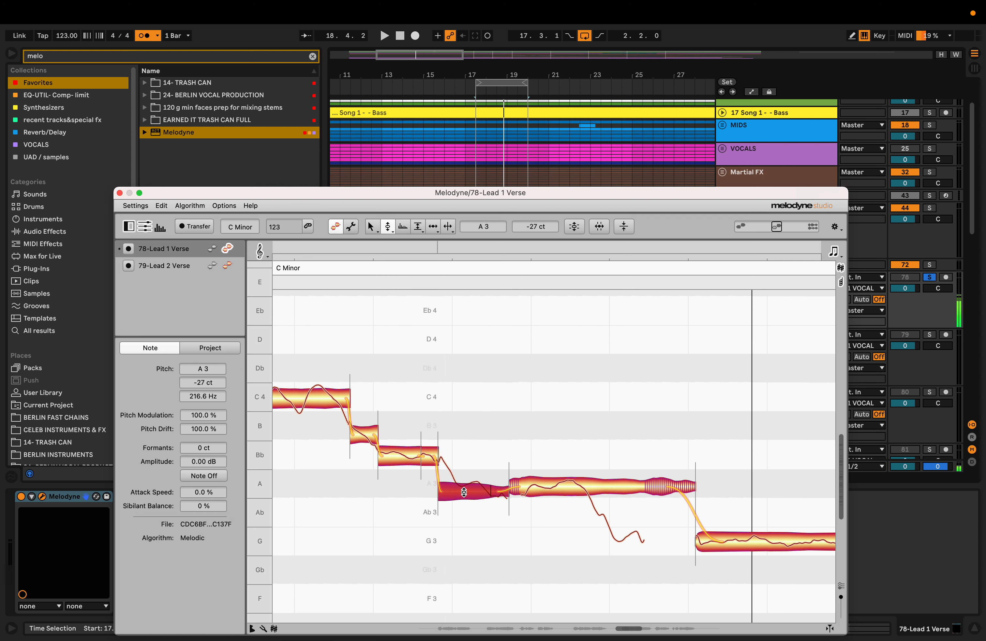
left_click_drag(464, 491, 464, 490)
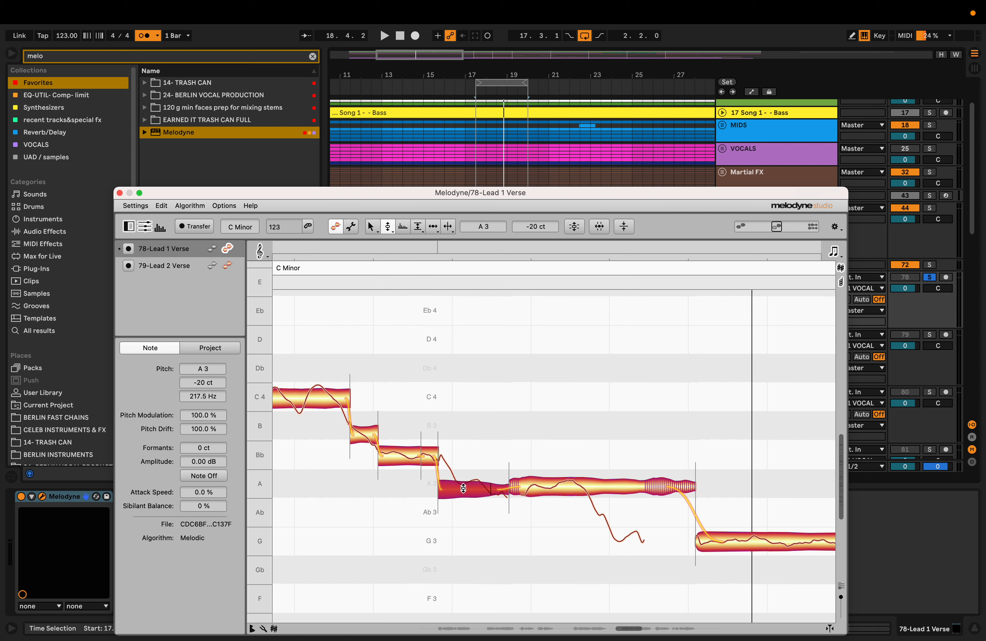
key("space")
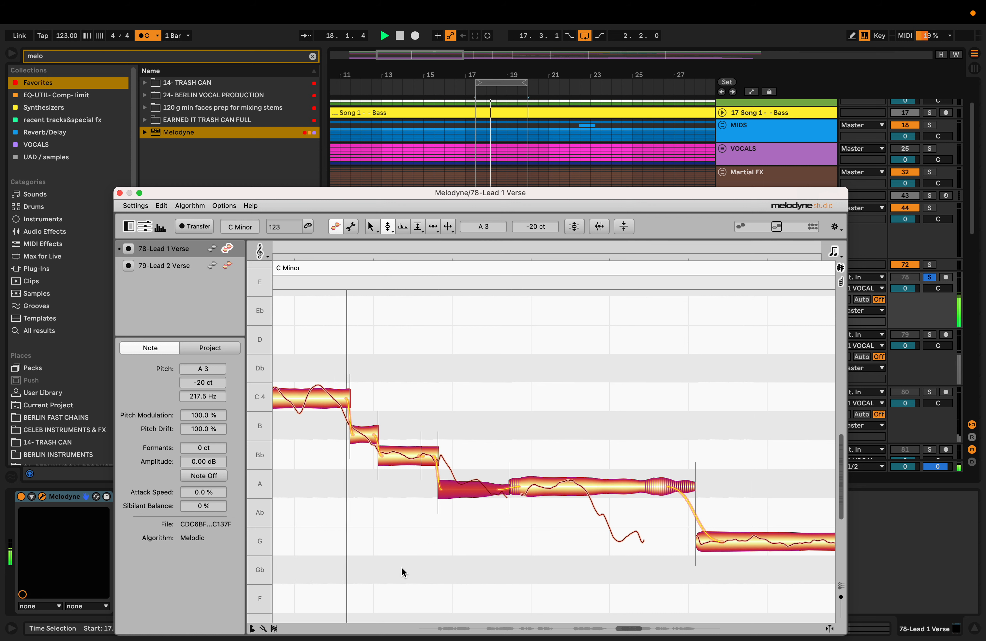
key("space")
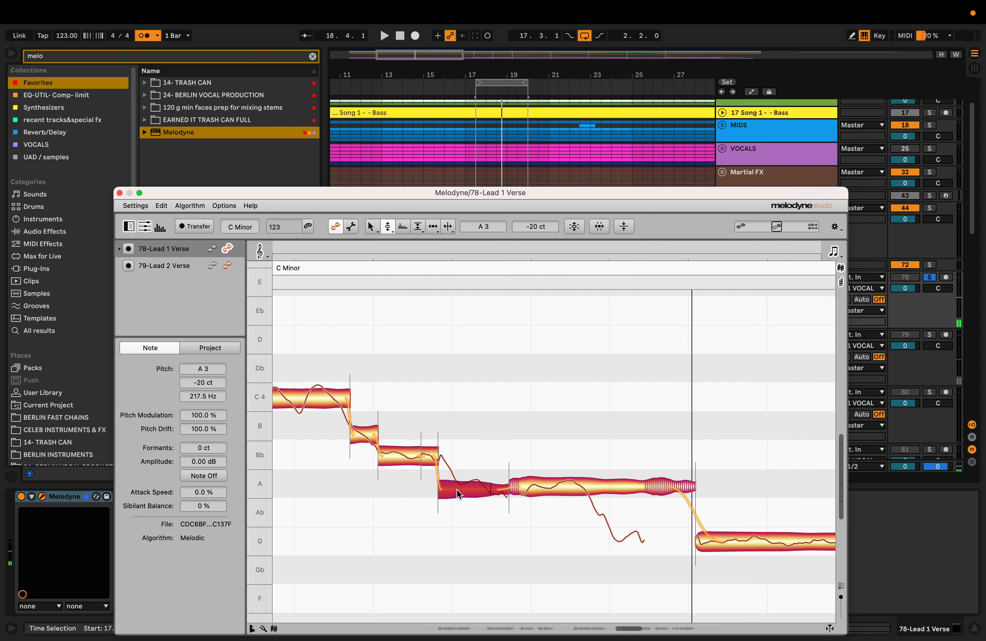
- Return the note to Ab 3 at -13 ct and separate its falling start into a short A 3 piece
double_click(456, 485)
left_click_drag(453, 497, 447, 516)
left_click_drag(417, 556, 500, 575)
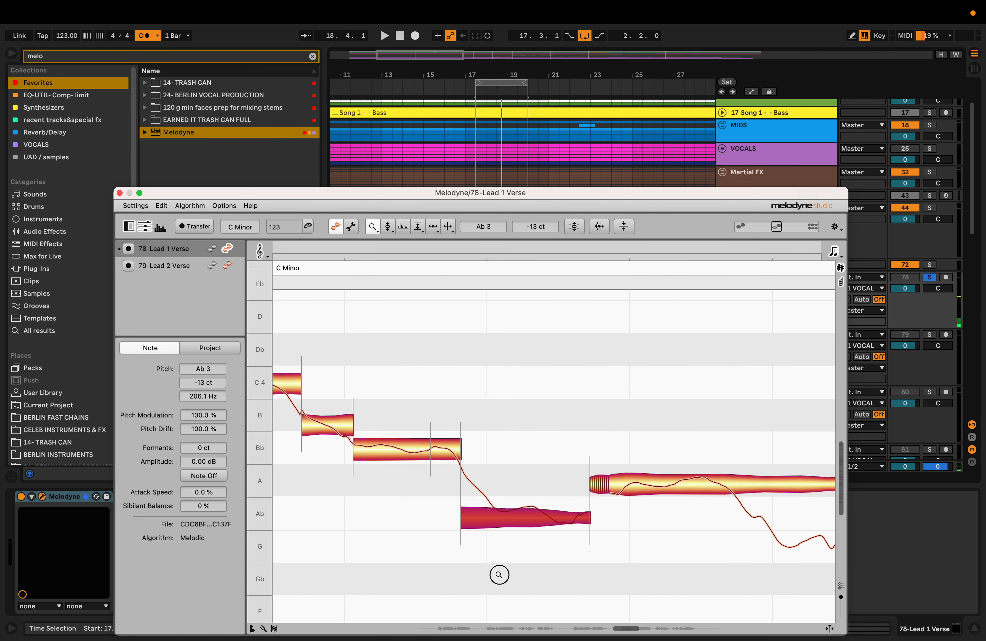
key("F6")
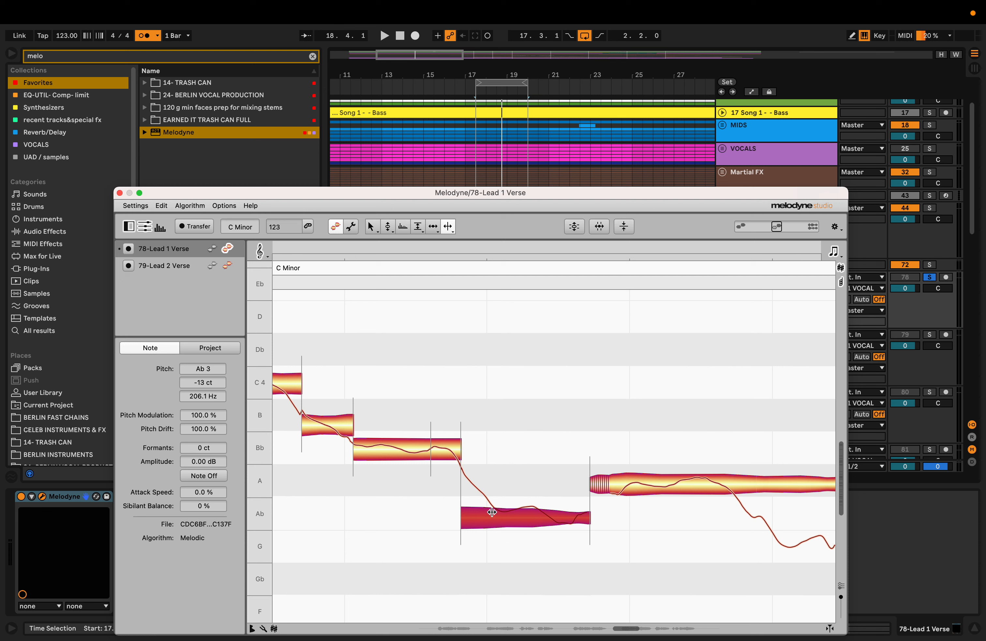
double_click(492, 512)
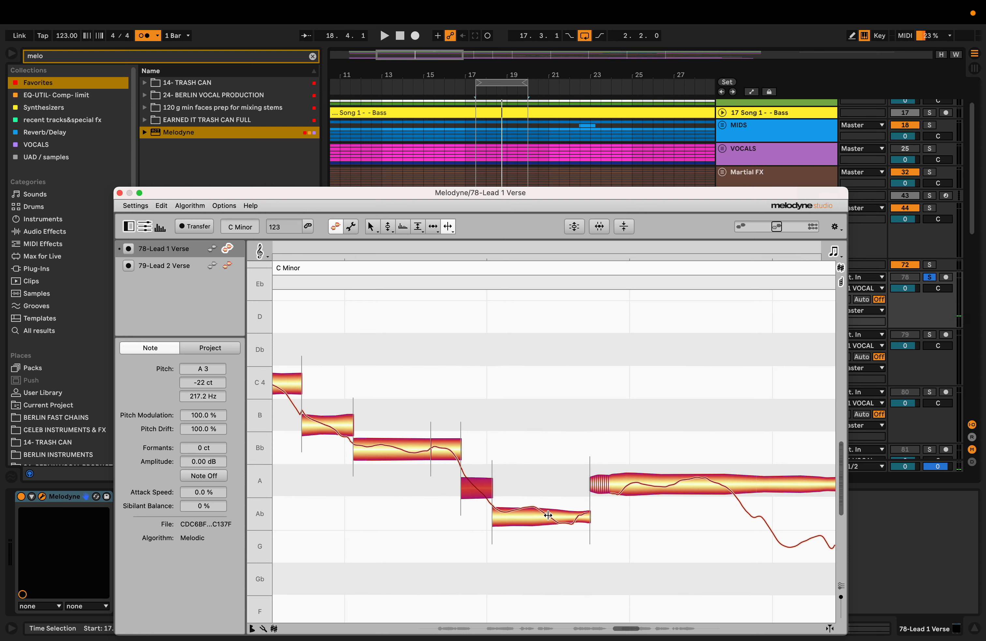
- Move the remaining Ab 3 piece up to A 3 at -24 ct and play back
left_click(520, 516)
key("F2")
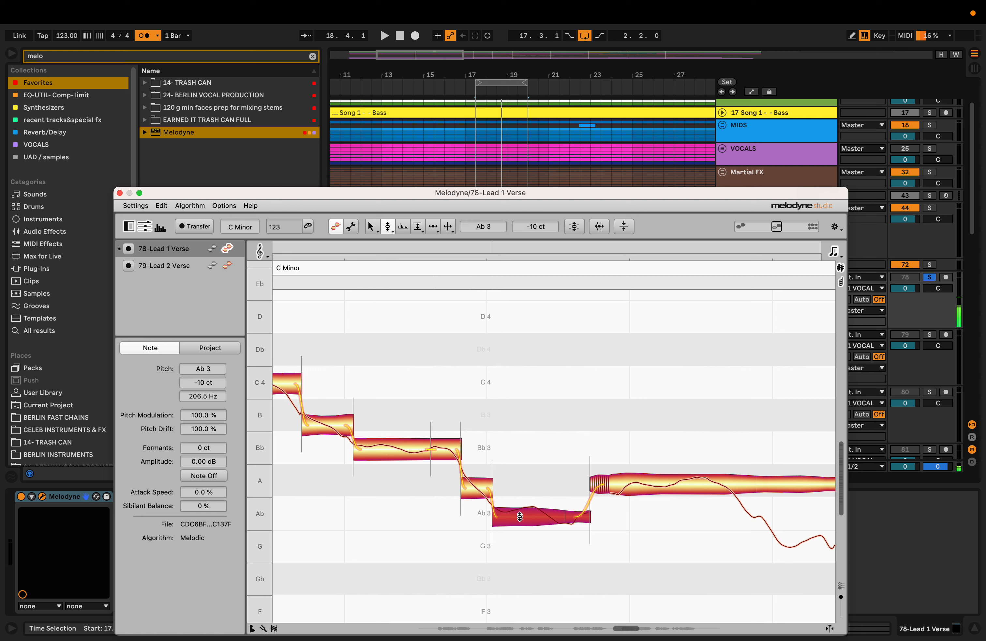
left_click_drag(520, 515, 523, 489)
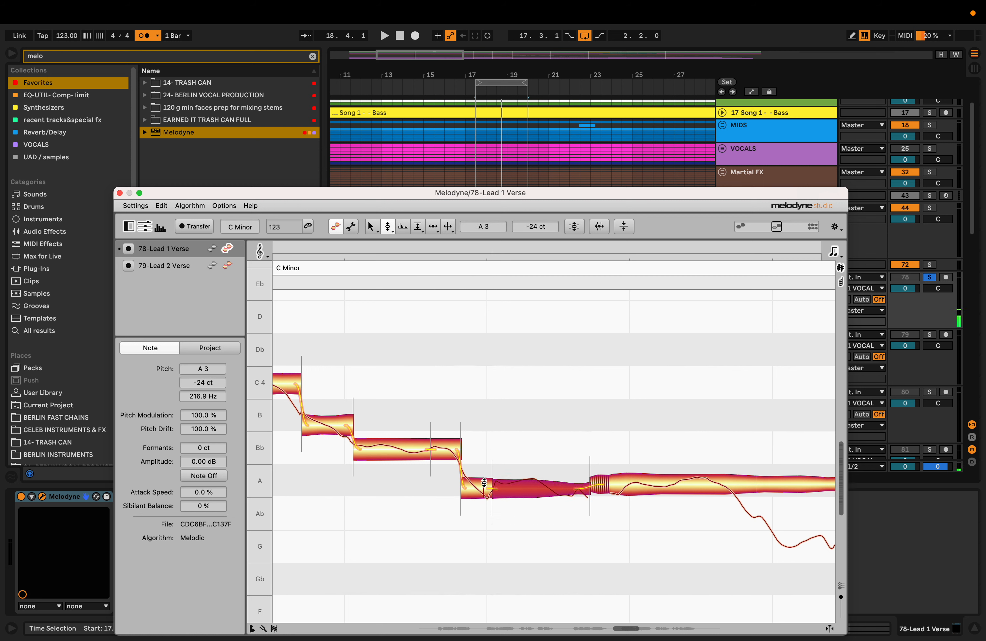
key("space")
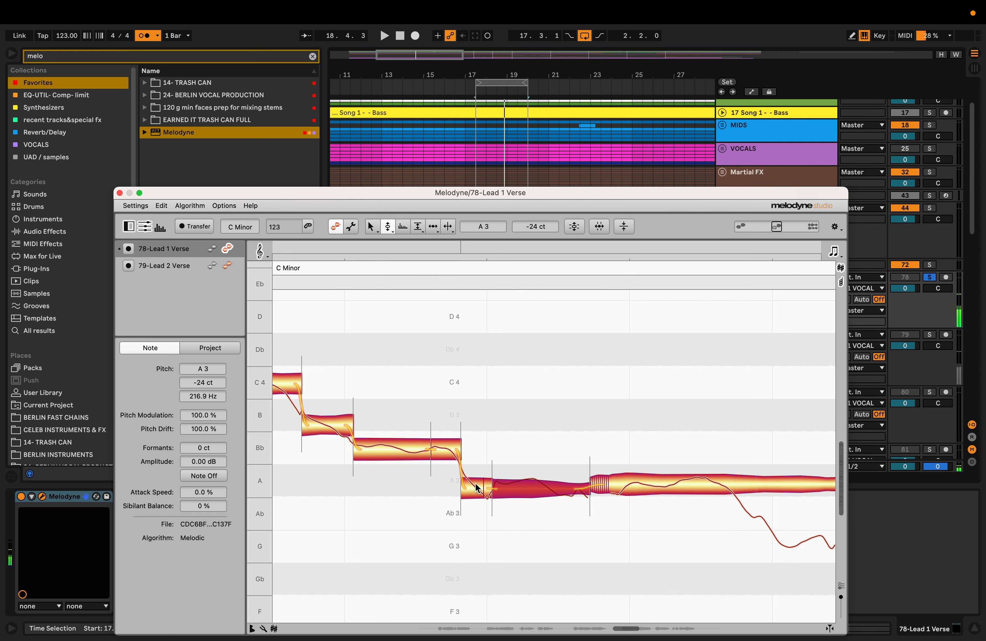
- Tune the short A 3 piece directly after the Bb 3 pieces to -6 ct
mouse_move(475, 482)
left_mouse_down()
mouse_move(515, 482)
mouse_move(472, 488)
left_mouse_up()
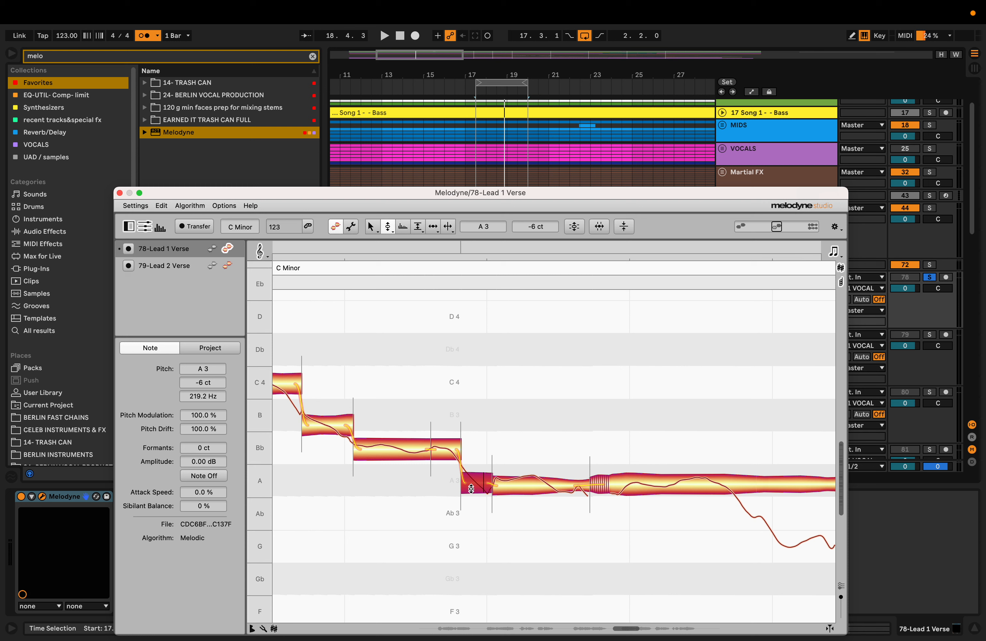
scroll(430, 504, "left", 5)
scroll(429, 504, "right", 7)
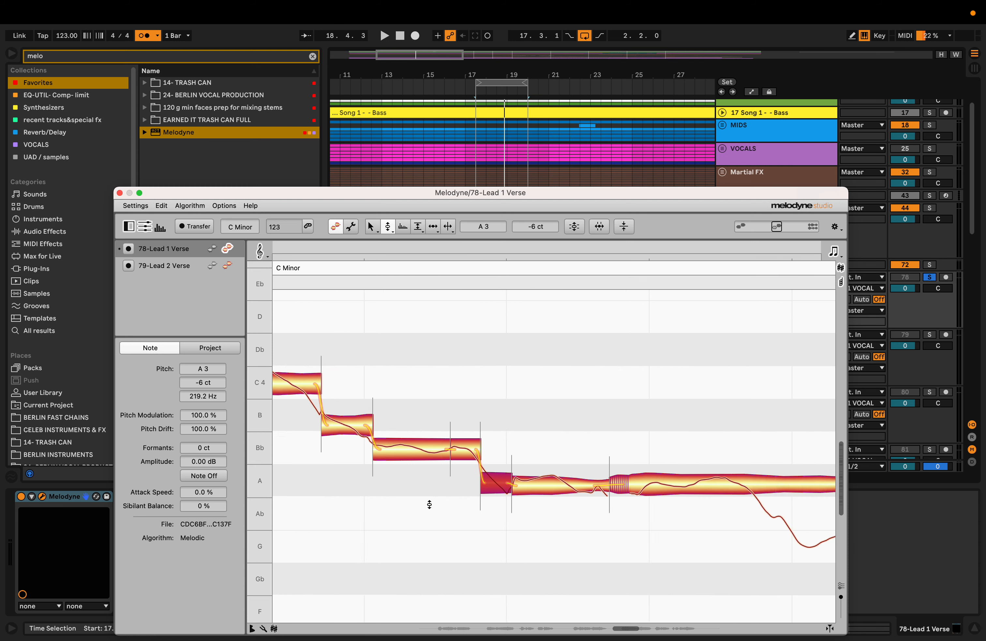
left_click(464, 489)
left_click_drag(465, 489, 460, 486)
left_click(411, 482)
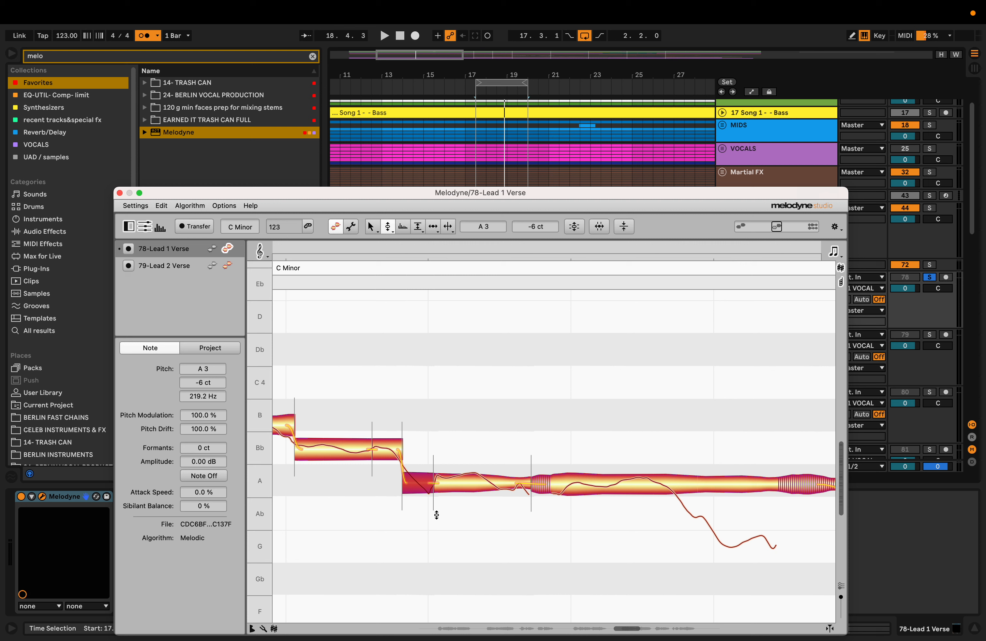
scroll(438, 515, "right", 3)
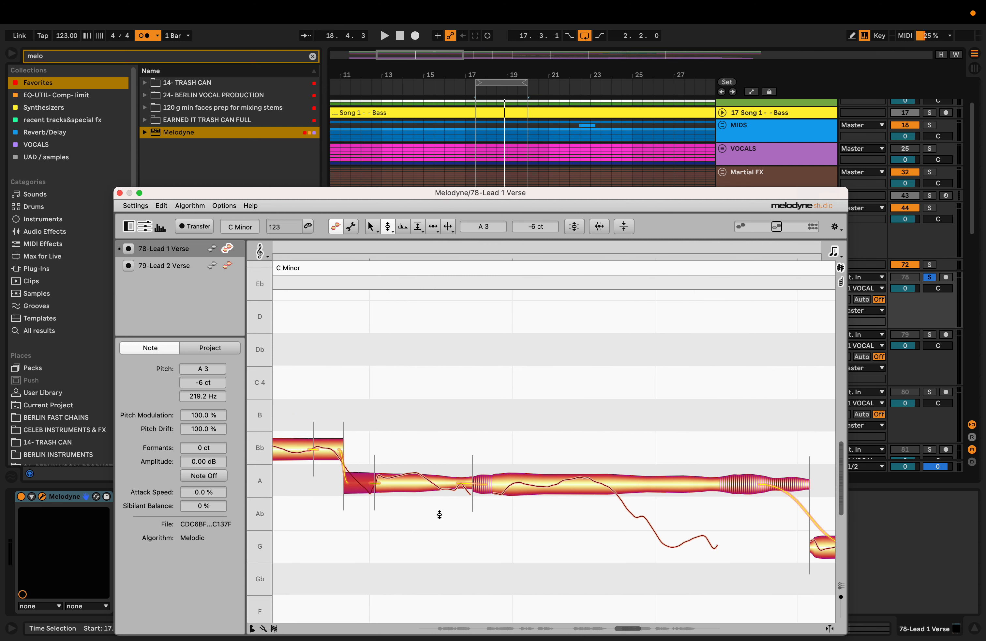
- Play back the phrase and separate the long A 3 note where its pitch falls, splitting off its tail as a G 3 note
scroll(439, 514, "left", 3)
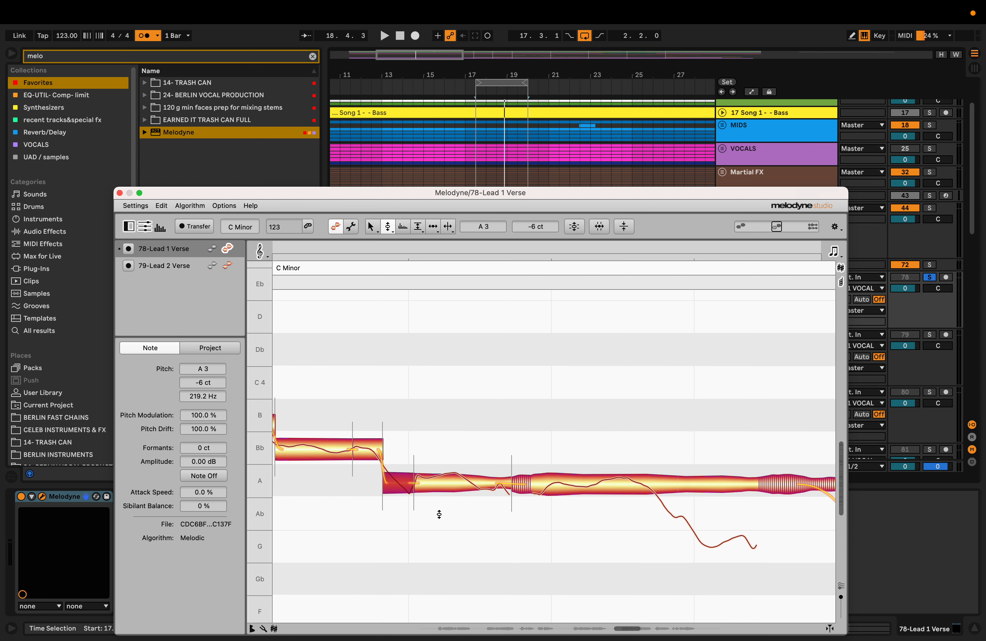
scroll(439, 514, "right", 3)
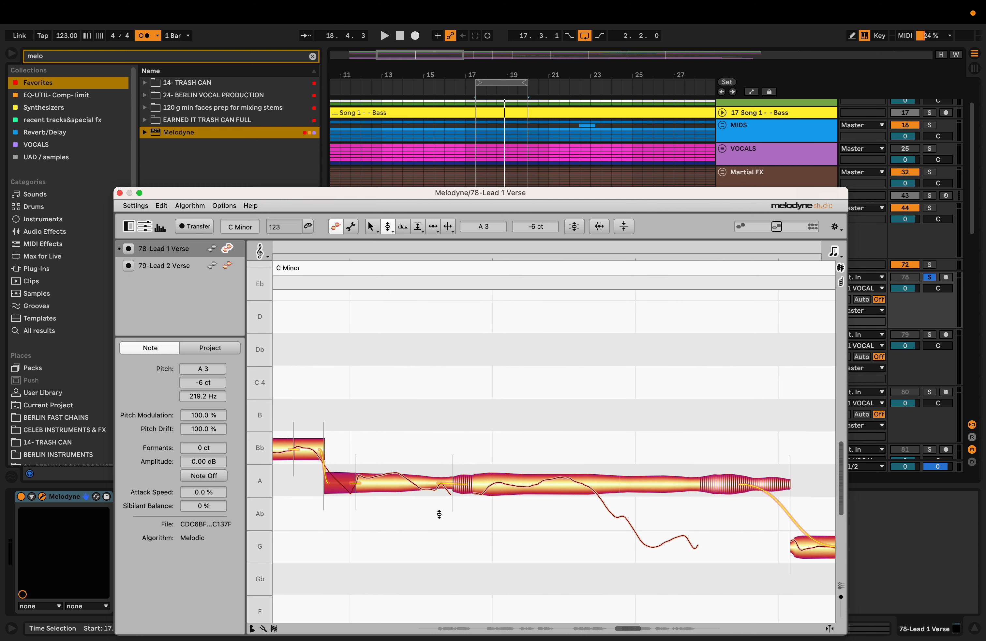
scroll(439, 514, "left", 5)
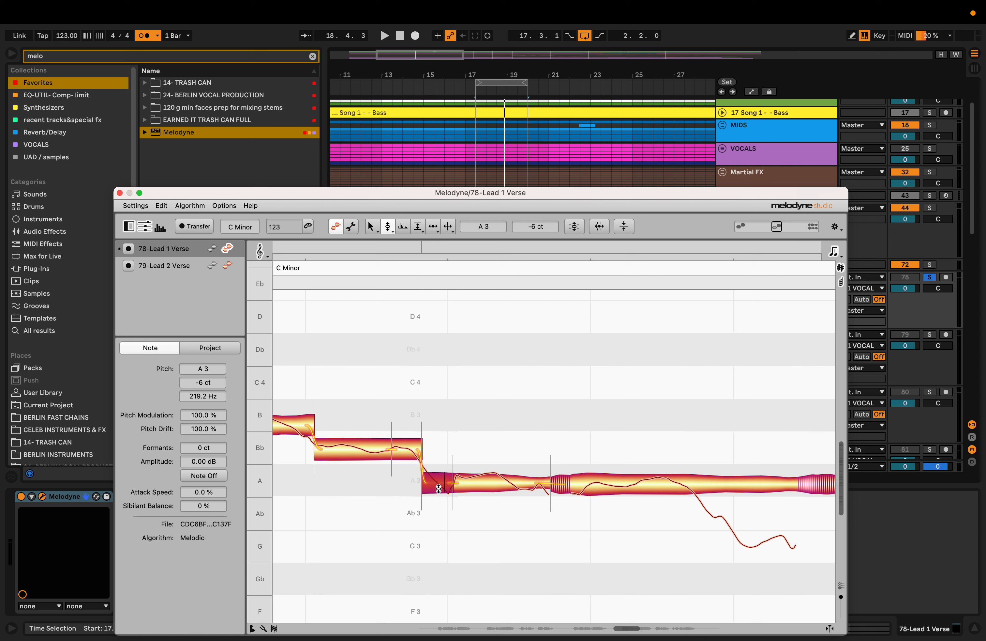
key("space")
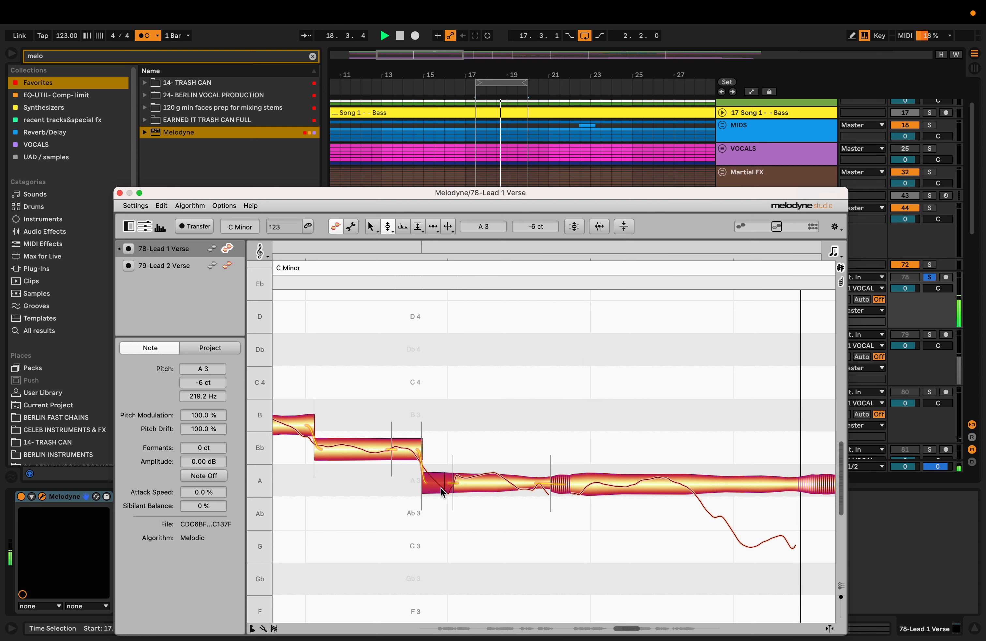
key("F6")
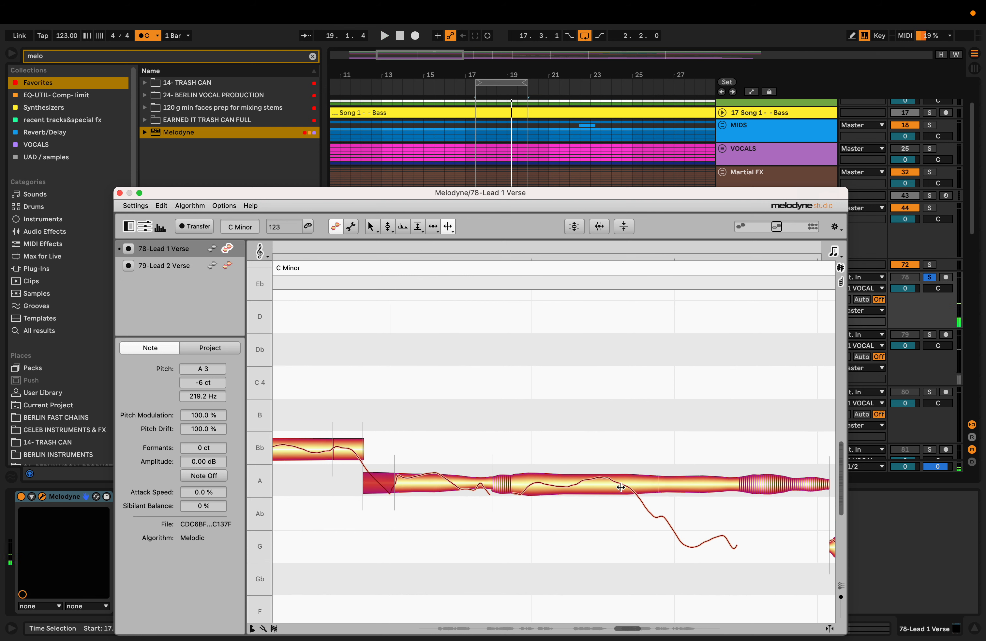
double_click(631, 483)
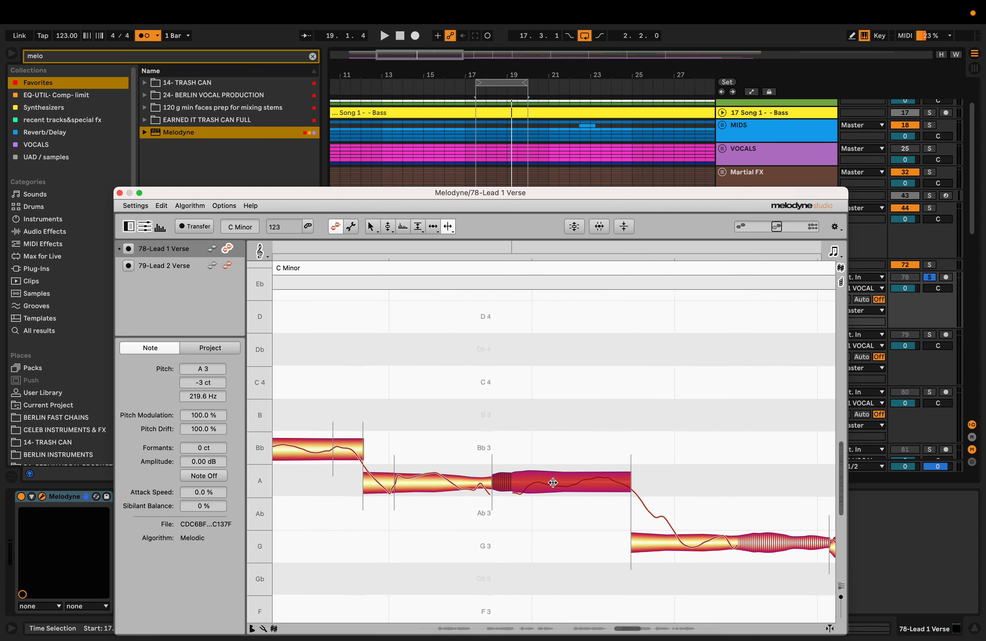
- Separate the sibilant start of the remaining long A 3 note from its sustained part and audition the sustained piece
left_click(520, 482)
double_click(526, 482)
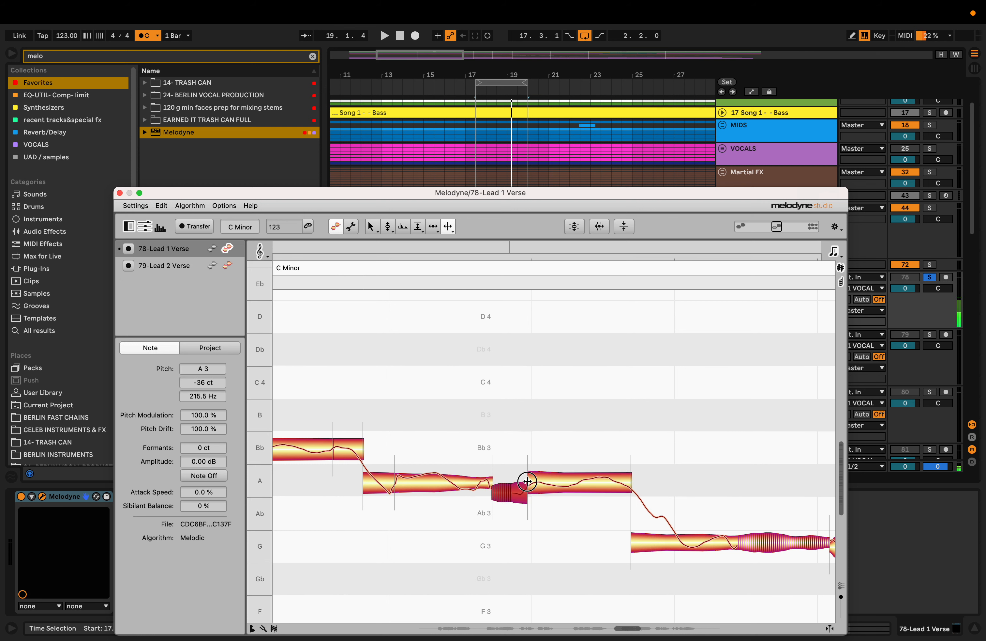
left_click(562, 483)
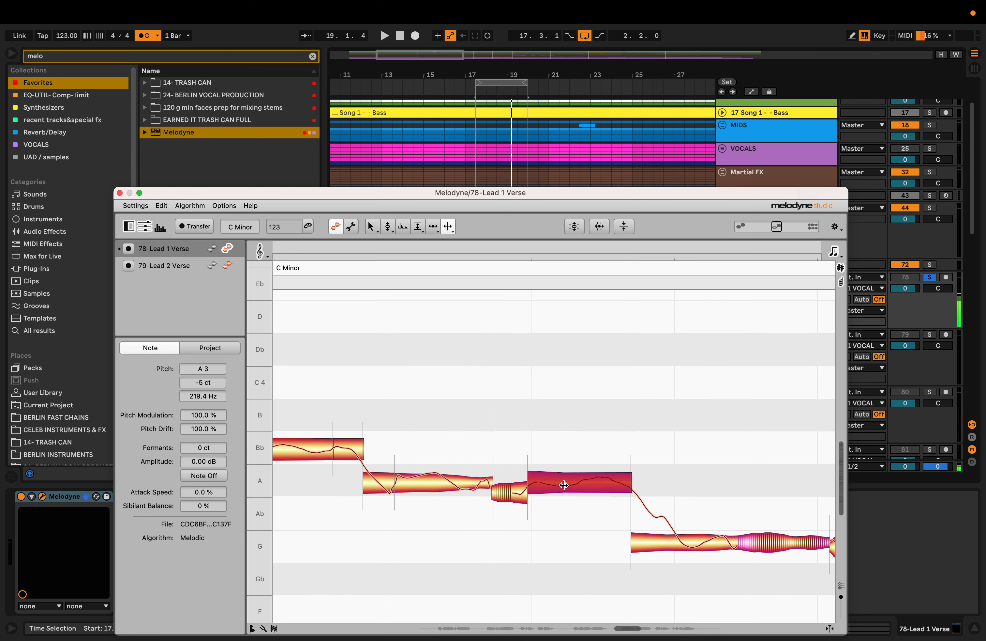
- Try separating the A 3 note before the sibilant piece, undo the split and play back
left_click(516, 489)
double_click(452, 482)
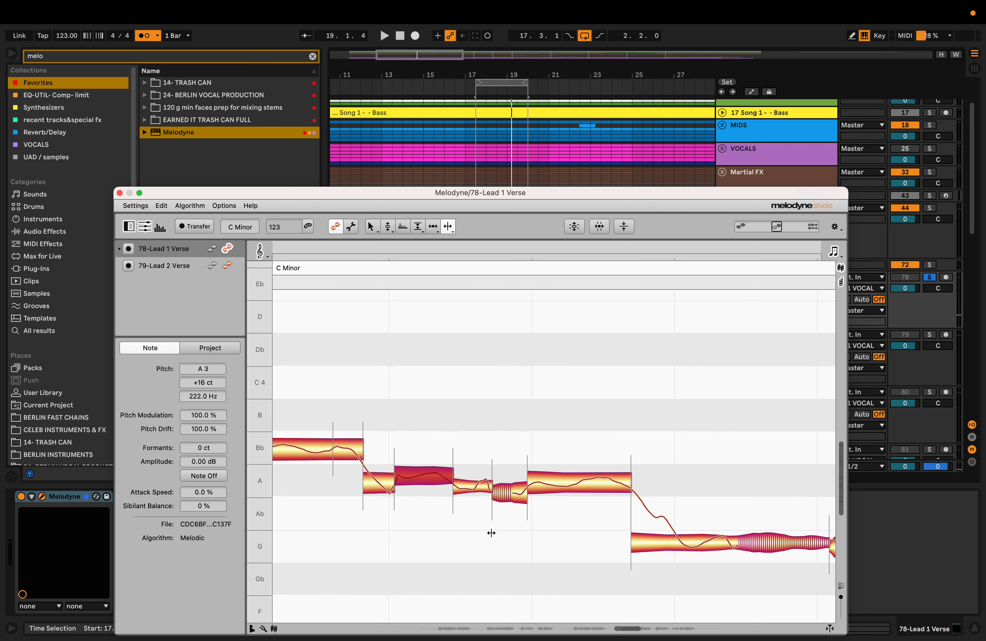
key("super+z")
key("space")
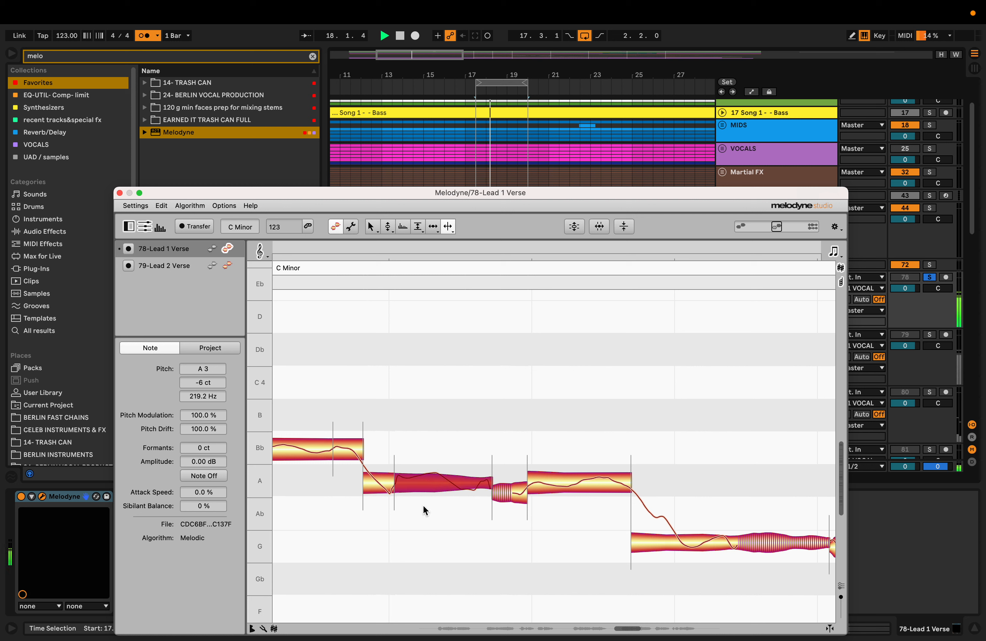
key("space")
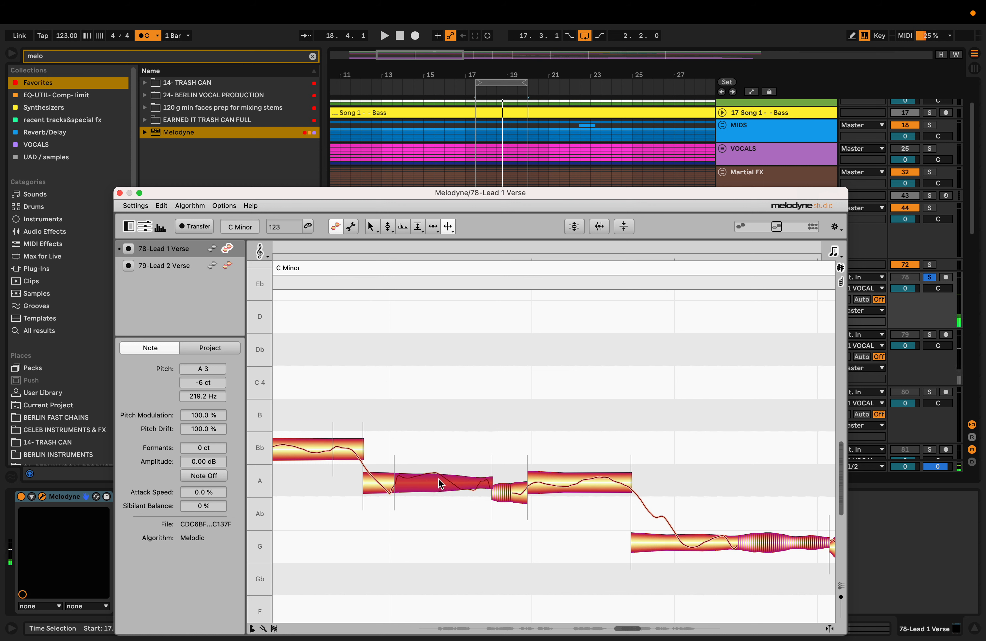
- Separate the A 3 note before the sibilant piece midway, raise its pieces slightly, the second to +1 ct, and play back
double_click(438, 478)
key("F2")
left_click_drag(414, 474, 380, 477)
left_click(379, 479)
double_click(381, 478)
left_click_drag(464, 485, 466, 481)
key("space")
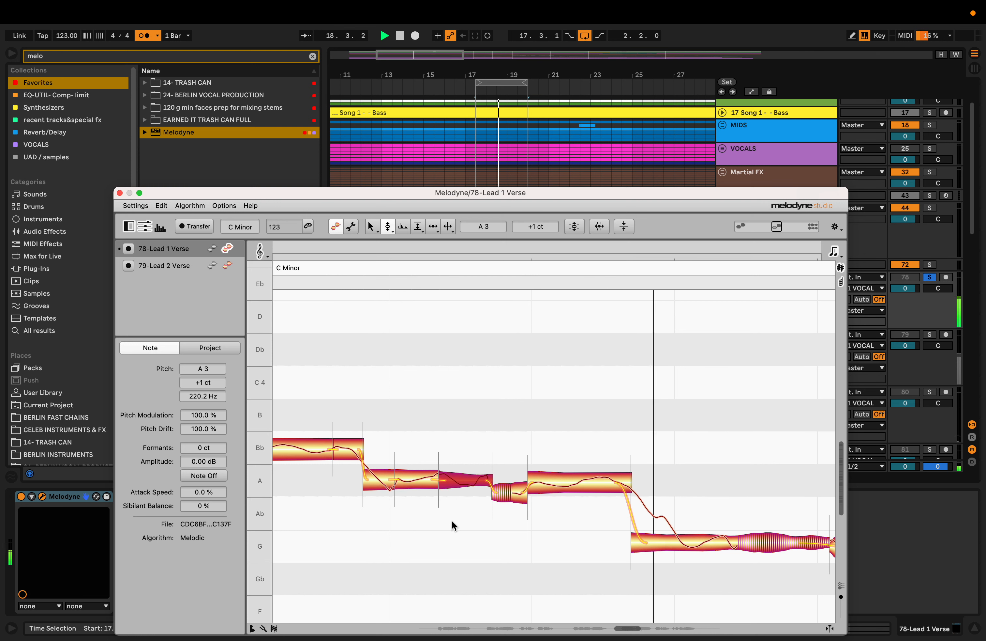
key("space")
- Separate the sustained A 3 note after the sibilant piece in its middle and tune the first half to -1 ct
left_click(476, 486)
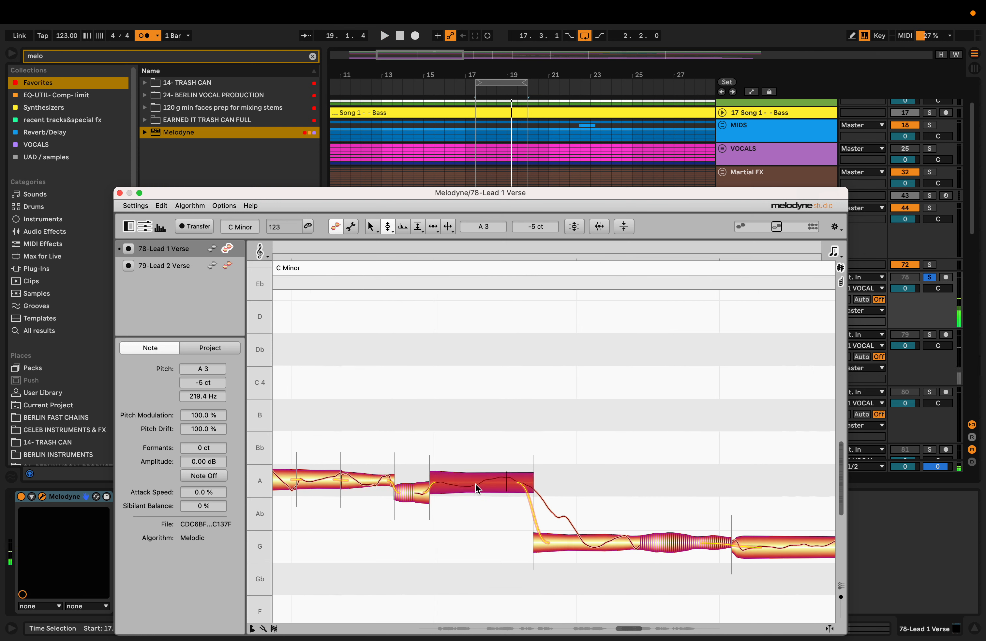
key("space")
double_click(475, 484)
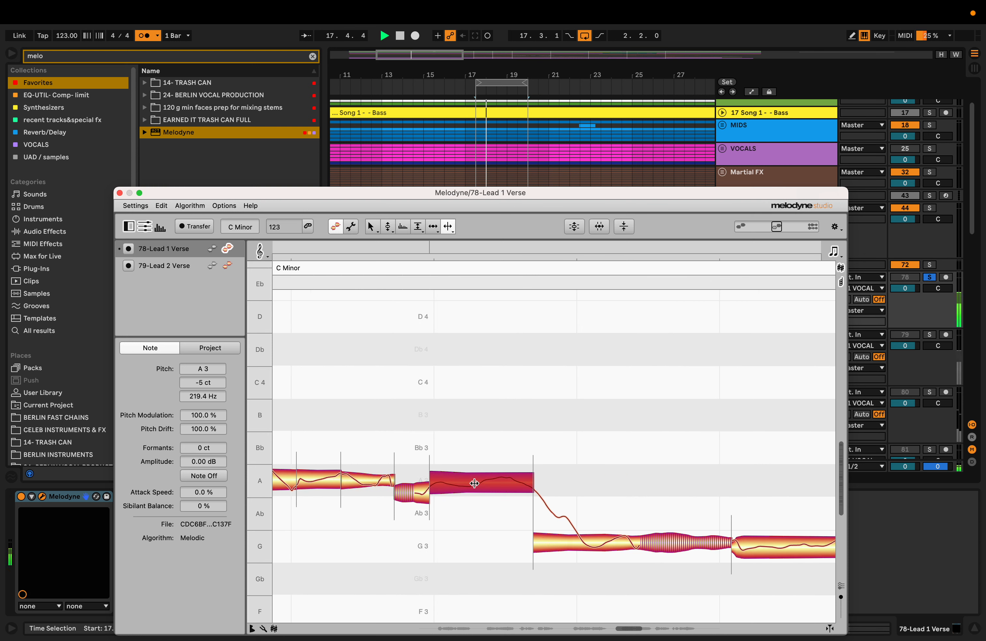
left_click_drag(457, 483, 435, 478)
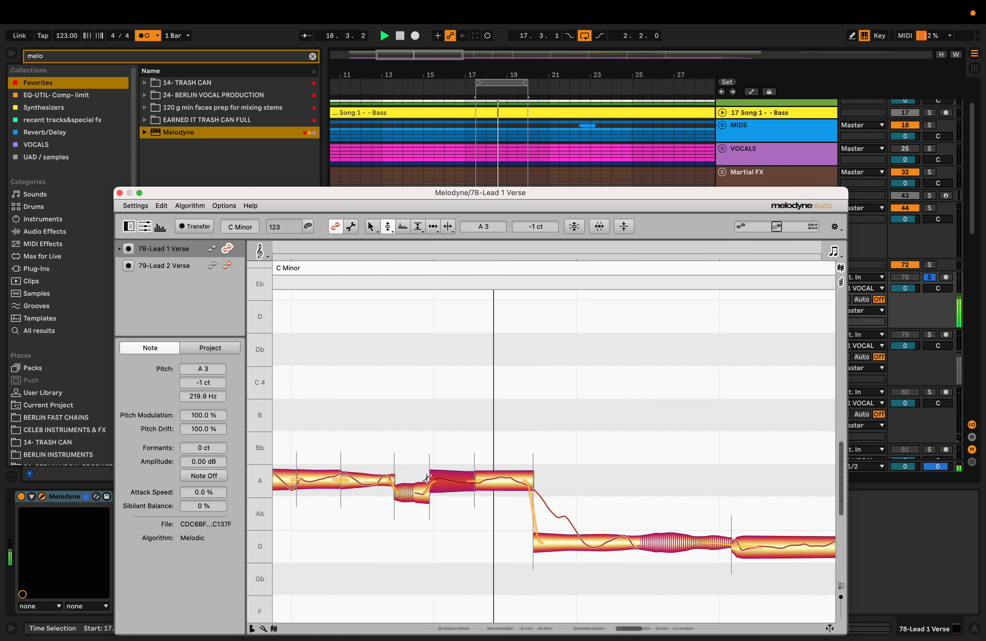
key("space")
- Move the separation after the sibilant piece slightly earlier and listen to the lengthened A 3 piece
left_click(448, 228)
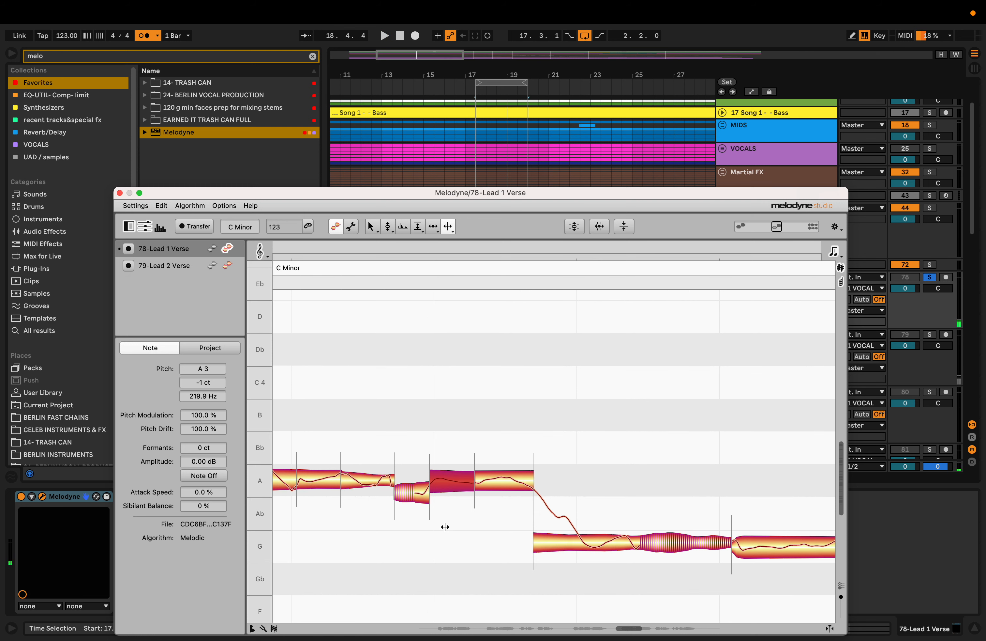
left_click_drag(430, 483, 420, 482)
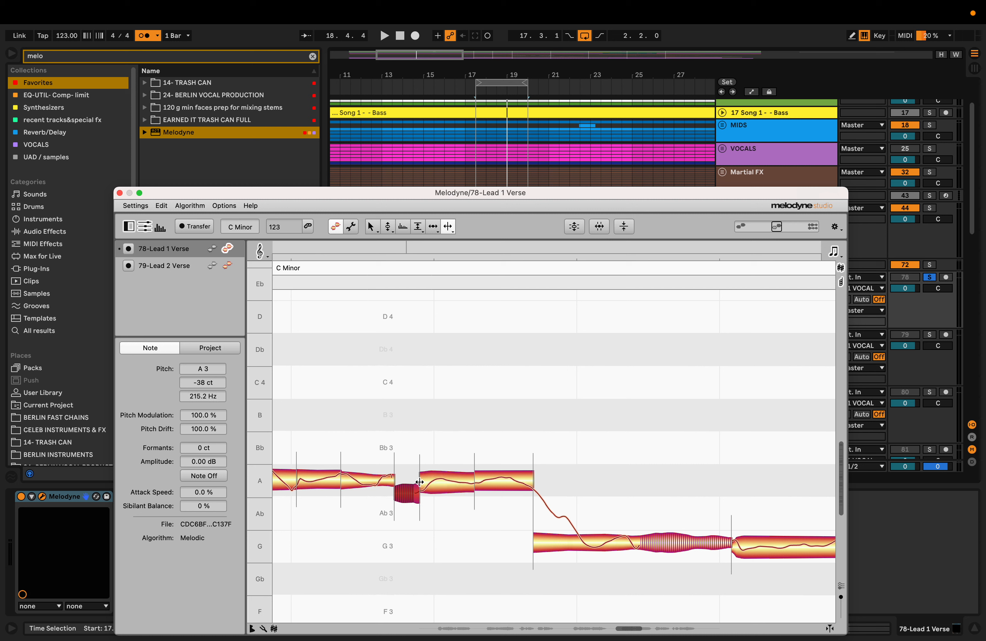
left_click(440, 485)
key("F2")
left_click(440, 485)
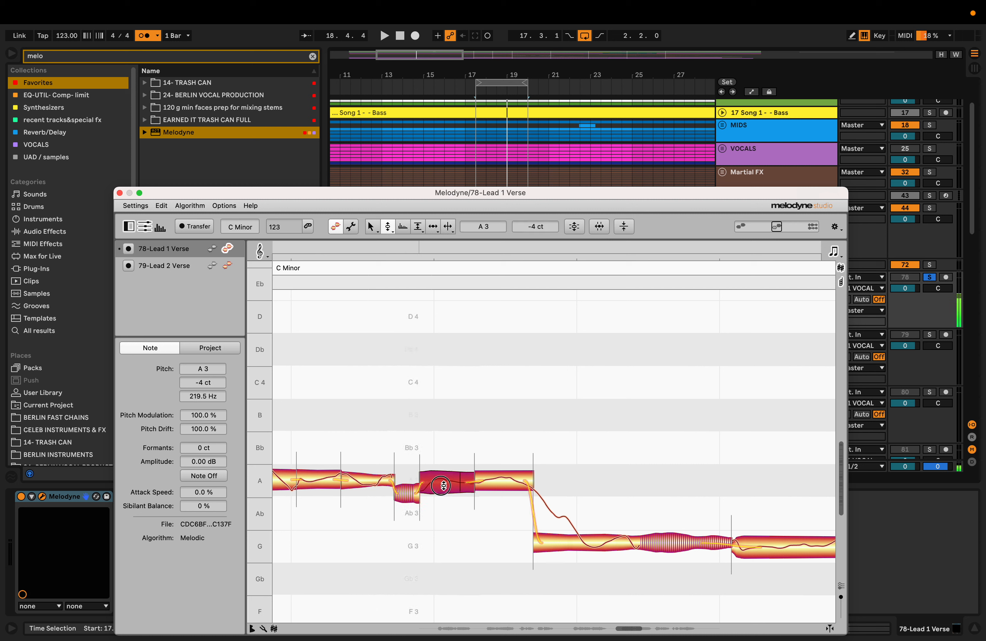
left_click_drag(442, 485, 441, 485)
- Tune the last A 3 piece before the fall to G 3 to -1 ct and play back
left_click(500, 484)
left_click_drag(502, 484, 502, 484)
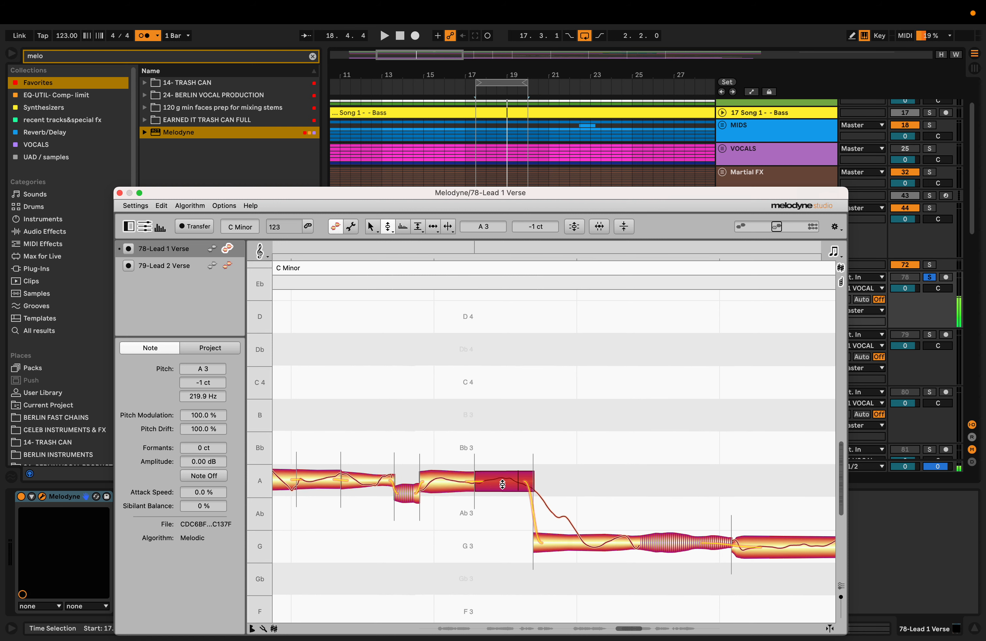
key("space")
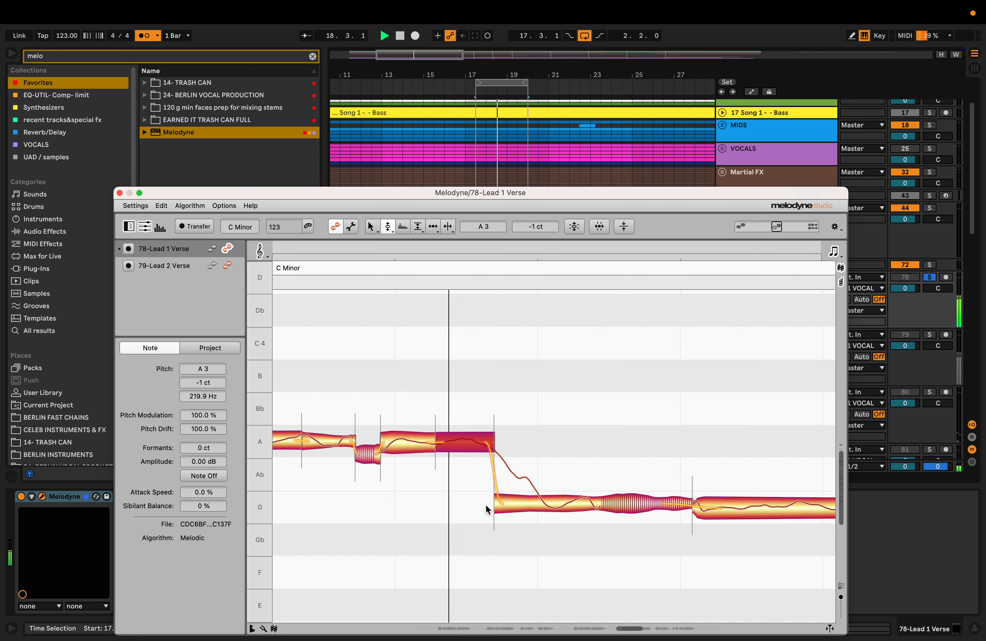
key("space")
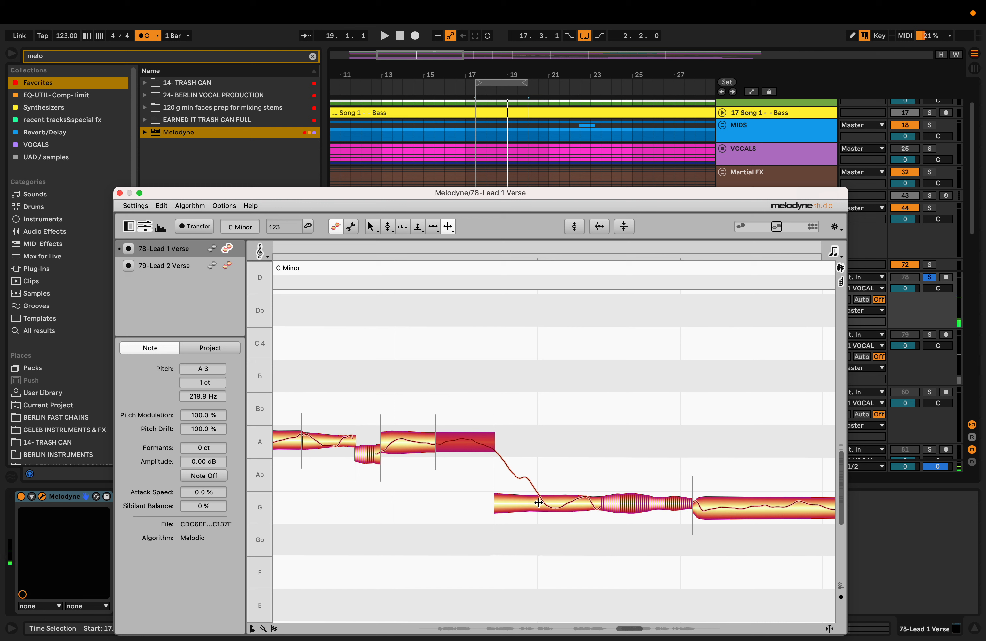
- Separate the falling start of the G 3 note and split it into two short Ab 3 pieces
left_click(538, 502)
left_click(539, 502)
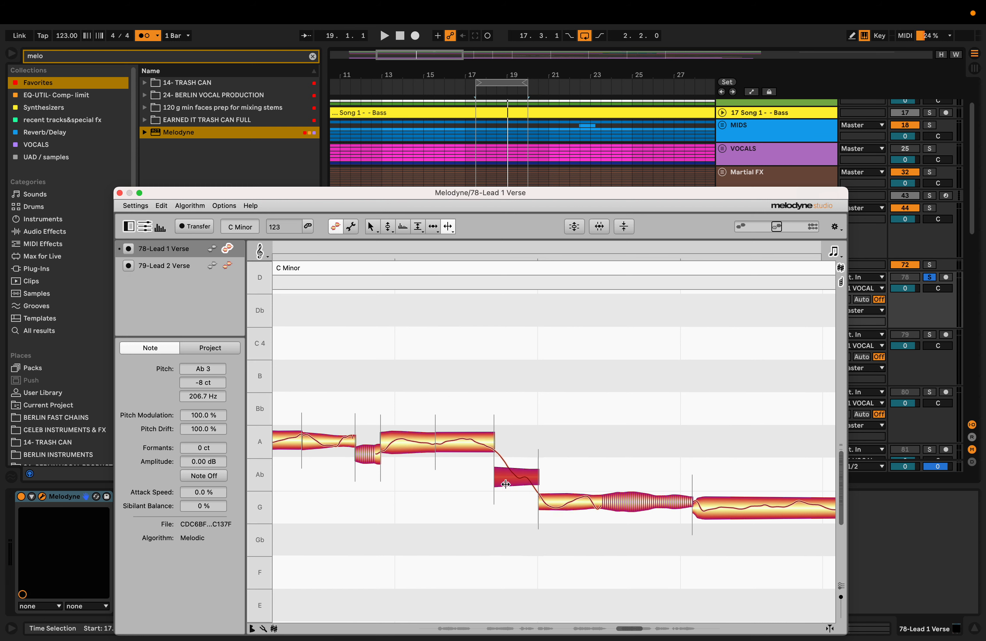
key("space")
left_click(514, 477)
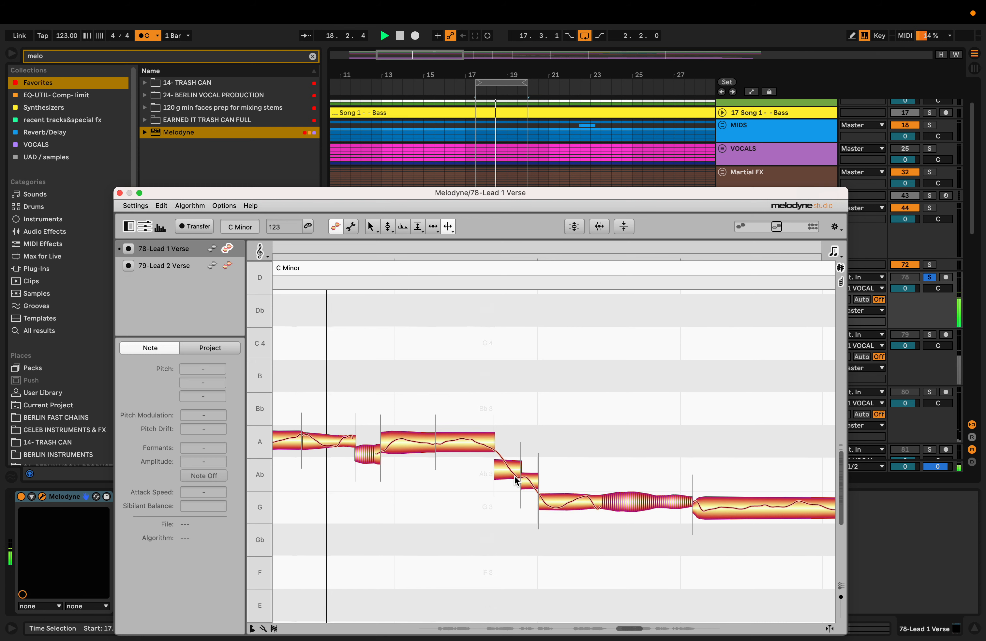
- Try raising the first short Ab 3 piece slightly and lowering the second to -28 ct, and play back
key("F2")
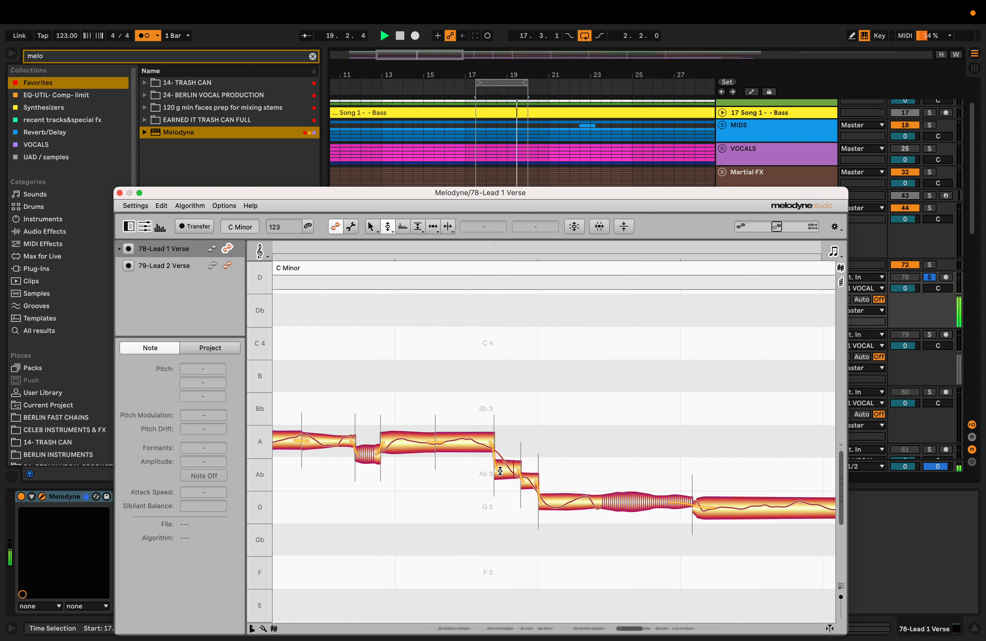
left_click(501, 470)
left_click(527, 486)
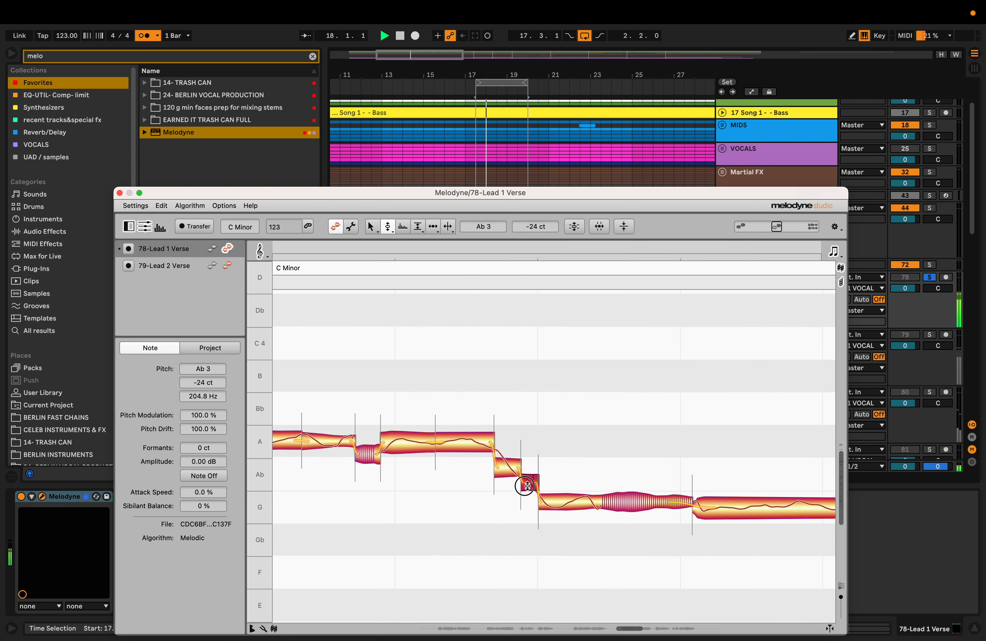
left_click(507, 472)
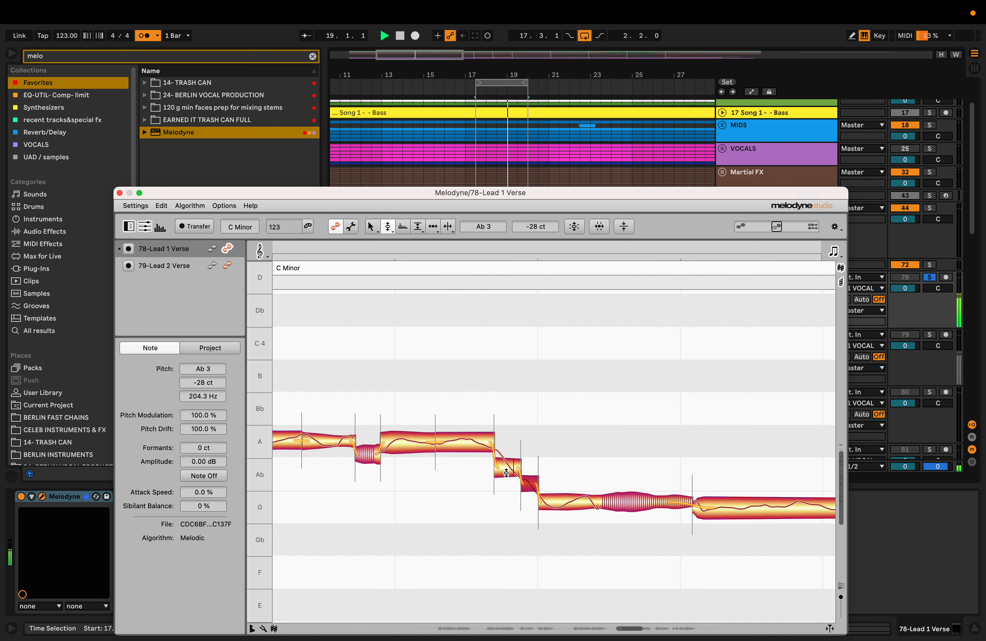
key("space")
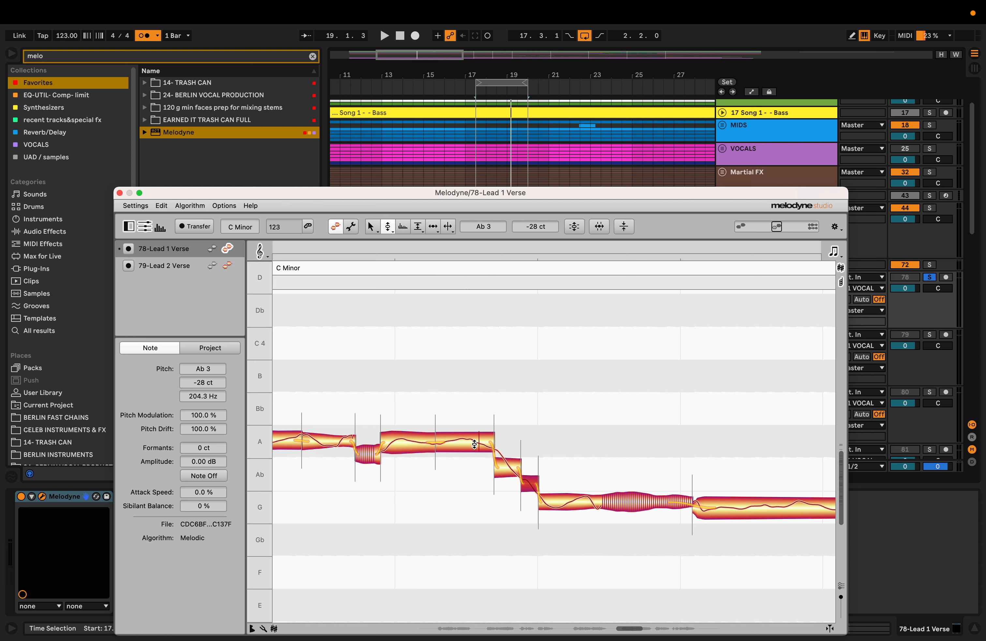
- Tune the first short Ab 3 piece to +39 ct and the second to -40 ct, and play back
left_click_drag(504, 472, 504, 467)
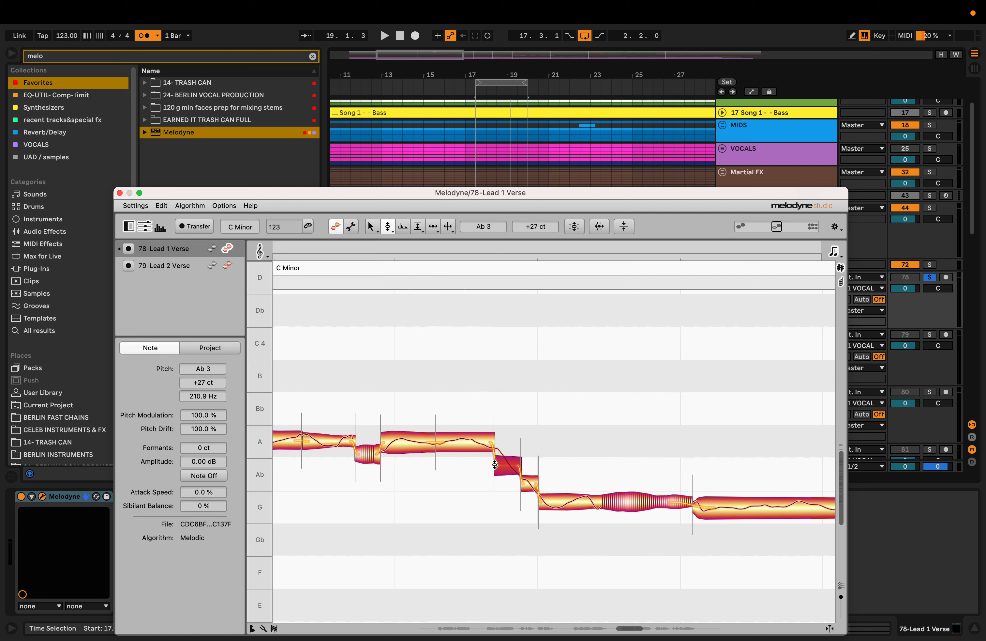
left_click_drag(505, 467, 505, 465)
left_click(504, 465)
left_click(505, 466)
left_click_drag(511, 467, 526, 485)
left_click(527, 481)
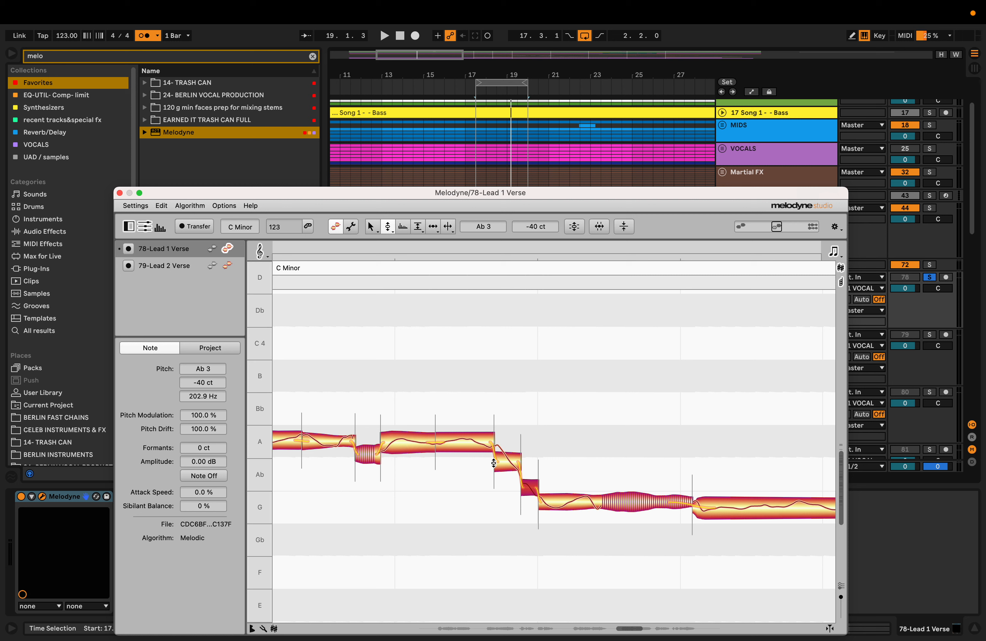
left_click(503, 463)
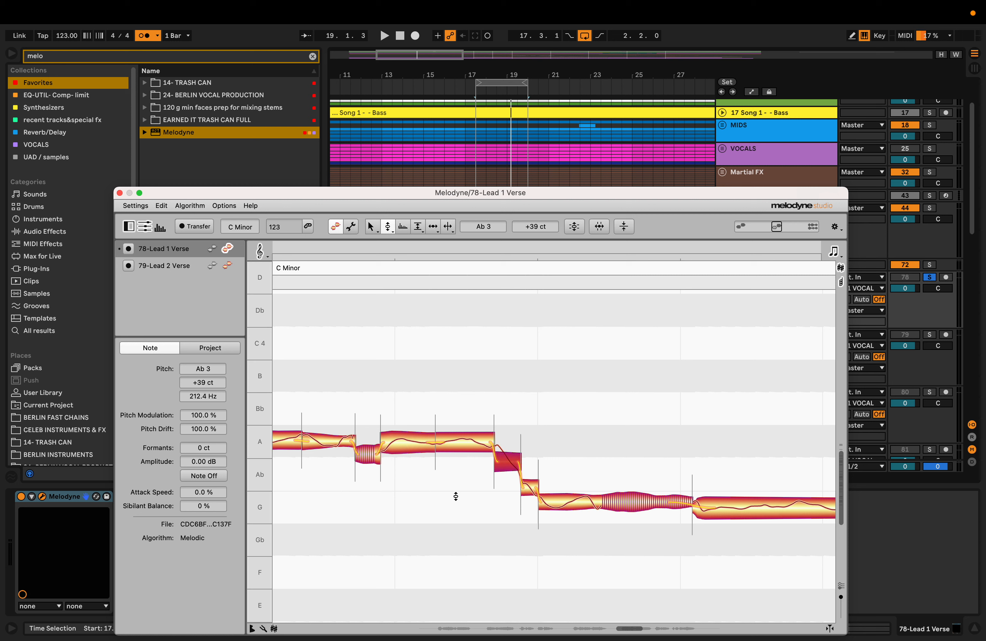
key("space")
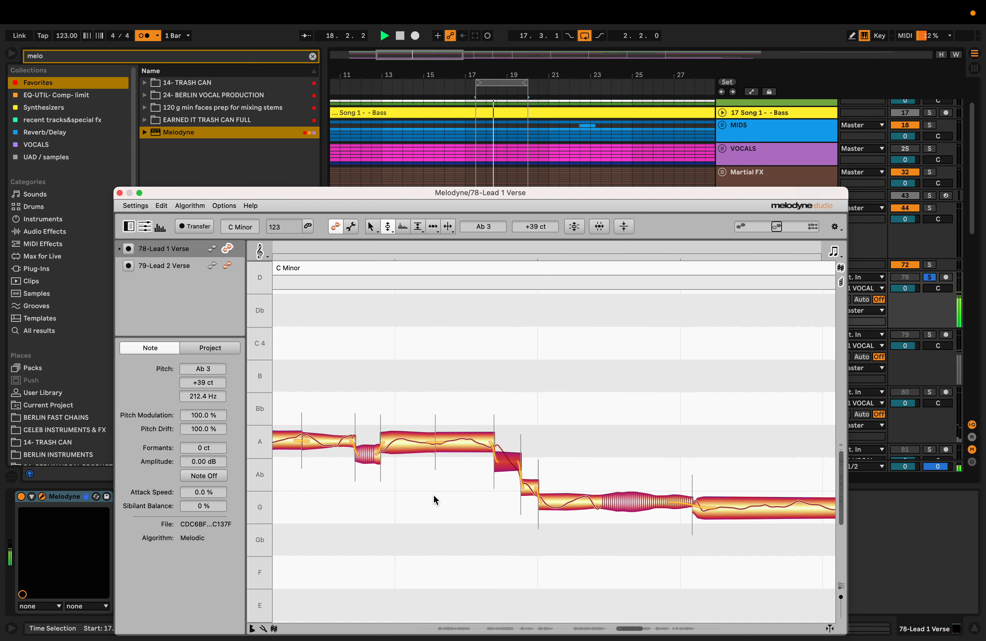
key("space")
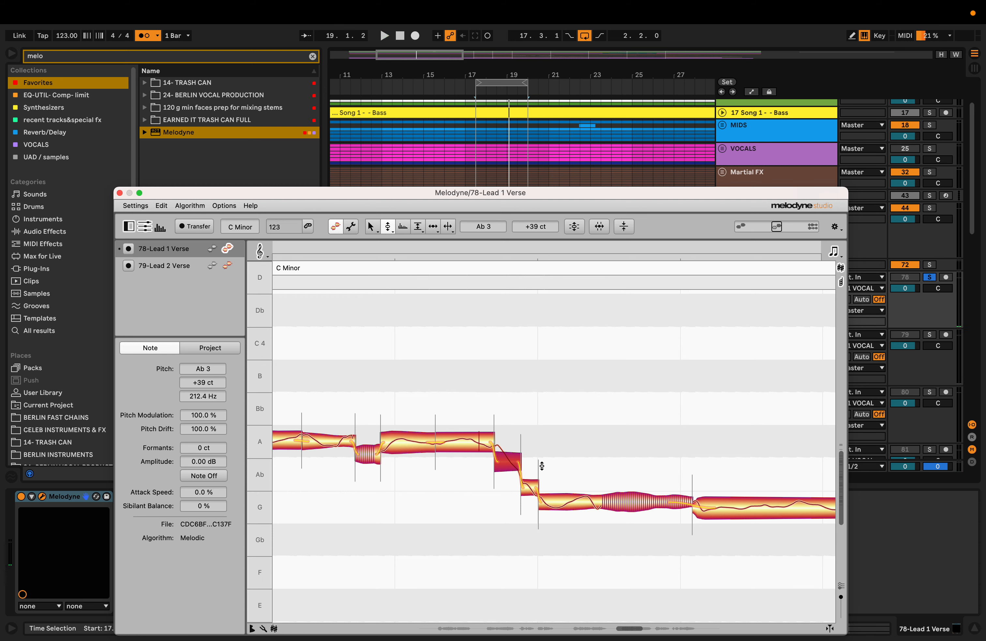
- Separate the wavering start of the G 3 note after the fall, tune it to +10 ct and play back
scroll(466, 518, "right", 3)
key("F6")
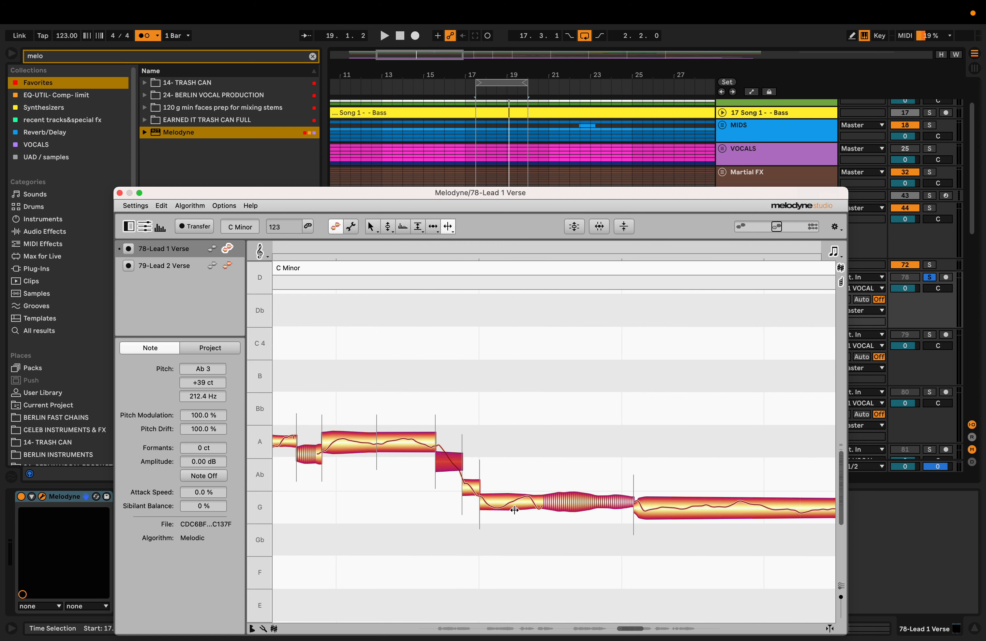
double_click(533, 505)
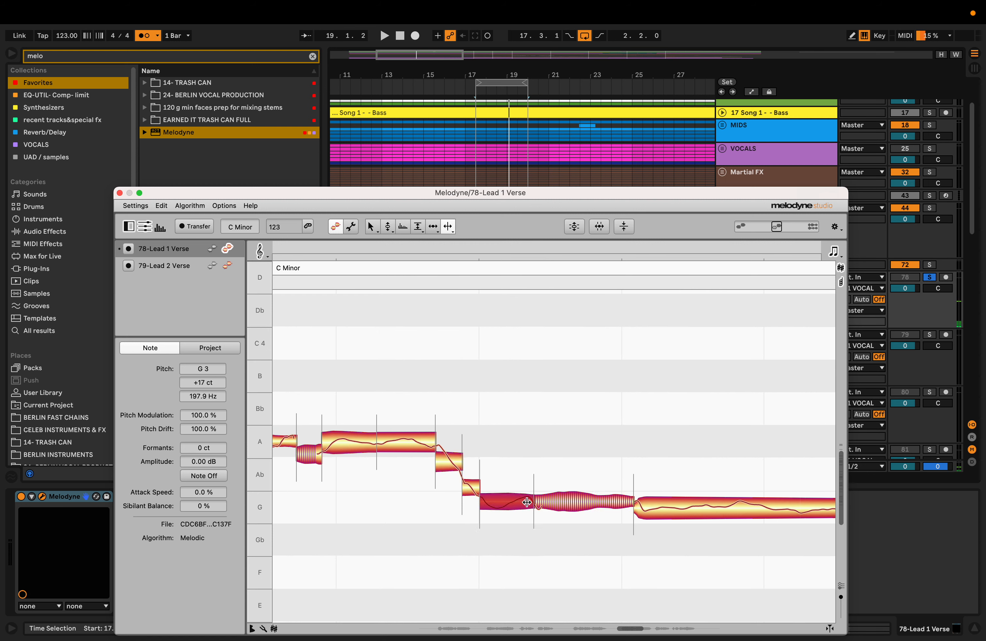
left_click_drag(533, 500, 530, 500)
key("F2")
left_click(504, 504)
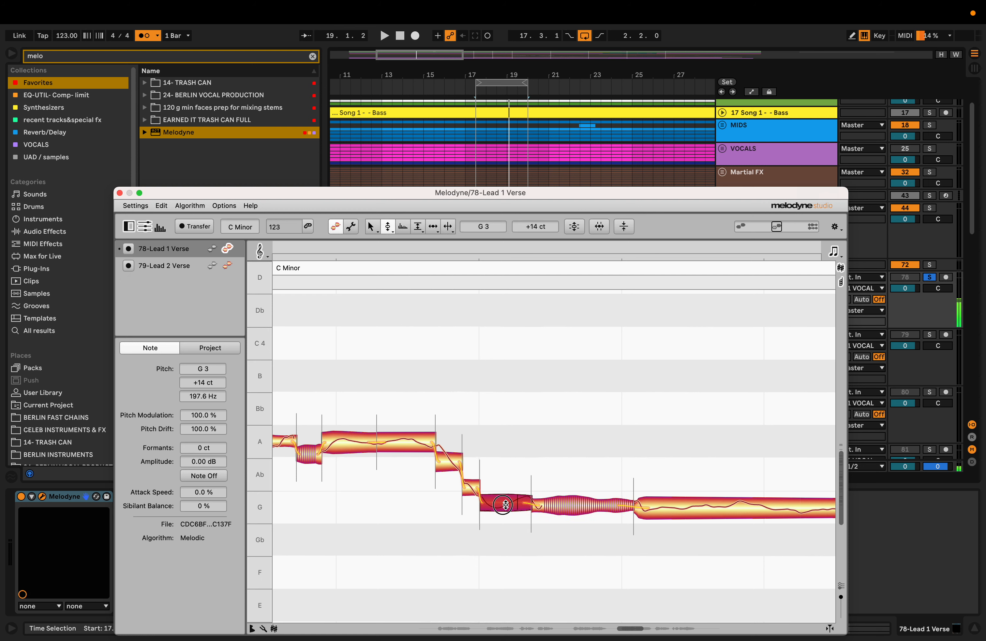
left_click_drag(506, 506, 506, 507)
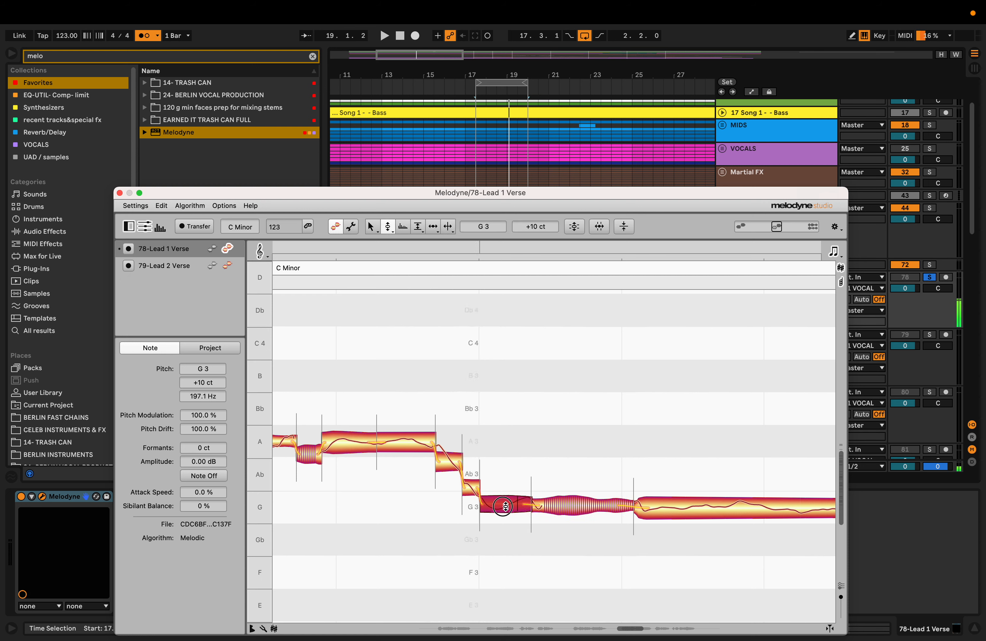
key("space")
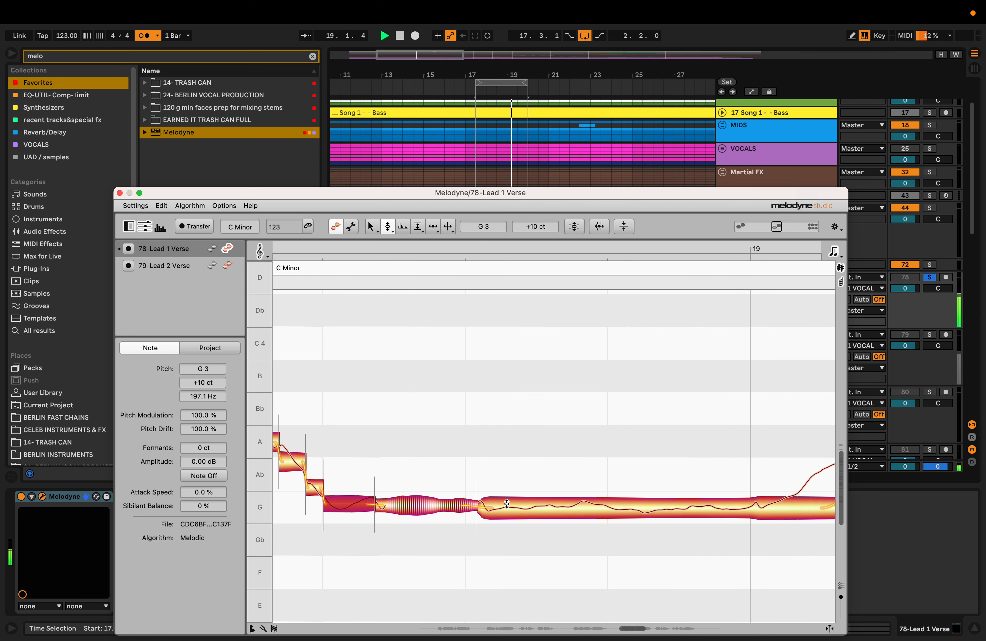
key("space")
- Separate the short onset of the sustained G 3 note before bar 19, and split off the steady section that follows it
key("F6")
double_click(435, 508)
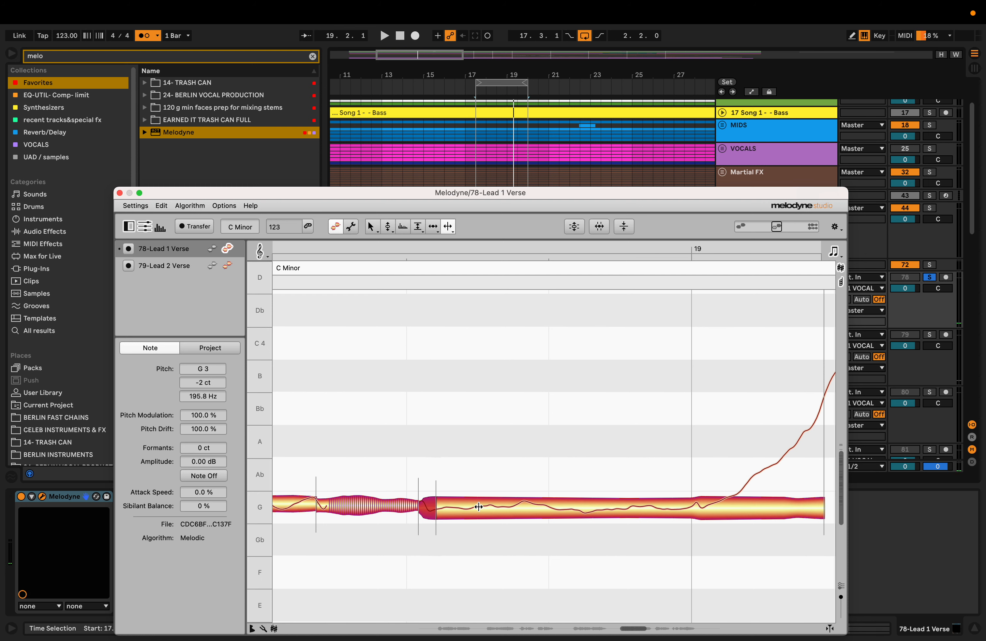
double_click(522, 505)
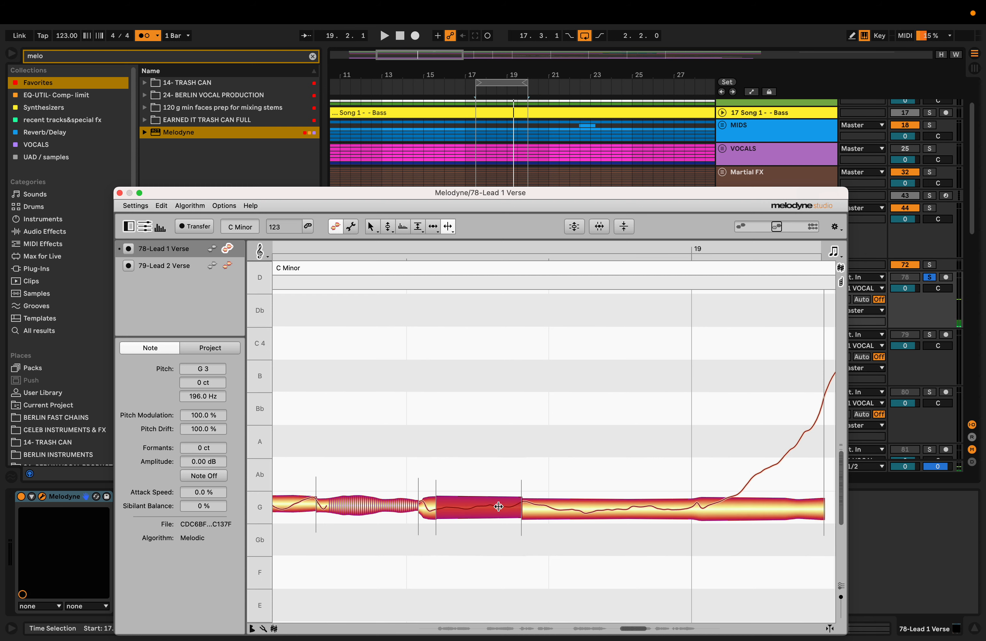
key("super+z")
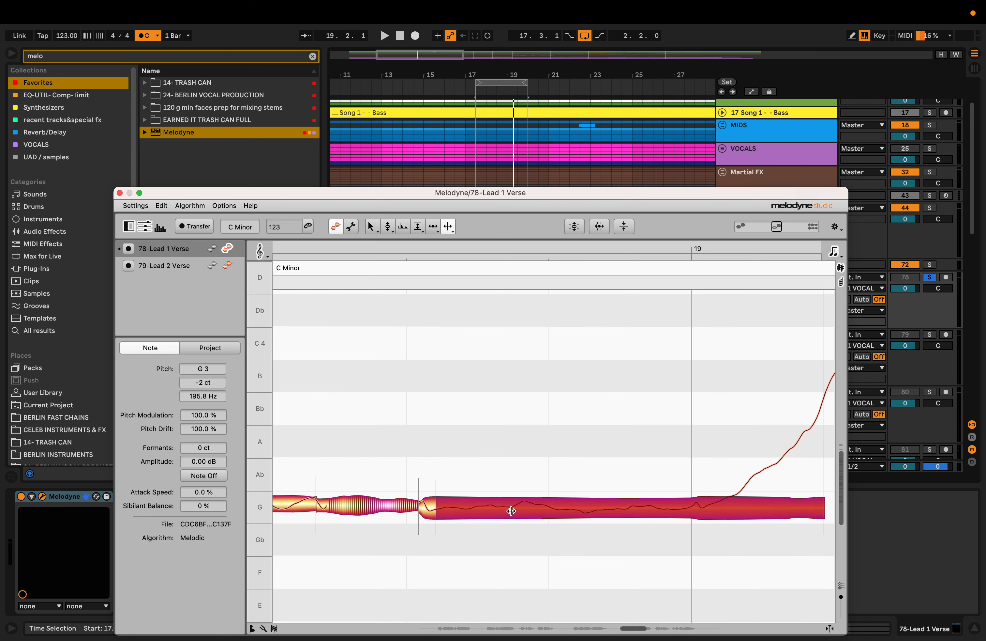
double_click(507, 507)
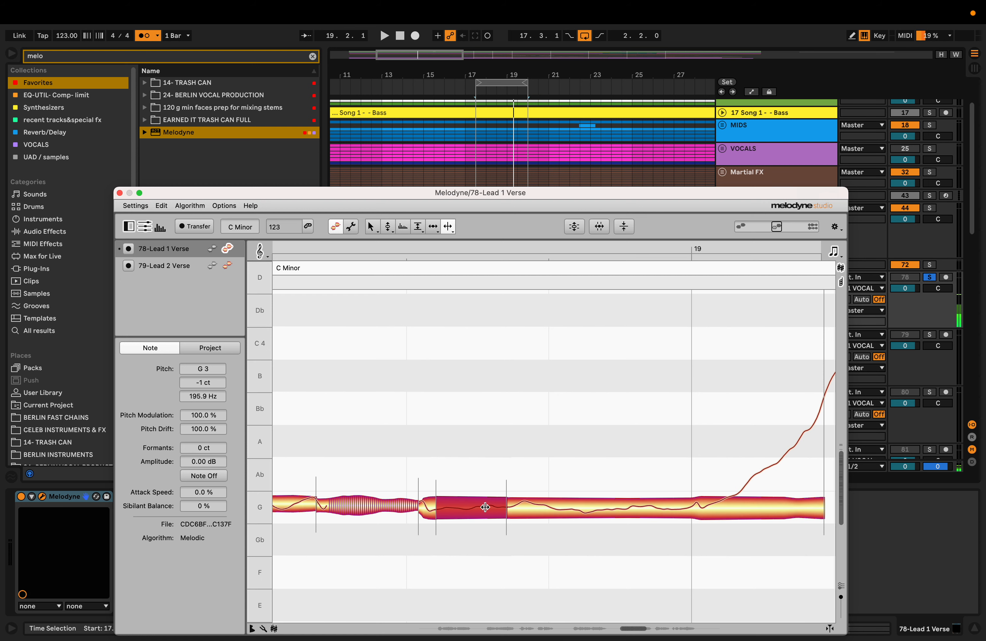
- Split the rest of the sustained G 3 note into short pieces along its pitch curve, with the last cut at bar 19
left_click(528, 506)
left_click(542, 507)
left_click(529, 509)
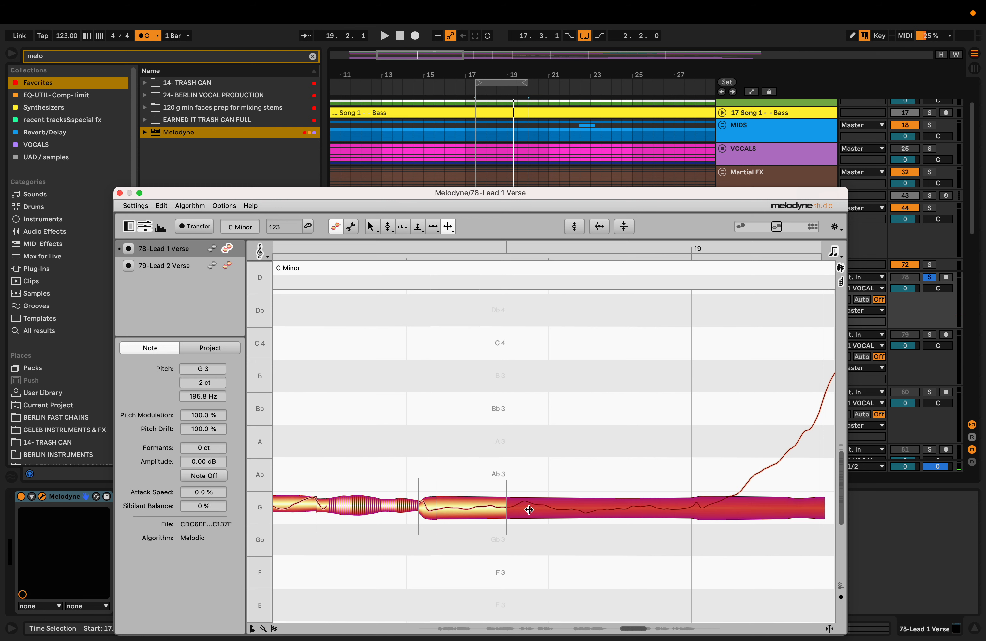
double_click(528, 506)
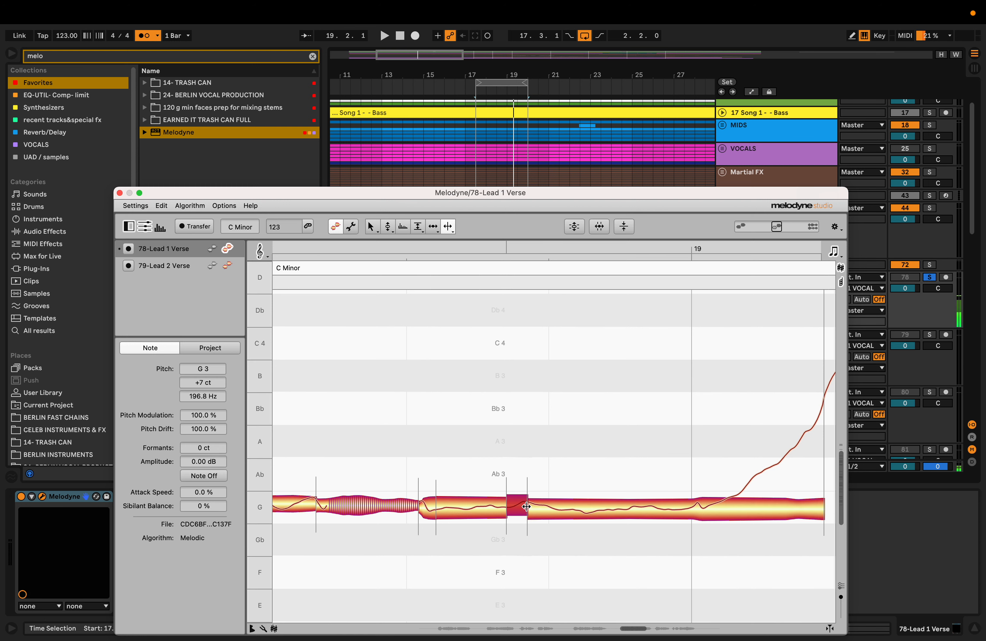
double_click(554, 510)
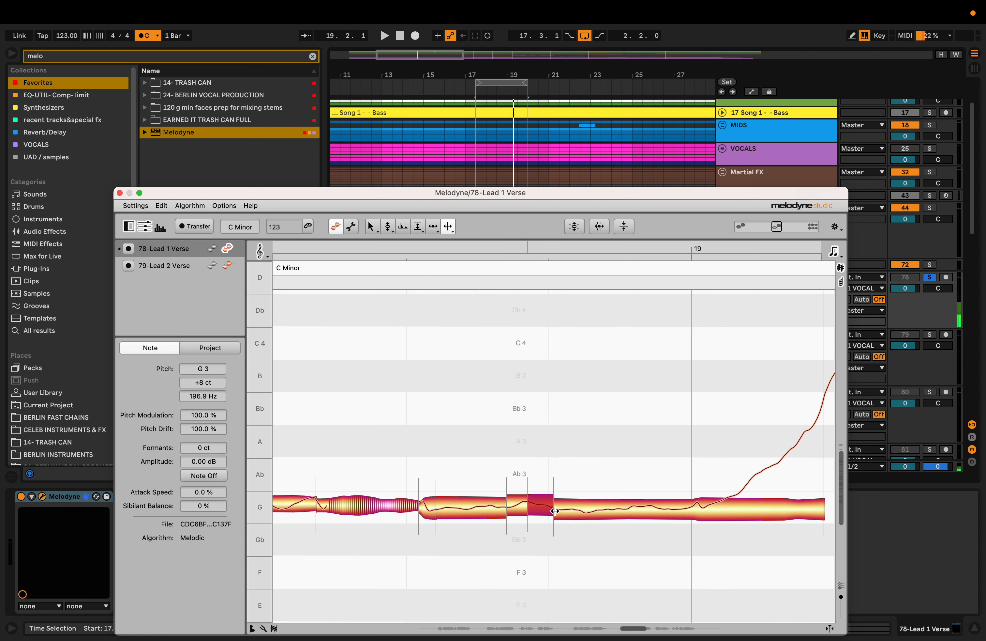
double_click(584, 513)
double_click(634, 510)
double_click(695, 508)
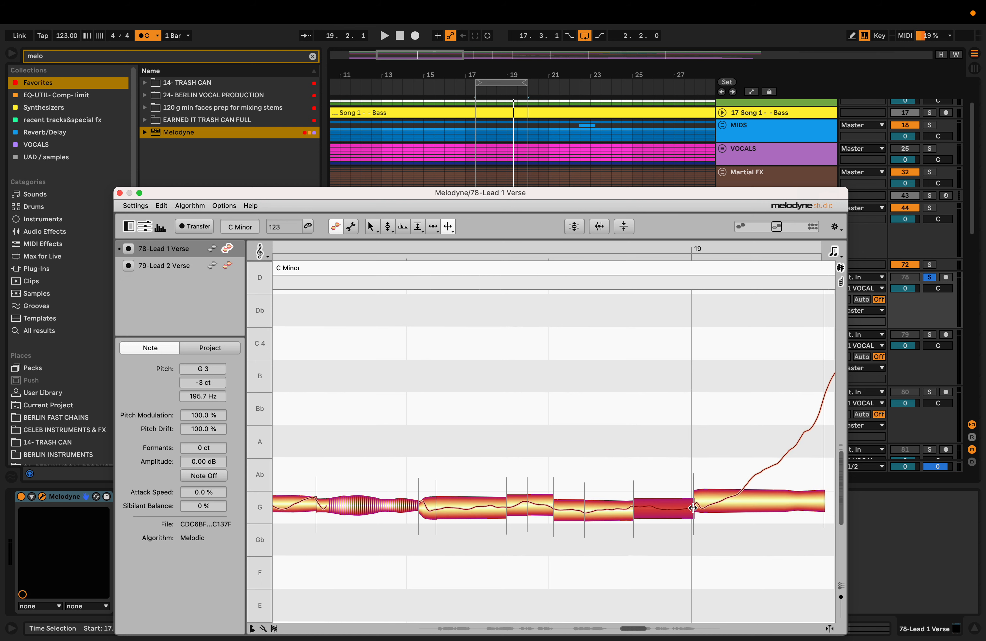
- Audition the last G 3 piece before bar 19, then tune the two pieces ahead of it to -4 ct and -1 ct, working backwards
key("F2")
left_click(665, 509)
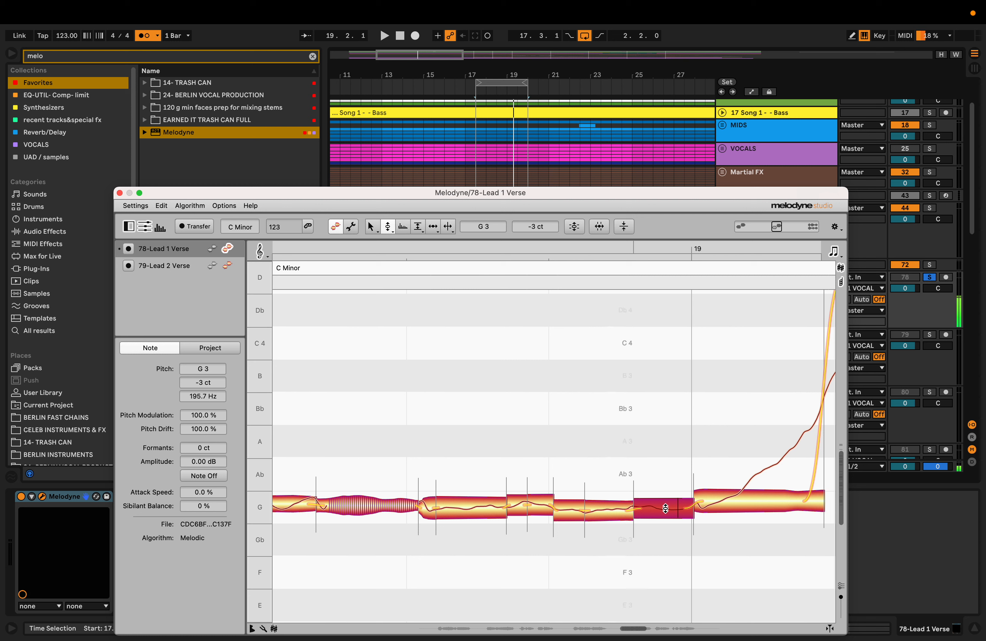
left_click(617, 510)
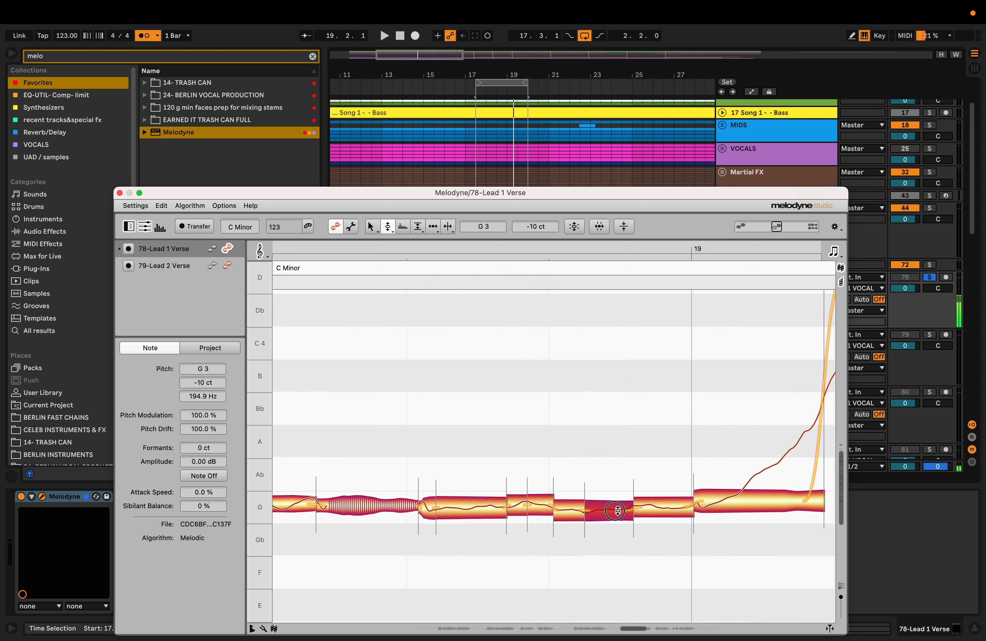
left_click(566, 509)
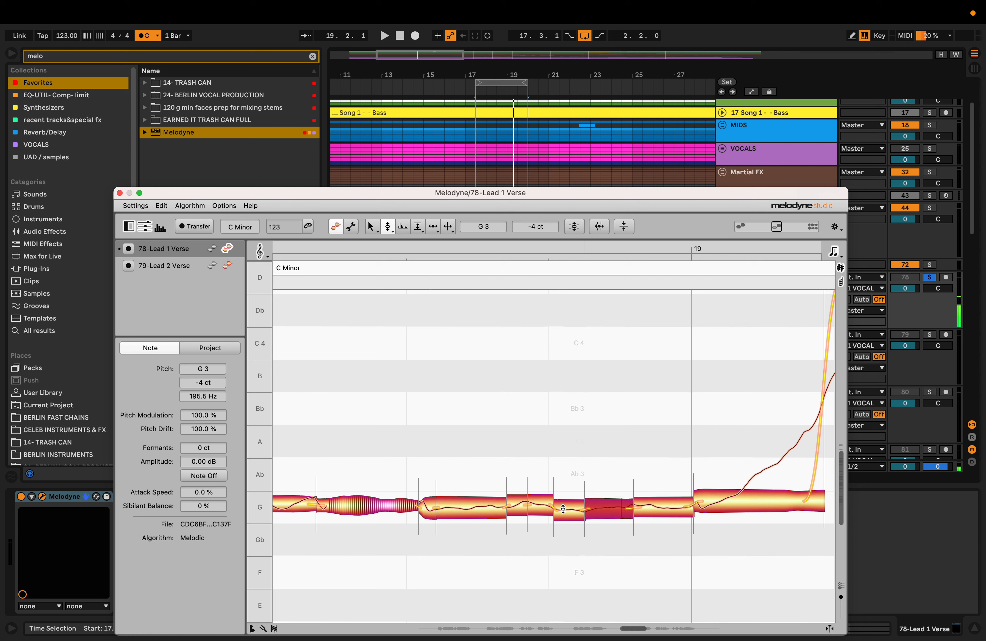
left_click_drag(563, 509, 563, 507)
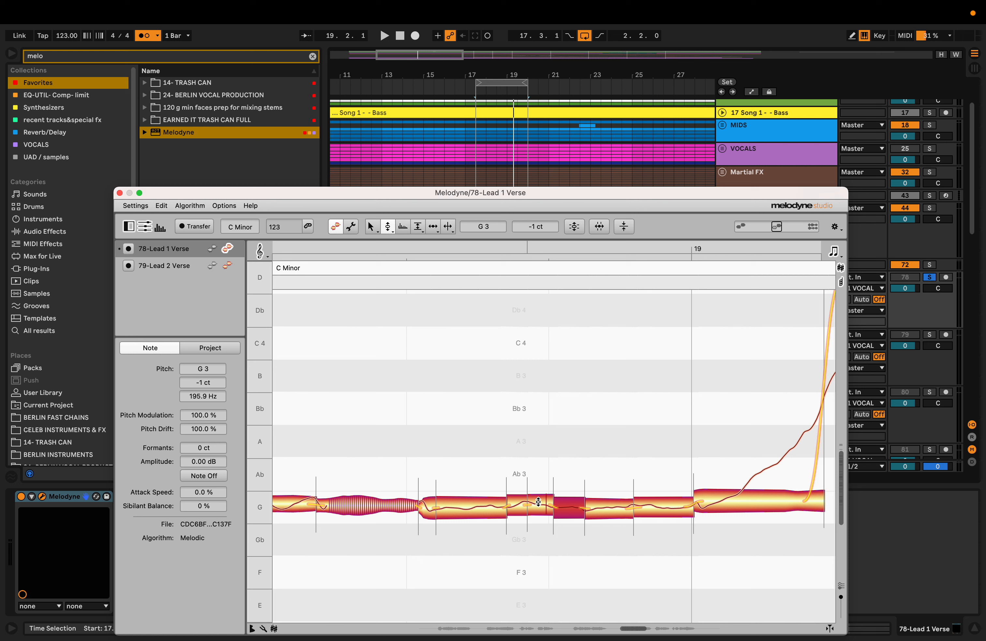
- Tune the second raised G 3 piece to +4 ct and the longer piece after the onset to +1 ct, and play back
left_click(538, 502)
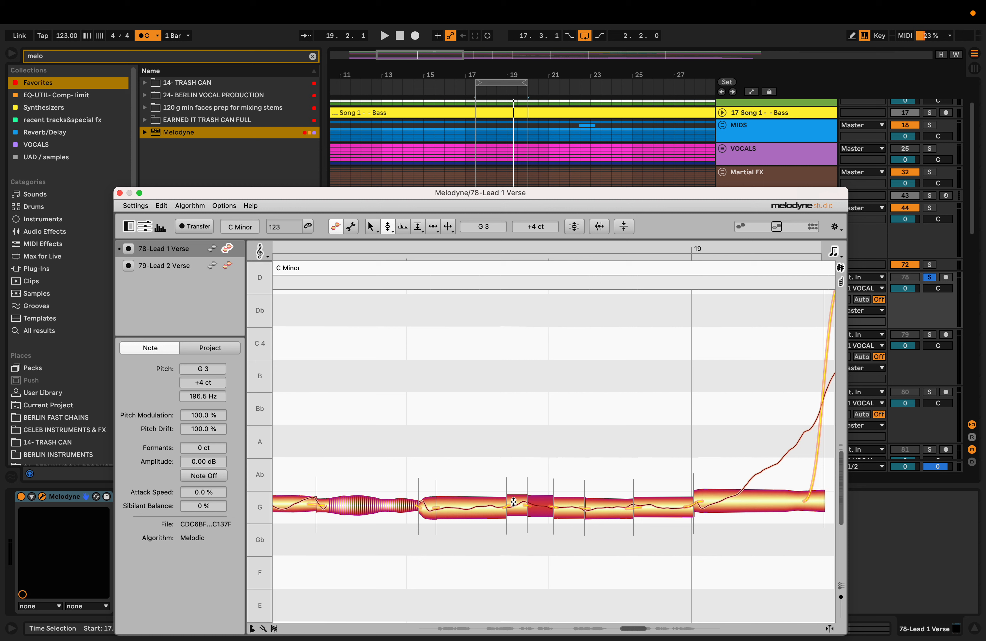
left_click(514, 501)
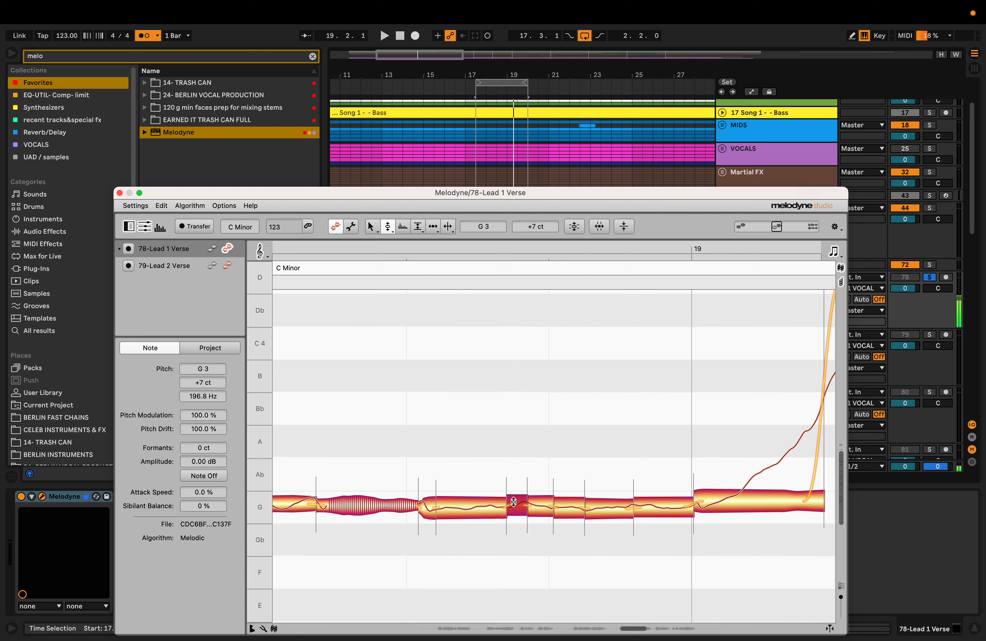
left_click(535, 504)
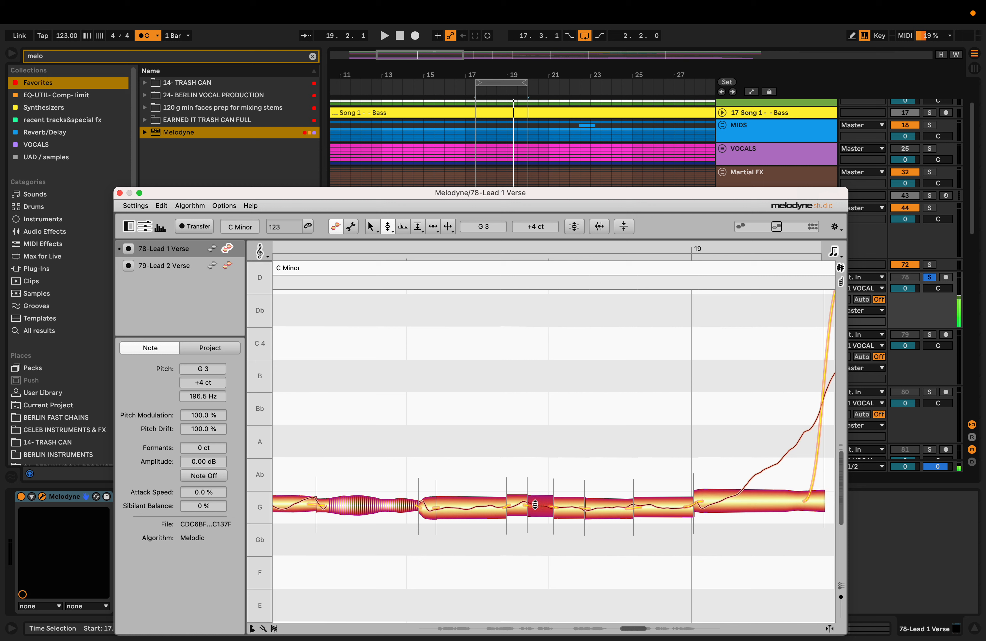
left_click(516, 503)
left_click(497, 504)
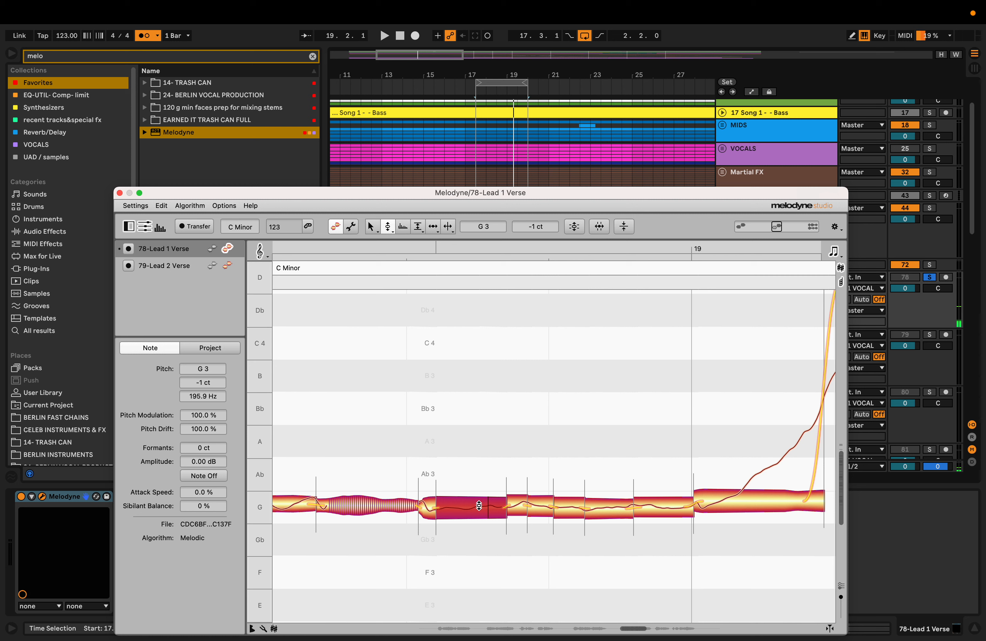
left_click_drag(479, 505, 479, 503)
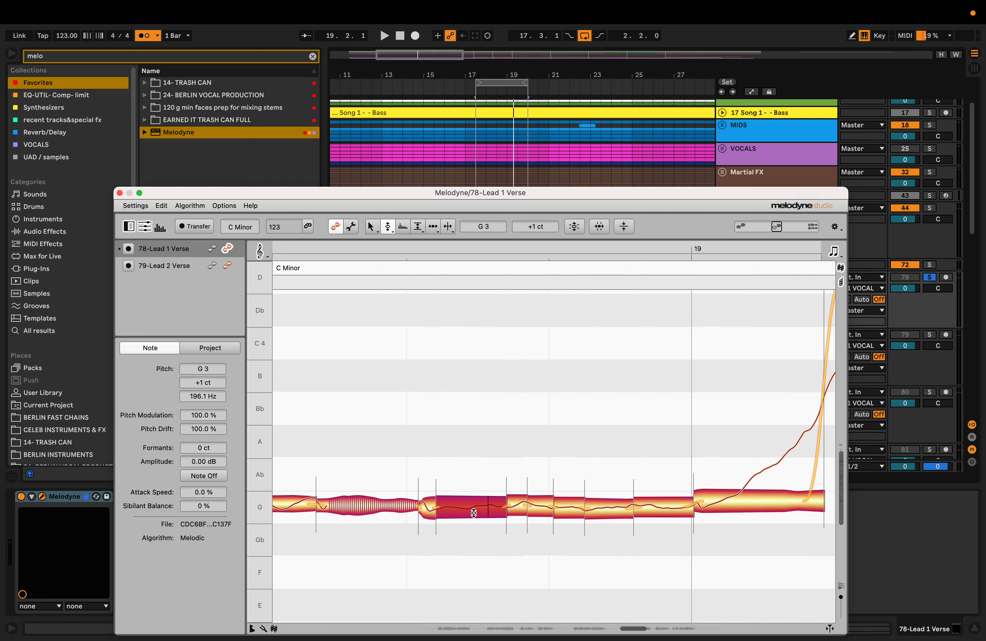
key("space")
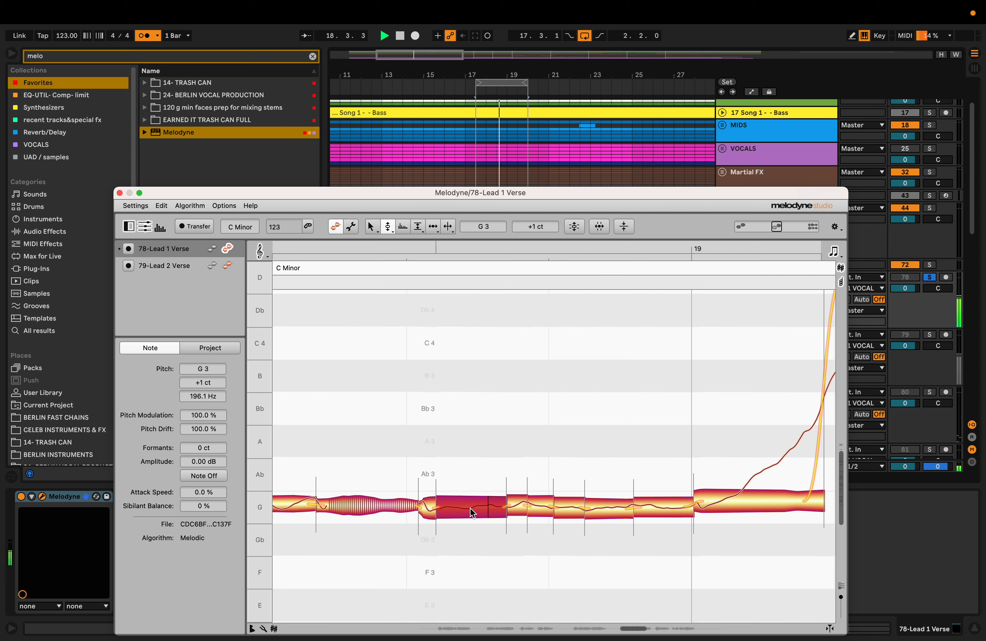
key("space")
- Tune the two short raised G 3 pieces to +3 ct and +2 ct and the second-to-last piece before bar 19 to 0 ct, and play back
left_click(521, 507)
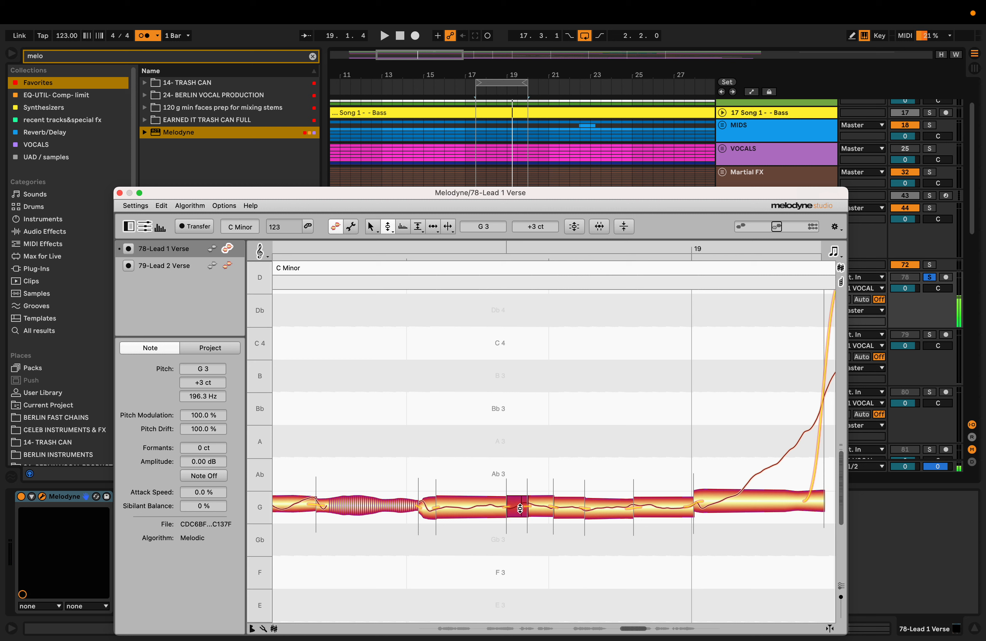
key("Right")
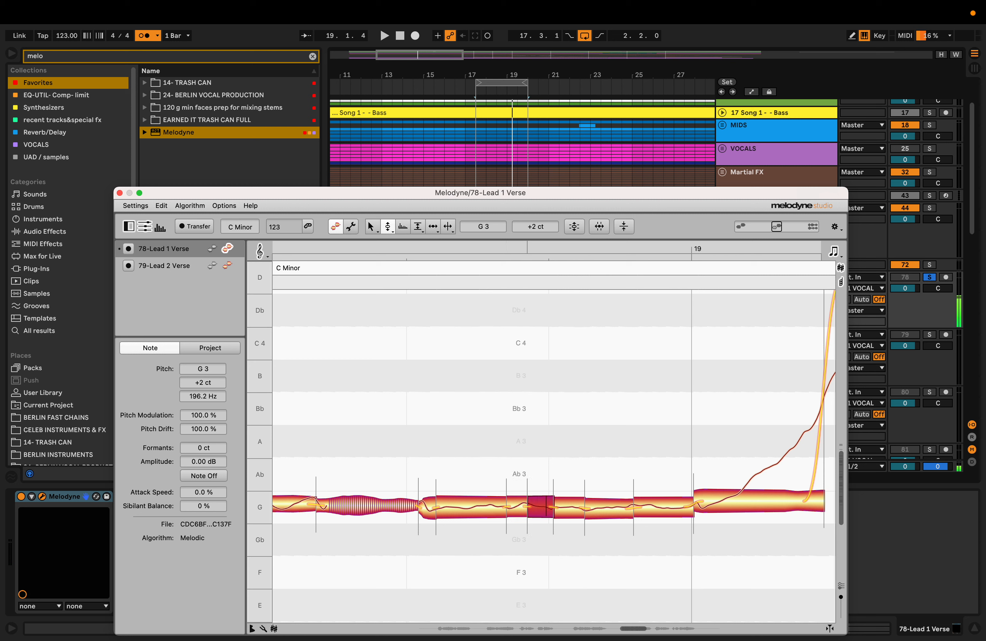
left_click(559, 507)
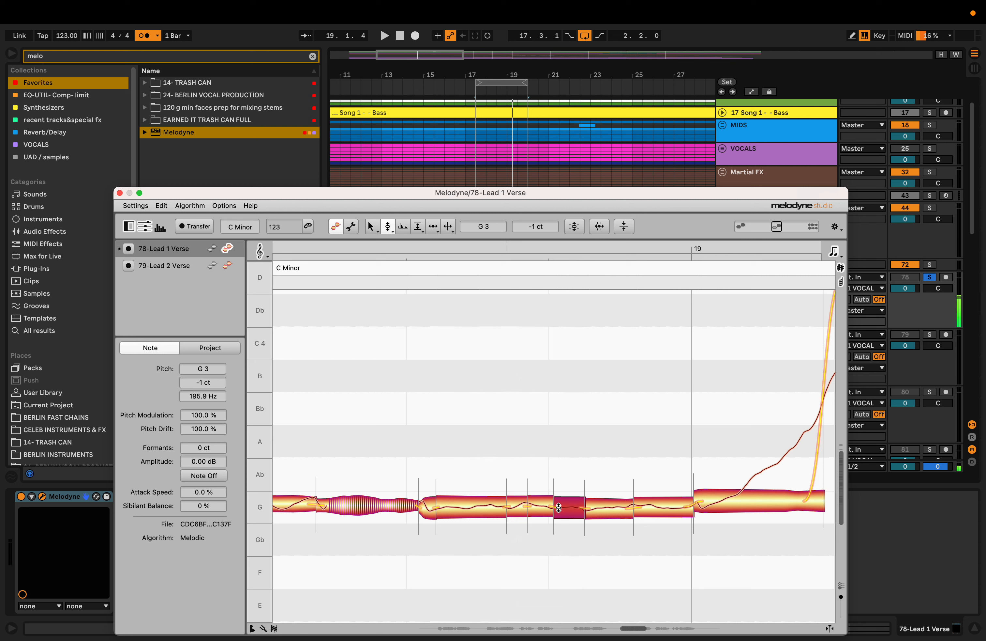
left_click_drag(559, 508, 597, 508)
left_click(602, 511)
key("space")
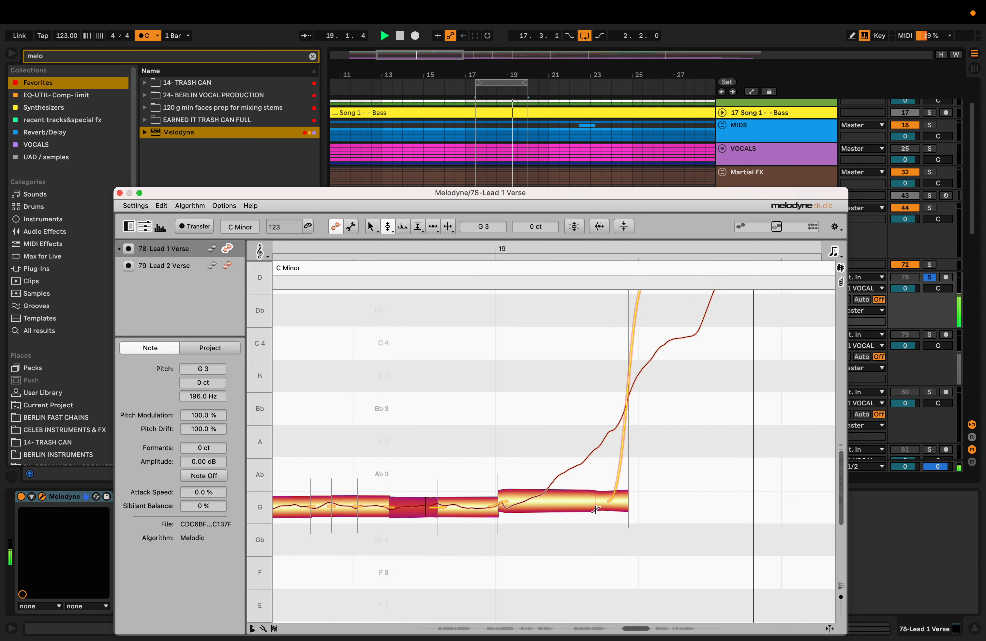
scroll(595, 509, "right", 1)
key("space")
- Separate the G 3 note after bar 19 where its pitch starts rising, tune the first part to +2 ct and play back
scroll(591, 511, "up", 1)
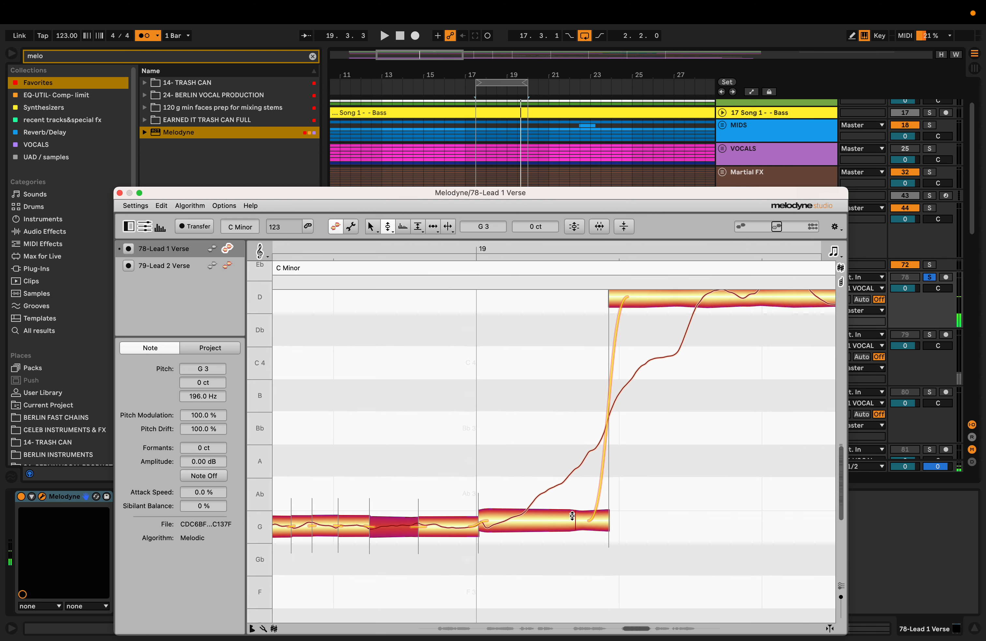
key("F6")
double_click(528, 519)
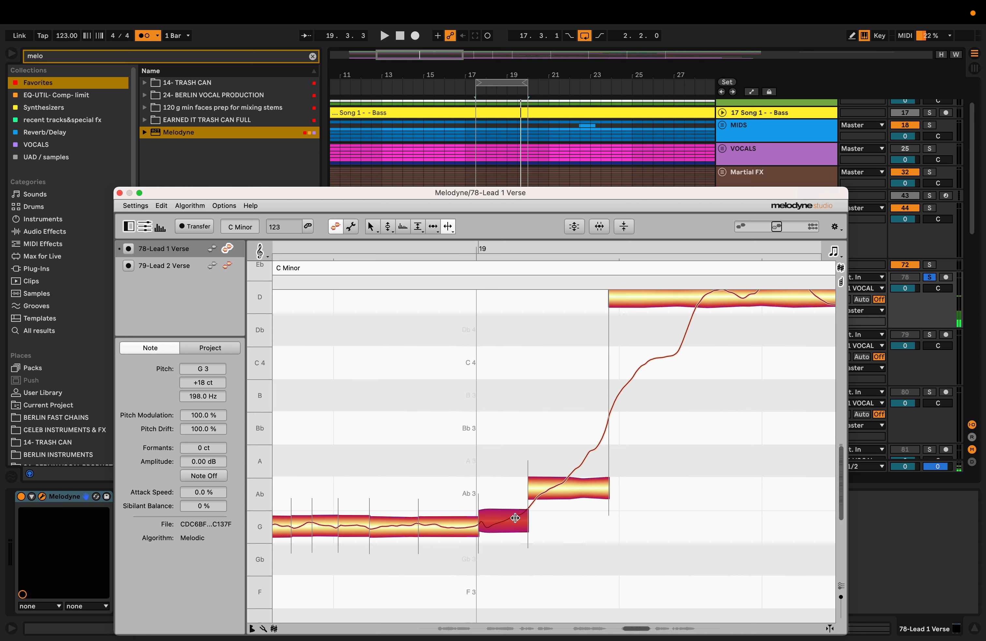
key("F2")
left_click_drag(506, 521, 511, 528)
left_click(456, 527)
key("space")
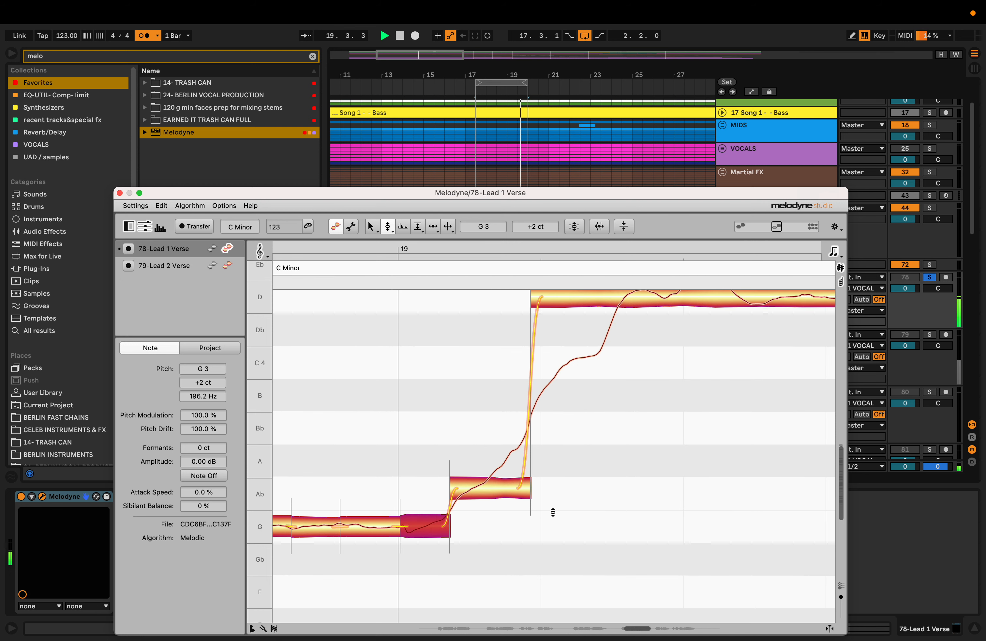
key("space")
- Split the rise from Ab 3 up to the D 4 note into short stepped pieces along its pitch curve
scroll(552, 512, "up", 2)
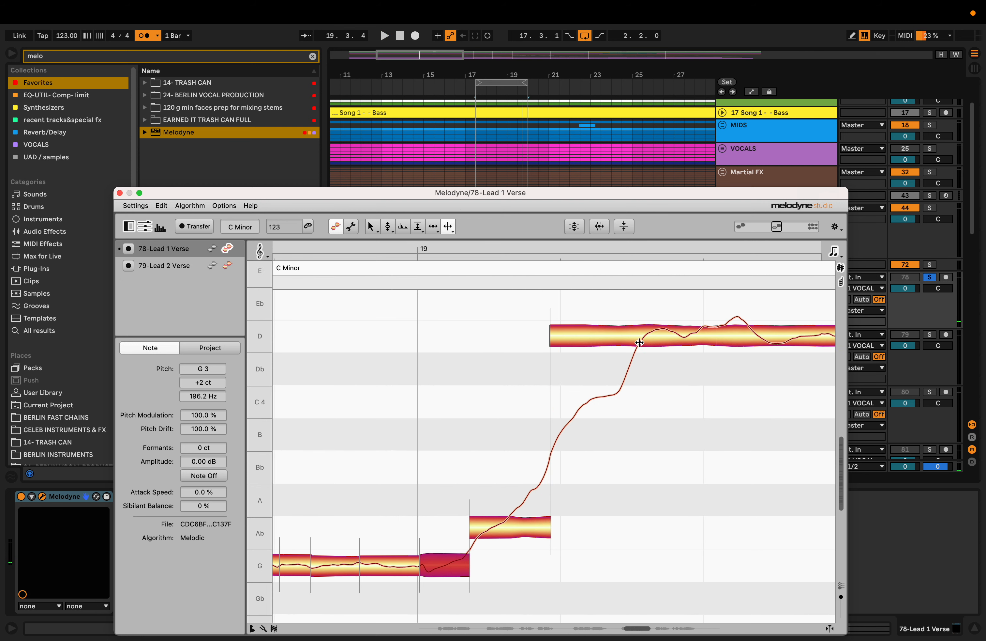
left_click(639, 338)
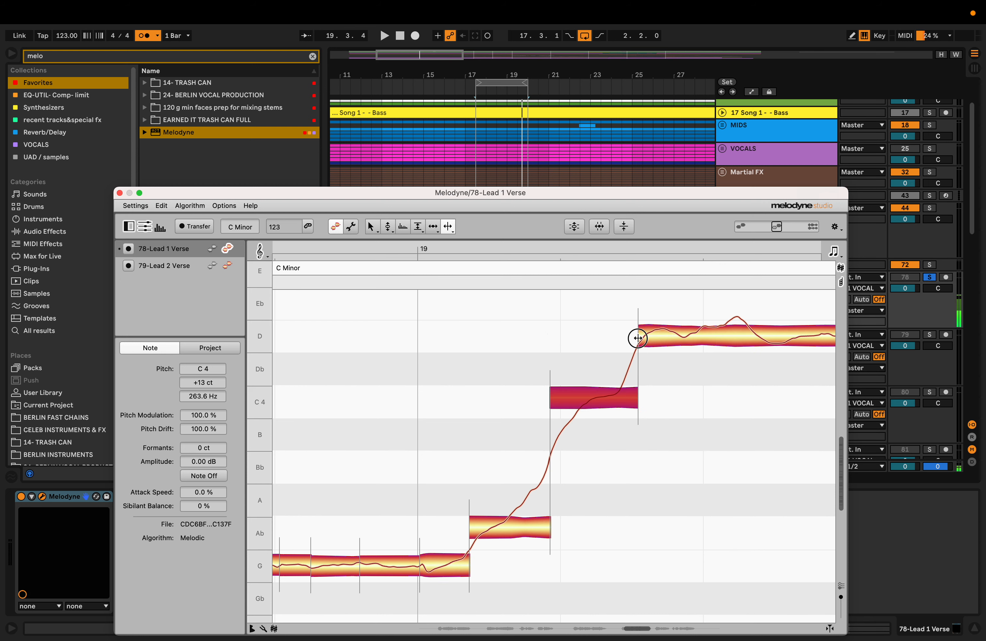
left_click(508, 525)
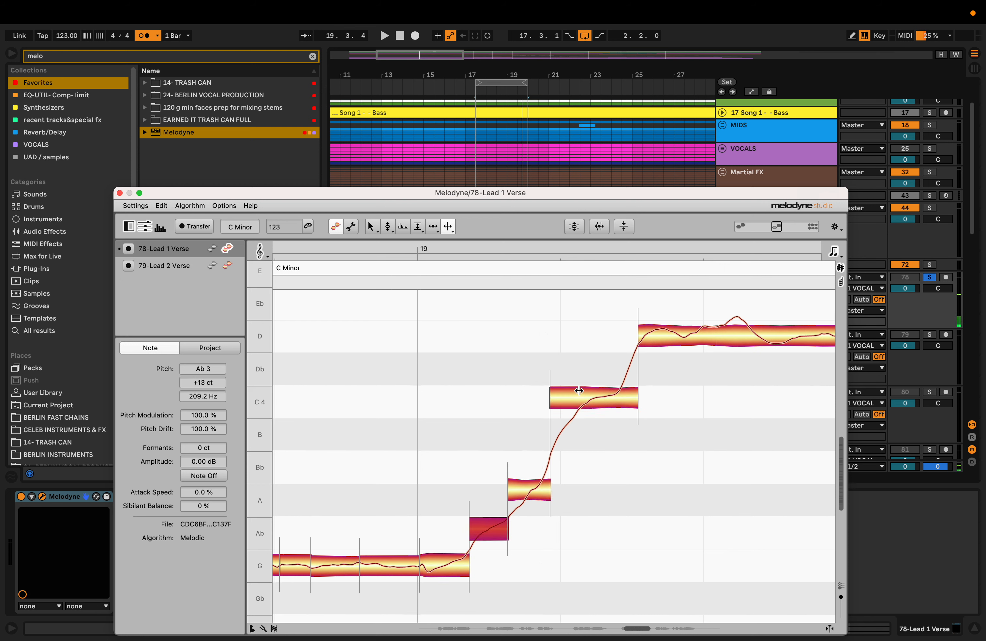
left_click(588, 399)
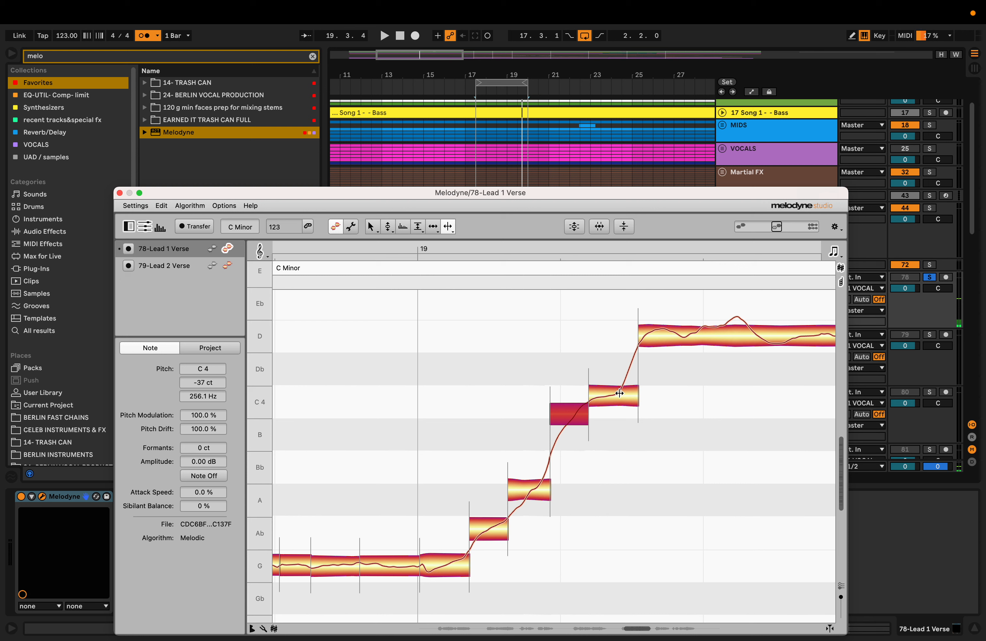
left_click(620, 393)
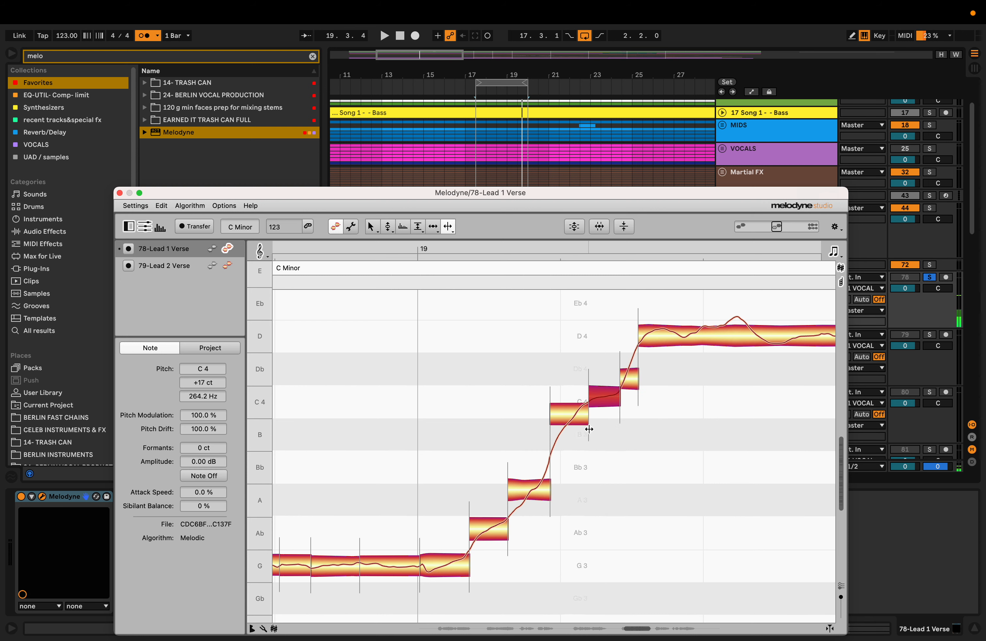
- Play back the split rise after bar 19, lower its Ab 3 piece to -19 ct and raise its Db 4 piece to -11 ct
key("space")
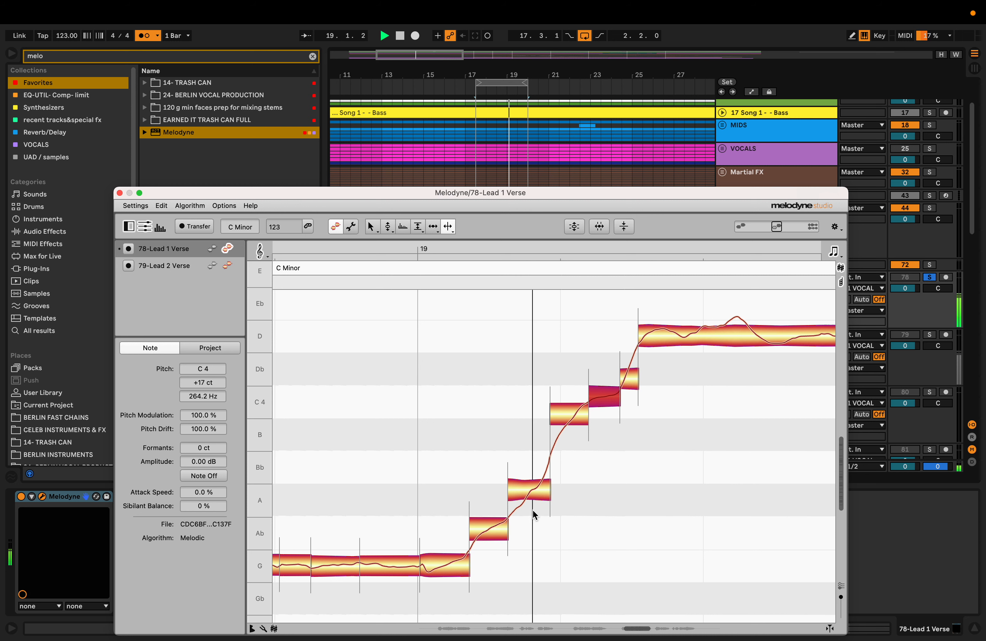
key("space")
key("F2")
left_click_drag(484, 524, 485, 535)
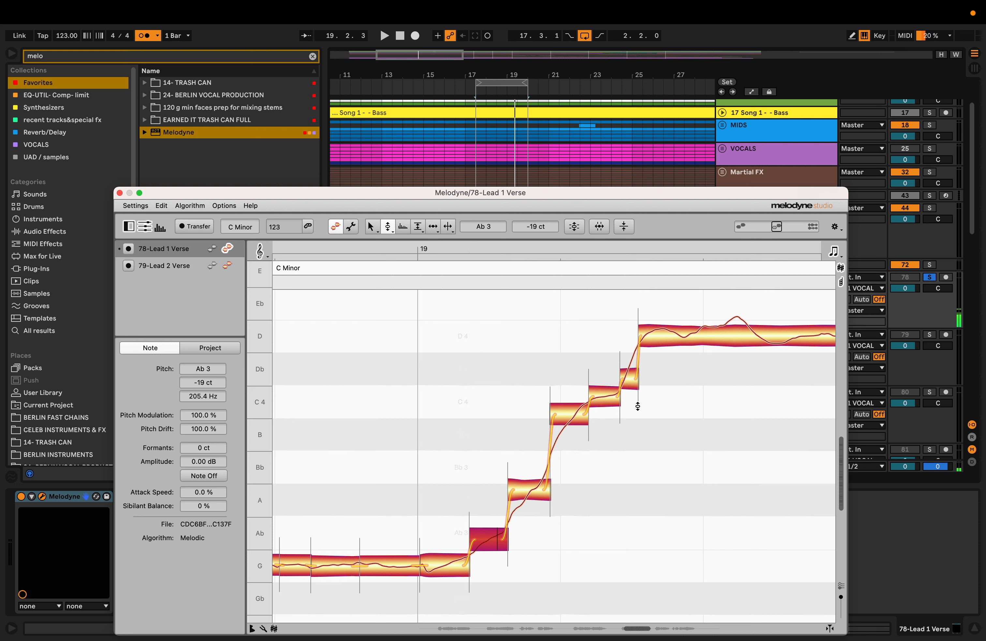
left_click_drag(633, 379, 632, 372)
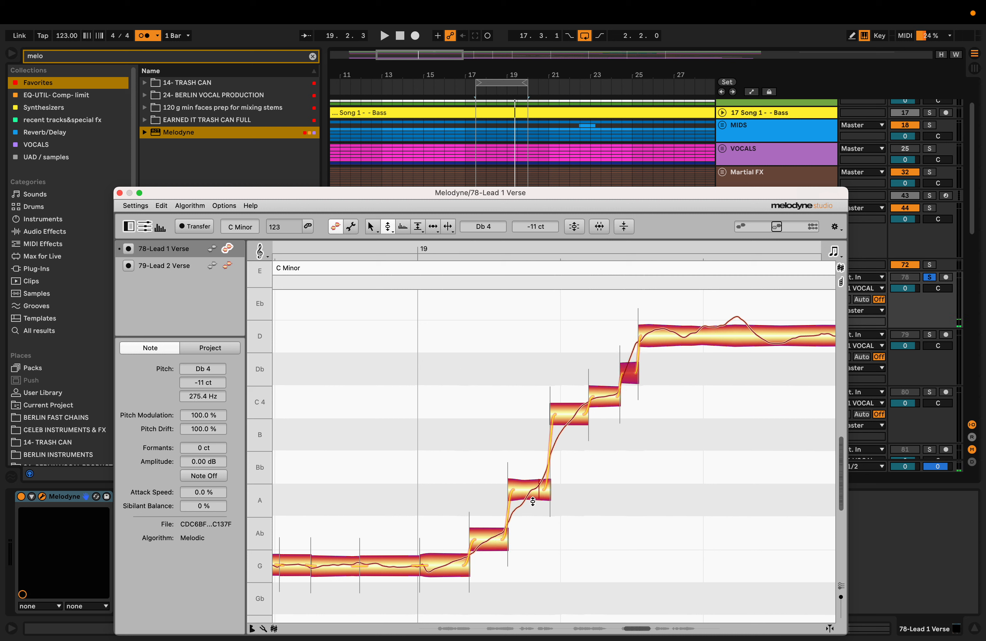
- Tune the rise's A 3 piece to +13 ct and its first C 4 piece to -33 ct, and nudge the Db 4 piece slightly higher
left_click(525, 494)
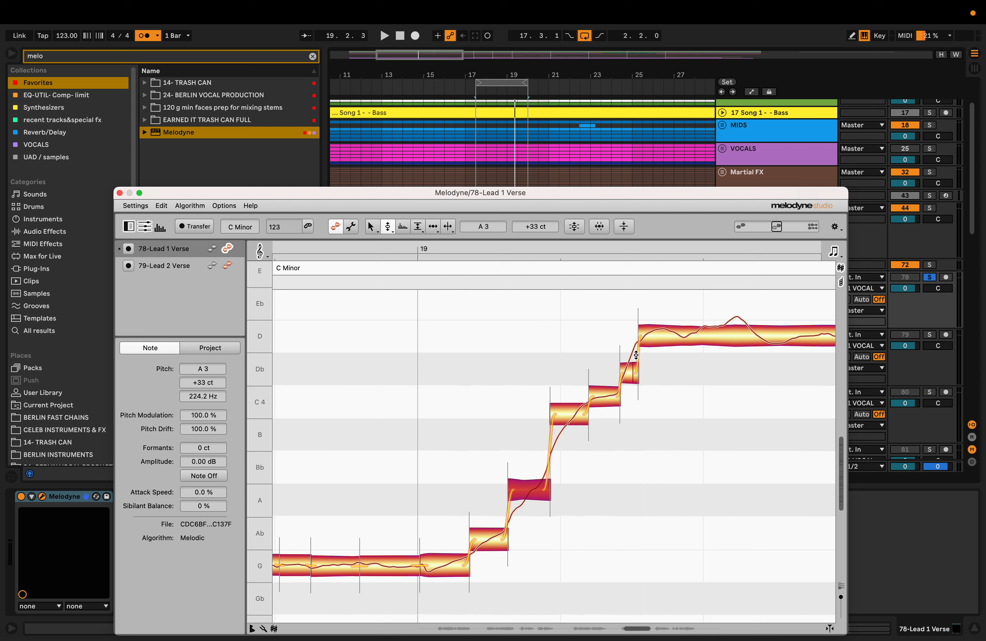
left_click_drag(524, 490, 526, 500)
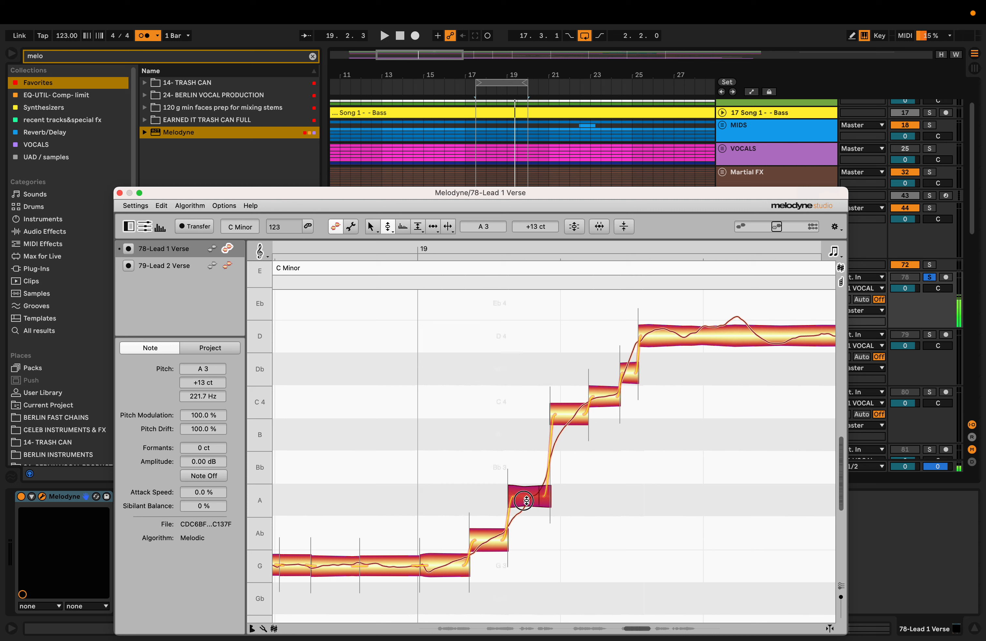
left_click(630, 368)
left_click_drag(603, 391, 563, 414)
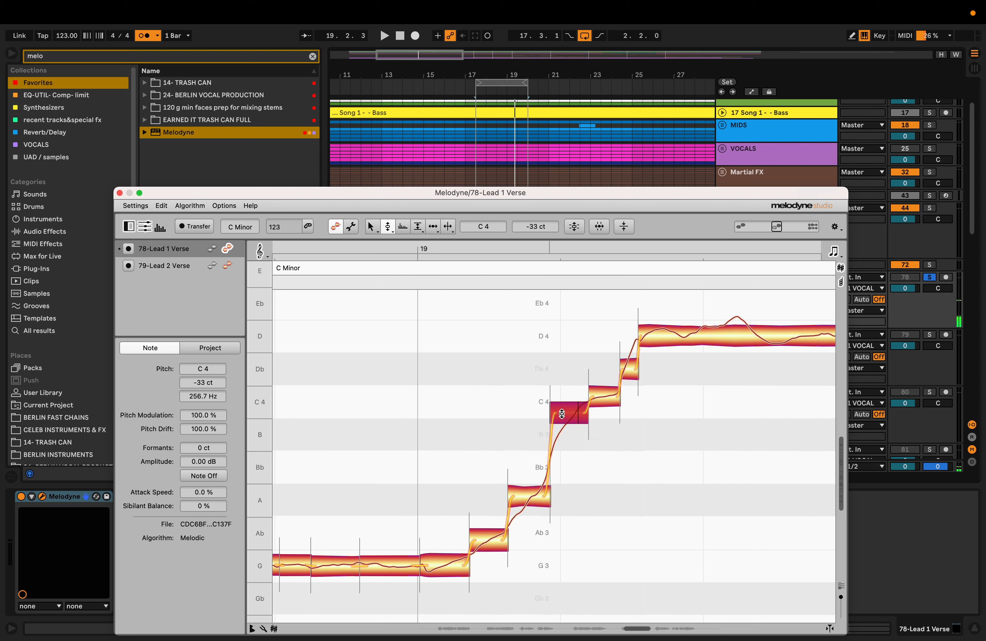
- Play back the retuned rise, raise the short Db 4 piece before the D 4 note a touch more and select the second C 4 piece
key("space")
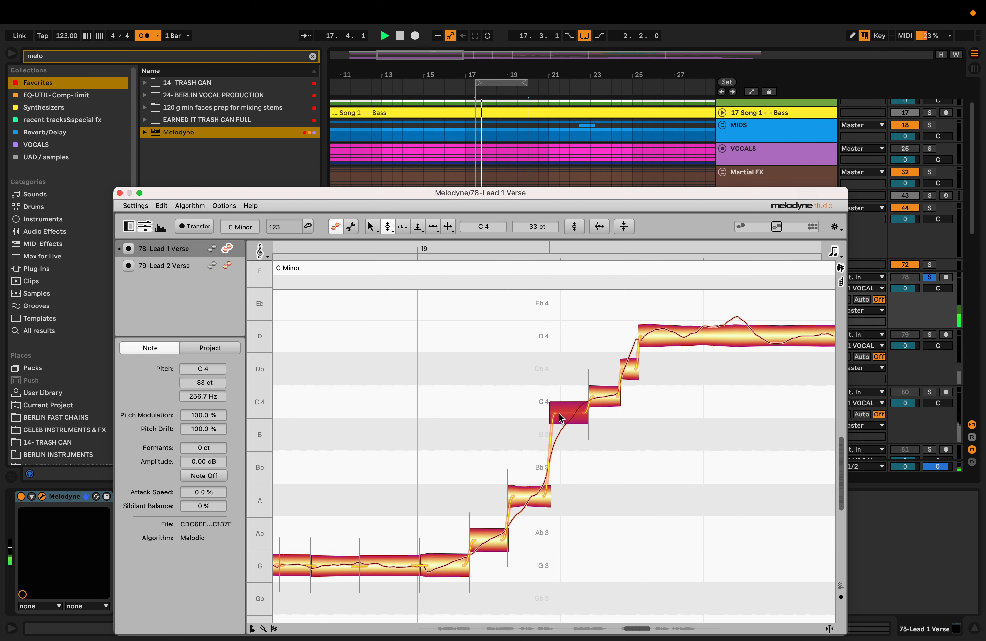
key("space")
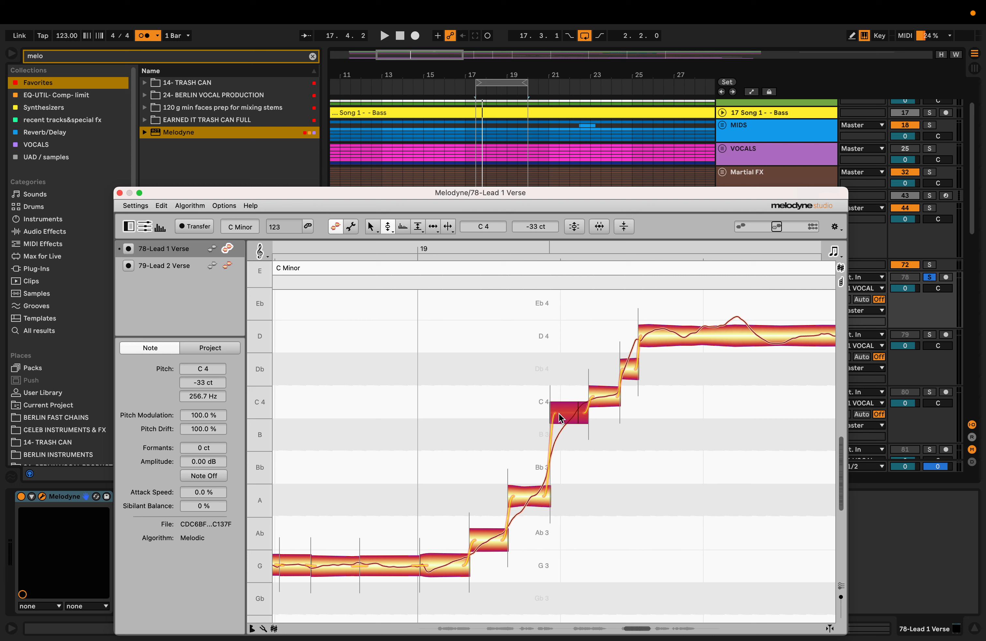
key("space")
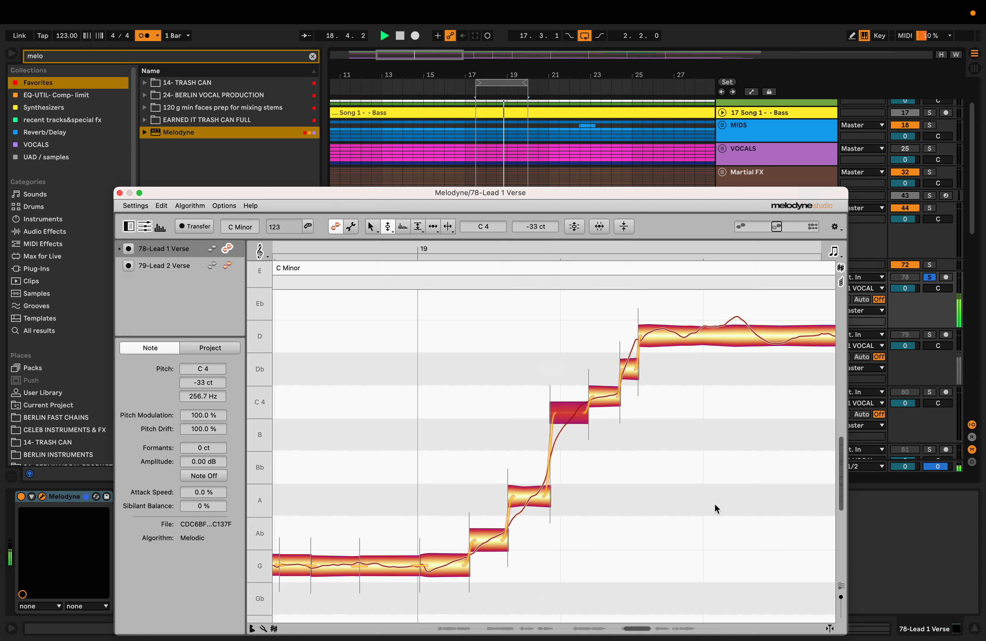
key("space")
scroll(587, 394, "right", 3)
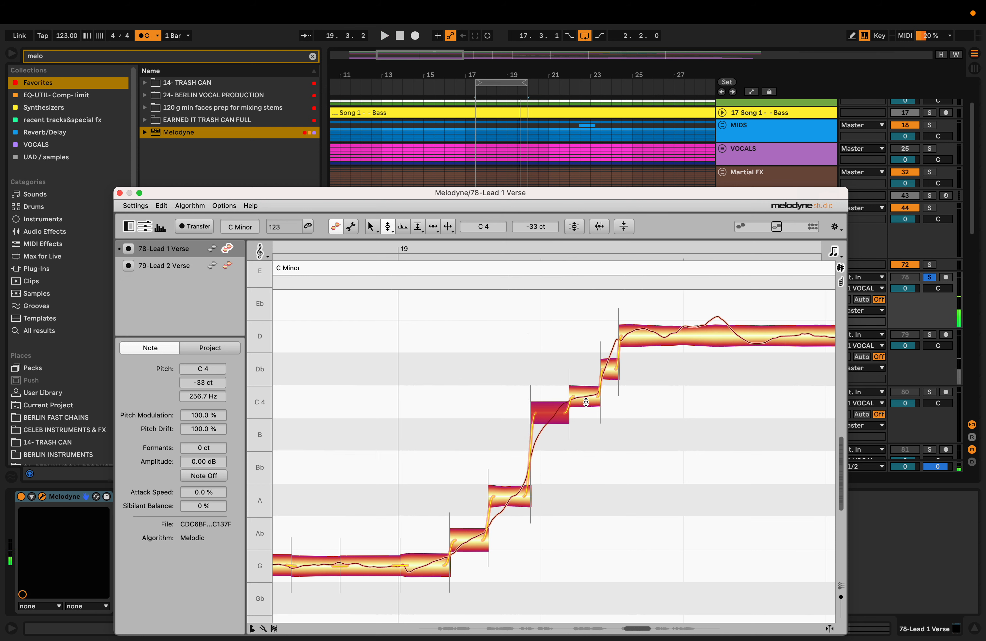
left_click_drag(567, 369, 567, 366)
left_click(545, 396)
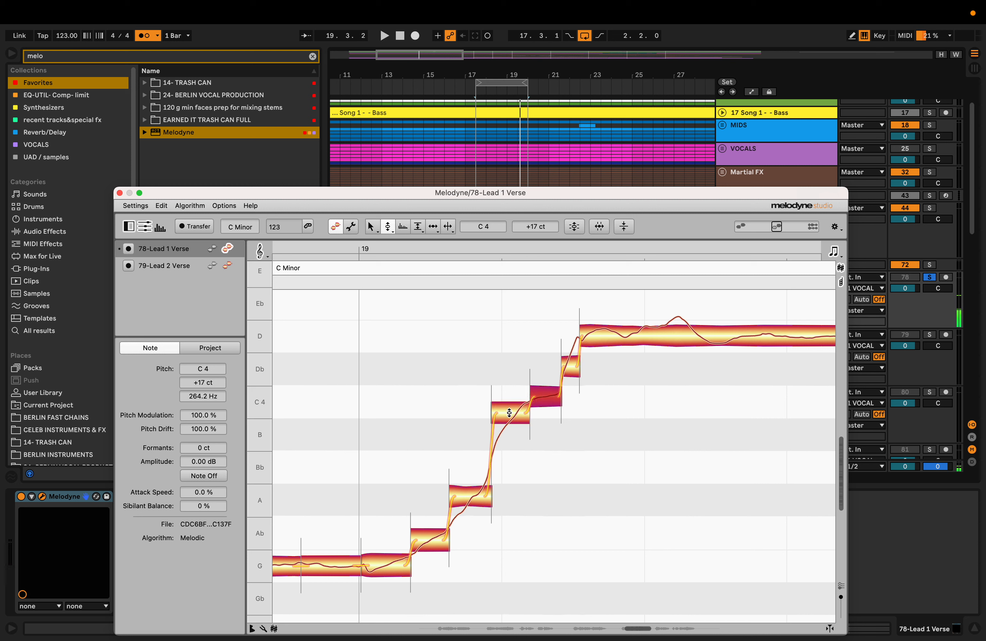
- Select the first C 4 note after bar 19 and play back the phrase around it
left_click(509, 412)
key("space")
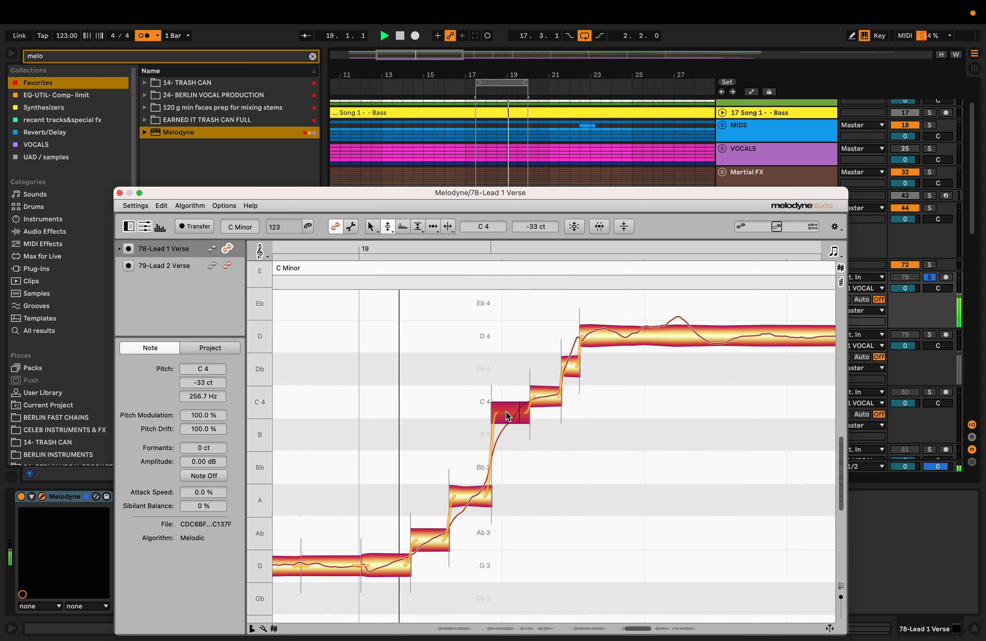
key("space")
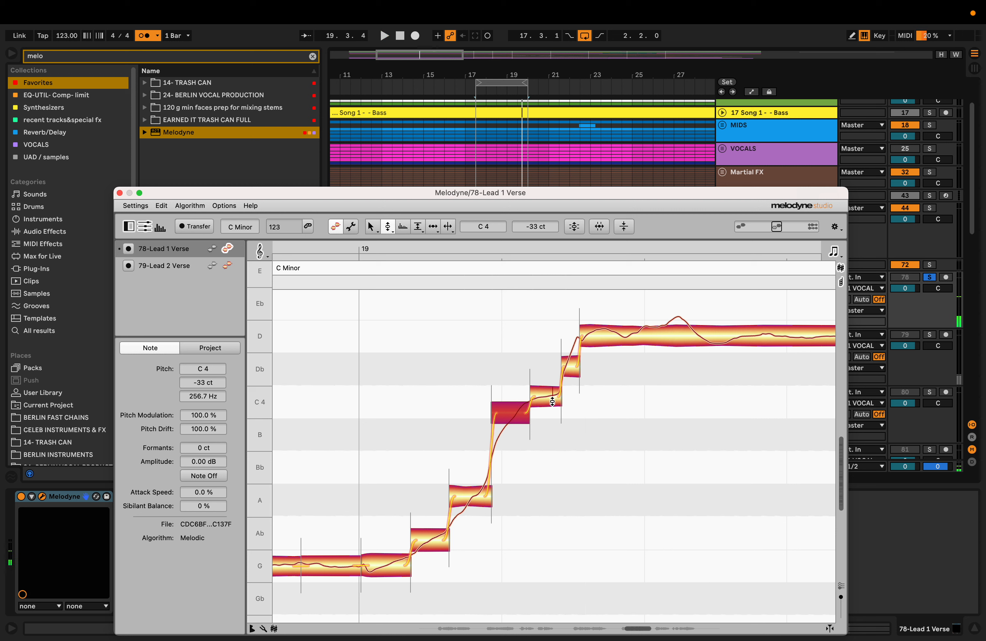
- Nudge the second C 4 note slightly down, raise the first C 4 note to -17 ct, and play the phrase
left_click(552, 401)
left_click_drag(552, 402, 507, 405)
left_click(503, 411)
key("space")
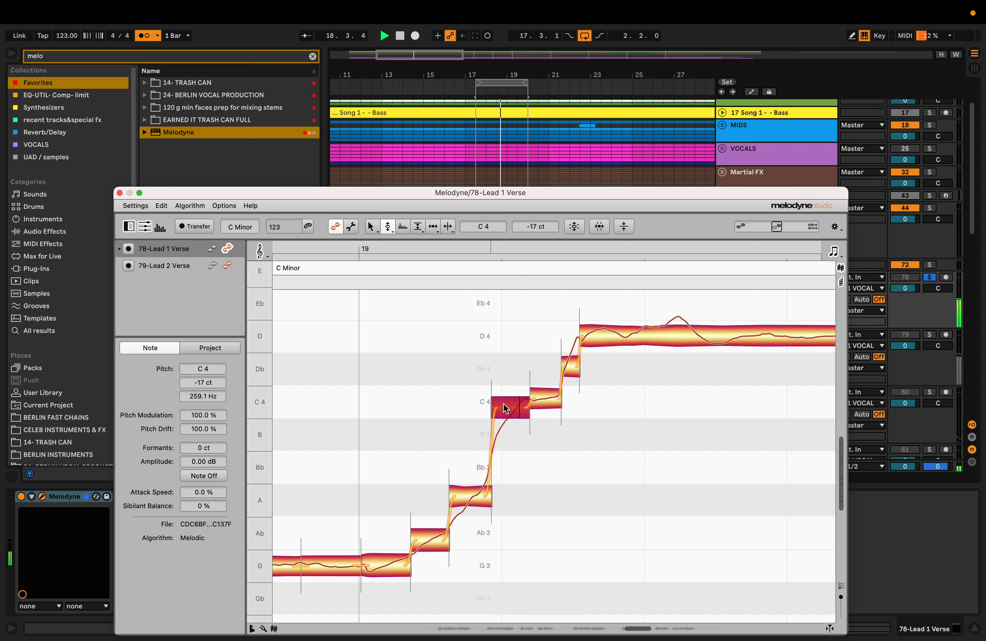
key("space")
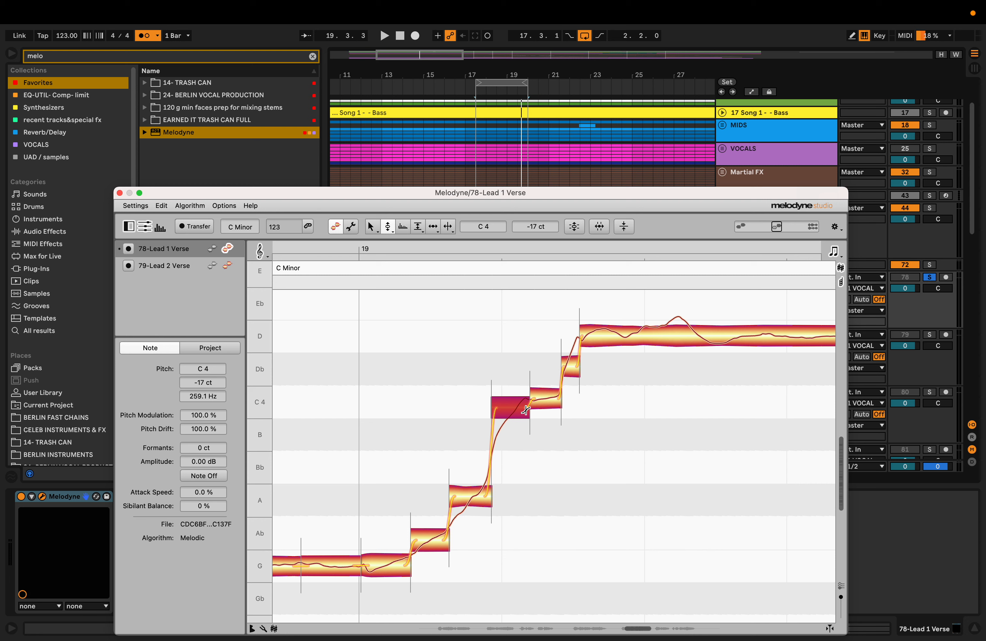
- Restore the first C 4 note to its original state by undoing all its changes, and play back the phrase
left_click_drag(483, 379, 514, 459)
right_click(490, 405)
mouse_move(516, 332)
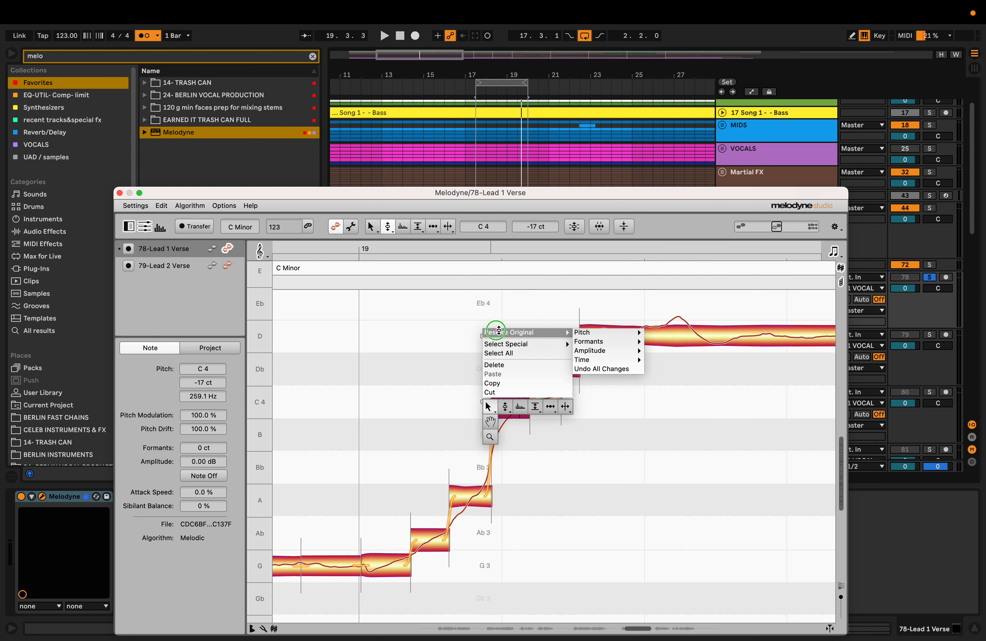
left_click(587, 370)
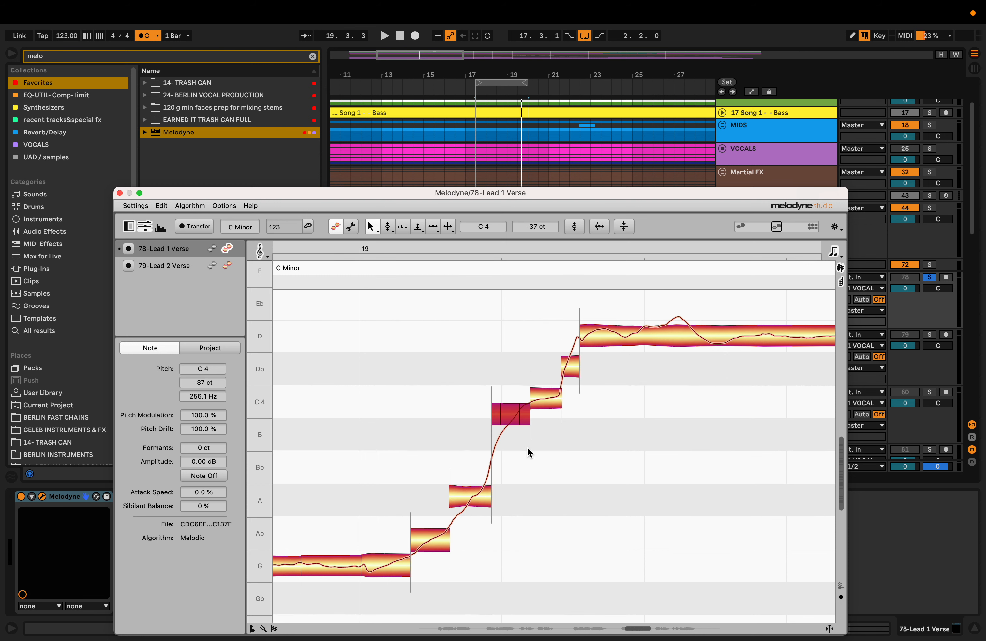
left_click(530, 458)
key("space")
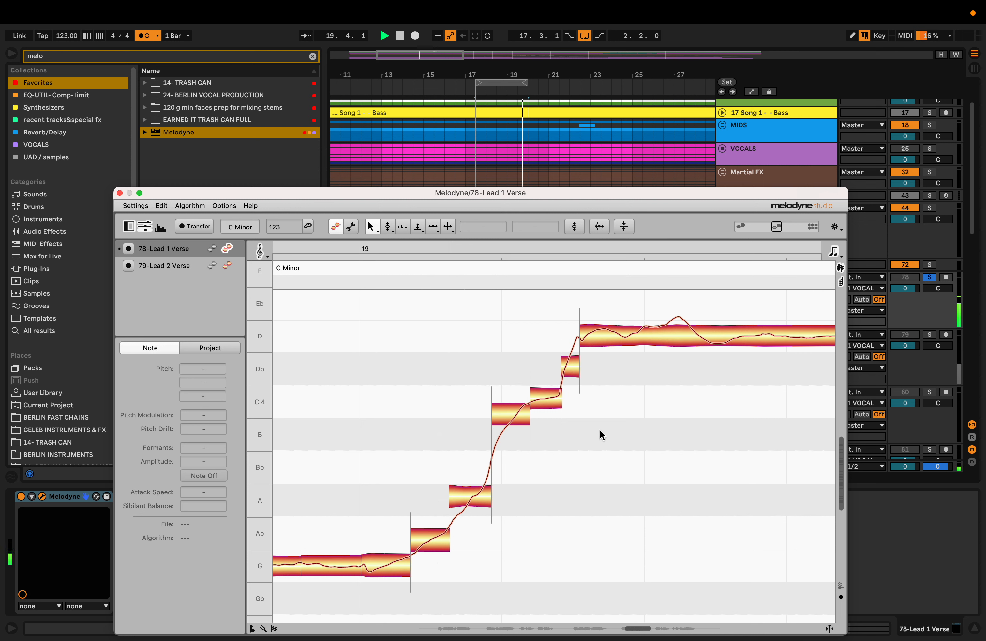
key("space")
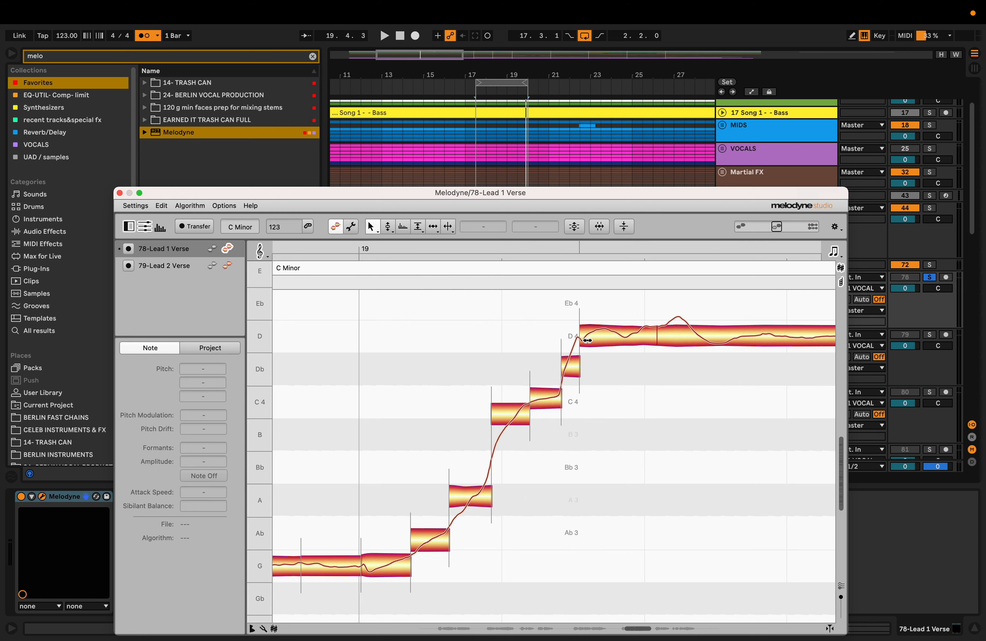
- Split the long D 4 note shortly after its start and play back the phrase
scroll(587, 340, "right", 4)
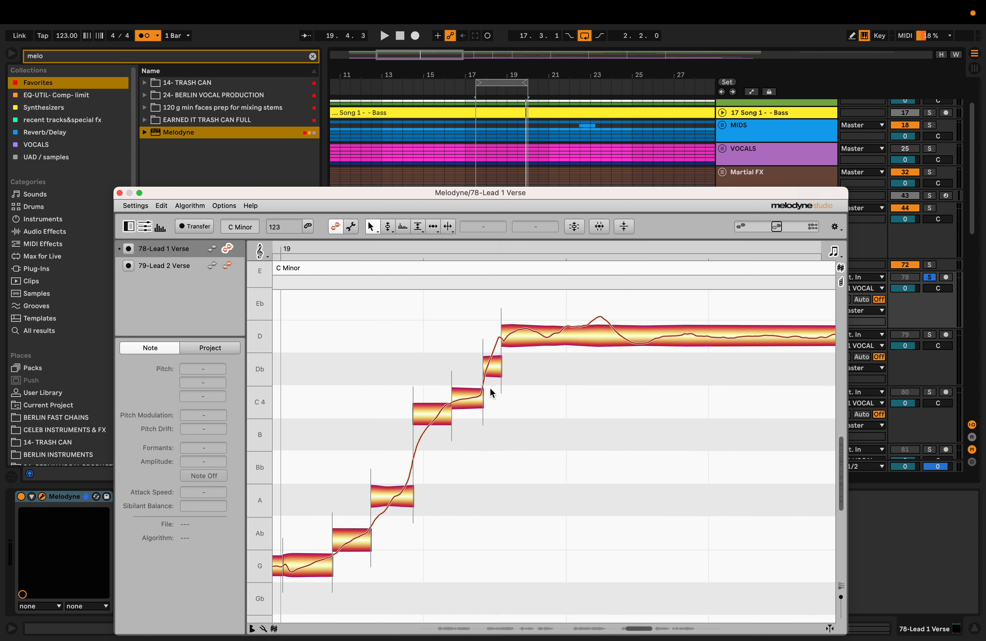
key("F6")
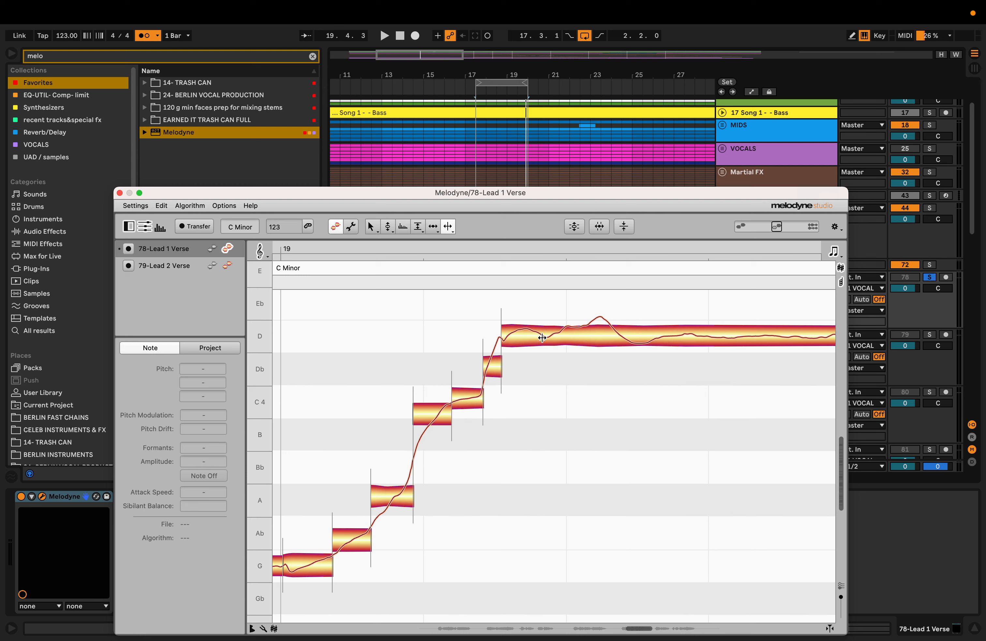
double_click(544, 336)
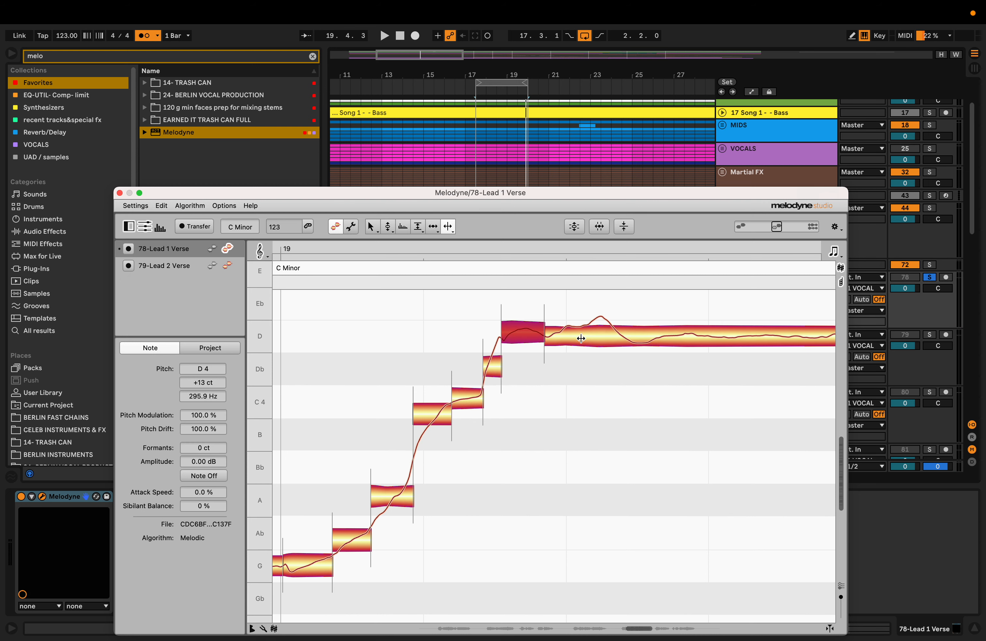
key("space")
left_click_drag(632, 199, 593, 243)
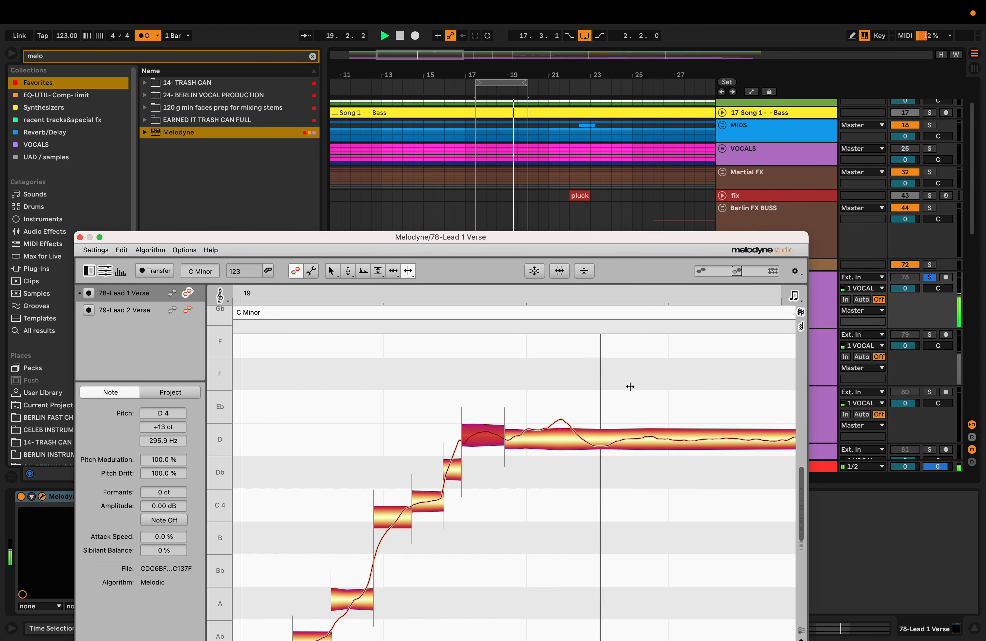
key("space")
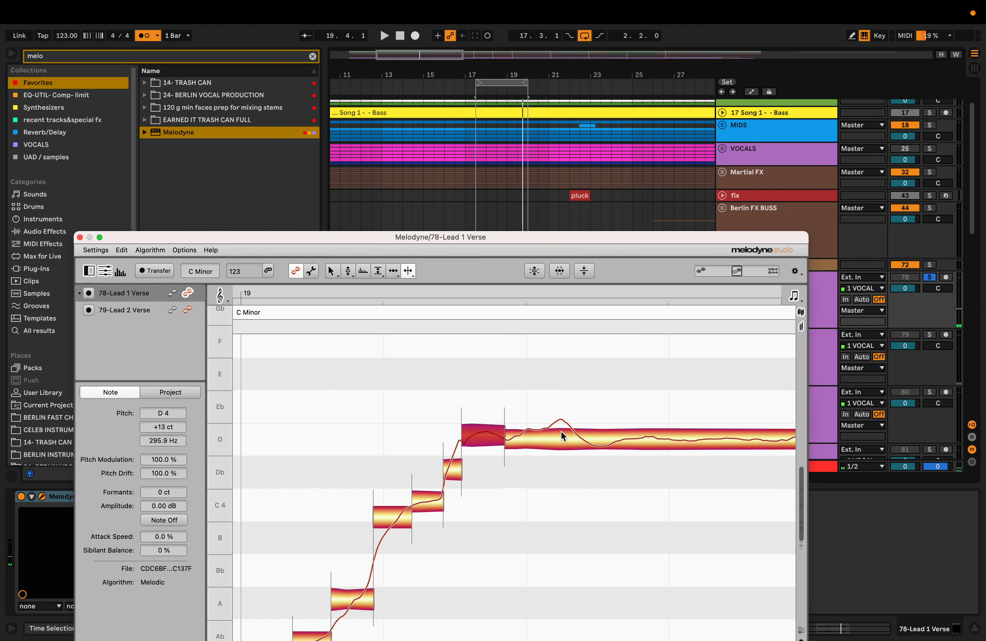
- Split the remaining long D 4 note just past the pitch bump near its start
double_click(555, 430)
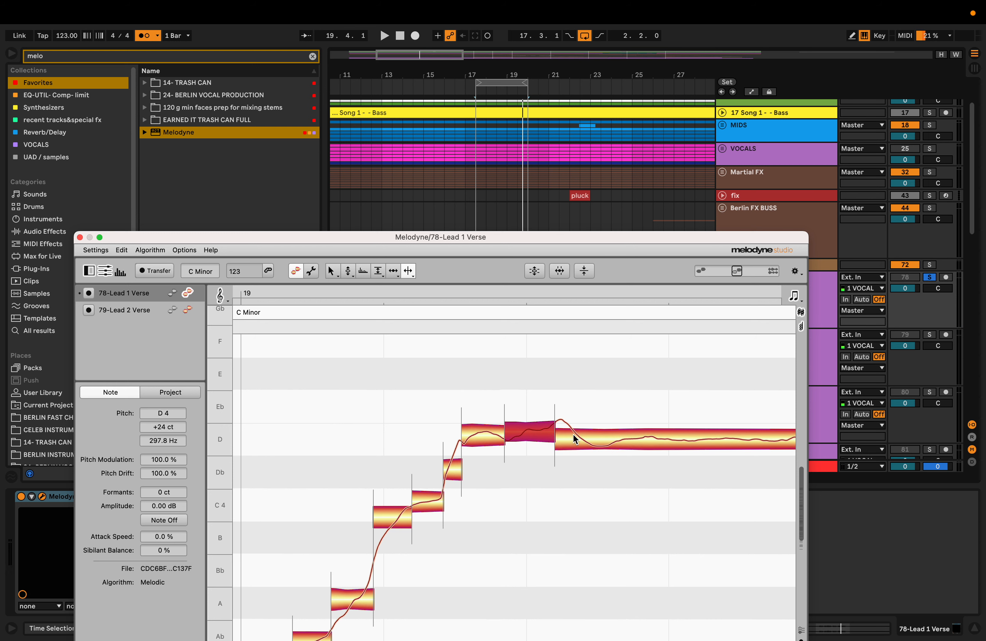
key("super+z")
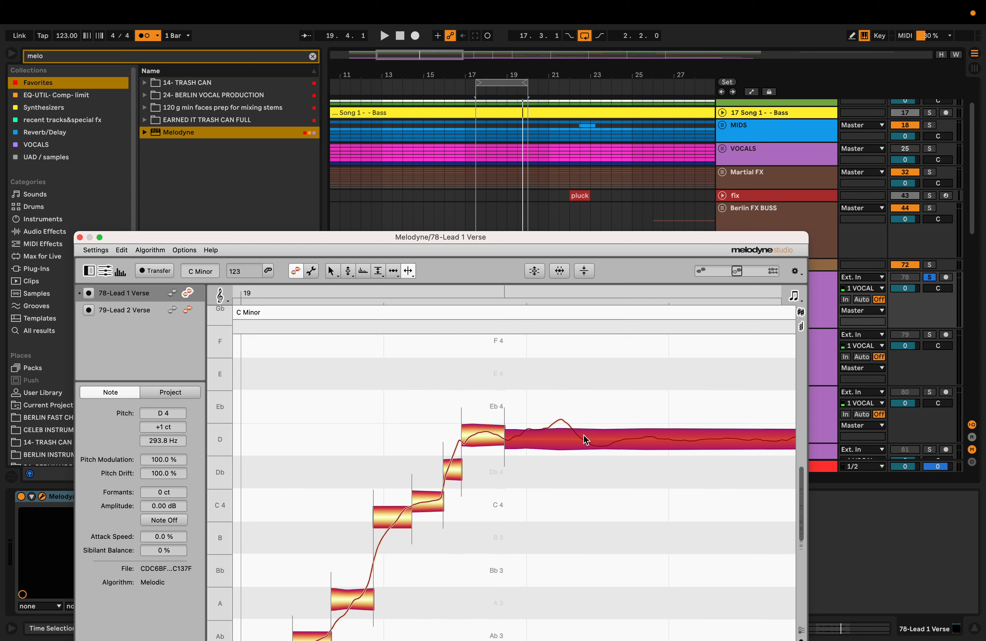
double_click(583, 433)
left_click(544, 428)
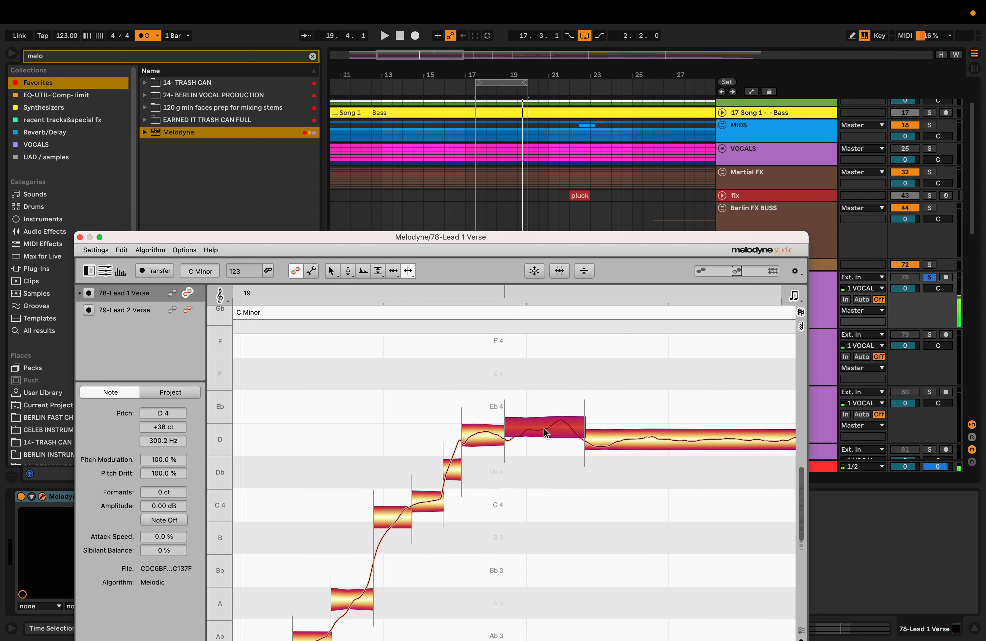
- Lower the D 4 segment containing the pitch bump to +24 ct, reduce its pitch modulation to 5.0 %, and play it back
left_click(544, 431)
key("F2")
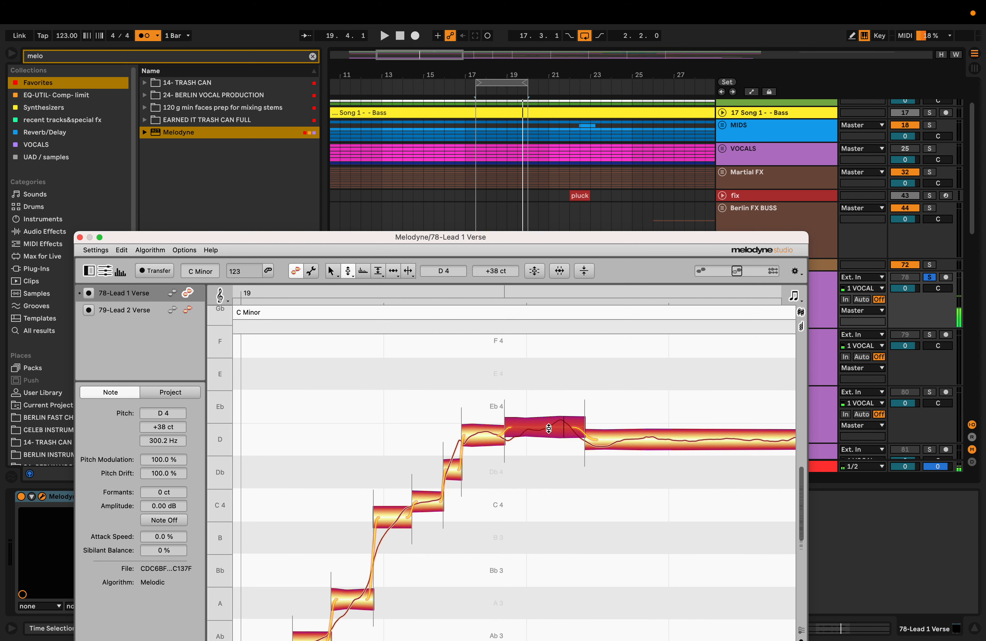
left_click_drag(549, 427, 535, 485)
key("F2")
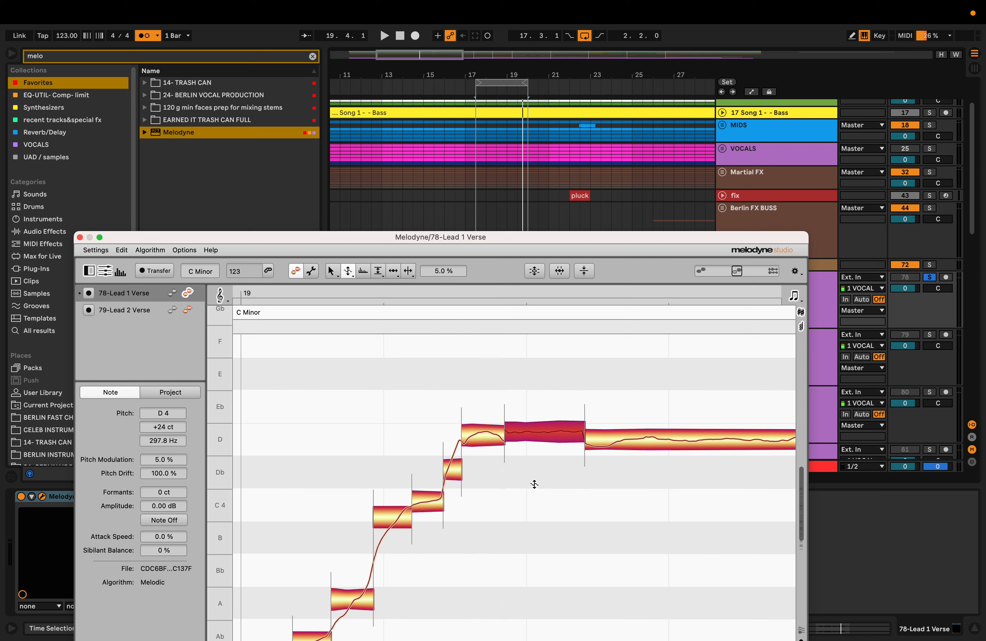
key("space")
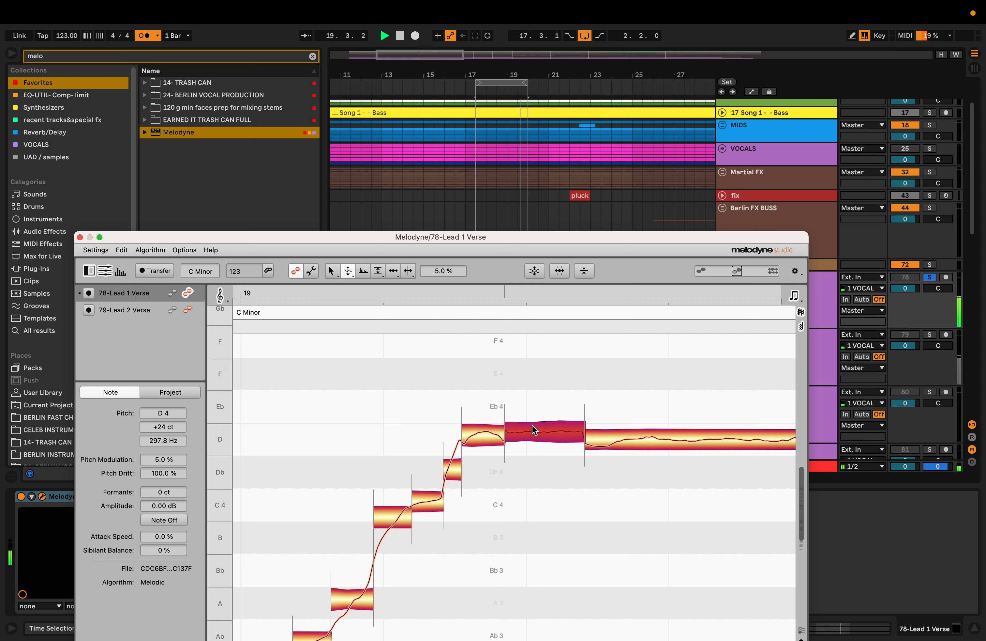
key("space")
- Undo the pitch modulation change and restore the first two D 4 segments to their original state
key("super+z")
key("super+z")
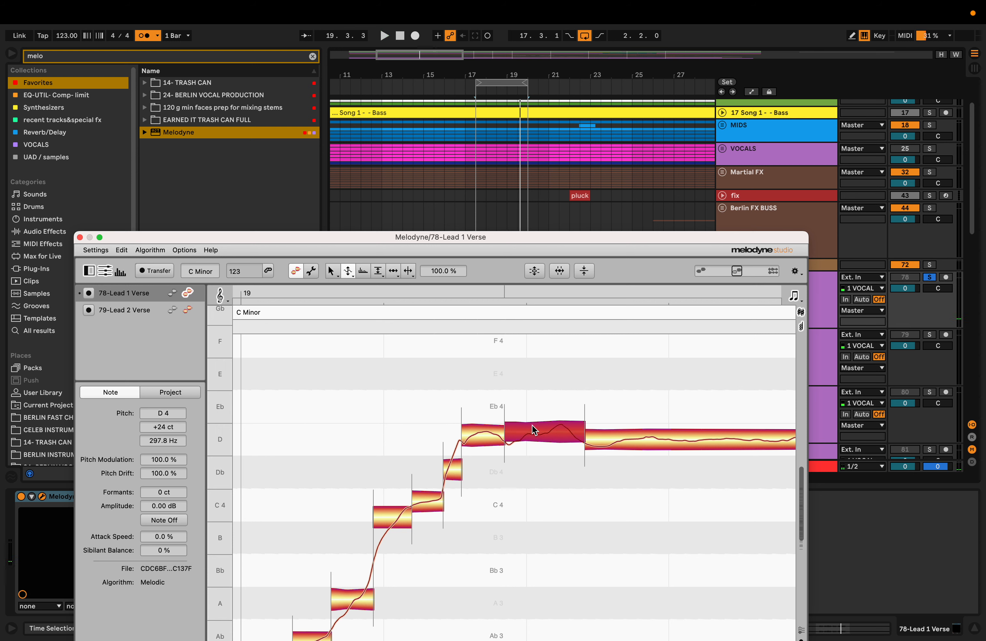
left_click(489, 474)
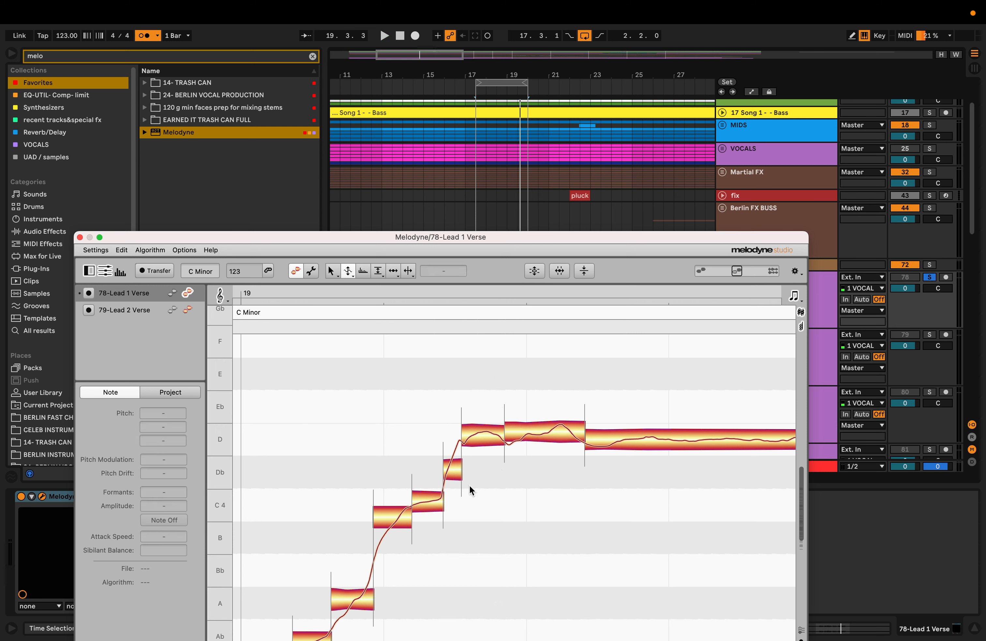
left_click_drag(478, 479, 570, 412)
right_click(525, 436)
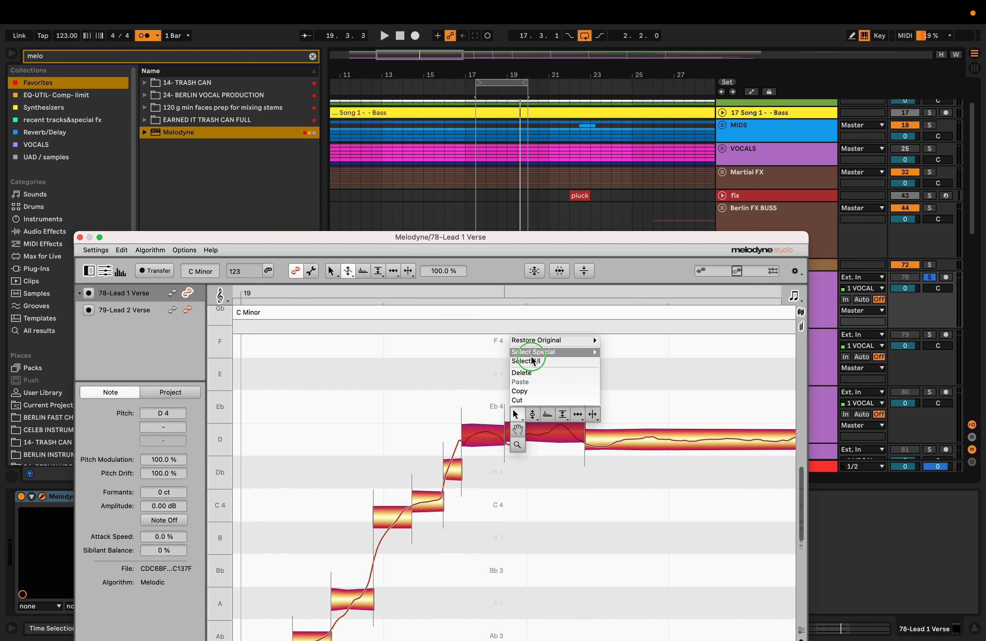
mouse_move(549, 339)
left_click(630, 380)
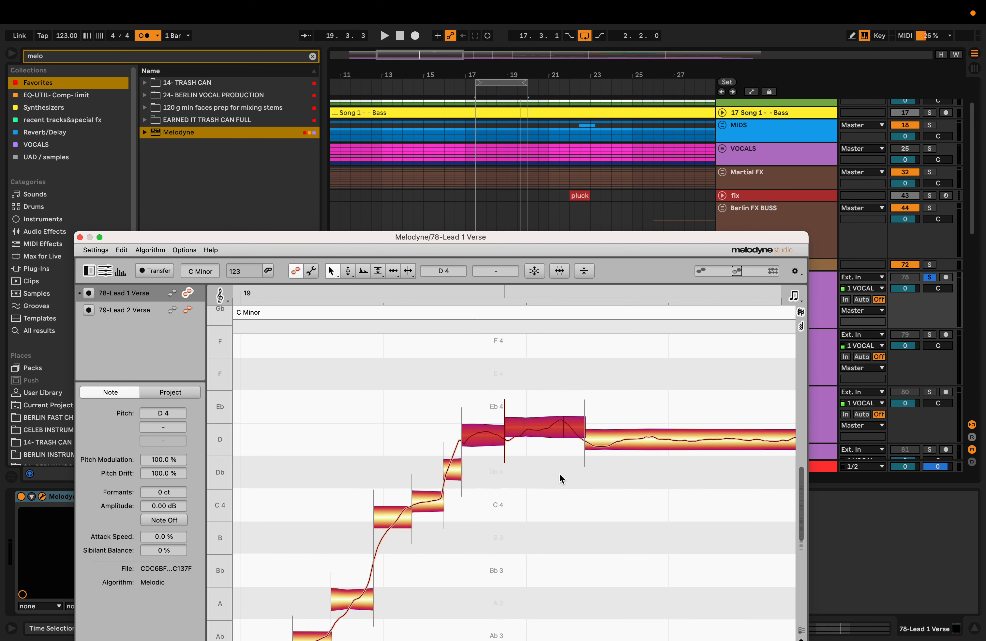
left_click(502, 531)
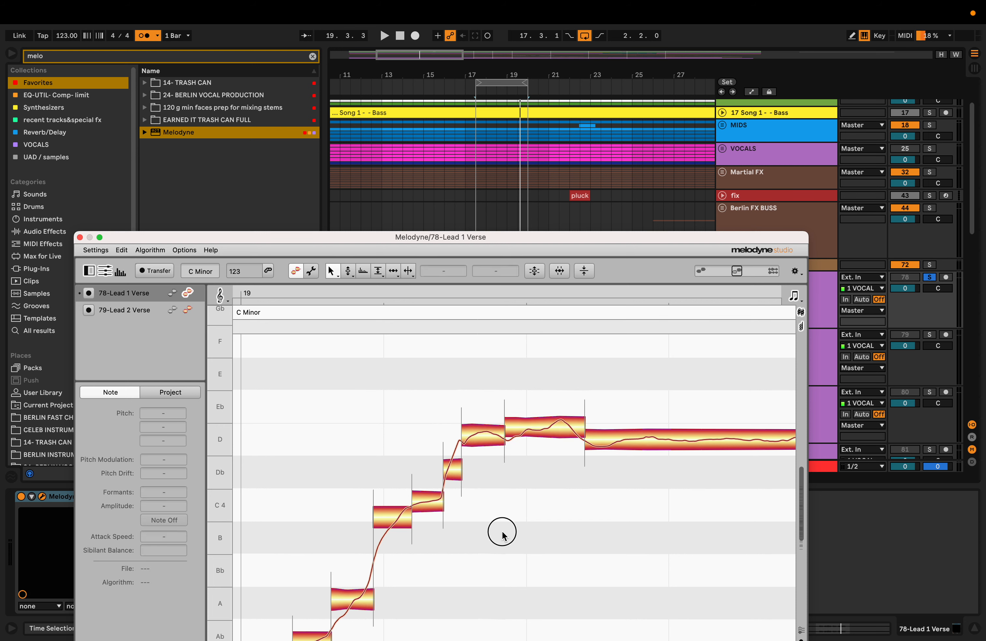
- Split the D 4 segment containing the pitch bump into three shorter segments
double_click(527, 429)
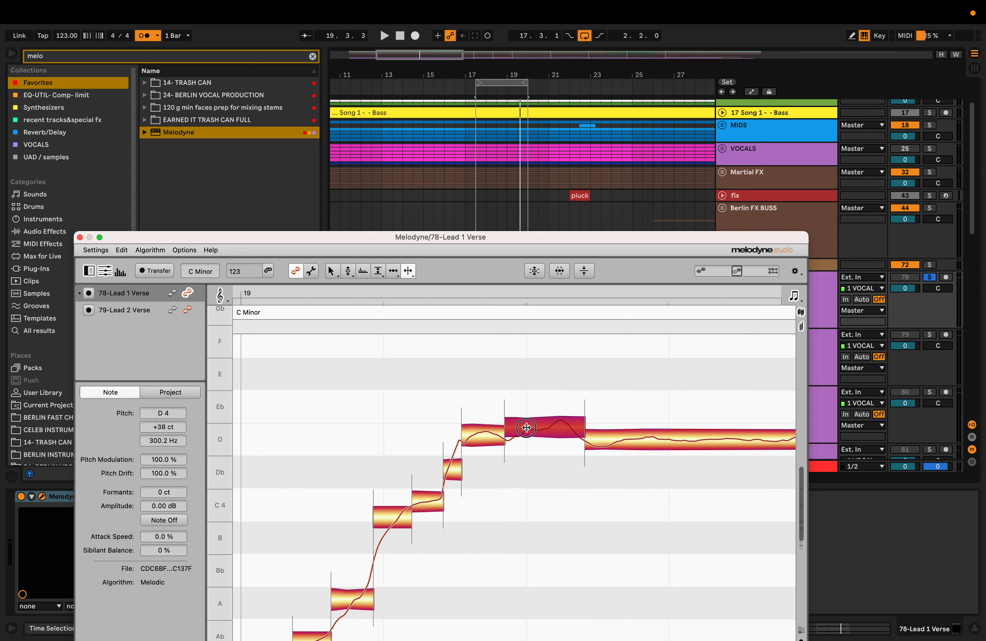
double_click(549, 430)
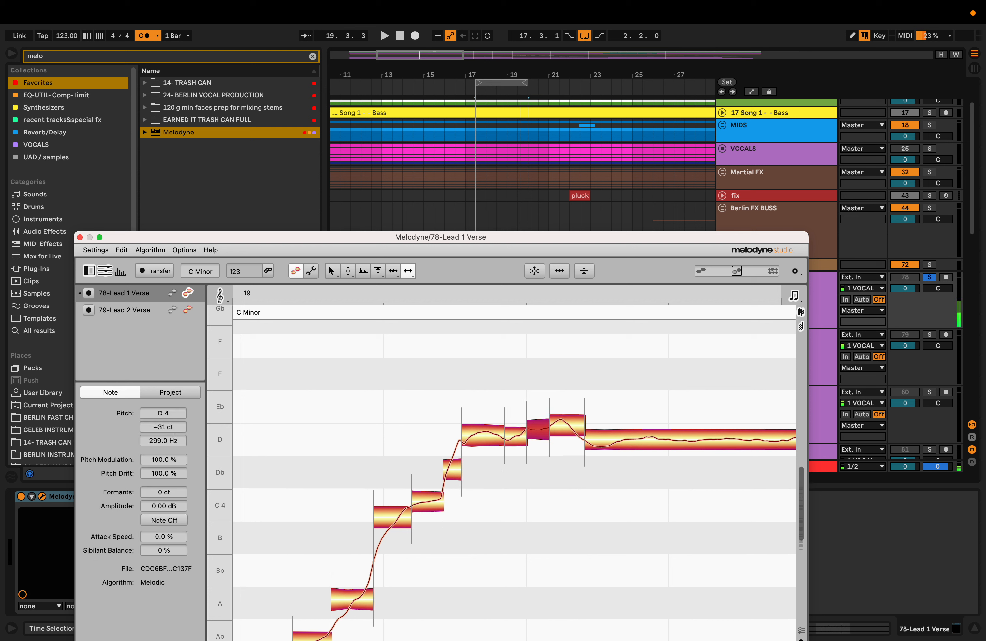
double_click(571, 426)
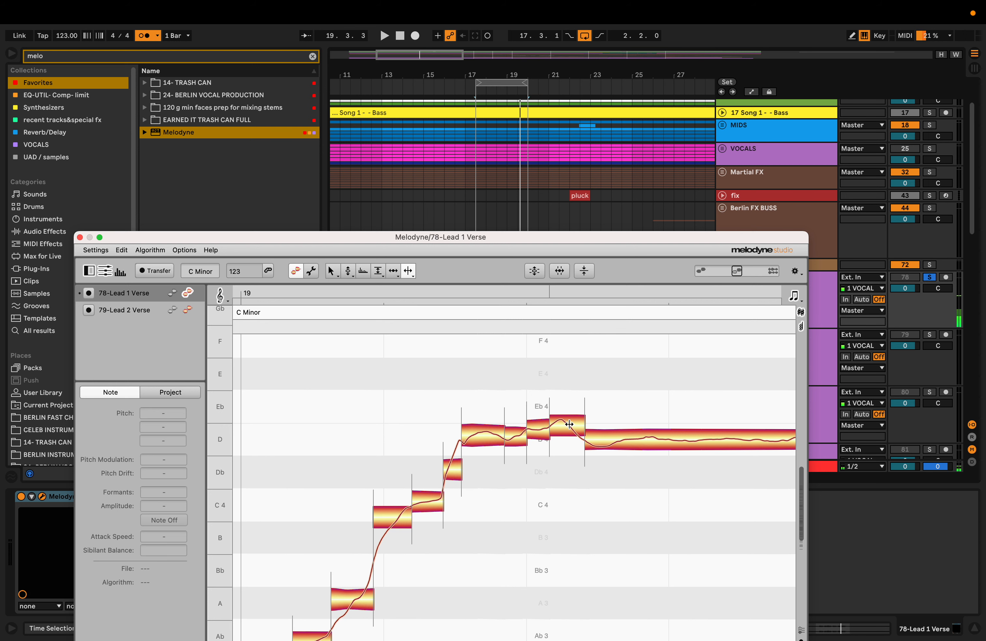
double_click(568, 425)
double_click(566, 424)
- Lower the short D 4 segments at the start of the held note, bringing the third to +23 ct and the fourth to +29 ct
left_click(561, 425)
left_click_drag(567, 422, 568, 425)
left_click(515, 432)
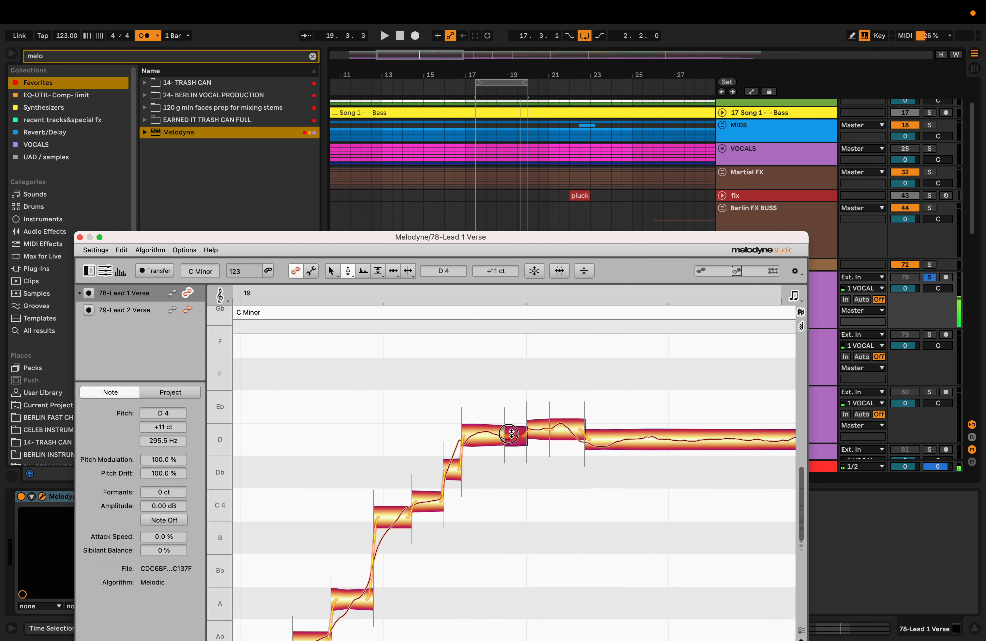
left_click_drag(484, 432, 539, 434)
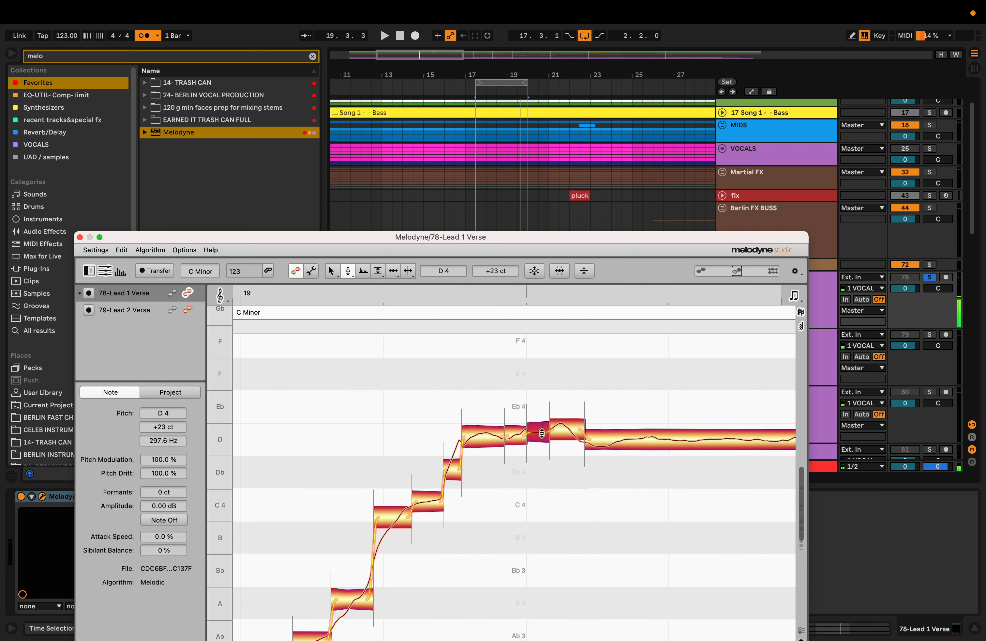
left_click(558, 433)
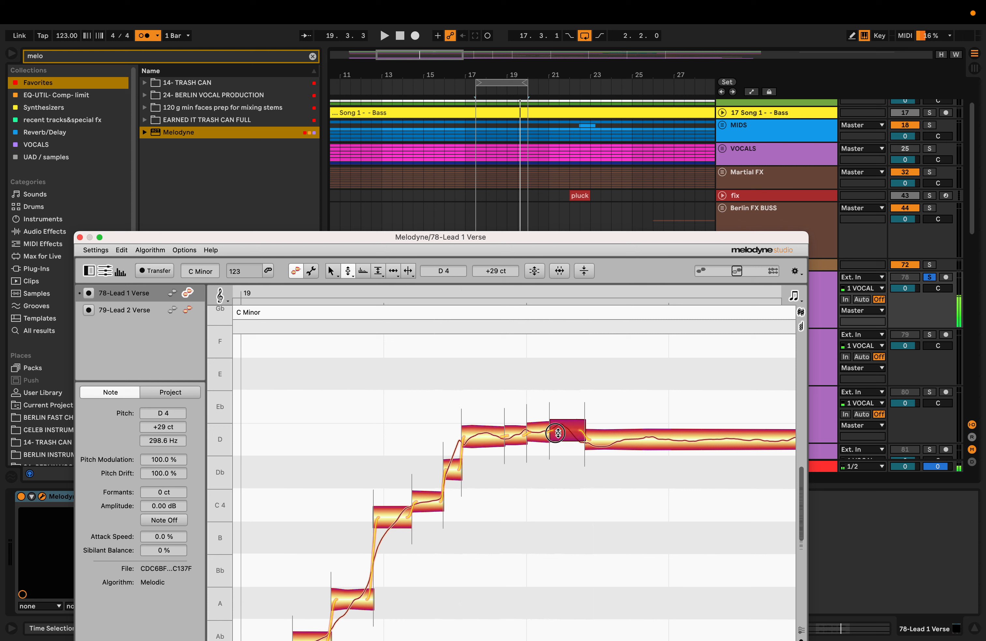
- Split a short segment off the start of the remaining long D 4 note and nudge its pitch to -7 ct
left_click(607, 441)
key("F6")
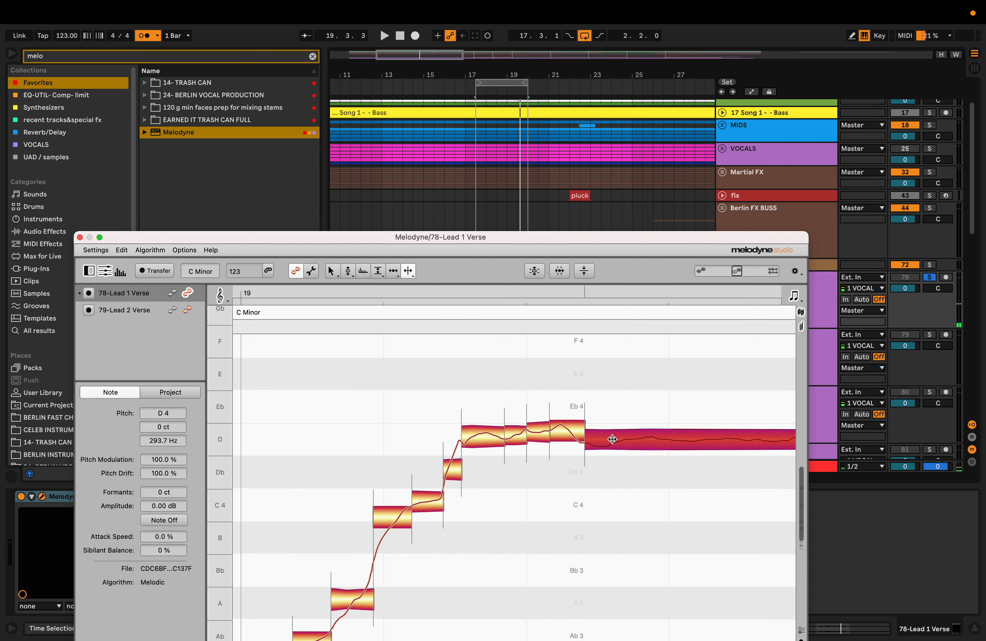
double_click(613, 439)
key("F2")
left_click_drag(597, 440, 597, 437)
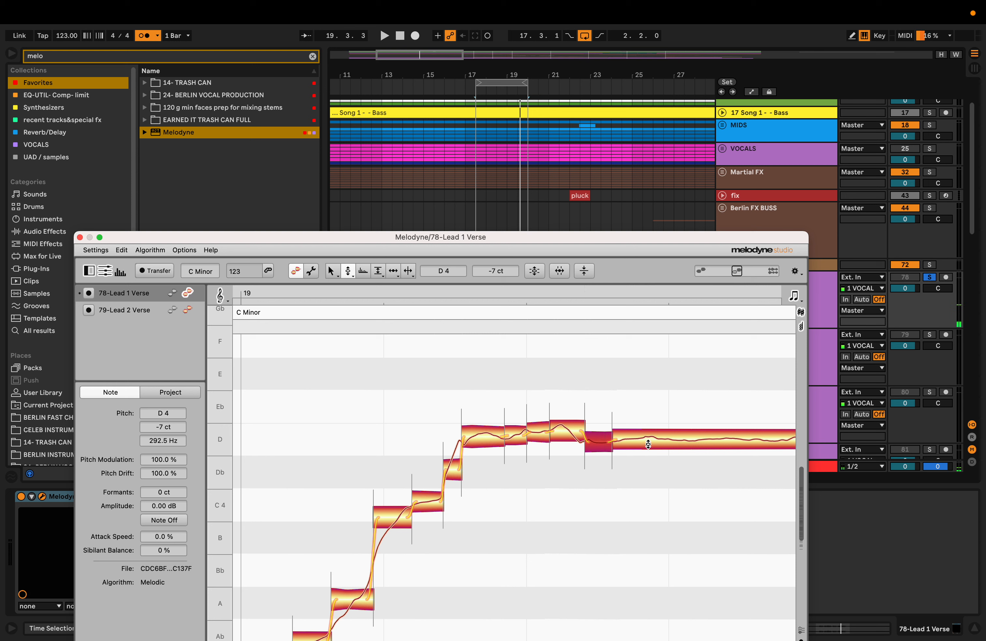
- Split the remaining long D 4 note ahead of its tapering tail and play back the phrase
scroll(649, 444, "right", 3)
scroll(642, 445, "right", 3)
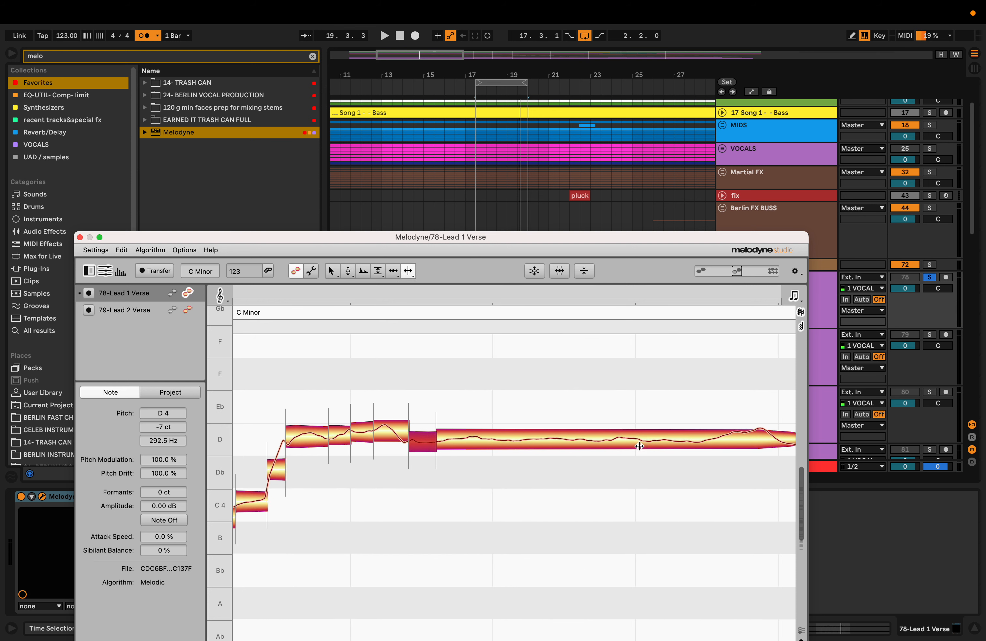
double_click(701, 440)
scroll(651, 433, "right", 5)
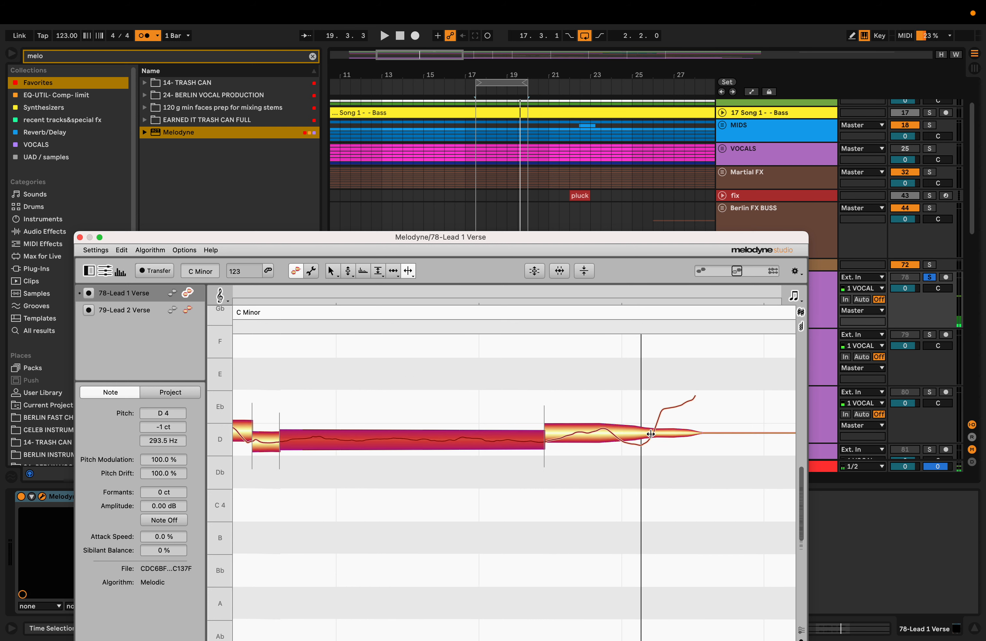
left_click(601, 433)
key("space")
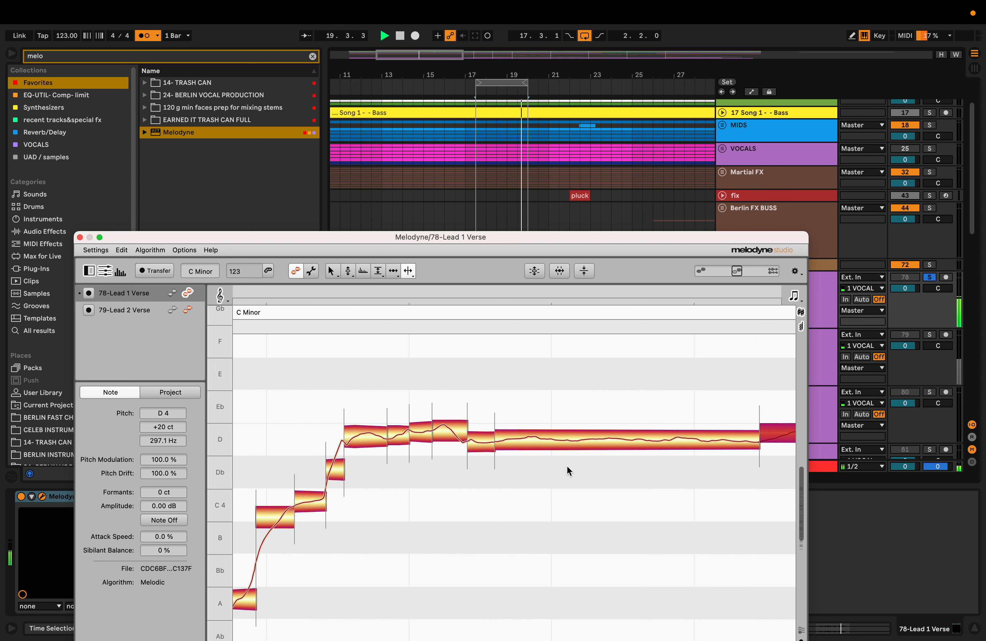
- Fine-tune the short D 4 segments starting the held note, setting the third to +21 ct and the one after the fourth to -1 ct
key("F2")
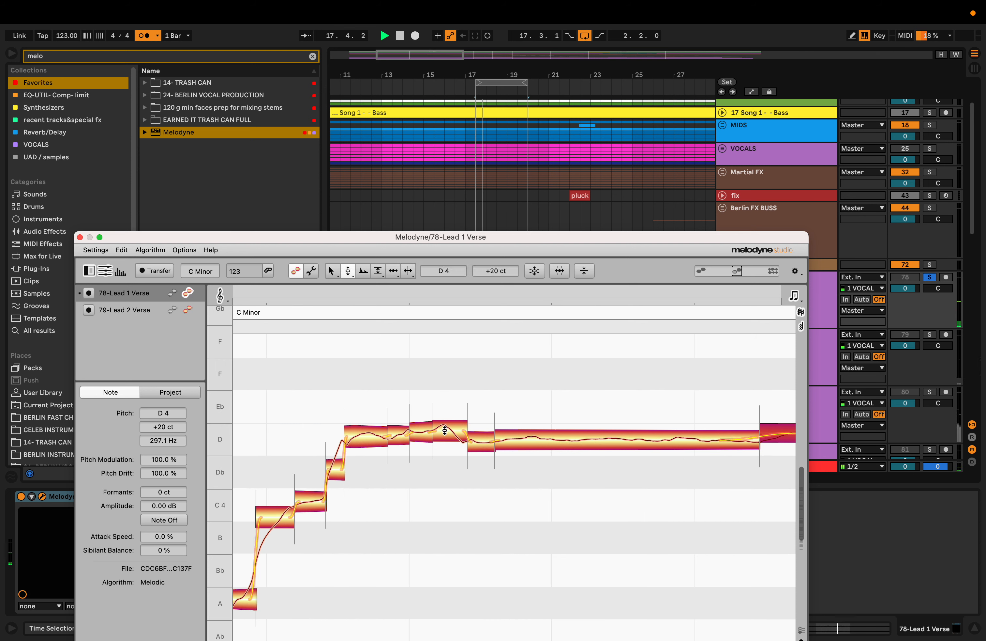
left_click(443, 429)
left_click(424, 433)
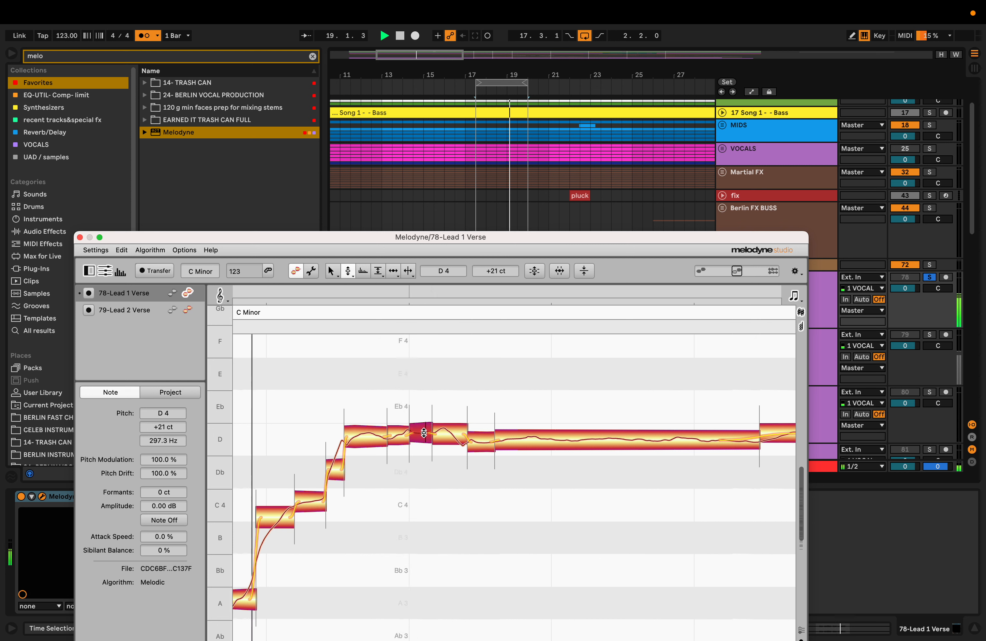
left_click(476, 441)
left_click_drag(476, 441, 477, 441)
- Split the final D 4 segment at the point where its tail begins to taper
scroll(490, 440, "right", 5)
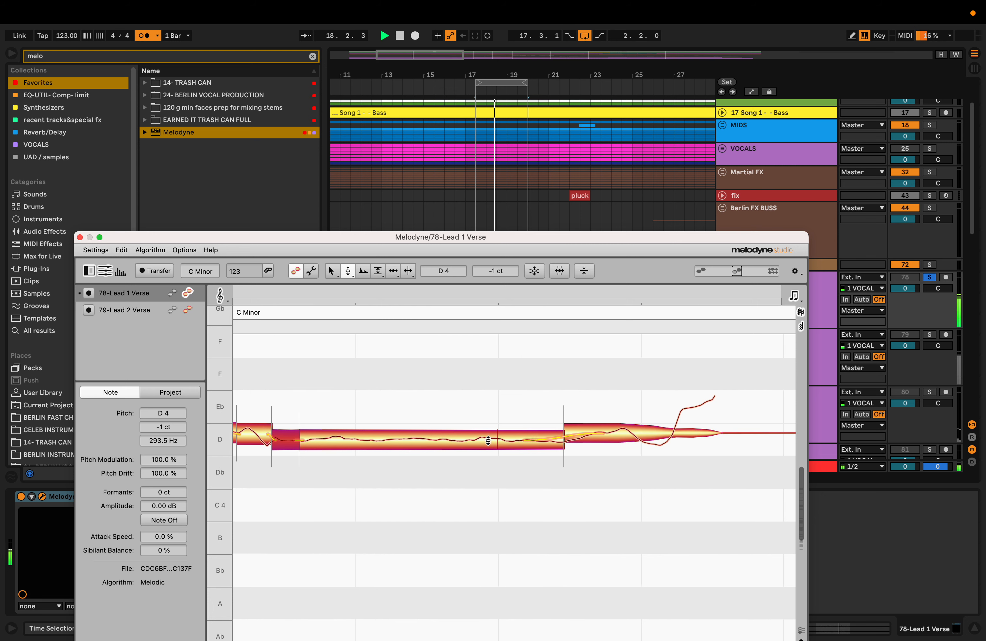
left_click(609, 431)
key("F6")
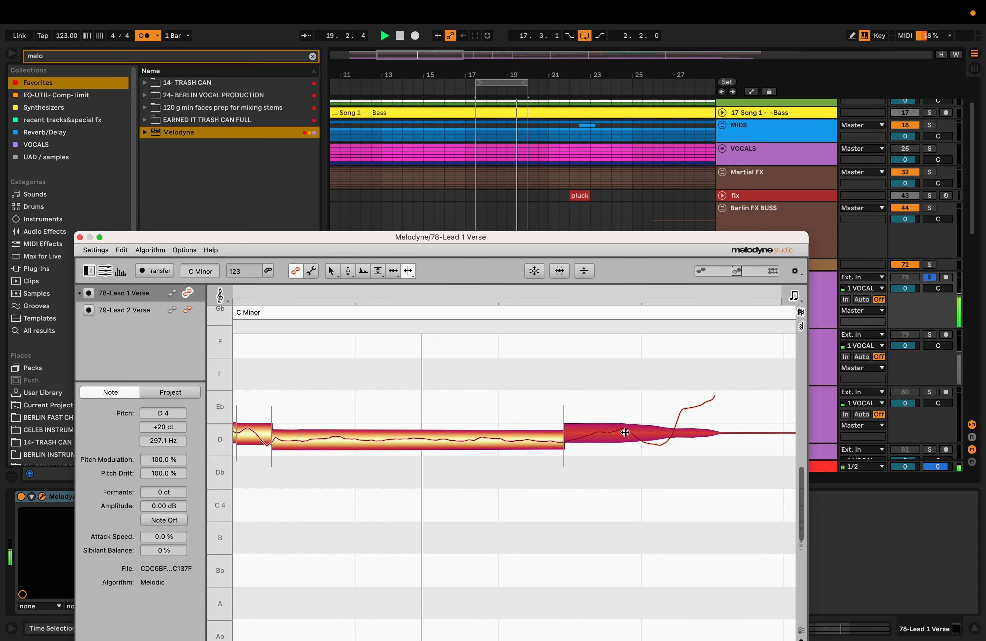
double_click(625, 432)
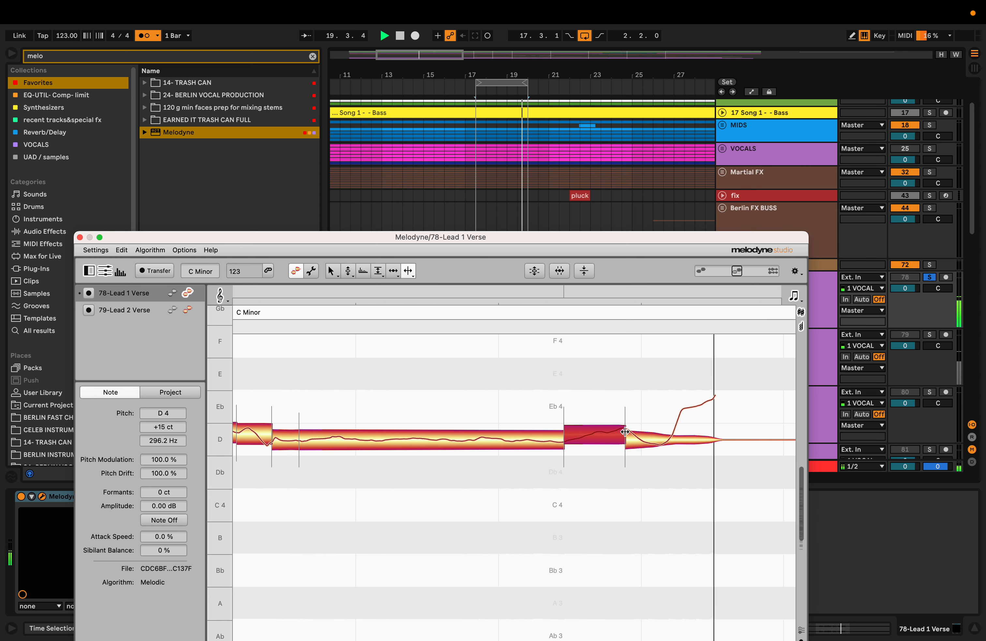
- Try two further splits around the upward bend in the tapering tail and adjust the pitch transition there
double_click(659, 437)
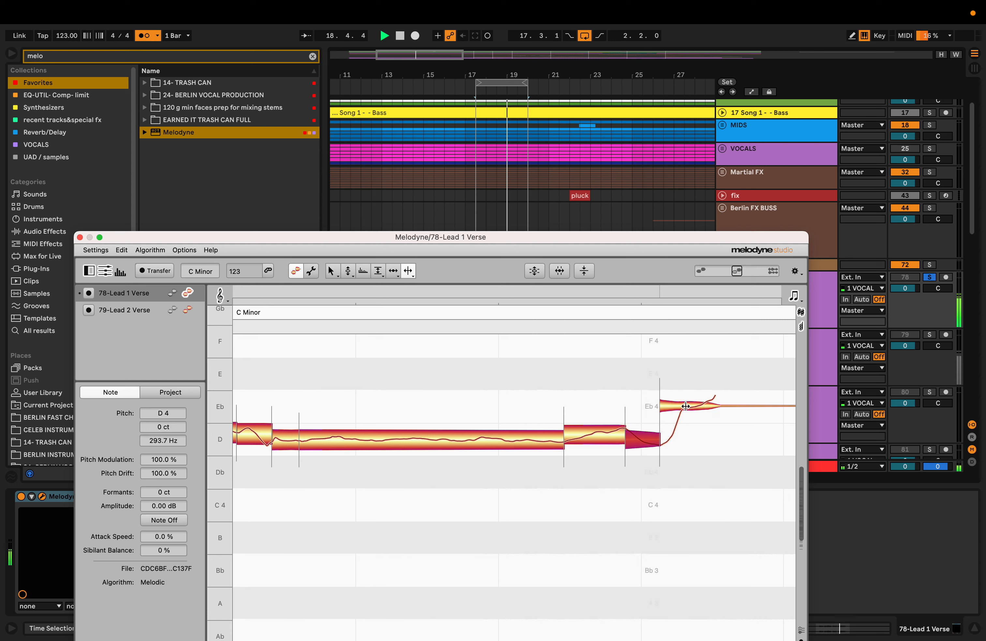
key("F2")
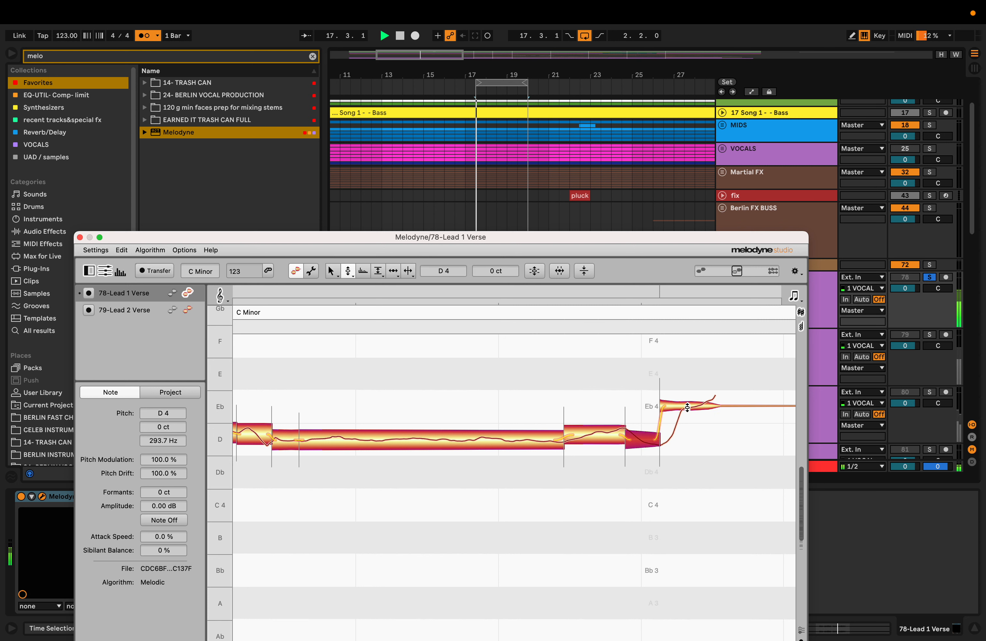
key("F6")
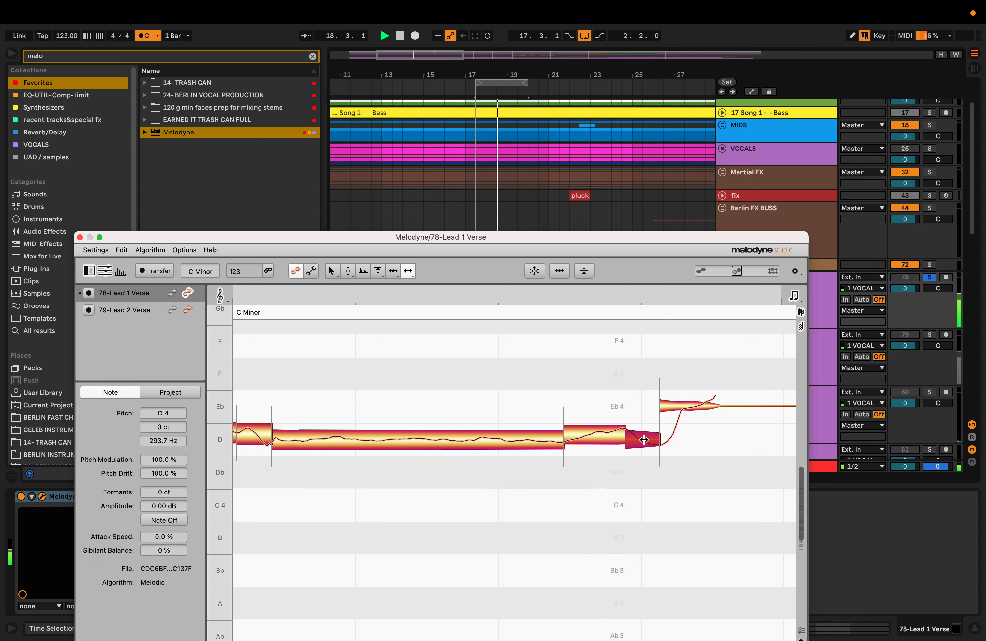
double_click(680, 406)
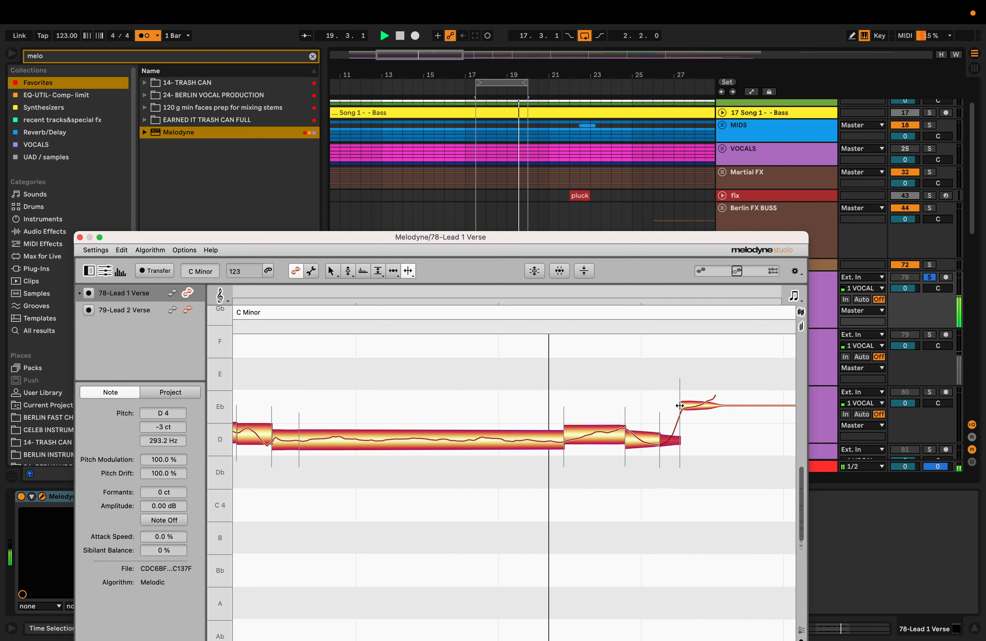
key("F2")
left_click_drag(614, 471, 701, 388)
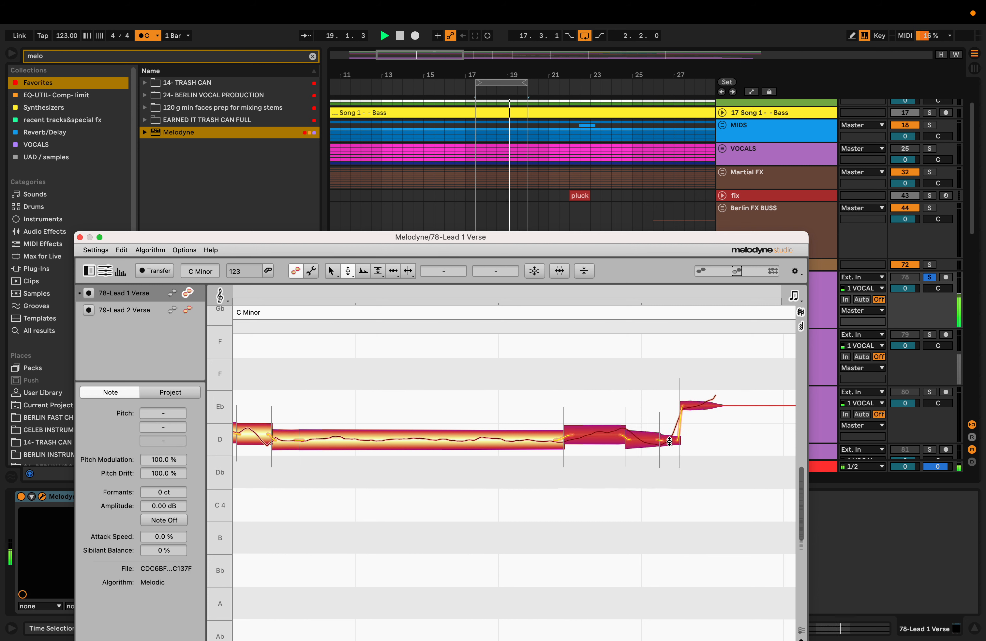
left_click_drag(676, 441, 682, 403)
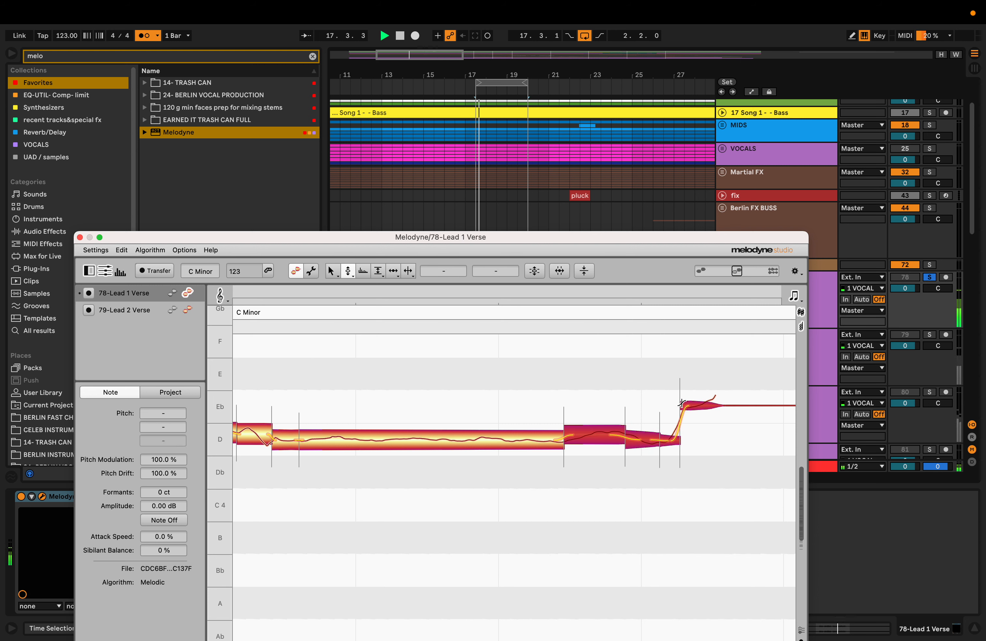
- Undo the transition change and the two extra splits in the tapering tail
key("super+z")
key("super+z")
key("super+z")
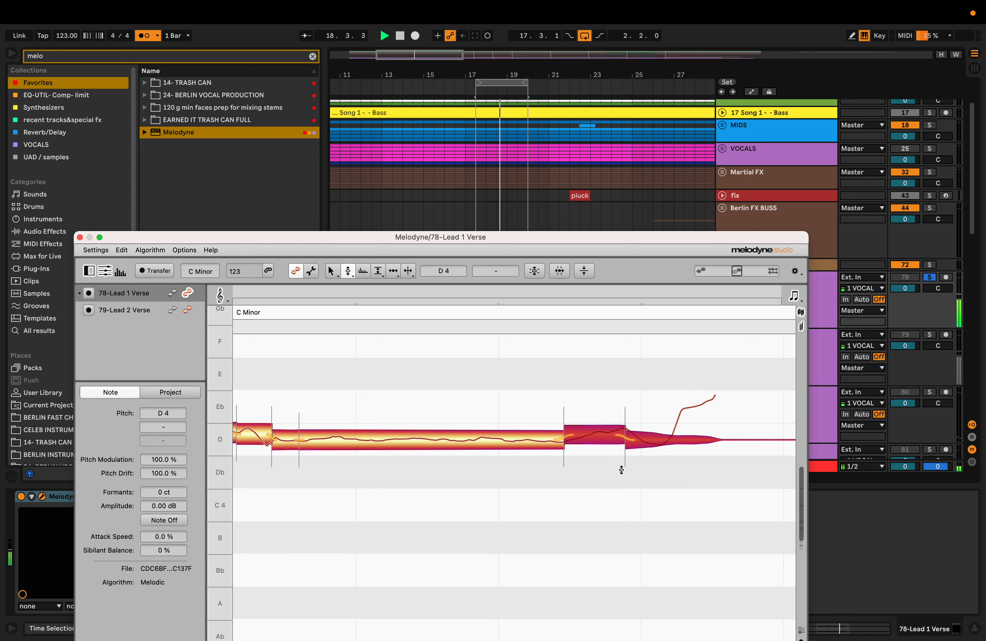
- Stop playback, select the last two D 4 segments and restore them to the original by undoing all their changes
key("space")
left_click_drag(584, 471, 709, 379)
right_click(572, 432)
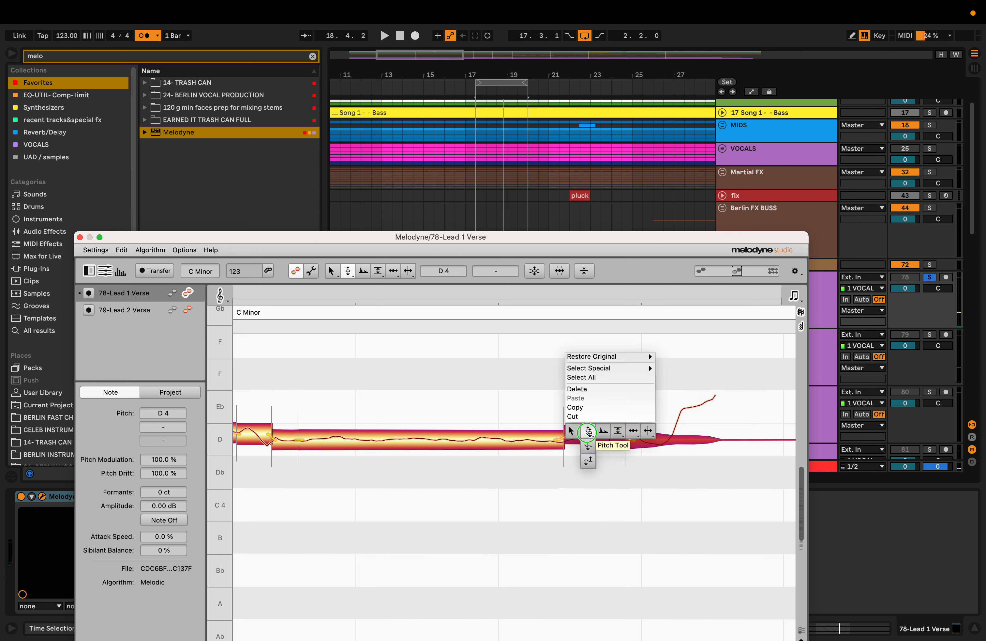
left_click(572, 432)
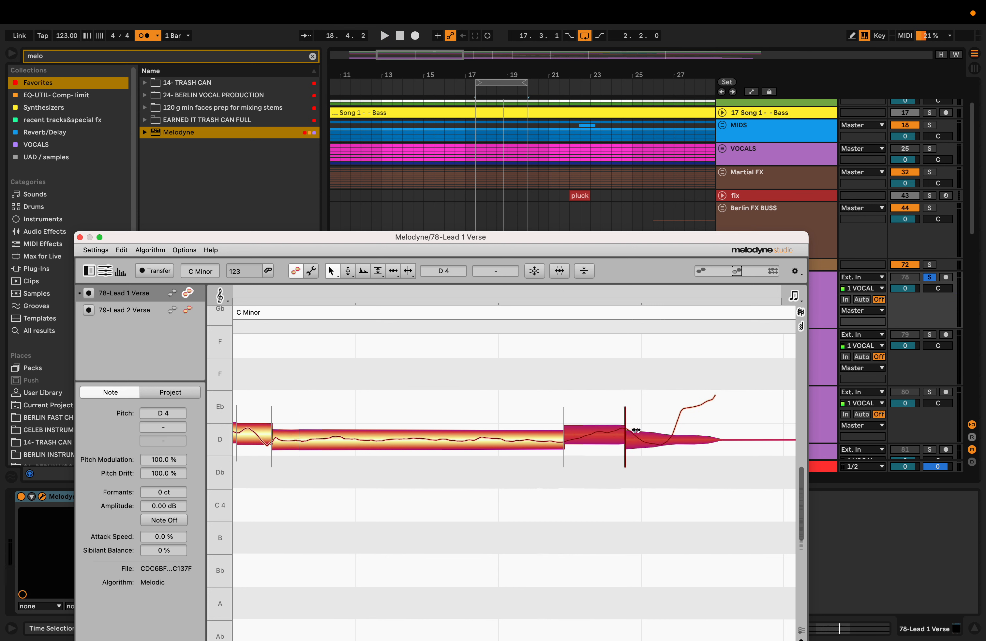
left_click(591, 433)
left_click_drag(588, 470, 742, 377)
right_click(585, 437)
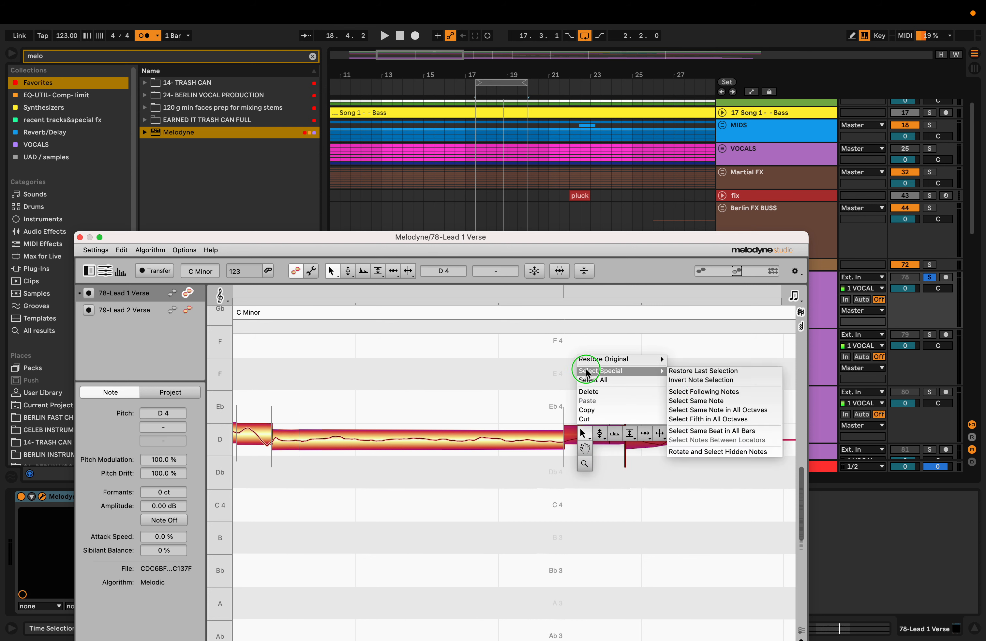
mouse_move(595, 359)
left_click(703, 401)
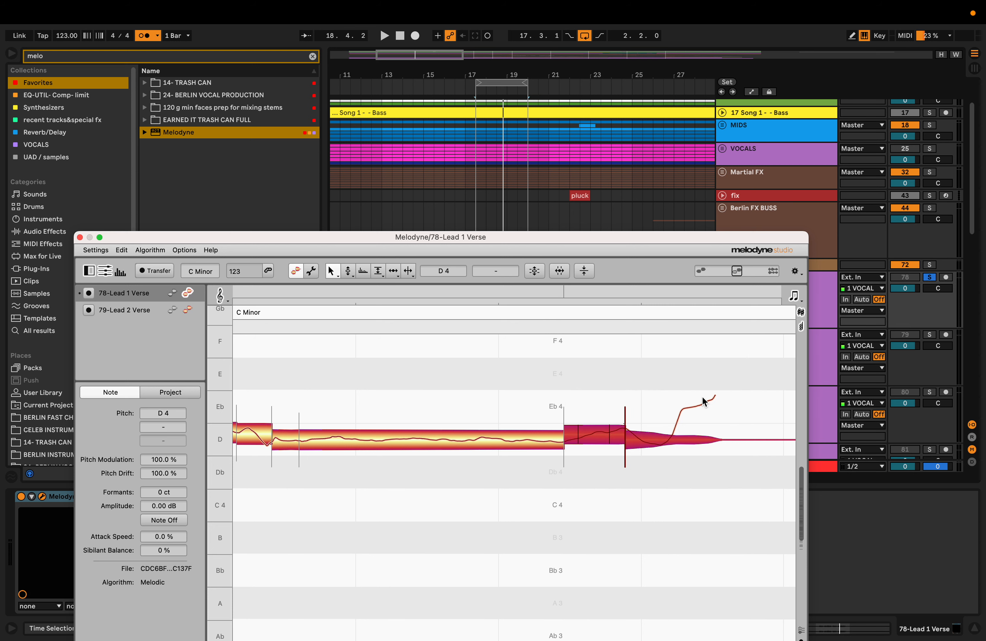
left_click(599, 490)
- Split the tapering D 4 tail where its pitch curve turns upward and lower the new Eb 4 piece to -47 ct
key("space")
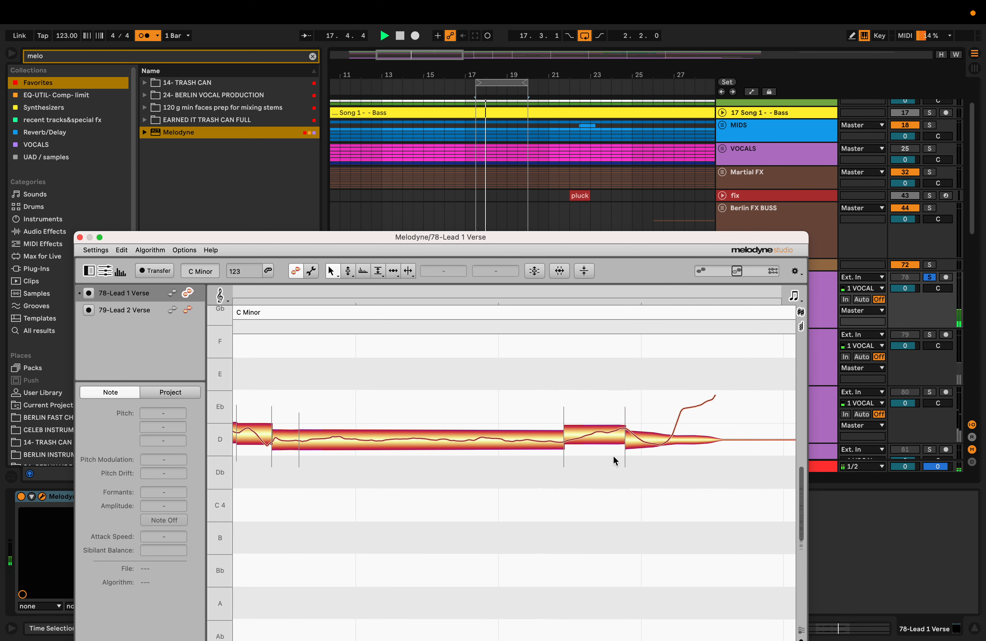
key("F2")
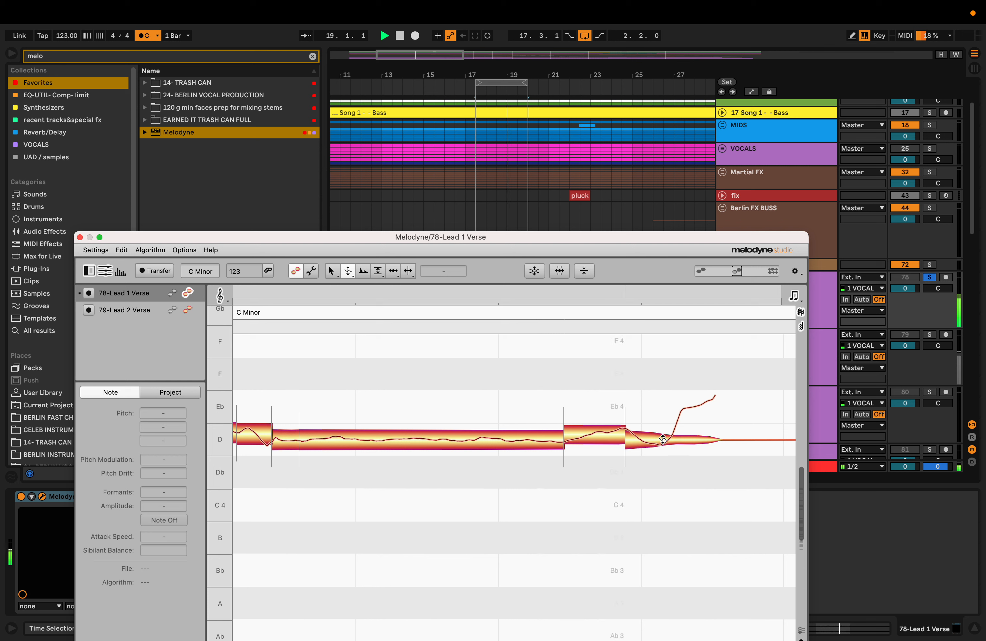
key("space")
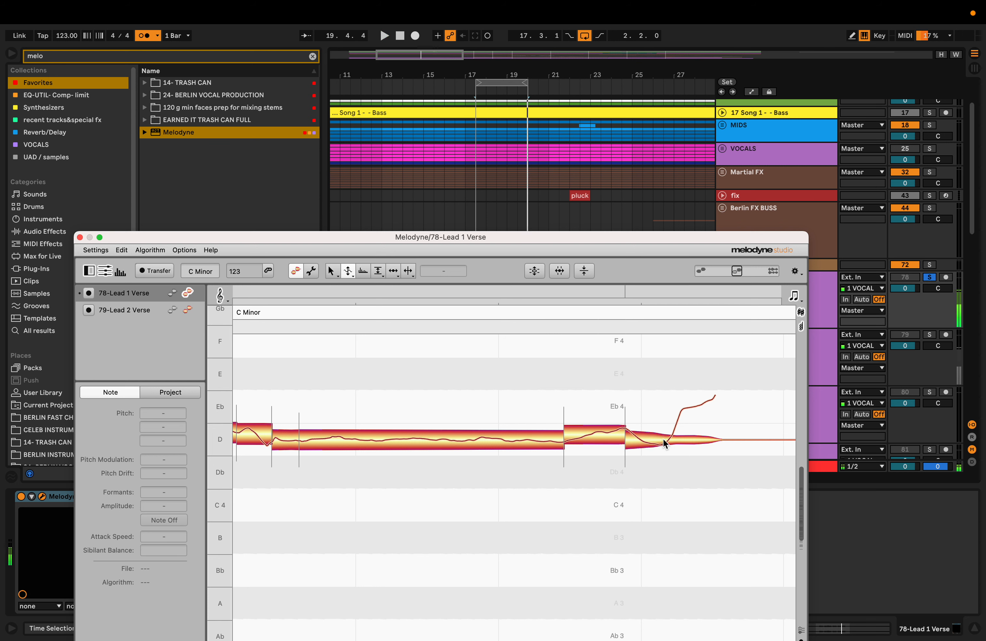
key("F6")
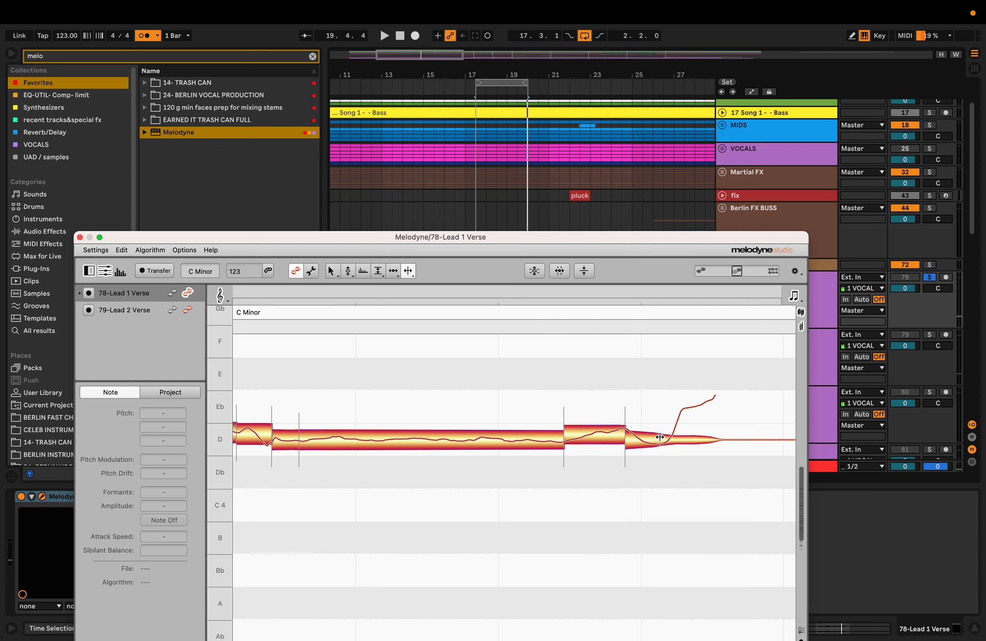
double_click(667, 438)
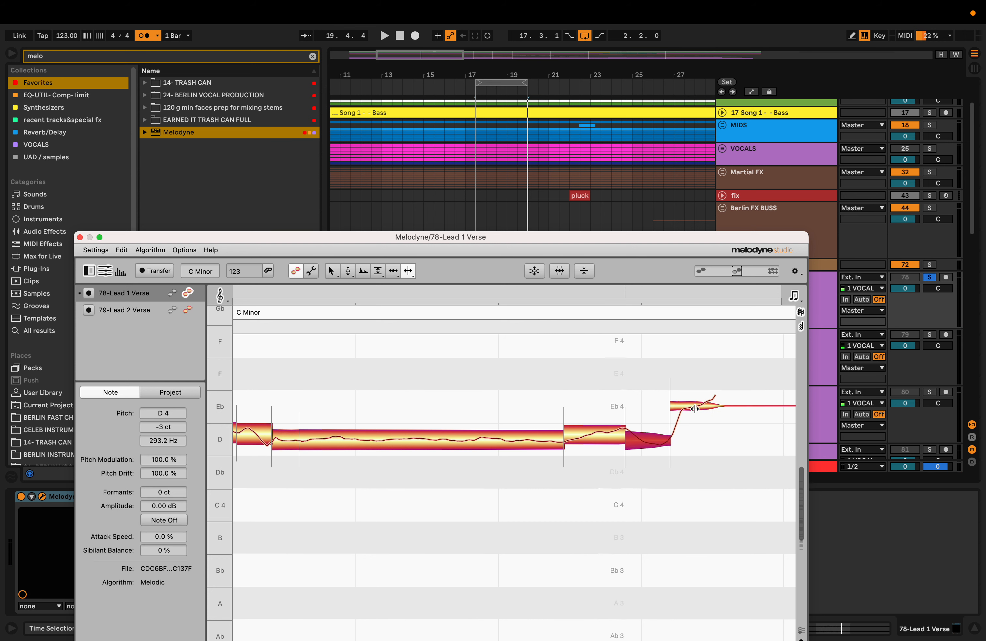
left_click_drag(696, 406, 693, 424)
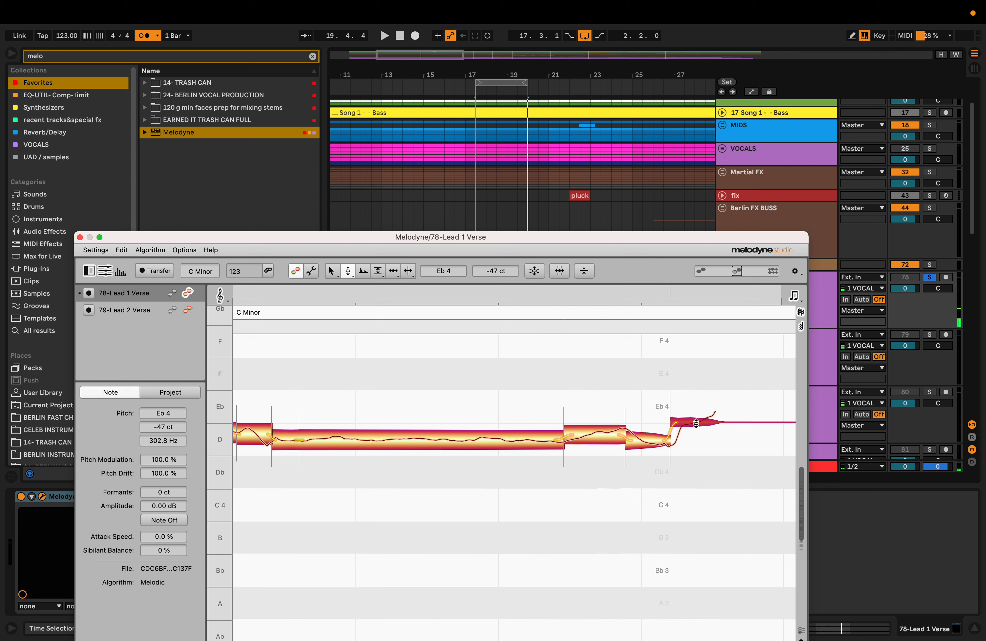
- Restore the original state of the three end segments, including the lowered Eb 4 piece
left_click(592, 429)
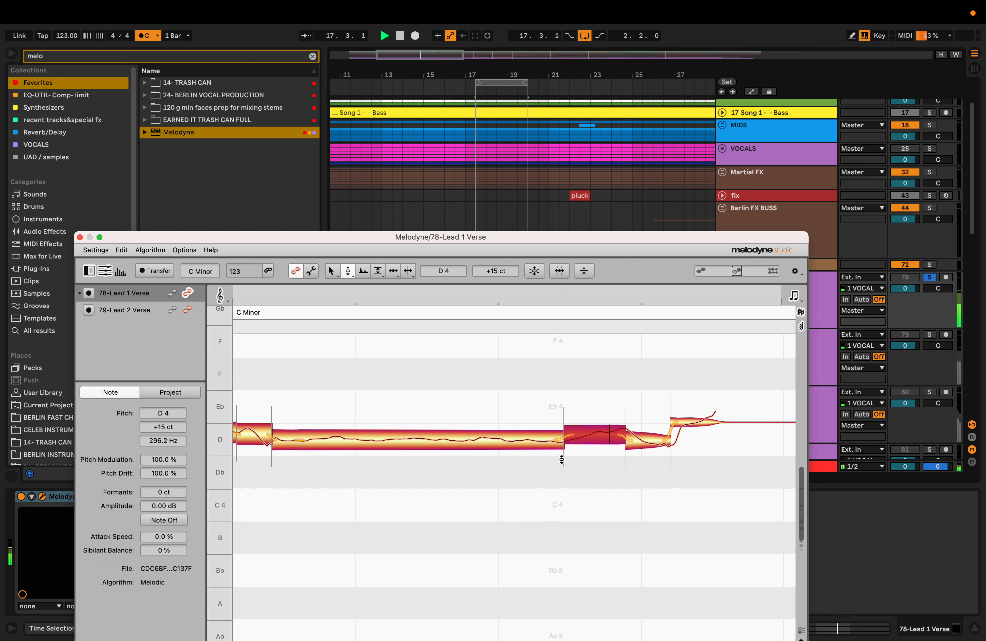
left_click_drag(586, 487, 717, 381)
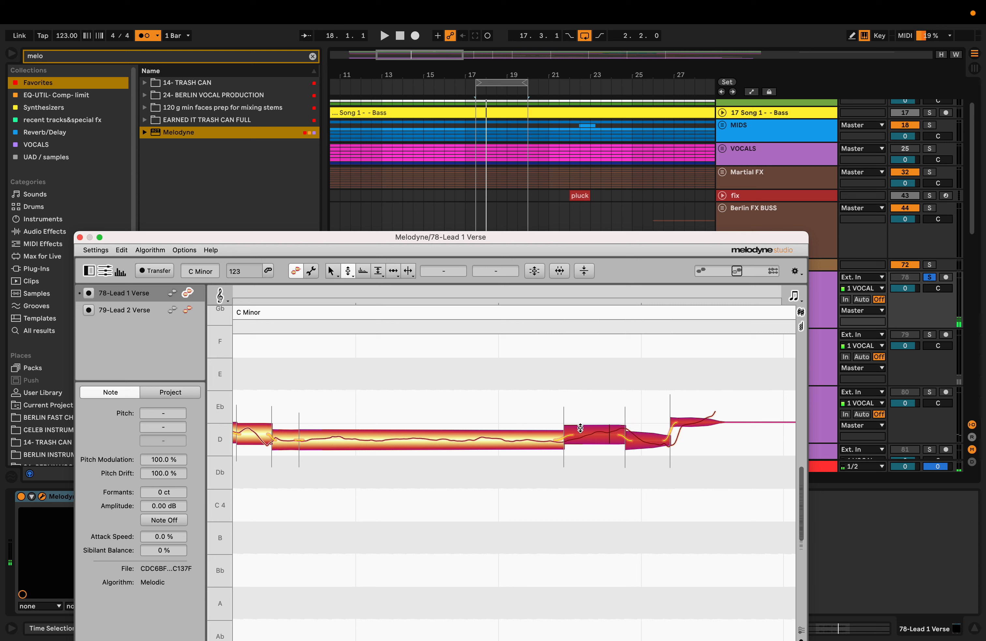
right_click(560, 432)
mouse_move(568, 357)
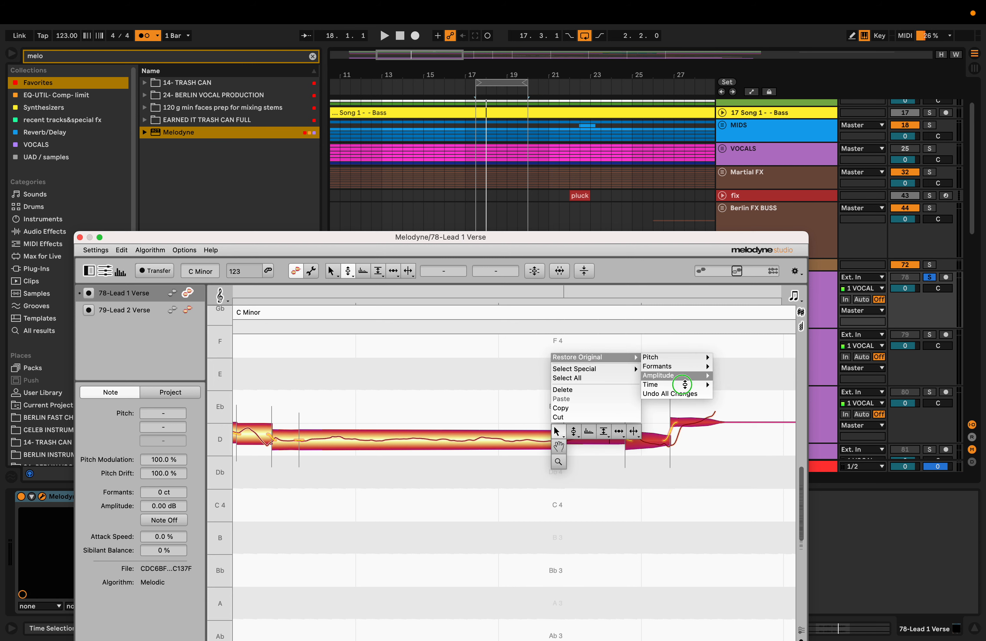
left_click(678, 394)
left_click(623, 472)
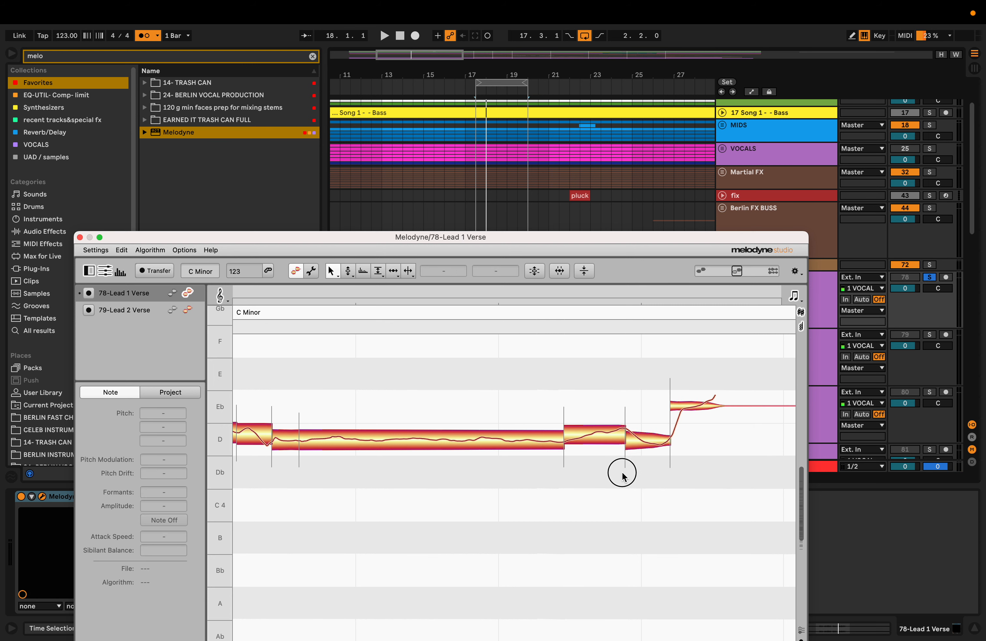
- Play back the phrase and highlight the rising segments from Ab to Db for review
key("space")
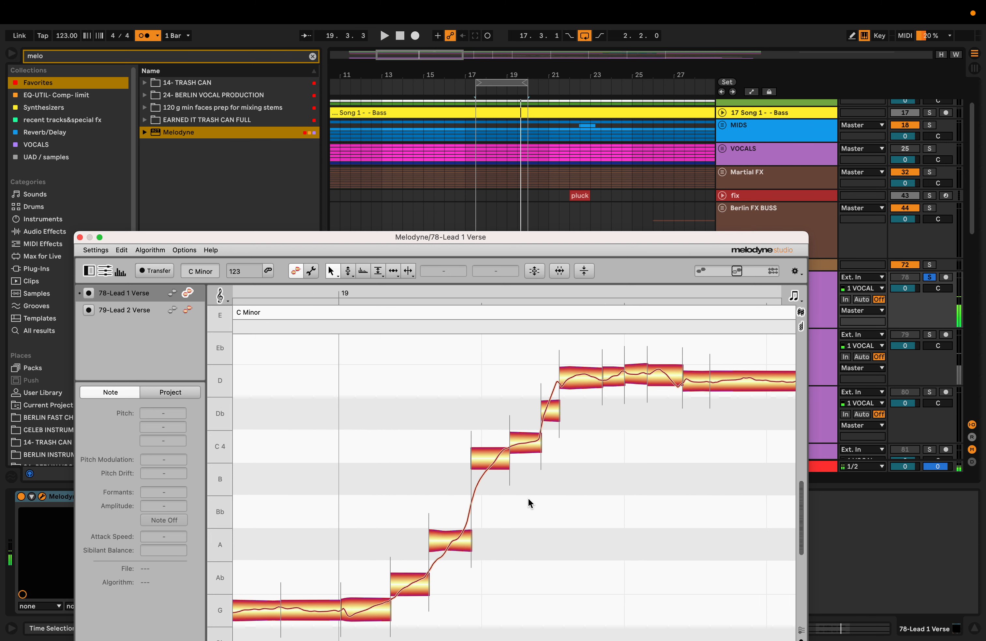
scroll(499, 457, "down", 2)
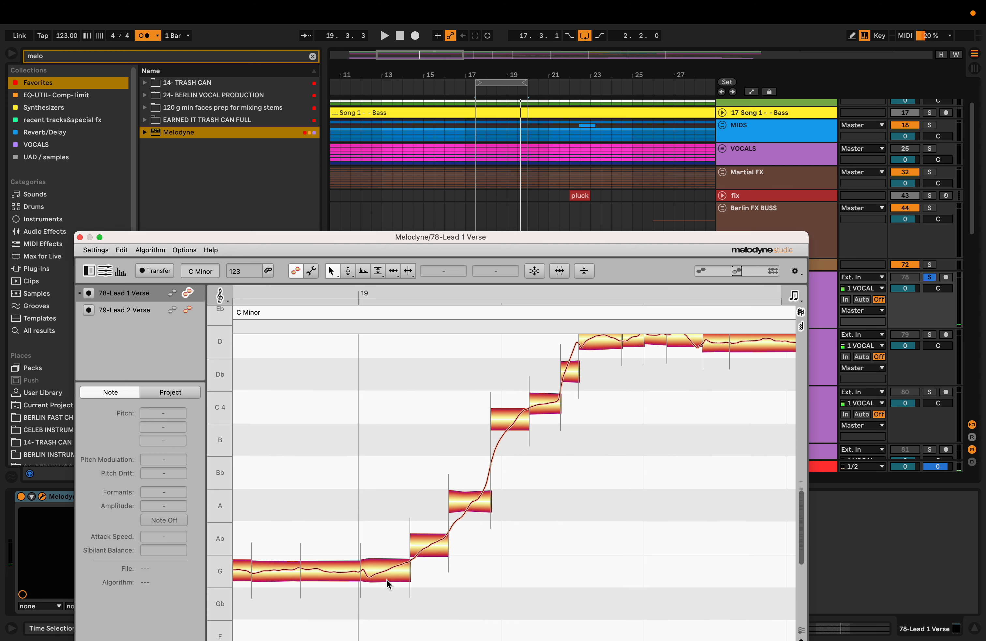
left_click_drag(422, 581, 584, 343)
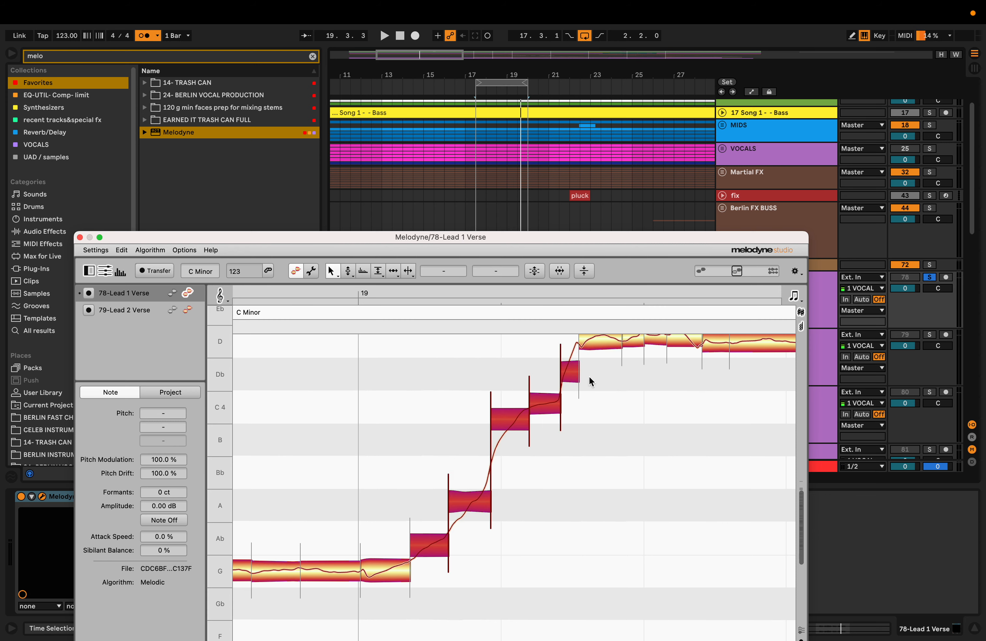
left_click(596, 396)
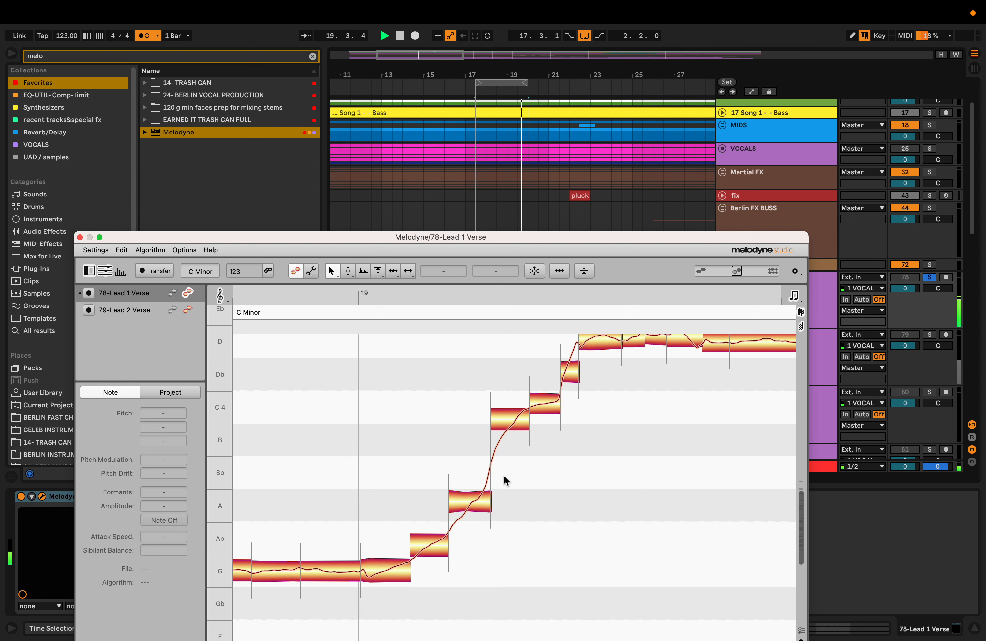
- Adjust the pitch transitions between the rising segments from C 4 through Db 4 to D 4 and play back the phrase
scroll(504, 475, "up", 1)
left_click(573, 391)
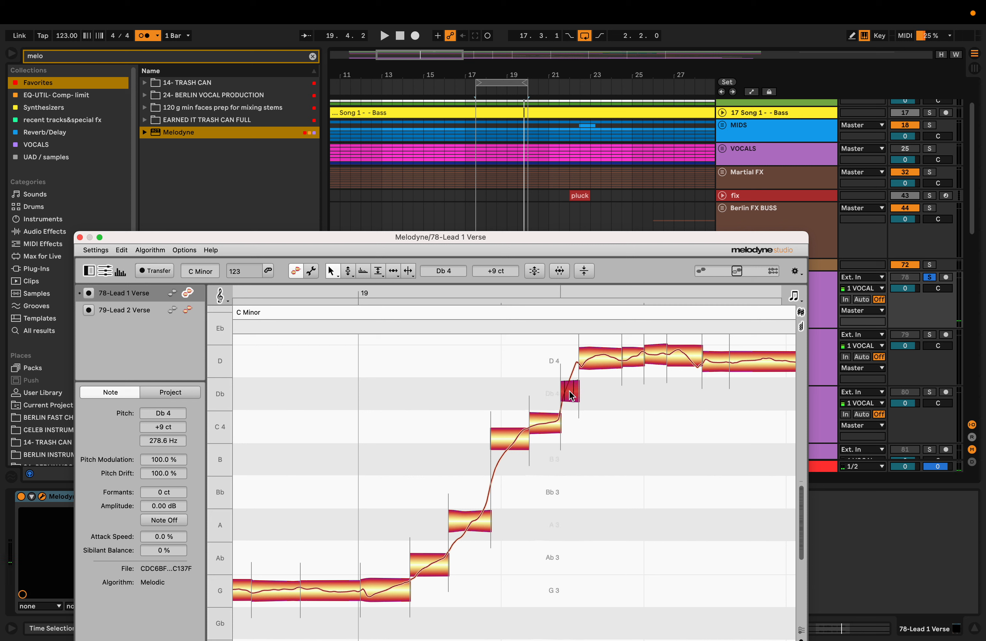
key("F2")
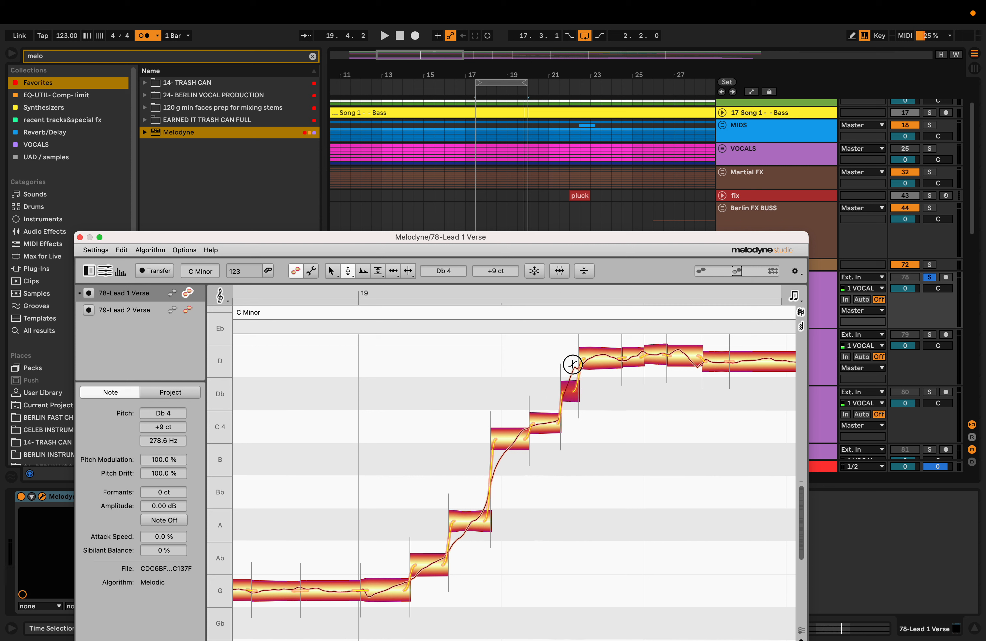
left_click_drag(554, 429, 554, 412)
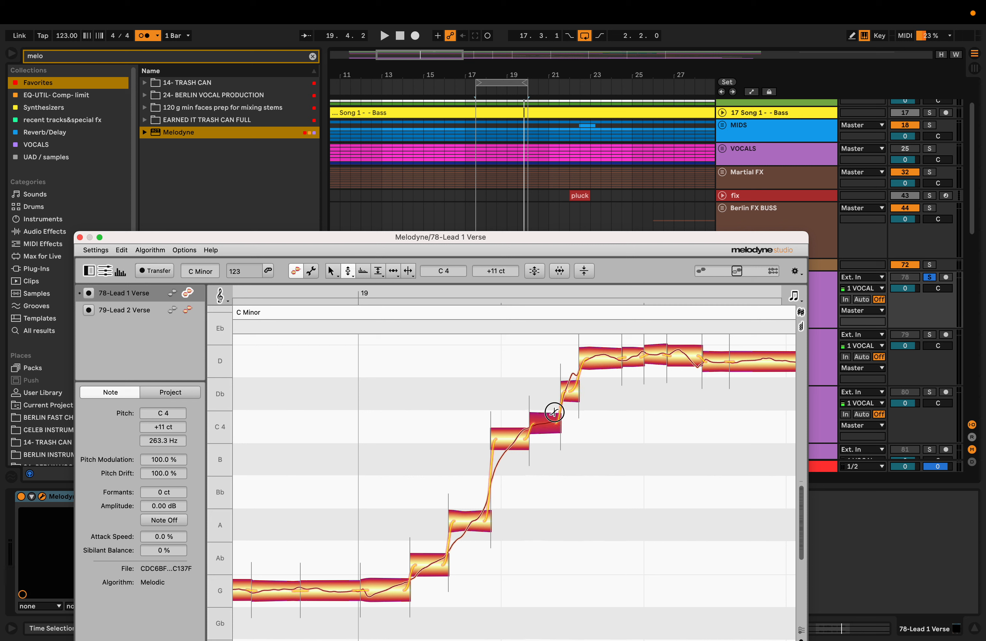
key("space")
left_click(522, 425)
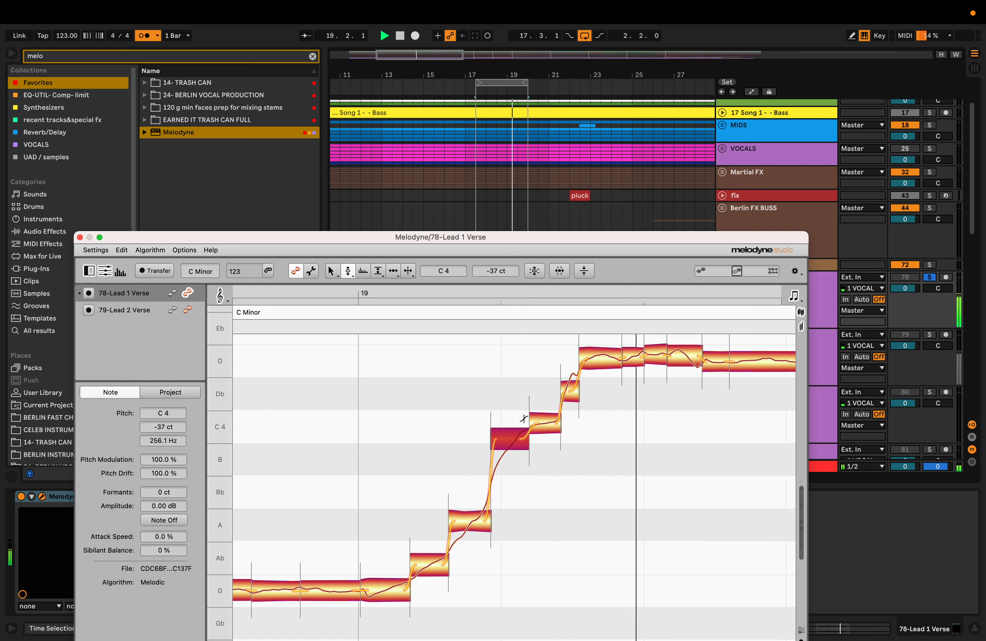
- Lower the first C 4 segment of the rising phrase to B 3 at -7 ct
left_click(502, 437)
left_click_drag(504, 436, 504, 459)
key("space")
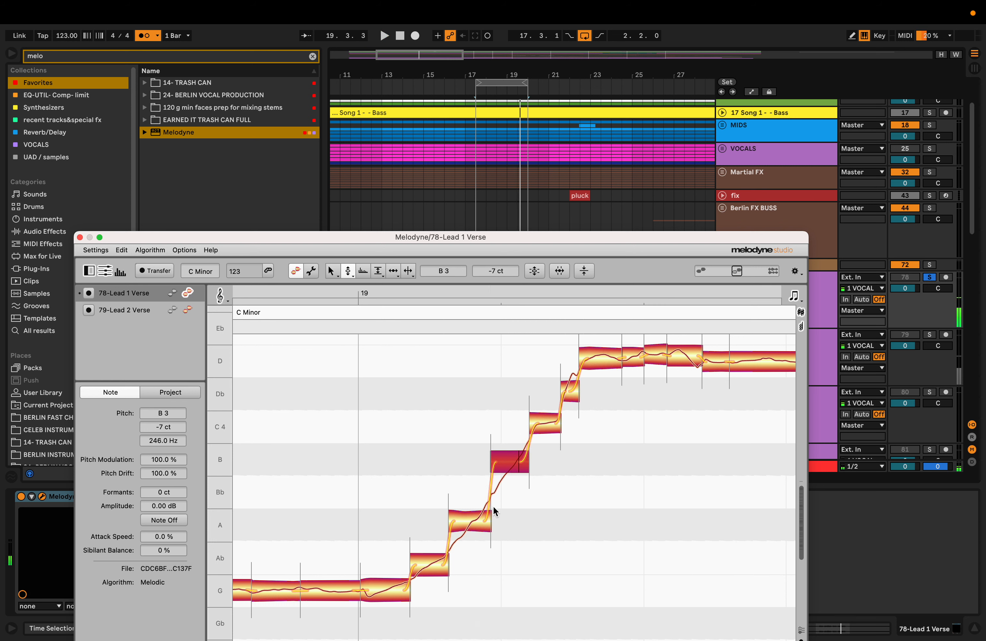
- Undo all changes on the three segments from B 3 to Db 4 in the rising phrase and play it back
left_click_drag(504, 510, 586, 374)
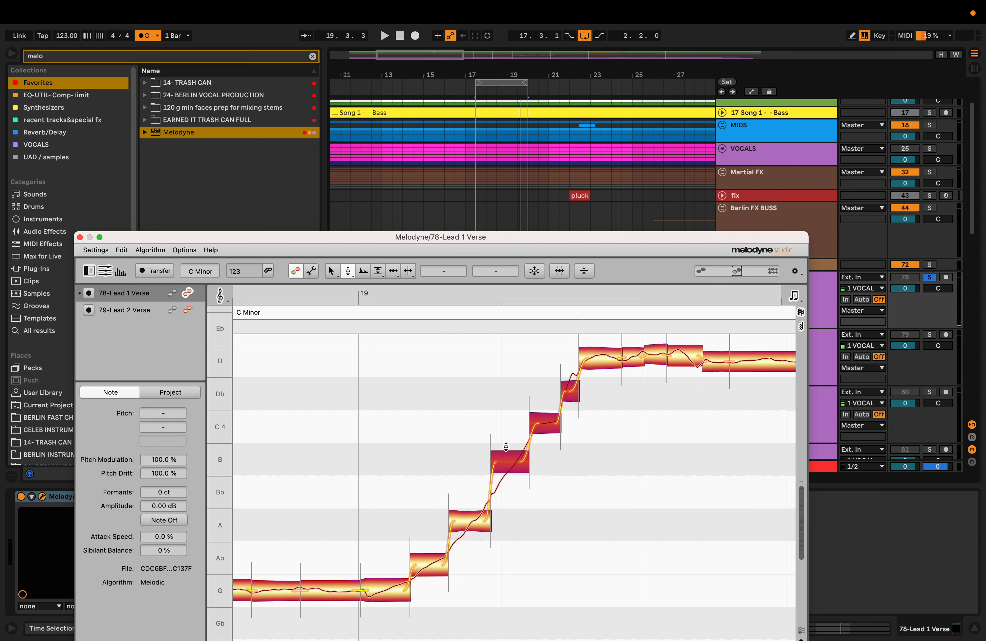
right_click(478, 460)
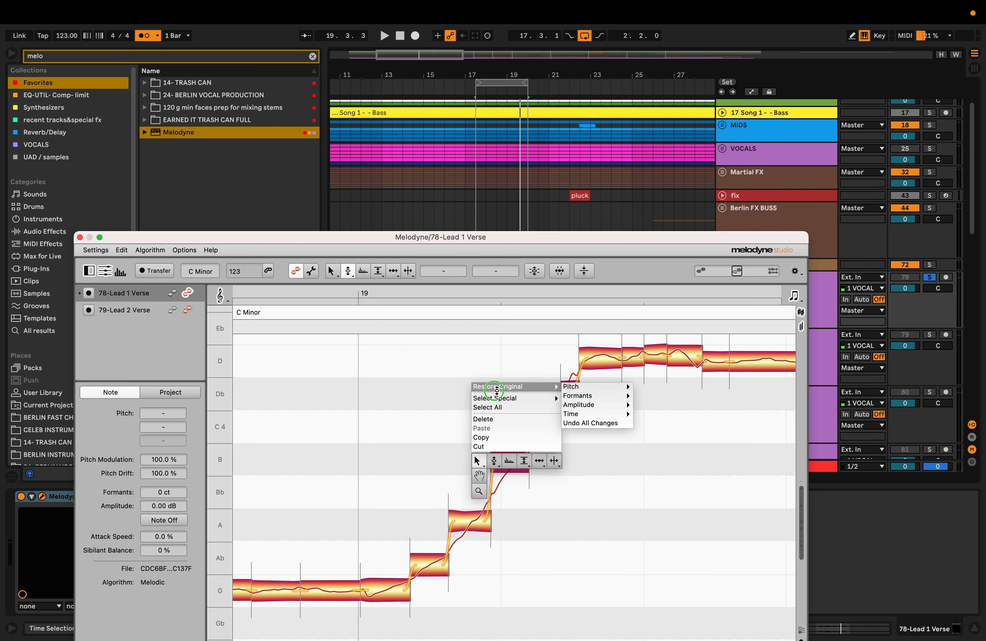
mouse_move(557, 389)
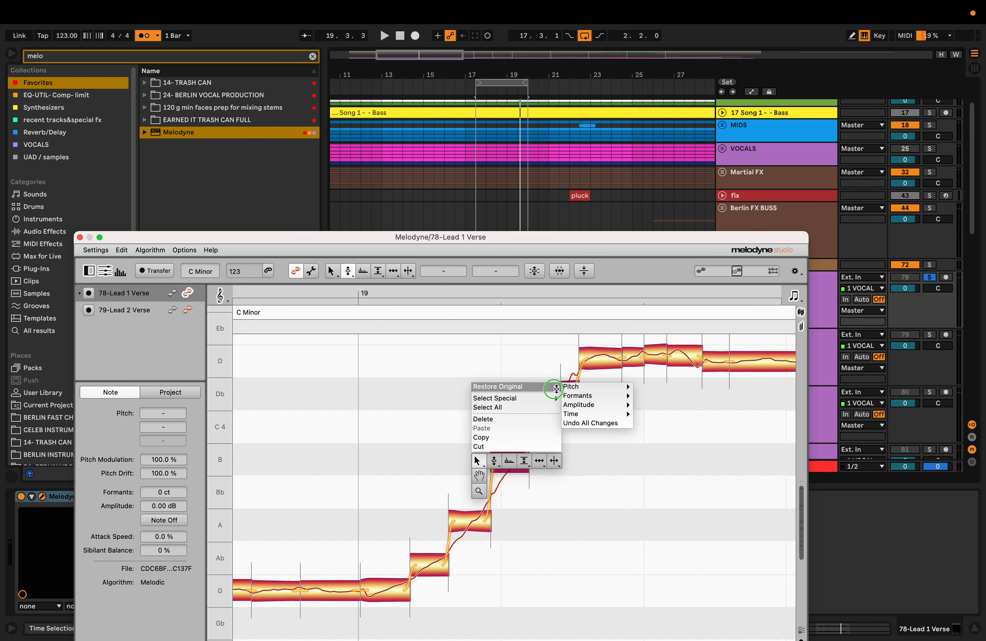
left_click(603, 425)
key("space")
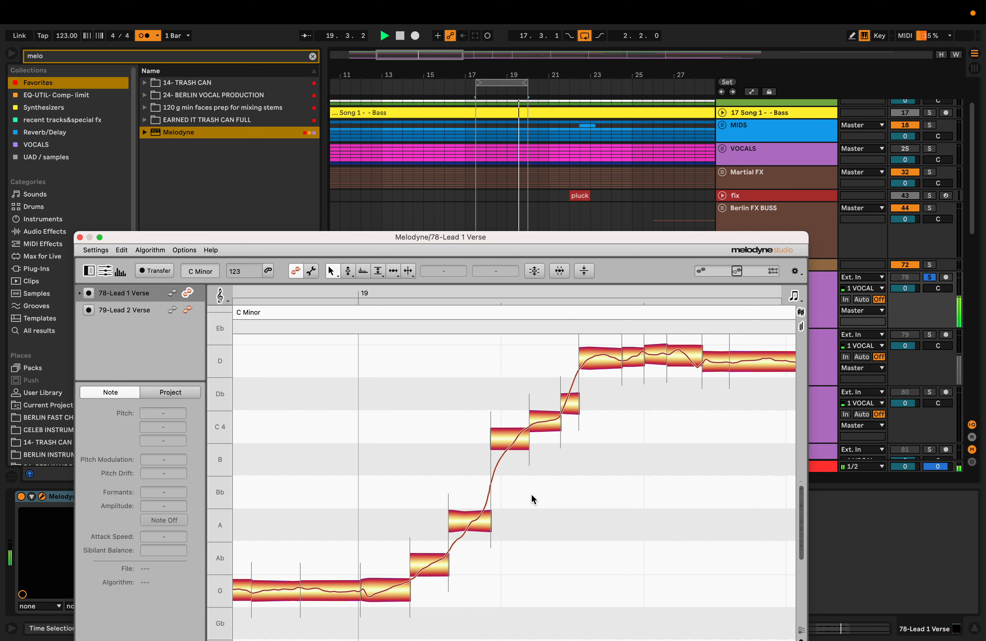
key("space")
- Merge the three segments after the held D 4, split the result again at its first pitch peak, and play back the phrase
scroll(537, 495, "right", 5)
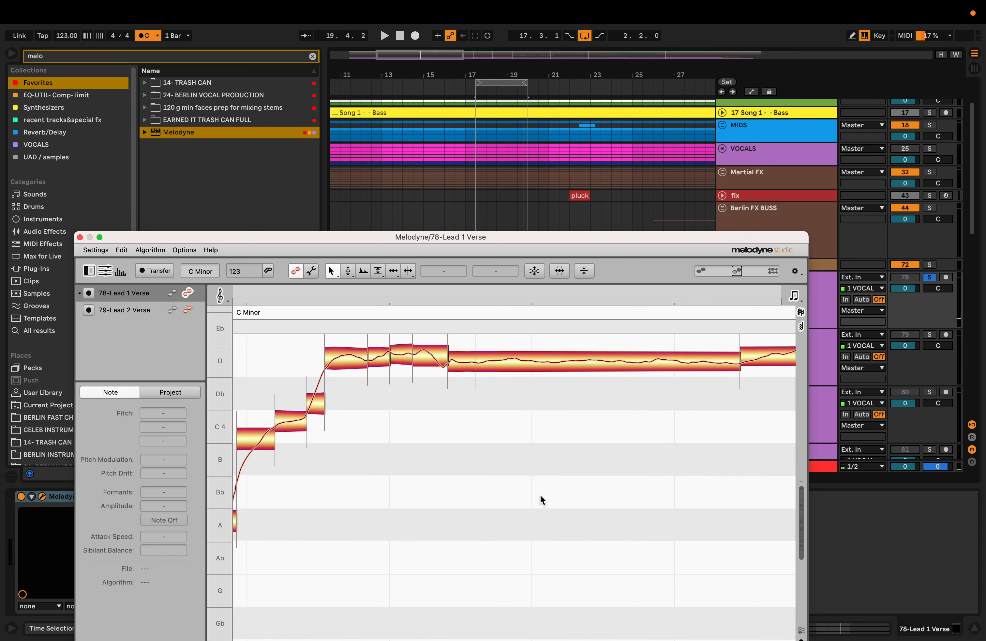
scroll(539, 496, "up", 2)
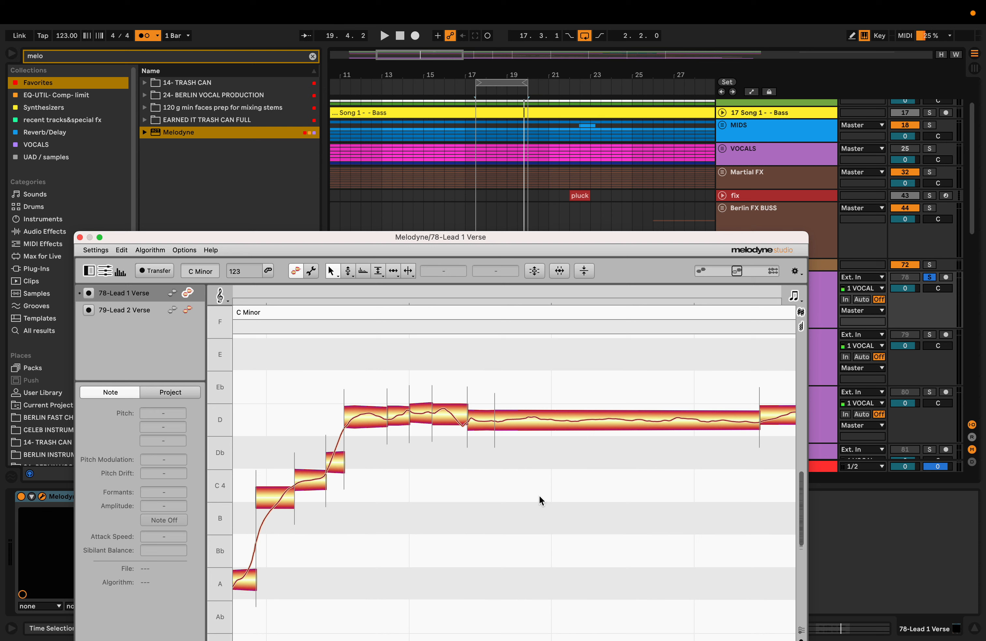
scroll(540, 496, "right", 5)
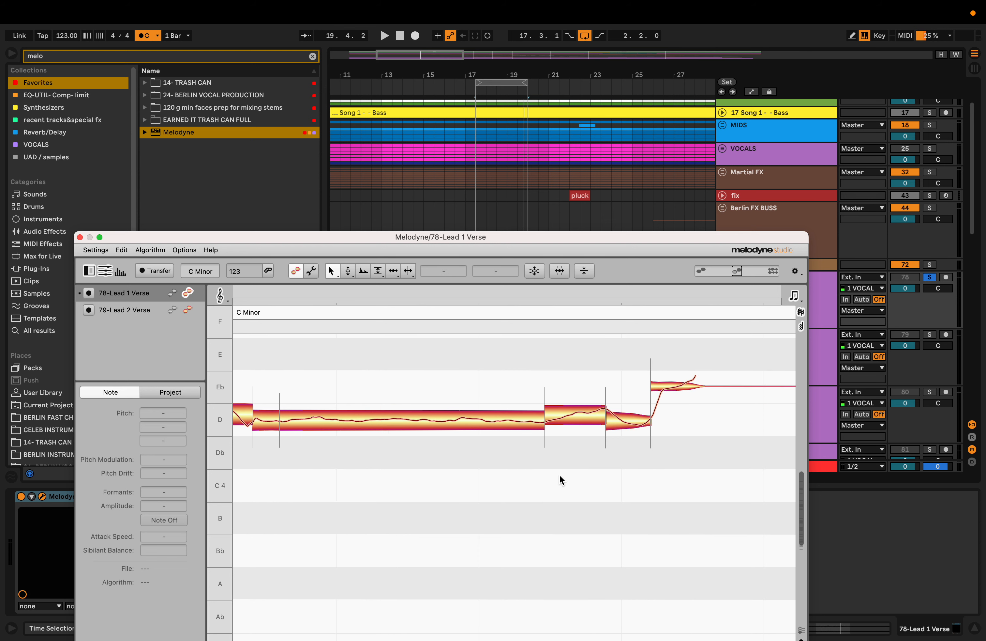
left_click(674, 386)
left_click_drag(578, 455, 682, 351)
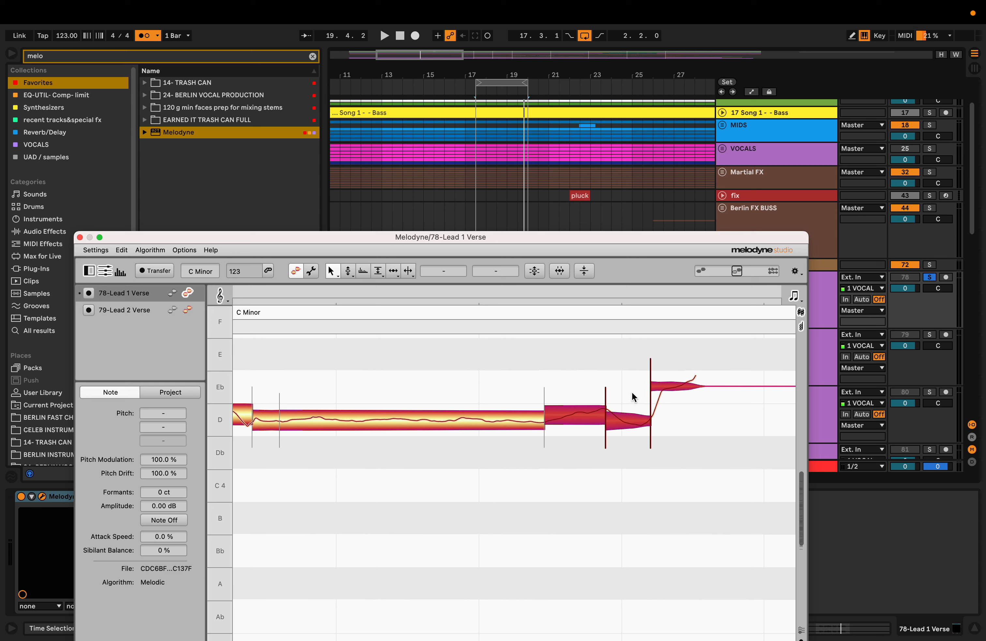
double_click(604, 405)
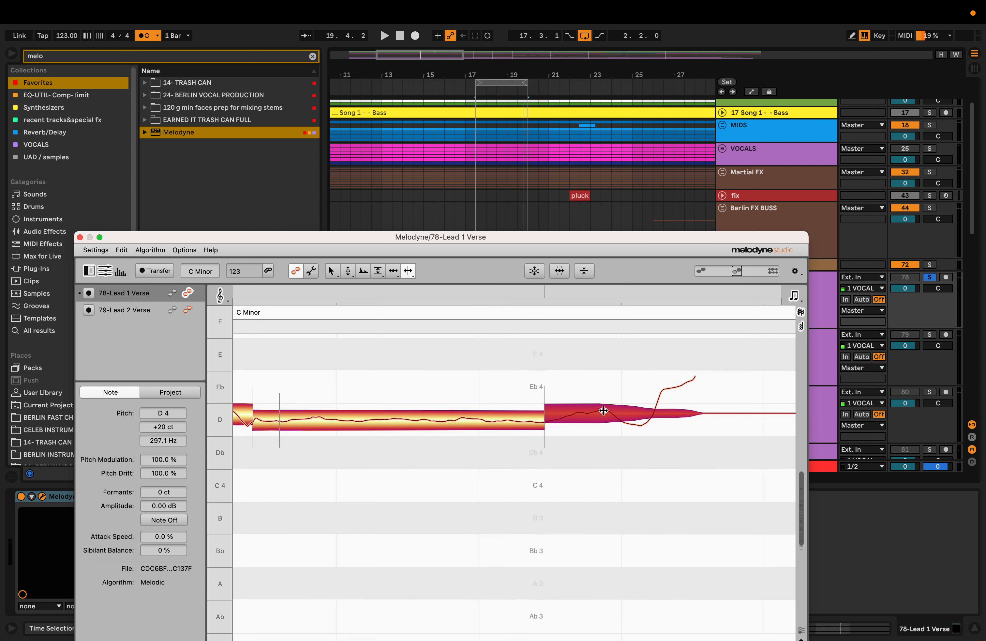
double_click(605, 411)
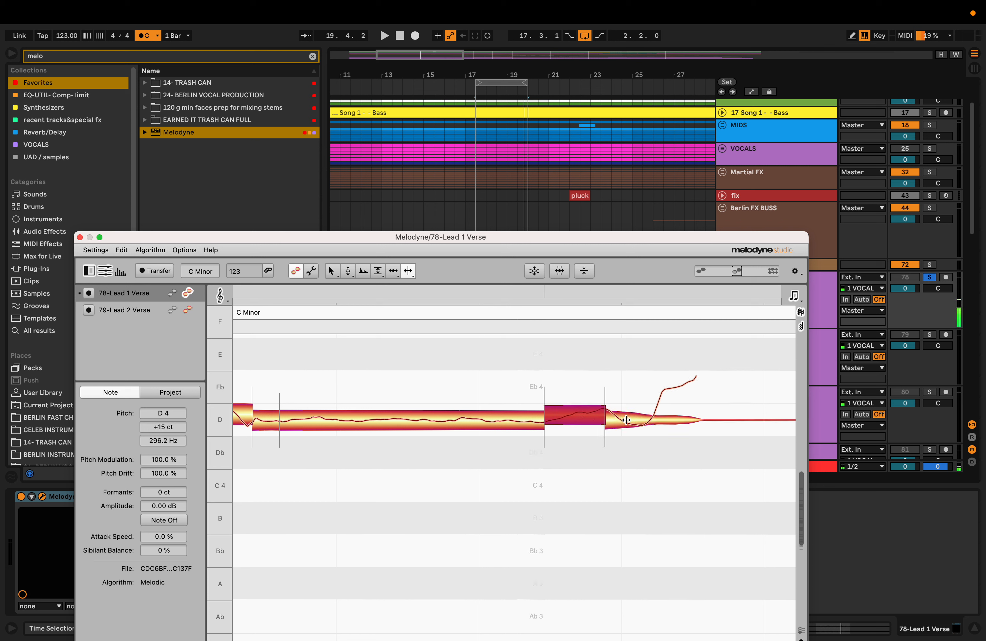
key("space")
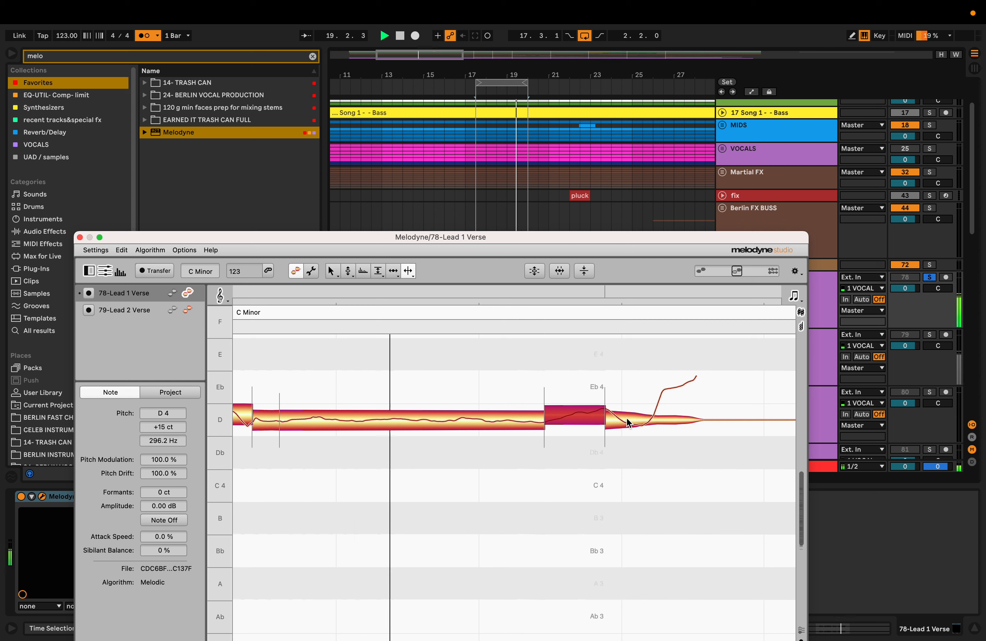
key("space")
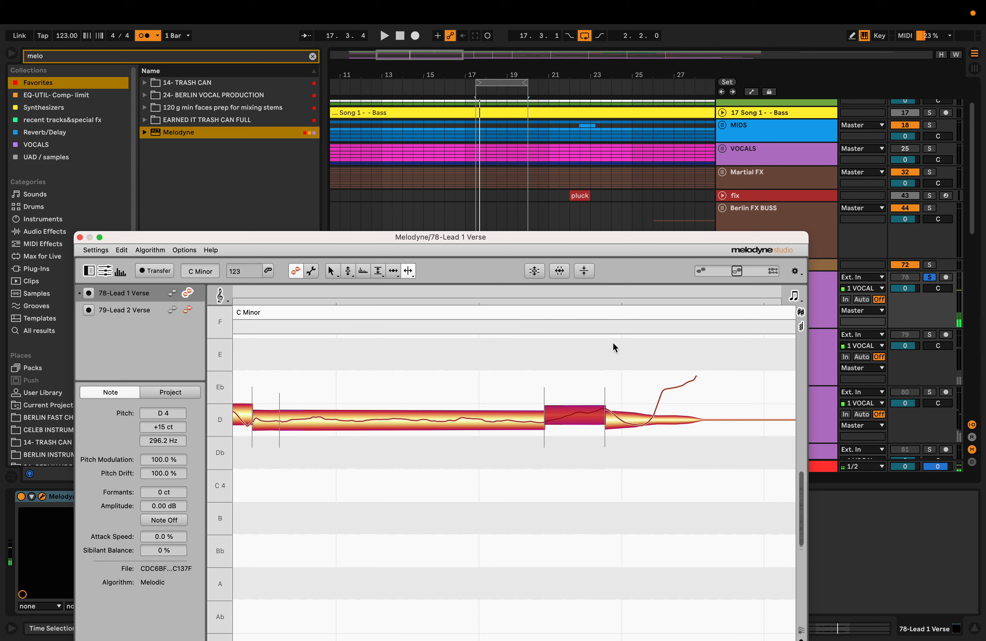
- Split off the final upward bend as its own segment, set its pitch modulation to 5.0 % and play back the phrase
double_click(642, 419)
left_click_drag(644, 417, 674, 385)
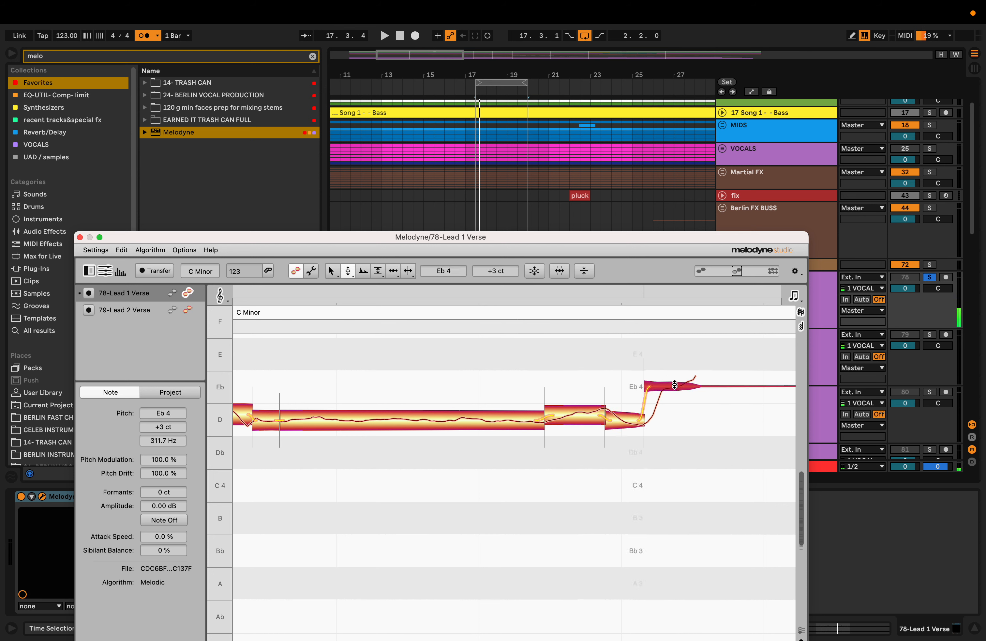
left_click(674, 384)
left_click_drag(661, 387, 666, 450)
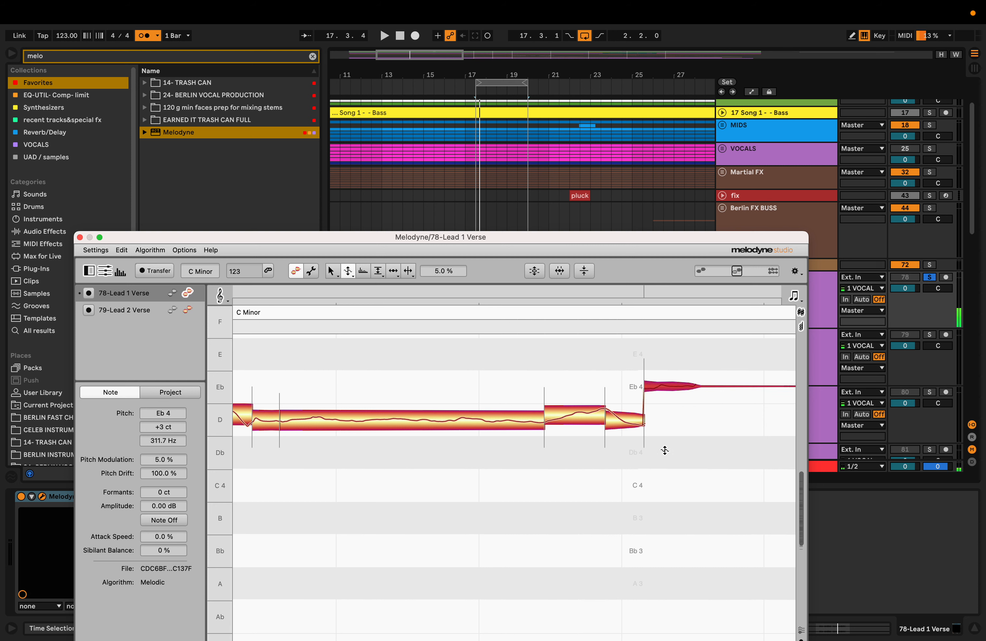
left_click(636, 418)
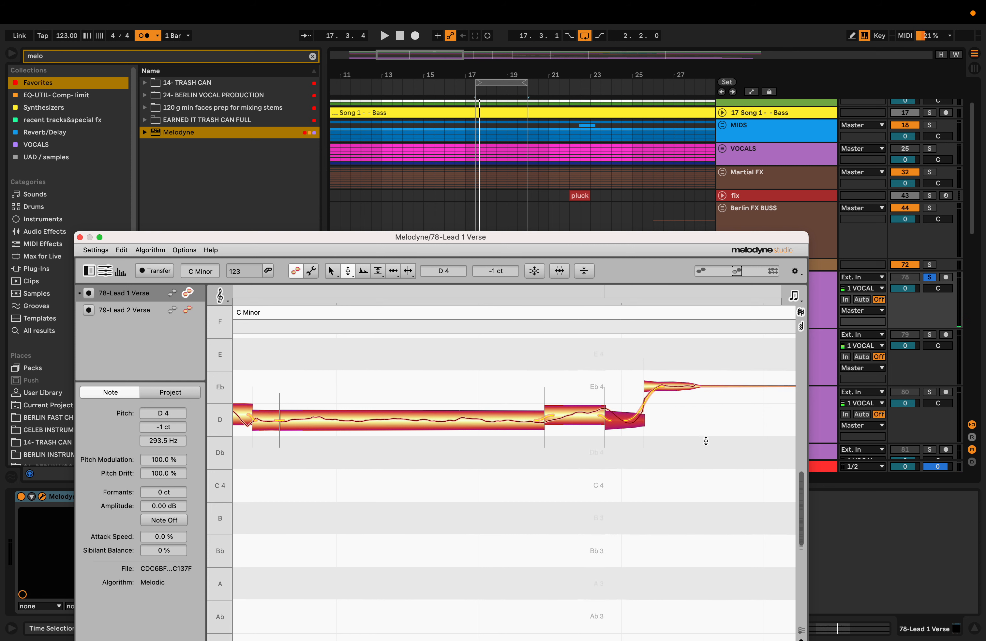
key("space")
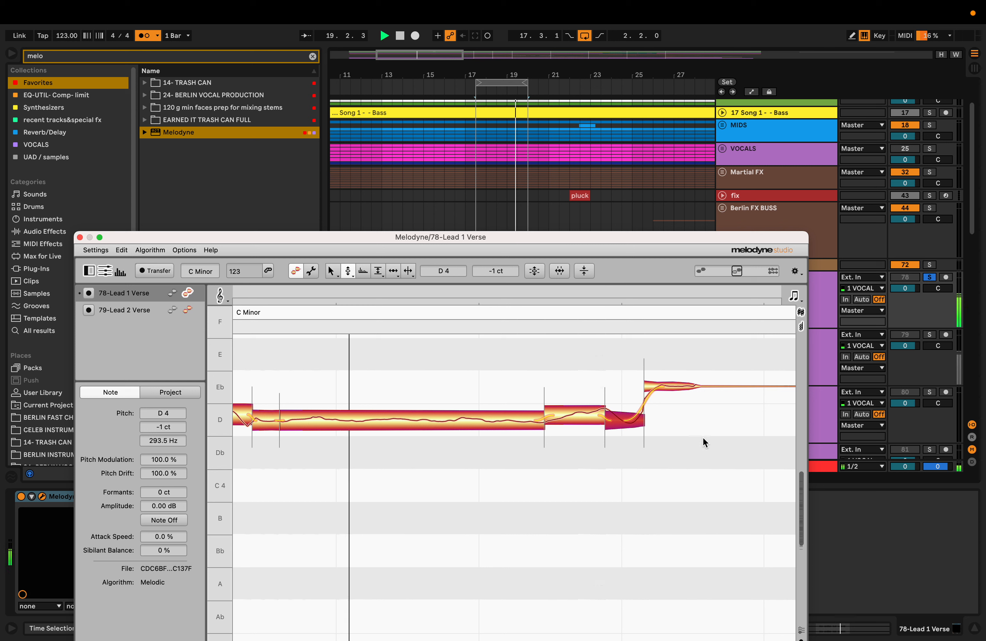
key("space")
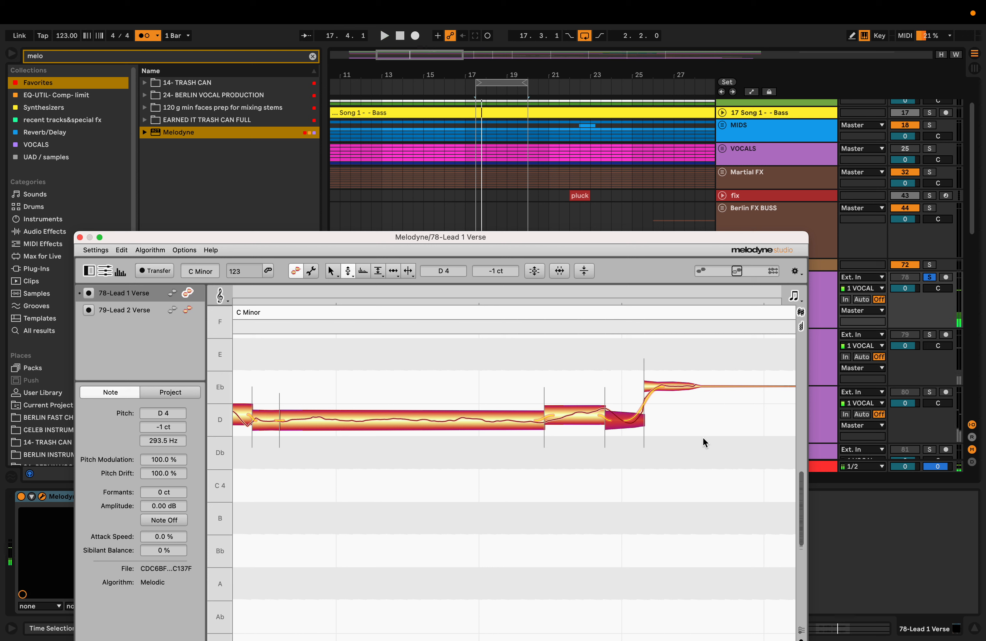
- Adjust the pitch transitions between the held D 4 and its neighbouring segments and play back the phrase
scroll(672, 450, "right", 2)
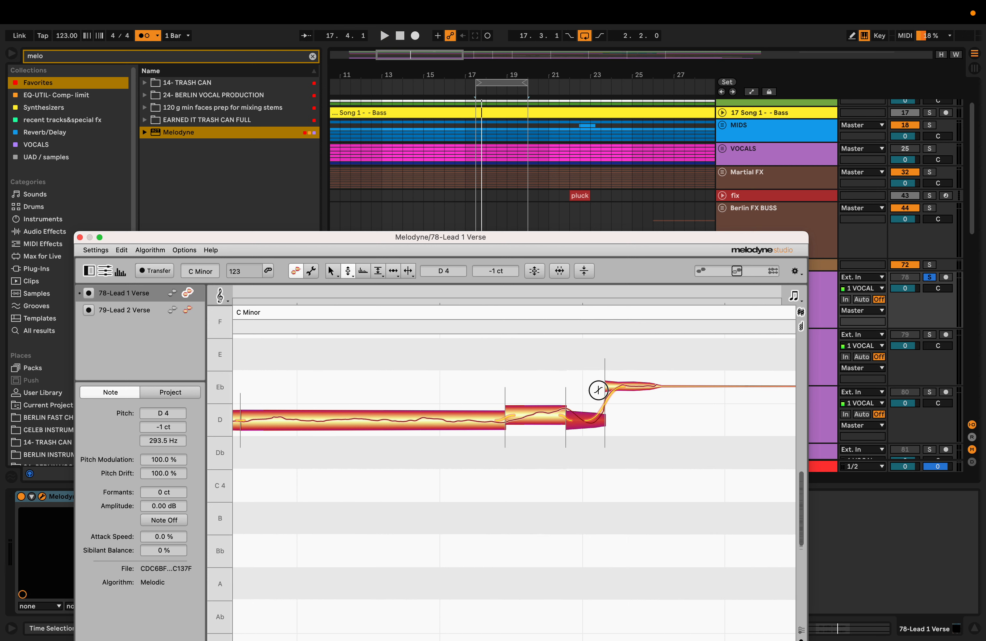
left_click_drag(561, 417, 561, 414)
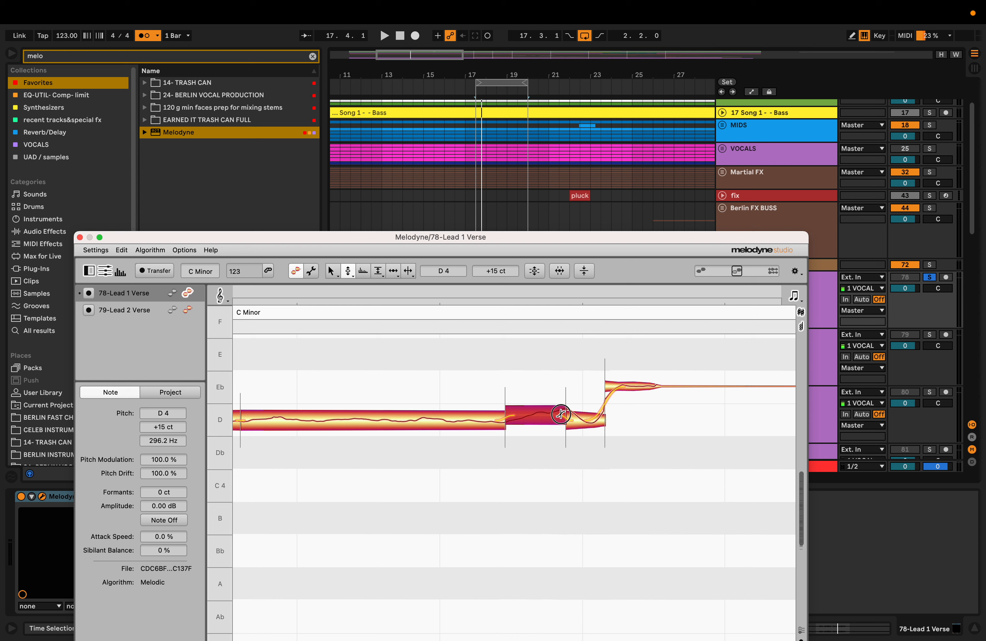
left_click(494, 421)
scroll(496, 448, "left", 8)
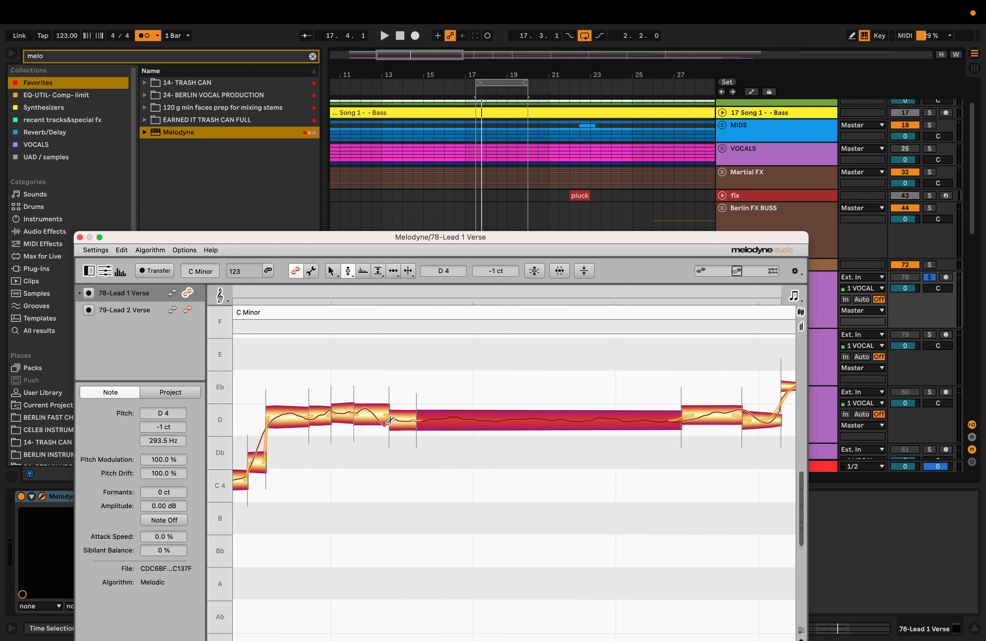
left_click(412, 419)
key("space")
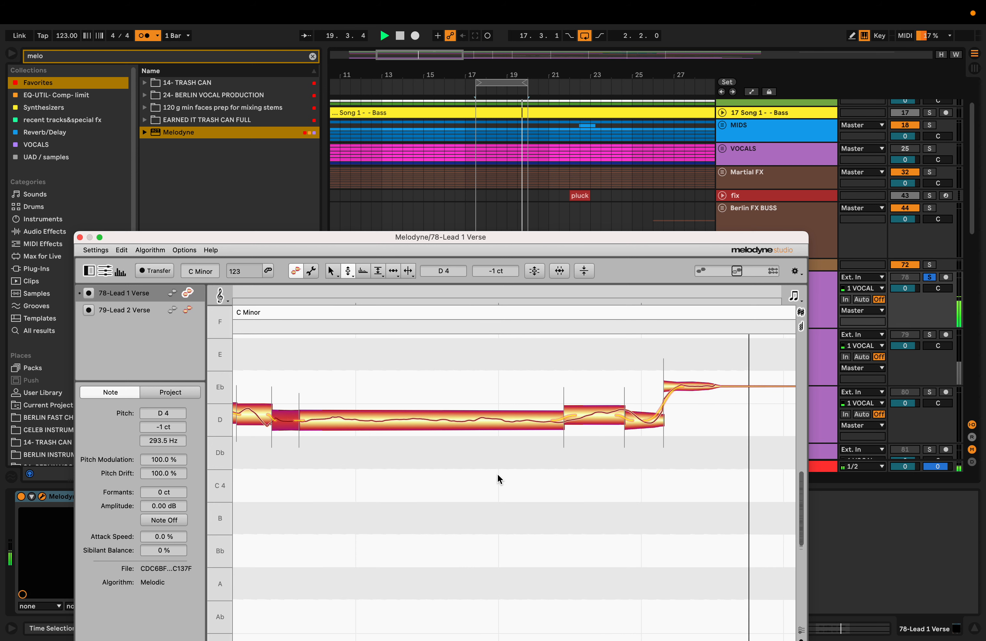
- Try a pitch modulation of 59.0 % on the D 4 segment directly after the held note
left_click(607, 416)
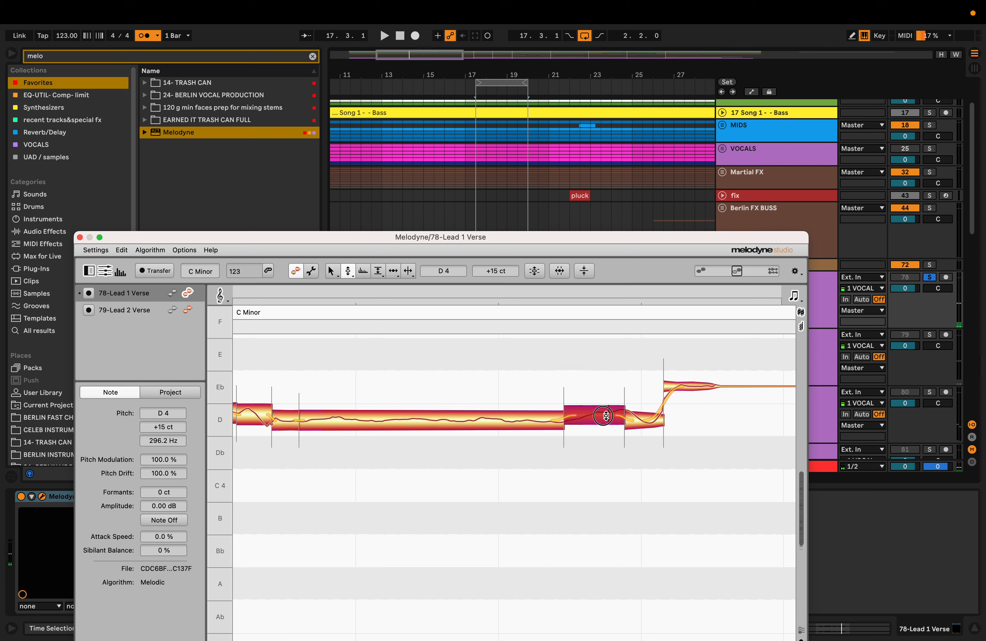
left_click_drag(607, 416, 603, 443)
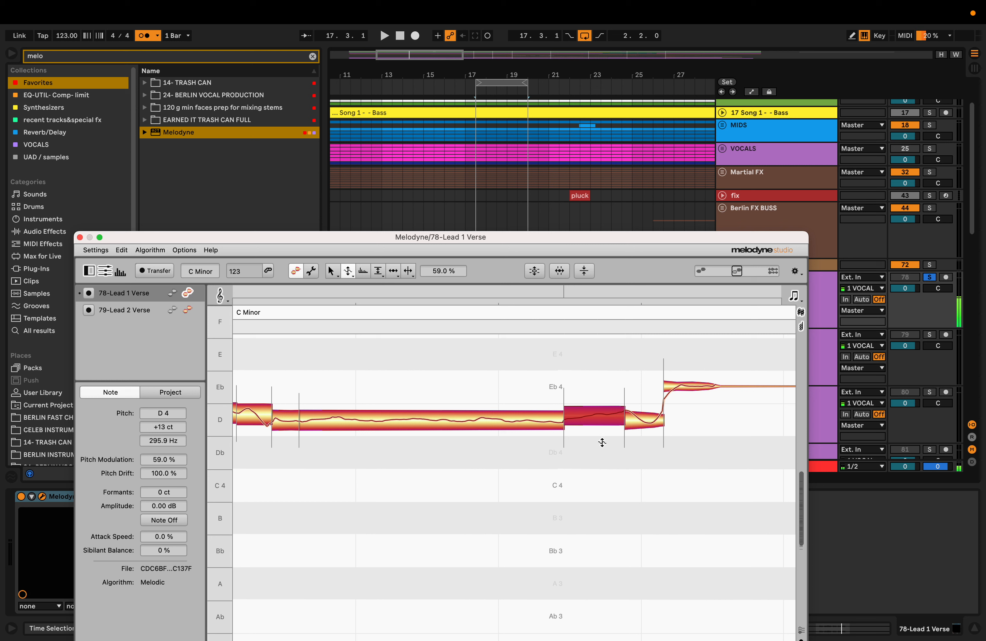
- Split the segment after the held D 4 near its middle, set the later half to +20 ct and play back the phrase
key("F6")
double_click(591, 413)
key("F2")
left_click(602, 415)
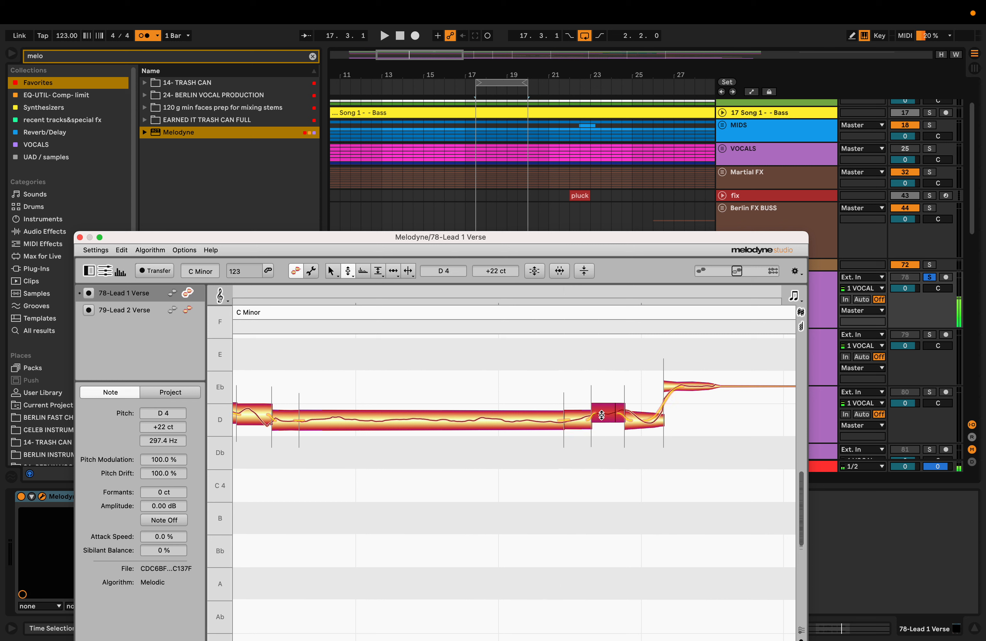
left_click_drag(602, 415, 602, 415)
key("space")
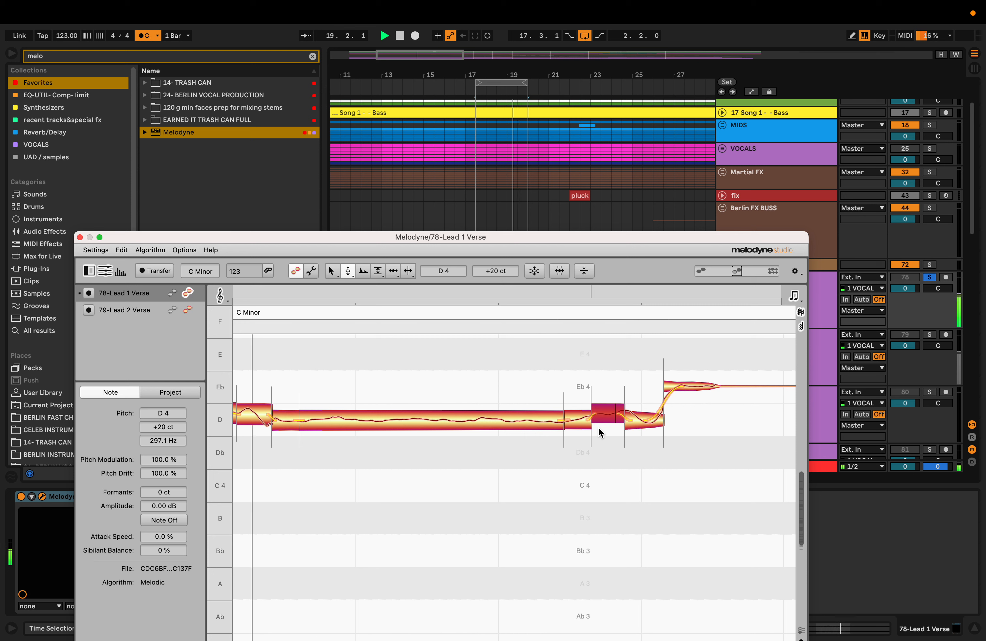
key("space")
- Undo all changes on the group of end segments after the held D 4, including the final Eb 4 segment
left_click_drag(591, 456, 714, 357)
right_click(584, 418)
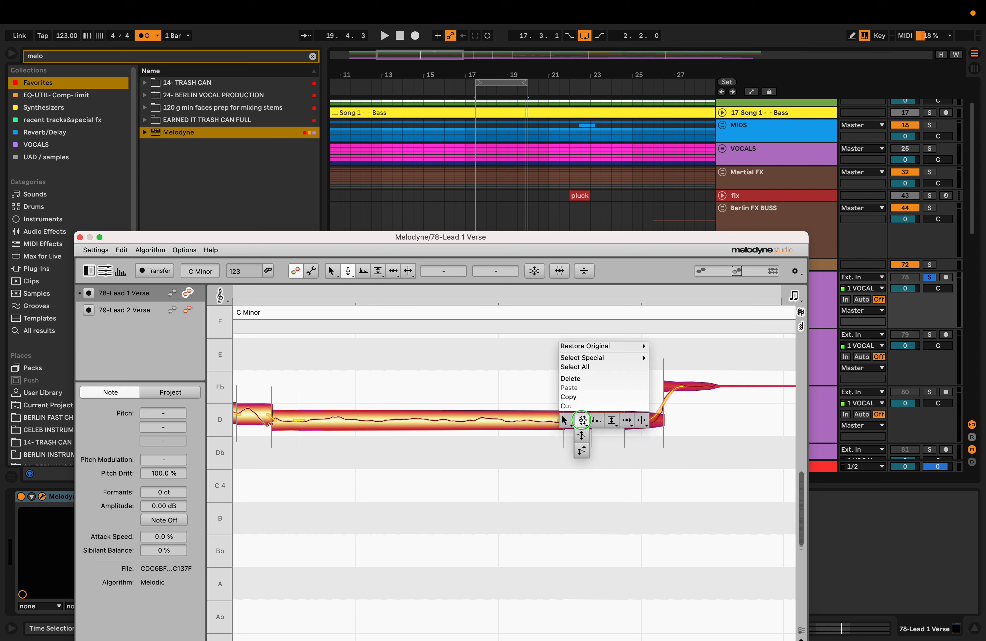
mouse_move(590, 346)
mouse_move(656, 346)
left_click(678, 382)
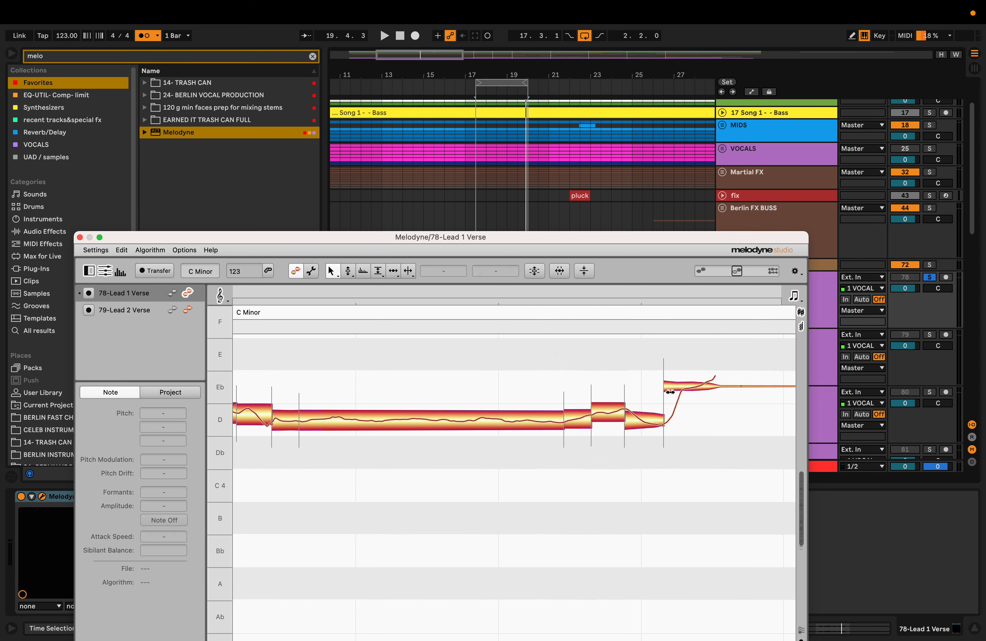
- Split the final Eb 4 segment where its pitch curve reaches Eb 4, separating the rise from the tail
left_click(682, 386)
key("F2")
key("F2")
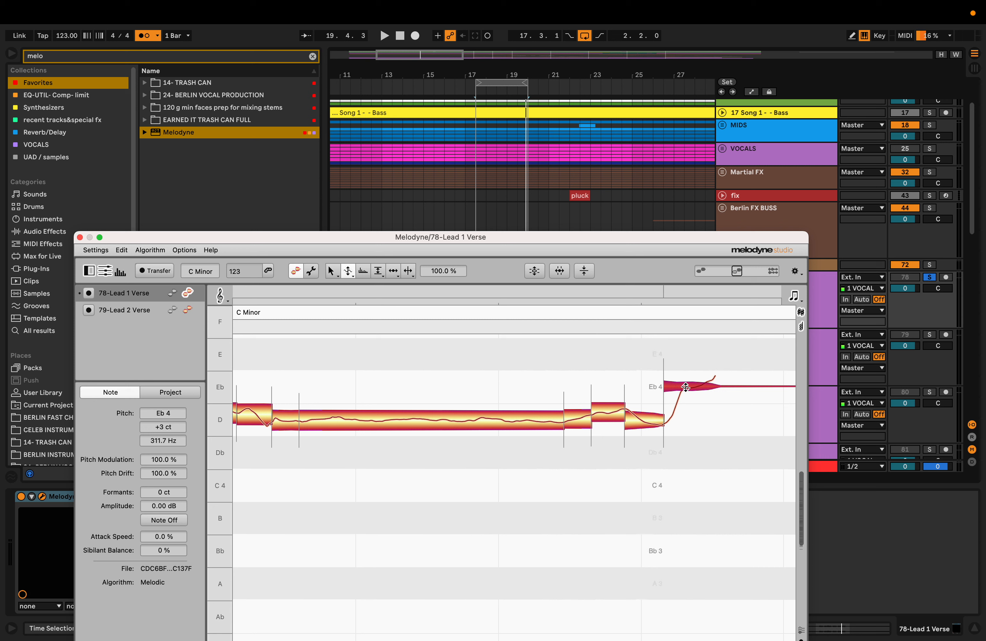
key("F6")
double_click(680, 387)
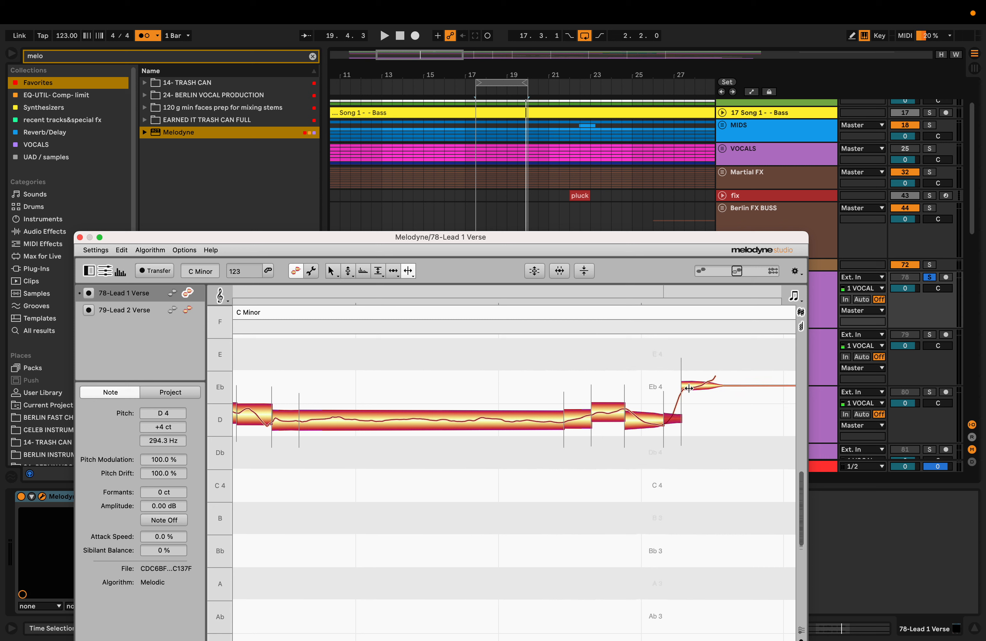
- Raise the tail segment at the end of the phrase to E 4 at +11 ct and play back the phrase
key("F2")
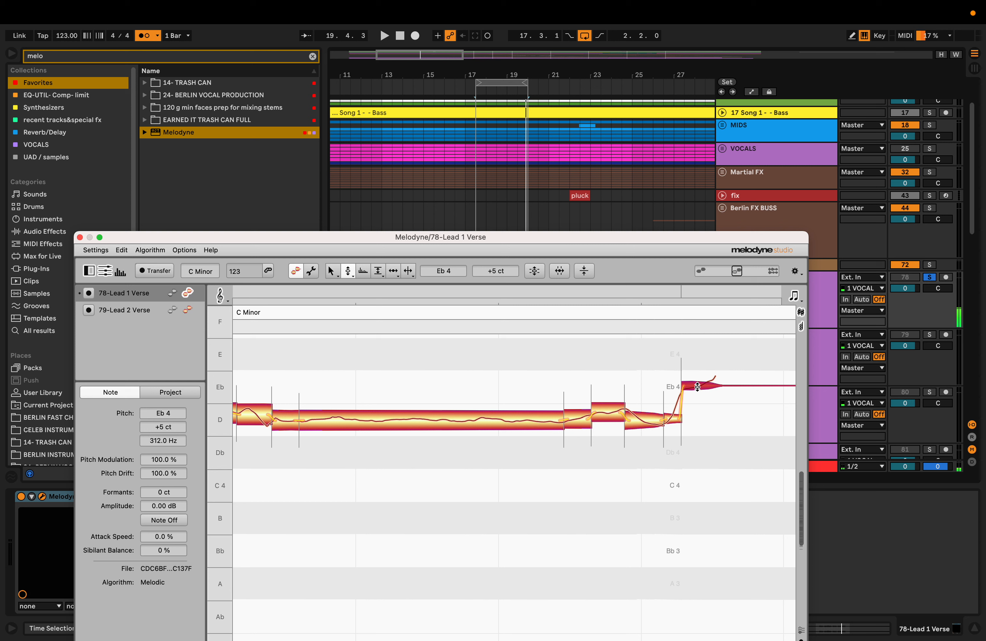
left_click_drag(697, 387, 699, 378)
left_click_drag(699, 375, 700, 351)
key("space")
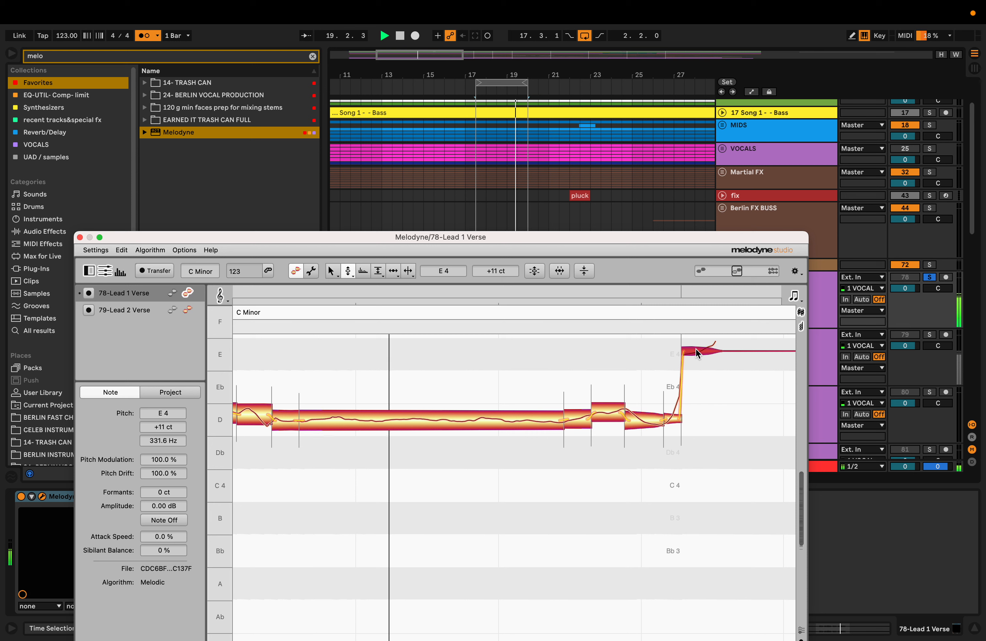
key("space")
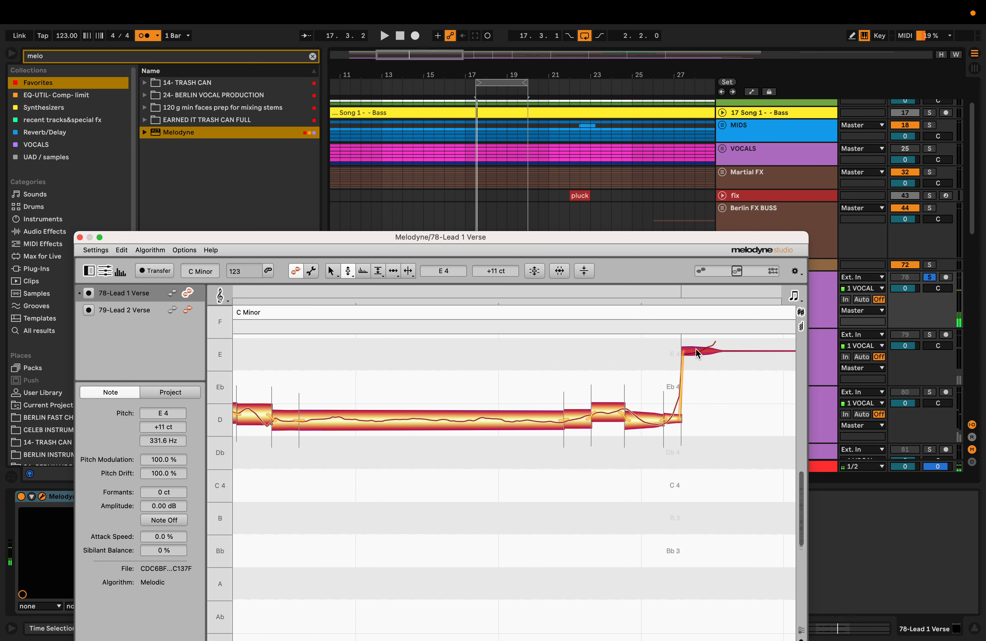
- Reduce the pitch modulation of the E 4 tail segment to 62%, select the short D 4 segment before it and play back
scroll(689, 350, "right", 2)
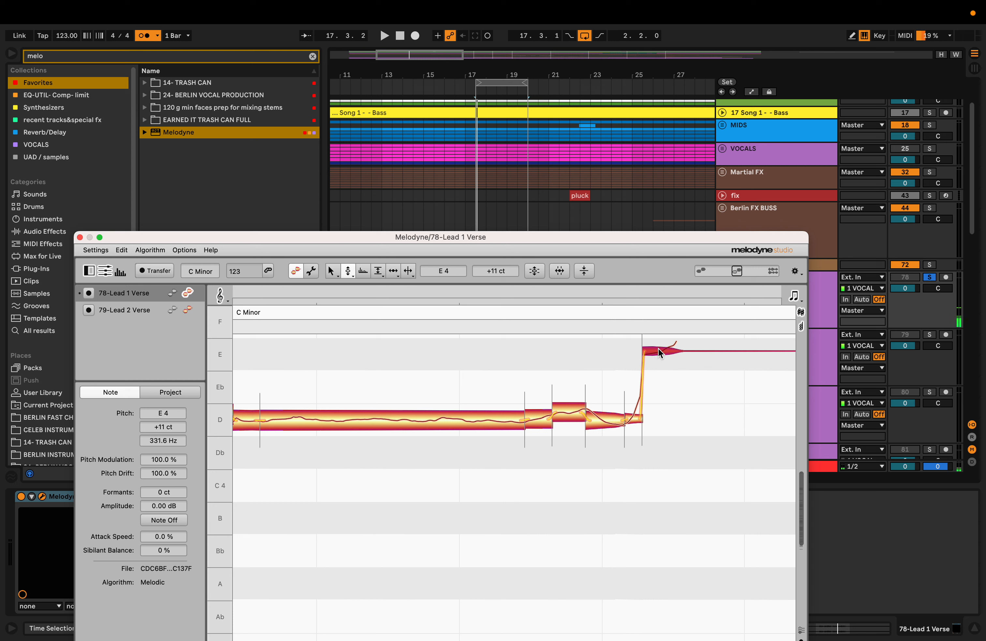
key("F2")
left_click_drag(666, 354, 661, 378)
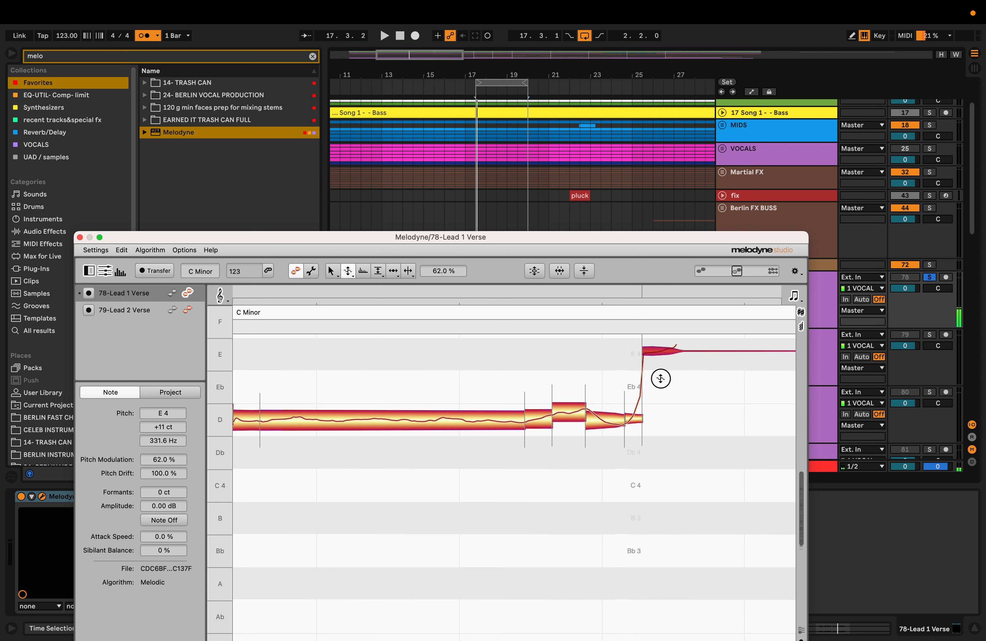
key("F2")
key("F2")
left_click(638, 418)
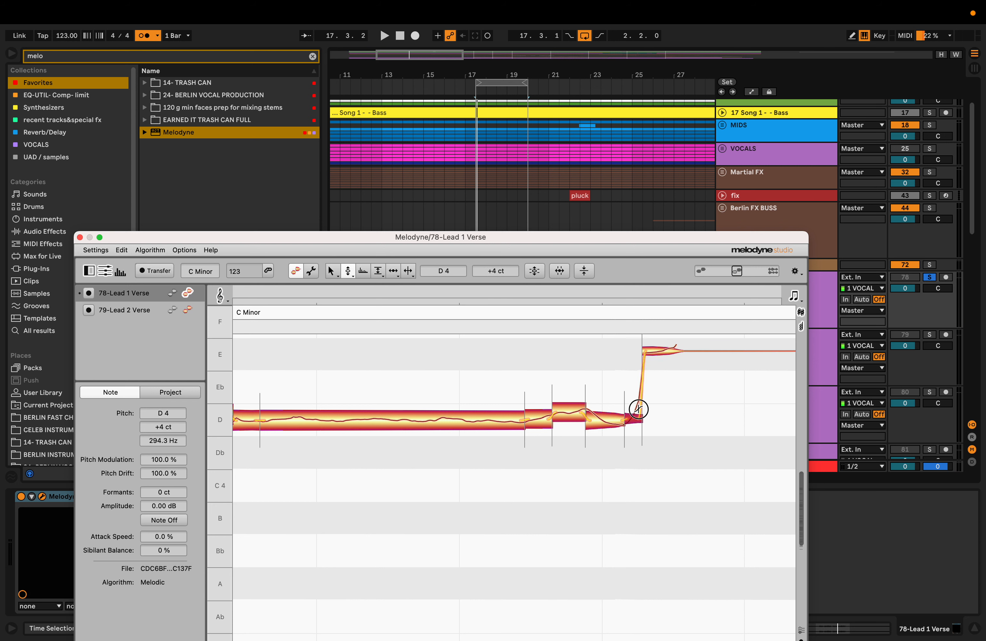
key("space")
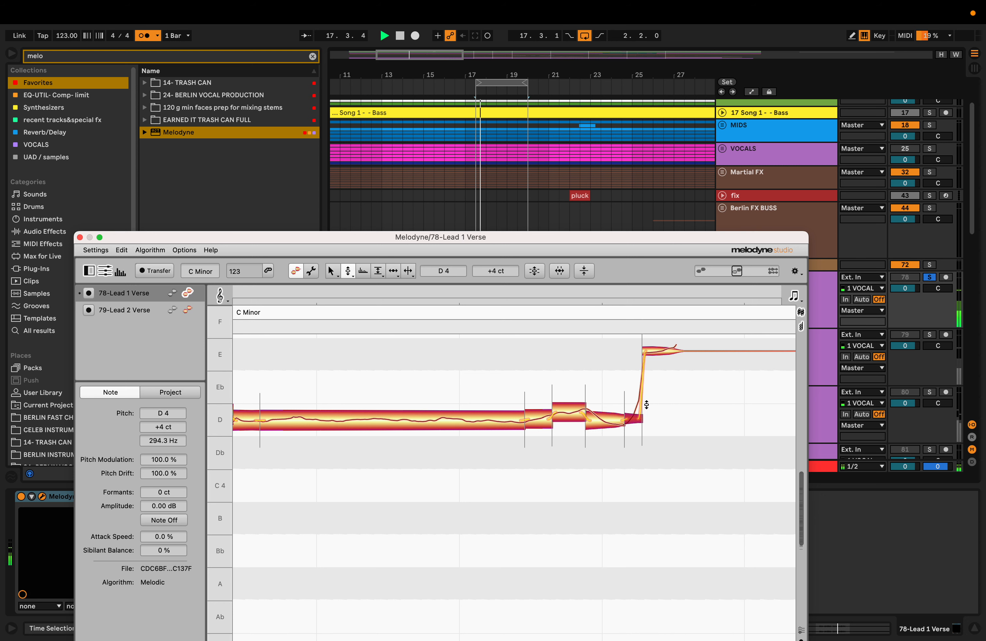
key("space")
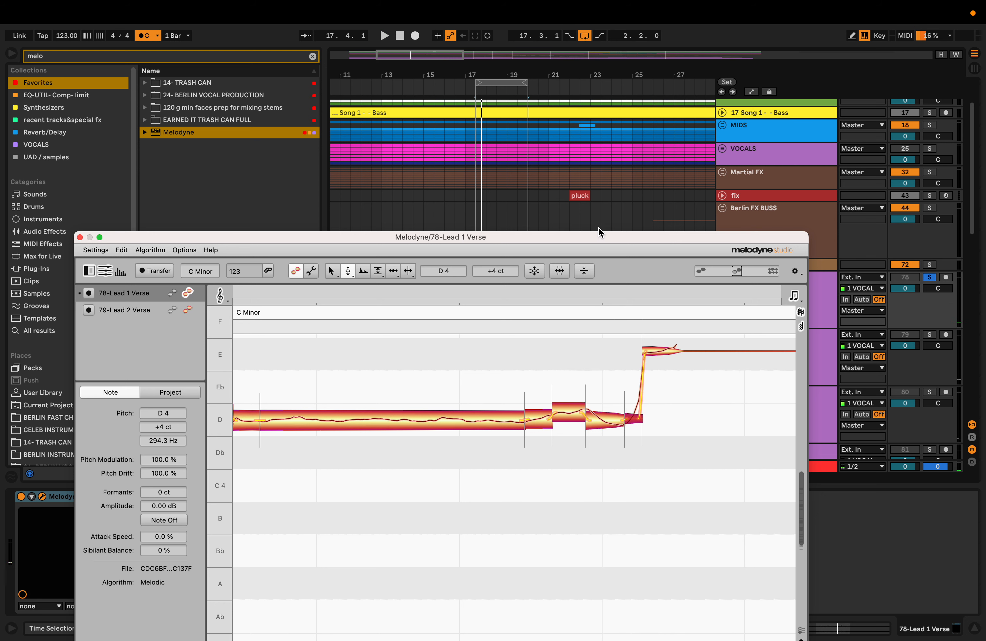
- Set the arrangement loop to run from 19.3.1 to 23.1.1, covering the phrase after the edited one
left_click_drag(601, 232, 482, 403)
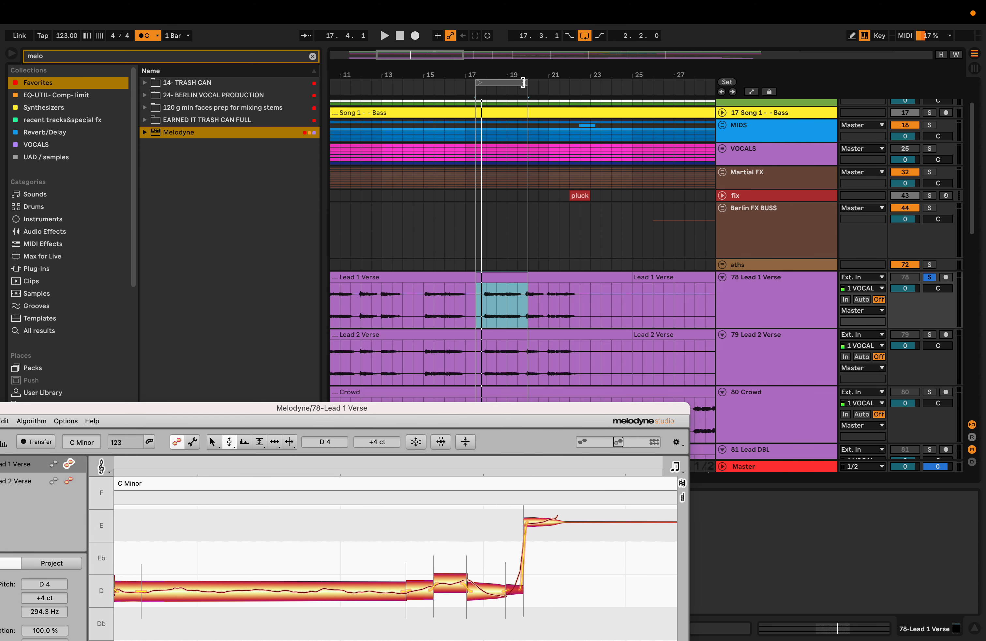
left_click_drag(523, 82, 587, 89)
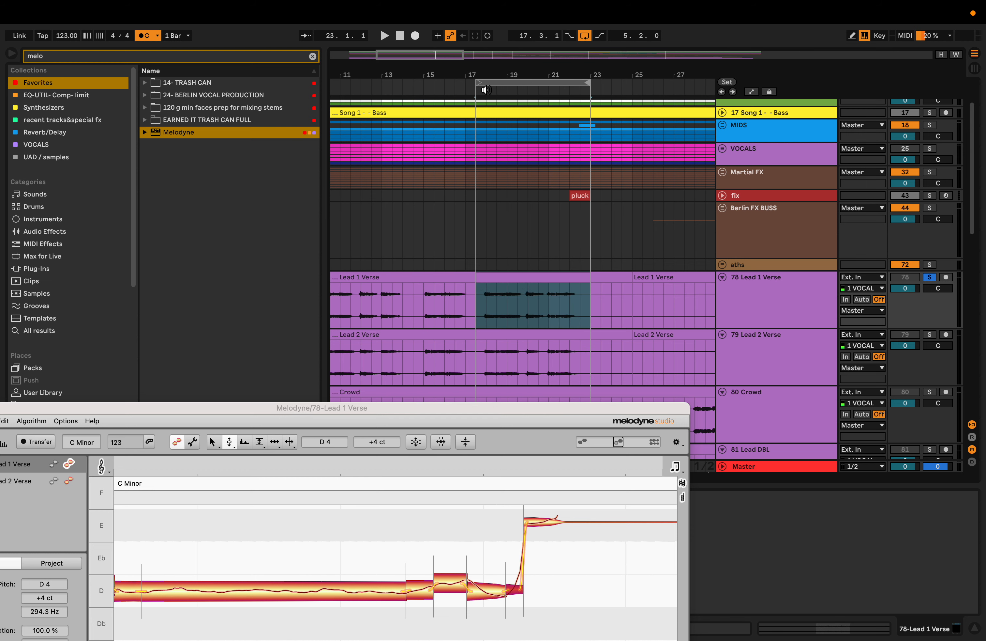
left_click_drag(485, 90, 518, 86)
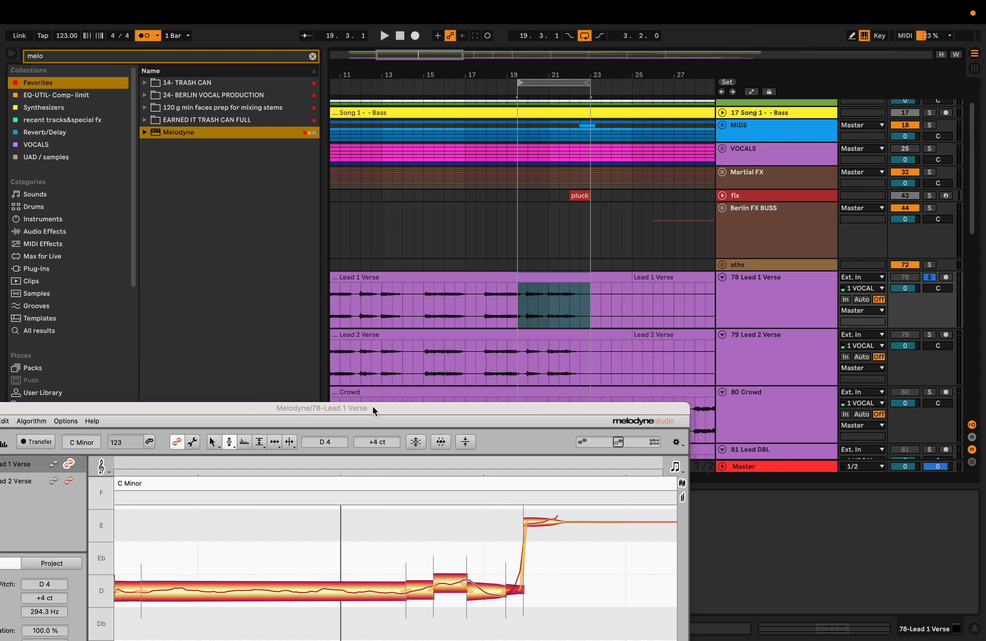
left_click_drag(373, 411, 488, 159)
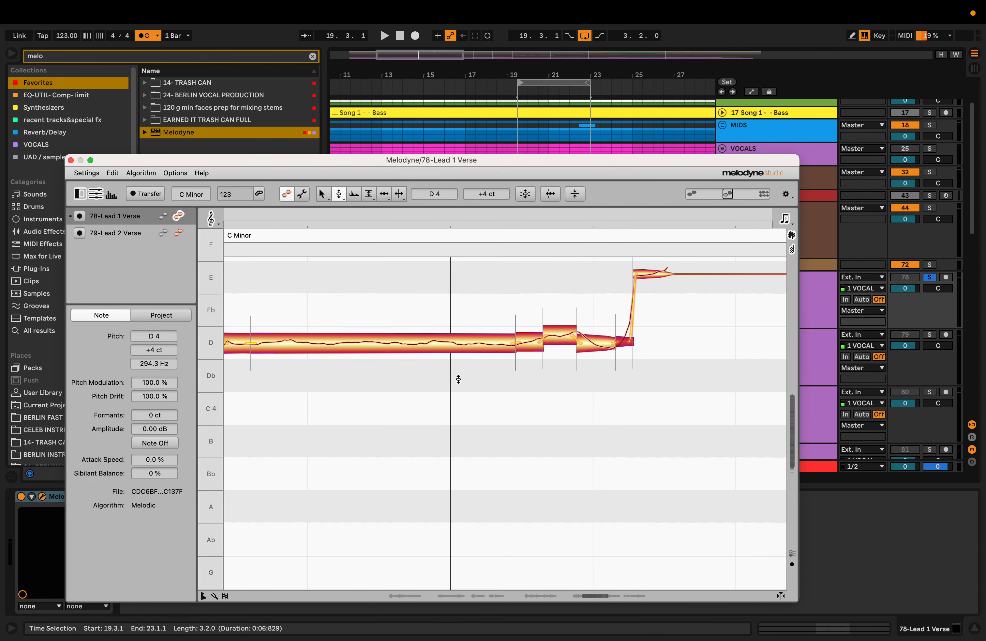
- Place the insert mark at 19.4.1 in the Lead 1 Verse clip and play back the falling phrase around bar 20
scroll(458, 388, "right", 5)
left_click_drag(550, 464, 437, 434)
scroll(438, 434, "right", 5)
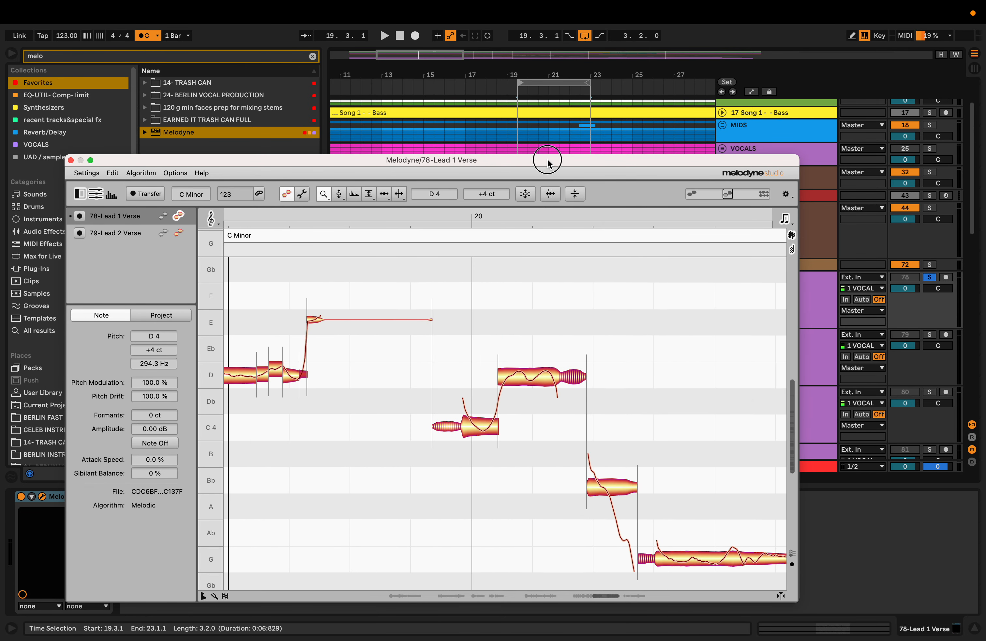
left_click_drag(548, 164, 505, 409)
key("plus")
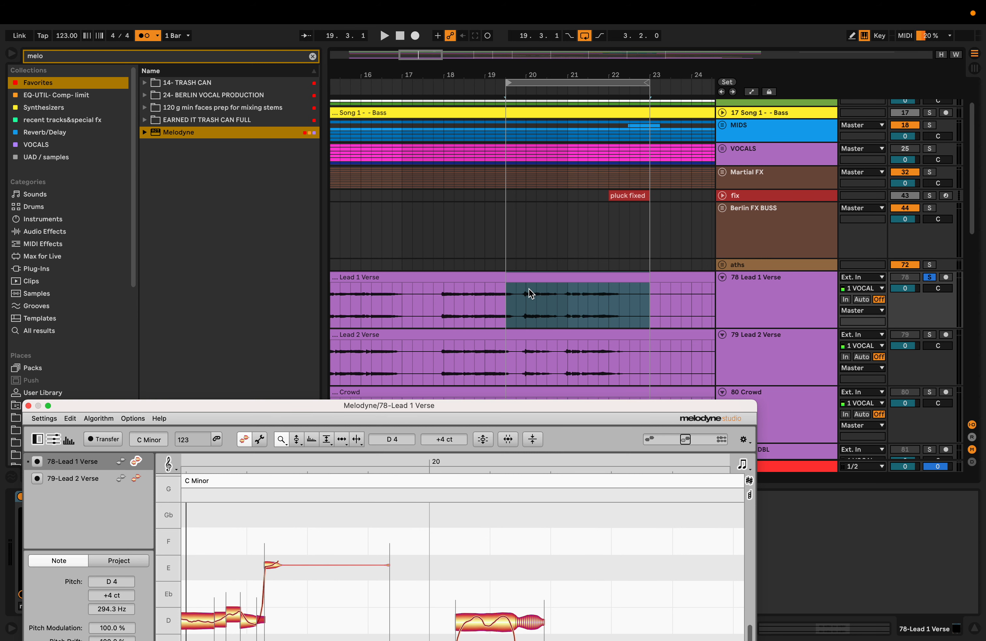
left_click(515, 305)
left_click(513, 301)
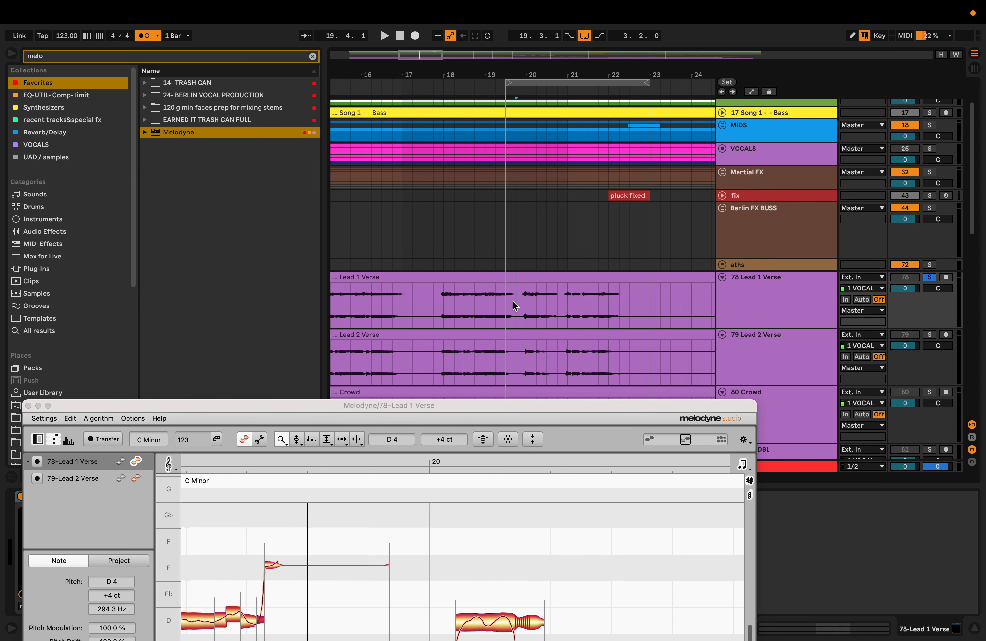
key("space")
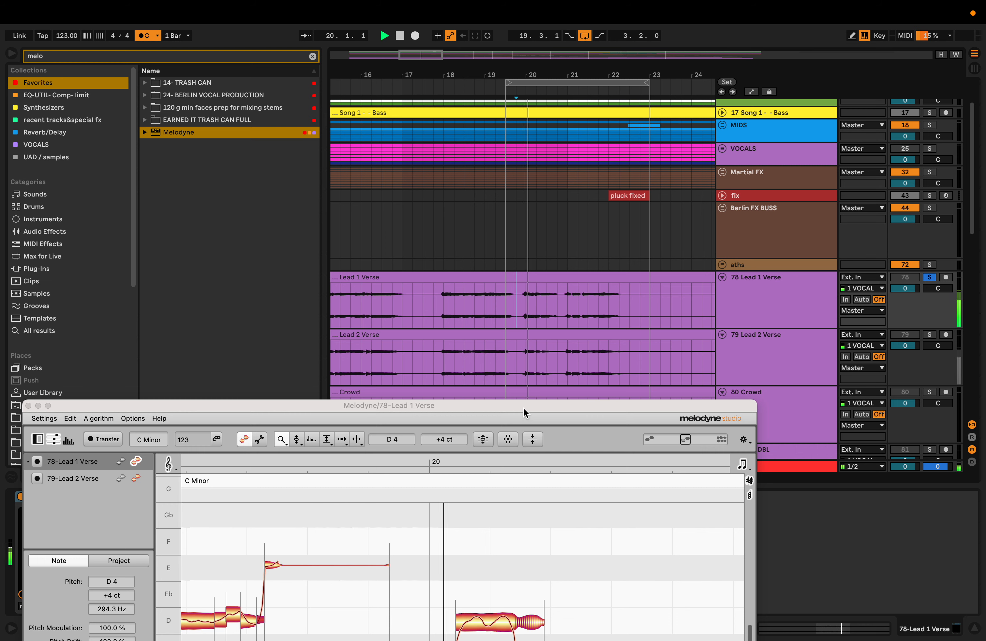
- Select the falling Bb 3 note between the D 4 and the held G 3 and listen to the phrase again
left_click_drag(523, 408, 545, 48)
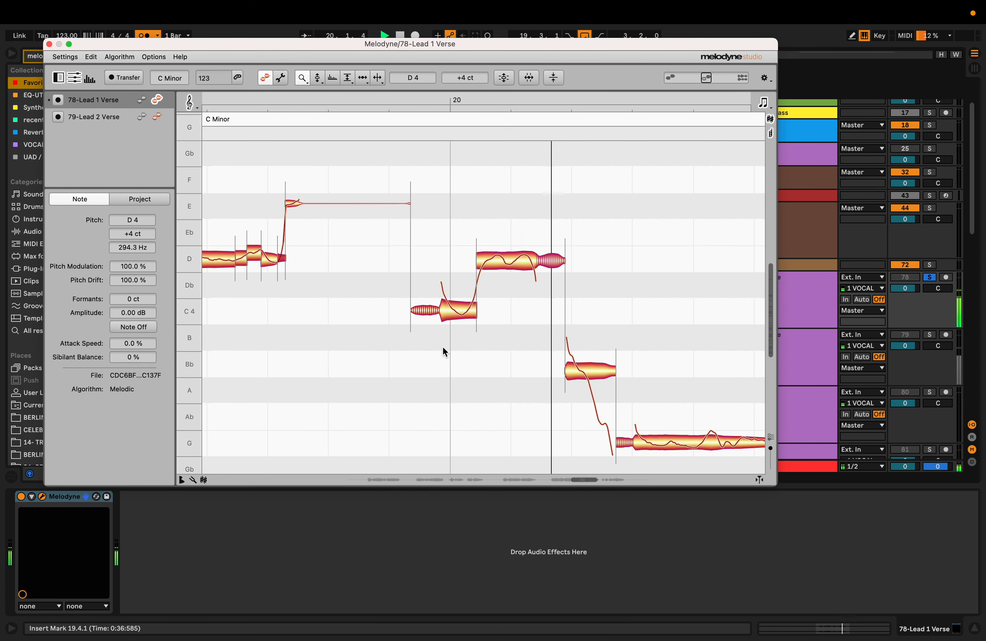
key("F2")
left_click(465, 367)
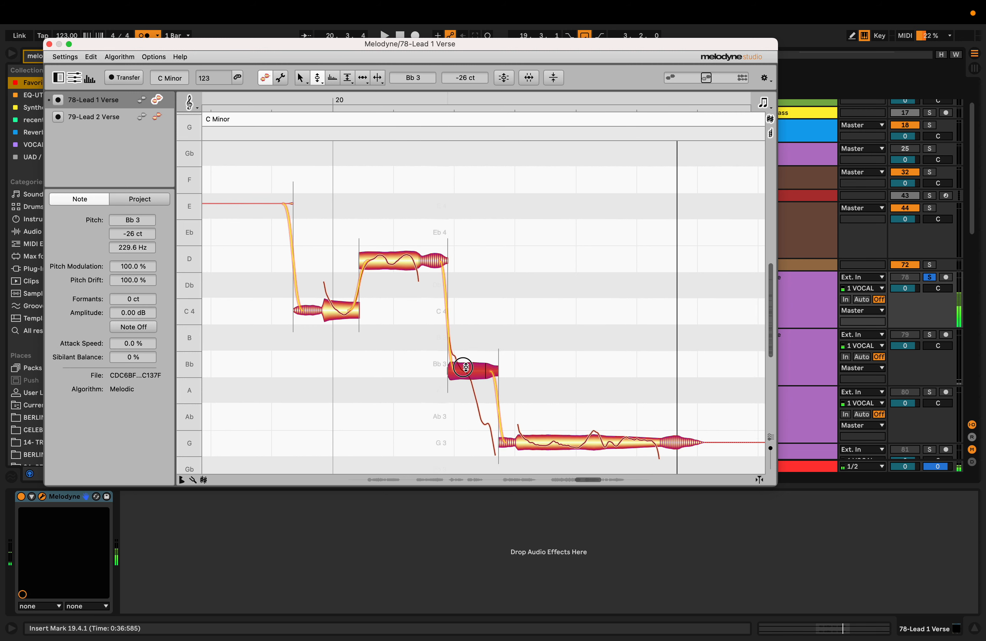
key("space")
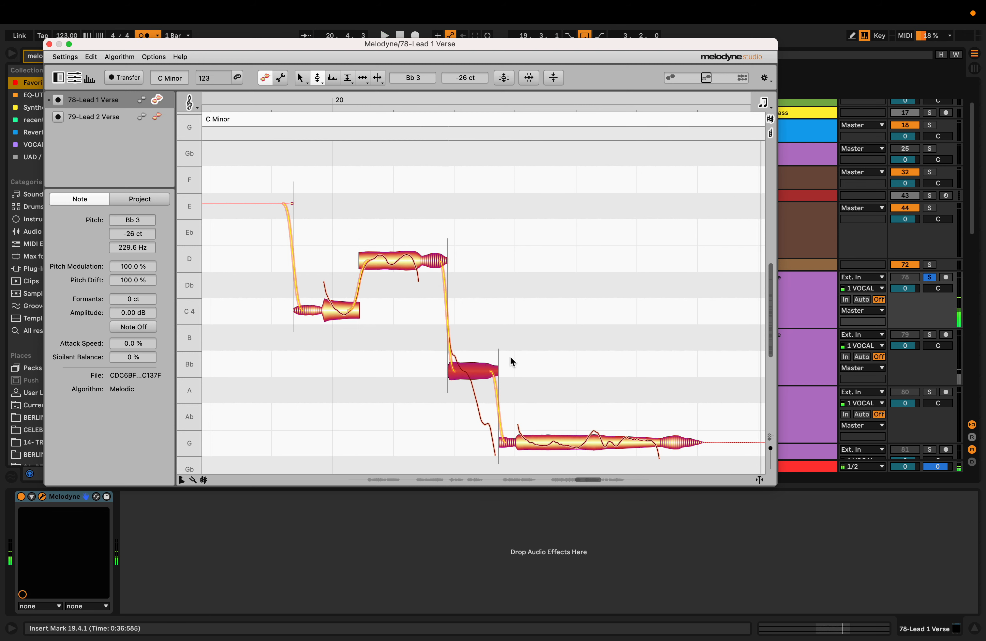
- Try to split the held G 3 note near its middle, and undo the split
left_click(542, 462)
left_click(580, 440)
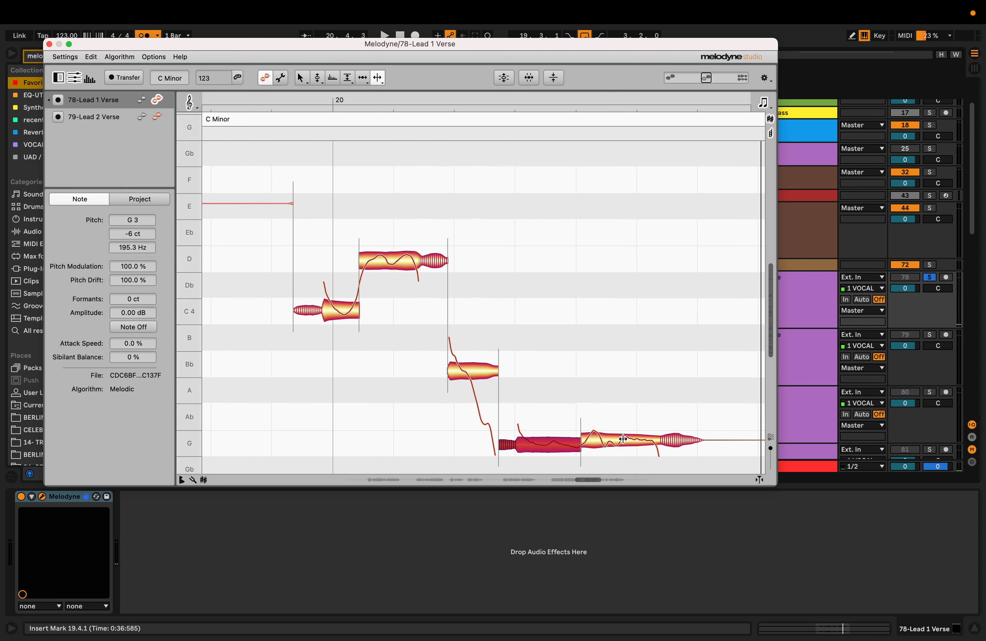
key("super+z")
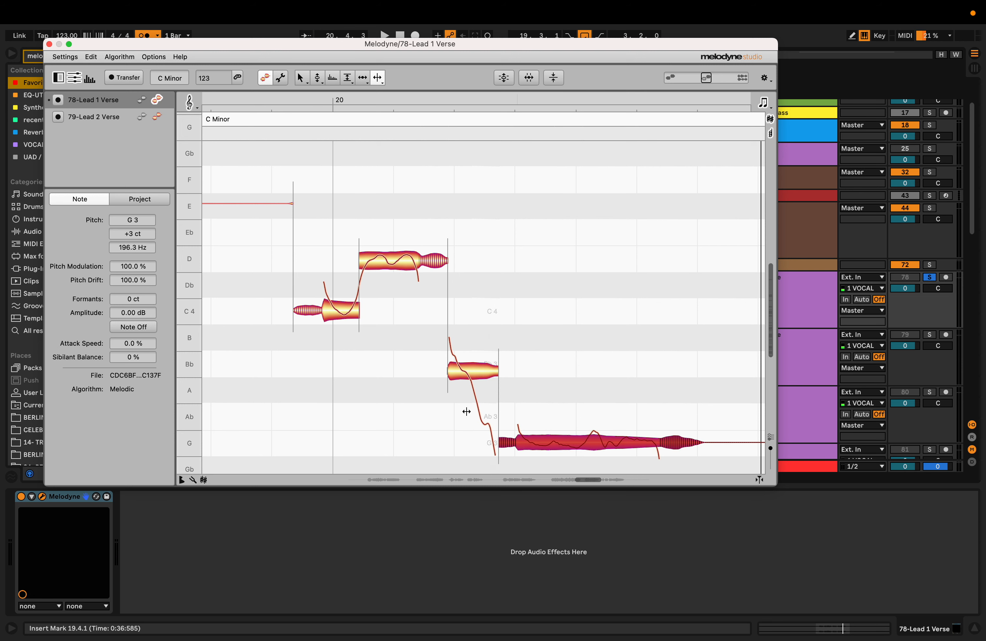
- Raise the Bb 3 note to -4 ct and play back the falling phrase repeatedly
key("space")
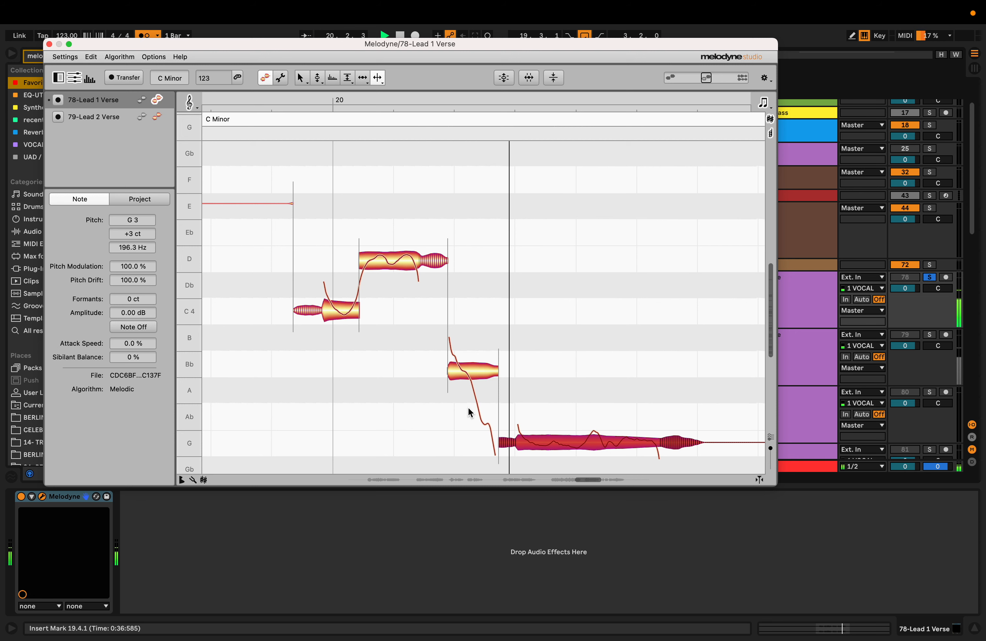
left_click(466, 366)
left_click_drag(470, 364, 470, 359)
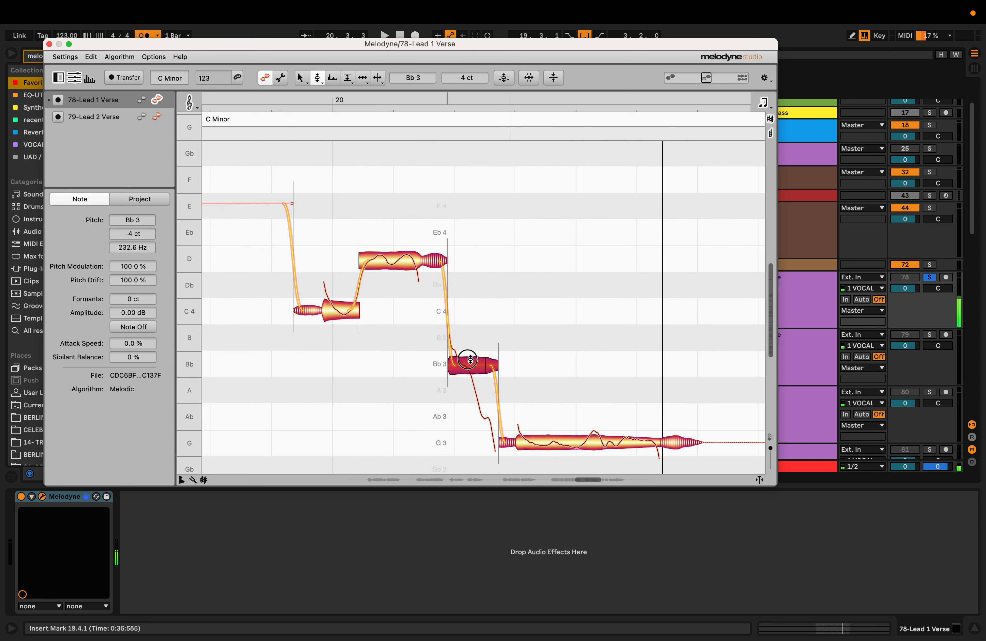
key("space")
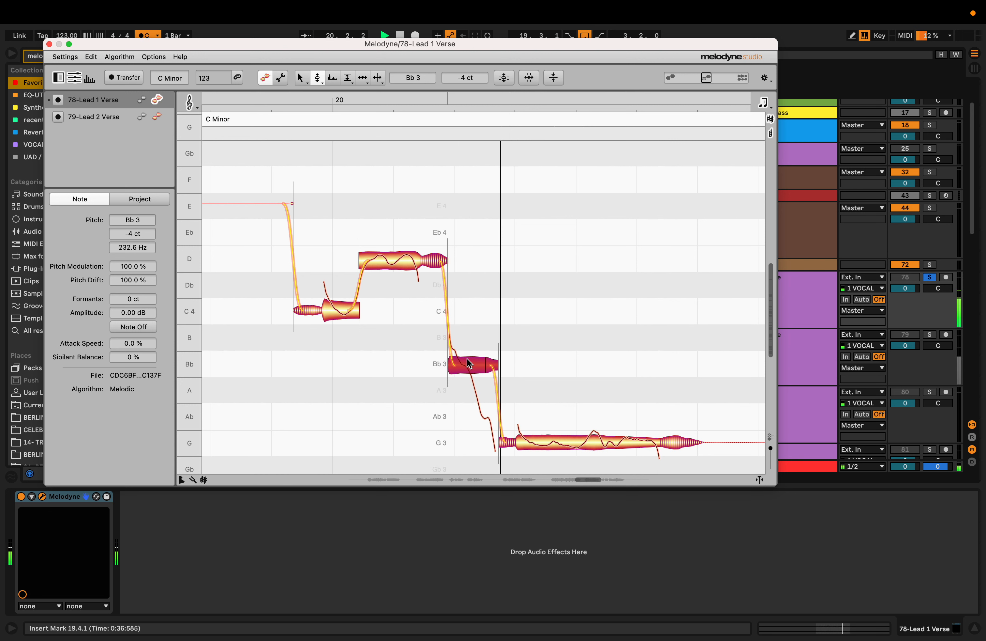
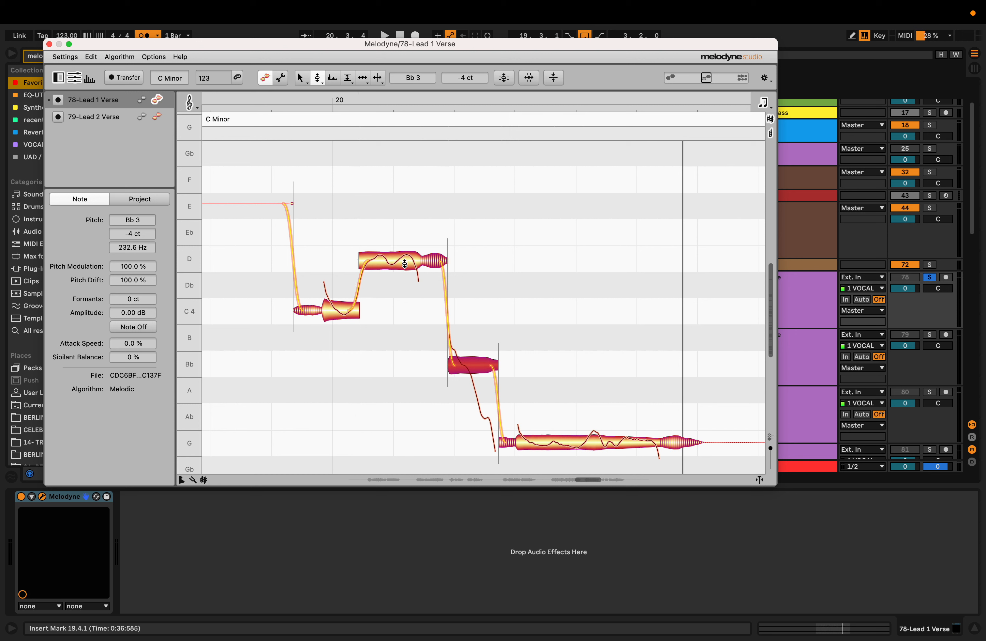
key("space")
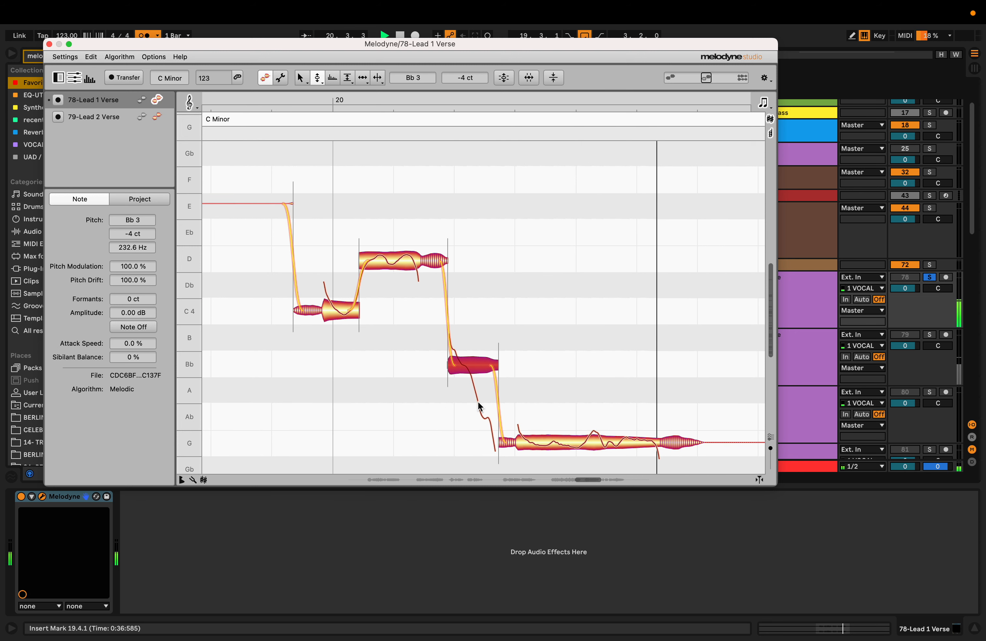
key("space")
key("space")
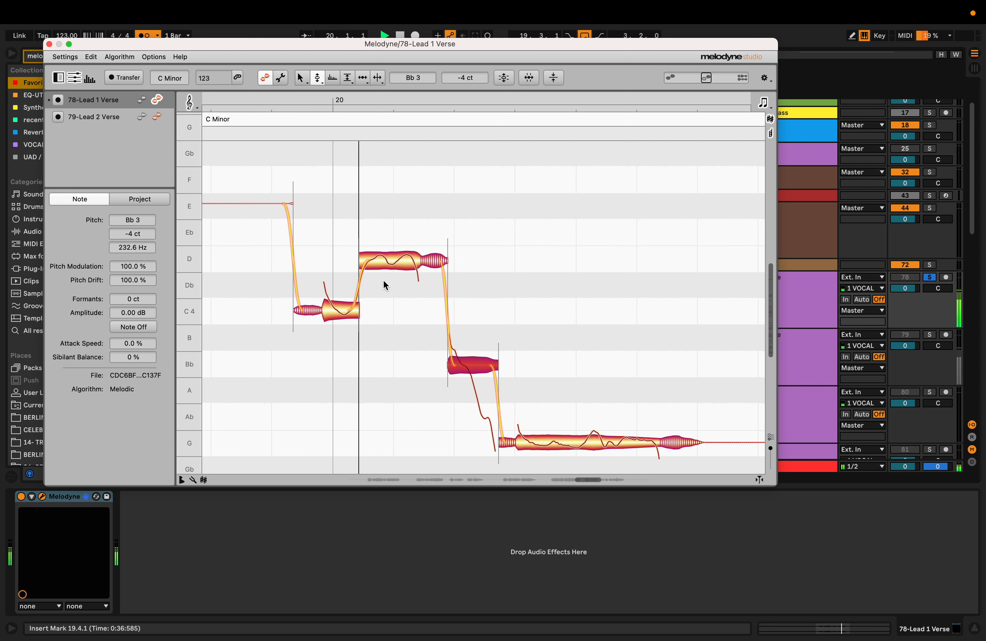
- Lower the Bb 3 note to -38 ct while the falling phrase plays
key("space")
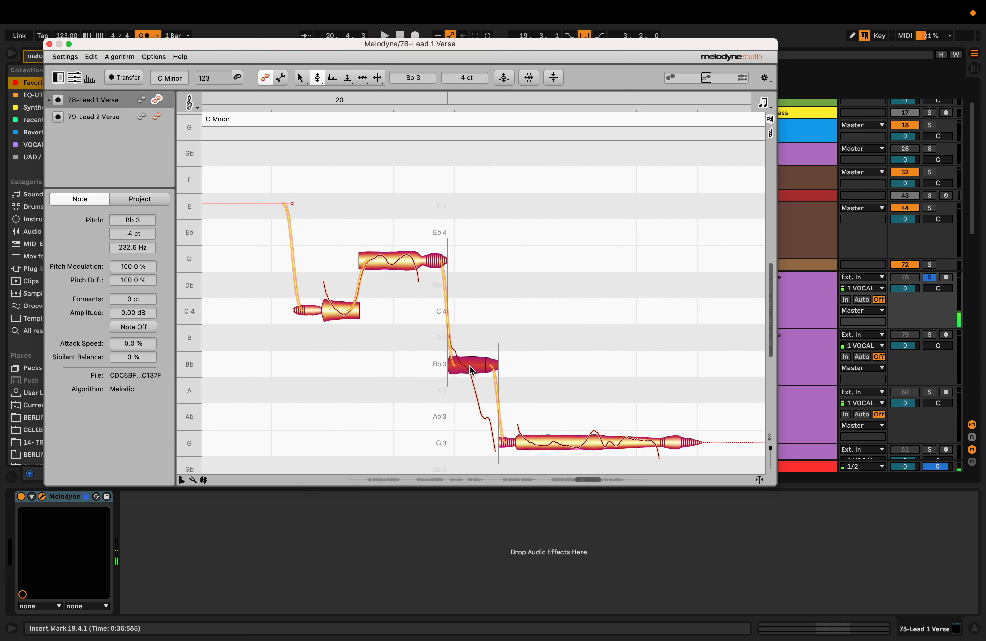
key("space")
left_click_drag(471, 369, 471, 378)
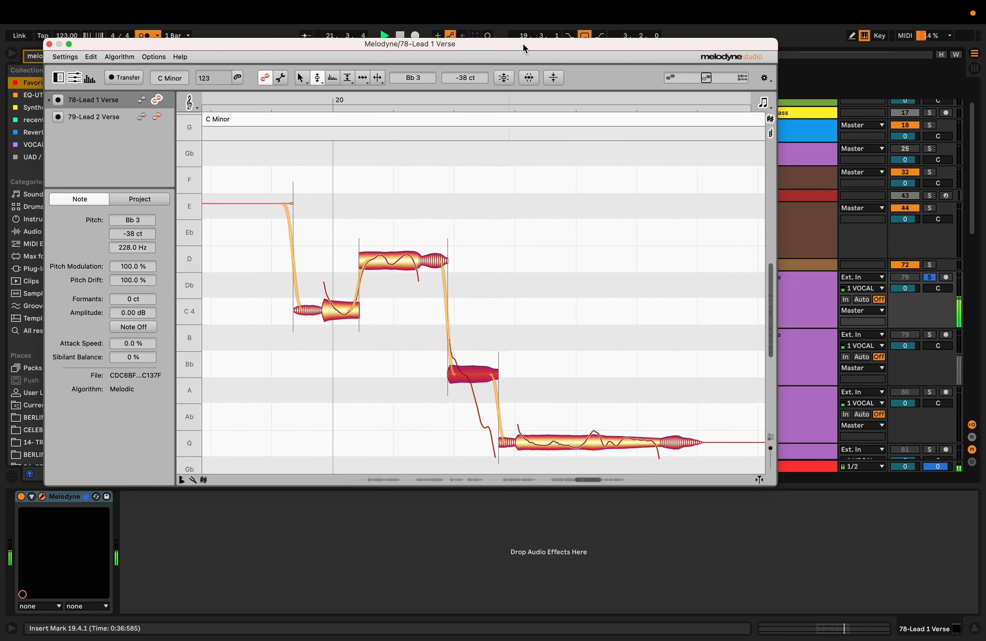
- Tighten the arrangement loop around the falling phrase, starting at 19.4.1 with a length of 1.1.0
left_click_drag(524, 49, 528, 392)
left_click_drag(517, 307, 560, 310)
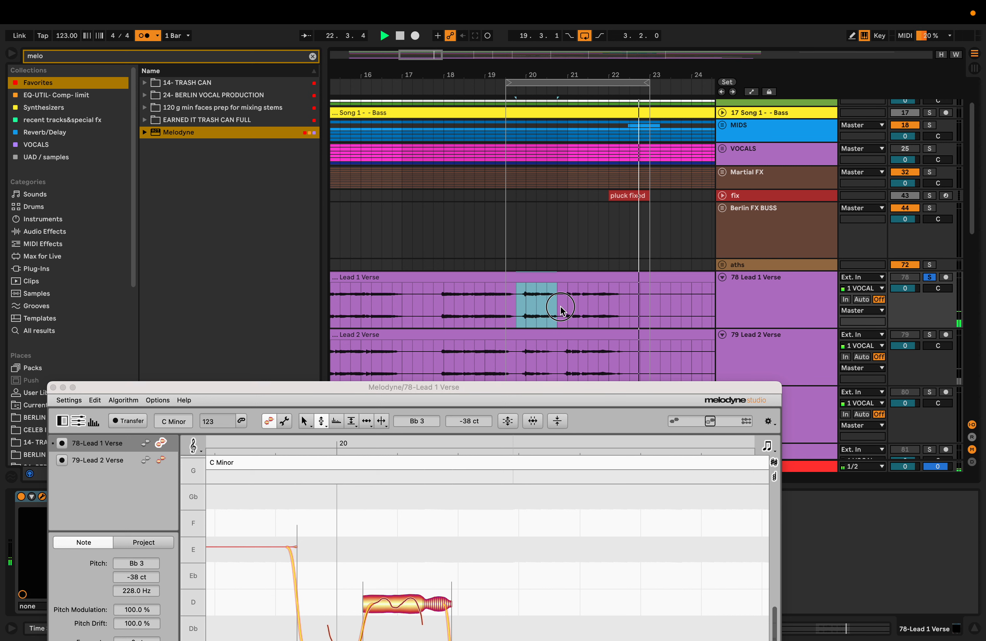
key("super+l")
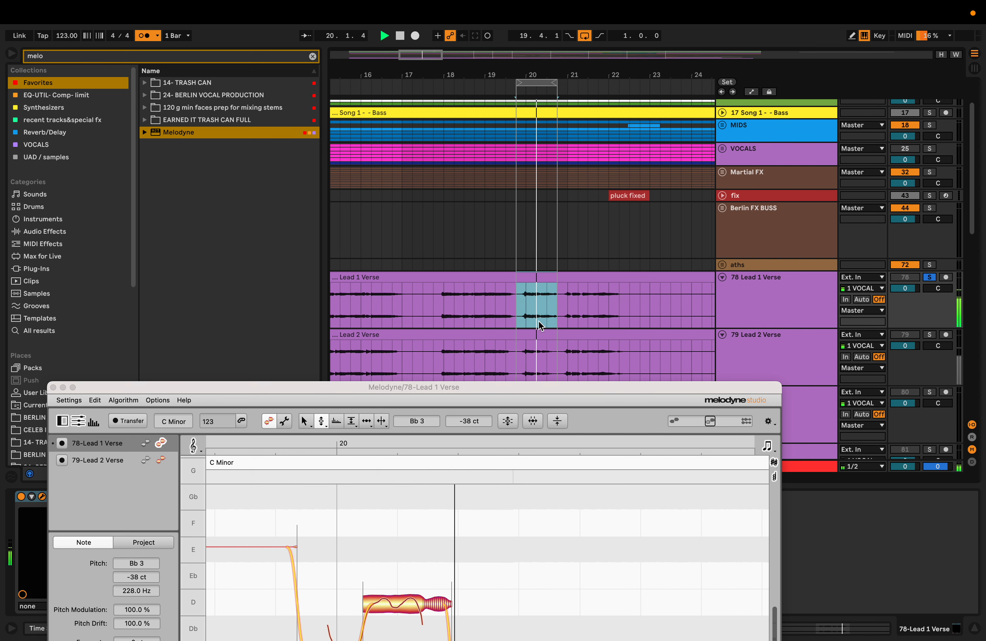
key("space")
left_click_drag(555, 83, 566, 82)
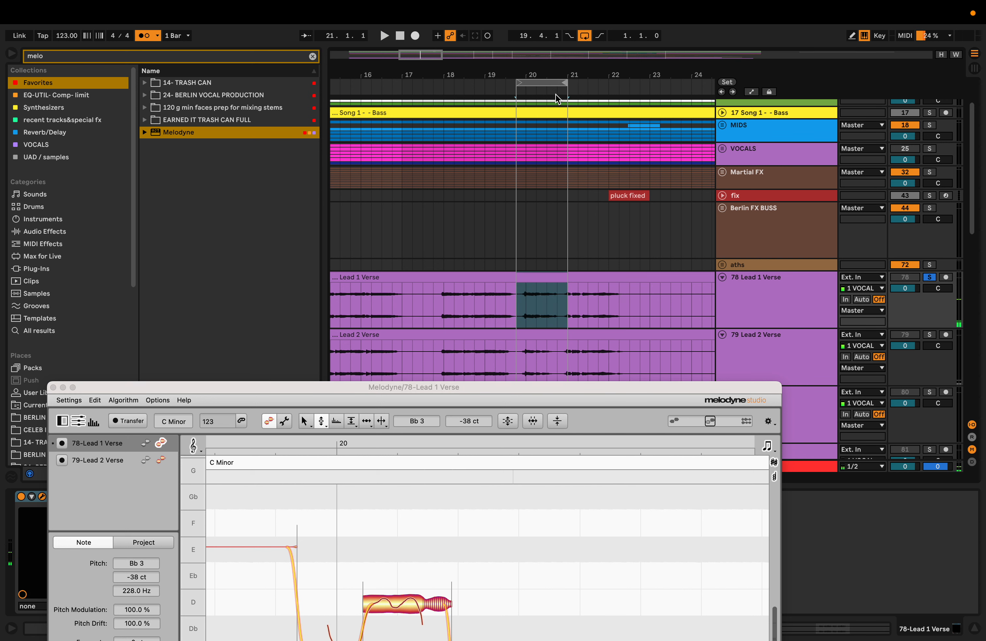
left_click_drag(426, 390, 443, 176)
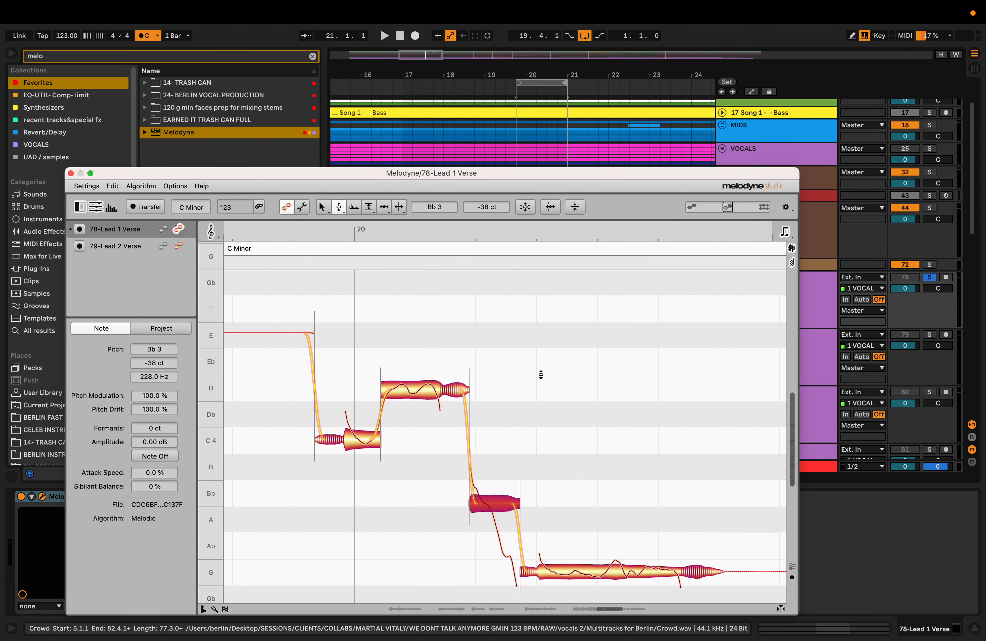
- Play back the looped phrase and raise the Bb 3 note to -9 ct
scroll(541, 374, "down", 3)
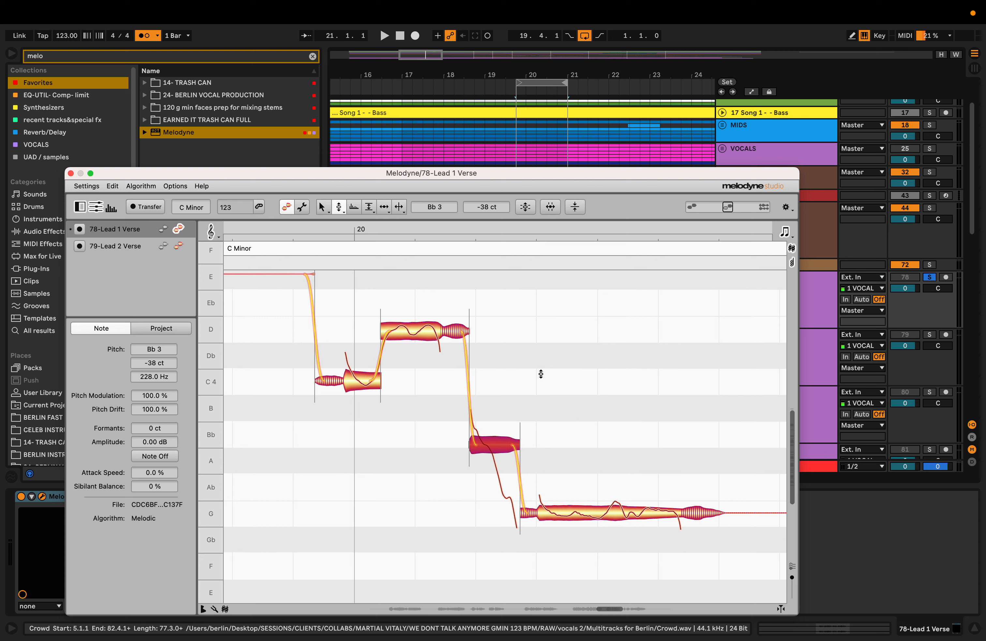
key("space")
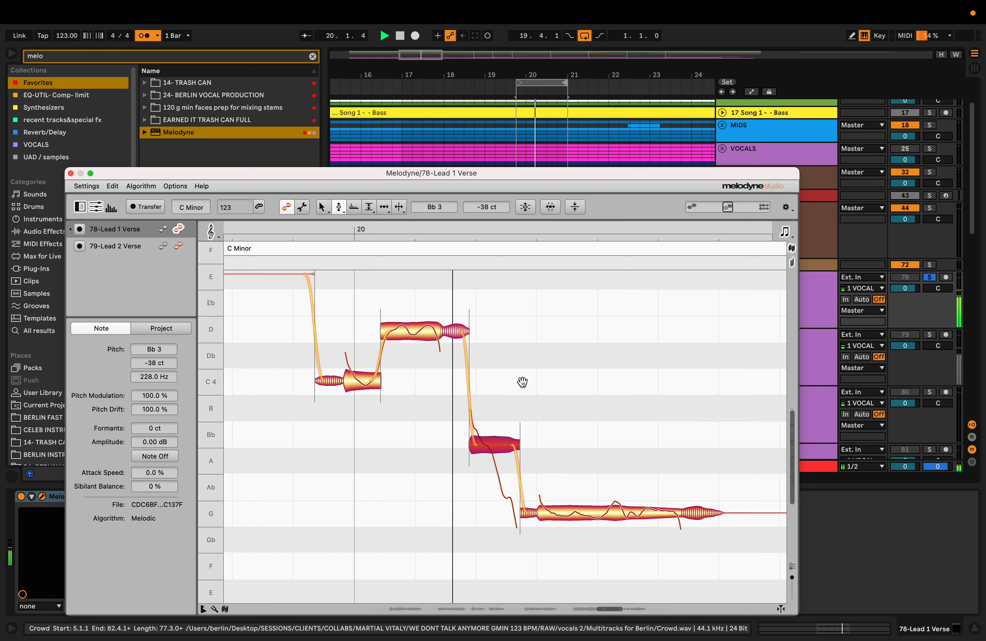
key("space")
left_click(481, 449)
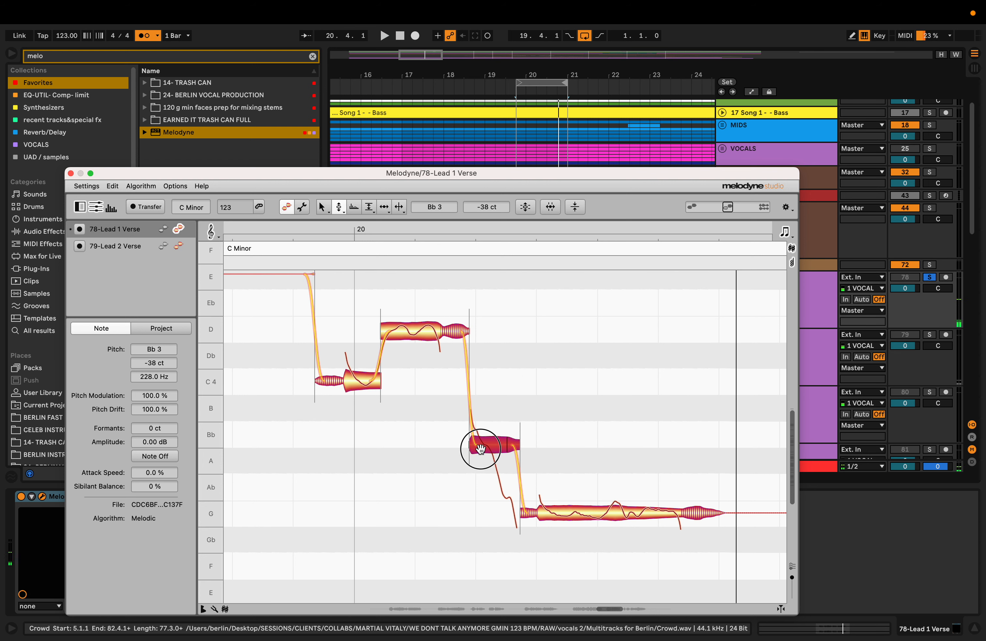
left_click_drag(481, 449, 484, 441)
- Lower the note before the held G 3 to A 3 at +10 ct while the loop plays
key("space")
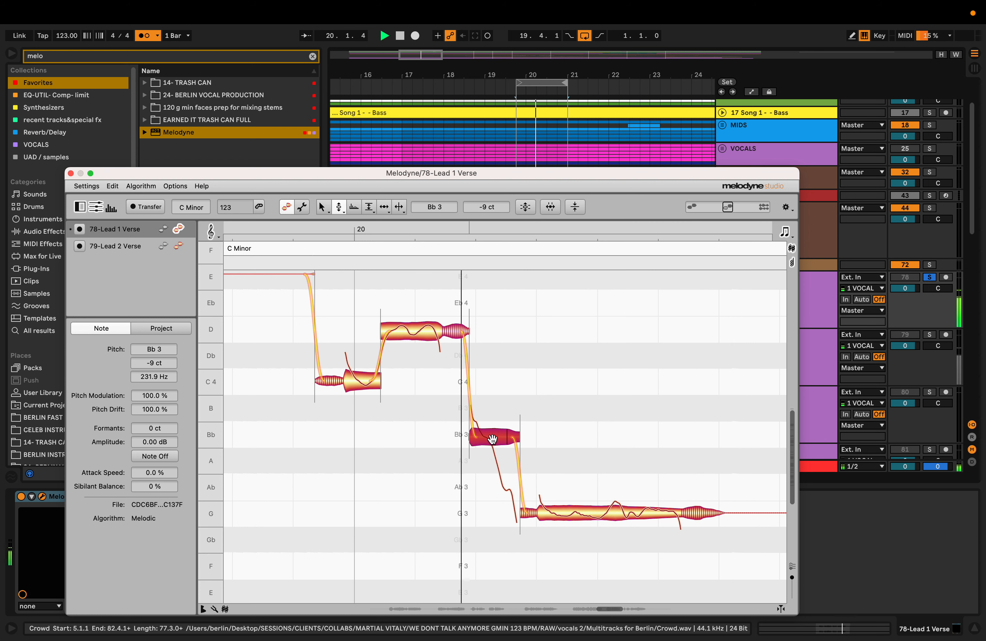
left_click_drag(493, 439, 492, 459)
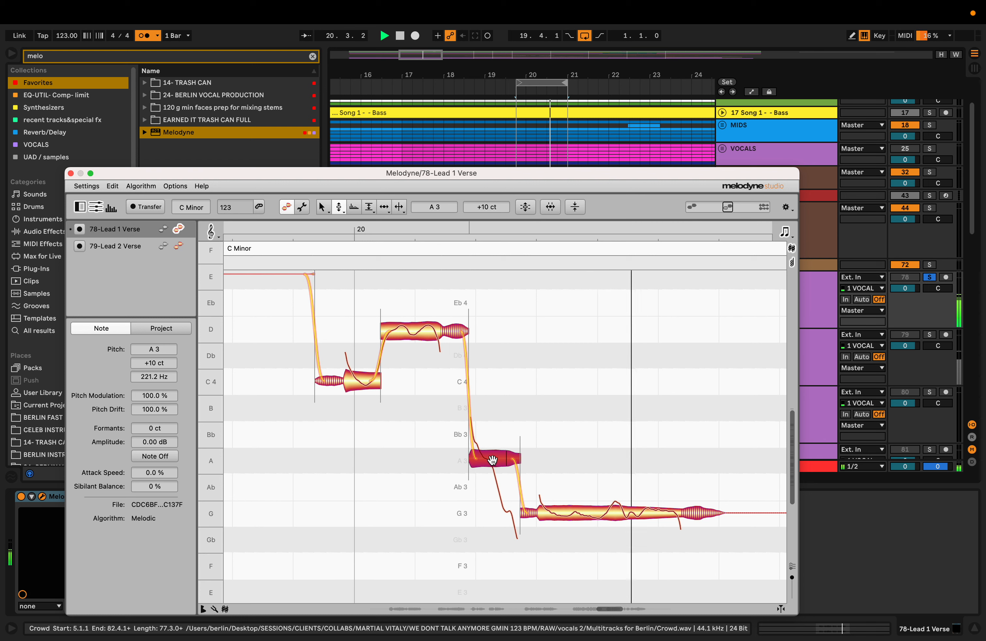
- Raise the note before the held G 3 to Bb 3 at -1 ct while the loop plays
left_click_drag(492, 459, 499, 436)
left_click(499, 411)
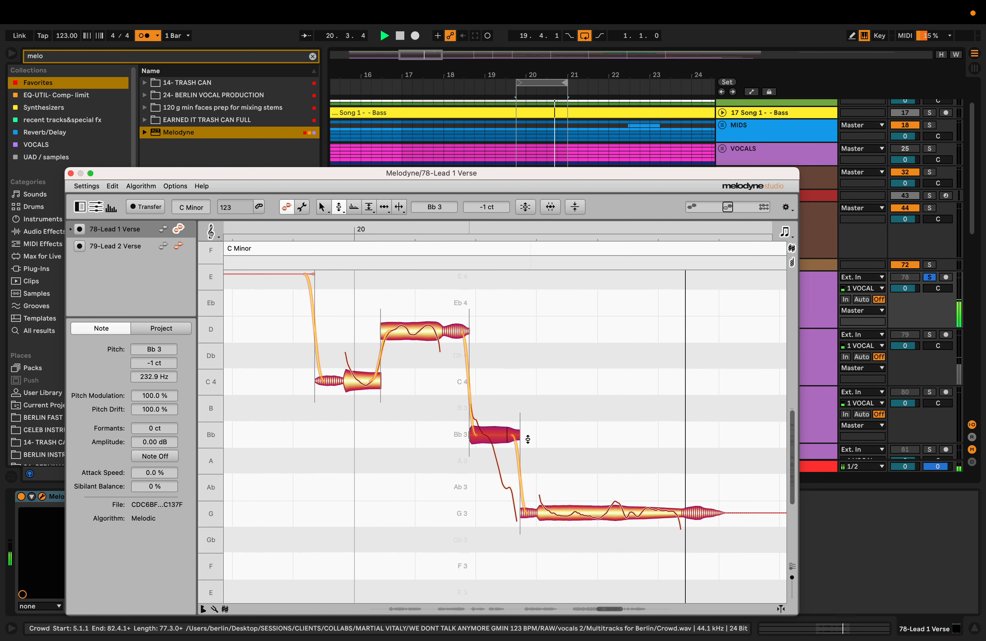
left_click_drag(511, 404, 514, 432)
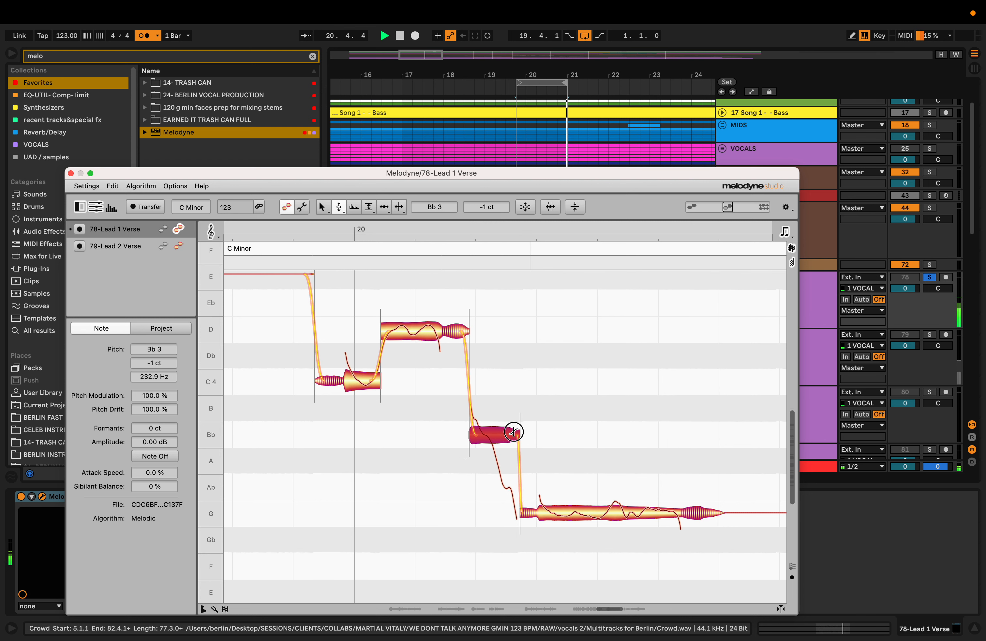
- Split the Bb 3 note at its middle and lower its second half to G 3 at +8 ct, stopping playback
key("F6")
double_click(495, 434)
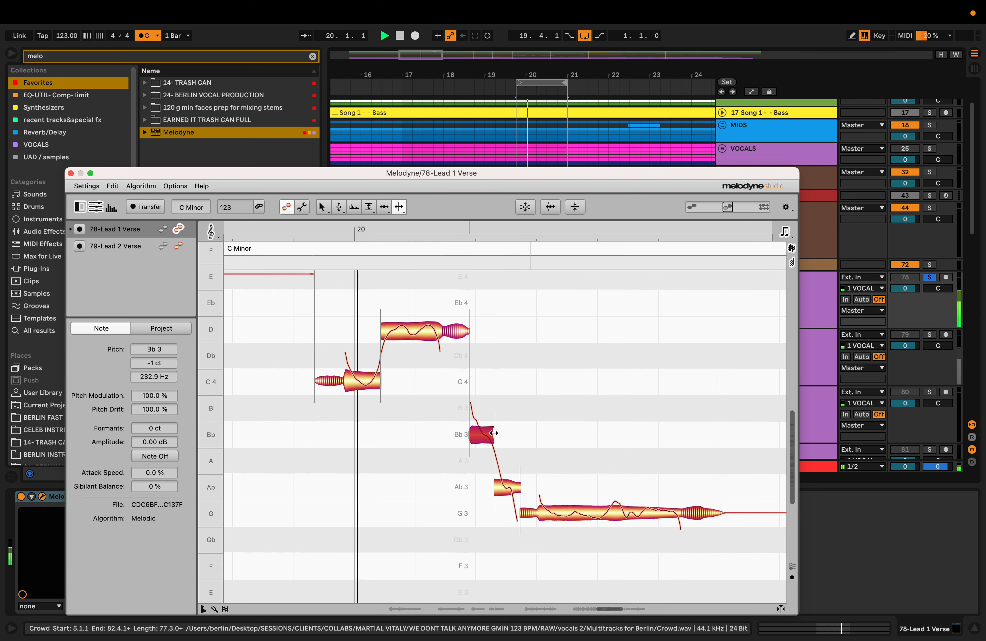
key("F1")
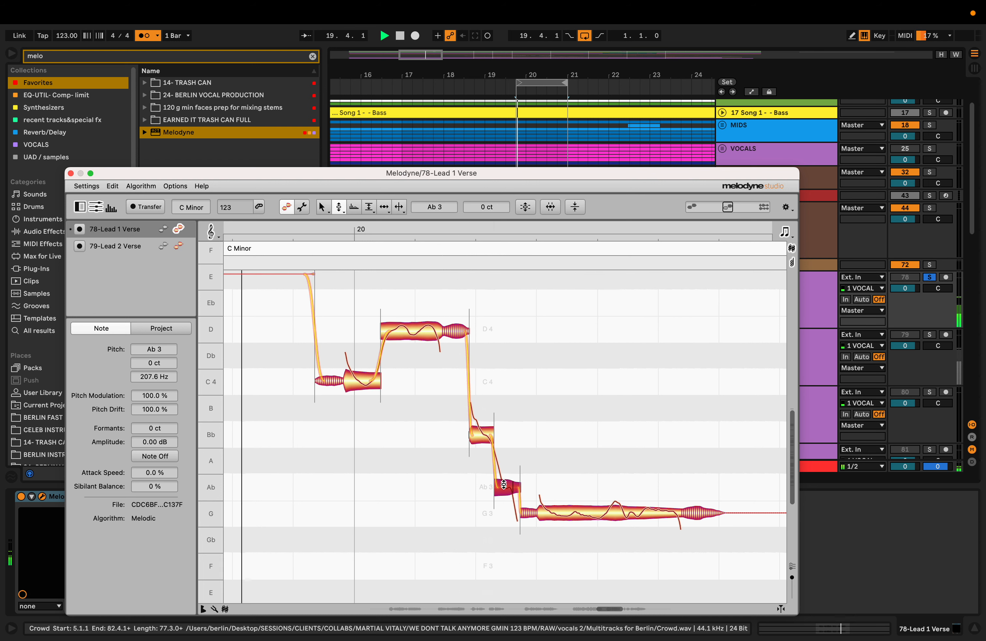
left_click_drag(505, 487, 504, 508)
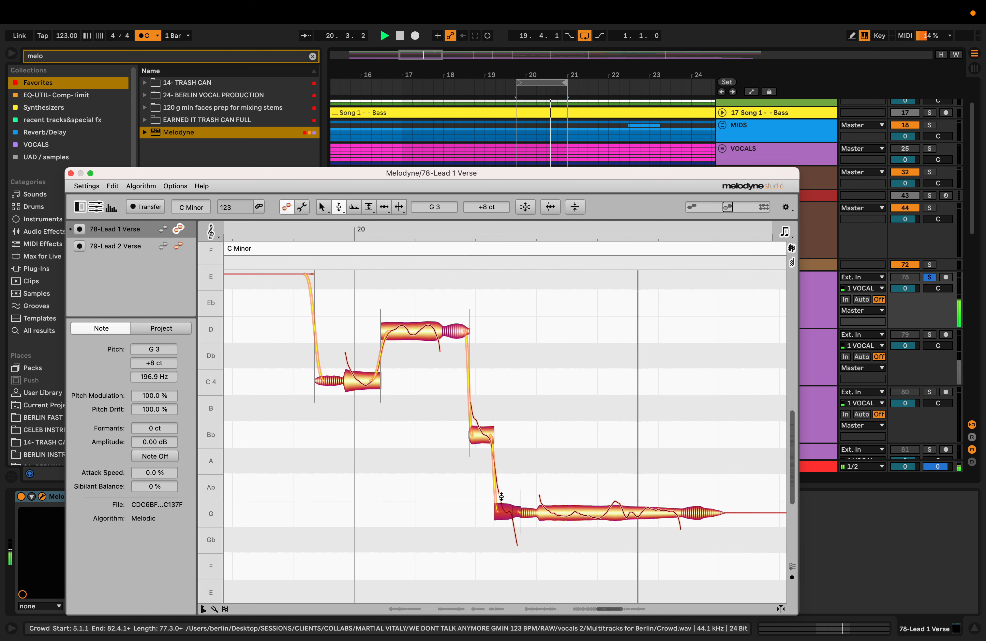
key("space")
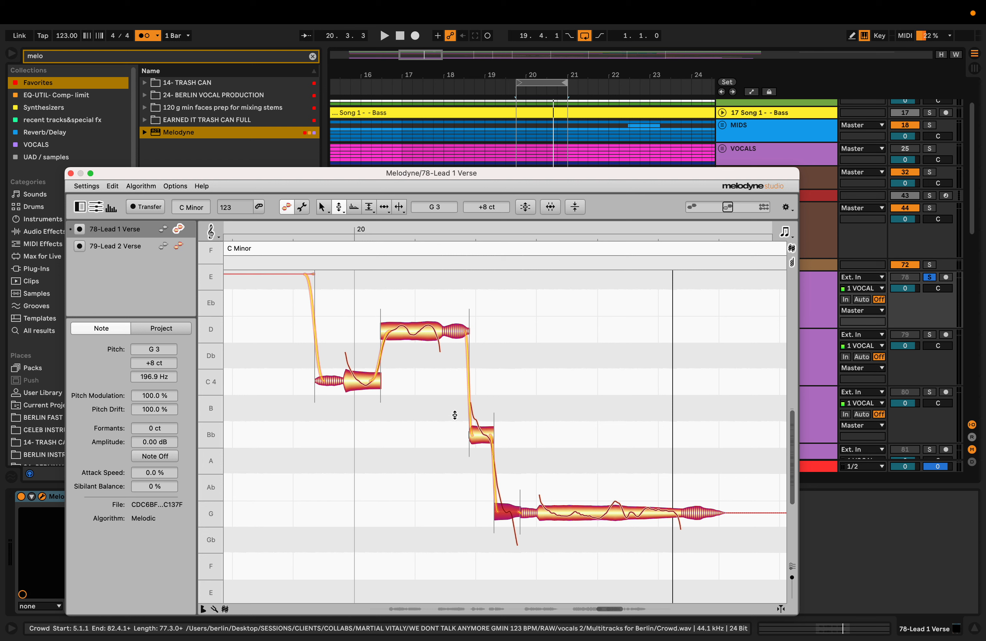
- Resume playback and split the held G 3 note just after its onset and again partway through its sustain
key("space")
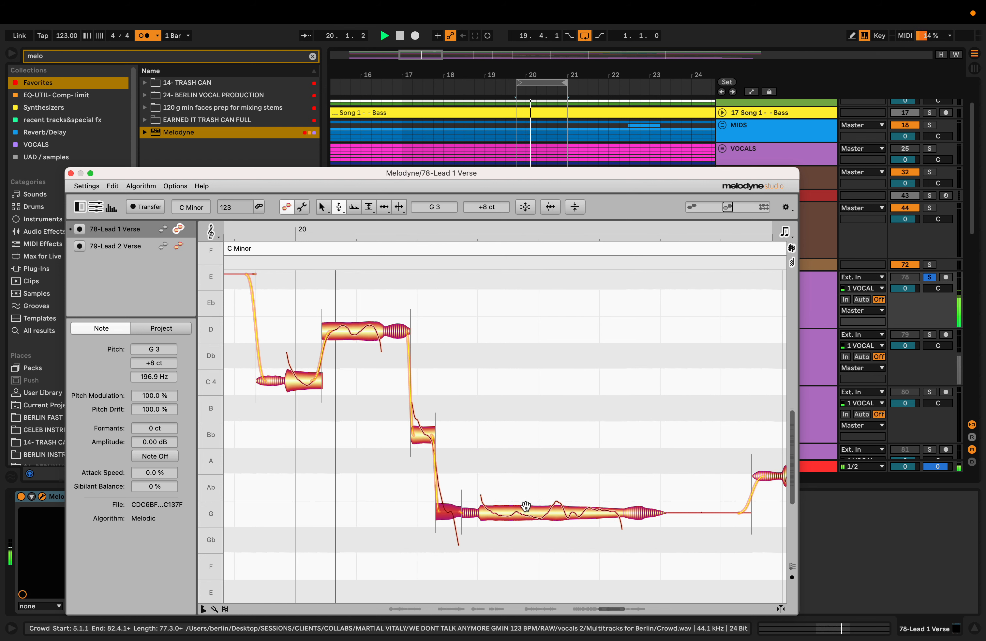
double_click(487, 511)
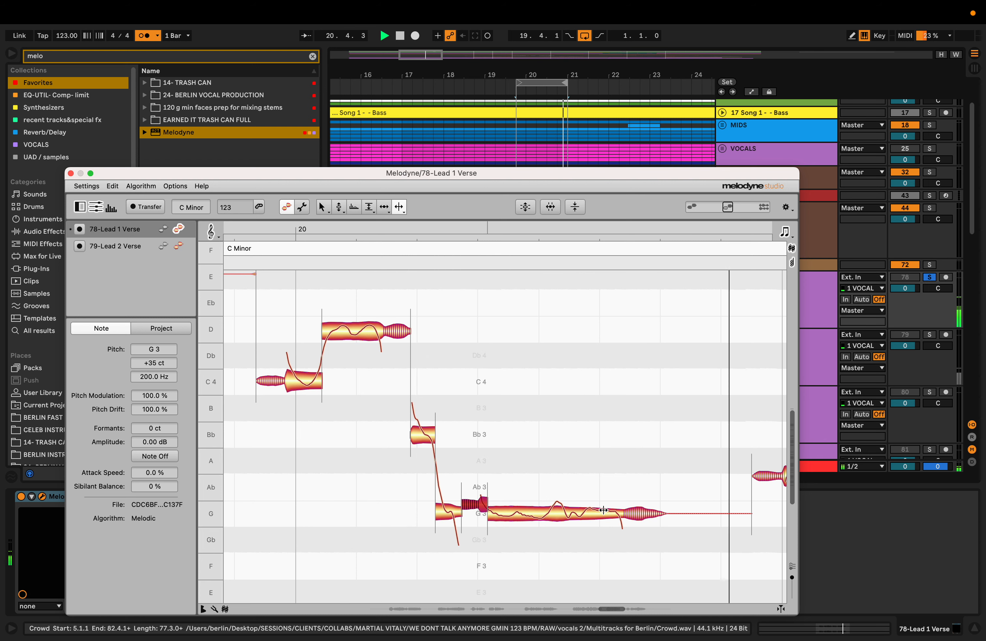
double_click(547, 512)
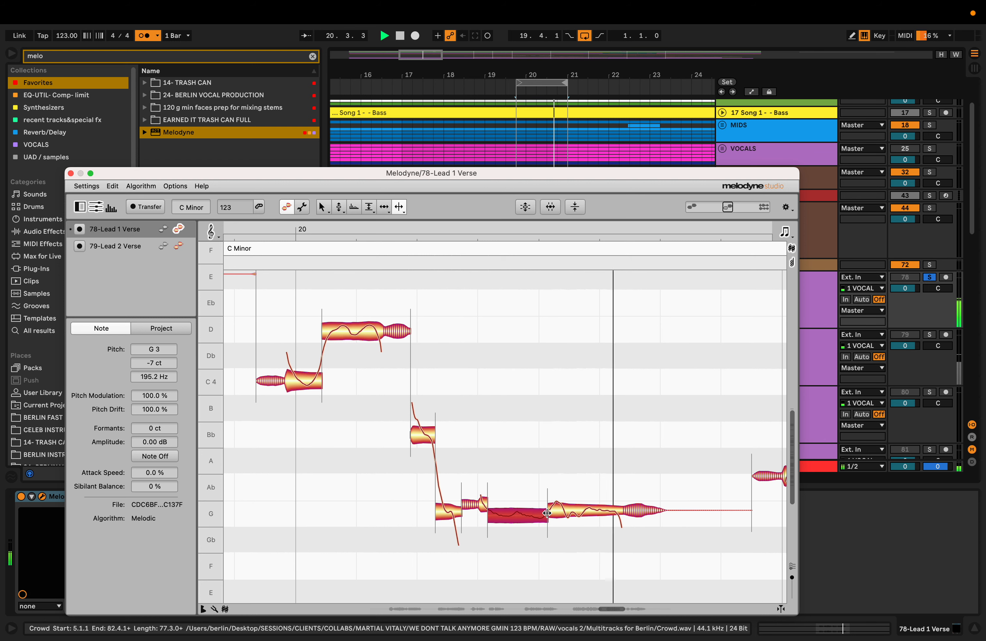
- Pause playback and raise the middle section of the held G 3 note to +3 ct
key("F2")
left_click(519, 517)
key("space")
left_click_drag(519, 517, 525, 513)
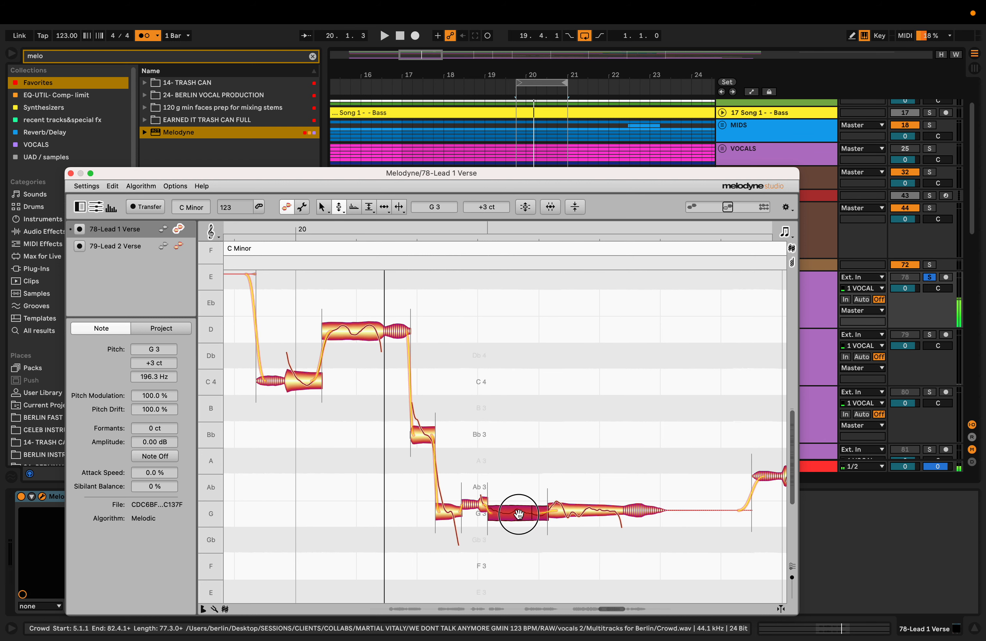
- Play the loop and lower the final section of the held G 3 note to +8 ct
left_click(570, 512)
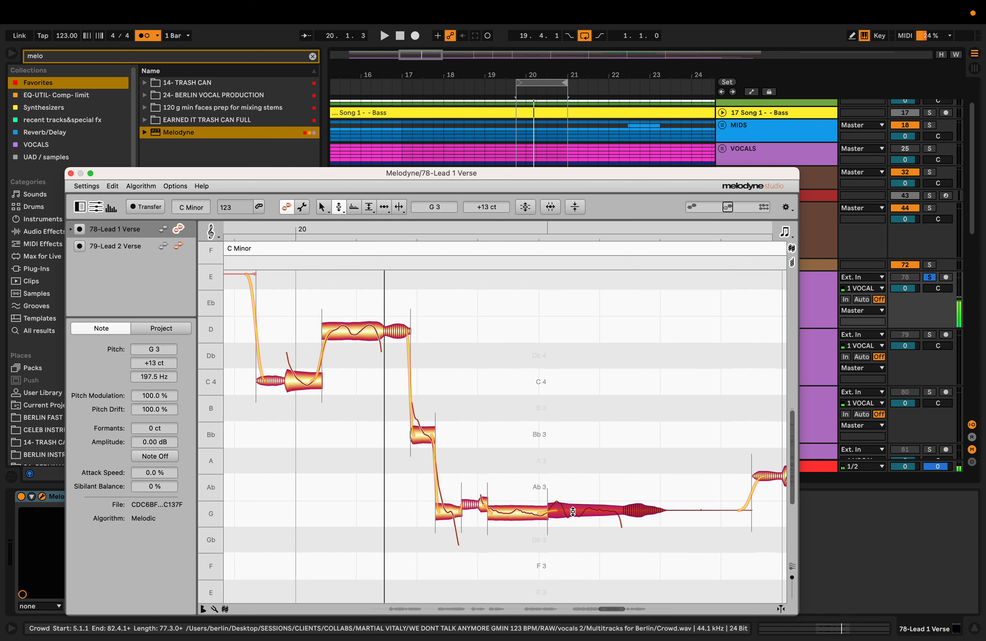
key("space")
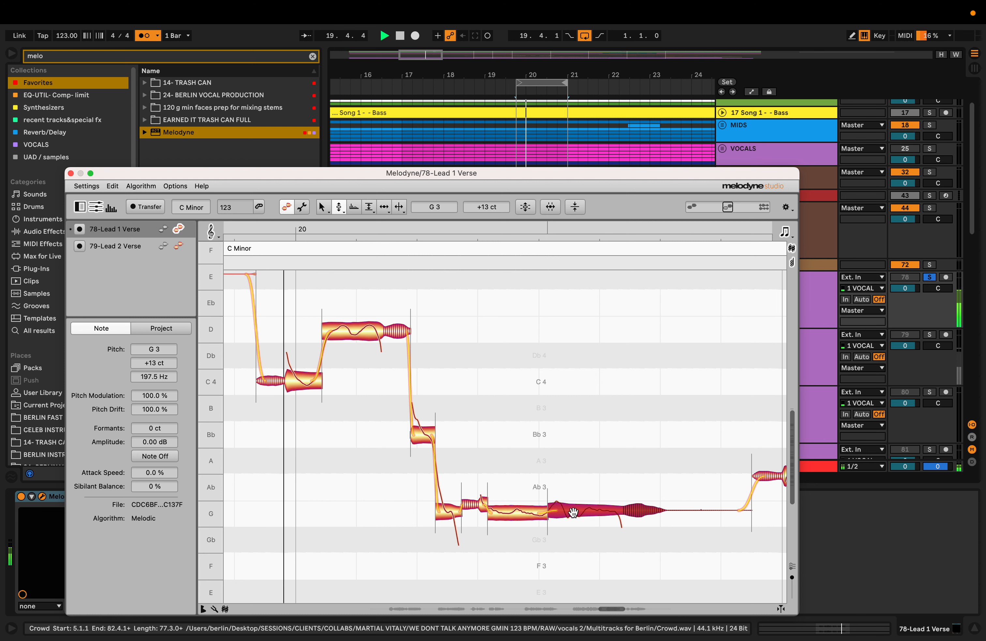
left_click_drag(570, 512, 573, 513)
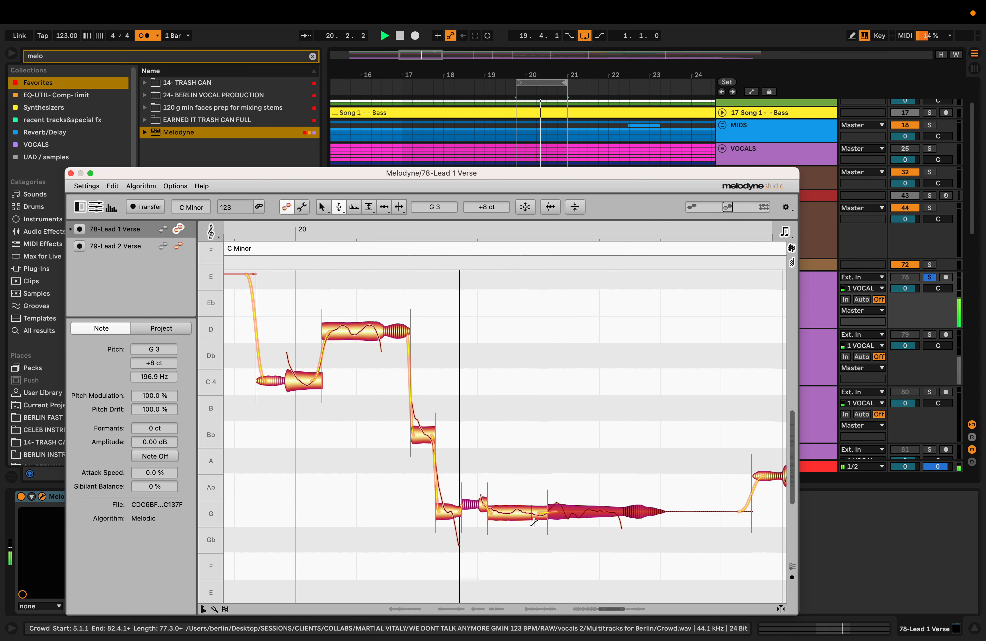
- Move the arrangement loop to the next phrase, starting at 20.4.1 with a length of 2.1.0
left_click_drag(543, 174, 439, 279)
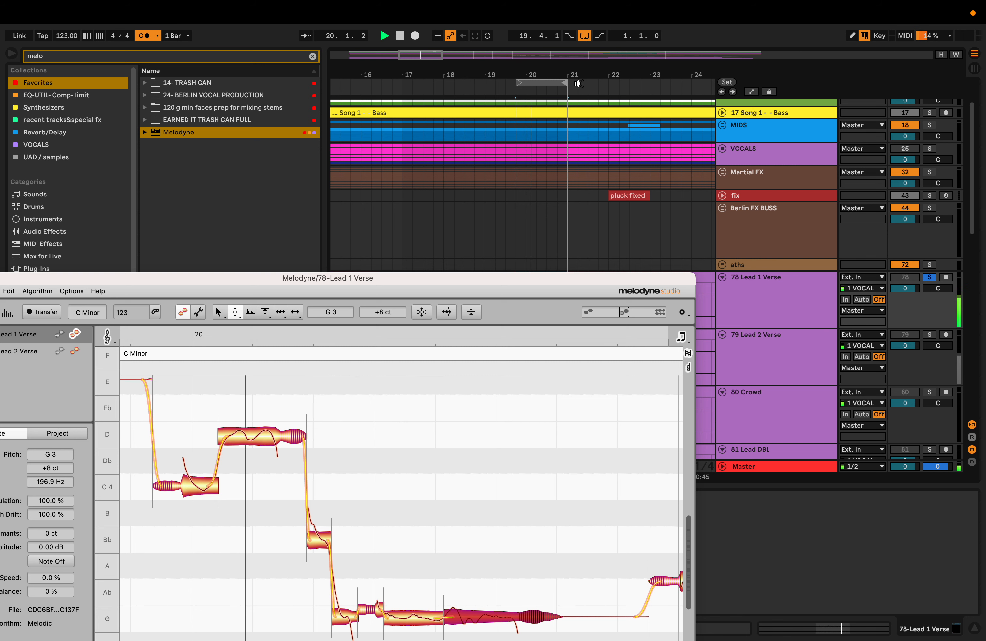
left_click_drag(566, 78, 653, 84)
left_click_drag(539, 278, 554, 104)
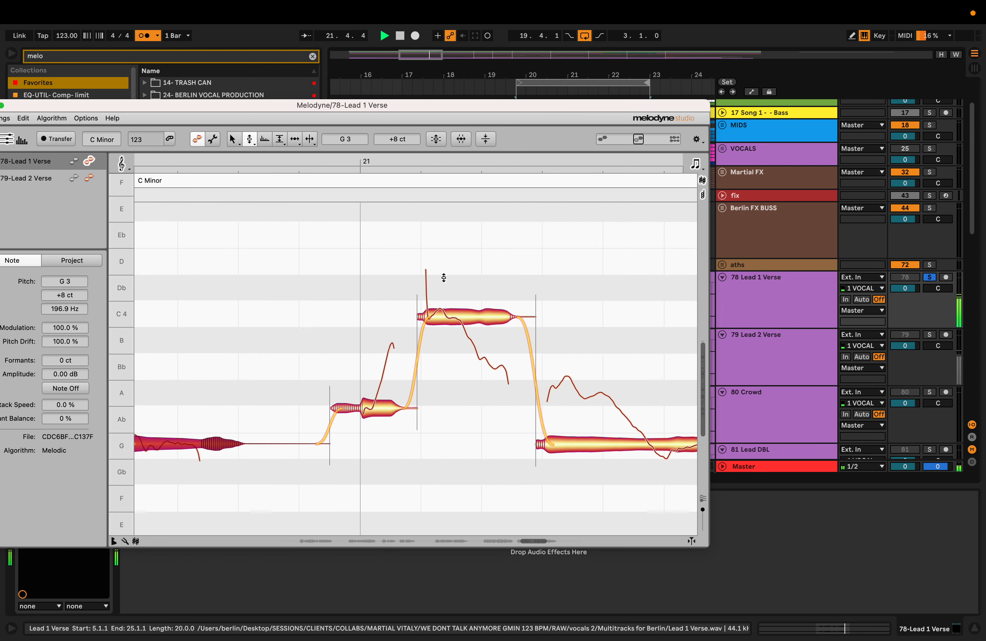
left_click_drag(557, 103, 568, 337)
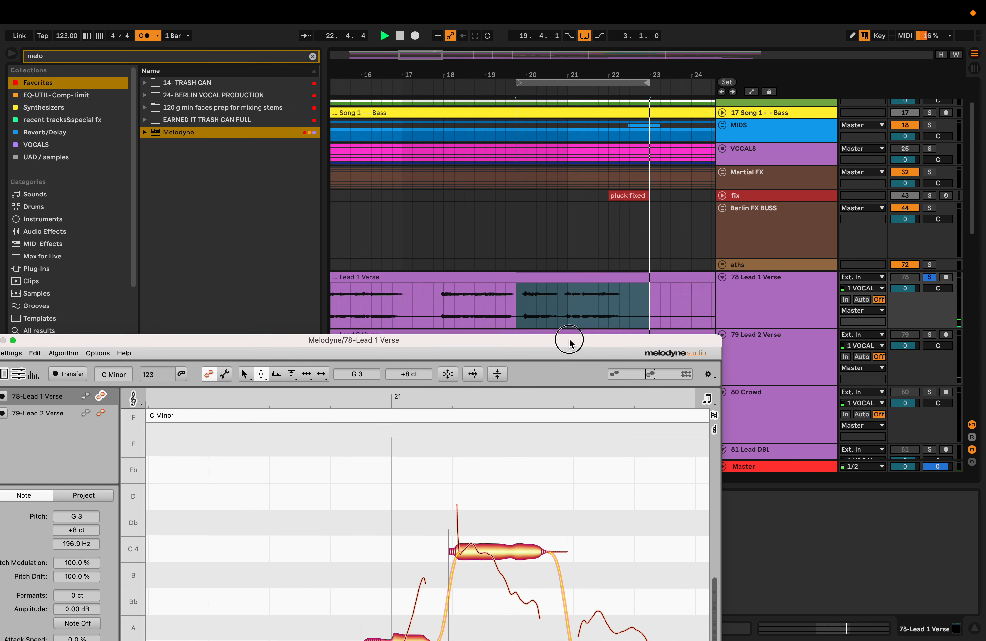
left_click_drag(525, 83, 561, 84)
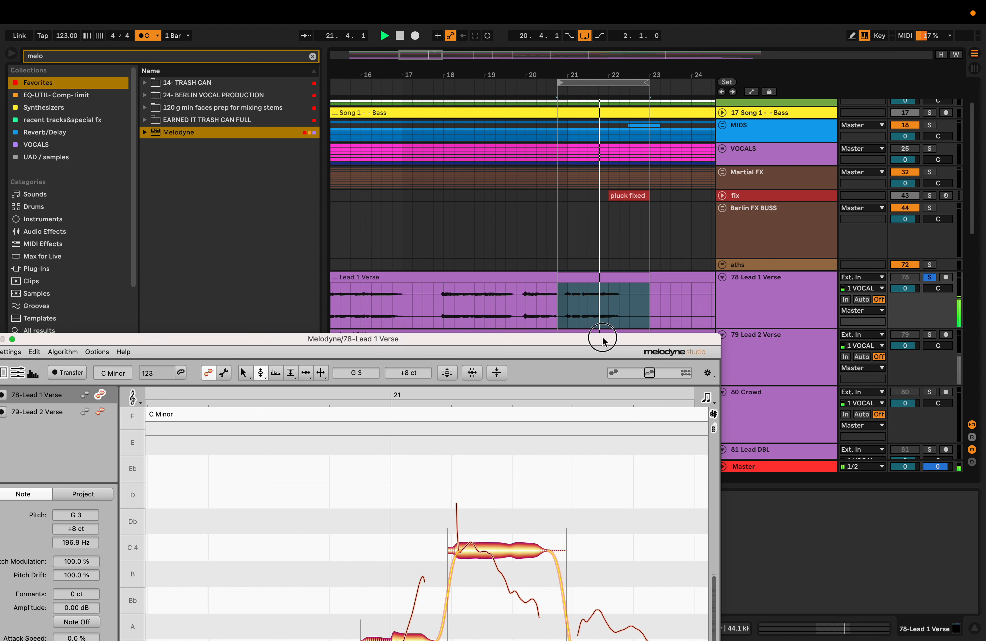
left_click_drag(598, 335, 642, 147)
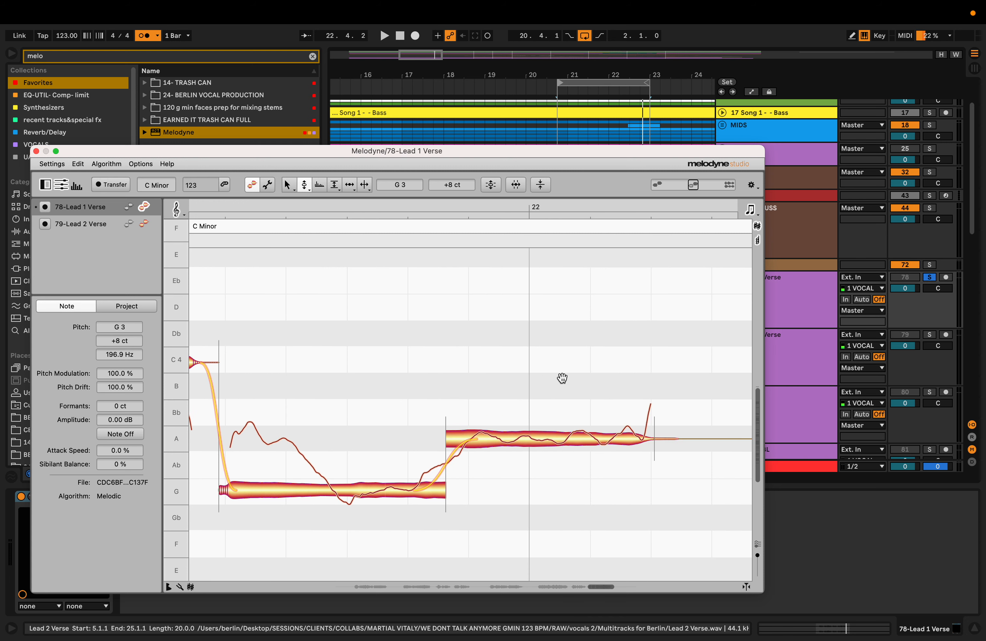
- Audition the C 4 note and the following long G 3 note after bar 21, then play back the phrase
scroll(529, 435, "left", 10)
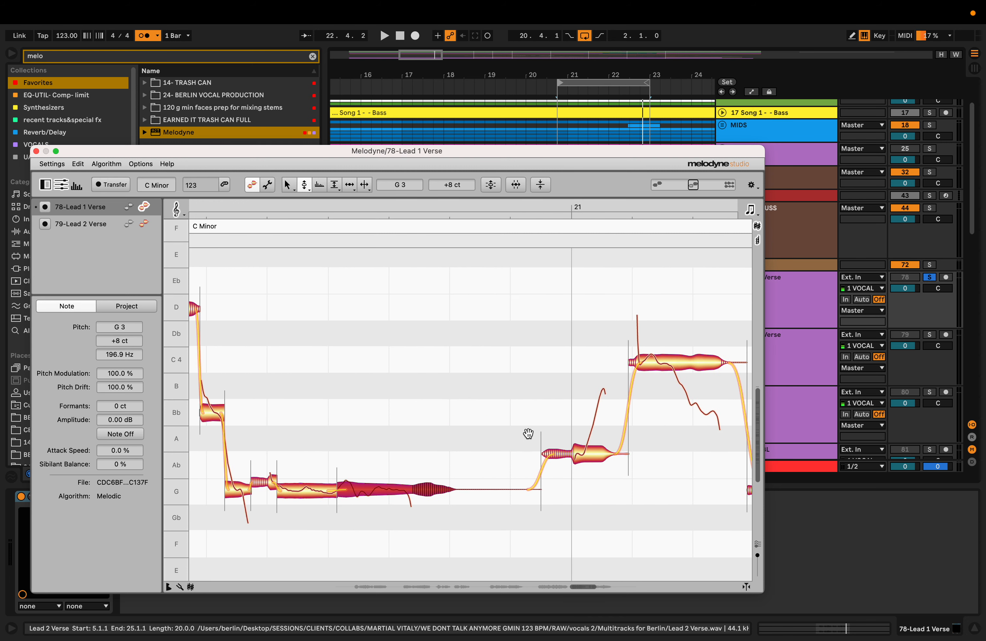
scroll(529, 434, "right", 5)
left_click(474, 362)
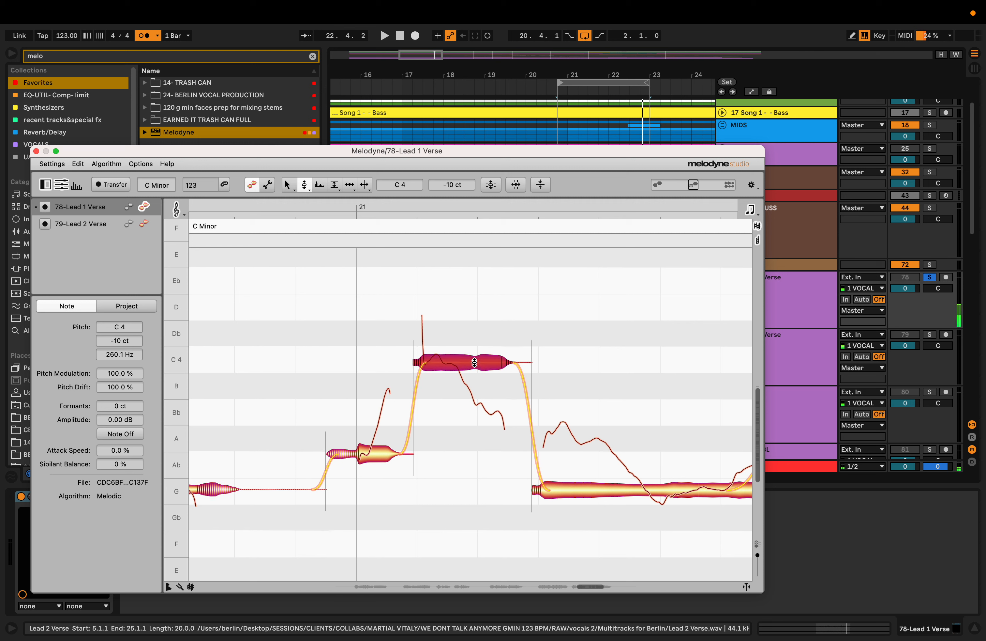
left_click(475, 362)
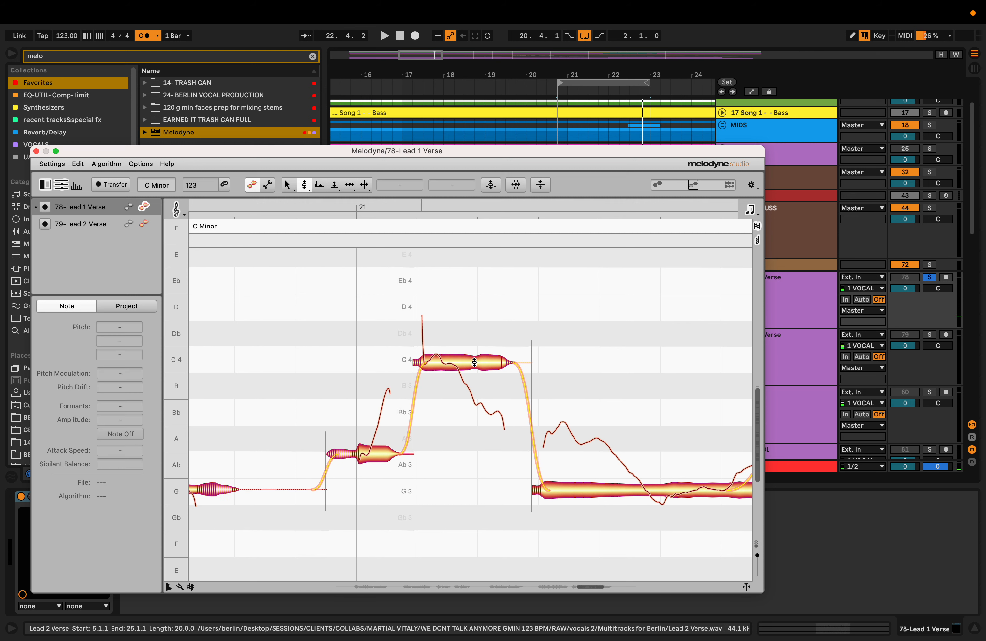
left_click(456, 362)
left_click(456, 362)
left_click(608, 490)
left_click(609, 490)
left_click(578, 489)
left_click(578, 489)
key("space")
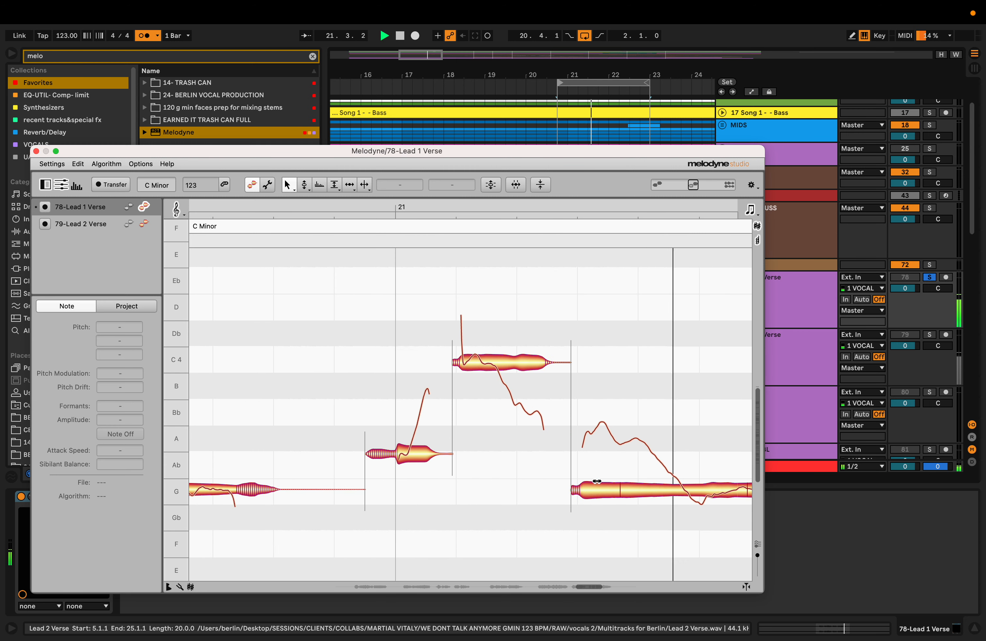
key("space")
- Split the C 4 note after bar 21 where its pitch curve starts falling, and play back the phrase
double_click(497, 367)
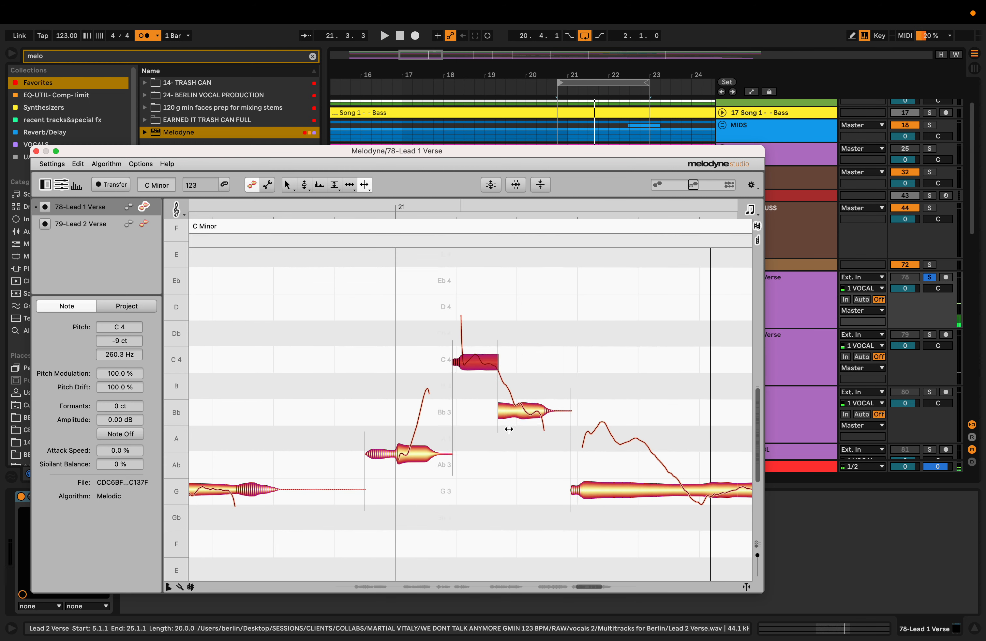
key("space")
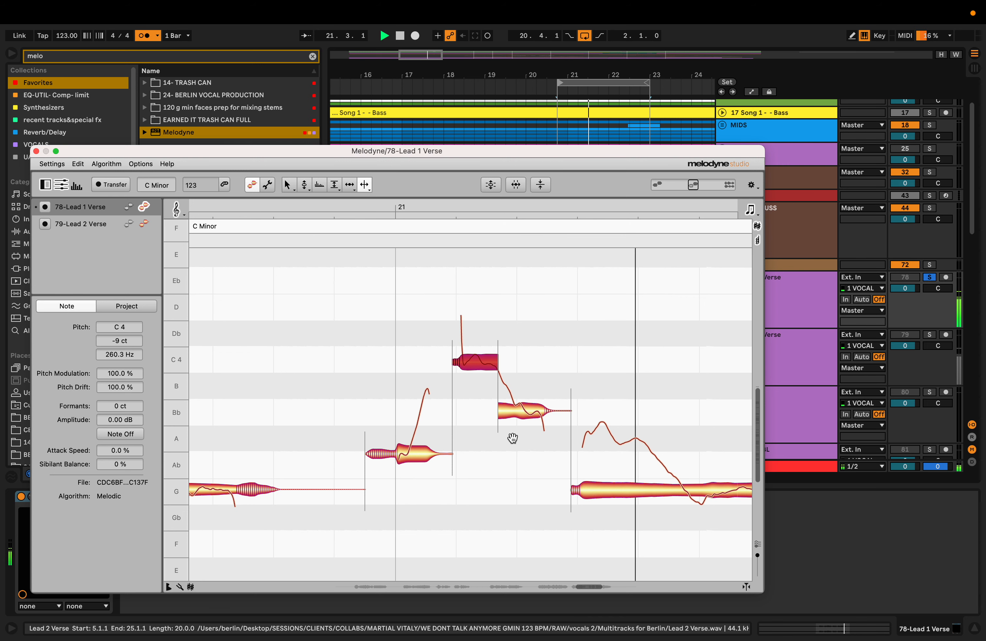
key("space")
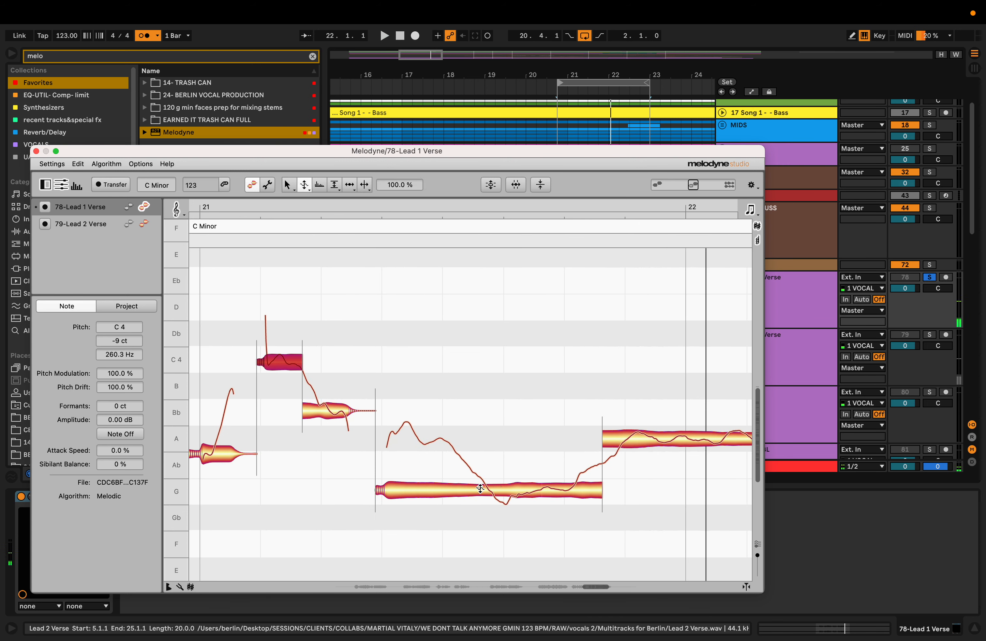
- Split the long G 3 note before bar 22 near its middle, split its first part again where the pitch drops, and start playback
left_click(486, 487)
double_click(485, 487)
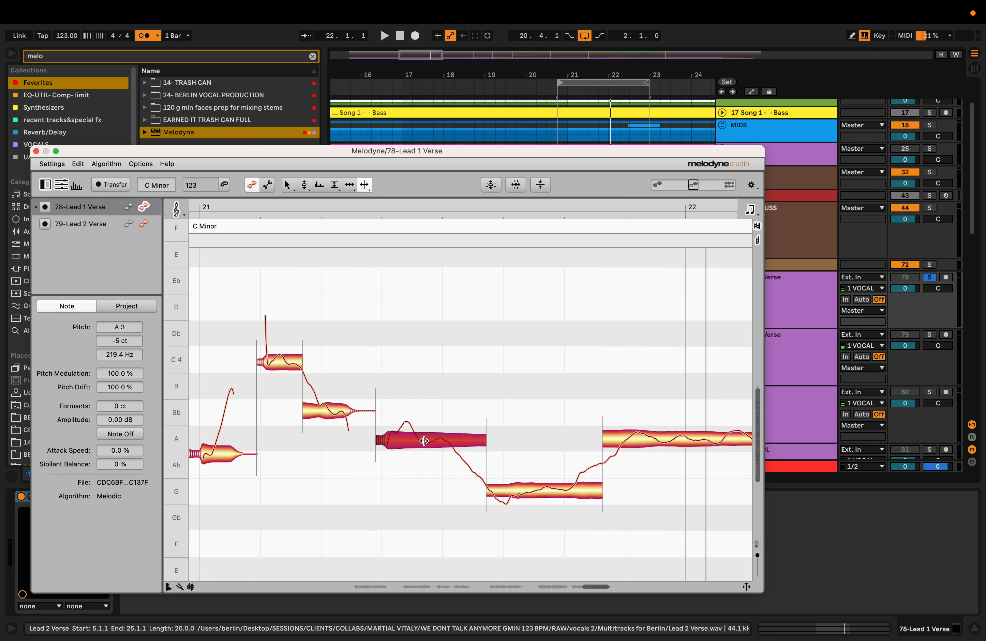
double_click(451, 441)
key("space")
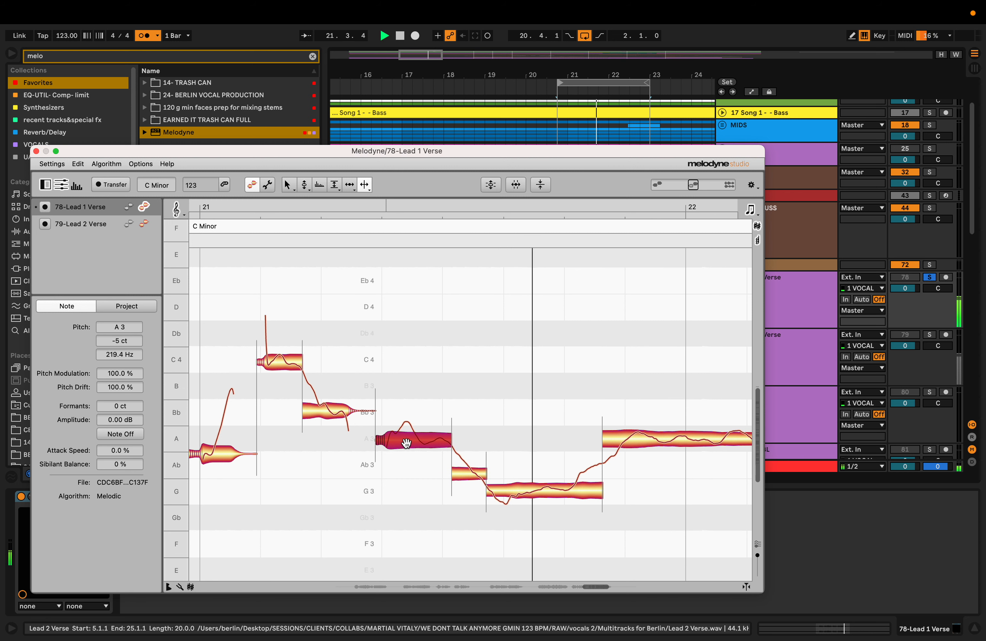
- Lower the short transition note between A 3 and the G 3 note to Ab 3 at -48 ct
key("F2")
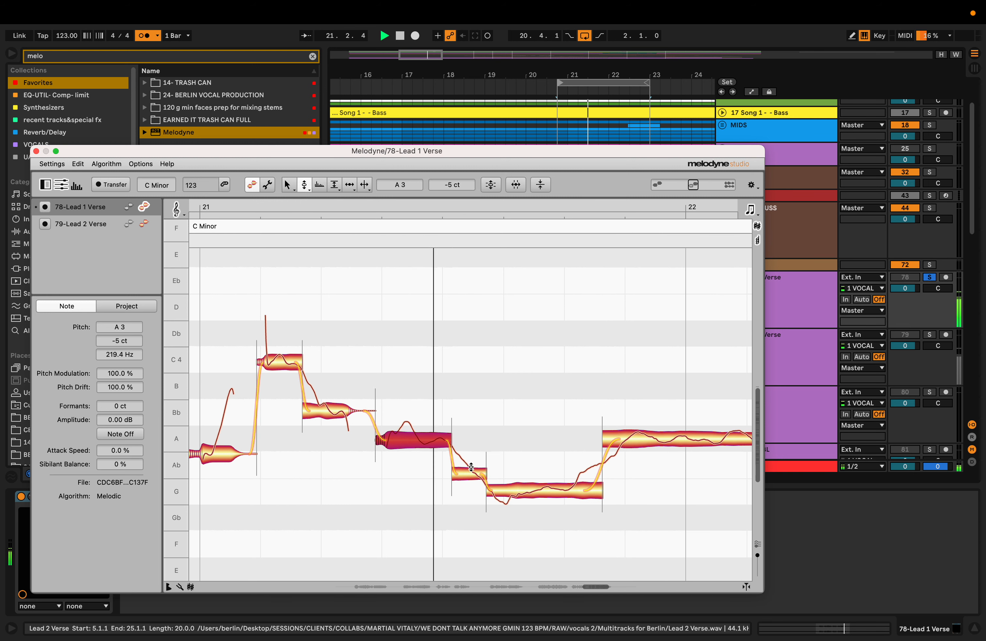
left_click(470, 472)
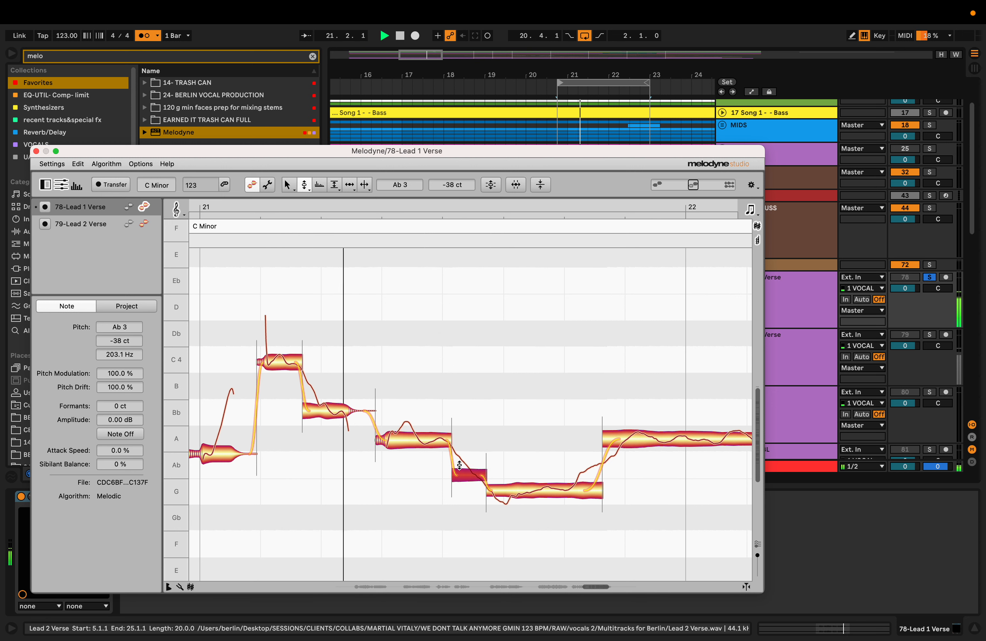
left_click_drag(463, 474, 465, 478)
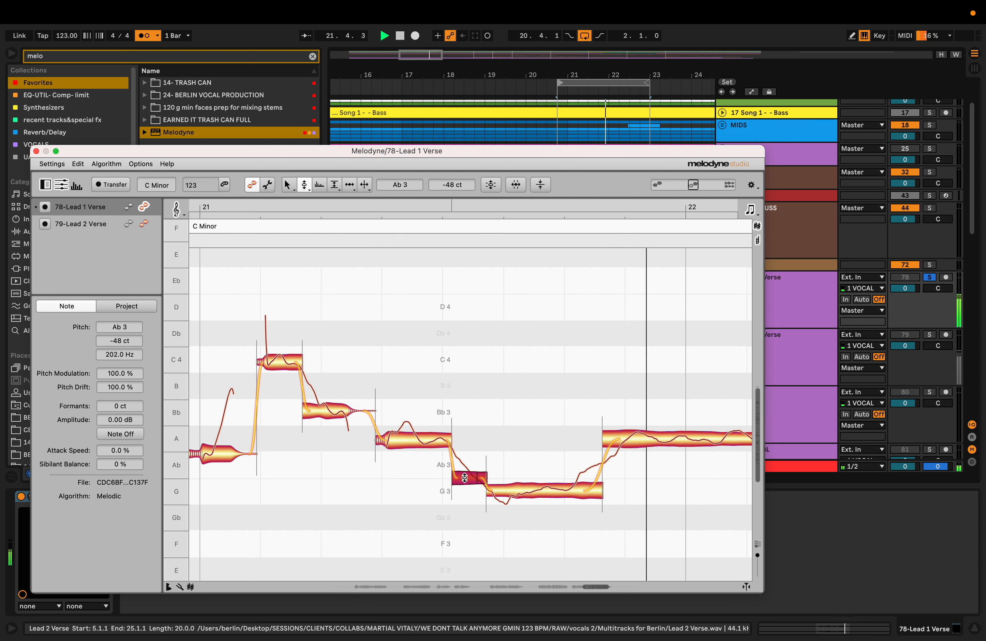
- Split the remaining G 3 note into four notes along the dip and rise of its pitch curve
left_click(572, 492)
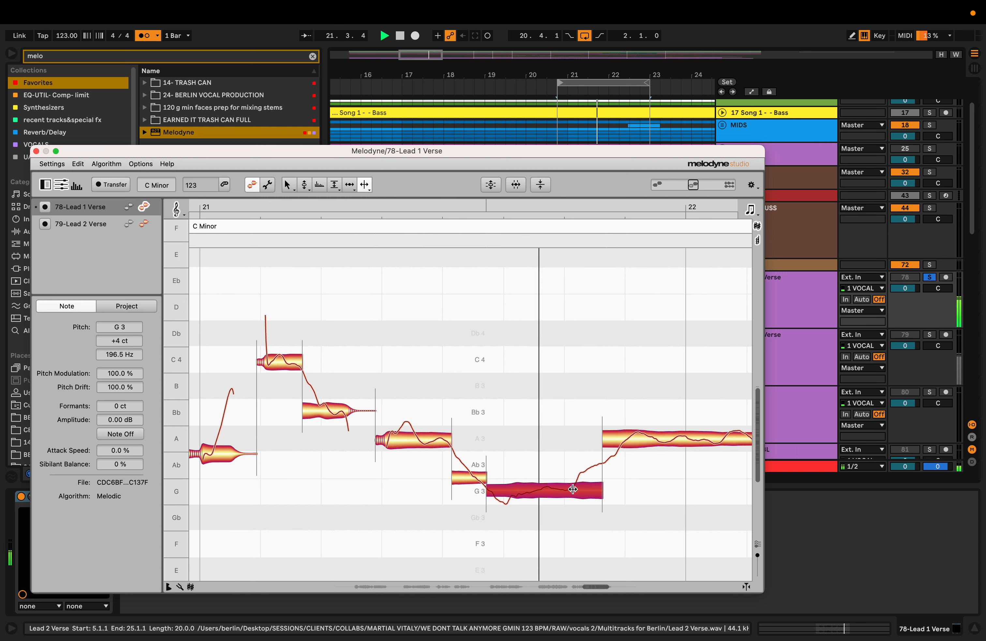
double_click(575, 489)
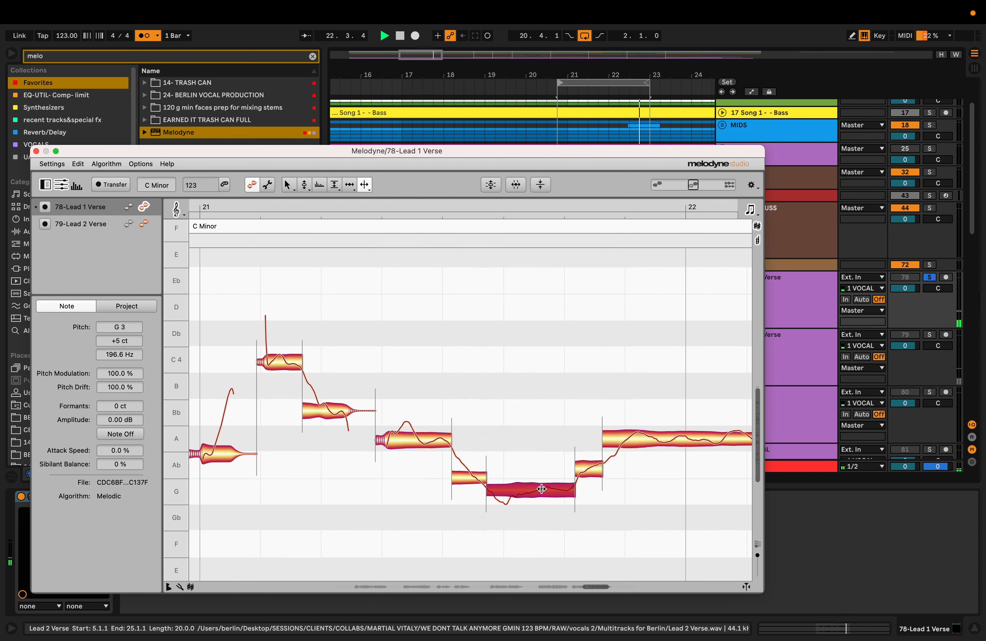
double_click(541, 489)
double_click(511, 496)
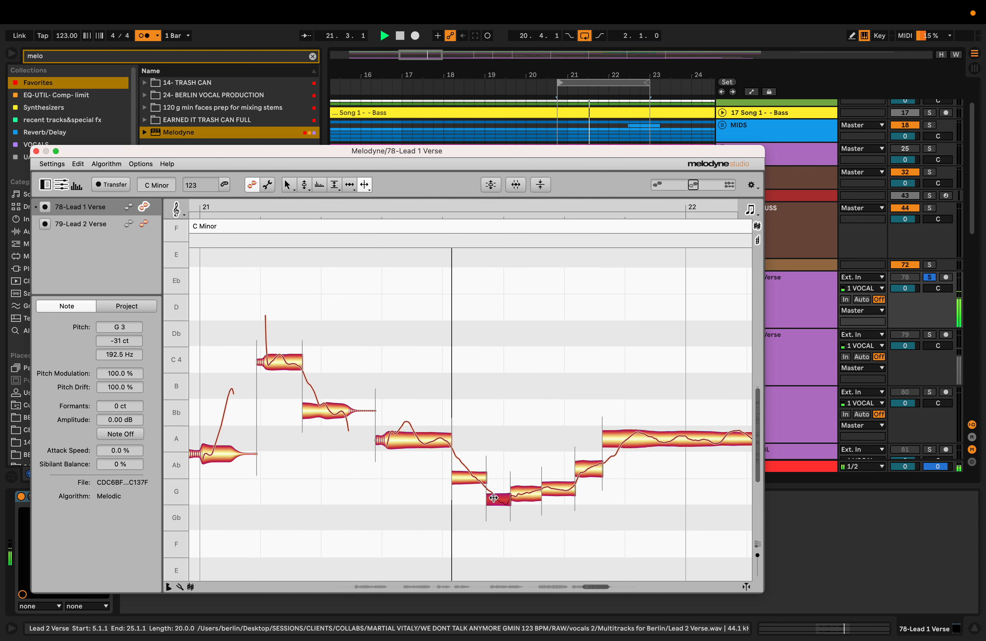
- Raise the first of the four split notes to G 3 at -6 ct and audition it with its neighbour
key("F2")
left_click_drag(493, 498, 497, 492)
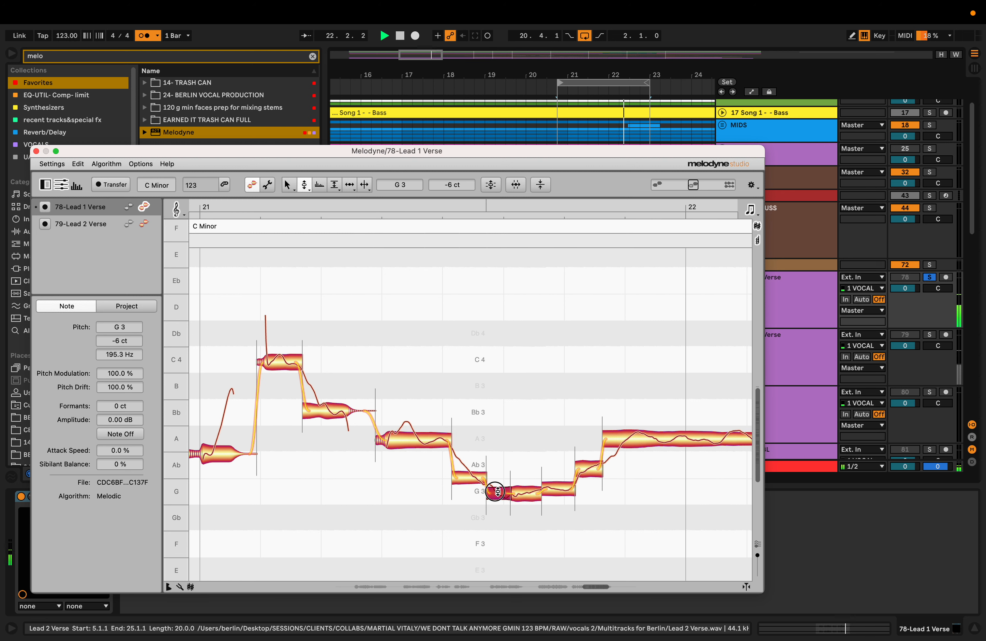
left_click(525, 492)
left_click(499, 493)
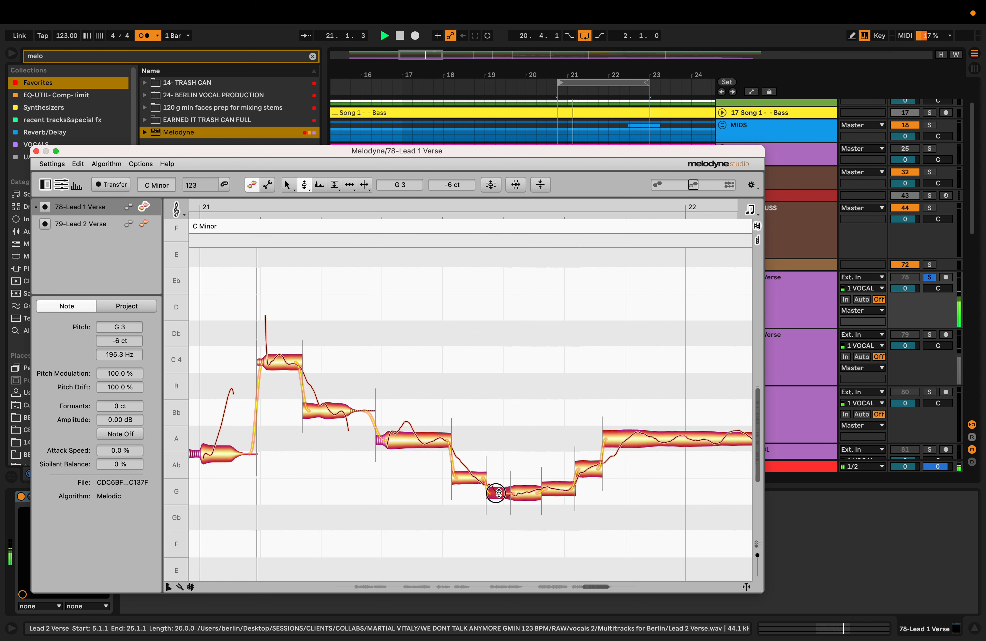
- Set the last of the four split notes in the falling phrase to G 3 at -2 ct
left_click(552, 493)
double_click(552, 492)
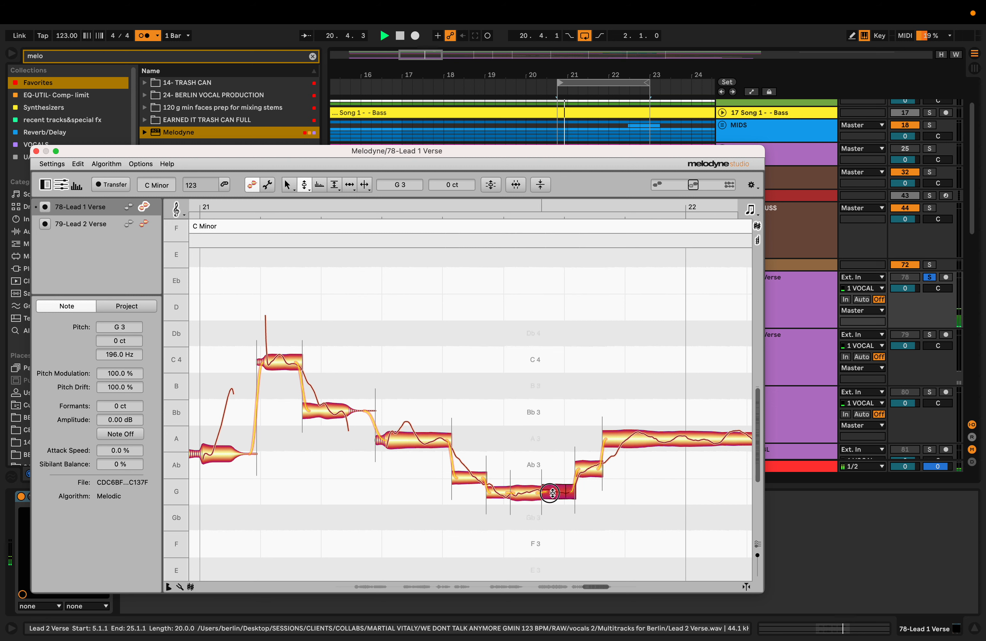
left_click_drag(553, 492, 552, 493)
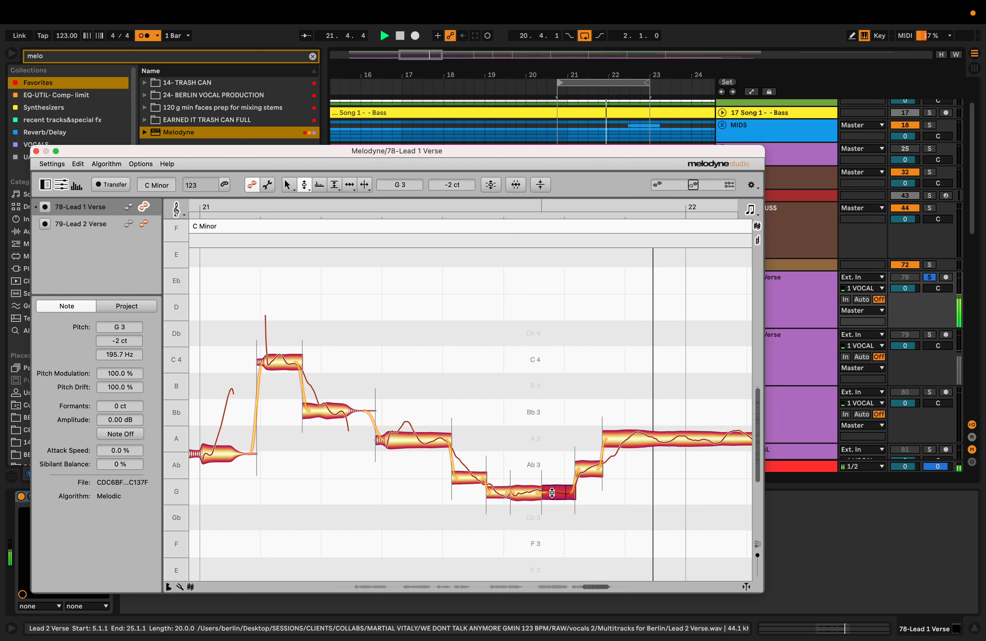
- Split the rising start off the long A 3 note and split the remainder again shortly after bar 22
key("F6")
double_click(600, 442)
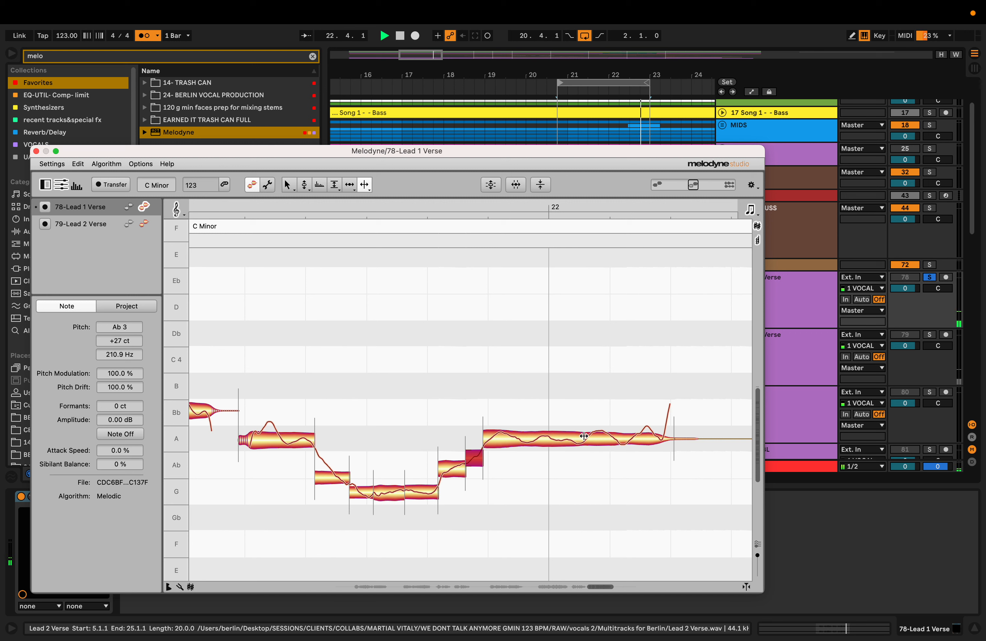
double_click(587, 436)
key("F2")
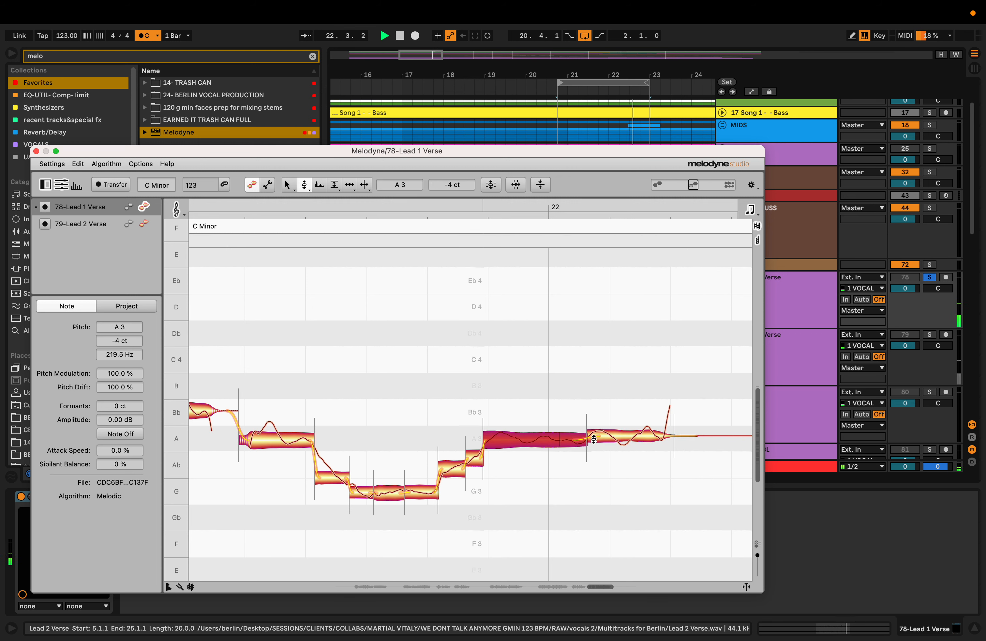
- Split the closing A 3 note again at its pitch dip and lower its first part to A 3 at +18 ct
left_click(612, 437)
key("F6")
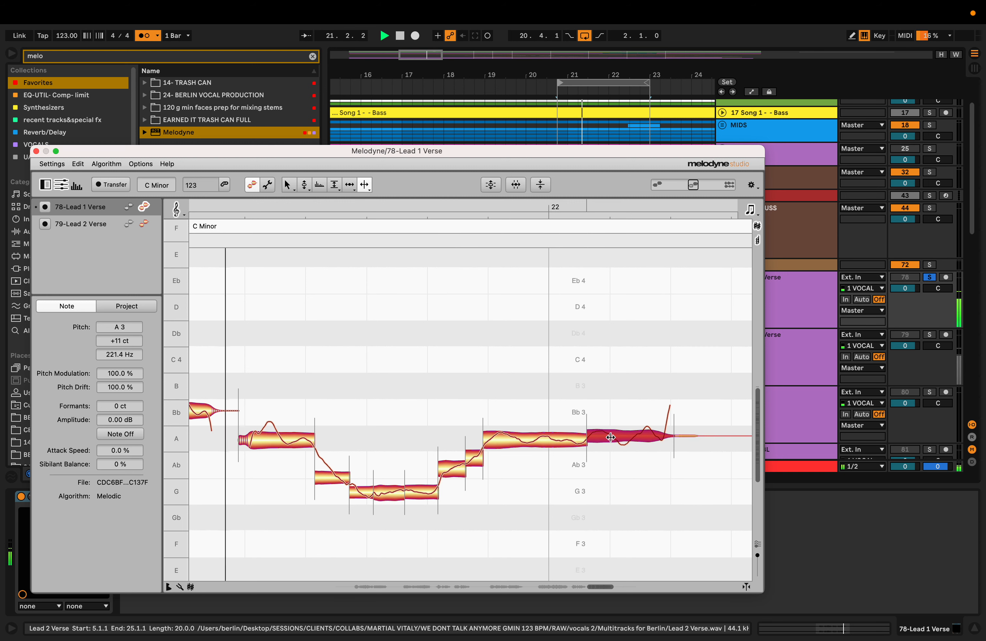
left_click(614, 437)
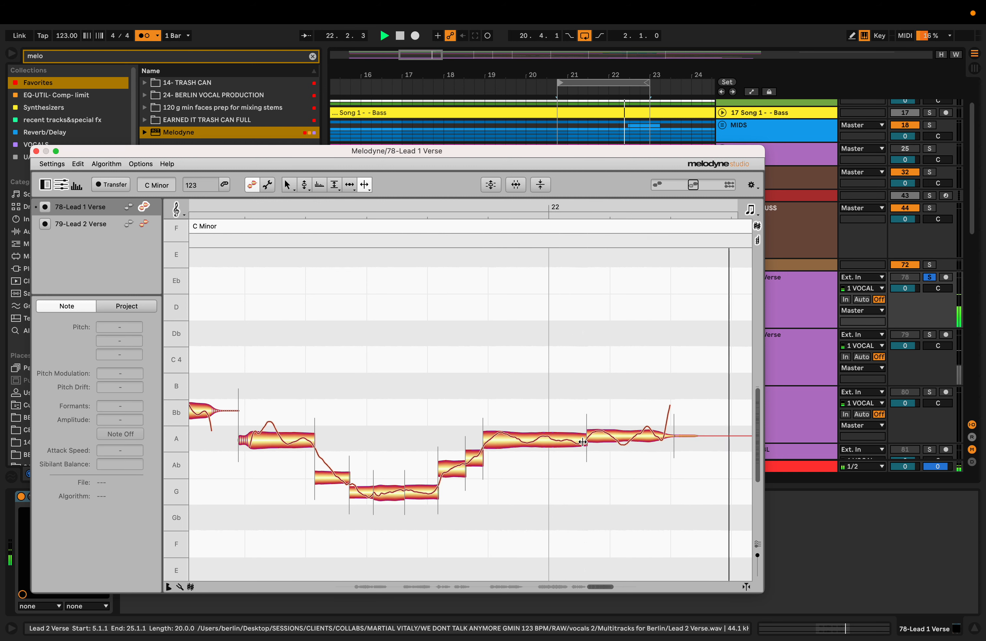
key("space")
key("F2")
key("F6")
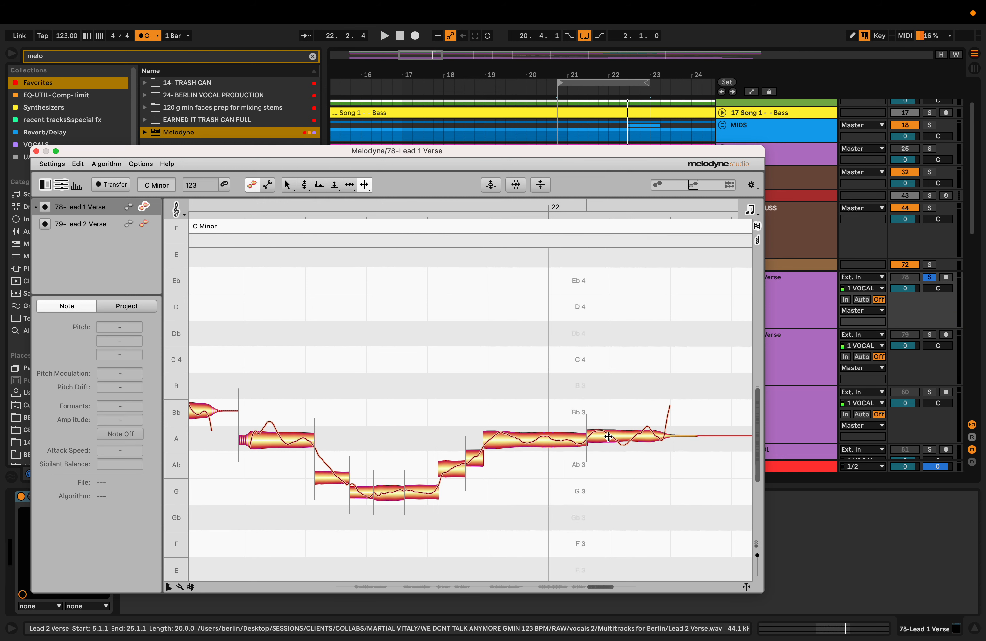
double_click(618, 436)
key("F2")
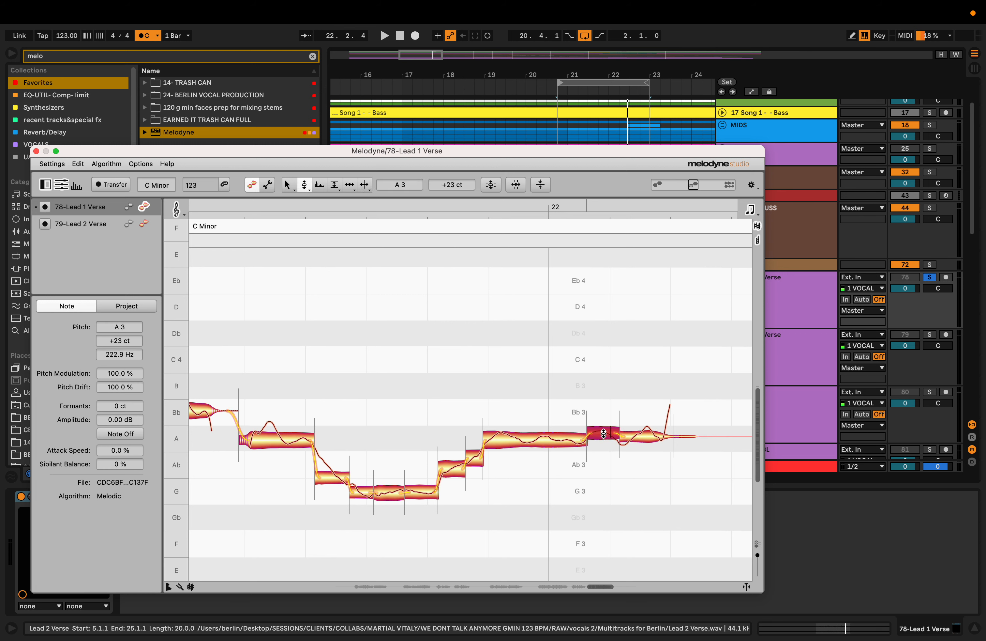
left_click_drag(603, 433, 603, 434)
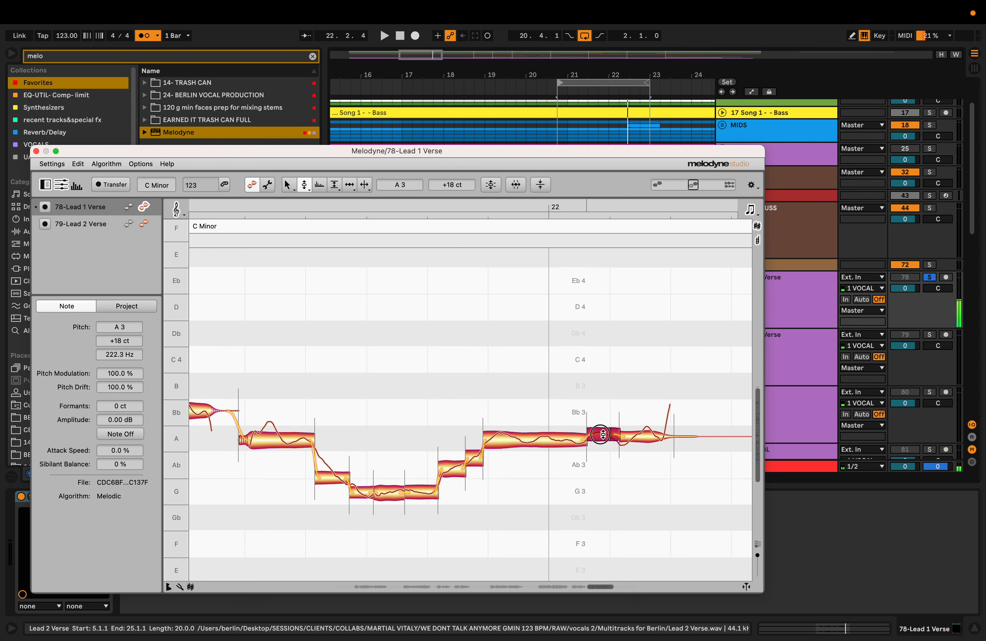
- Audition the final A 3 note, set the long A 3 note across bar 22 to 0 ct, and play back the phrase
left_click(646, 436)
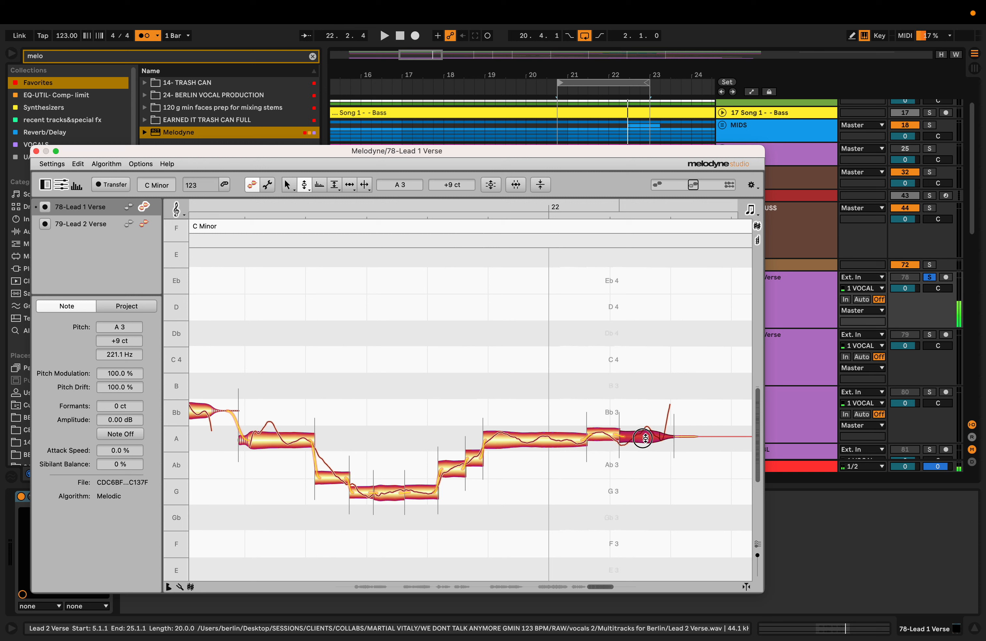
left_click_drag(645, 437, 646, 437)
left_click(528, 439)
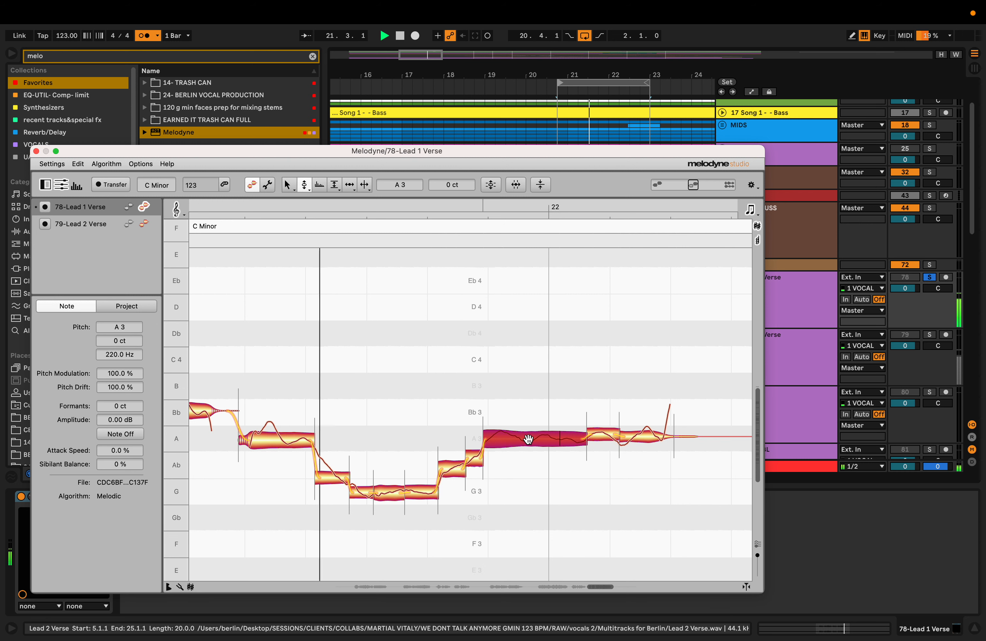
key("space")
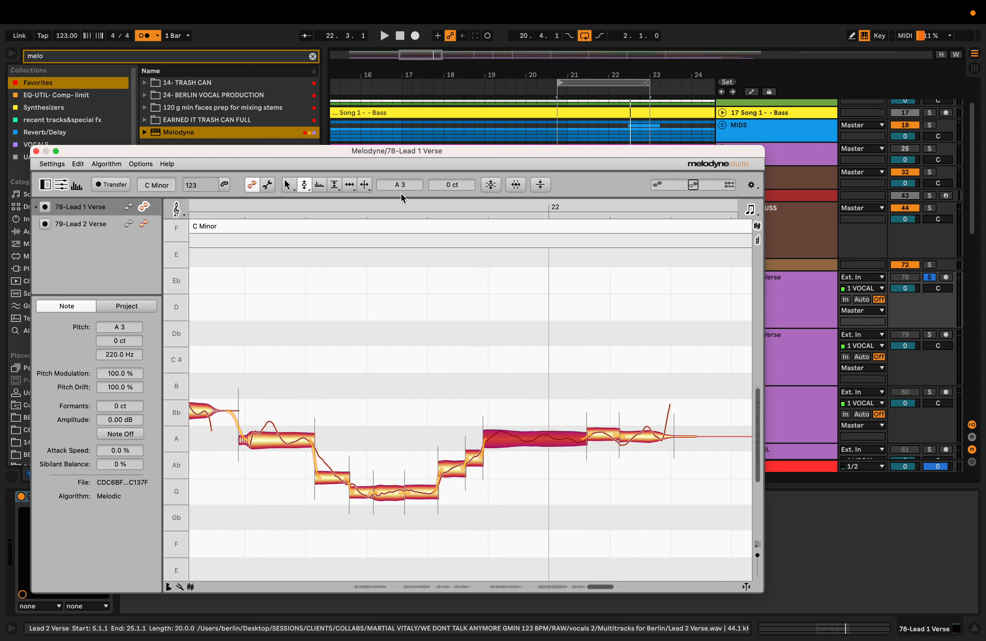
scroll(272, 519, "left", 3)
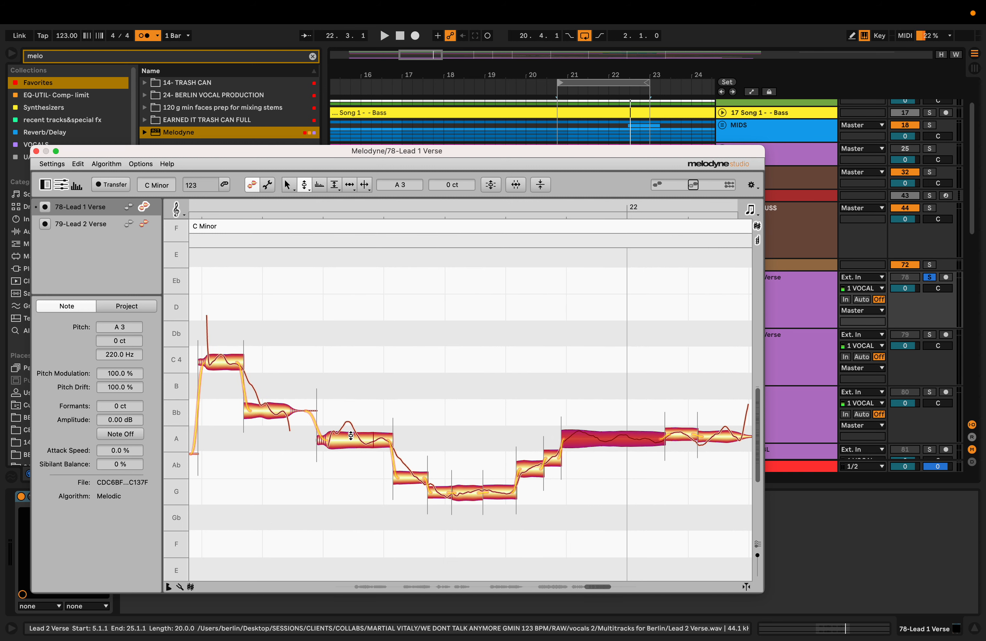
key("space")
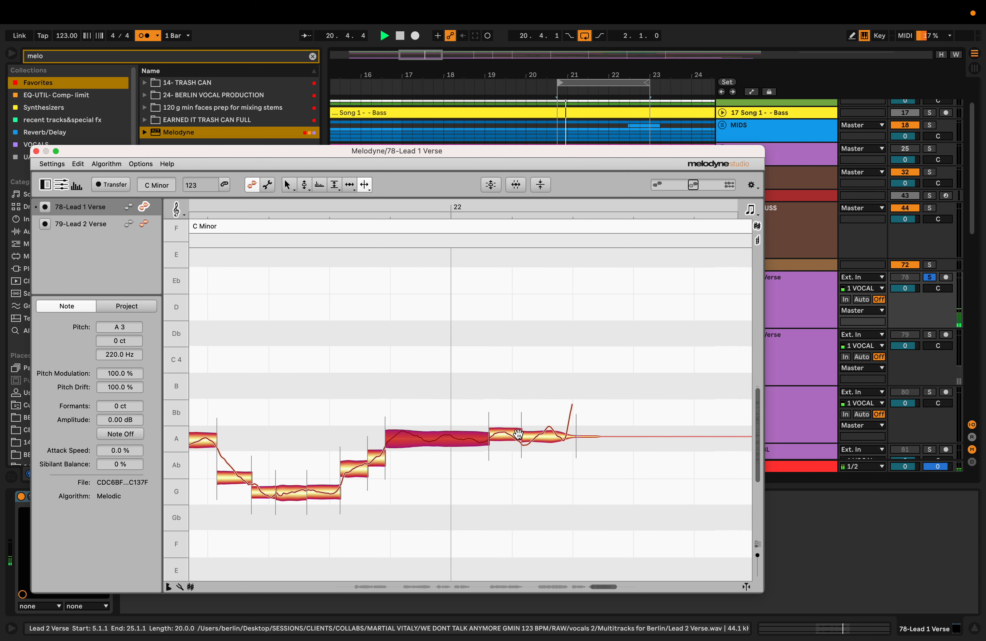
key("space")
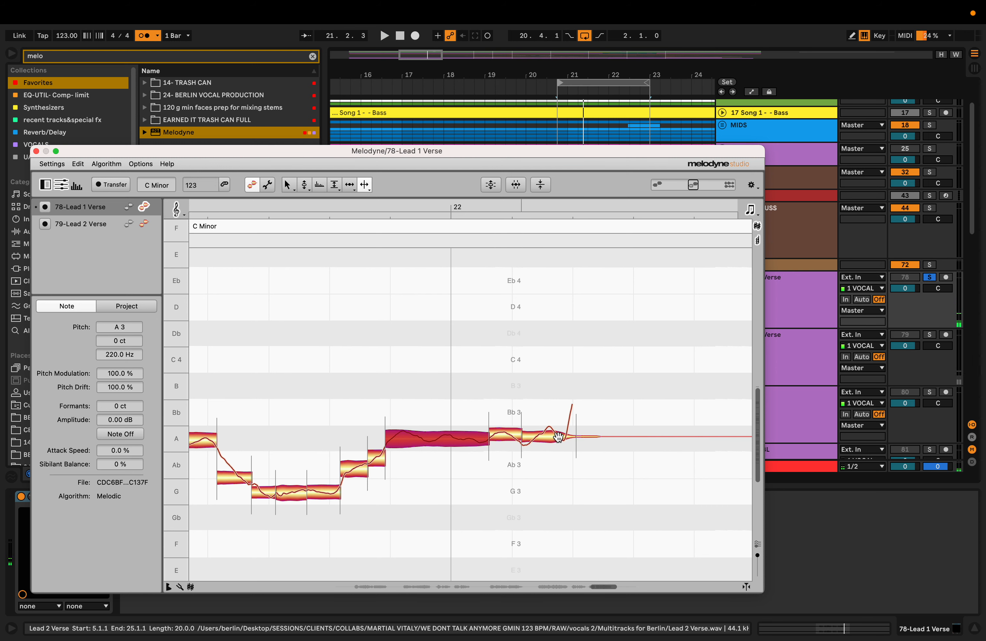
- Split the short tail off the final A 3 note and reduce the tail's pitch modulation to 56%
key("F2")
left_click_drag(466, 515, 515, 533)
key("F6")
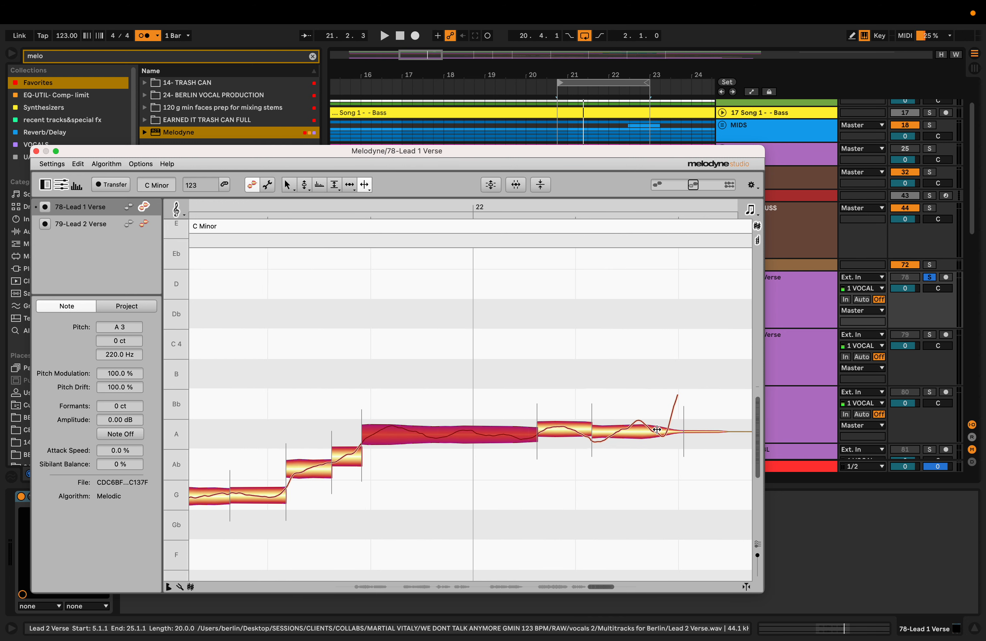
double_click(656, 429)
key("F3")
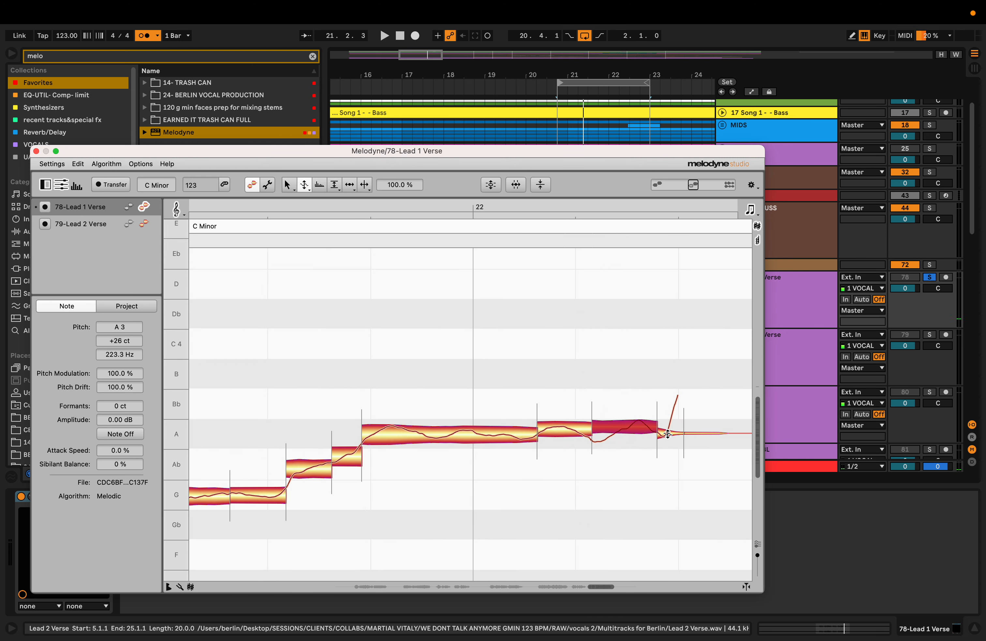
left_click(667, 433)
left_click_drag(667, 433, 667, 437)
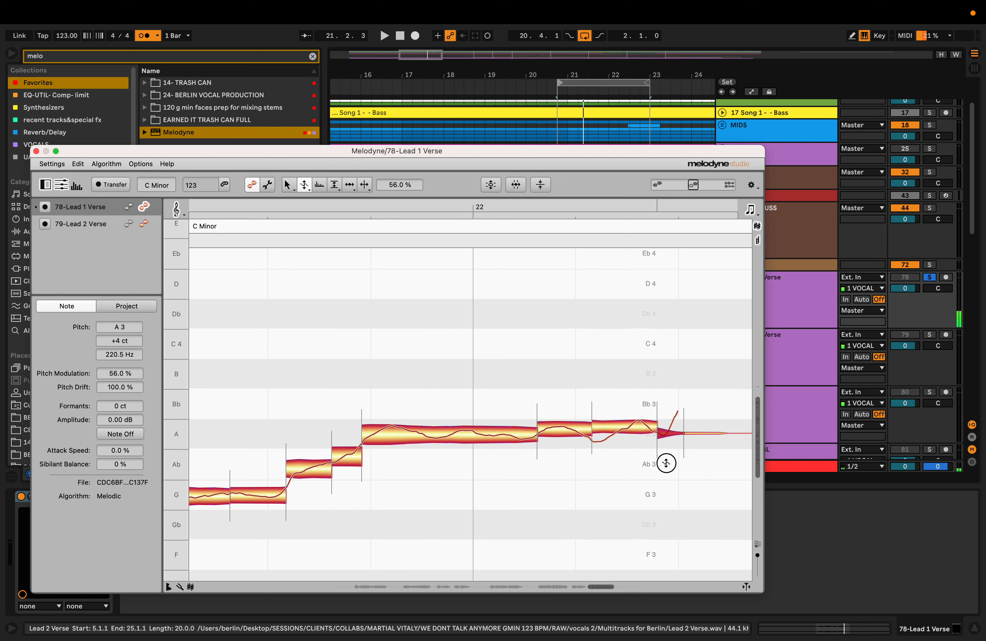
- Listen to the phrase ending, split the long A 3 note just before bar 22, and audition its second part
key("F2")
left_click(621, 428)
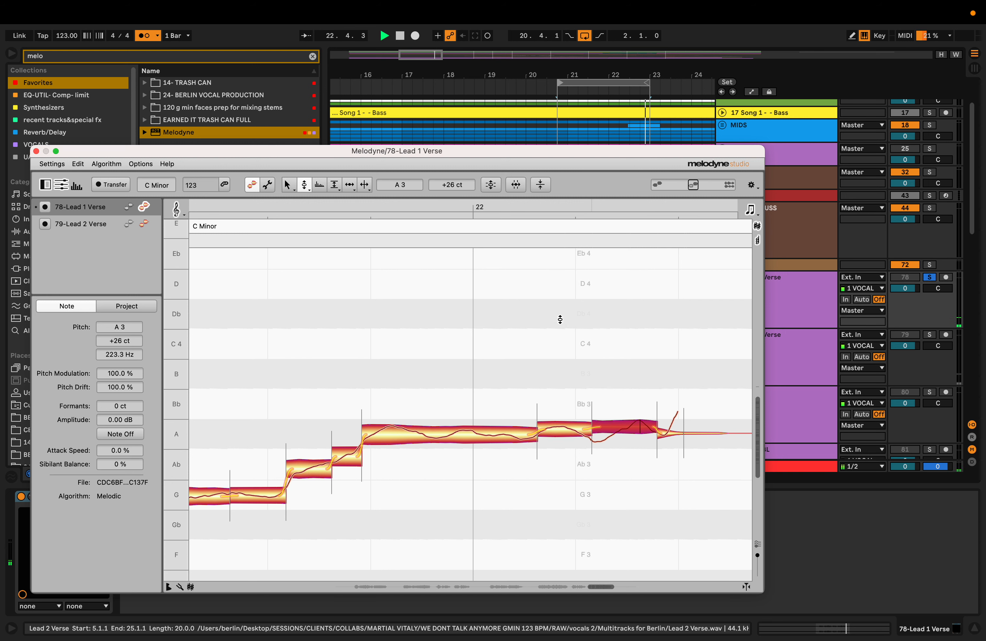
key("F6")
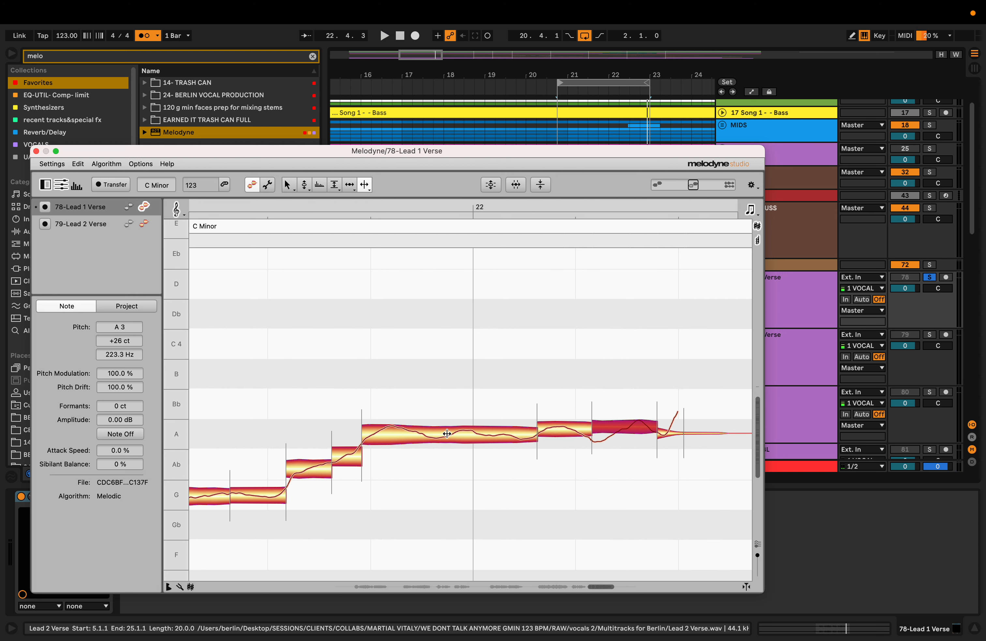
double_click(441, 432)
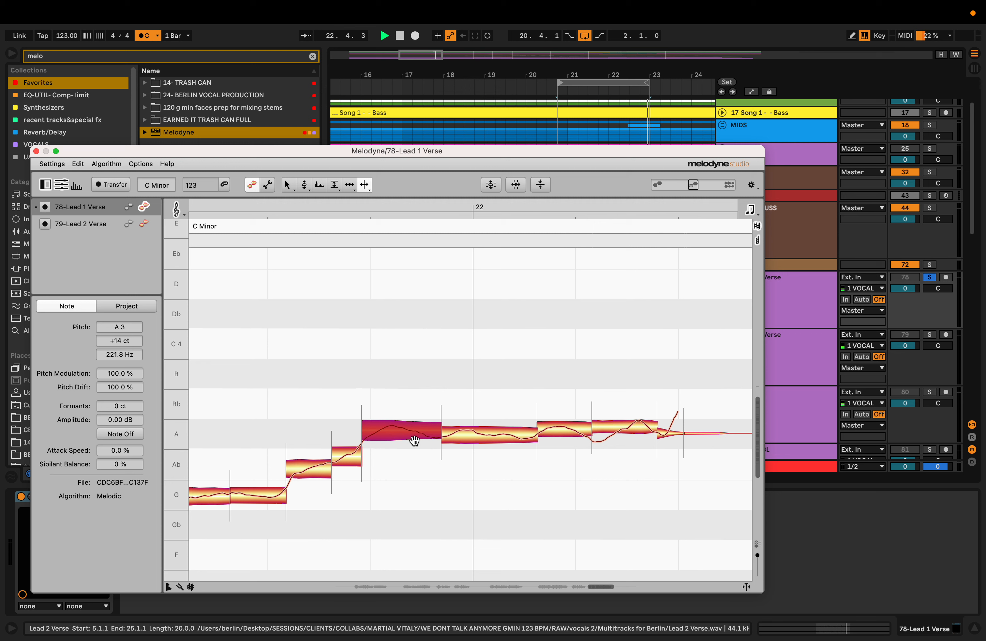
key("F2")
left_click(483, 436)
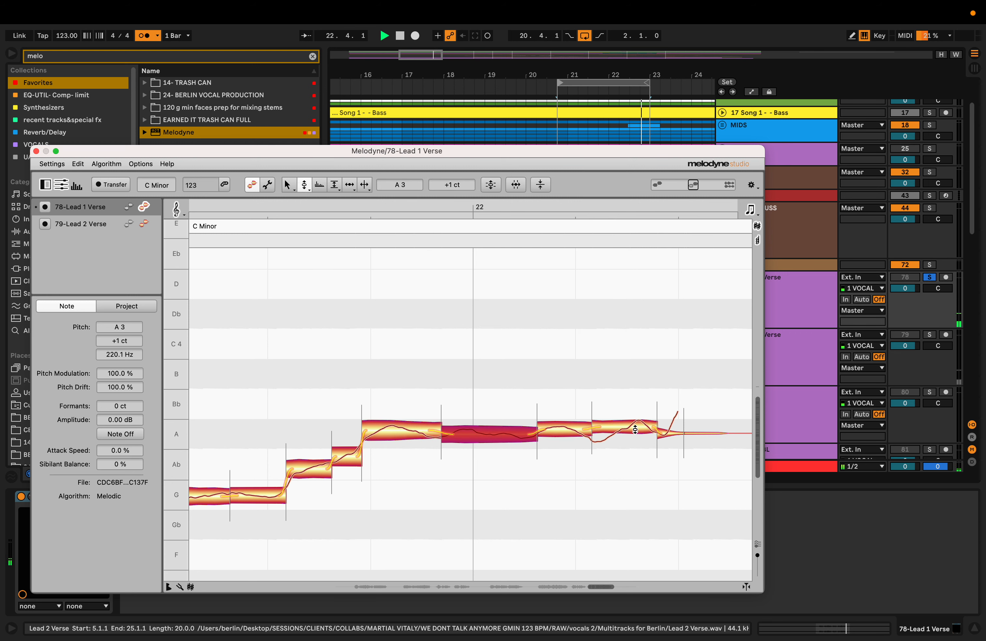
- Lower the A 3 note just before the tail to +22 ct and listen to the phrase with the arrangement uncovered
left_click(653, 424)
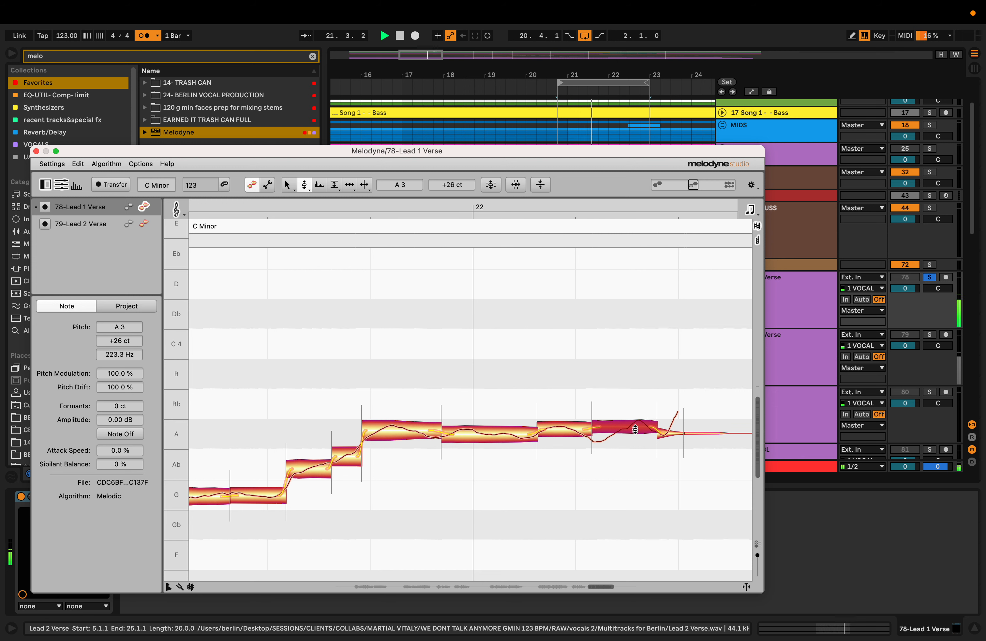
left_click_drag(635, 429, 635, 431)
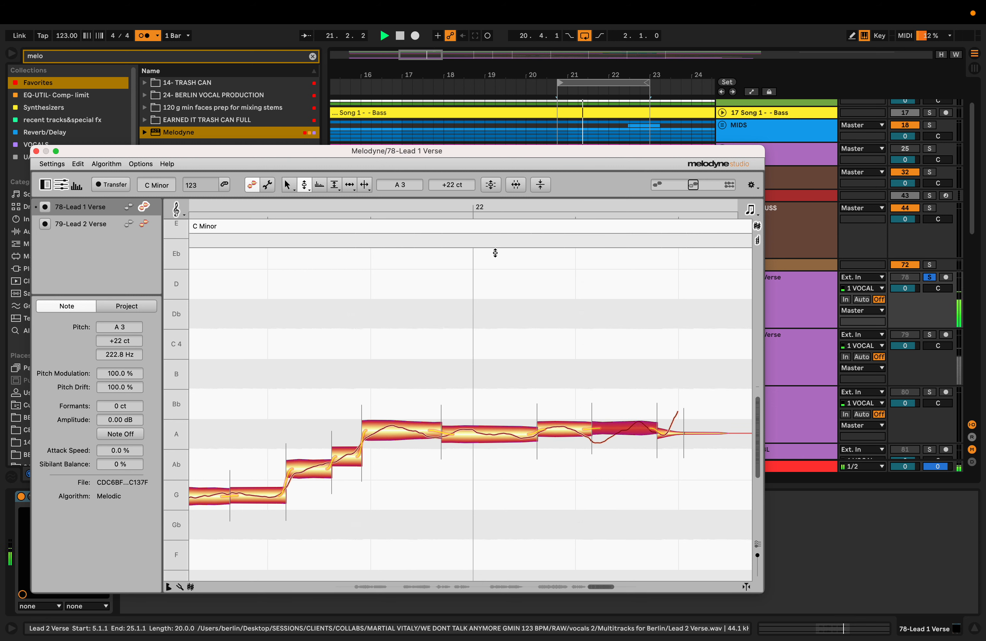
left_click_drag(485, 149, 416, 438)
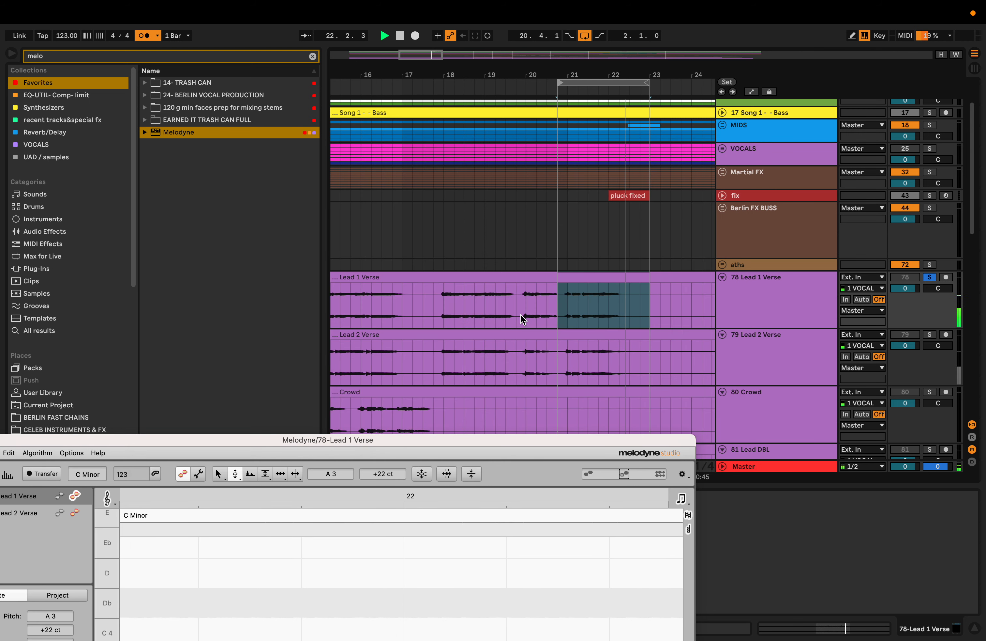
key("space")
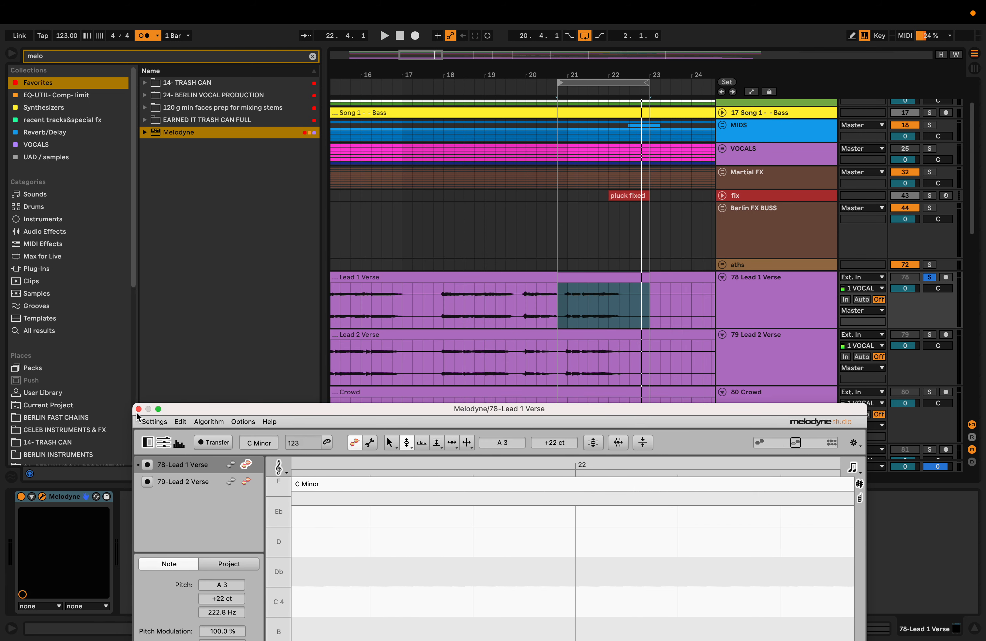
- Close the Lead 1 Verse pitch editor, solo the 79 Lead 2 Verse track instead, and select its first clip
left_click(139, 408)
scroll(549, 291, "down", 5)
scroll(548, 300, "down", 5)
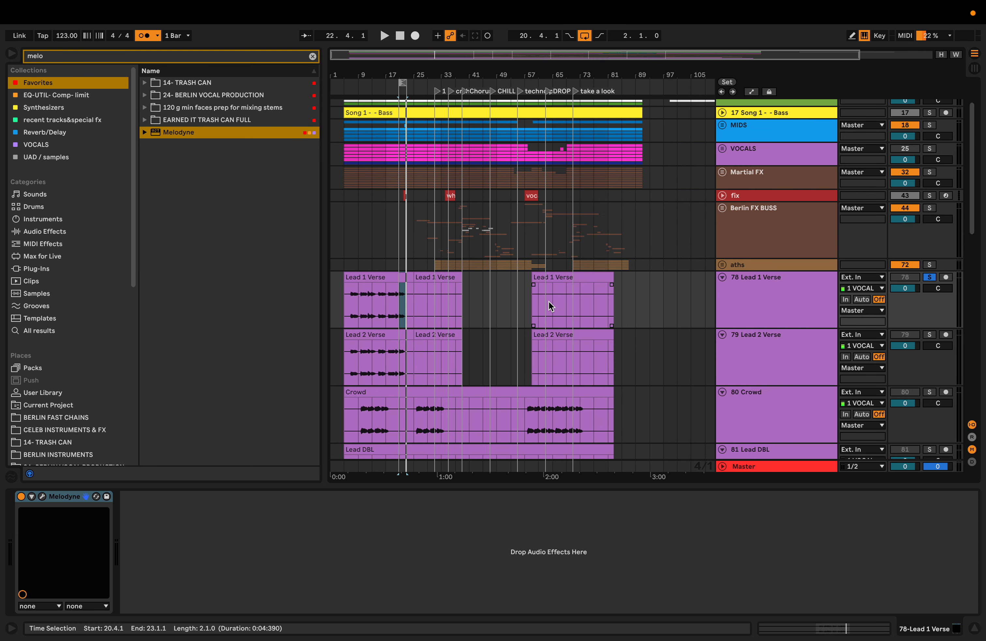
left_click(359, 356)
left_click(360, 358)
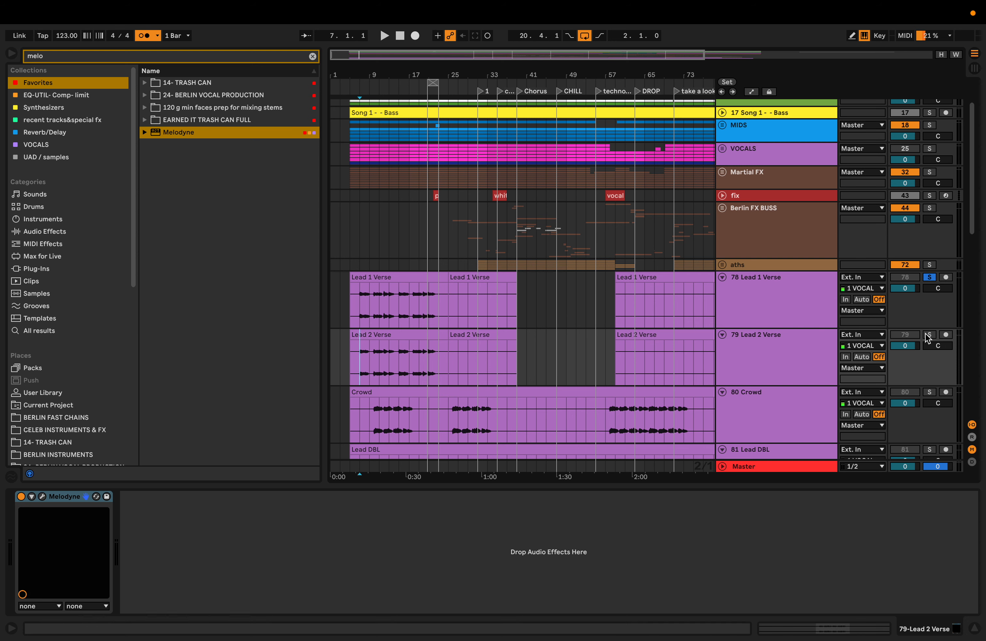
left_click(934, 280)
left_click(440, 345)
left_click(759, 361)
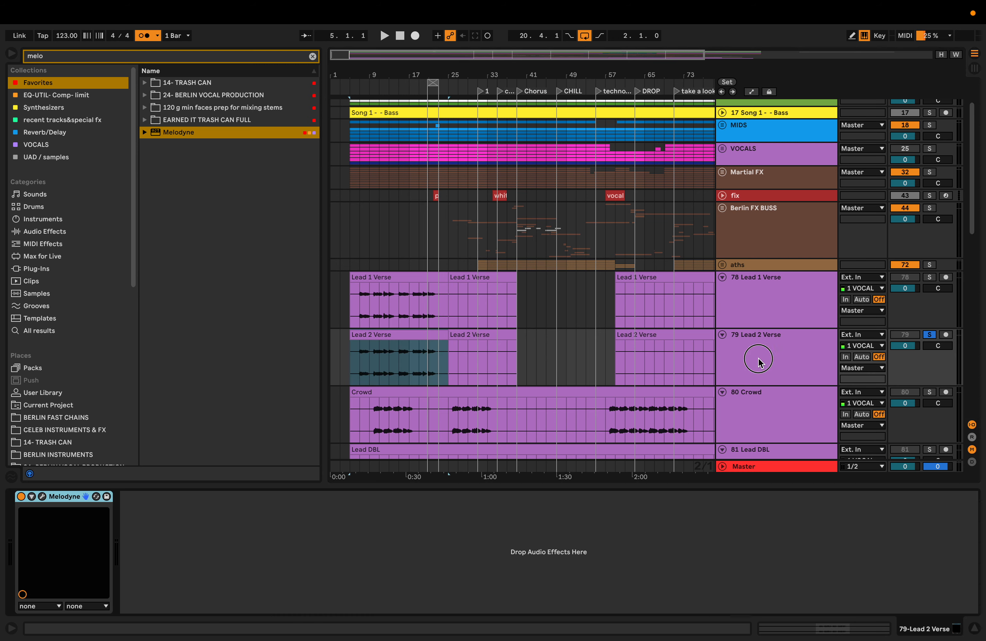
- Open the Melodyne editor for 79 Lead 2 Verse, zoom in on the phrase in bars 7 to 9, and play it
left_click(43, 498)
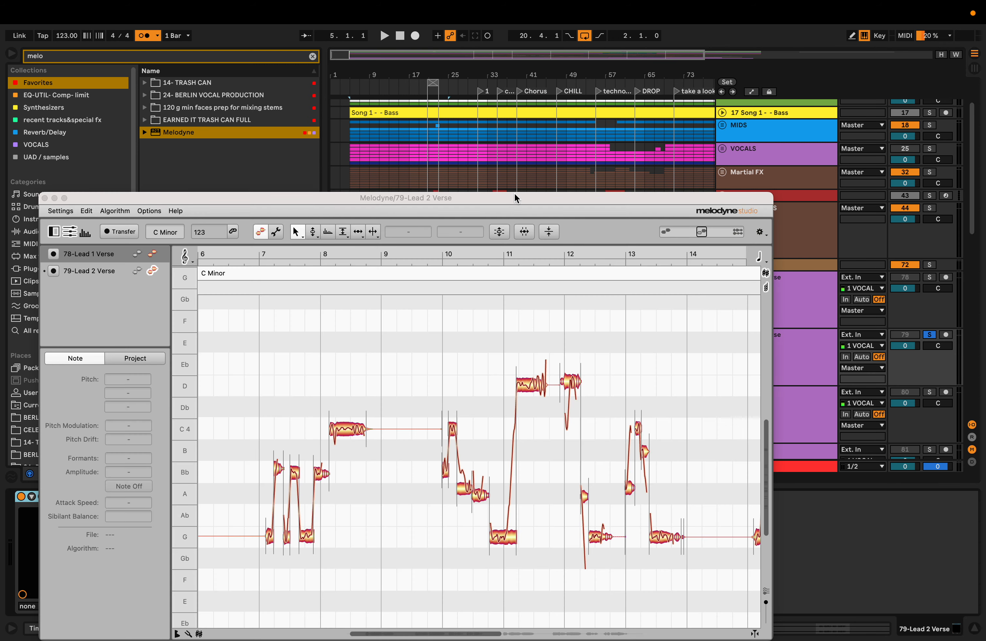
left_click_drag(462, 206, 514, 204)
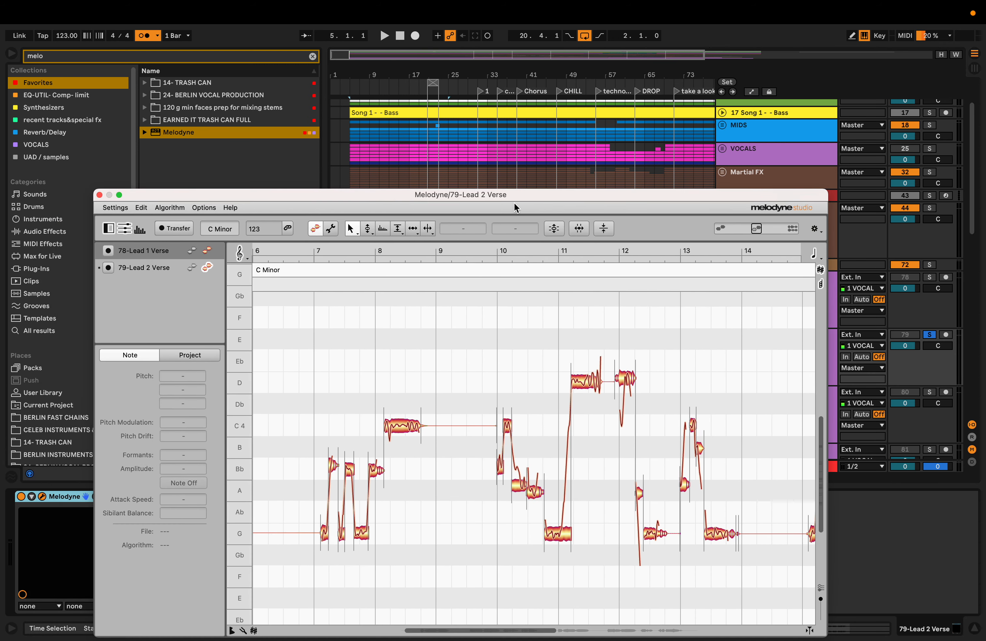
left_click_drag(302, 474, 435, 474)
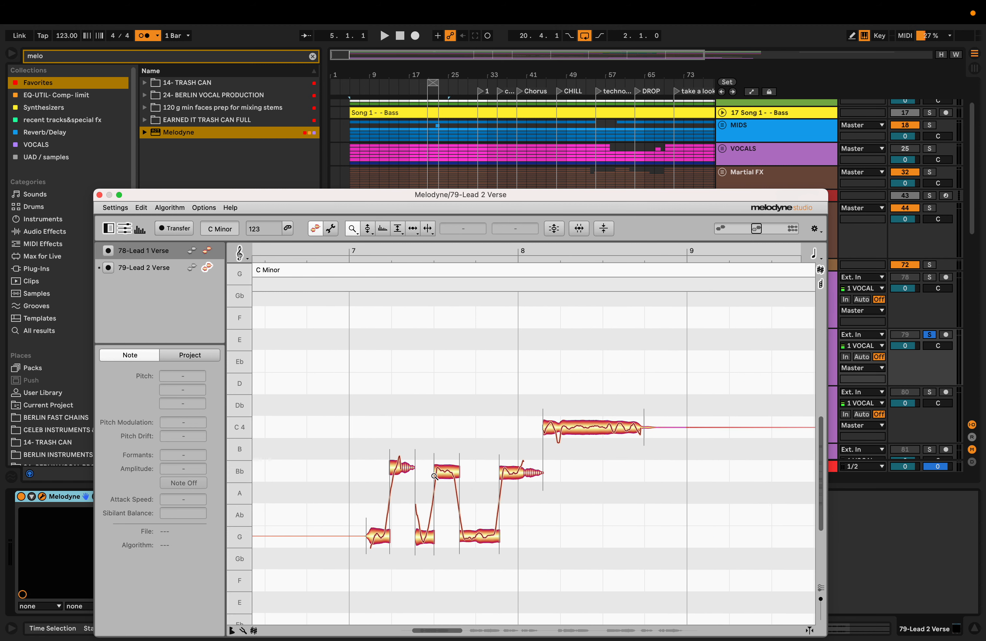
key("space")
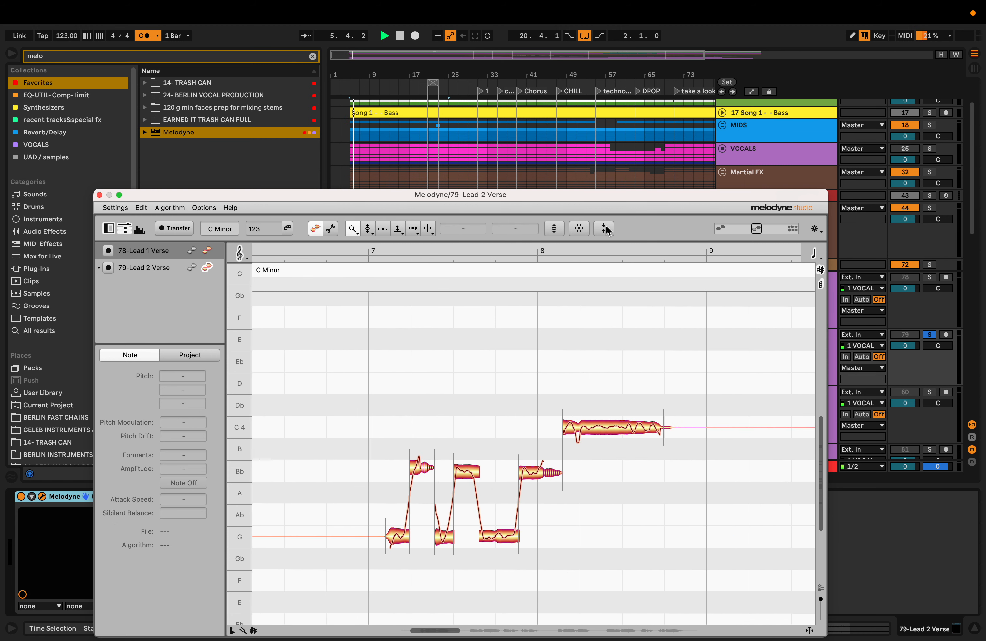
left_click_drag(602, 198, 569, 437)
scroll(373, 352, "up", 5)
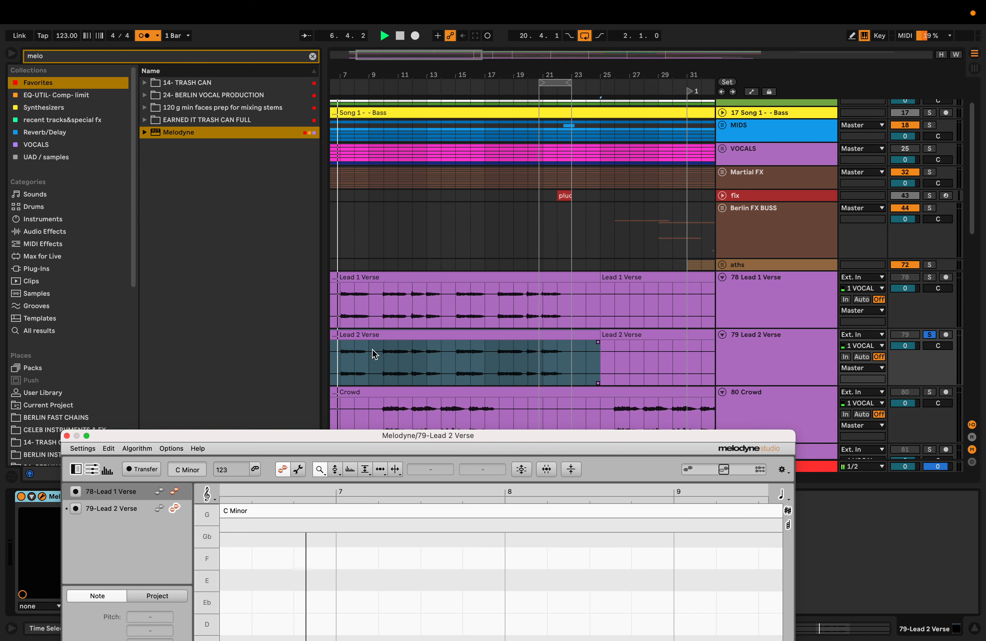
left_click_drag(367, 436, 390, 246)
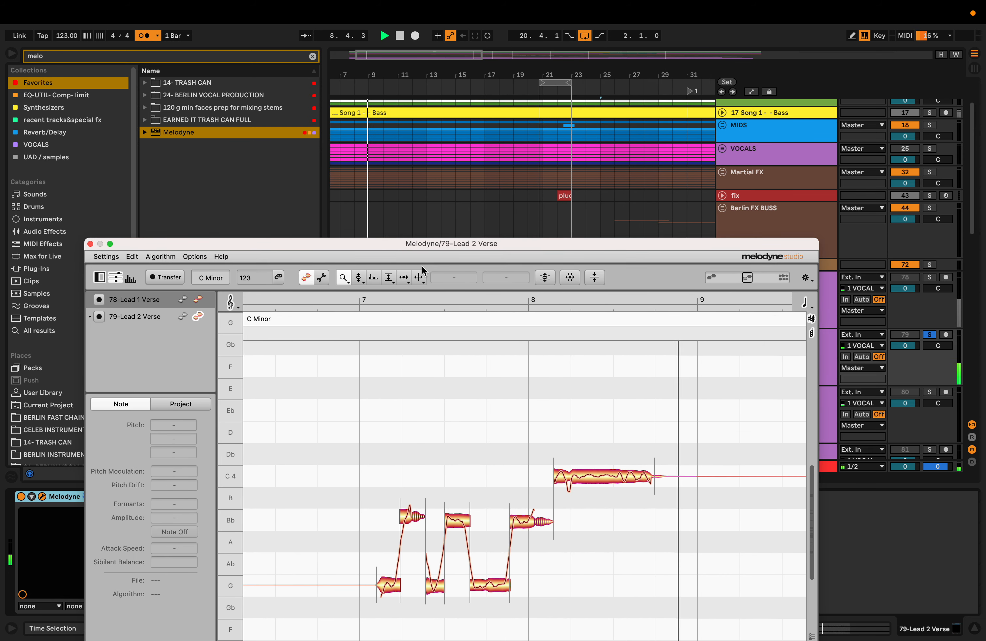
- Split the sustained C 4 note in bar 8 and listen to the phrase through bar 11
key("F6")
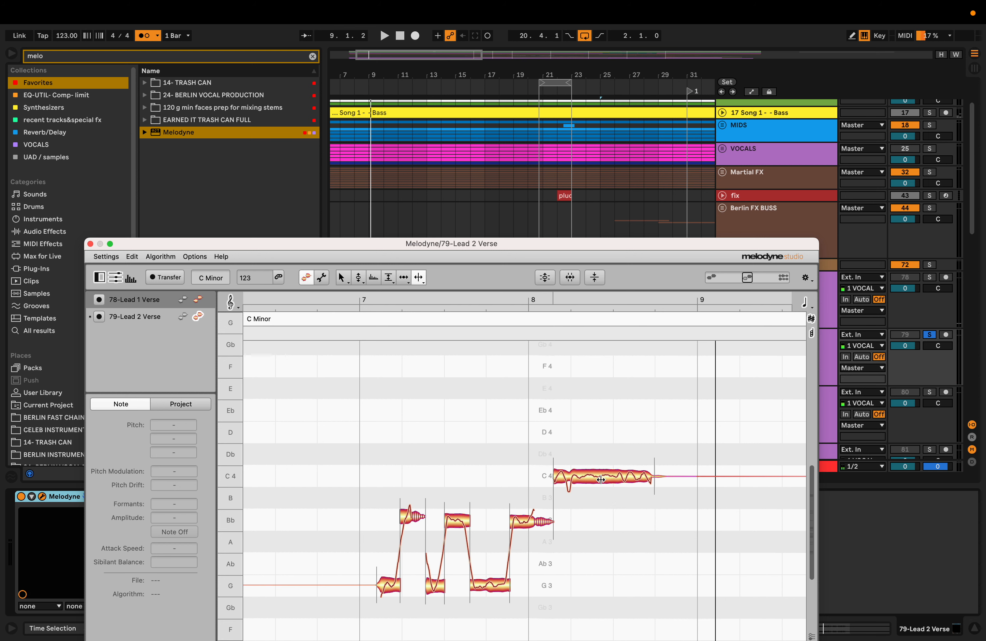
double_click(615, 476)
key("space")
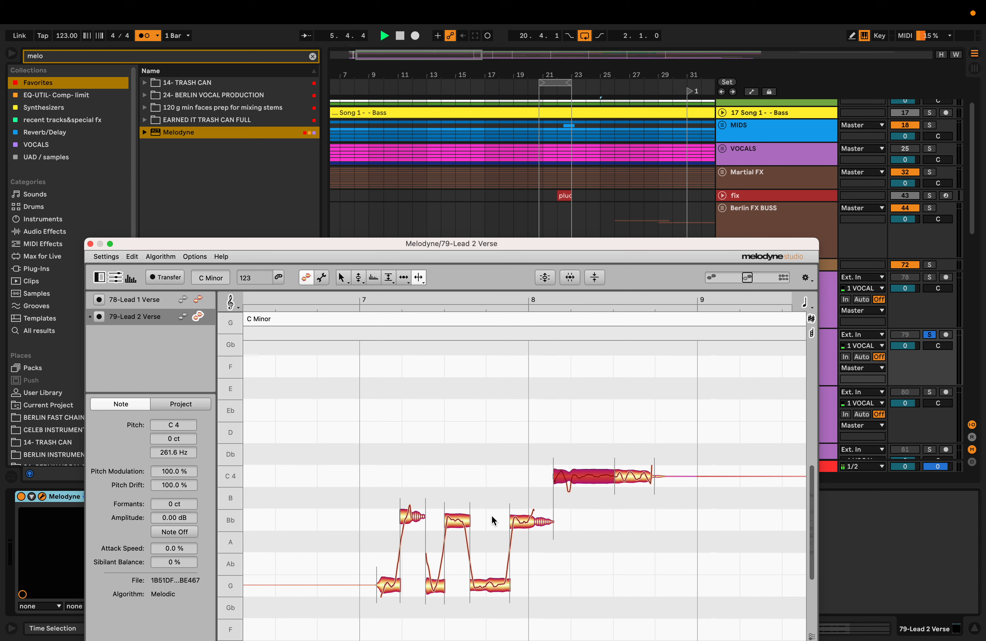
key("F2")
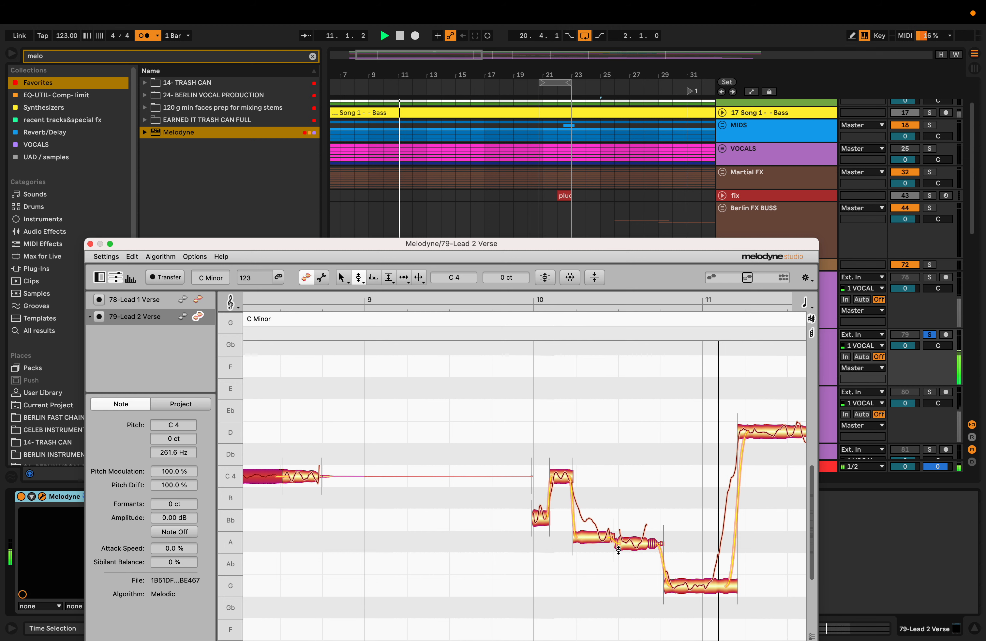
key("space")
- Uncover the arrangement, loop 7 bars of the Lead 2 Verse clip from bar 7, and bring the pitch editor back into view
left_click_drag(516, 248, 463, 528)
scroll(559, 291, "left", 5)
key("space")
left_click_drag(418, 358, 517, 359)
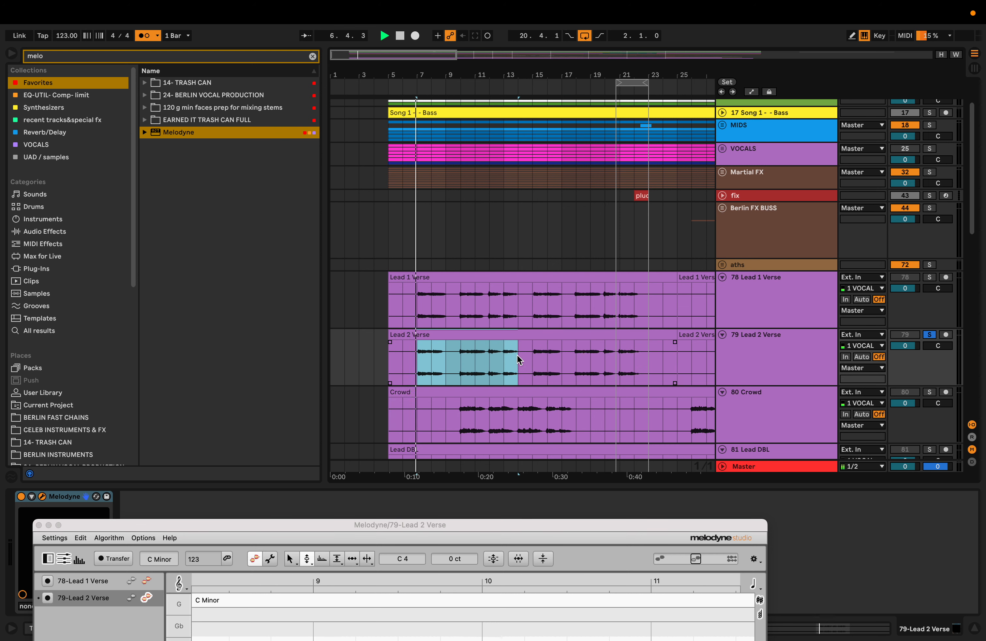
key("super+l")
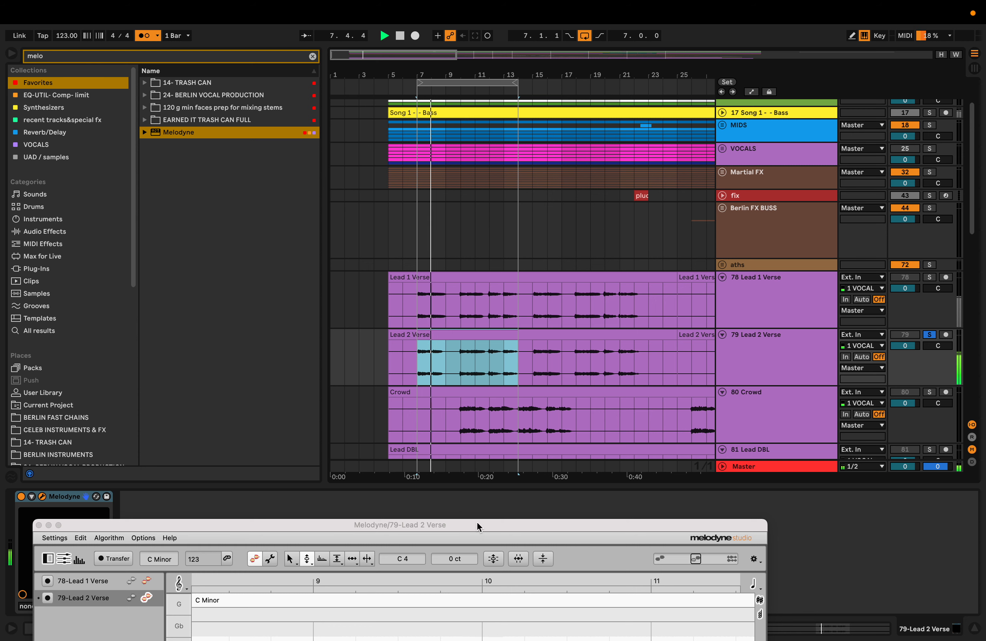
left_click_drag(477, 525, 519, 207)
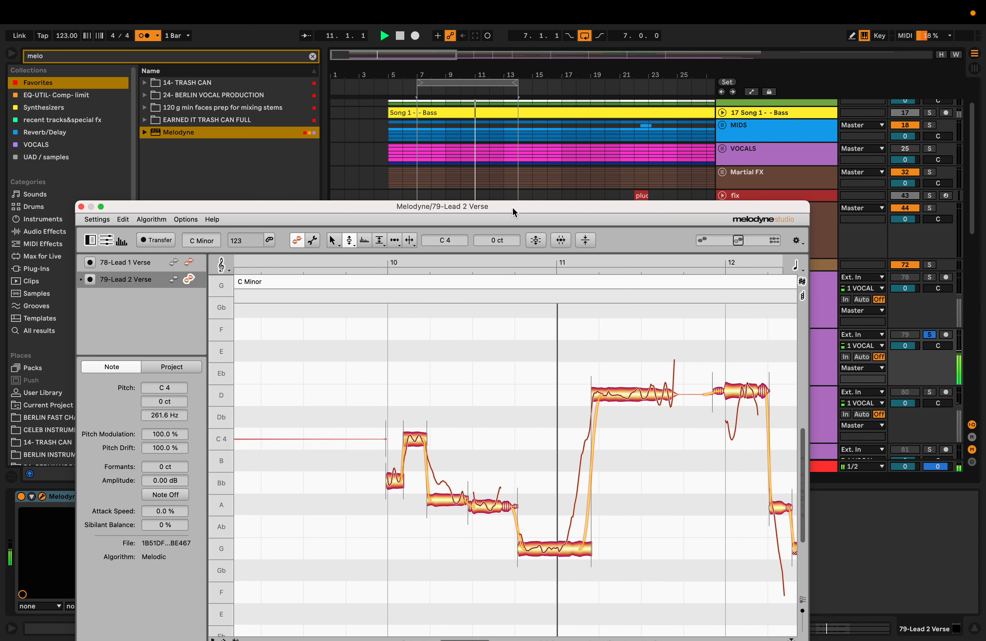
- Change the loop to 8 bars starting at 9.1.1, zoom the arrangement to it, and bring the pitch editor back up
left_click_drag(514, 212, 496, 438)
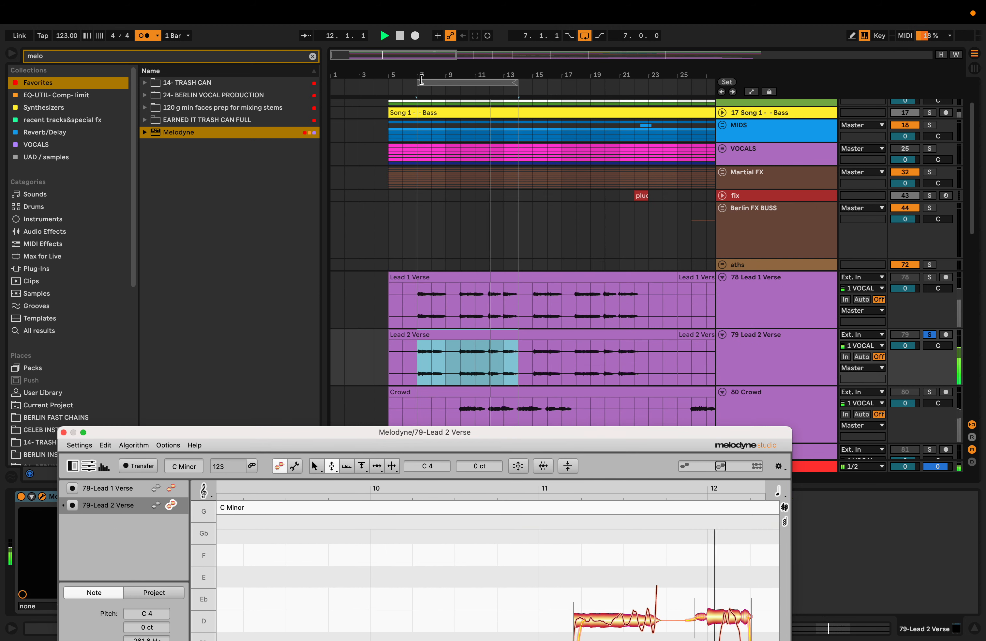
left_click_drag(421, 80, 448, 82)
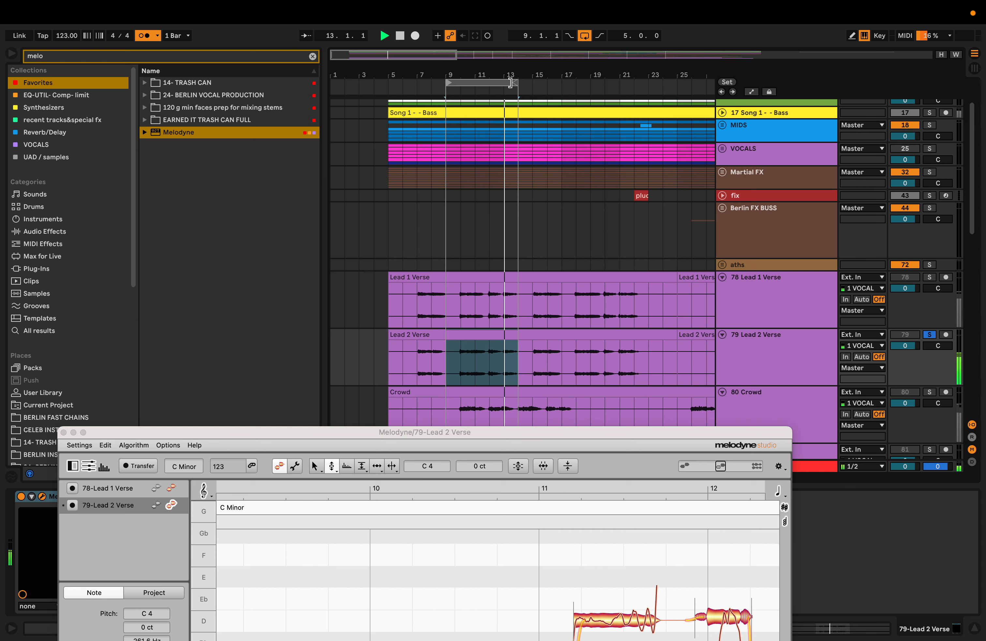
left_click_drag(511, 82, 561, 82)
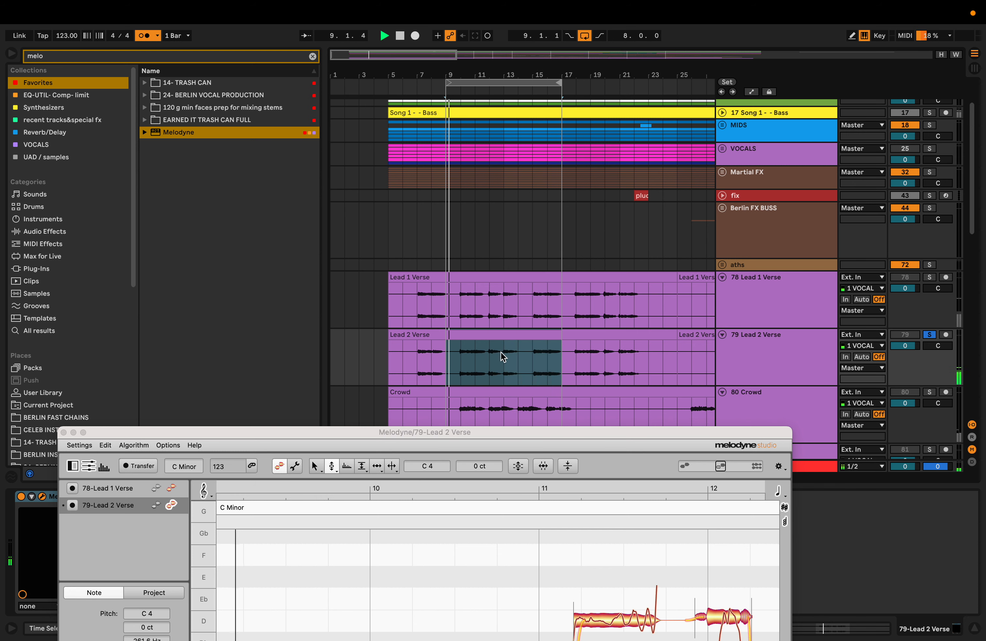
key("z")
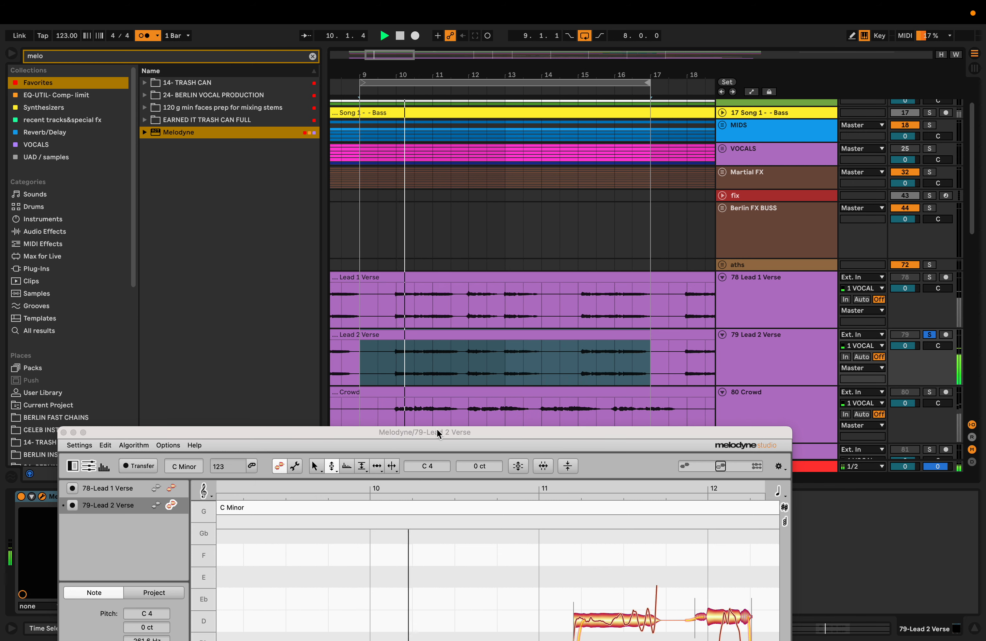
left_click_drag(437, 430, 452, 168)
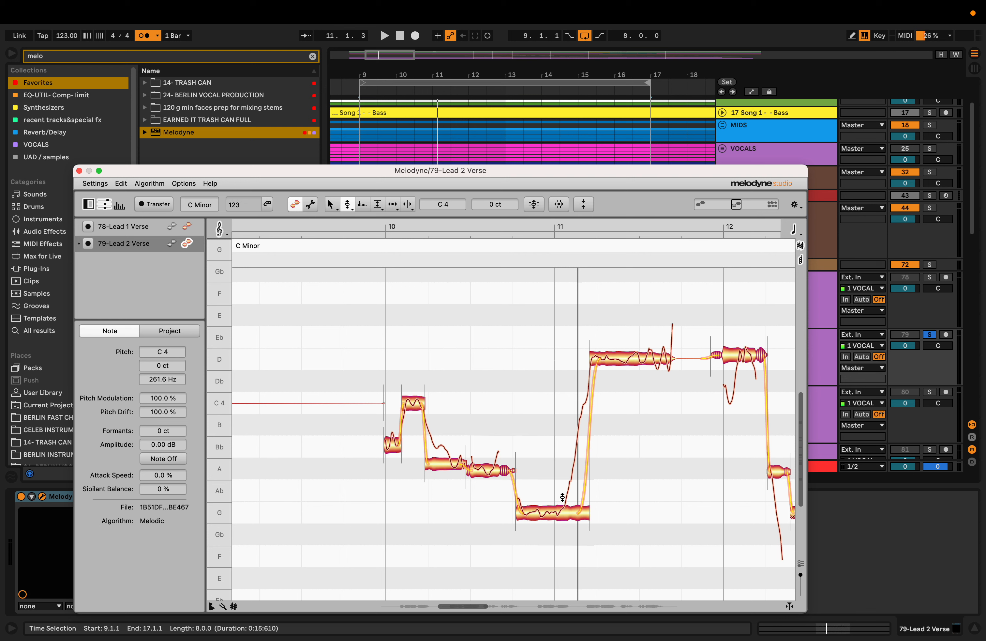
- Show the Lead 1 Verse notes as a reference behind Lead 2 Verse and compare both takes from bar 7 onward
left_click(174, 227)
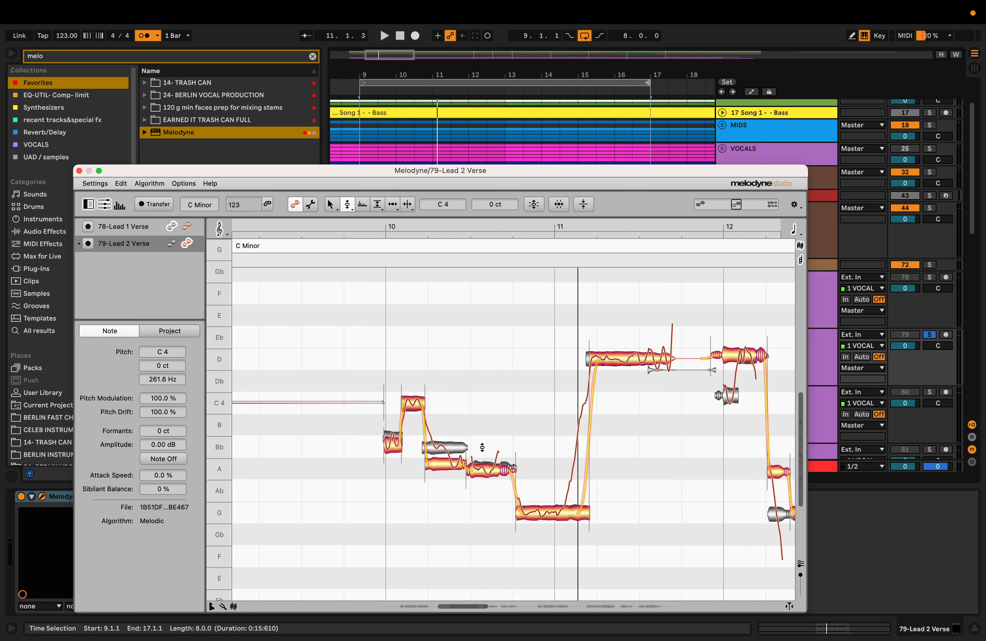
scroll(482, 447, "left", 5)
scroll(400, 453, "left", 20)
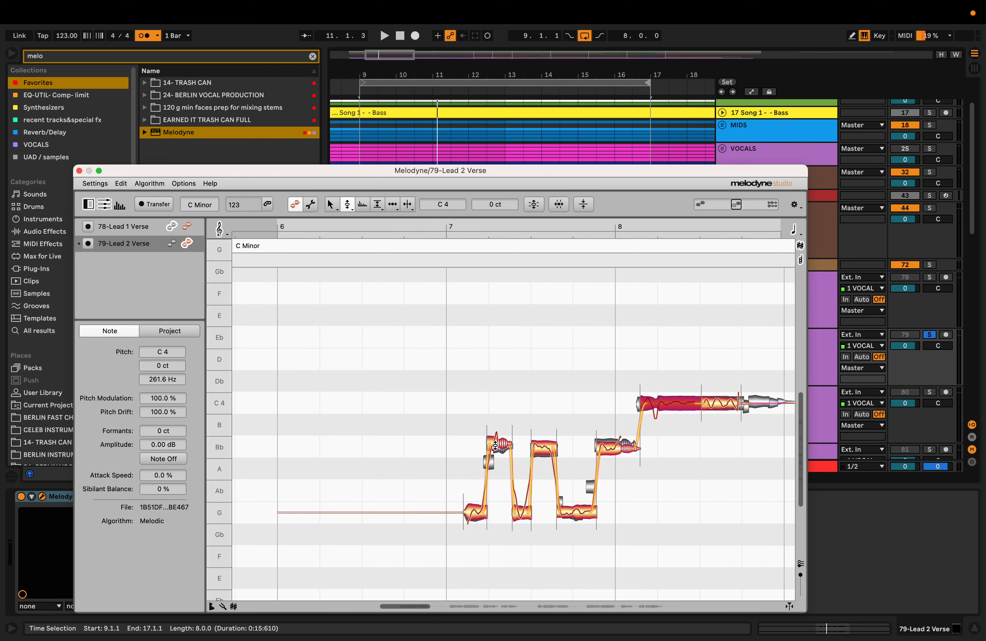
scroll(622, 444, "right", 9)
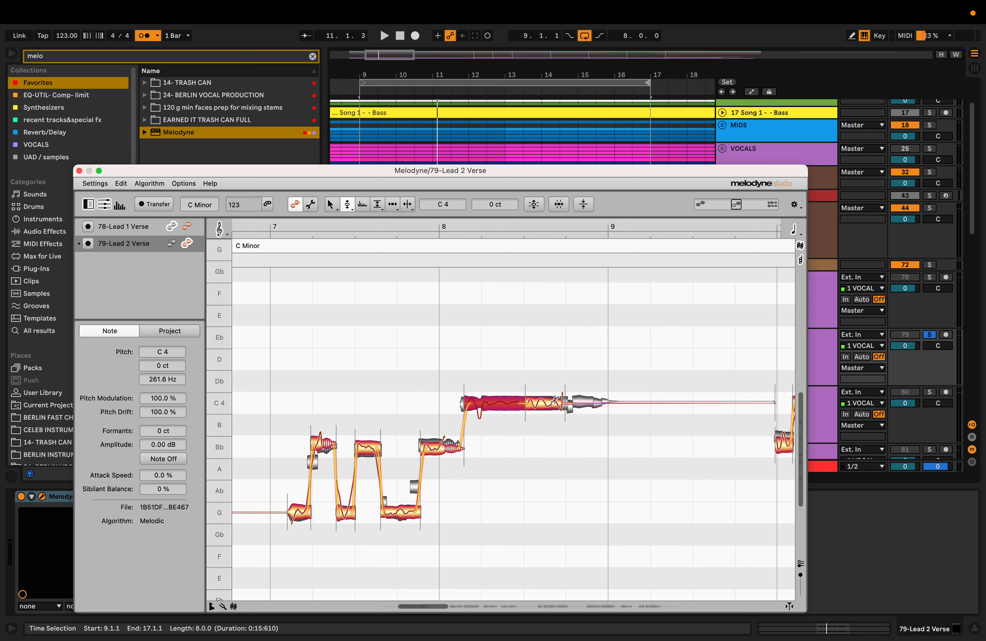
scroll(543, 413, "right", 20)
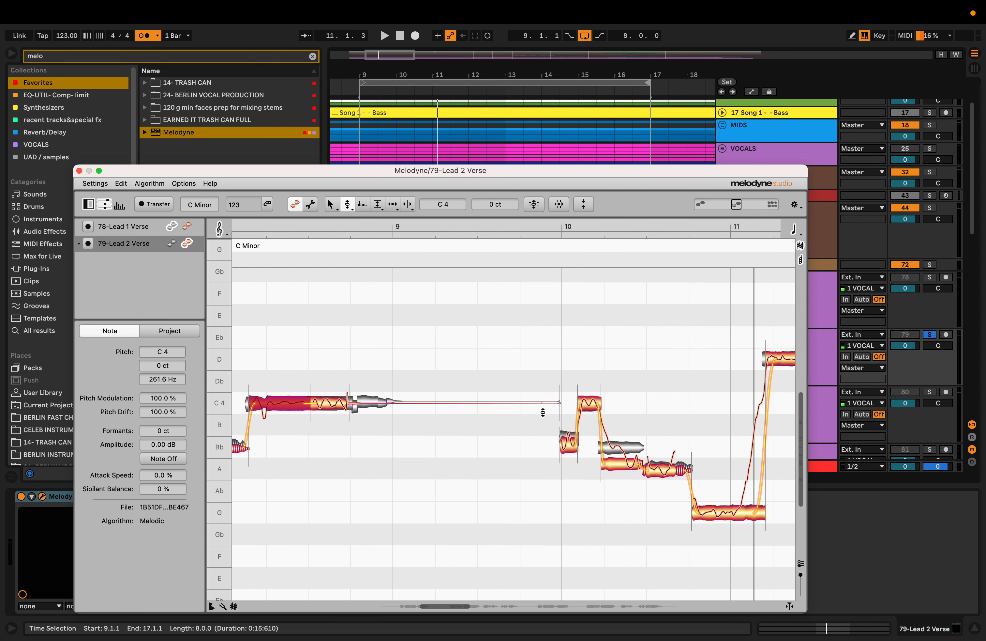
- Zoom in on the Lead 2 Verse phrase in bars 10 and 11 and listen to it
left_click(384, 501)
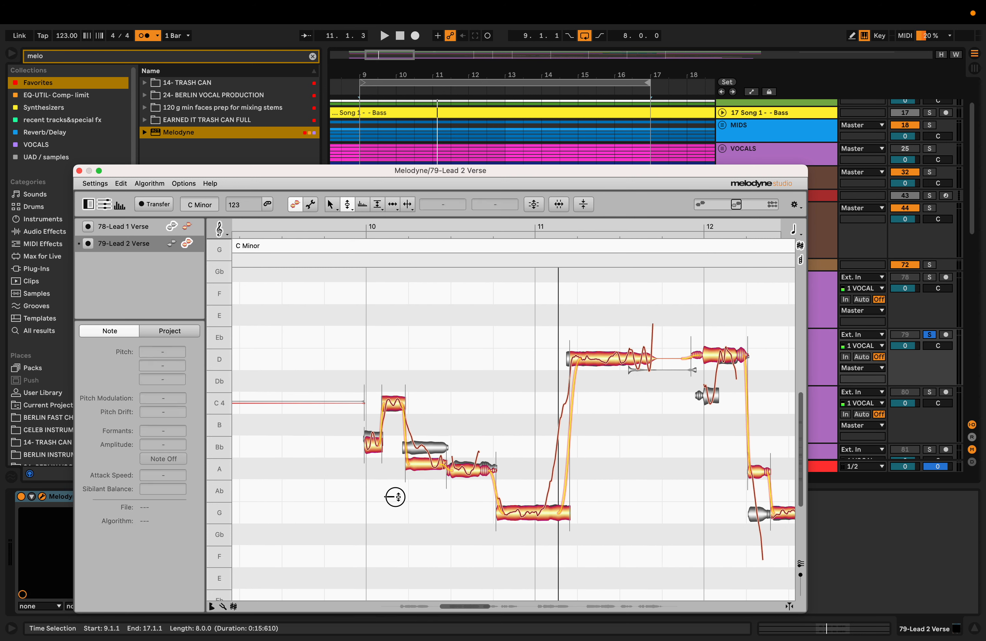
left_click_drag(368, 499, 395, 500)
key("space")
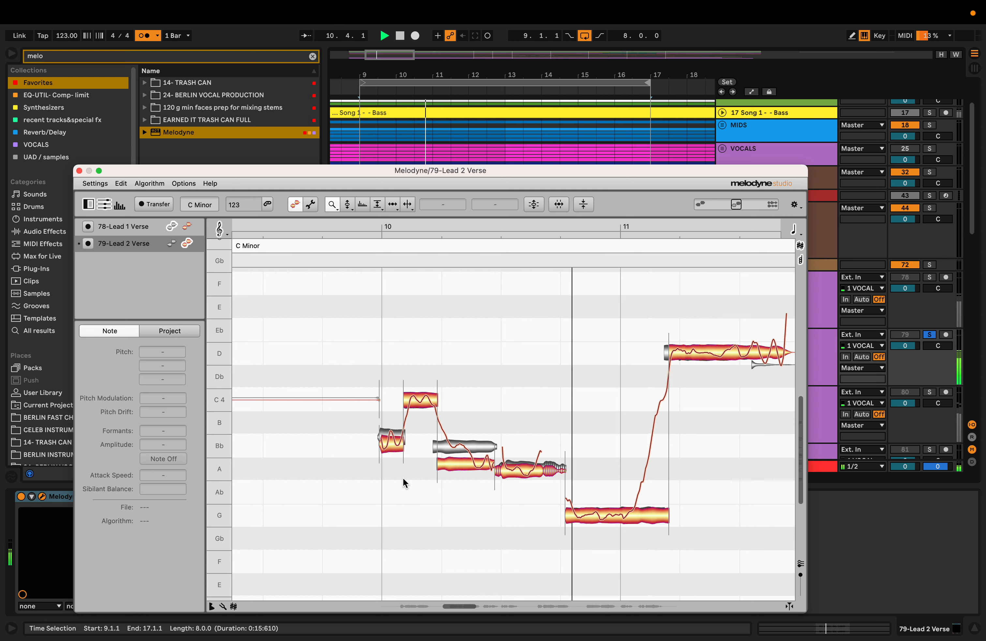
key("space")
- Split the first A 3 note in bar 10, bring both halves up to Bb 3, and listen to the phrase
key("F6")
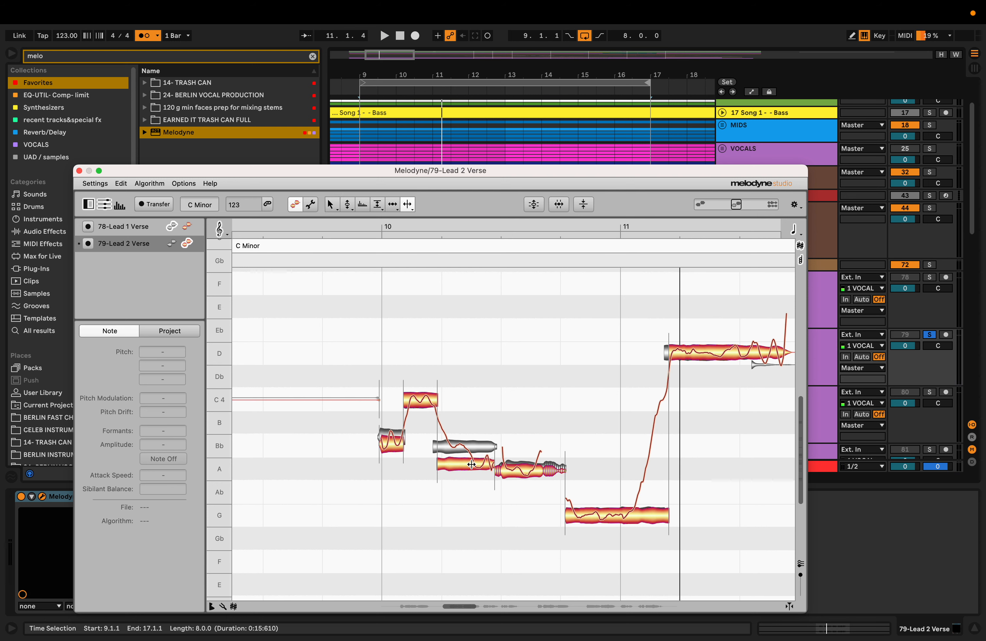
double_click(472, 464)
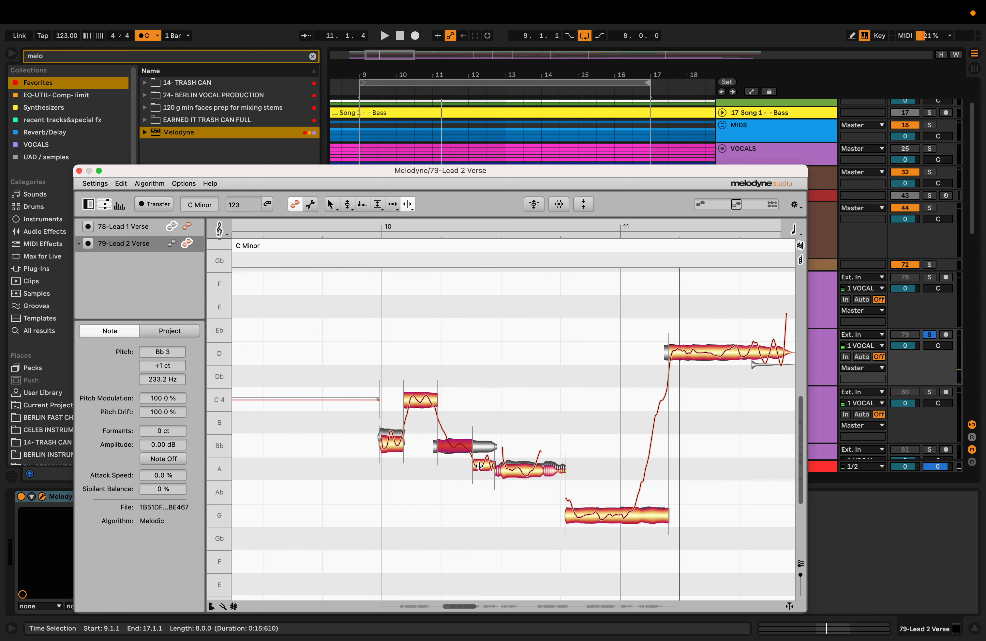
key("F2")
left_click(481, 465)
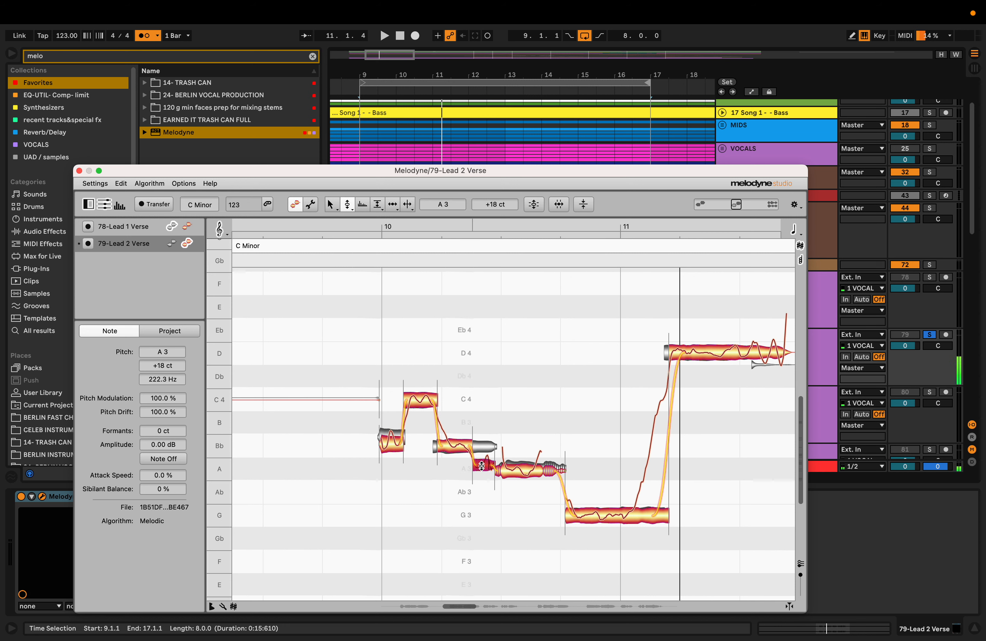
left_click_drag(482, 466, 483, 446)
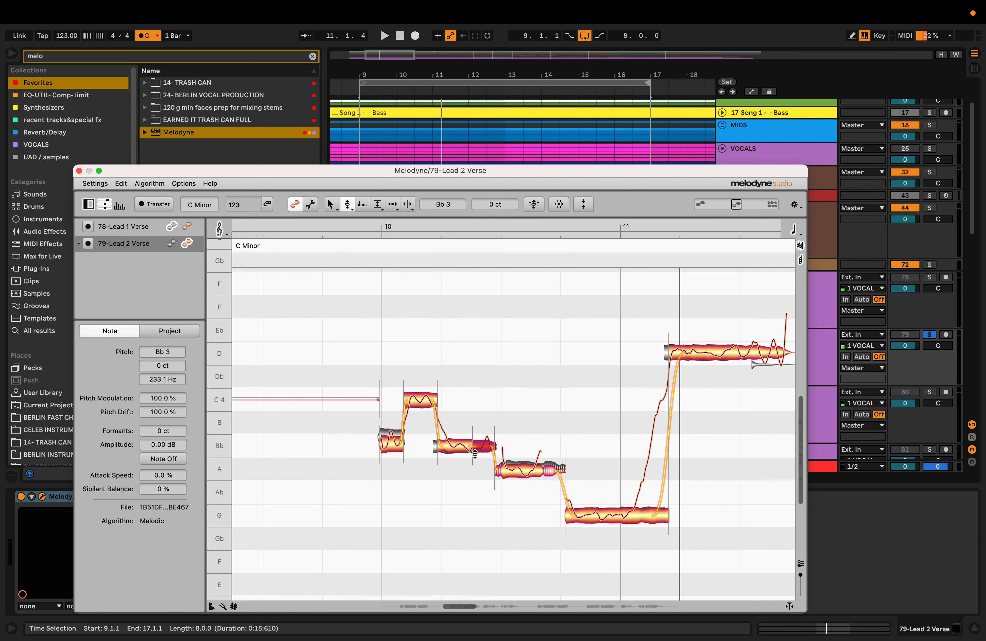
key("space")
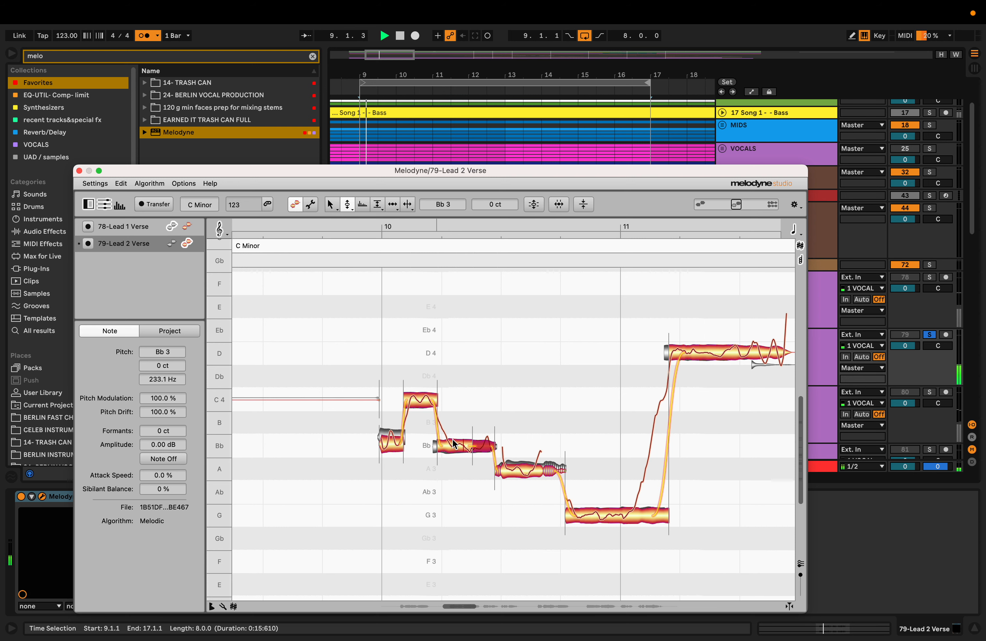
key("space")
- Split the next A 3 note twice near its end, center its main part at A 3, 0 ct, and play the phrase
double_click(533, 469)
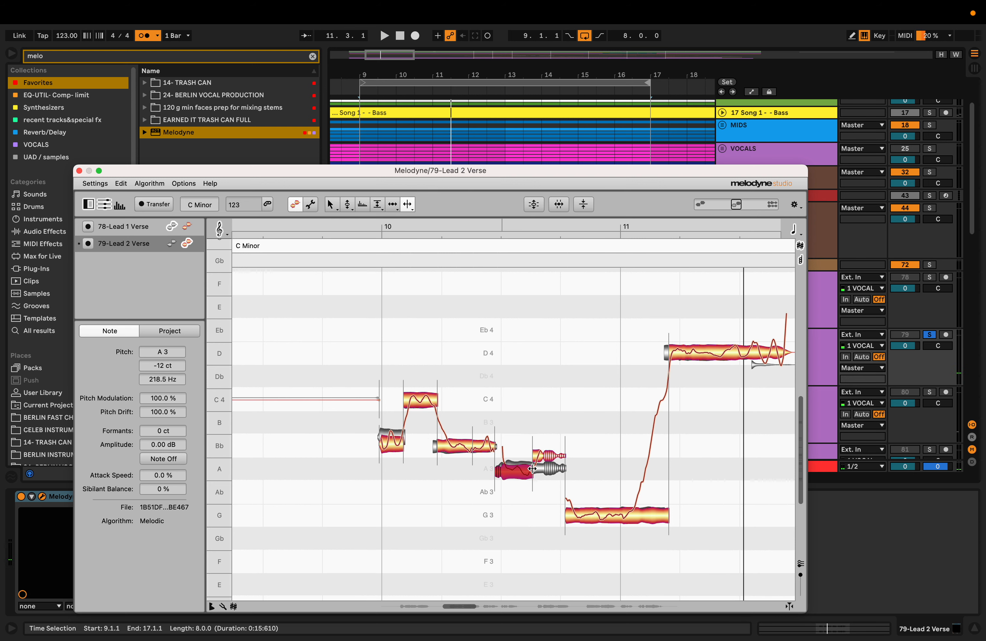
left_click(539, 456)
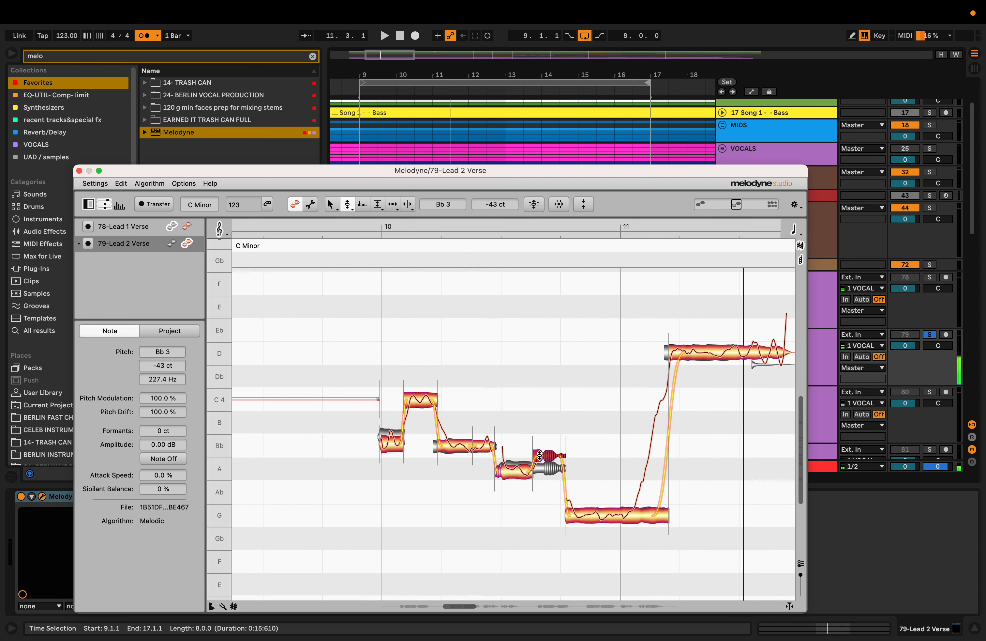
double_click(539, 454)
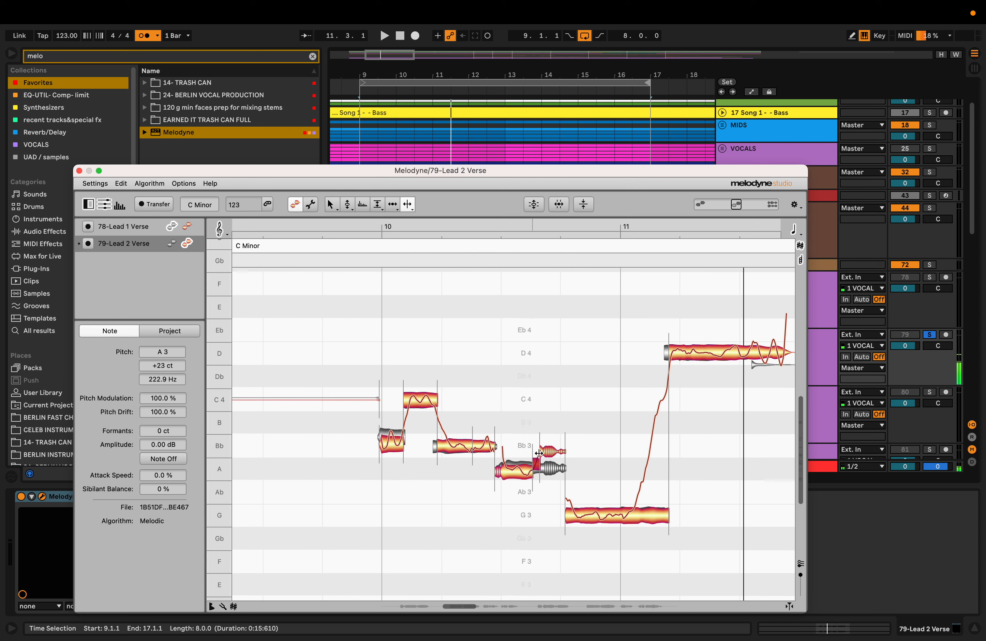
left_click_drag(512, 471, 515, 470)
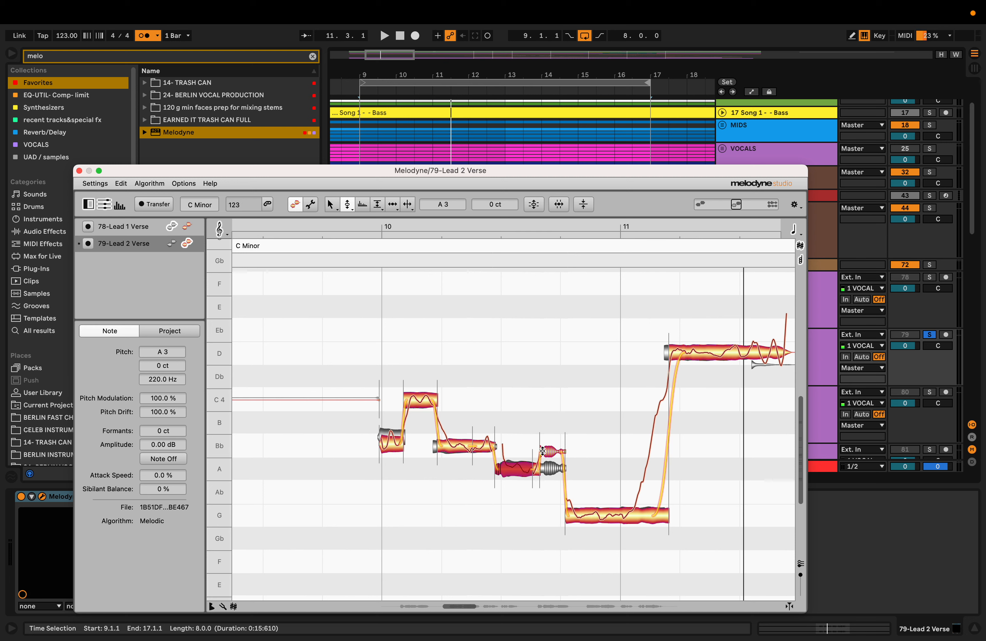
key("space")
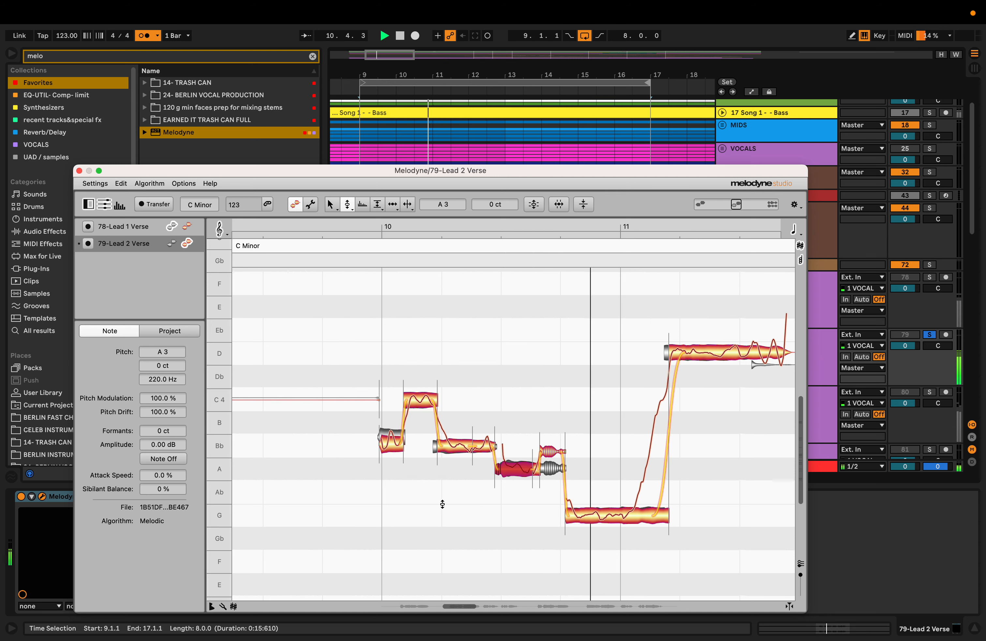
- Adjust the separation before the A 3 note's tail, set the short piece ahead of it to 33% pitch modulation, and listen
left_click_drag(439, 499, 535, 489)
key("space")
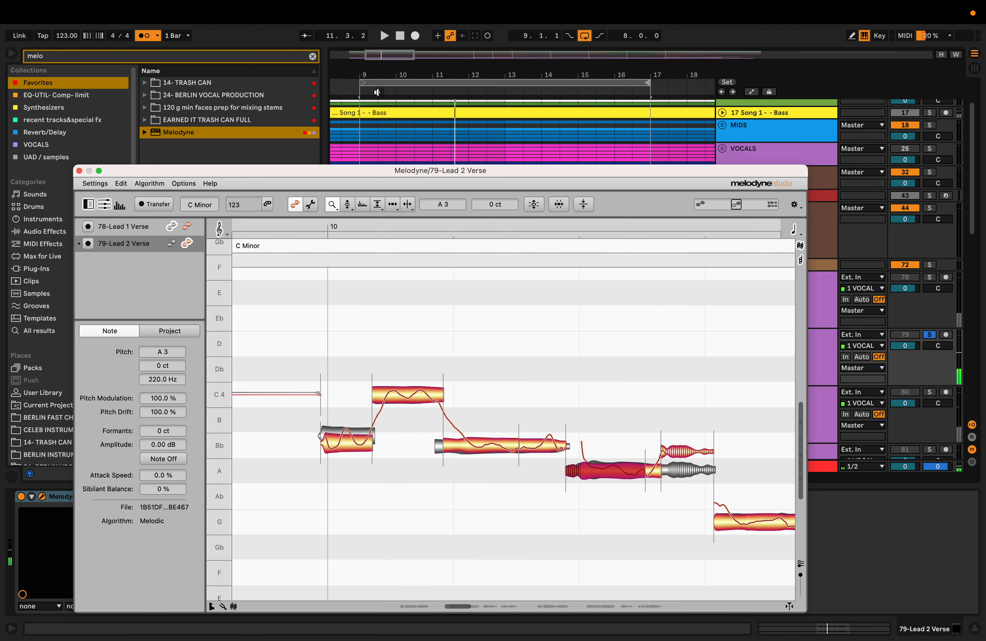
left_click(404, 204)
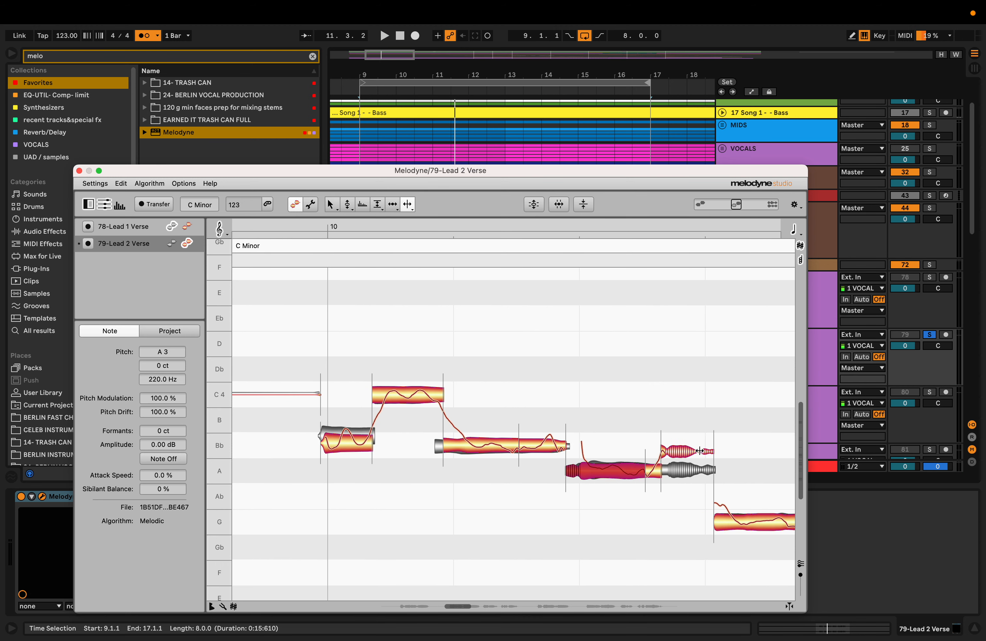
left_click_drag(662, 452, 652, 516)
key("F2")
key("F2")
key("F2")
key("F2")
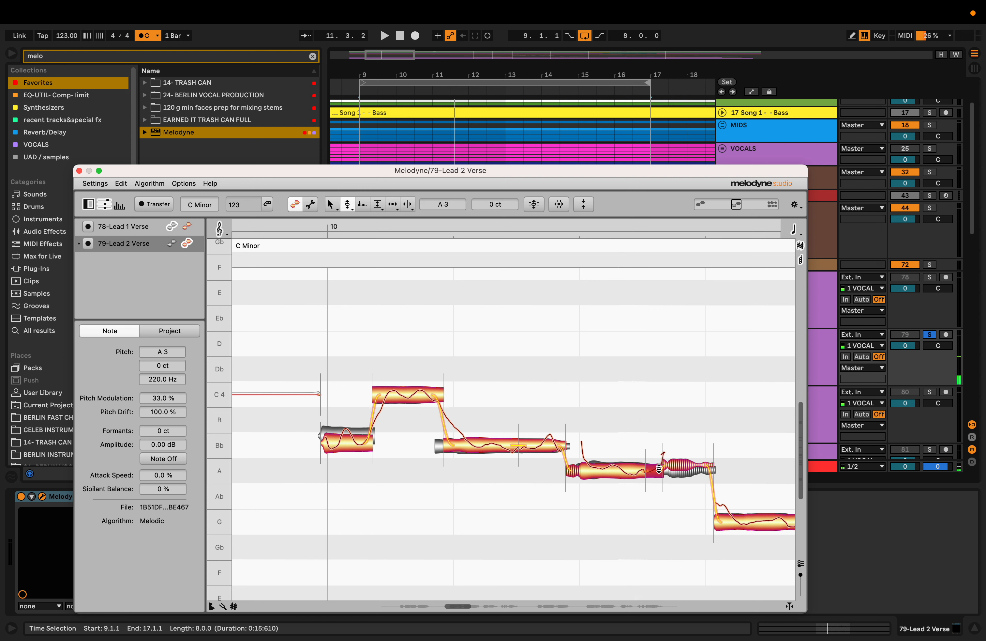
left_click_drag(660, 474, 664, 426)
key("space")
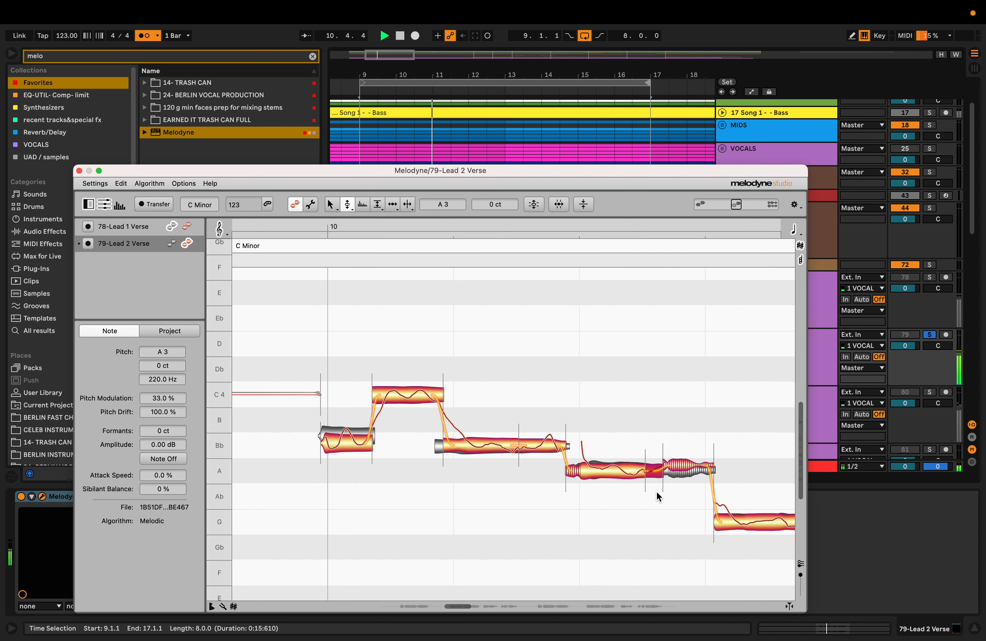
key("space")
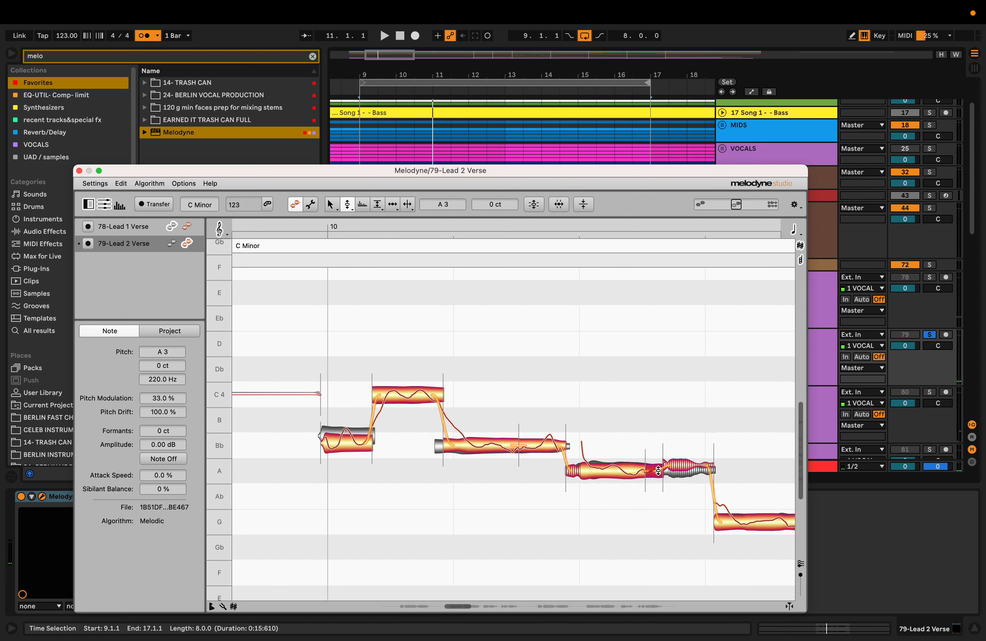
- Reduce the second Bb 3 part's pitch modulation to 70% and play the phrase
left_click(555, 444)
left_click_drag(542, 445, 539, 464)
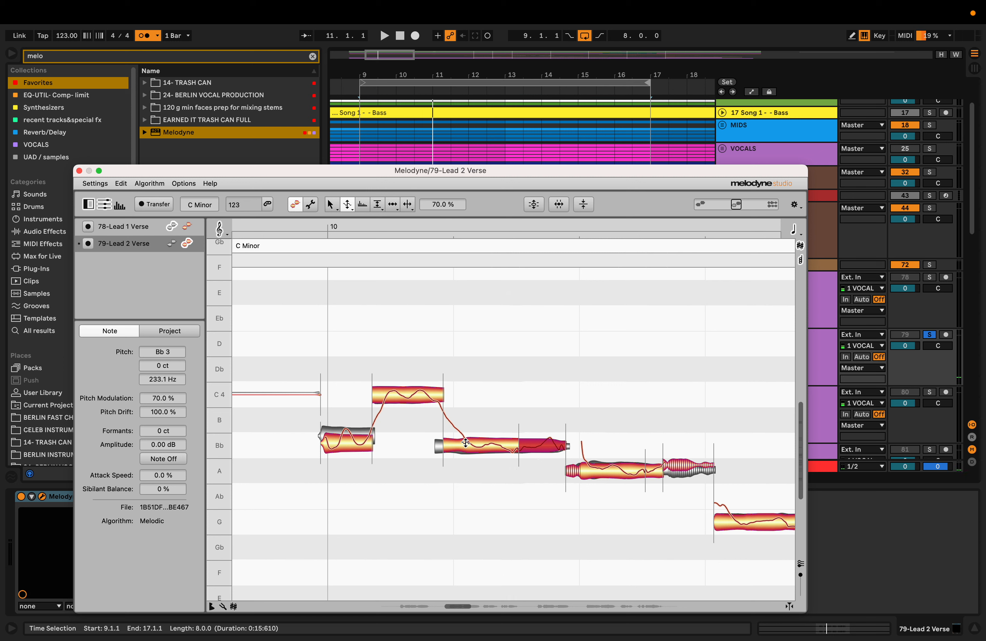
key("F6")
key("space")
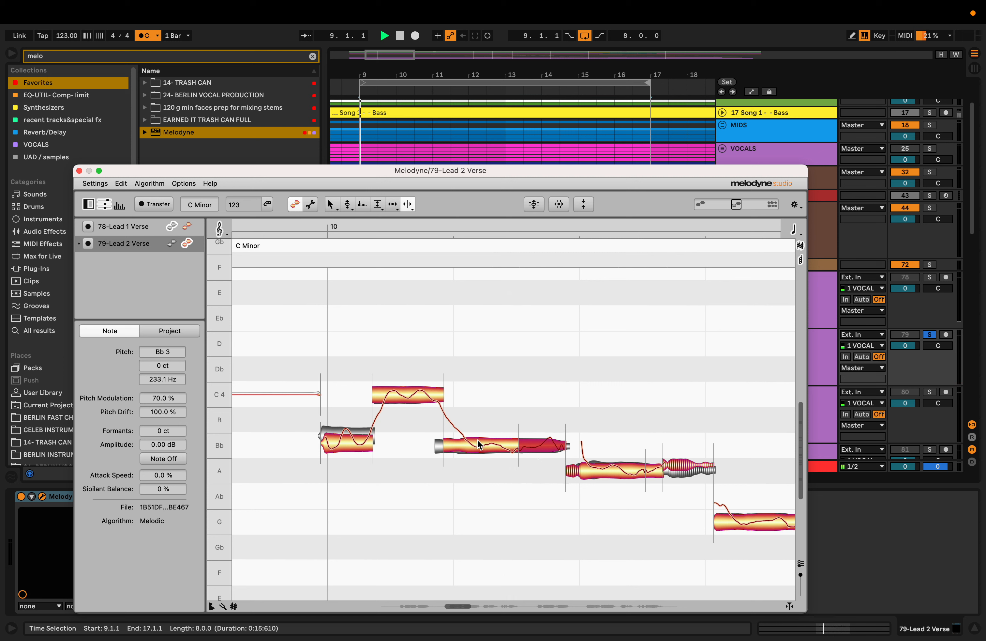
left_click(393, 204)
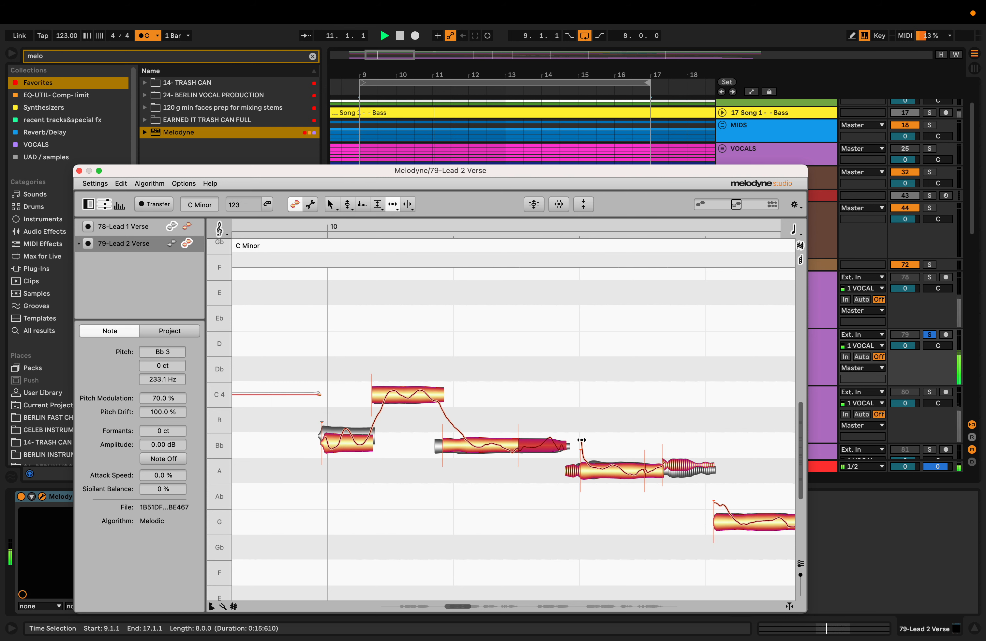
- Listen to bar 10 with Lead 1 Verse soloed alongside Lead 2 Verse, reposition the Melodyne window, and unsolo Lead 1 Verse
left_click(930, 278)
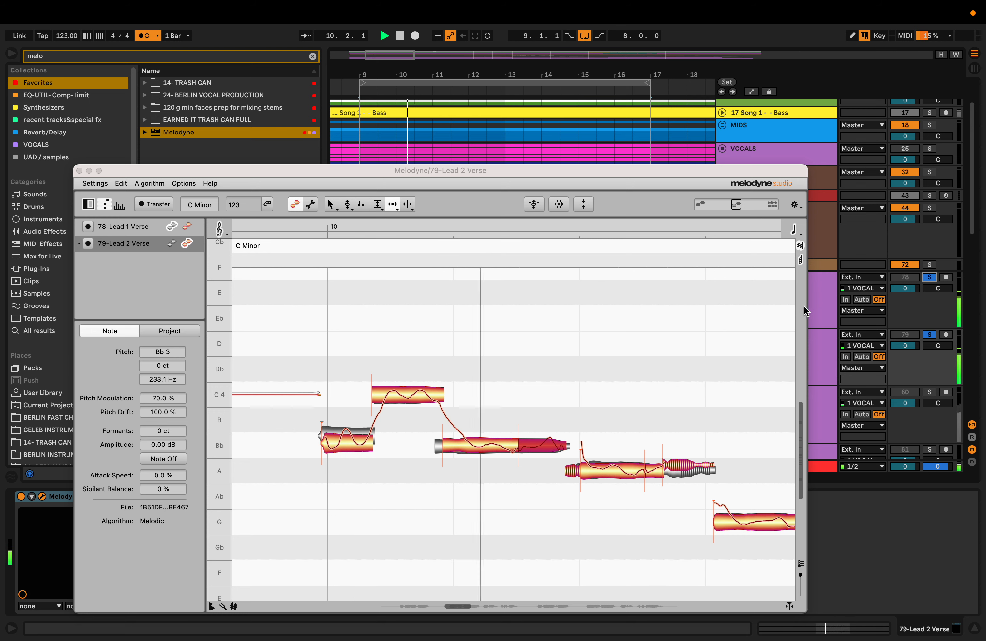
key("space")
left_click_drag(649, 171, 695, 396)
left_click_drag(511, 393, 449, 196)
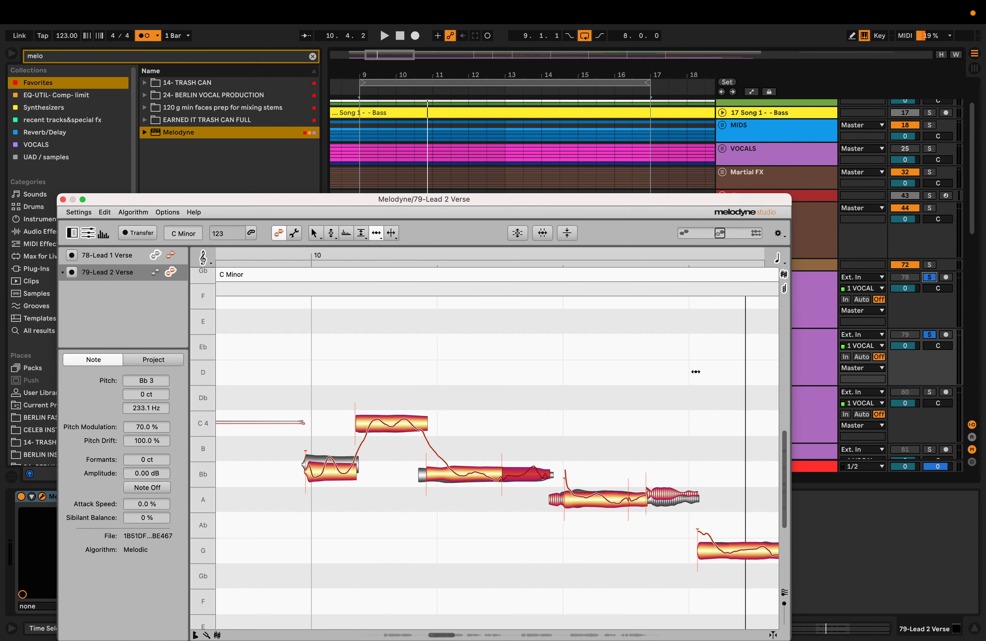
left_click(930, 277)
- Try splitting the long G 3 note where its pitch begins rising just after bar 11, and undo the split
scroll(632, 374, "right", 10)
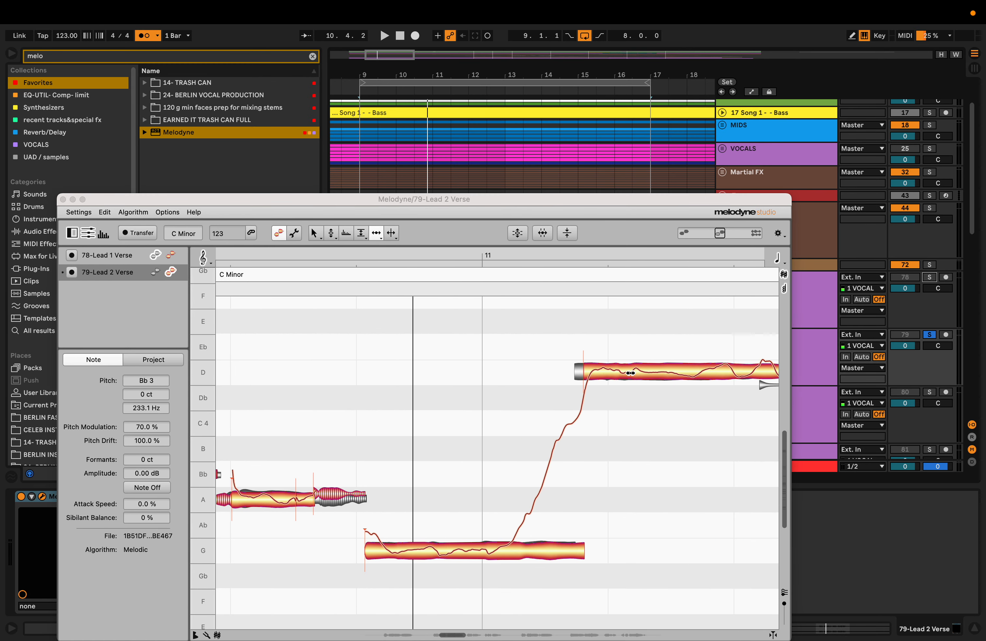
scroll(441, 495, "left", 2)
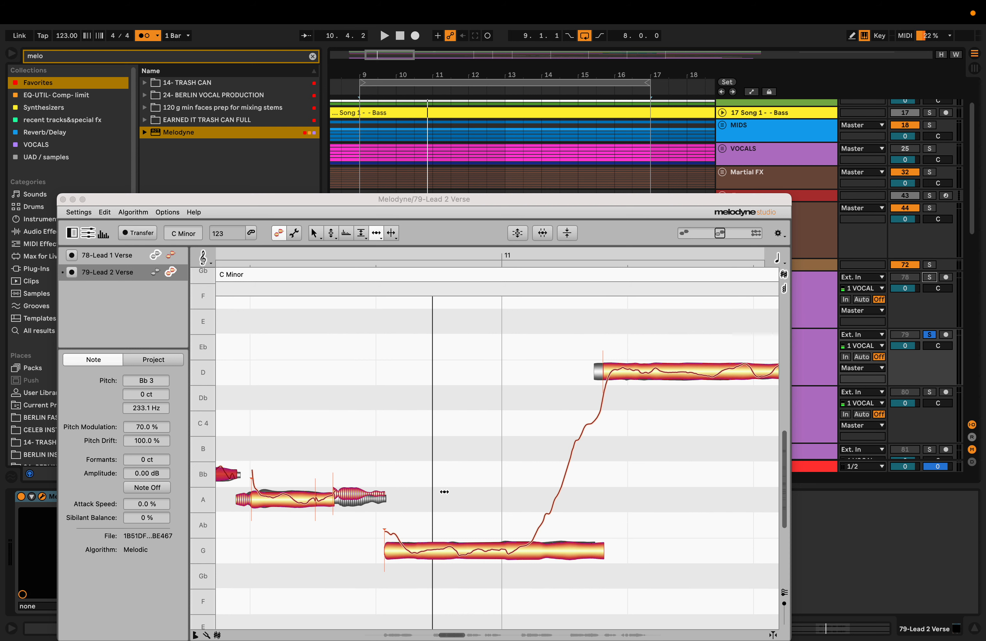
left_click(531, 547)
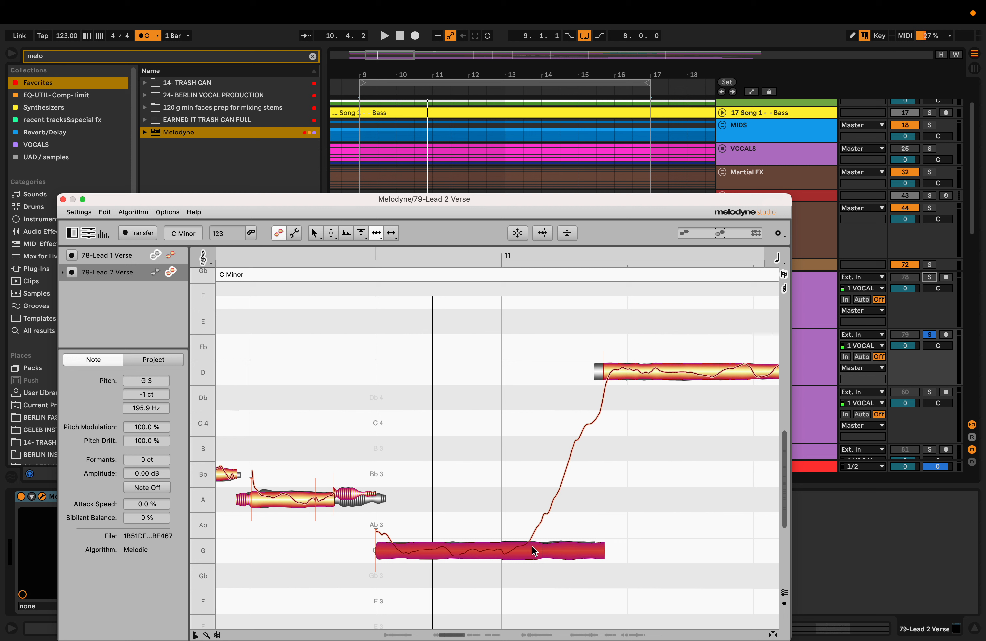
double_click(532, 545)
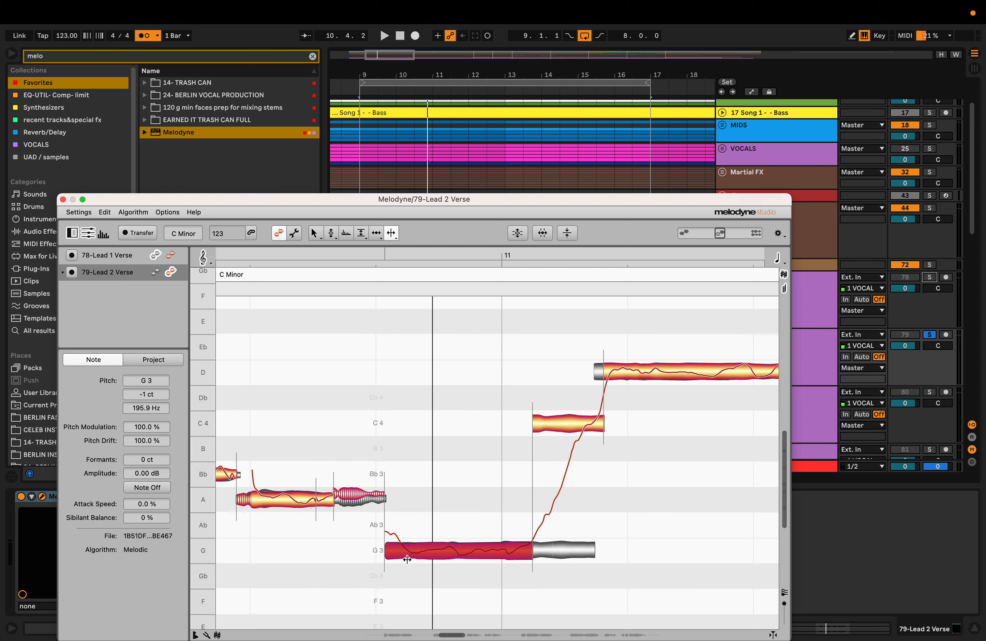
key("super+z")
- Play Lead 2 Verse alone through bar 11 to check the rise from the G 3 note to the D note
key("space")
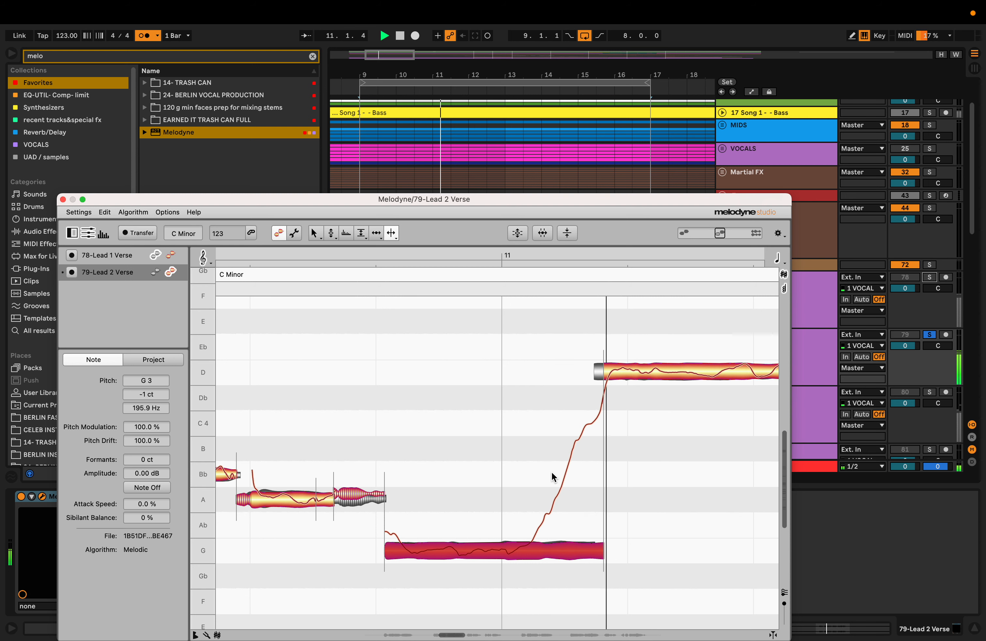
scroll(559, 483, "right", 4)
key("space")
scroll(640, 378, "left", 2)
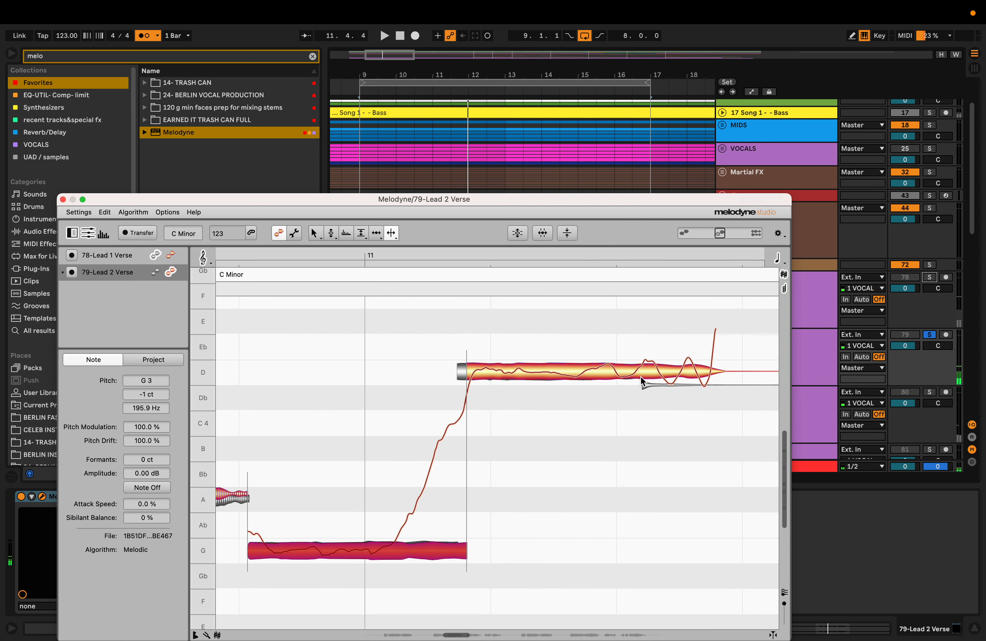
- Solo Lead 1 Verse as well and replay both verses together from before bar 10 to compare the phrase
left_click(929, 277)
key("space")
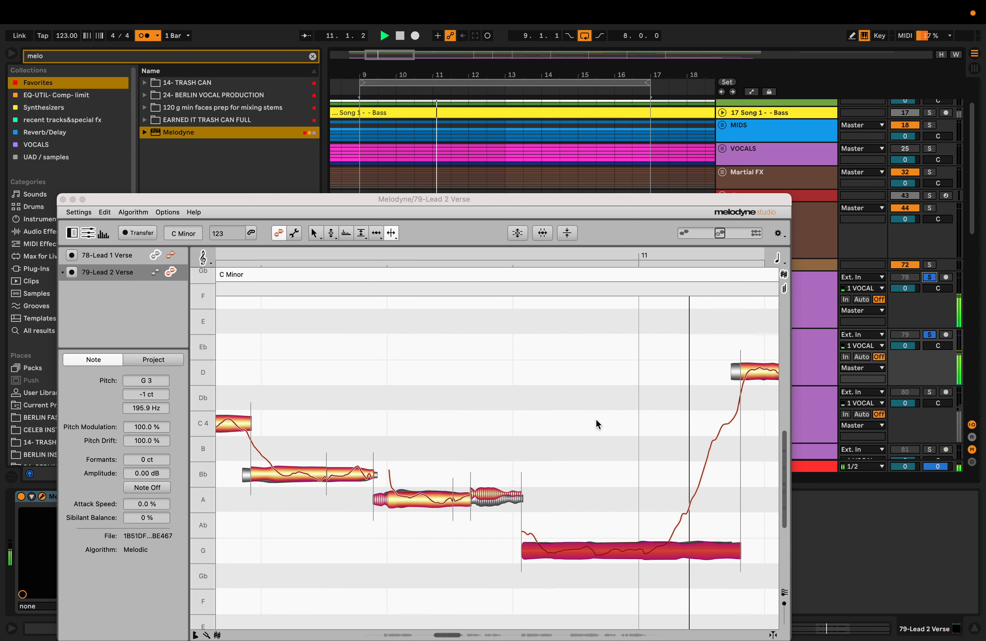
scroll(597, 419, "right", 5)
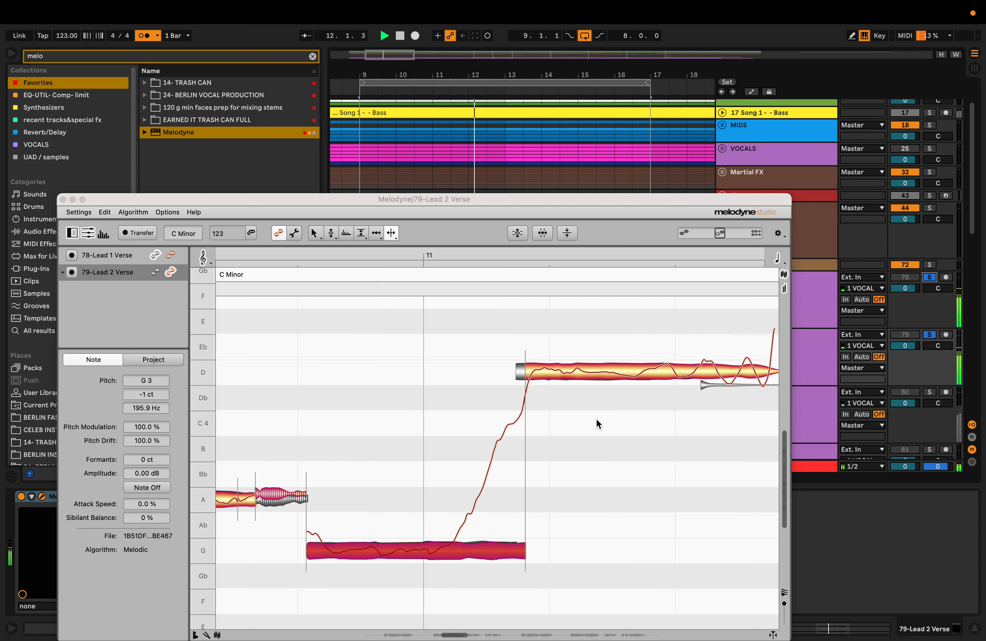
scroll(596, 419, "left", 7)
key("space")
key("space")
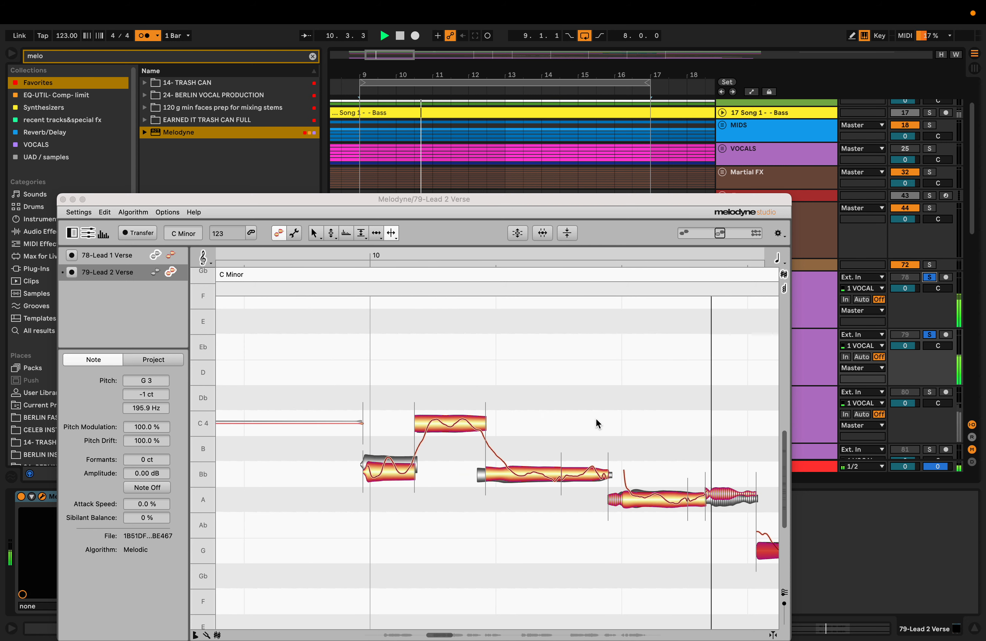
key("space")
key("space")
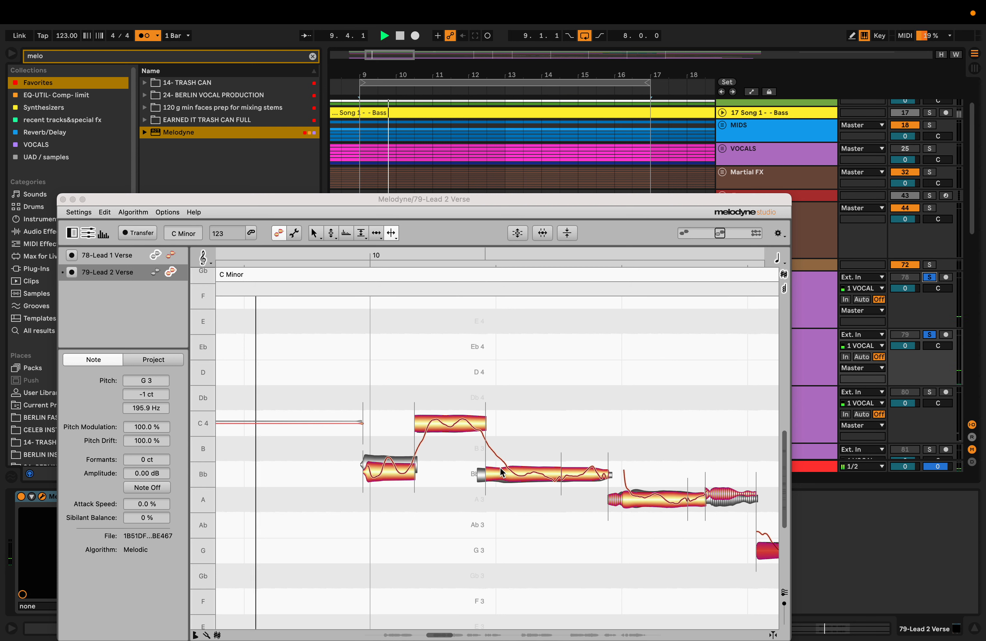
- Split off the start of the Bb 3 note after the C 4 note, and play Lead 2 Verse without Lead 1 Verse soloed
double_click(507, 470)
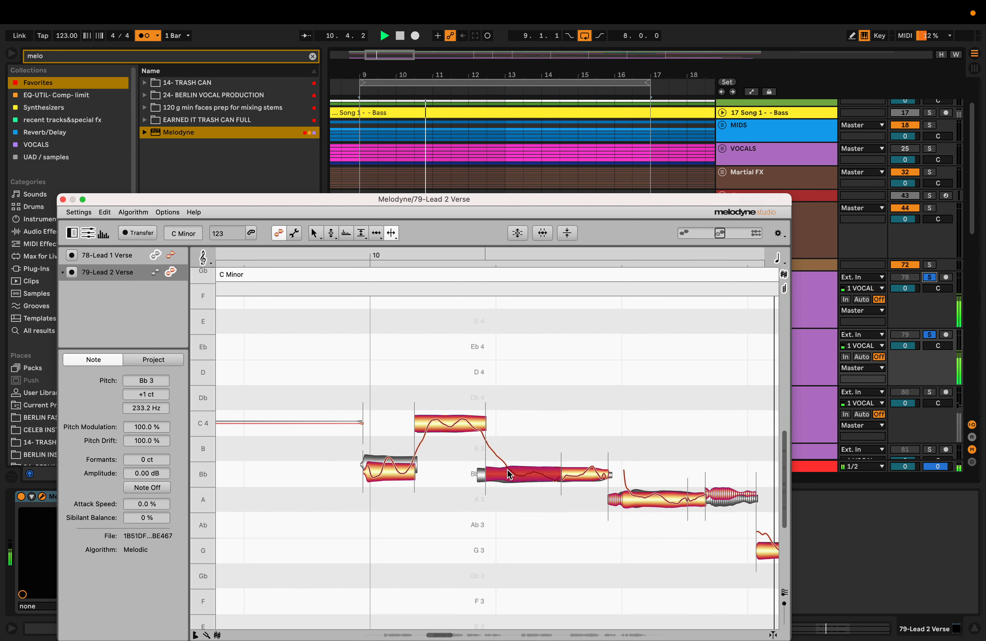
left_click(930, 278)
key("space")
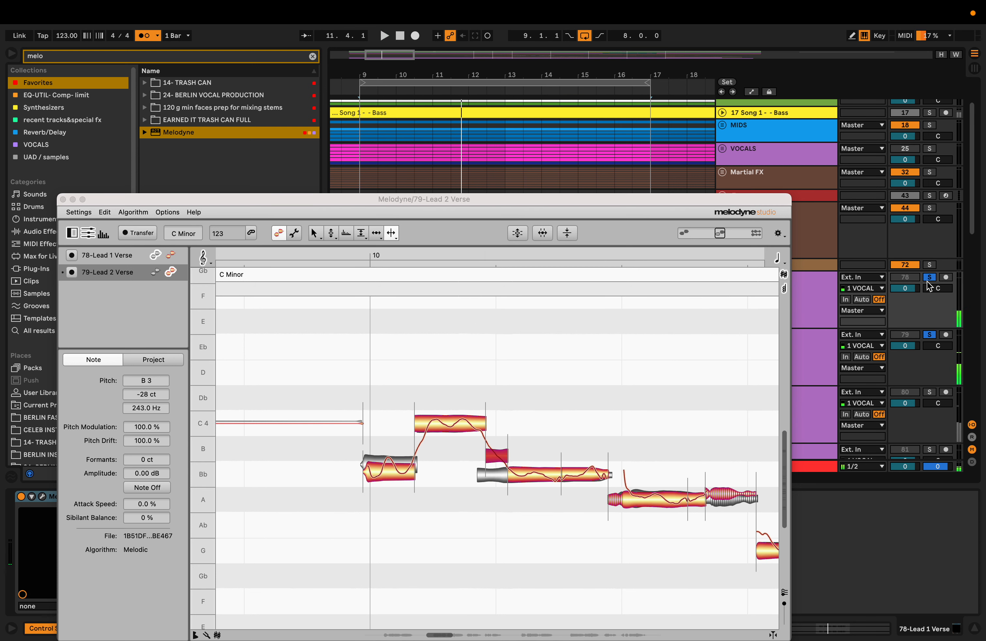
key("space")
- Loop the two bars from 10.1.1 on the Lead 2 Verse track, moving the Melodyne window aside and back
left_click_drag(472, 198, 432, 488)
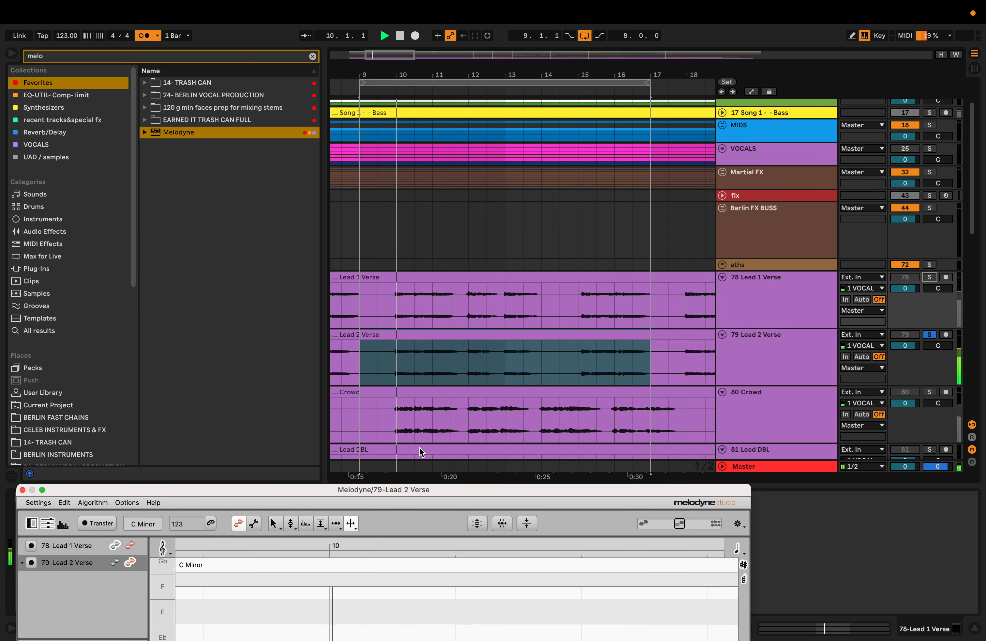
left_click_drag(392, 358, 463, 357)
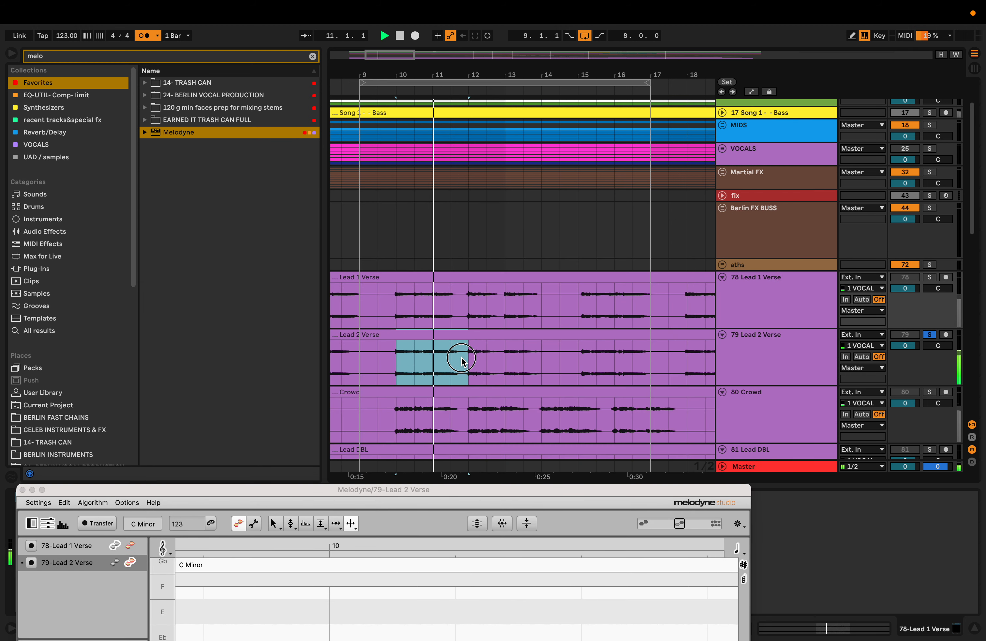
key("super+l")
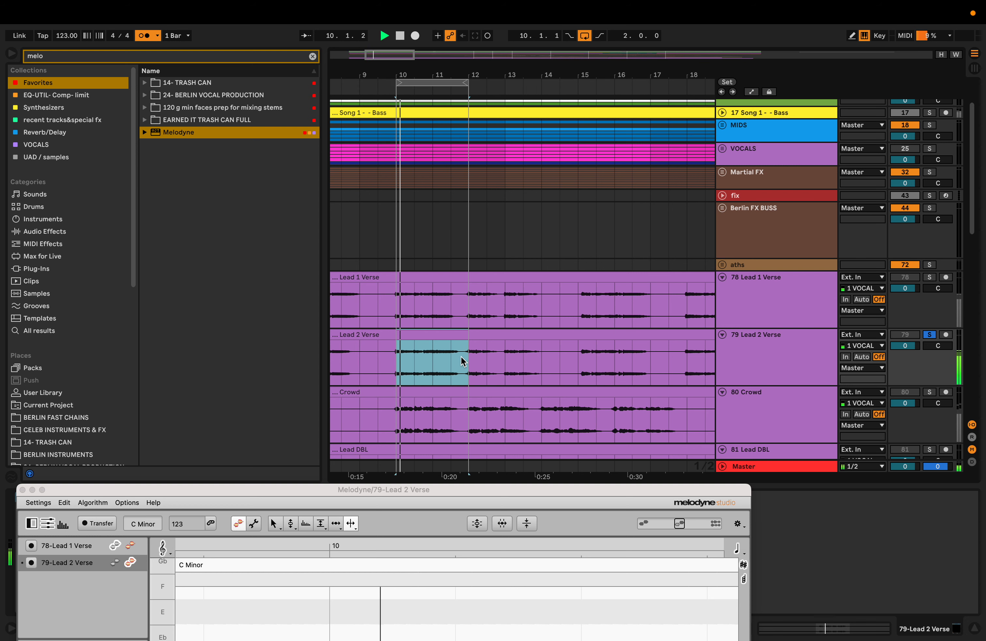
left_click_drag(401, 490, 443, 181)
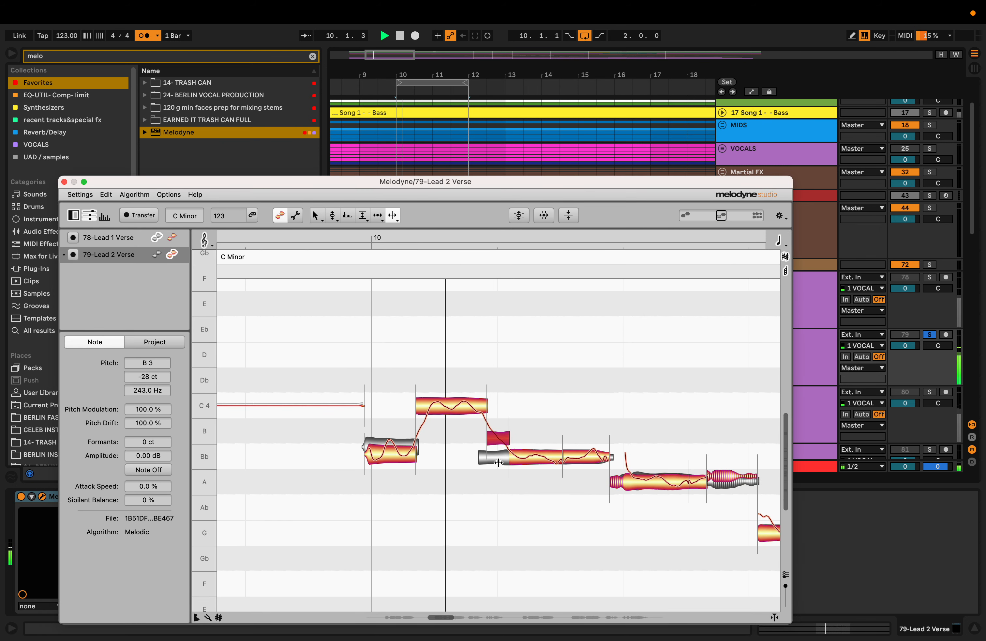
- Lower the short split piece after the C 4 note to Bb 3, -2 ct, and solo Lead 1 Verse for comparison
key("F2")
left_click_drag(501, 439, 496, 458)
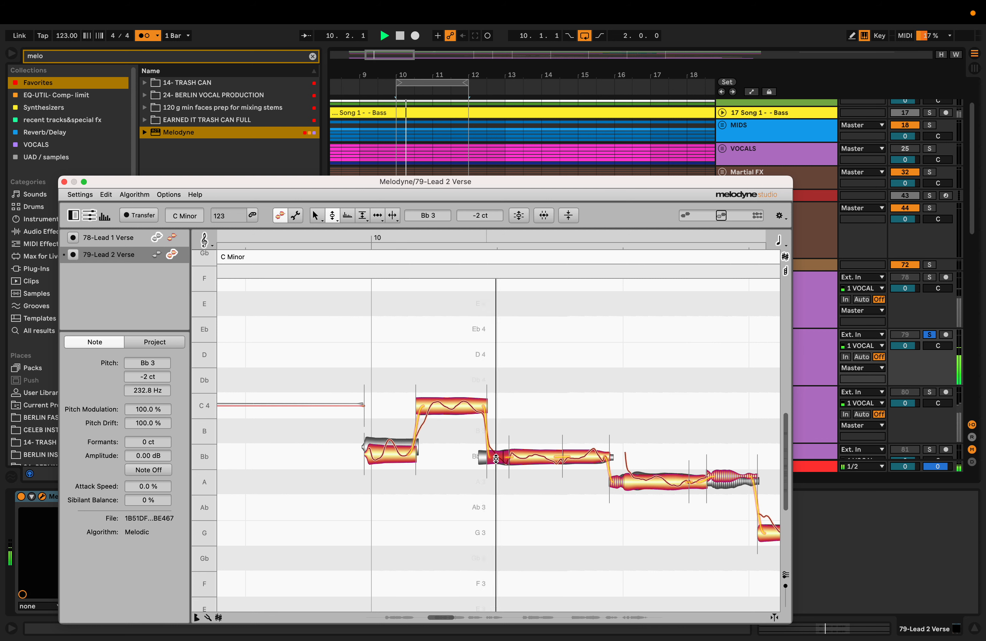
left_click(930, 277)
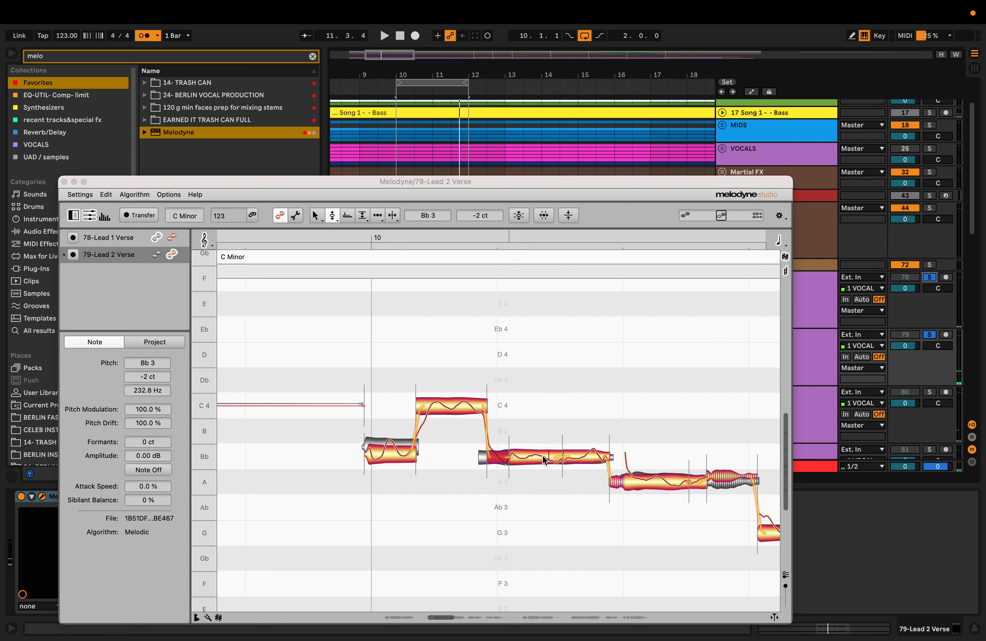
- Split the middle Bb 3 part near its end, center both pieces at Bb 3, 0 ct, and play the loop
left_click(543, 455)
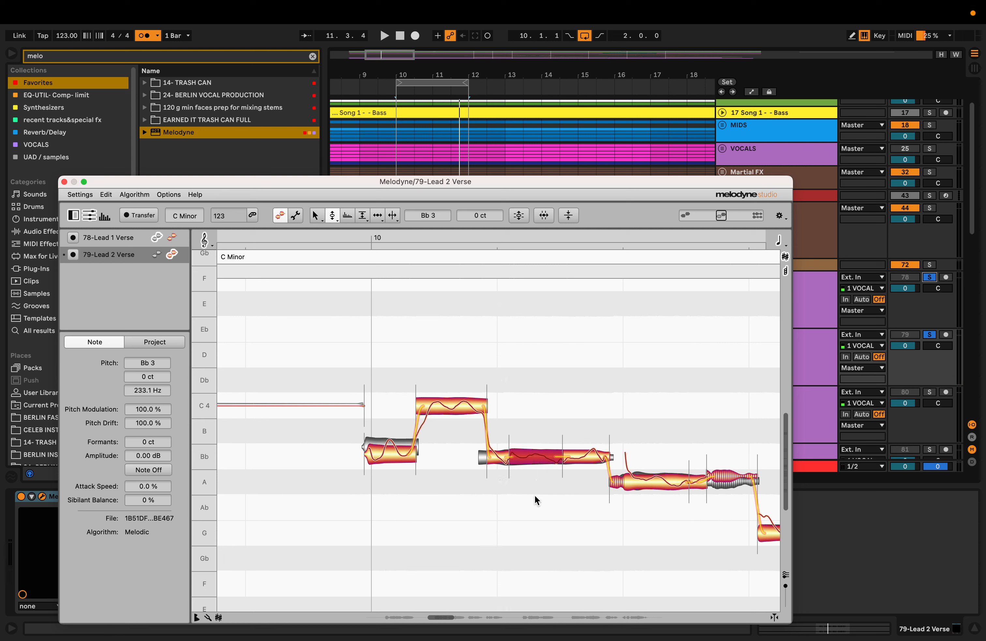
double_click(547, 462)
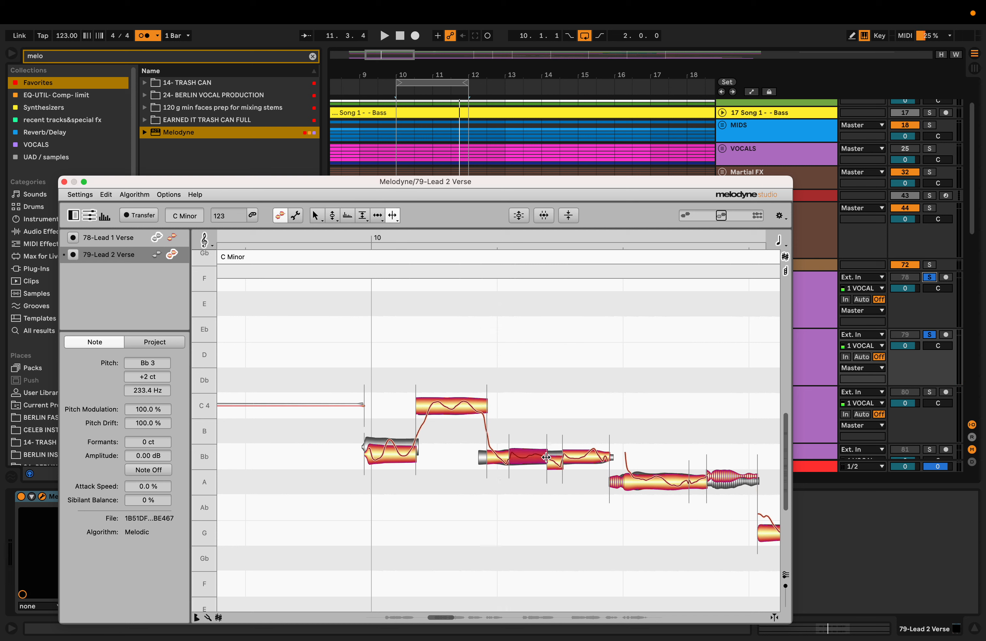
double_click(553, 462)
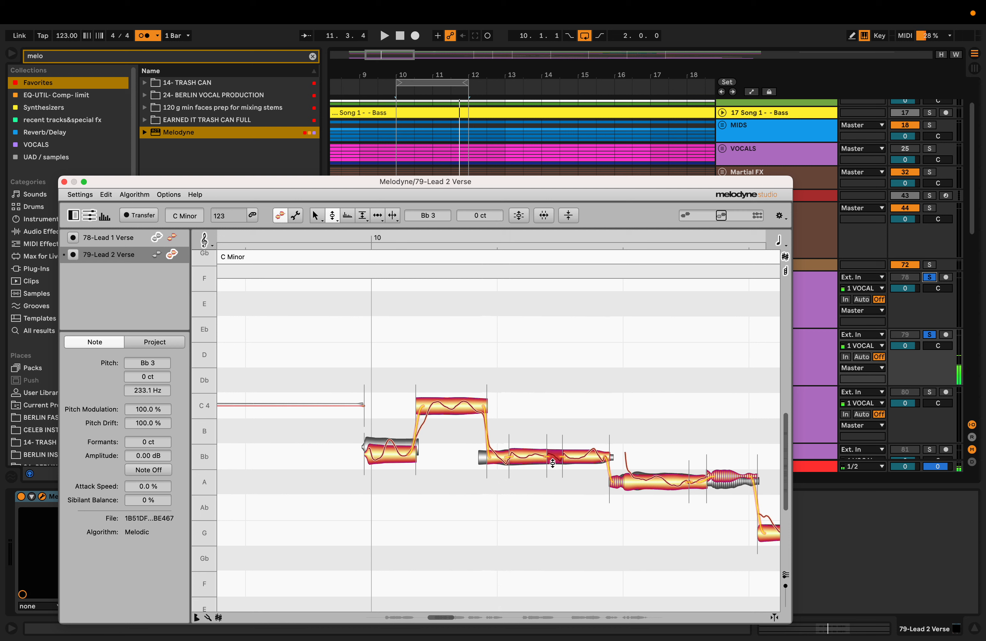
double_click(528, 460)
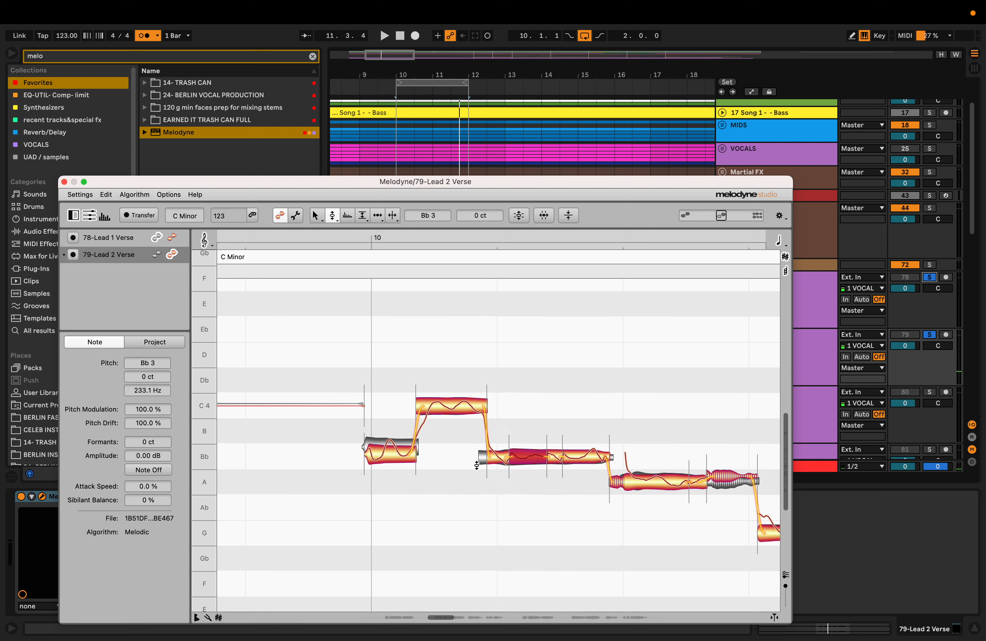
key("space")
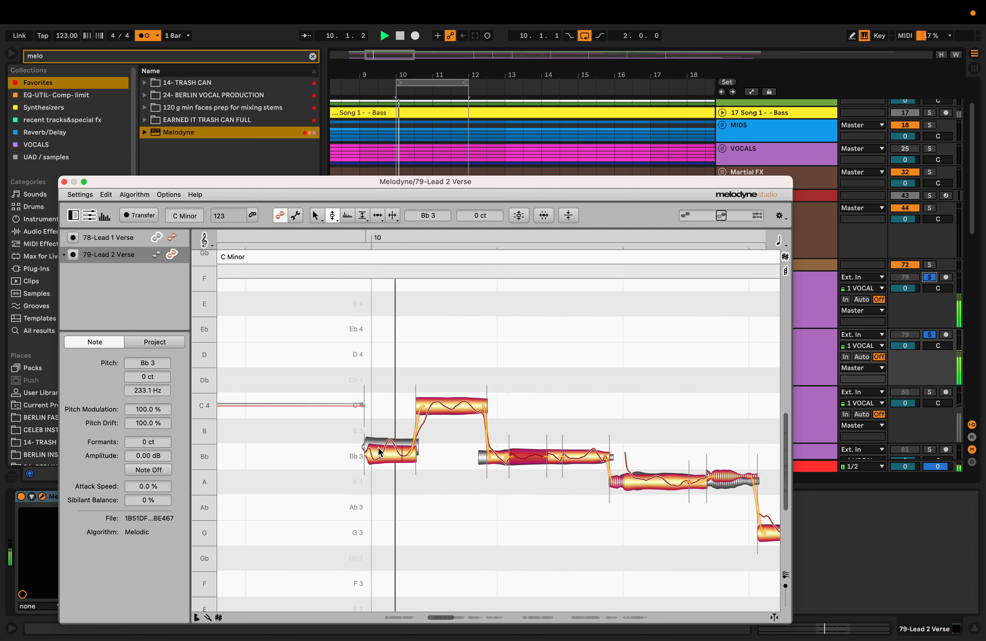
key("space")
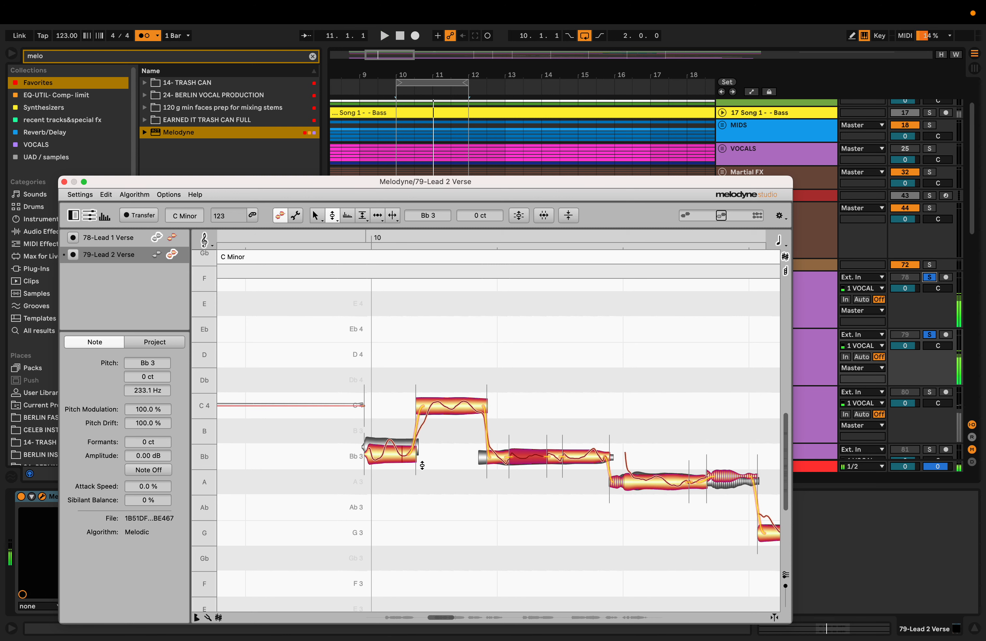
- Move the end of the C 4 note earlier with the Time tool, ease it slightly back, and replay both verses
left_click(375, 217)
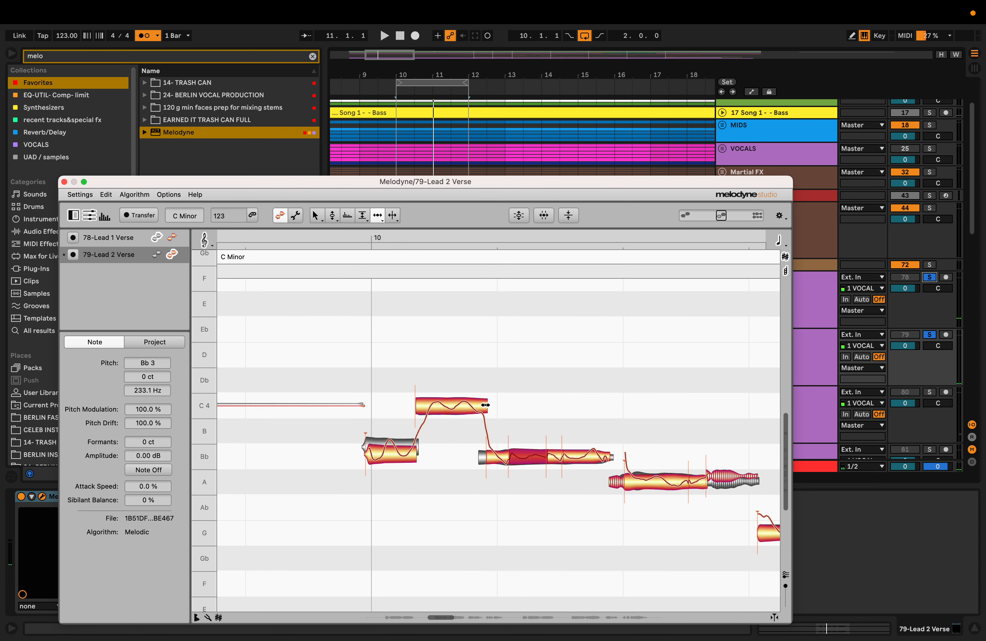
left_click_drag(485, 404, 480, 405)
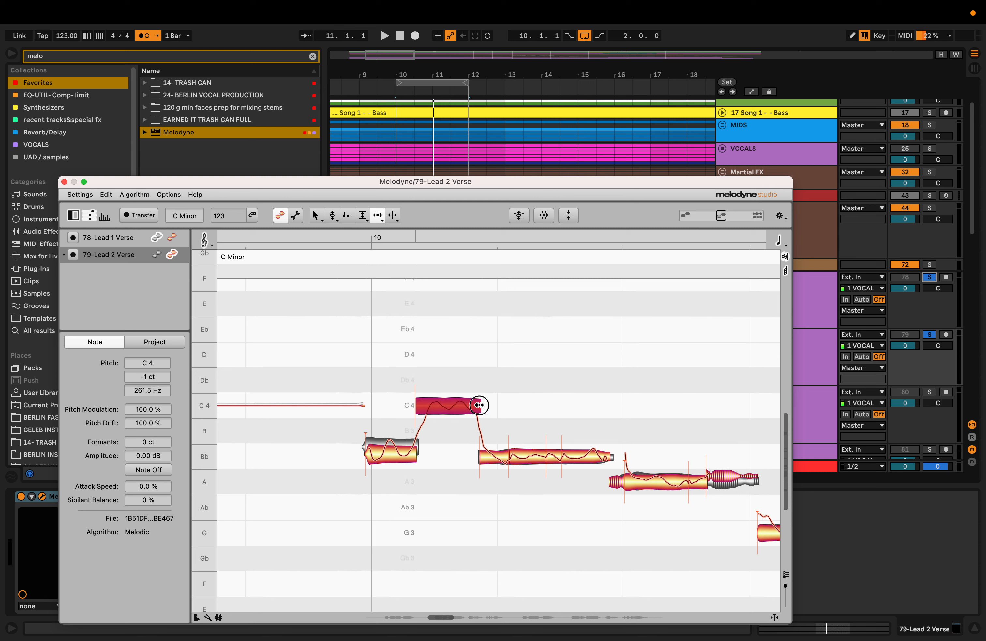
key("space")
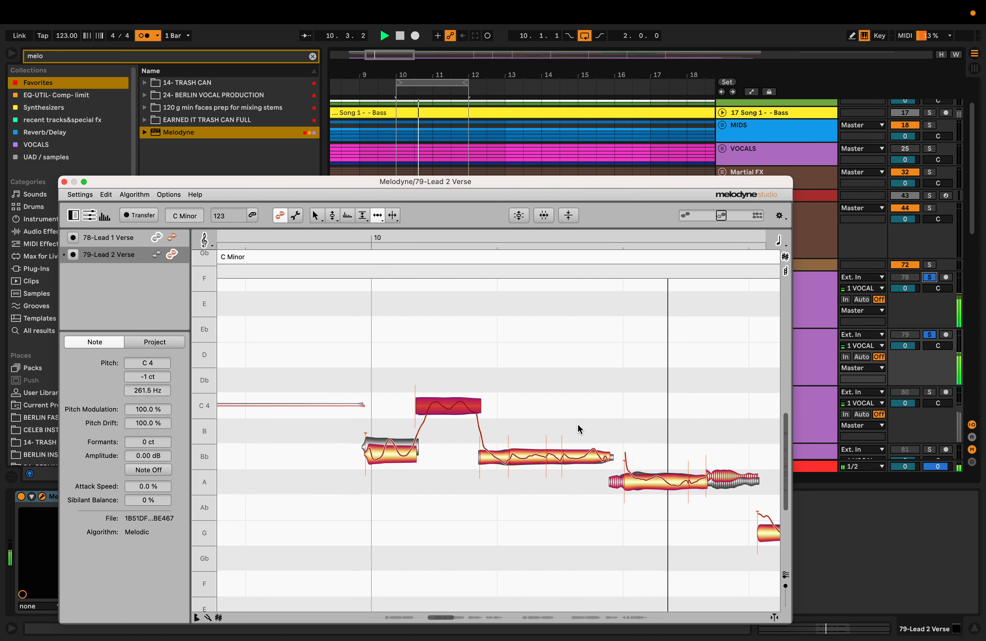
left_click(481, 406)
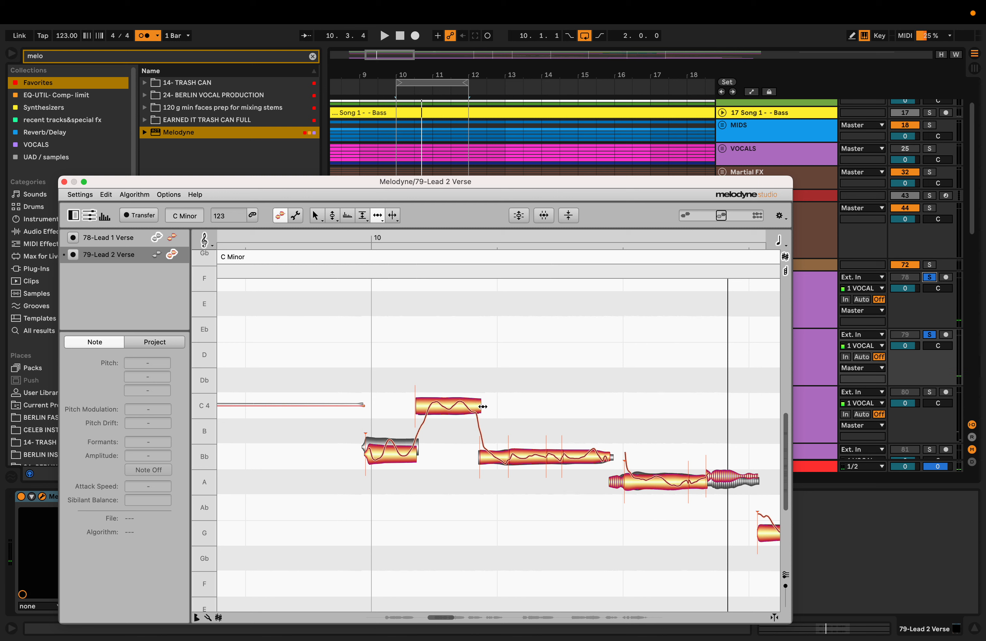
left_click_drag(479, 406, 481, 406)
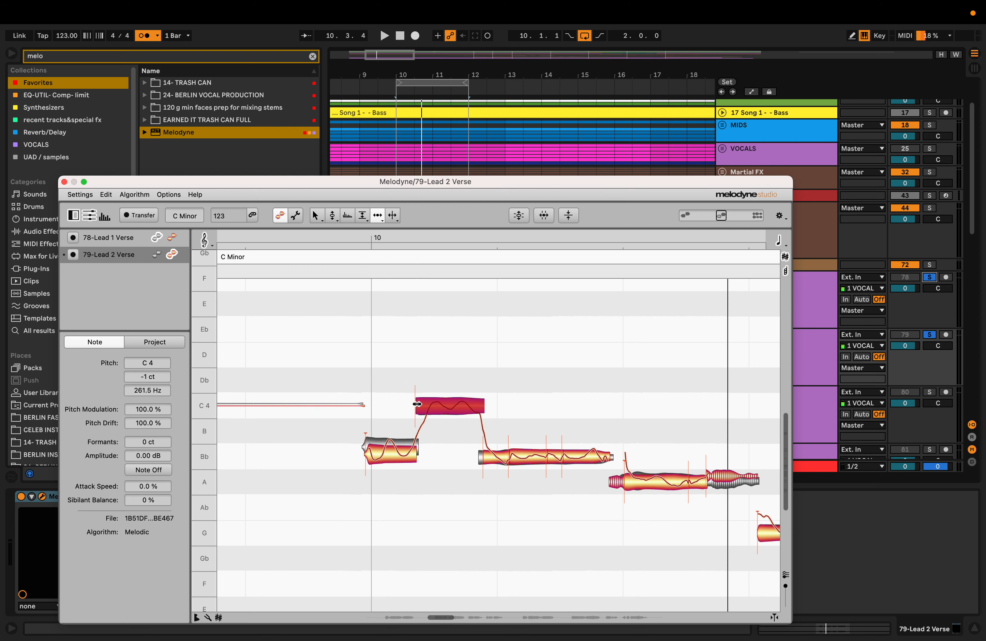
key("space")
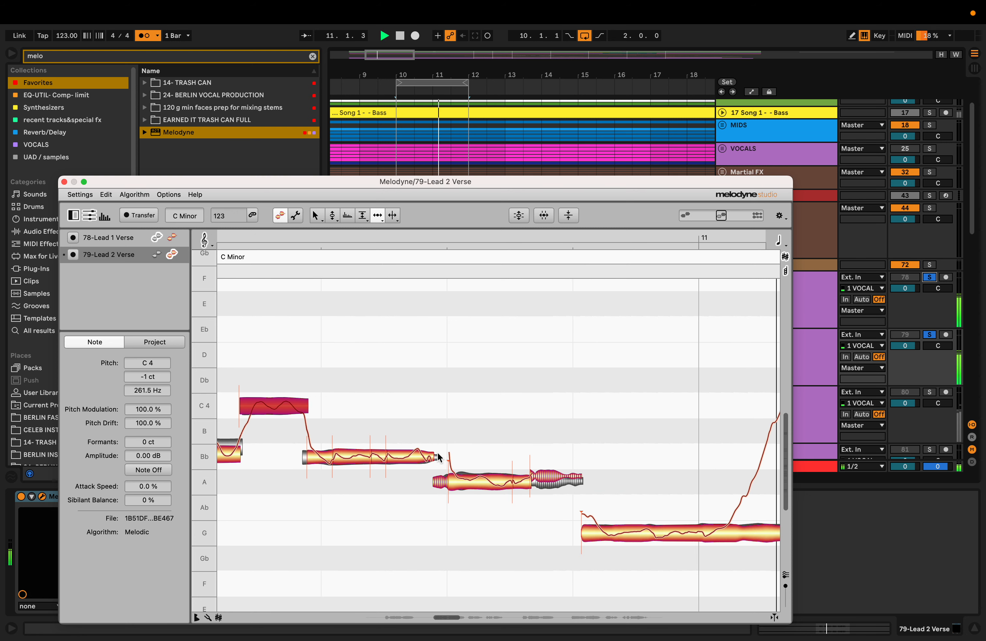
- Shift the last Bb 3 part's end and the short A 3 piece's end slightly later, and nudge the main A 3 note's start
left_click_drag(432, 455, 436, 454)
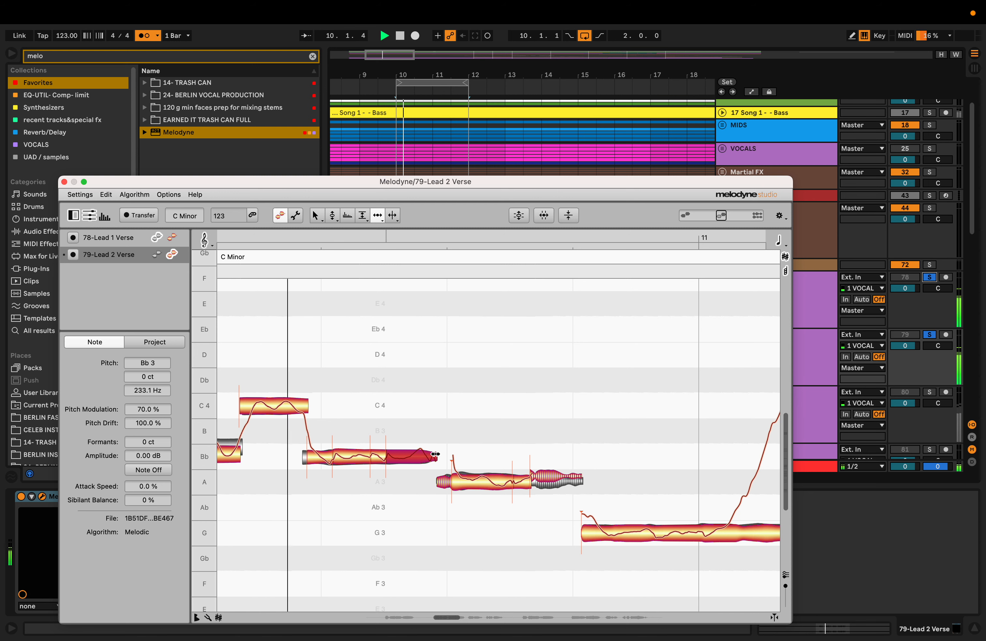
left_click_drag(528, 480, 533, 481)
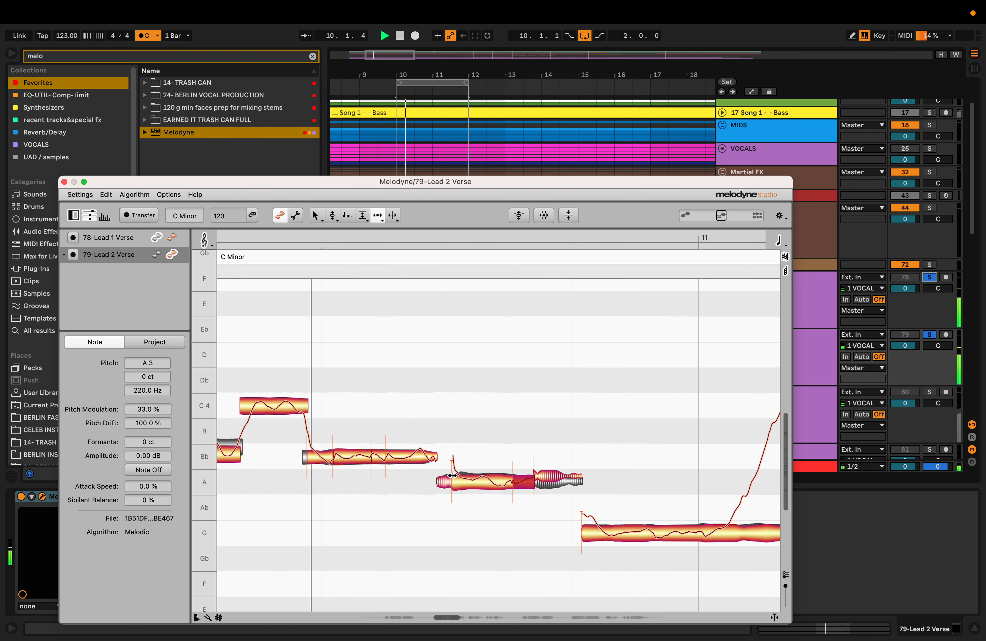
left_click_drag(452, 476, 453, 474)
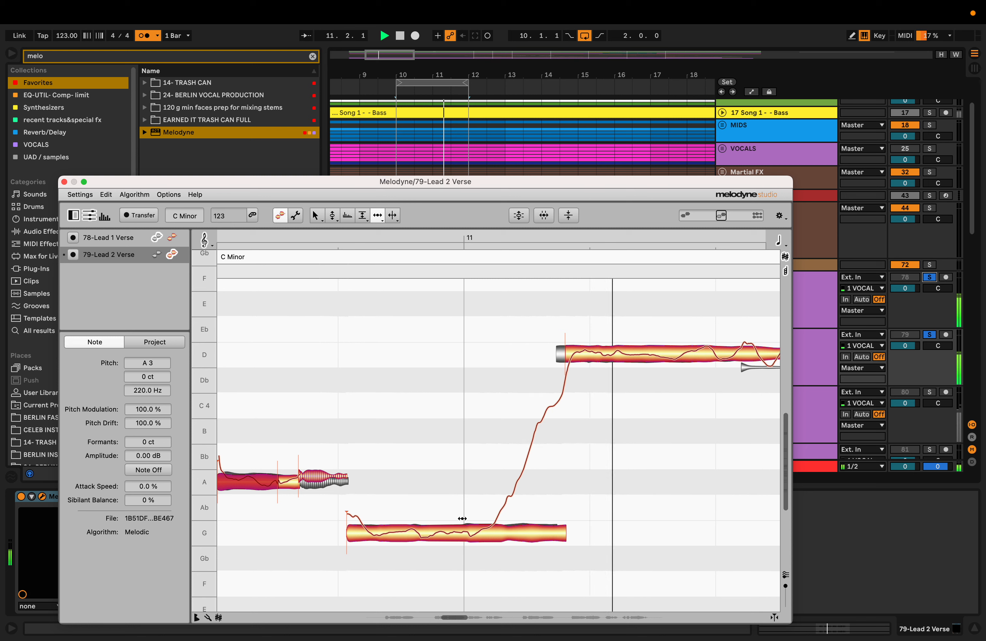
- Move the boundary between the G 3 note and the long D 4 note in bar 11 earlier, easing it slightly back
left_click(566, 357)
left_click_drag(566, 357, 559, 358)
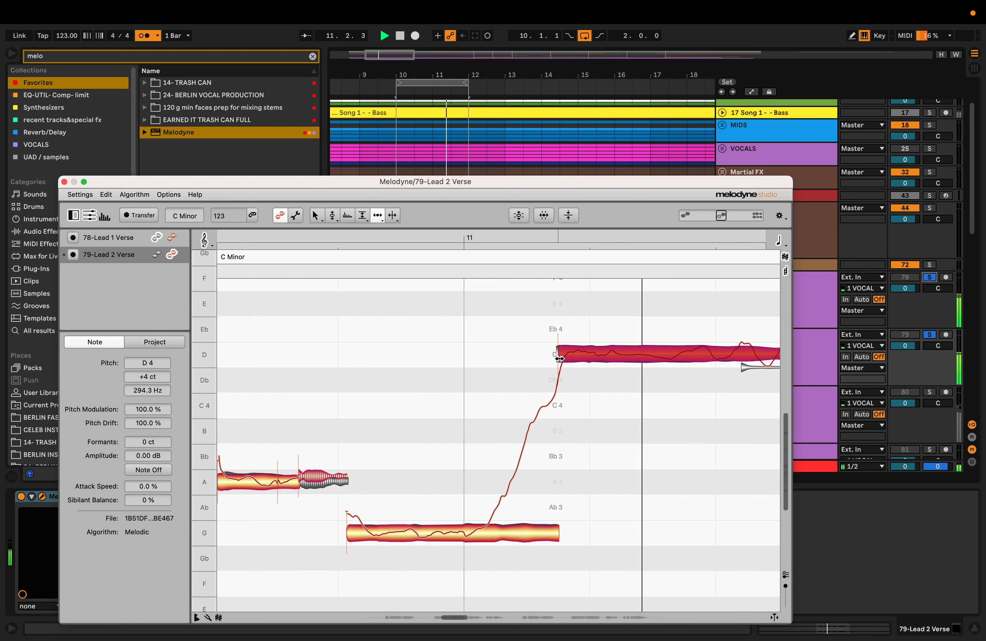
left_click_drag(559, 358, 563, 358)
key("space")
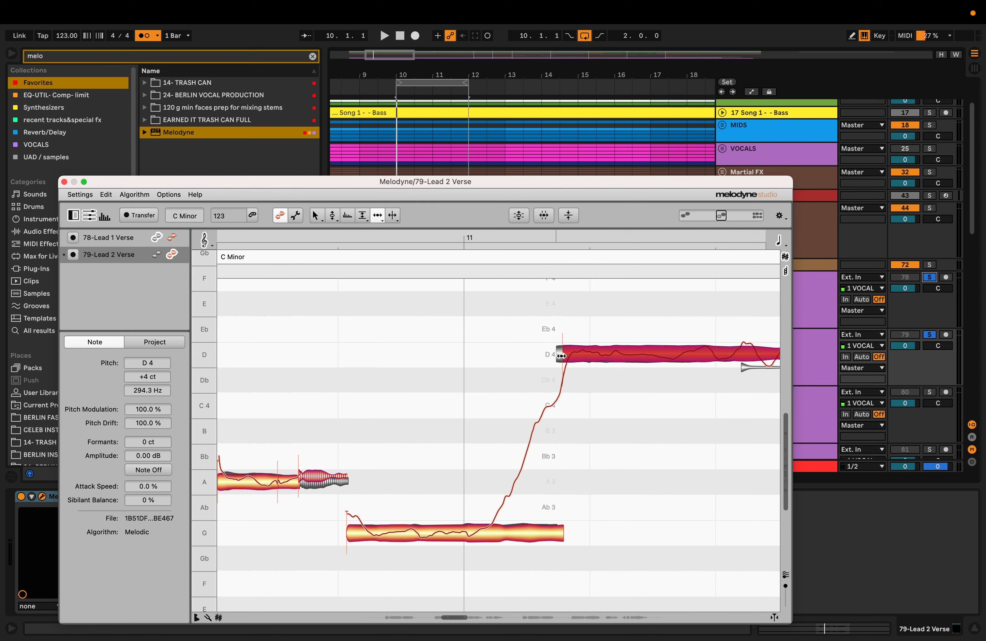
- Fine-tune the boundary between the G 3 and D 4 notes with the Time tool and replay the phrase
left_click_drag(489, 418, 561, 374)
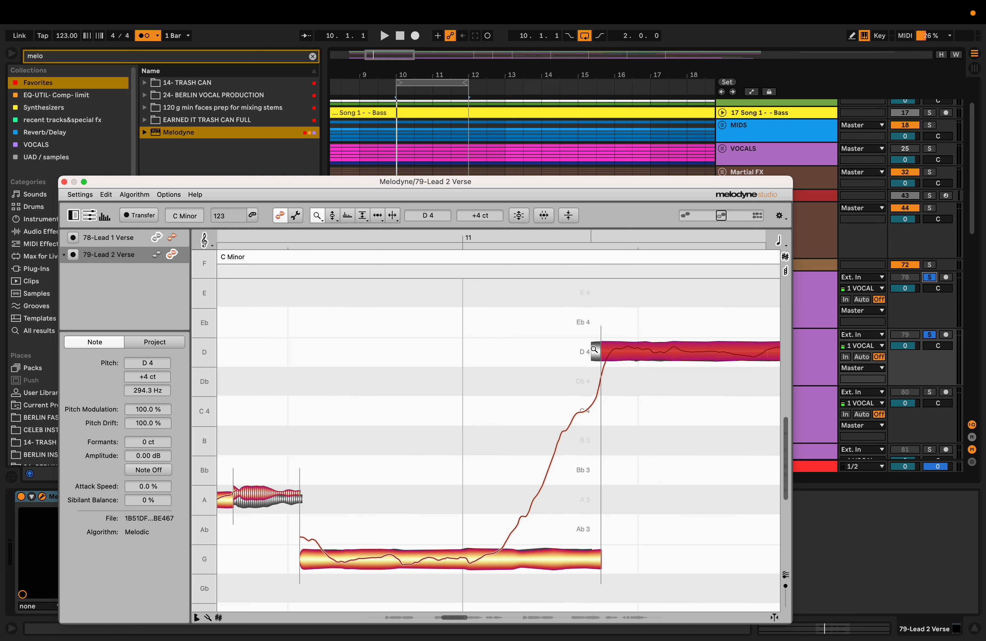
left_click(383, 216)
mouse_move(600, 352)
left_mouse_down()
mouse_move(591, 352)
mouse_move(600, 352)
left_mouse_up()
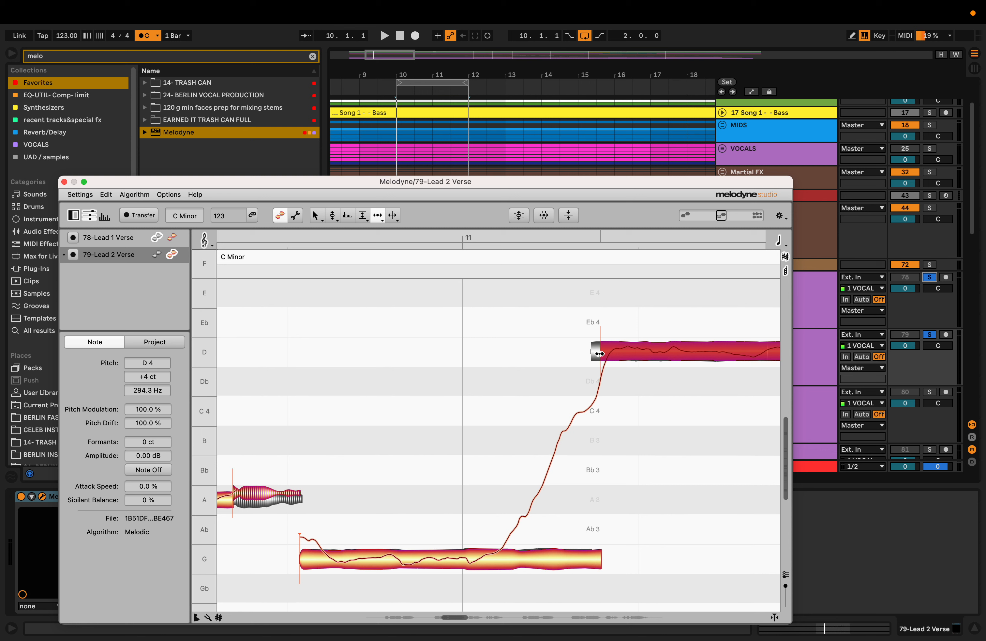
left_click_drag(601, 350, 601, 350)
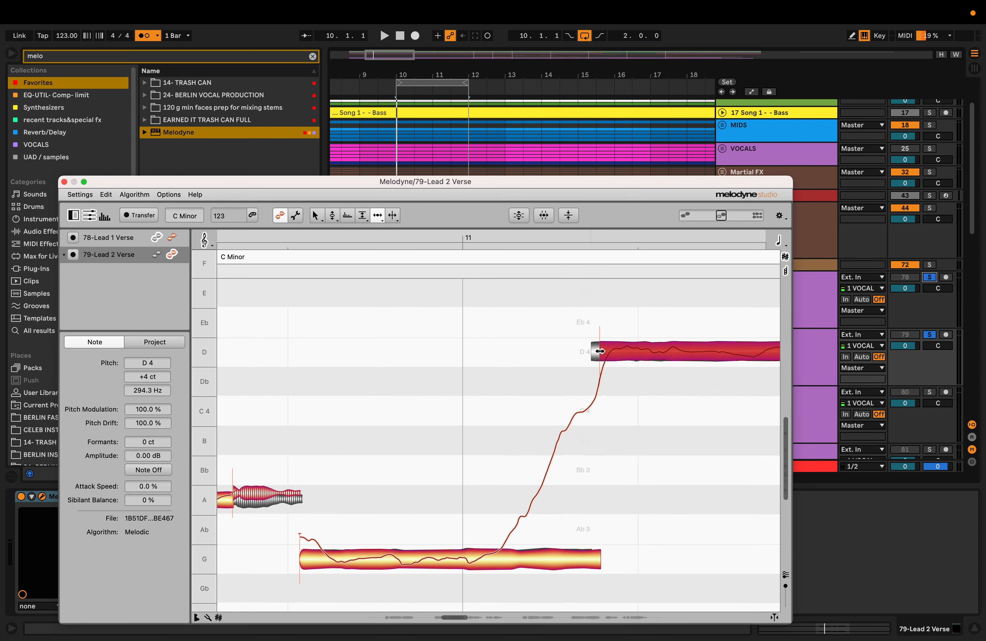
left_click_drag(600, 351, 601, 350)
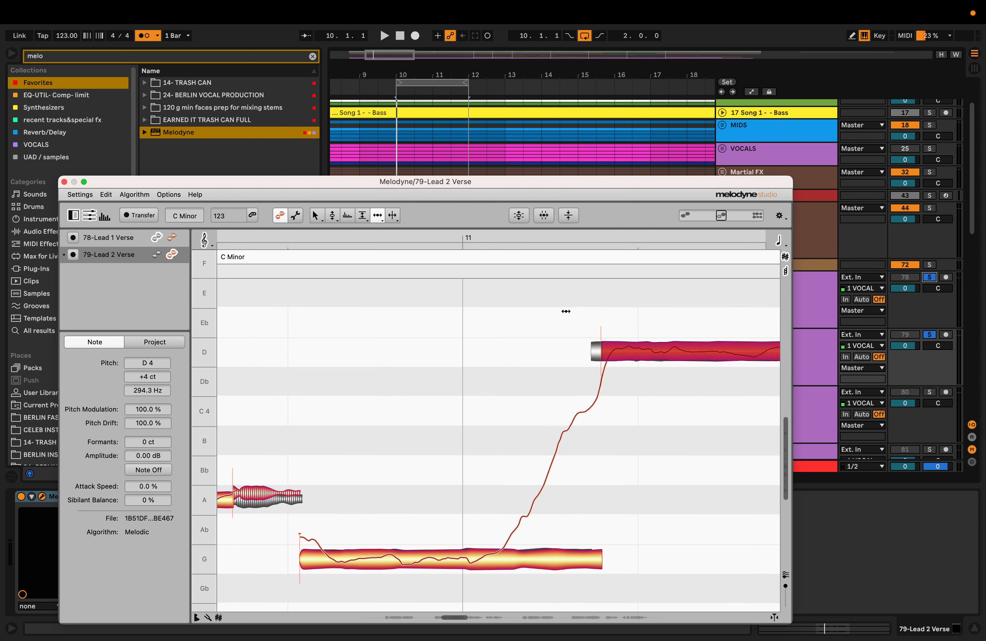
key("space")
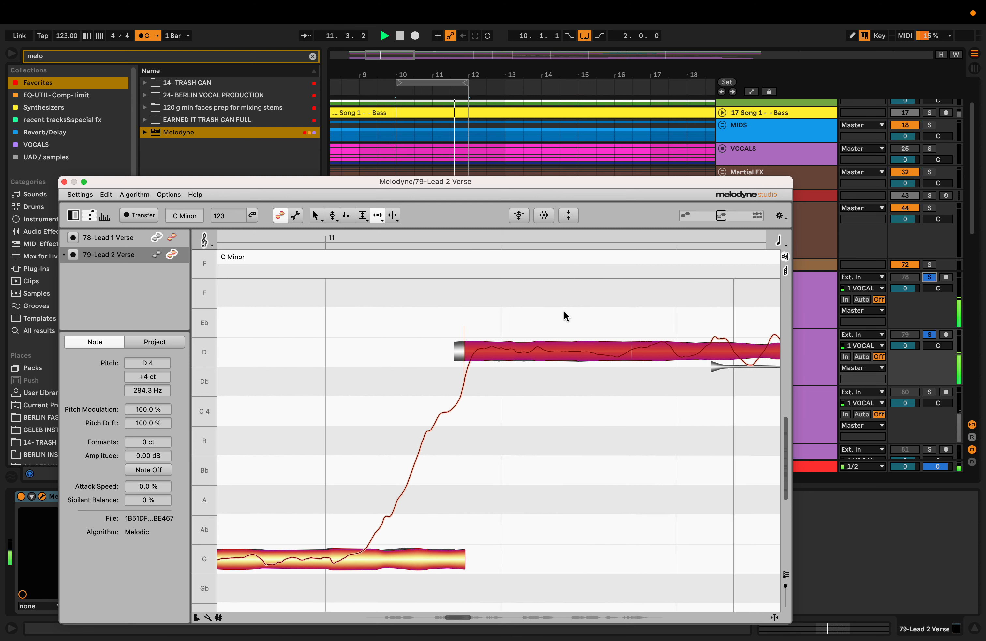
key("space")
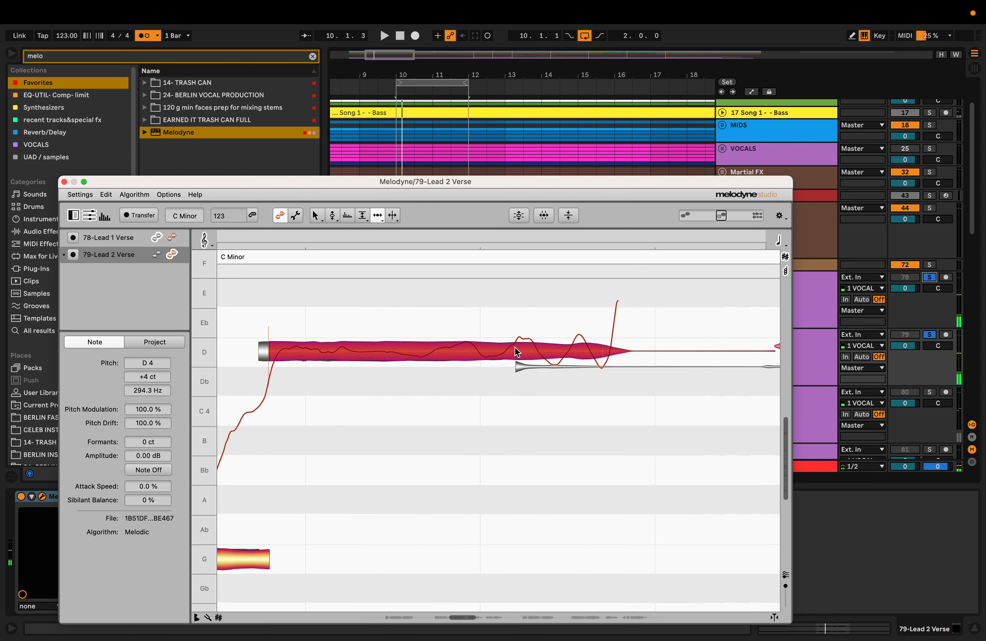
- Split the tail of the long D 4 note twice, set the last piece's pitch modulation to 8%, and play the loop
double_click(514, 348)
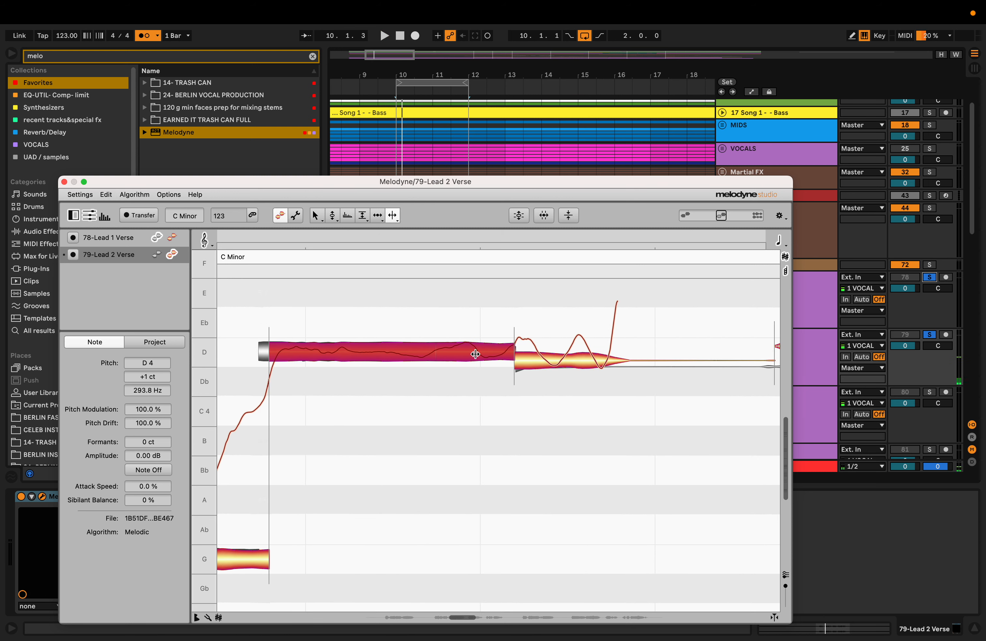
double_click(598, 360)
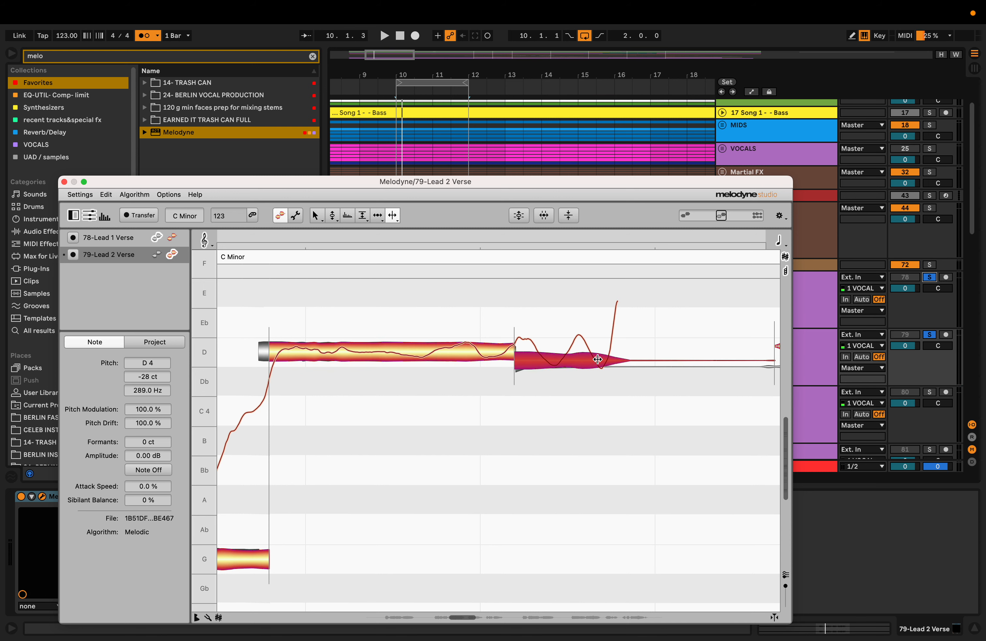
key("F2")
left_click_drag(599, 359, 610, 420)
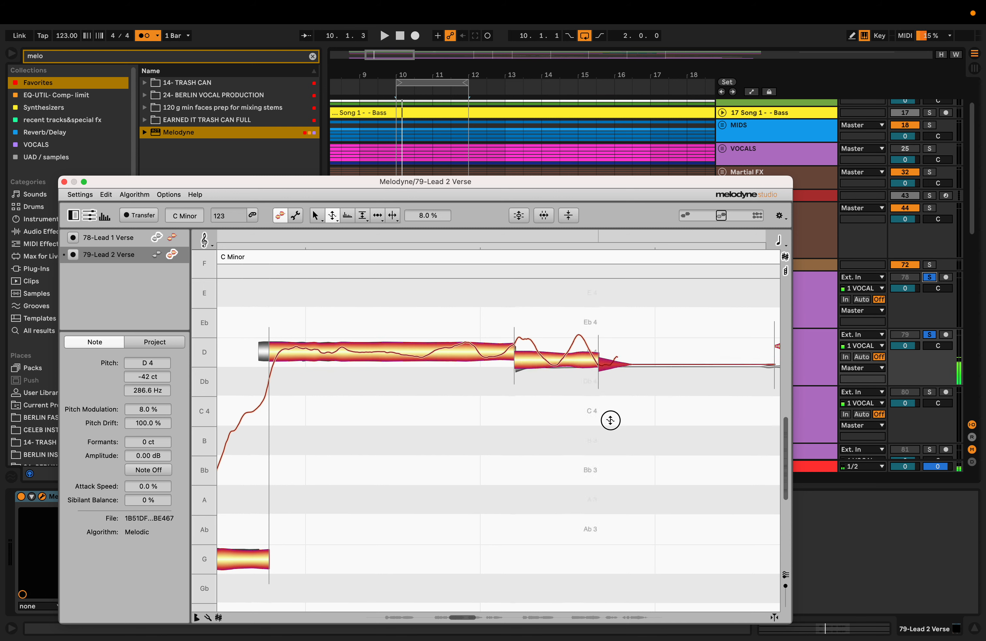
key("space")
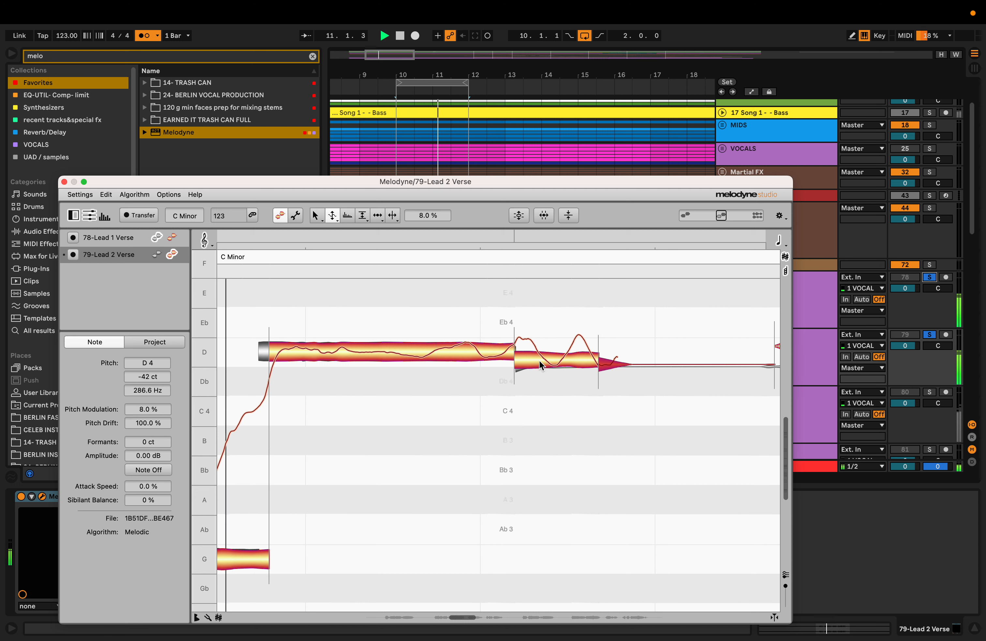
key("space")
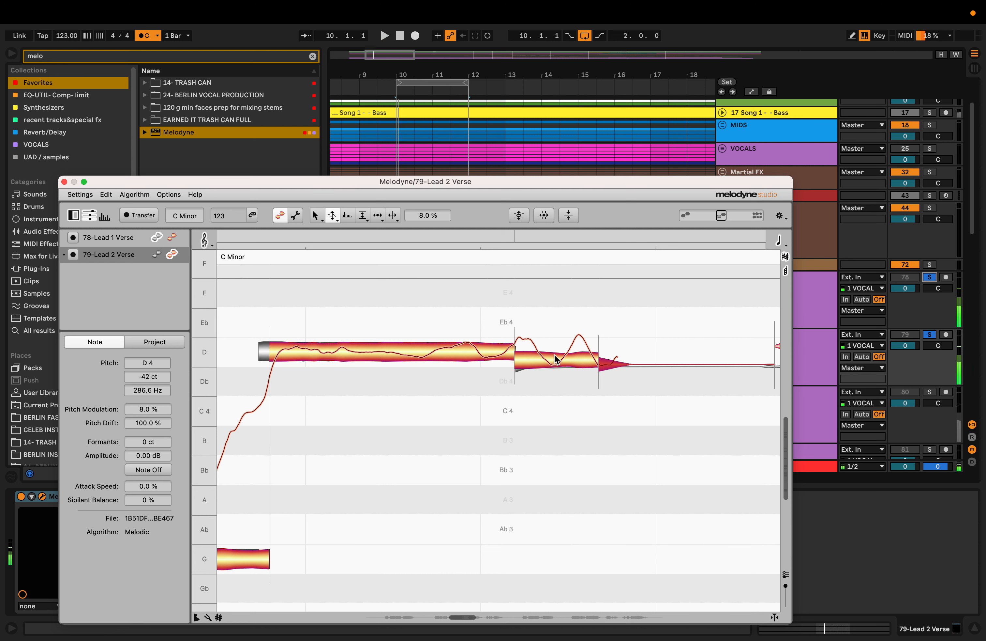
- Set the middle piece of the split D 4 note to -11 ct with 73% pitch modulation and replay both verses
mouse_move(554, 354)
left_mouse_down()
mouse_move(549, 379)
mouse_move(549, 352)
left_mouse_up()
key("F2")
key("space")
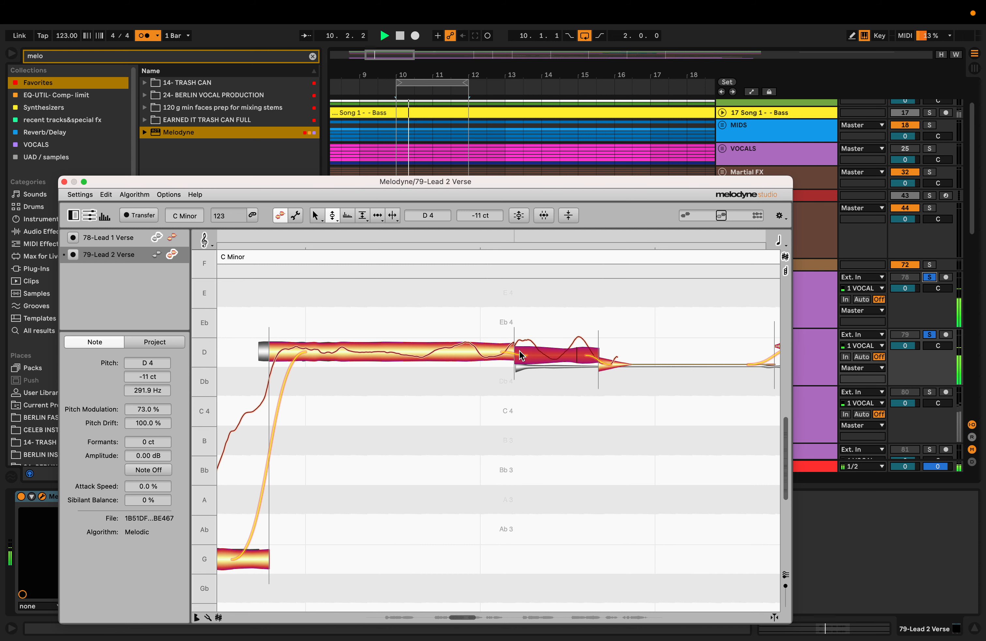
- Unsolo Lead 2 Verse to hear Lead 1 Verse alone, and solo Lead 2 Verse again to compare the phrase ending
left_click(377, 216)
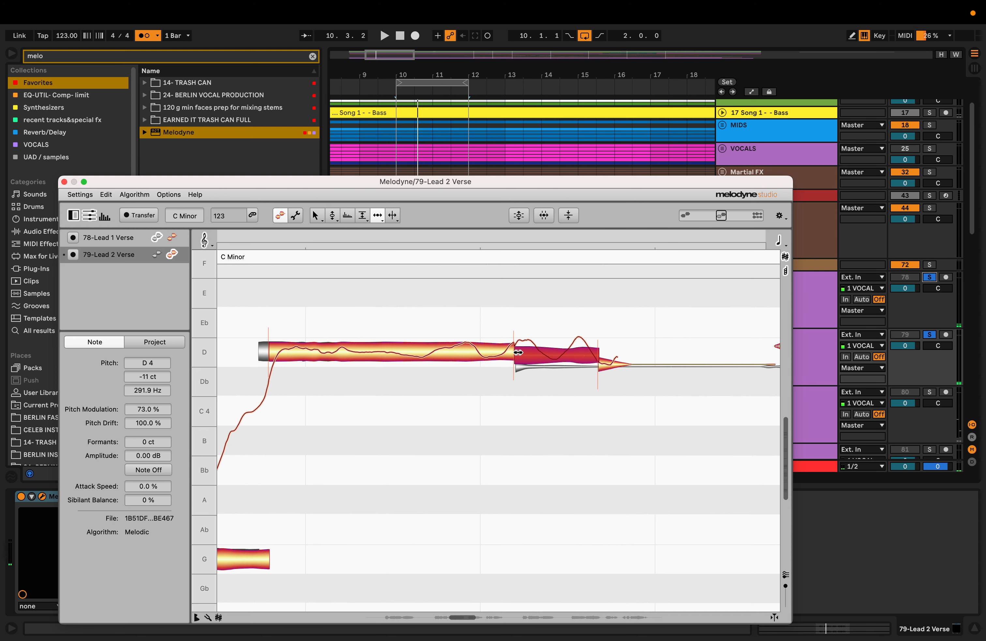
left_click(930, 334)
key("space")
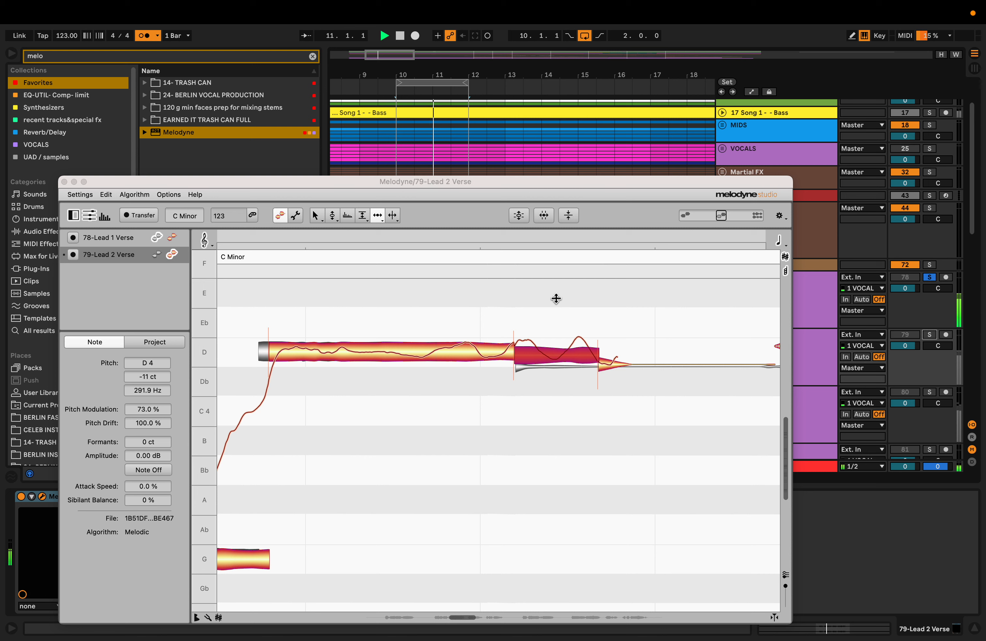
key("space")
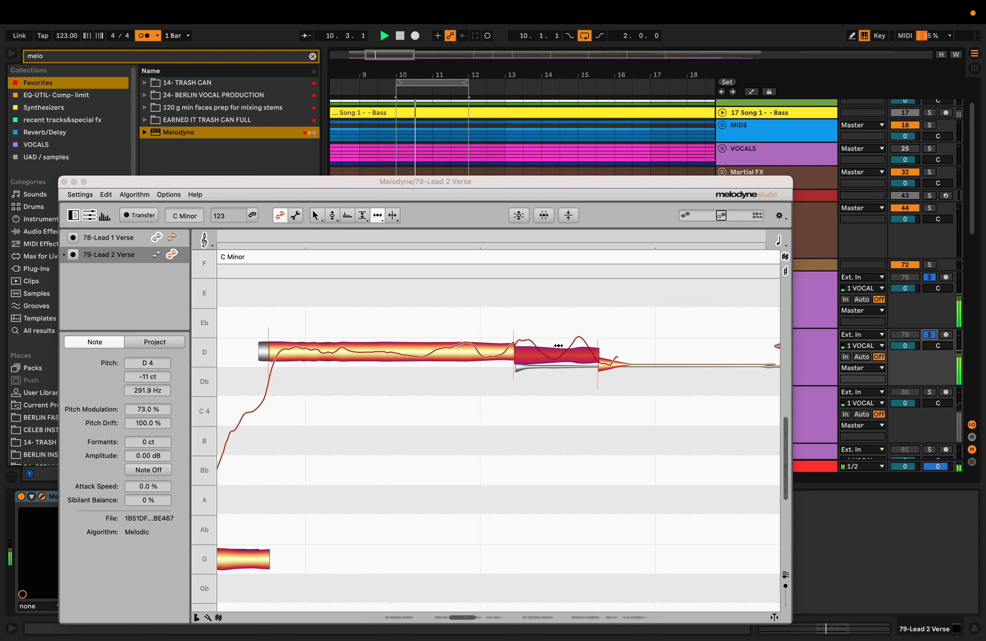
- Reduce the middle D 4 piece's pitch modulation to 50% while both verses play
mouse_move(563, 368)
left_mouse_down()
mouse_move(561, 382)
mouse_move(561, 367)
left_mouse_up()
key("F2")
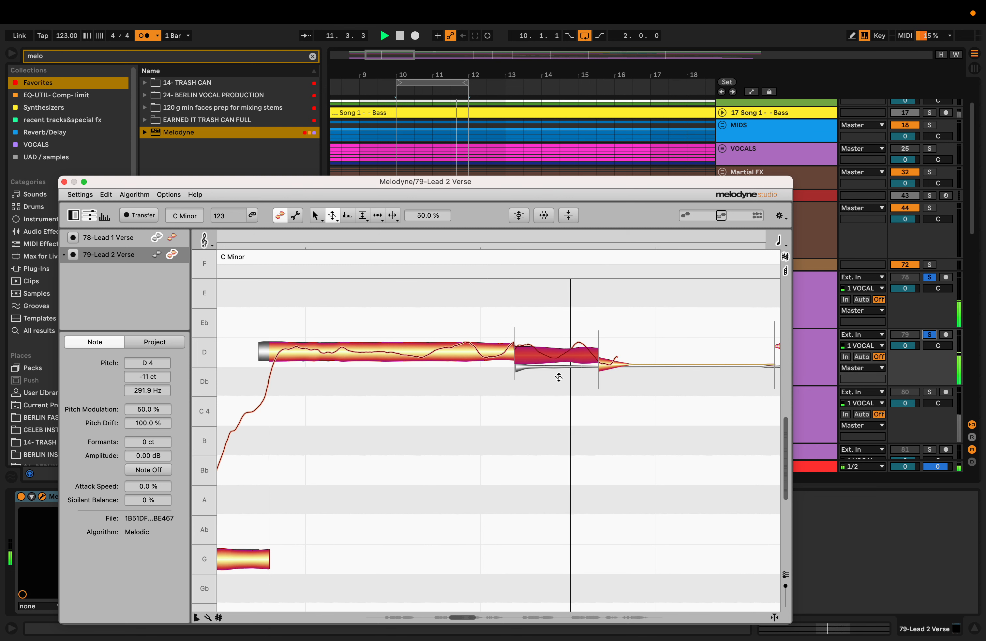
key("space")
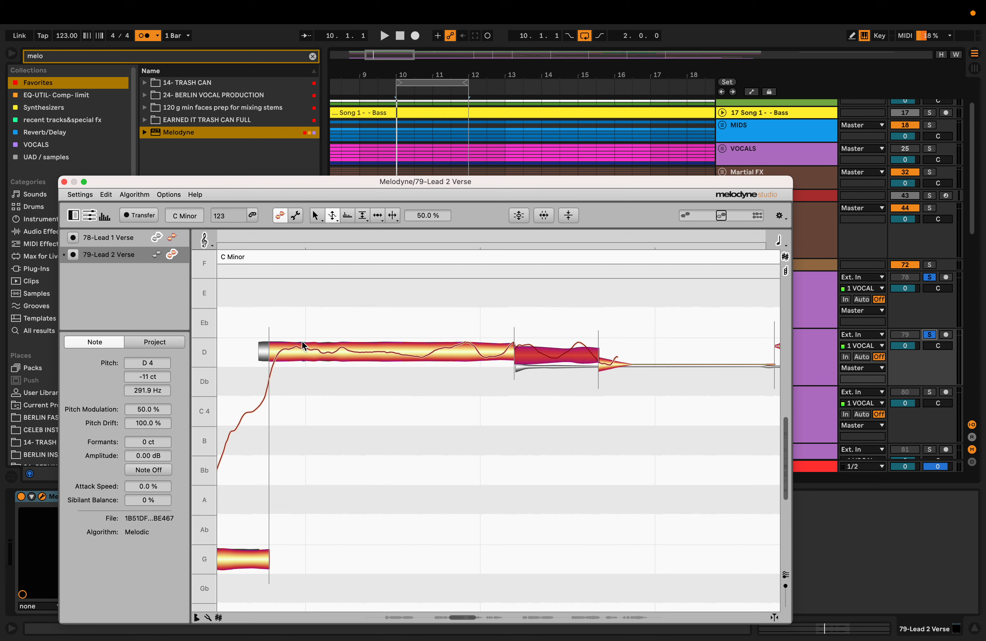
- Switch between Lead 1 Verse and Lead 2 Verse to compare their D 4 notes at the end of bar 11, and play the loop
double_click(263, 351)
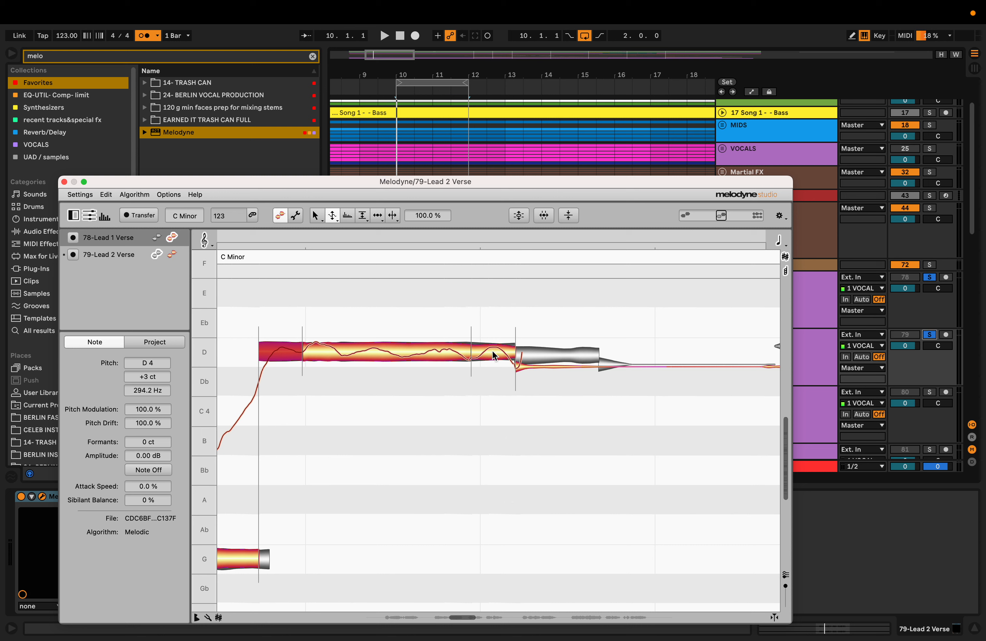
left_click(172, 254)
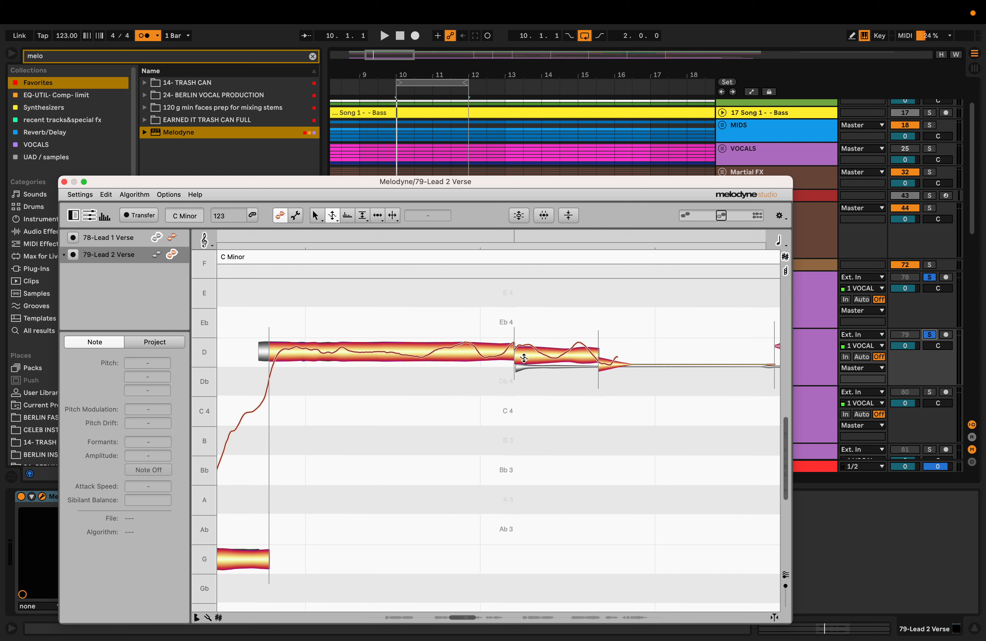
left_click(172, 238)
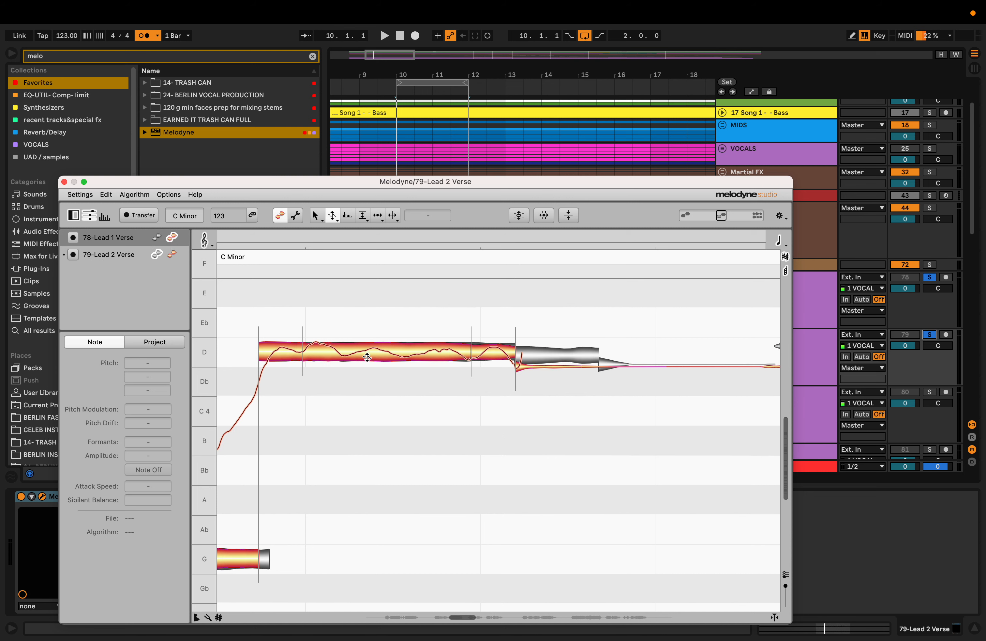
left_click_drag(477, 412, 511, 422)
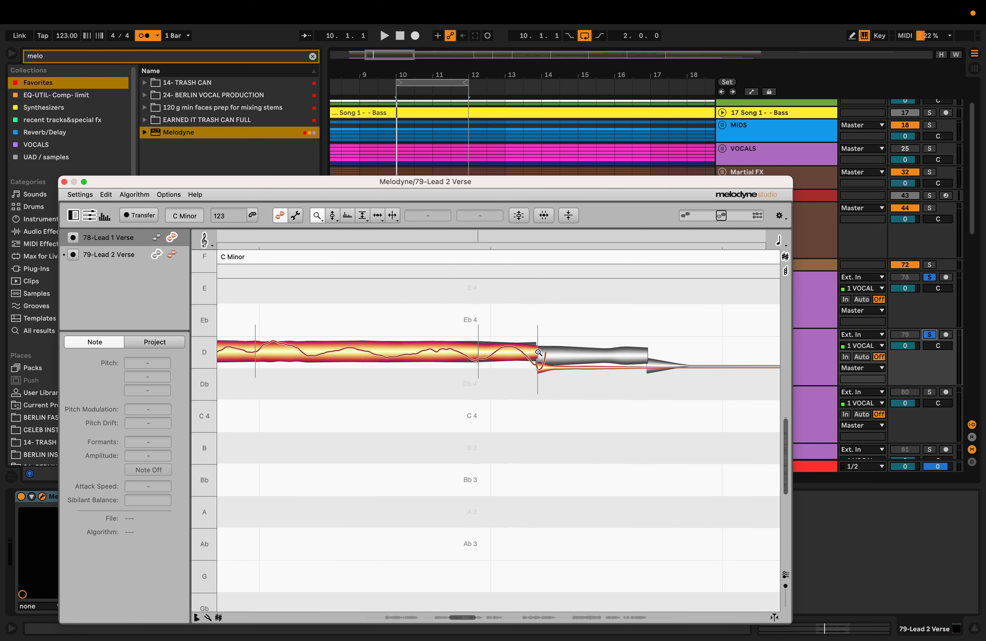
left_click_drag(519, 392, 646, 404)
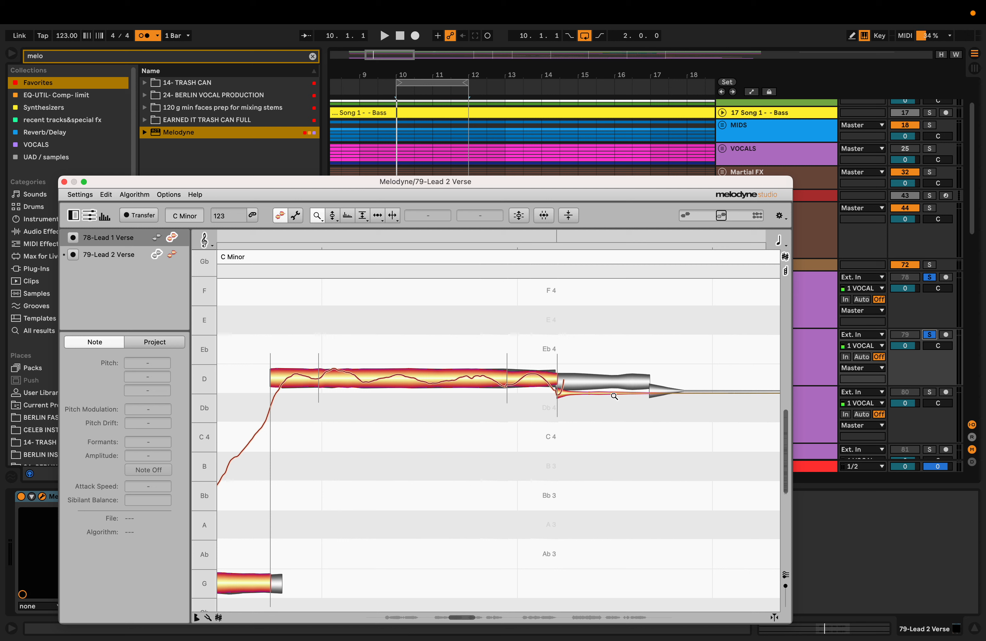
key("space")
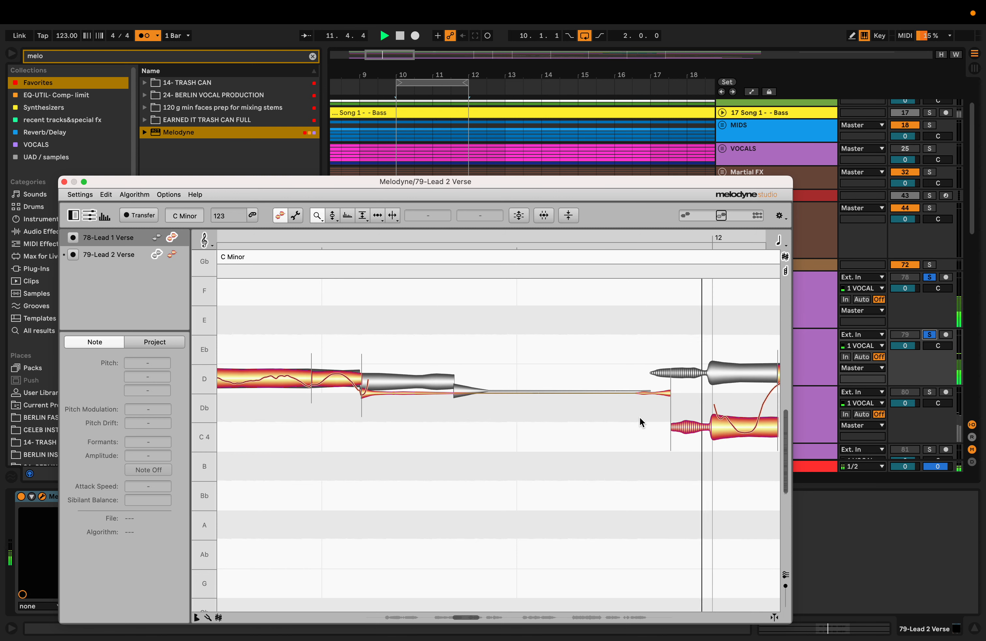
key("space")
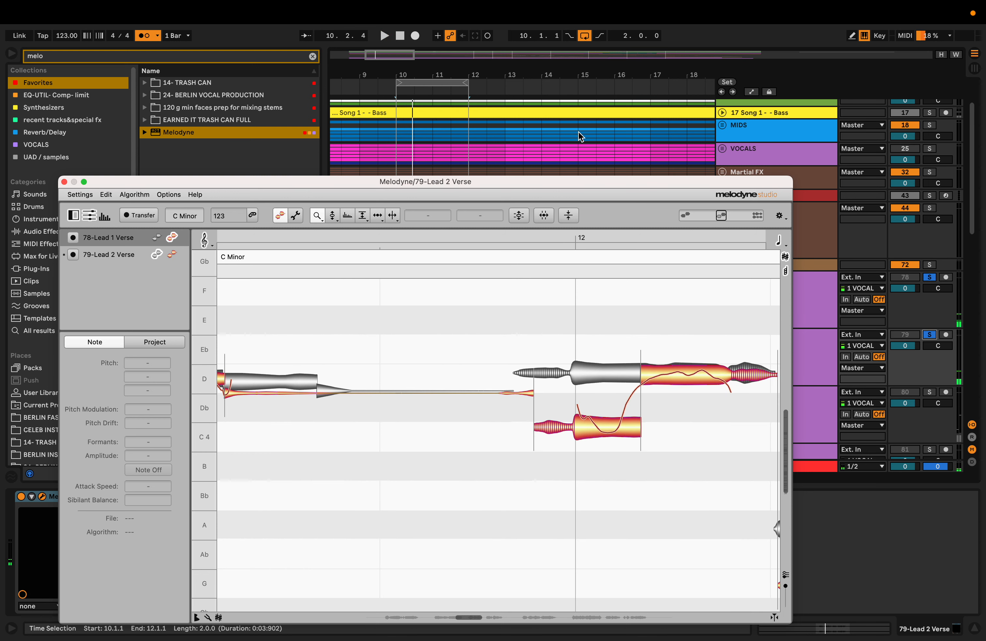
- Set the arrangement loop to run from 11.3.1 to bar 14 and play both verses over the next phrase
left_click_drag(580, 179, 556, 333)
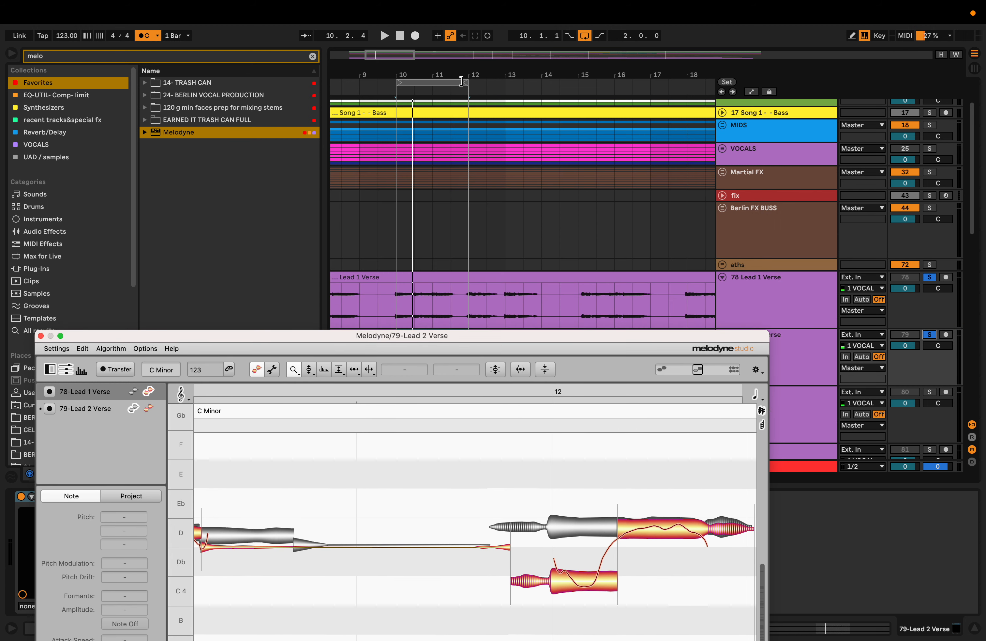
left_click_drag(461, 81, 542, 82)
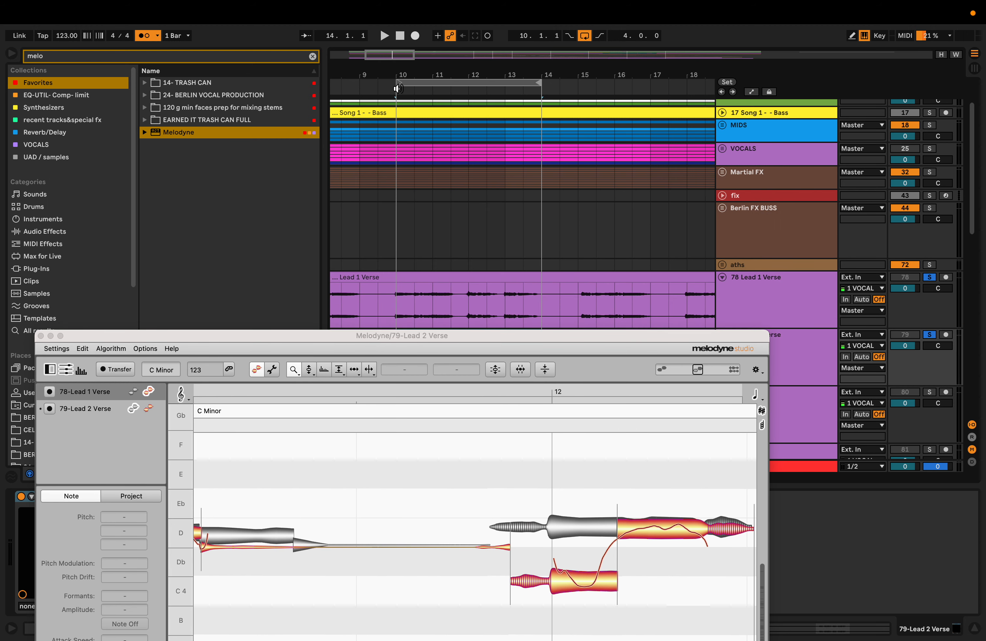
left_click_drag(398, 88, 442, 87)
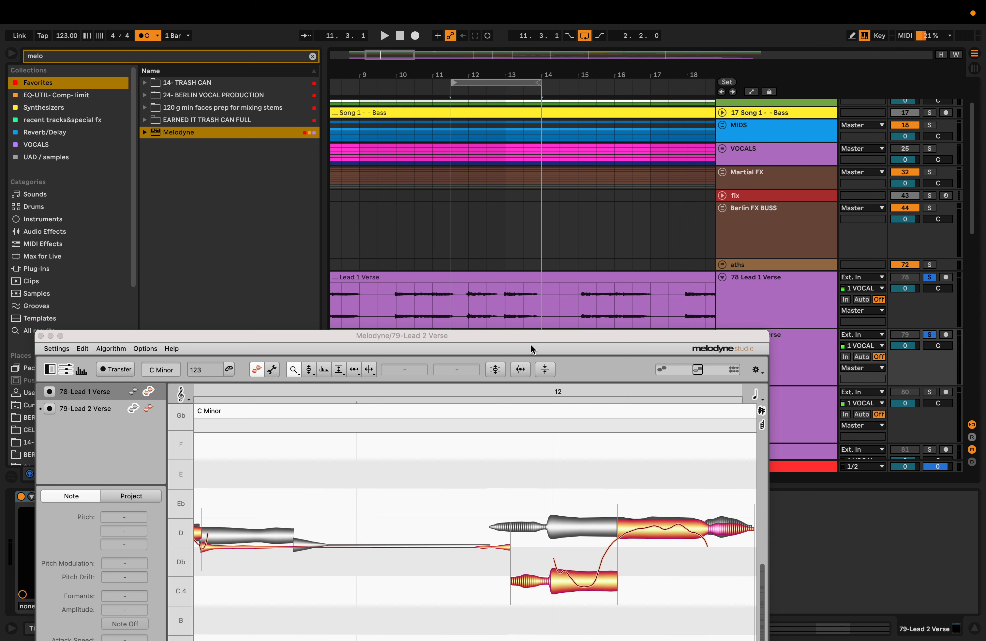
left_click_drag(529, 336, 529, 225)
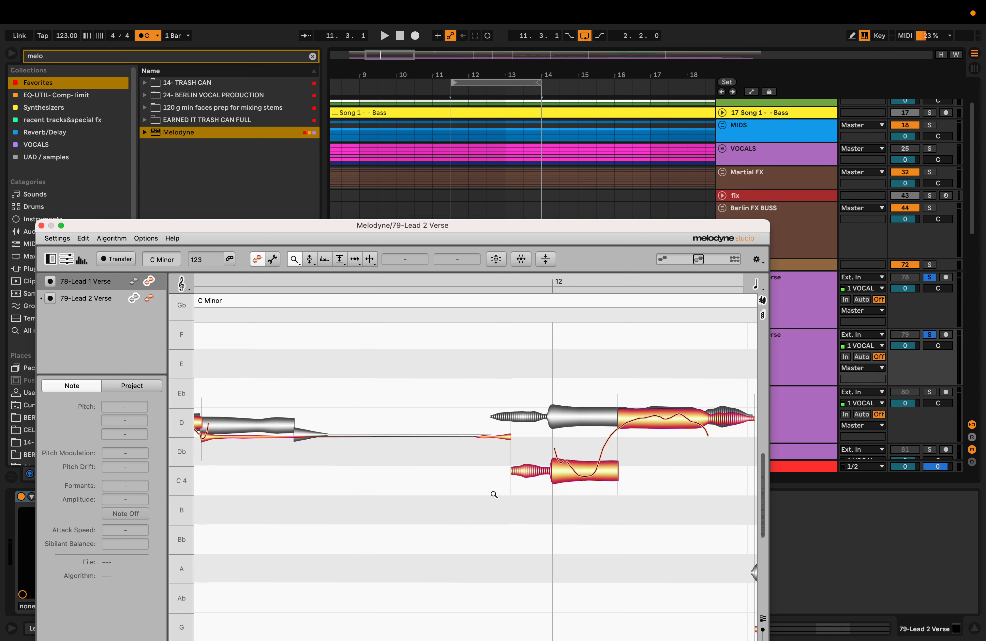
key("space")
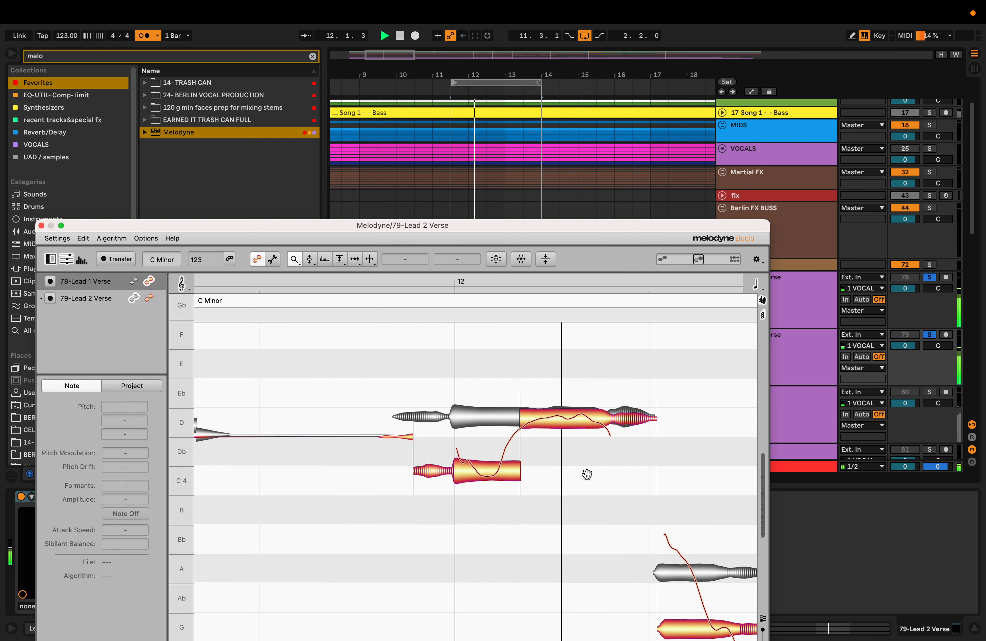
- Unsolo Lead 2 Verse, shorten the loop to end at bar 13, and bring the Melodyne editor back up over the arrangement
left_click(930, 335)
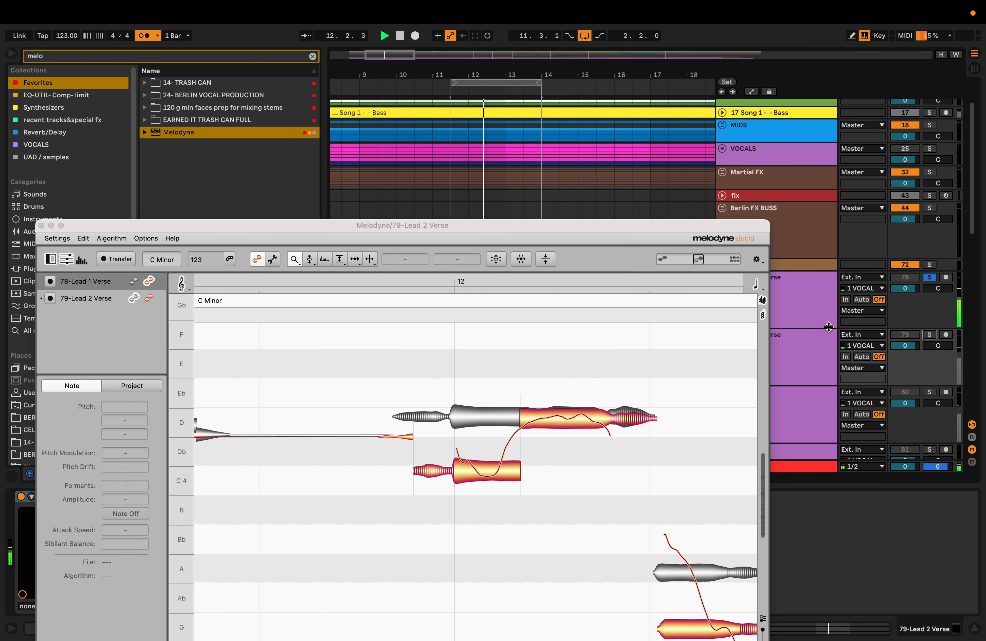
key("space")
key("space")
left_click_drag(457, 227, 452, 449)
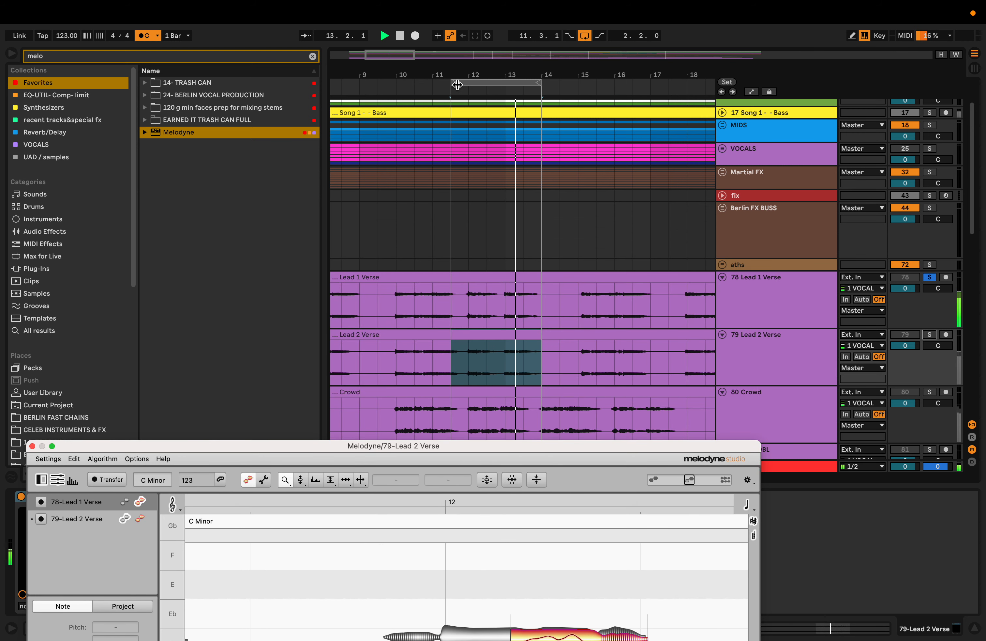
left_click_drag(540, 83, 506, 85)
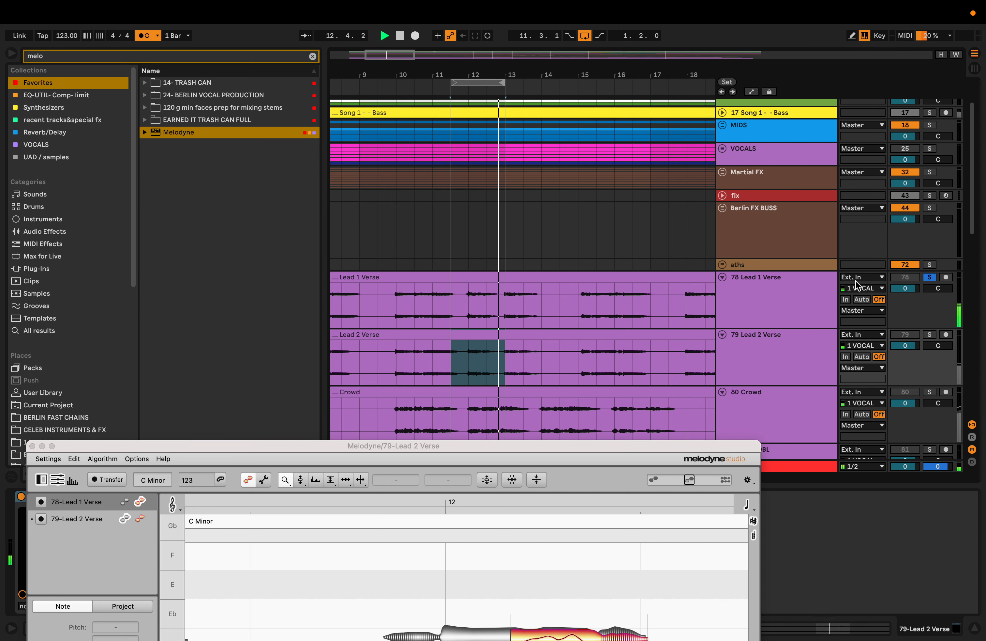
left_click_drag(620, 448, 630, 195)
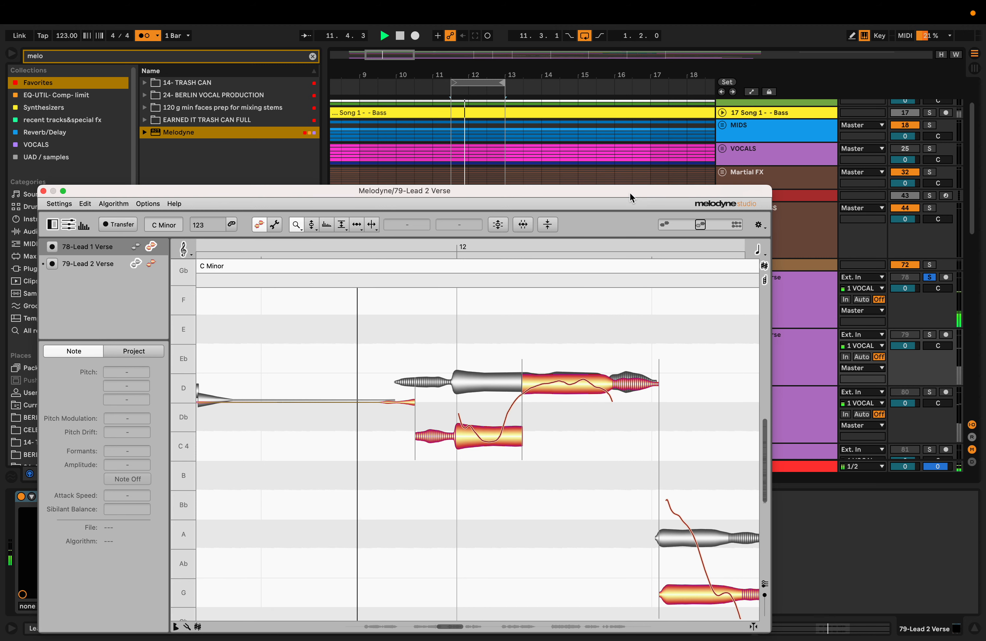
- Solo Lead 2 Verse in place of Lead 1 Verse, select the first G 3 note after the D 4 phrase in bar 12, and play the loop
left_click_drag(573, 434, 456, 413)
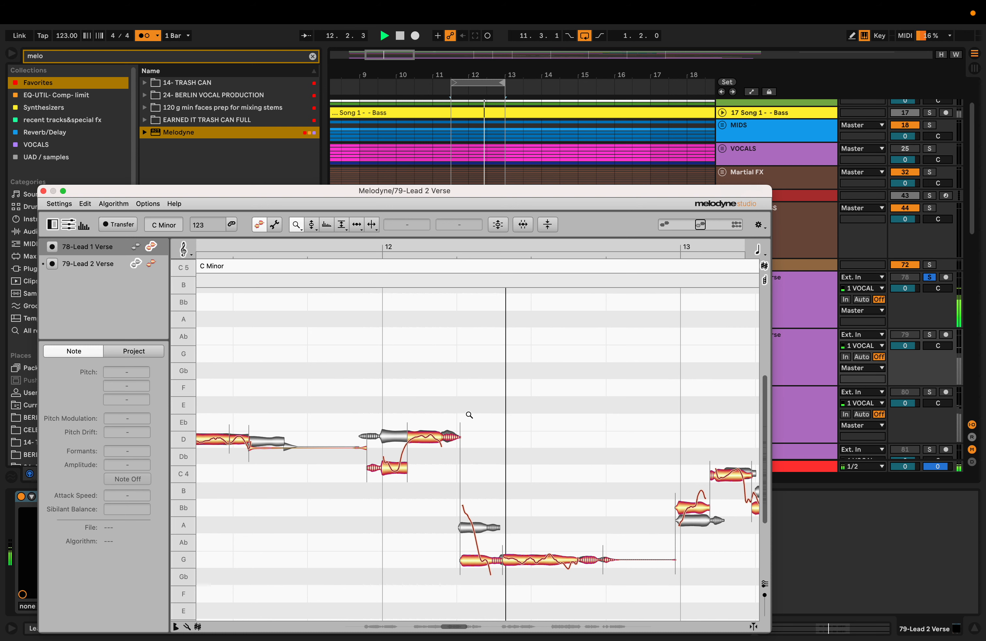
left_click(929, 335)
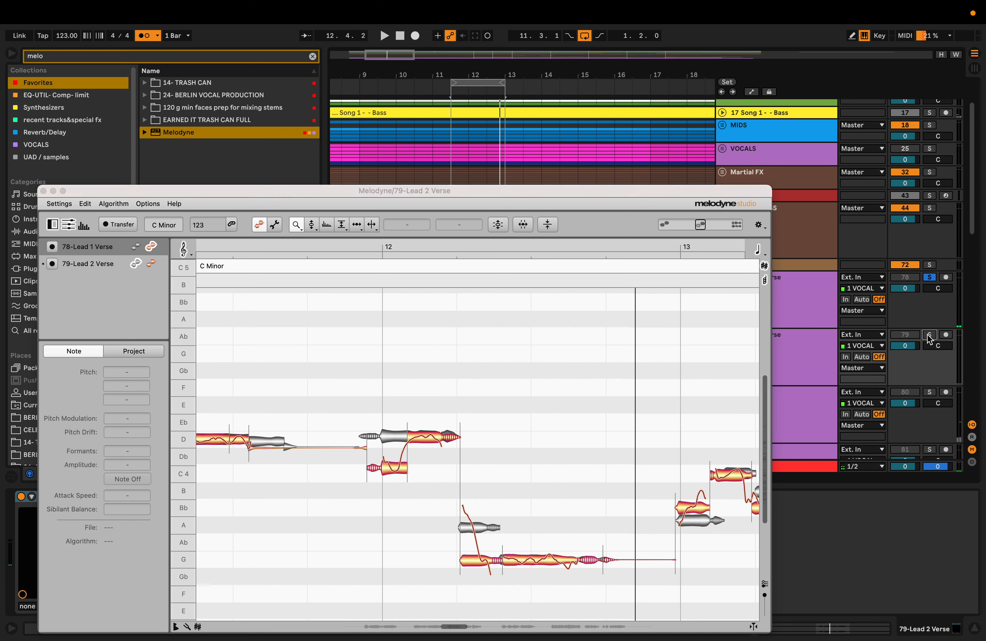
left_click(930, 278)
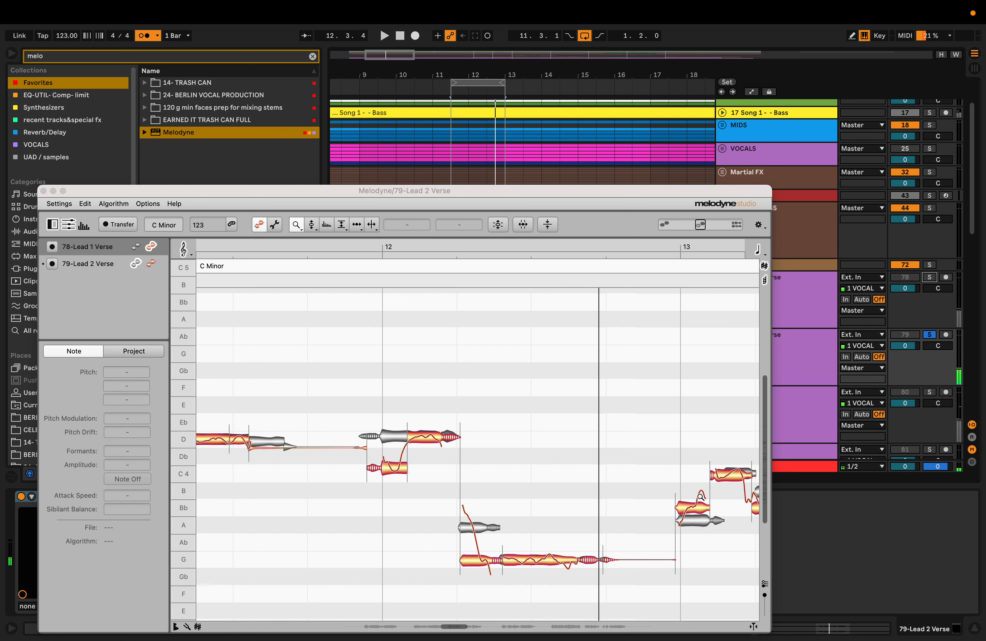
left_click_drag(419, 550, 476, 565)
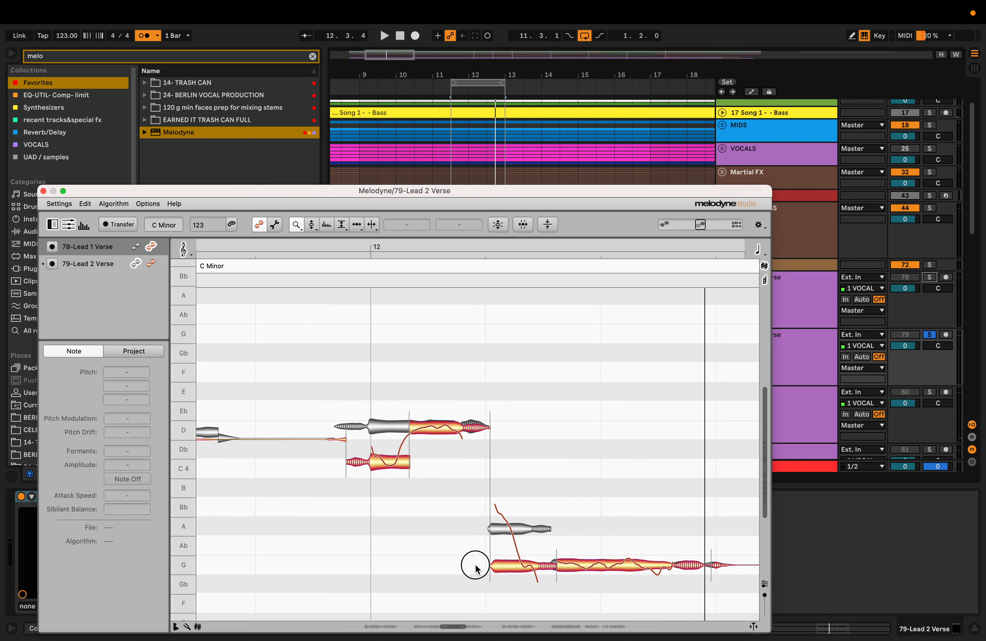
scroll(492, 516, "down", 3)
left_click(496, 503)
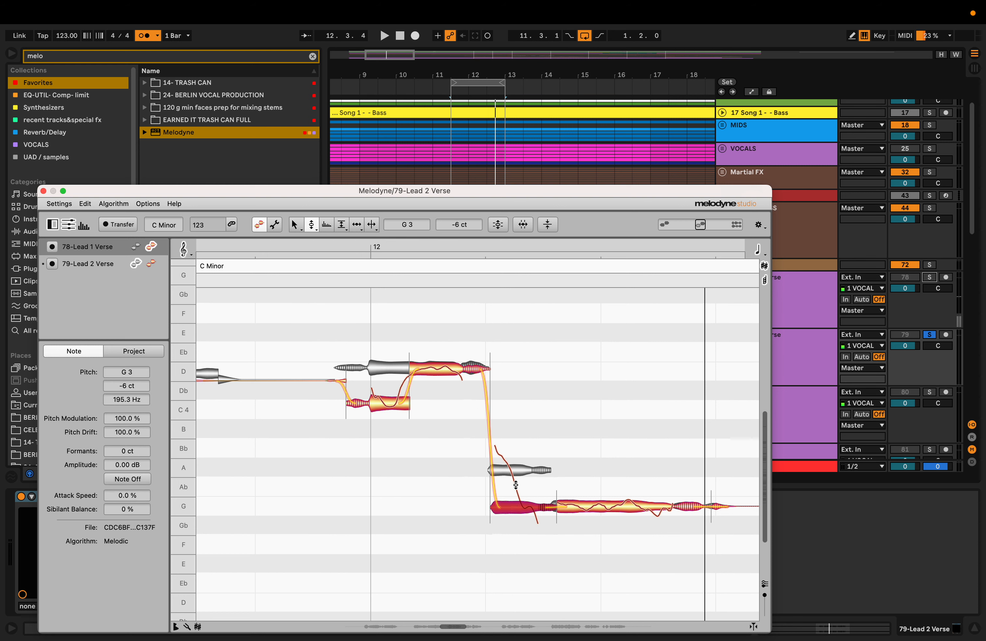
key("space")
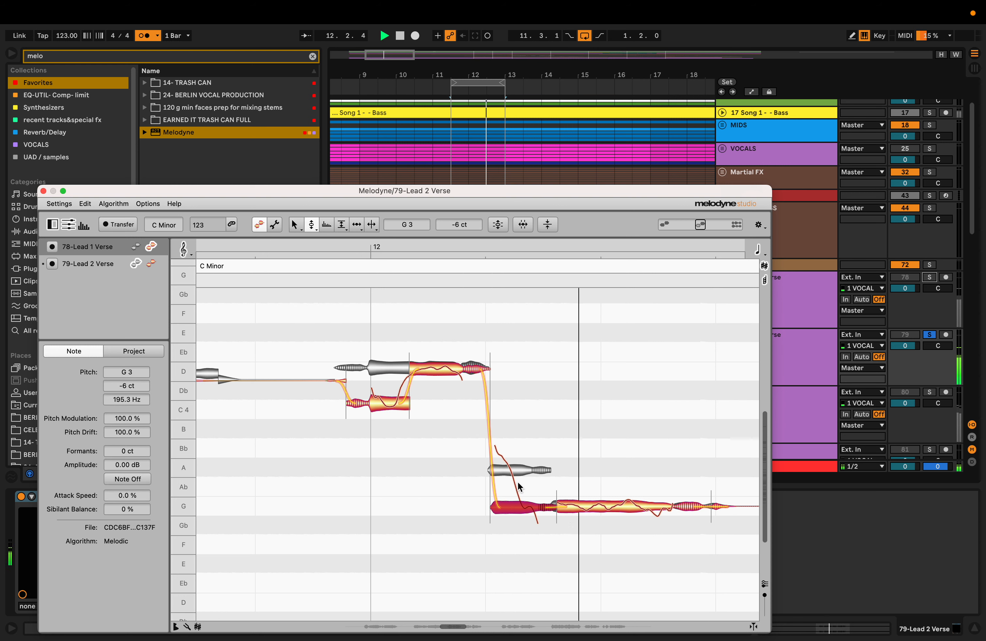
- Try raising Lead 1 Verse's first G 3 note in bar 12 to +25 cents
left_click(509, 505)
key("F1")
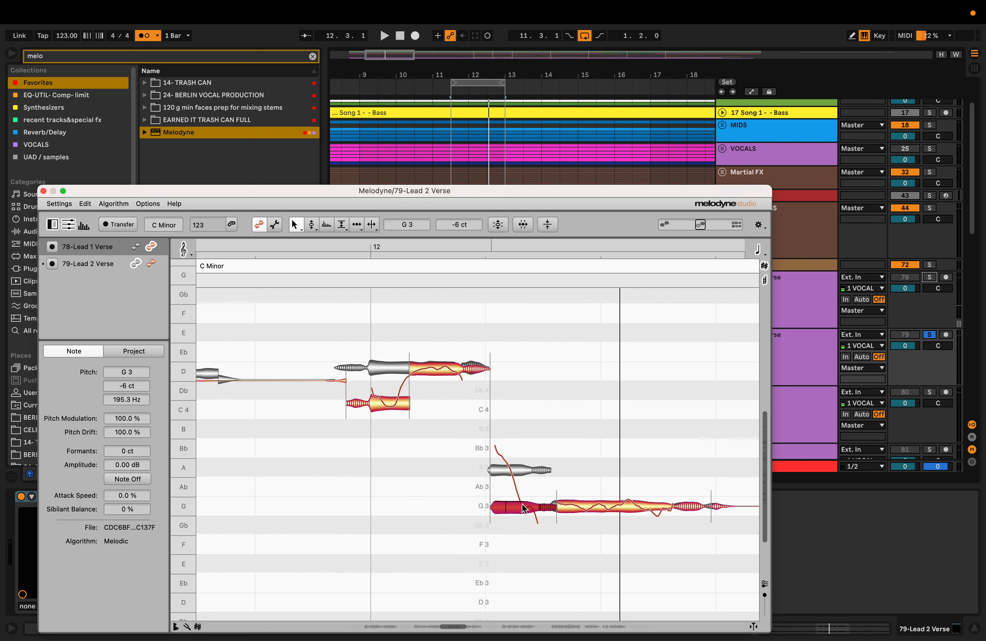
key("F2")
left_click_drag(522, 506, 525, 501)
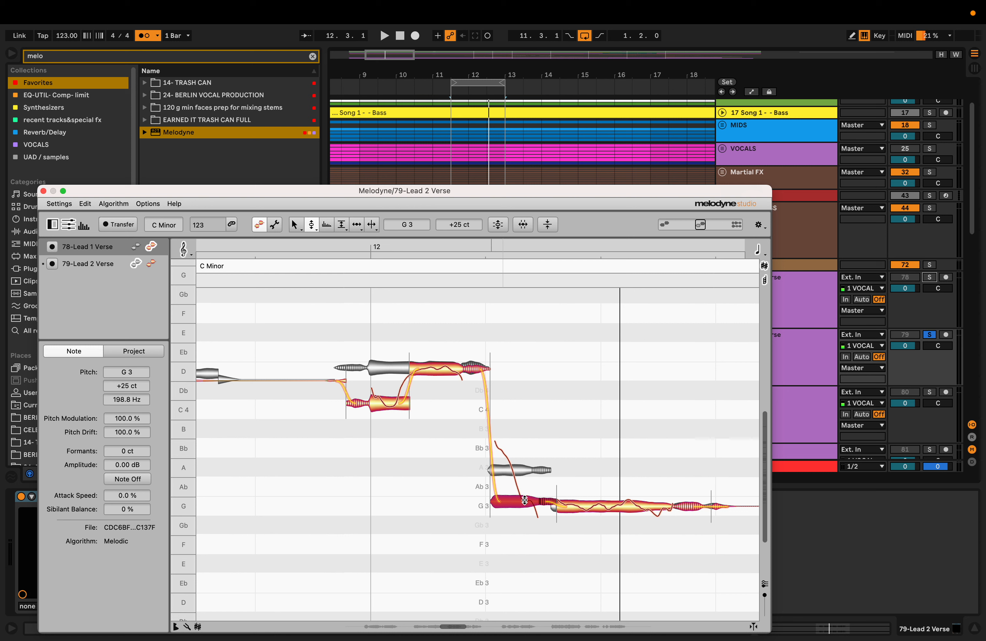
double_click(525, 500)
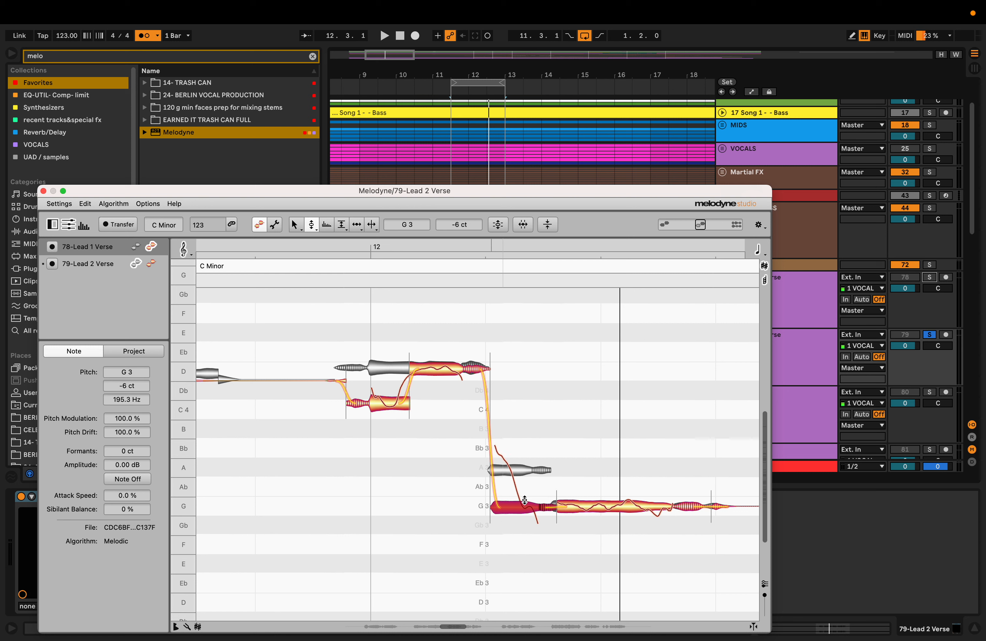
- Switch Melodyne editing to Lead 2 Verse and play the bar 12 phrase, changing the solo from Lead 2 Verse to Lead 1 Verse
left_click(152, 264)
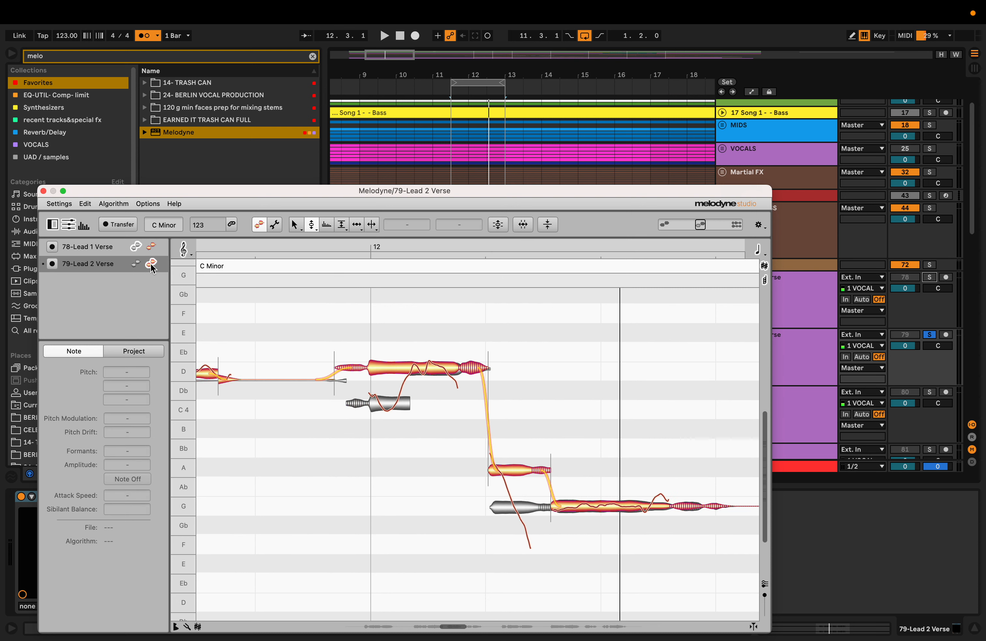
key("space")
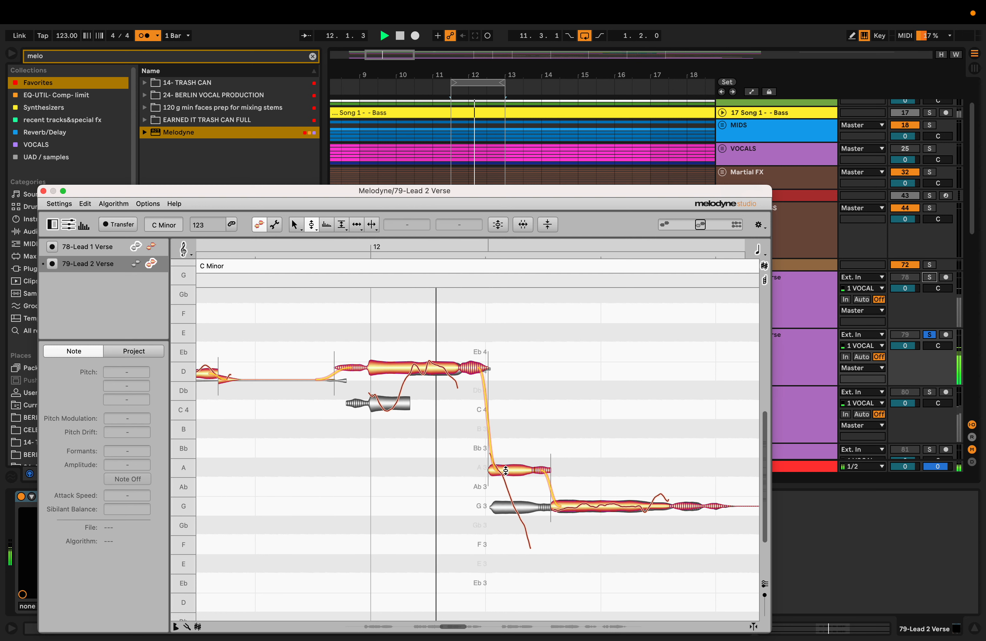
key("space")
left_click(930, 277)
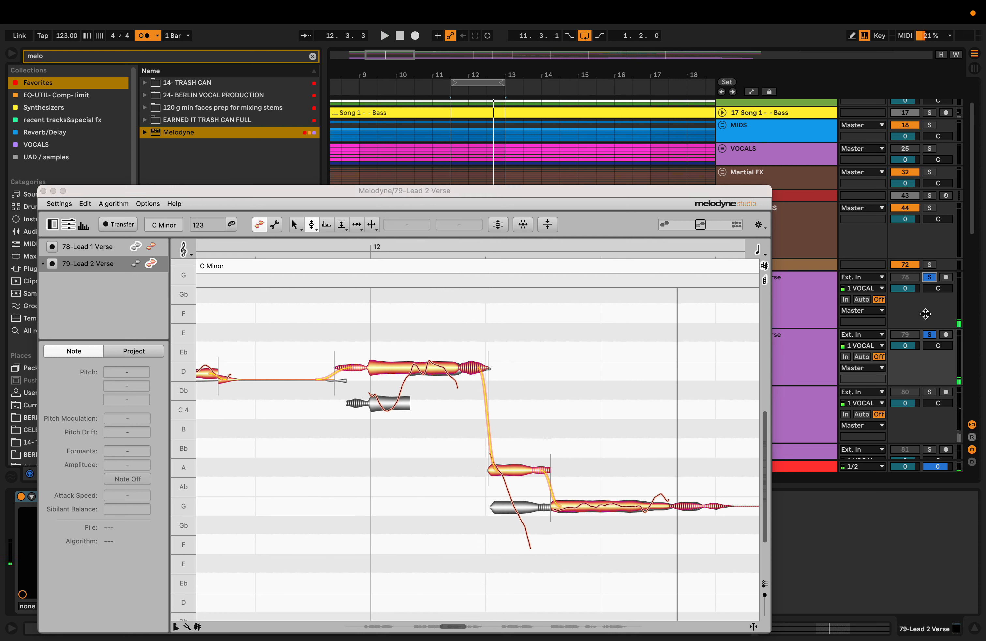
key("space")
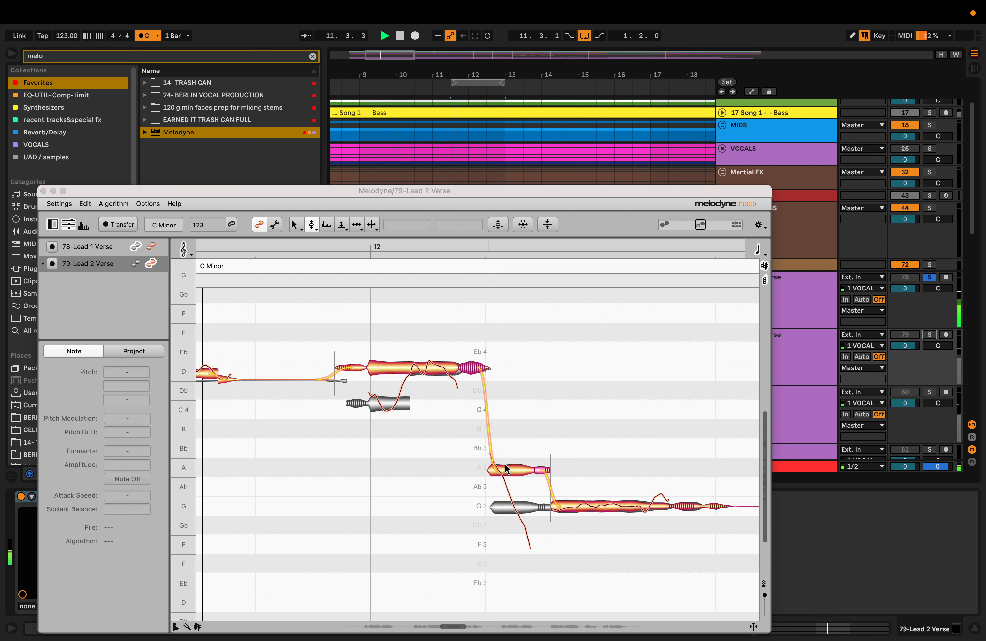
- Compare both verses' notes in the editor, solo both tracks, and select Lead 2 Verse's A 3 note in bar 12
left_click(152, 247)
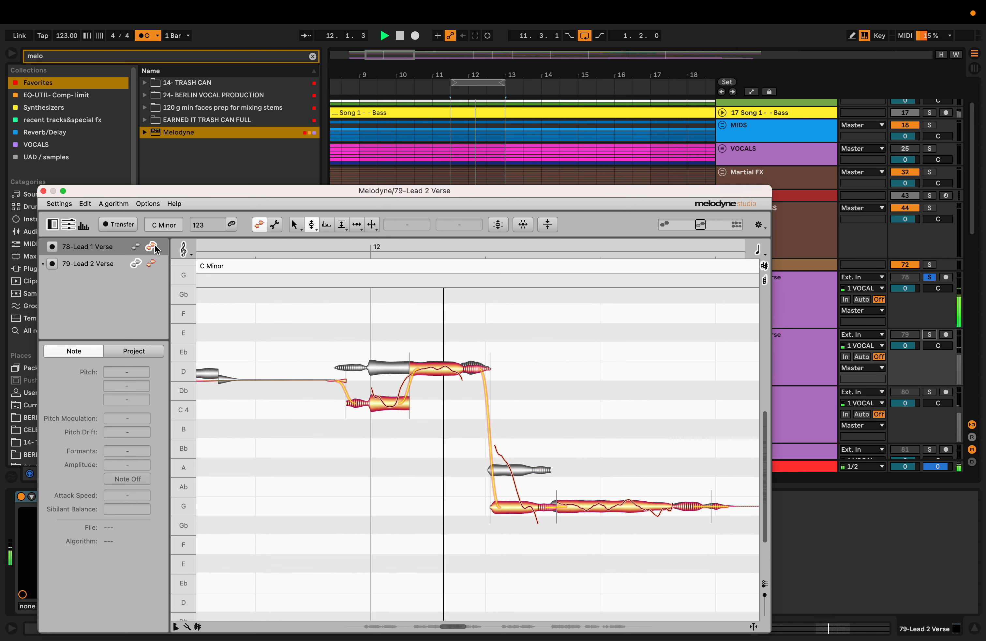
left_click(151, 264)
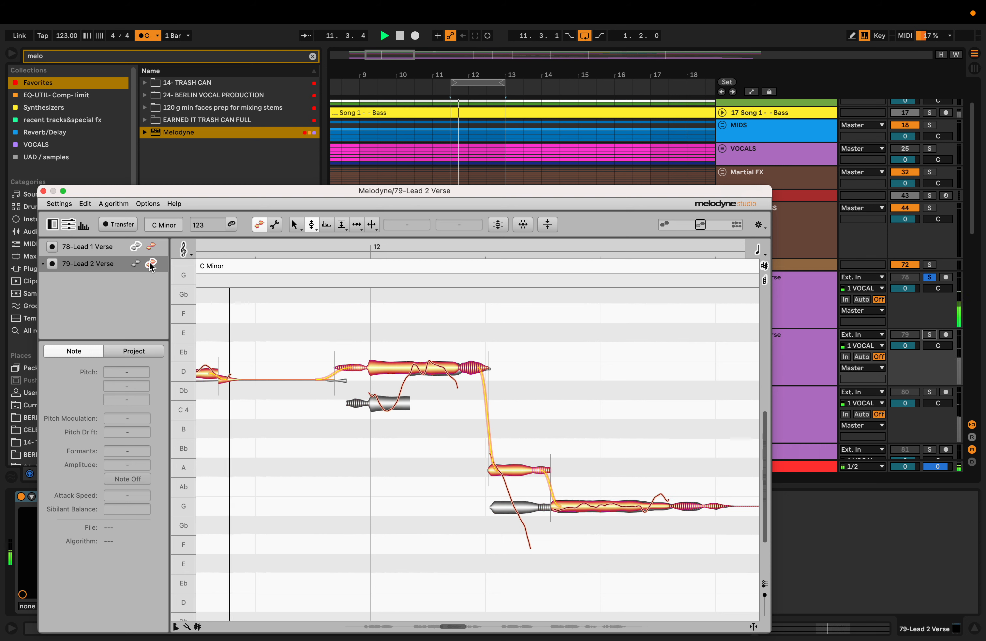
left_click(929, 335, "super")
left_click(386, 471)
left_click_drag(386, 470, 482, 523)
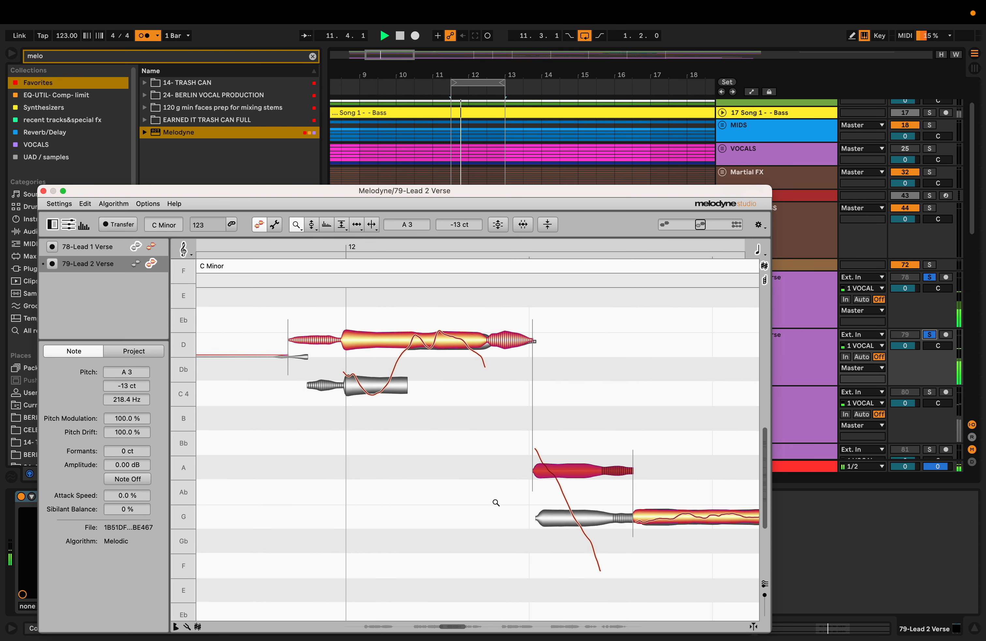
scroll(490, 499, "down", 2)
scroll(491, 499, "right", 3)
- Move the arrangement loop to start at 12.1.1 with its 1.2.0 length, and play both verses over it
left_click_drag(509, 191, 540, 440)
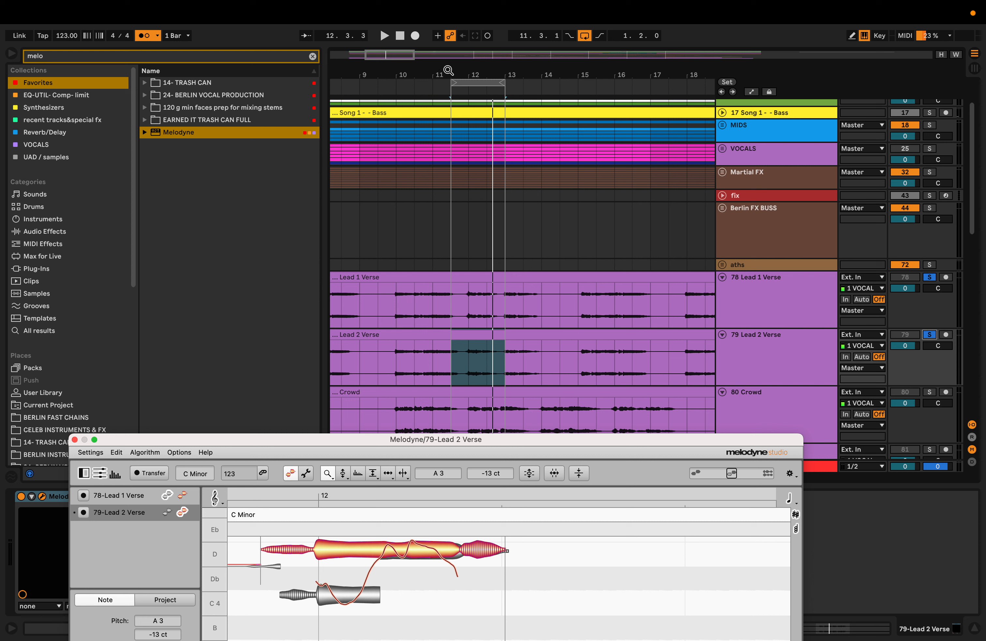
left_click_drag(454, 82, 518, 82)
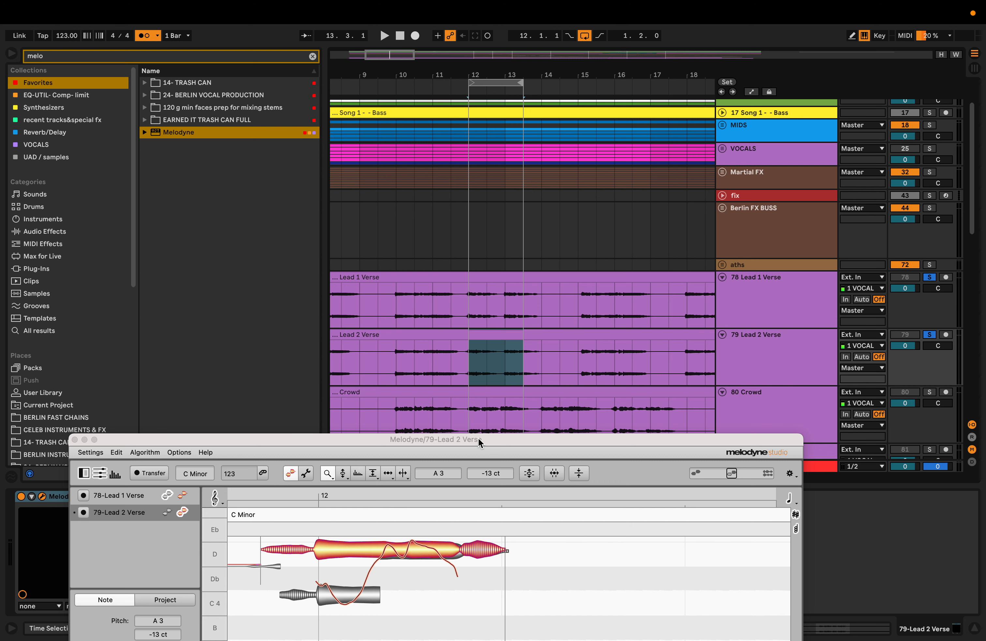
left_click_drag(479, 442, 473, 193)
key("space")
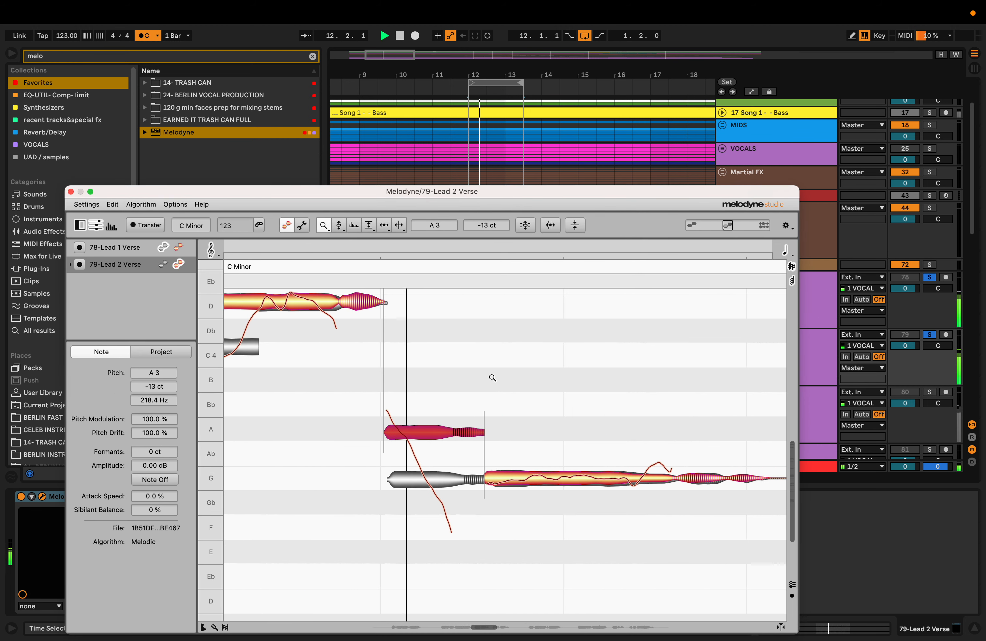
key("space")
- Shorten the loop to one bar, from bar 12 to bar 13, and play it with the Melodyne editor back in view
left_click_drag(437, 192, 436, 455)
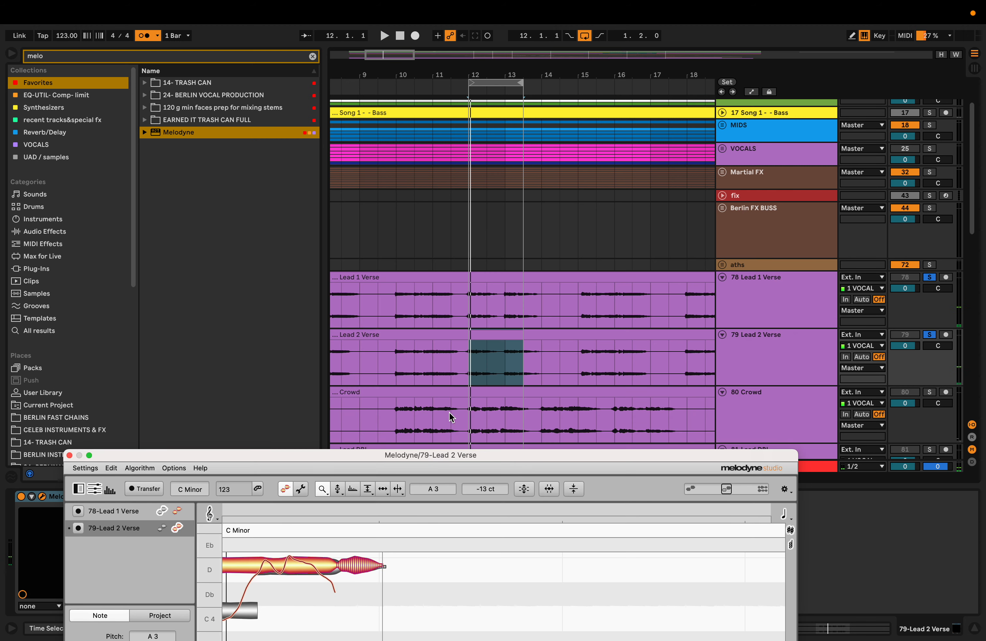
mouse_move(520, 85)
left_mouse_down()
mouse_move(489, 82)
mouse_move(504, 83)
left_mouse_up()
key("space")
left_click_drag(466, 463, 495, 200)
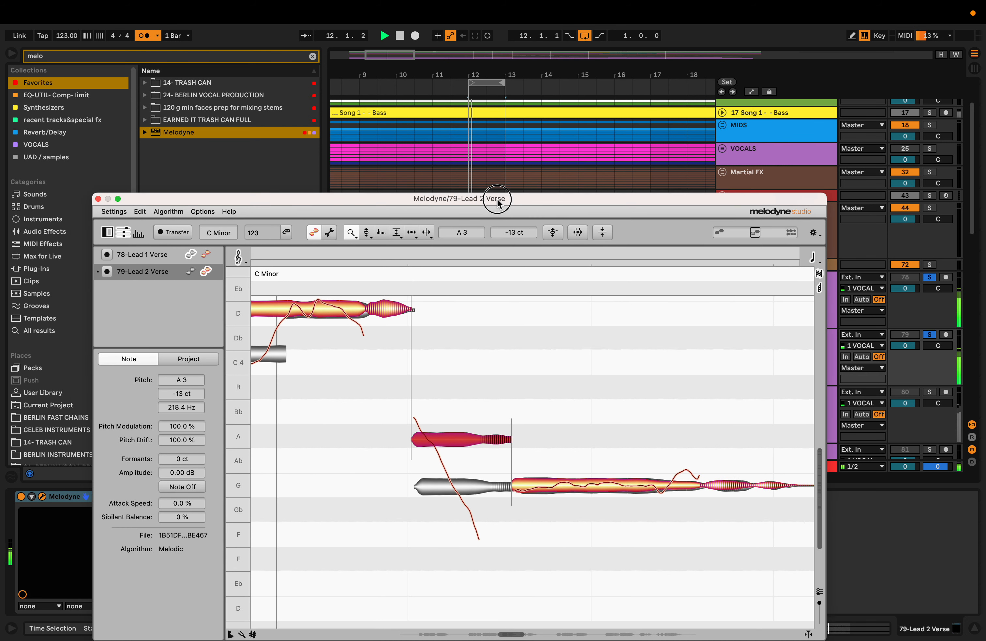
- Compare the soloed verses and raise Lead 2 Verse's A 3 note in bar 12 to +14 cents during playback
left_click(930, 334)
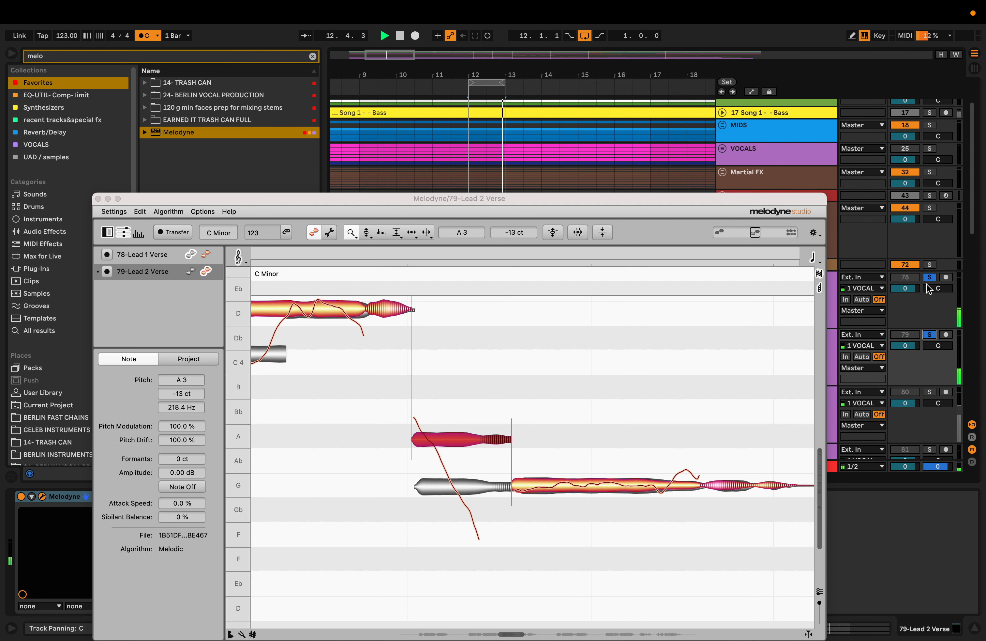
left_click(930, 335)
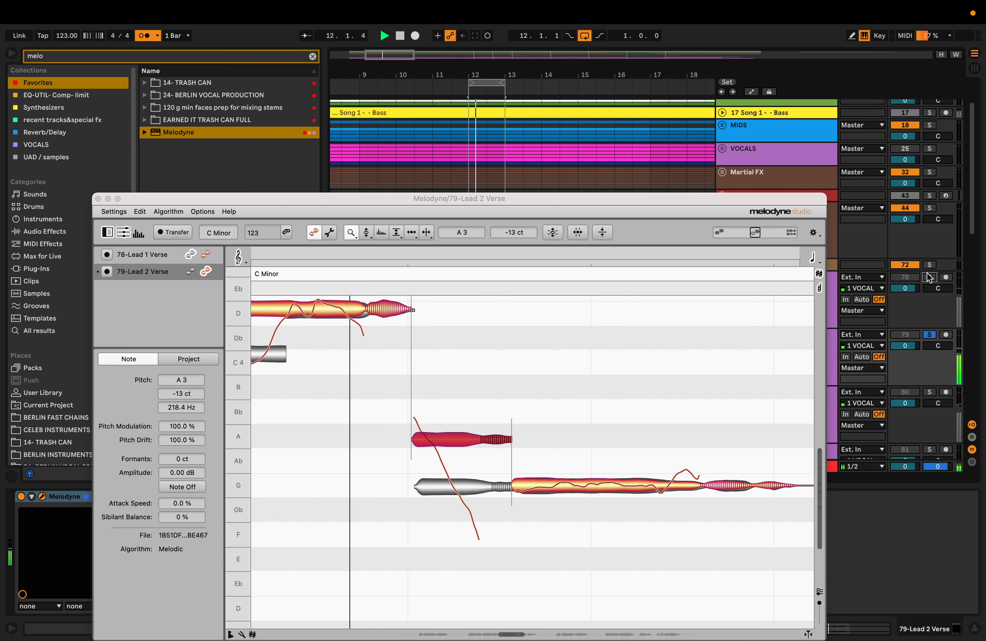
left_click(449, 445)
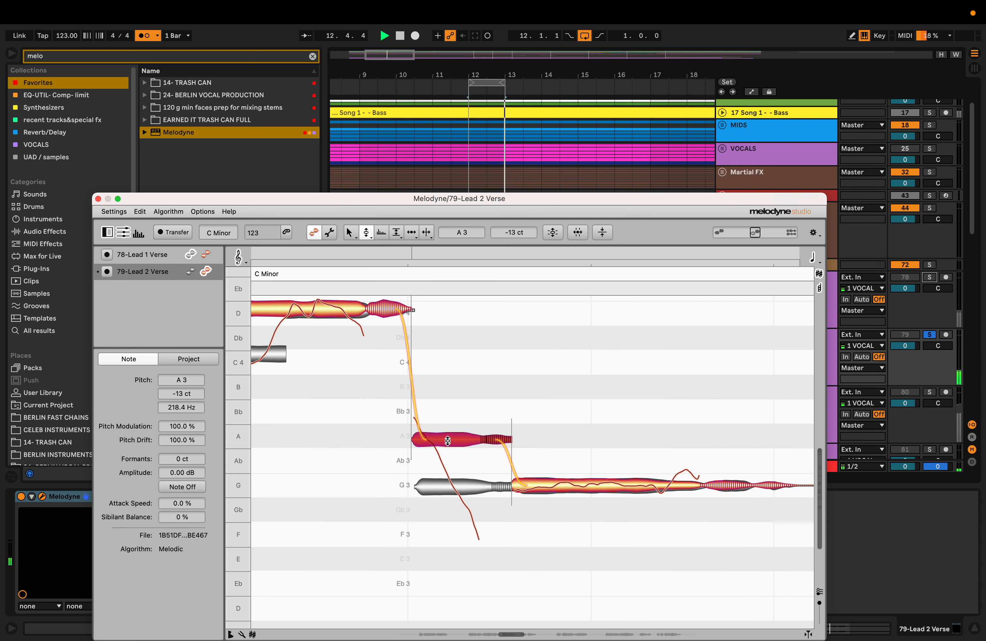
left_click_drag(449, 444, 449, 435)
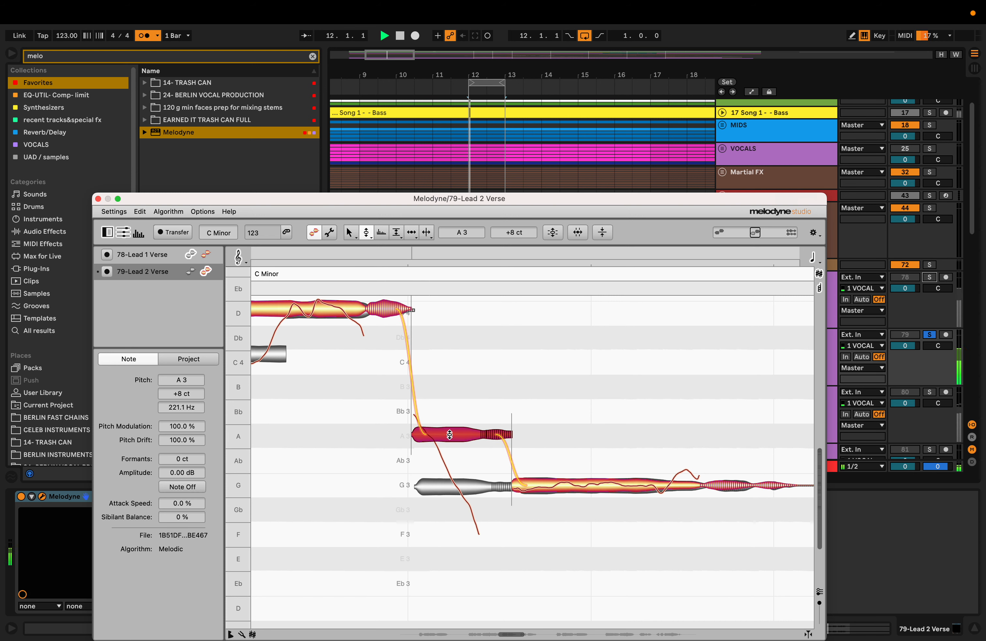
left_click_drag(449, 434, 450, 433)
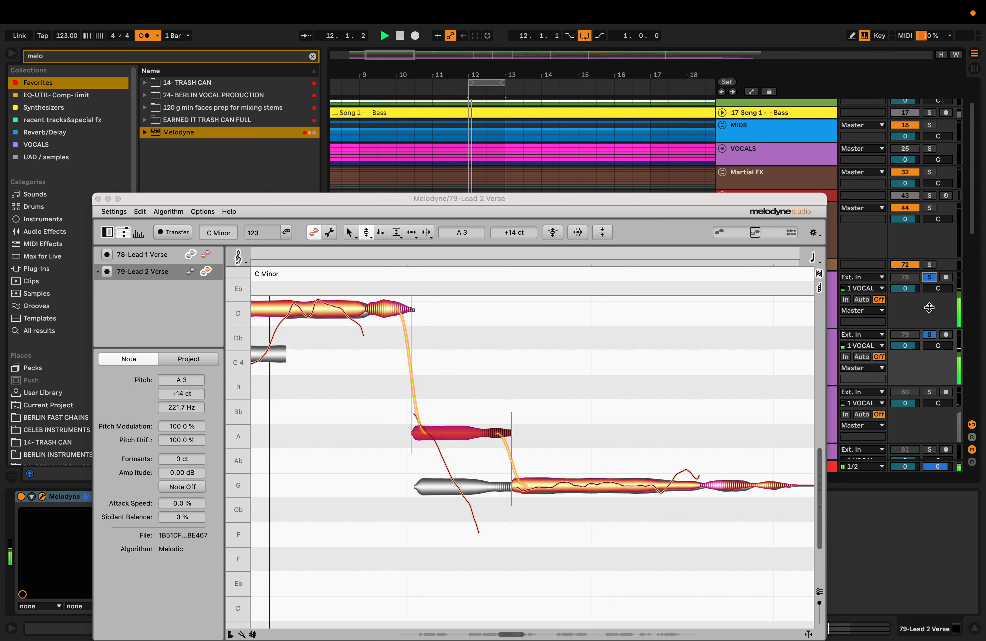
- Recheck the note with Lead 1 and Lead 2 Verse soloed in turn, and raise Lead 2 Verse's A 3 note to +19 cents
left_click(930, 334)
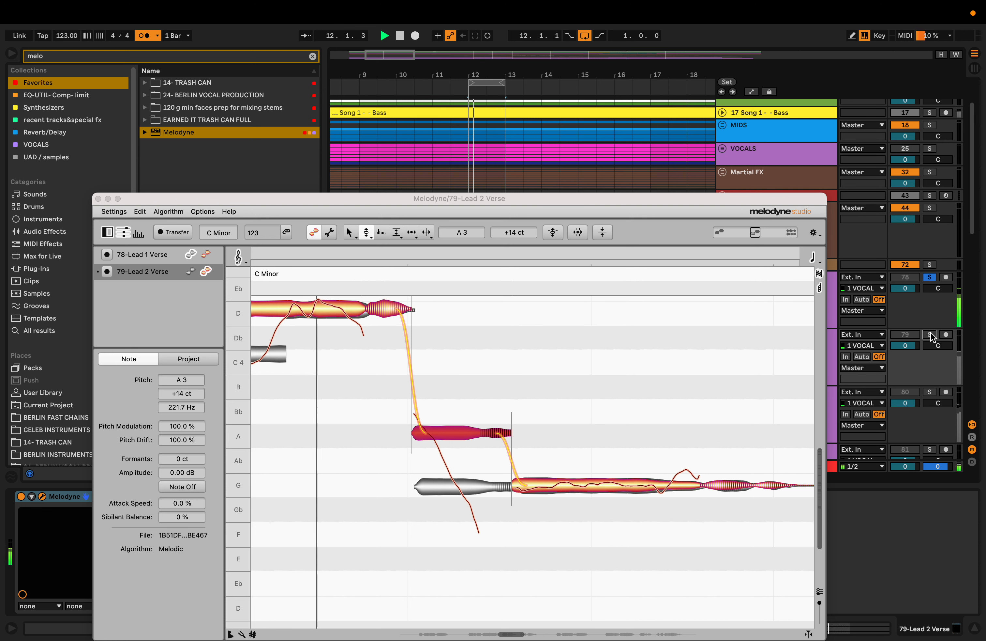
left_click(930, 334)
left_click(930, 275)
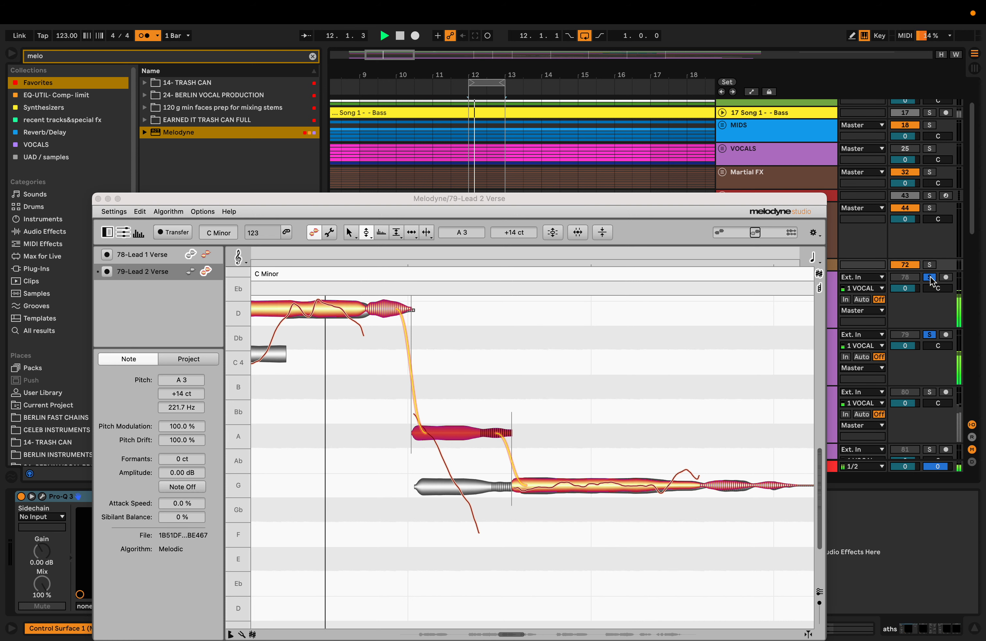
left_click(460, 432)
left_click_drag(460, 429, 460, 428)
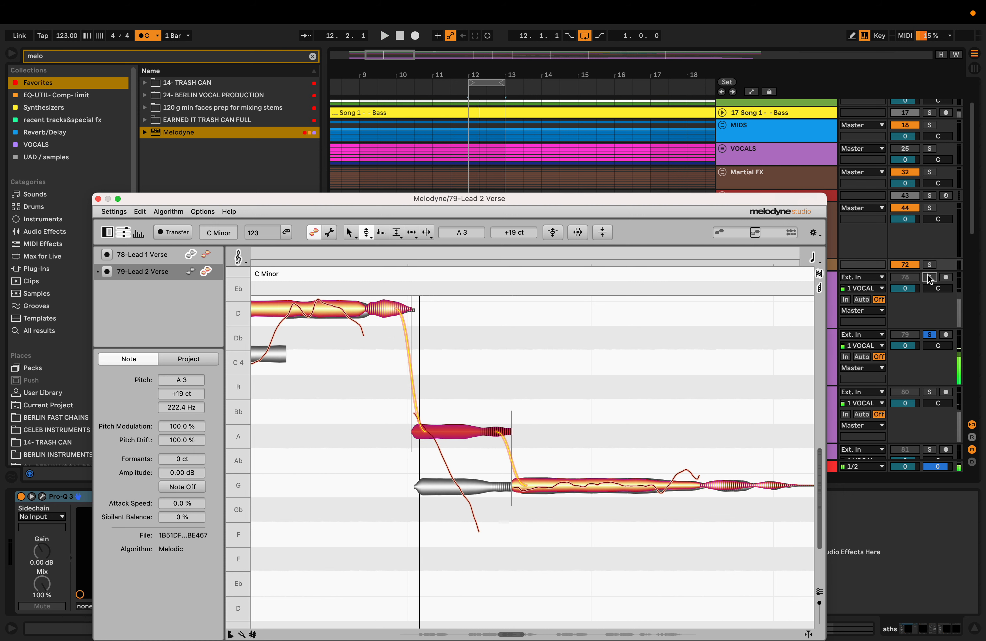
- Loop bar 12 and alternate the solos between Lead 1 Verse, Lead 2 Verse and both to compare the tuning of the A 3 note
key("space")
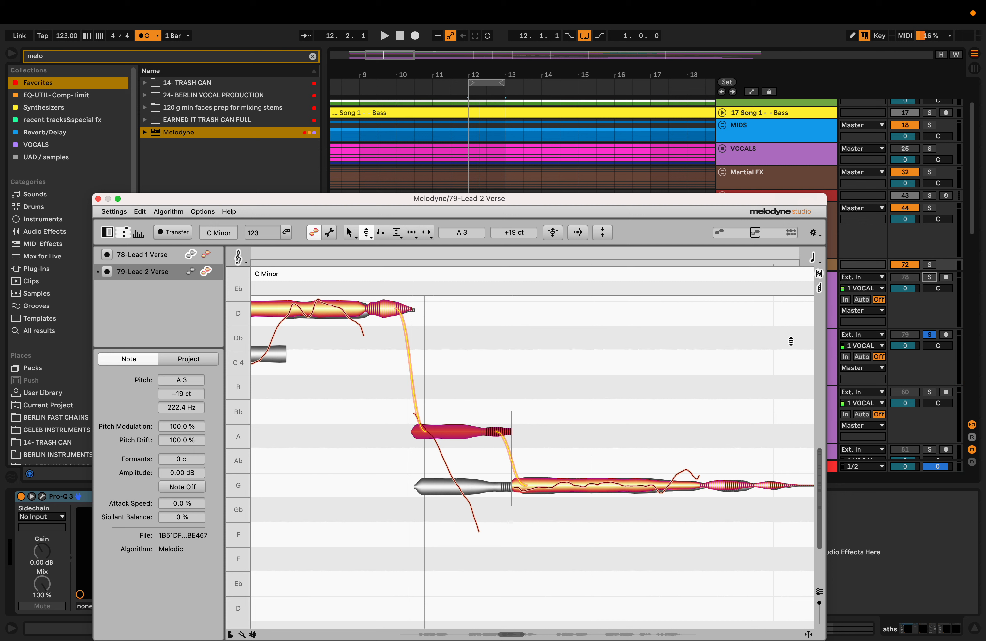
left_click(928, 277)
key("space")
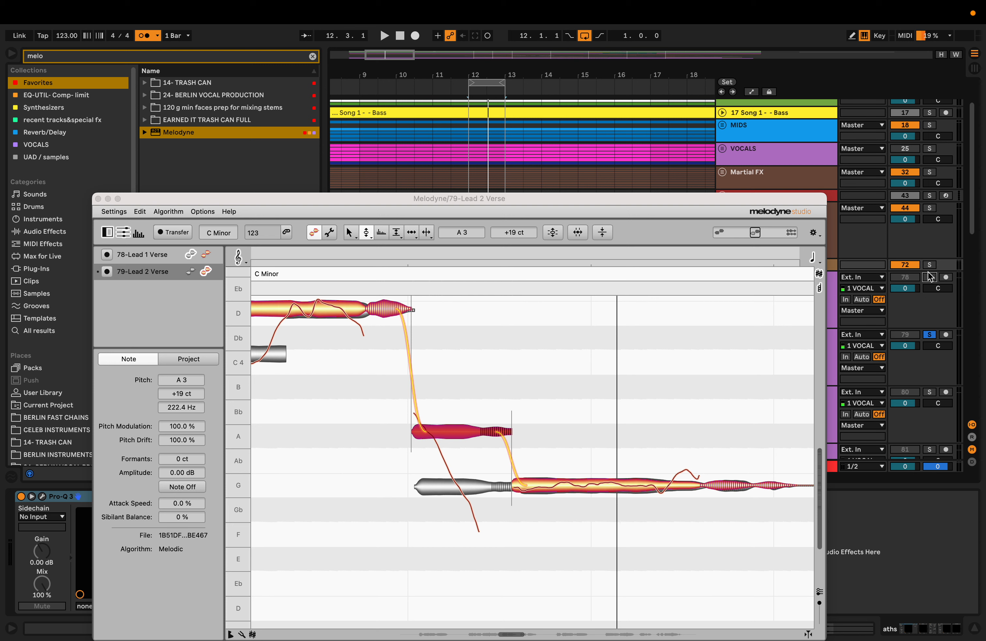
key("space")
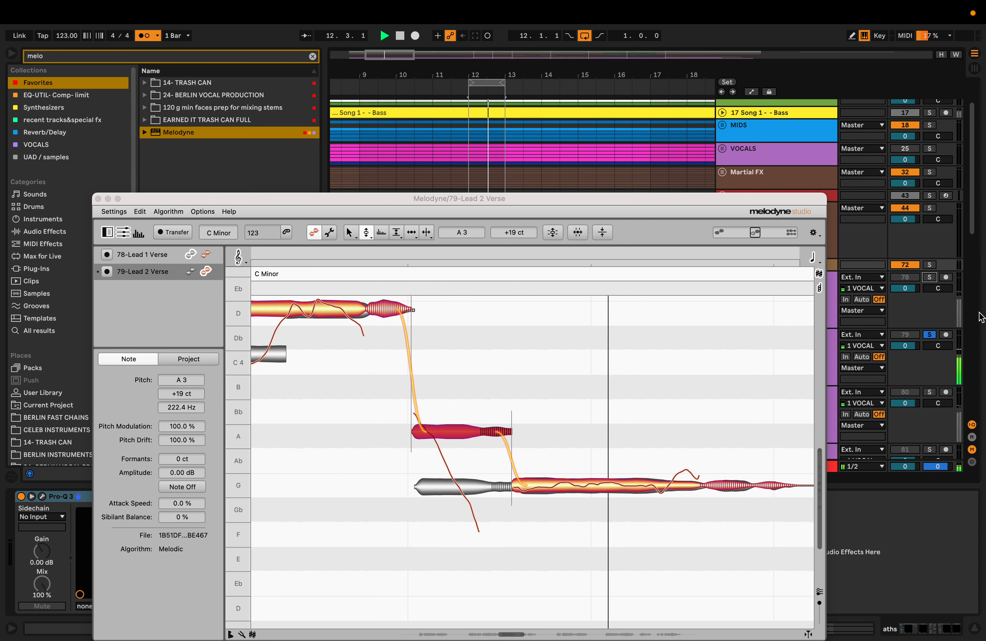
left_click(930, 276)
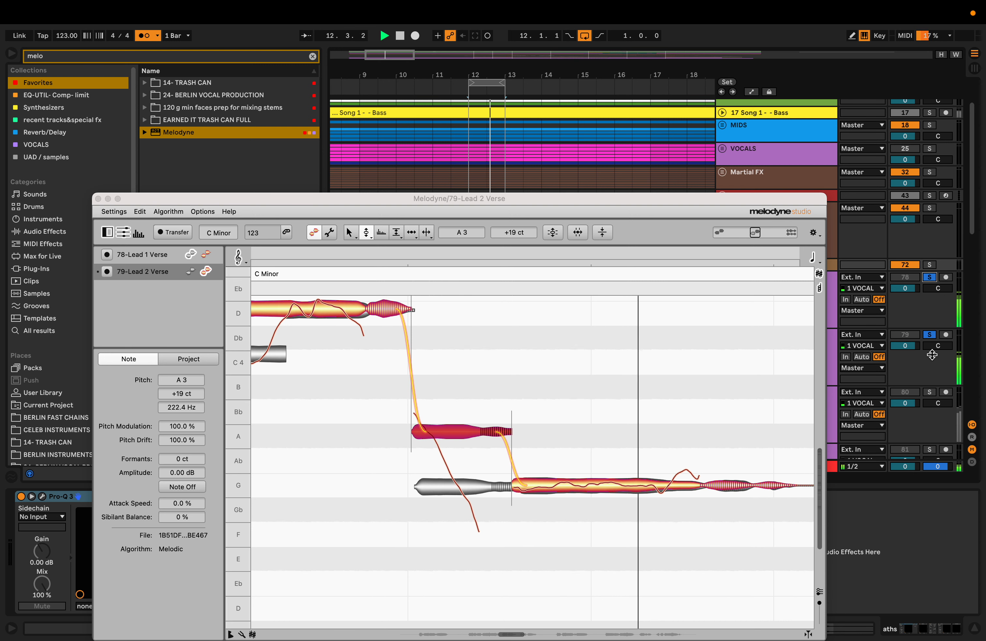
left_click(930, 334)
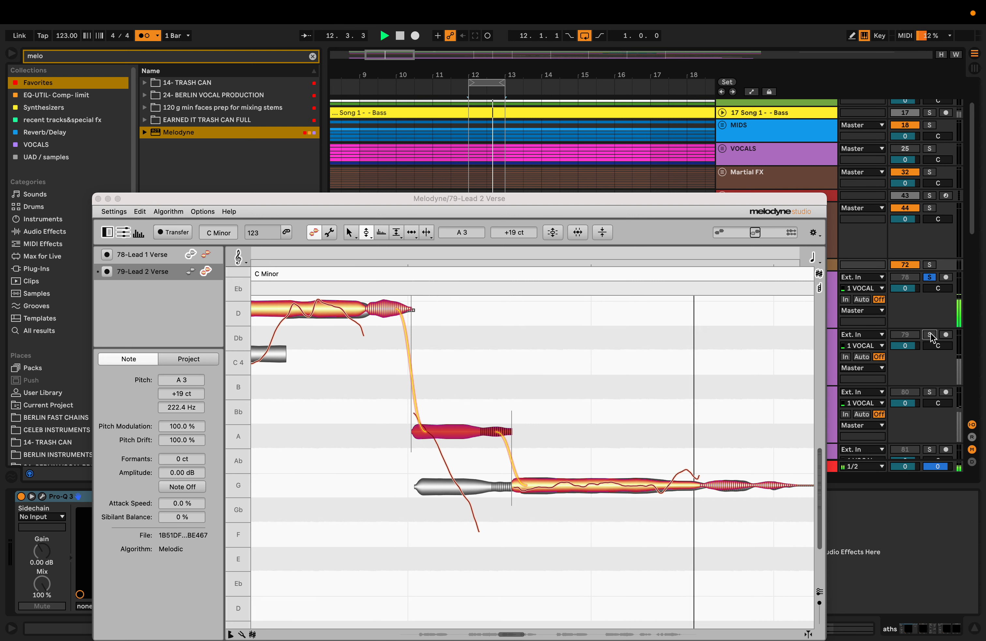
left_click(931, 334)
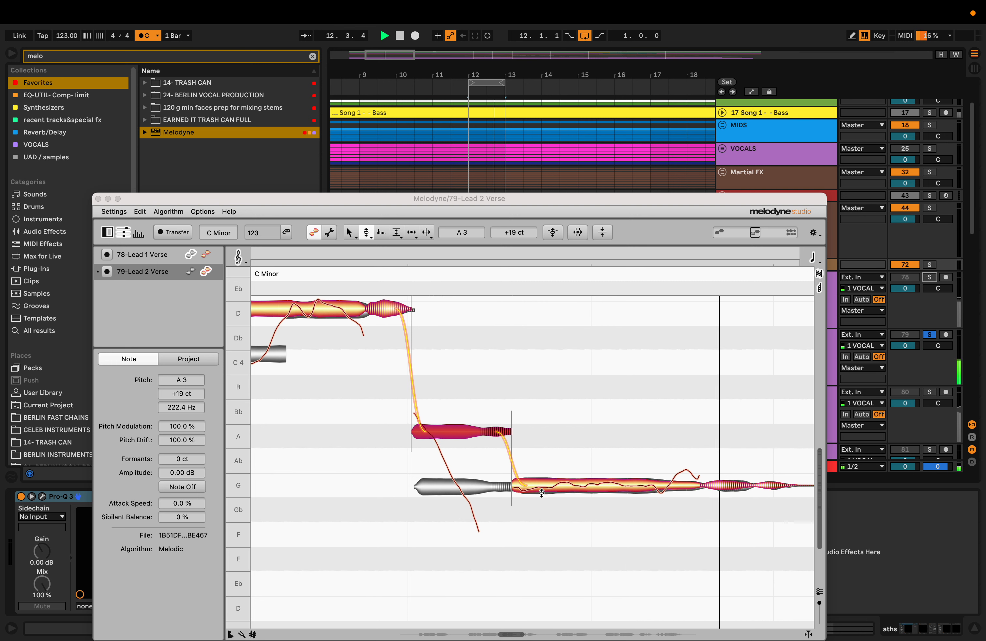
- Move Lead 2 Verse's A 3 note in bar 12 to Bb 3 at -4 cents and compare it with Lead 1 Verse using solos
left_click_drag(452, 432, 459, 413)
left_click(930, 277)
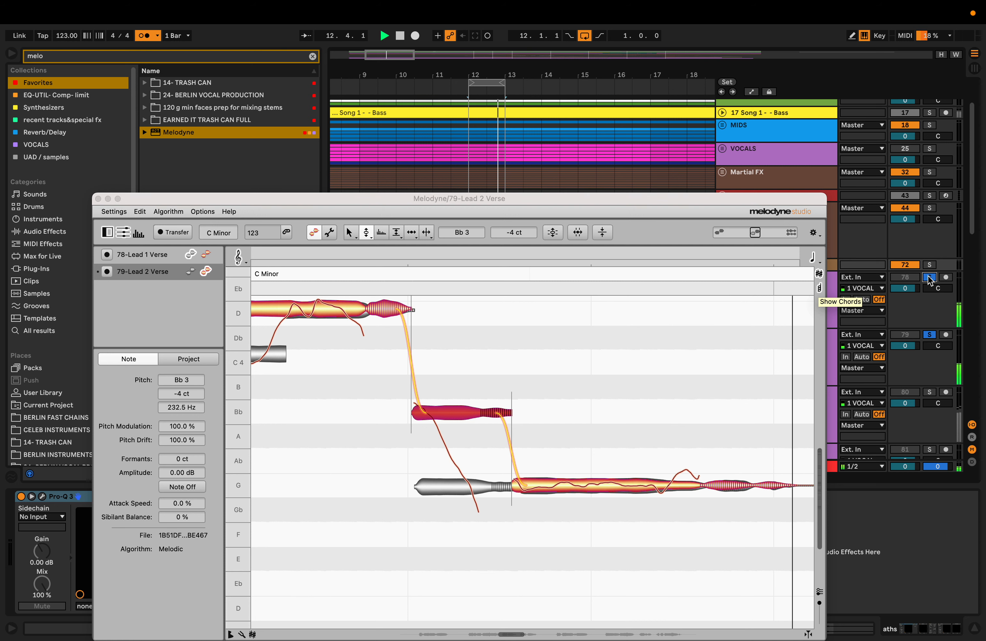
left_click(930, 276)
key("space")
left_click(930, 334)
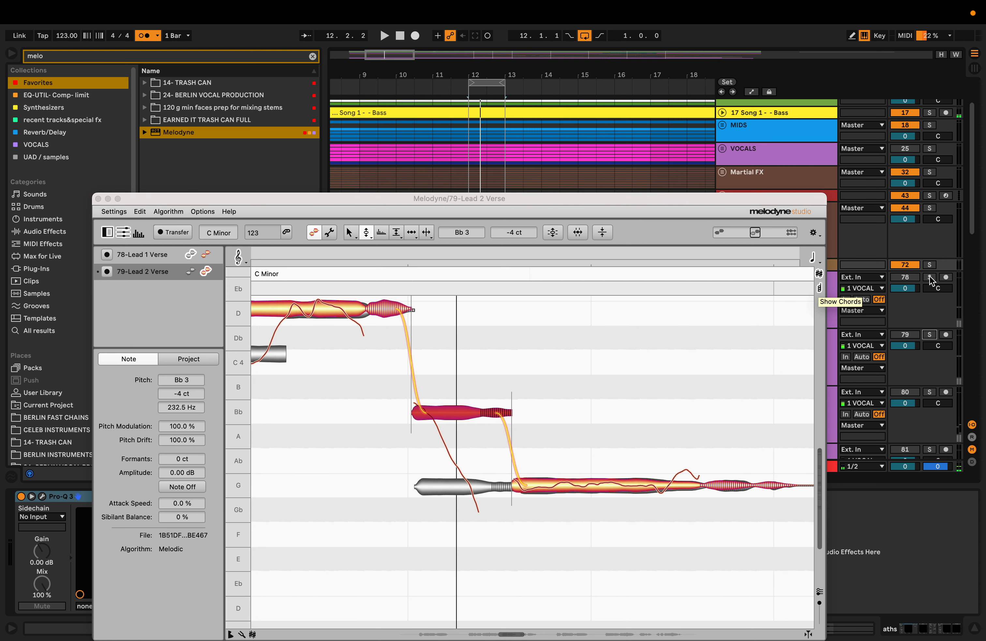
left_click(930, 277)
key("space")
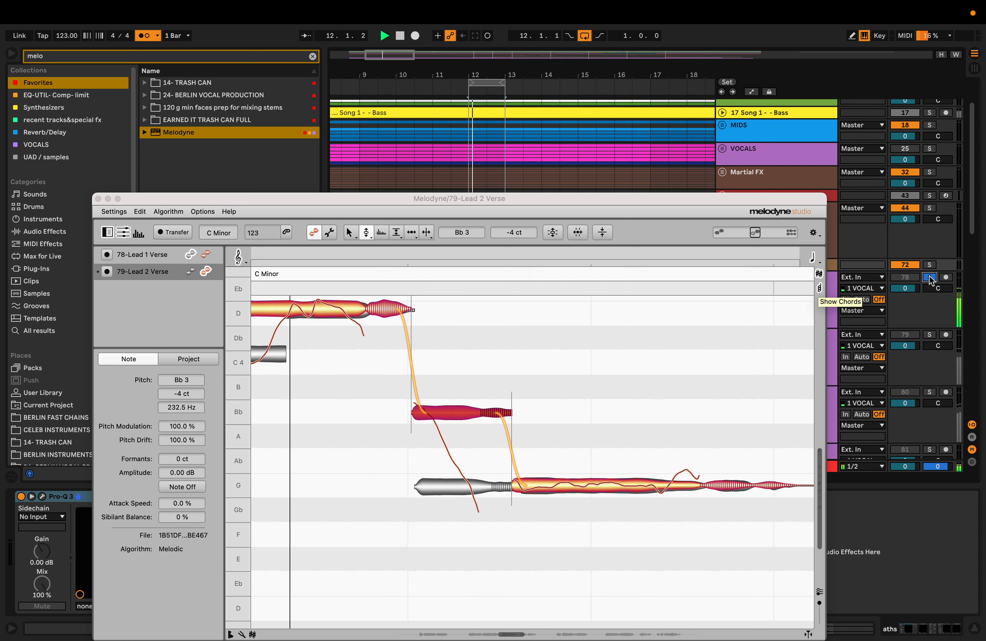
left_click(930, 334)
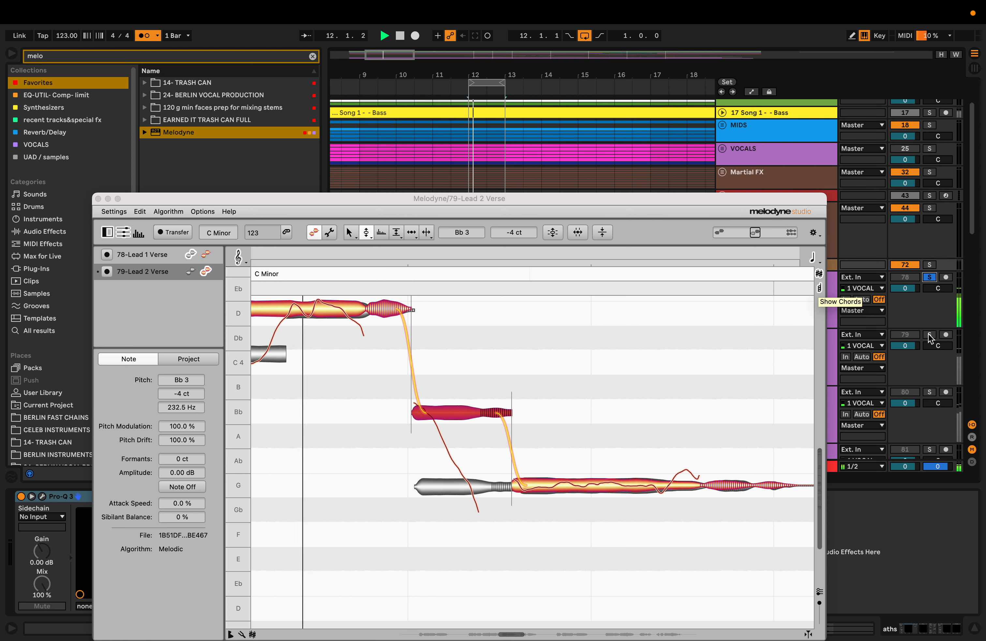
left_click(932, 275)
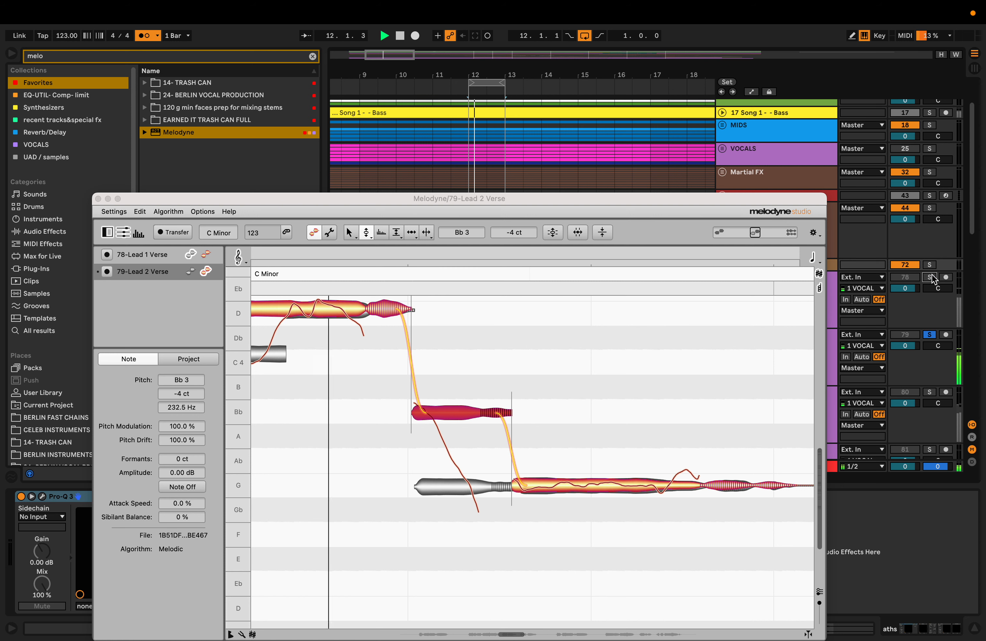
- Set the pitch modulation of Lead 2 Verse's Bb 3 note in bar 12 to 110% and recheck it with and without Lead 1 Verse
left_click(443, 415)
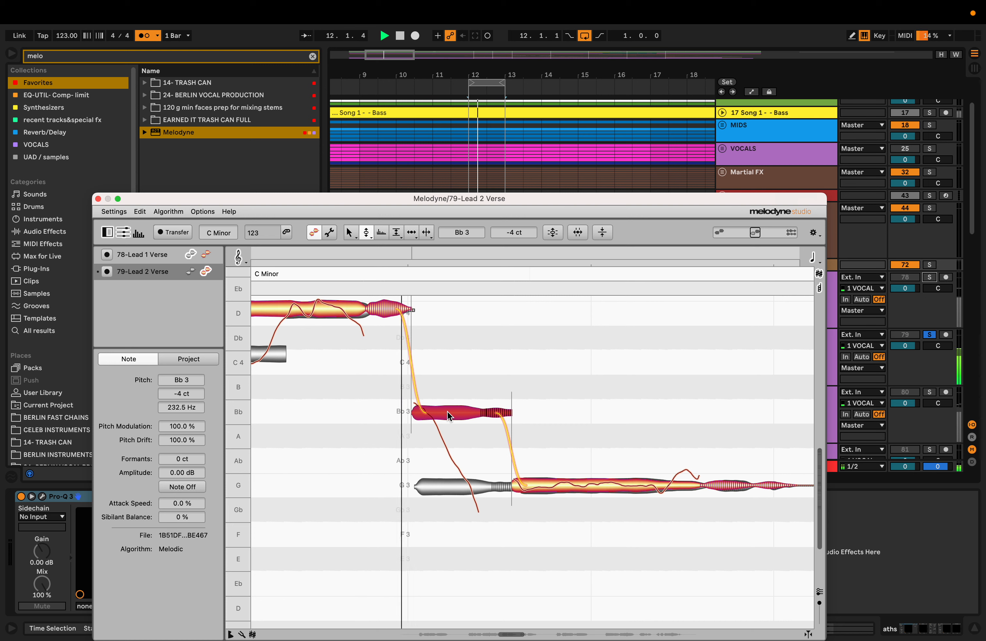
key("F2")
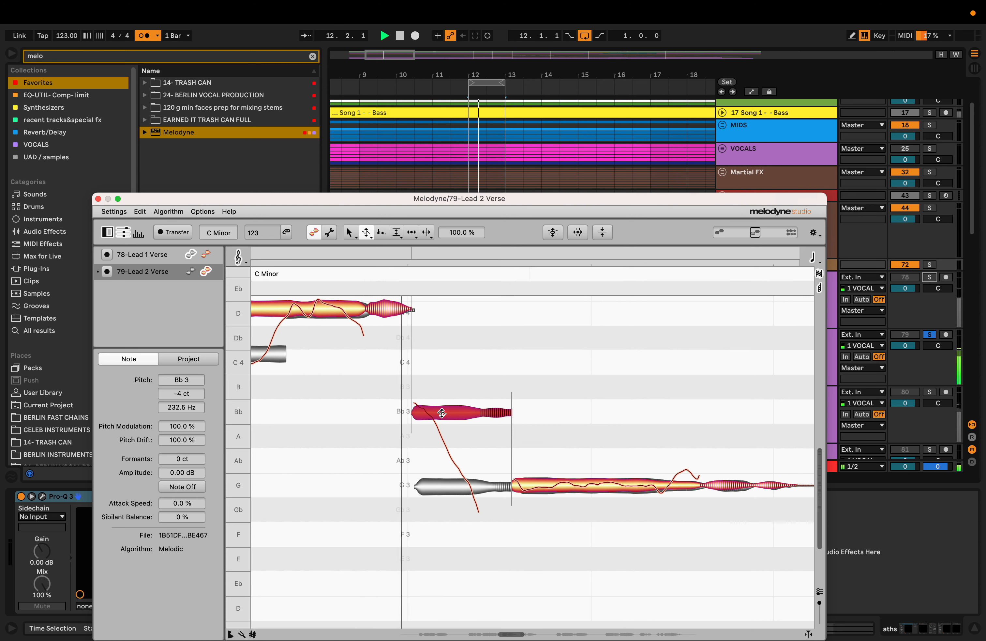
mouse_move(442, 412)
left_mouse_down()
mouse_move(442, 385)
mouse_move(442, 406)
left_mouse_up()
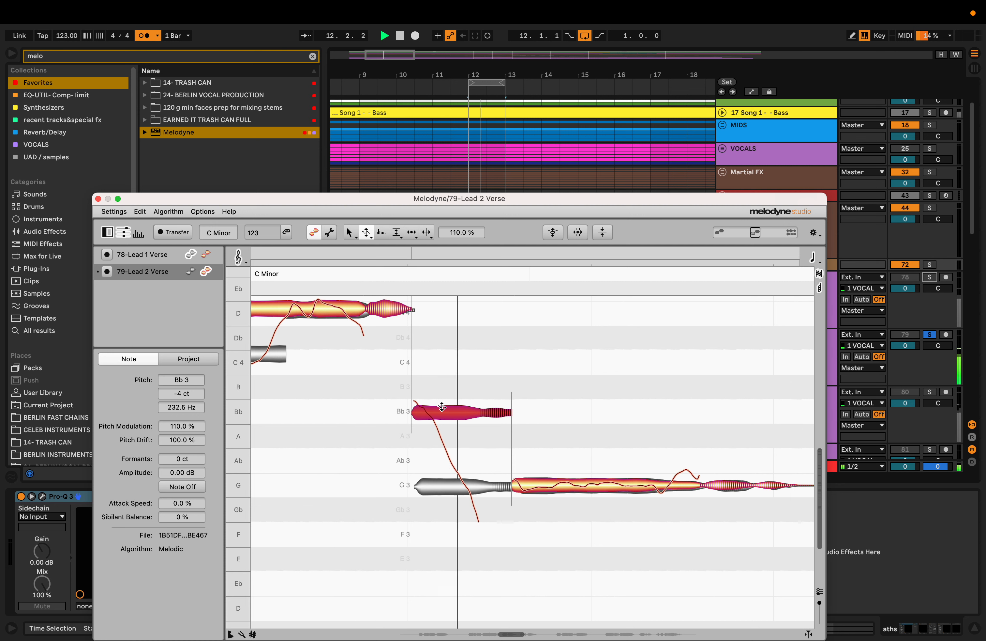
left_click(926, 276)
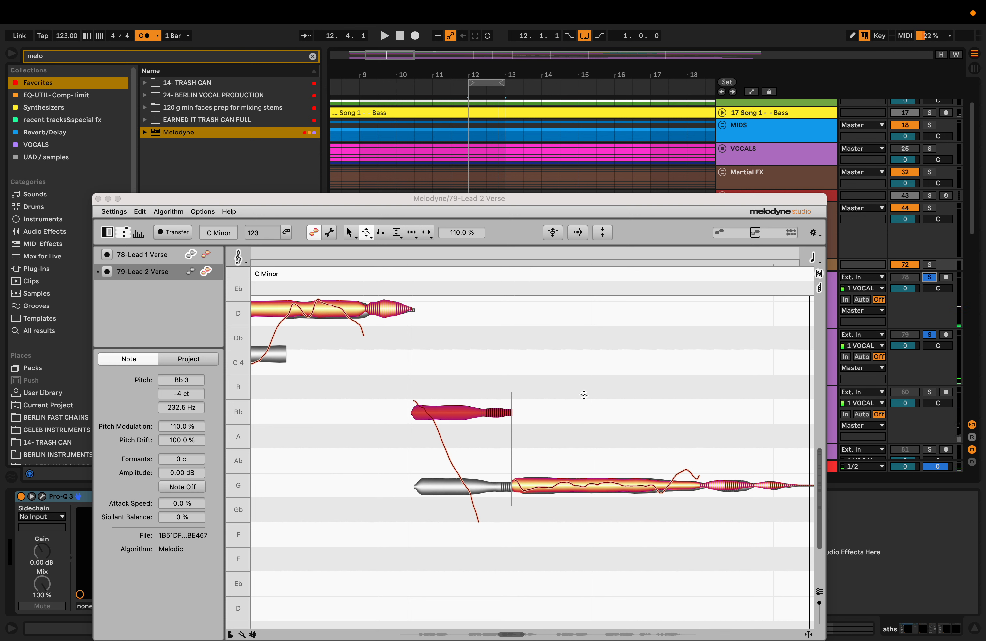
scroll(573, 491, "right", 1)
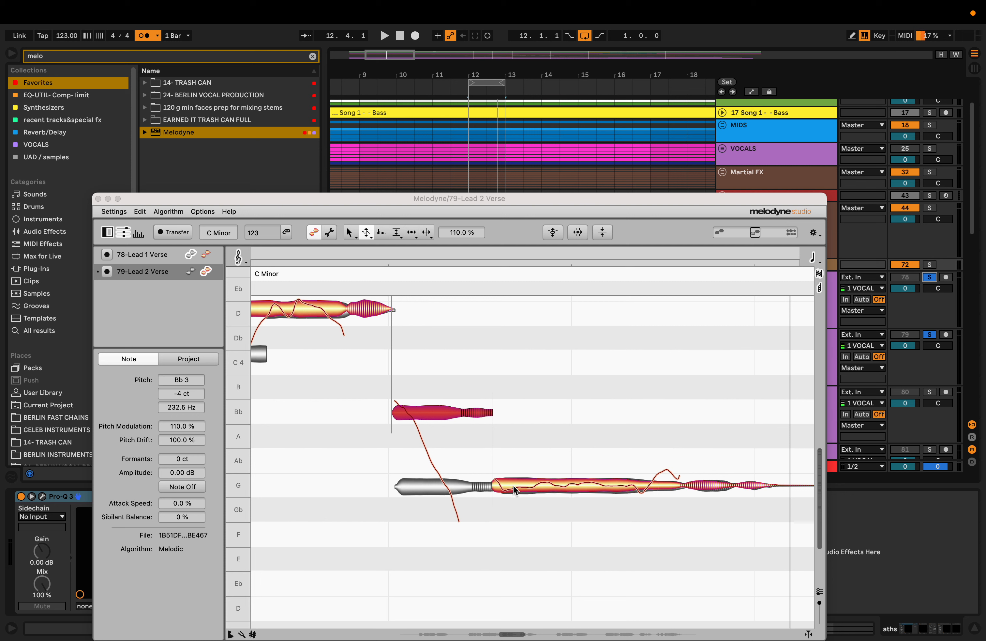
left_click(930, 277)
key("space")
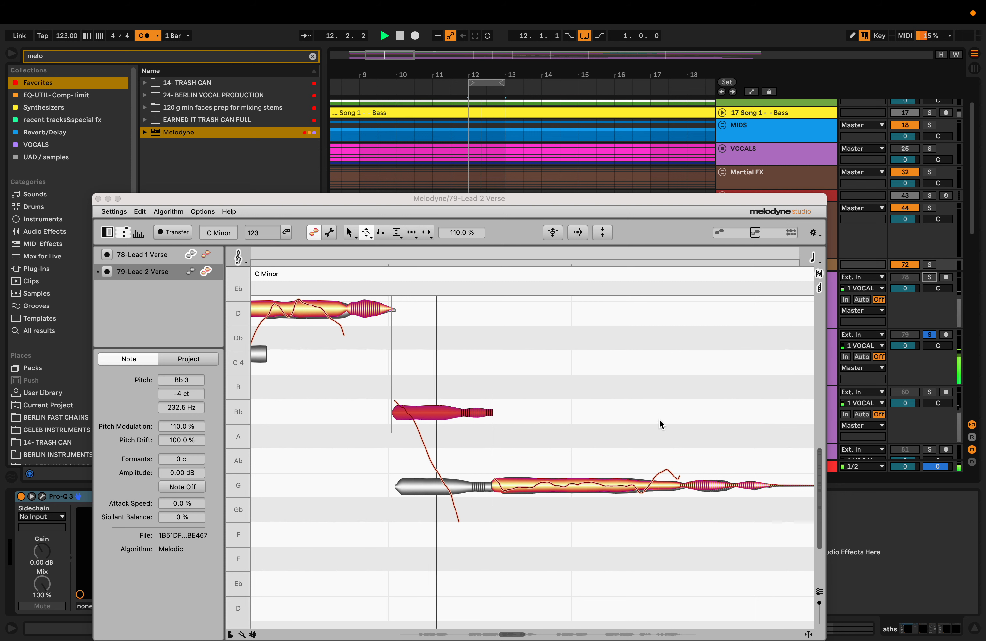
key("space")
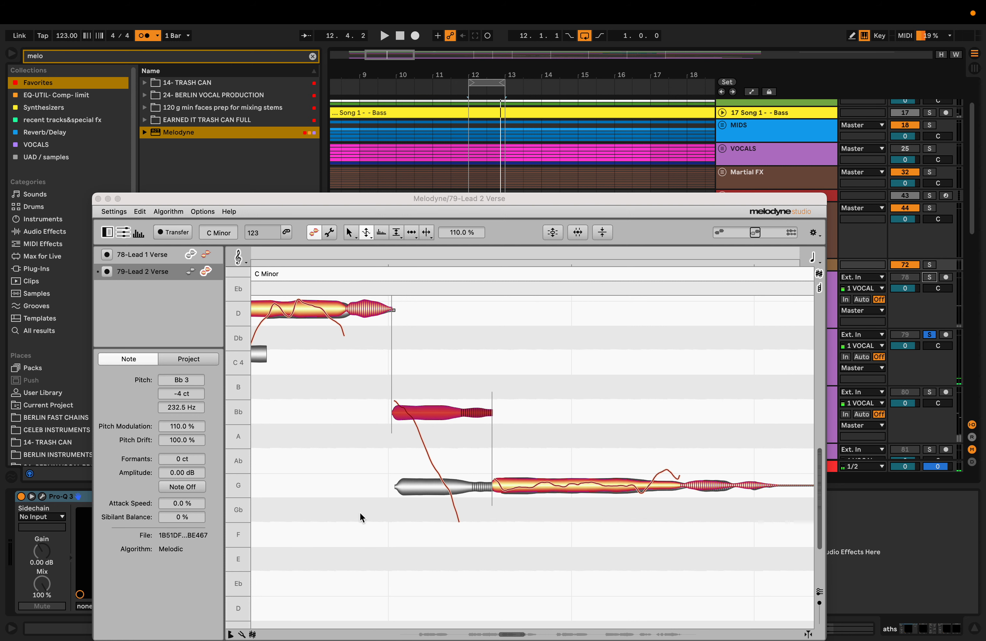
- Set the loop to two bars starting at 12.3.1 and play it with the Melodyne editor back in view
left_click_drag(658, 200, 444, 451)
left_click_drag(504, 82, 560, 83)
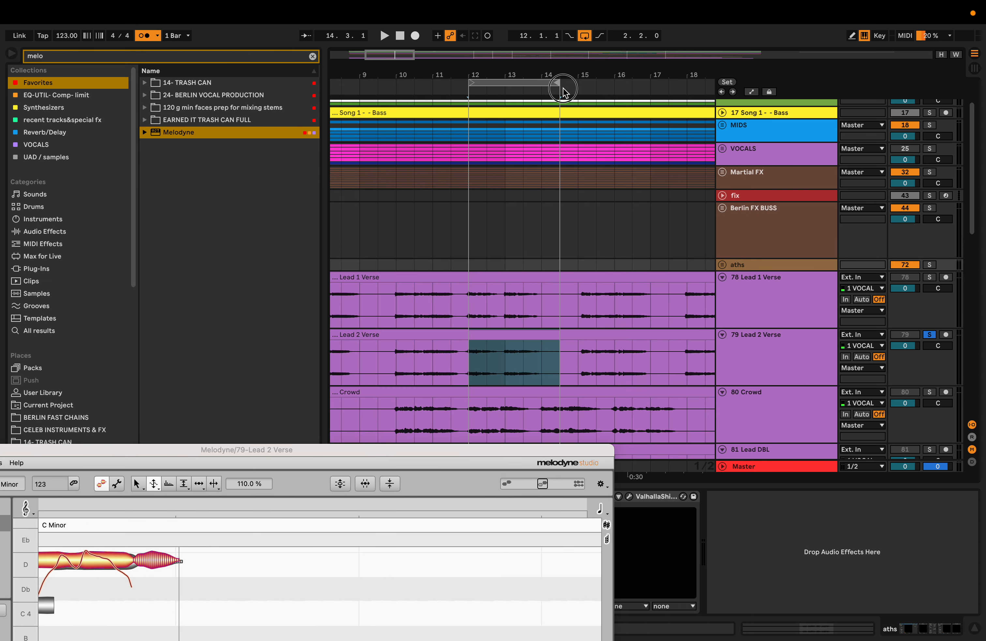
left_click_drag(472, 84, 494, 85)
key("space")
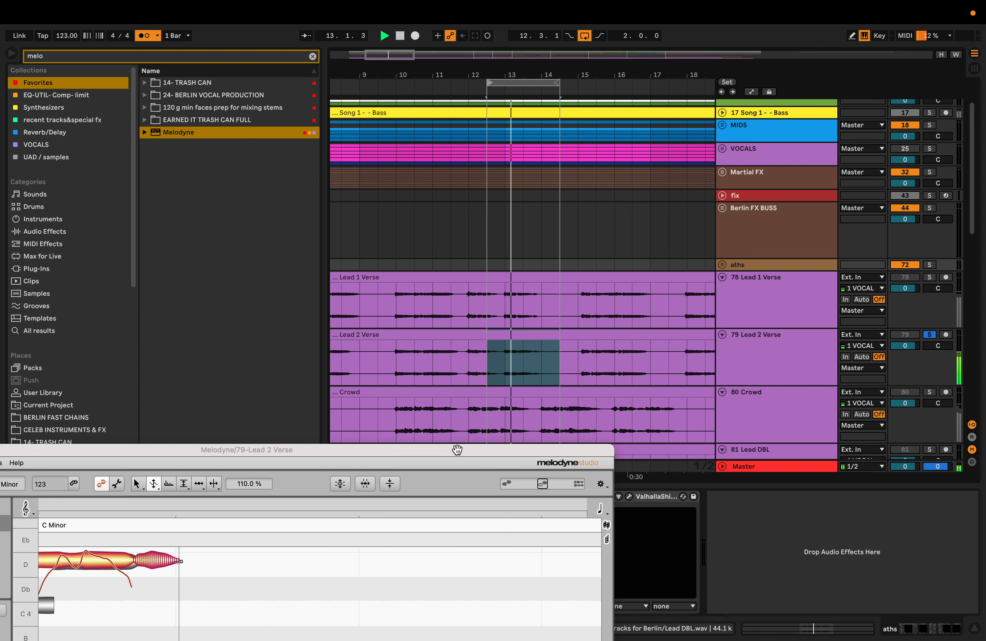
left_click_drag(456, 449, 554, 166)
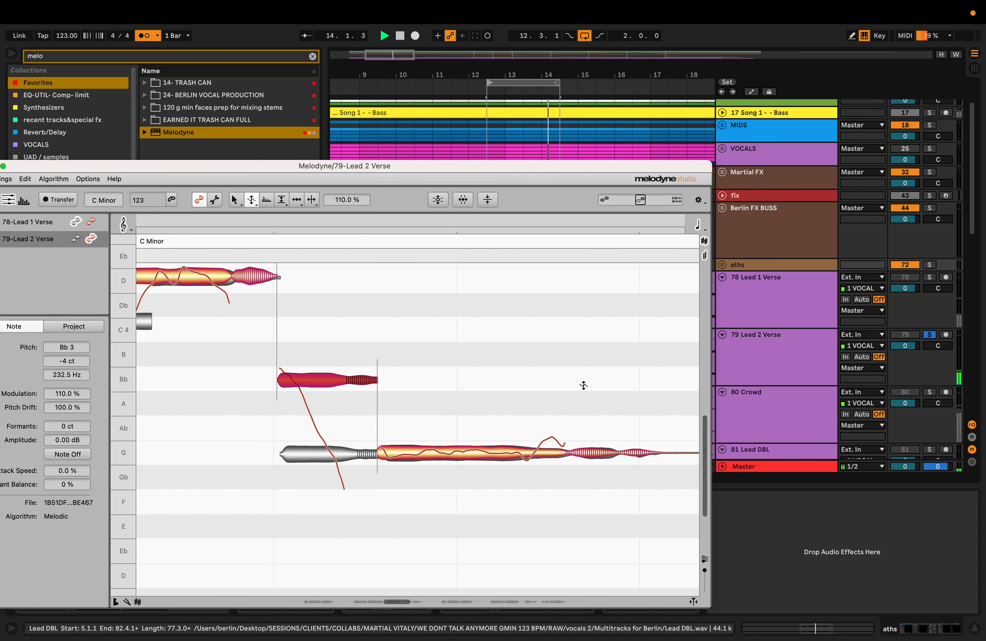
- Examine the phrase in Lead 2 Verse across bars 12 and 13, moving from an overview to a close look at its notes
left_click_drag(561, 375, 390, 335, "alt+super")
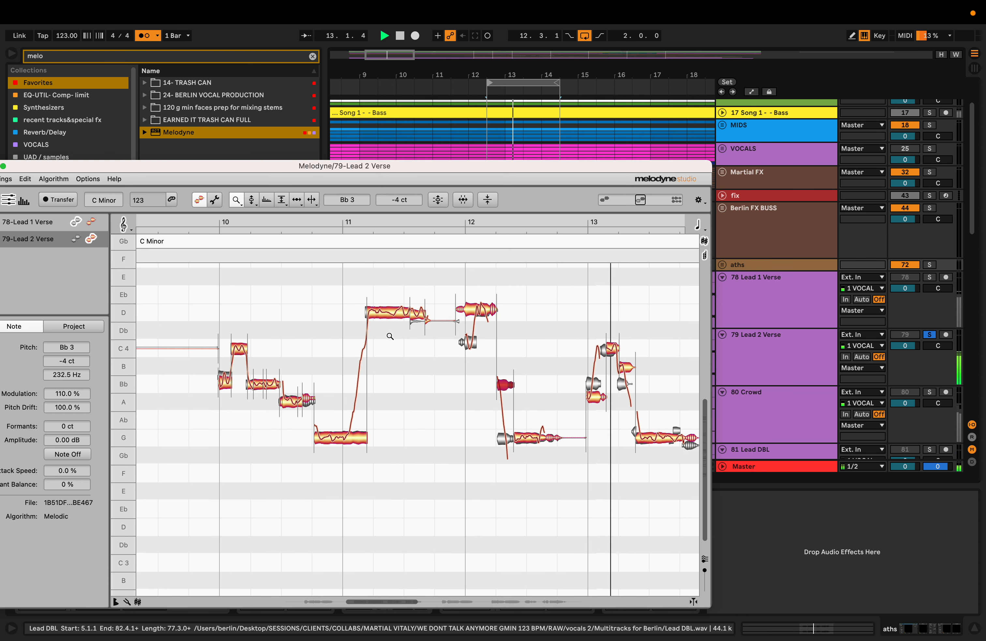
key("space")
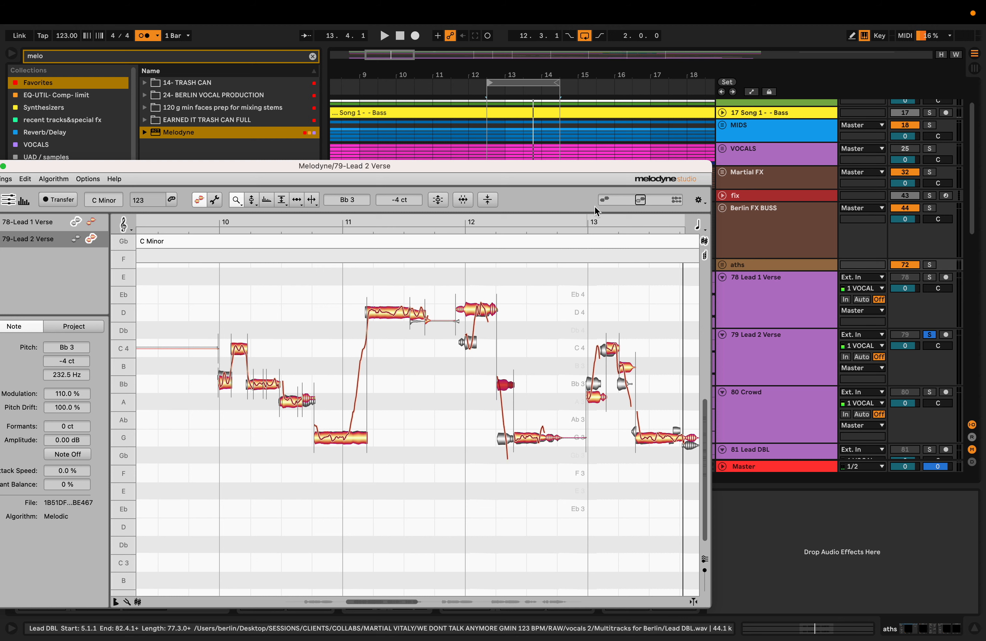
left_click_drag(576, 170, 619, 165)
scroll(556, 331, "right", 5)
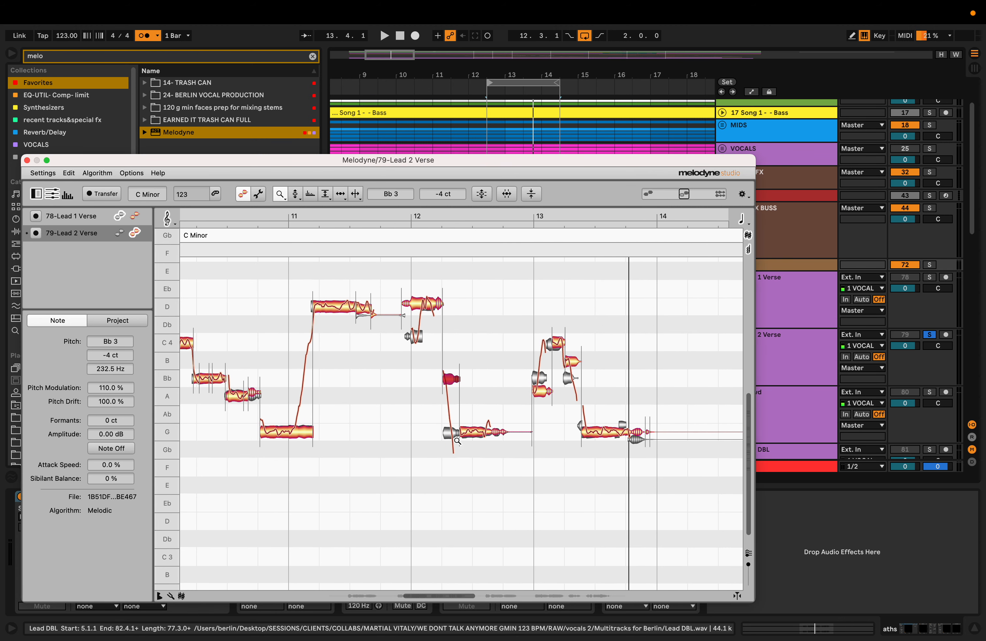
left_click_drag(369, 474, 416, 494)
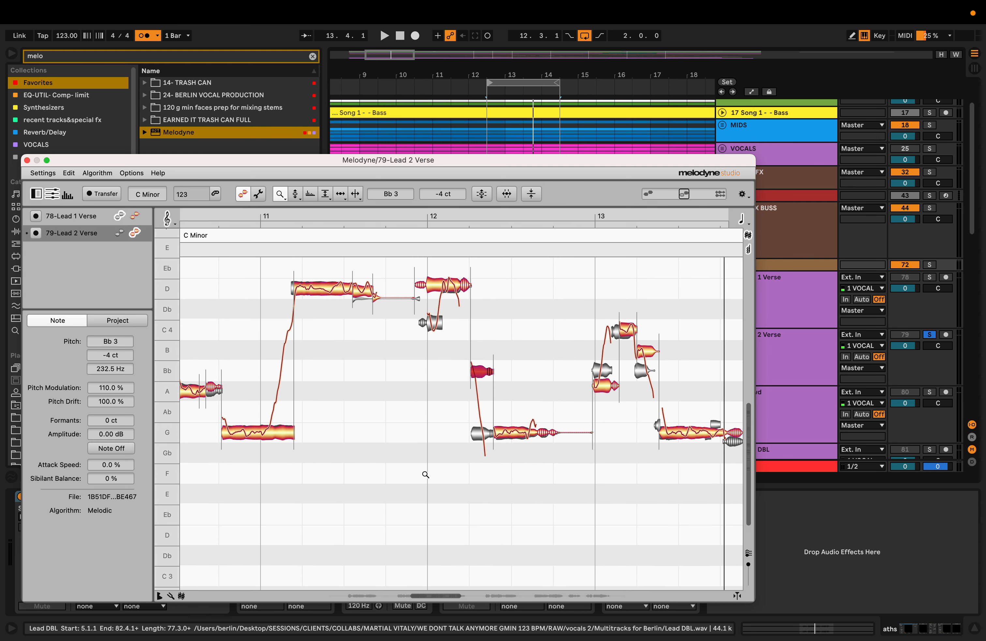
scroll(425, 473, "right", 3)
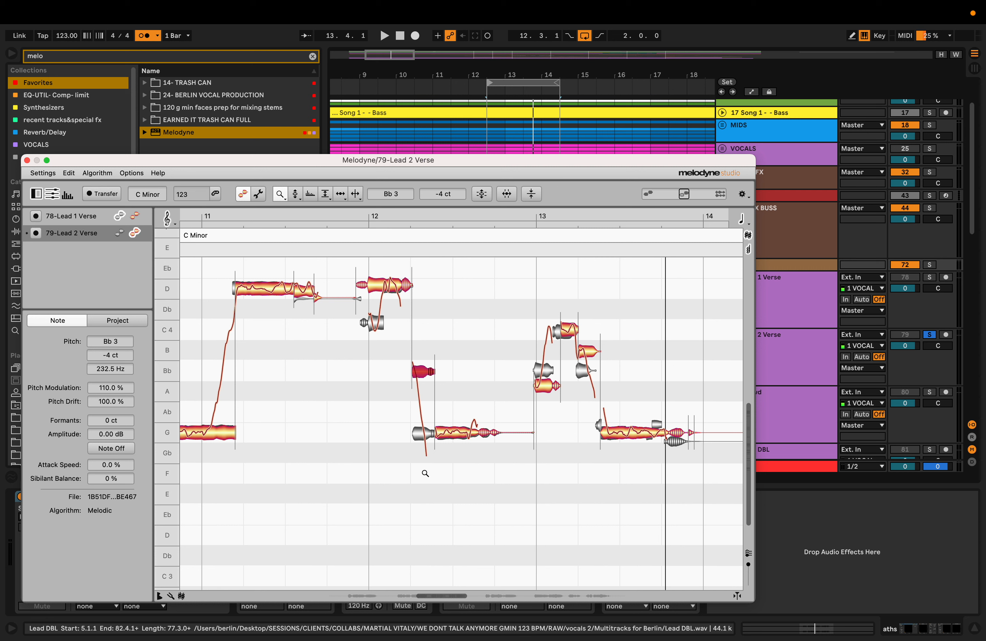
left_click_drag(389, 454, 430, 471)
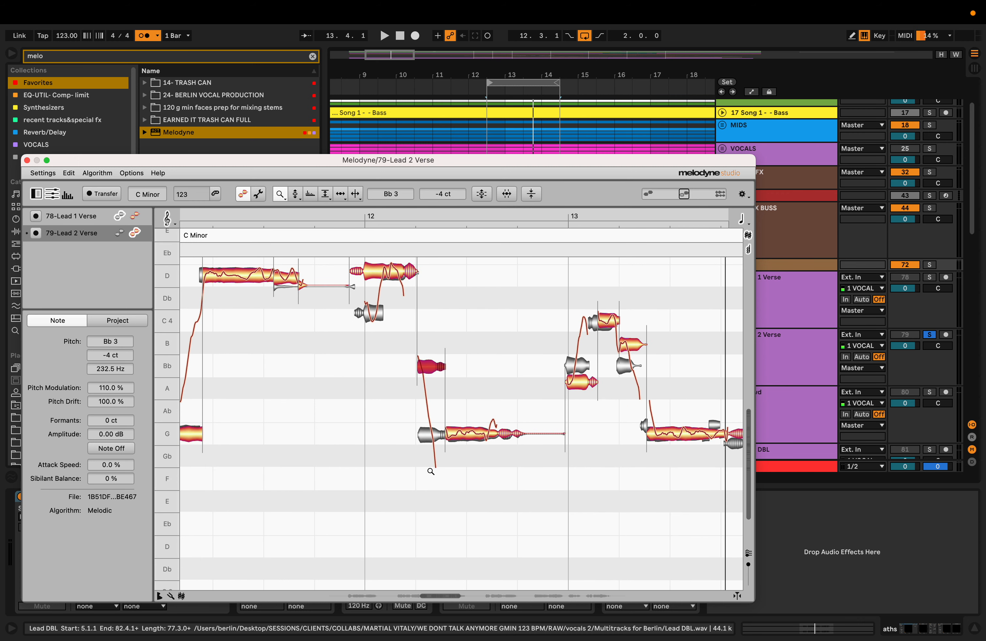
scroll(430, 471, "right", 2)
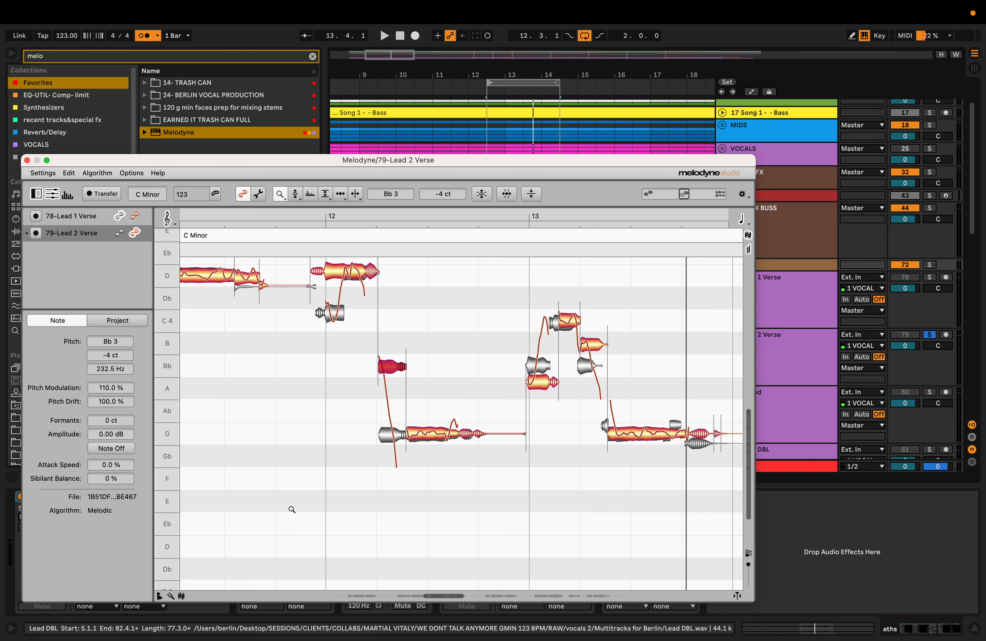
left_click_drag(401, 489, 436, 512)
scroll(436, 511, "right", 2)
scroll(436, 511, "right", 2)
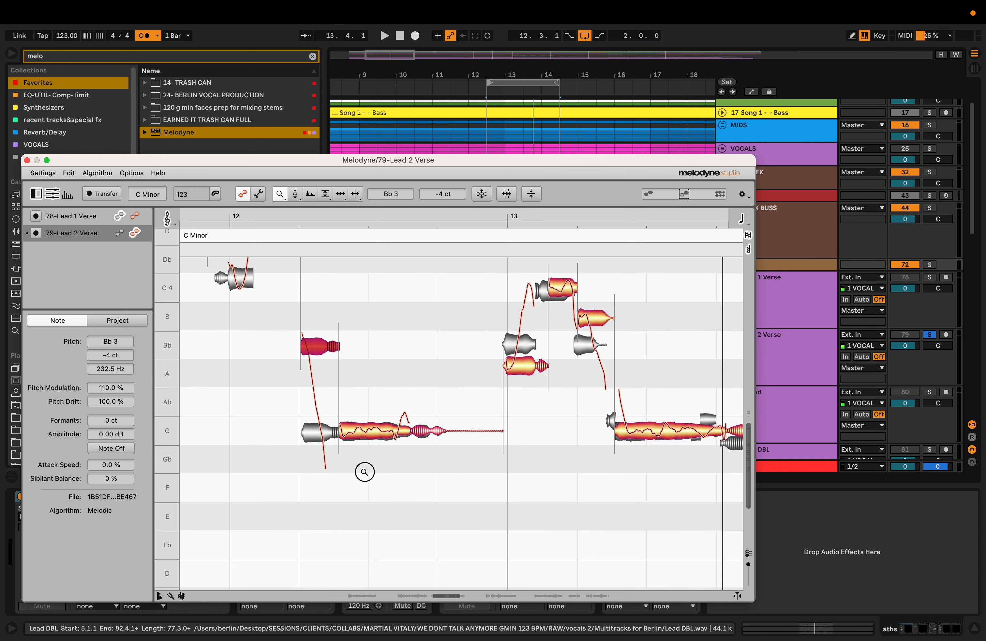
left_click_drag(357, 462, 383, 420)
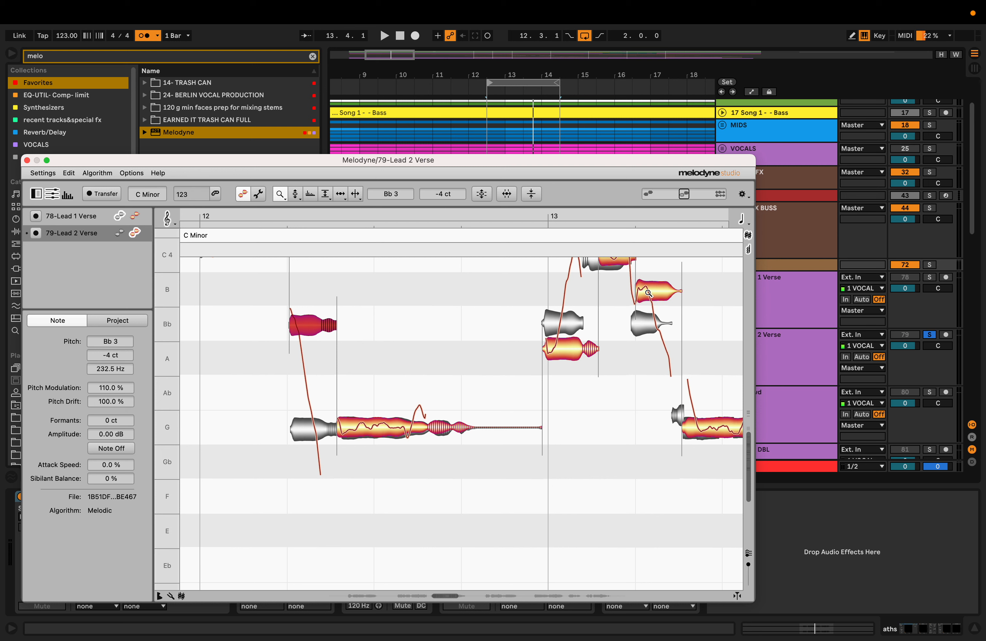
- Play the loop and lower Lead 2 Verse's B 3 note in bar 13 to Bb 3 at +6 cents
key("space")
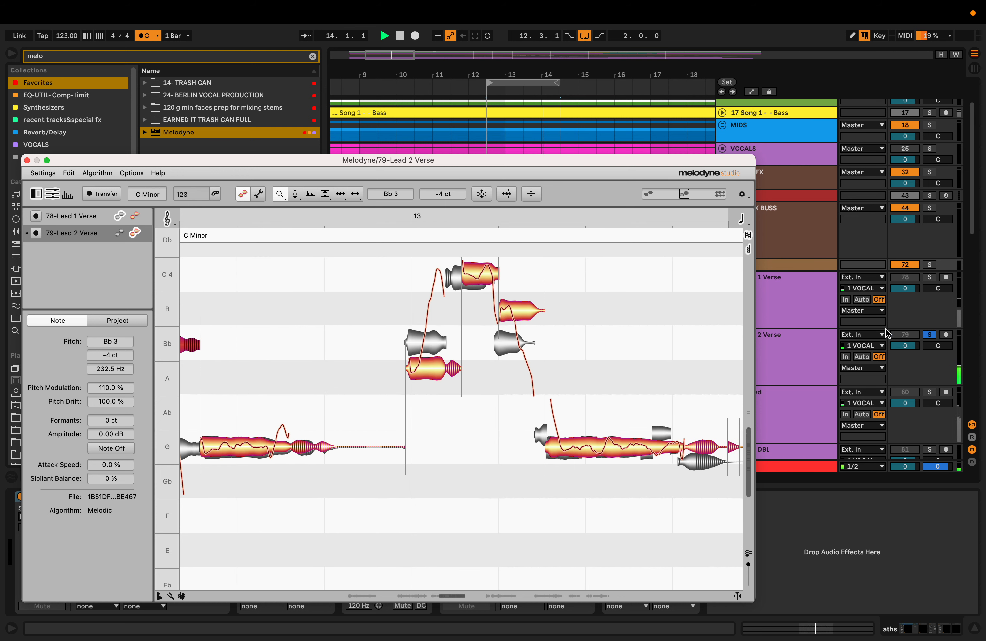
key("F2")
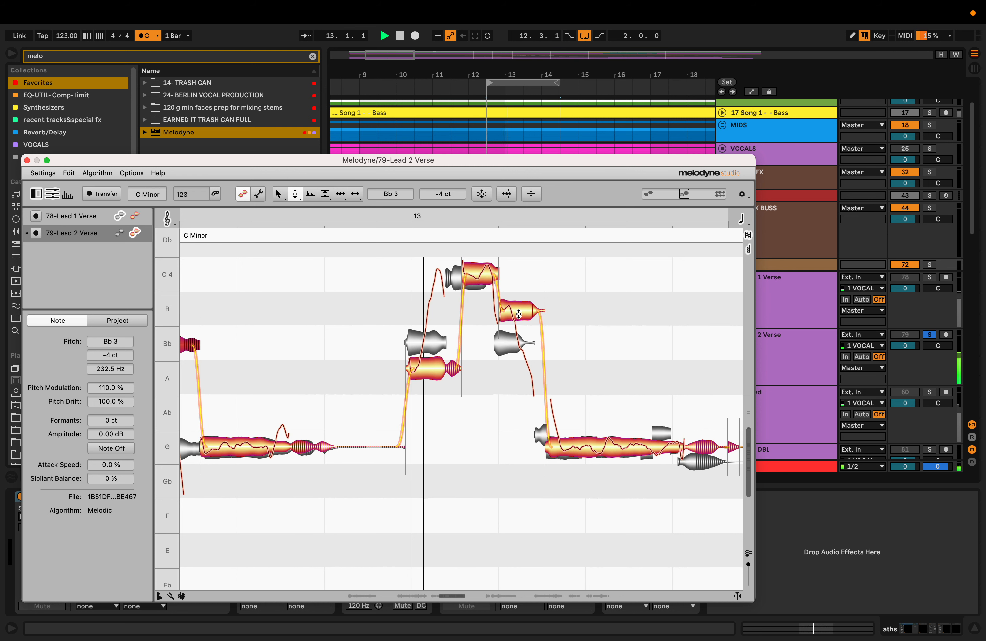
left_click(516, 315)
left_click_drag(519, 314, 513, 344)
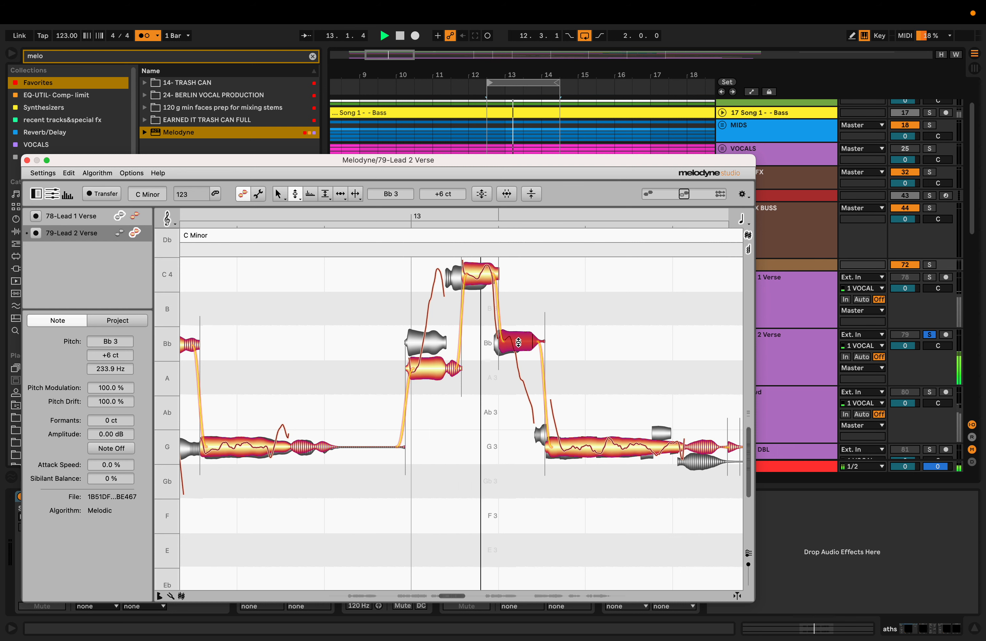
- Split the lowered Bb 3 note in bar 13 near its middle and move its second part to G 3 at +3 cents
key("F6")
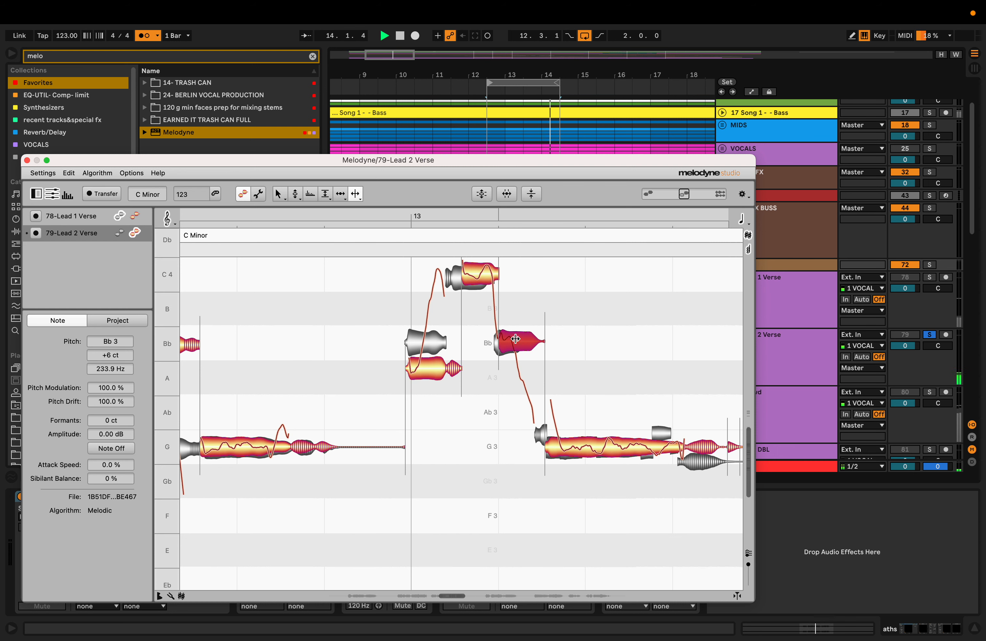
left_click(516, 341)
key("F2")
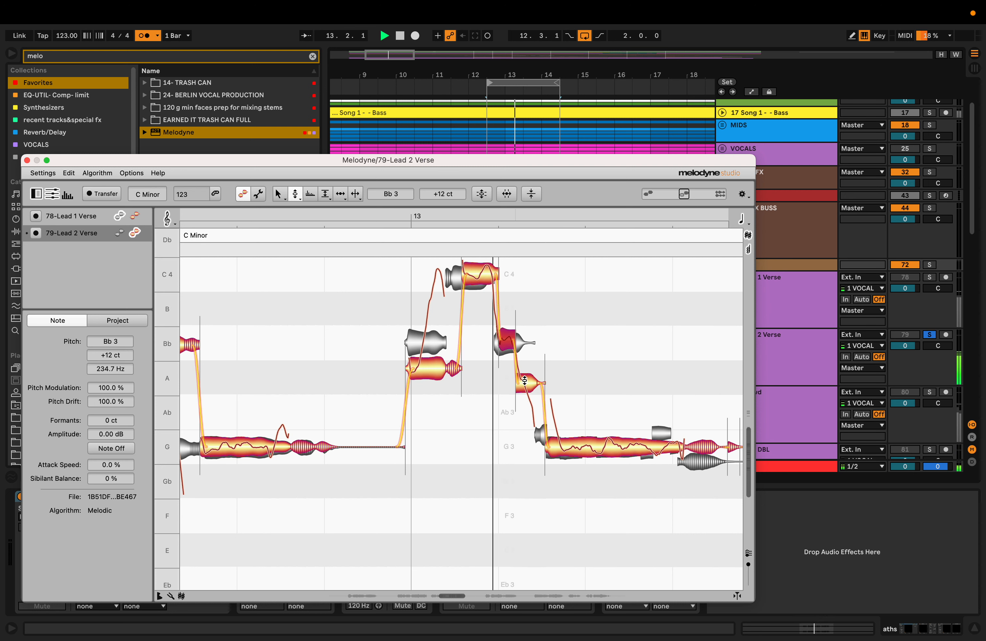
left_click(524, 381)
left_click_drag(524, 381, 523, 446)
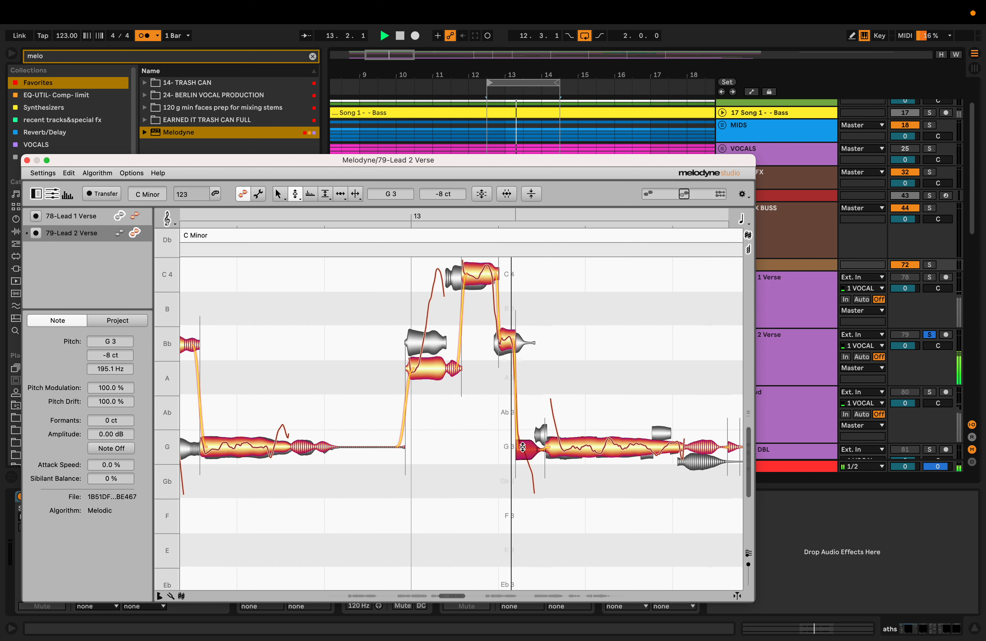
double_click(524, 446)
left_click_drag(524, 446, 525, 444)
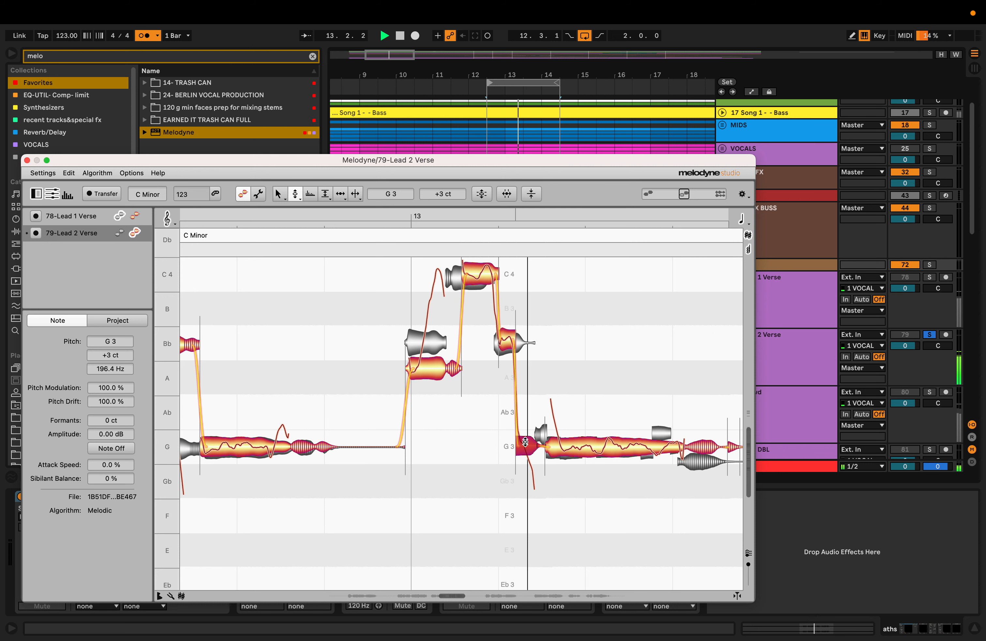
key("space")
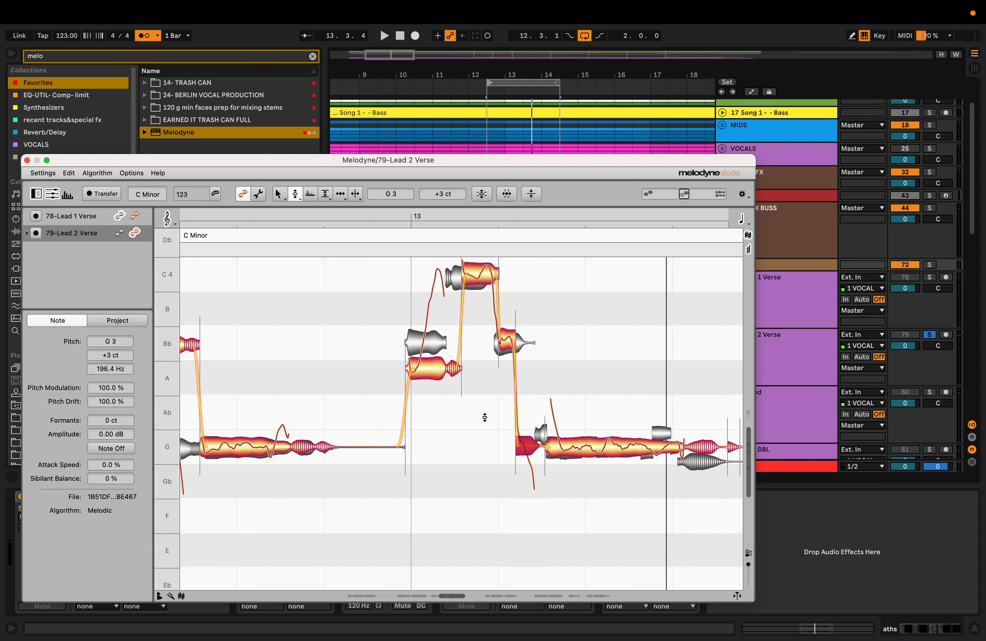
- Raise the formants of the short G 3 note split off in bar 13 of Lead 2 Verse
left_click(475, 377)
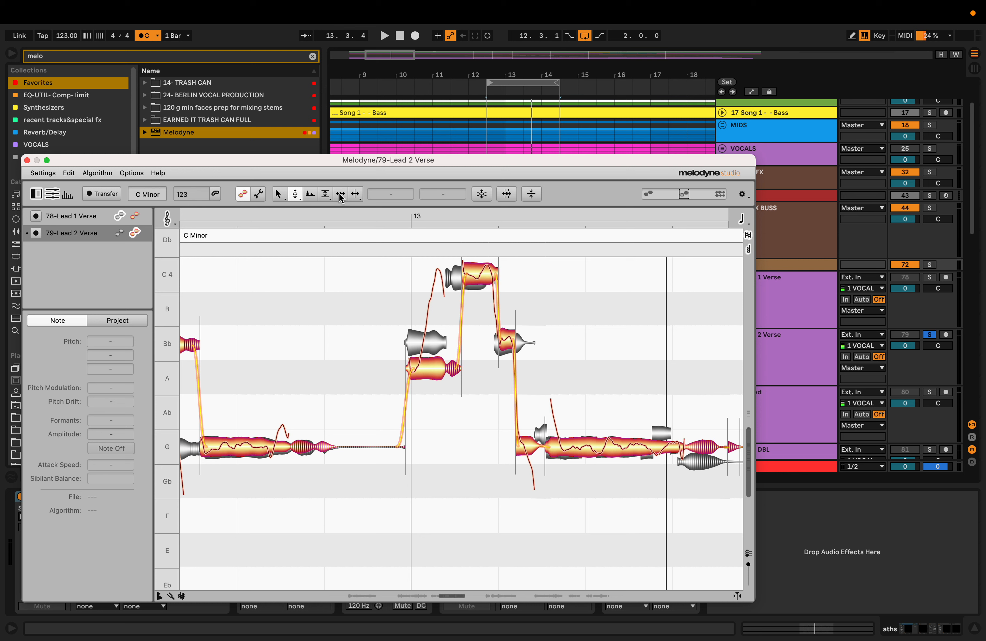
left_click(314, 199)
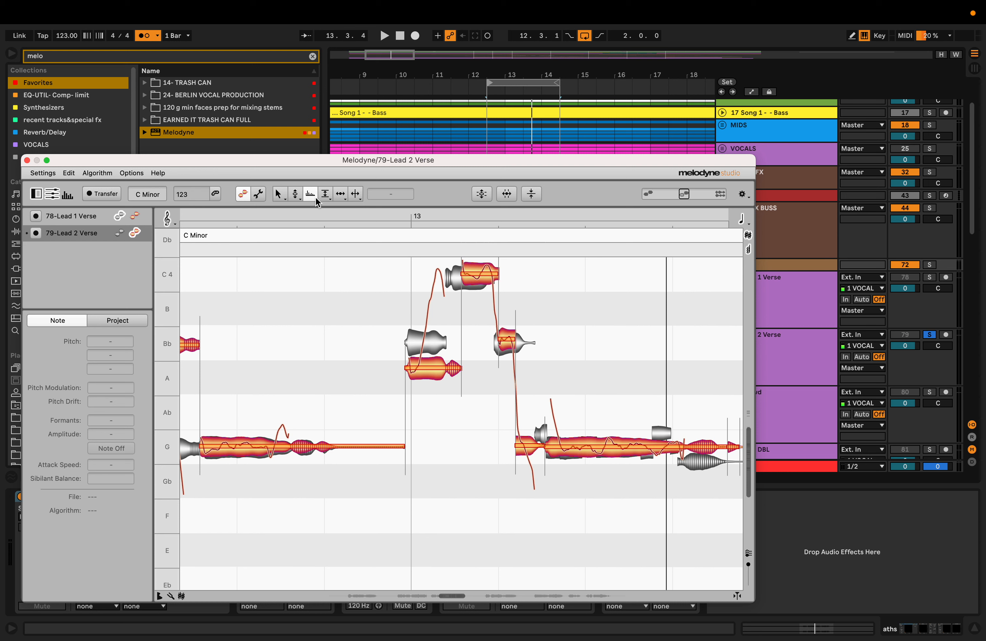
left_click(523, 445)
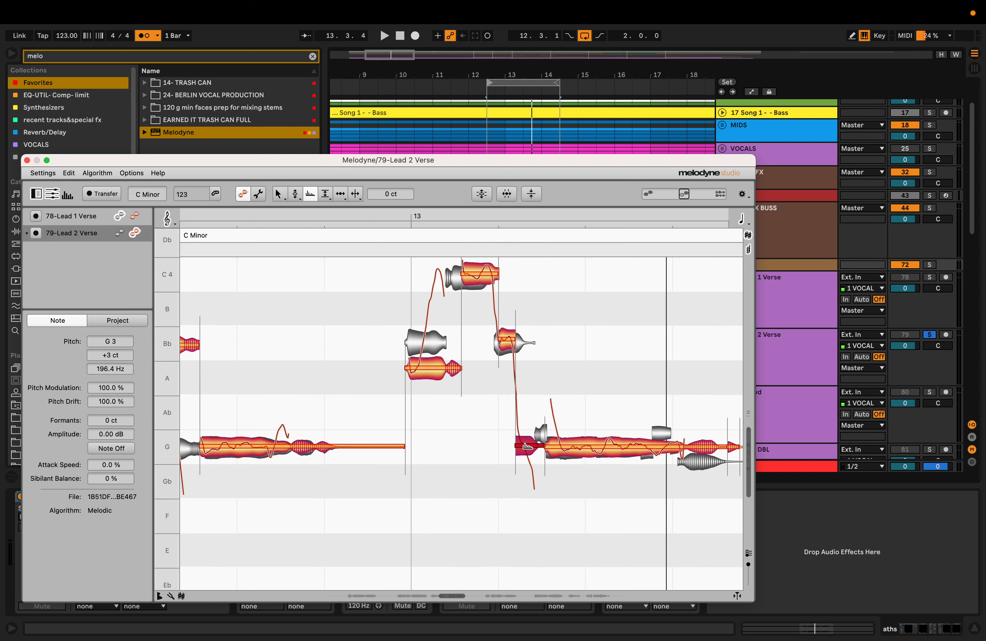
left_click_drag(528, 446, 527, 434)
left_click(557, 447)
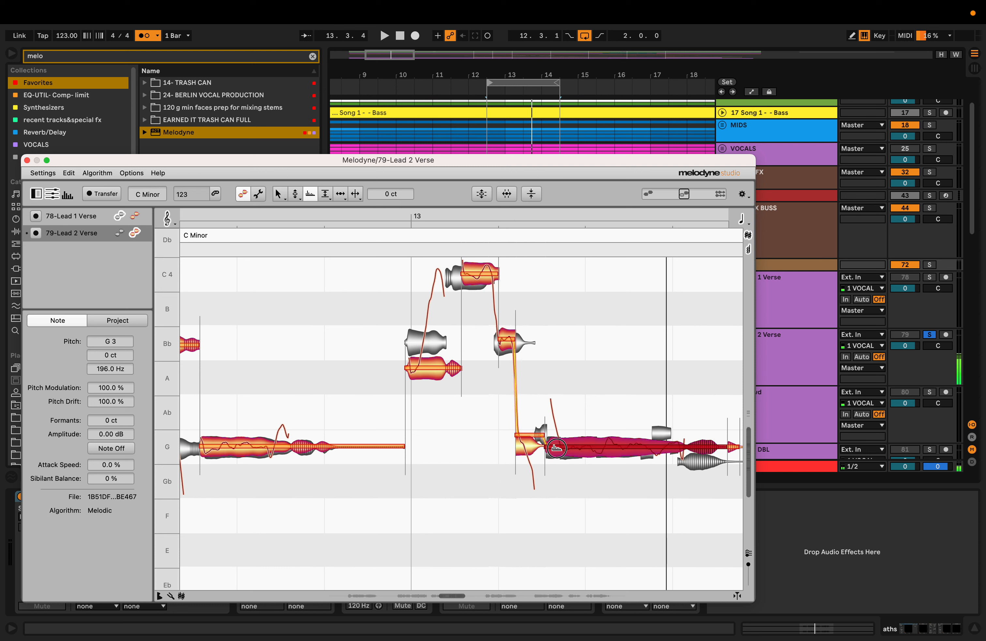
- Try lowering the short G 3 note's formants to -19 cents, and undo that change
left_click(532, 435)
mouse_move(532, 434)
left_mouse_down()
mouse_move(534, 470)
mouse_move(540, 359)
mouse_move(536, 466)
mouse_move(540, 451)
left_mouse_up()
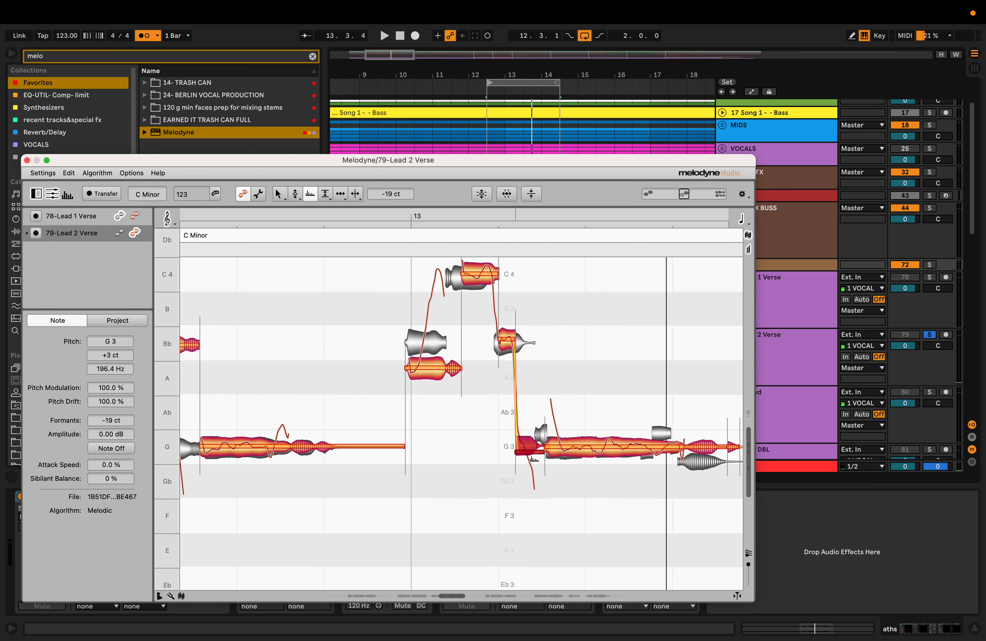
left_click(519, 483)
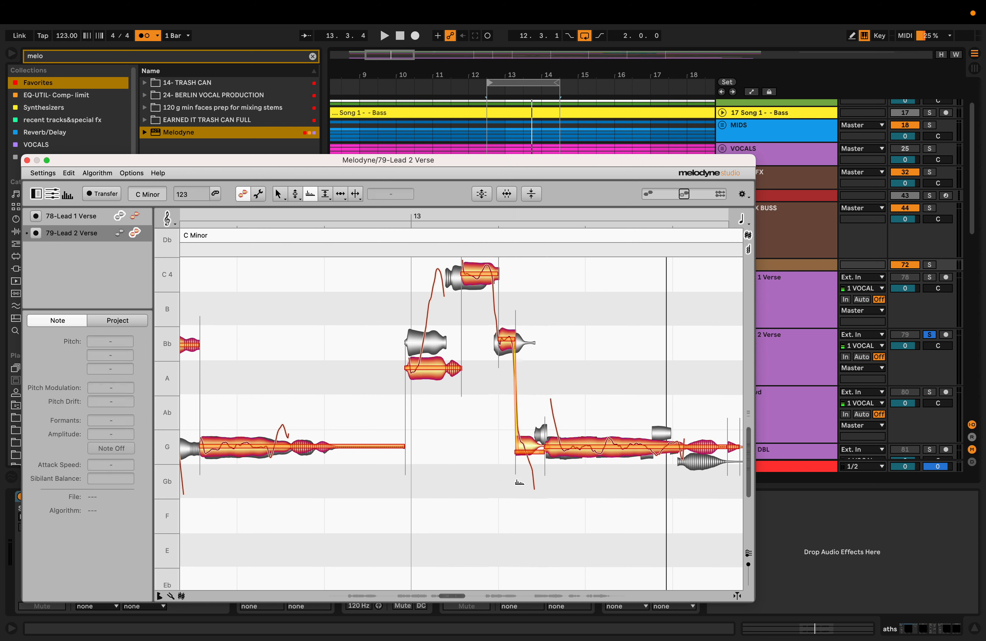
key("super+z")
- Play the loop with Lead 2 Verse, and solo Lead 1 Verse alongside it to compare both vocals
key("space")
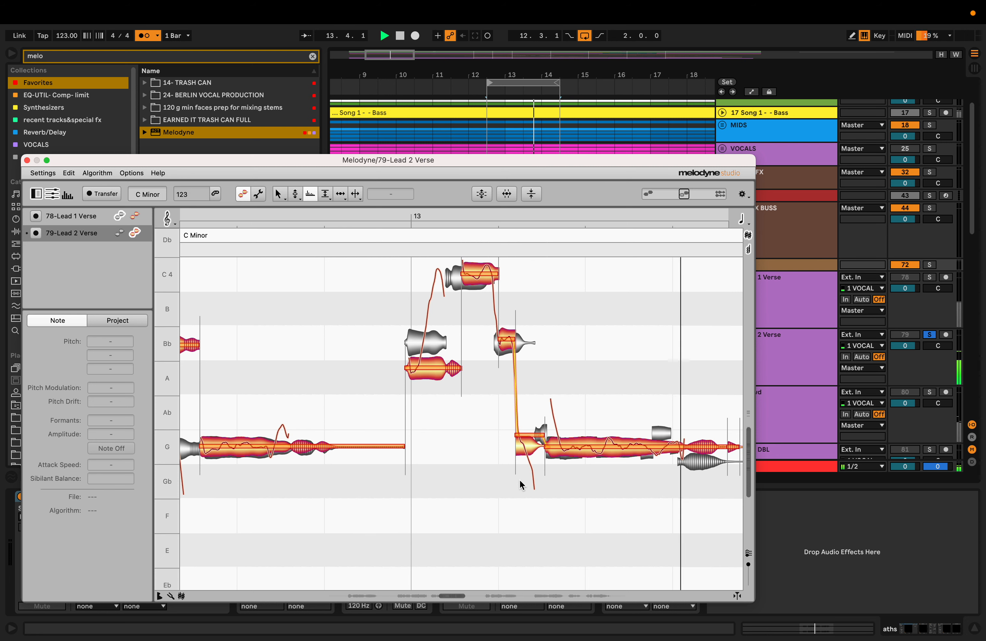
left_click(511, 338)
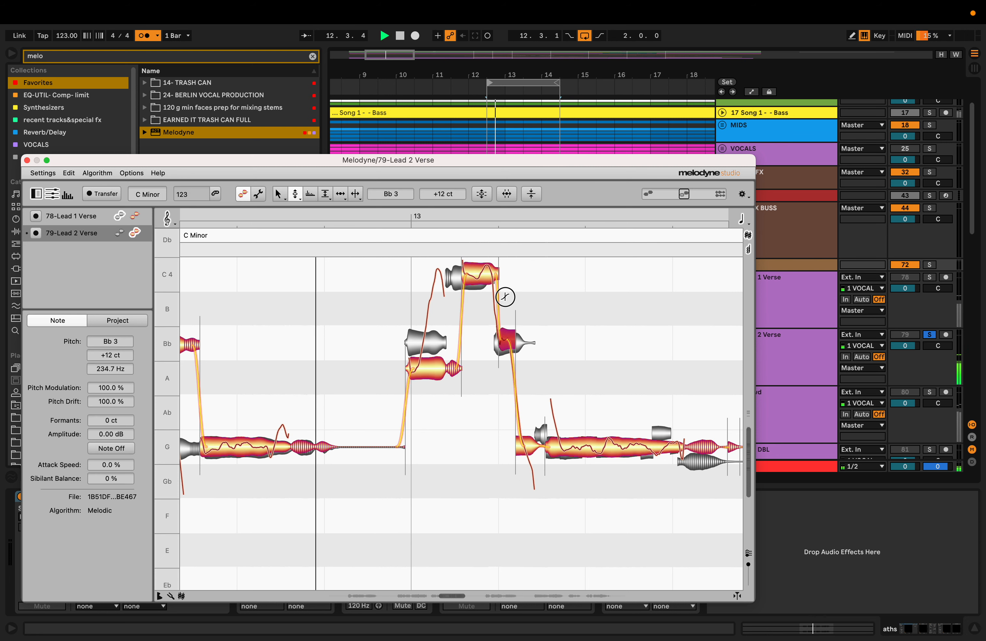
key("space")
left_click(930, 277)
key("space")
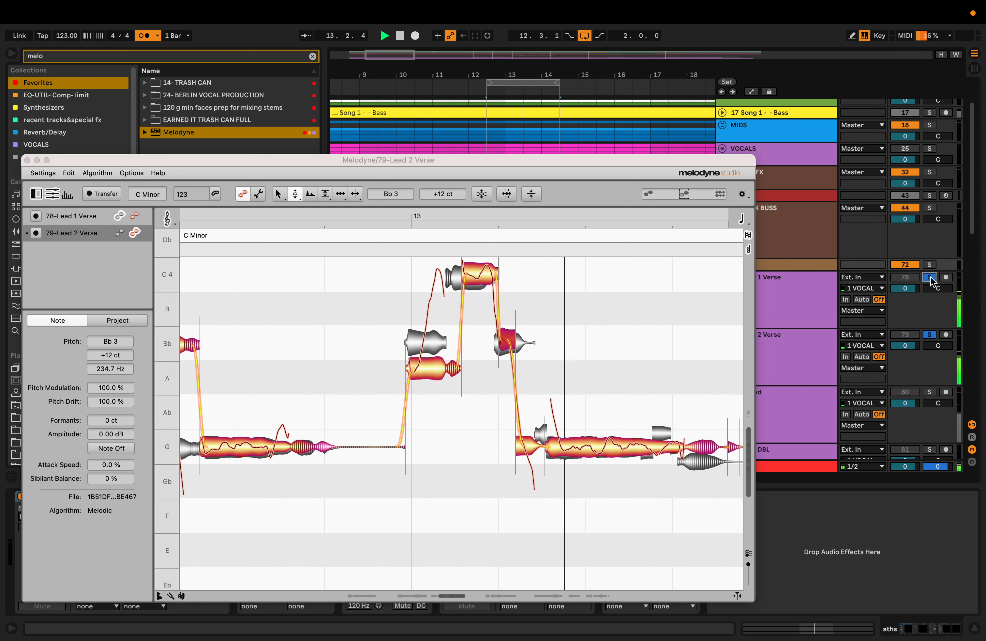
key("space")
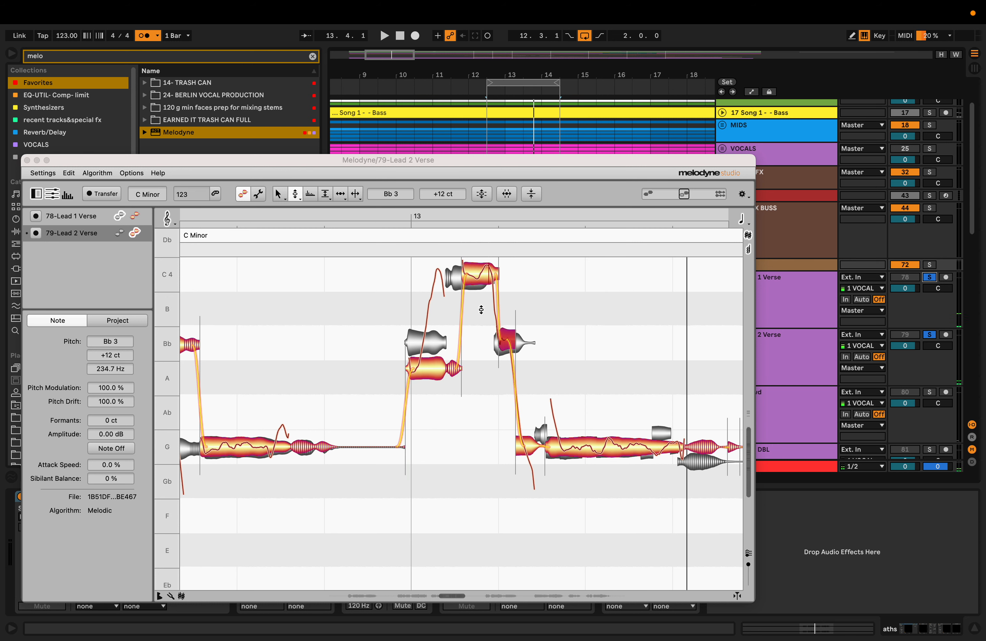
- Shift the start and end of Lead 2 Verse's C 4 note in bar 13 slightly earlier with the timing tool
left_click(346, 196)
left_click(498, 274)
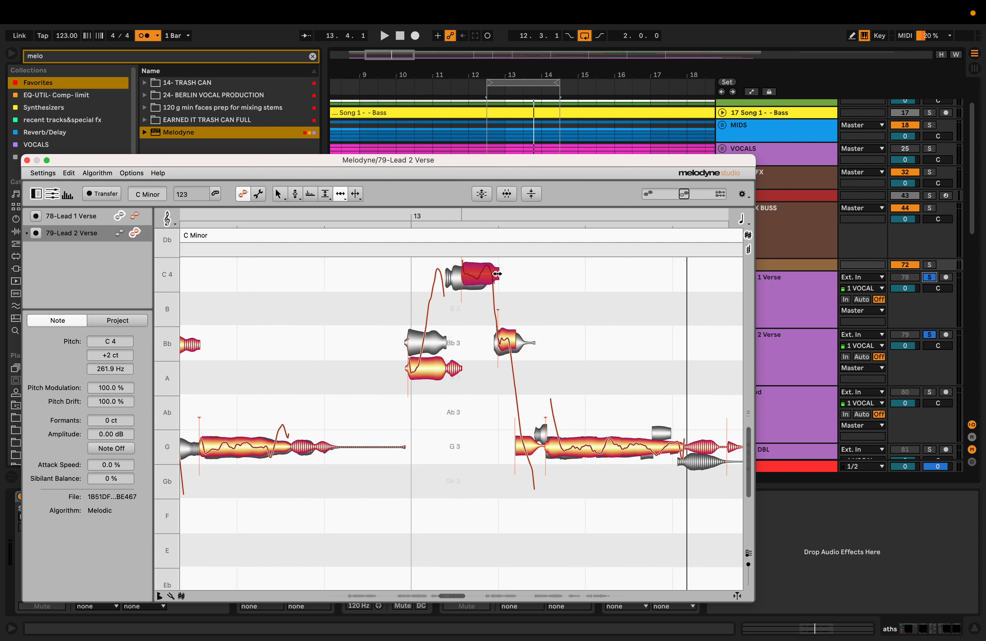
left_click_drag(498, 273, 494, 274)
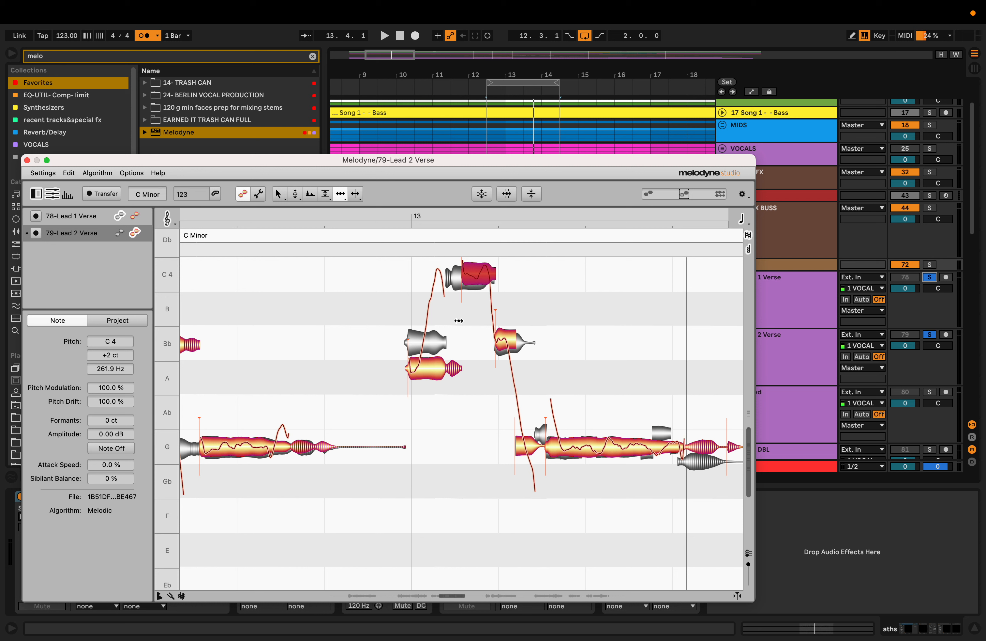
left_click_drag(463, 270, 455, 272)
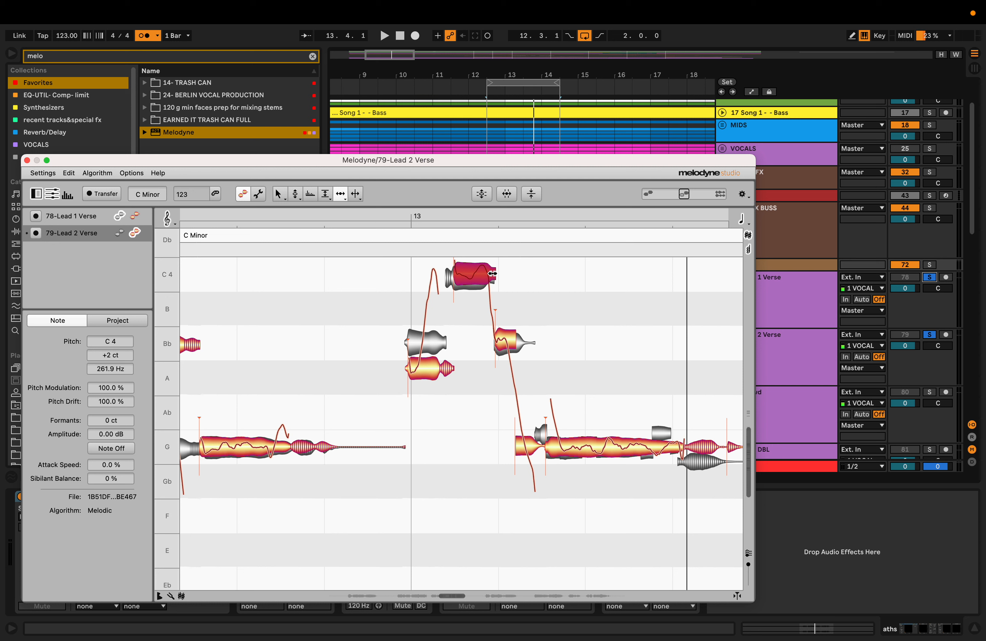
left_click_drag(492, 273, 489, 273)
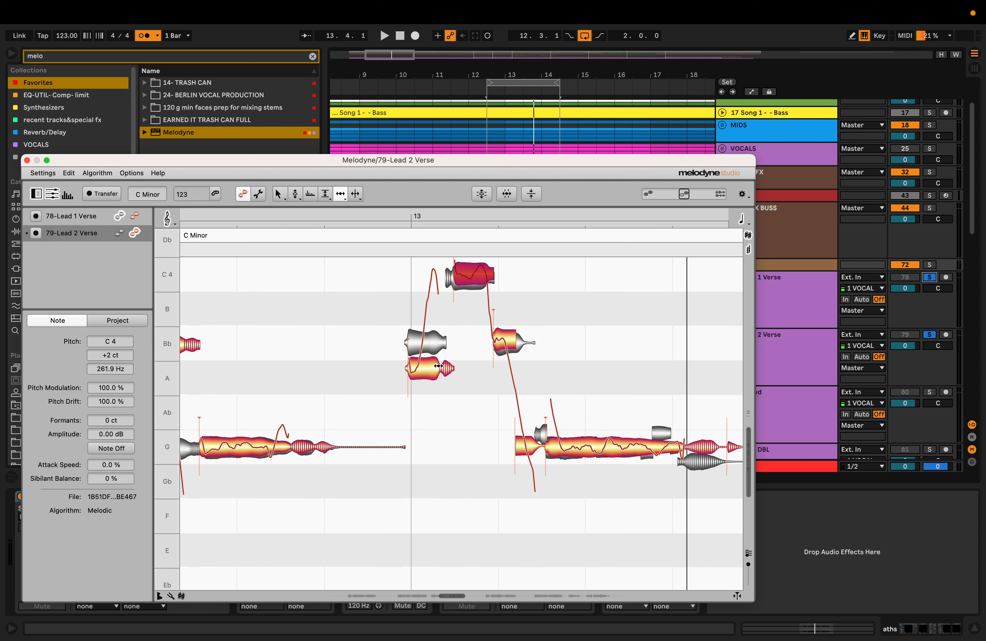
- Shift the starts of the C4 note and the A3 note at bar 13 slightly earlier against the grey reference notes
left_click_drag(457, 276, 455, 277)
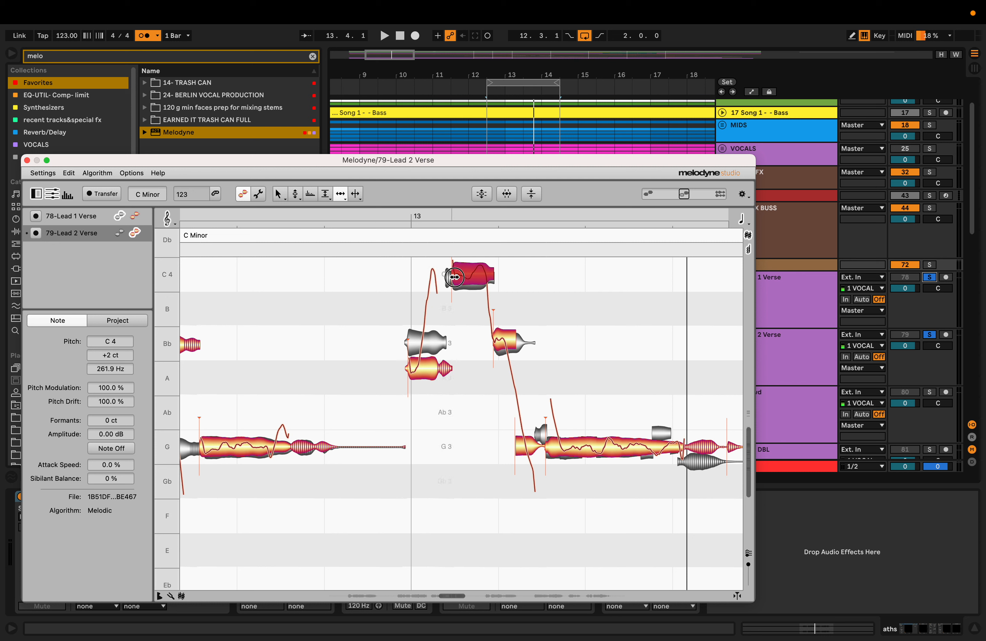
left_click(433, 365)
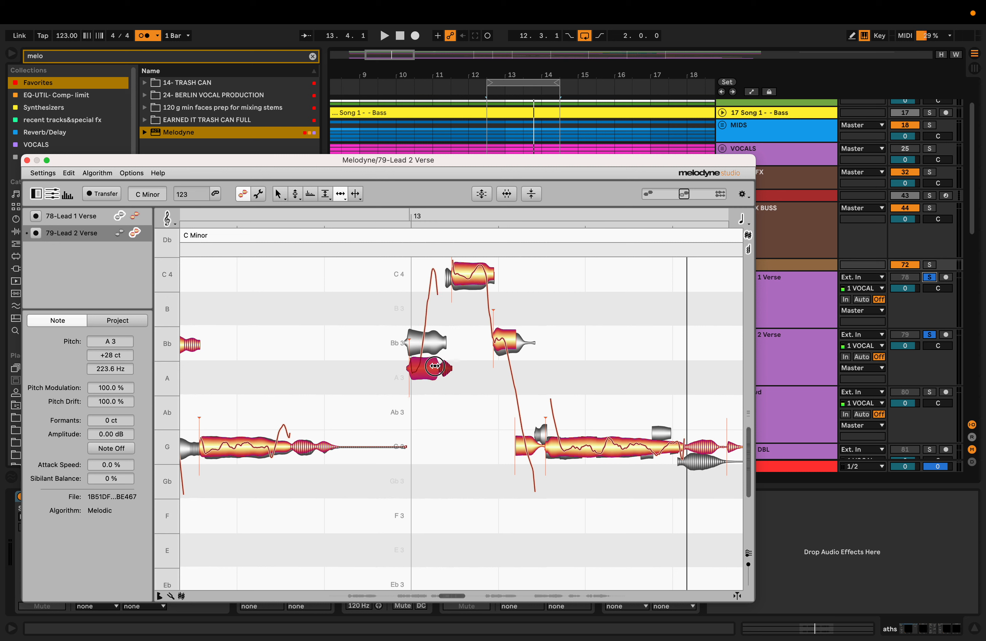
left_click_drag(434, 366, 433, 366)
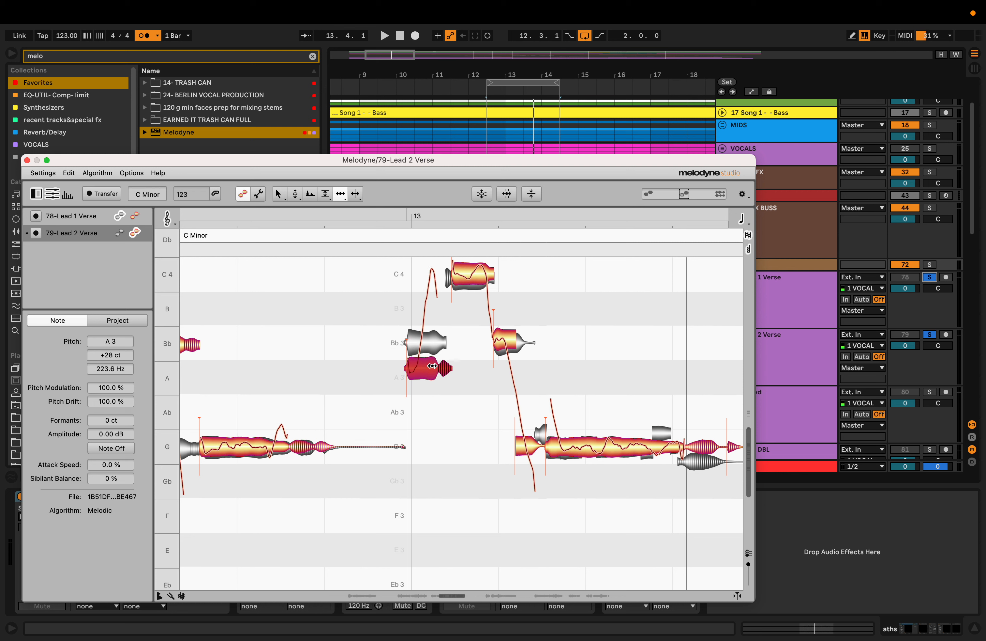
- Start loop playback and move the start of the long G3 note after bar 13 earlier to match the grey reference
scroll(407, 409, "left", 3)
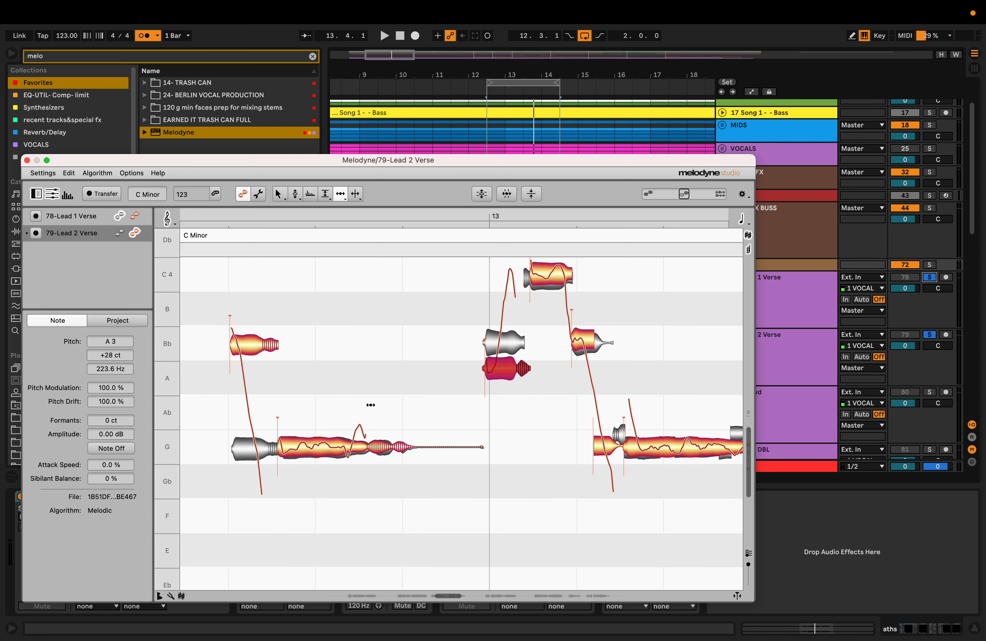
scroll(370, 405, "right", 2)
scroll(371, 404, "right", 3)
key("space")
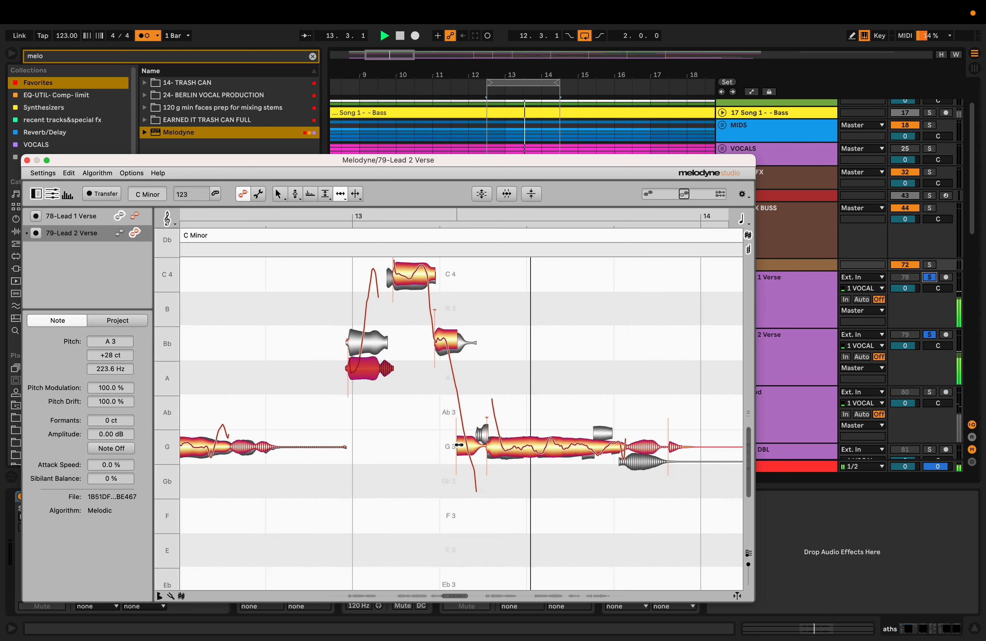
left_click_drag(484, 445, 480, 446)
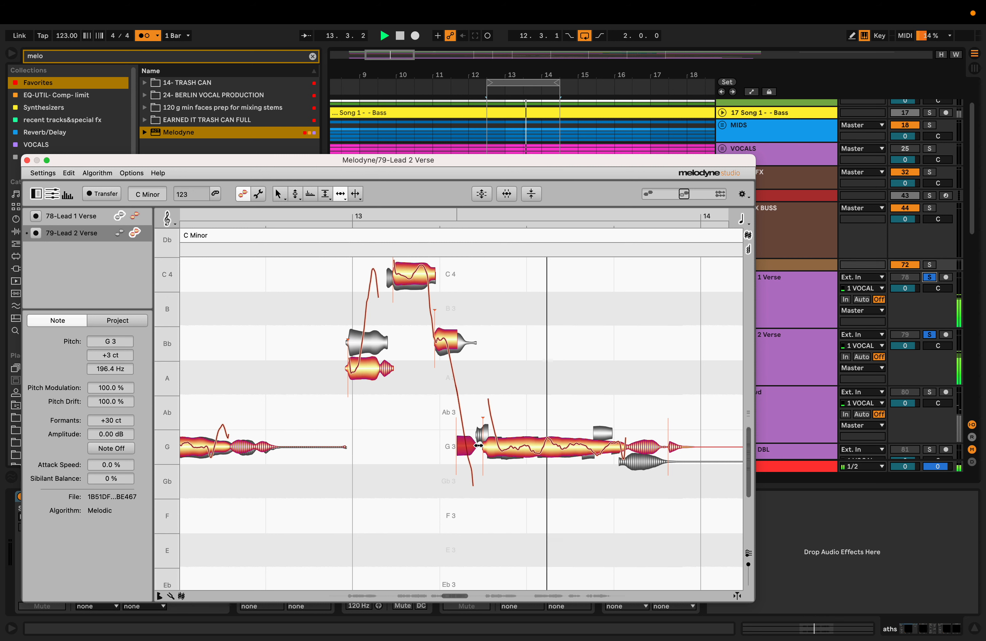
left_click_drag(479, 446, 474, 446)
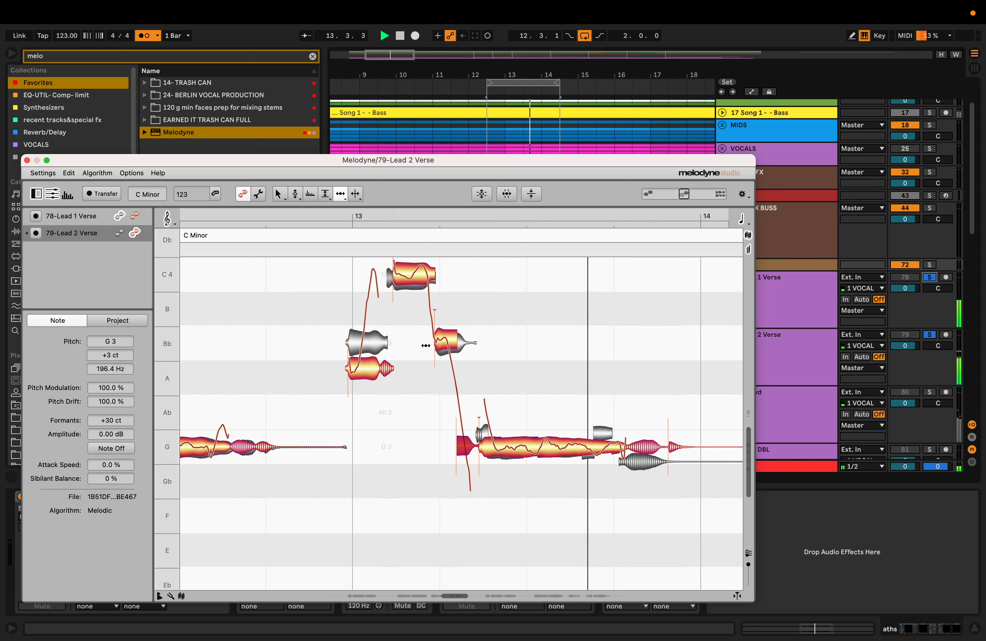
- Fine-tune the timing of the Bb3 note and its transition from the C4 note during playback, stopping playback when finished
left_click(453, 342)
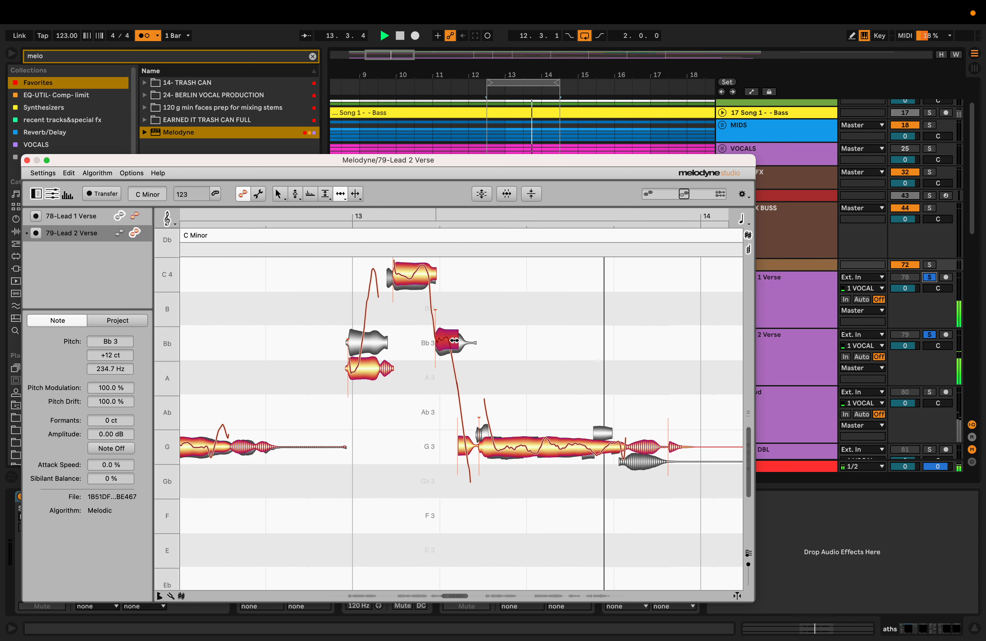
left_click_drag(454, 340, 454, 341)
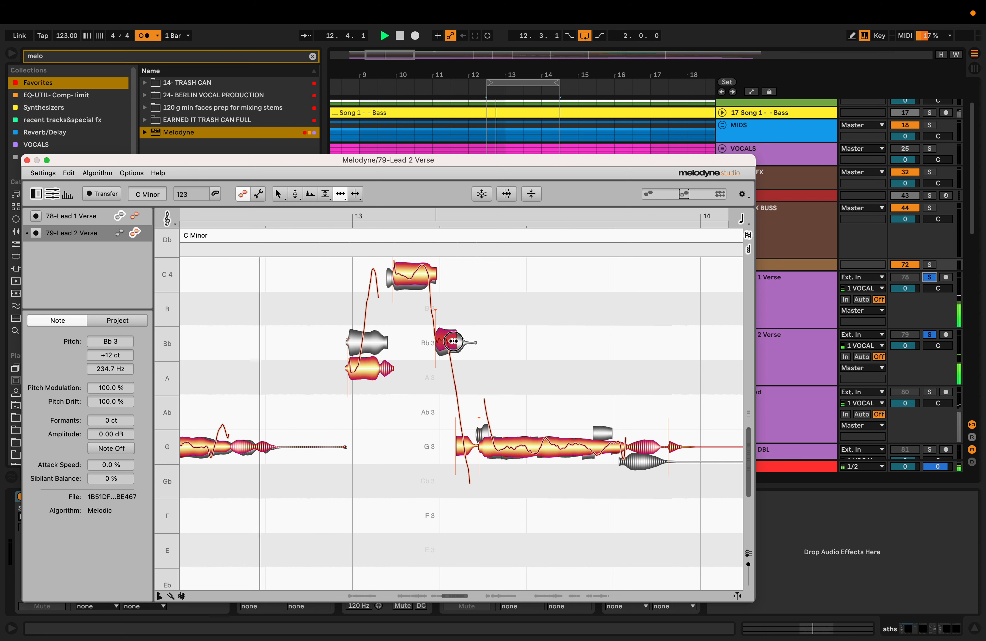
left_click(432, 272)
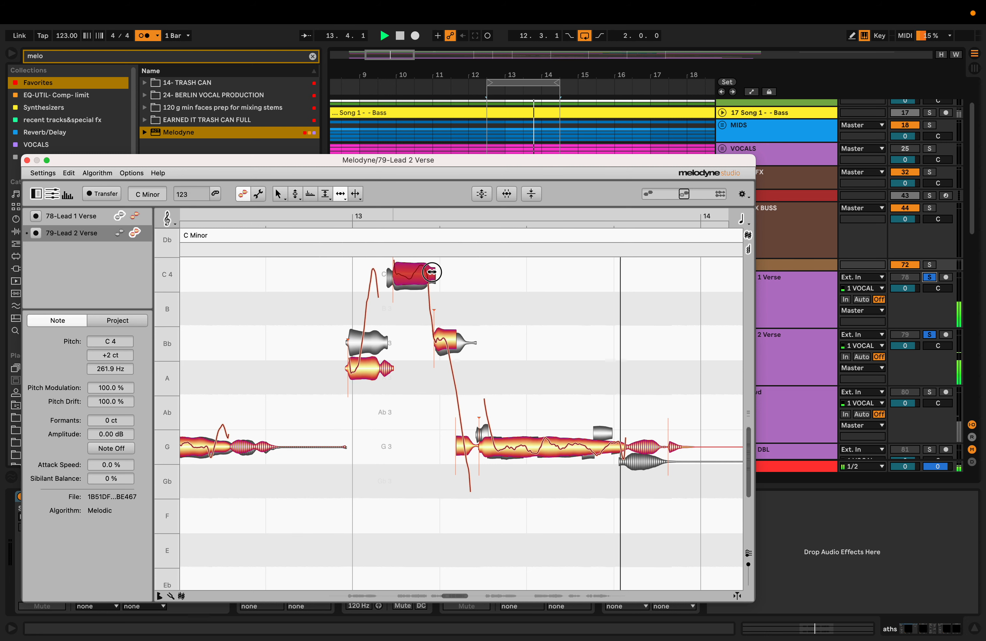
left_click(434, 339)
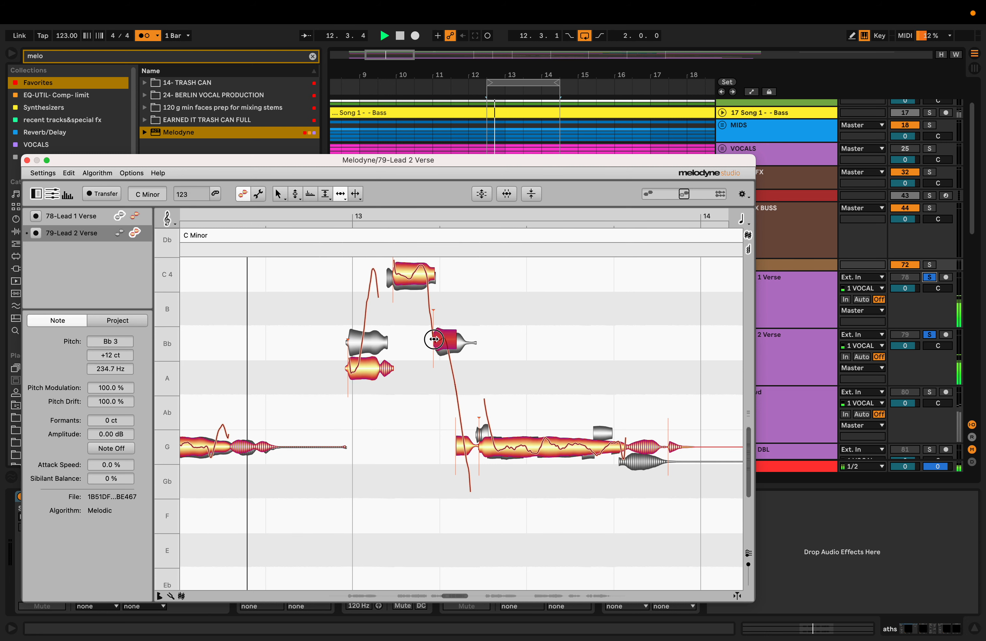
left_click_drag(434, 339, 436, 339)
left_click(456, 339)
left_click(450, 338)
left_click_drag(450, 339, 449, 339)
left_click(457, 339)
left_click(454, 339)
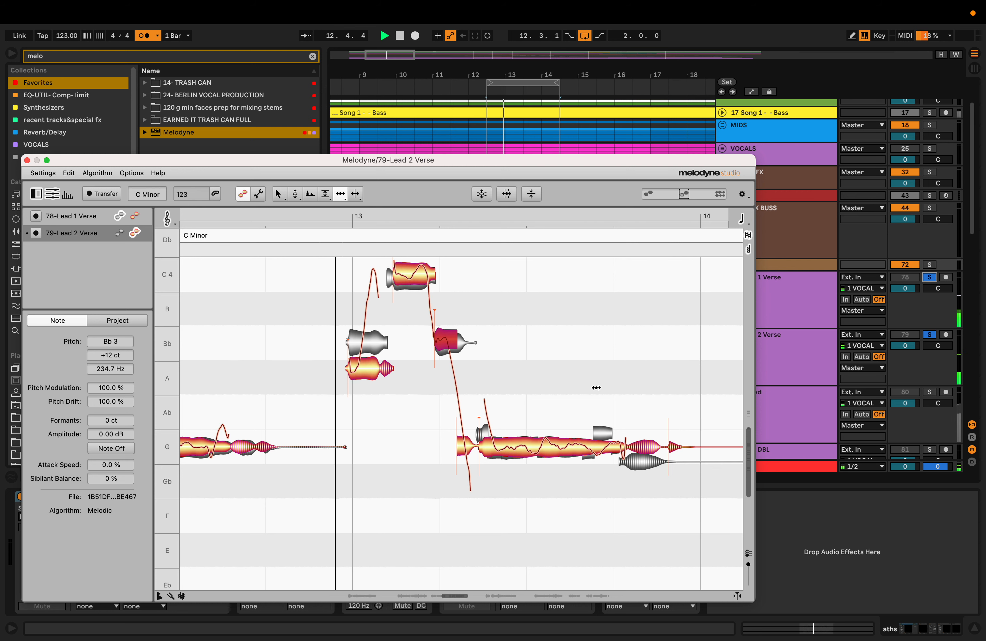
key("space")
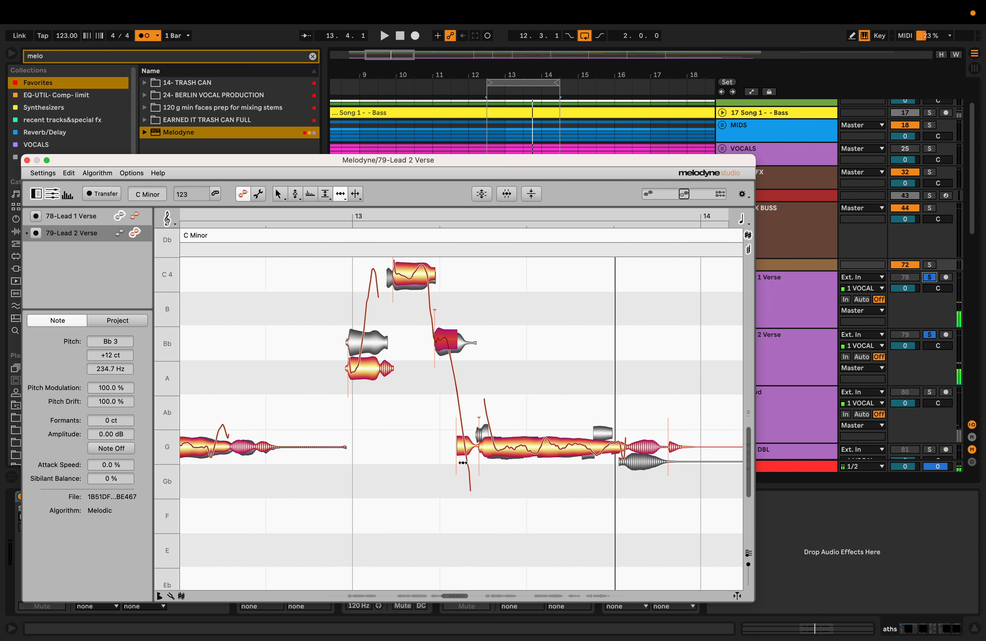
- Try to split the long G3 note shortly after its start and adjust its pitch
key("F6")
double_click(496, 448)
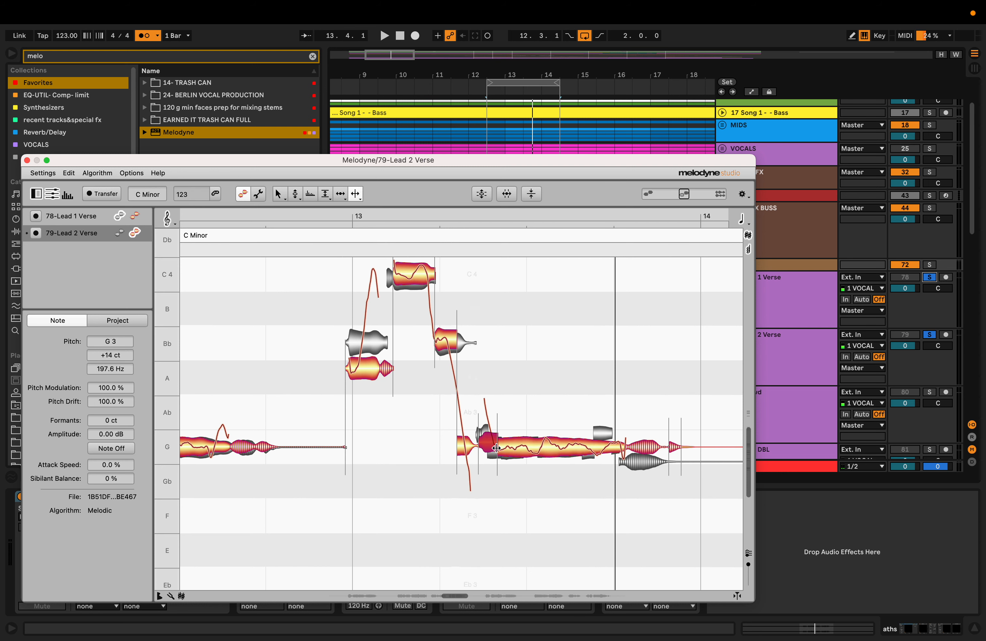
key("F2")
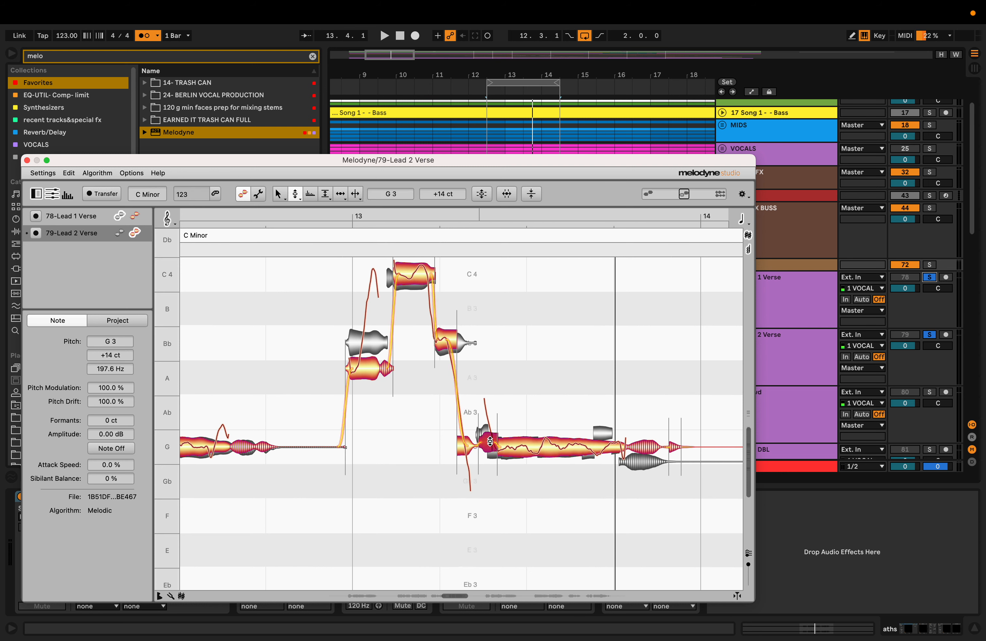
double_click(522, 449)
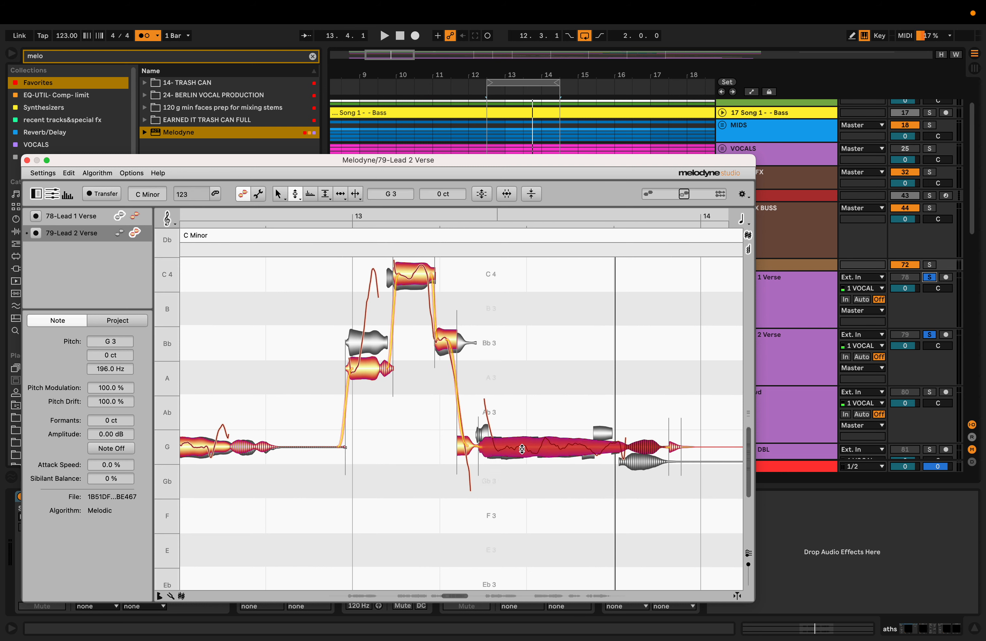
- Try to move the long G3 note earlier by adjusting its end with the Timing tool
key("F6")
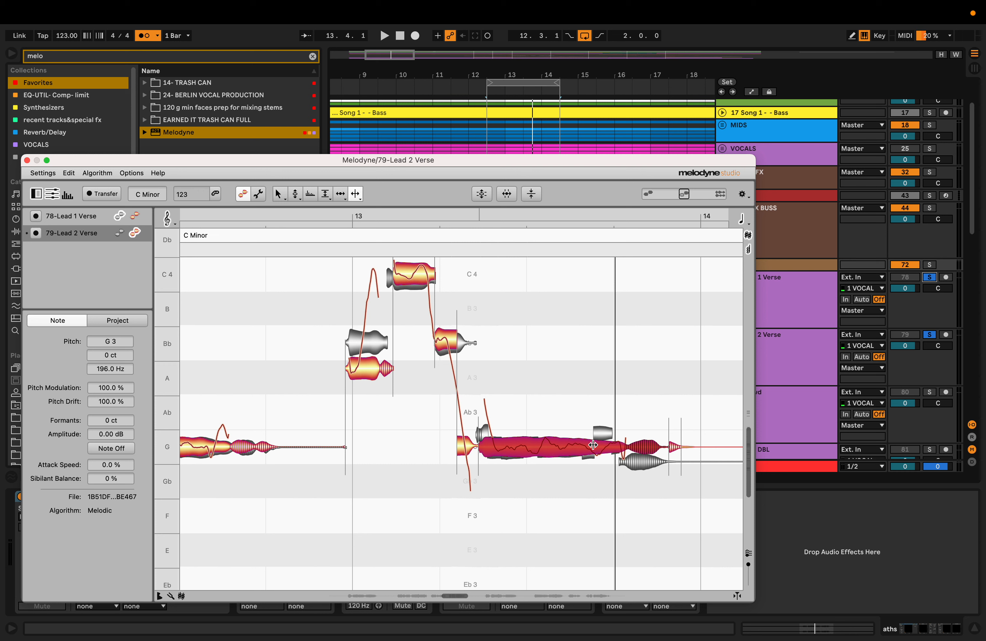
left_click(346, 197)
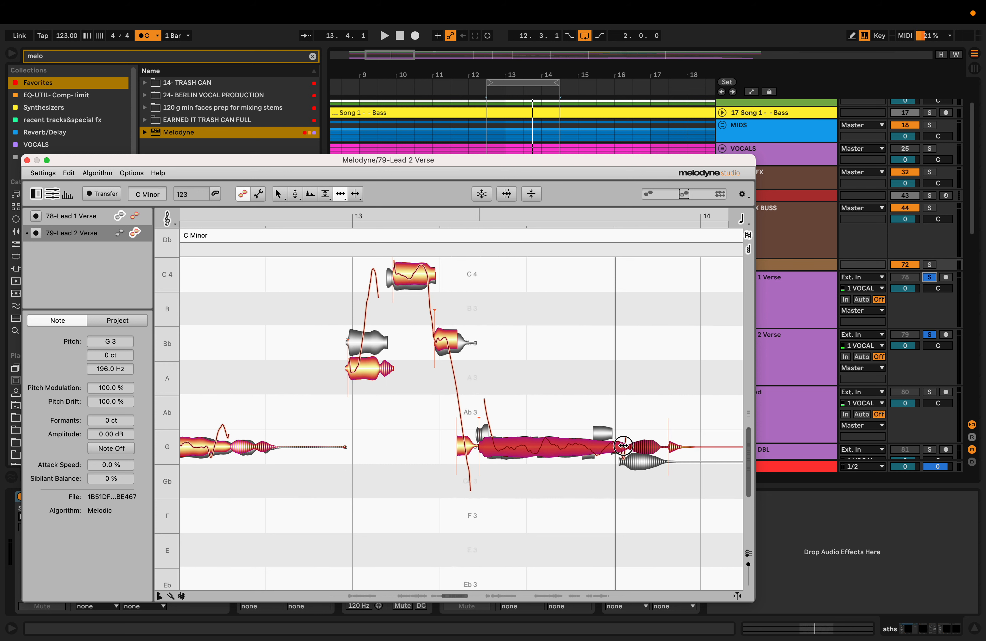
left_click_drag(626, 445, 620, 445)
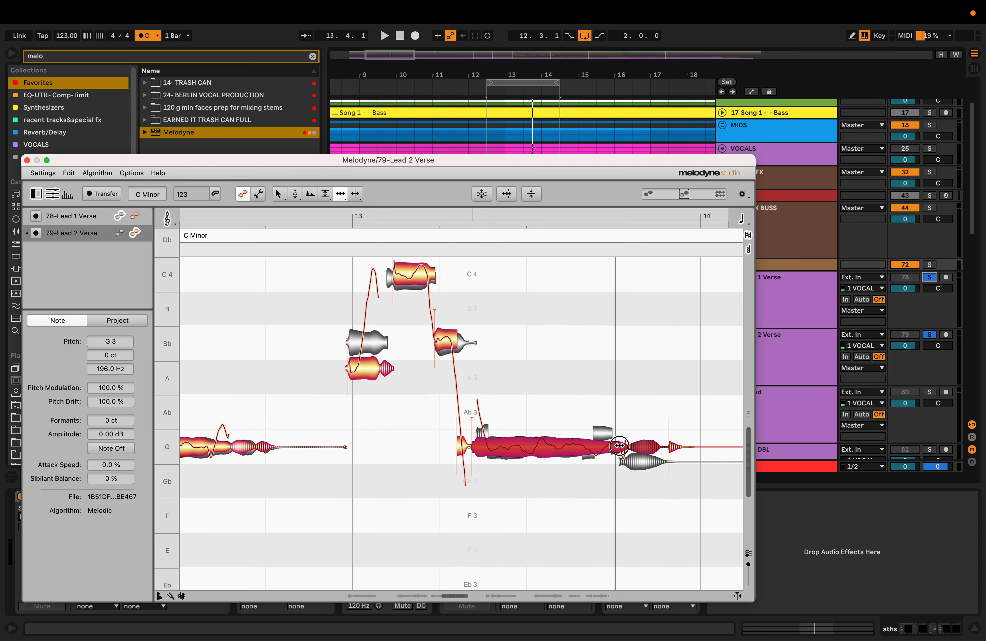
left_click(601, 482)
- Separate the long G3 note from its trailing tail and move the cut slightly earlier to the reference tail's start
key("F6")
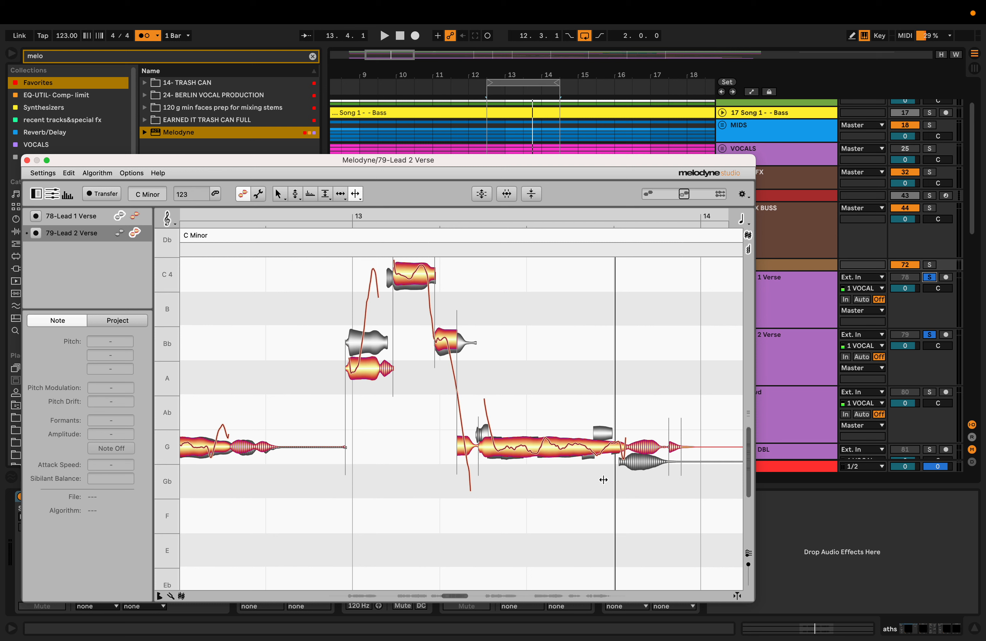
left_click(622, 446)
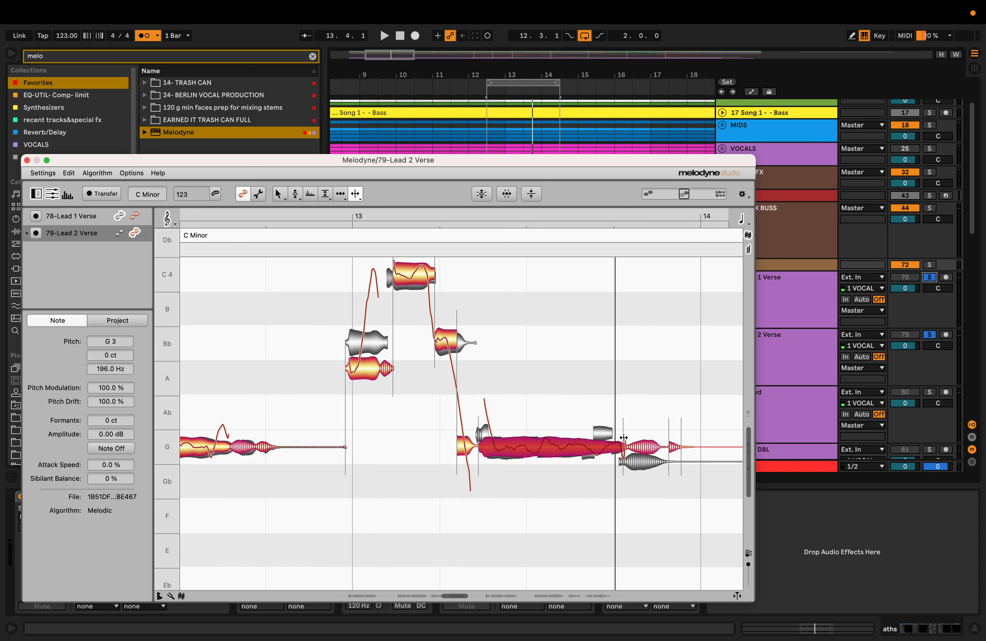
left_click_drag(624, 437, 621, 437)
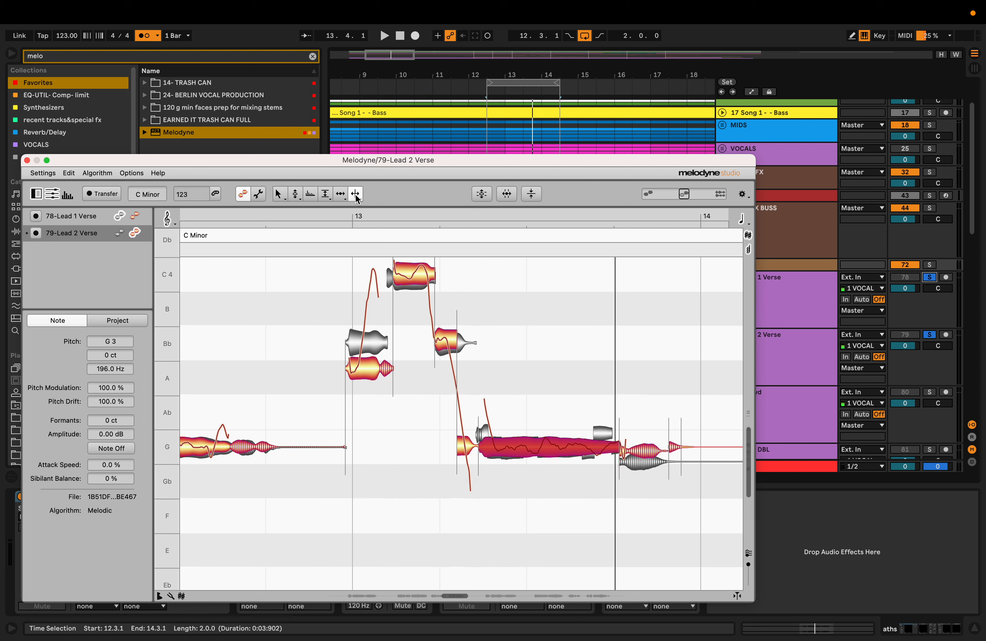
- Fine-tune the timing between the long G3 note and its separated tail, and select the short note following the tail
left_click(345, 192)
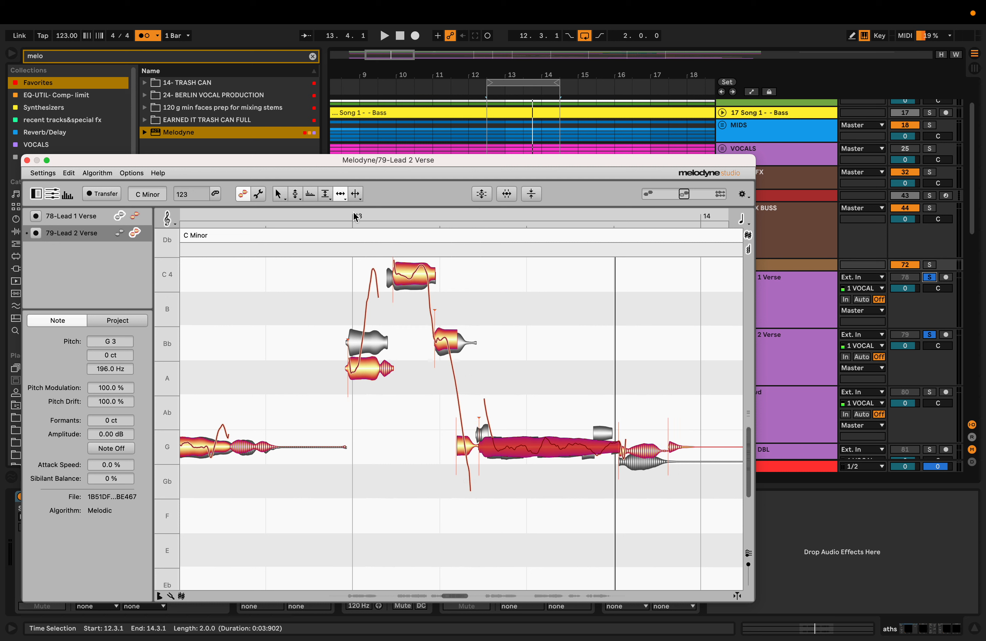
left_click(618, 446)
left_click_drag(618, 446, 619, 447)
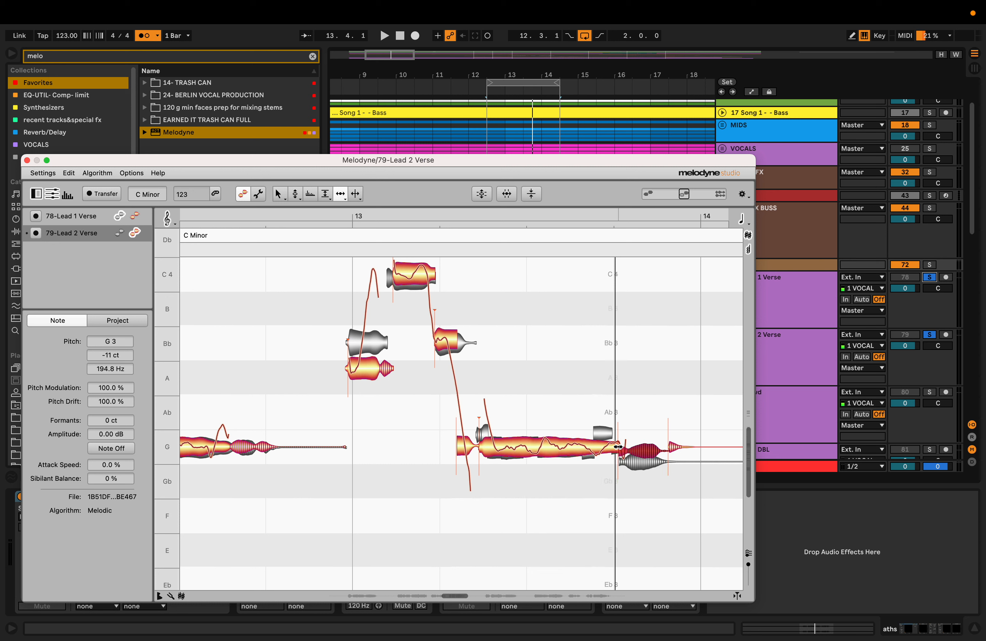
scroll(686, 451, "right", 3)
left_click(616, 446)
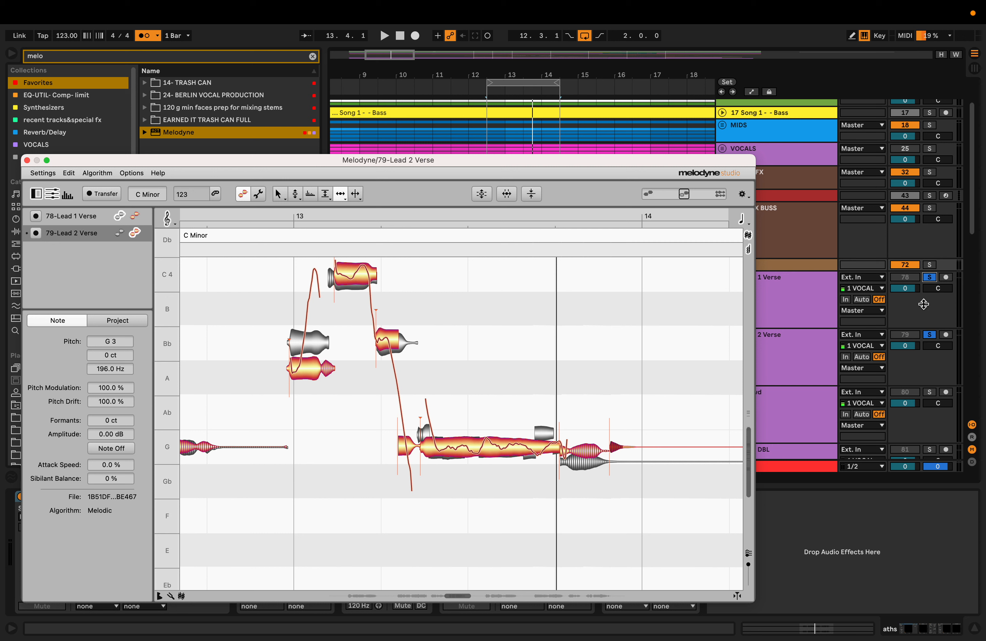
- Turn off solo on the 78 Lead 1 Verse track and audition the loop with Lead 2 Verse still soloed
left_click(931, 278)
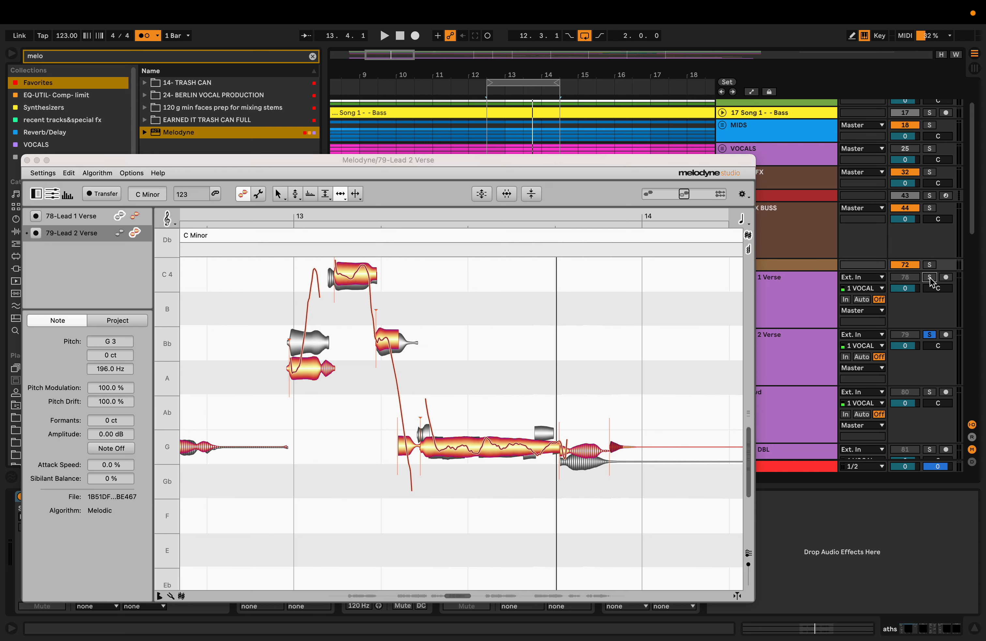
key("space")
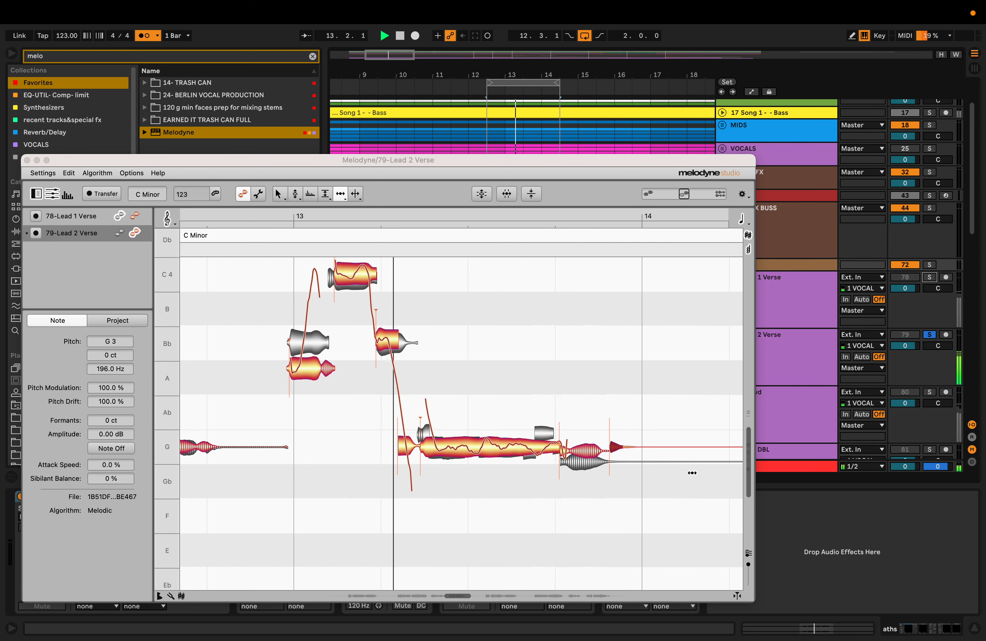
key("space")
left_click(618, 450)
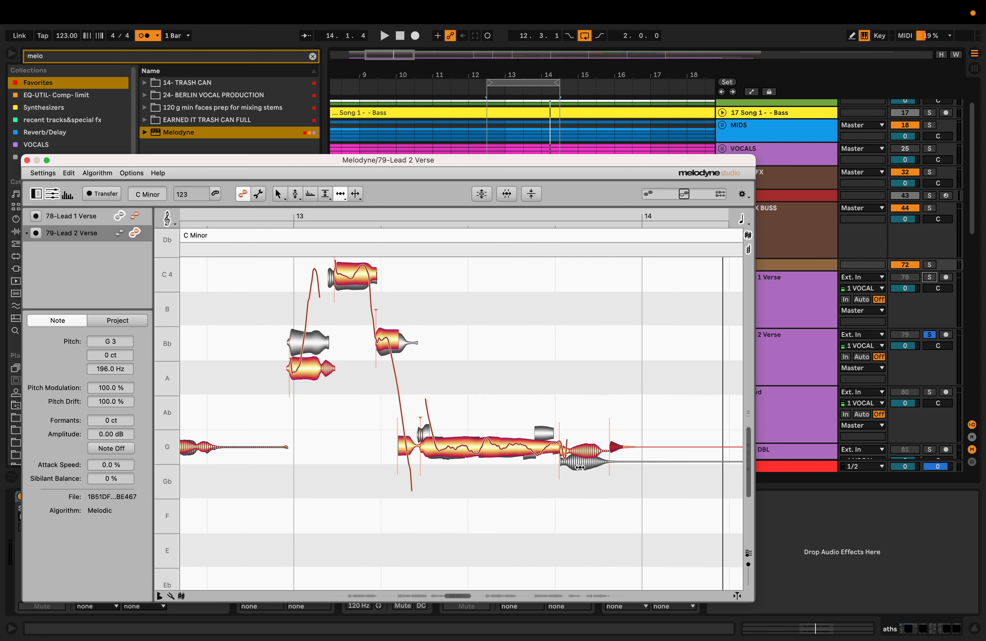
left_click_drag(629, 165, 645, 341)
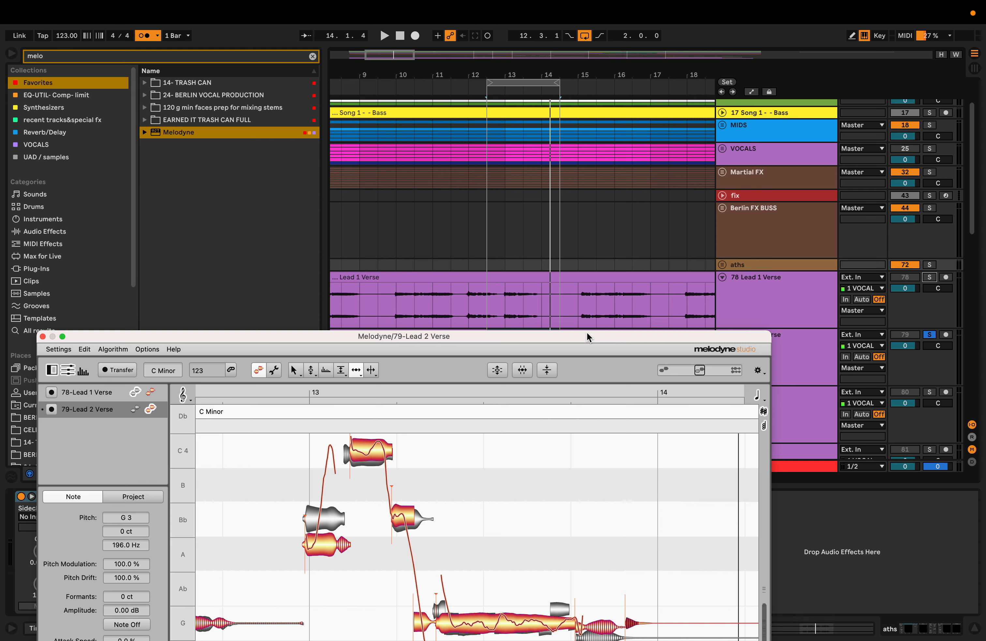
left_click_drag(586, 336, 590, 167)
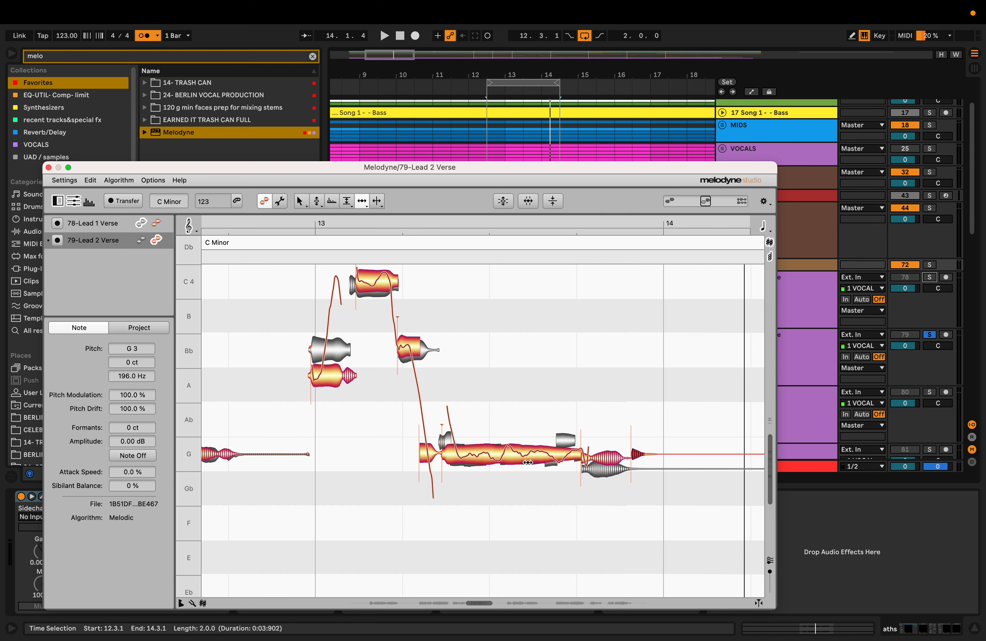
- Split the long G3 note after bar 13 shortly after its start with the Note Separation tool while the loop plays
key("alt+super")
left_click_drag(452, 510, 487, 533)
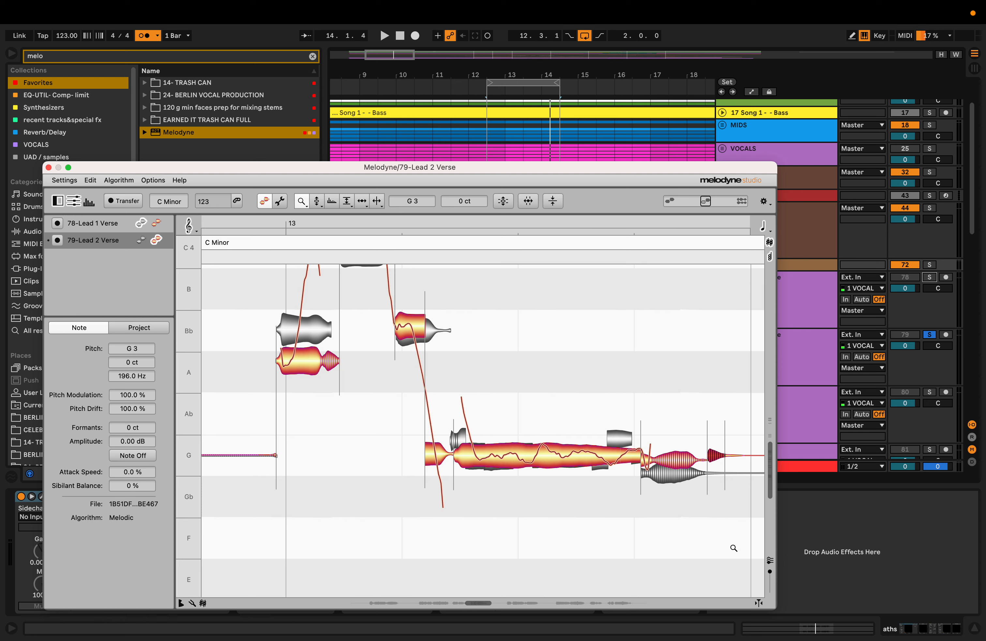
mouse_move(770, 570)
left_mouse_down()
mouse_move(769, 580)
mouse_move(769, 569)
left_mouse_up()
left_click(769, 562)
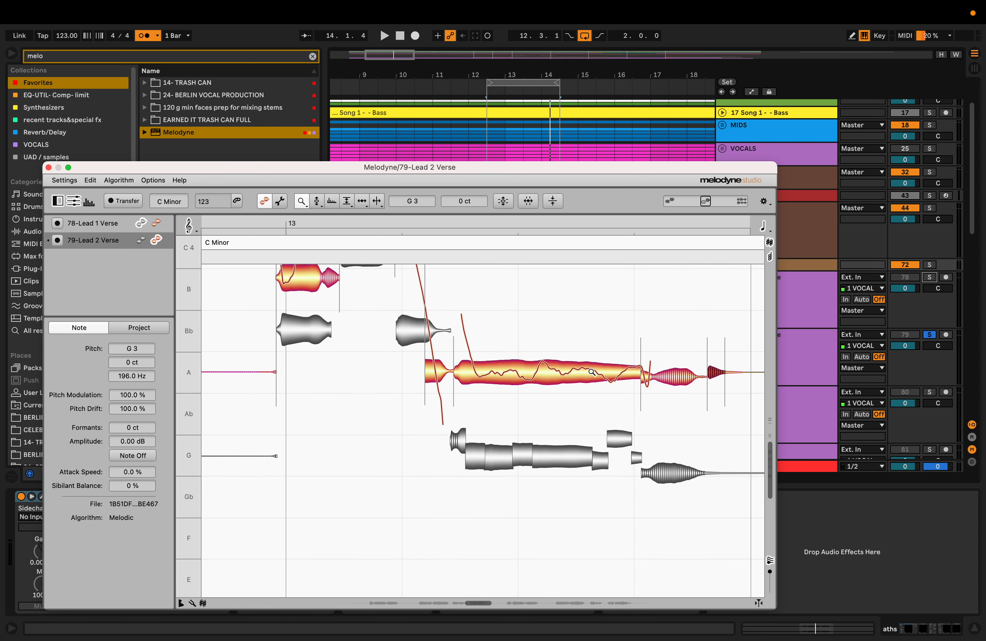
key("F6")
key("space")
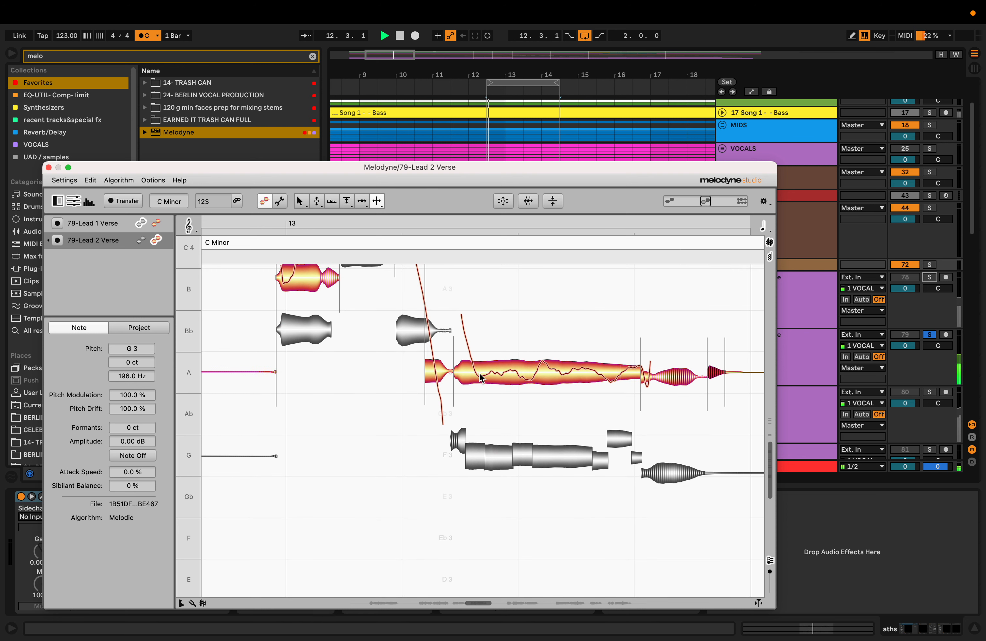
scroll(478, 376, "up", 1)
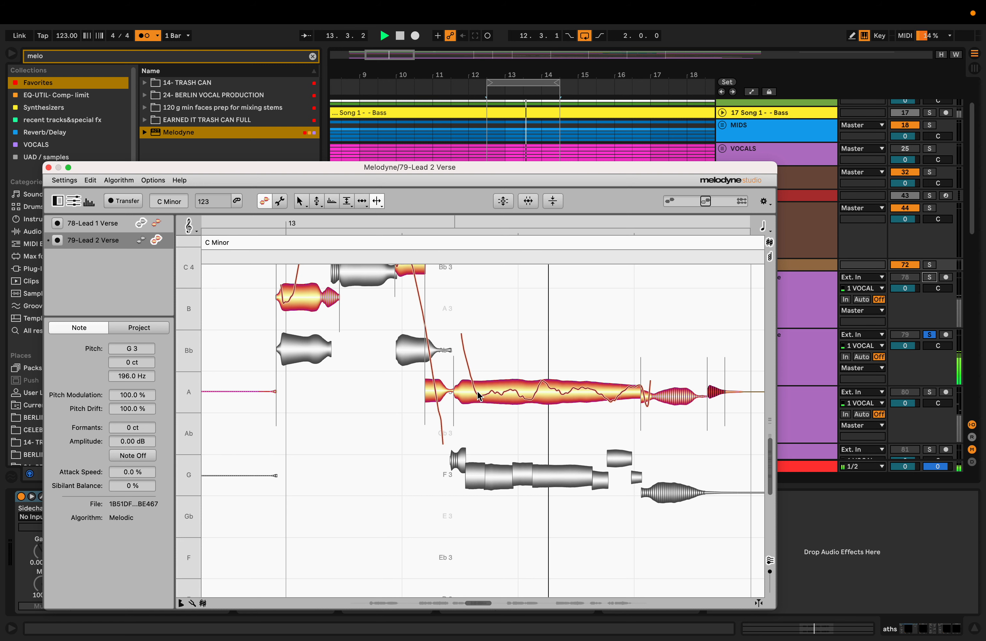
left_click(475, 391)
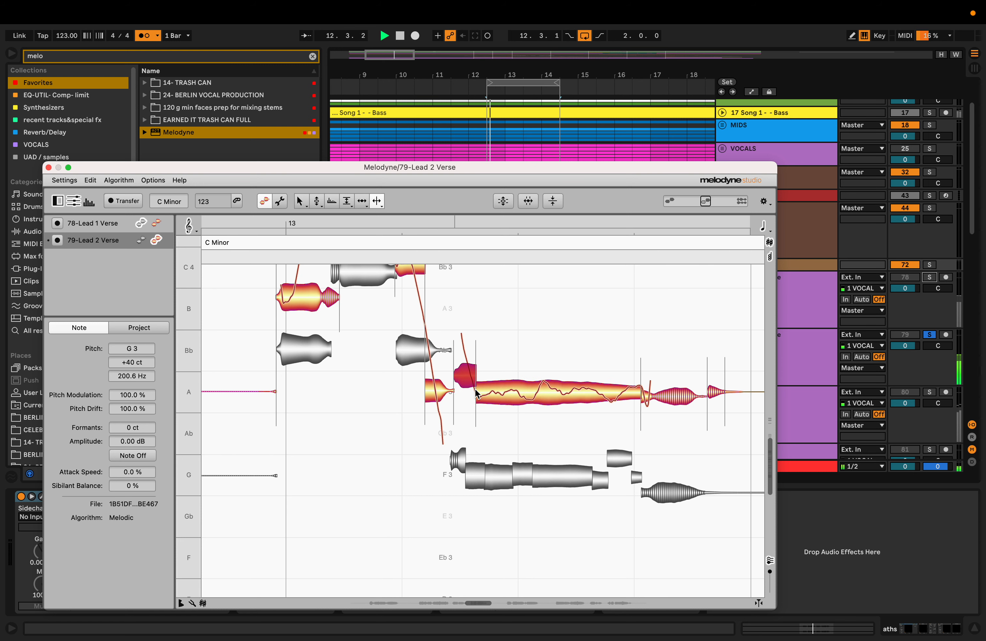
- Split the long G3 note at two further points and fine-tune the pitches, setting the first part to +3 ct and the tail to -2 ct
left_click(613, 397)
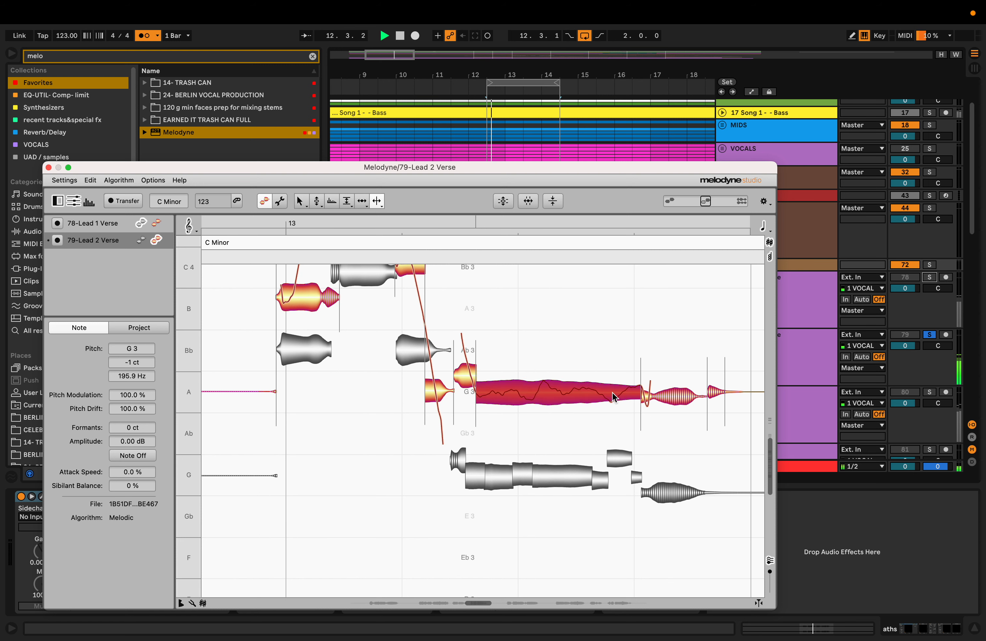
double_click(538, 389)
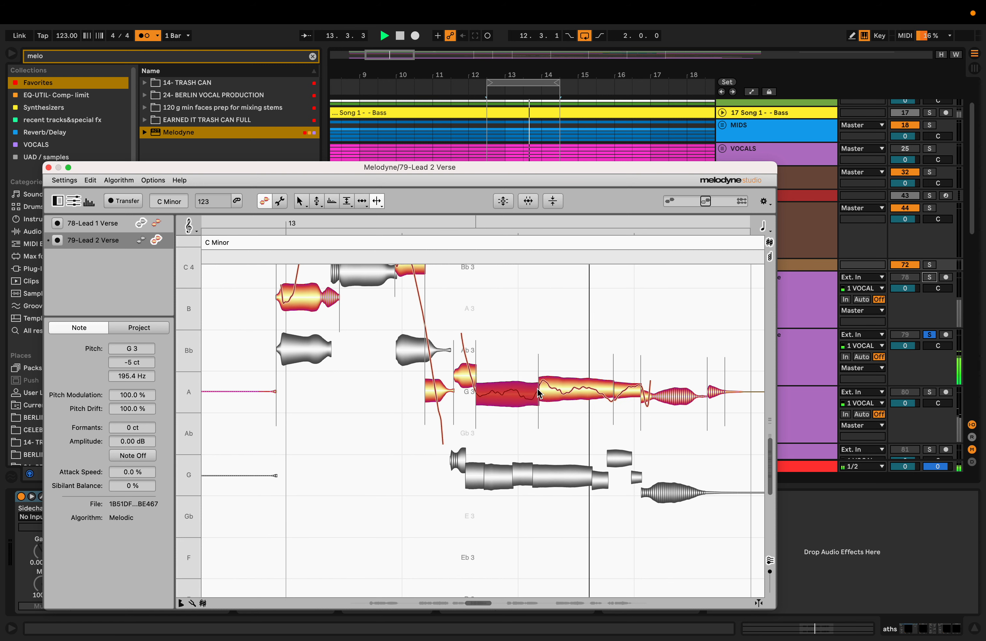
key("F2")
double_click(513, 396)
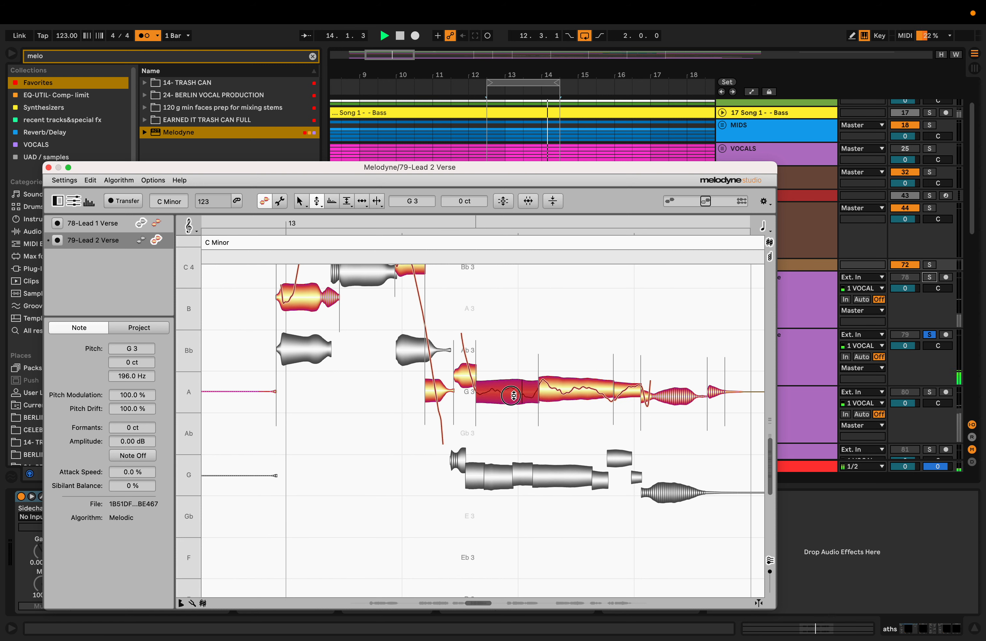
left_click(564, 393)
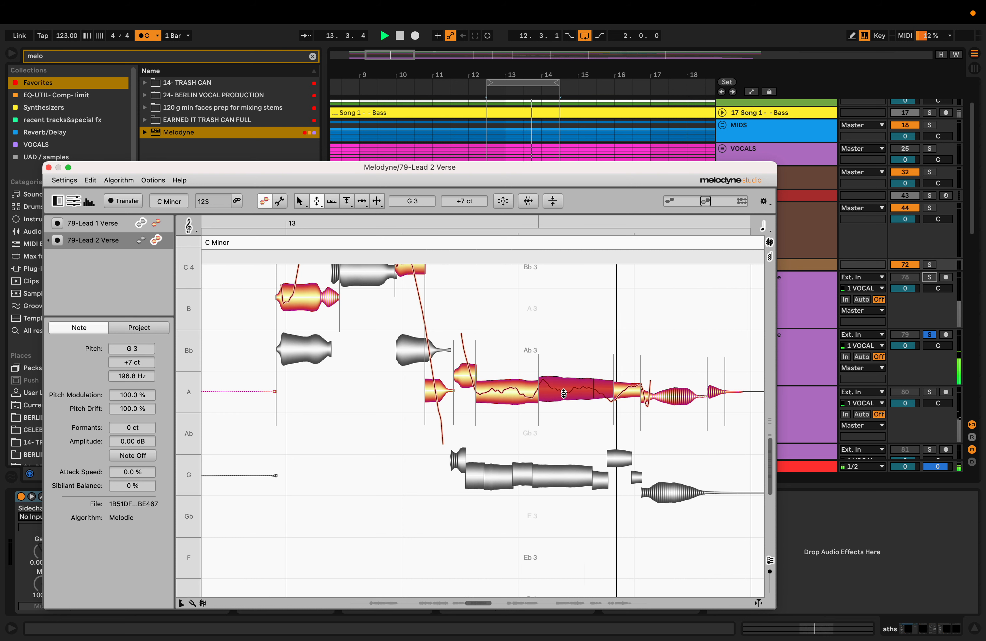
left_click_drag(564, 393, 515, 391)
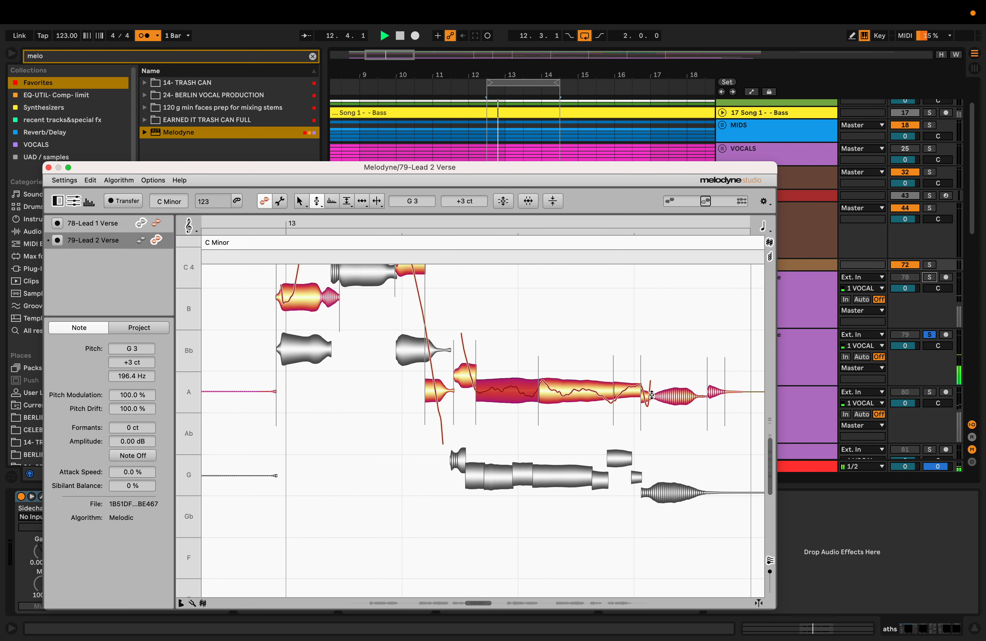
left_click_drag(652, 394, 647, 391)
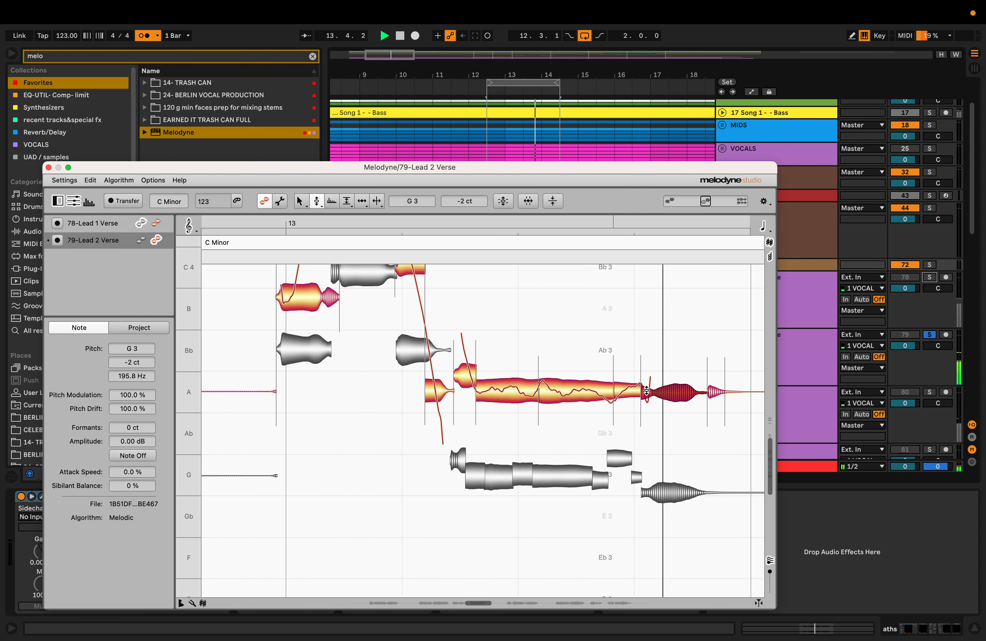
- Reduce the pitch modulation of the long G3 note's middle part to 66% and its short end part to 76%
left_click(630, 389)
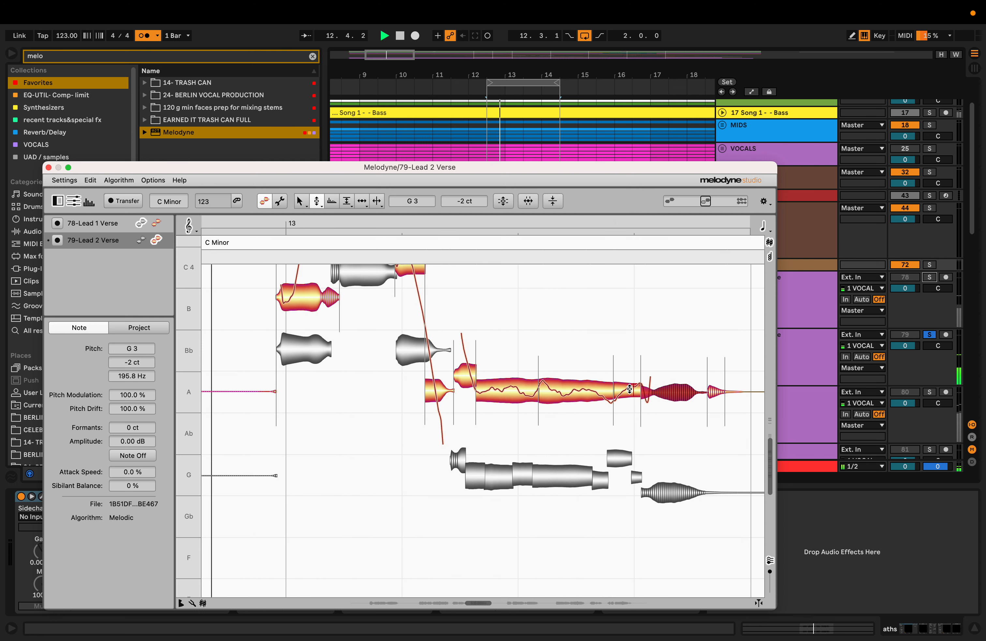
left_click_drag(630, 388, 616, 404)
left_click(606, 399)
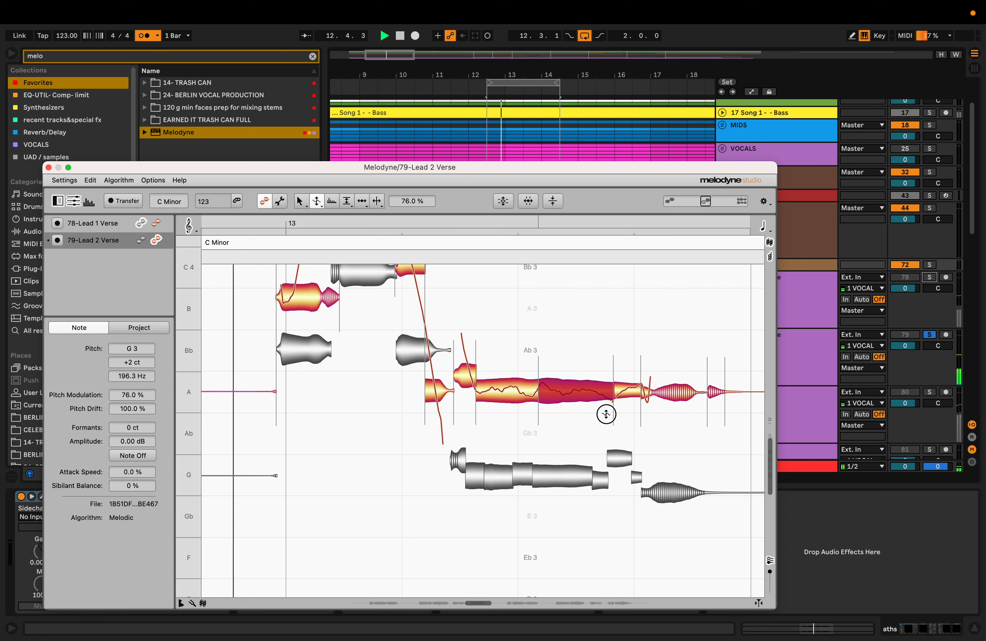
key("F2")
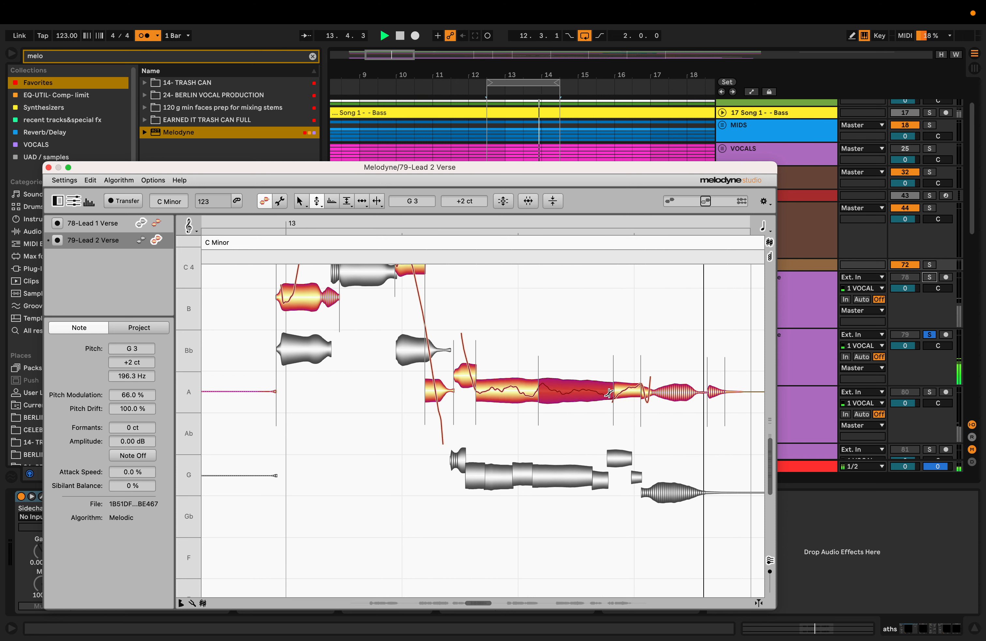
double_click(612, 369)
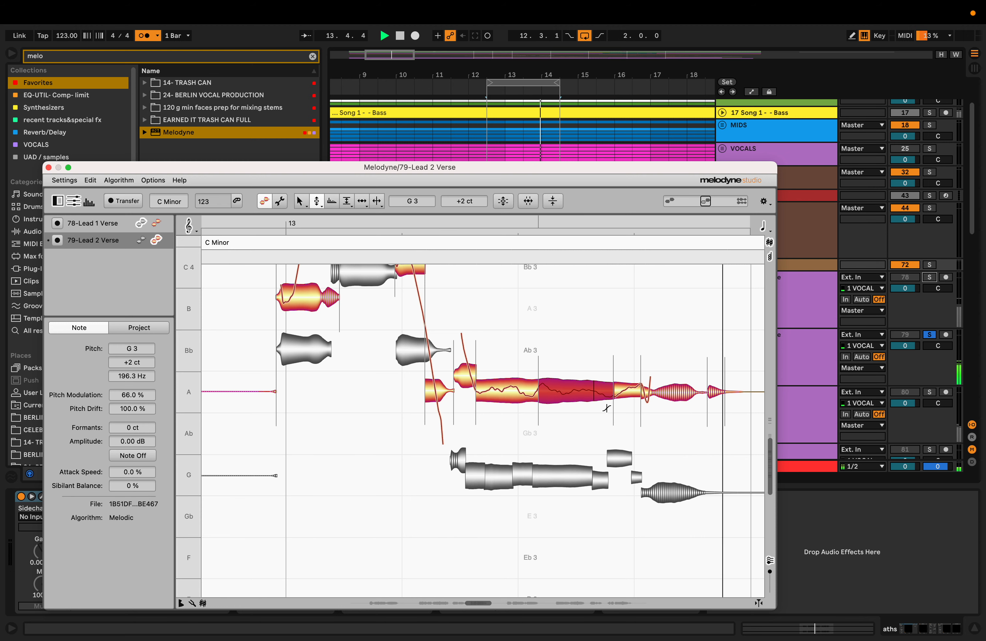
- Stop playback and overlay the Lead 2 Verse notes directly on the Lead 1 Verse reference without the vertical offset
key("space")
left_click_drag(606, 172, 574, 166)
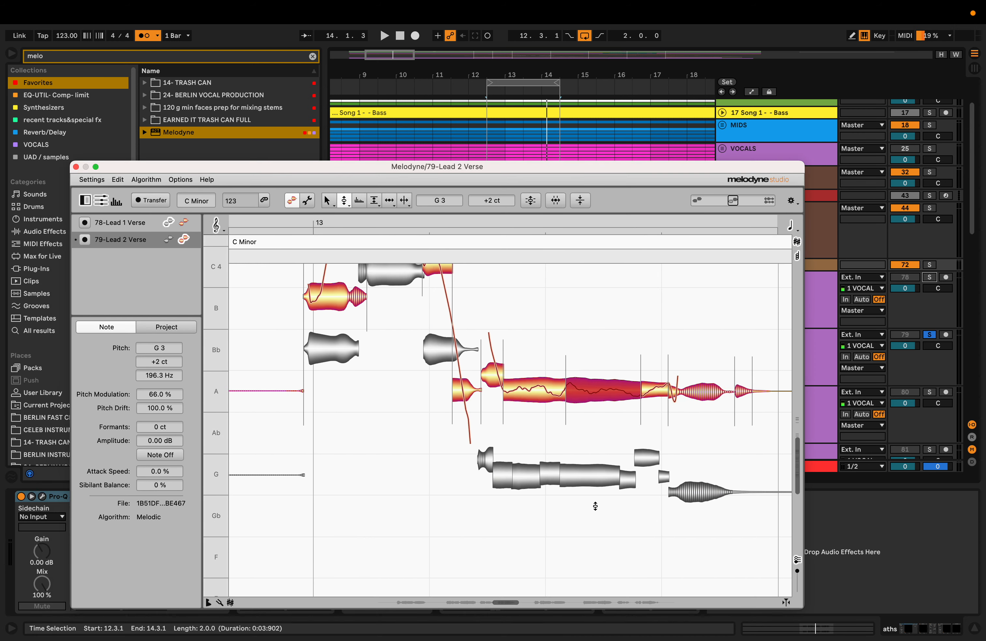
left_click(796, 560)
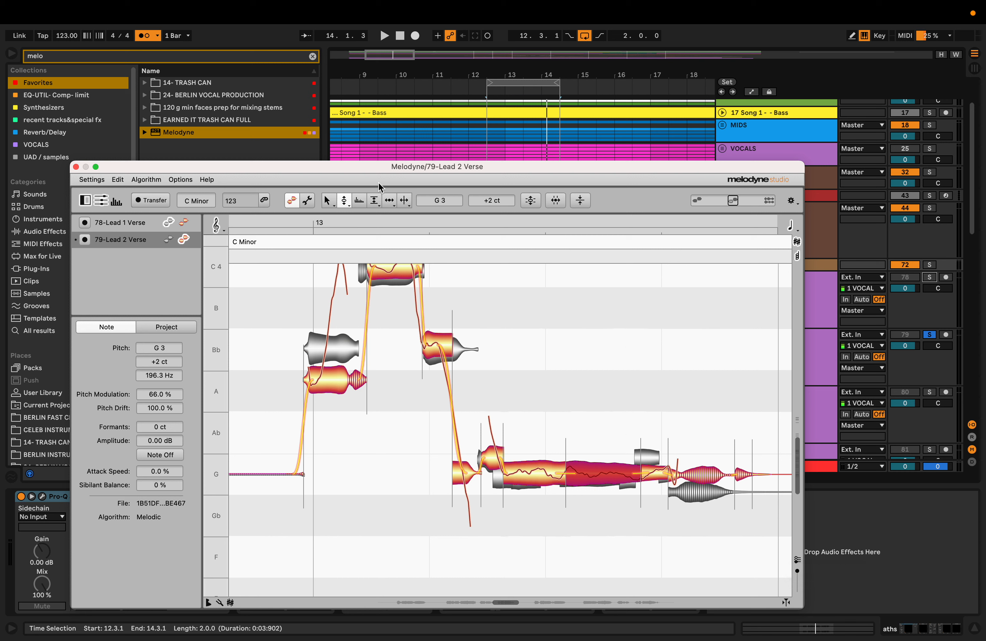
- Solo 78 Lead 1 Verse, play the loop and use the timing tool to move the short G3 note's start and end slightly earlier
left_click(393, 201)
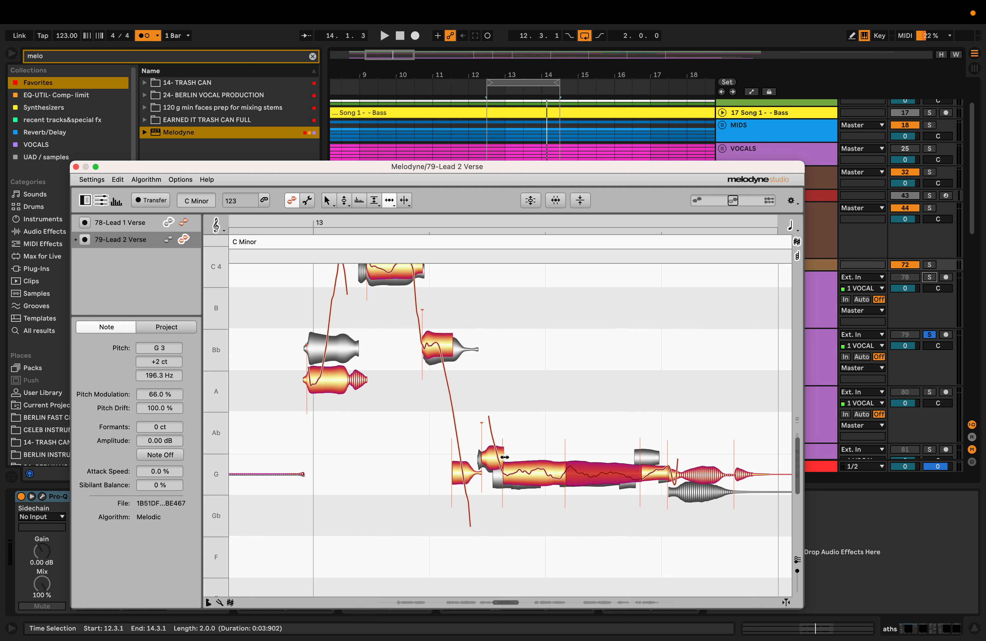
left_click(930, 278)
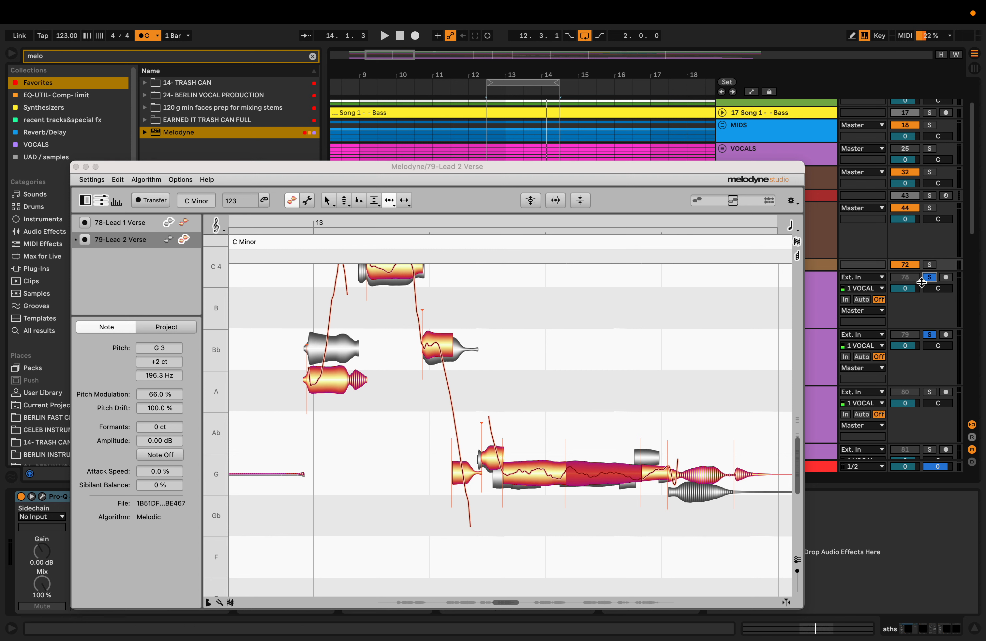
key("space")
left_click(481, 461)
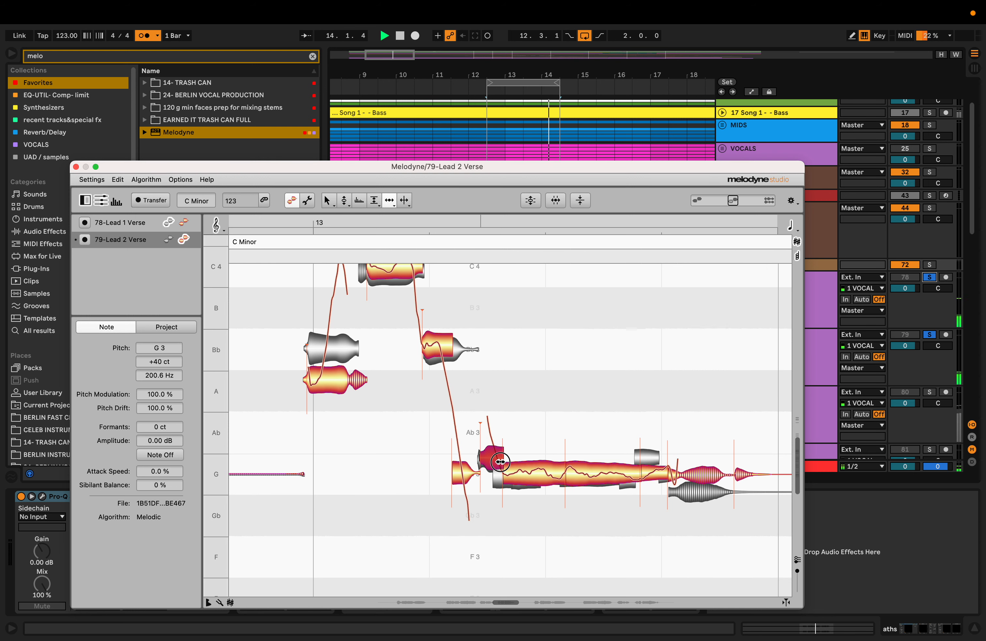
left_click_drag(498, 461, 494, 461)
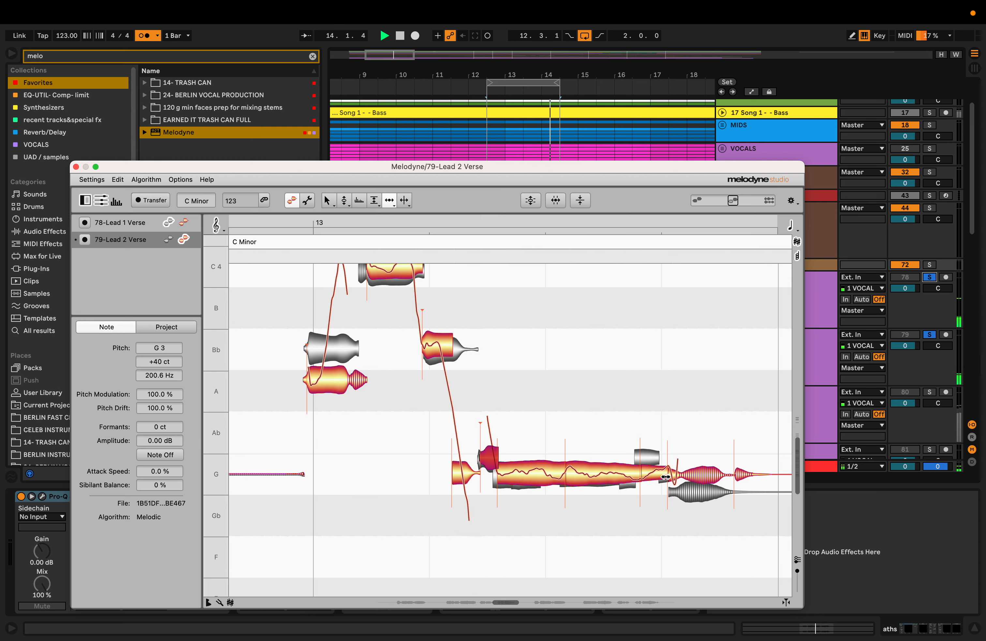
- Move the starts of the G3 note's short end part and its tail slightly earlier, closer to the reference
left_click_drag(666, 474, 634, 474)
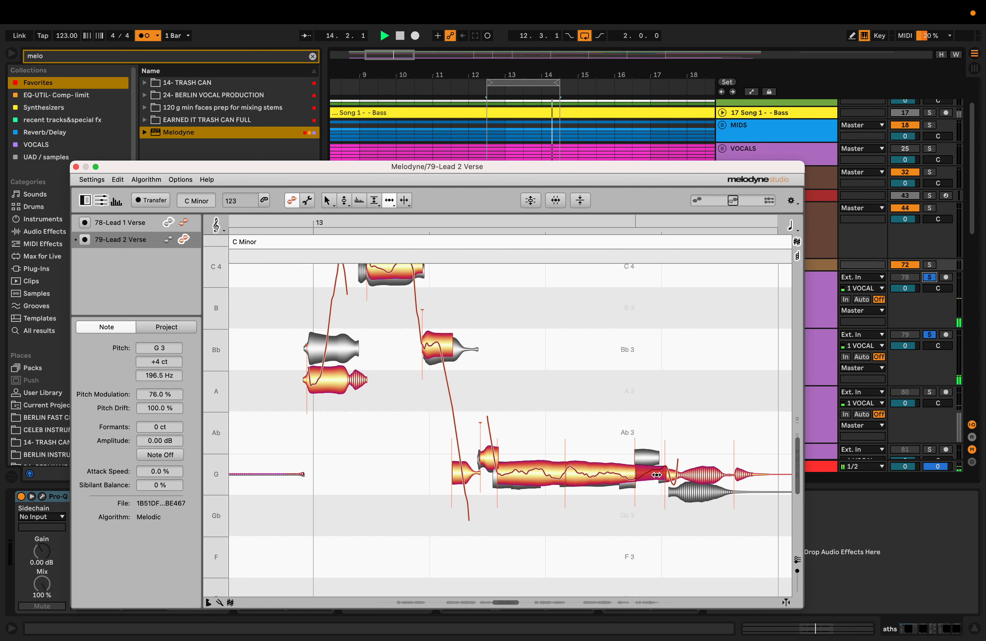
left_click_drag(665, 474, 659, 473)
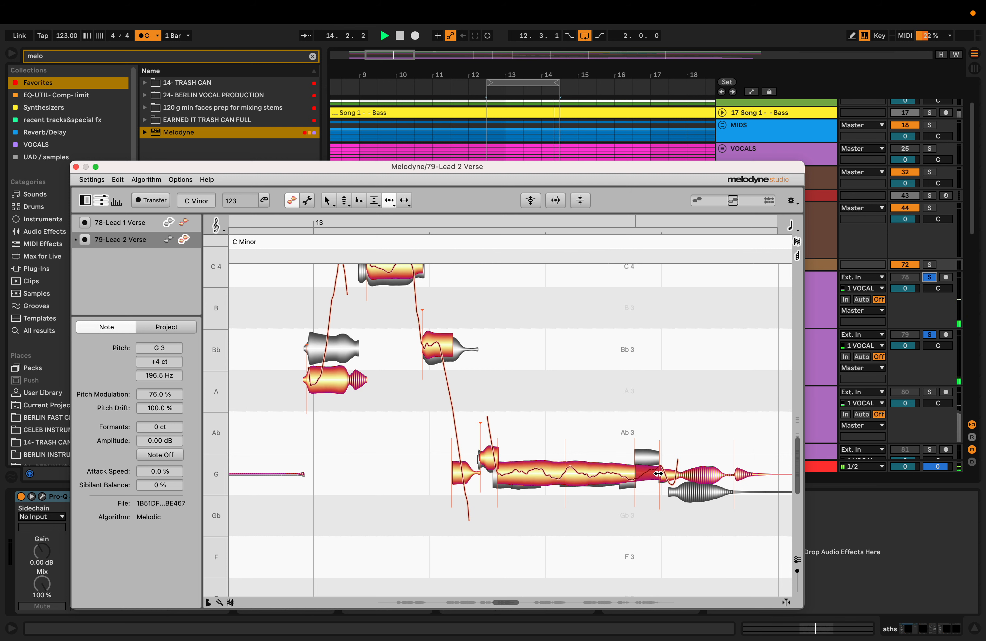
left_click(636, 474)
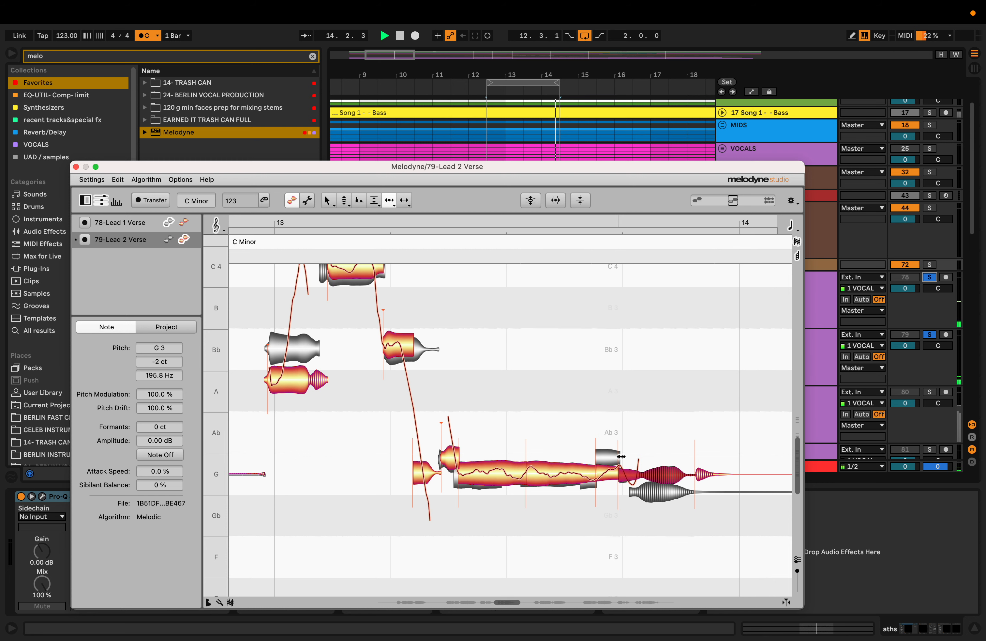
- Merge the G3 note's short end part with its tail and shift a time handle inside the merged note slightly earlier
mouse_move(389, 201)
left_mouse_down()
mouse_move(389, 236)
mouse_move(387, 216)
left_mouse_up()
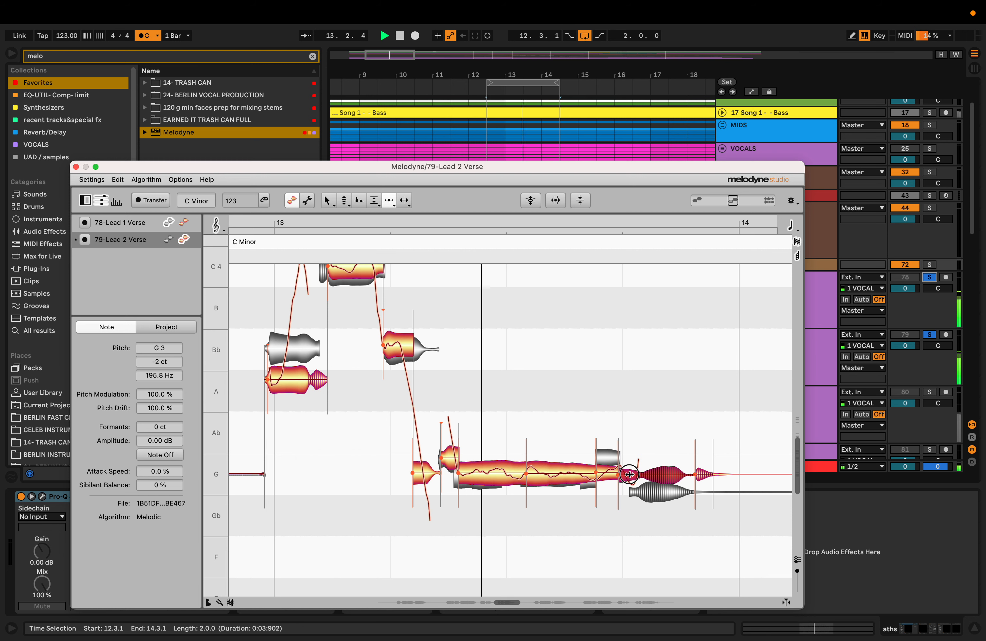
left_click_drag(549, 516, 645, 538)
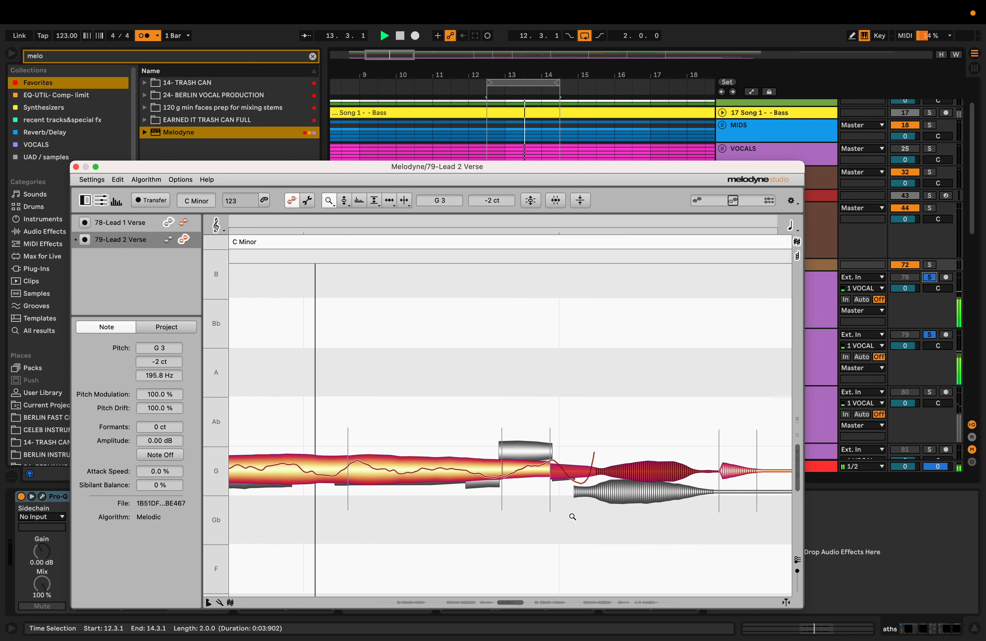
left_click(549, 470)
double_click(549, 470)
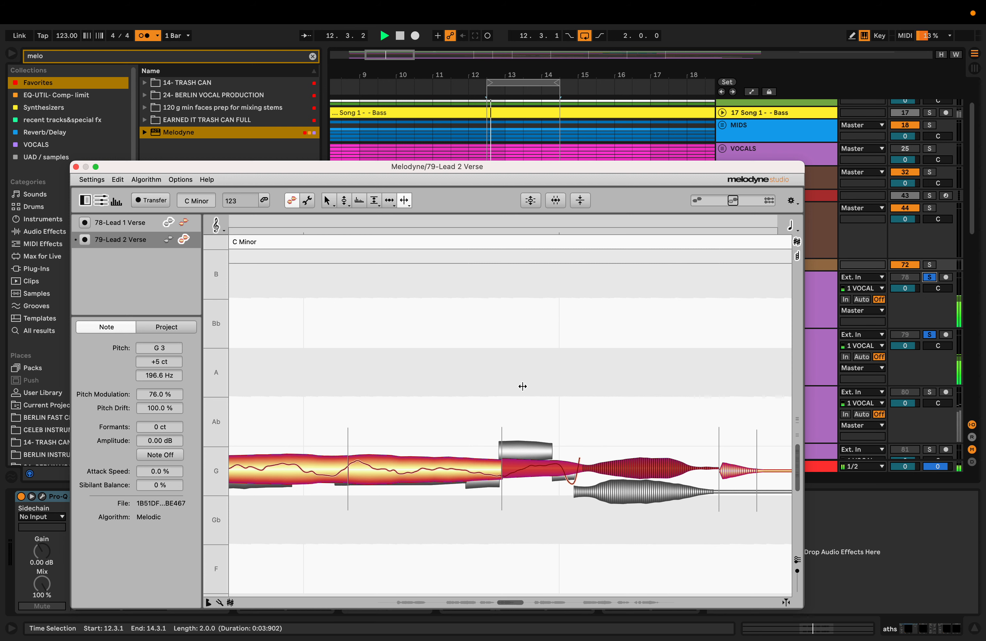
left_click(389, 200)
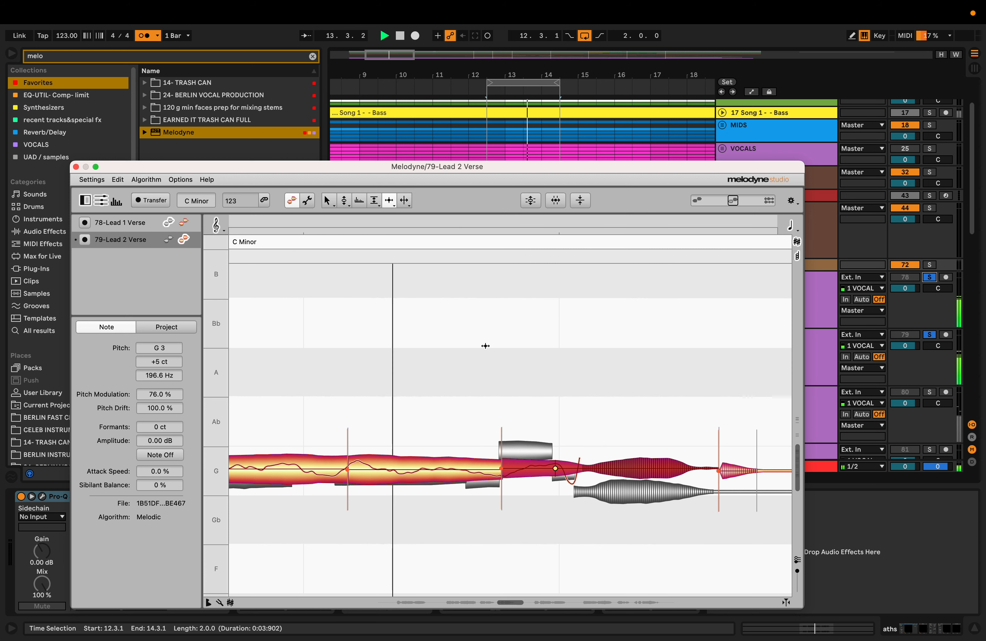
mouse_move(555, 467)
left_mouse_down()
mouse_move(541, 467)
mouse_move(549, 466)
left_mouse_up()
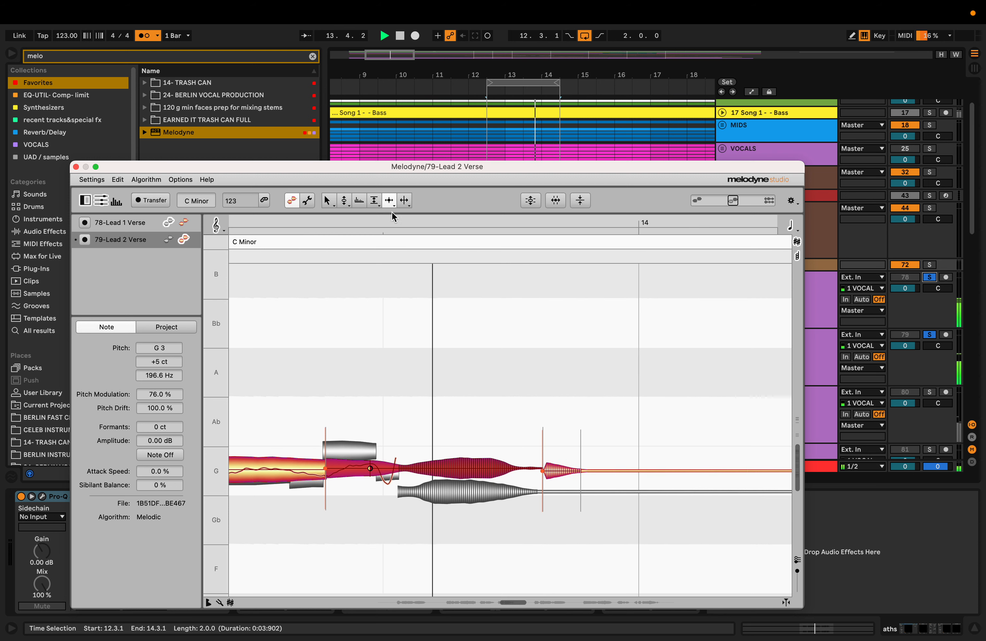
- Adjust the merged G3 note's internal timing with the Time Handle tool so its tail swell lines up with the reference tail's start
left_click(389, 203)
left_click(389, 201)
left_click(404, 201)
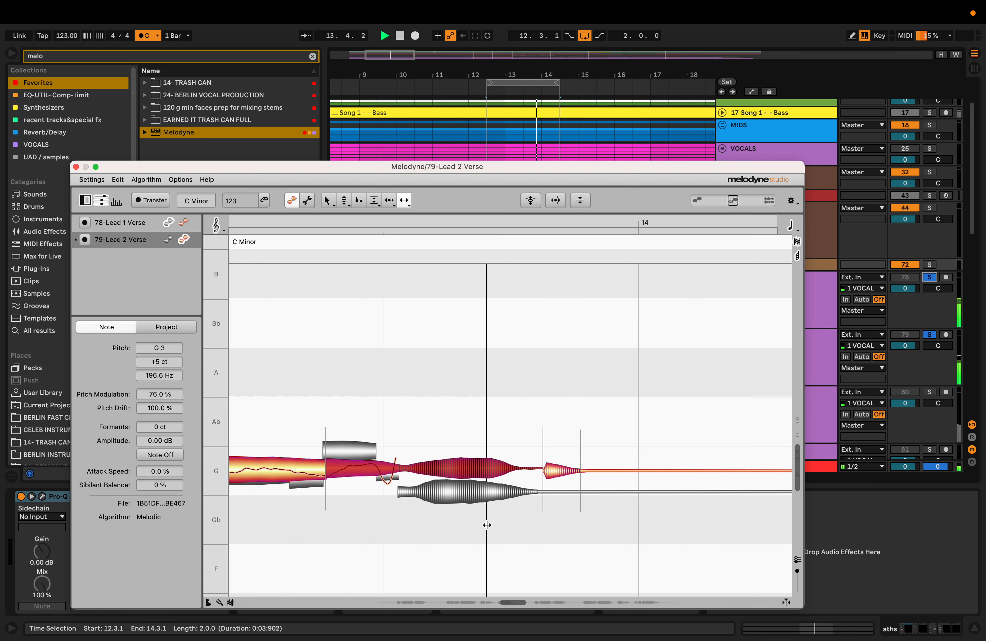
left_click(462, 526, "alt+super")
scroll(455, 523, "left", 2)
scroll(456, 524, "left", 2)
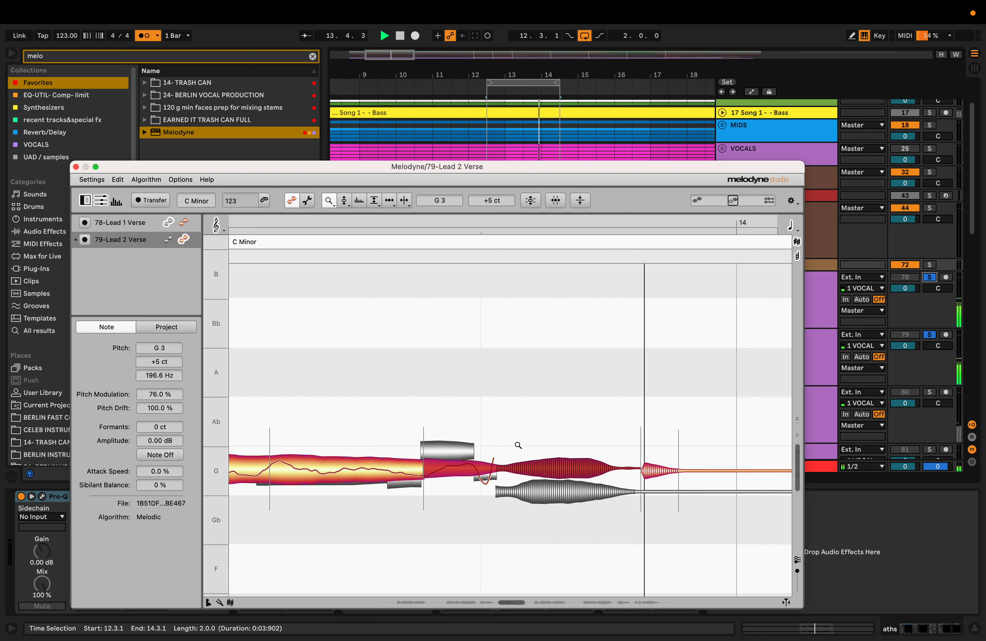
left_click(390, 200)
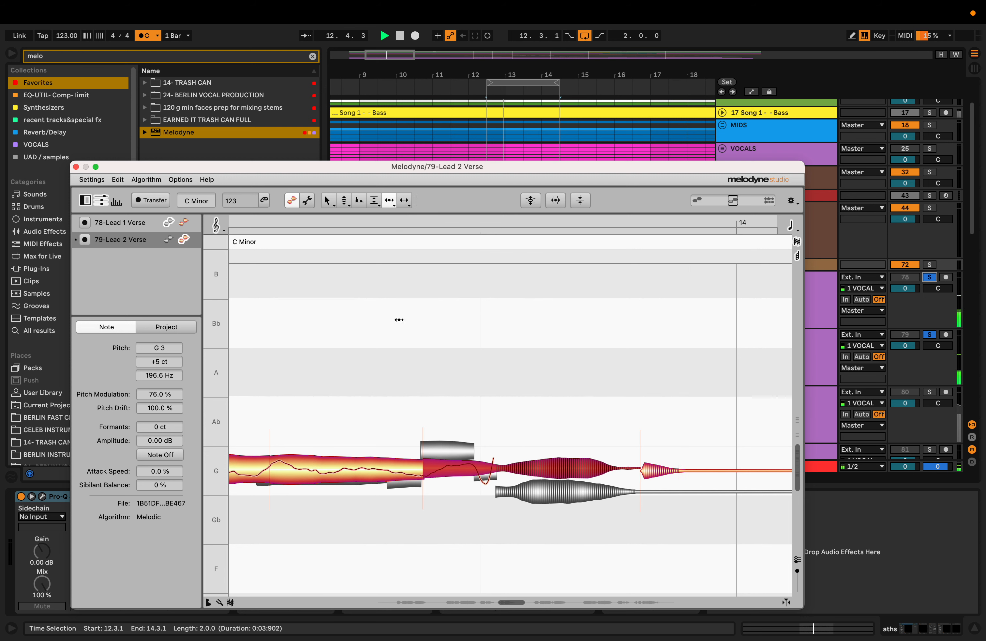
left_click(389, 202)
left_click(388, 224)
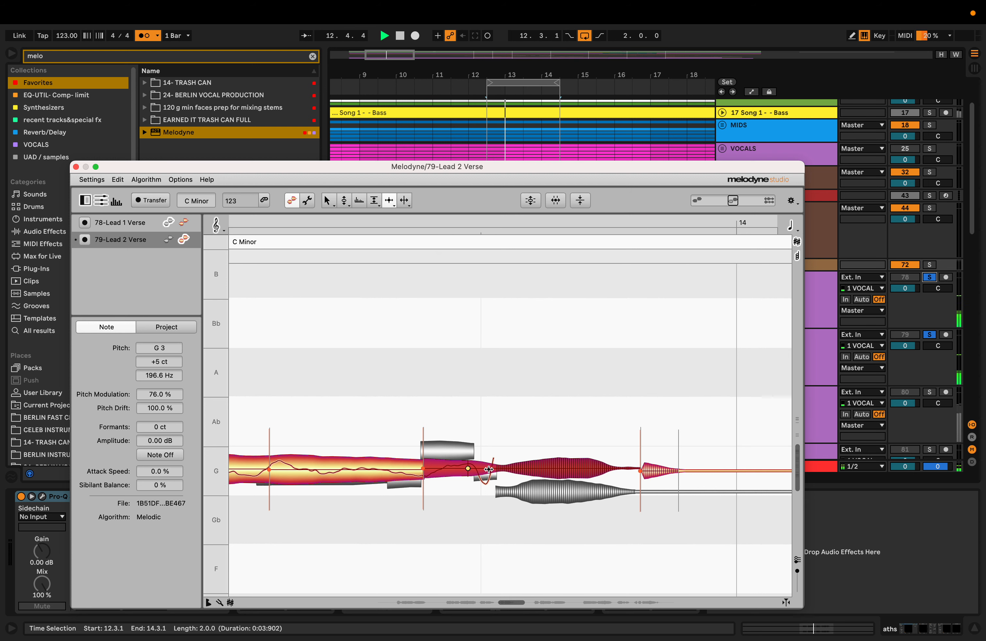
left_click_drag(490, 474, 456, 466)
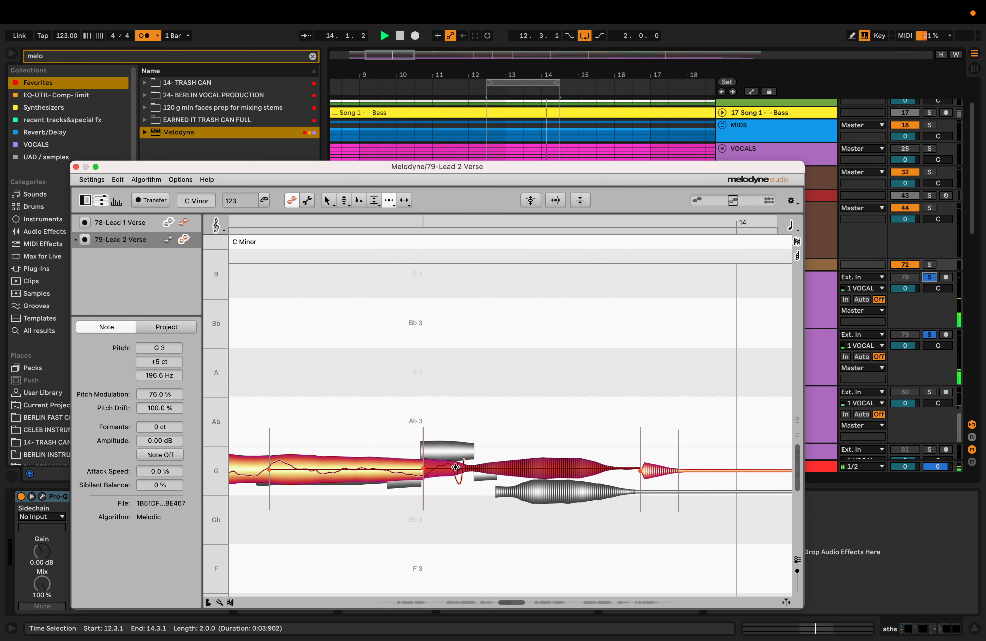
left_click_drag(456, 467, 563, 469)
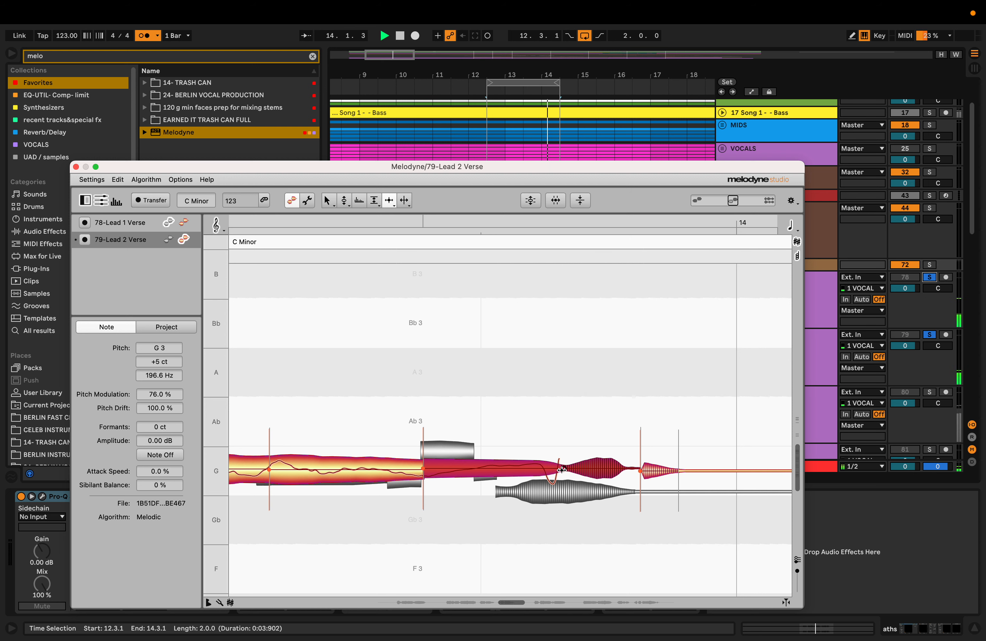
left_click_drag(562, 469, 491, 470)
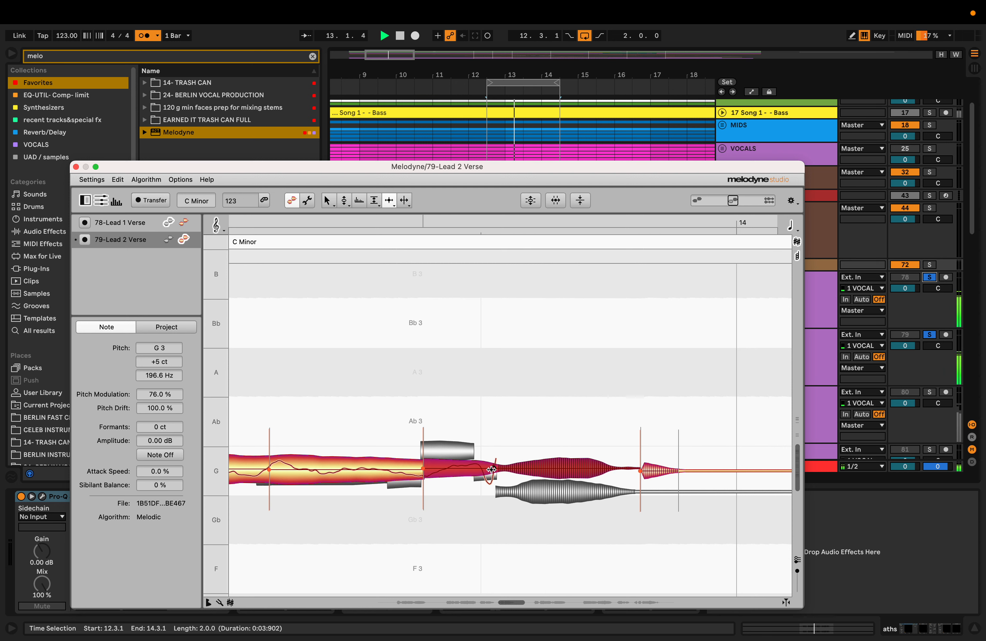
mouse_move(491, 469)
left_mouse_down()
mouse_move(510, 470)
mouse_move(499, 470)
left_mouse_up()
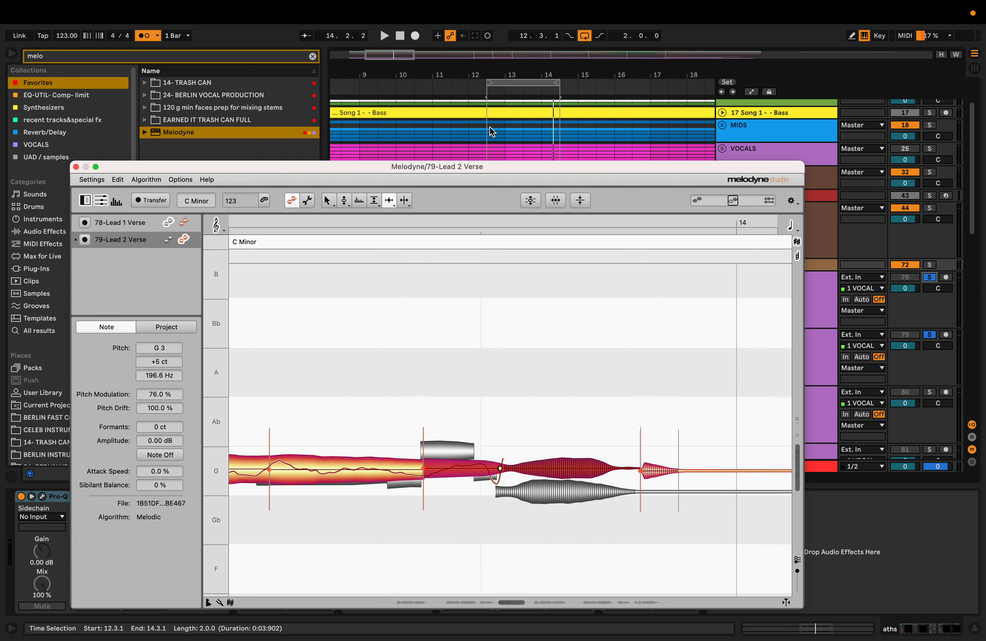
- Turn off solo on the 78 Lead 1 Verse track to audition the edited Lead 2 Verse alone in the loop
left_click_drag(528, 168, 436, 388)
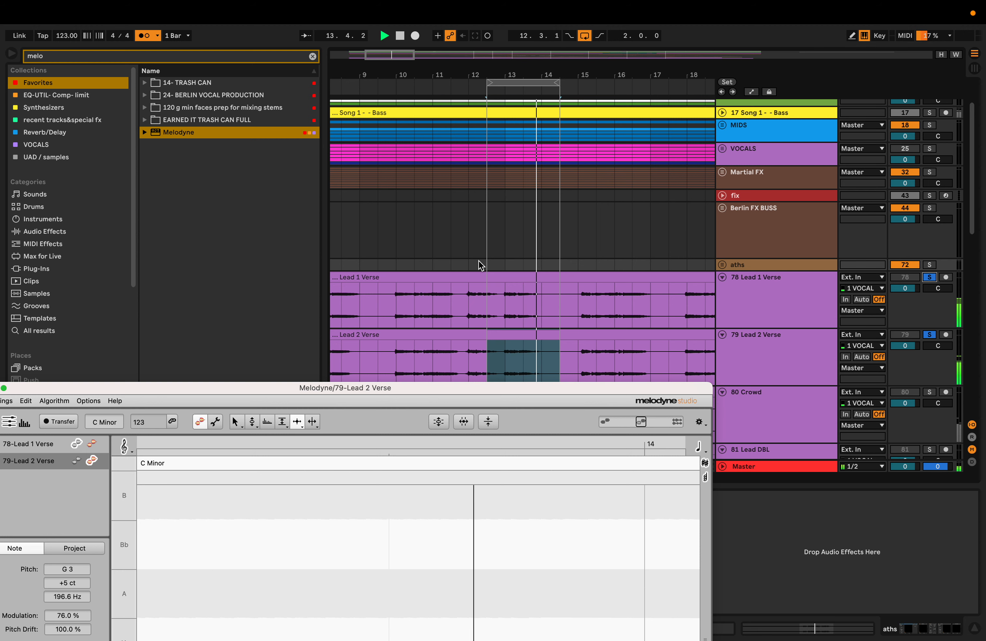
left_click_drag(472, 390, 510, 186)
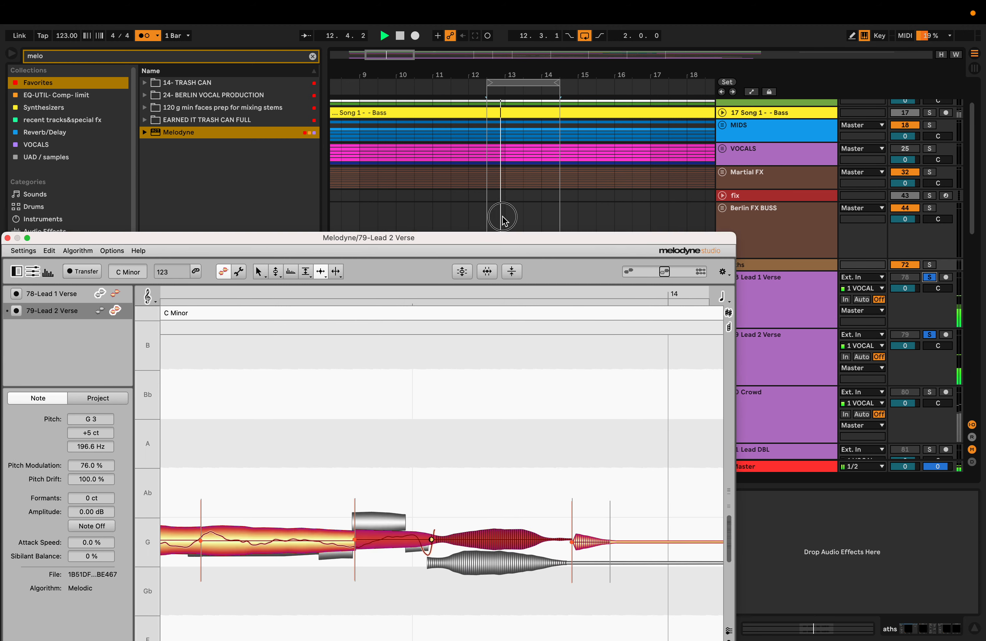
left_click(930, 277)
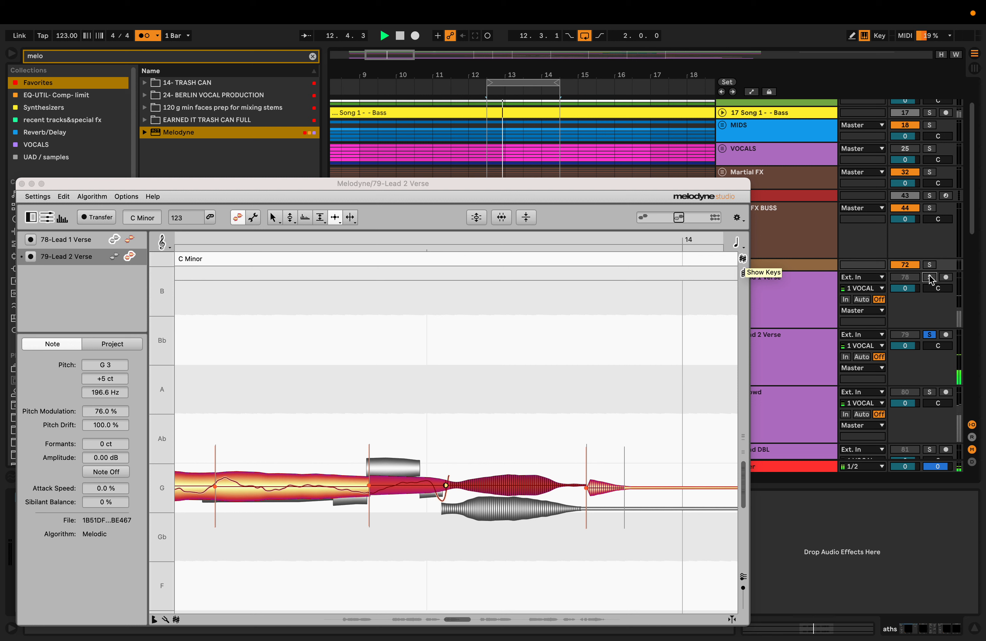
- Compare the Lead 1 Verse and Lead 2 Verse vocals by toggling their track solos during the loop
left_click(930, 277)
left_click(930, 277)
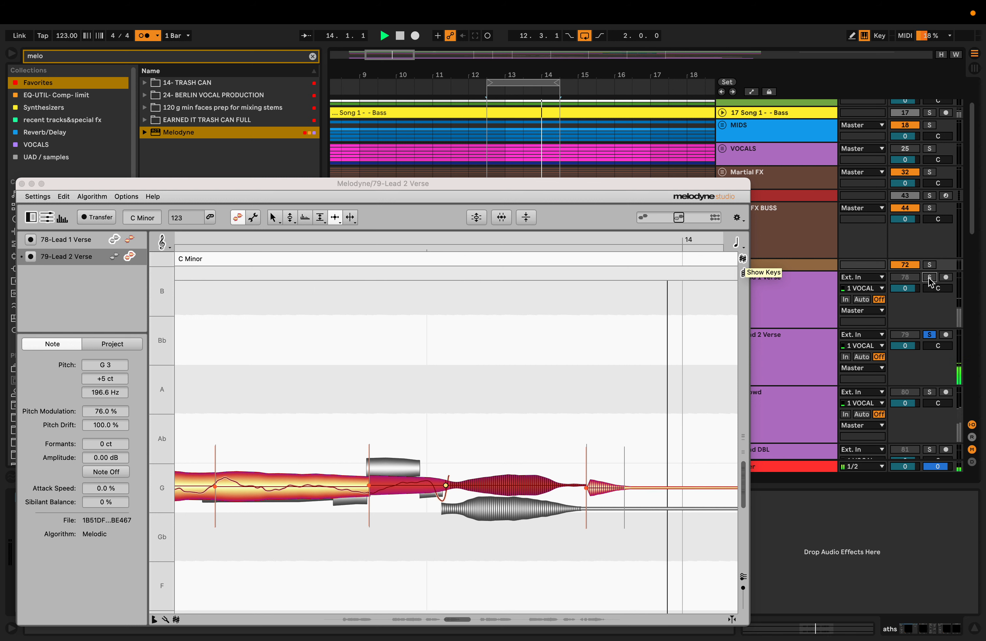
left_click(931, 277)
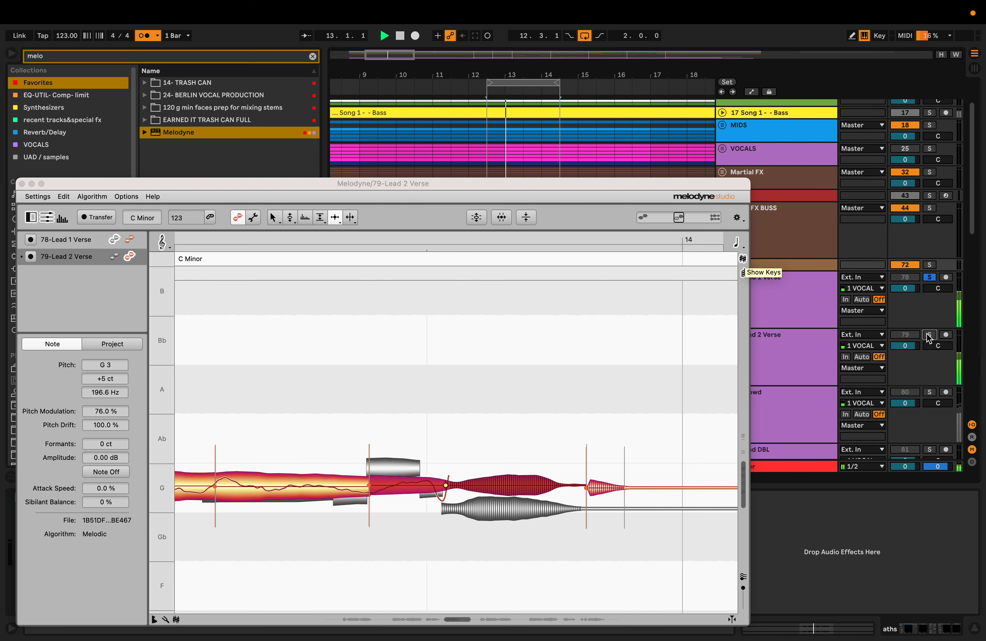
left_click(929, 334)
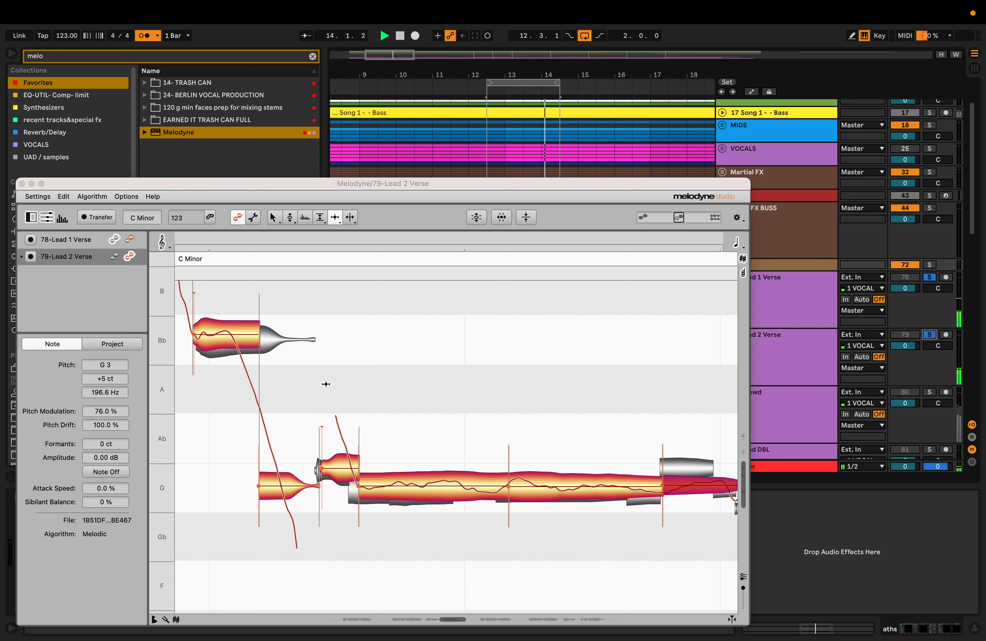
- Extend the end of the Bb3 note later with the Timing tool, closer to the reference note's tail
left_click(336, 218)
left_click(256, 337)
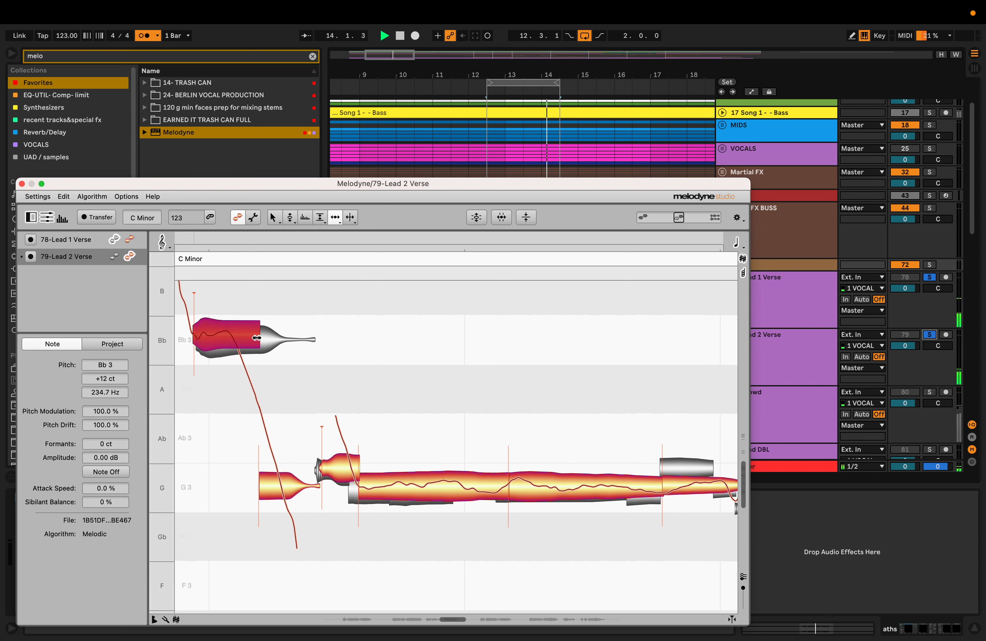
left_click_drag(257, 338, 269, 338)
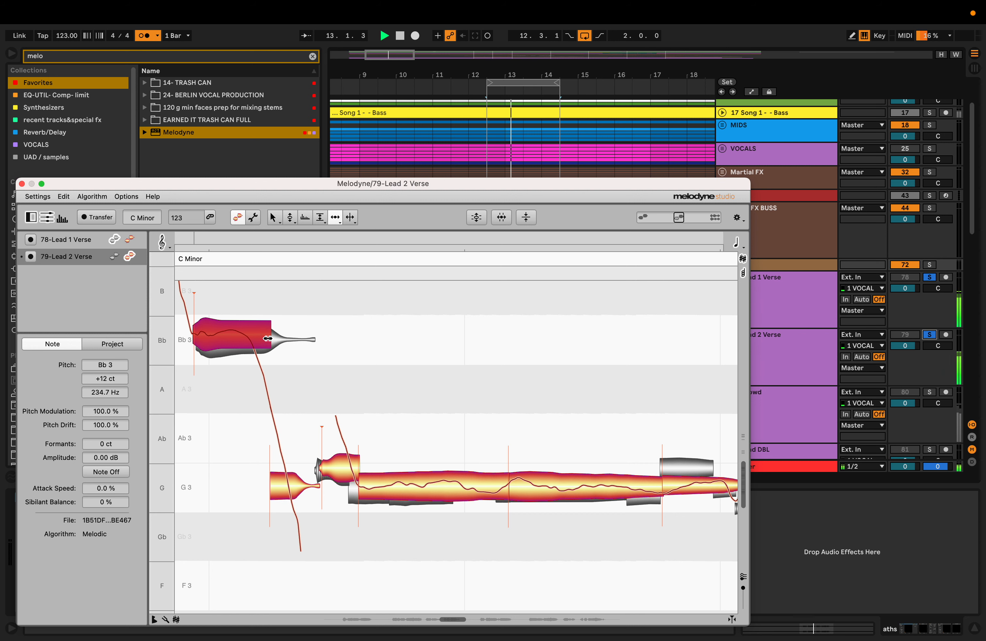
- Audition Lead 2 Verse alone, Lead 1 Verse alone and both together to check the lengthened Bb3 note
left_click(926, 277)
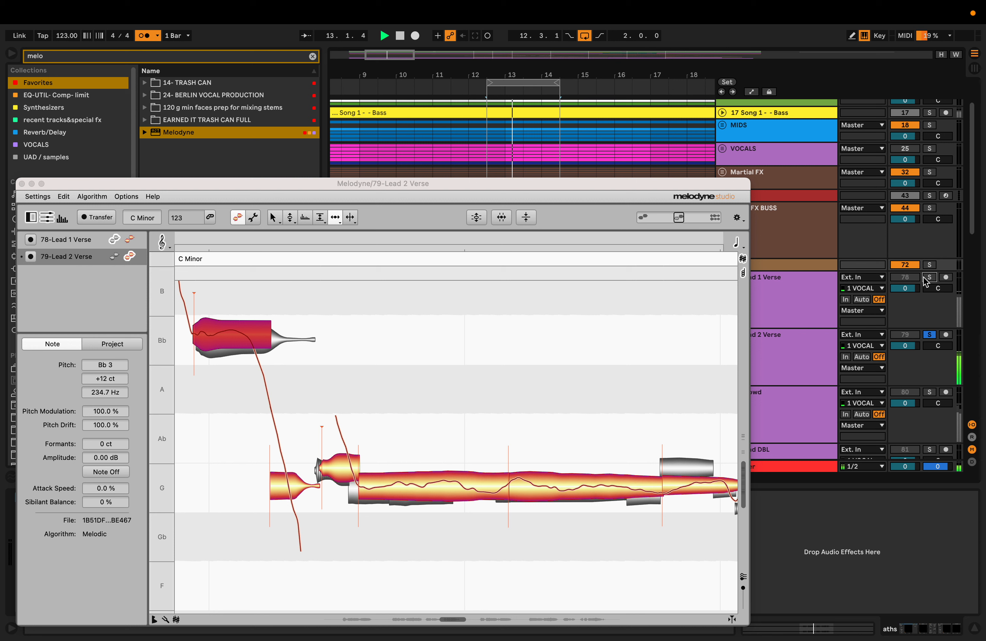
left_click(927, 277)
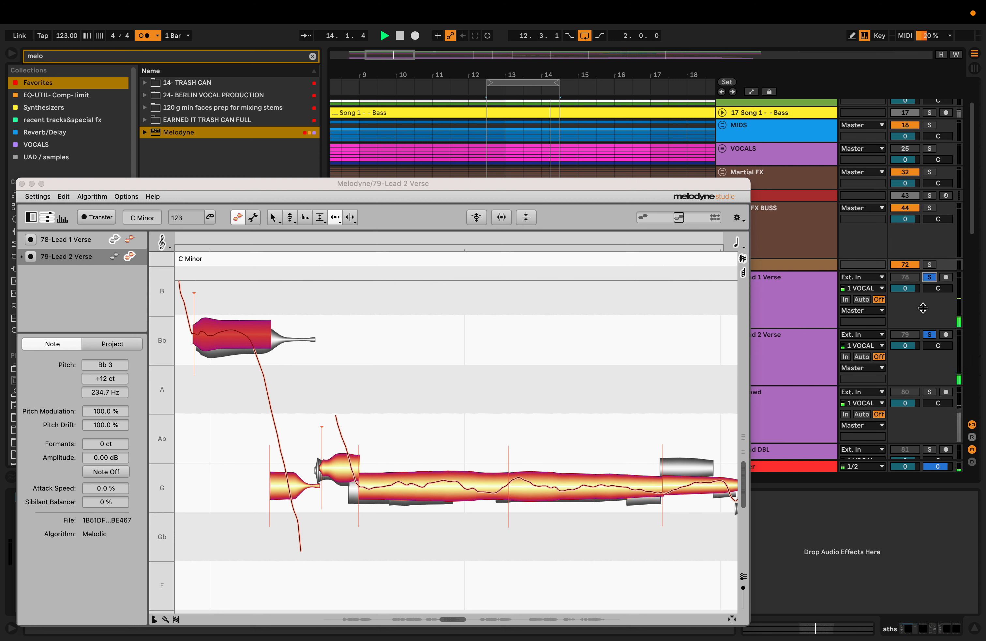
left_click(929, 335)
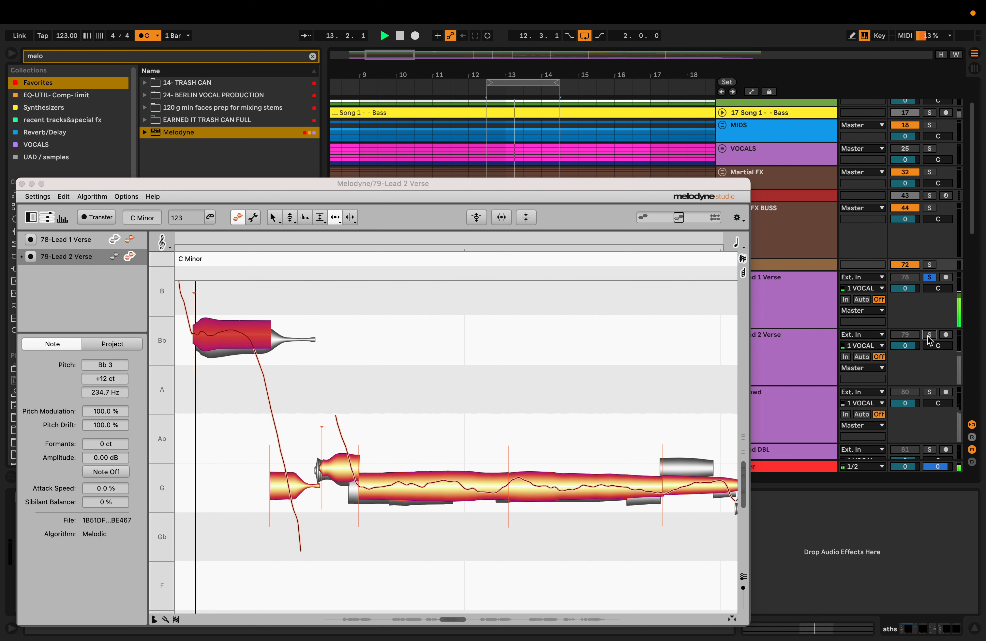
left_click(930, 335)
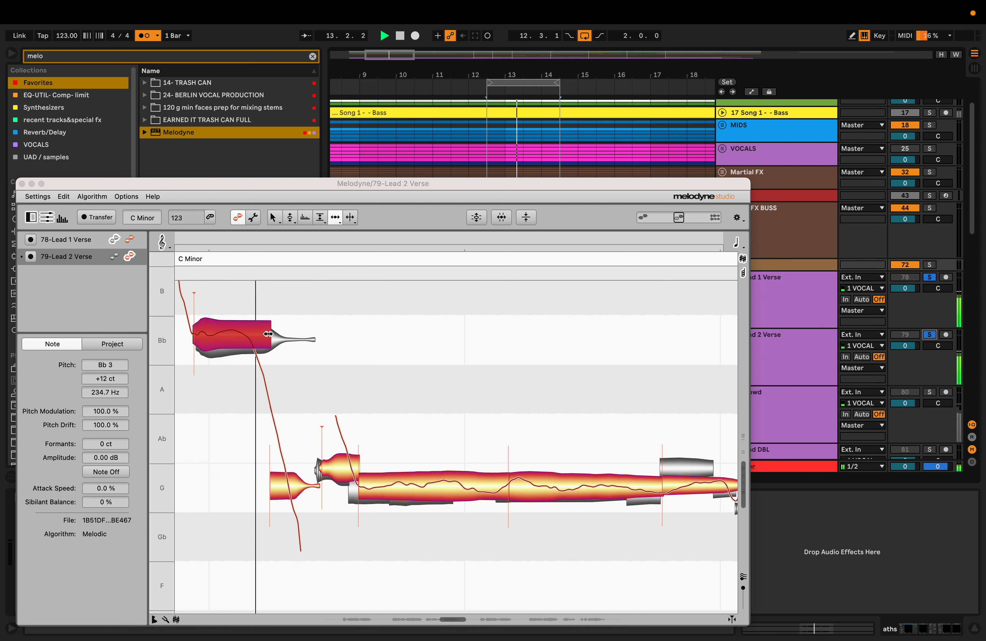
- Nudge both the end and the start of the Bb3 note slightly later
mouse_move(269, 338)
left_mouse_down()
mouse_move(279, 339)
mouse_move(270, 340)
left_mouse_up()
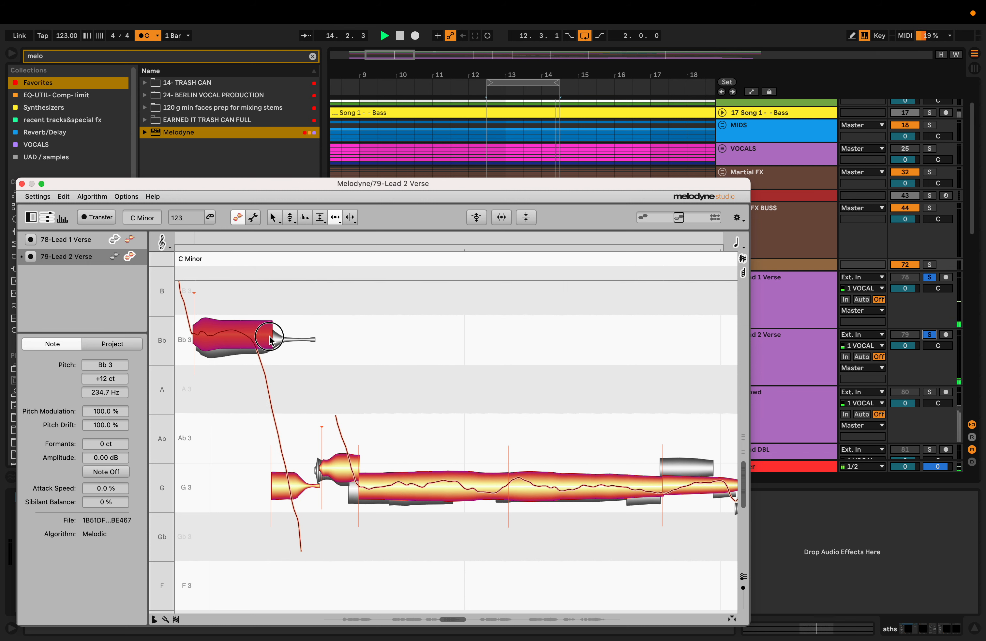
left_click_drag(196, 336, 198, 335)
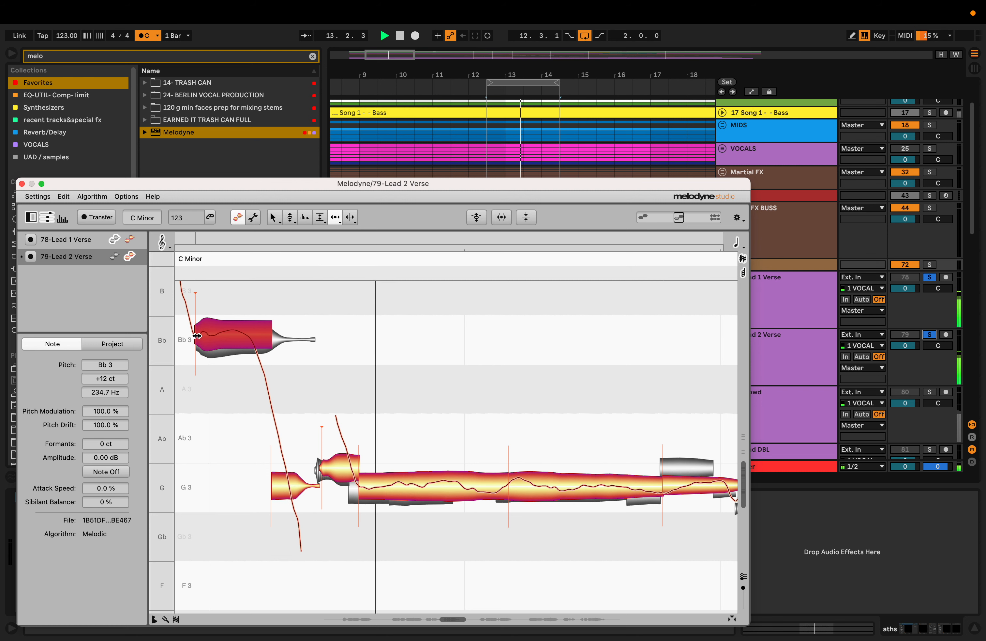
- Uncover the arrangement behind the Melodyne window, move the two-bar loop to start at 15.1.1 and play it
key("alt+super")
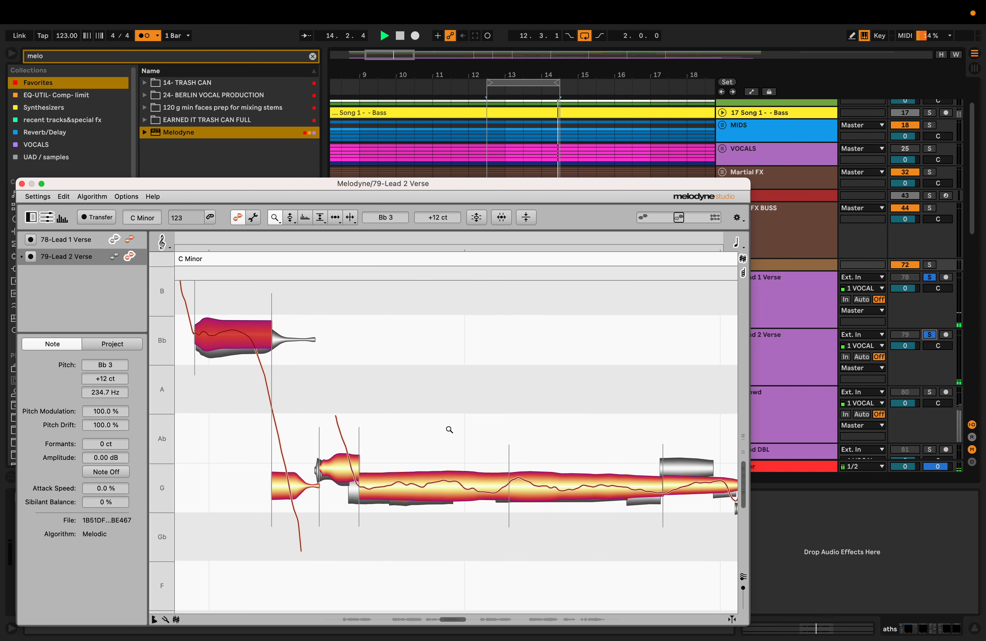
left_click_drag(449, 429, 366, 413)
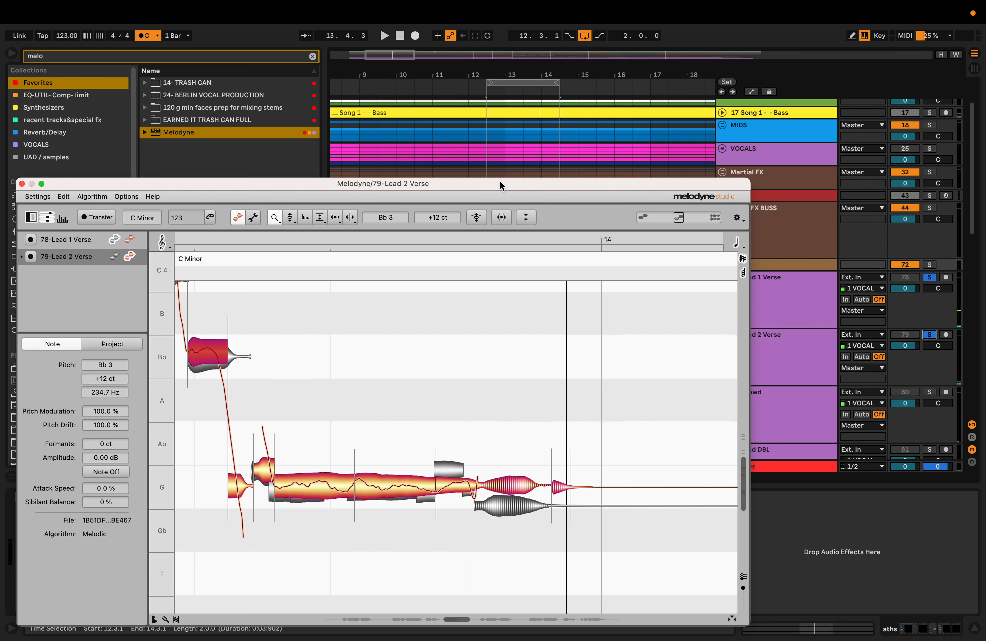
left_click_drag(502, 183, 479, 313)
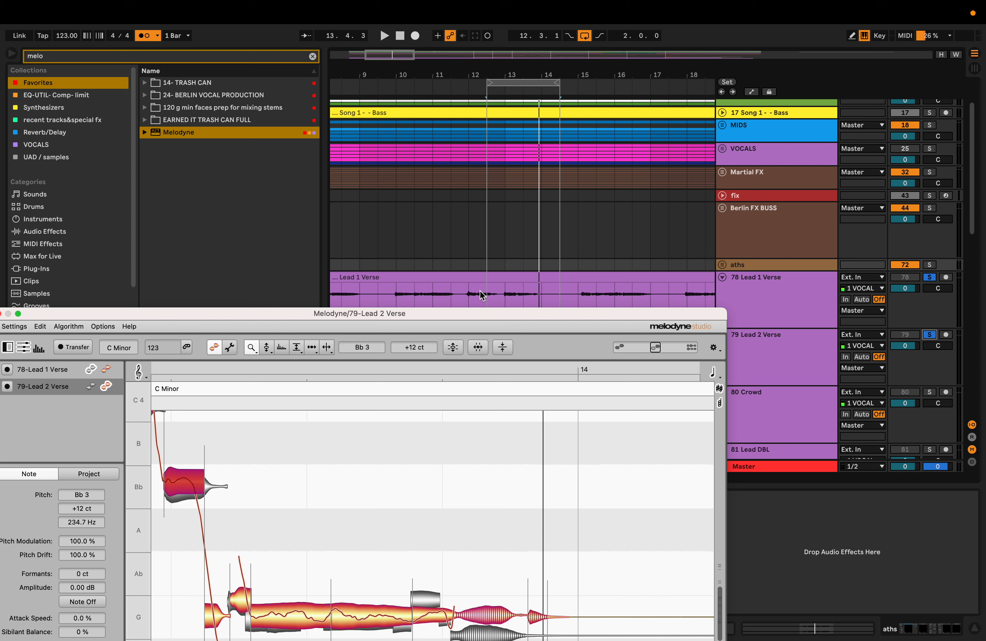
key("space")
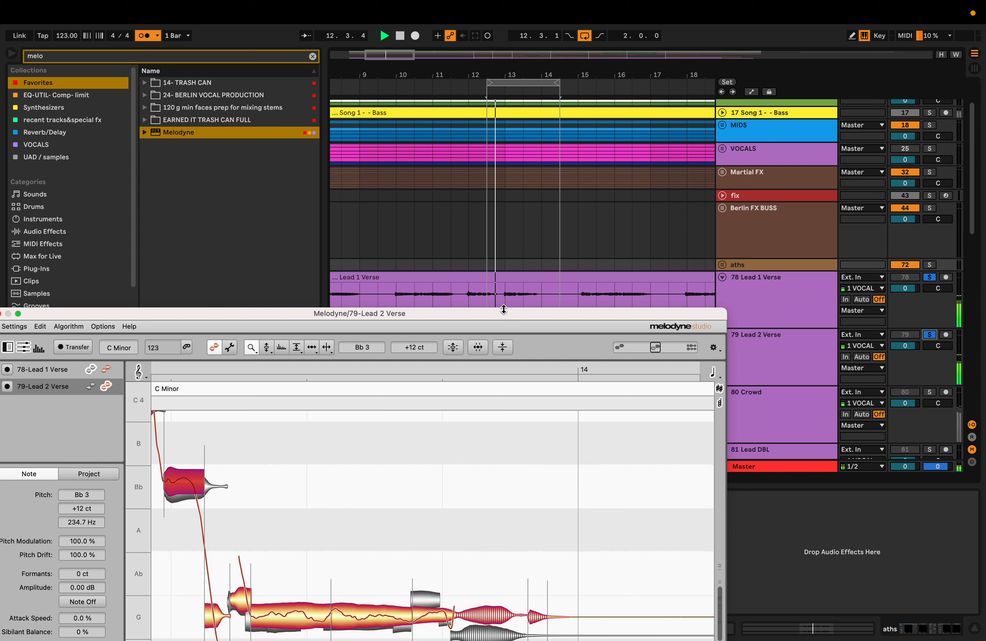
left_click_drag(503, 315, 374, 461)
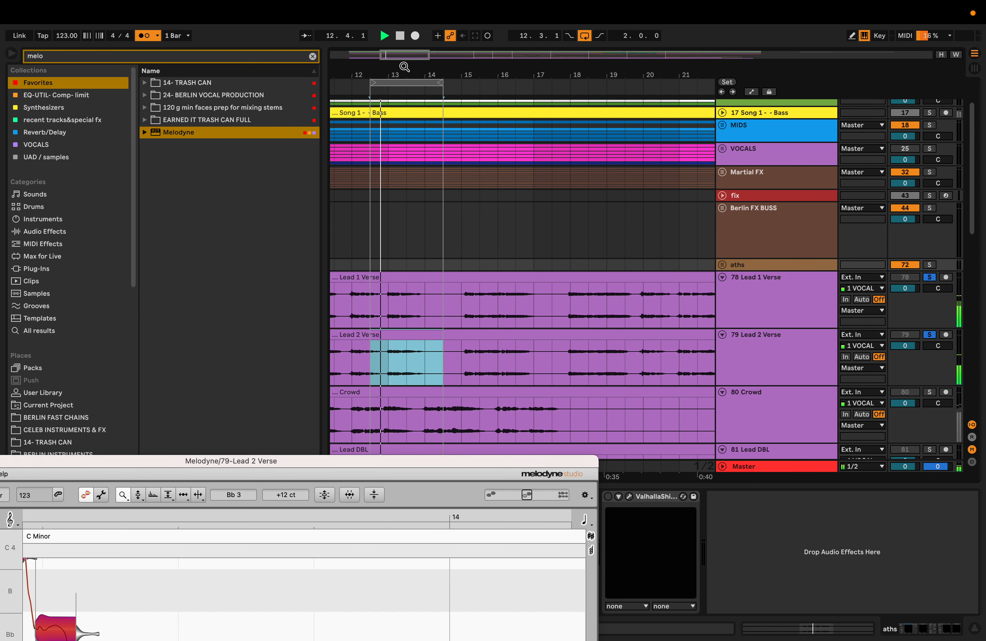
key("space")
left_click_drag(420, 83, 519, 94)
key("space")
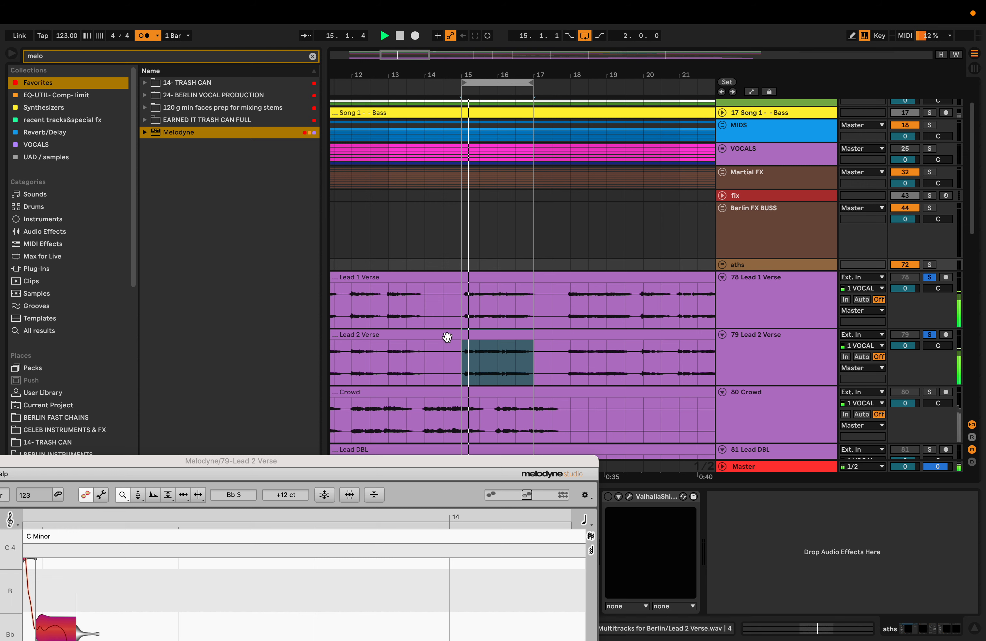
- Bring the Melodyne window back over the arrangement and unsolo 78 Lead 1 Verse to hear Lead 2 Verse alone
left_click_drag(439, 461, 625, 204)
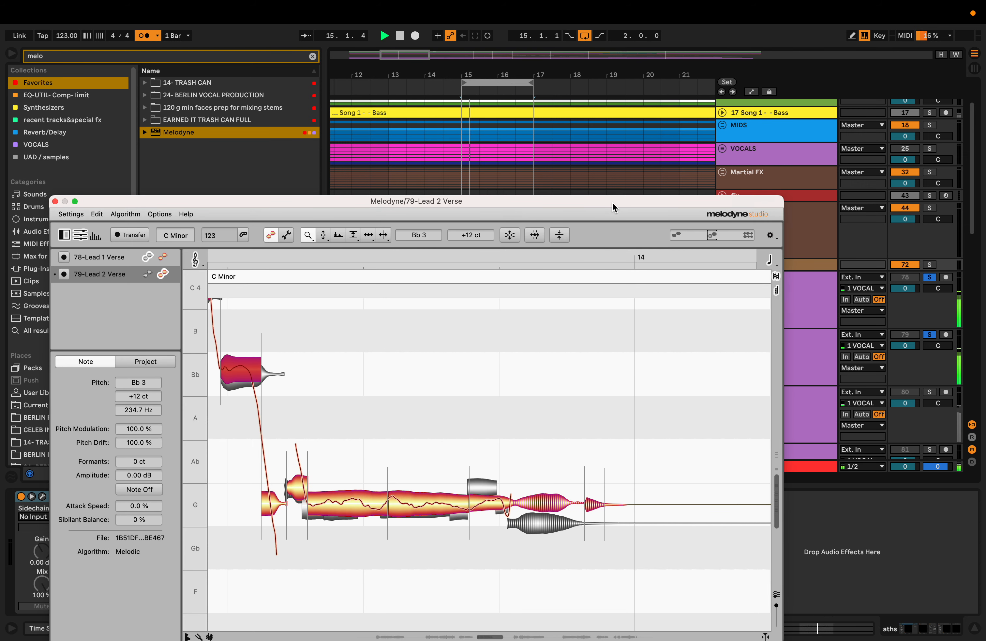
left_click_drag(557, 202, 646, 100)
scroll(582, 327, "right", 2)
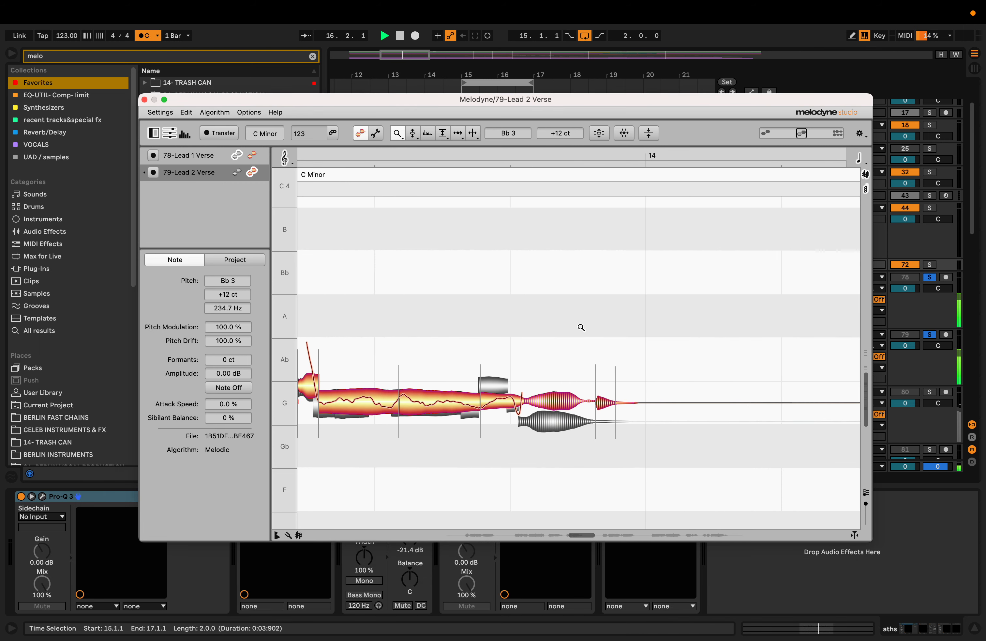
scroll(582, 327, "left", 5)
scroll(581, 327, "up", 3)
scroll(581, 327, "left", 3)
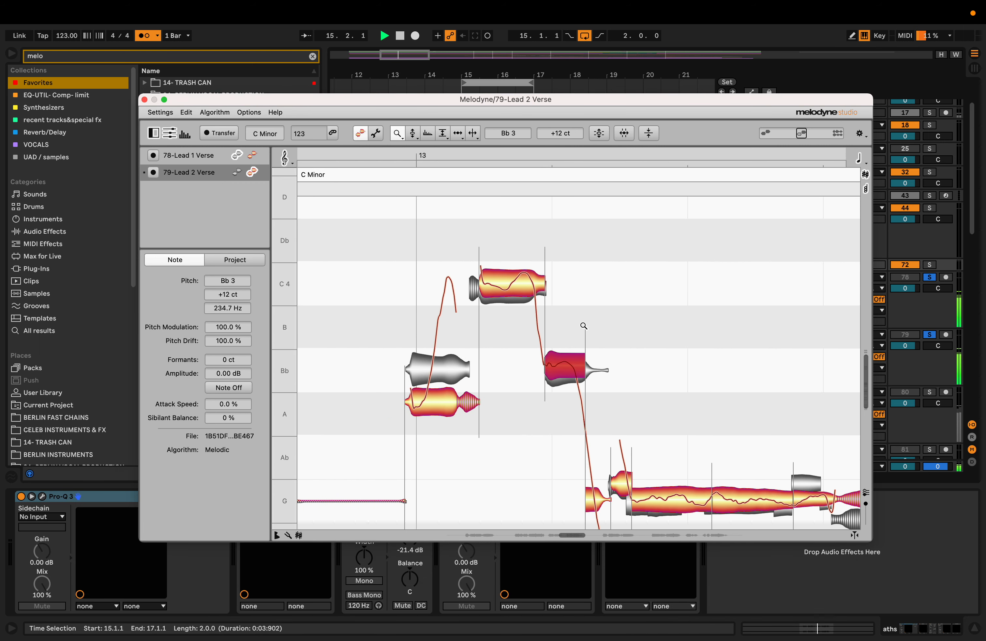
left_click(929, 278)
key("space")
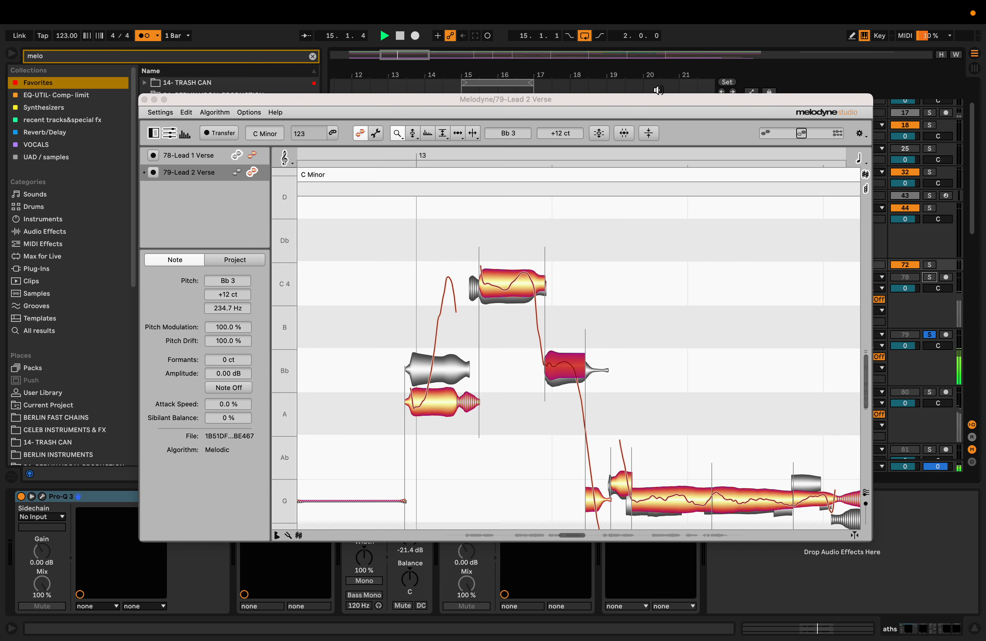
left_click_drag(632, 103, 488, 124)
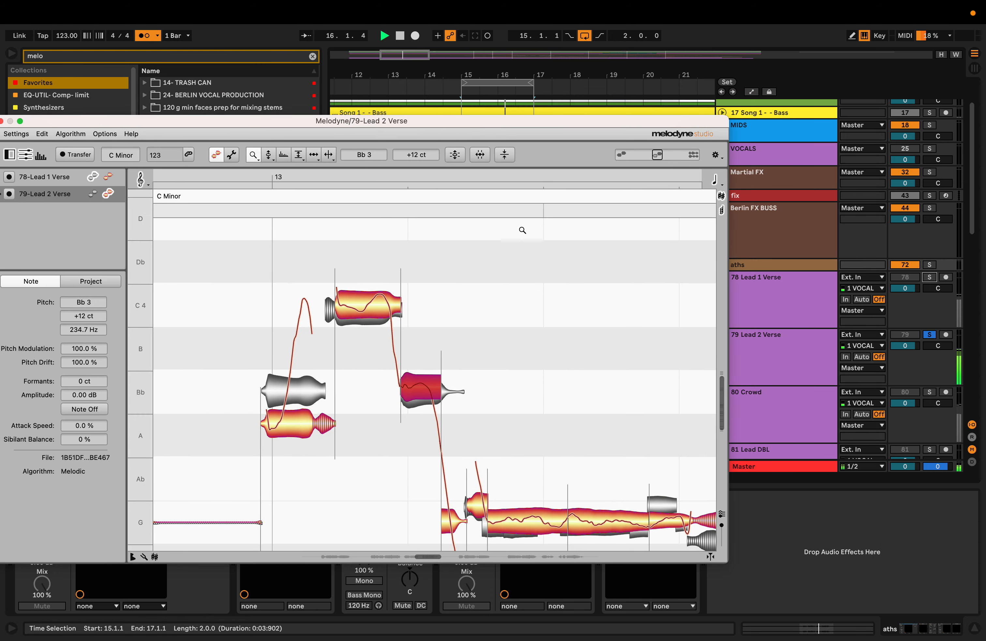
- Examine the Lead 2 Verse notes between bars 15 and 17 against the Lead 1 Verse reference
scroll(508, 281, "right", 4)
scroll(509, 281, "down", 2)
left_click_drag(500, 298, 301, 249)
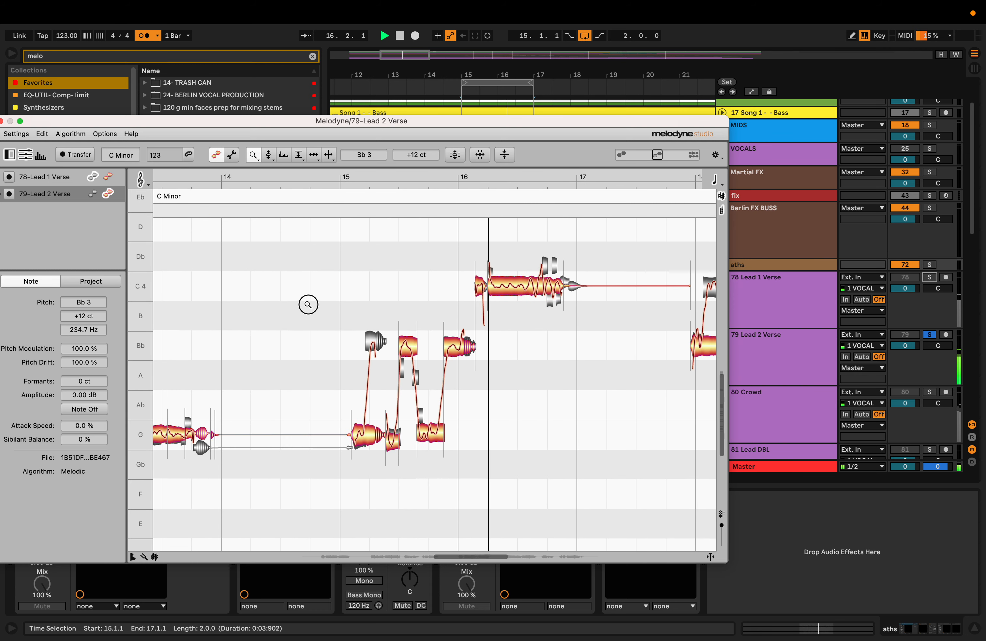
left_click_drag(308, 300, 373, 339)
left_click_drag(317, 308, 383, 320)
scroll(383, 320, "left", 3)
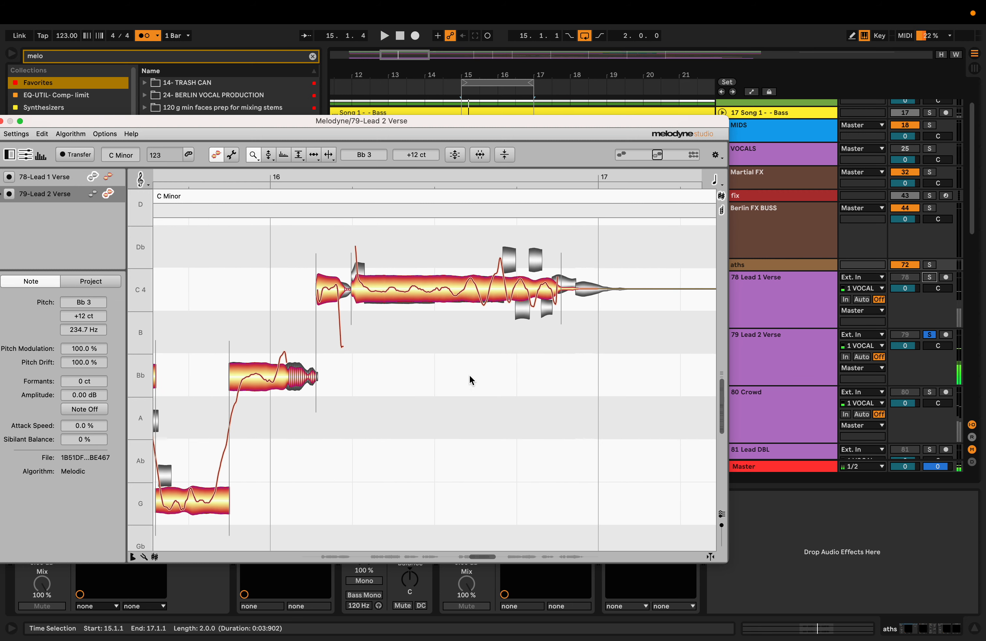
- Solo 78 Lead 1 Verse alone and make it the edited track in Melodyne
left_click(930, 277)
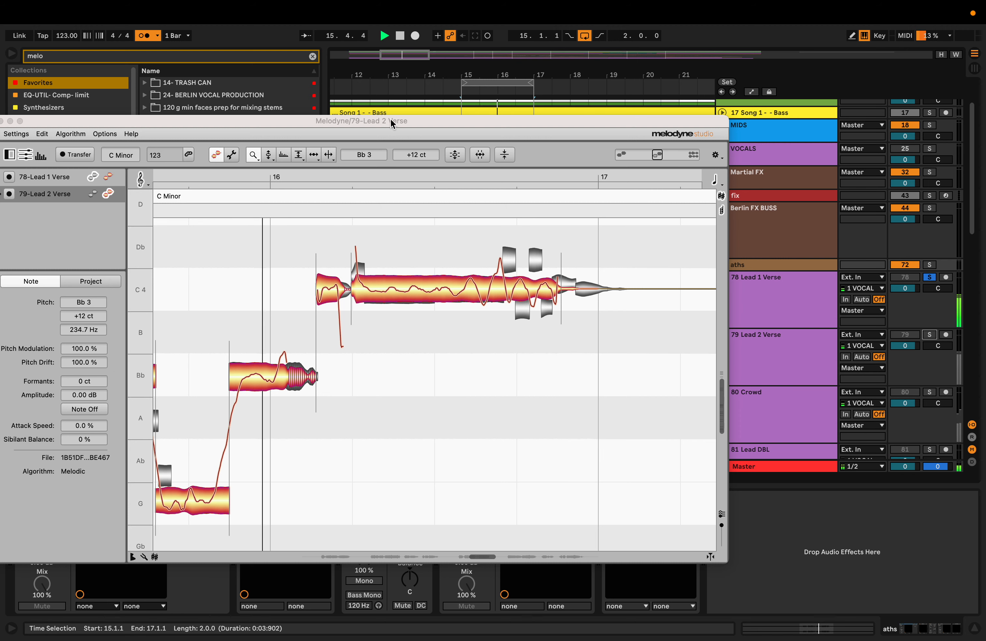
left_click_drag(392, 120, 548, 119)
left_click(265, 175)
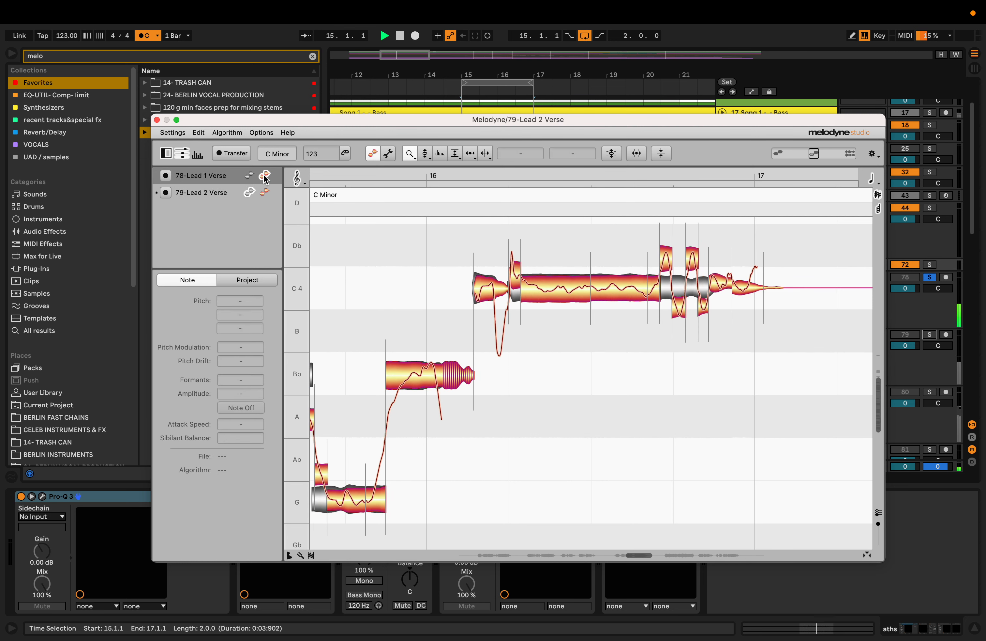
- Pull the alternating high and low note parts before bar 17 closer to C4 with the Pitch tool and play the loop
key("F2")
key("space")
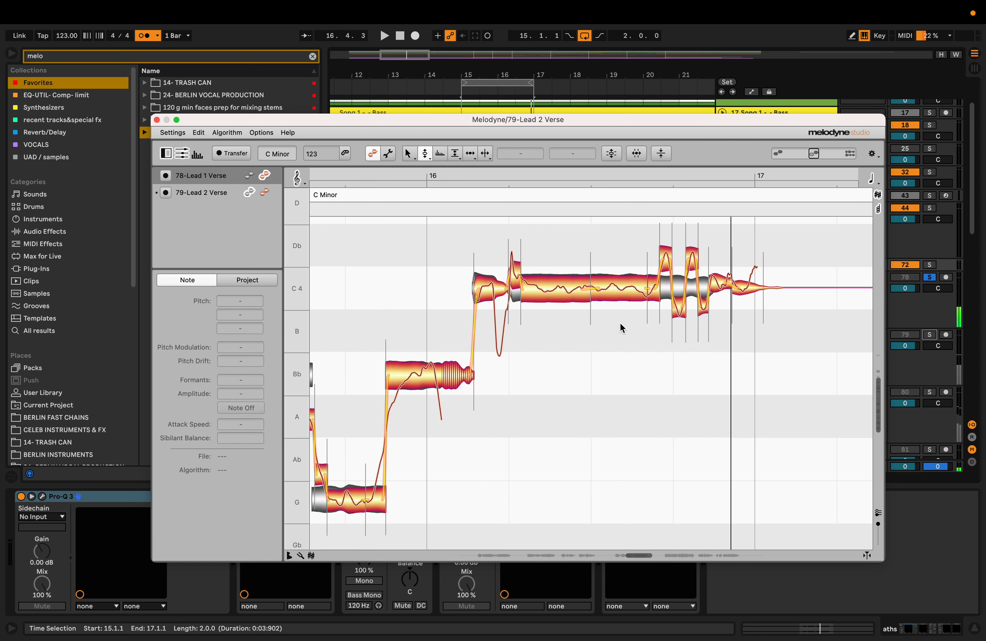
scroll(615, 352, "right", 2)
scroll(609, 349, "up", 2)
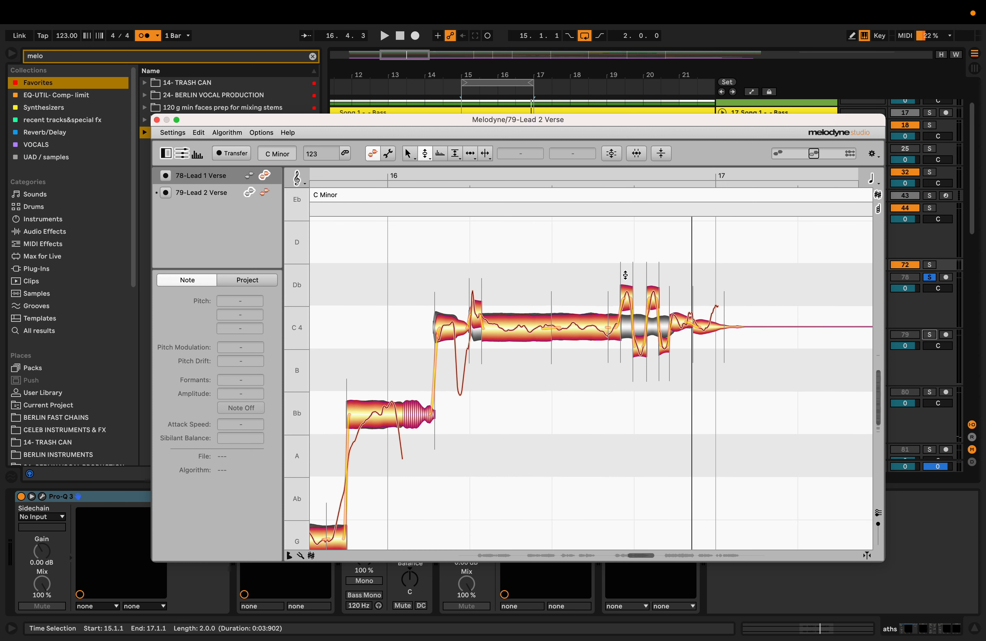
left_click_drag(608, 271, 627, 306)
mouse_move(636, 362)
left_mouse_down()
mouse_move(668, 351)
mouse_move(659, 366)
mouse_move(668, 344)
mouse_move(638, 343)
left_mouse_up()
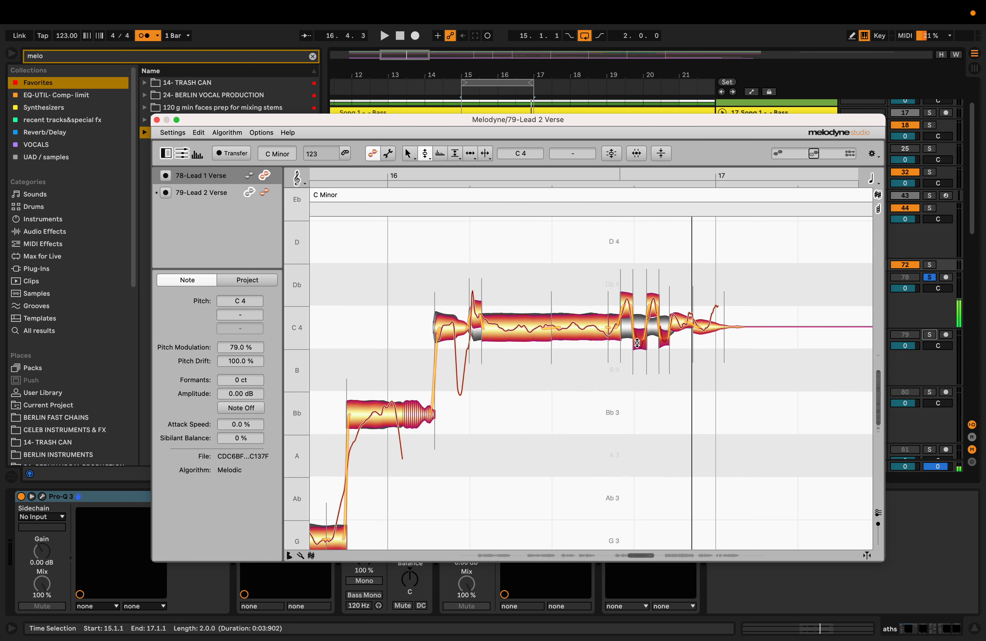
left_click_drag(617, 283, 630, 313)
key("space")
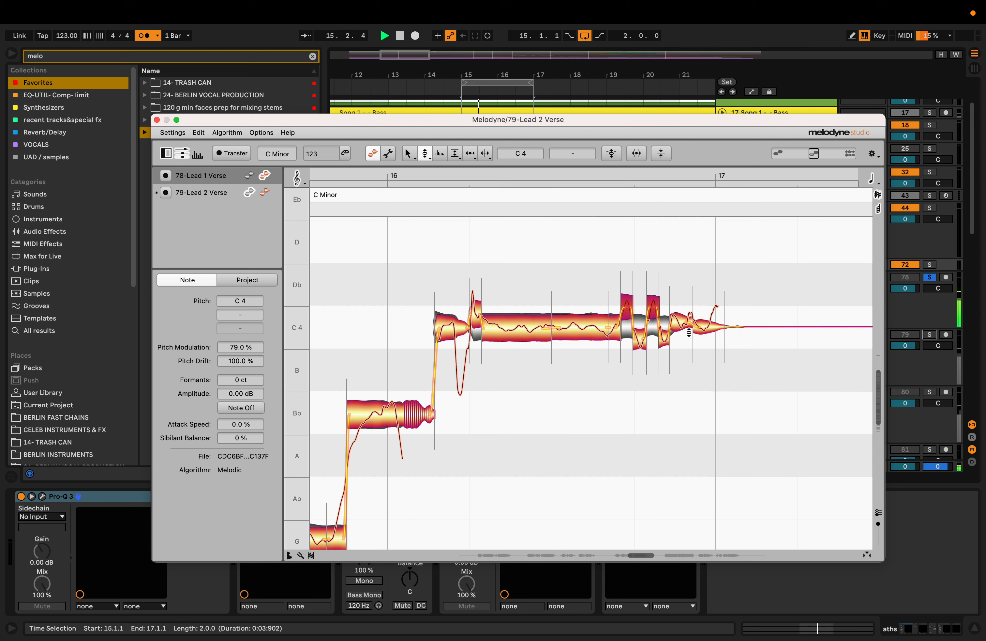
- Switch the solo to 79 Lead 2 Verse to compare its phrase ending with the Lead 1 Verse edit
left_click(930, 334)
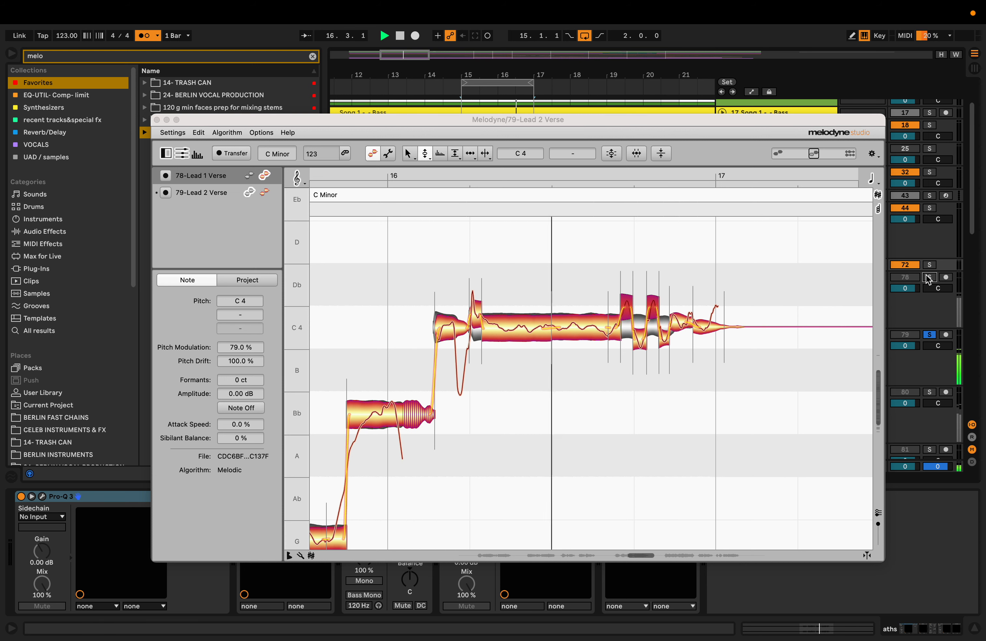
left_click(930, 277, "super")
left_click(929, 278, "super")
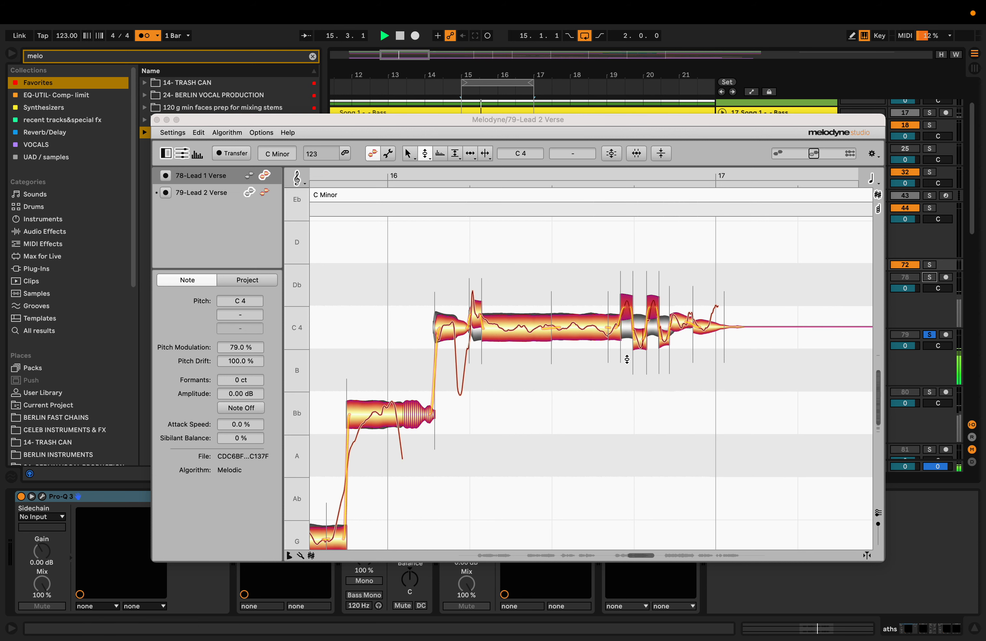
- Lower the first of the high note parts before bar 17 in Lead 1 Verse to C4 +34 ct
left_click(627, 359)
left_click(627, 303)
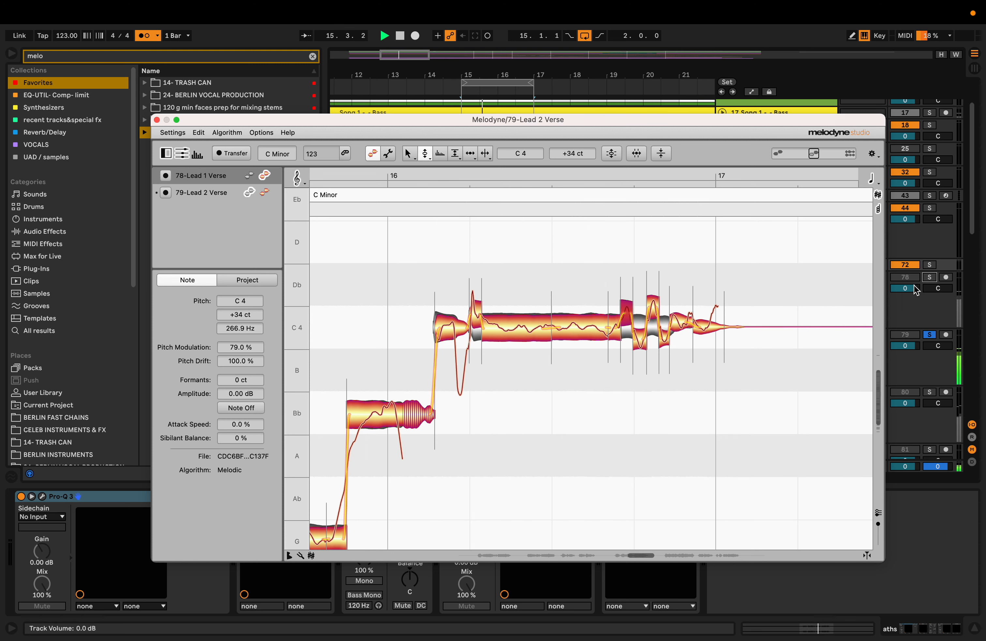
- Solo 78 Lead 1 Verse alone again and switch Melodyne's editing to 79-Lead 2 Verse
left_click(930, 277)
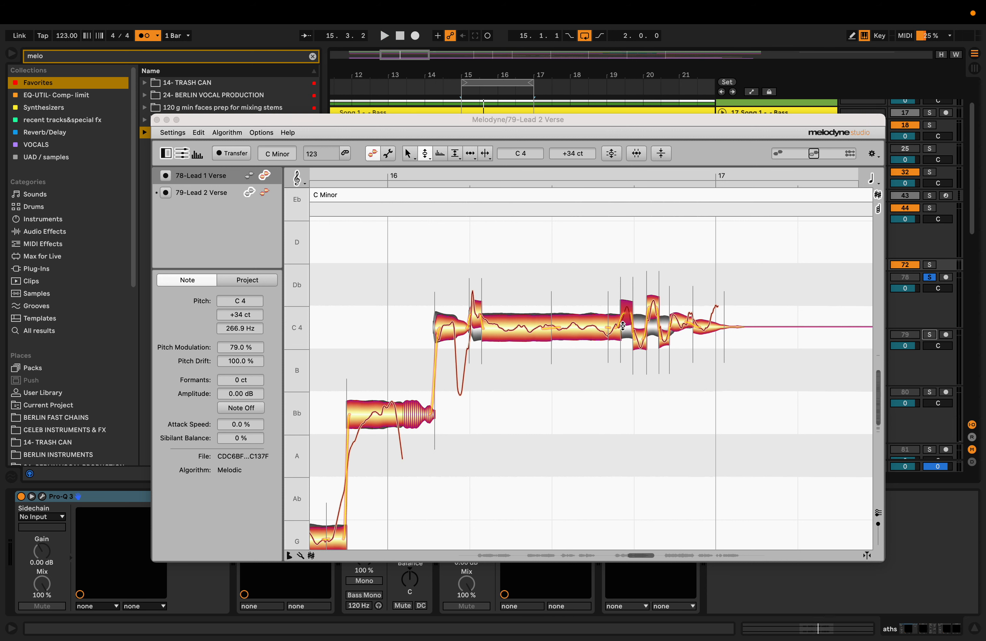
left_click(266, 192)
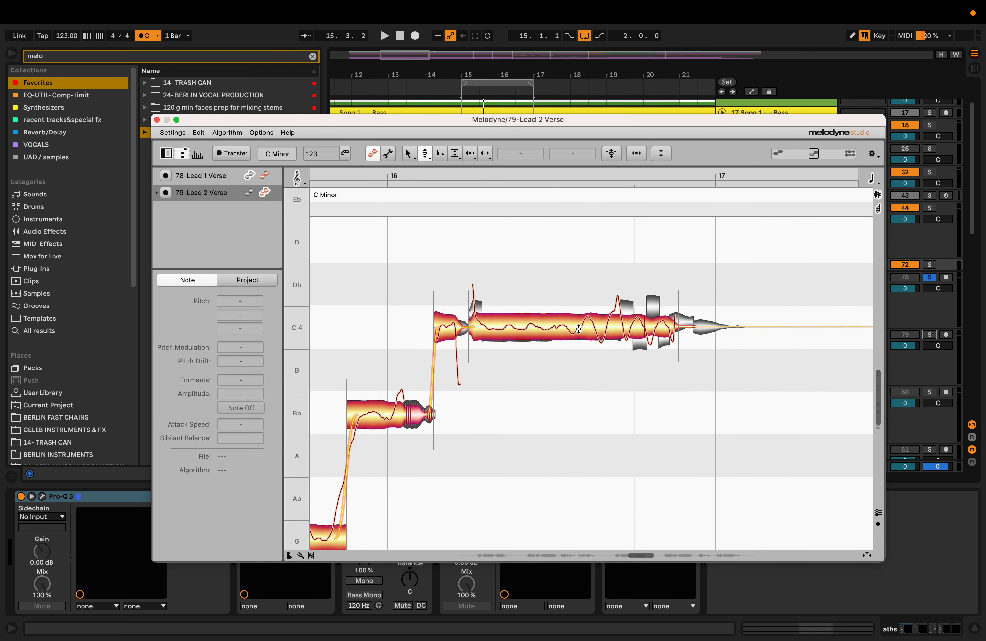
- Play Lead 1 and Lead 2 Verse together and check the end of Lead 2's held C4 note with the Time tool
left_click(930, 335)
key("space")
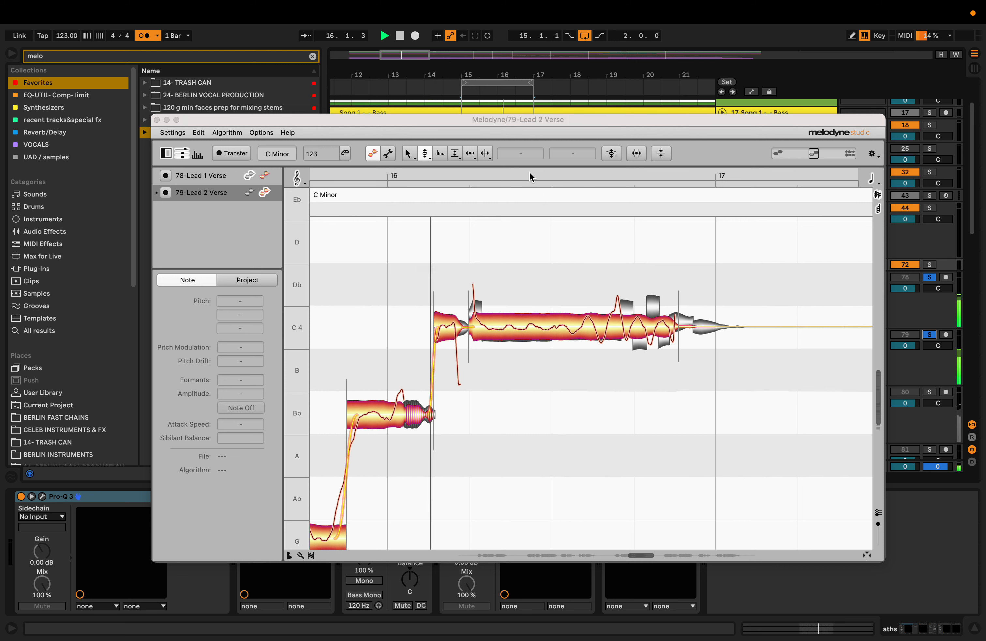
left_click(471, 154)
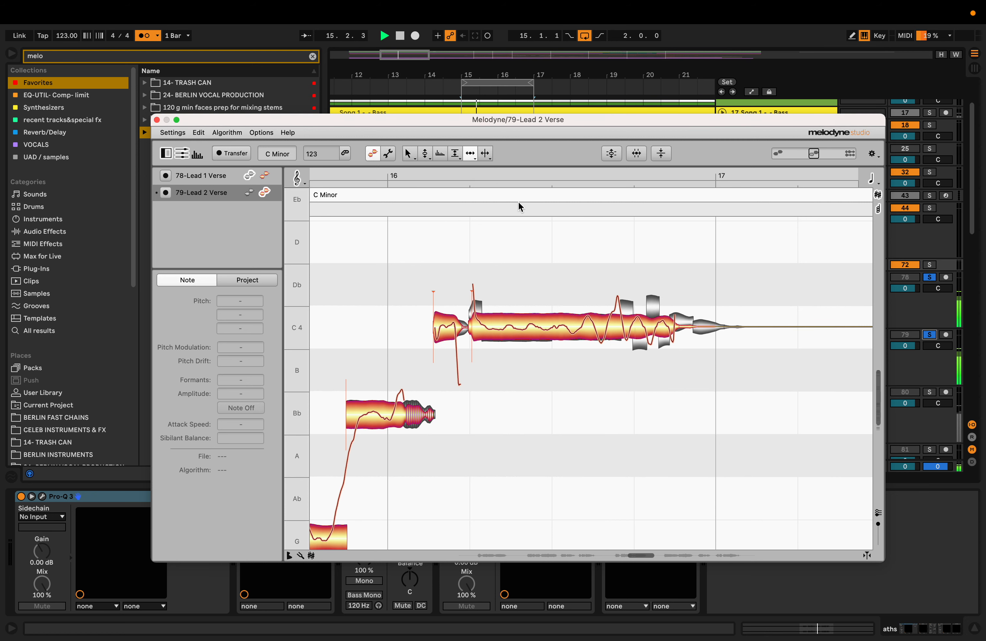
left_click(675, 327)
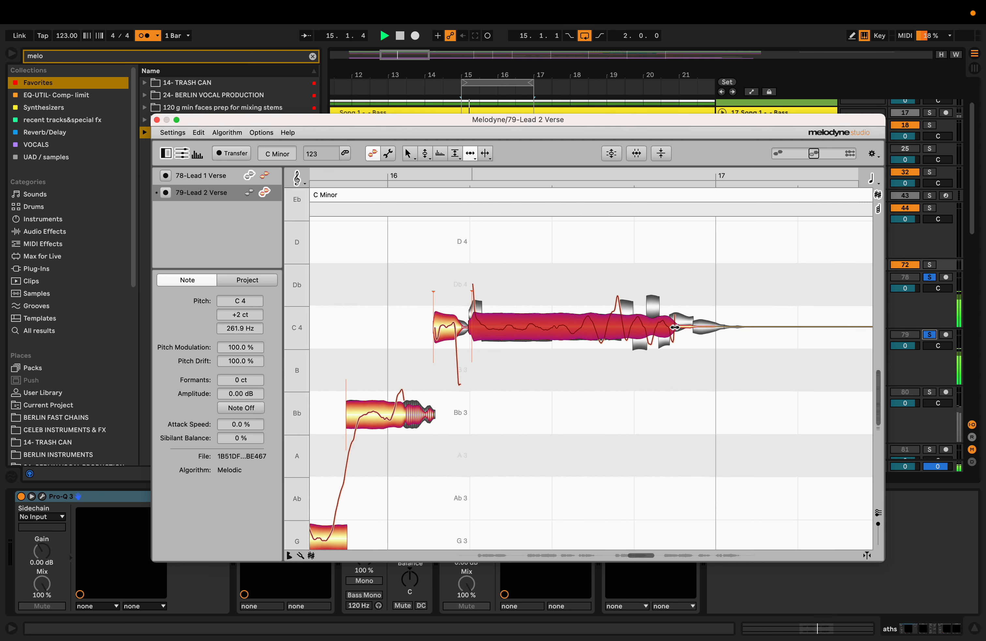
left_click(929, 335)
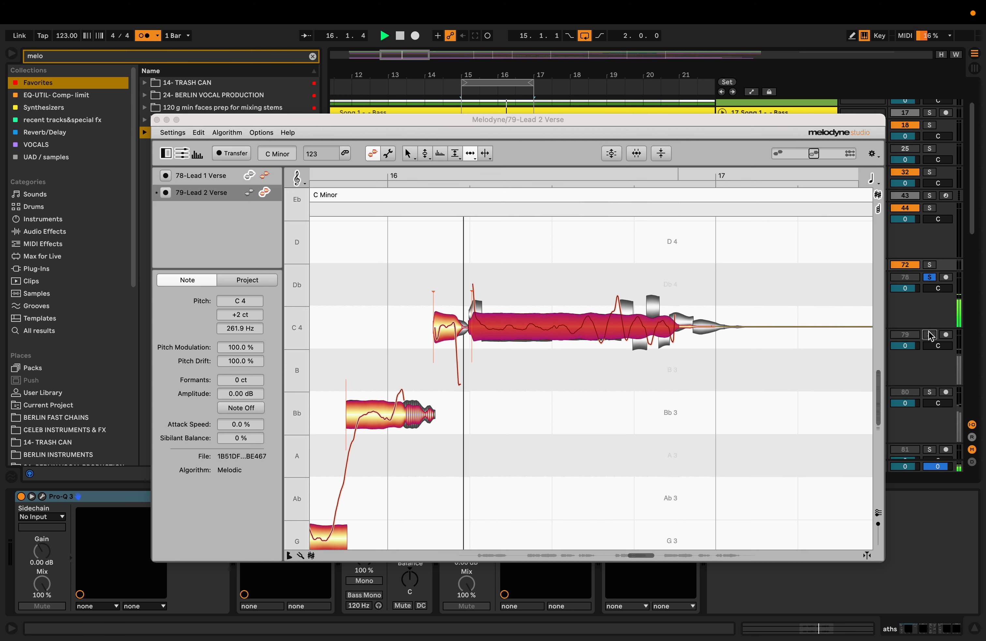
- Lower the second high note part before bar 17 in Lead 1 Verse to C4 +33 ct and compare it with Lead 2
left_click(265, 175)
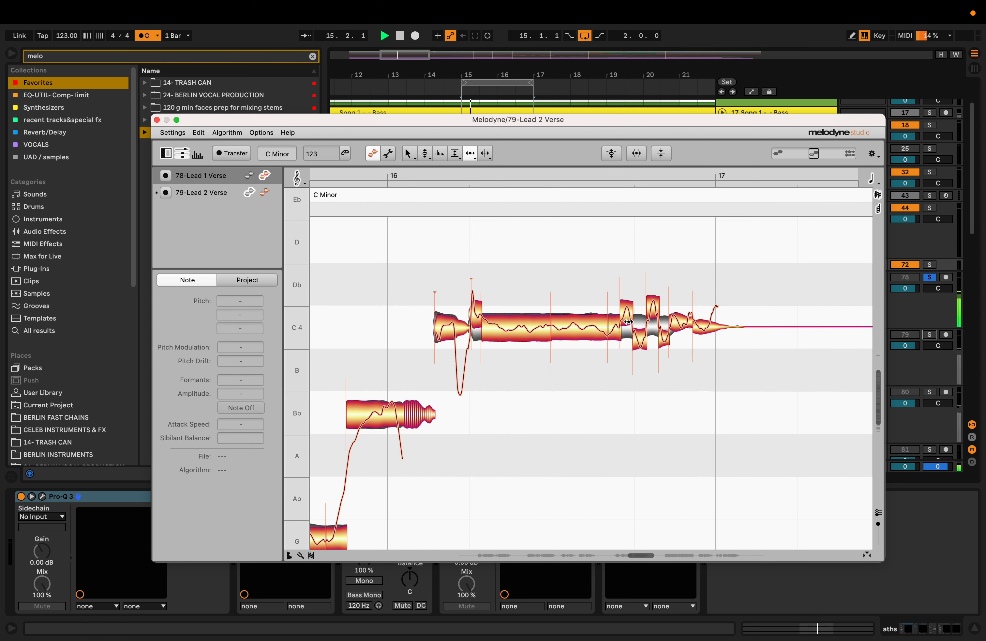
left_click(652, 312)
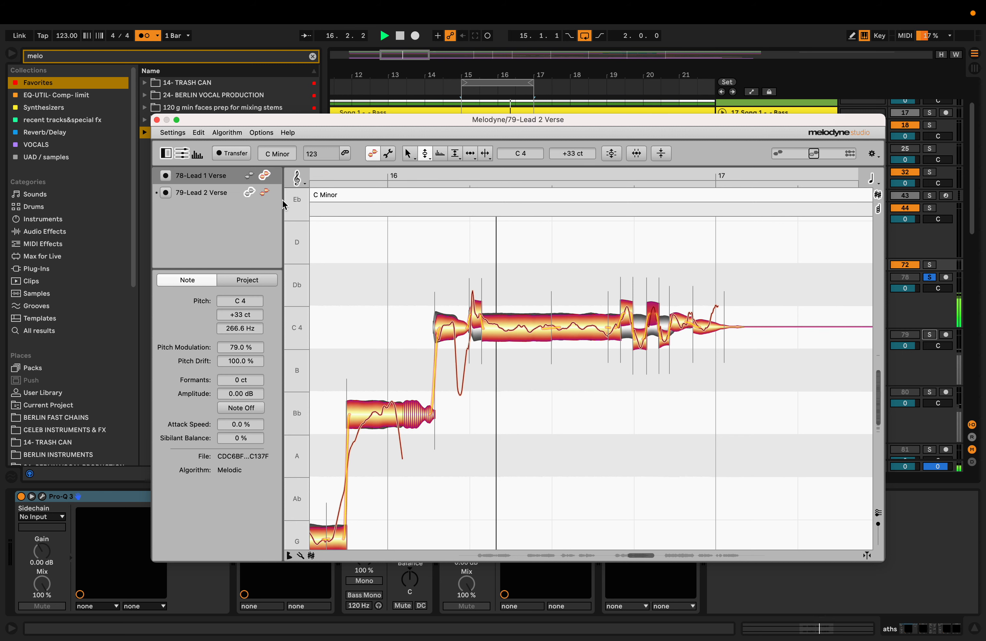
left_click(265, 194)
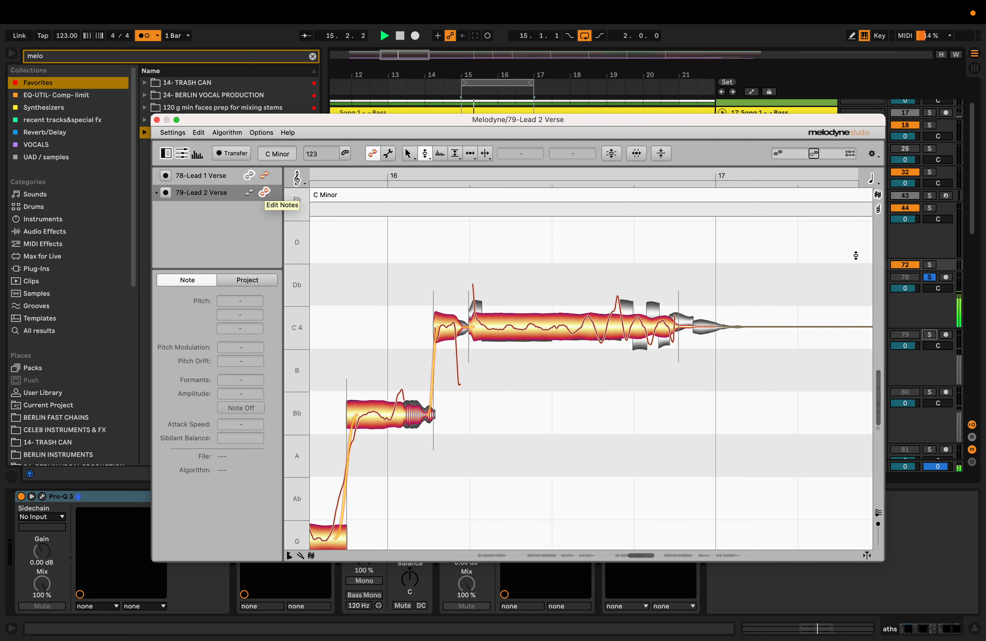
left_click(930, 334)
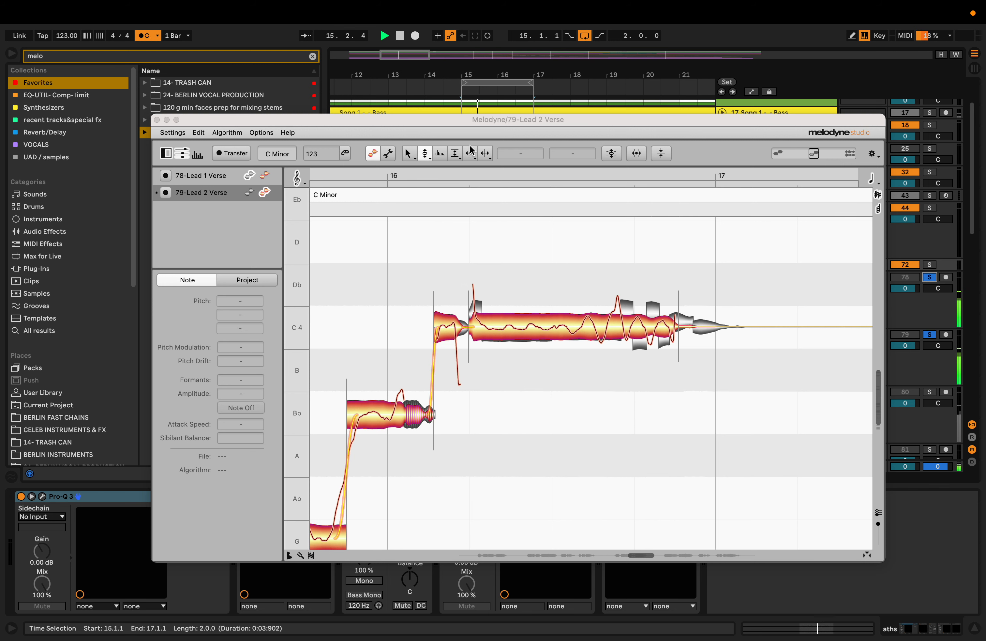
left_click(930, 335)
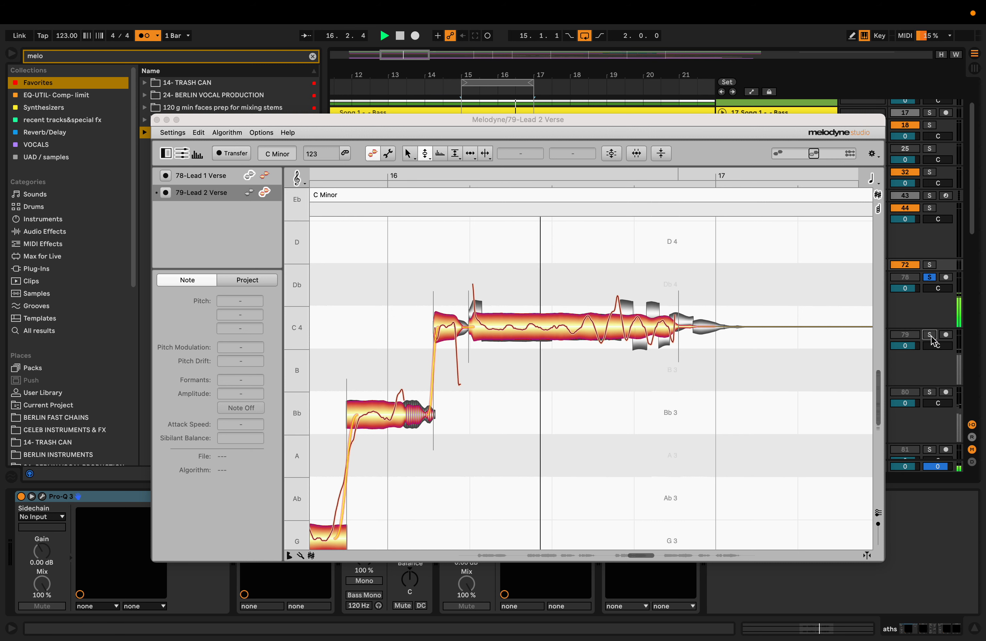
- Split off a short note part around the first large pitch peak near the end of Lead 2 Verse's held C4 note
key("space")
left_click_drag(576, 378, 654, 359)
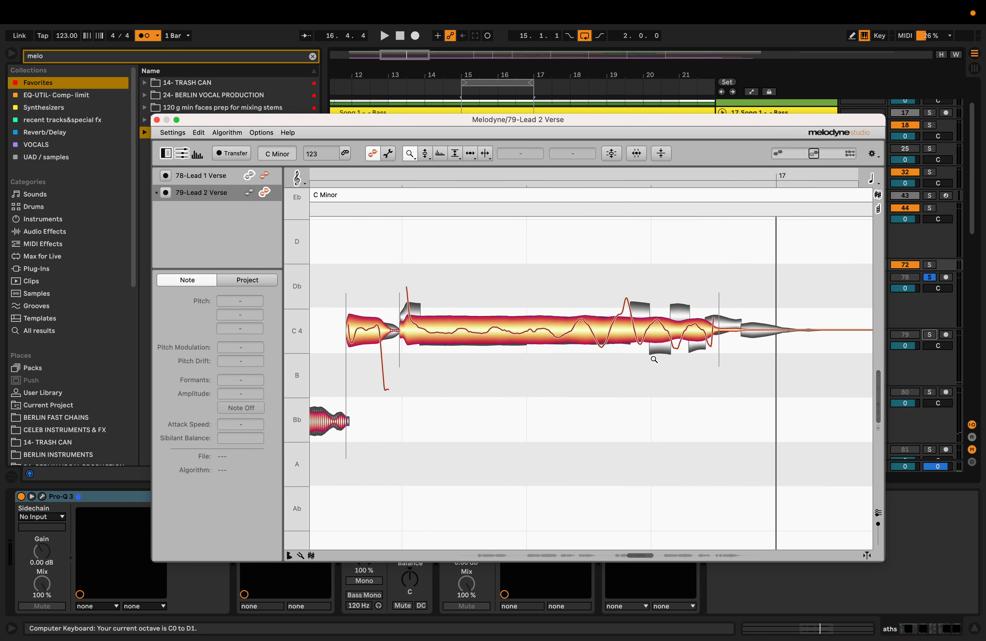
left_click(617, 324)
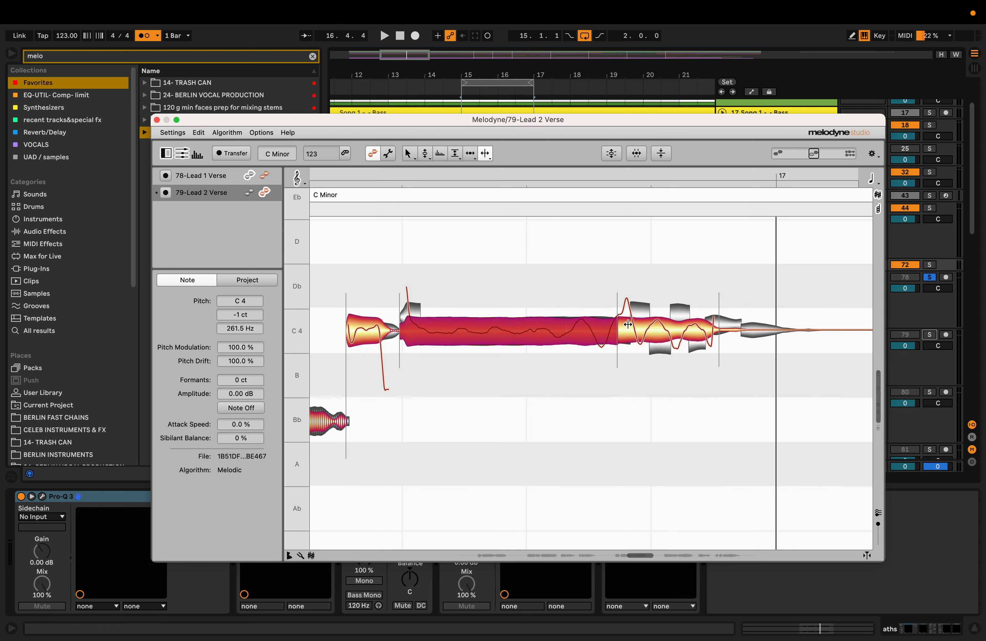
left_click_drag(568, 414, 612, 414)
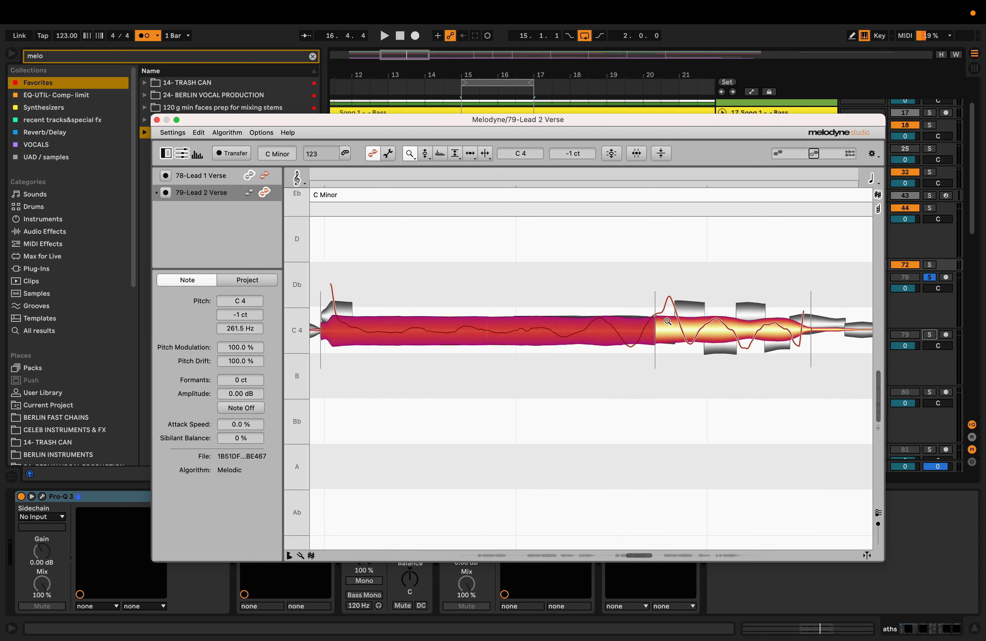
key("super+z")
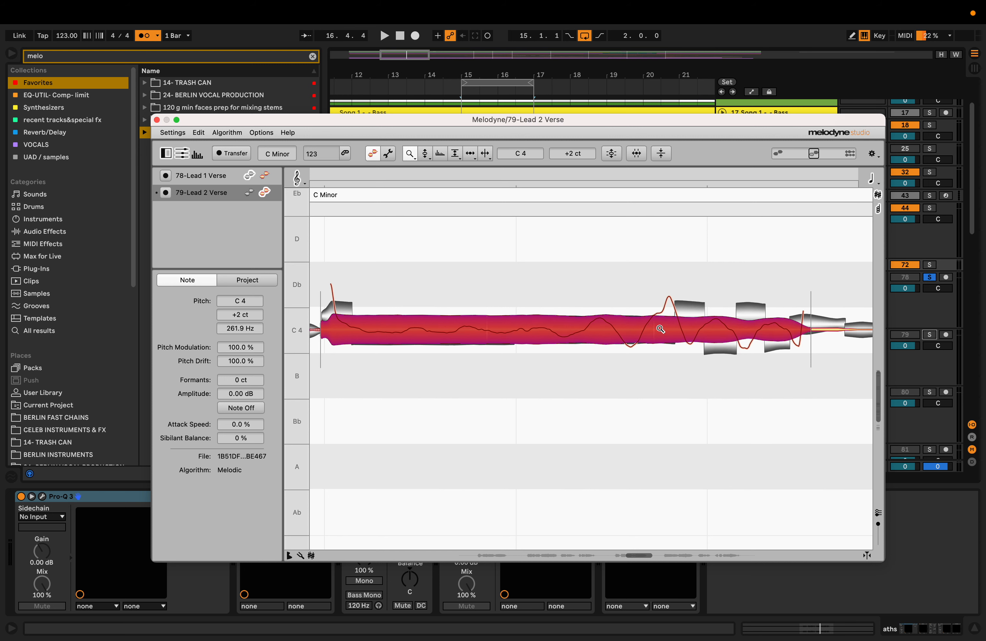
left_click(676, 325)
left_click(661, 317)
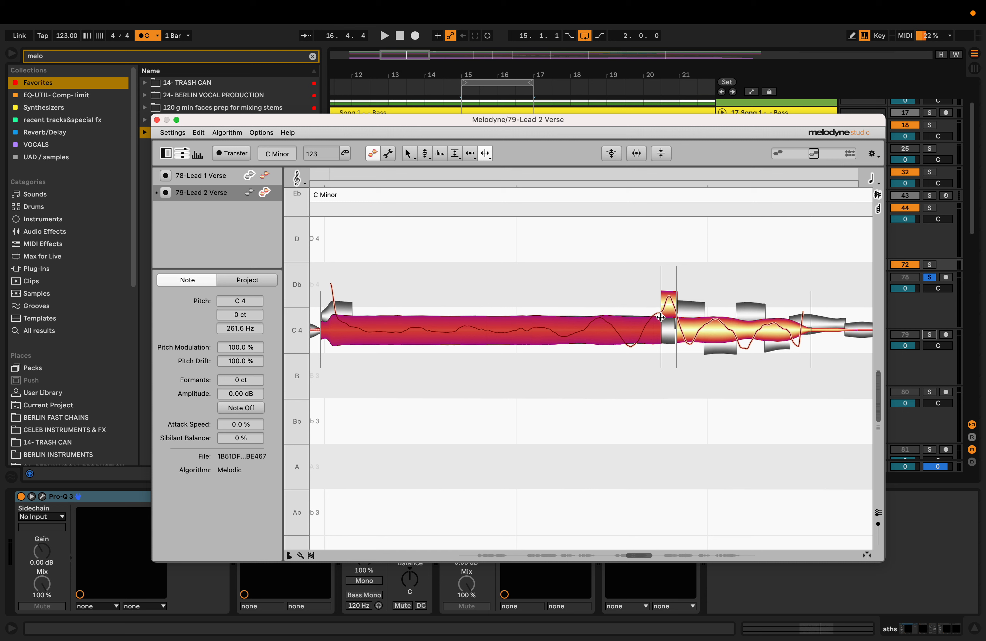
- Pull the short split part of Lead 2 Verse slightly down toward C4 with the Pitch tool
left_click(666, 307)
left_click_drag(666, 307, 664, 315)
left_click(654, 329)
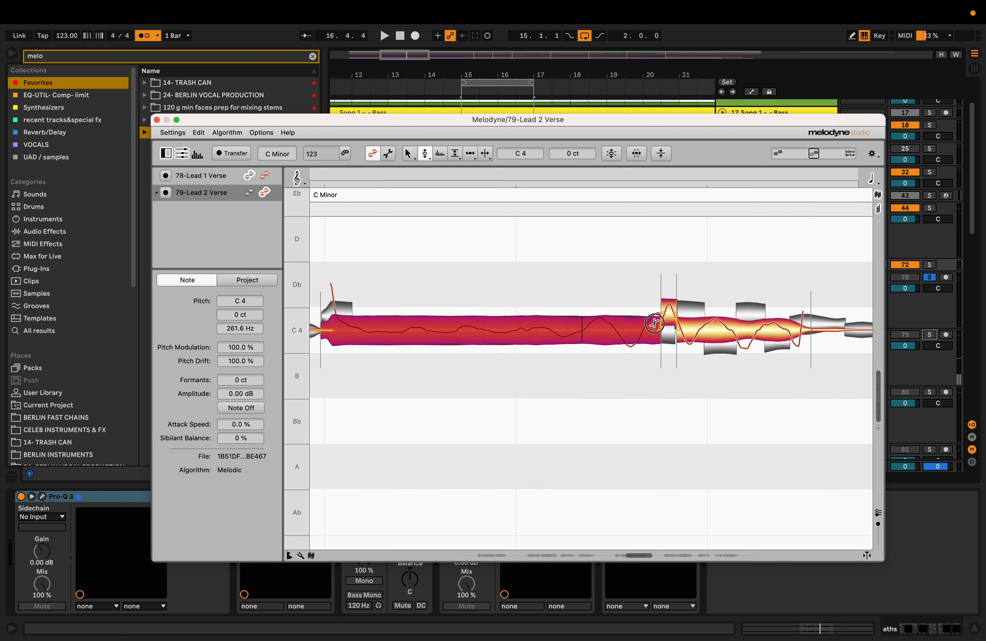
- Play the loop and alternate the solo between 78 Lead 1 Verse and 79 Lead 2 Verse to compare the phrase ending
key("space")
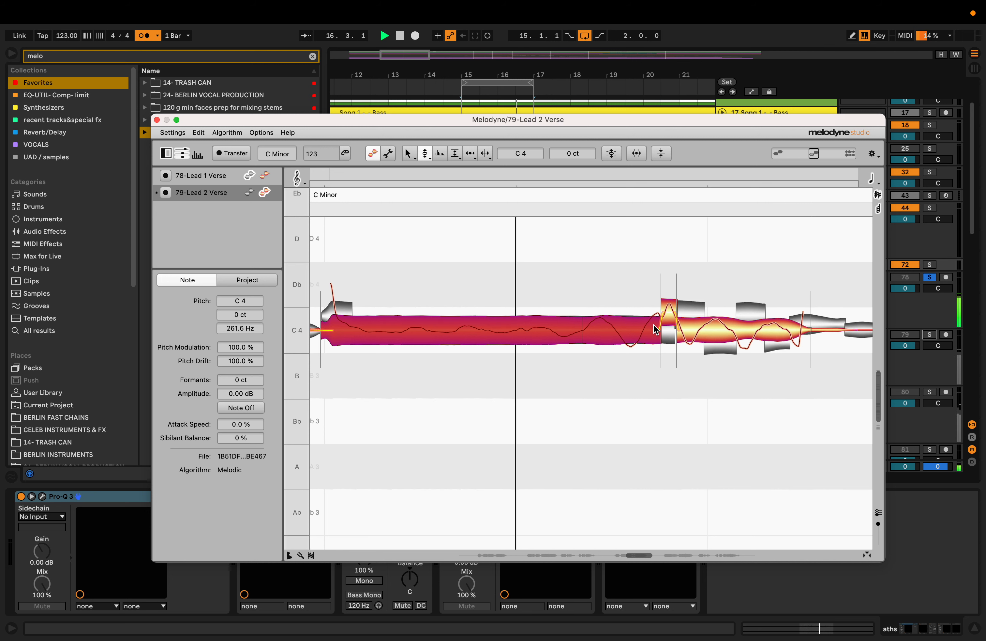
left_click(930, 334)
left_click(930, 277)
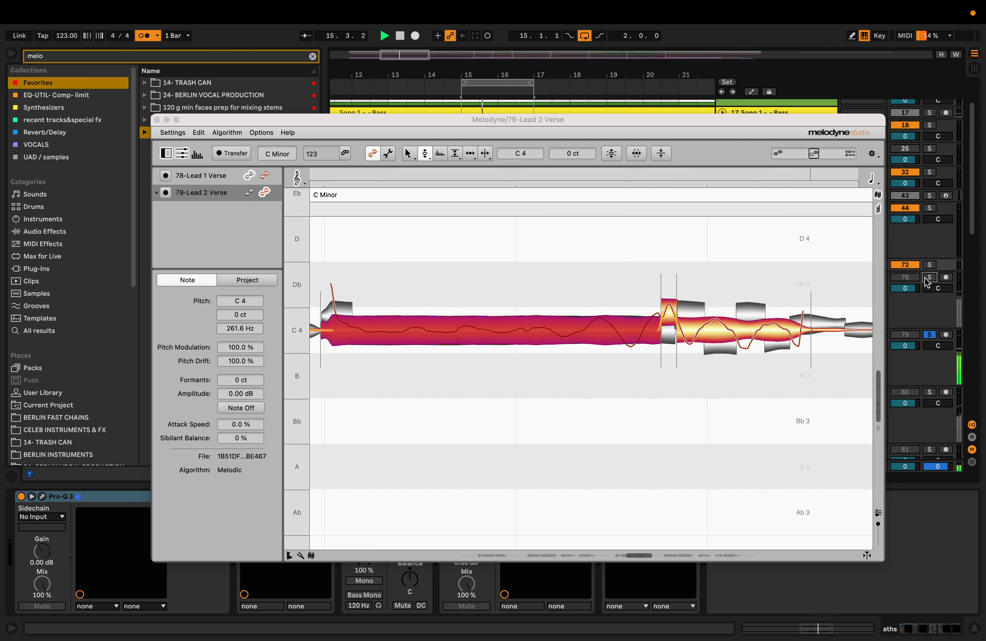
left_click(928, 277)
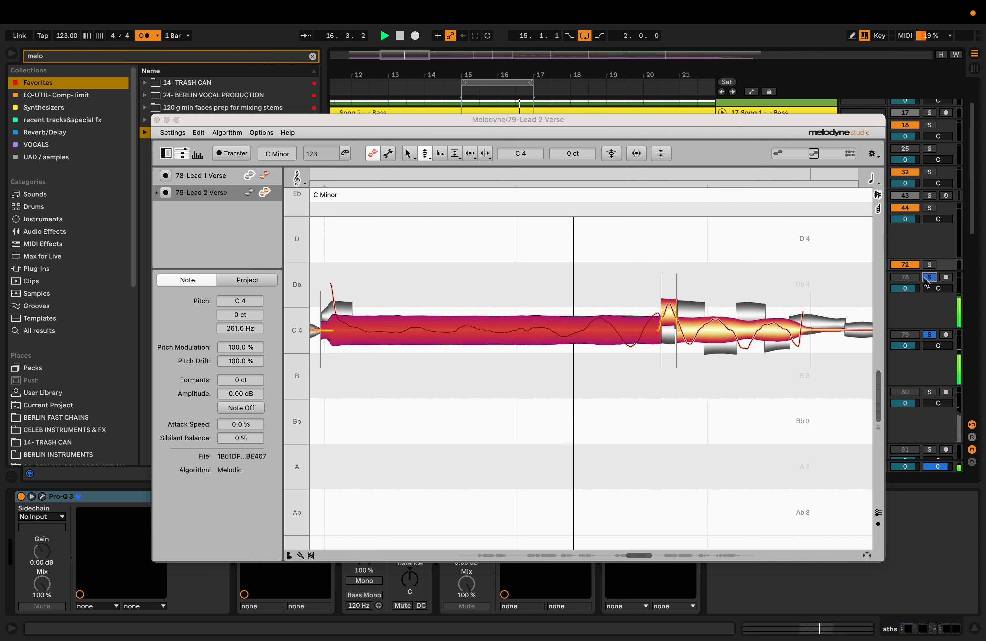
left_click(928, 335)
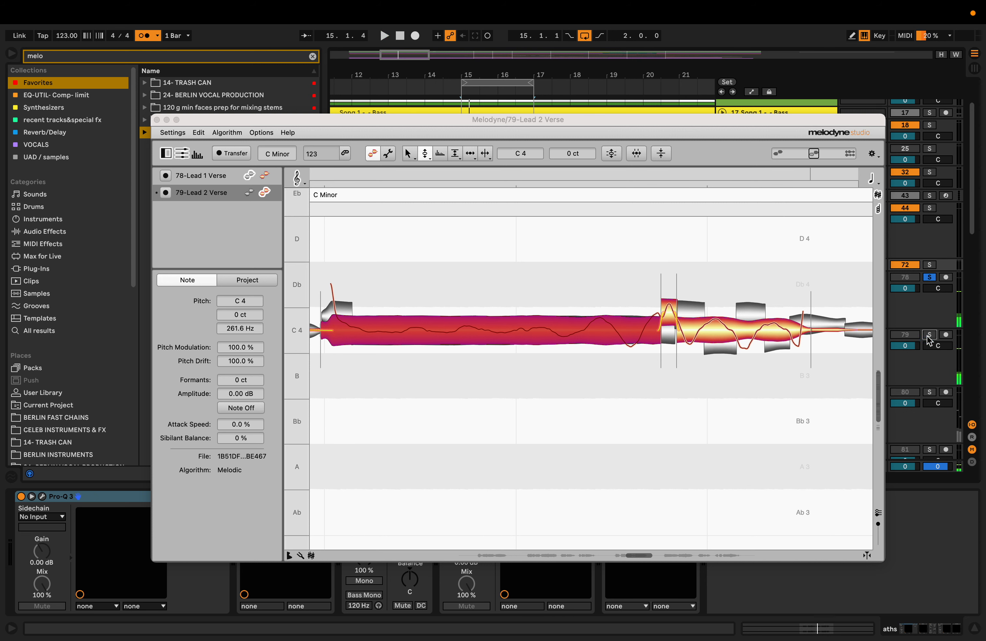
- Lower the first high note part before bar 17 in Lead 1 Verse to C4 +26 ct
left_click(264, 175)
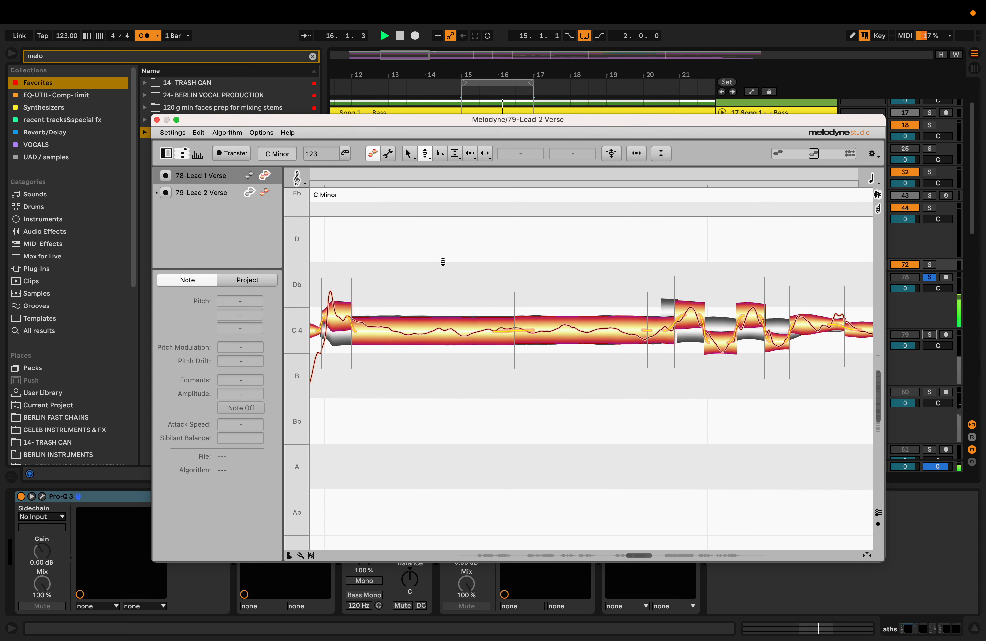
left_click(691, 310)
left_click_drag(691, 312, 690, 313)
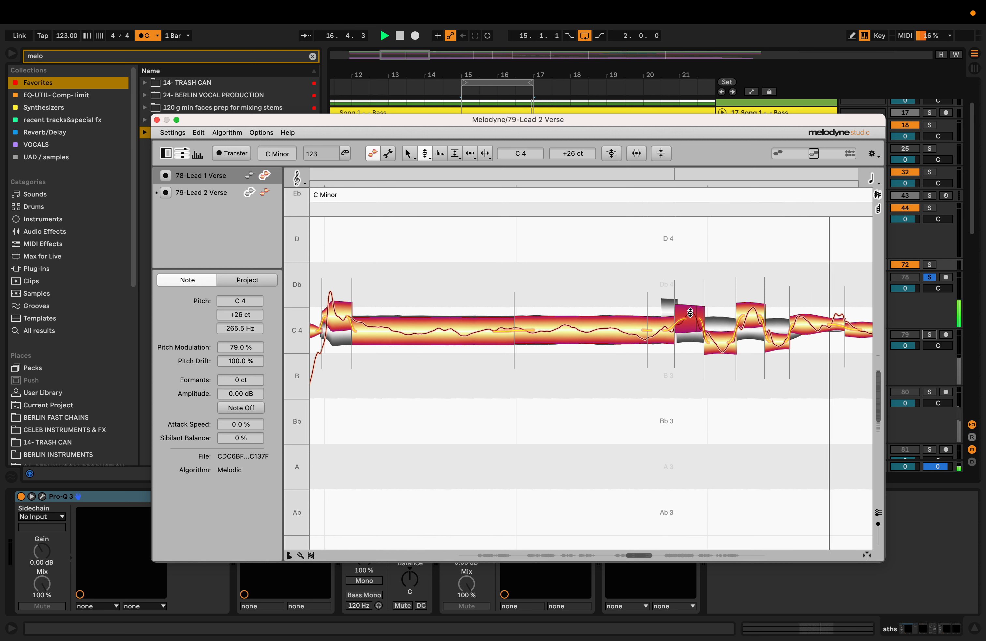
- Solo 79 Lead 2 Verse alone and lower its short split note part before bar 17 to C4 +23 ct
left_click(929, 335)
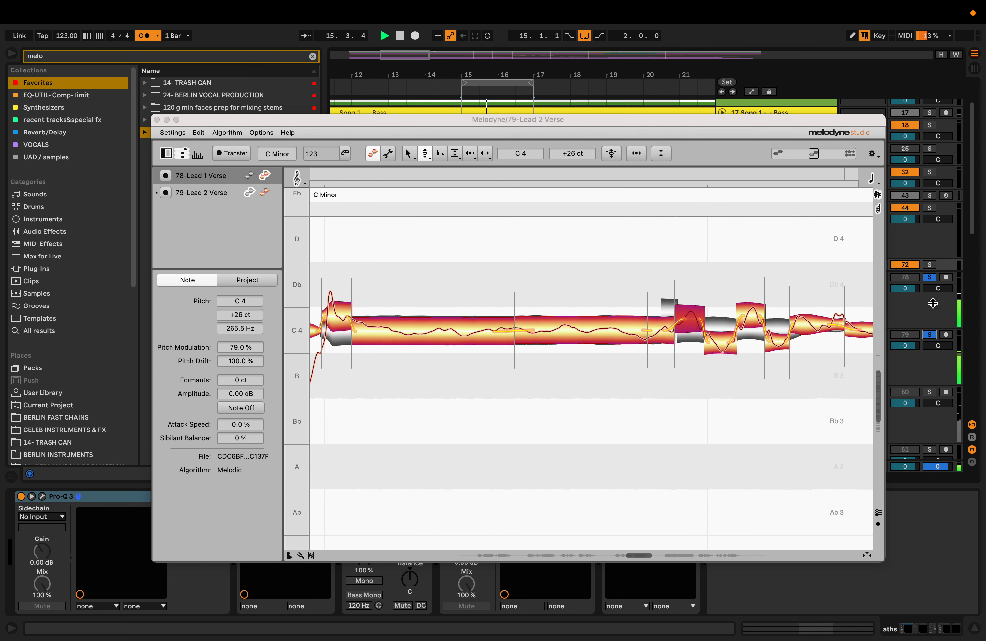
left_click(930, 278)
left_click(664, 312)
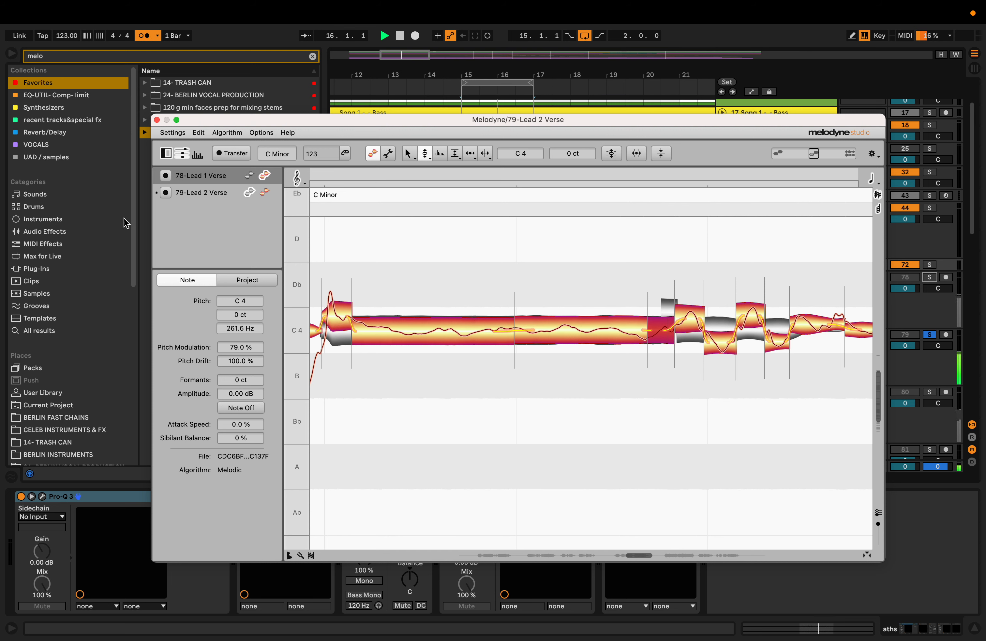
left_click(264, 192)
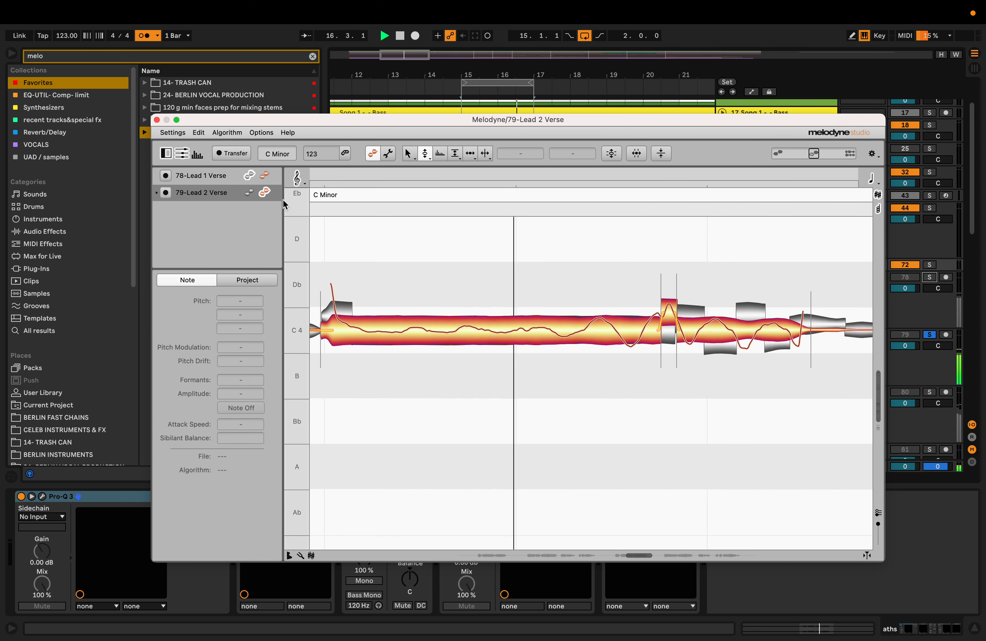
left_click(671, 310)
left_click(656, 304)
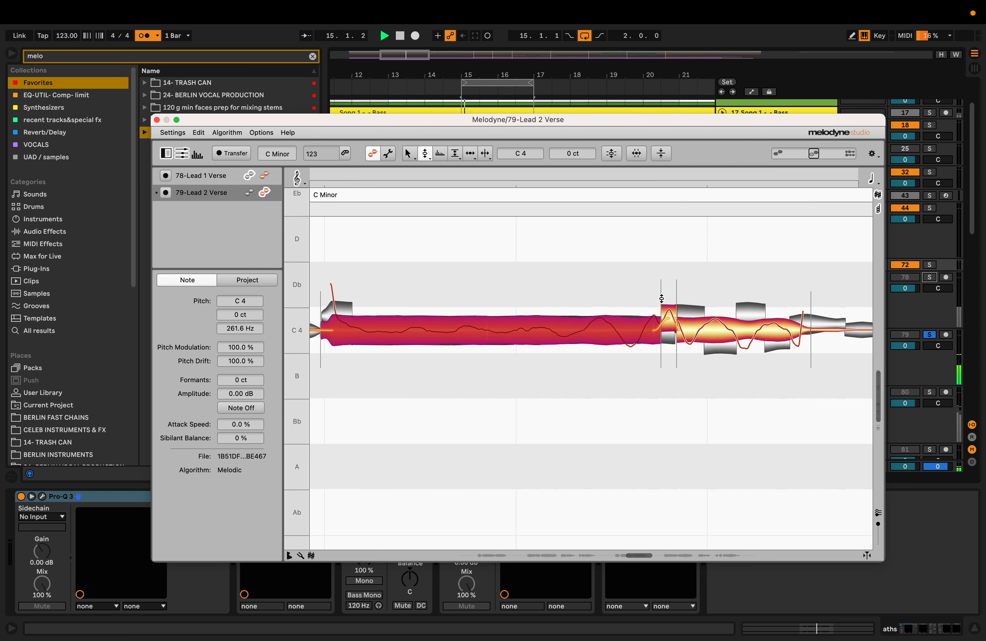
left_click(669, 312)
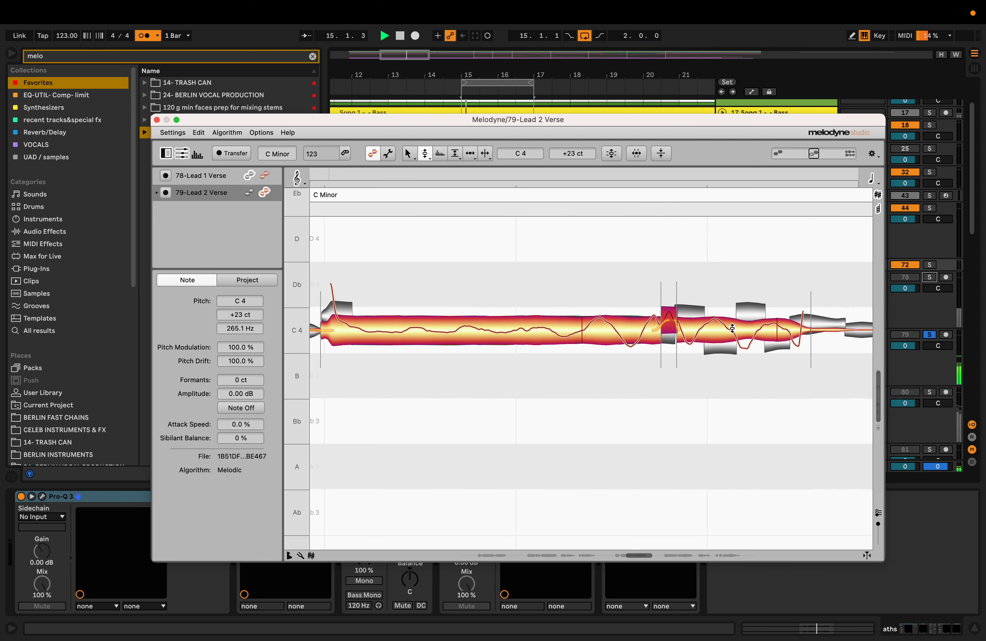
- Solo 78 Lead 1 Verse alongside 79, listen to both phrase endings, and look over the notes between bars 16 and 18
scroll(732, 328, "right", 3)
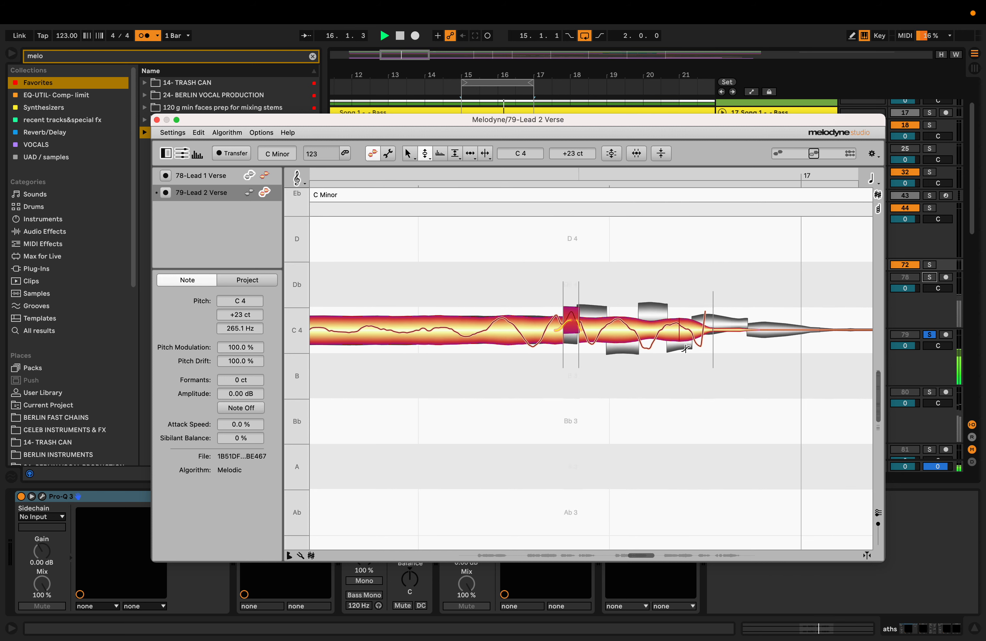
left_click(930, 277)
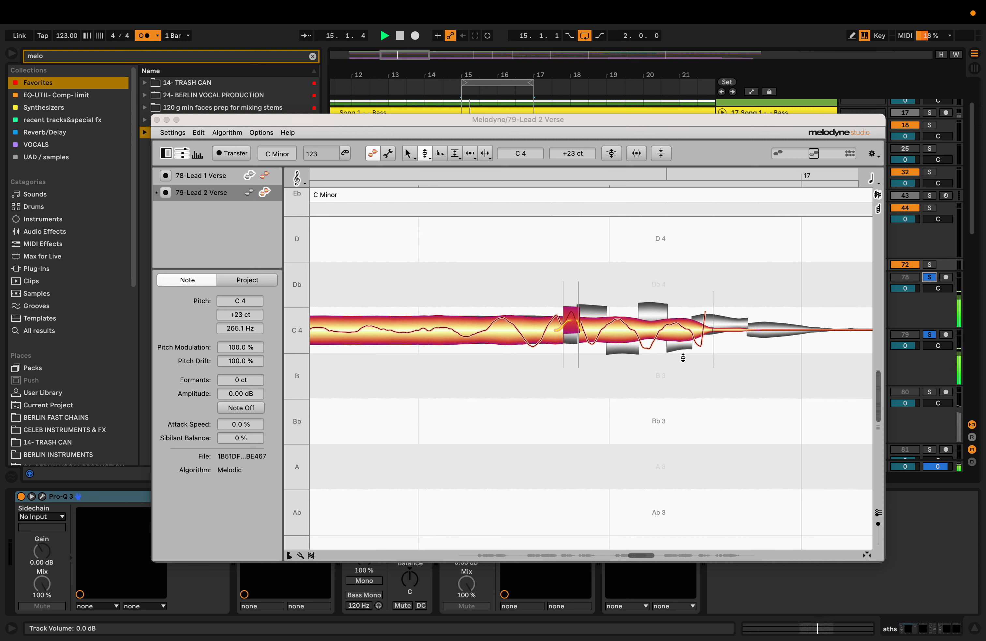
scroll(684, 357, "right", 3)
key("space")
left_click_drag(511, 279, 514, 346)
scroll(709, 383, "right", 3)
scroll(509, 347, "right", 3)
scroll(509, 347, "right", 1)
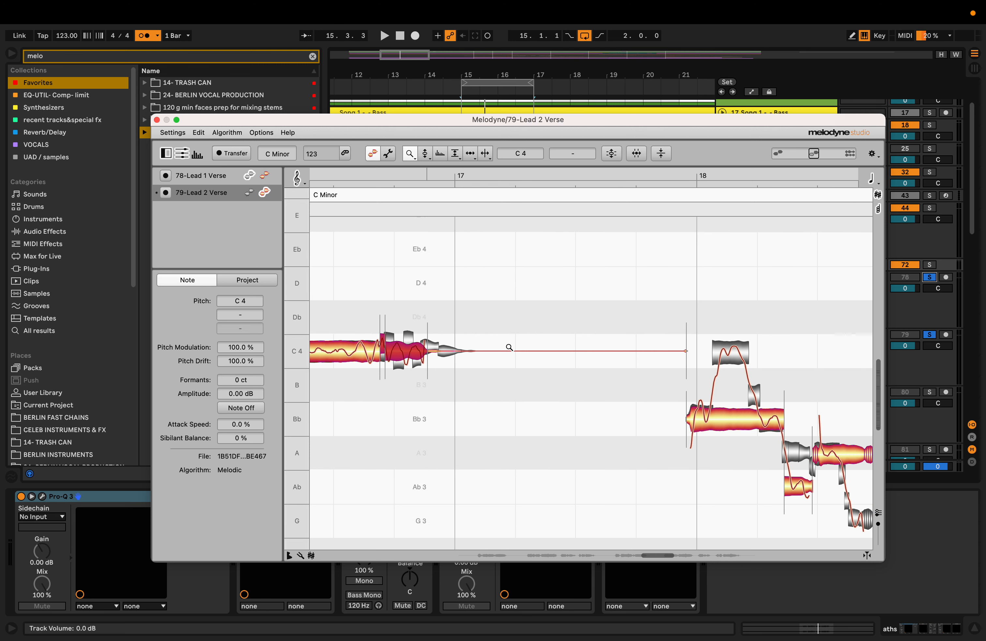
scroll(510, 347, "left", 3)
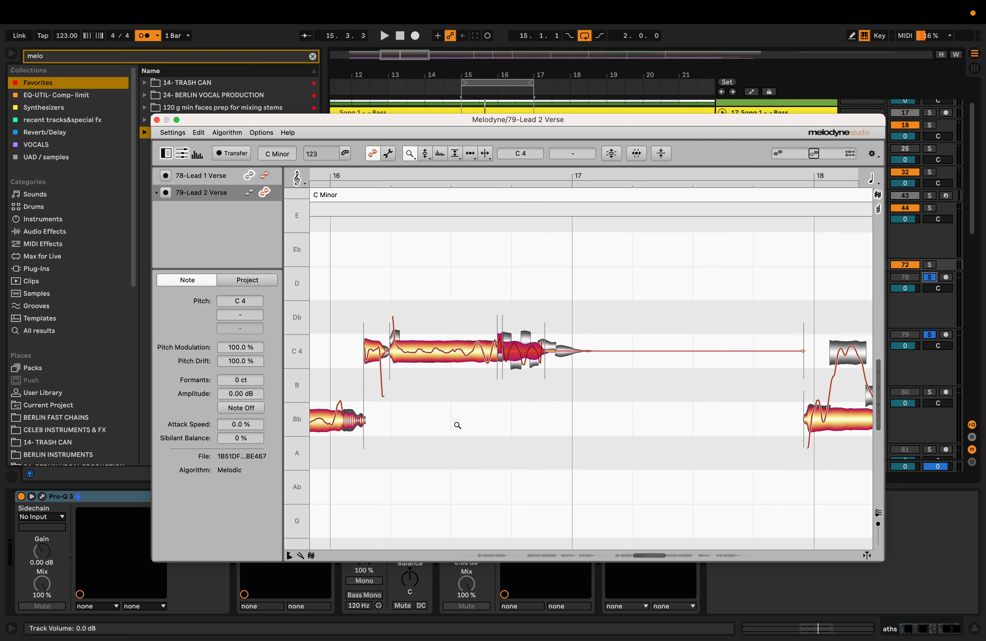
- Nudge the short C4 note in bar 16 of Lead 2 Verse slightly later with the Time tool
left_click_drag(457, 425, 536, 430)
scroll(535, 430, "left", 5)
left_click(471, 153)
left_click(560, 351)
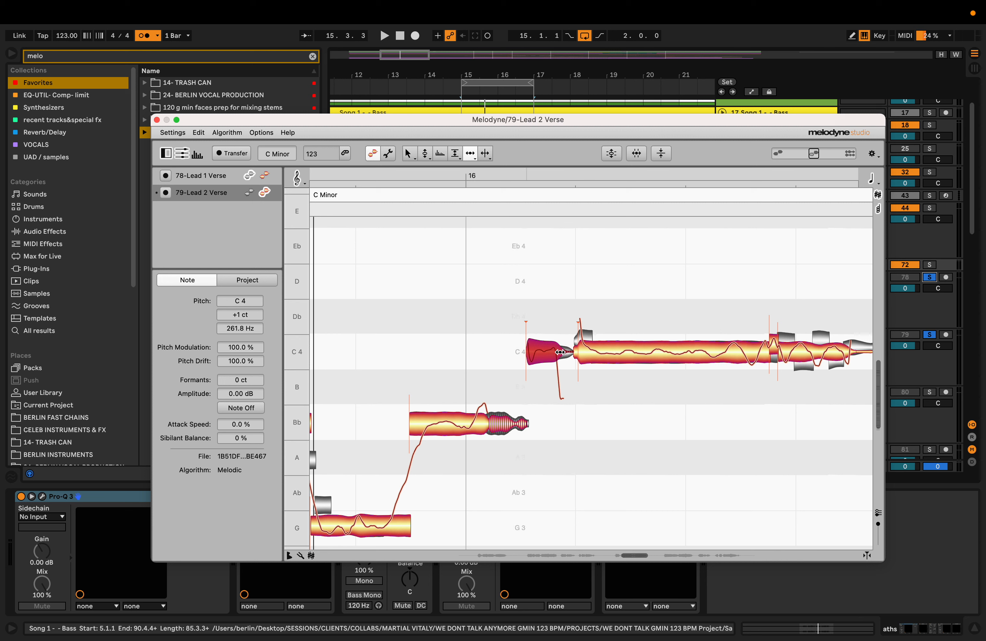
left_click_drag(560, 352, 561, 352)
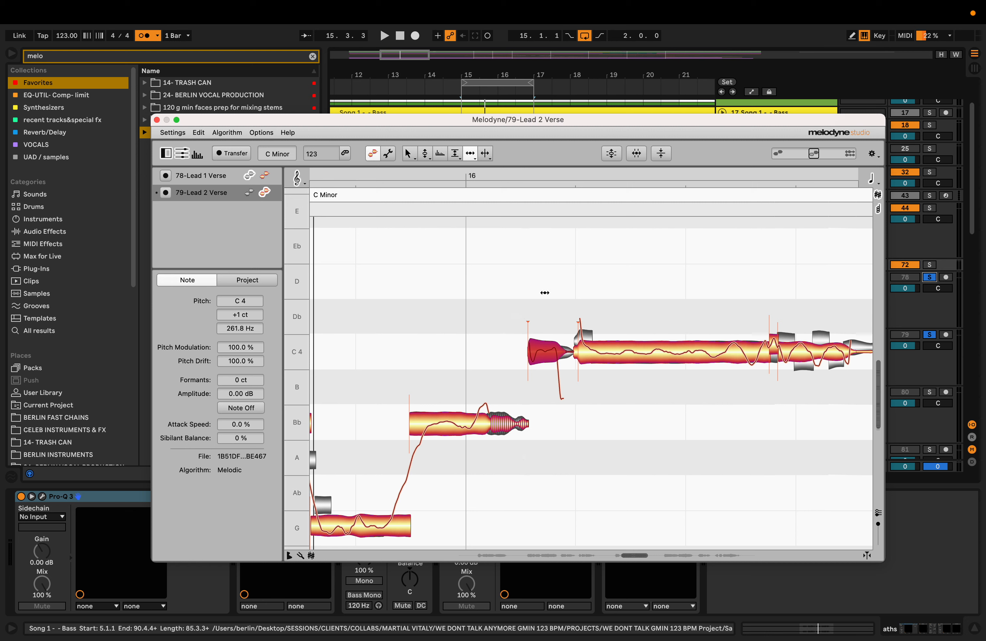
left_click(544, 292)
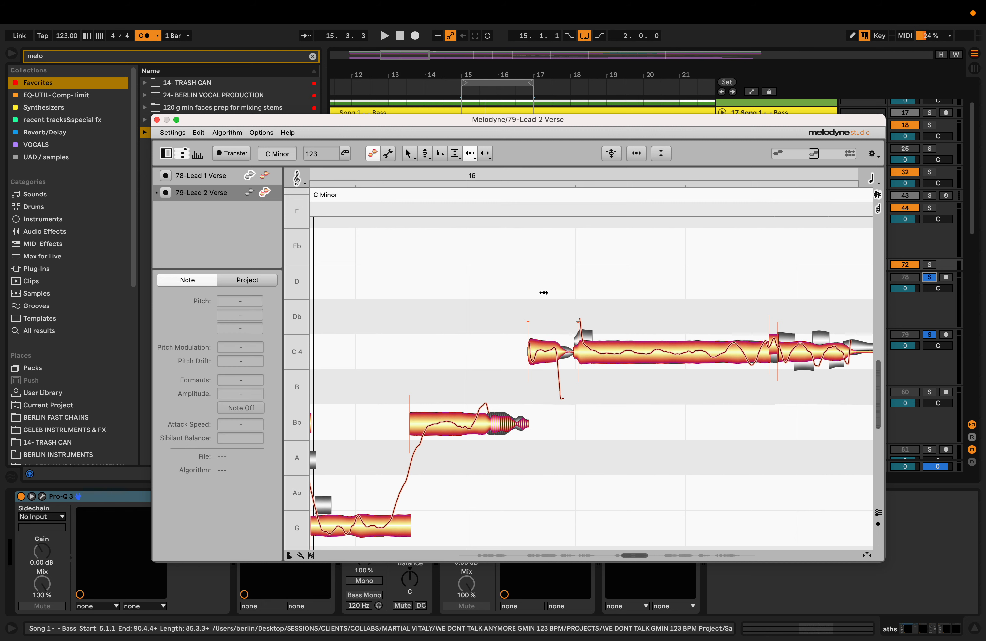
- Spread the unison tracks apart and add a time handle near the end of Lead 2 Verse's short C4 note in bar 16
left_click(878, 512)
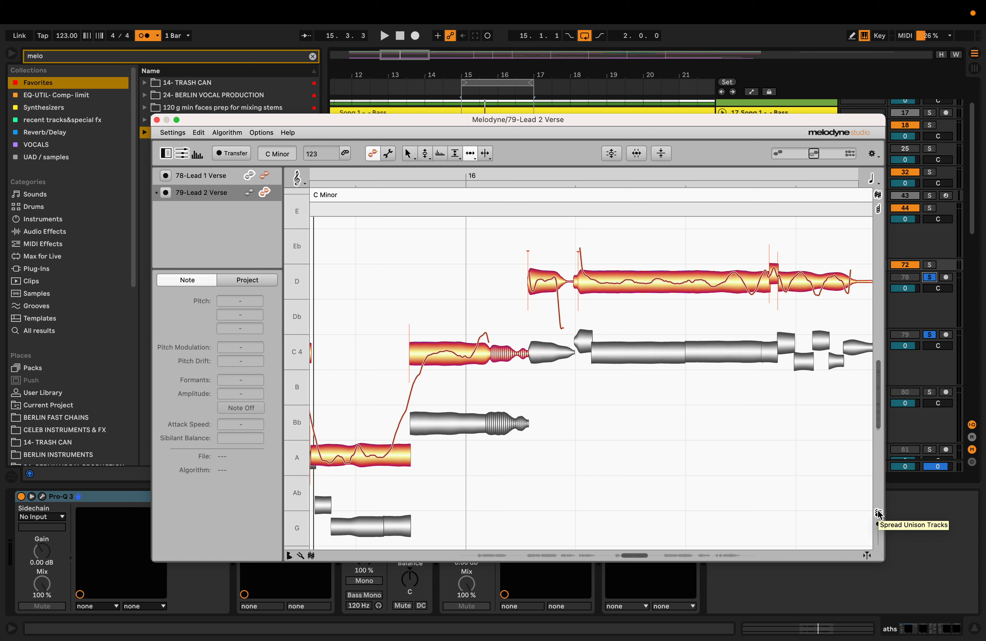
left_click_drag(470, 155, 470, 169)
left_click(555, 287)
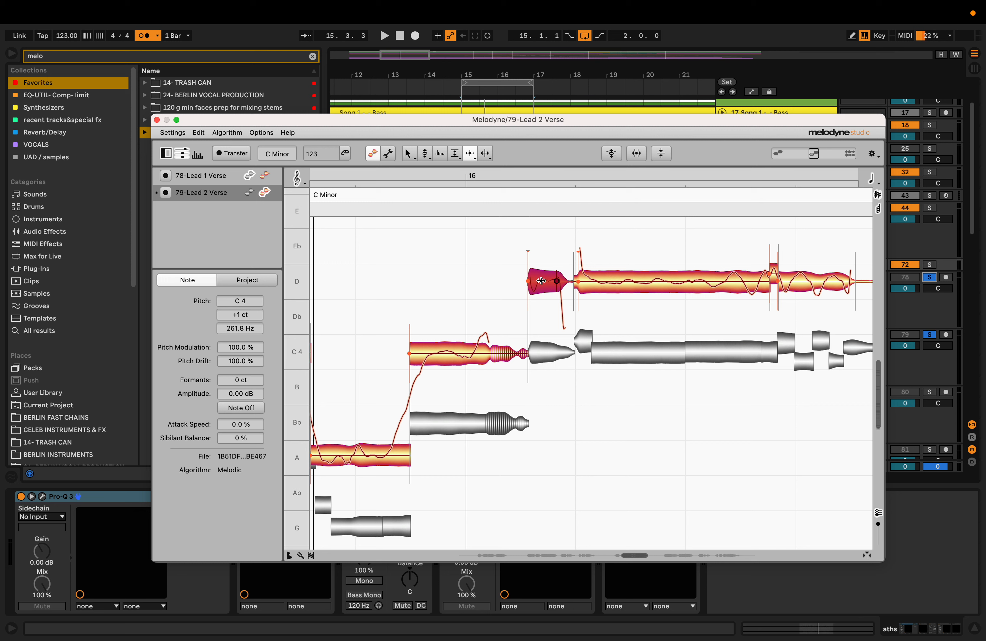
- Play bar 16 with both lead verses soloed to hear the timing of Lead 2 Verse's short C4 note
left_click(471, 154)
key("space")
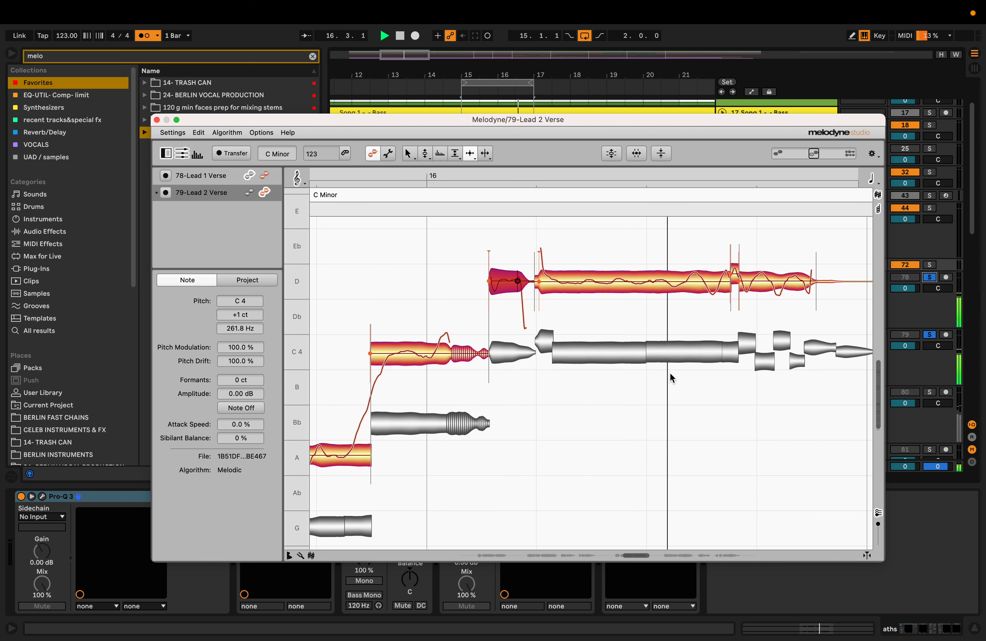
key("space")
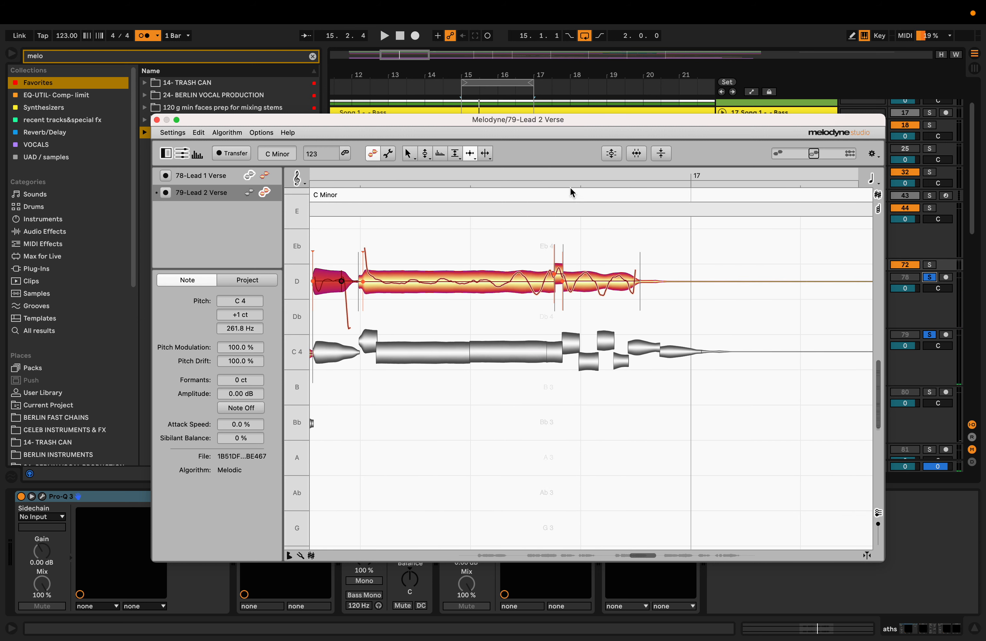
- Extend the end of Lead 2 Verse's last note before bar 17 and shift its boundary with the short split part slightly later
left_click(487, 153)
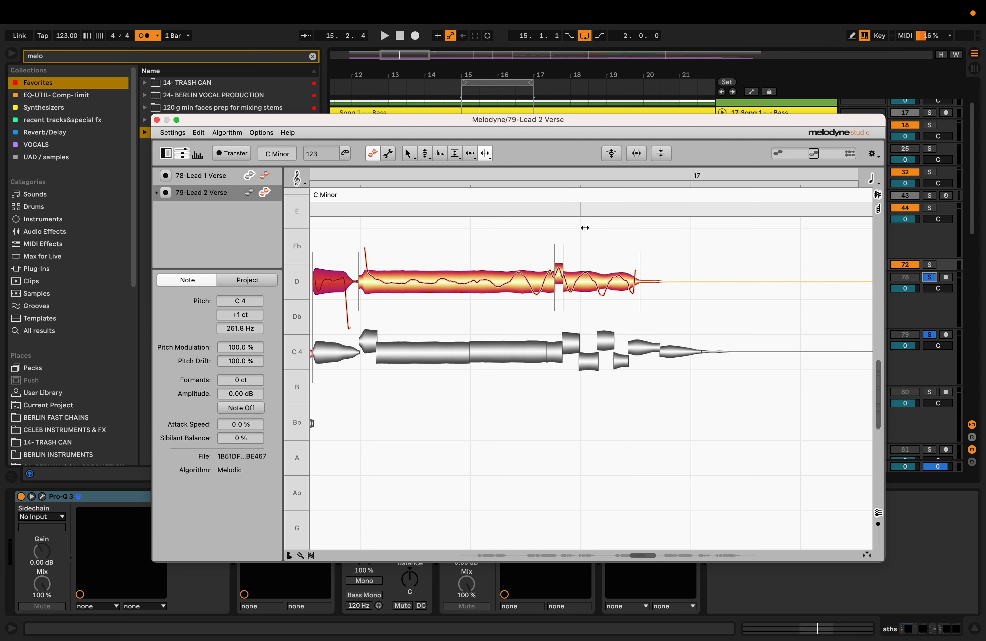
left_click(671, 282)
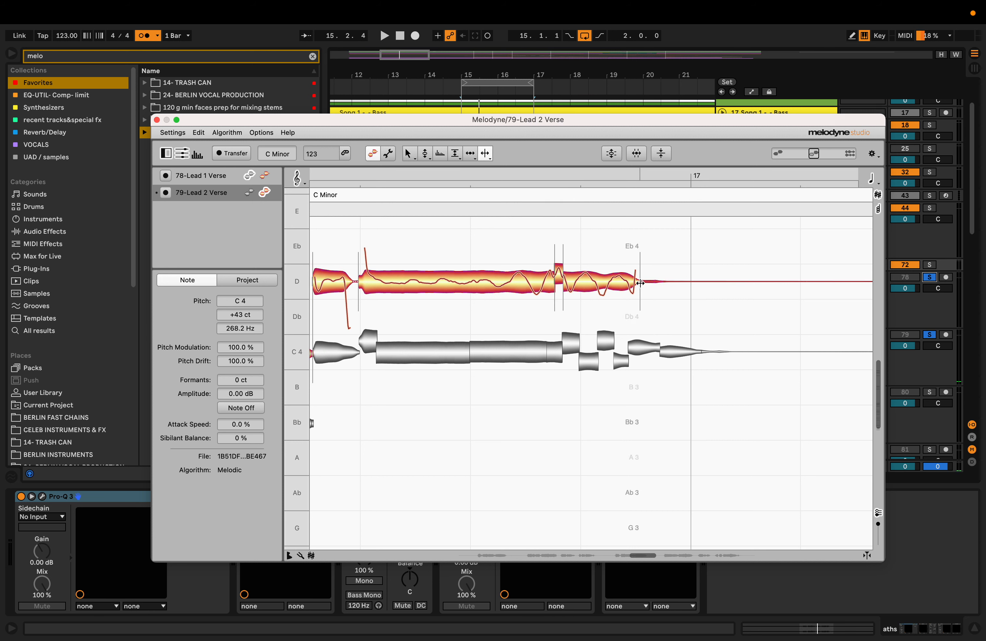
left_click(469, 155)
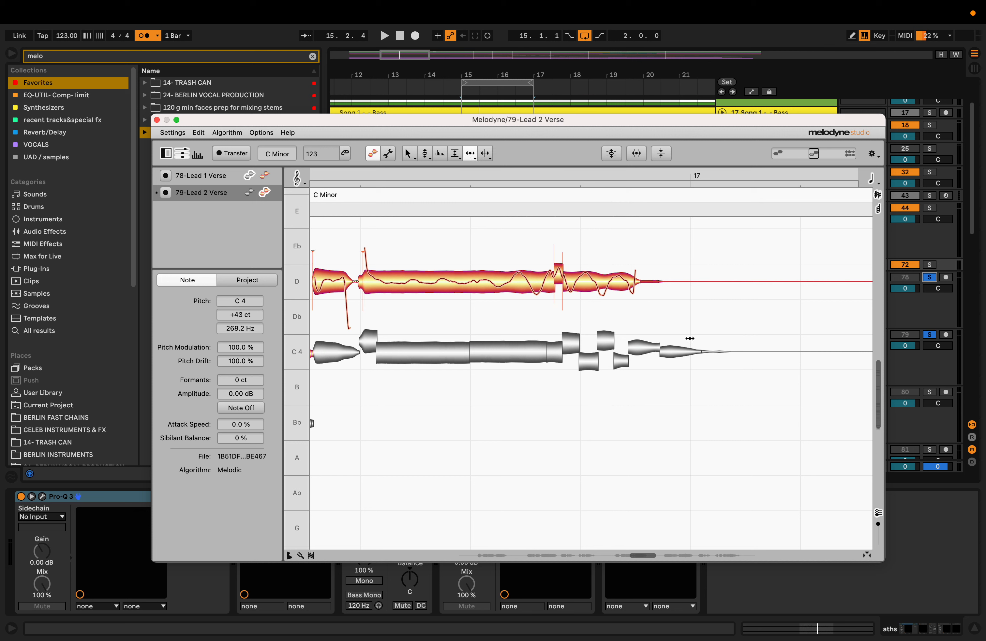
left_click(636, 281)
left_click_drag(635, 281, 640, 282)
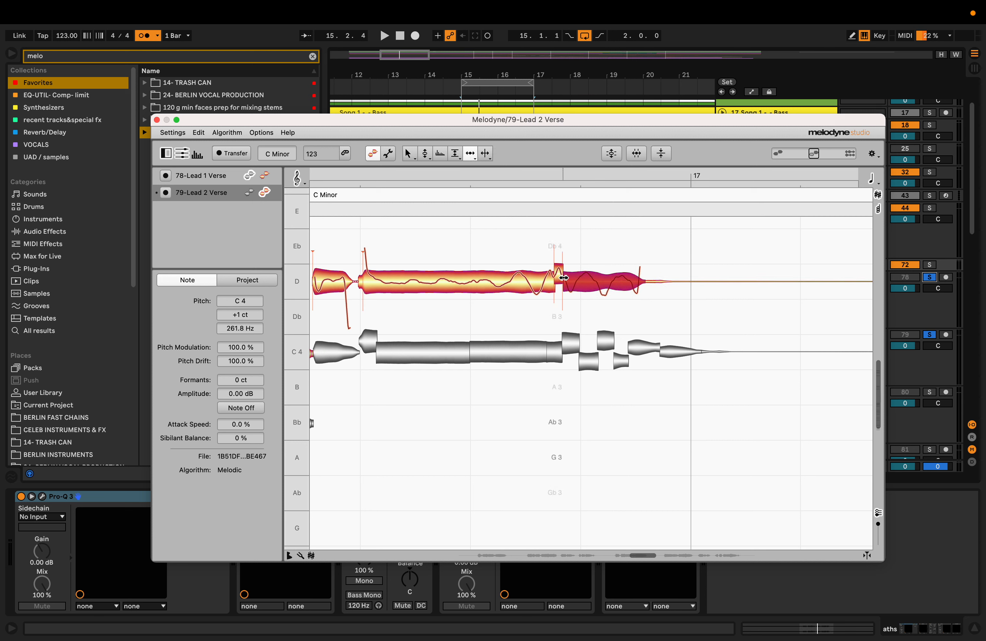
left_click_drag(564, 278, 568, 276)
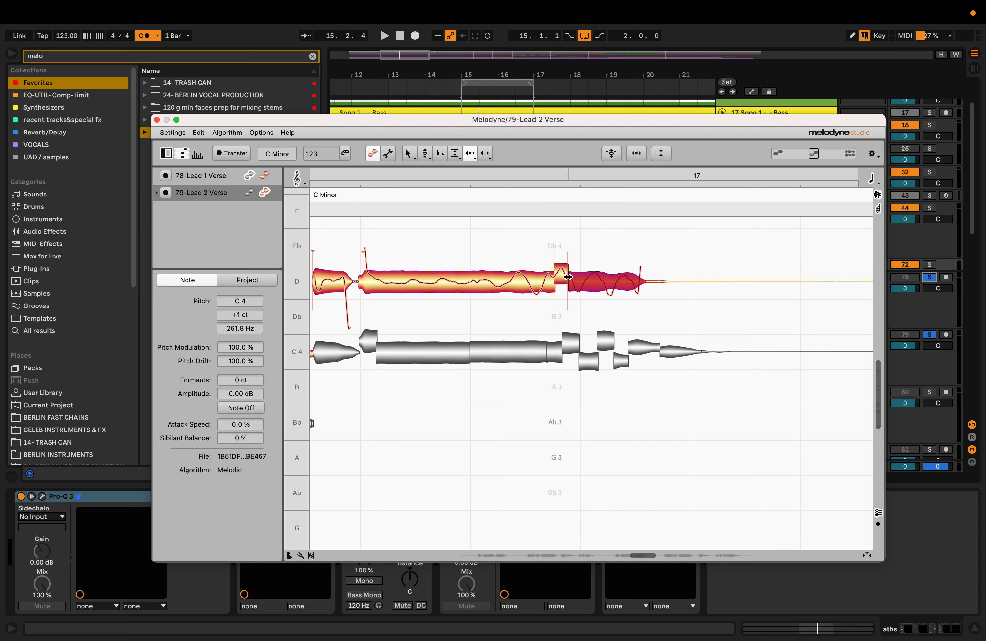
left_click_drag(650, 281, 653, 282)
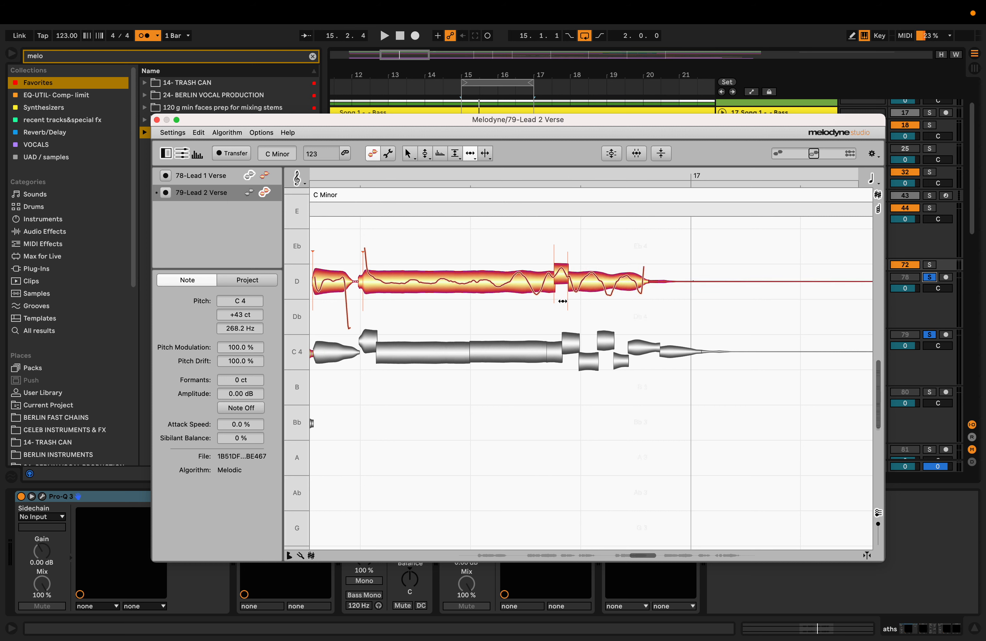
- Move Lead 2 Verse's short split part and last note before bar 17 slightly later together, then lengthen the split part
left_click_drag(562, 304, 652, 280)
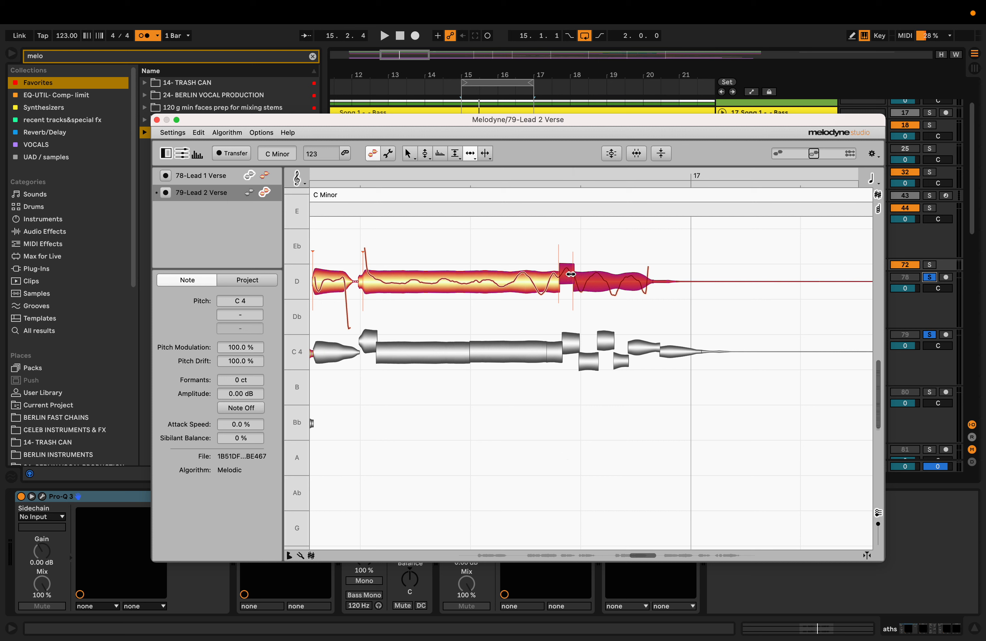
left_click(575, 274)
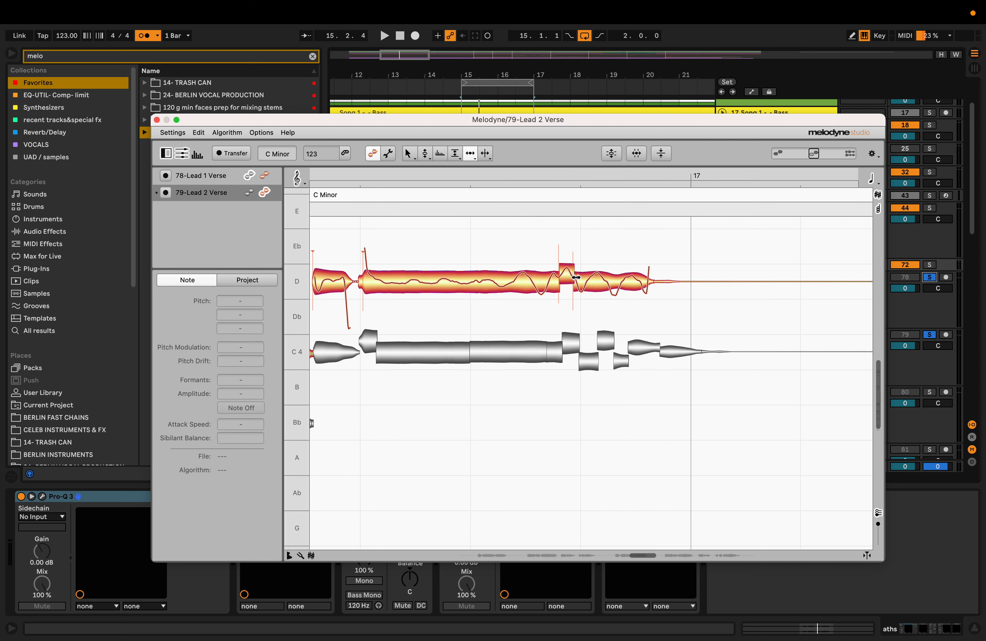
left_click_drag(574, 276, 576, 275)
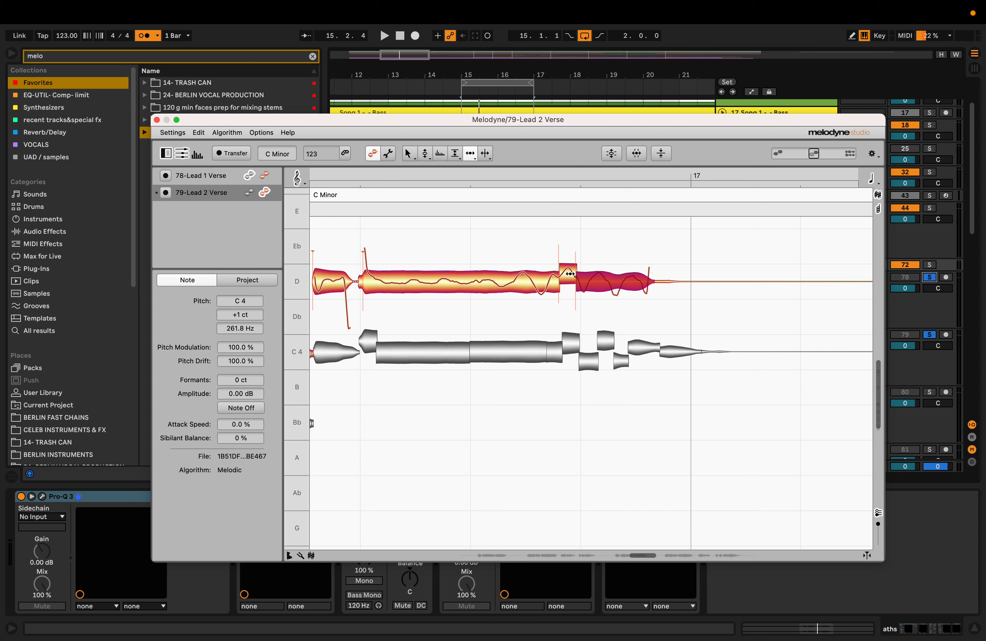
left_click(571, 339)
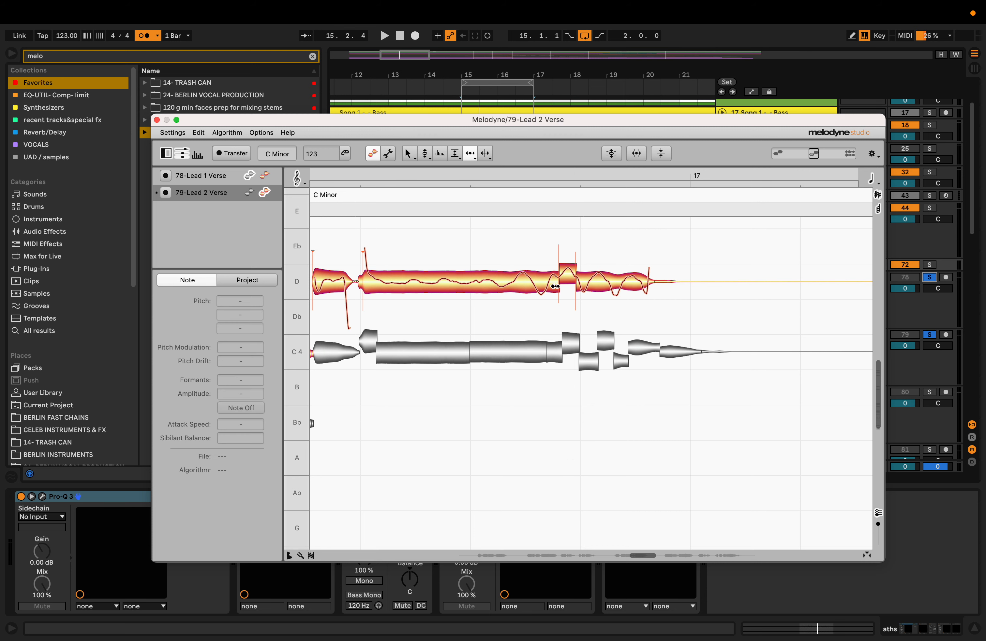
- Stretch the end of Lead 2 Verse's last note closer to bar 17 and listen to the phrase ending
left_click(591, 281)
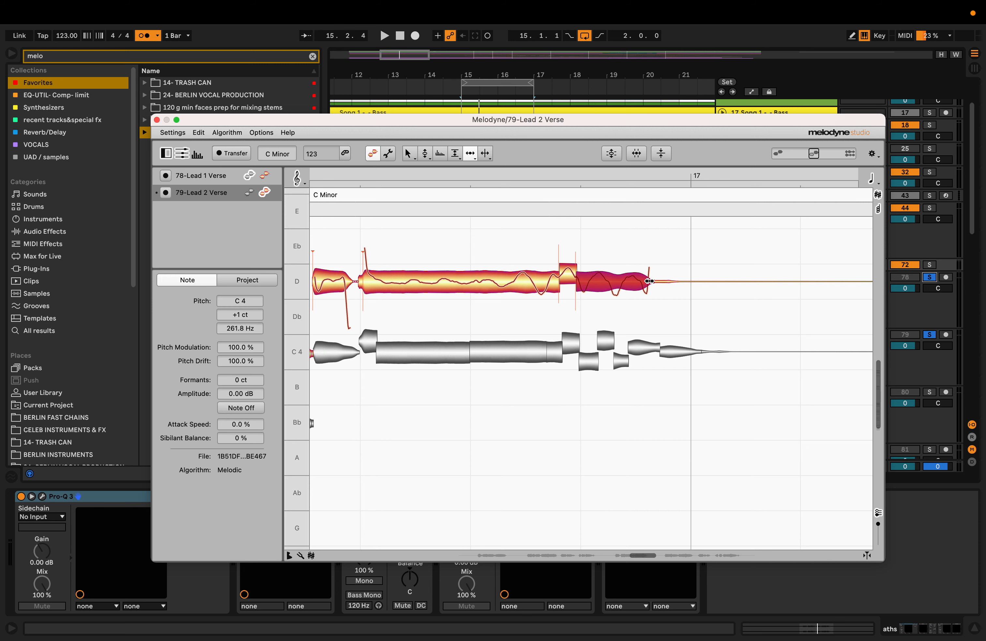
left_click_drag(640, 261, 689, 281)
key("super+z")
left_click(679, 301)
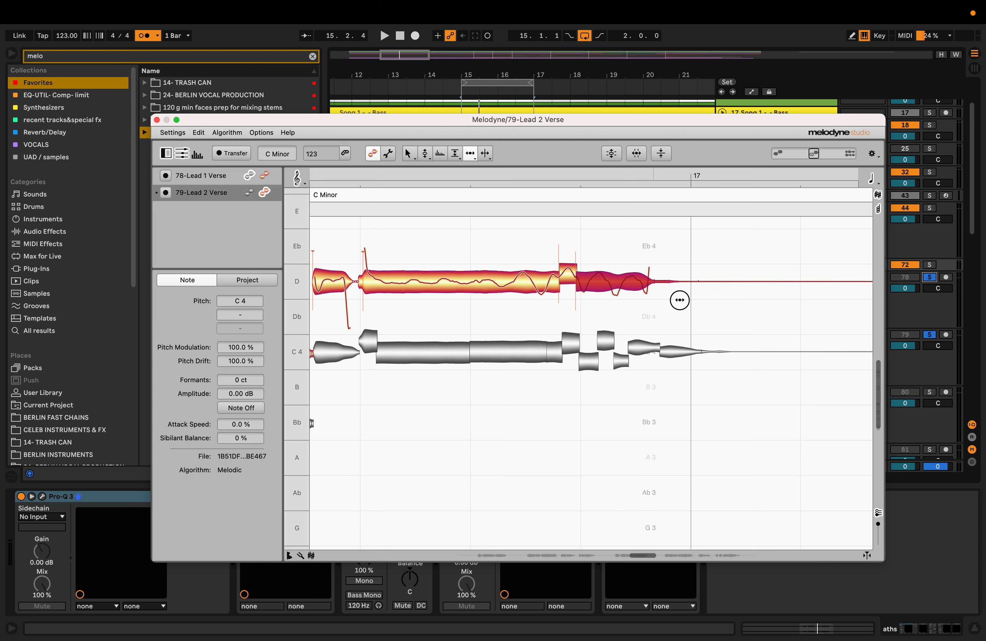
left_click(649, 283)
left_click_drag(649, 284, 690, 283)
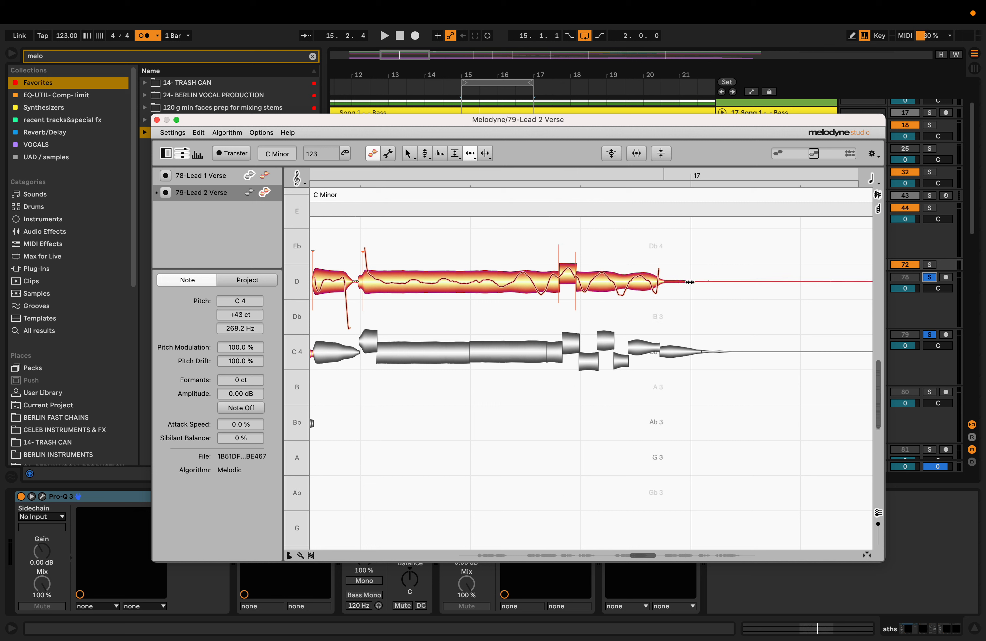
key("space")
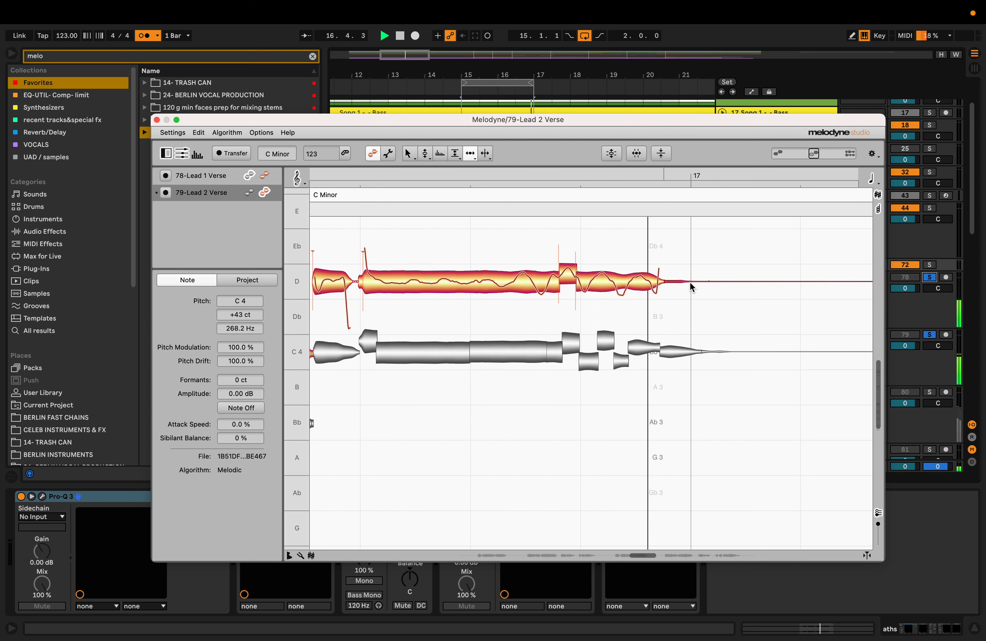
key("space")
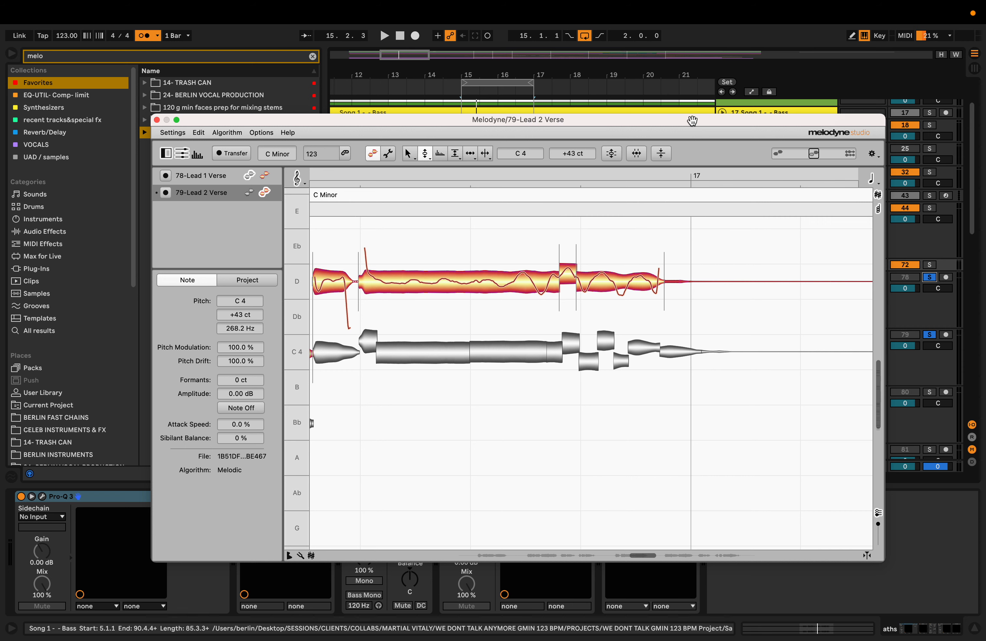
- Set the arrangement loop from 17.3.1 with a length of 5.2.0 and play it with 78 Lead 1 Verse unsoloed
left_click_drag(696, 122, 599, 378)
scroll(588, 358, "right", 3)
left_click_drag(403, 80, 511, 97)
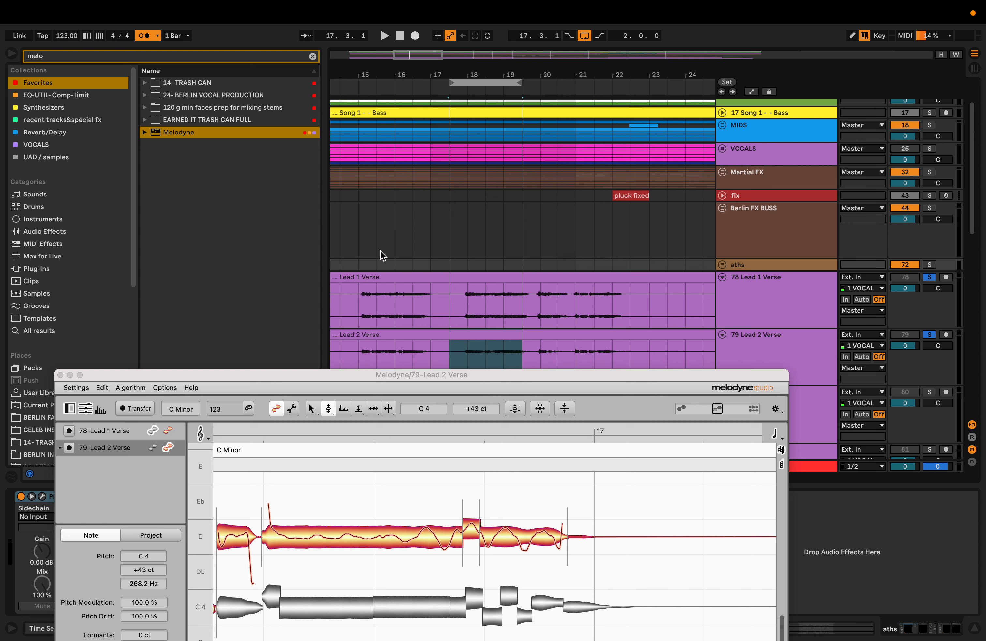
left_click(929, 276)
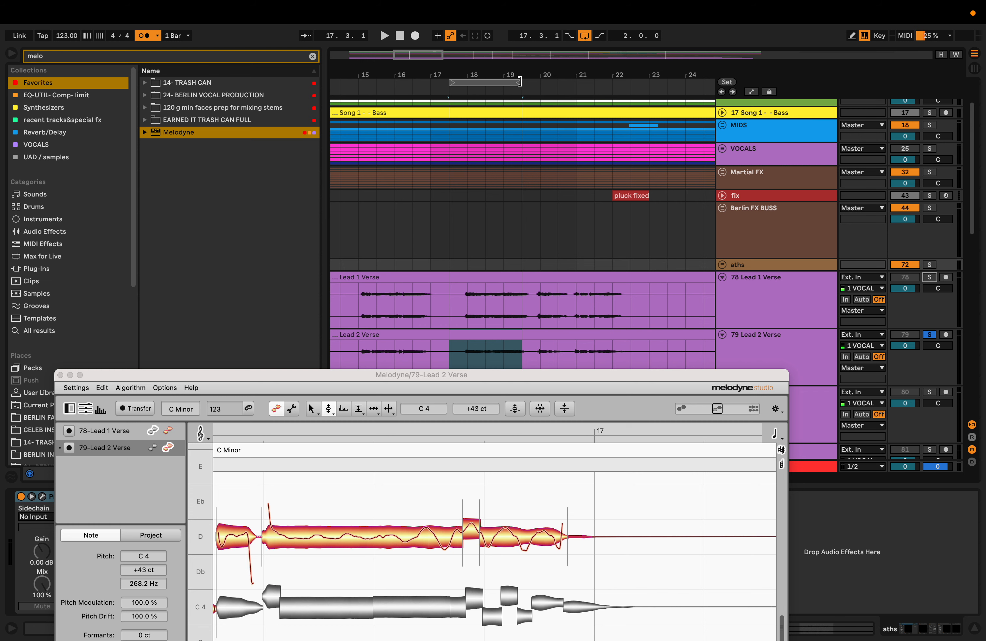
left_click_drag(519, 81, 649, 81)
key("space")
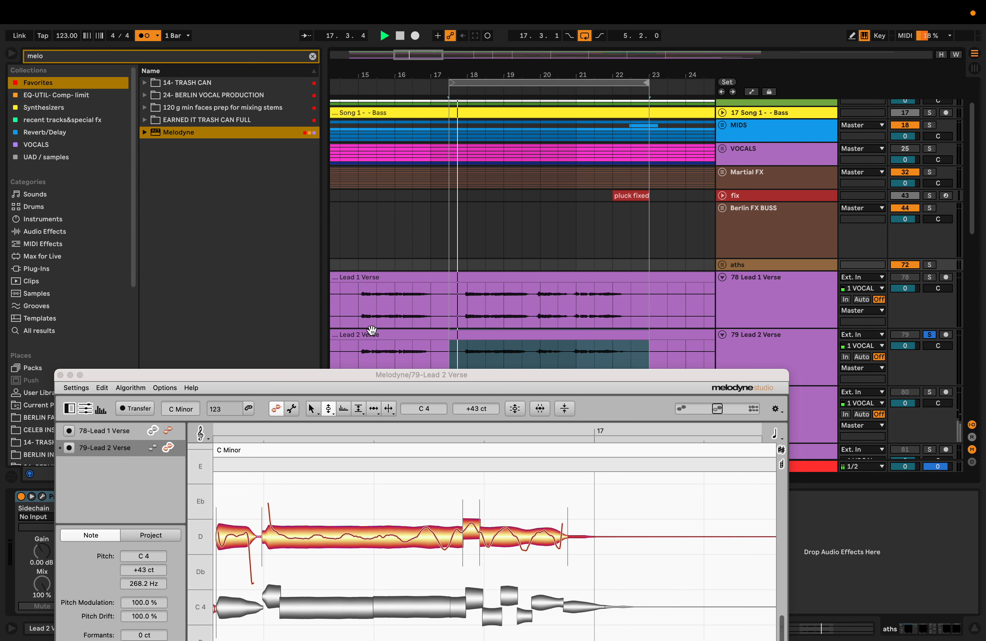
- Listen to the next Lead 2 Verse phrase and examine its notes around bars 18 and 19 in Melodyne
left_click_drag(377, 374, 408, 112)
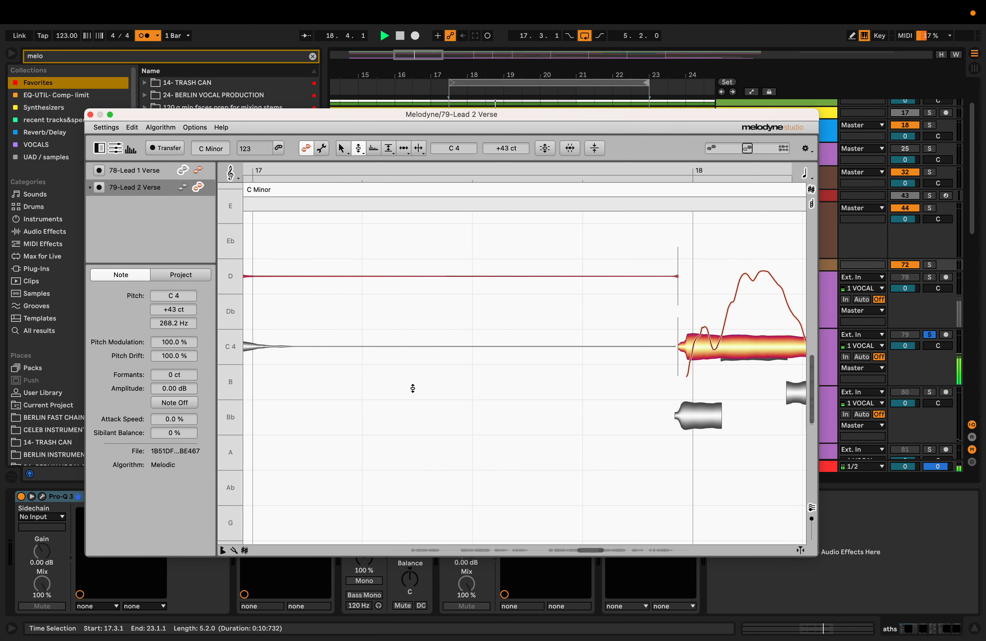
scroll(413, 389, "right", 10)
left_click_drag(416, 404, 348, 368)
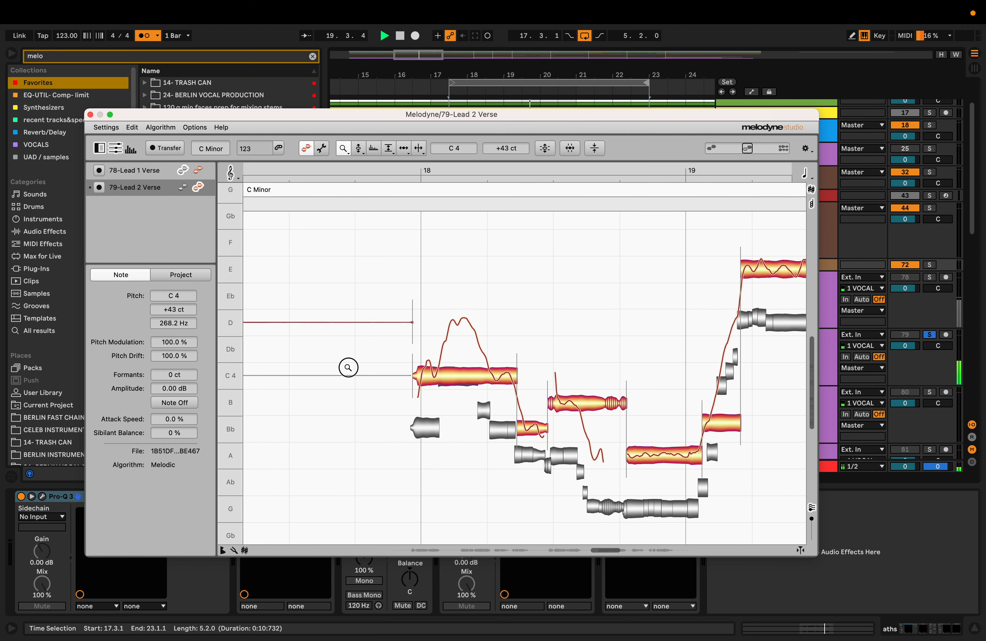
scroll(349, 367, "right", 2)
scroll(348, 367, "left", 1)
key("space")
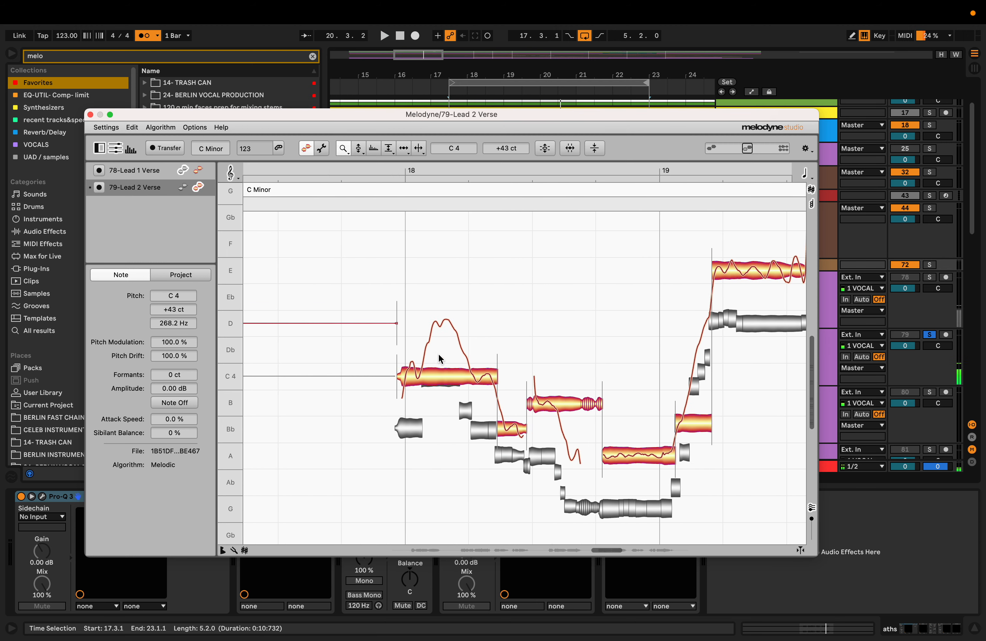
scroll(438, 361, "left", 2)
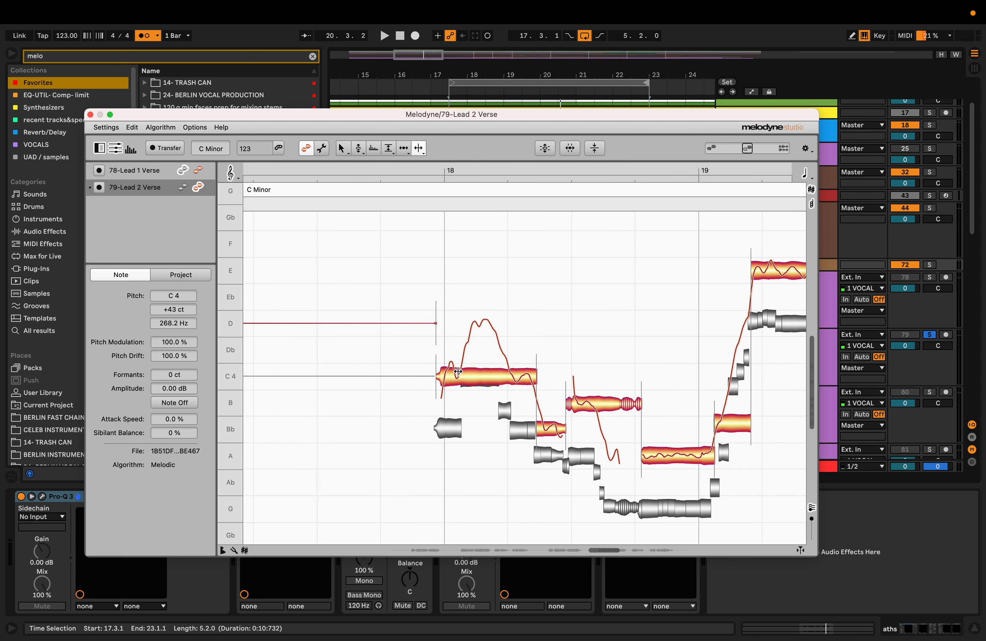
- Split Lead 2 Verse's long note at bar 18 into four parts following its pitch curve, and play the phrase
double_click(458, 372)
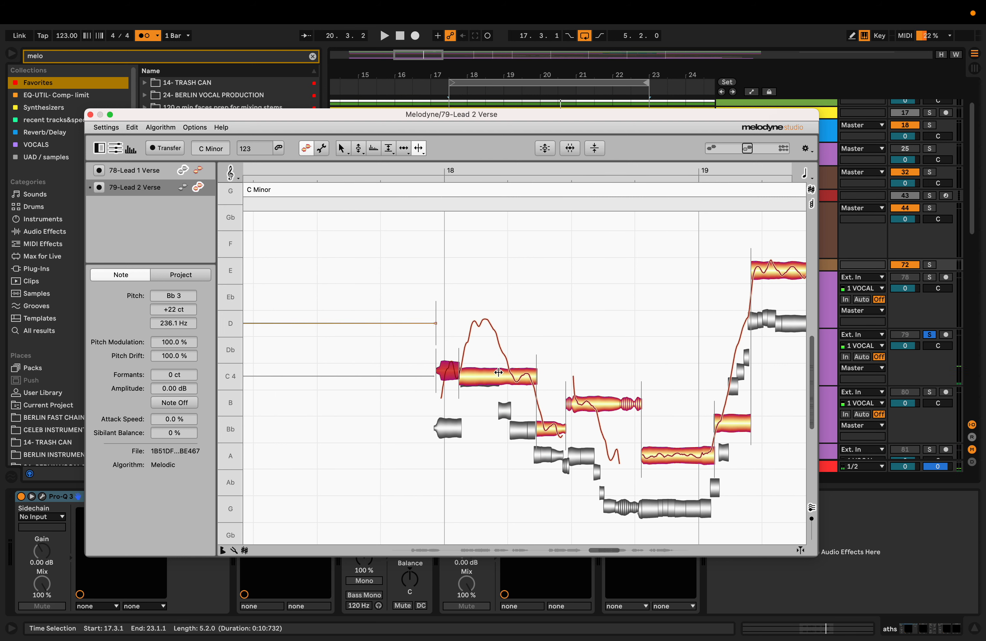
double_click(509, 374)
left_click_drag(510, 374, 485, 318)
double_click(494, 325)
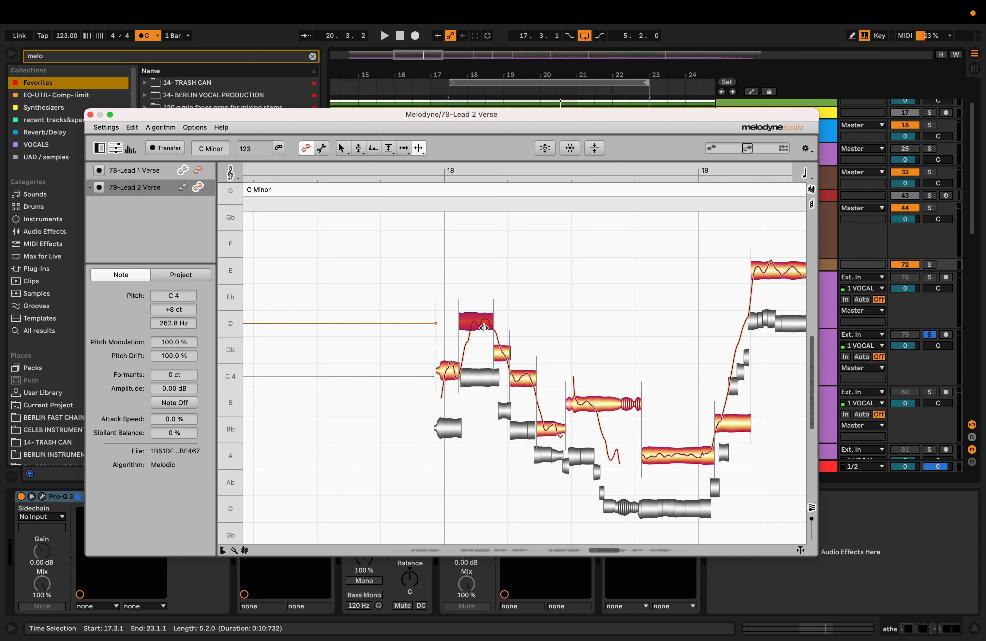
key("space")
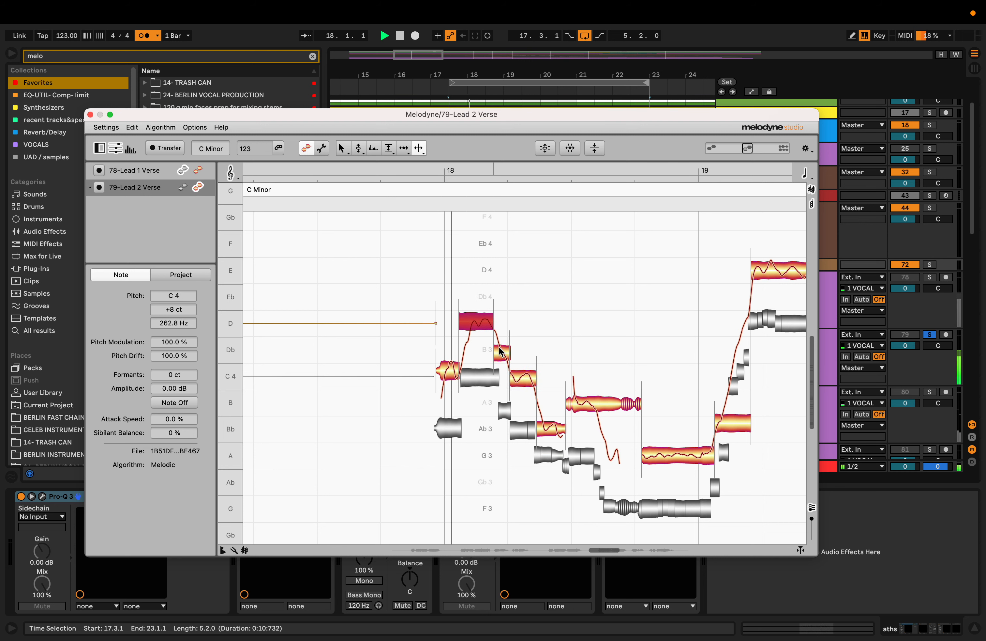
key("space")
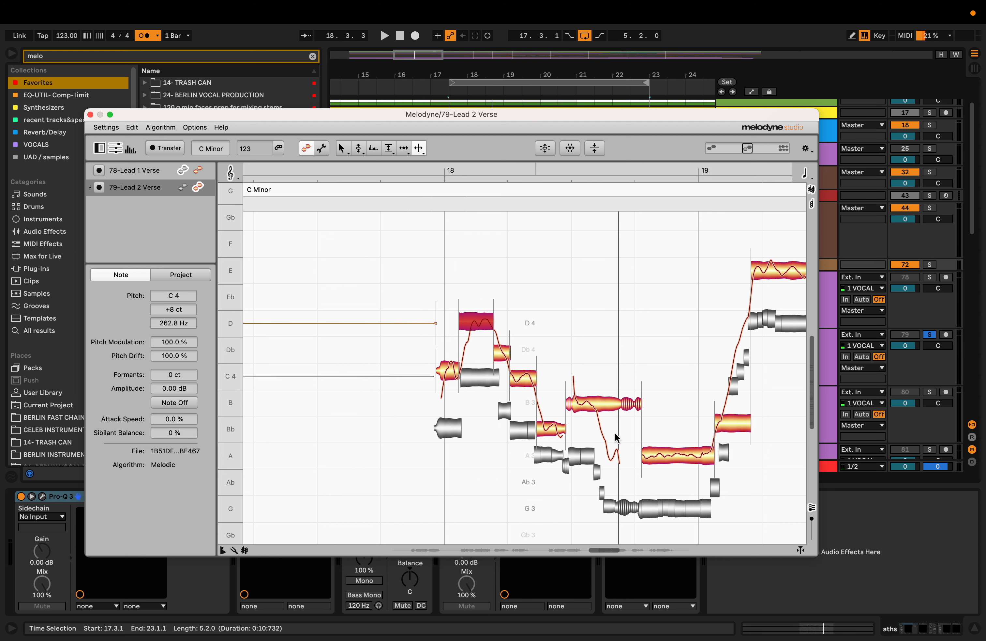
- Overlay the unison tracks again and raise Lead 2 Verse's Ab3 note in bar 18 to A3 +2 ct, playing the result
left_click(811, 507)
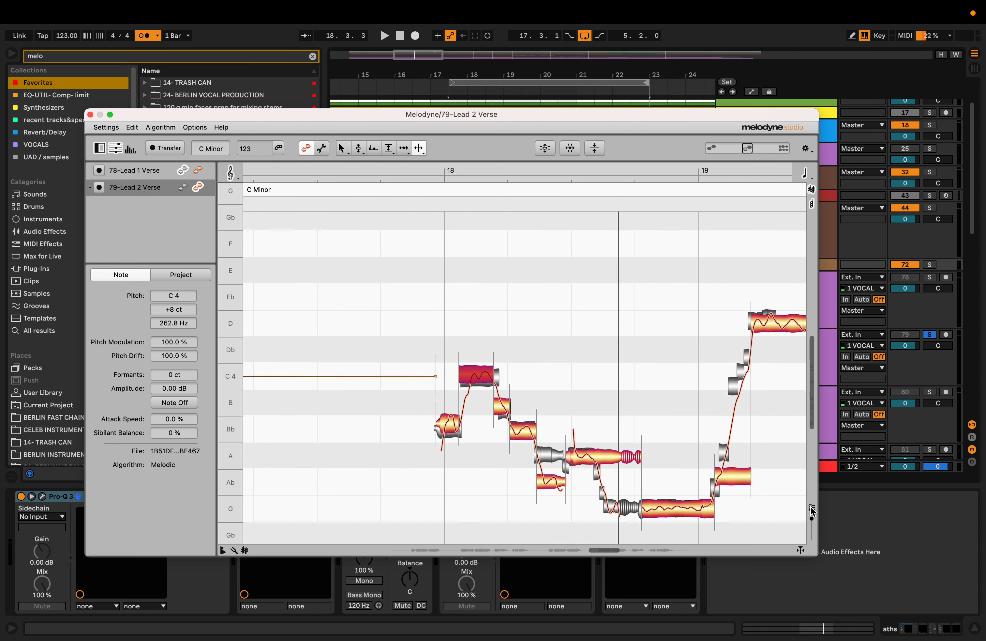
key("F2")
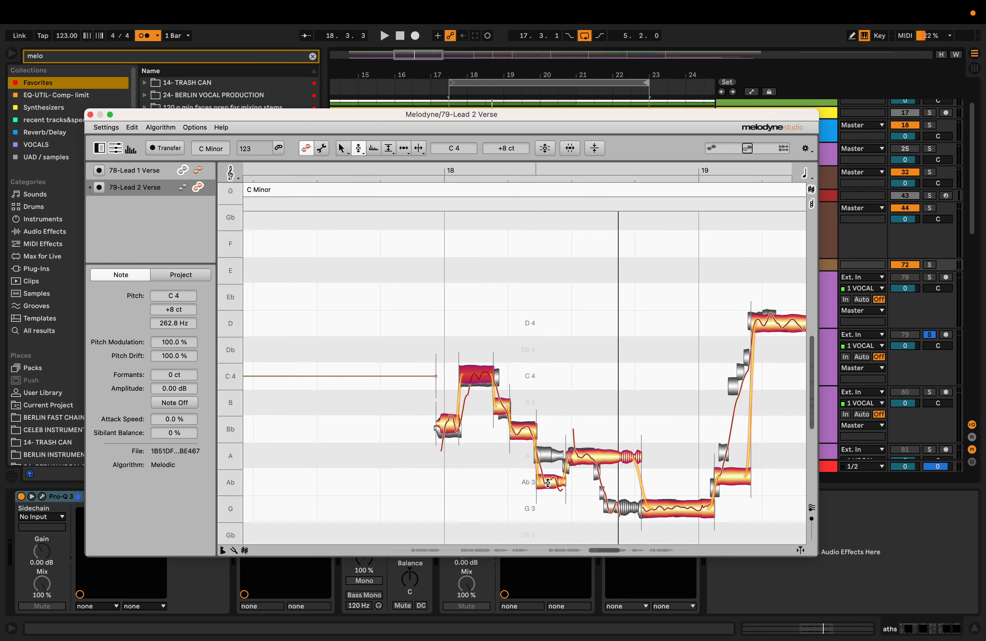
left_click_drag(547, 481, 547, 459)
key("space")
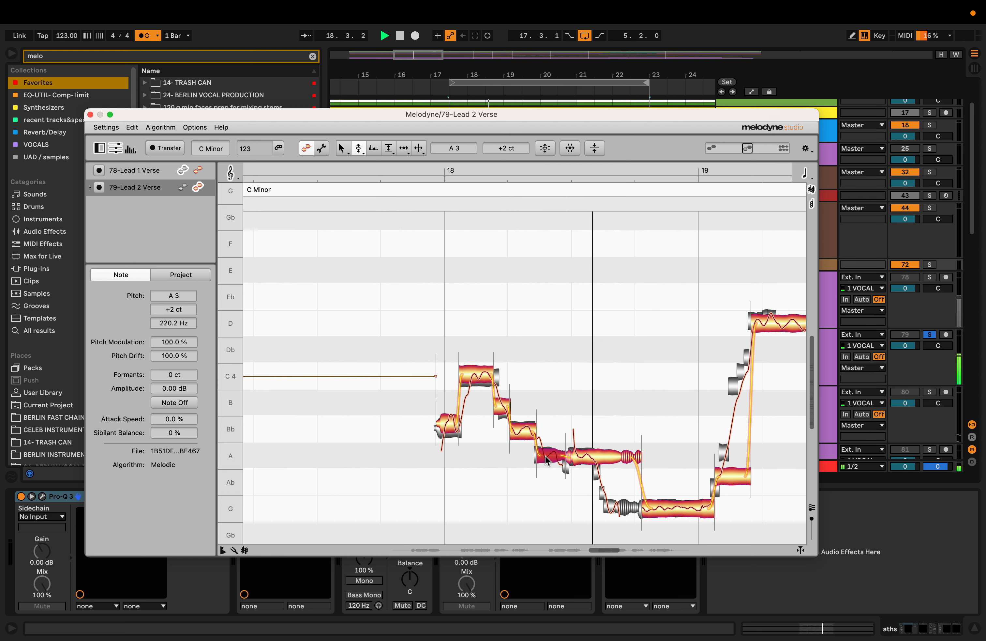
- Extend Lead 2 Verse's C4 note in bar 18 slightly later and align the end of its following Bb3 note with Lead 1
left_click(501, 411)
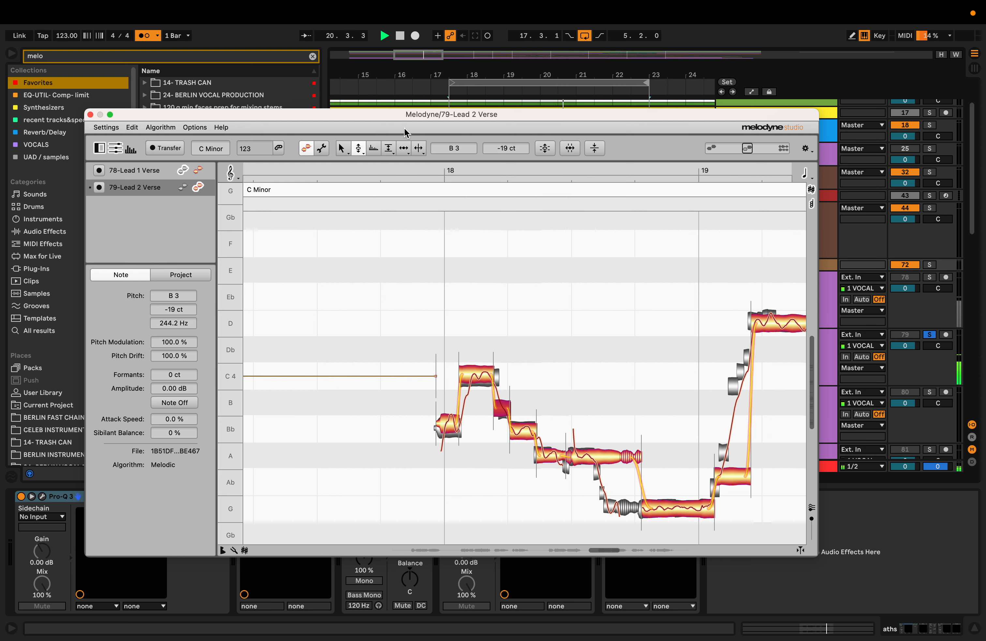
left_click(403, 149)
left_click_drag(492, 377, 494, 378)
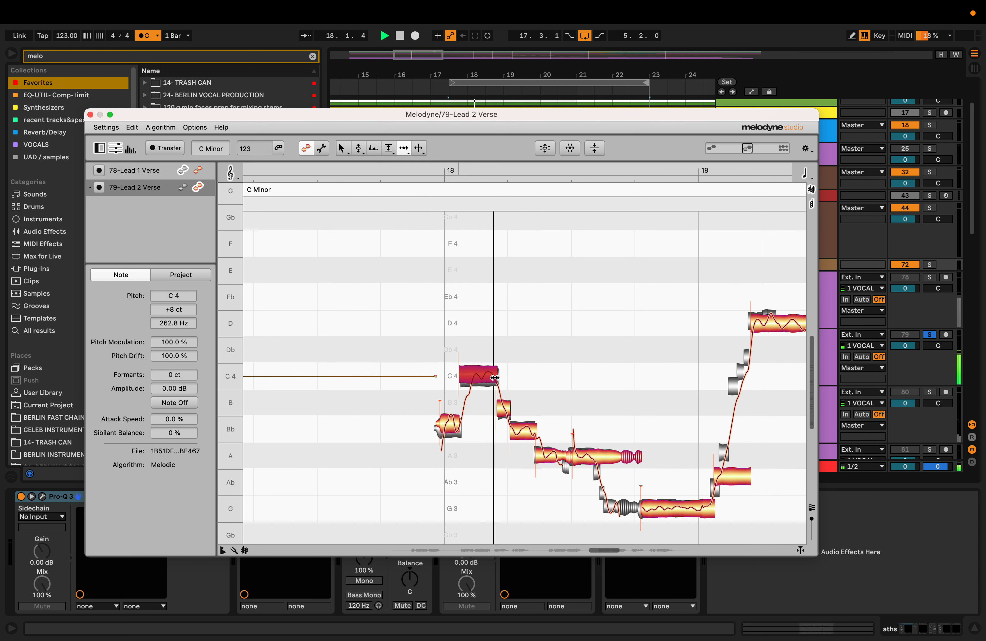
left_click(537, 433)
left_click(533, 432)
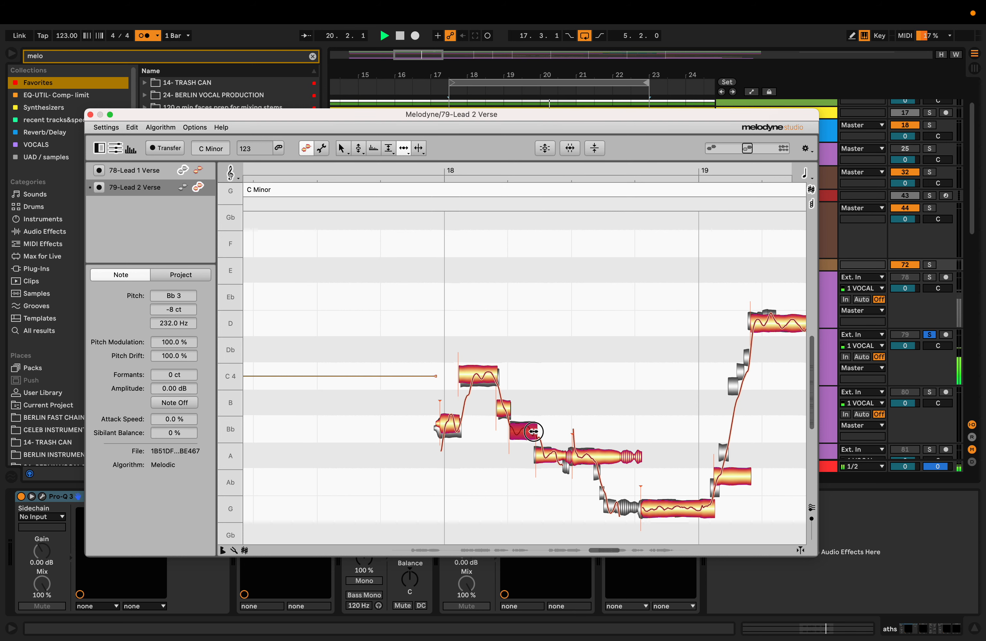
scroll(557, 426, "down", 2)
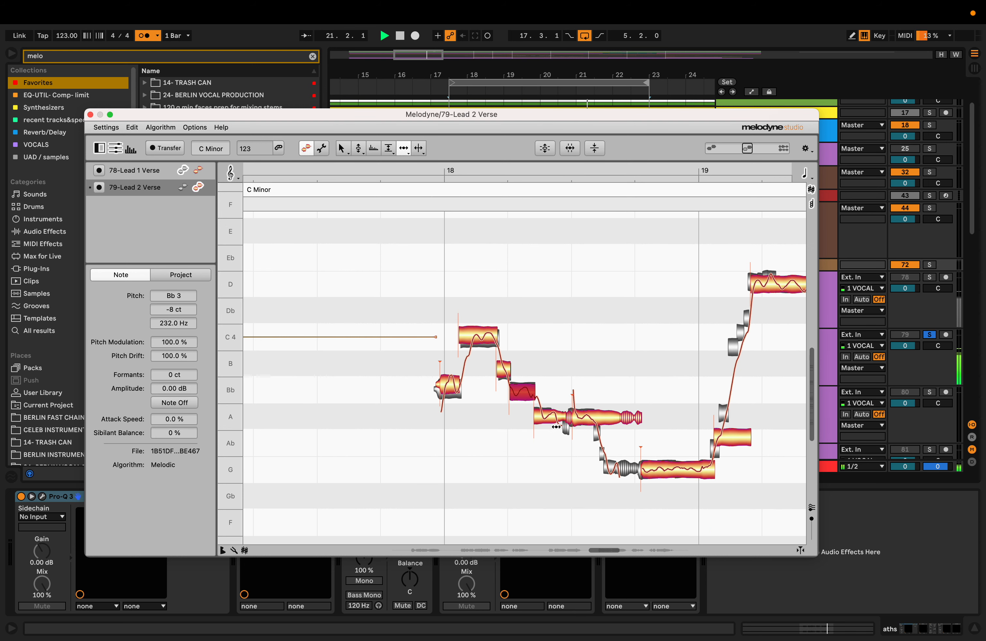
- Shorten the playback loop to run from 17.4.2 to bar 21 and play it with Lead 2 Verse's notes in view
key("space")
left_click_drag(550, 113, 416, 346)
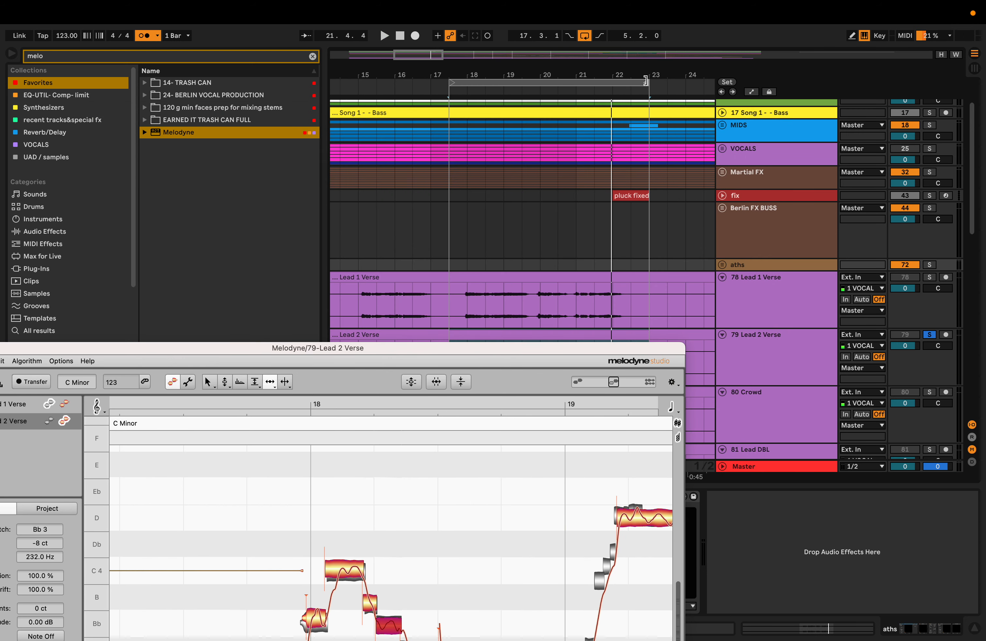
left_click_drag(646, 80, 577, 82)
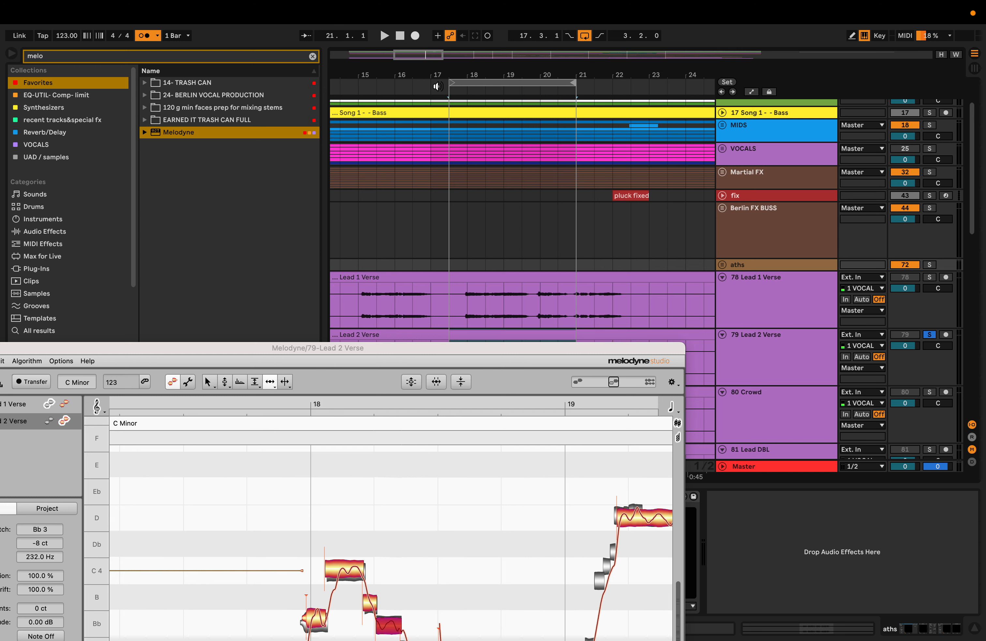
mouse_move(450, 82)
left_mouse_down()
mouse_move(469, 83)
mouse_move(462, 84)
left_mouse_up()
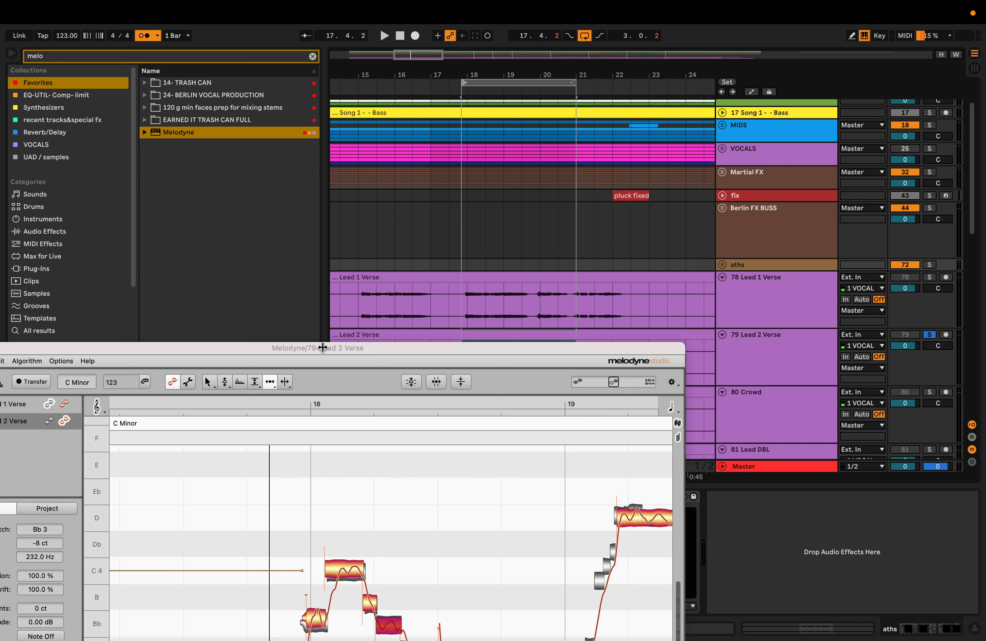
key("space")
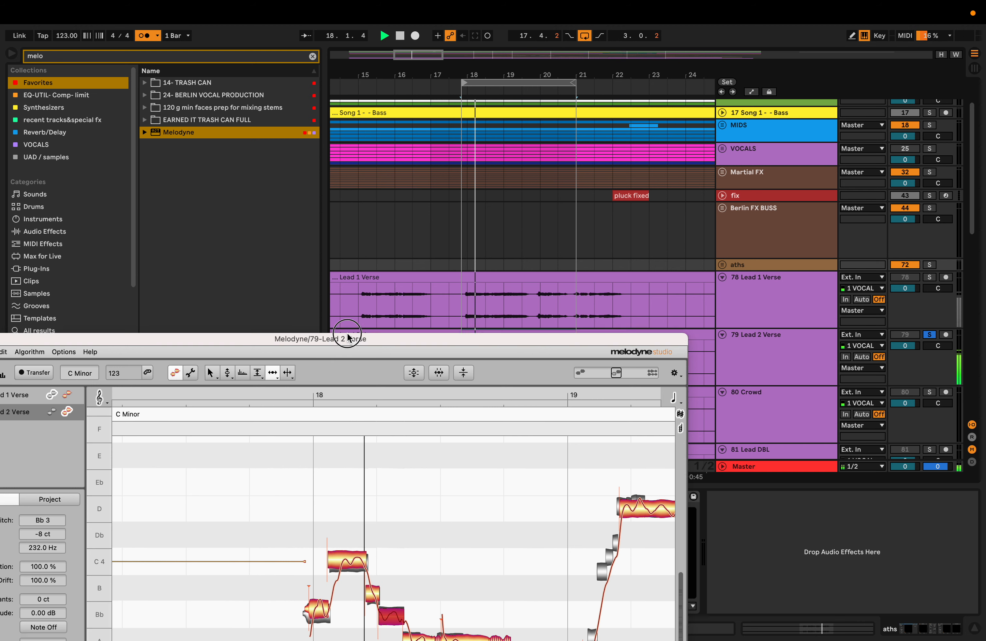
left_click_drag(353, 348, 447, 115)
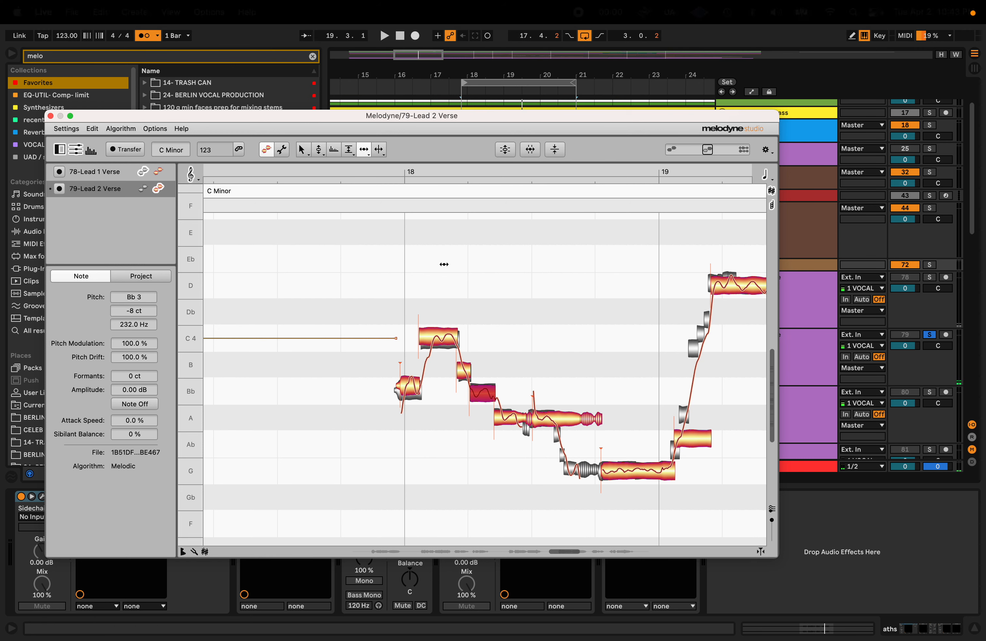
- Play the loop with Lead 1 and Lead 2 Verse together, replay Lead 2 alone, and compare their notes across bars 18 and 19
key("space")
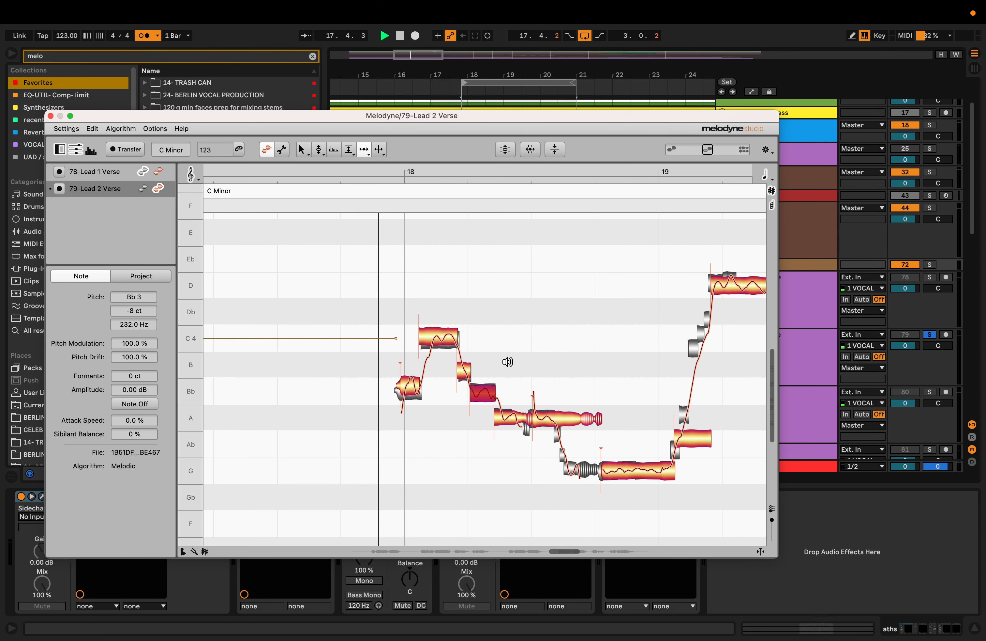
left_click(931, 277)
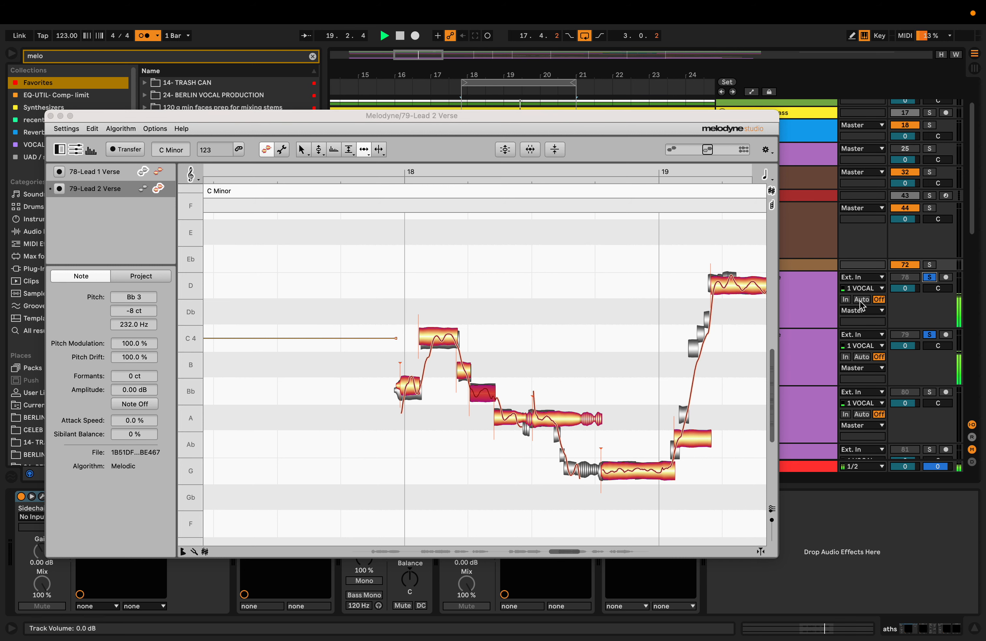
scroll(612, 353, "right", 2)
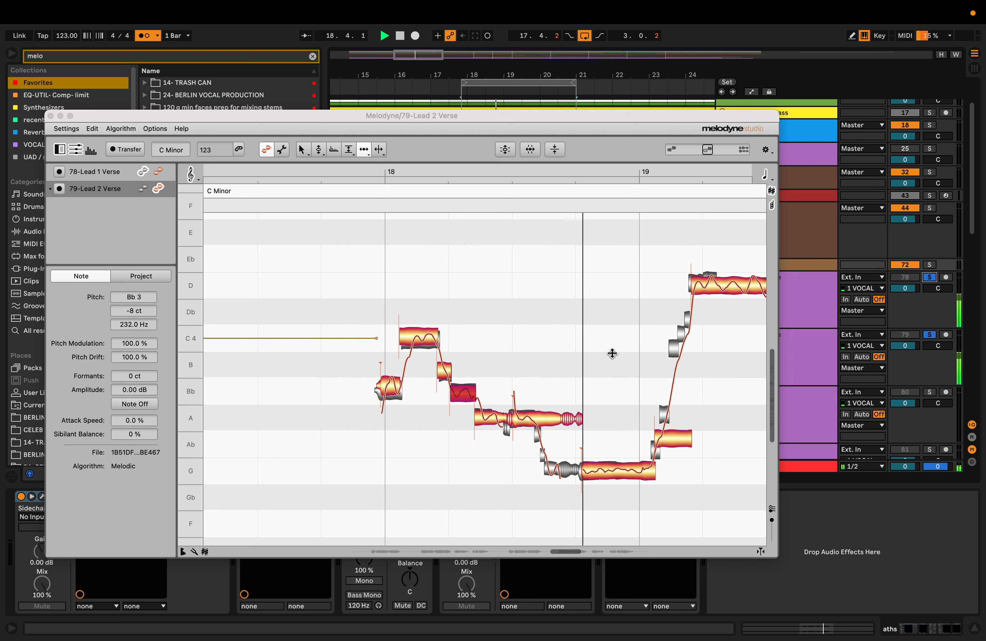
scroll(613, 353, "right", 10)
scroll(613, 353, "right", 4)
scroll(612, 354, "up", 3)
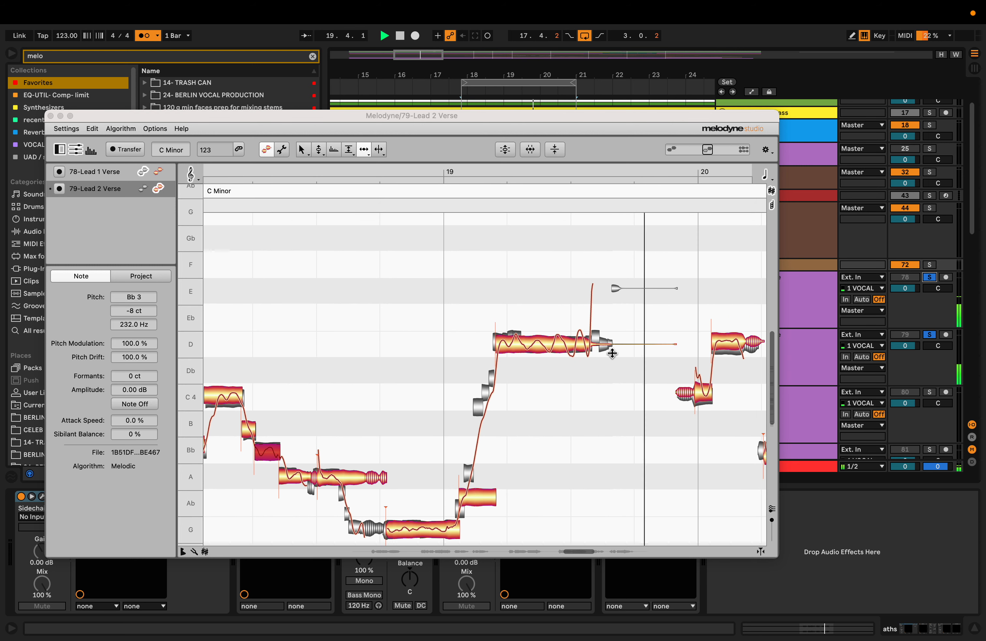
key("space")
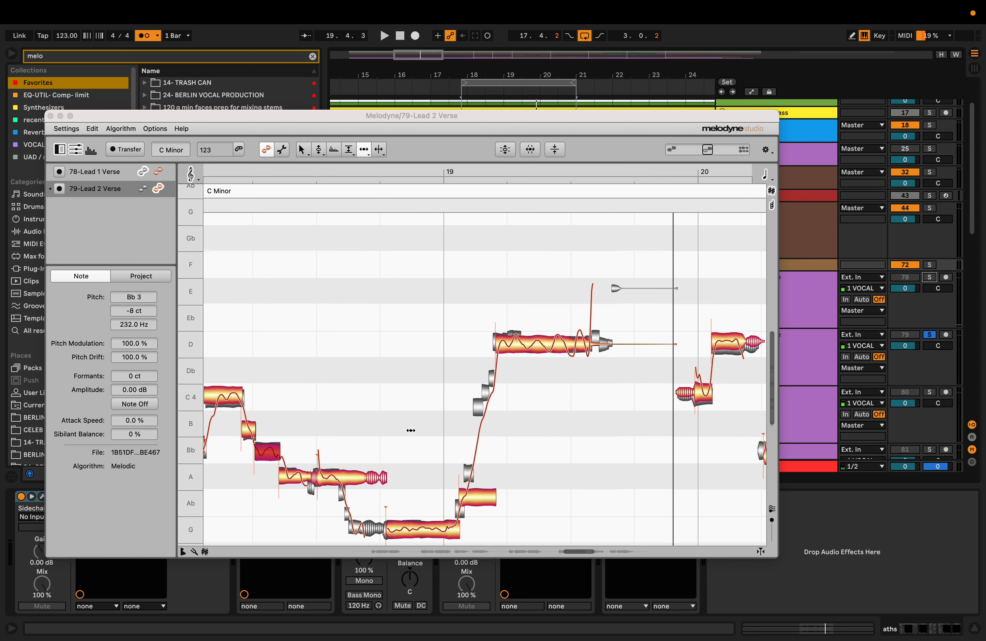
scroll(411, 430, "down", 1)
key("space")
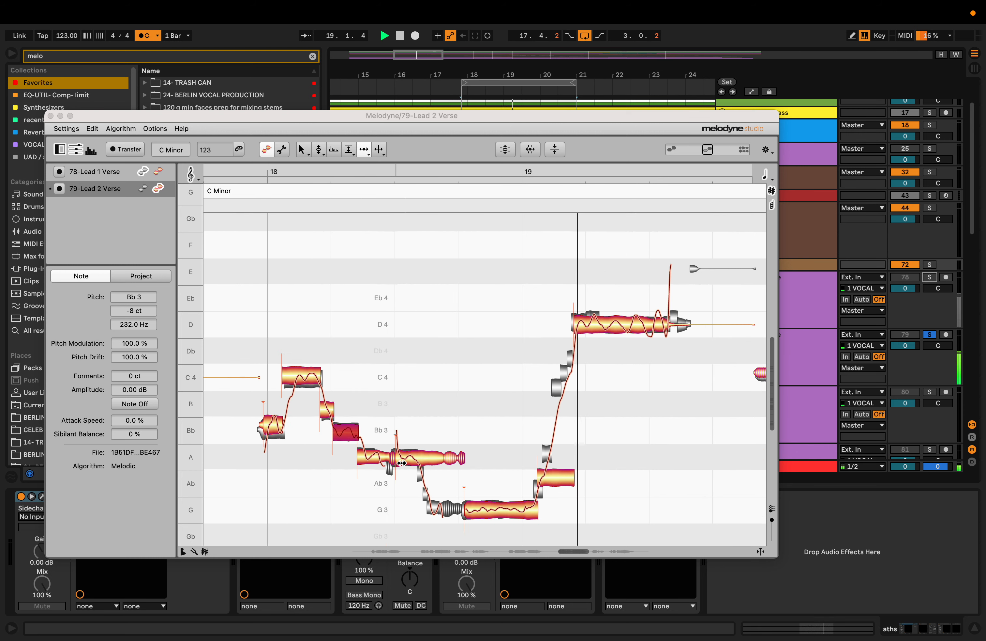
scroll(564, 354, "right", 3)
key("space")
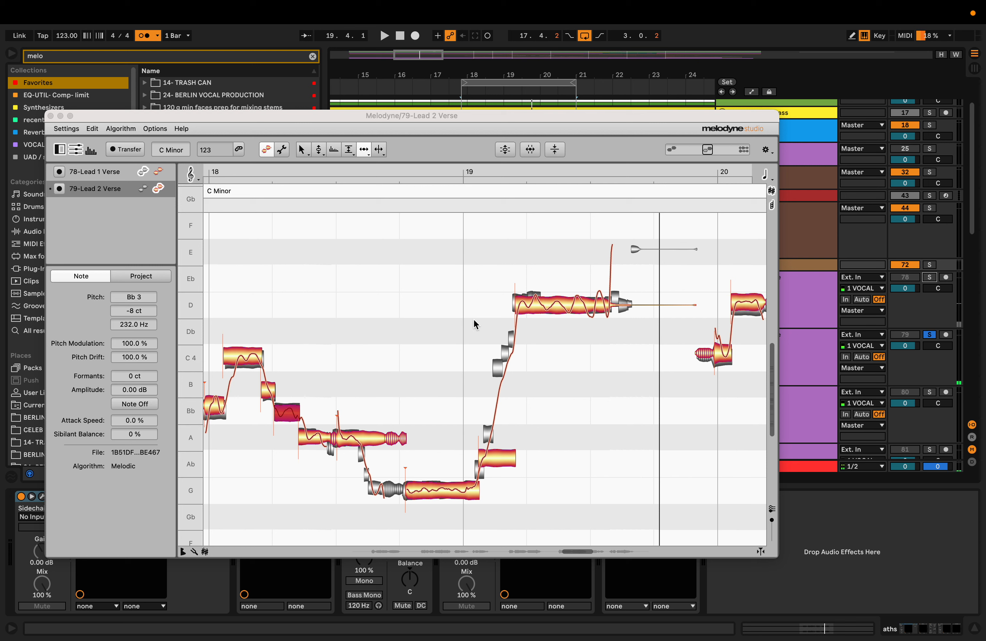
- Try splitting Lead 2 Verse's long D4 note in bar 19 into three parts around its first pitch rise
left_click(530, 307)
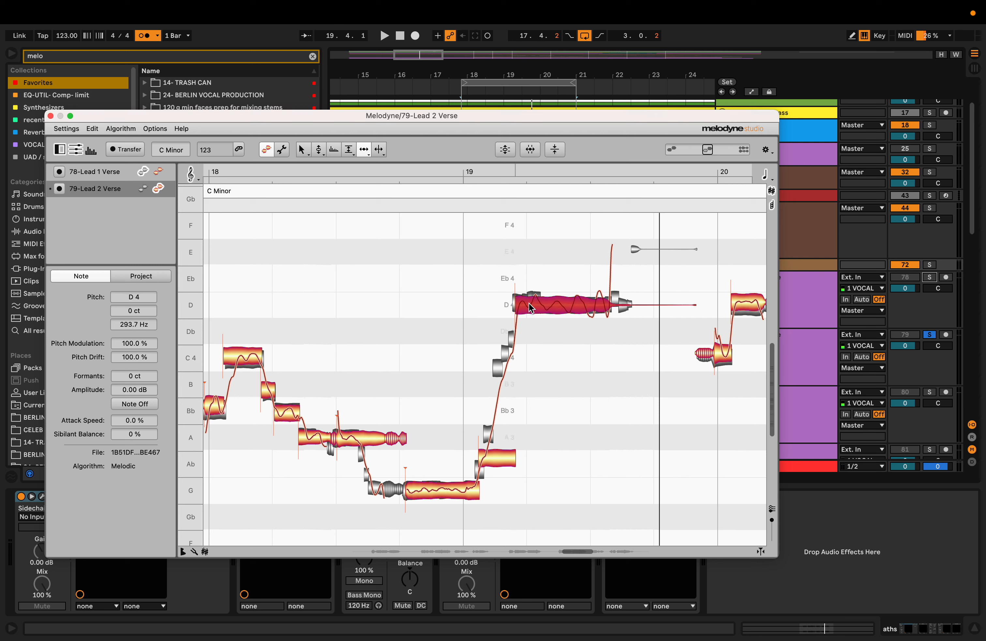
left_click_drag(447, 404, 536, 423)
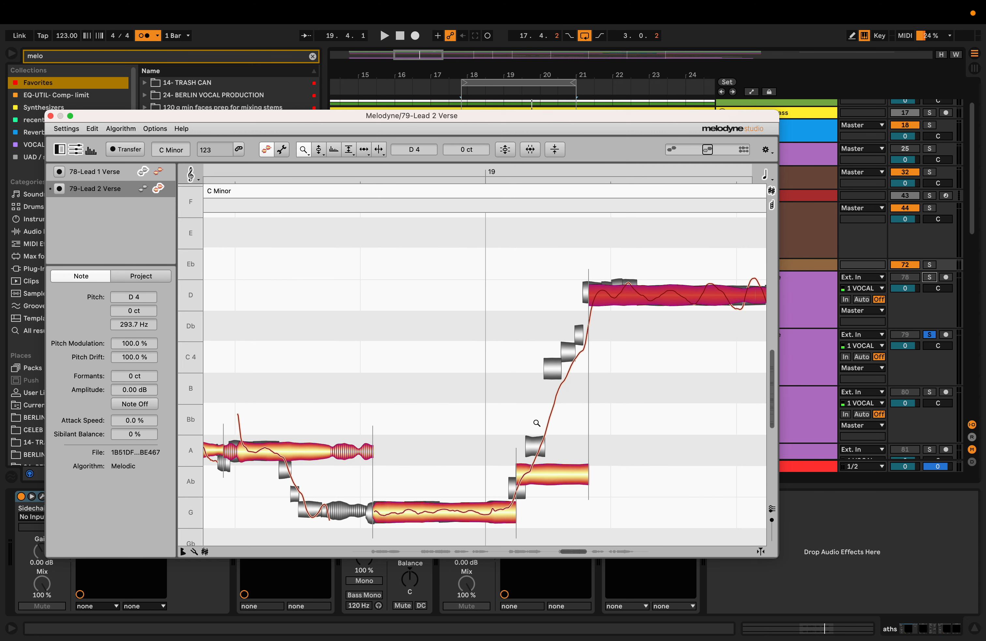
key("F6")
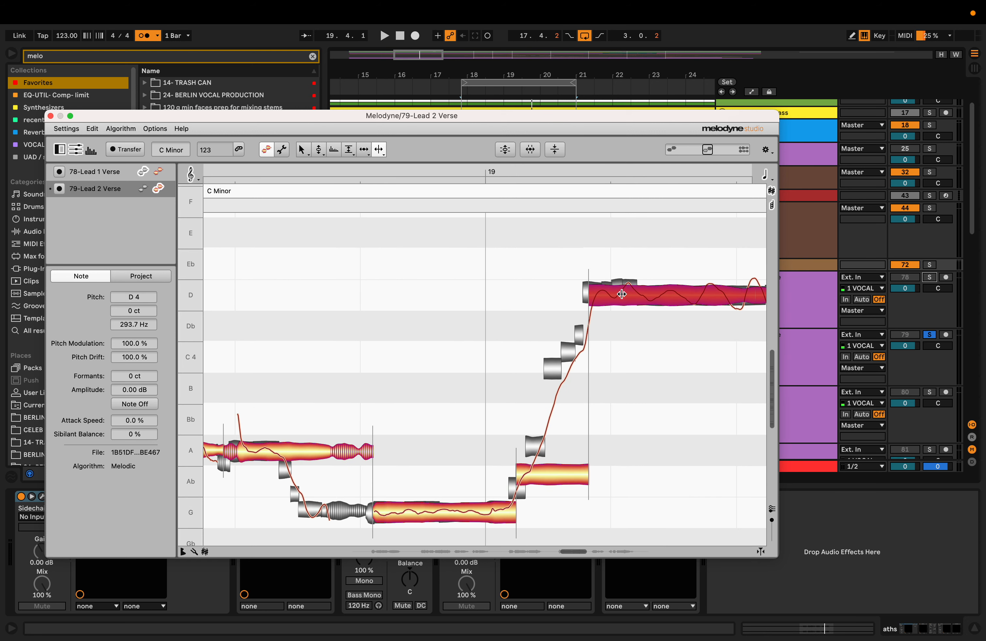
left_click(622, 294)
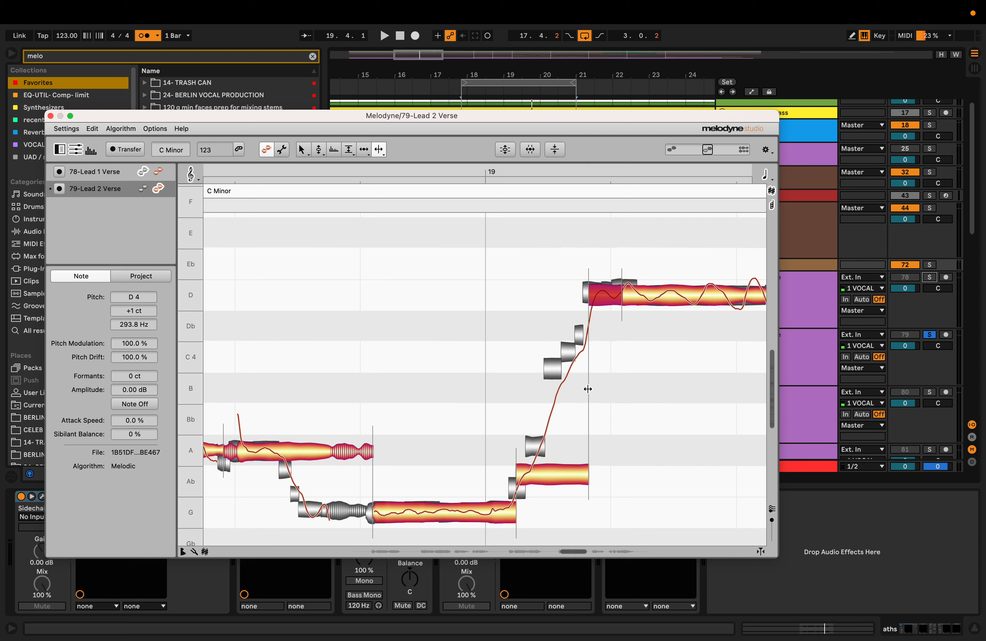
key("F2")
double_click(604, 291)
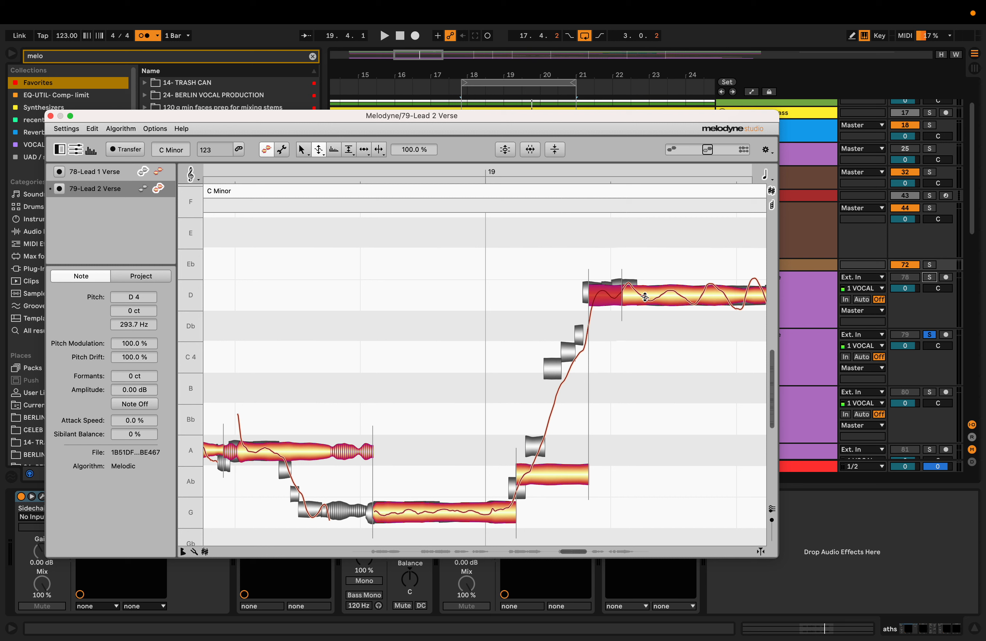
double_click(645, 296)
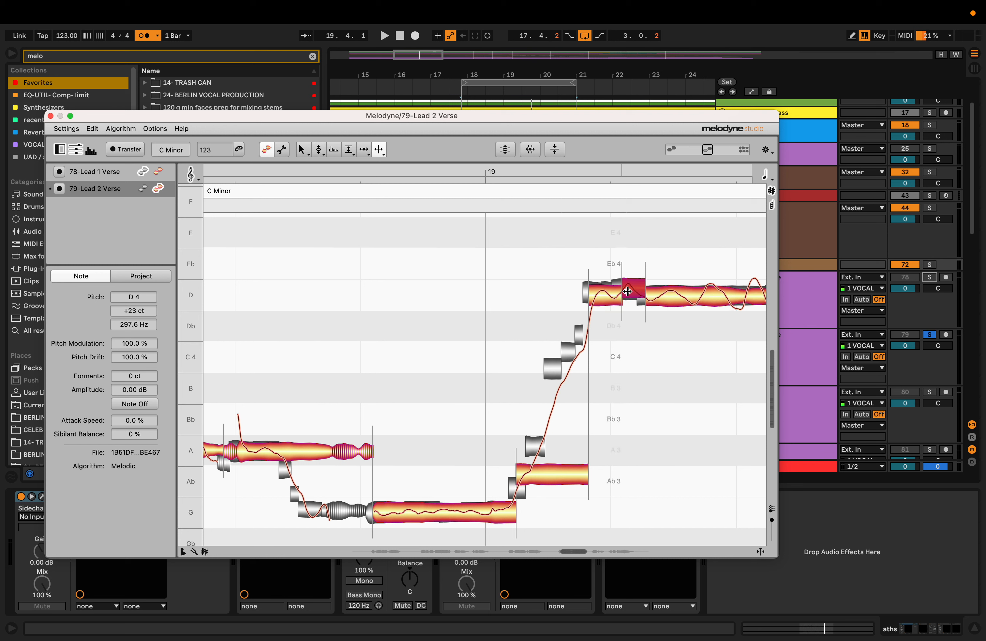
- Try lowering the short middle part of the split D4 note to +17 ct, playing the result
left_click_drag(630, 290, 631, 293)
key("space")
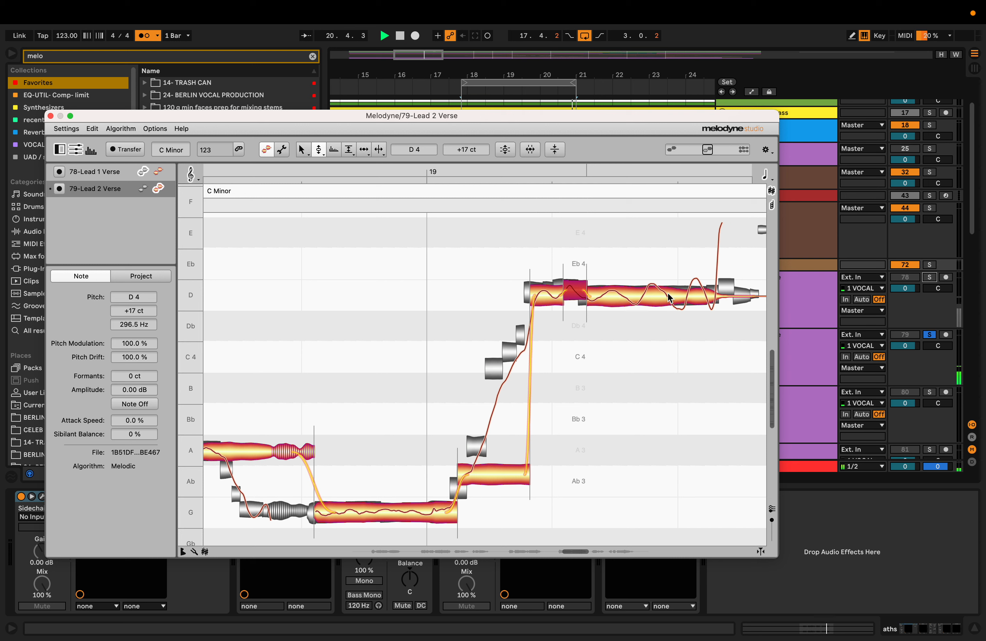
scroll(635, 333, "right", 1)
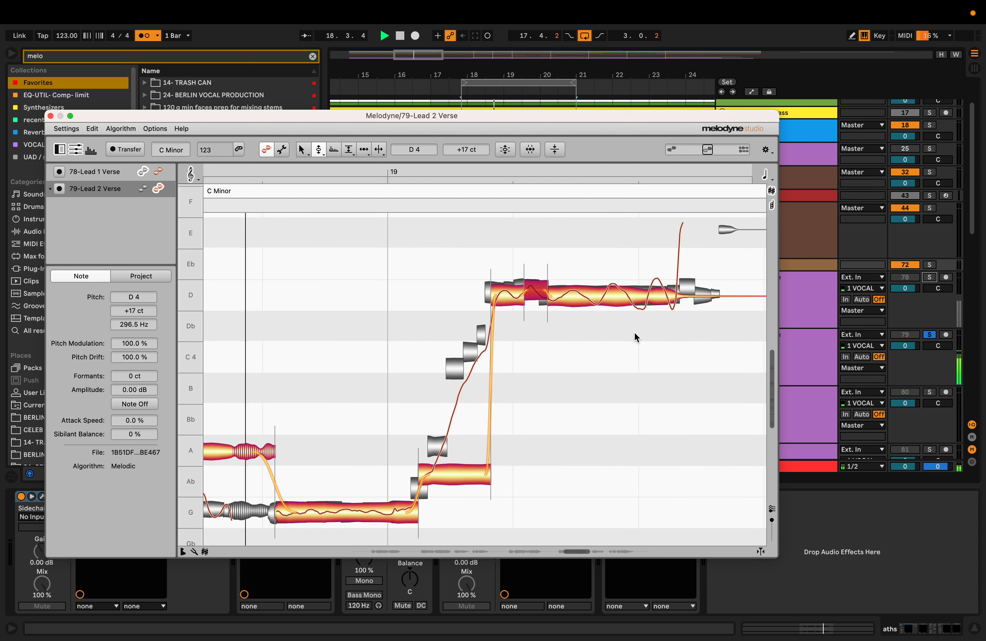
scroll(635, 337, "left", 2)
key("space")
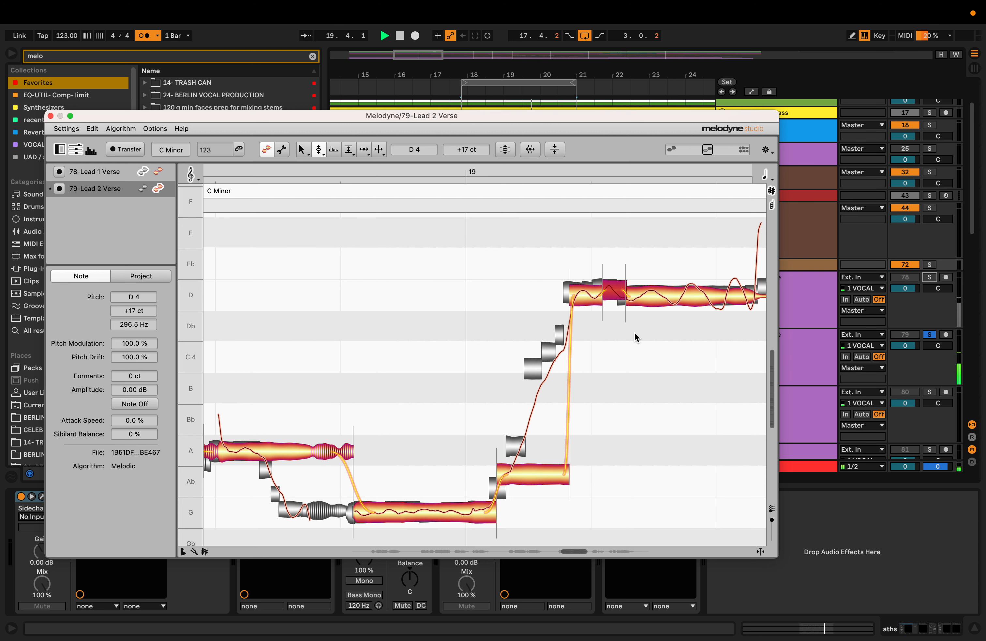
- Move the start of Lead 2 Verse's D4 note in bar 19 slightly earlier, and play it with Lead 1 Verse soloed too
left_click(364, 150)
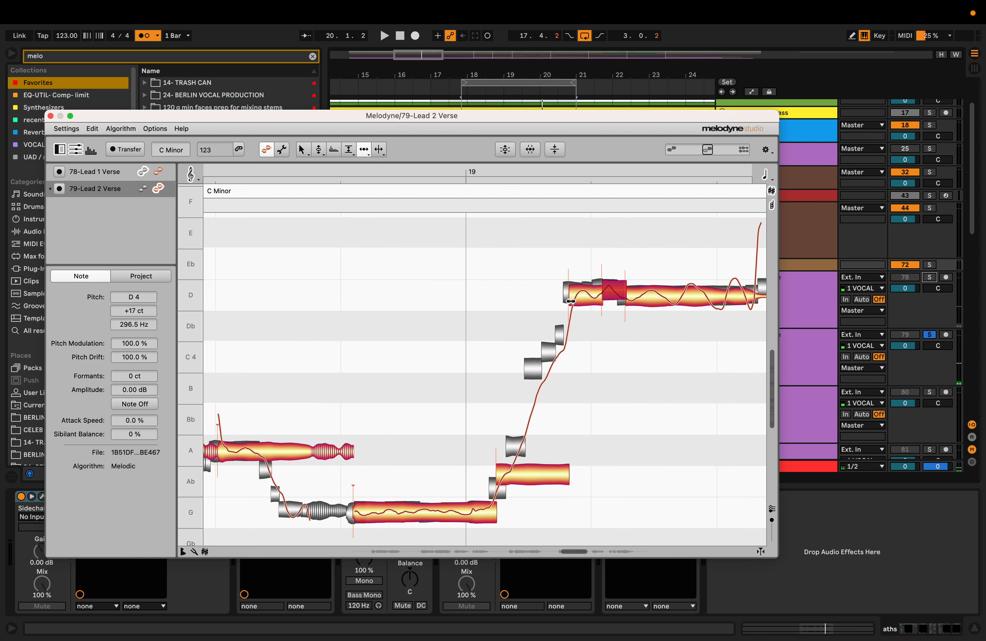
left_click(571, 299)
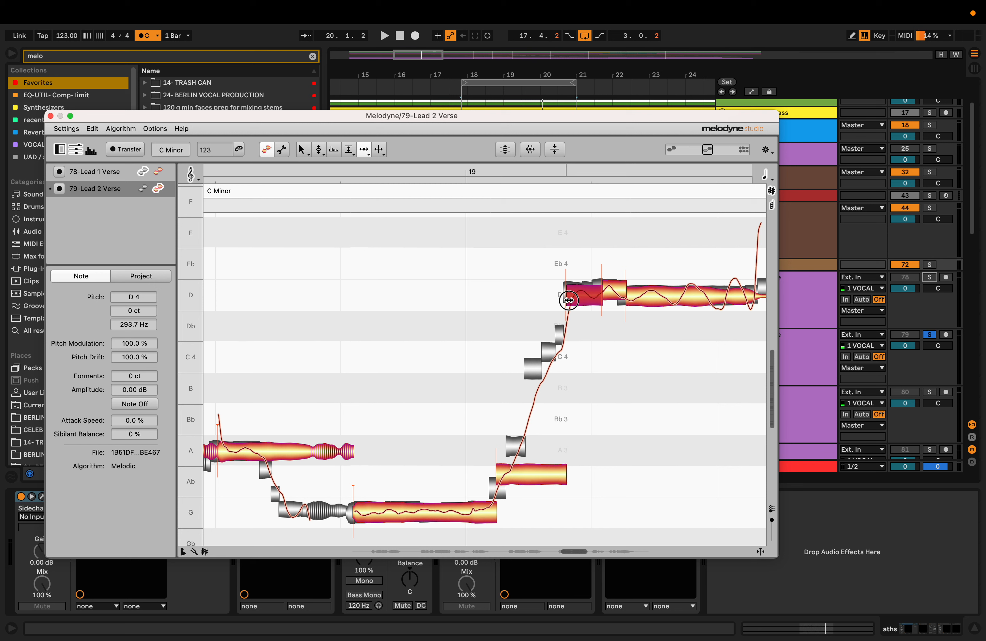
key("space")
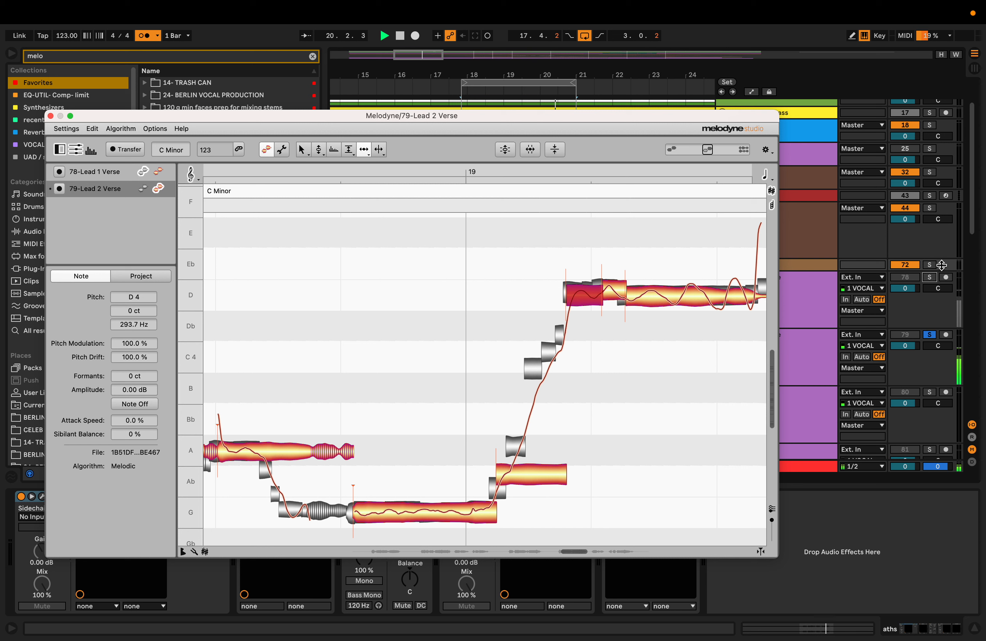
left_click(932, 276)
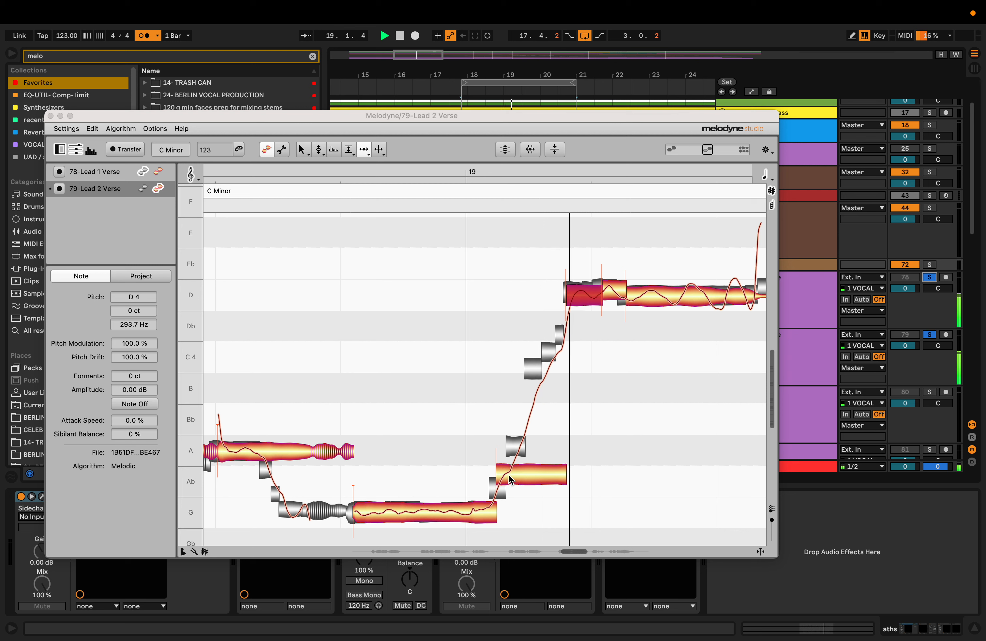
scroll(692, 416, "right", 5)
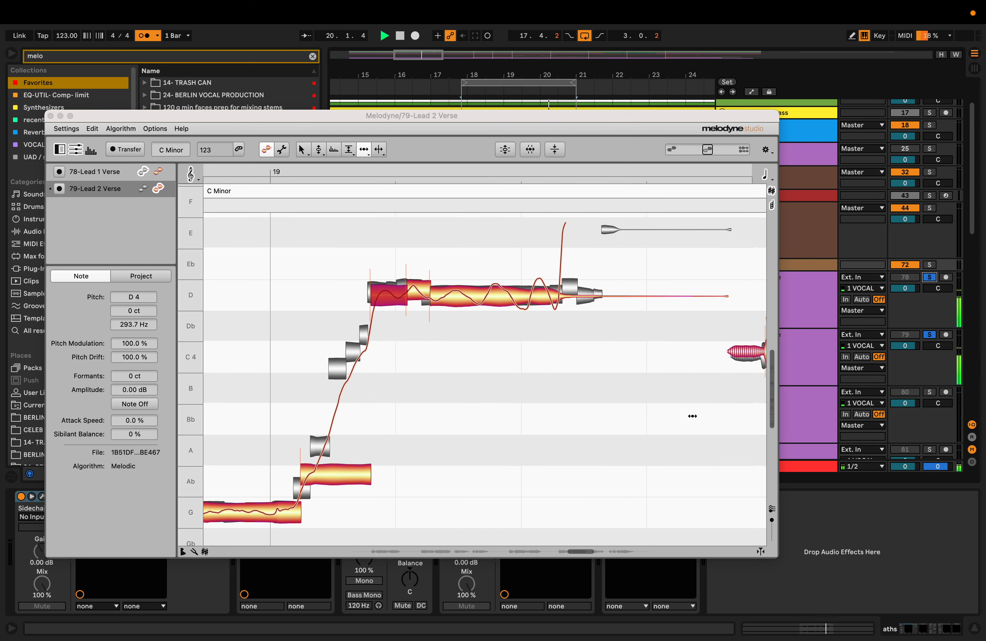
scroll(691, 417, "left", 2)
scroll(692, 416, "up", 1)
key("space")
- Select all three parts of the D4 note in bar 19 and remove their separations to rejoin them
left_click(364, 149)
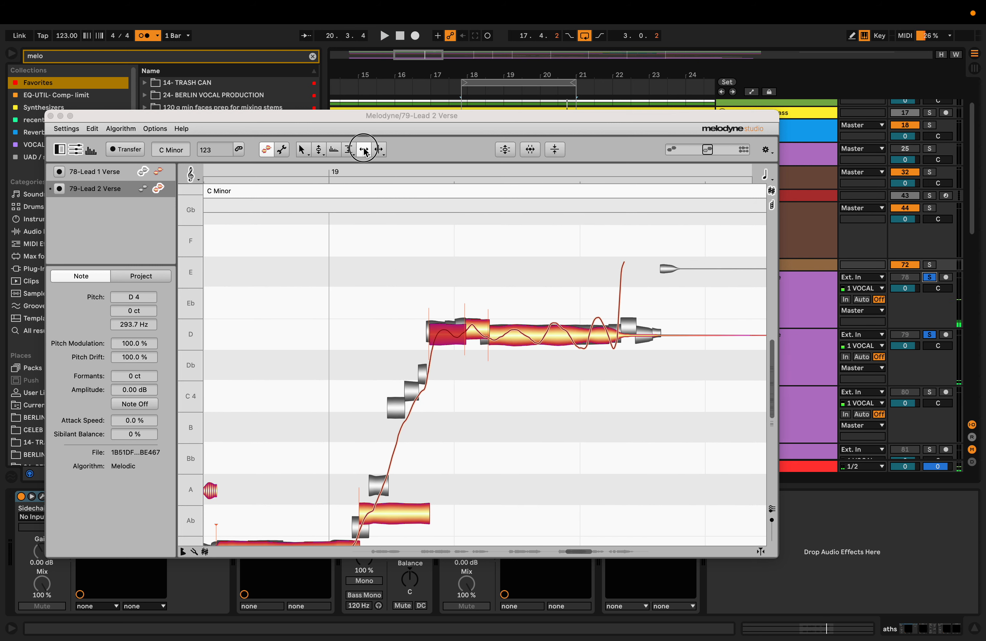
key("Left")
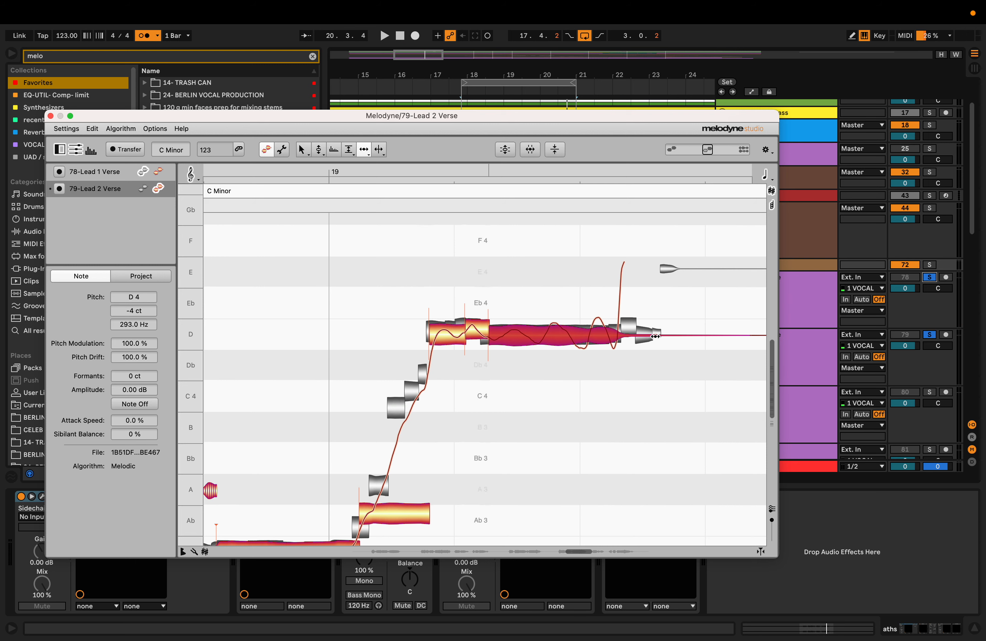
left_click_drag(462, 358, 576, 280)
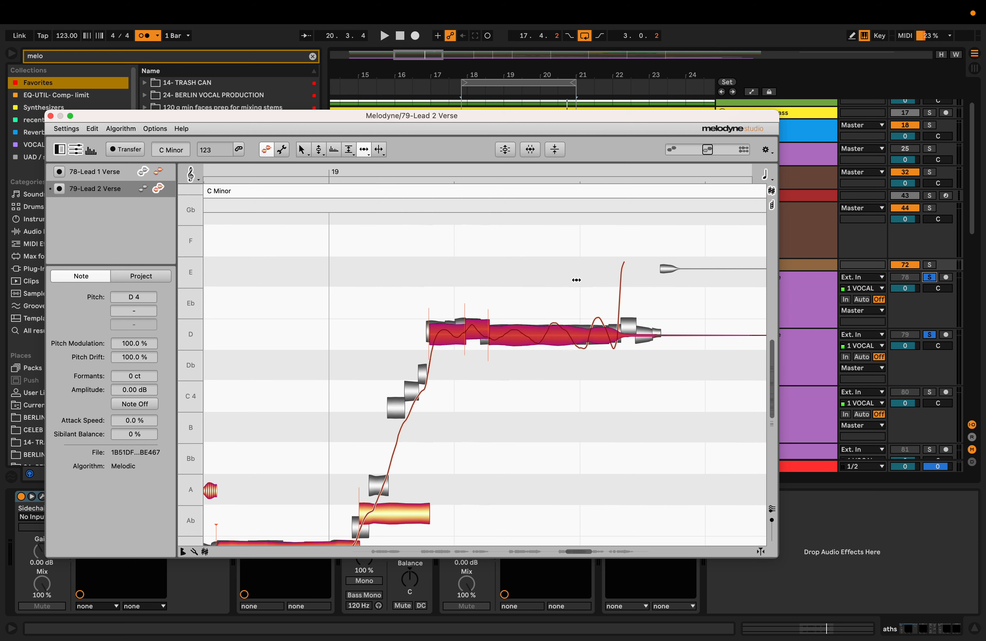
key("F6")
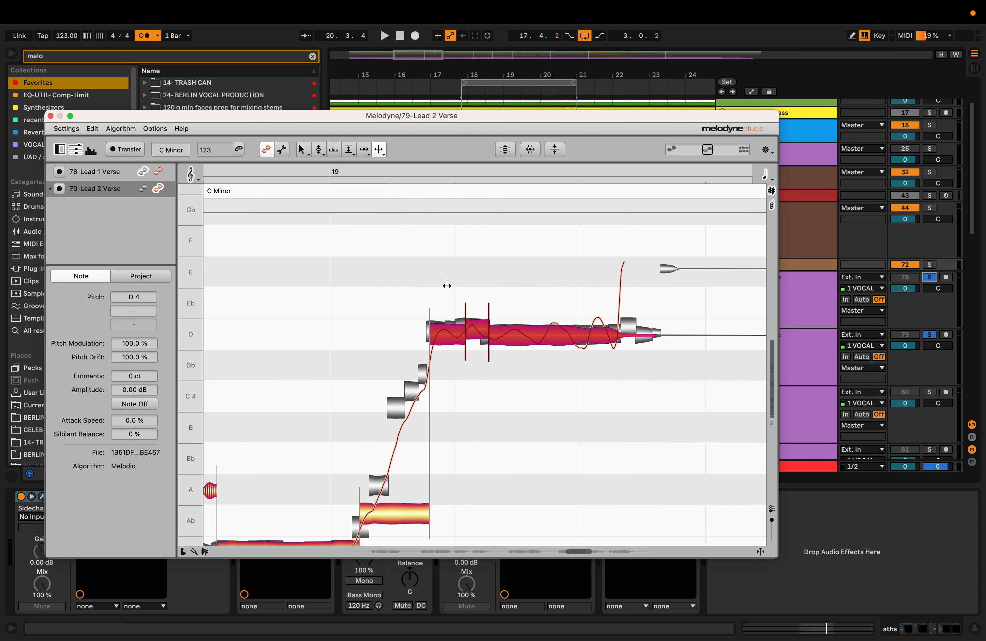
double_click(464, 321)
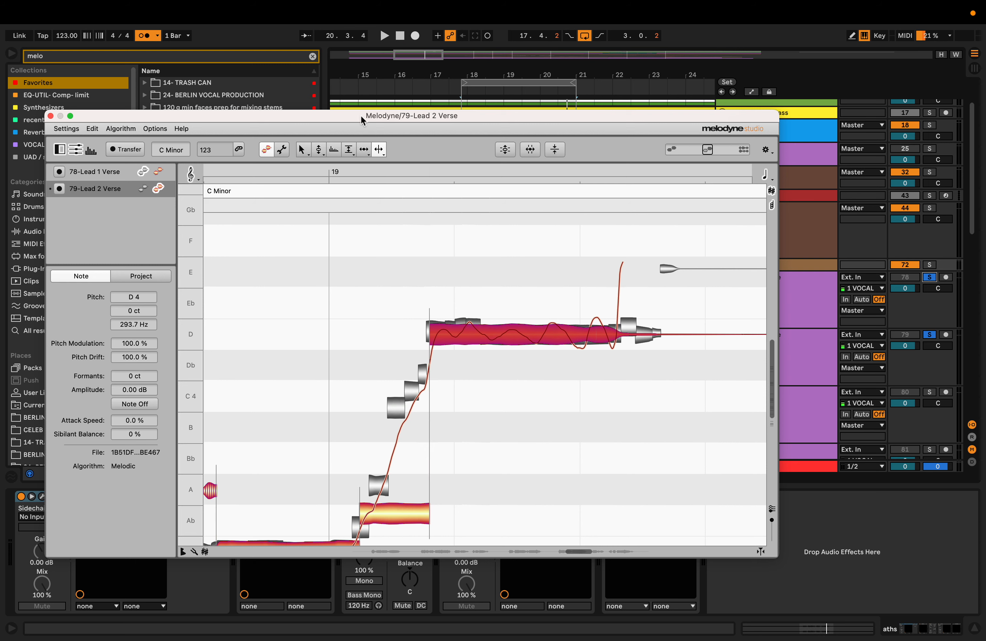
- Move the rejoined D4 note's start slightly earlier and extend its tail end slightly later to line up with Lead 1
left_click(364, 149)
scroll(671, 326, "right", 3)
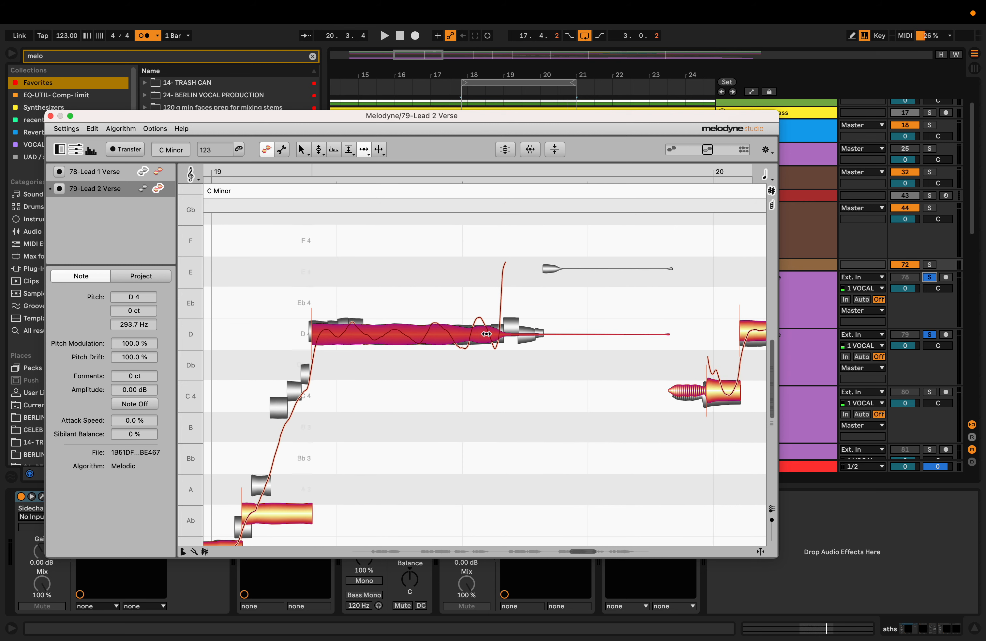
left_click_drag(487, 333, 486, 334)
left_click_drag(610, 335, 665, 334)
left_click(590, 363)
left_click(664, 335)
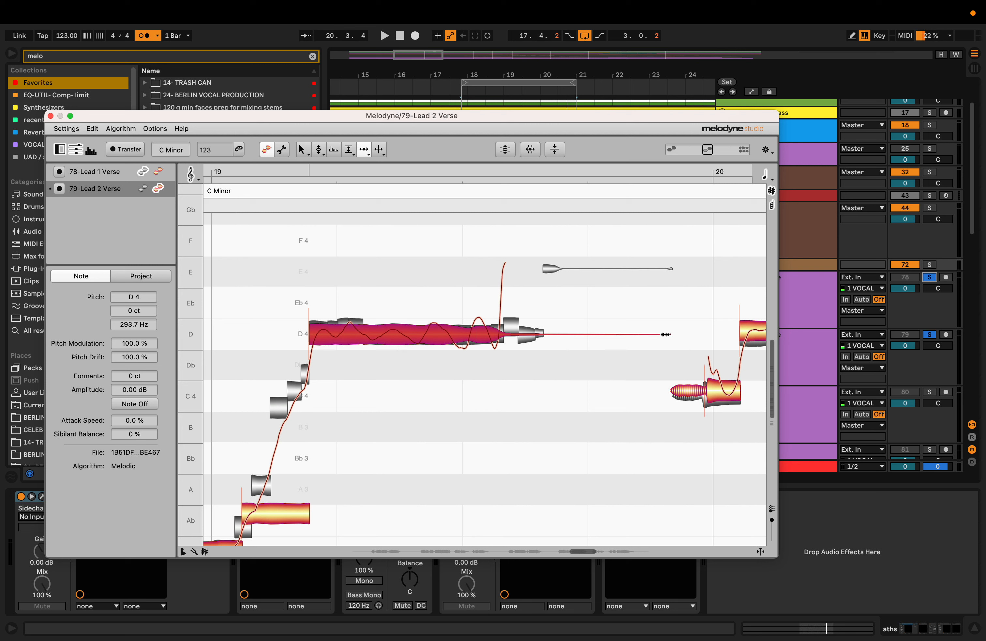
- Split the thin silent tail of Lead 2 Verse's D4 note beyond the end of Lead 1's note, late in bar 19
left_click(561, 334)
left_click(379, 151)
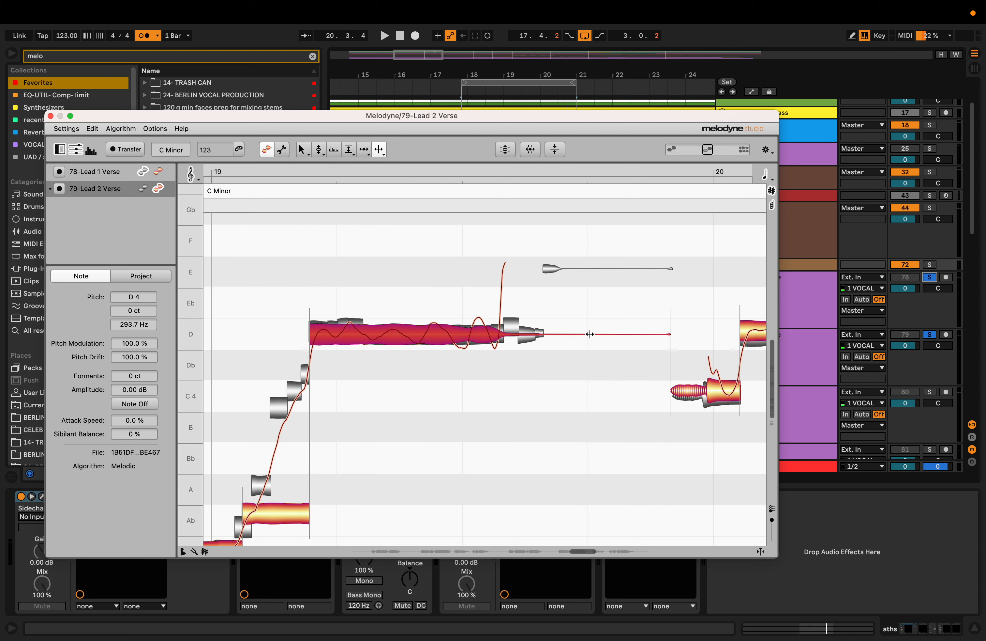
double_click(613, 334)
left_click(599, 370)
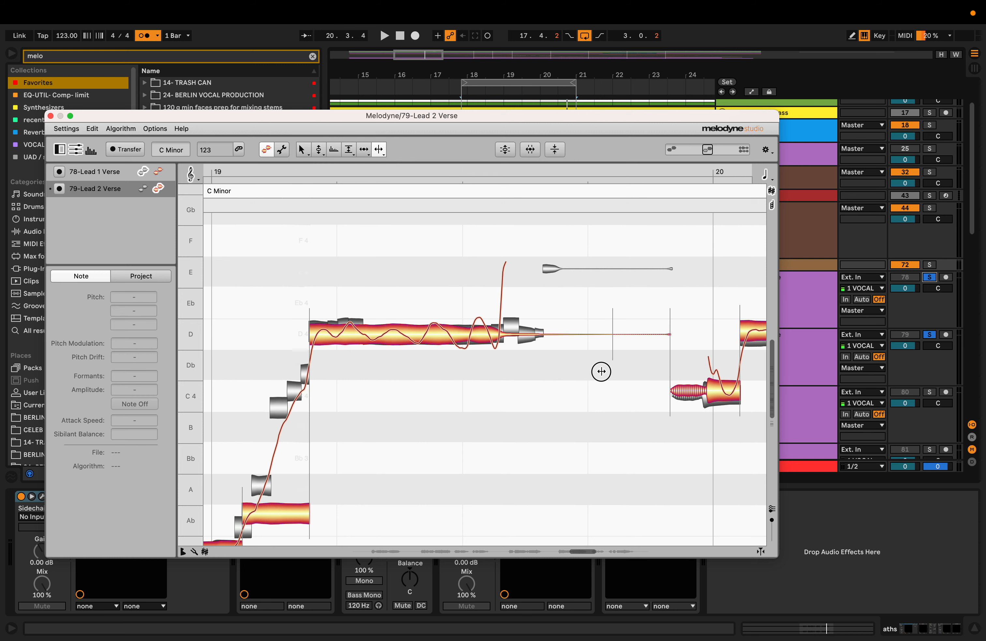
- Delete the split-off silent tail of Lead 2 Verse's D4 note in bar 19 and stretch the note's end slightly later
left_click(641, 334)
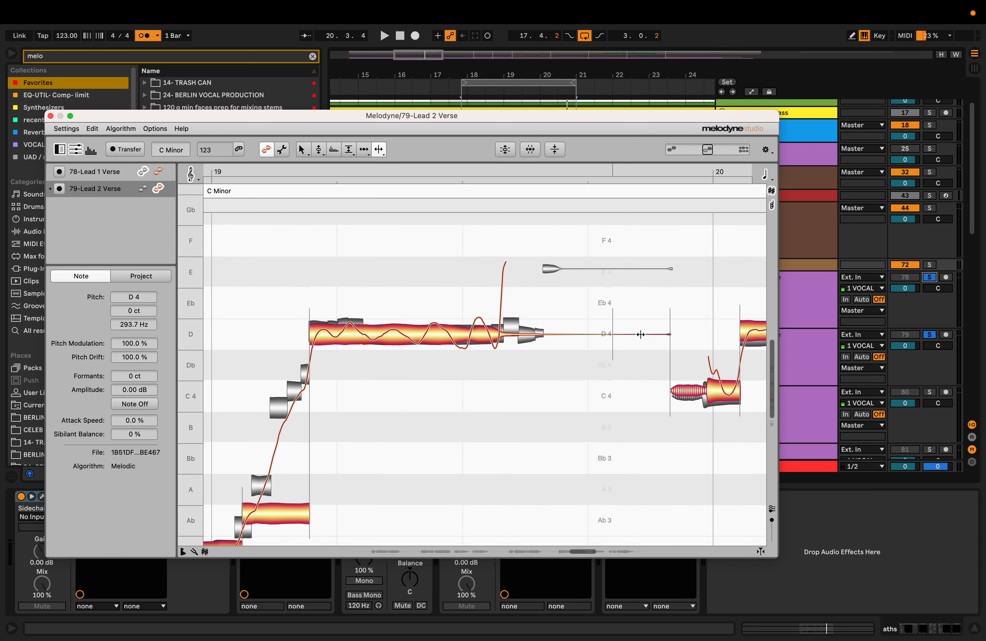
key("Delete")
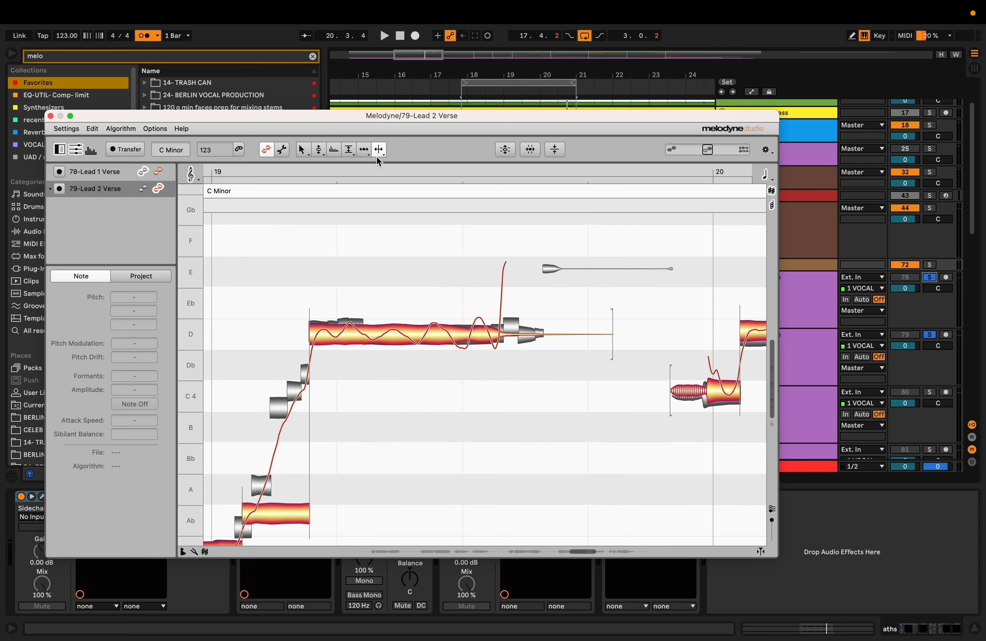
left_click(364, 149)
left_click(602, 335)
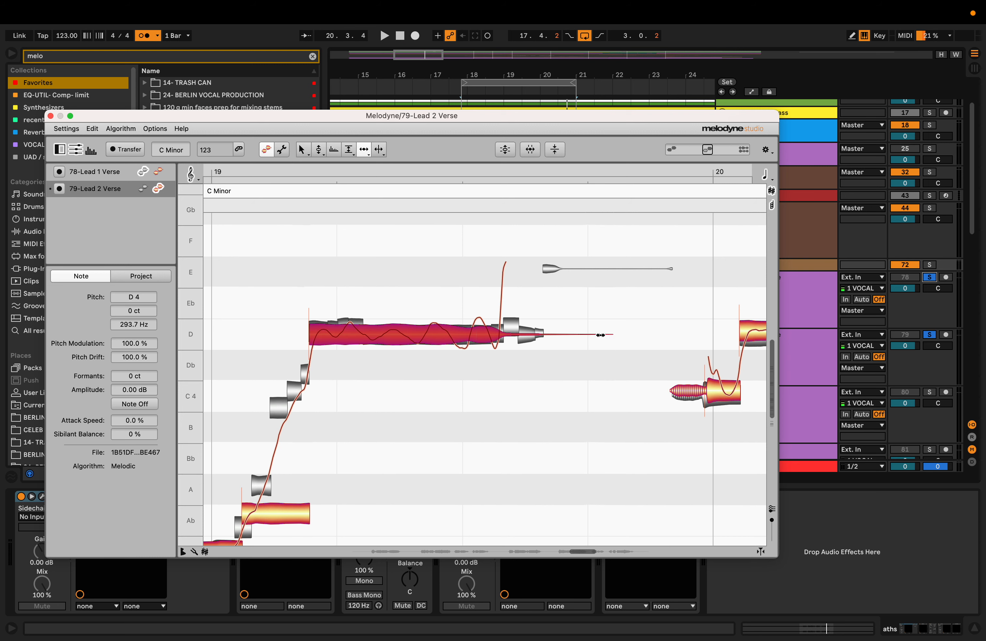
left_click_drag(601, 335, 613, 335)
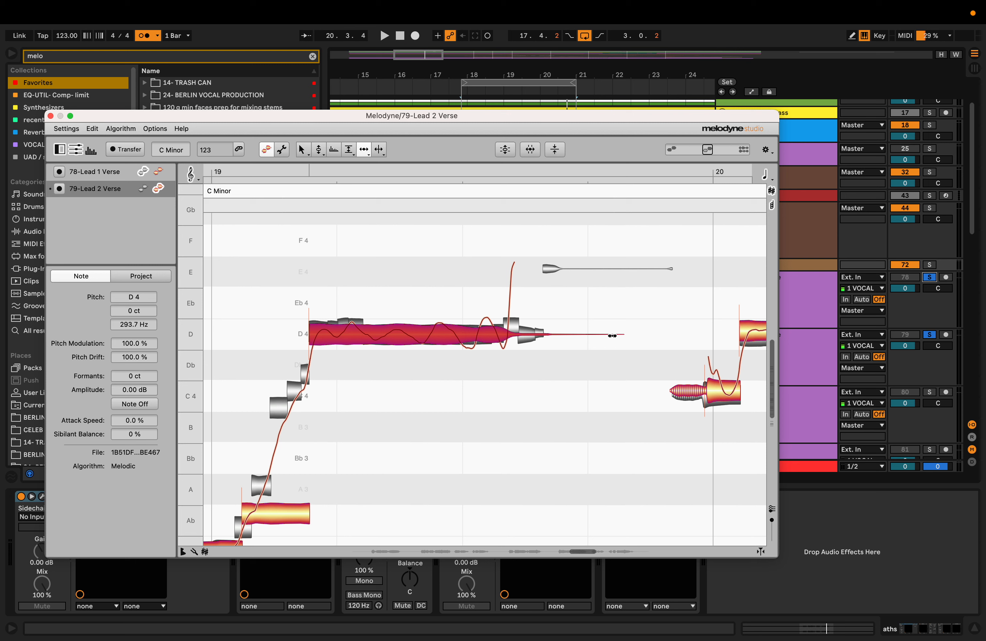
left_click_drag(613, 335, 588, 336)
key("super+z")
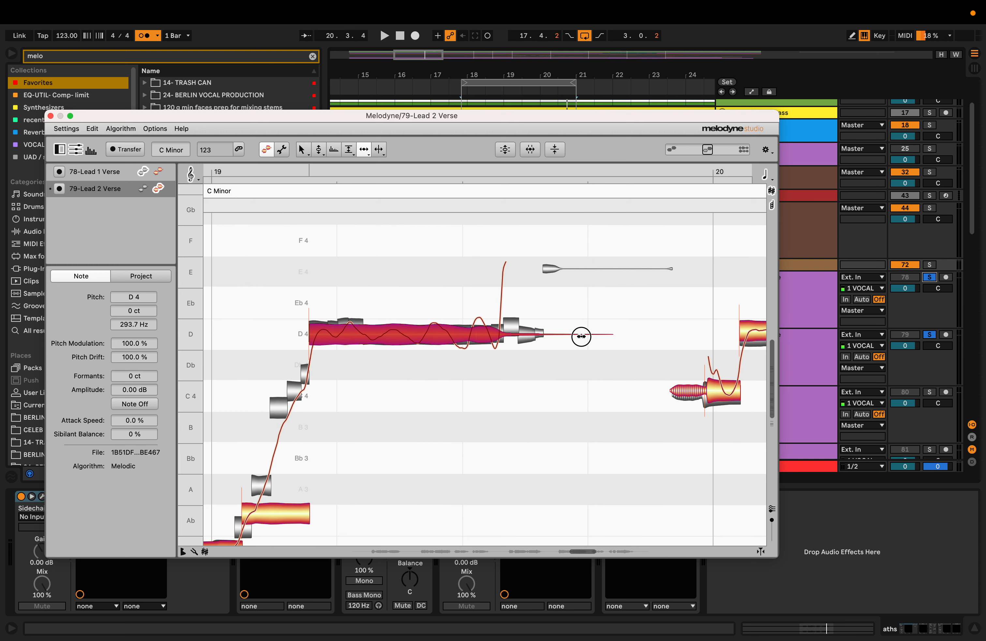
key("super+shift+z")
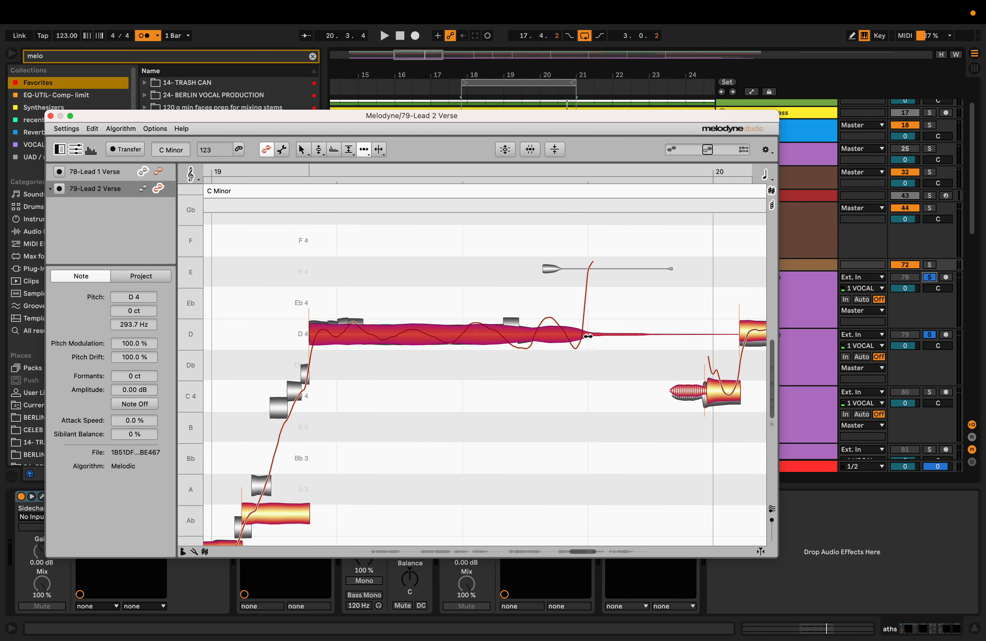
mouse_move(588, 336)
left_mouse_down()
mouse_move(577, 335)
mouse_move(607, 336)
left_mouse_up()
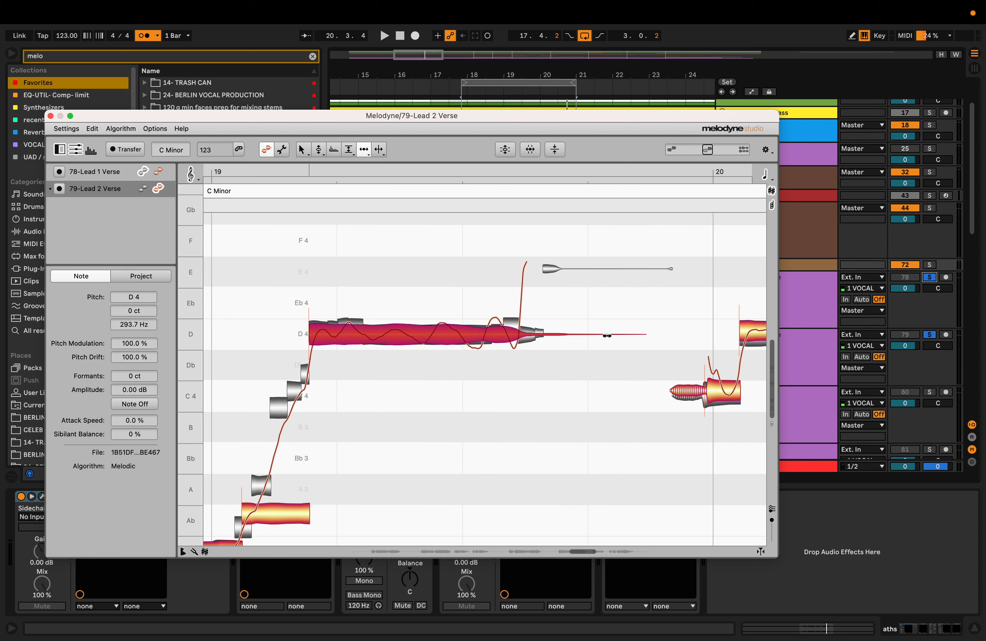
- Play the stretched D4 phrase in bar 19, comparing Lead 2 Verse alone with both lead vocals soloed
key("space")
left_click(930, 278)
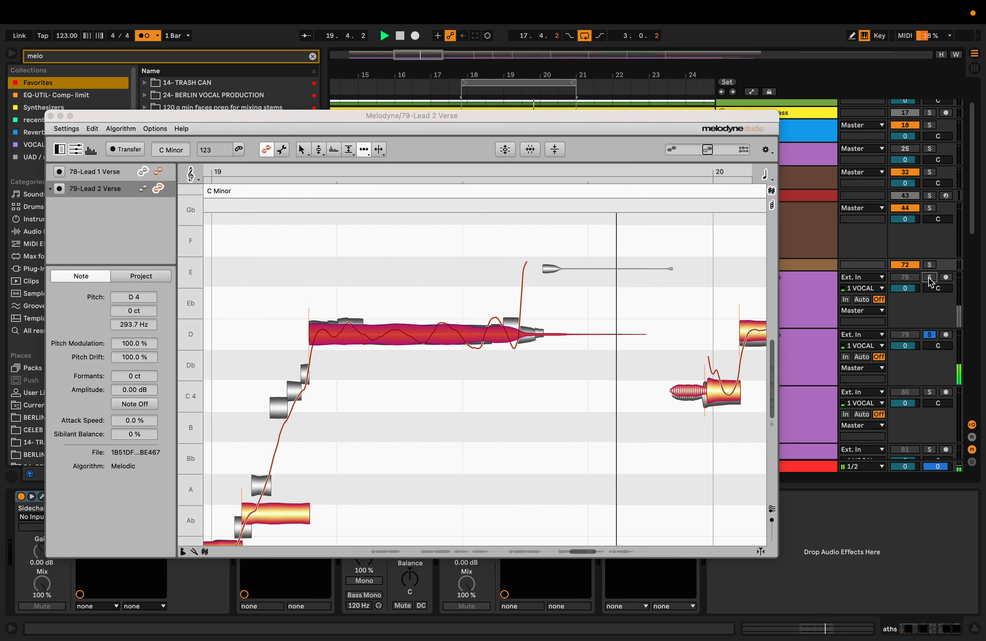
left_click(930, 277)
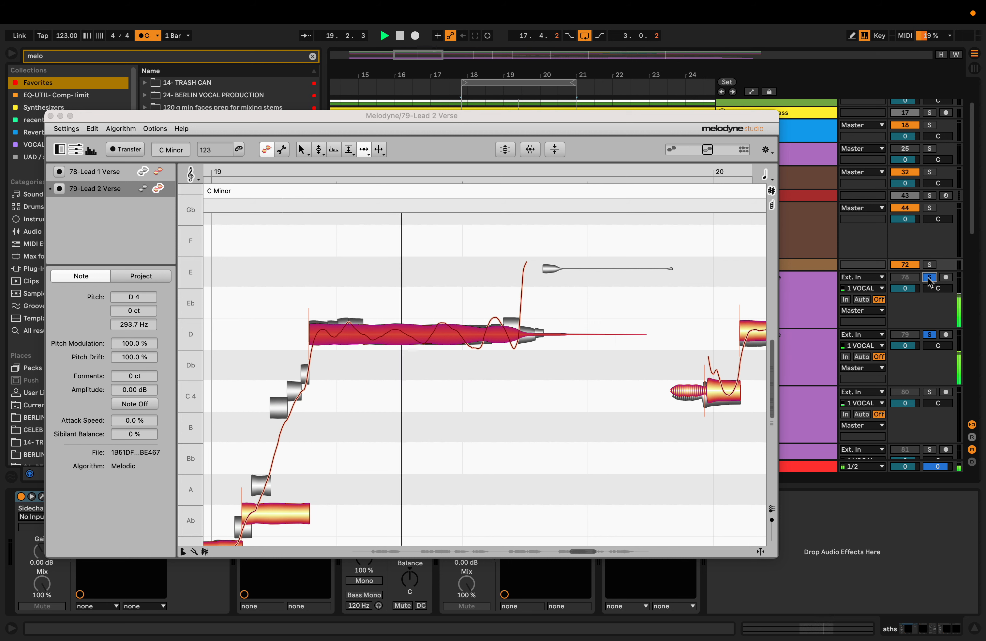
key("space")
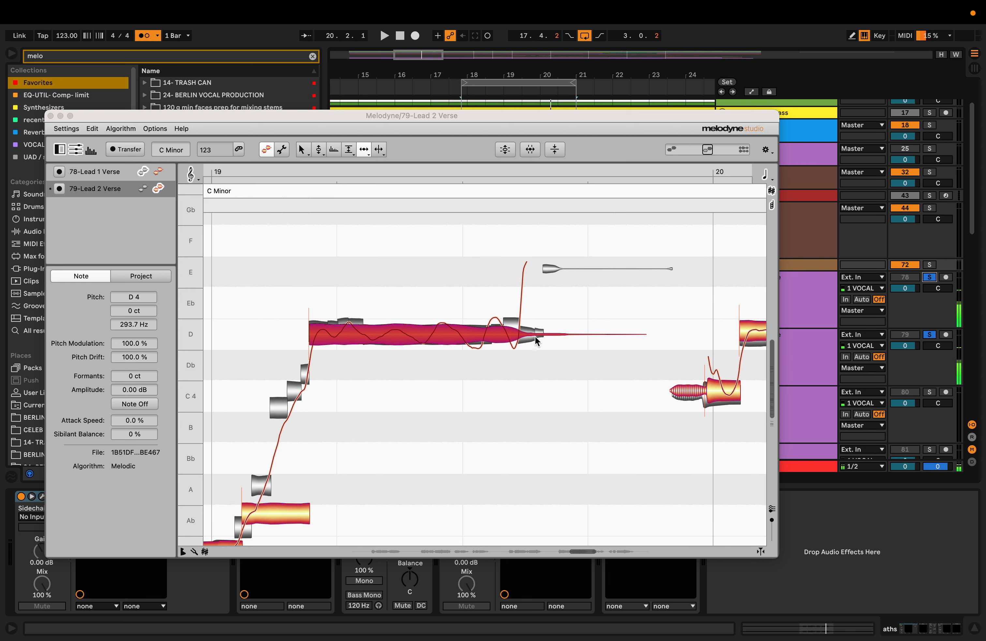
key("space")
left_click(930, 278)
key("space")
left_click(928, 277)
key("space")
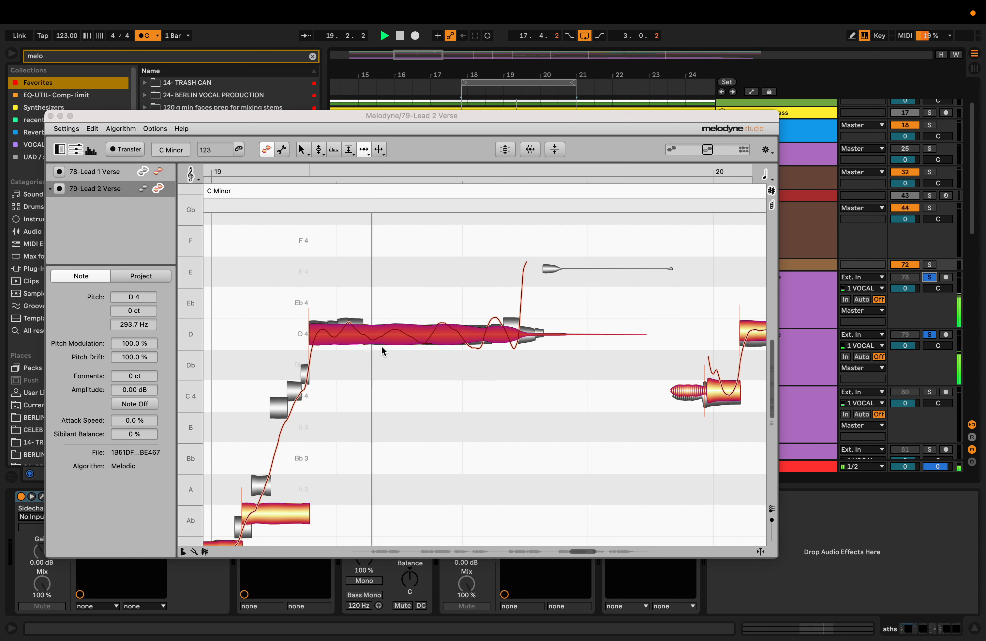
- Stretch the end of Lead 2 Verse's D4 note a little later still and check it with Lead 1 Verse unsoloed
left_click(362, 150)
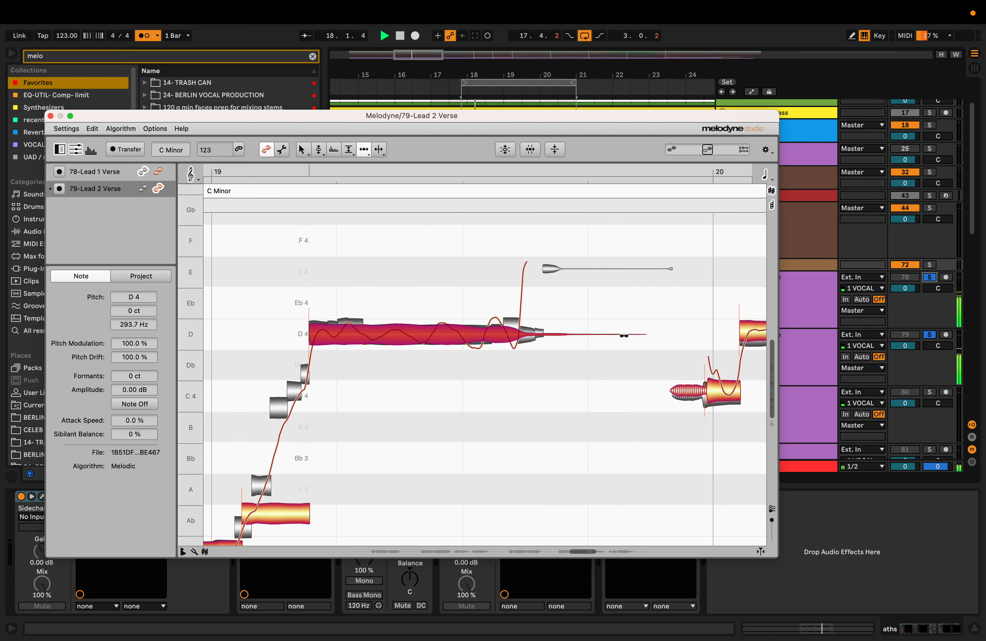
left_click_drag(623, 335, 629, 334)
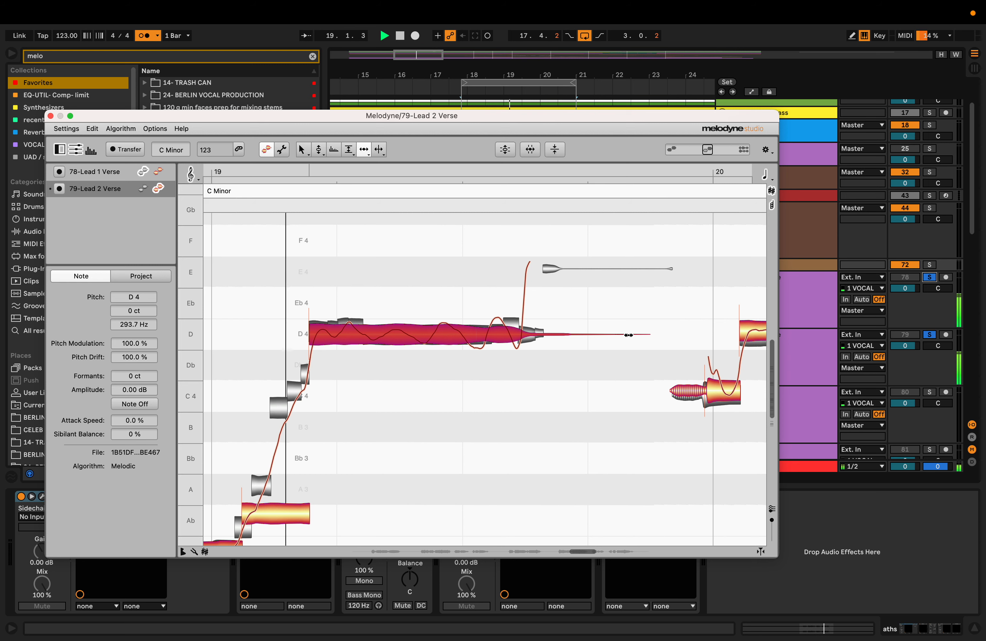
left_click_drag(629, 335, 631, 334)
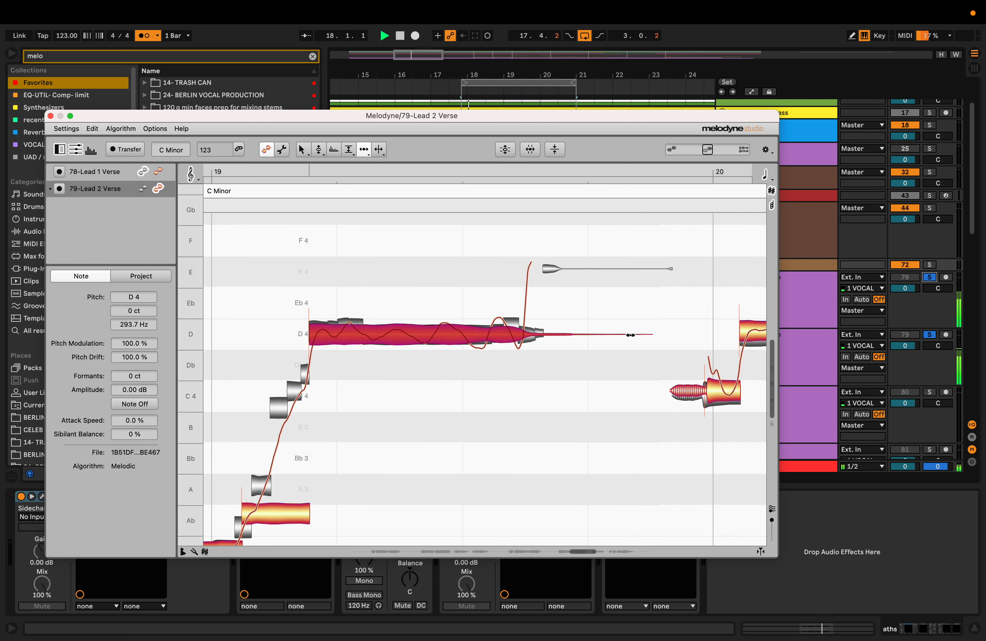
key("F6")
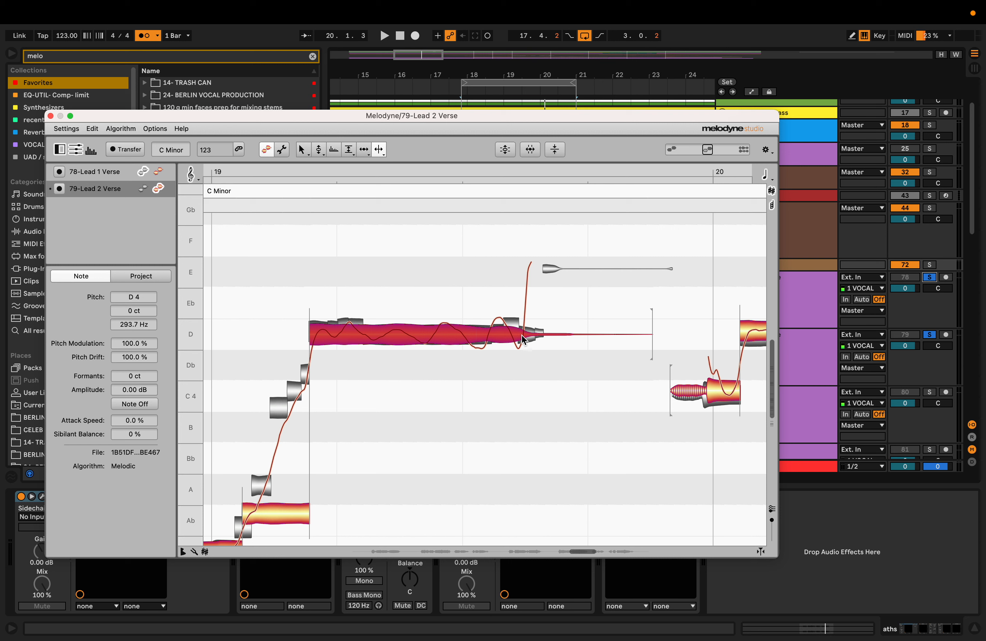
left_click(929, 276)
key("space")
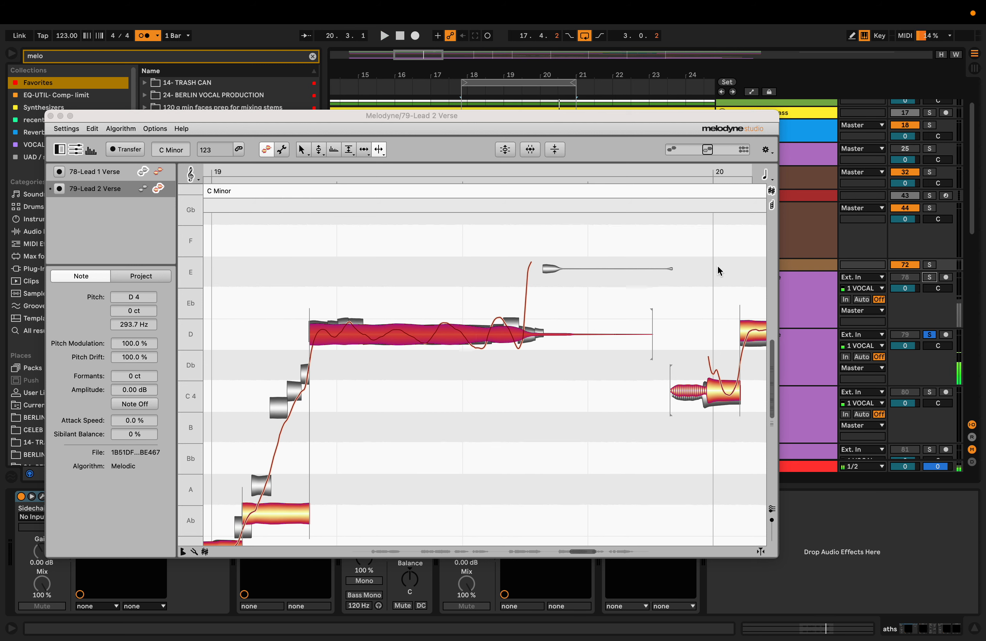
left_click(930, 277)
- Move the boundary between Lead 2 Verse's D4 and Bb3 notes in bar 20 slightly earlier to match Lead 1, and play the phrase
scroll(590, 401, "right", 5)
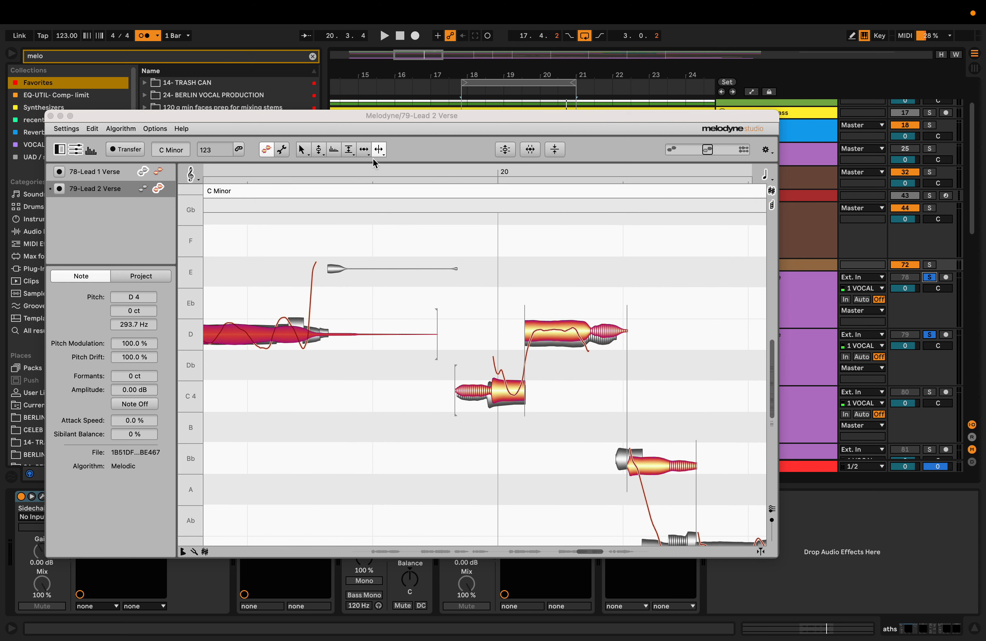
left_click(364, 149)
left_click(628, 467)
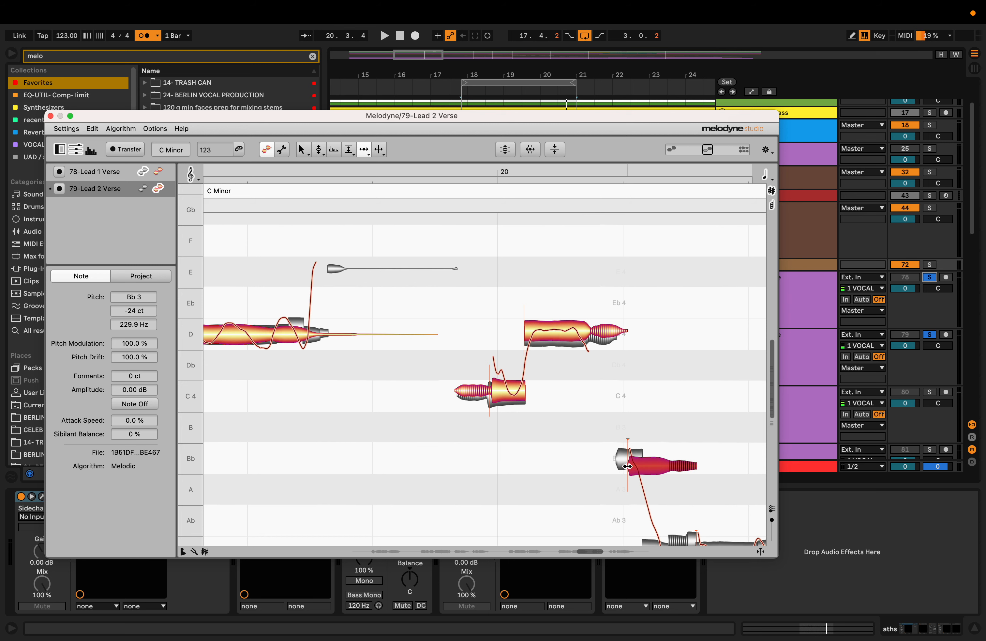
left_click_drag(627, 467, 621, 467)
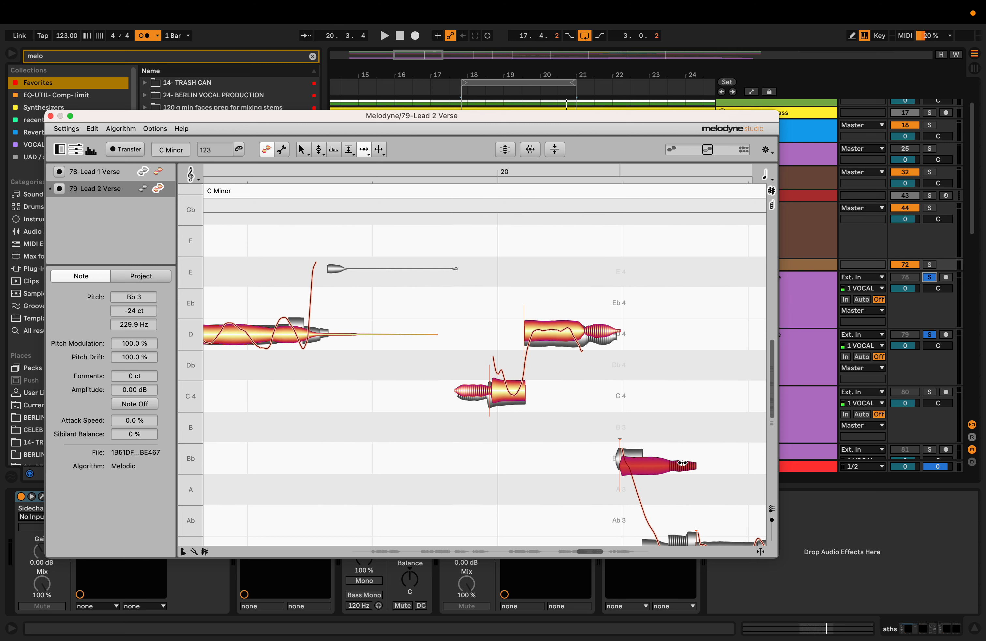
scroll(686, 454, "down", 1)
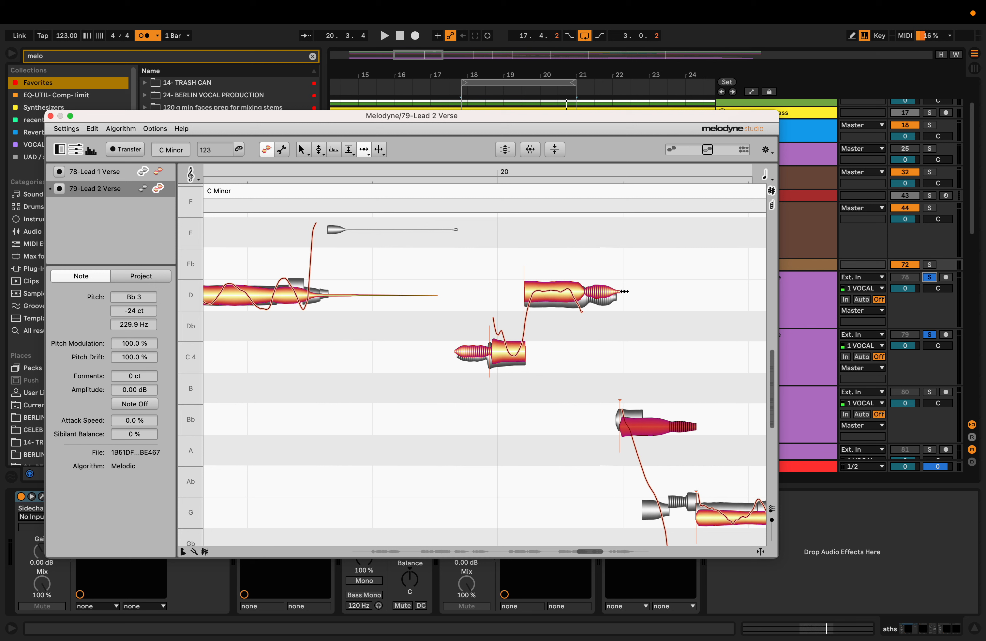
left_click(623, 291)
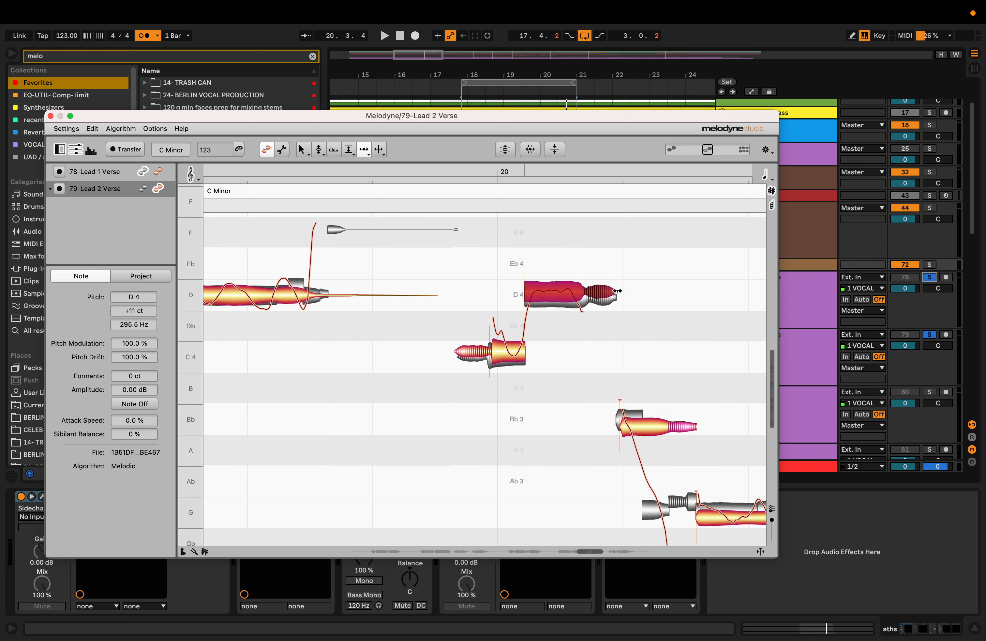
left_click(365, 151)
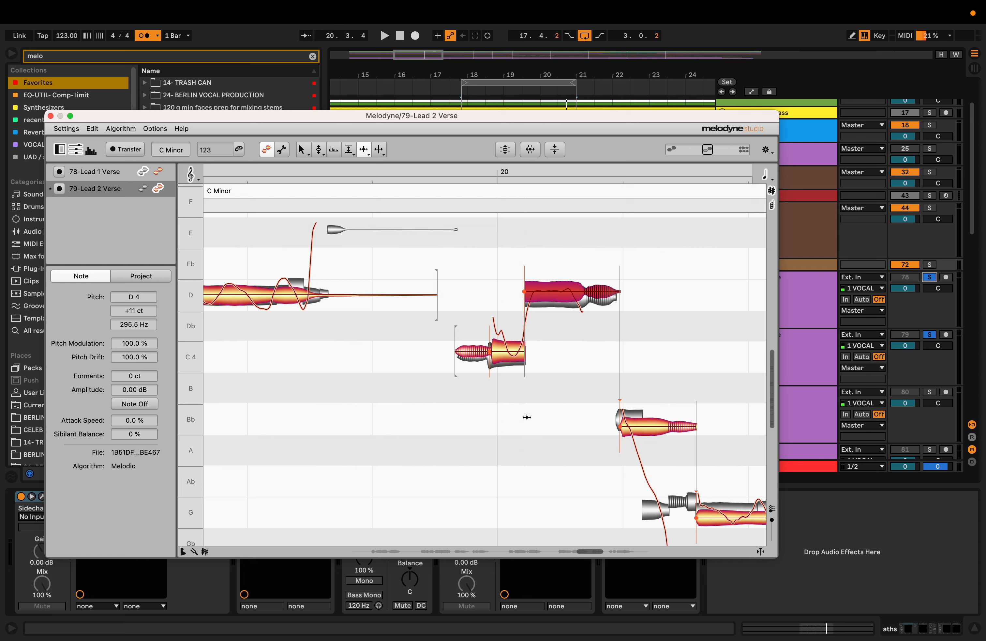
left_click(364, 150)
key("space")
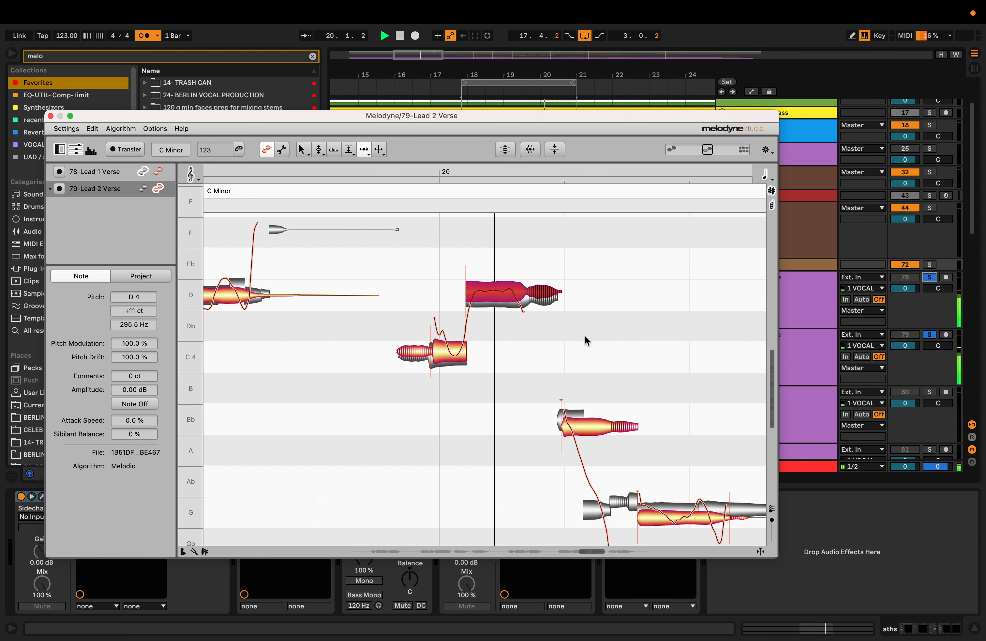
key("space")
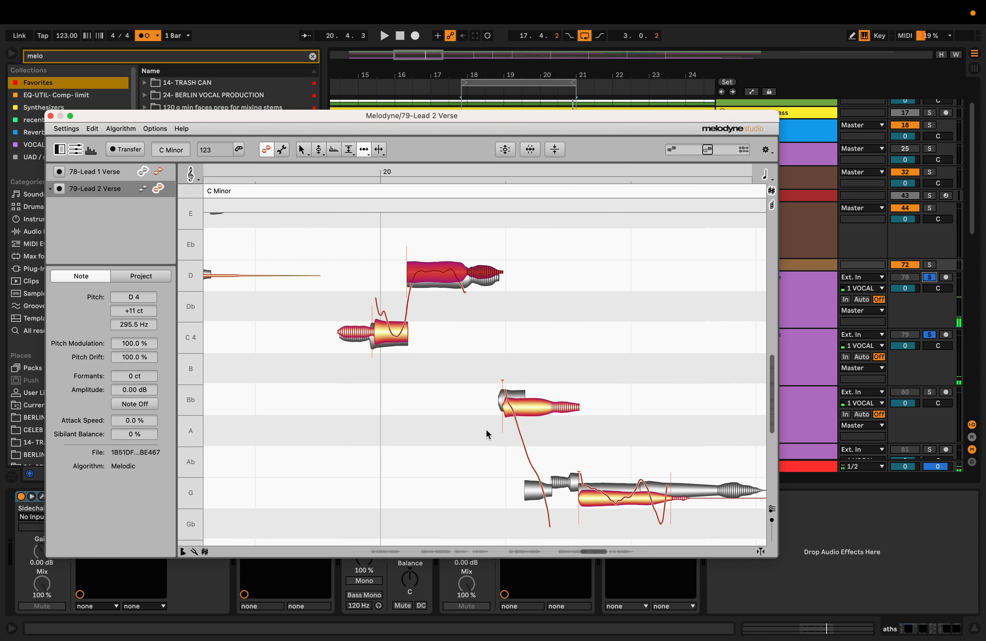
- Raise the pitch of Lead 2 Verse's Bb3 note in bar 20 to -11 ct and play it
left_click(511, 410)
left_click_drag(511, 410, 512, 405)
key("space")
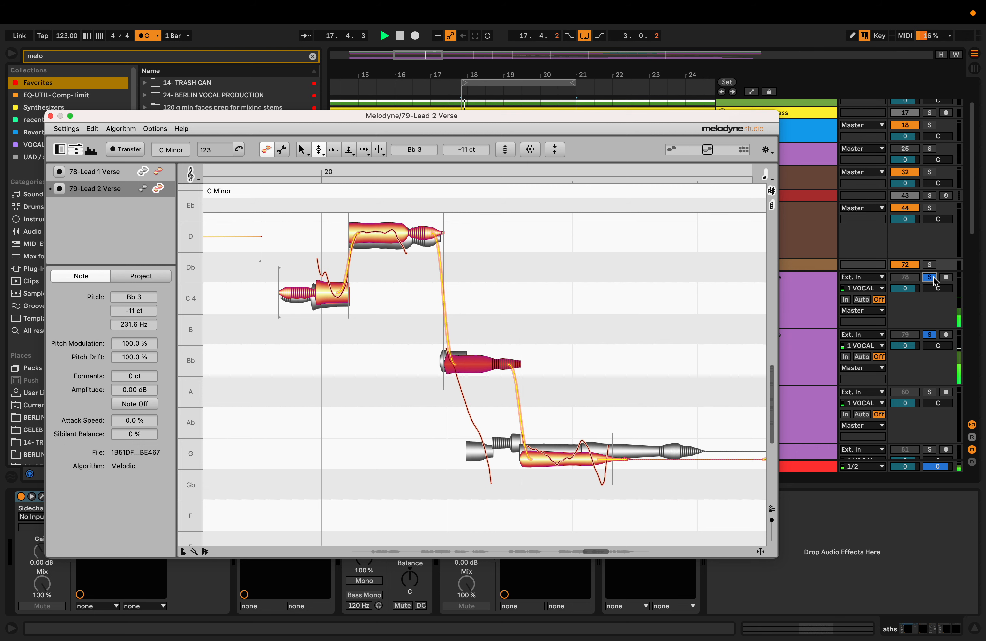
- Shift the three-bar playback loop in the Ableton Live arrangement to start at 19.3.1, keeping the Melodyne editor open
left_click_drag(537, 122, 525, 432)
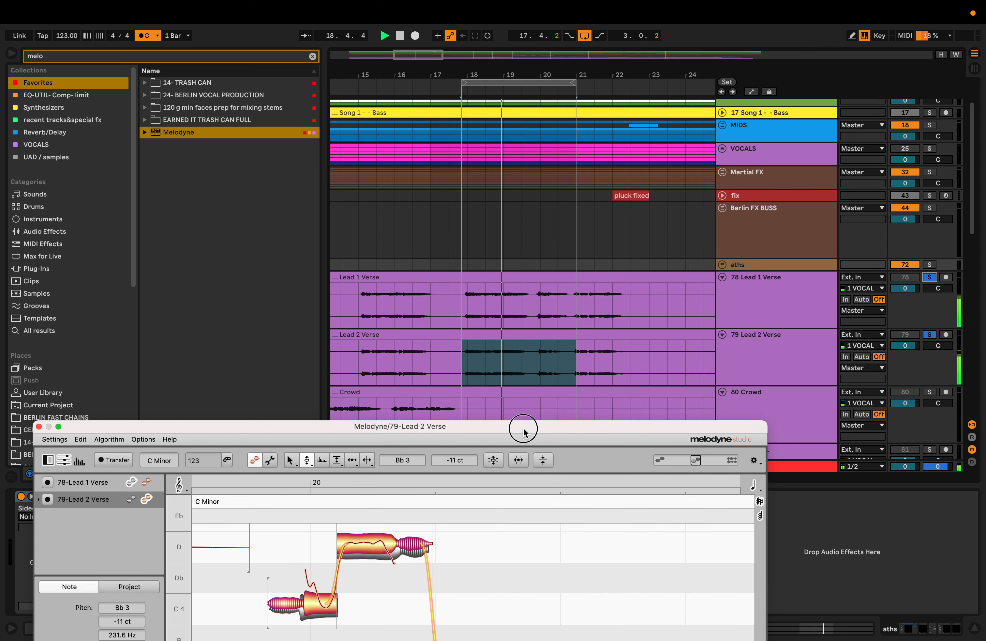
left_click_drag(532, 80, 592, 82)
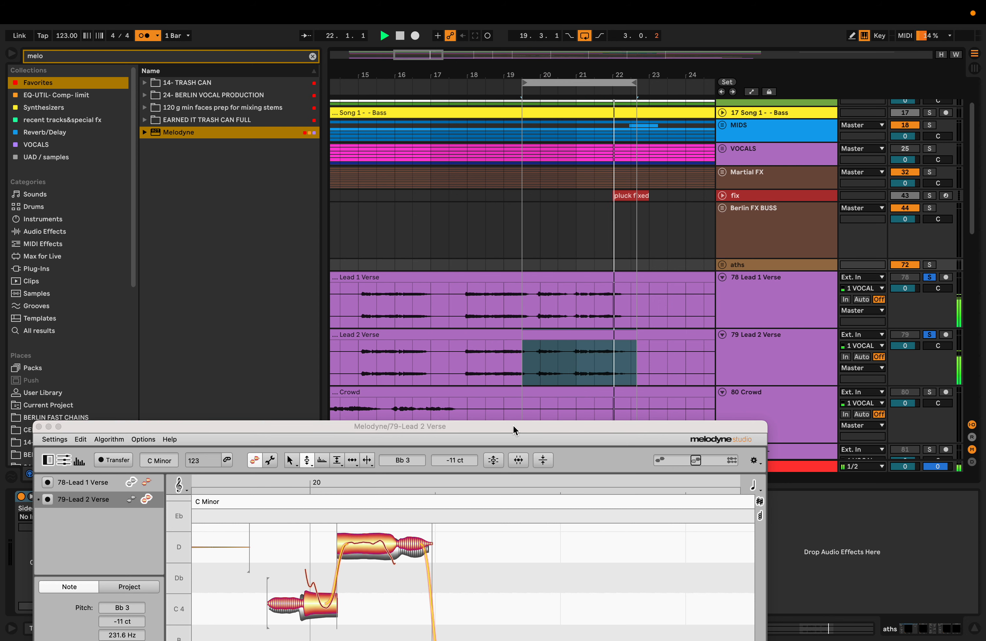
left_click_drag(513, 428, 550, 139)
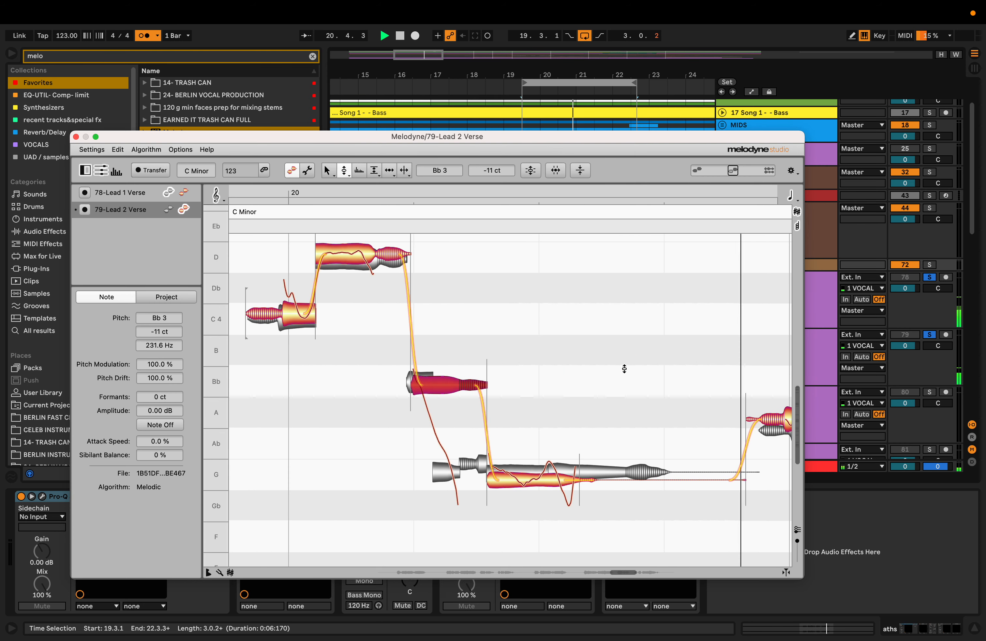
key("space")
- Select Lead 2 Verse's G3 note in bar 20 and play the track with Lead 1 Verse unsoloed
left_click(426, 482)
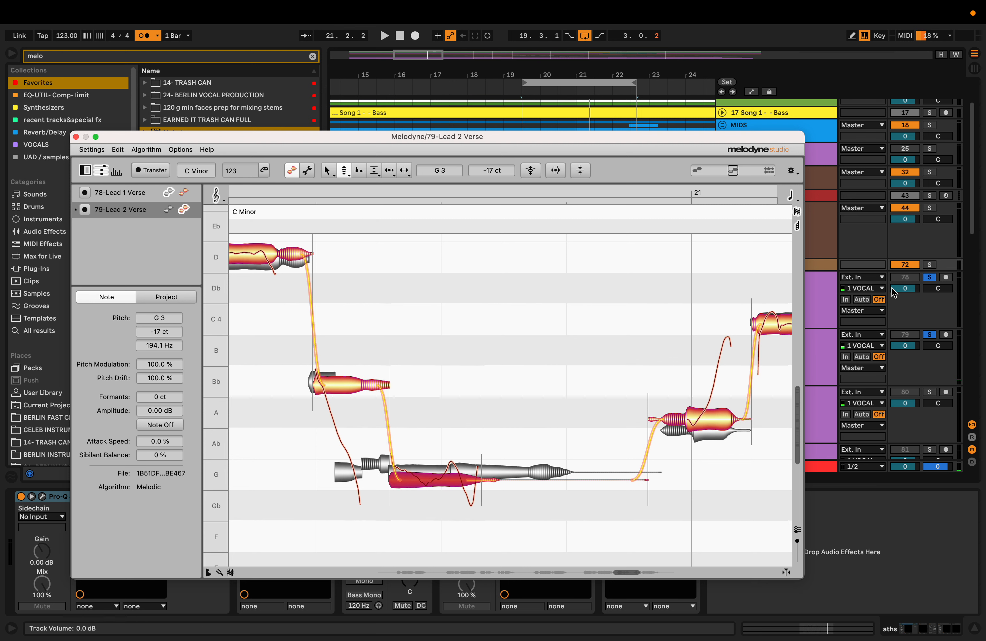
left_click(929, 278)
key("space")
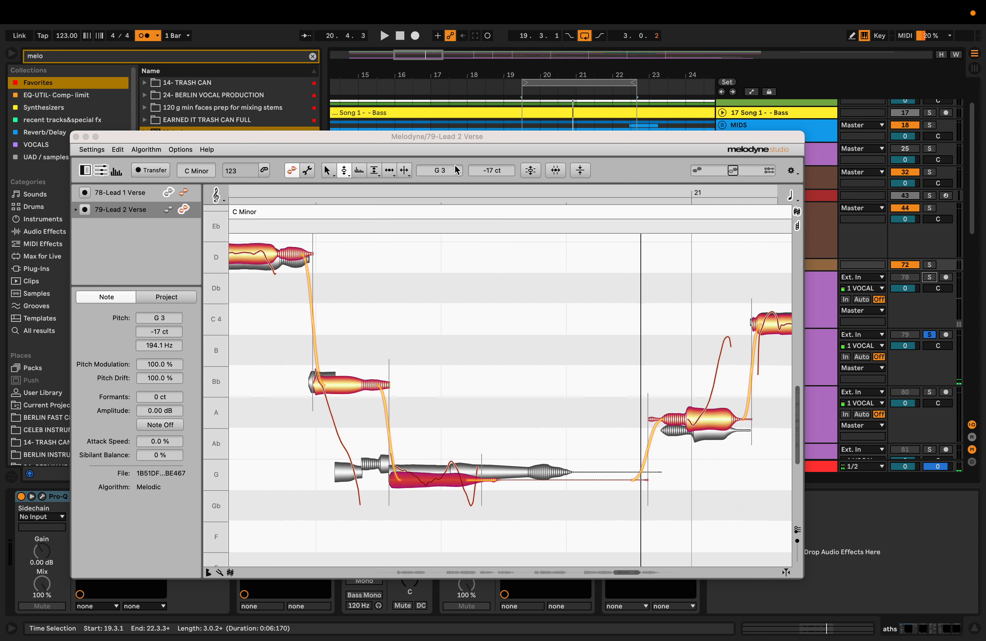
- Stretch the main part of the G3 note in bar 20 slightly later into its thin tail, and play the result
left_click(390, 171)
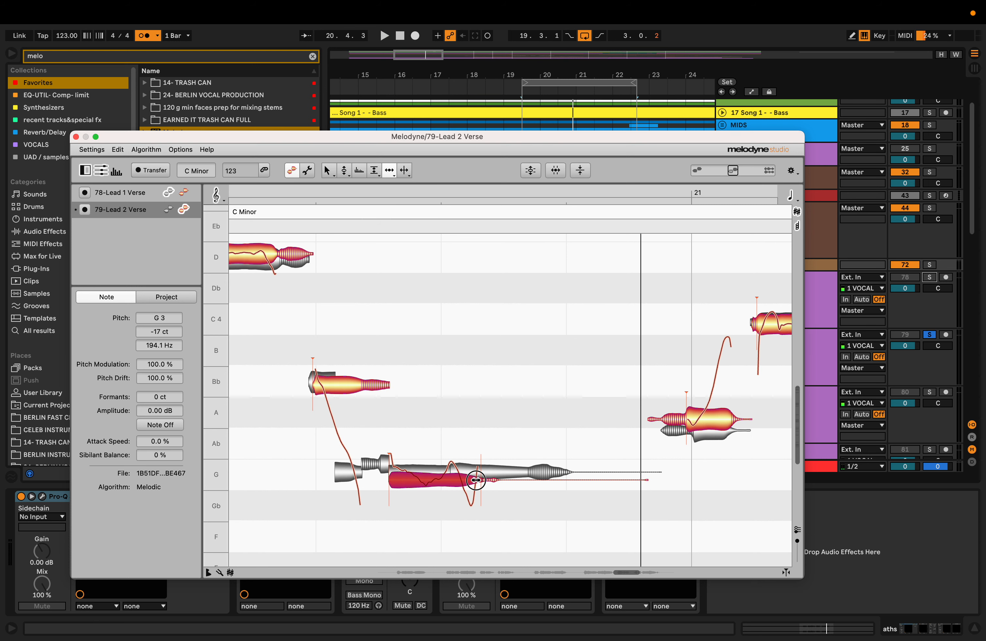
left_click_drag(475, 480, 493, 479)
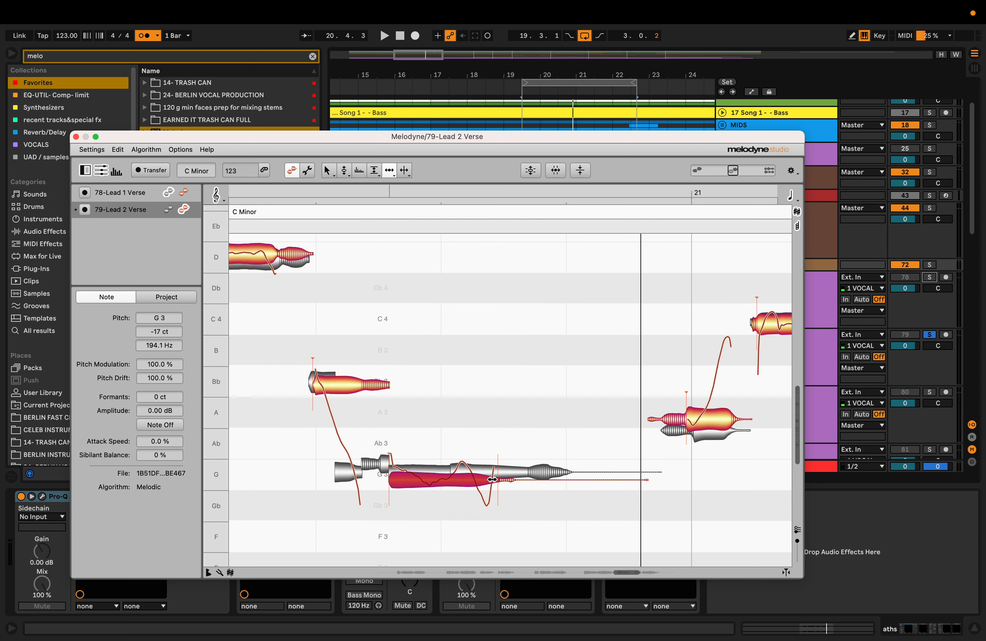
key("space")
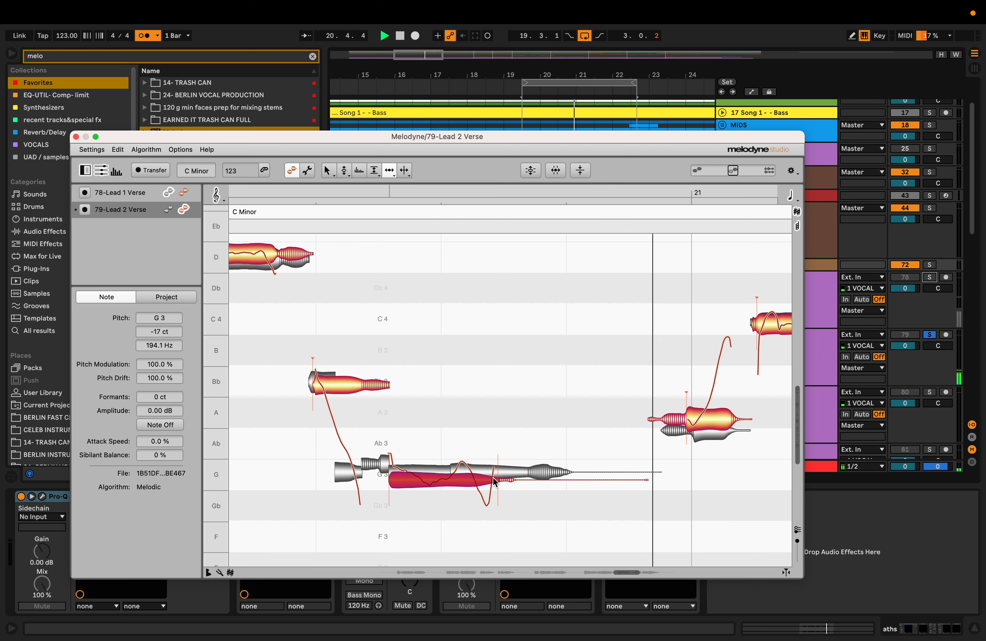
key("space")
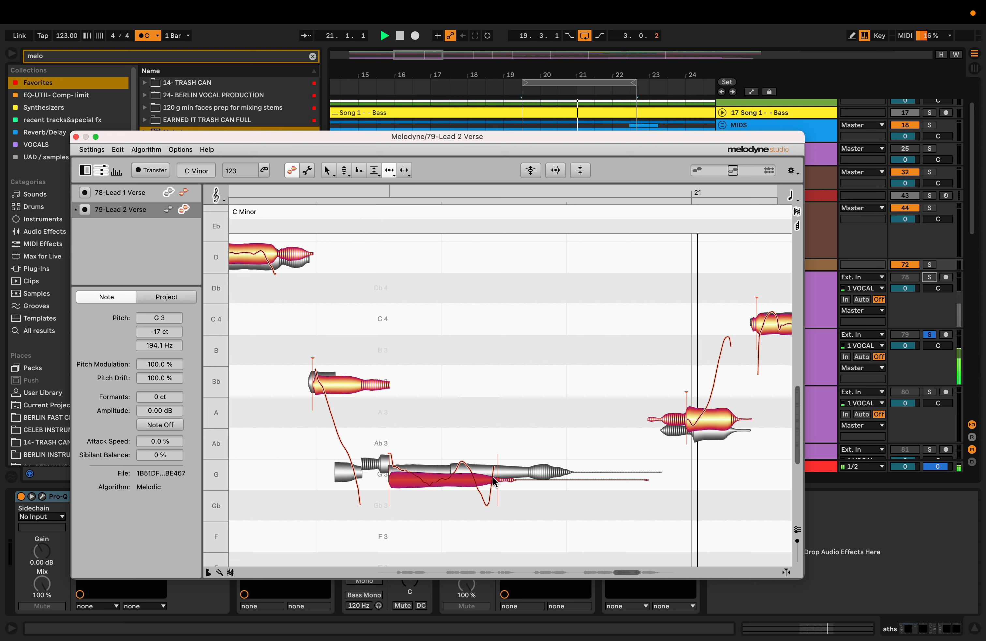
key("space")
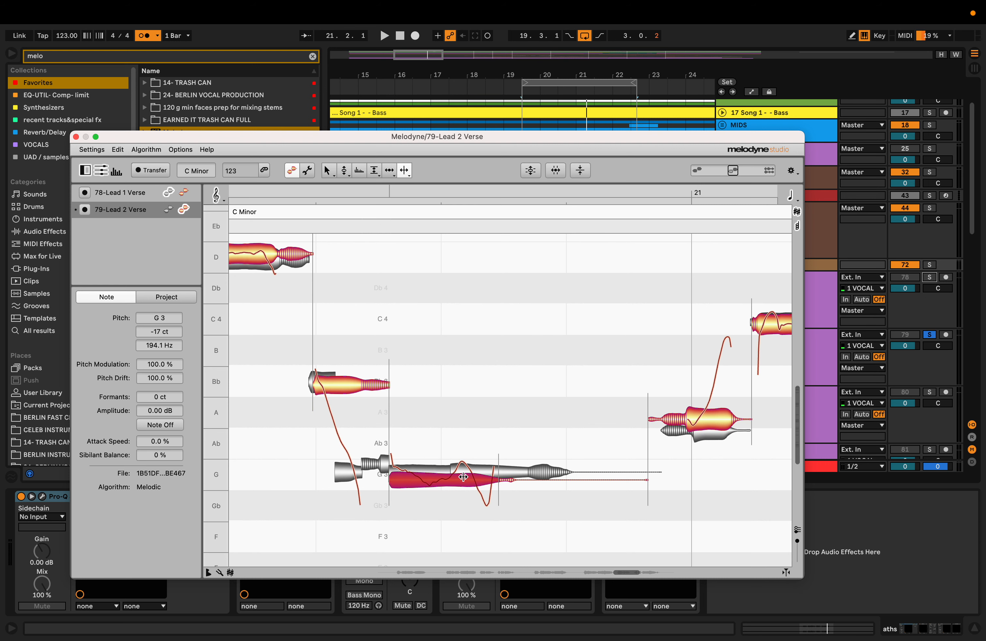
- Try a pitch modulation of 62 % on Lead 2 Verse's G3 note in bar 20, playing it before undoing the change
key("F2")
key("F2")
left_click_drag(463, 477, 462, 502)
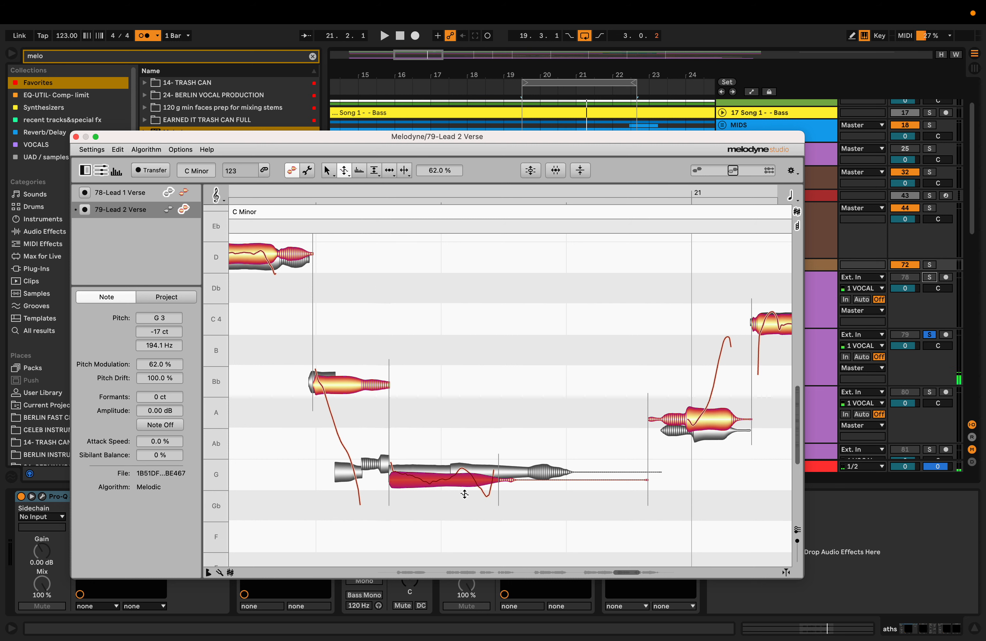
key("space")
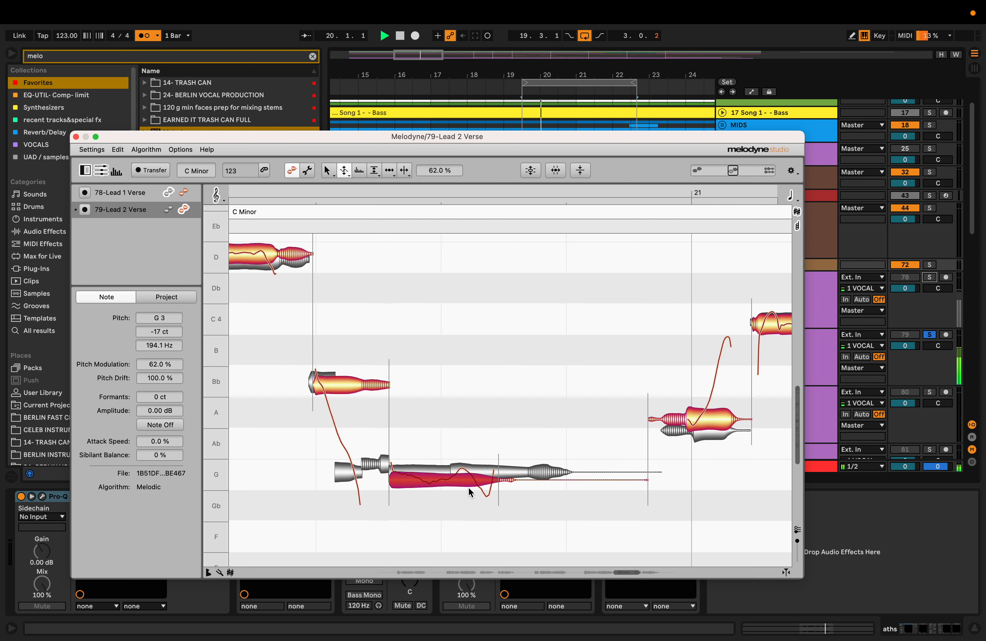
key("space")
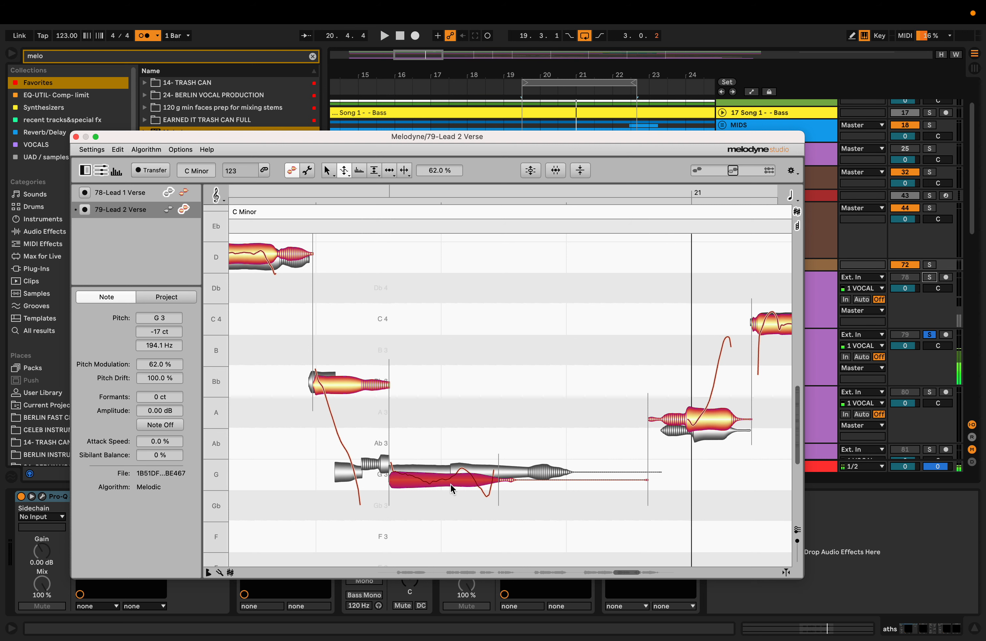
key("F6")
key("super+z")
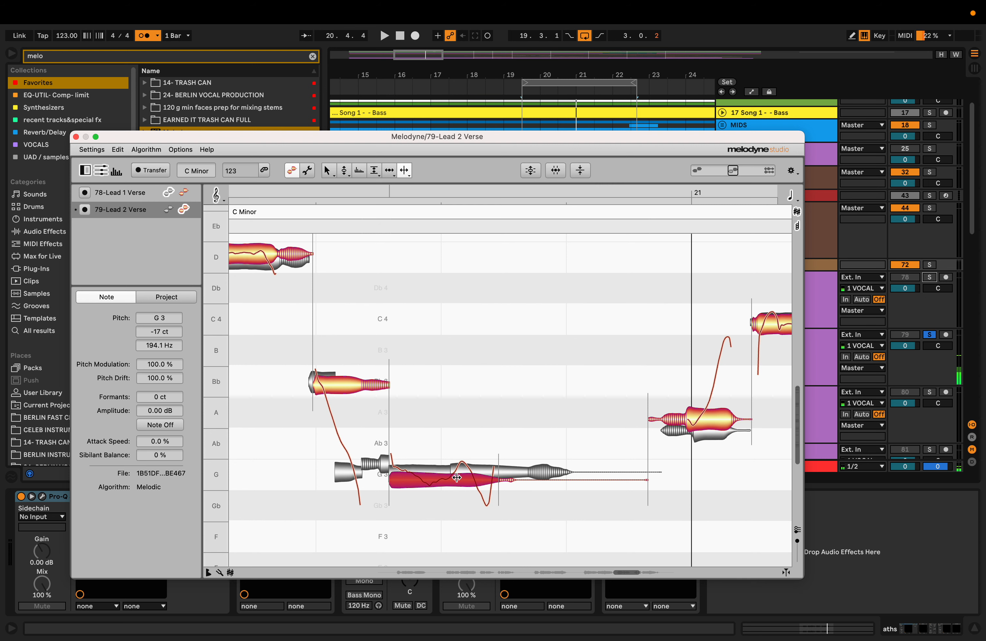
- Split Lead 2 Verse's G3 note in bar 20 into three pieces at its pitch swings and raise the last piece to G
left_click(450, 477)
key("F2")
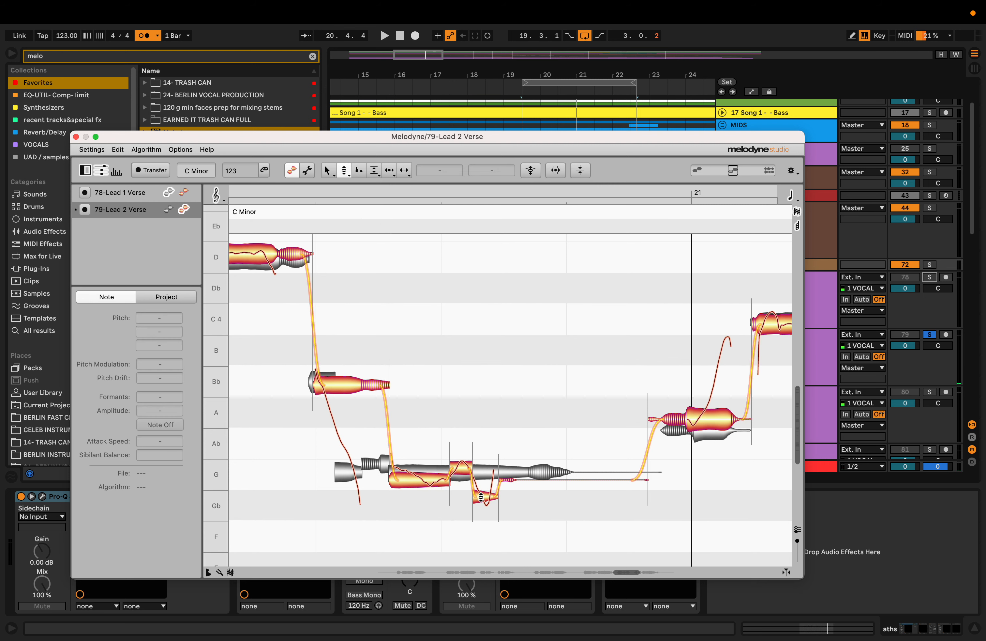
mouse_move(481, 497)
left_mouse_down()
mouse_move(483, 479)
mouse_move(477, 516)
left_mouse_up()
key("F2")
key("F2")
left_click(461, 467)
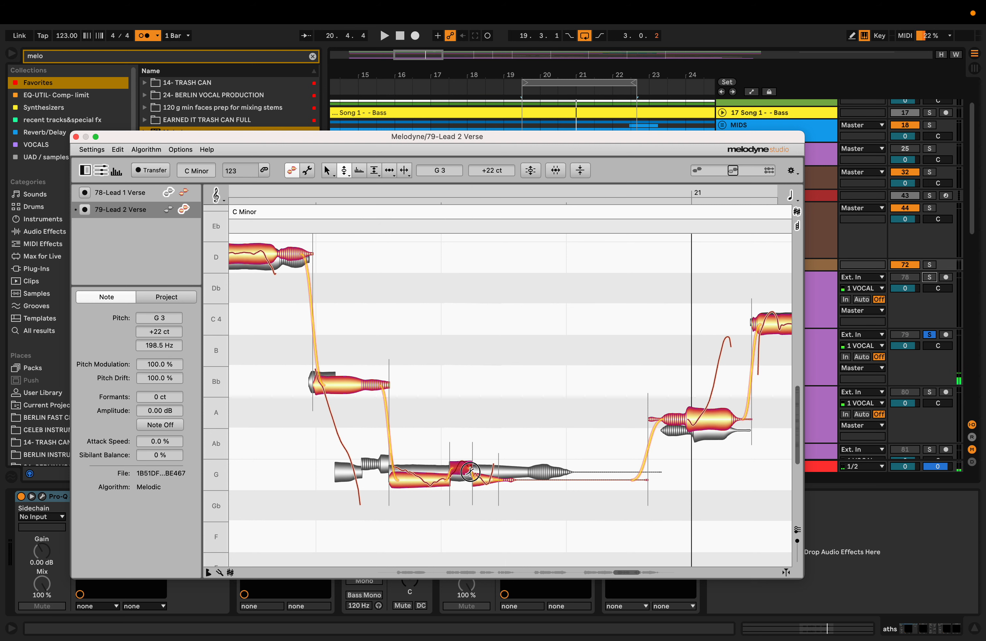
- Try tuning the first piece of the split G3 note to 0 ct, play it, and undo the pitch change
left_click_drag(461, 467, 436, 474)
left_click(435, 478)
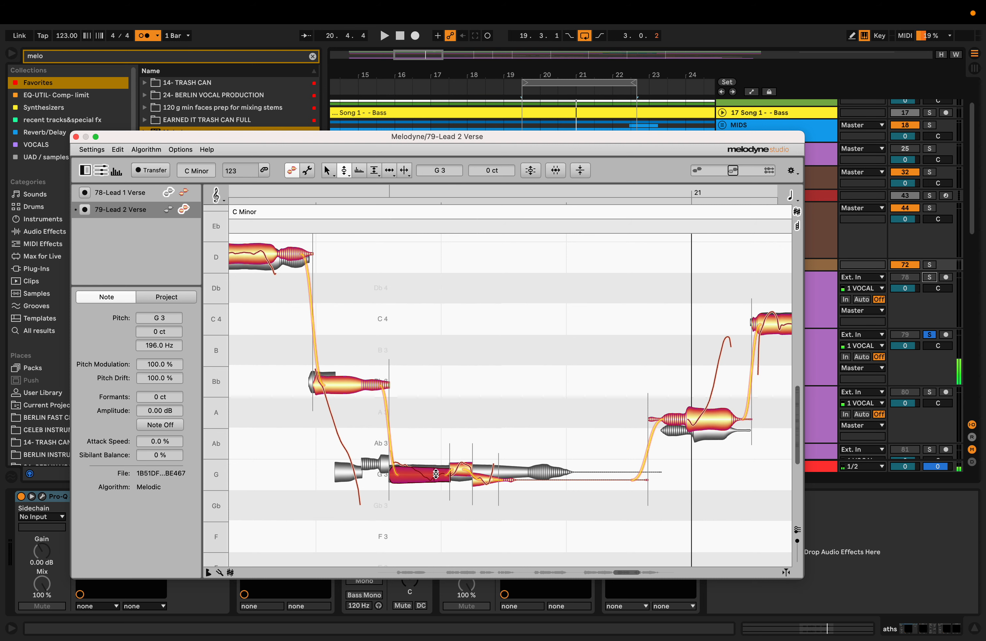
key("space")
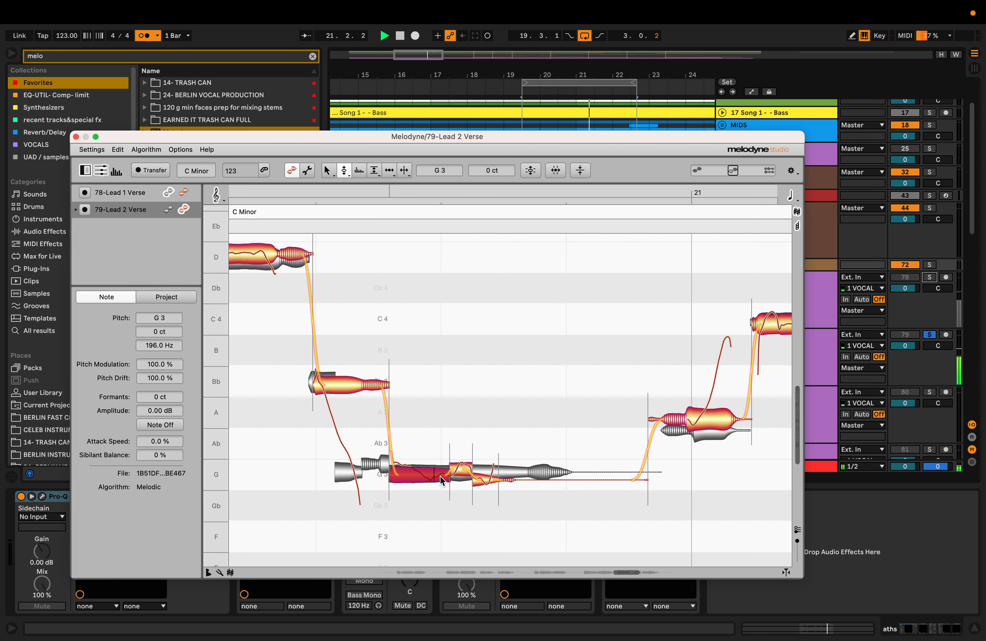
key("space")
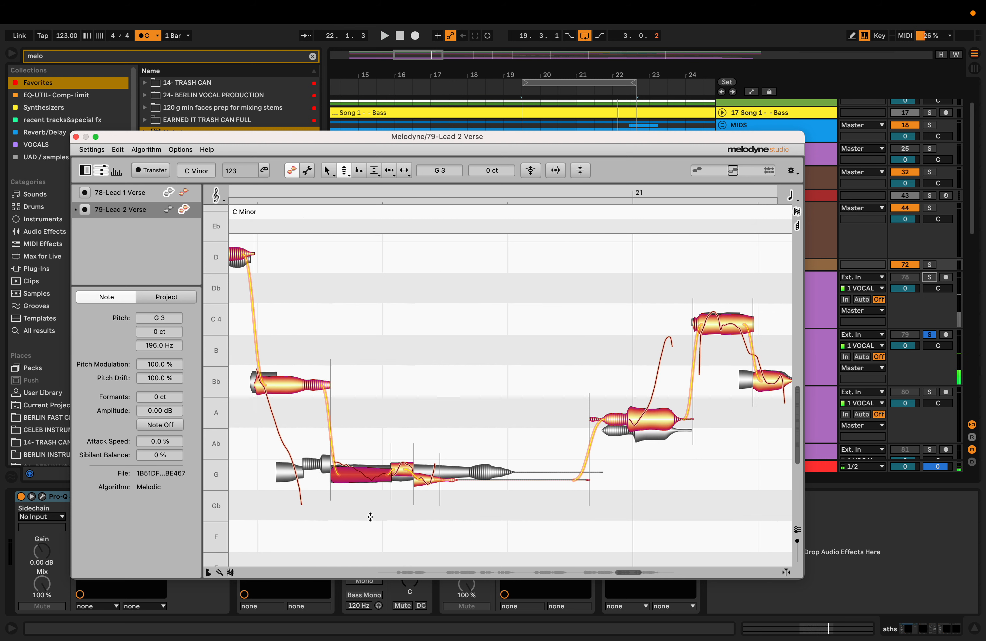
key("super+z")
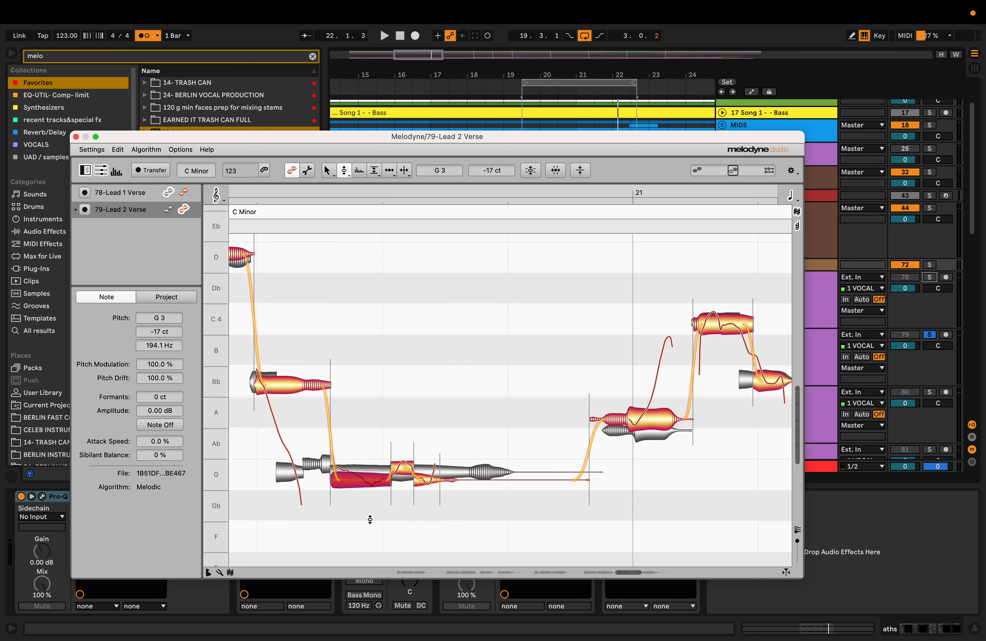
- Play the phrase into bar 21 and pull the boundary between Lead 2 Verse's C4 and first Bb3 notes slightly earlier
key("space")
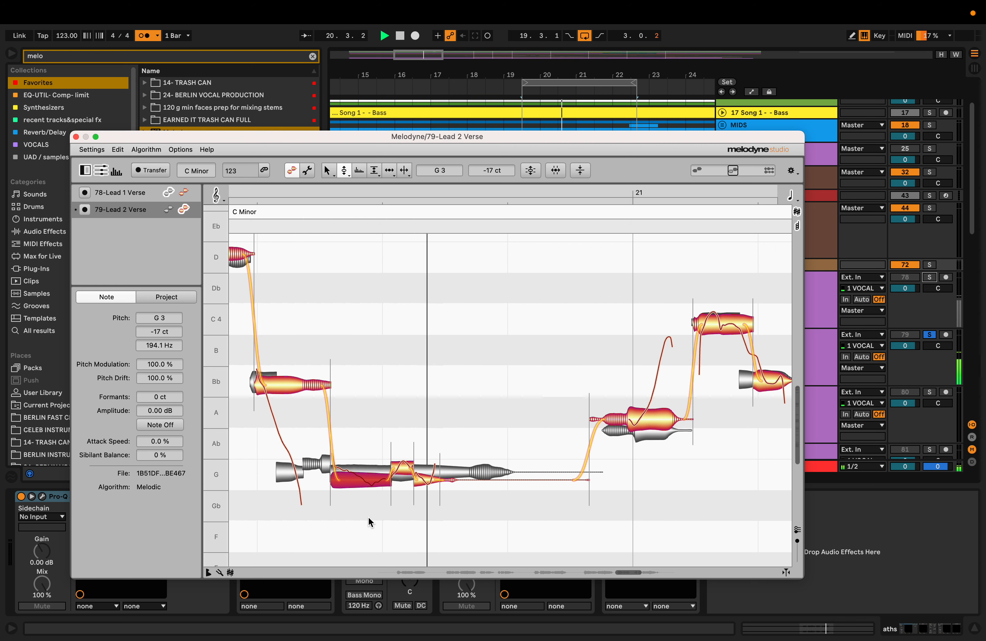
scroll(446, 513, "right", 5)
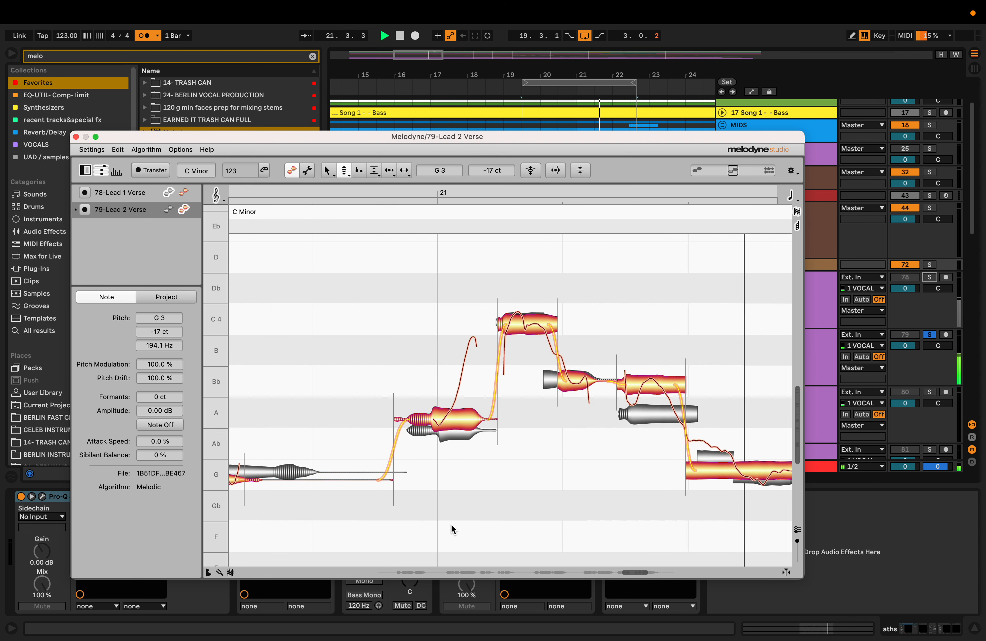
key("space")
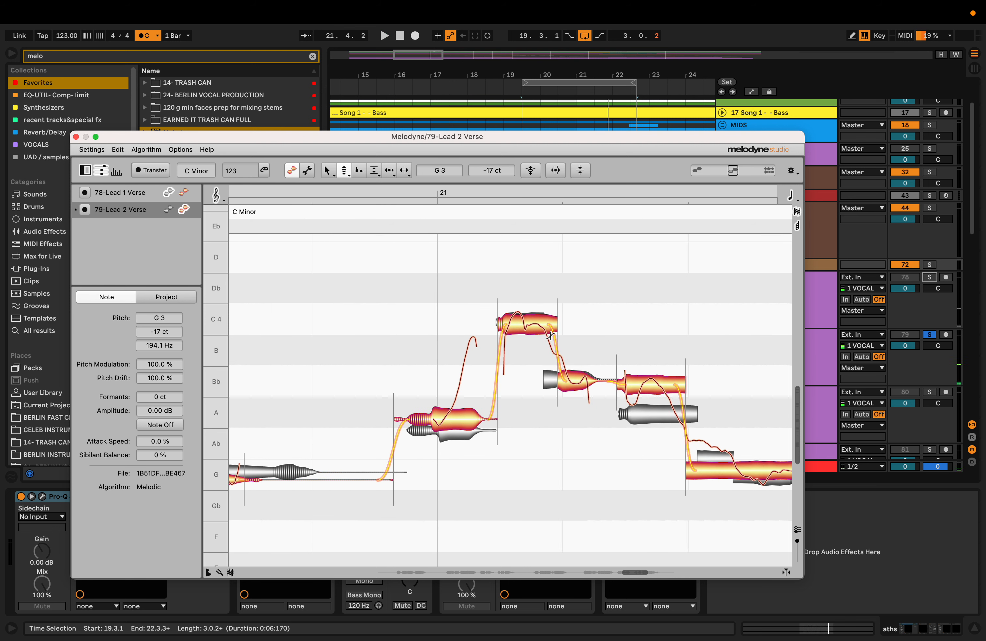
left_click(390, 171)
left_click(556, 320)
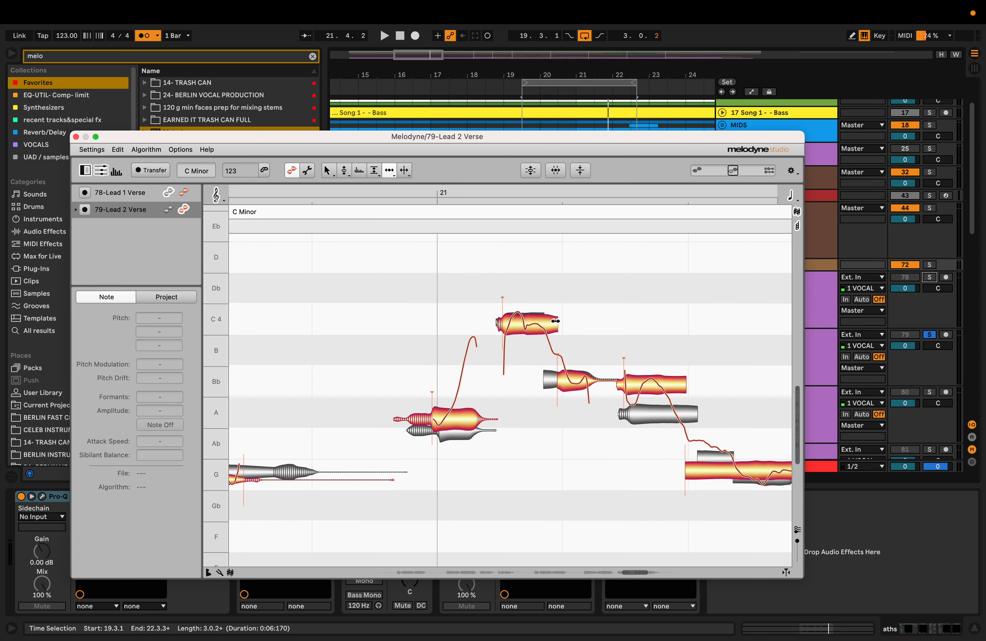
left_click_drag(556, 320, 544, 322)
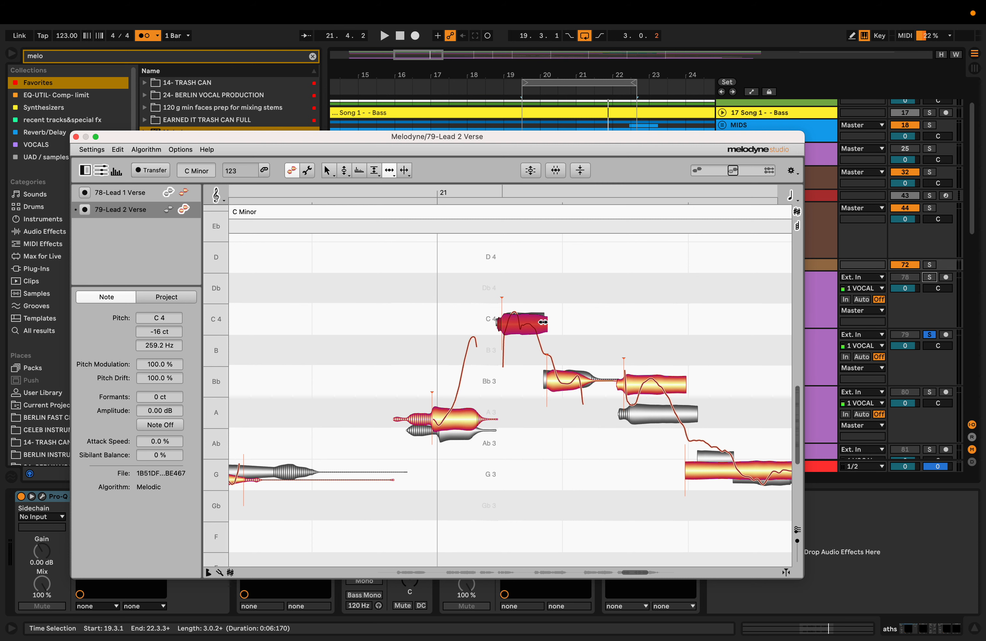
- Stretch the end of the second Bb3 note in bar 21 later to match the grey Lead 1 note, and play the result
scroll(672, 370, "right", 5)
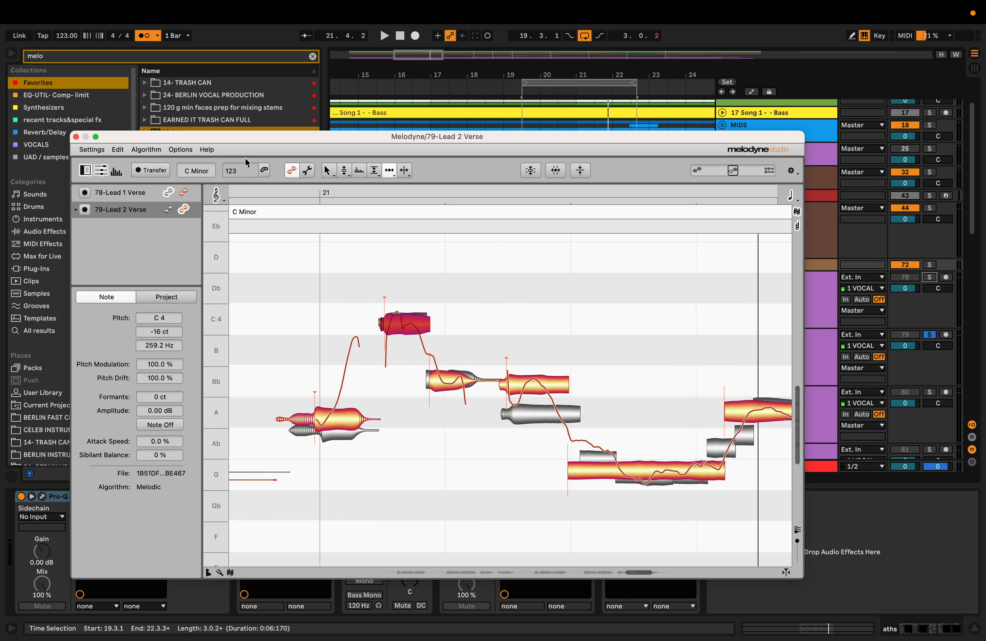
left_click(568, 385)
left_click_drag(566, 384, 578, 382)
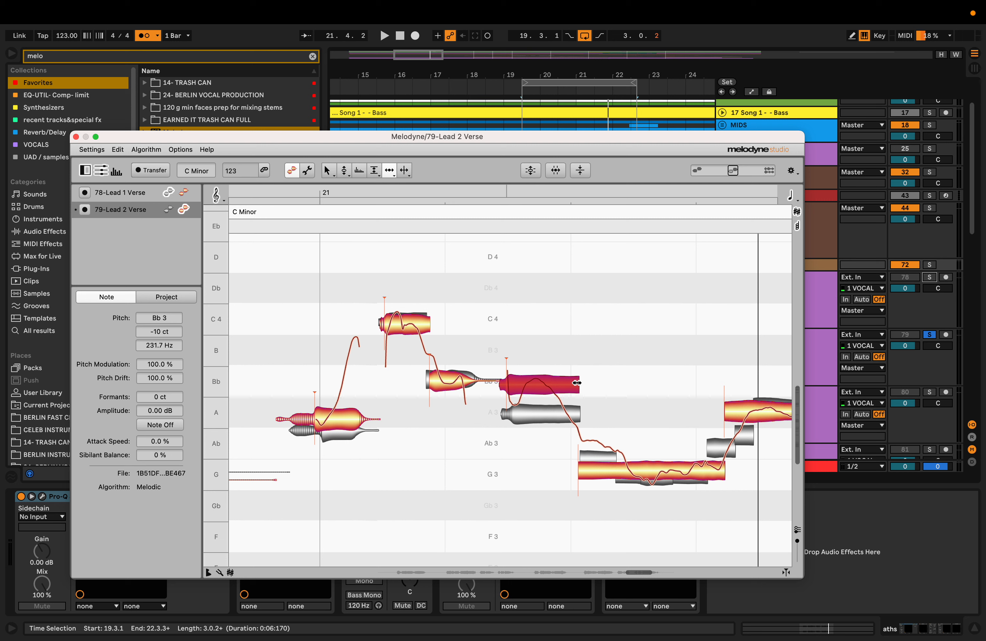
key("space")
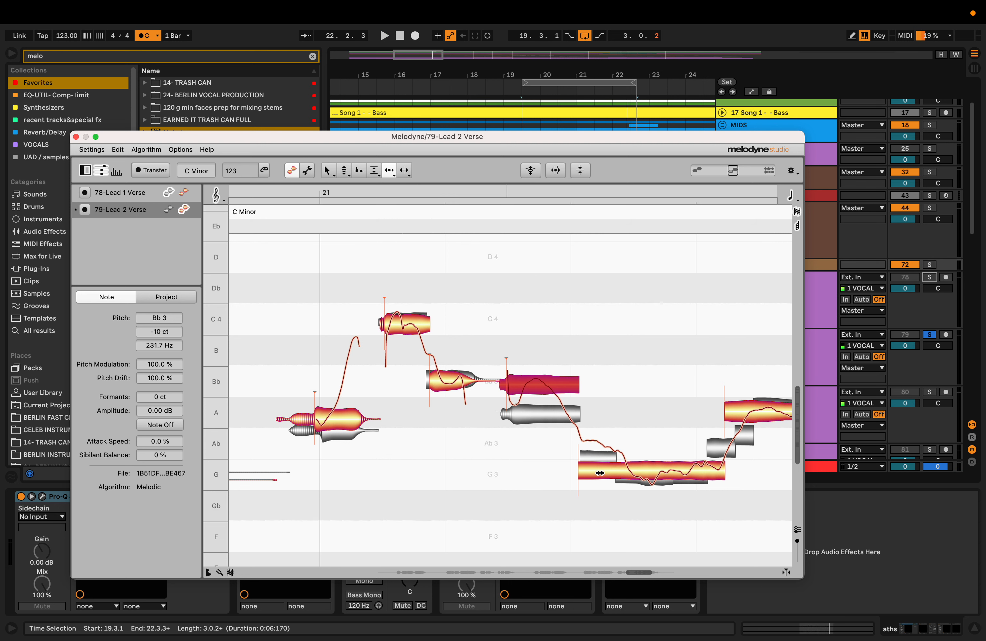
- Split the short opening part off the G3 note in bar 21 as an Ab3 note and play the phrase
double_click(616, 467)
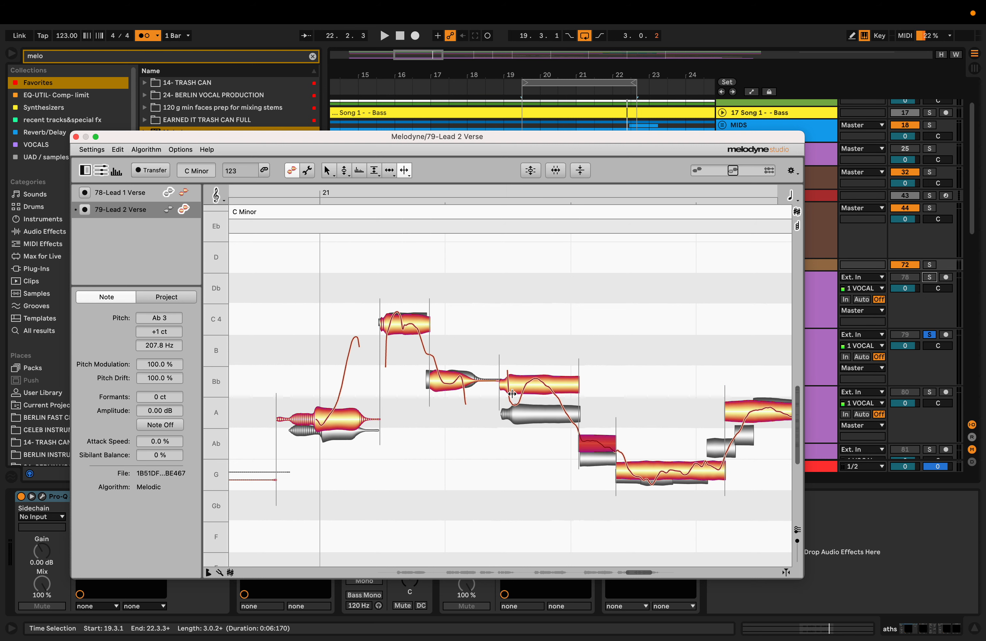
key("F2")
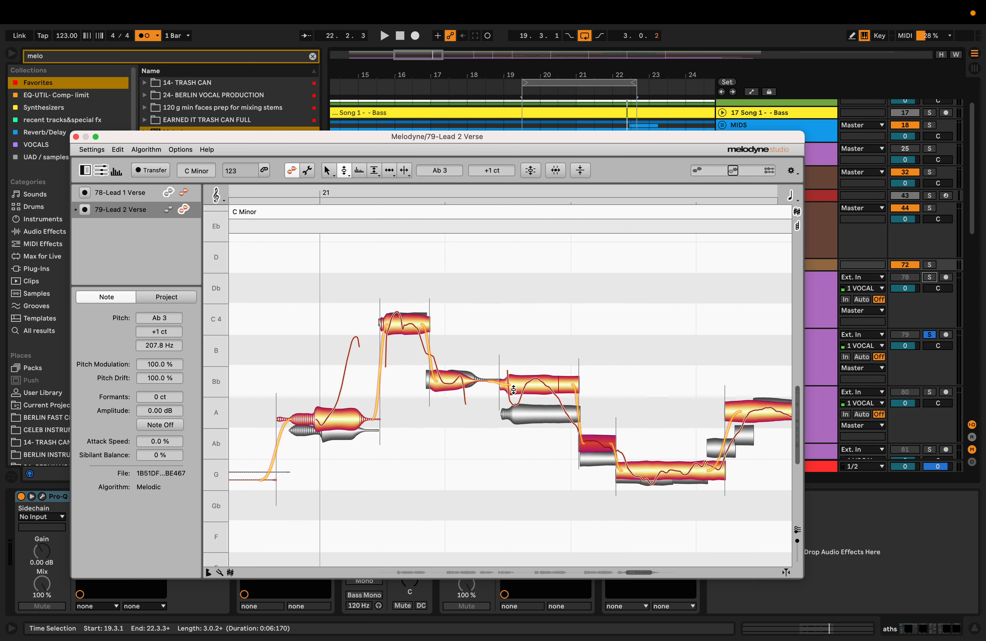
key("space")
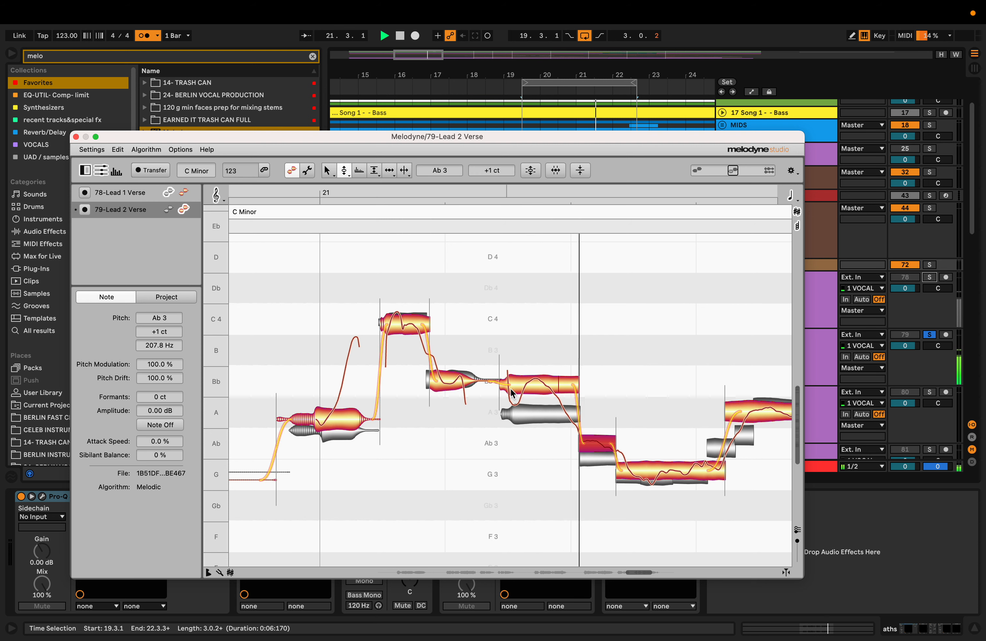
- Shorten the playback loop in the Ableton Live arrangement to start at 20.3.1, then bring the Melodyne editor back over it
left_click(522, 391)
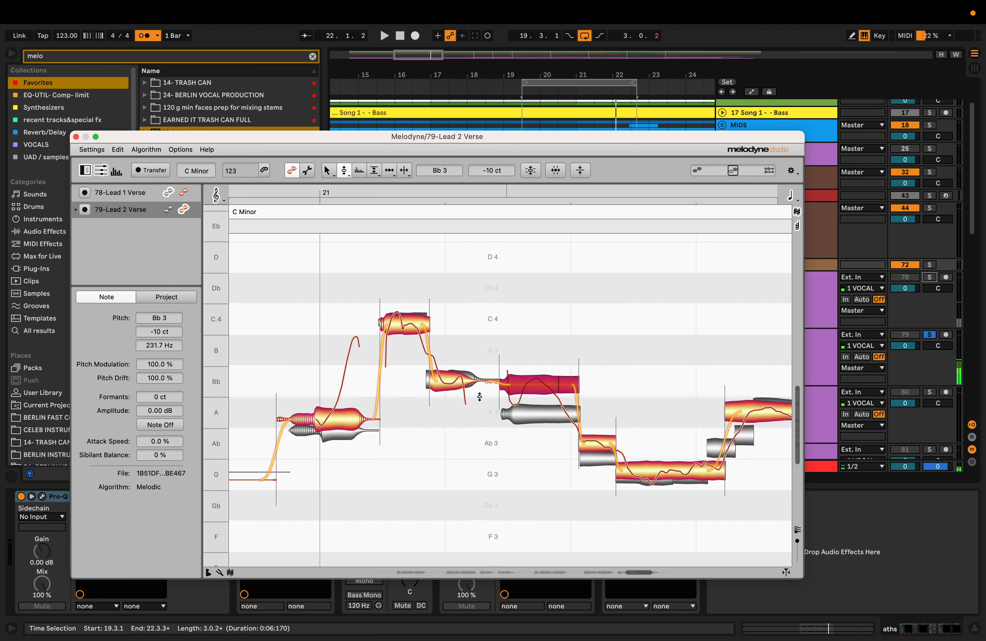
left_click_drag(443, 144, 433, 411)
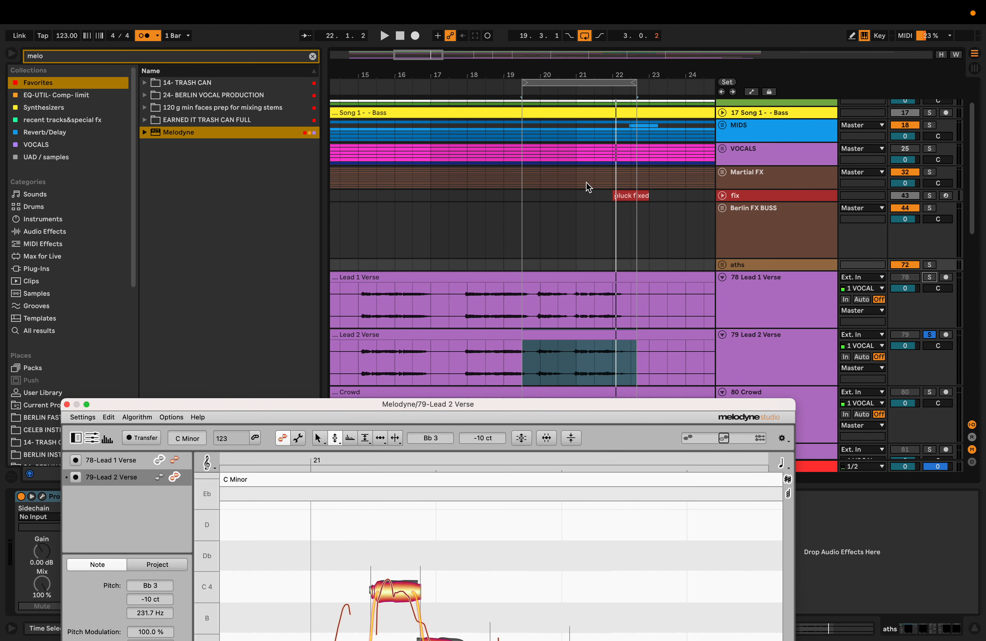
left_click(525, 86)
left_click_drag(524, 85, 559, 85)
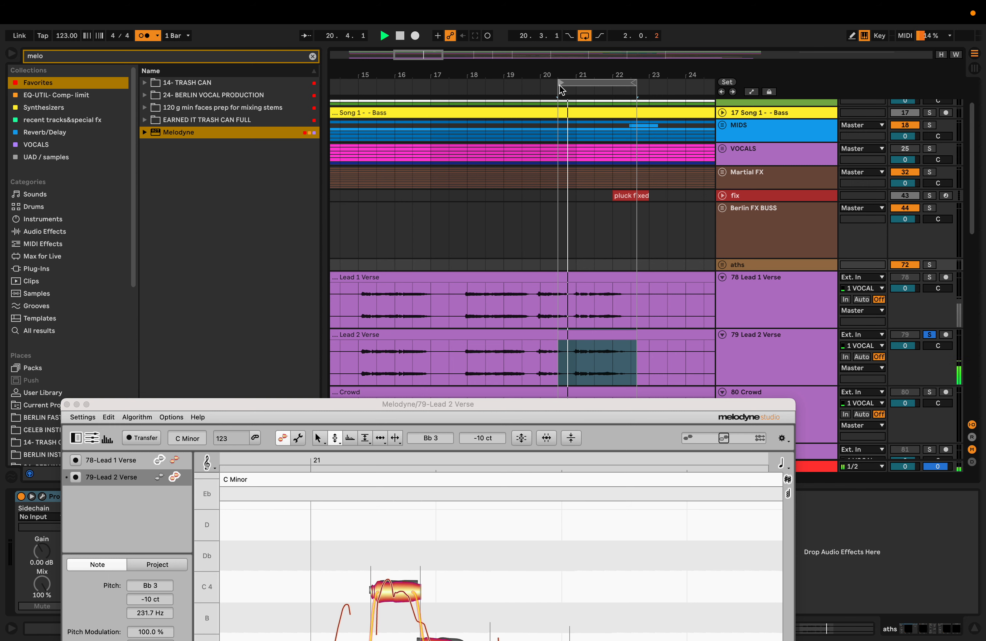
left_click_drag(577, 406, 597, 137)
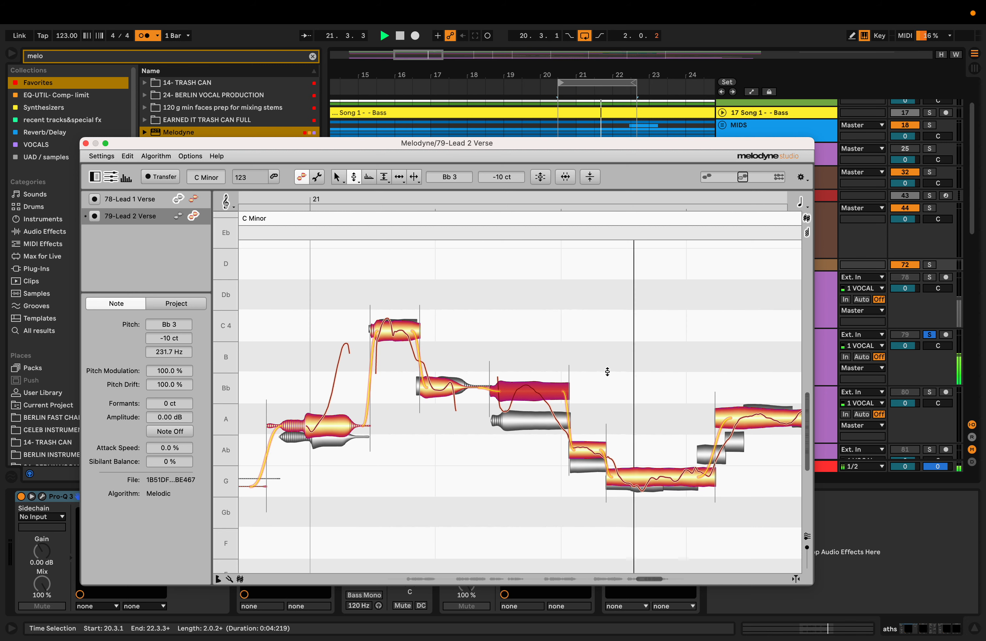
- Split the falling end off the second Bb3 note in bar 21 and lower the short Ab3 note after it to -41 ct
left_click_drag(580, 443, 579, 456)
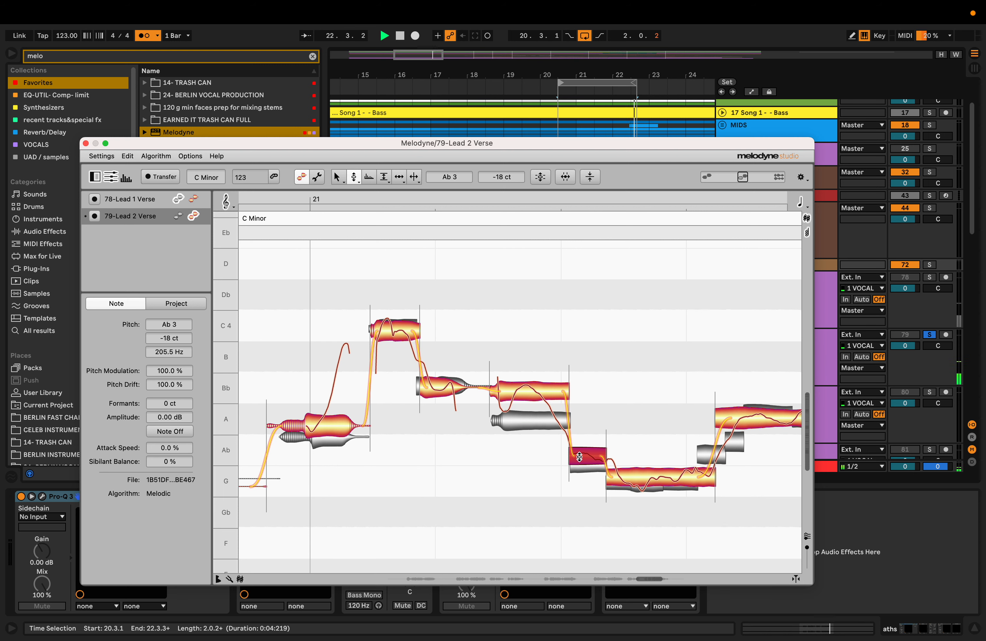
left_click(553, 387)
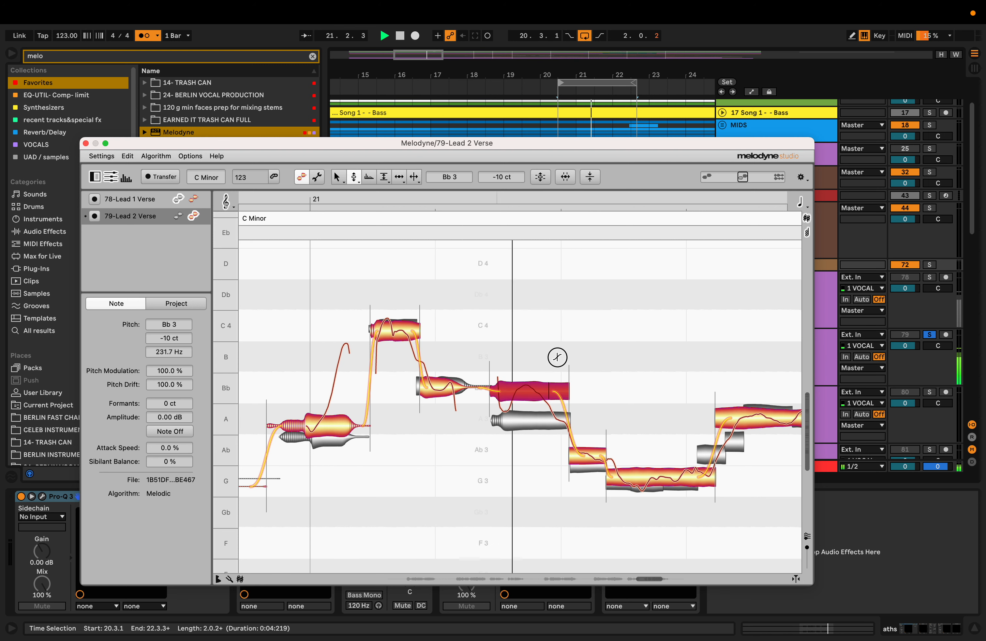
left_click_drag(545, 390, 541, 389)
double_click(545, 390)
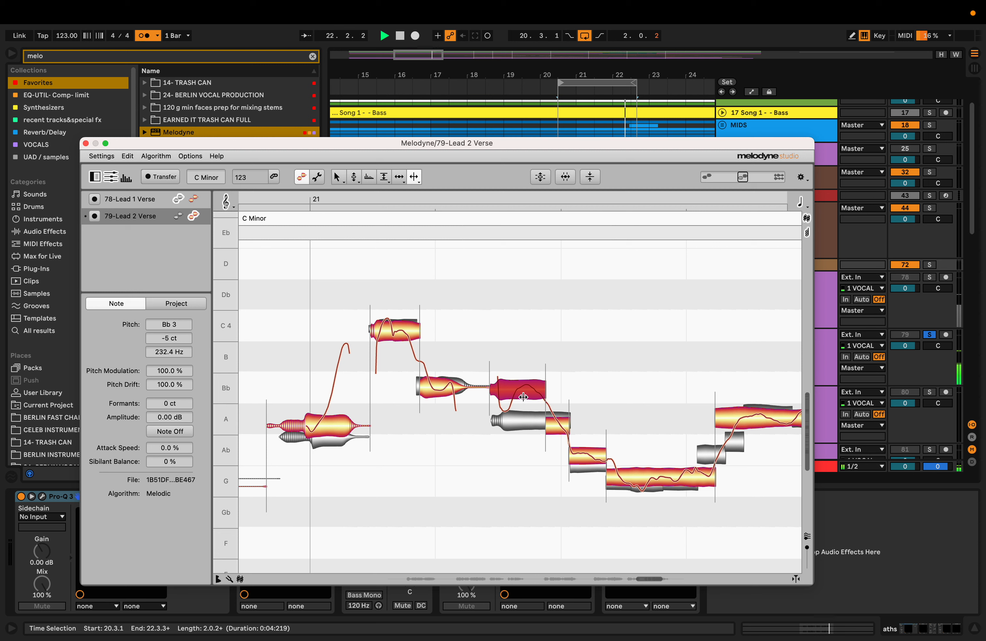
left_click_drag(580, 455, 581, 462)
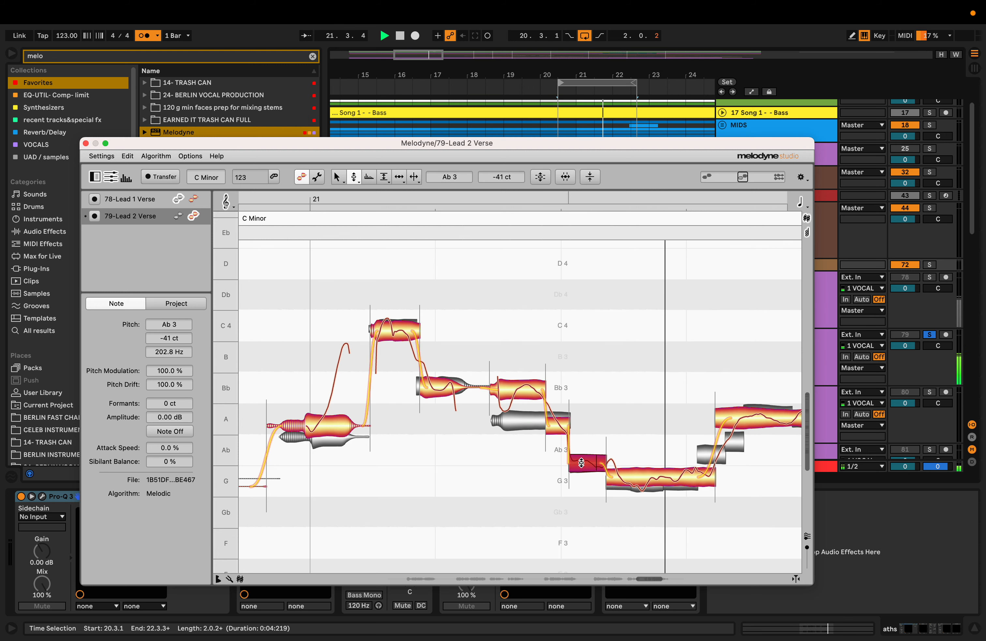
- Try moving the start of the long A3 note near the end of bar 21 slightly earlier
left_click(637, 480)
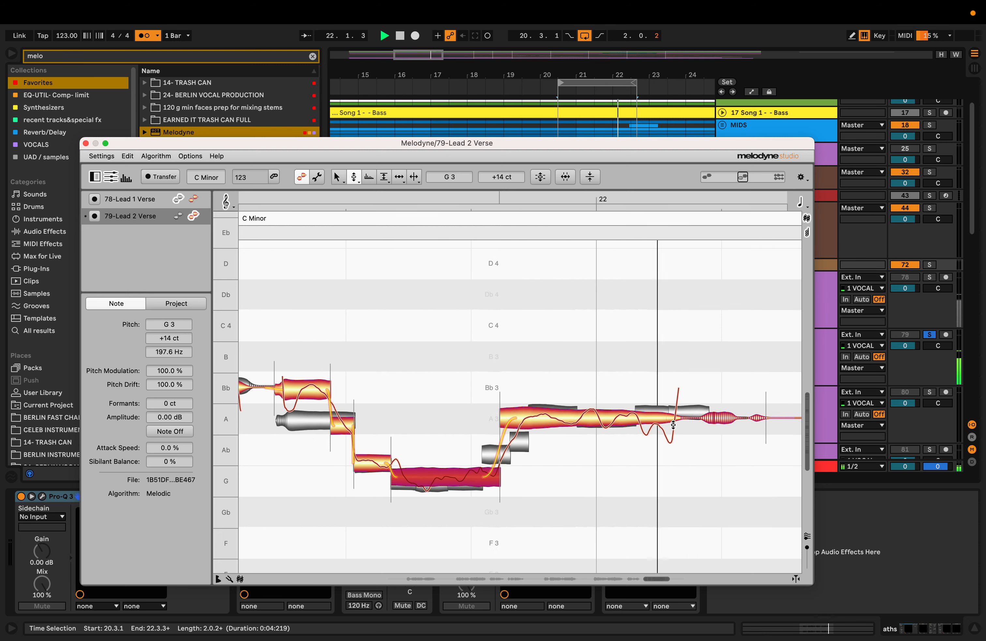
left_click(398, 179)
left_click(501, 420)
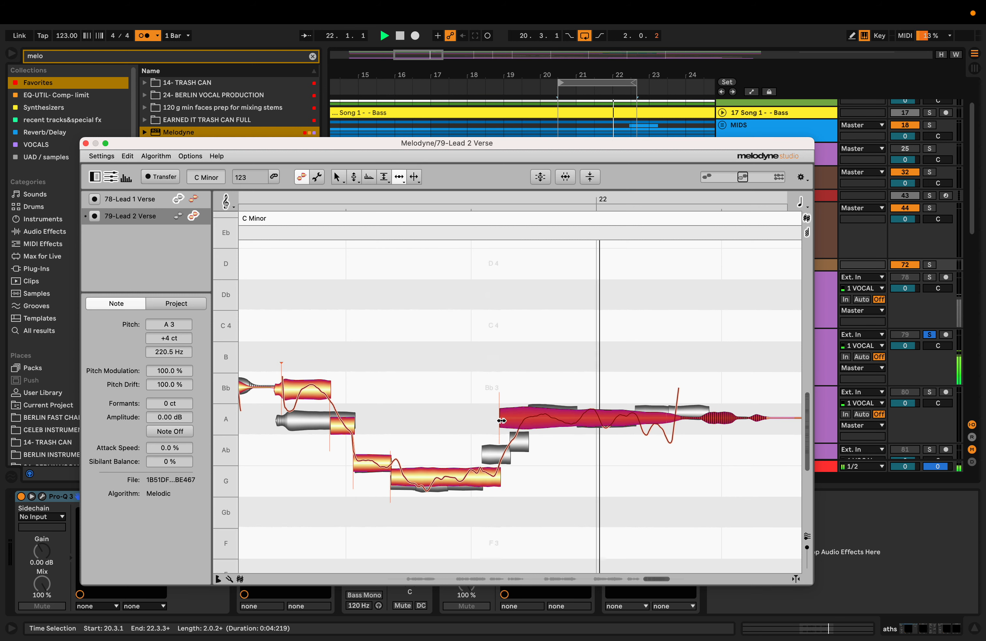
left_click_drag(502, 421, 489, 421)
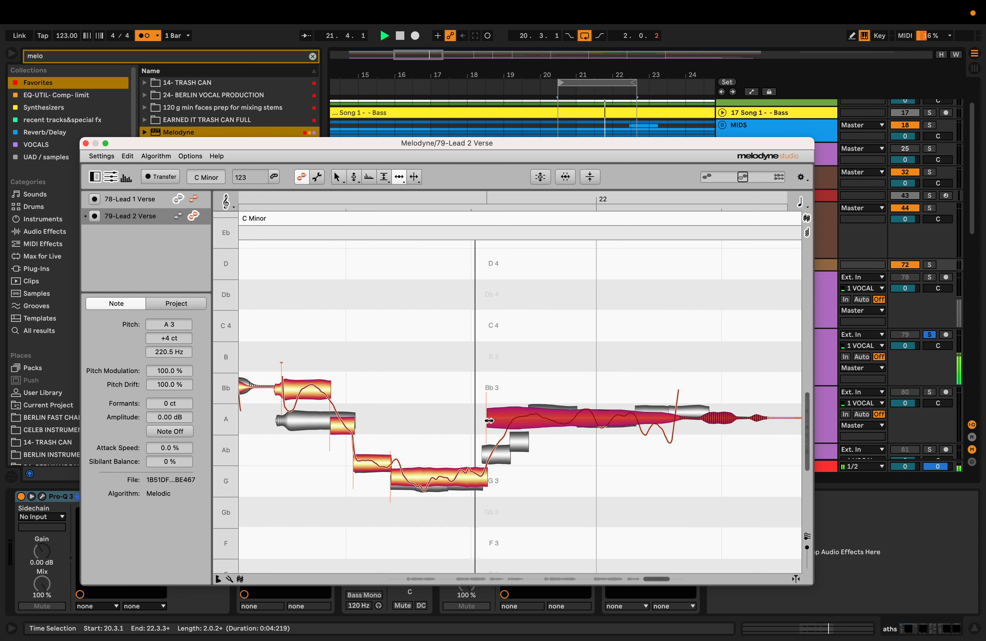
- Solo Lead 1 Verse alongside Lead 2 Verse and move the start of the long A3 note in bar 21 later
left_click(929, 277)
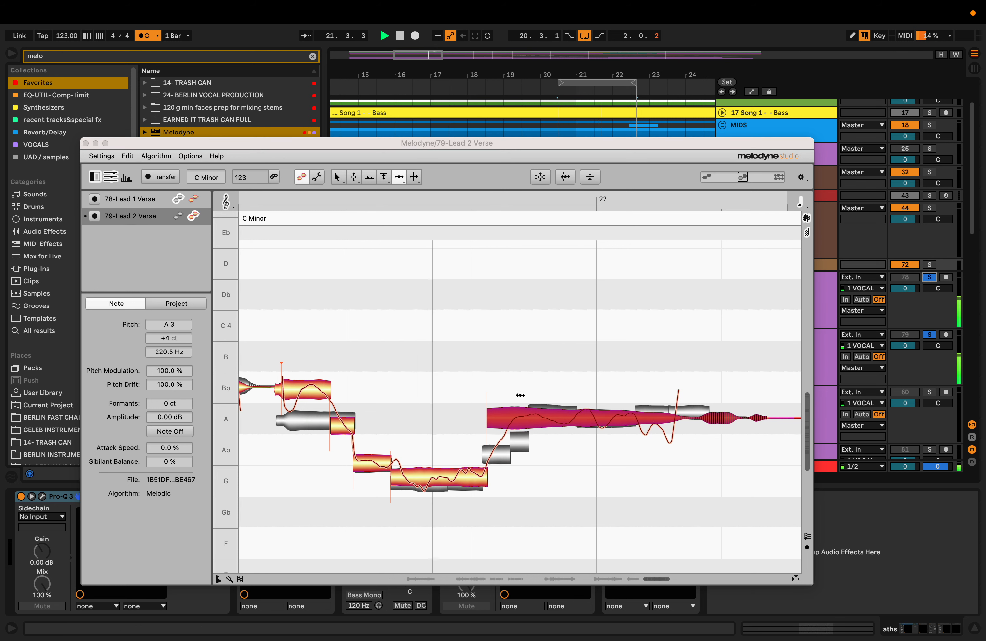
left_click(491, 419)
left_click_drag(491, 419, 509, 417)
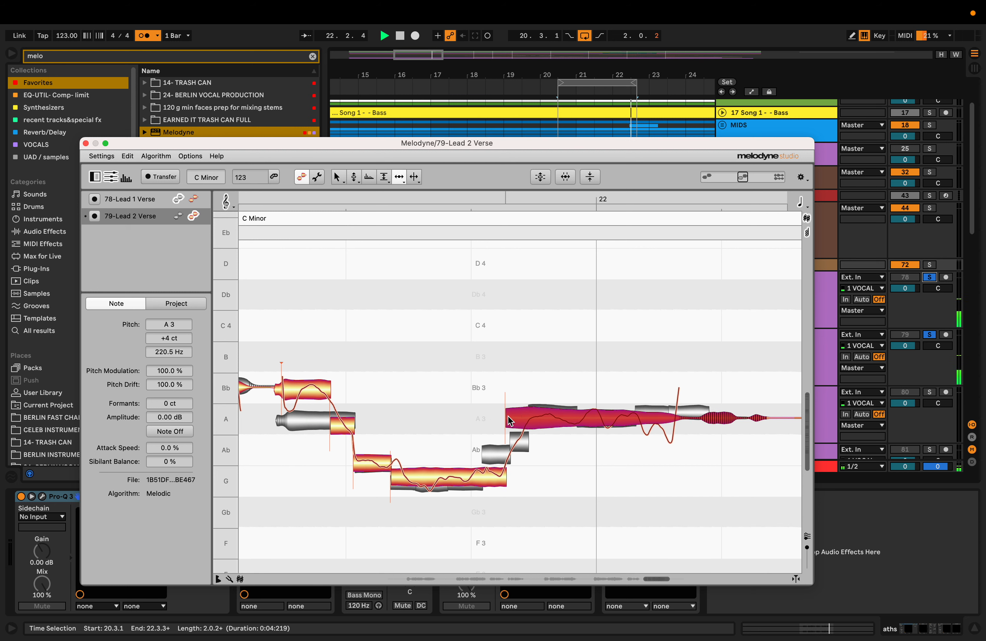
left_click_drag(509, 417, 510, 418)
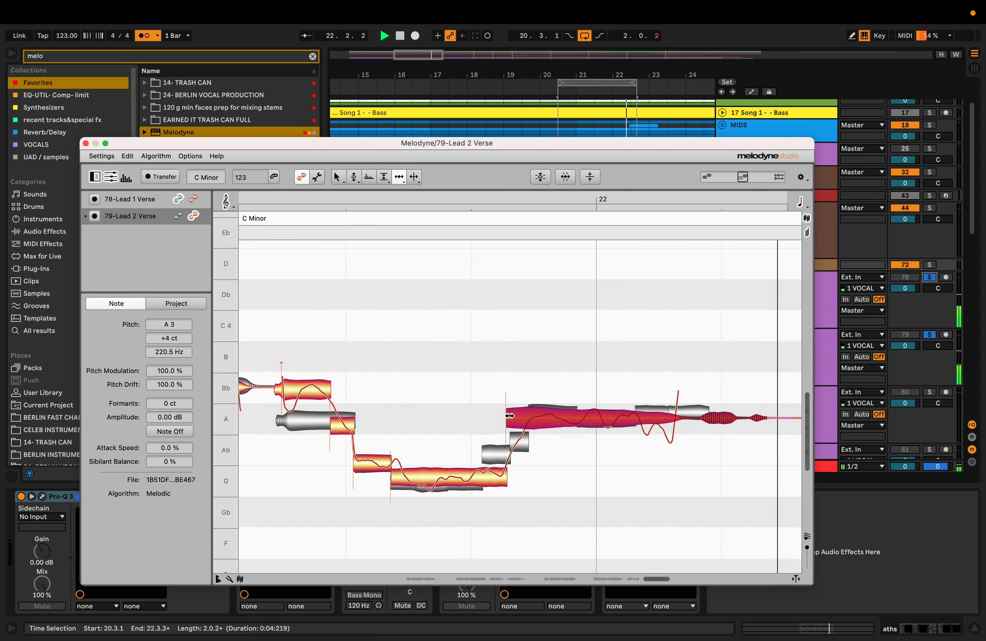
- Take Lead 1 Verse out of solo so only Lead 2 Verse plays, and return to the notes in bar 21
left_click(930, 278)
left_click(616, 435)
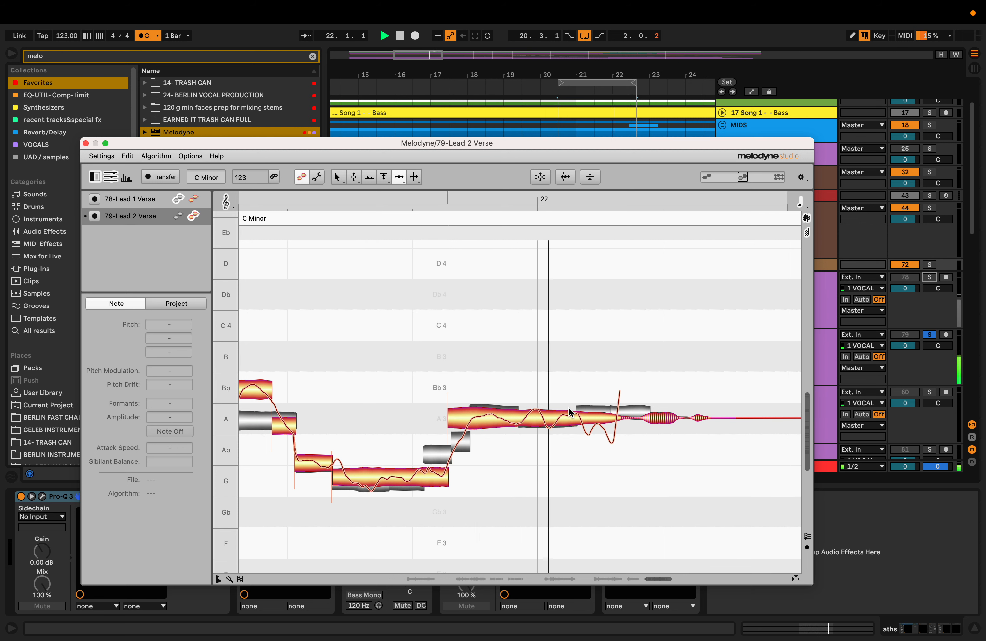
scroll(447, 478, "left", 2)
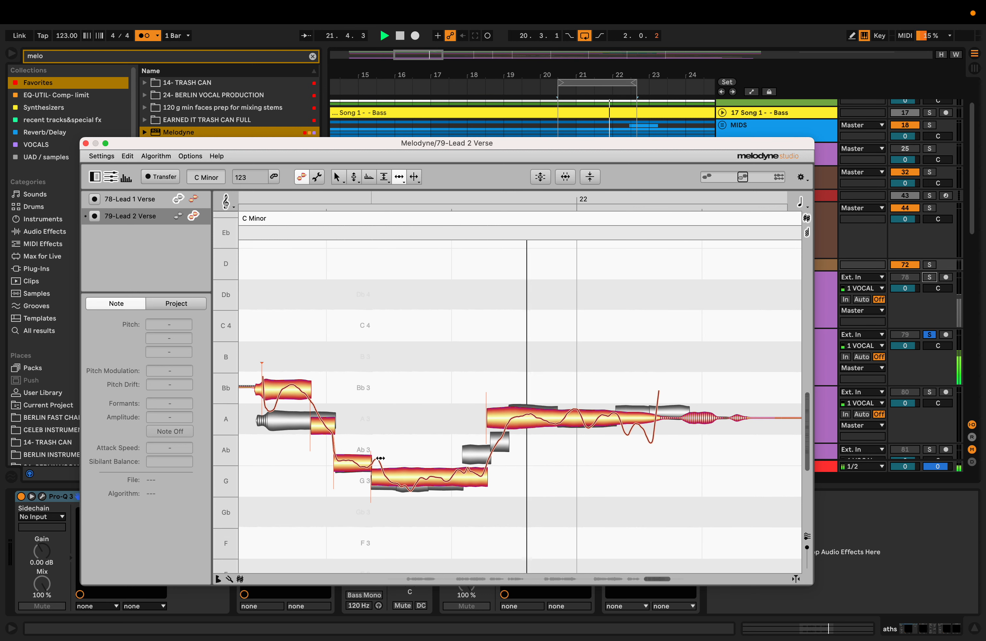
scroll(287, 415, "left", 9)
- Try retuning the second Bb3 note in bar 21 to A3 at 0 ct with 51% pitch modulation
left_click(458, 393)
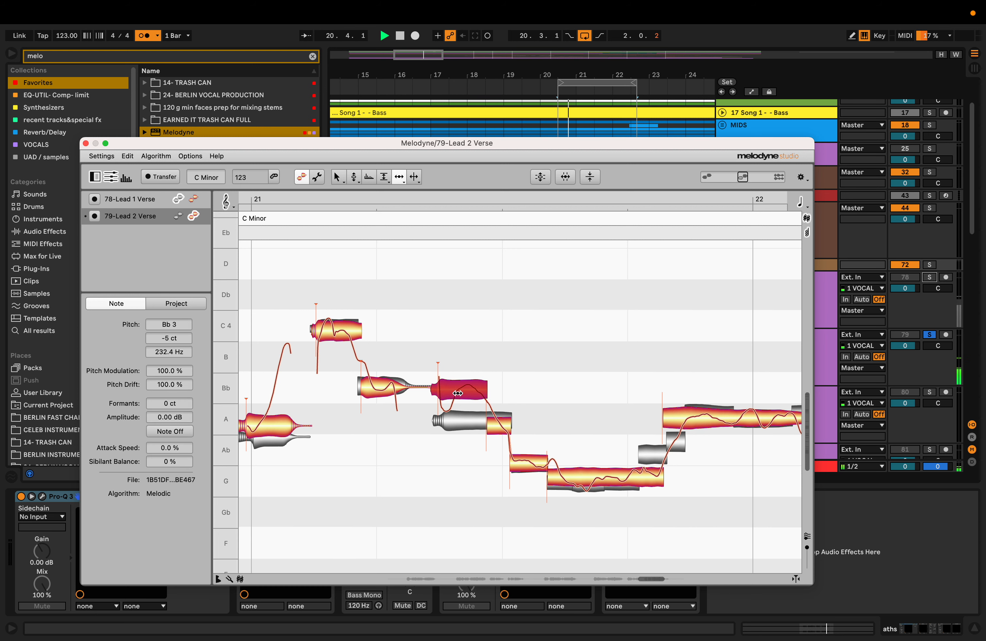
key("F2")
key("F2")
left_click_drag(458, 426, 454, 450)
key("super+z")
key("F2")
key("F2")
key("F2")
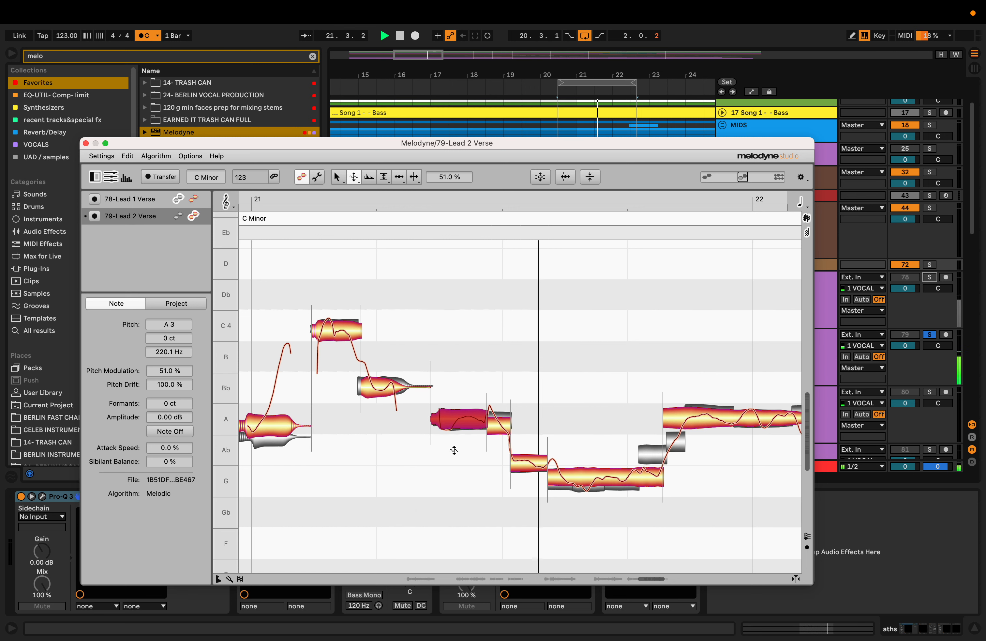
key("super+z")
key("super+z")
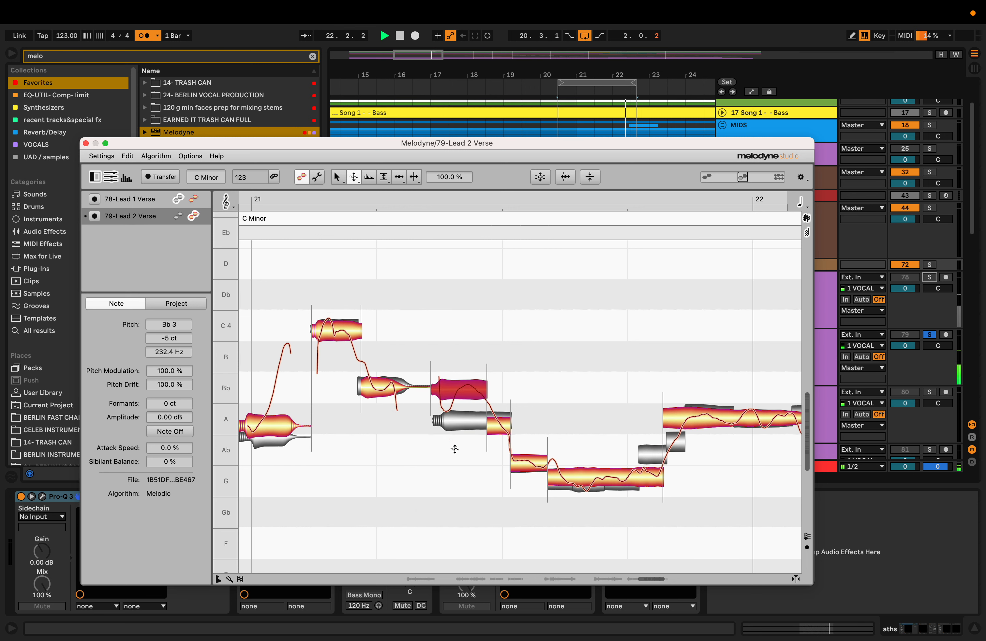
- Split the second Bb3 note in bar 21 in the middle and lower its halves to A3 +3 ct and A3 +47 ct
key("F6")
double_click(462, 396)
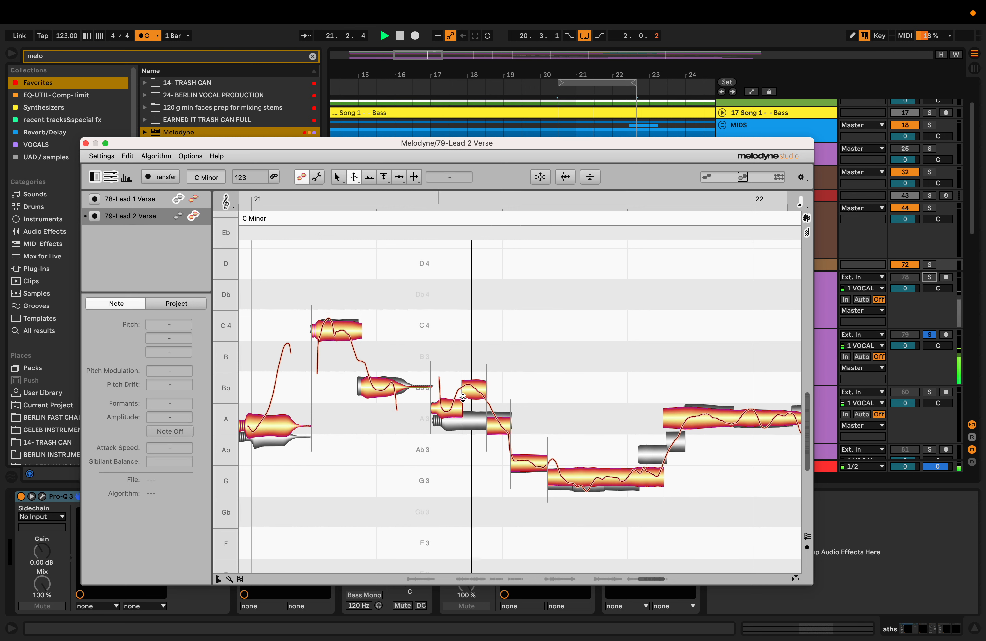
key("F2")
left_click_drag(449, 405, 474, 409)
left_click(475, 406)
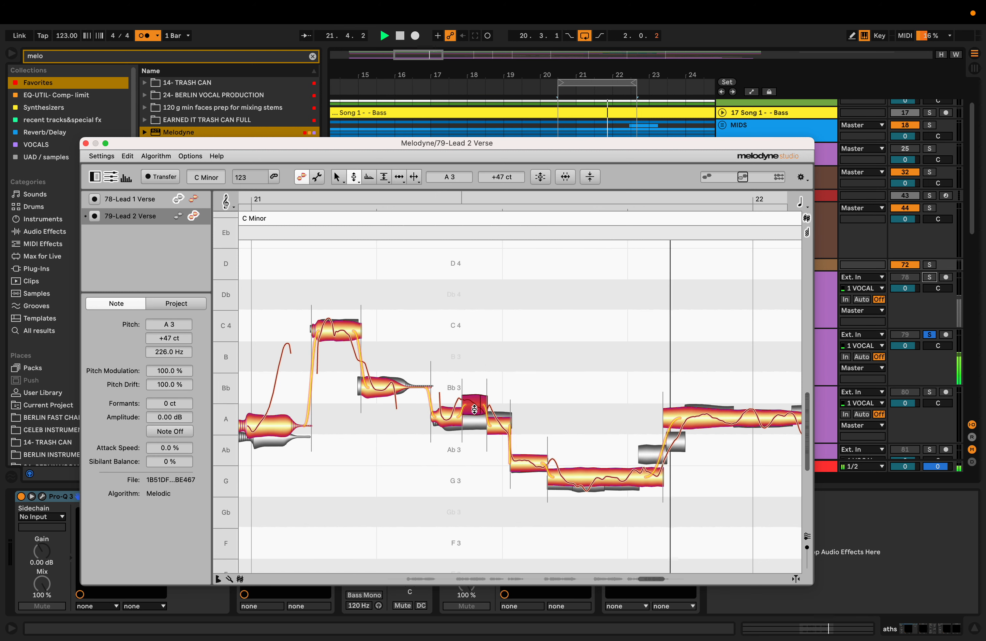
left_click(496, 418)
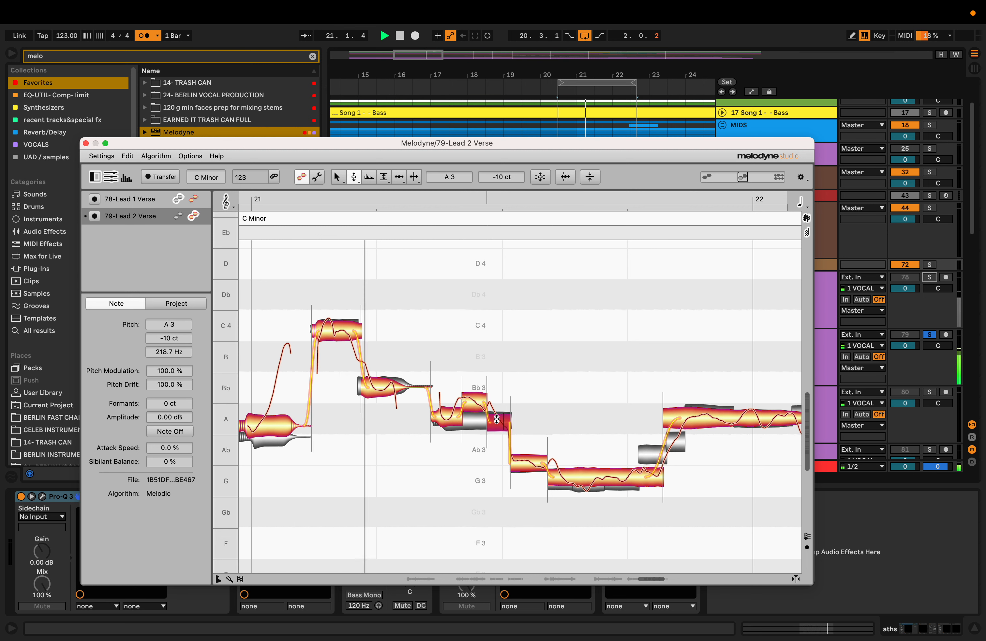
left_click_drag(444, 439, 492, 398)
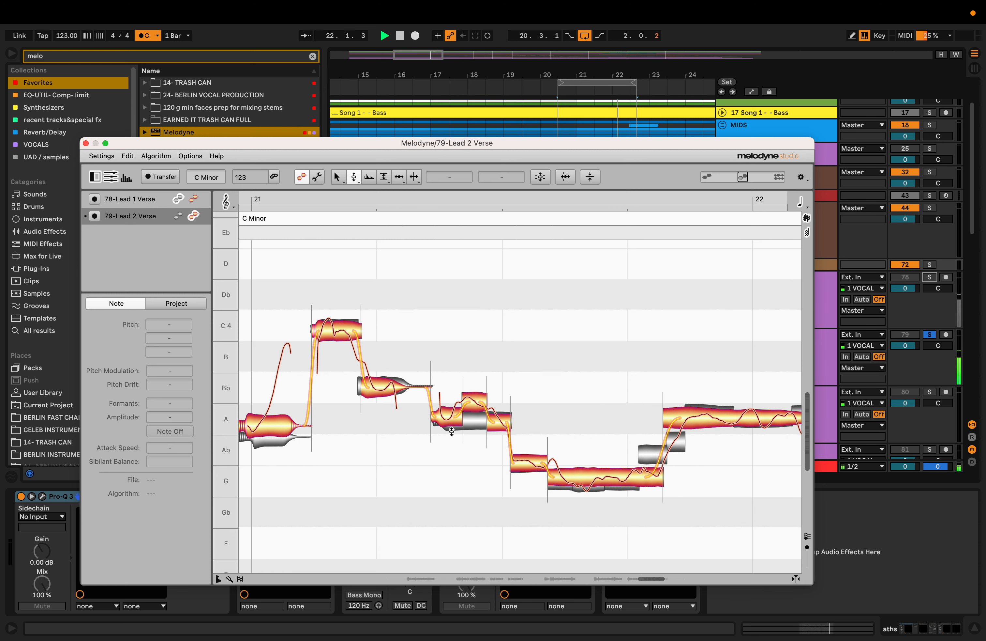
left_click(448, 422)
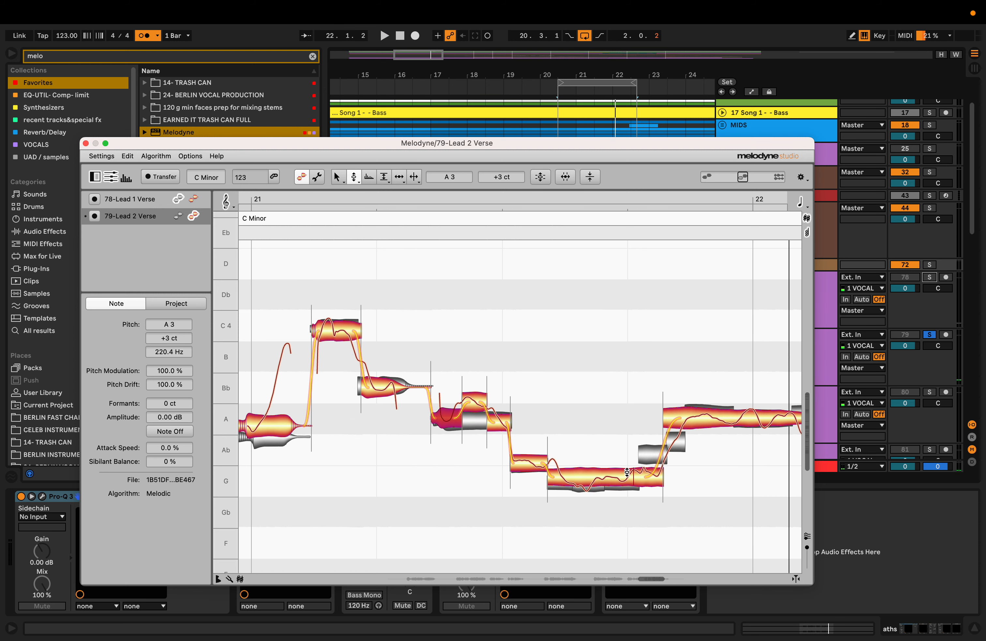
- Split the rising start off the long A3 note in bar 21 and the end off the long G3 note before it
scroll(624, 472, "right", 3)
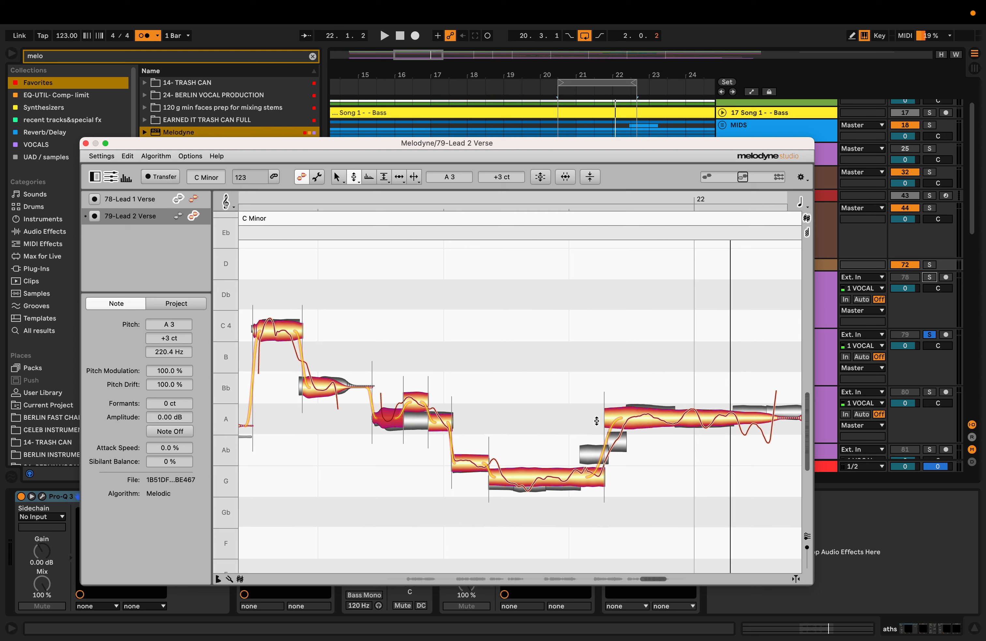
key("F6")
double_click(627, 418)
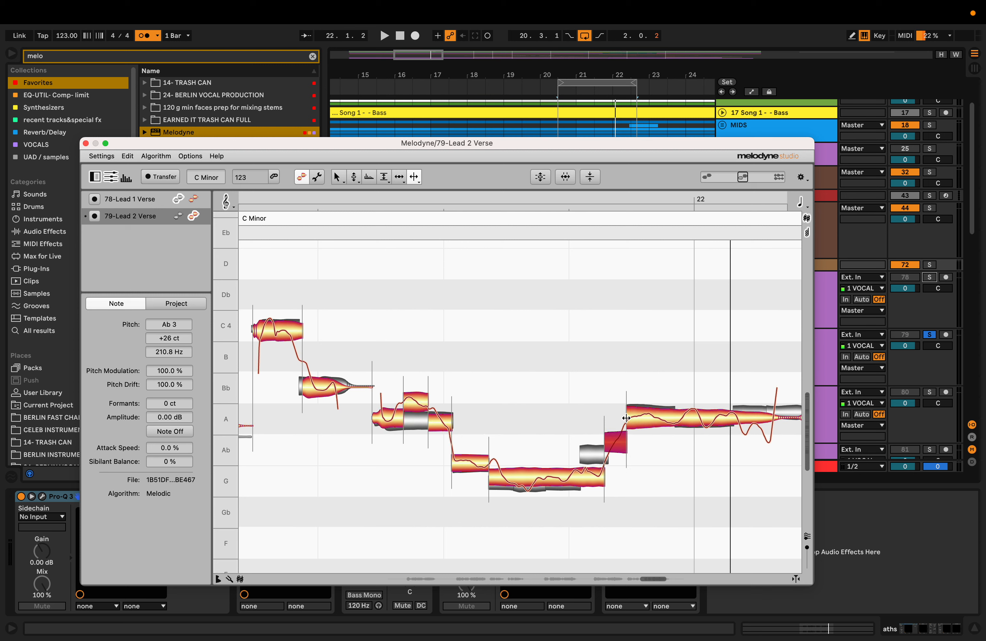
double_click(581, 475)
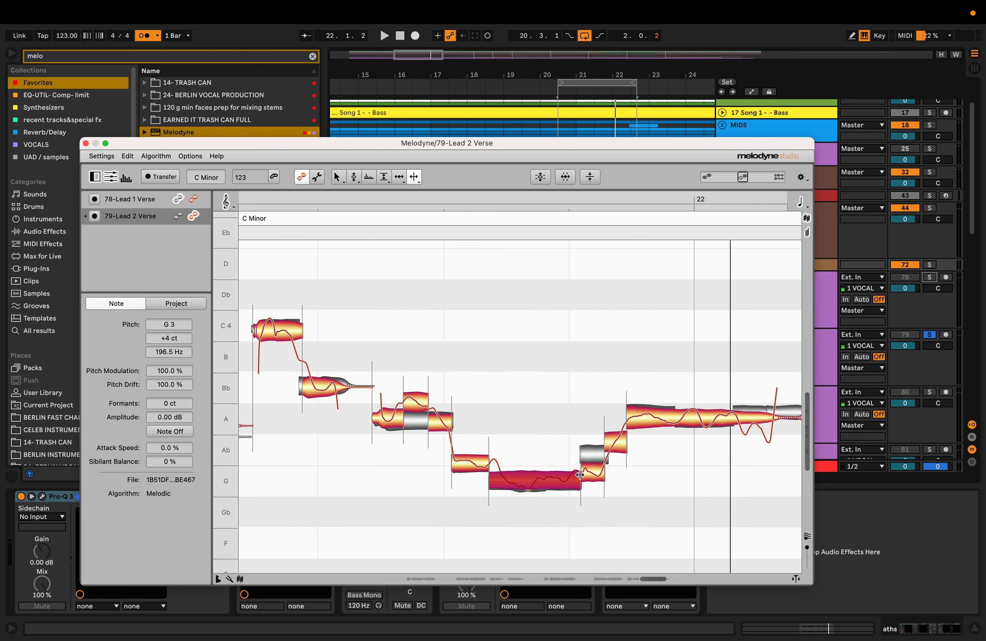
key("F2")
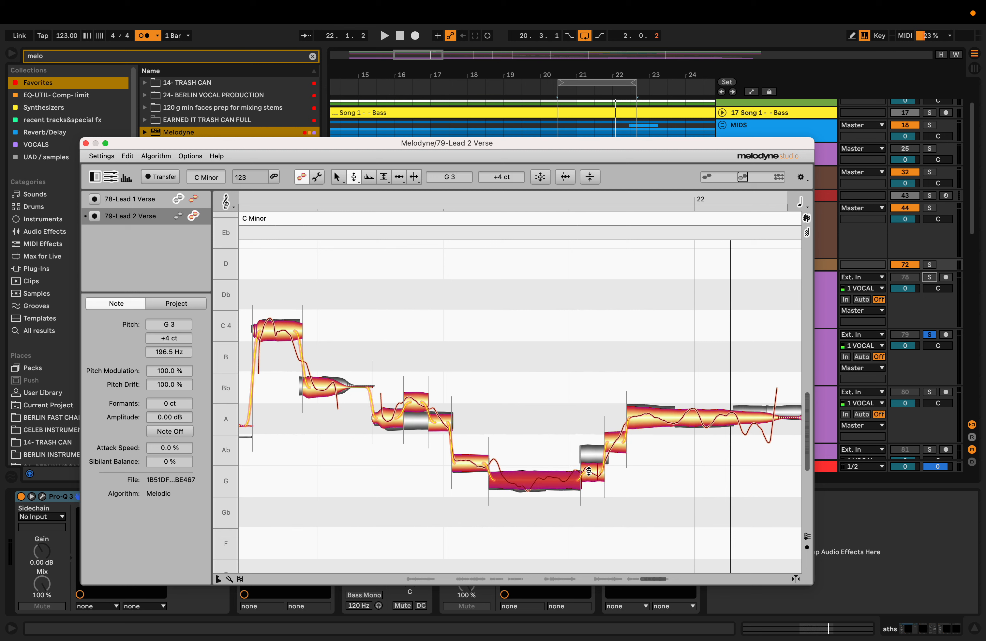
left_click(589, 470)
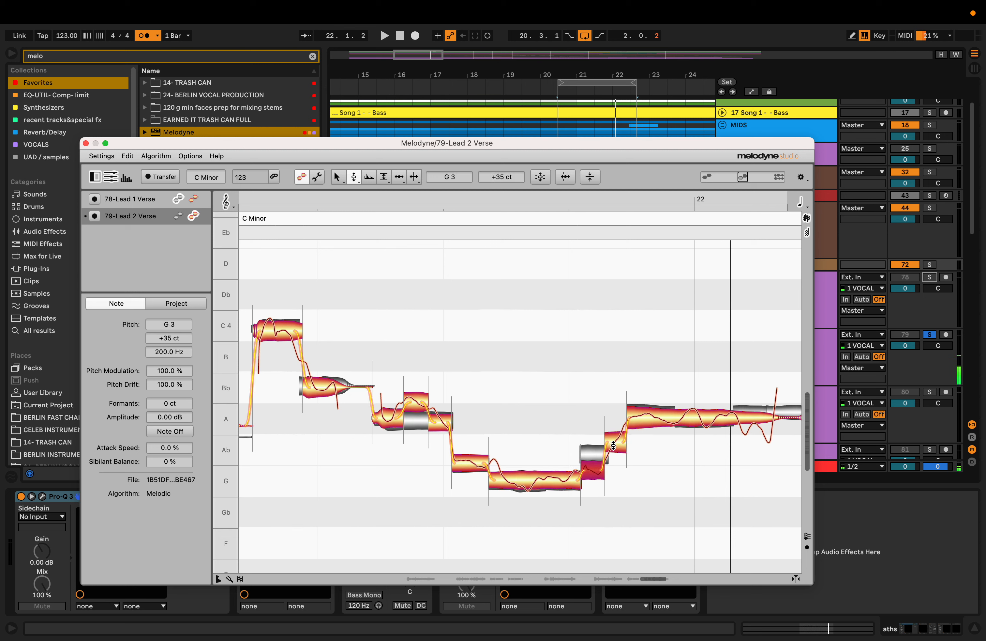
- Split the remaining long G3 note in the middle and tune both halves to G3 at 0 ct
left_click(524, 480)
key("F2")
key("F6")
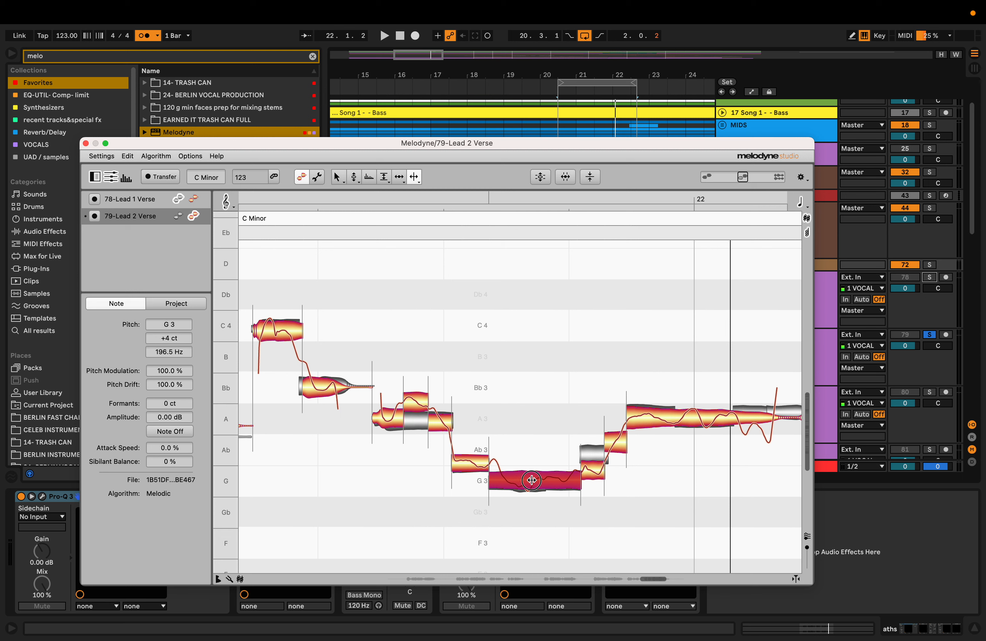
left_click(532, 479)
key("F2")
double_click(557, 479)
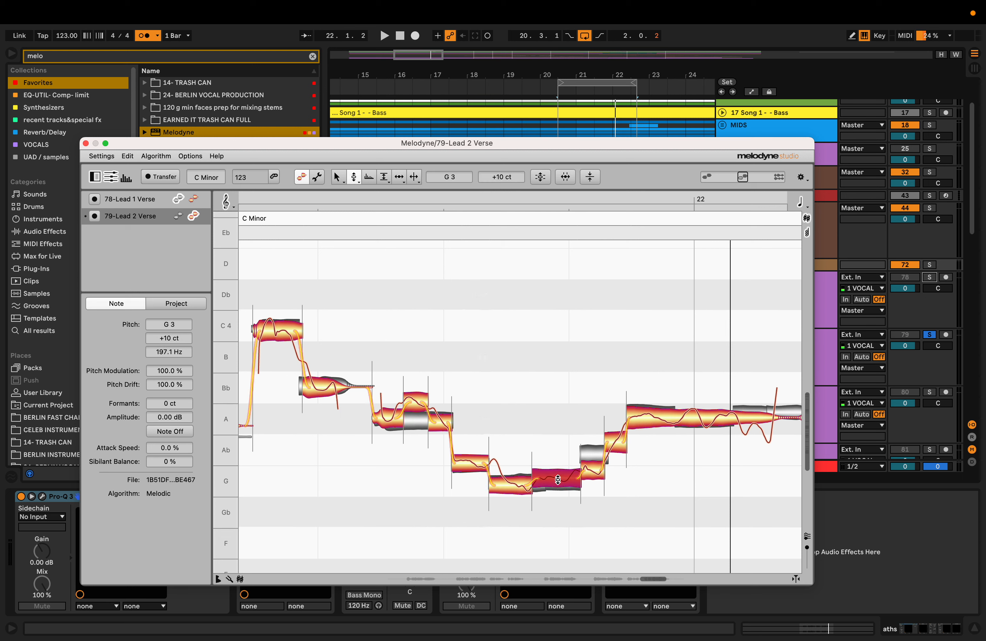
double_click(509, 482)
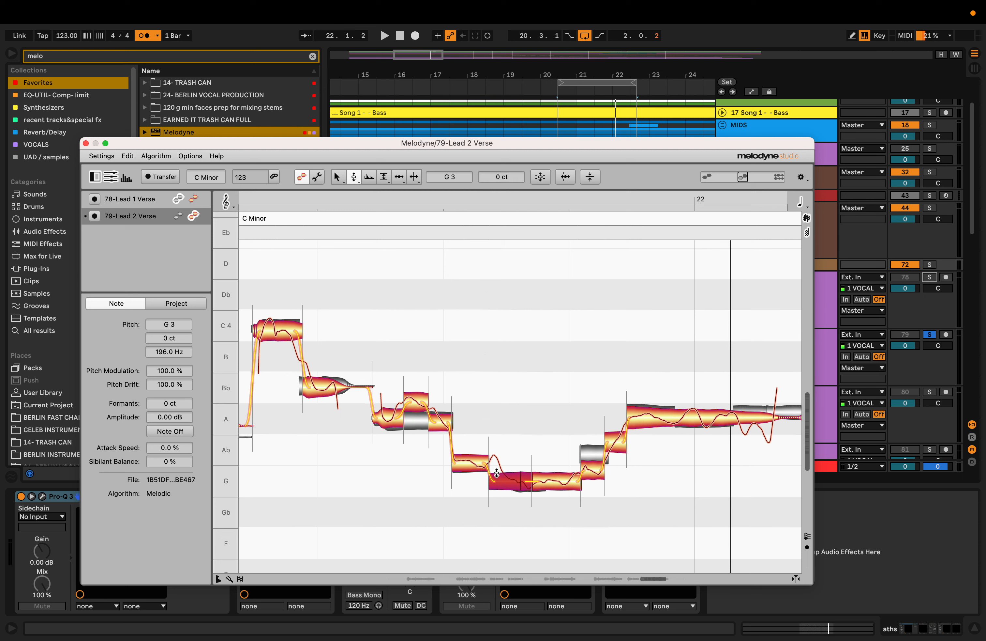
left_click(482, 464)
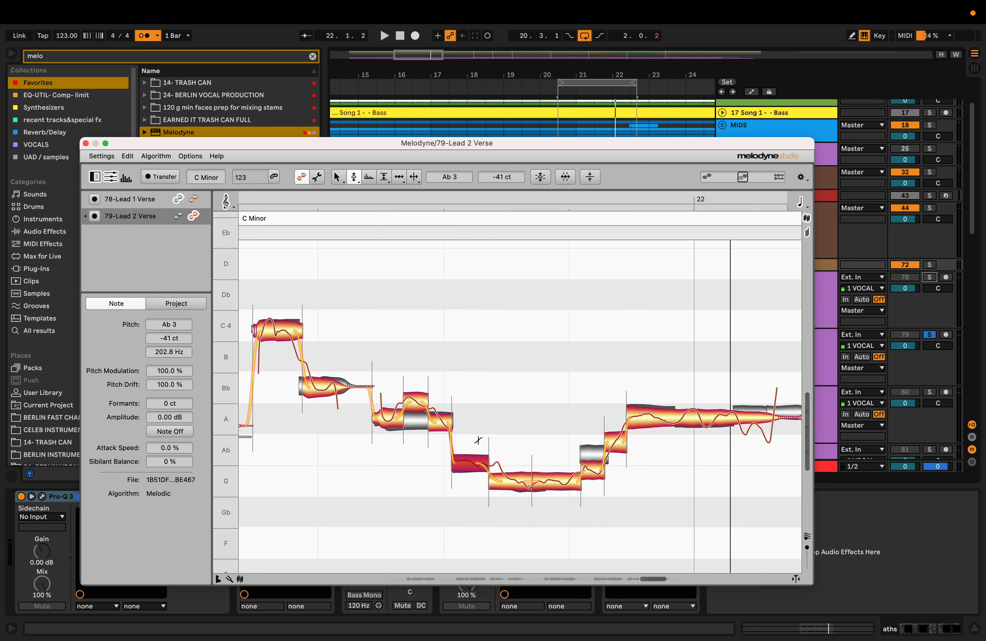
- Play the loop with Lead 1 Verse soloed alongside Lead 2 Verse to compare the two vocals
key("space")
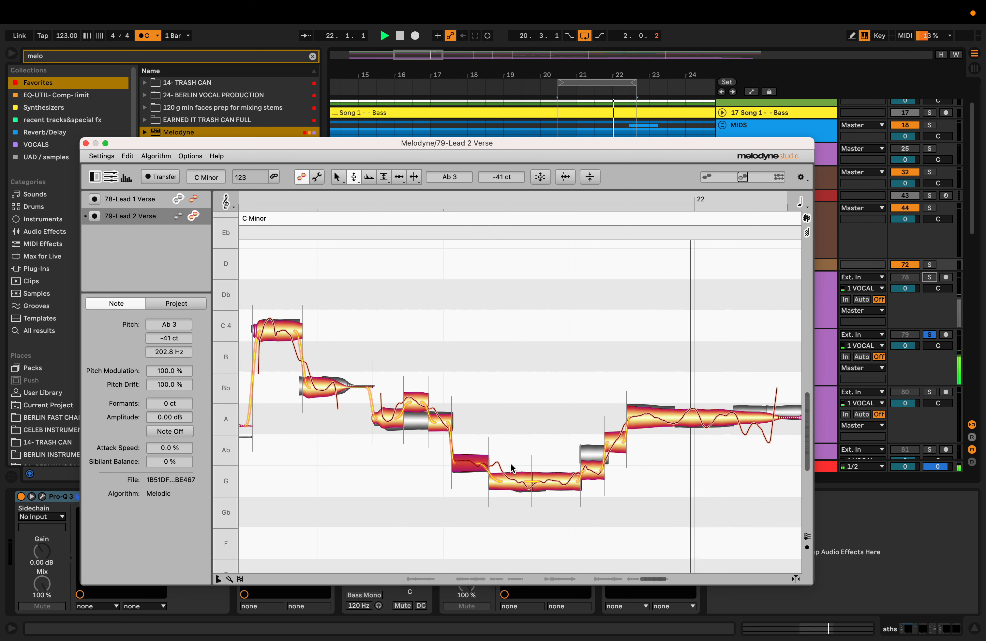
left_click(930, 277)
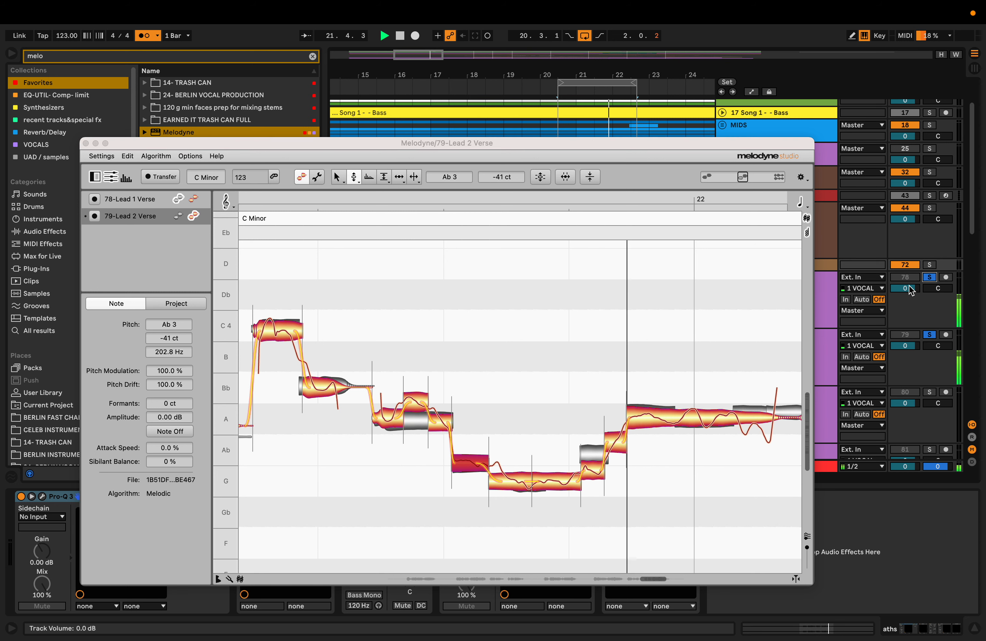
key("space")
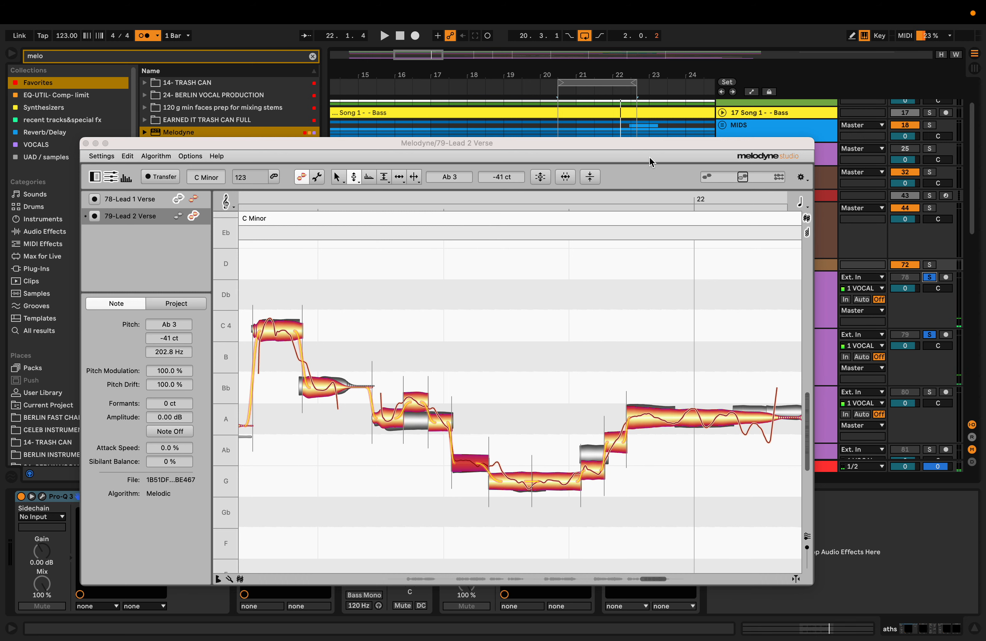
- Select 19.1.1 to 23.1.1 on the Lead 1 Verse track in the Ableton Live arrangement, then bring the Melodyne editor back over it
left_click_drag(651, 143, 590, 443)
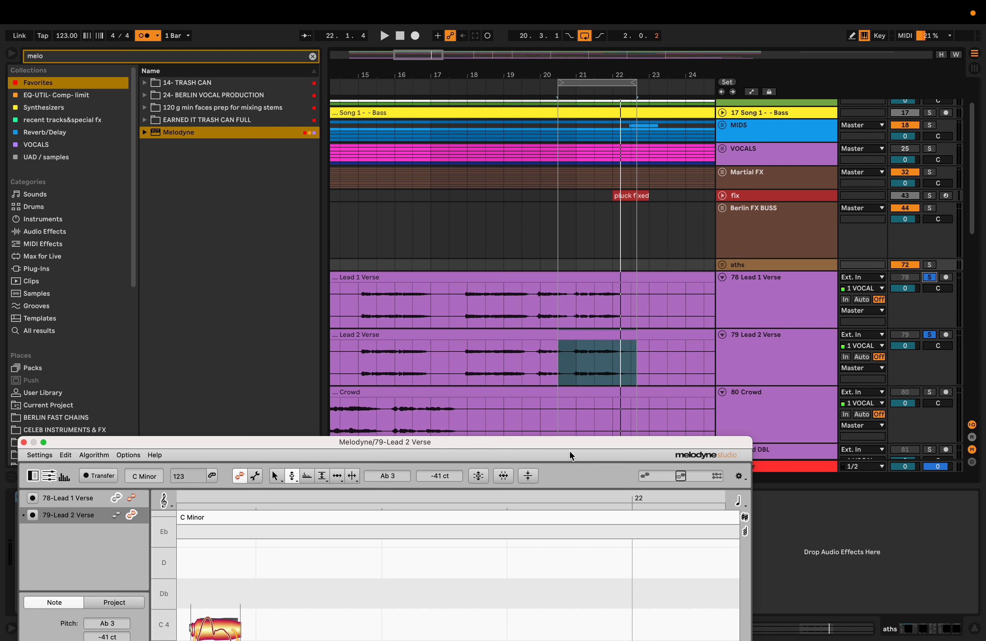
left_click_drag(569, 439, 624, 248)
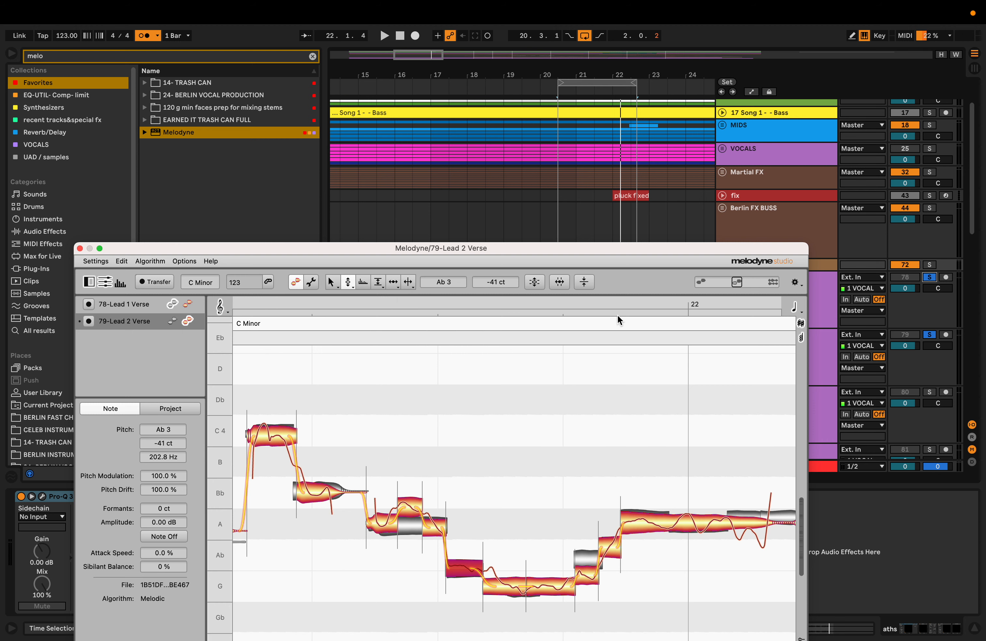
left_click_drag(647, 251, 638, 387)
left_click_drag(506, 312, 641, 309)
left_click_drag(588, 395, 587, 249)
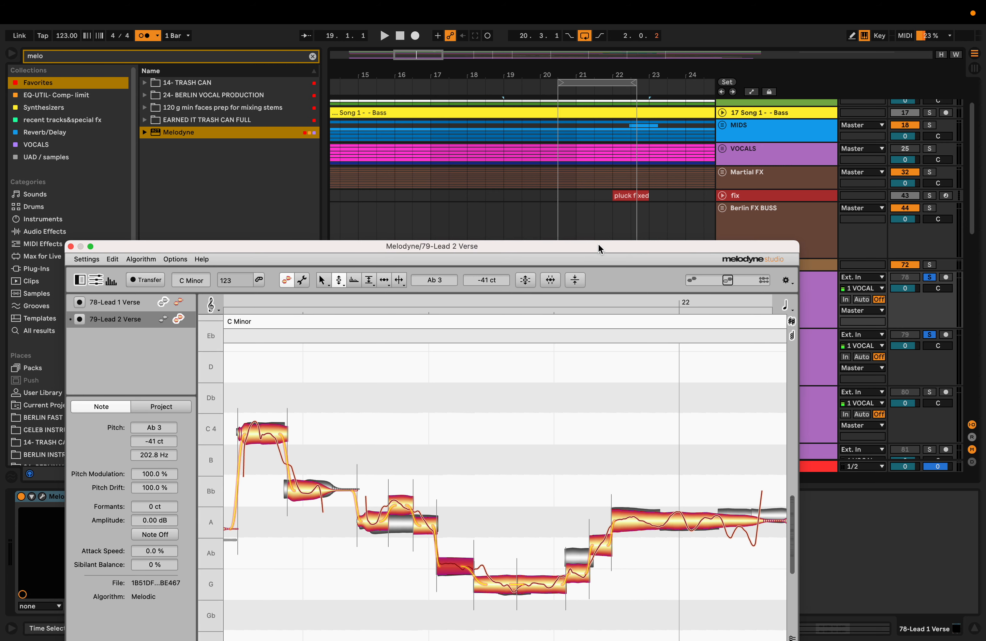
left_click_drag(597, 251, 601, 174)
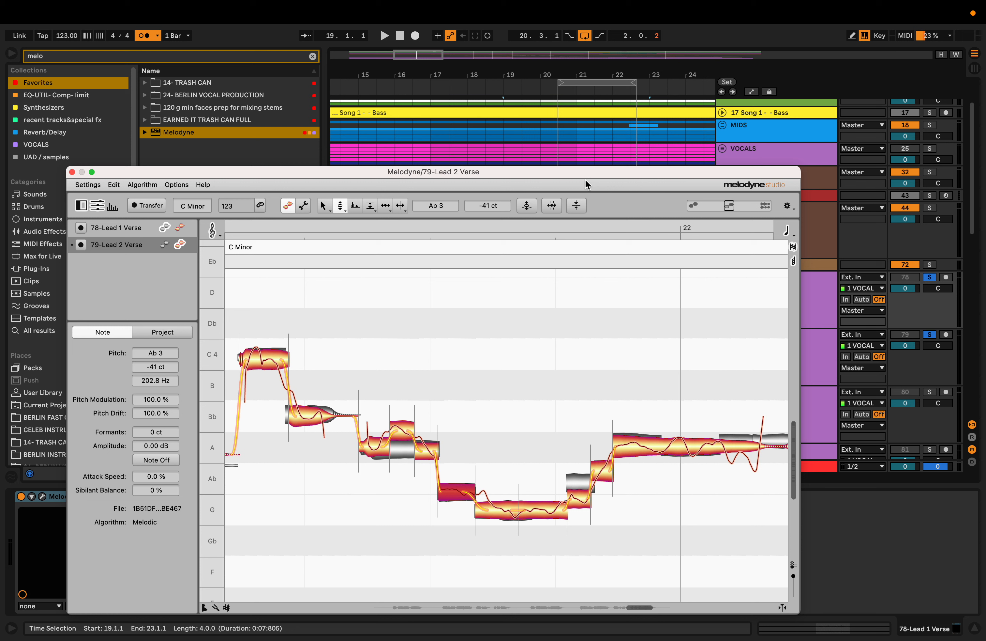
- Play the loop again and take Lead 1 Verse out of solo to hear Lead 2 Verse alone
key("space")
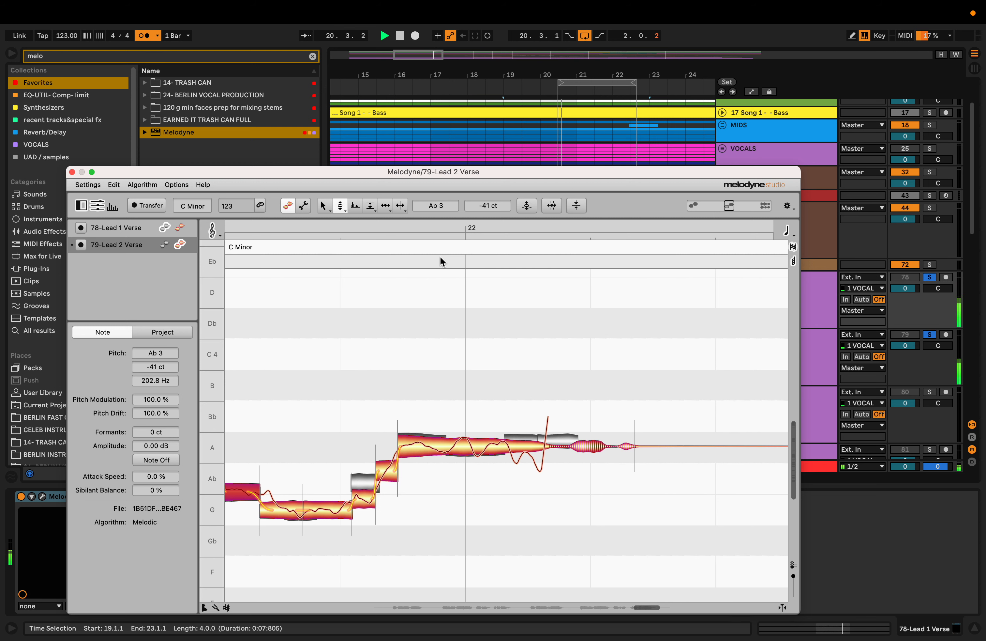
left_click(932, 276)
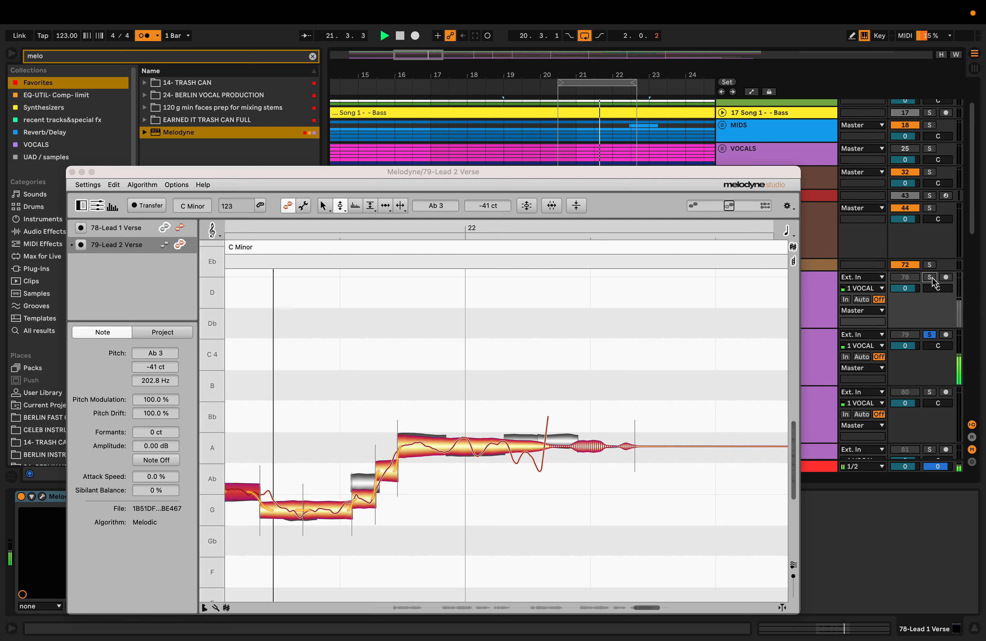
left_click(931, 277)
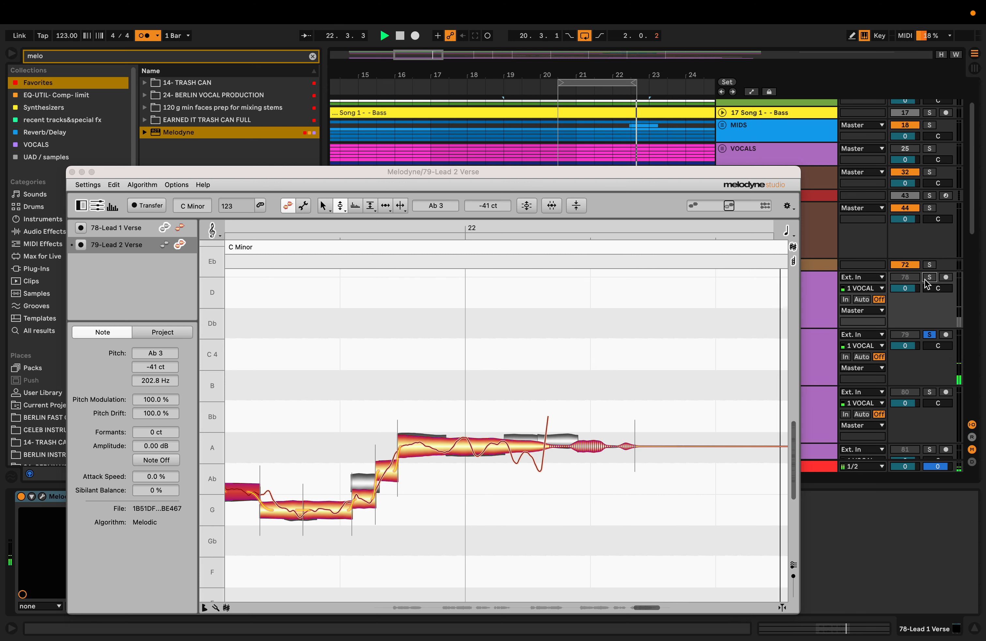
- Split the wavering end of the long A3 note in bar 22 into two pieces and raise the first to A3 at 0 ct
left_click(504, 448)
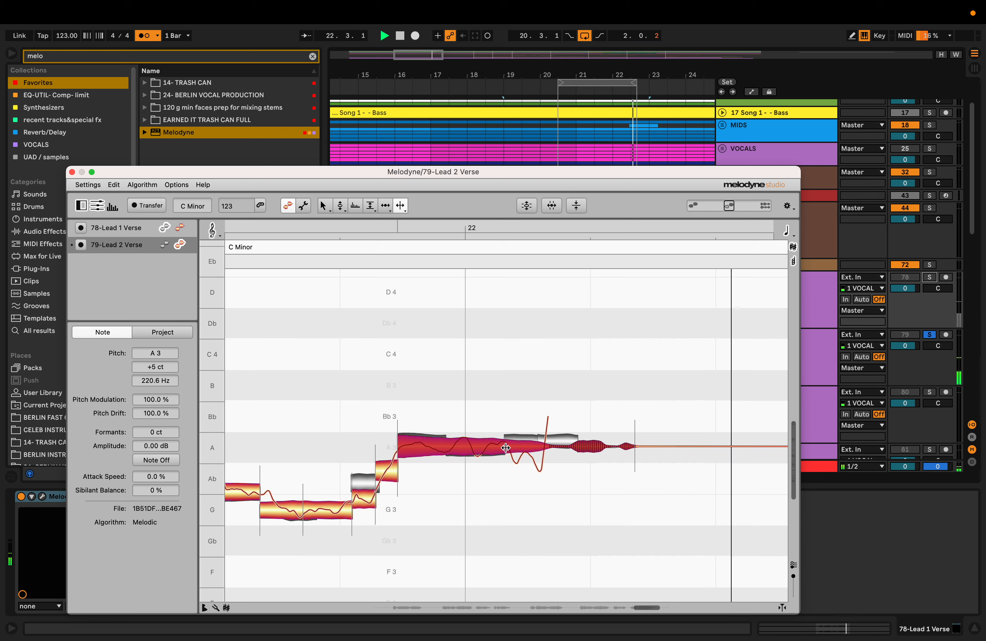
double_click(504, 448)
key("F2")
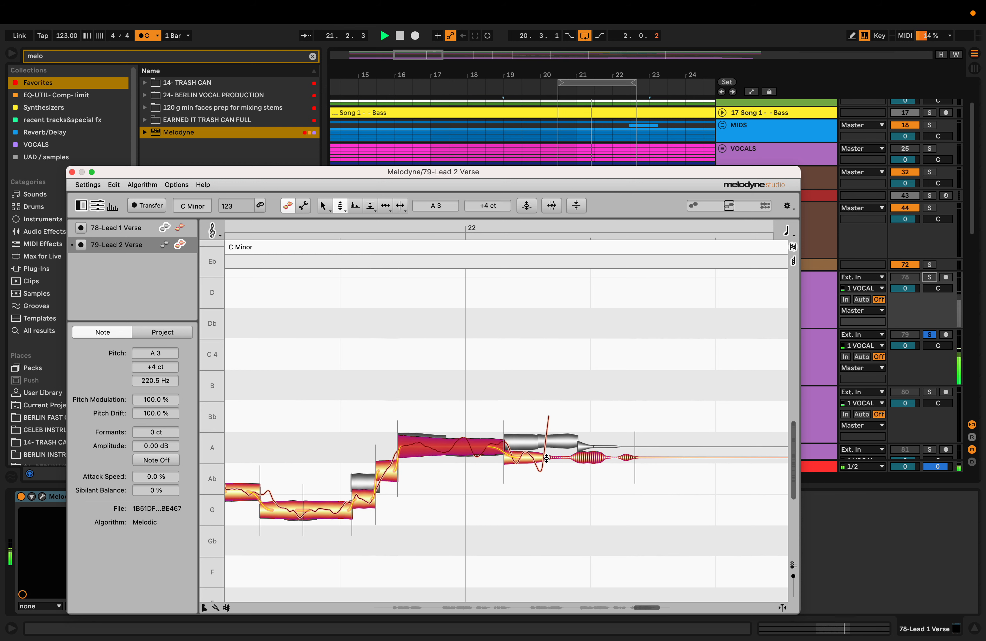
left_click_drag(525, 458, 483, 449)
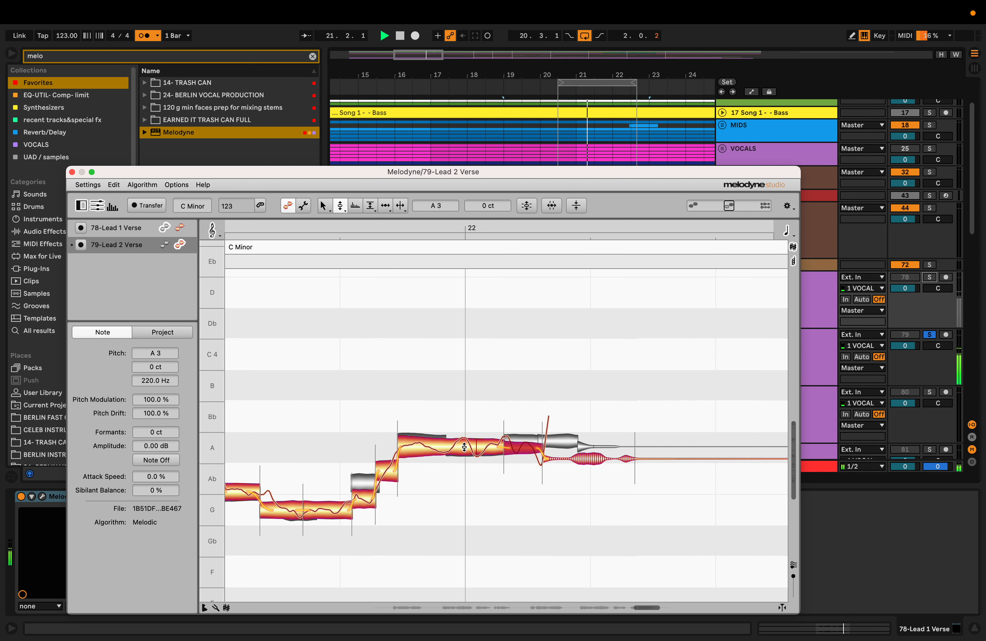
- Split the remaining long A3 note shortly before bar 22 and tune both pieces to A3 at 0 ct
key("F6")
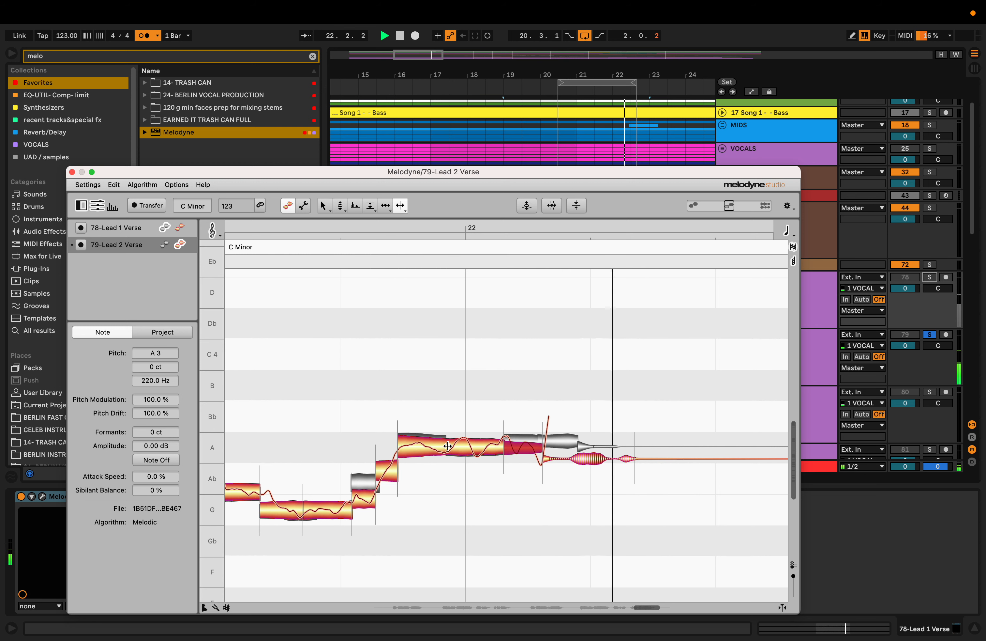
double_click(448, 446)
key("F2")
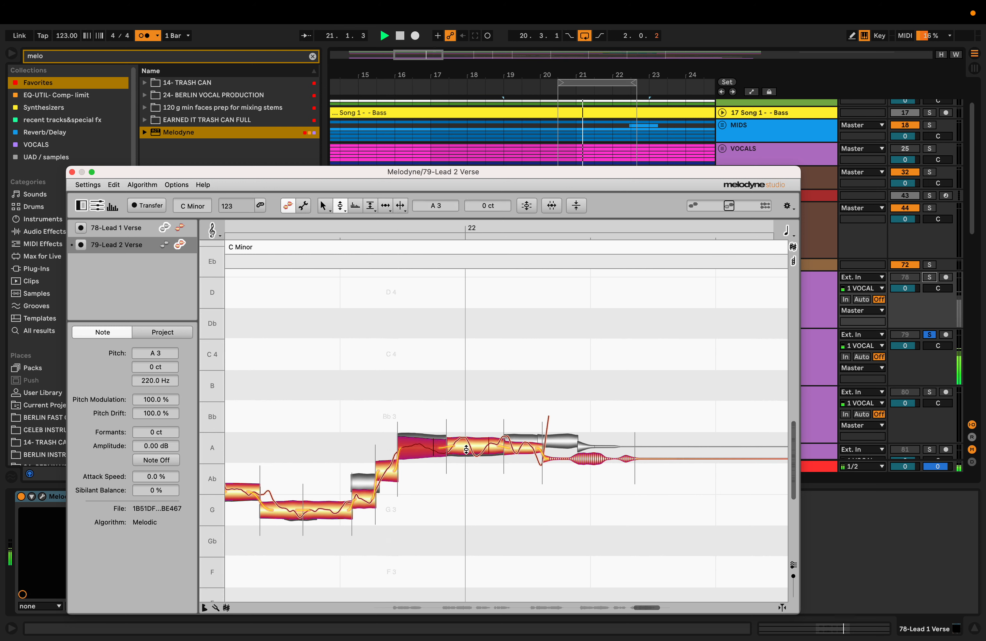
left_click(466, 448)
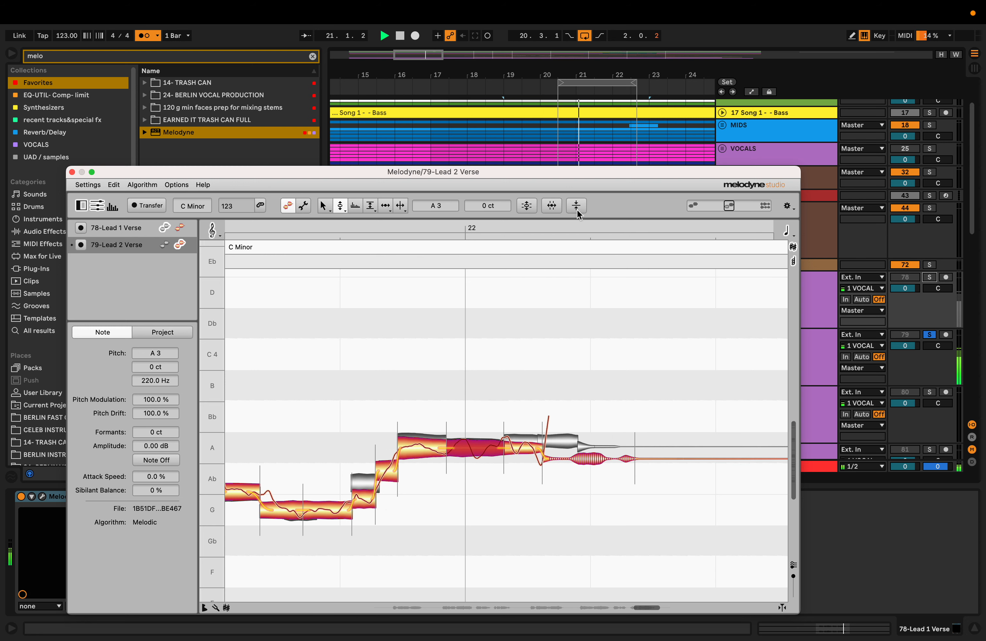
- Solo Lead 1 Verse together with Lead 2 Verse in the Ableton Live arrangement and play both tuned vocals
left_click_drag(562, 171, 544, 408)
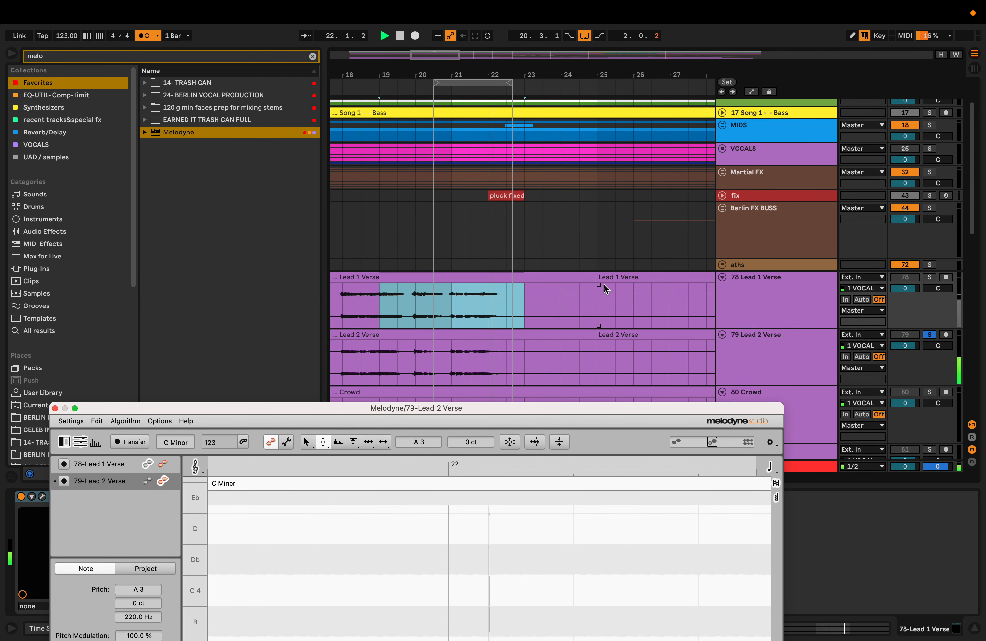
scroll(520, 252, "down", 10)
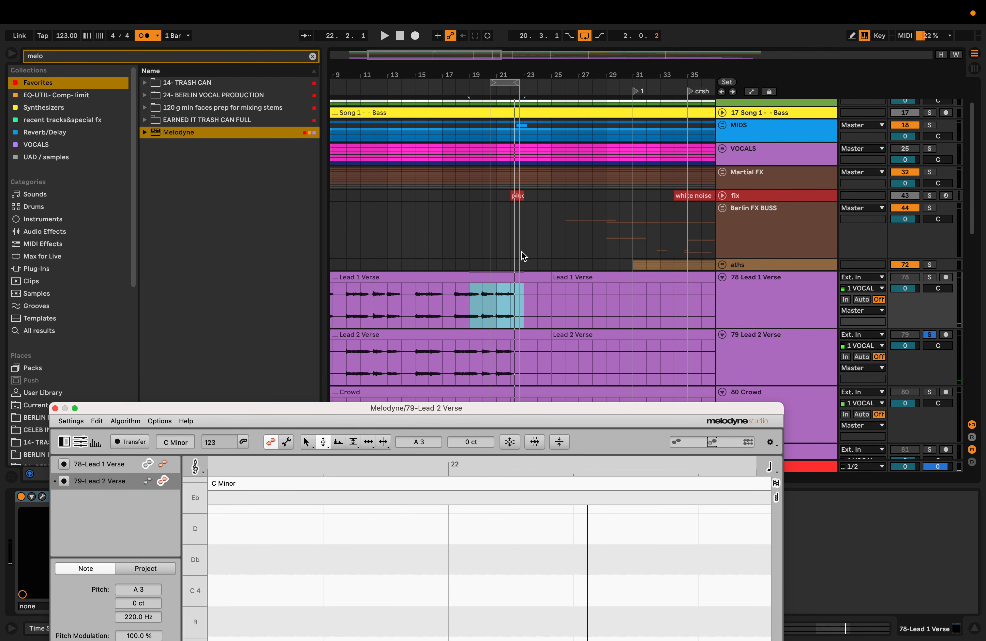
scroll(521, 250, "up", 3)
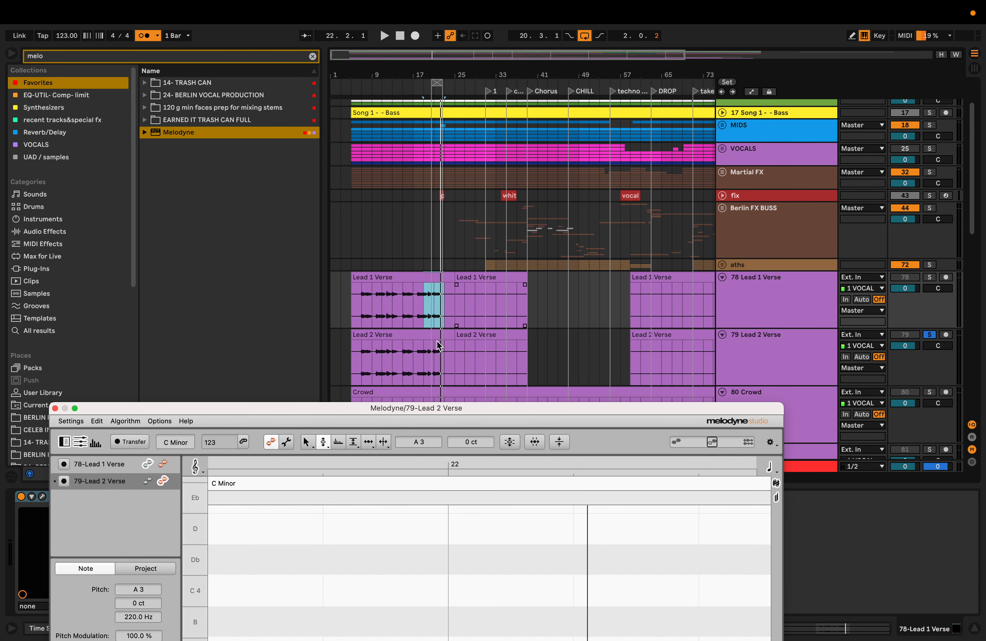
left_click(378, 282)
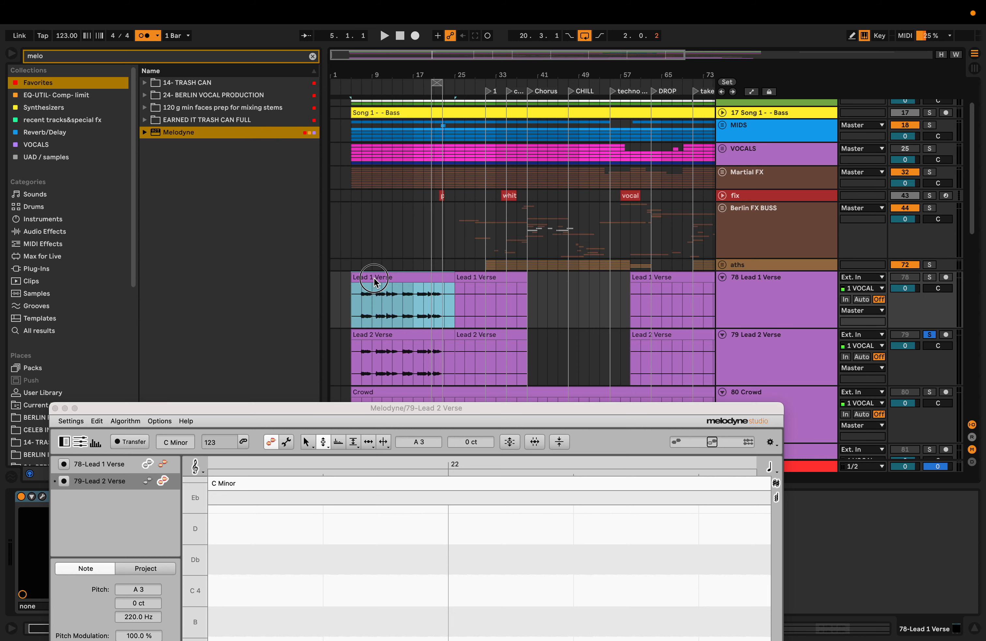
left_click(379, 334)
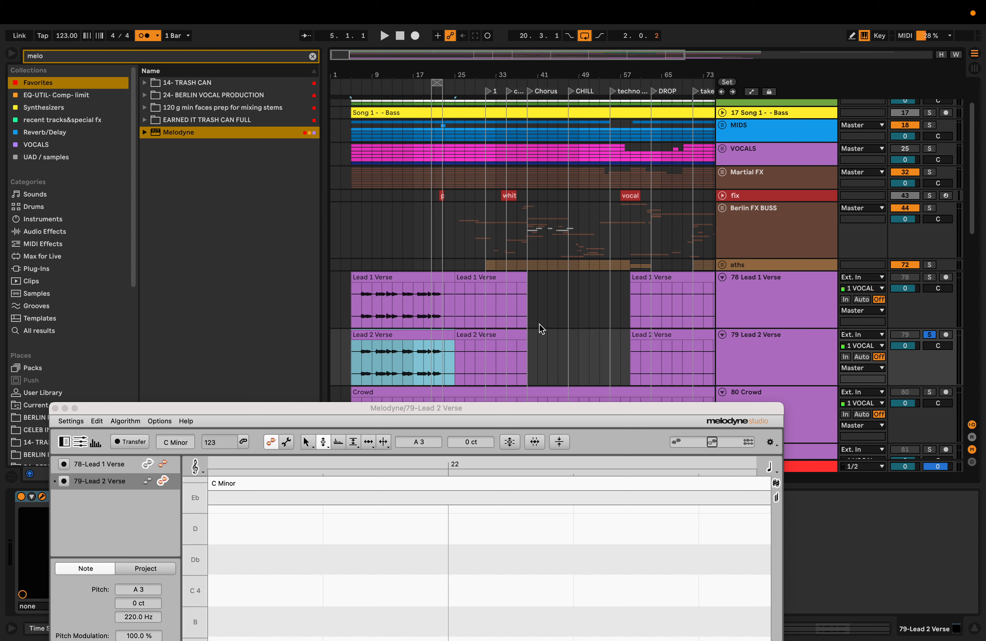
left_click(932, 274)
key("space")
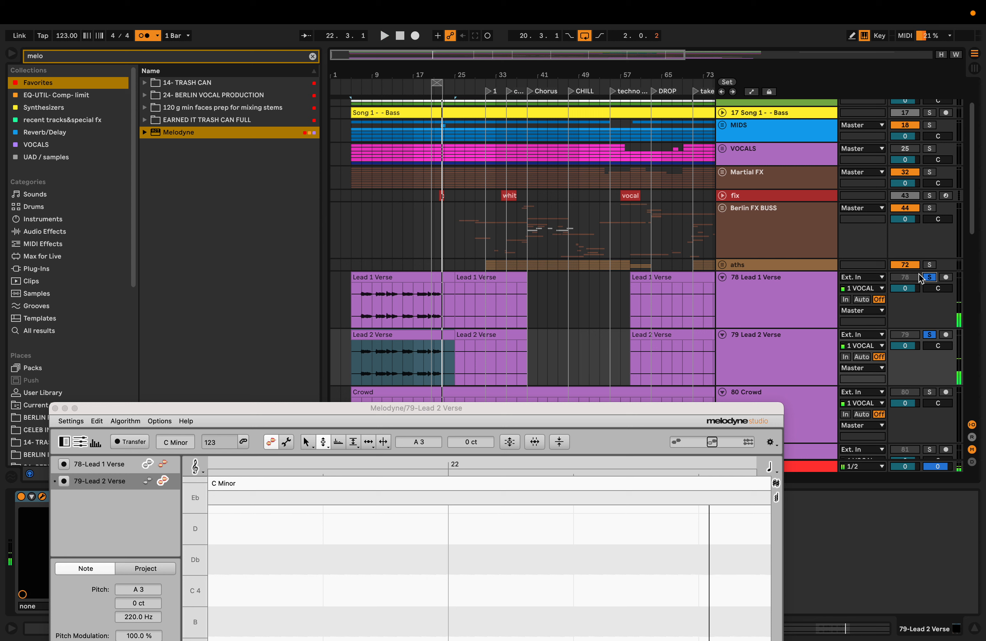
- Close the Melodyne editor and return to the Lead 1 Verse track in the arrangement
left_click_drag(439, 409, 508, 356)
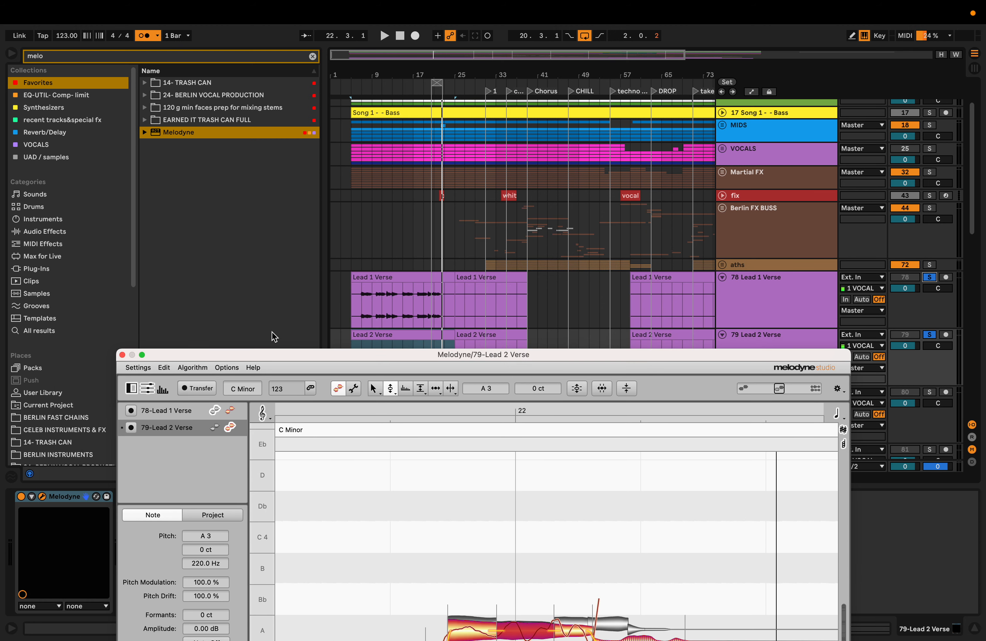
left_click(122, 355)
key("minus")
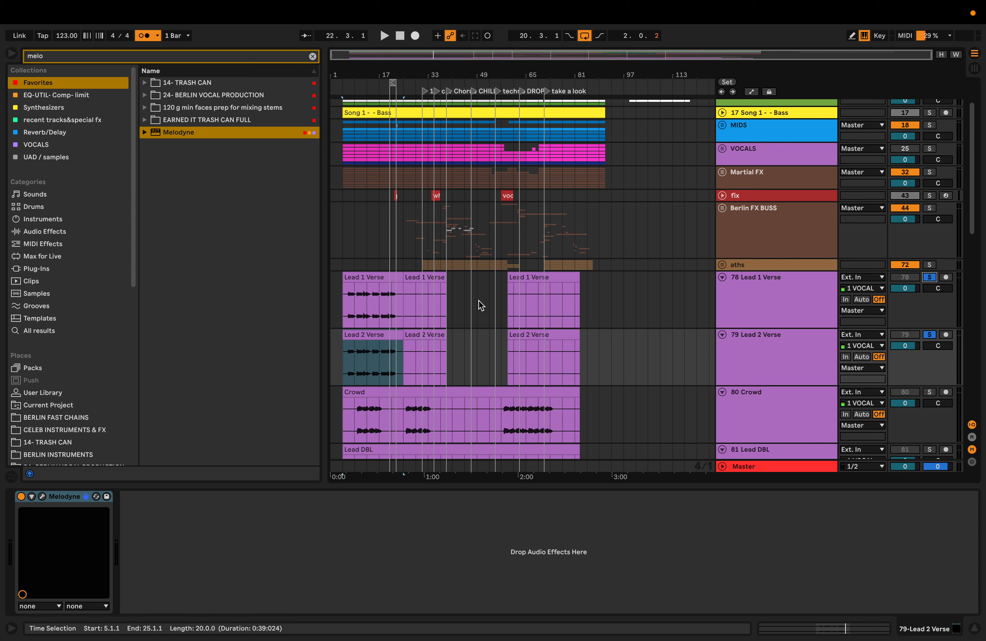
left_click(786, 285)
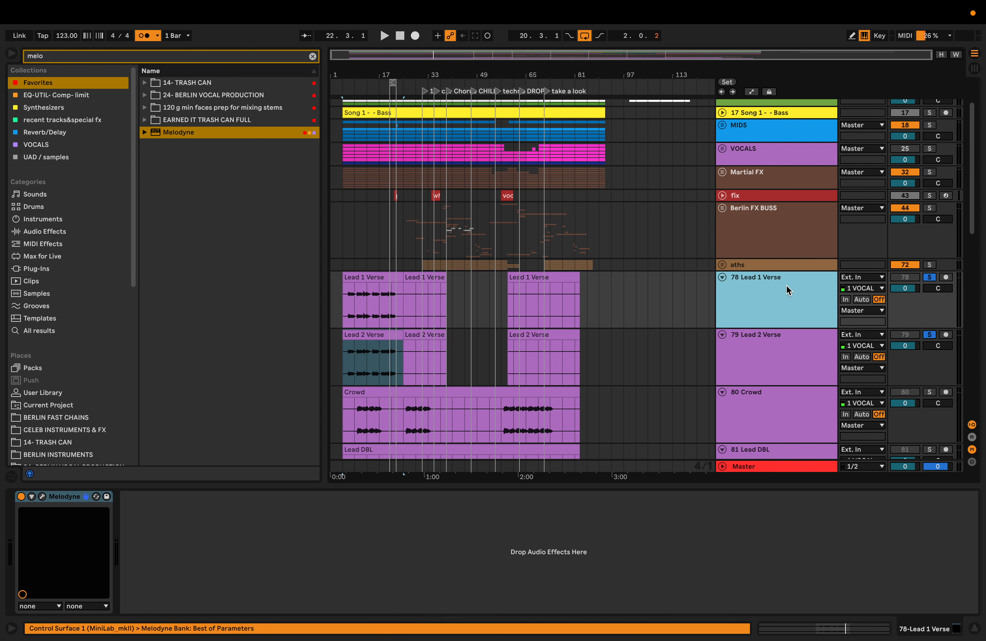
key("plus")
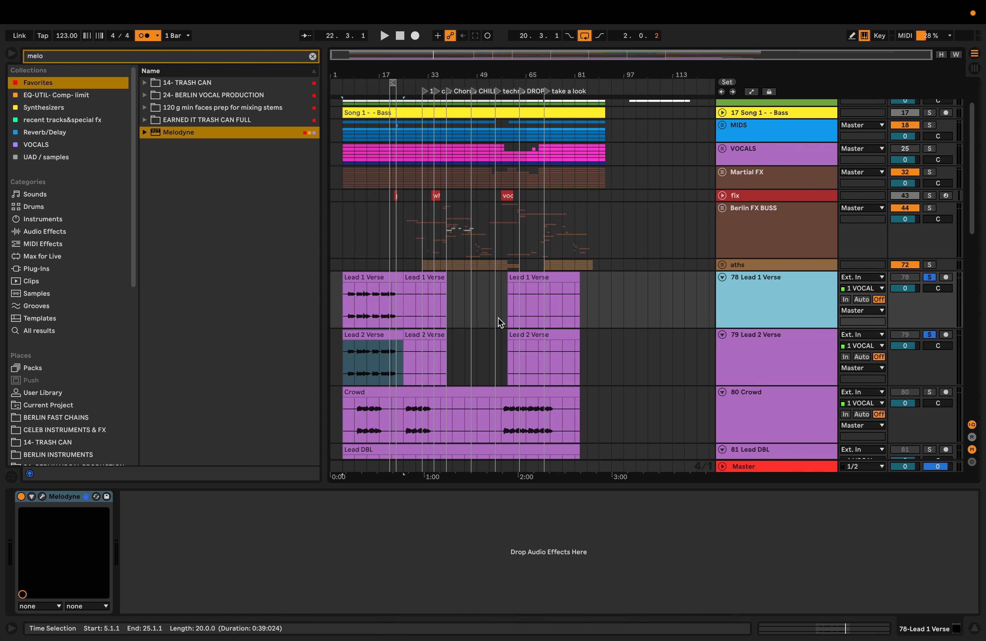
key("minus")
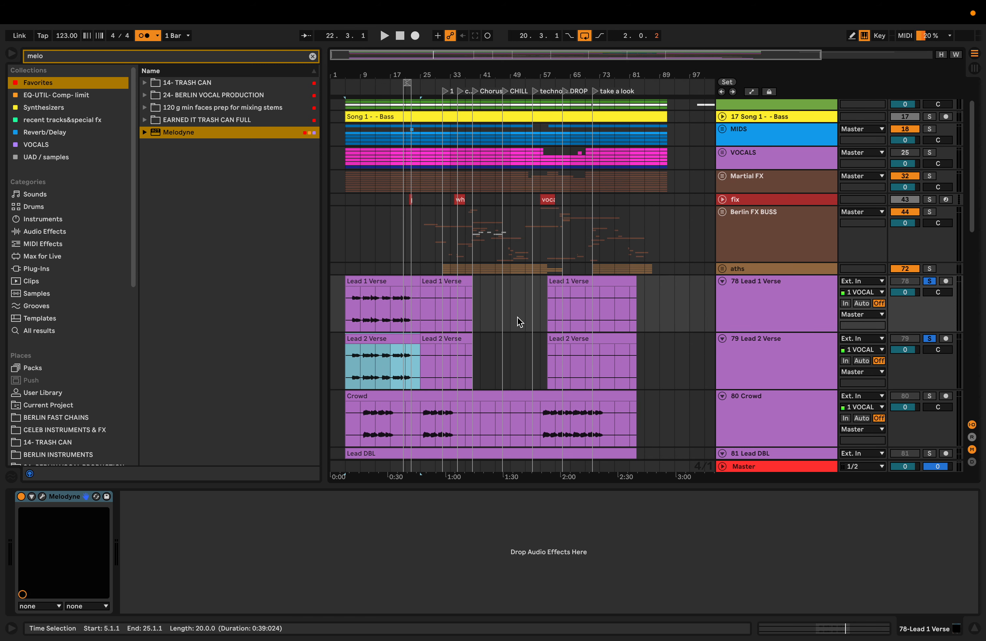
- Insert a new audio track below Lead 2 Verse and name it LV Verse
scroll(517, 321, "down", 2)
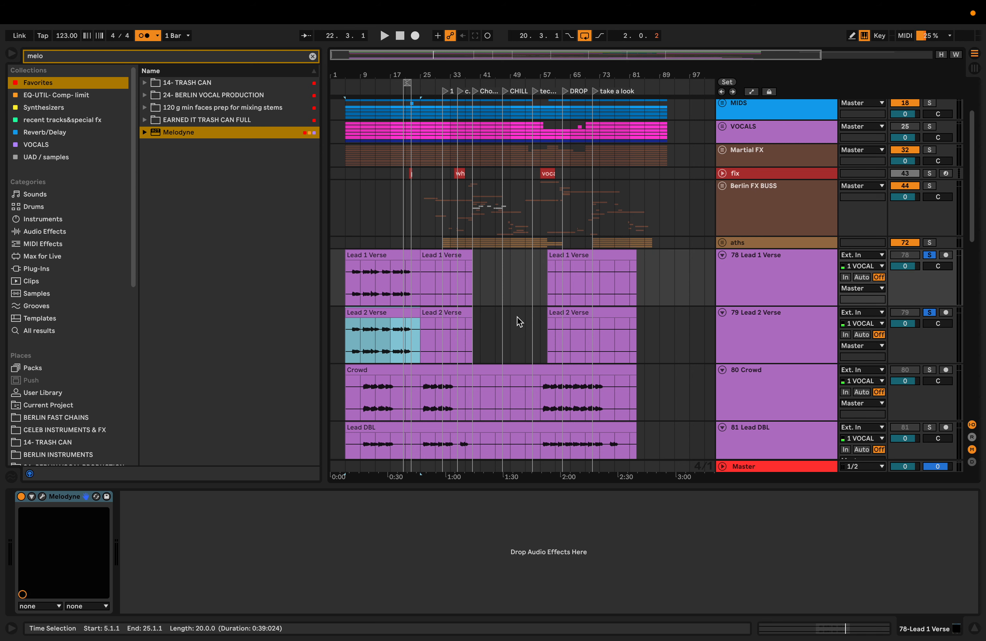
scroll(566, 323, "down", 3)
left_click(786, 301)
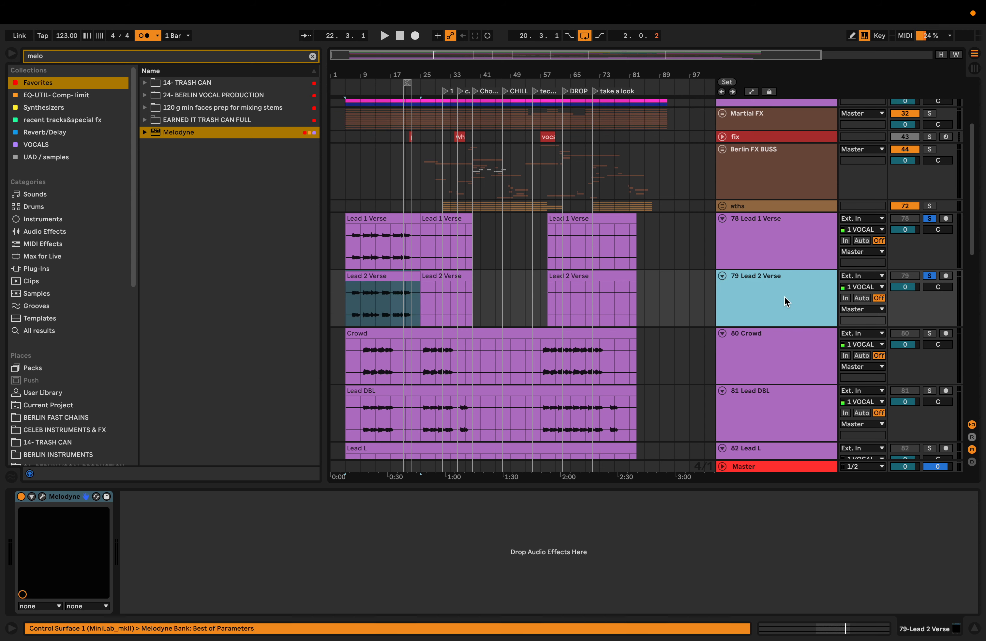
key("super+t")
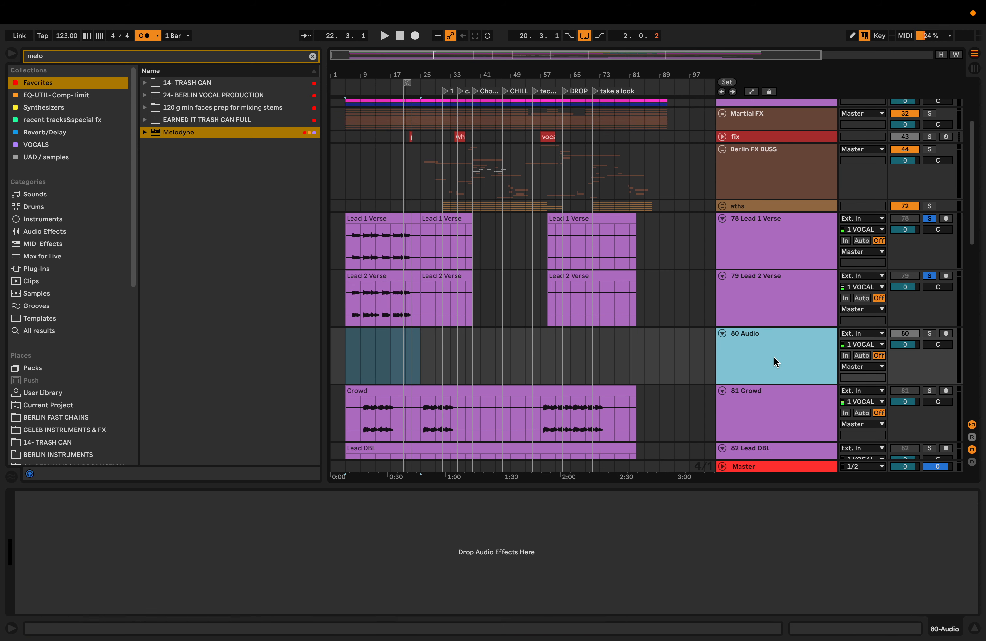
key("super+r")
type("LV")
scroll(776, 361, "down", 3)
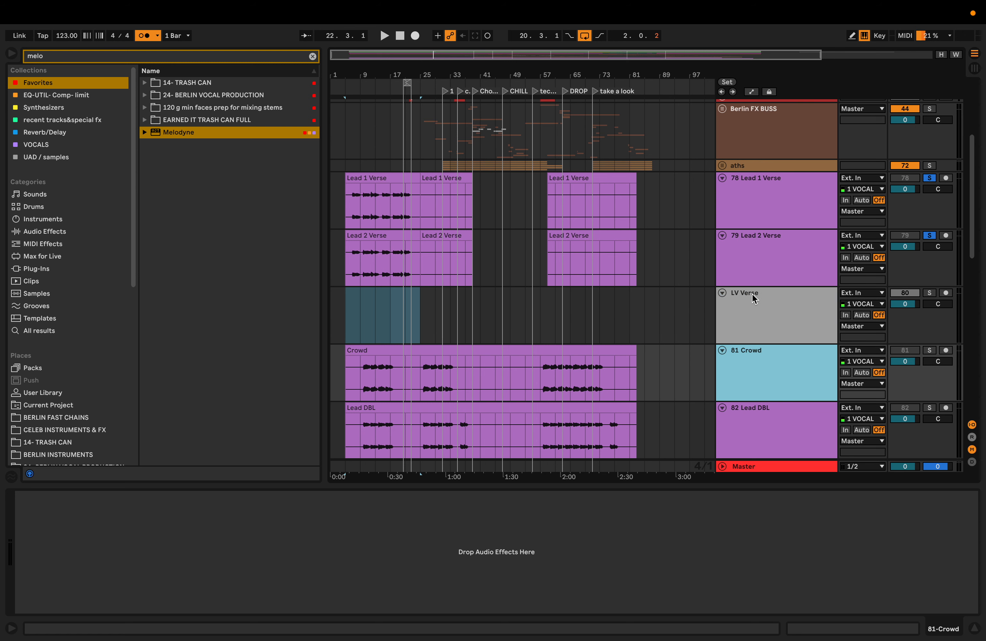
- Duplicate the empty LV Verse track and name the copy LV Verse DBL
left_click(753, 362)
left_click(761, 317)
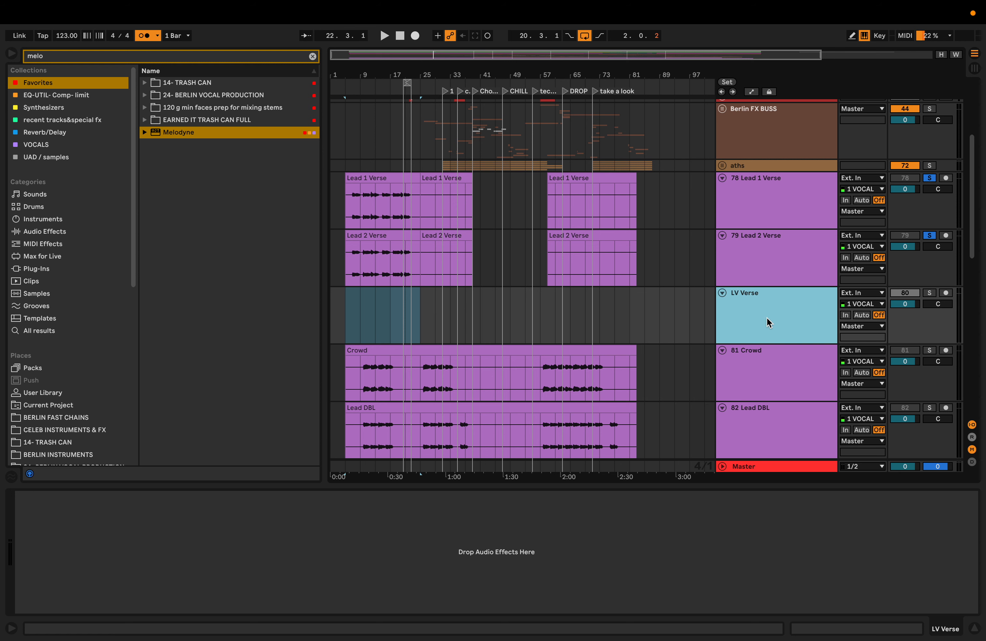
key("ctrl+d")
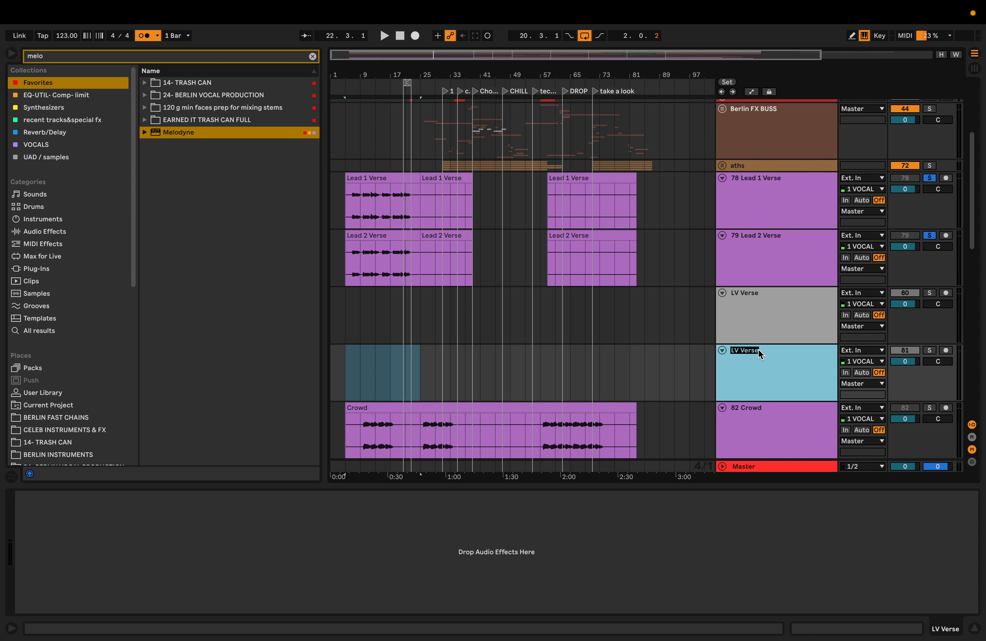
type("DBL")
left_click(586, 352)
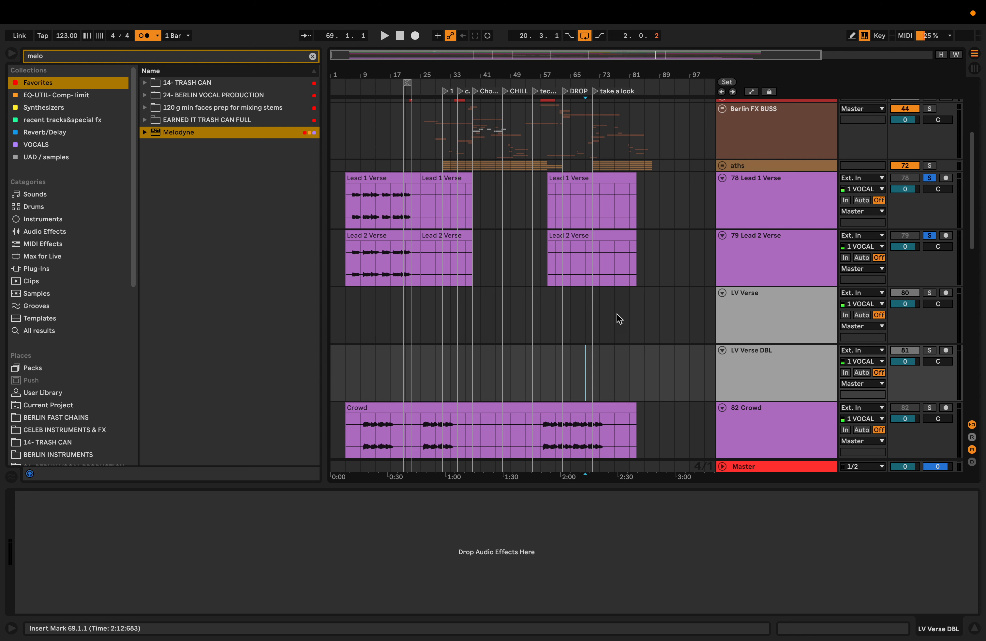
- Take Lead 2 Verse out of solo and arm LV Verse for recording with its input set to Resampling
left_click(930, 235)
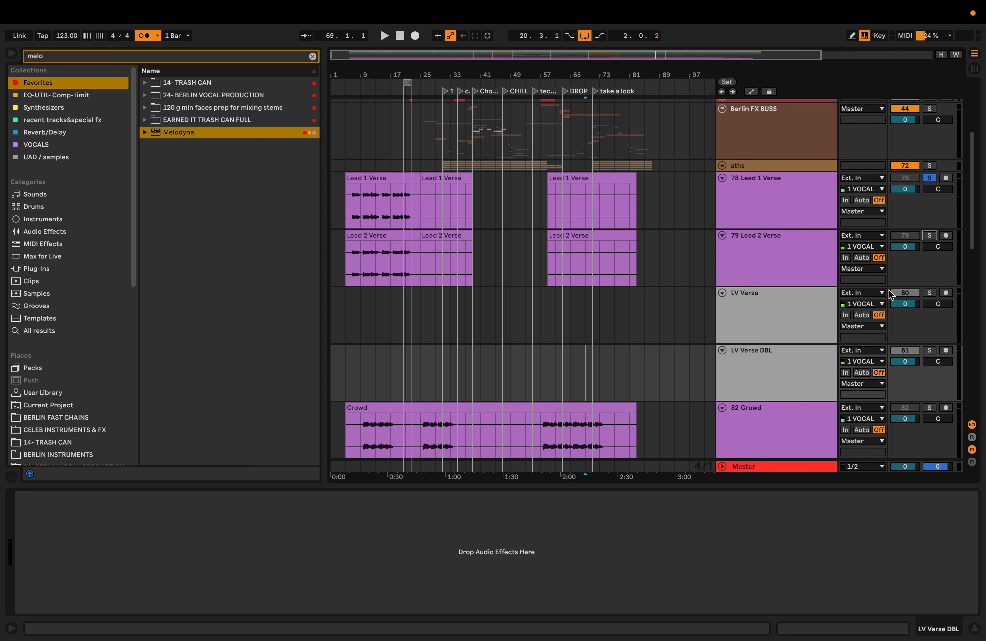
left_click(853, 293)
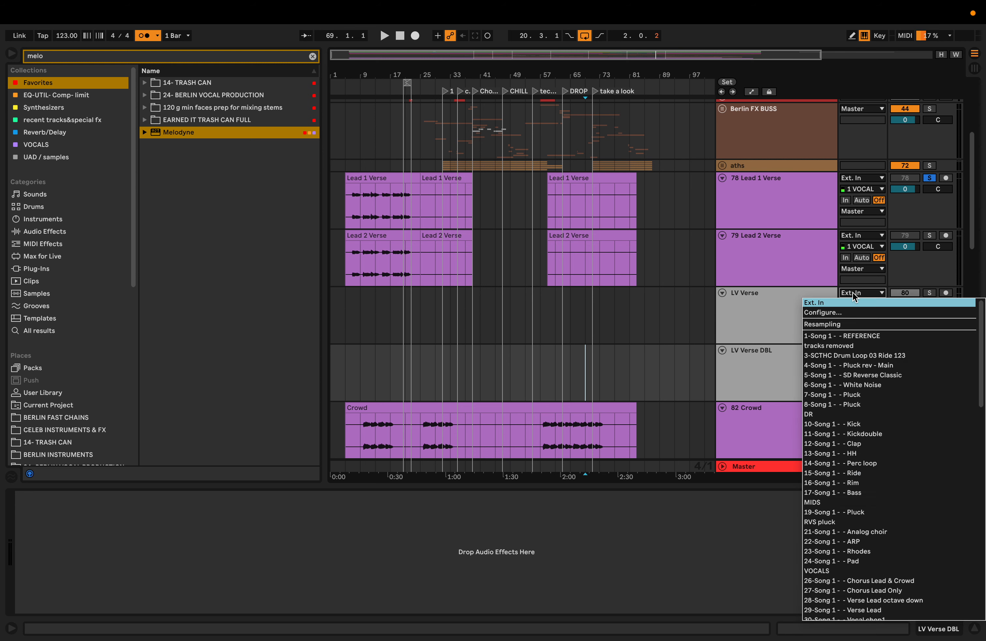
left_click(823, 324)
left_click(946, 292)
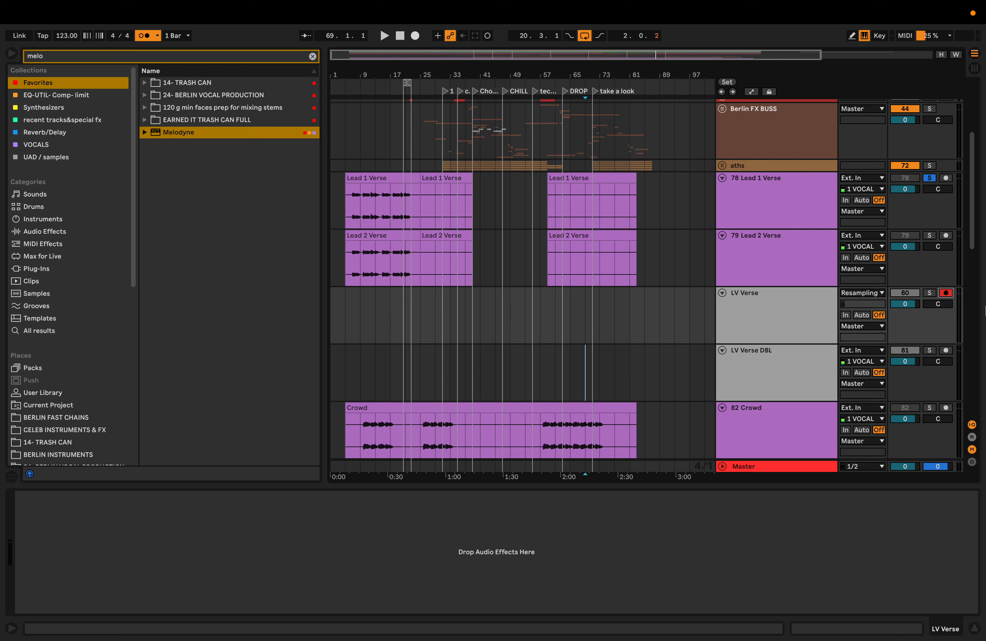
- Loop the first Lead 1 Verse clip from 5.1.1 to 25.1.1 and set LV Verse monitoring to In
left_click_drag(345, 208, 424, 215)
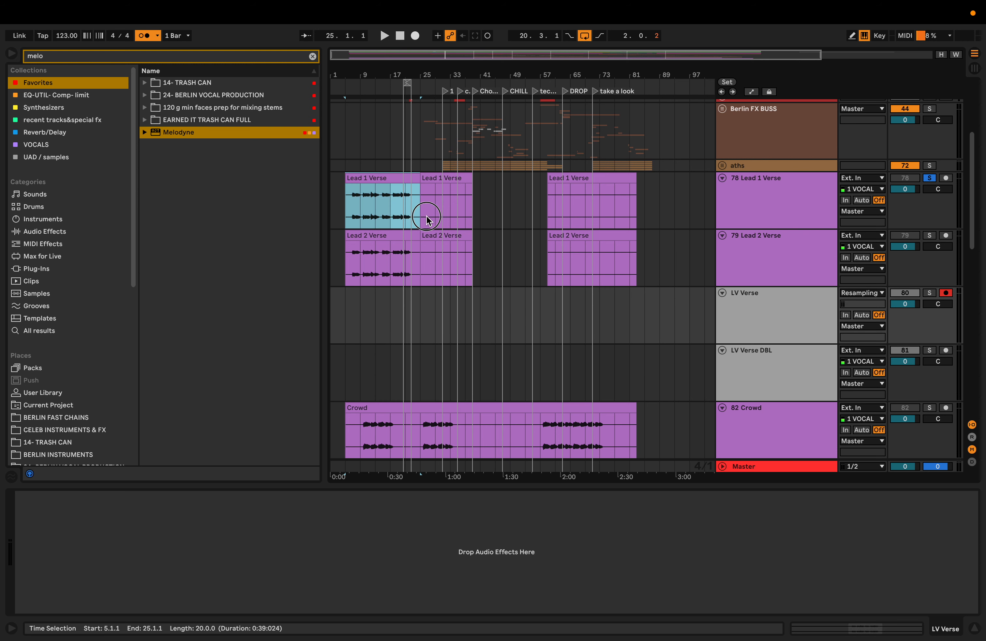
key("super+l")
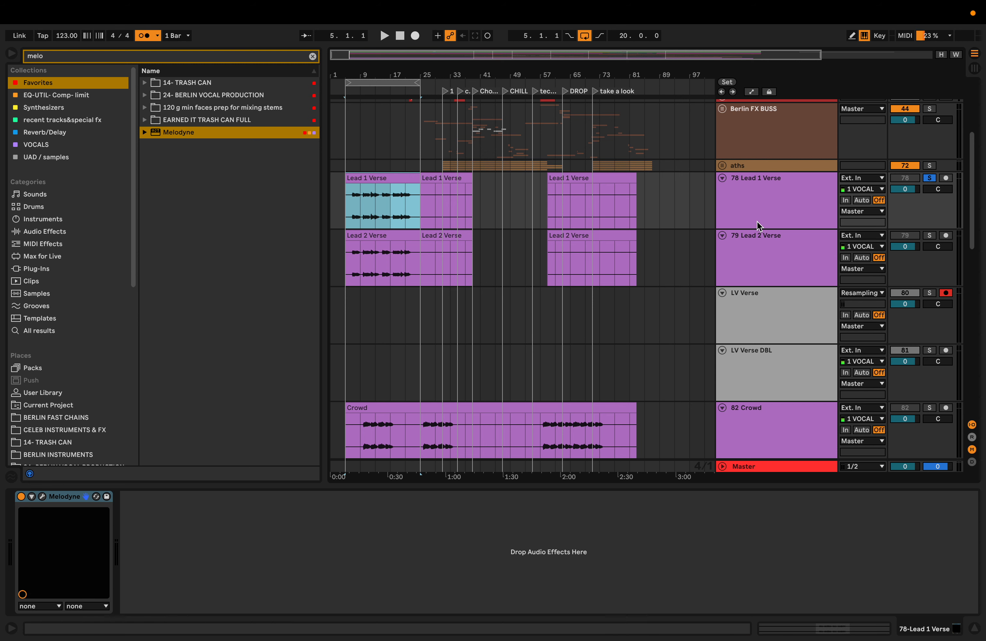
scroll(755, 237, "down", 1)
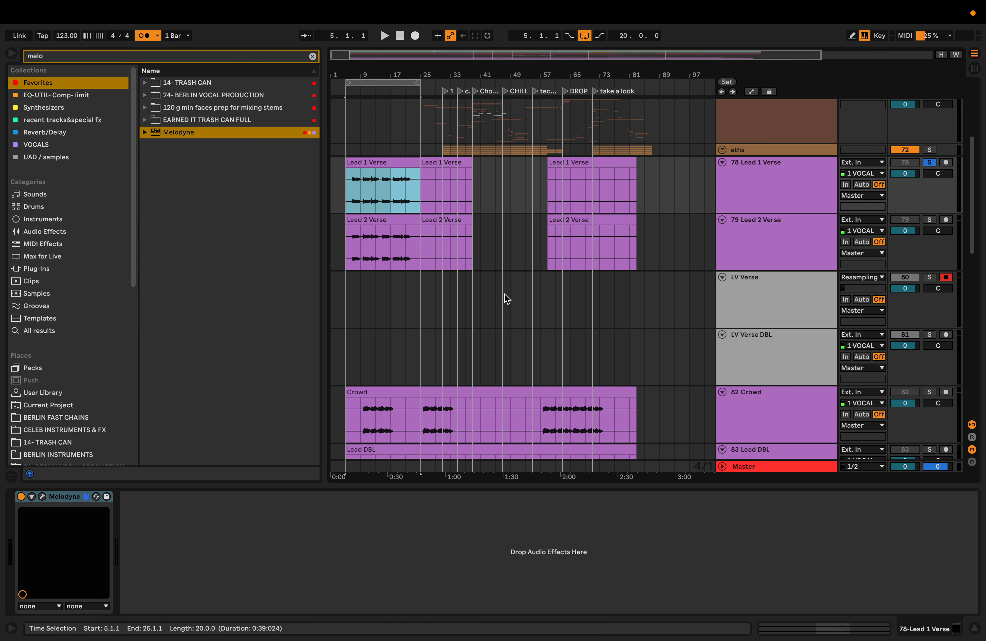
scroll(362, 293, "up", 4)
scroll(360, 294, "left", 1)
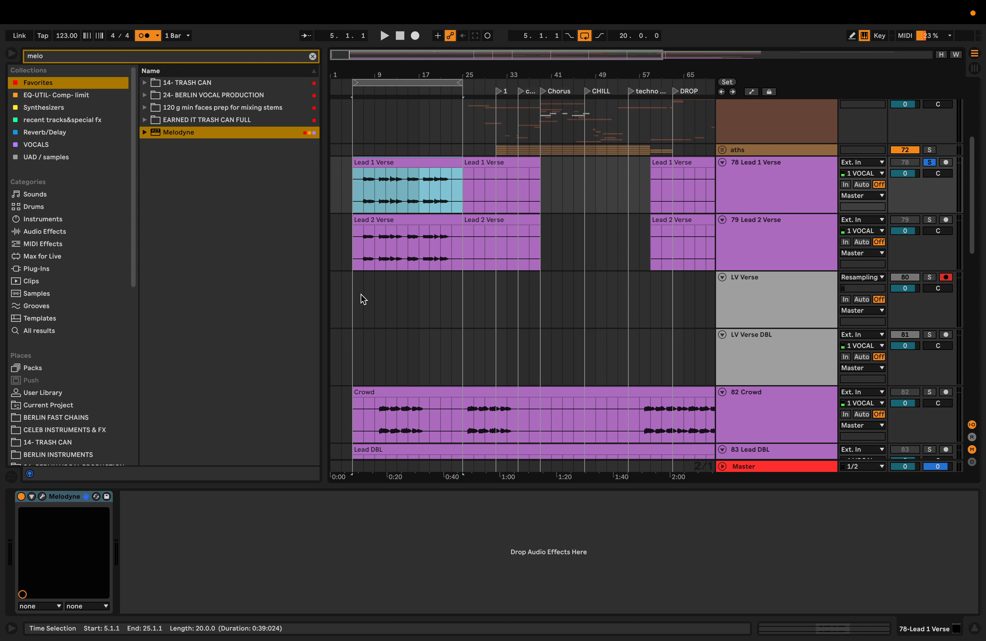
left_click(354, 292)
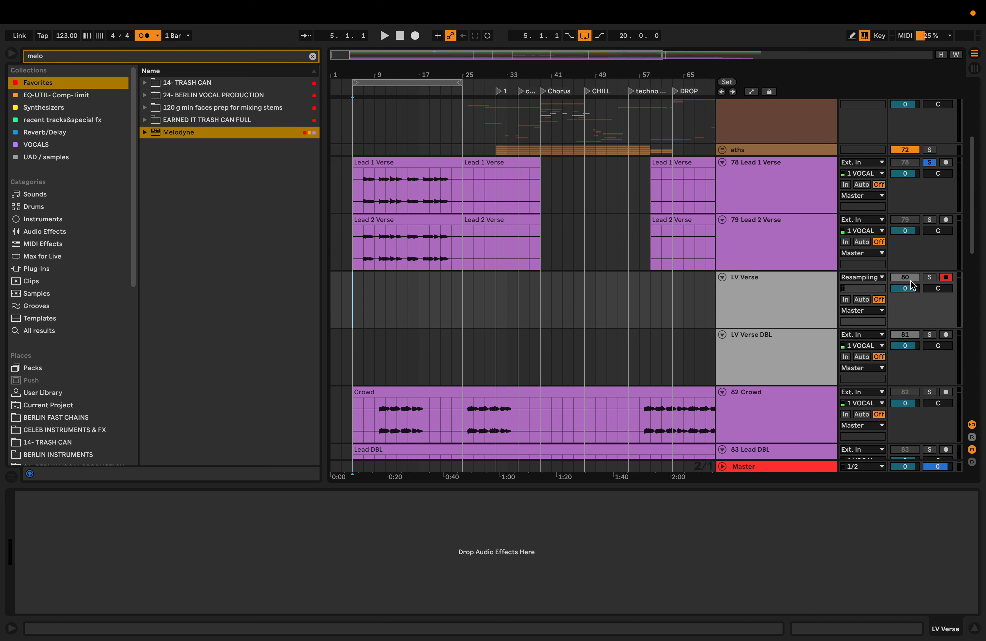
left_click(846, 299)
- Bypass the RECORDING device on the Master track and record the soloed Lead 1 Verse onto LV Verse across the loop
left_click(769, 466)
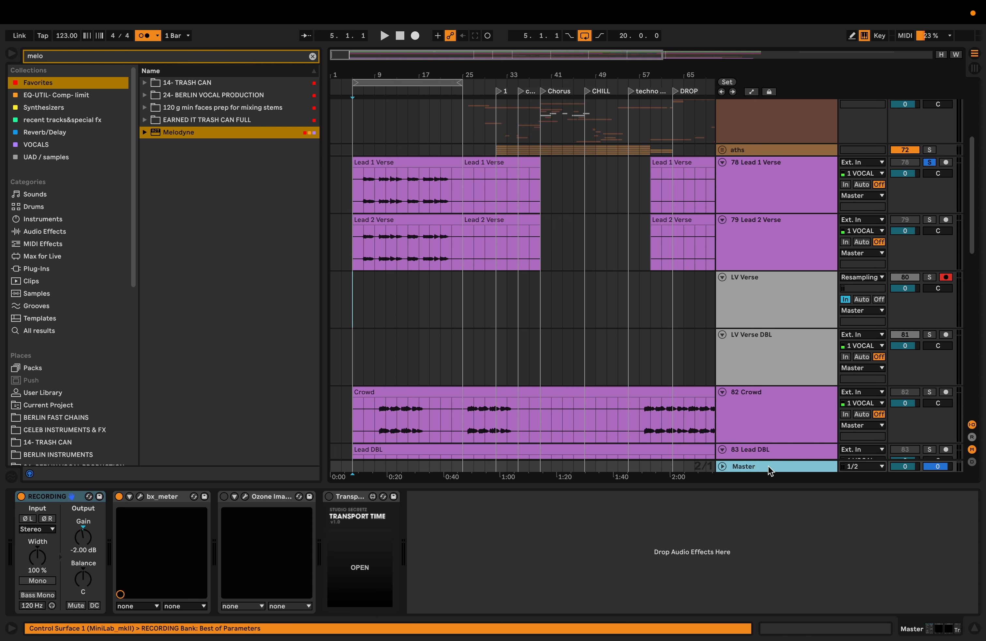
left_click(21, 496)
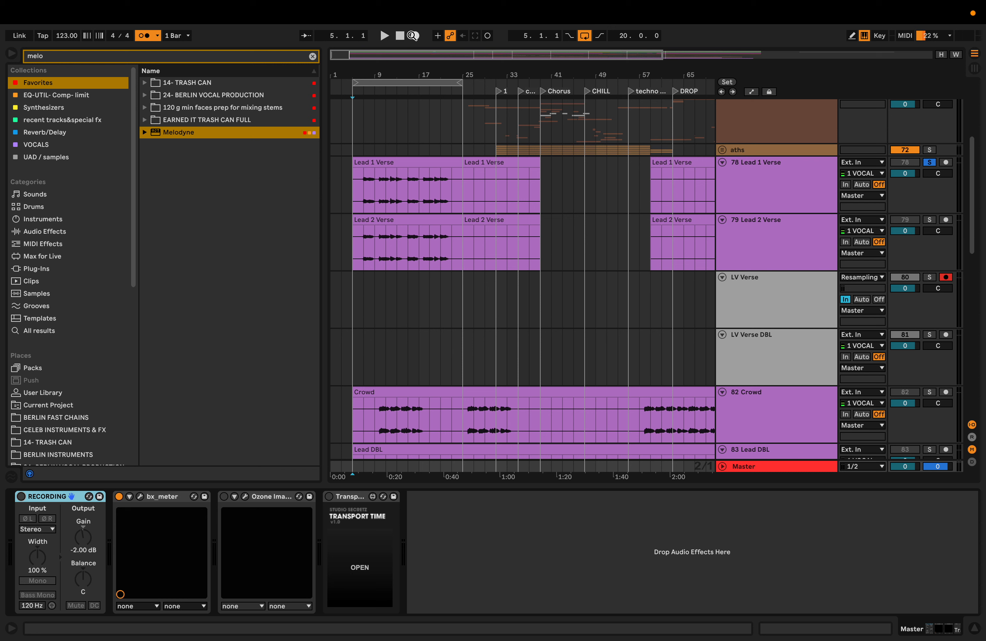
left_click(412, 36)
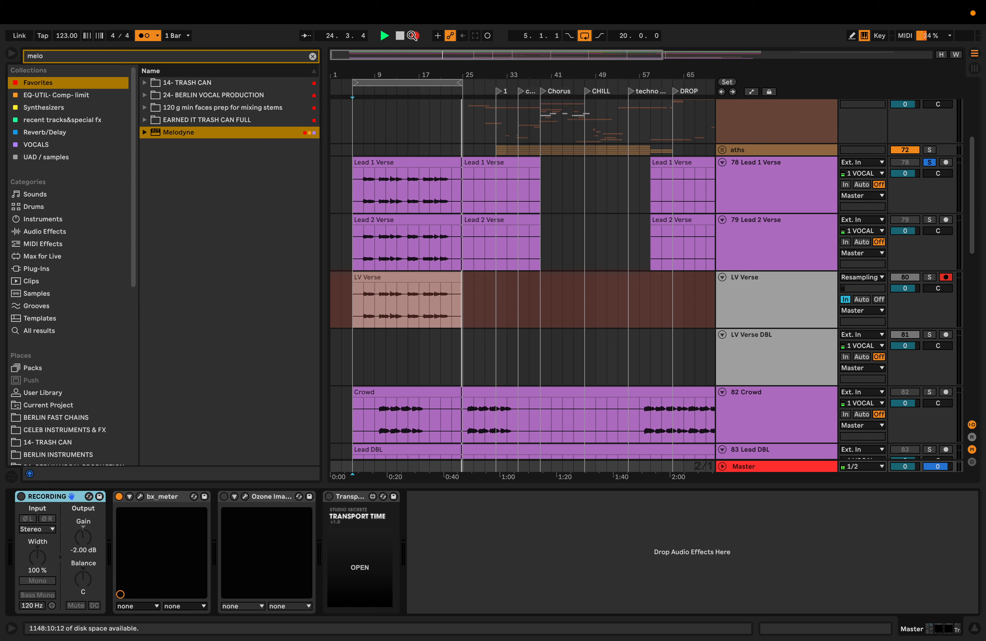
key("space")
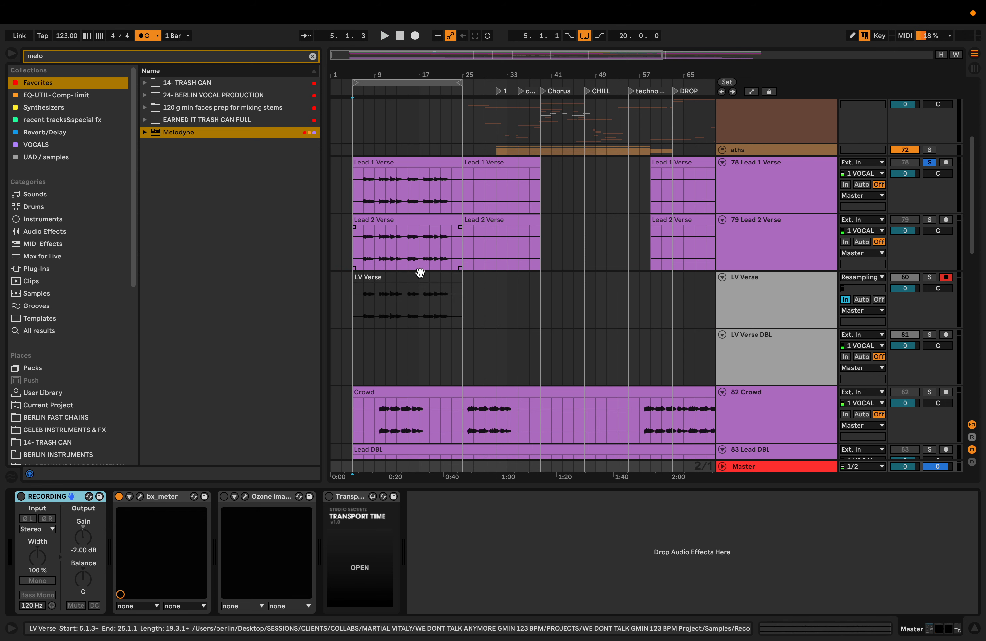
- Solo Lead 2 Verse instead and arm LV Verse DBL in place of LV Verse, returning LV Verse monitoring to Auto
left_click(930, 219)
left_click(946, 335)
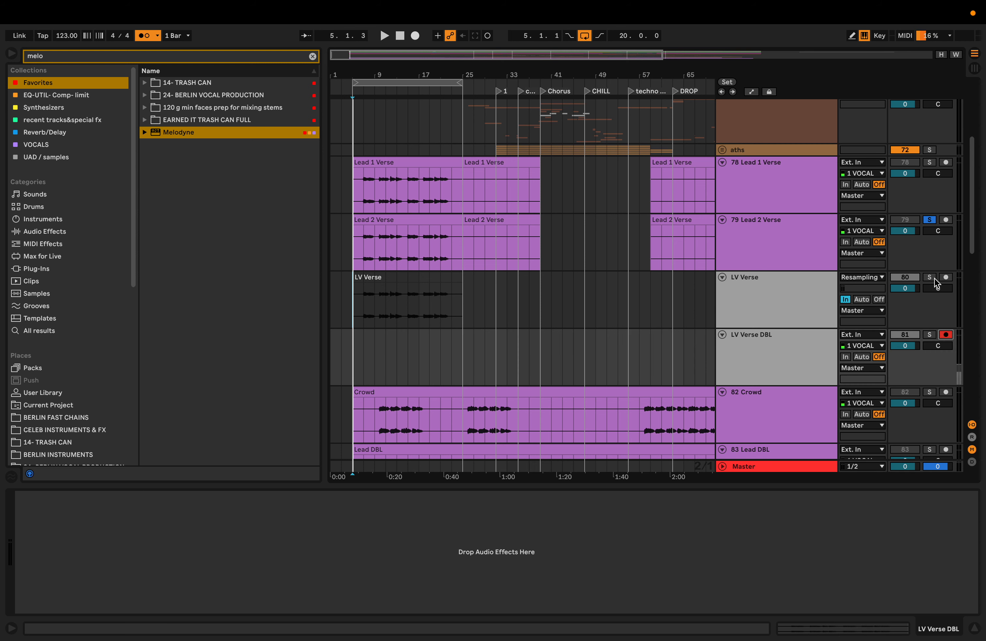
left_click(857, 299)
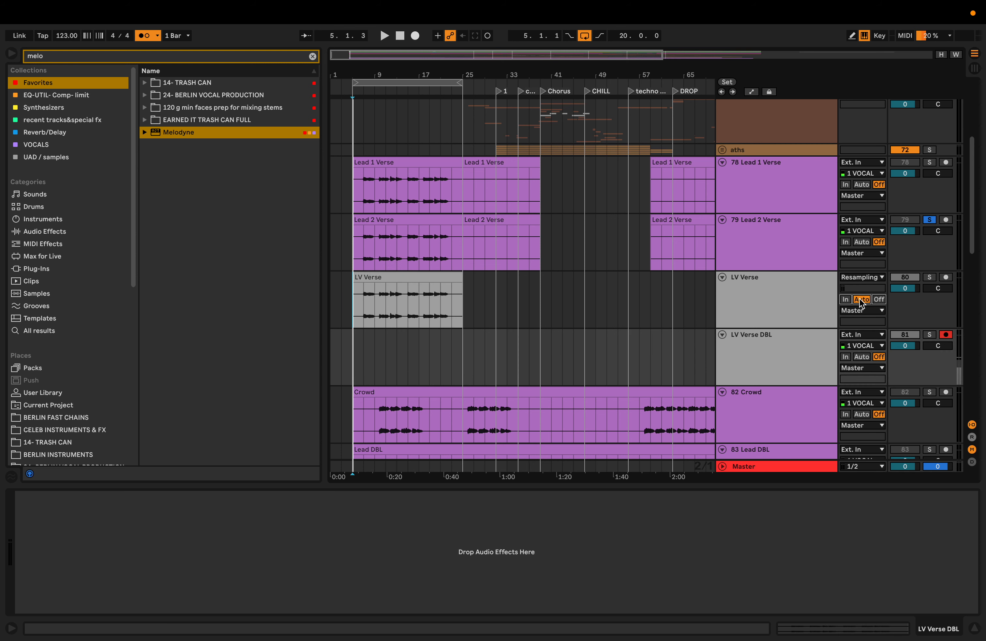
- Record a pass onto LV Verse DBL across the 5.1.1 to 25.1.1 loop with Lead 2 Verse soloed
left_click(762, 339)
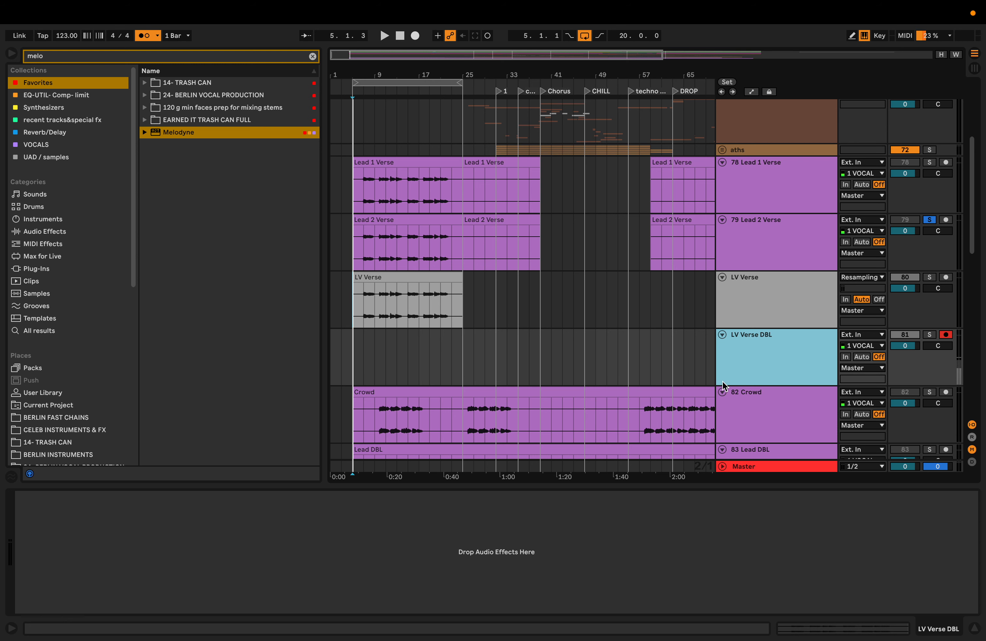
left_click(416, 36)
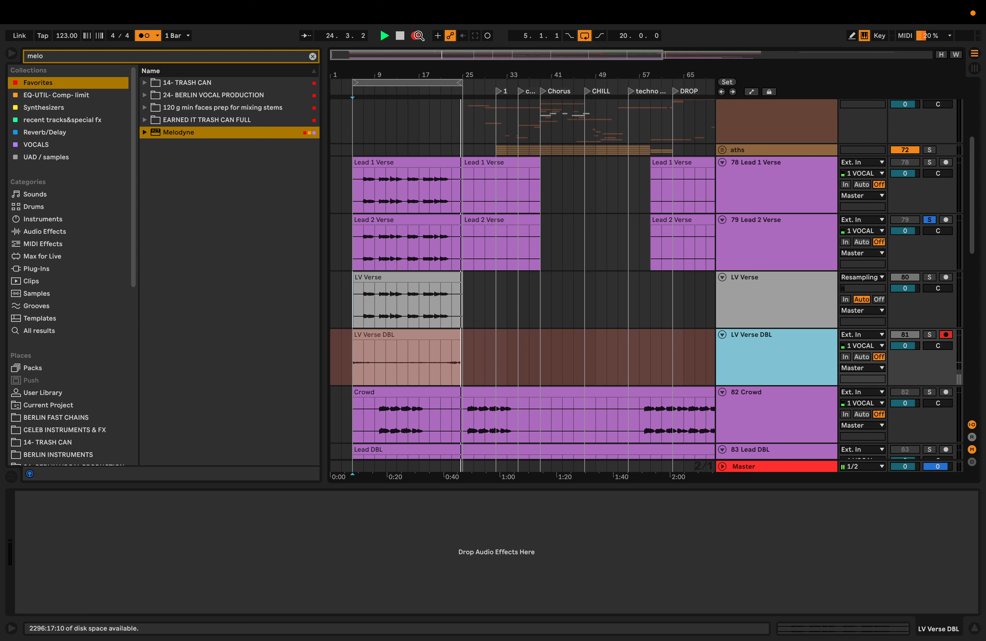
key("space")
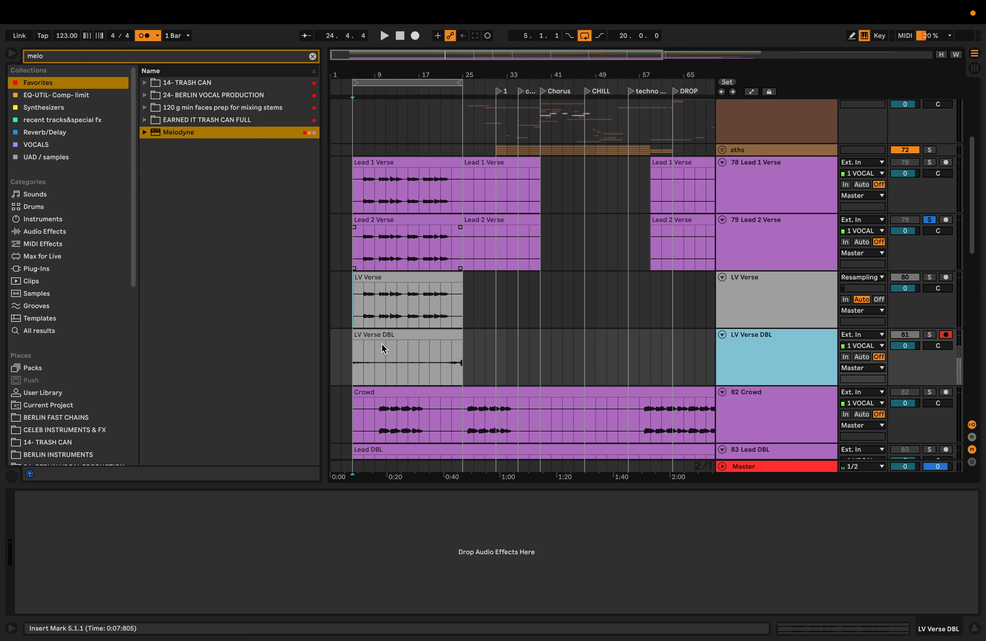
- Set LV Verse DBL to Resampling input with In monitoring and record the soloed Lead 2 Verse across the loop again
left_click(846, 357)
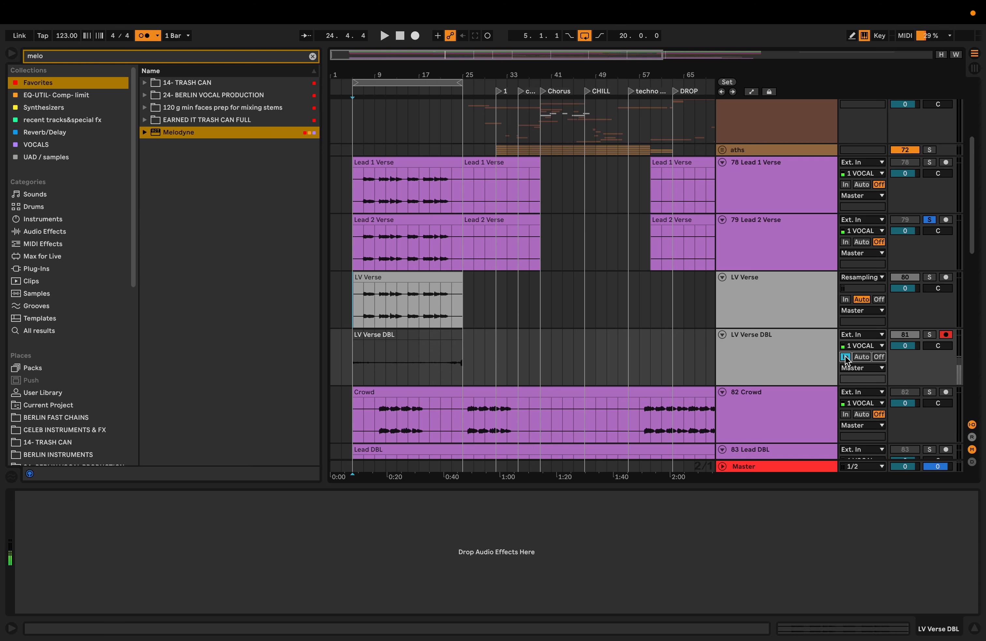
left_click(852, 339)
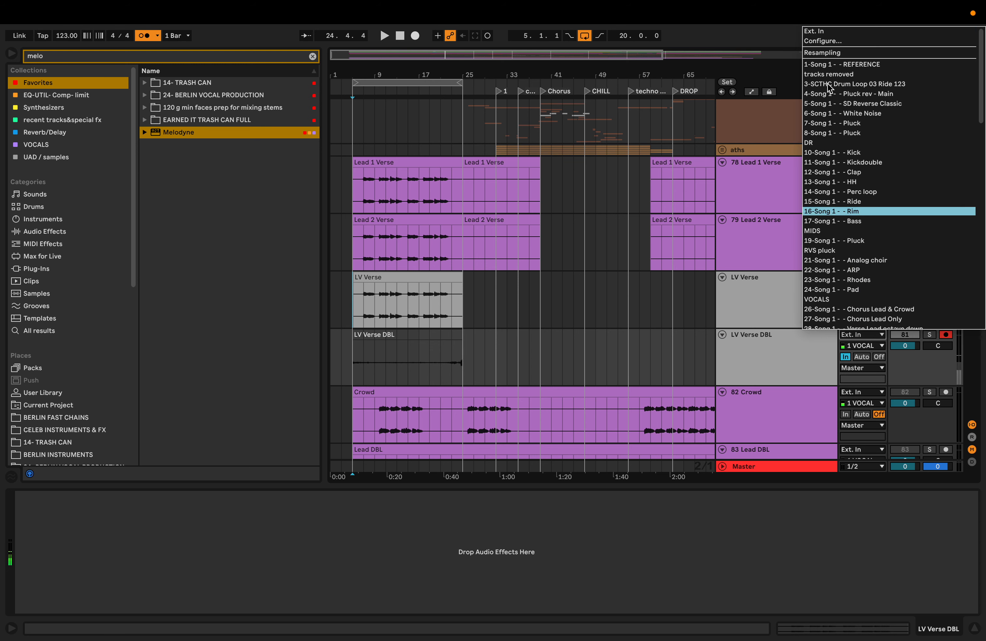
left_click(831, 52)
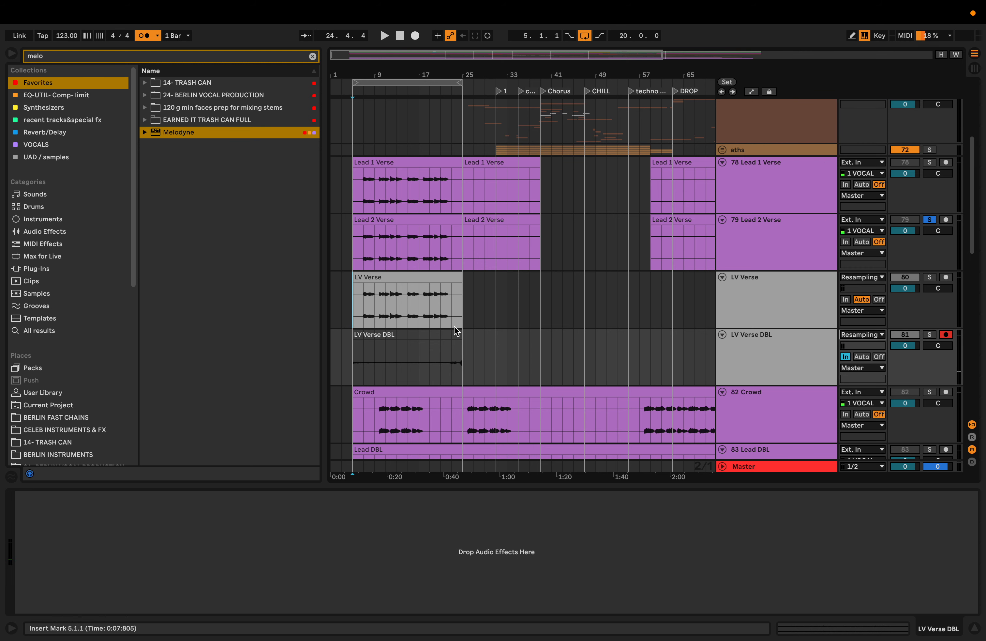
left_click(415, 36)
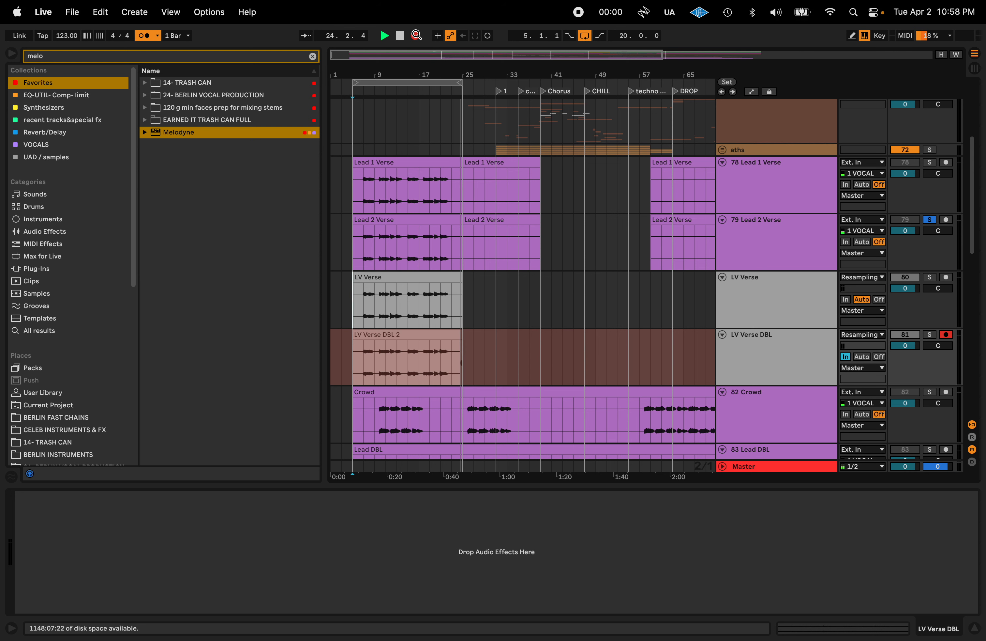
key("space")
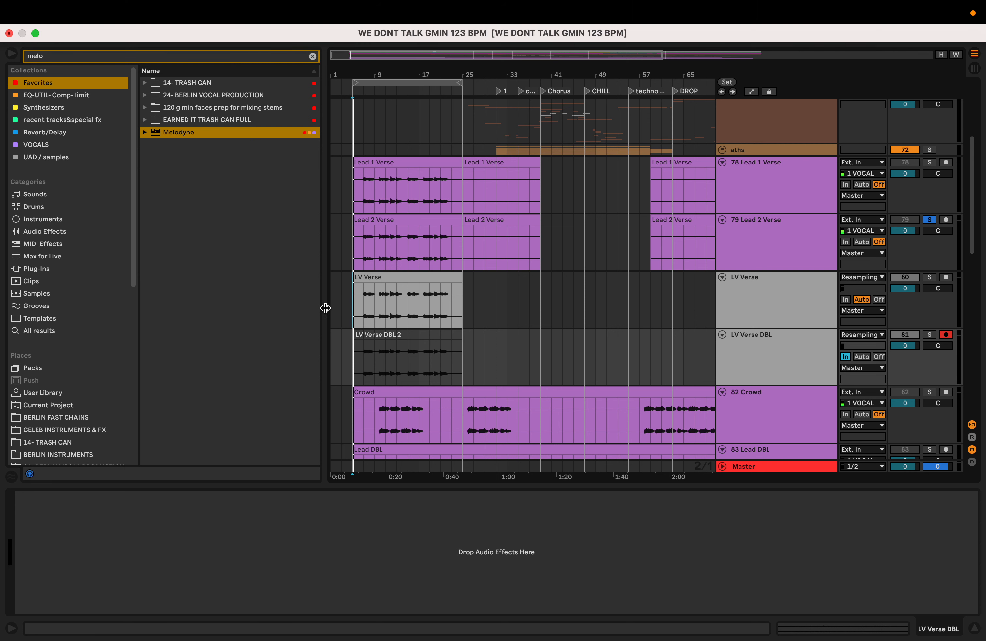
- Extend the start of the new LV Verse DBL clip back to 5.1.1 and select the whole LV Verse clip
scroll(375, 344, "up", 5)
scroll(376, 343, "left", 4)
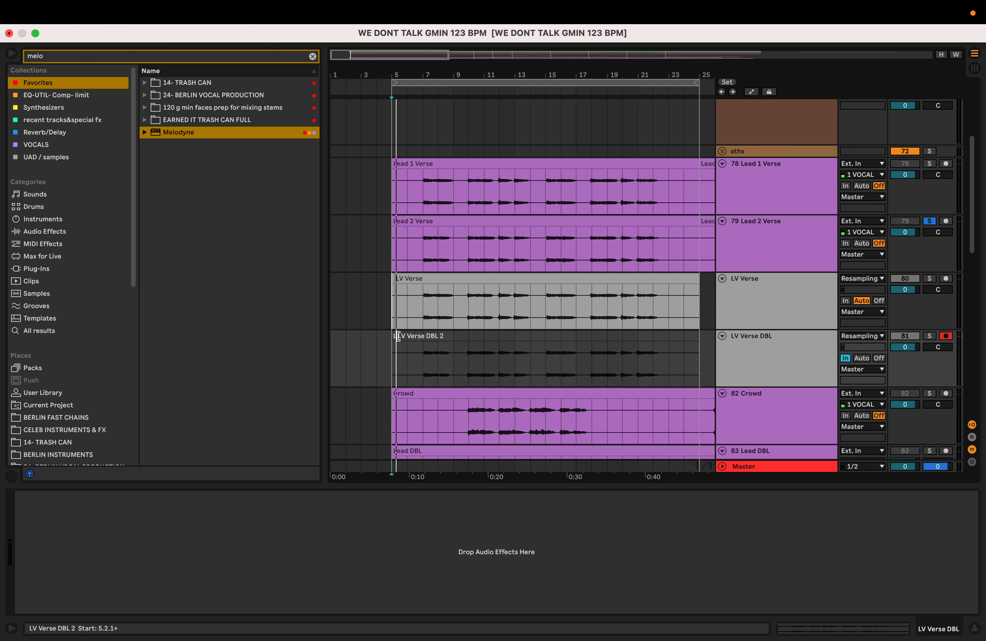
left_click_drag(396, 336, 367, 332)
left_click(370, 276)
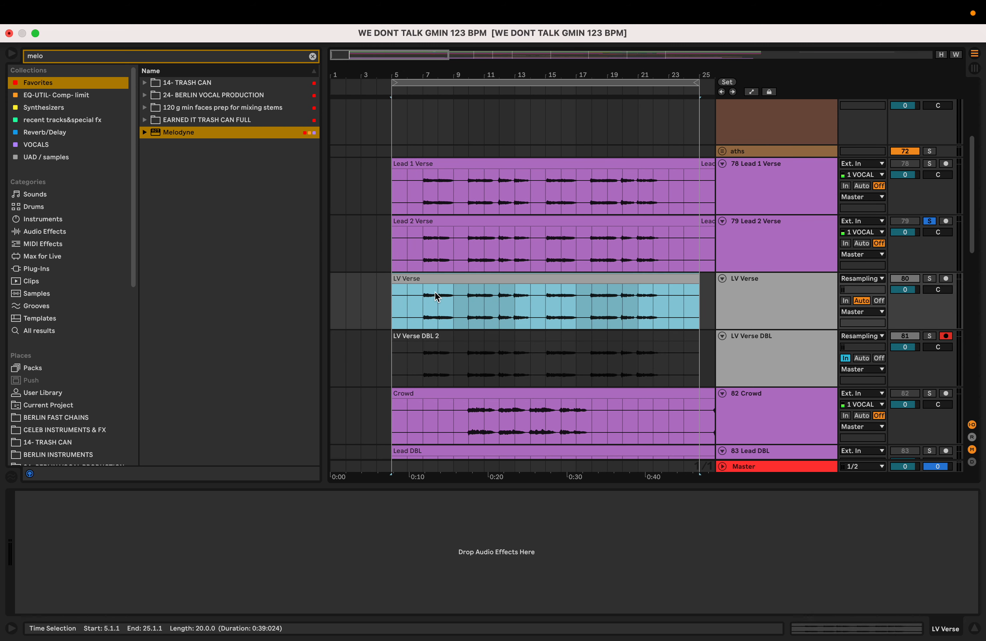
- Examine the recorded phrases in the LV Verse and LV Verse DBL clips to compare the two printed takes
scroll(439, 297, "down", 3)
scroll(438, 297, "up", 5)
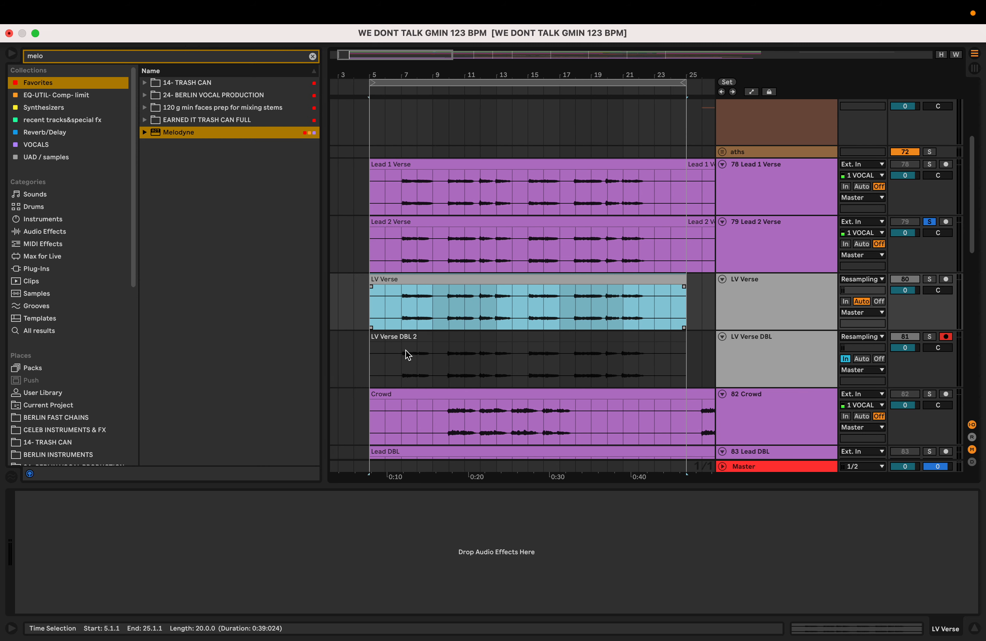
left_click(404, 356)
left_click_drag(404, 355, 478, 359)
left_click_drag(546, 358, 629, 358)
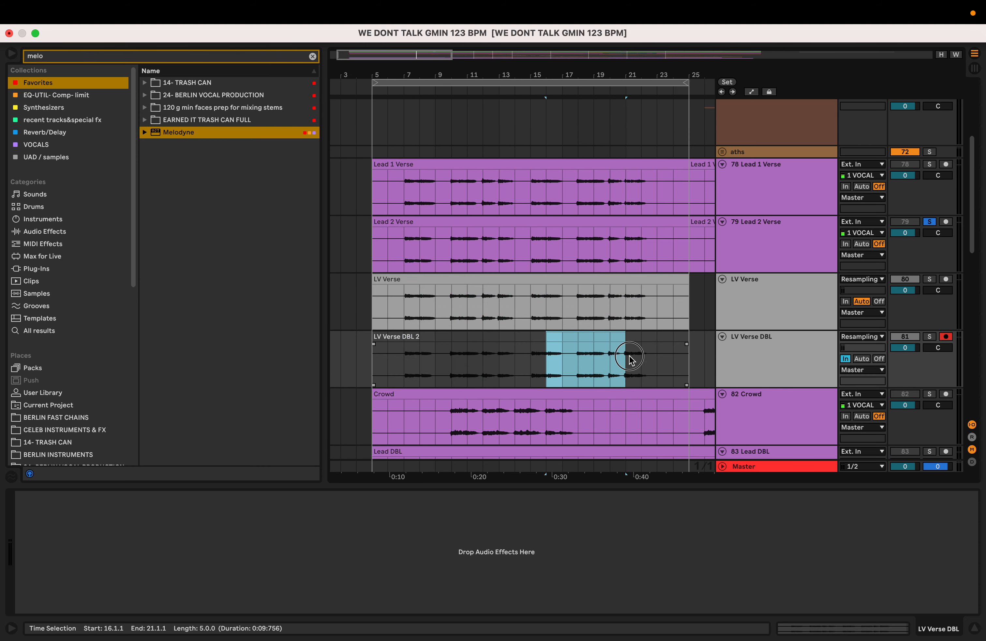
left_click(522, 338)
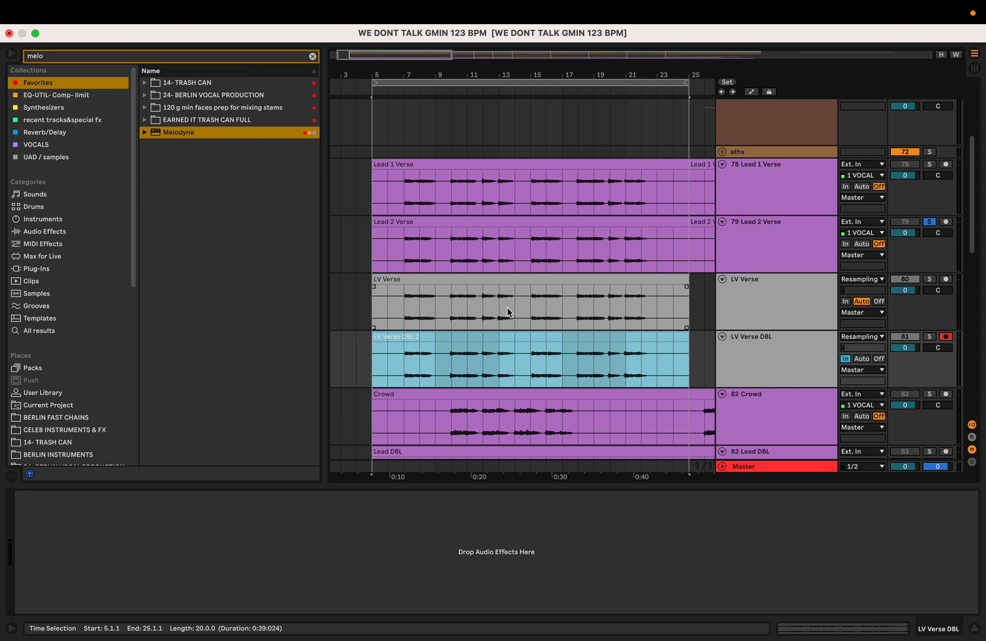
- Turn off the solo on Lead 2 Verse and leave the LV Verse track deactivated
left_click(455, 374)
scroll(465, 352, "down", 2)
left_click(931, 193)
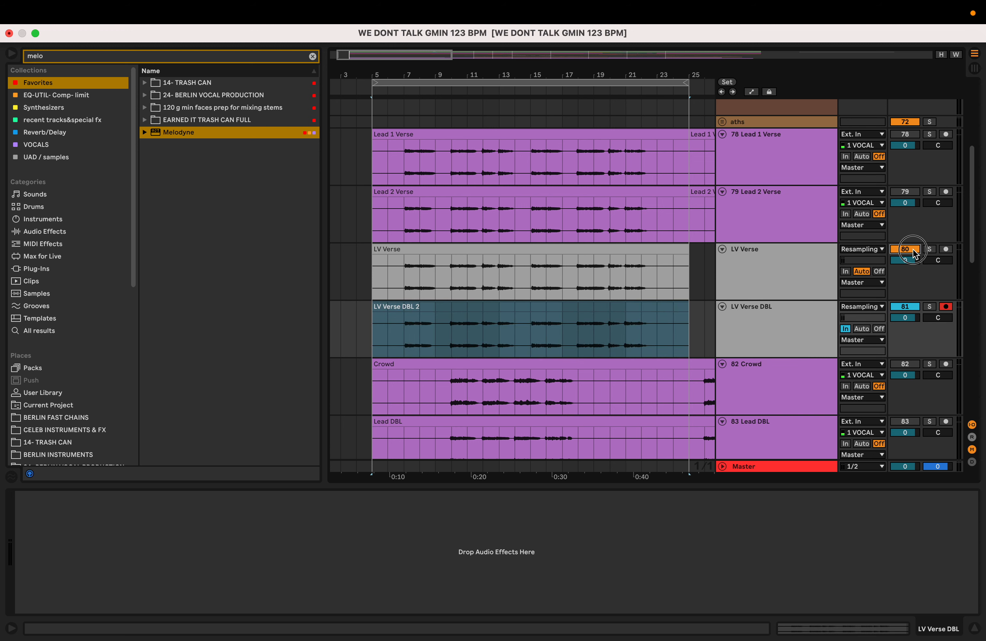
- Rename the Lead 1 Verse track as "Lead 1 Verse melodyne ses"
scroll(869, 215, "up", 5)
left_click(787, 233)
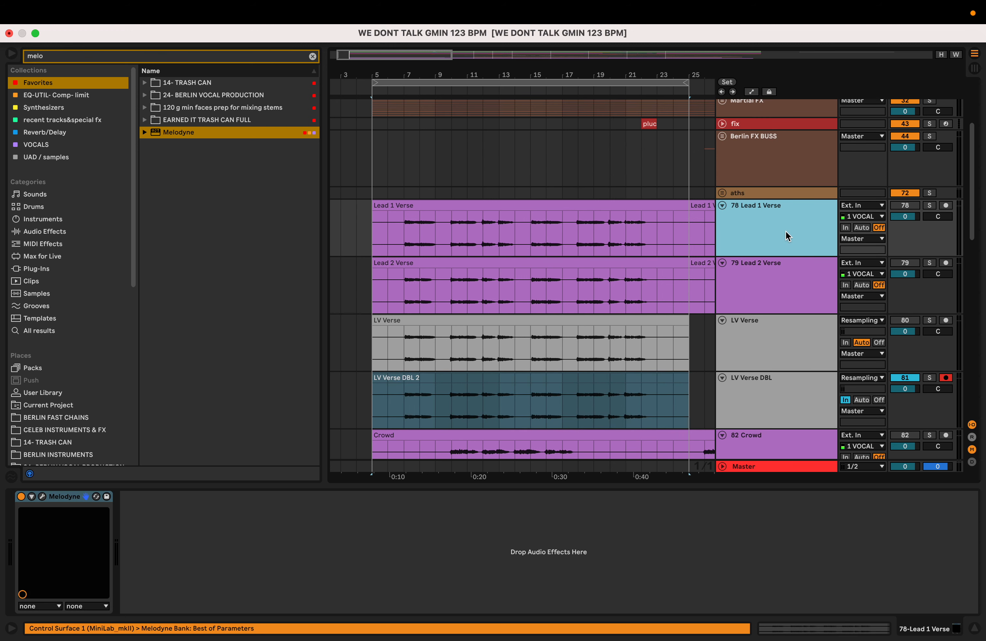
key("super+r")
key("Right")
type("melod")
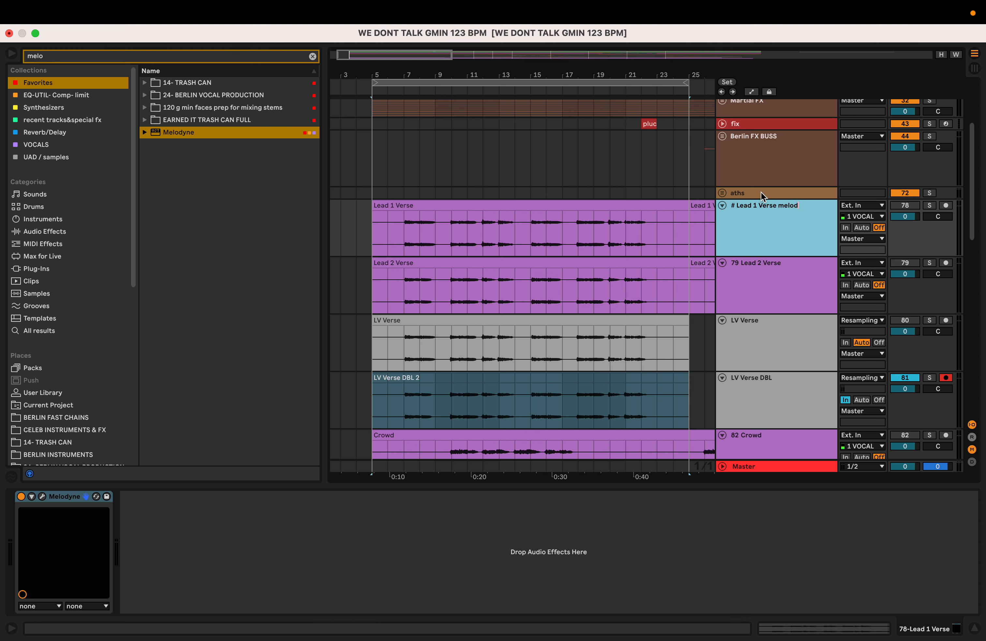
type("yne ses")
key("Return")
- Rename the Lead 2 Verse track as "Lead 2 Verse melodyne ses" and fold both Melodyne tracks
left_click(768, 291)
key("super+r")
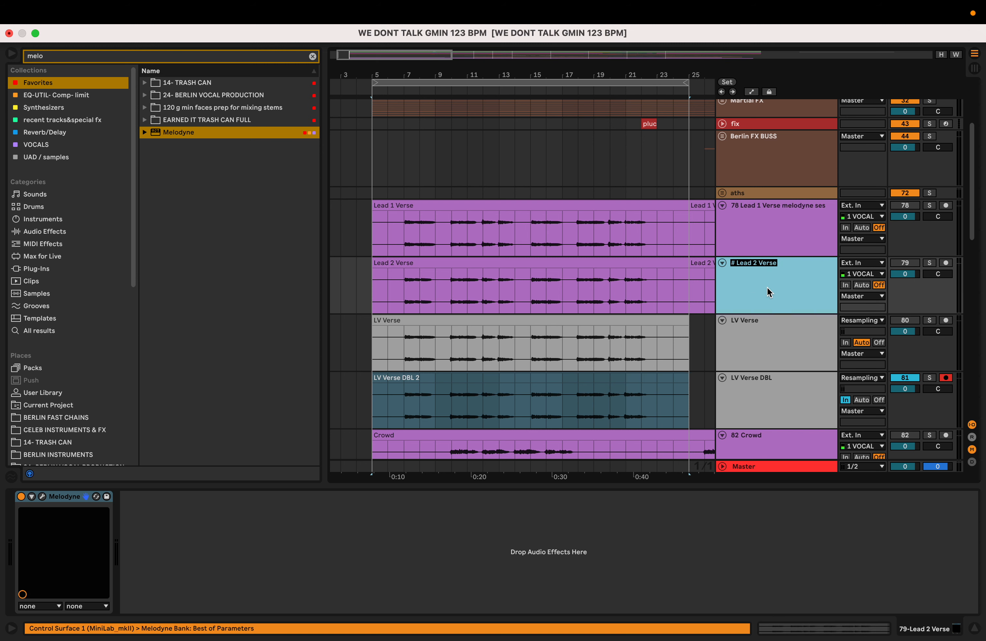
type("melodyne ses")
key("Return")
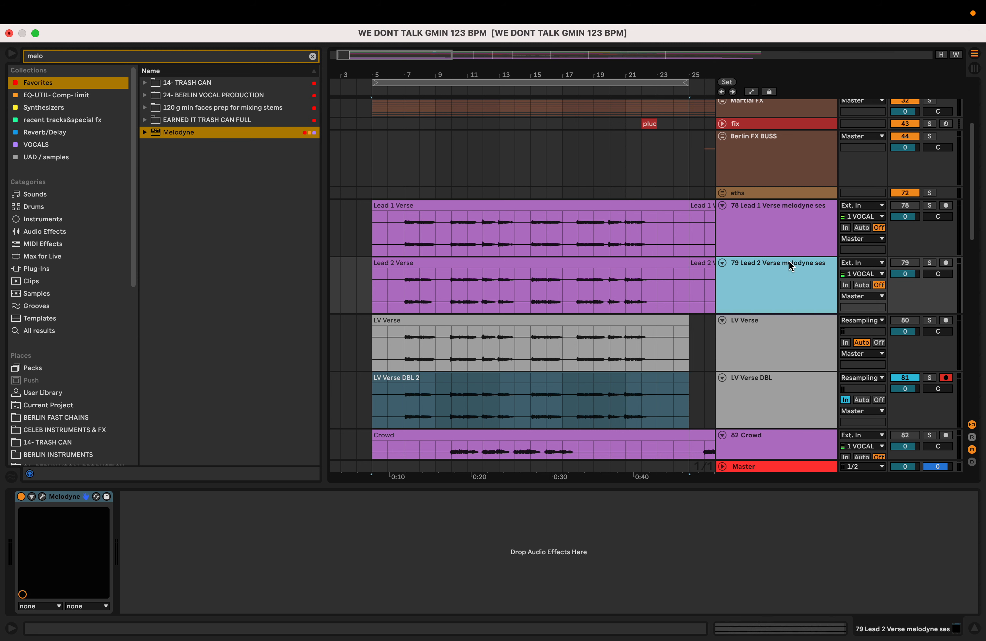
left_click(723, 205)
left_click(723, 218)
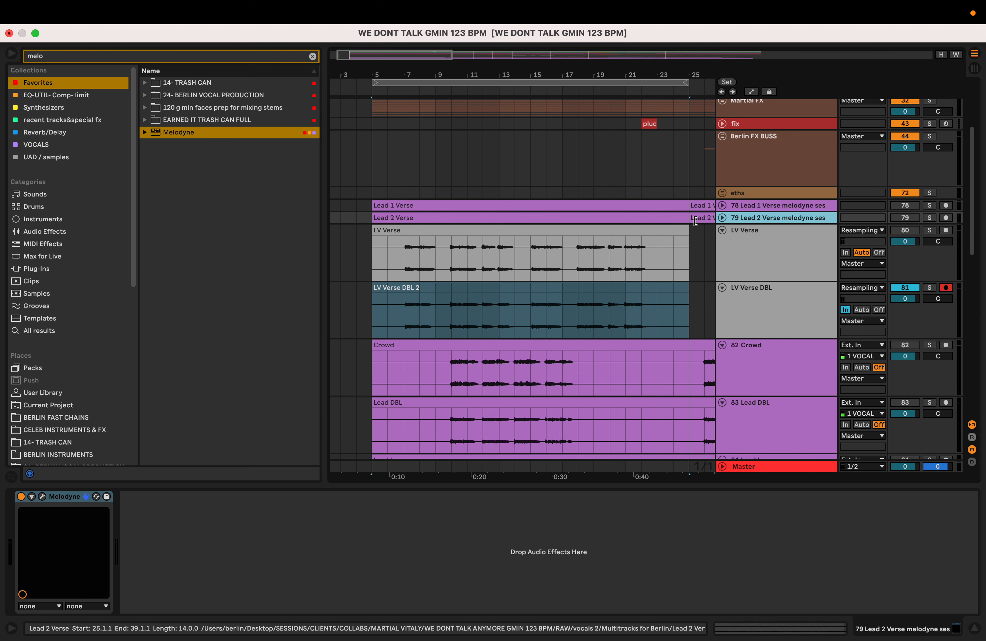
- Collect all external files into the project and save the Live Set
left_click(72, 12)
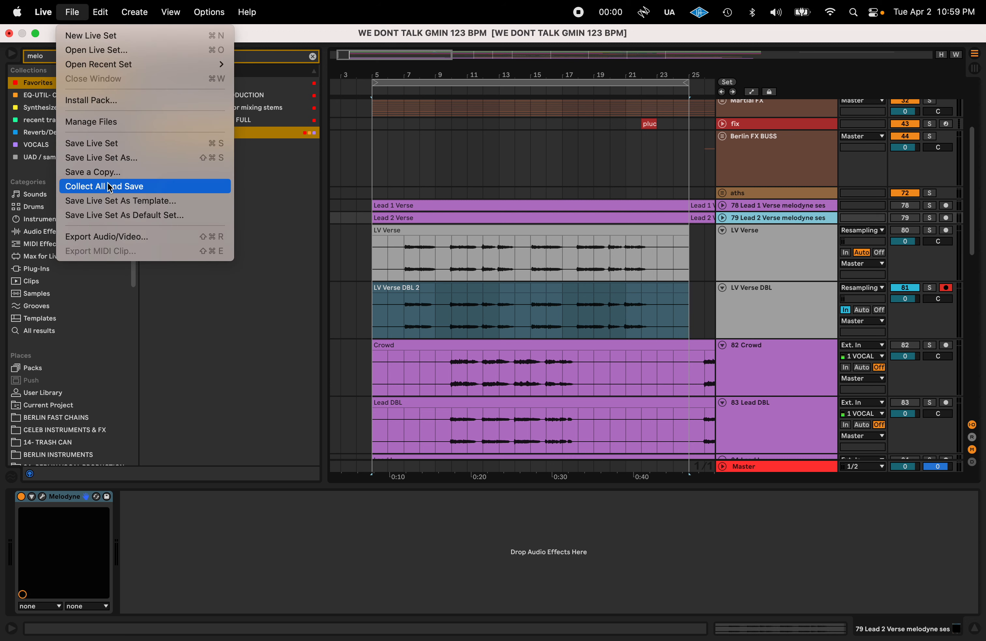
left_click(104, 186)
left_click(595, 380)
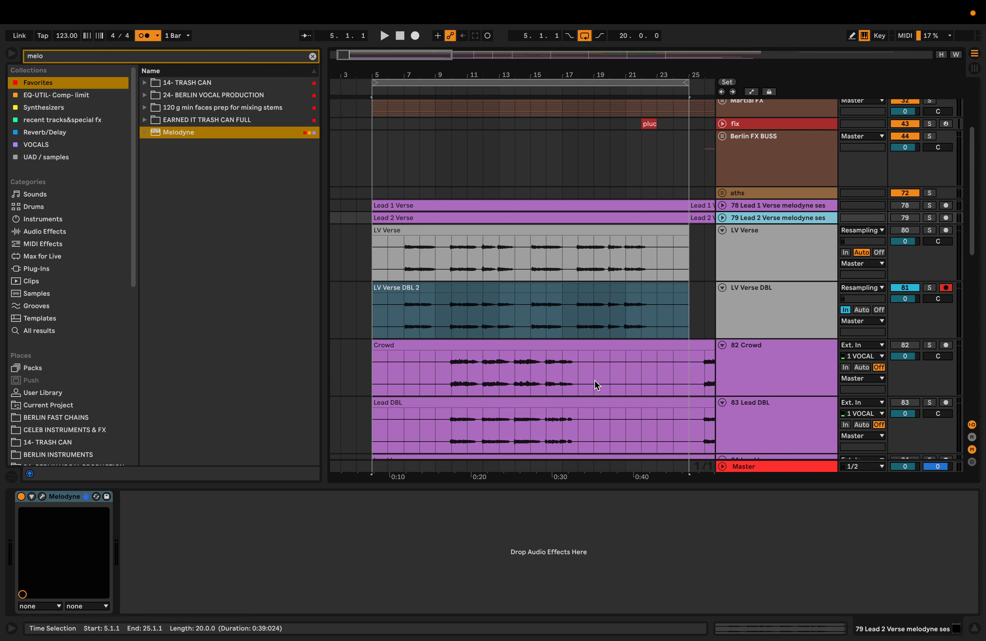
- Play the arrangement from 7.1.1 to listen to the verse, stopping in bar 13
key("minus")
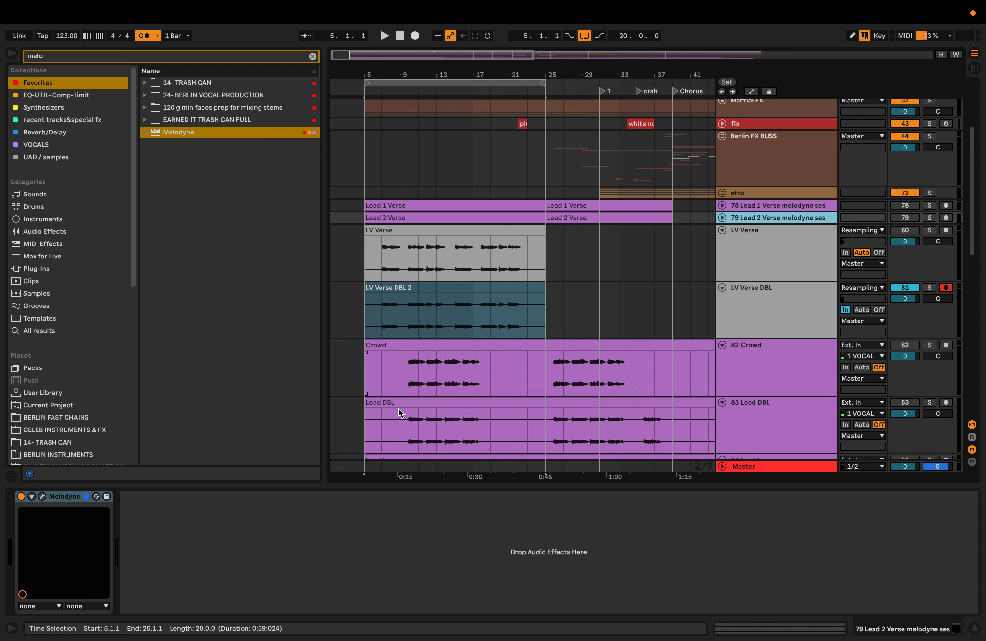
scroll(474, 384, "down", 2)
scroll(473, 383, "up", 4)
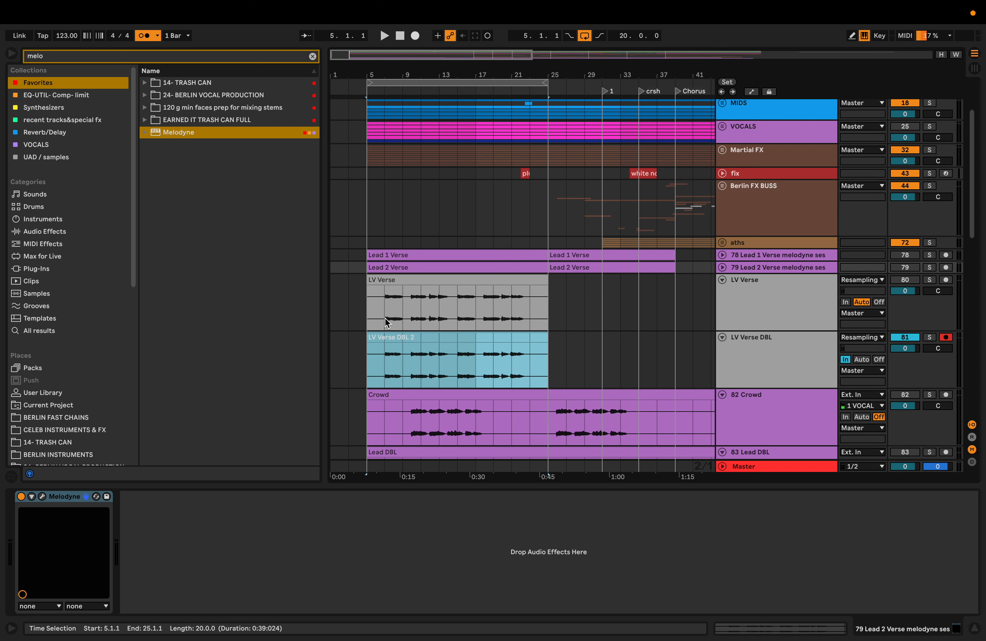
scroll(386, 317, "up", 1)
scroll(386, 319, "up", 1)
left_click(384, 307)
key("space")
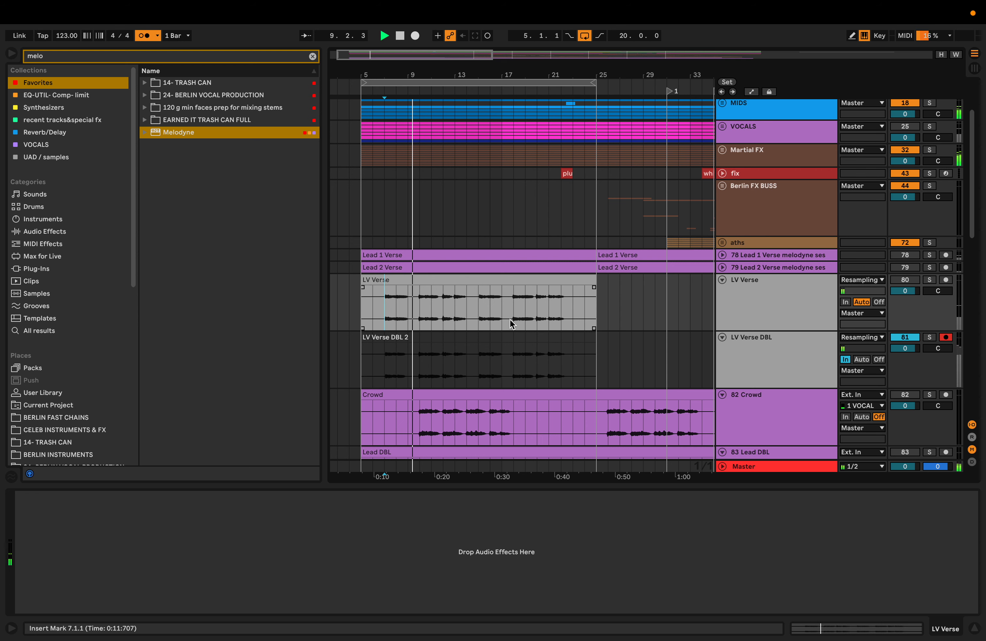
scroll(511, 320, "down", 3)
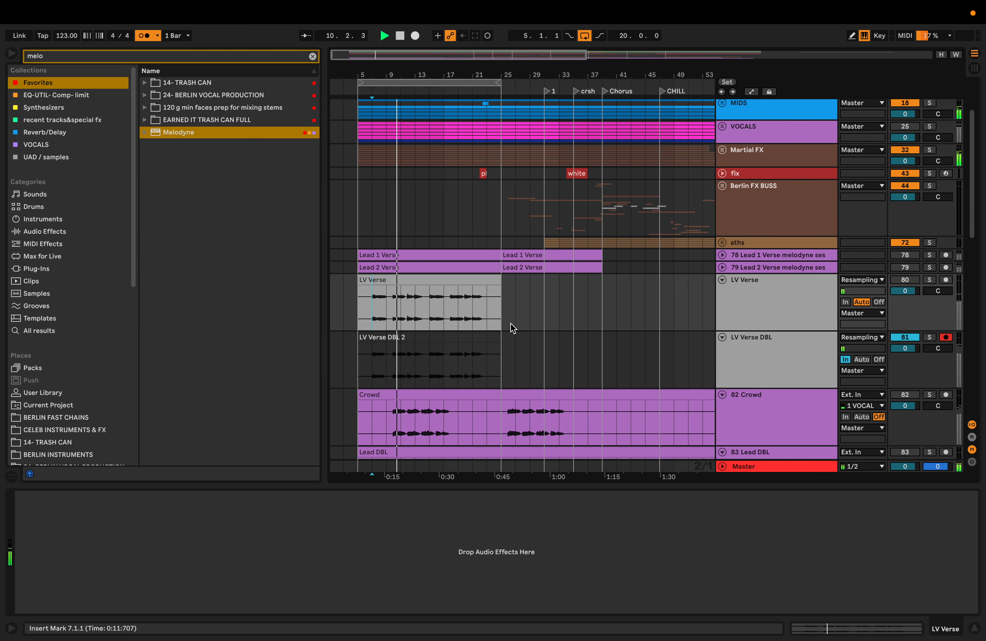
scroll(511, 323, "down", 1)
scroll(510, 323, "up", 4)
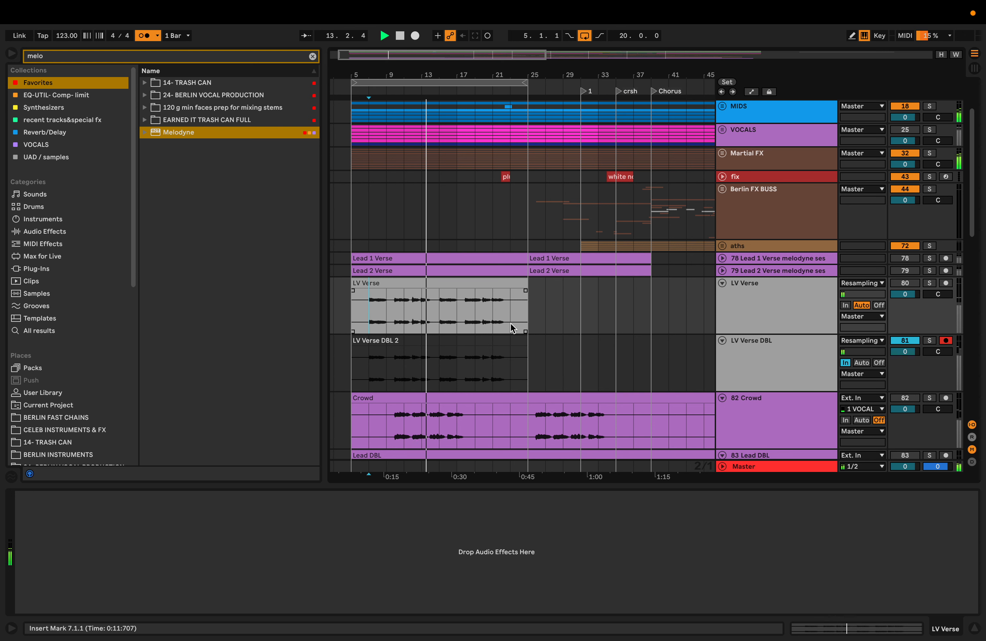
key("space")
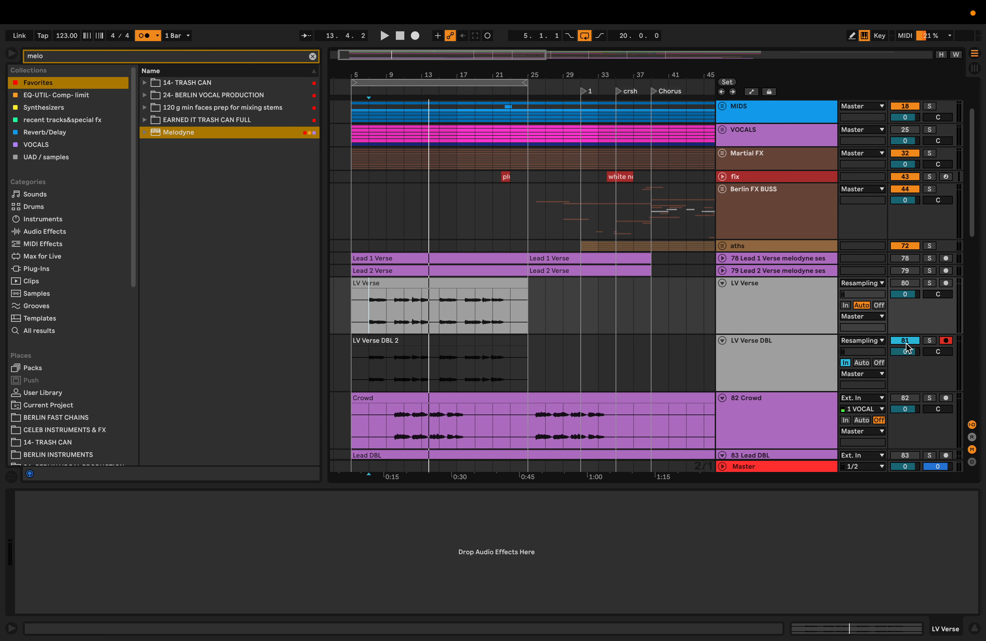
- Deactivate and disarm the LV Verse DBL track, and select the LV Verse track
scroll(844, 360, "down", 3)
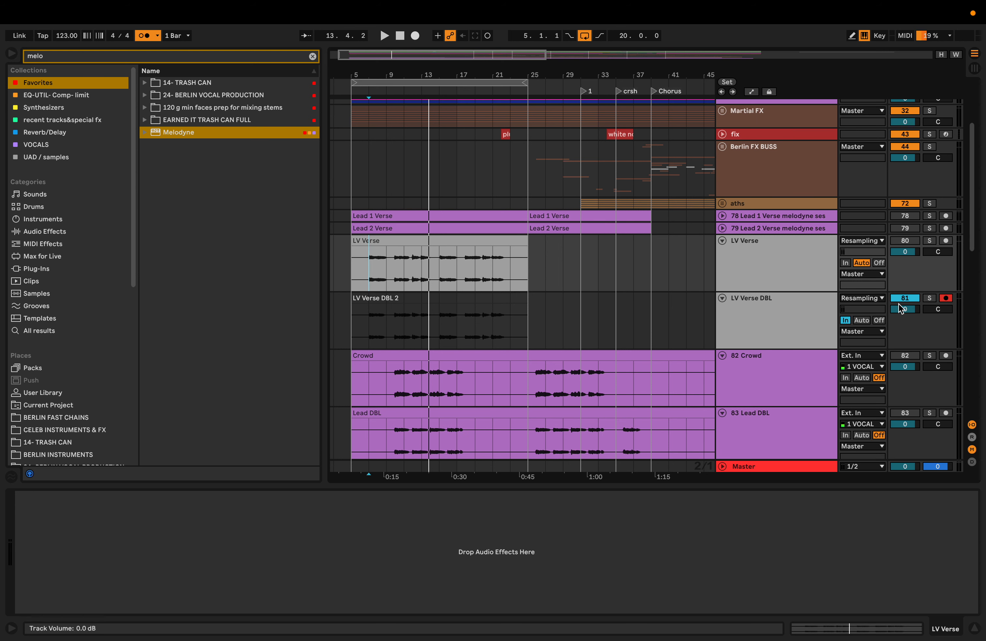
scroll(771, 329, "down", 1)
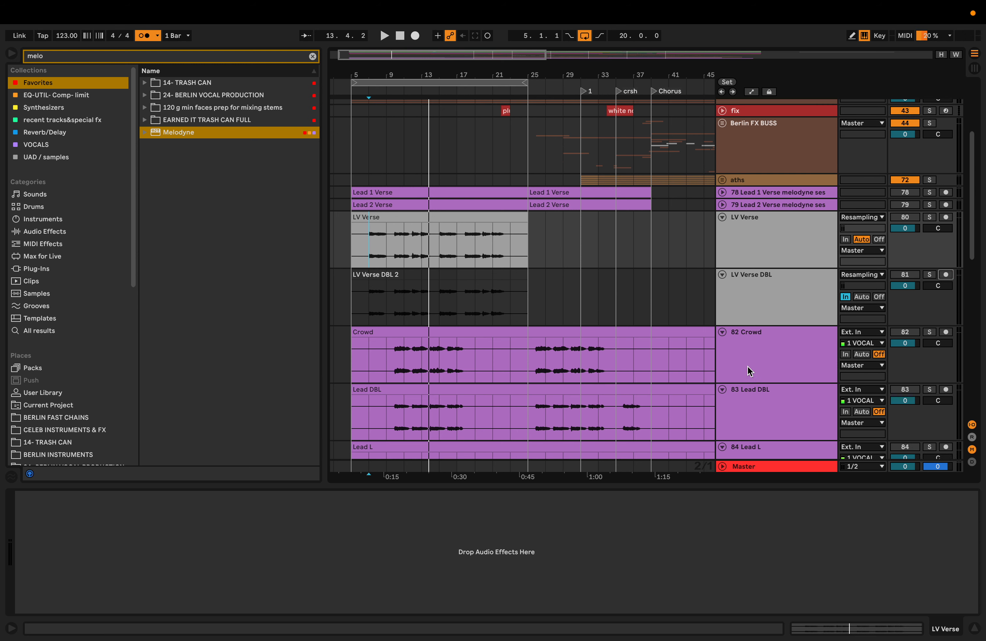
scroll(749, 366, "up", 2)
left_click(740, 295)
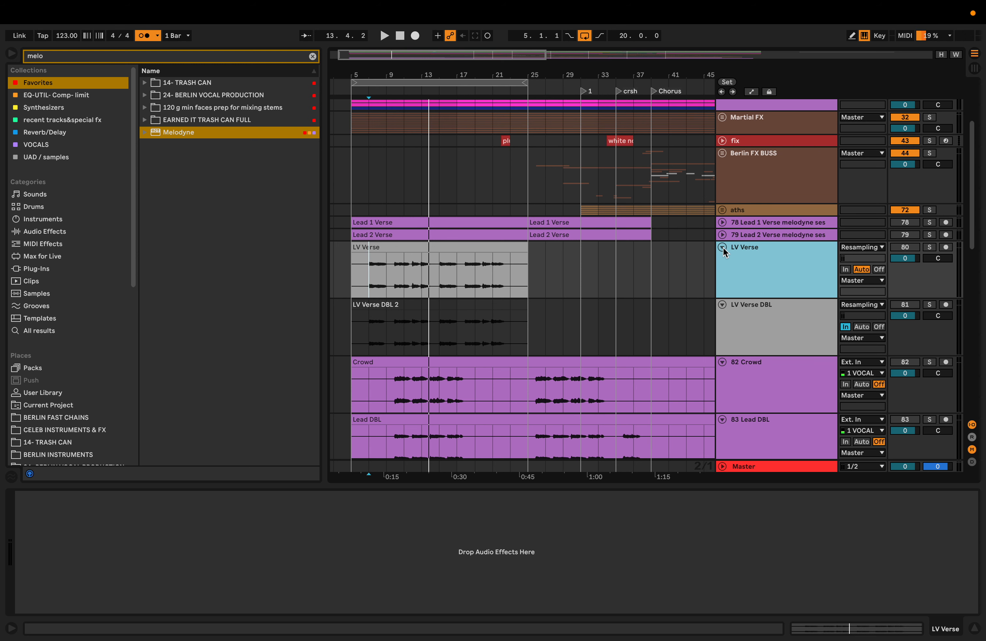
- Solo LV Verse and LV Verse DBL, play them from 7.1.1 and return LV Verse DBL monitoring to Auto
scroll(689, 371, "up", 3)
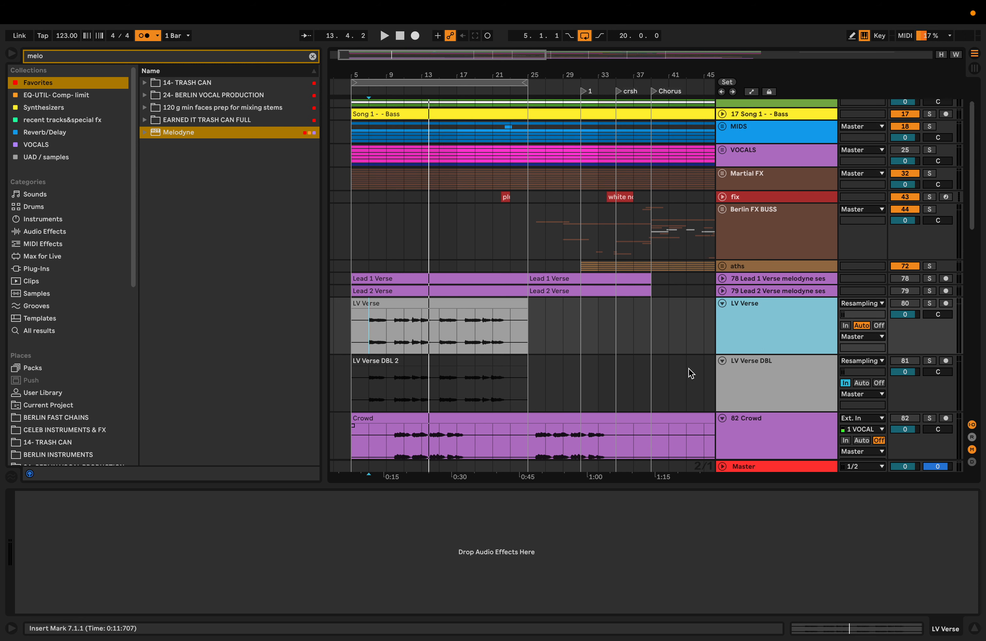
scroll(391, 337, "up", 3)
scroll(391, 336, "left", 3)
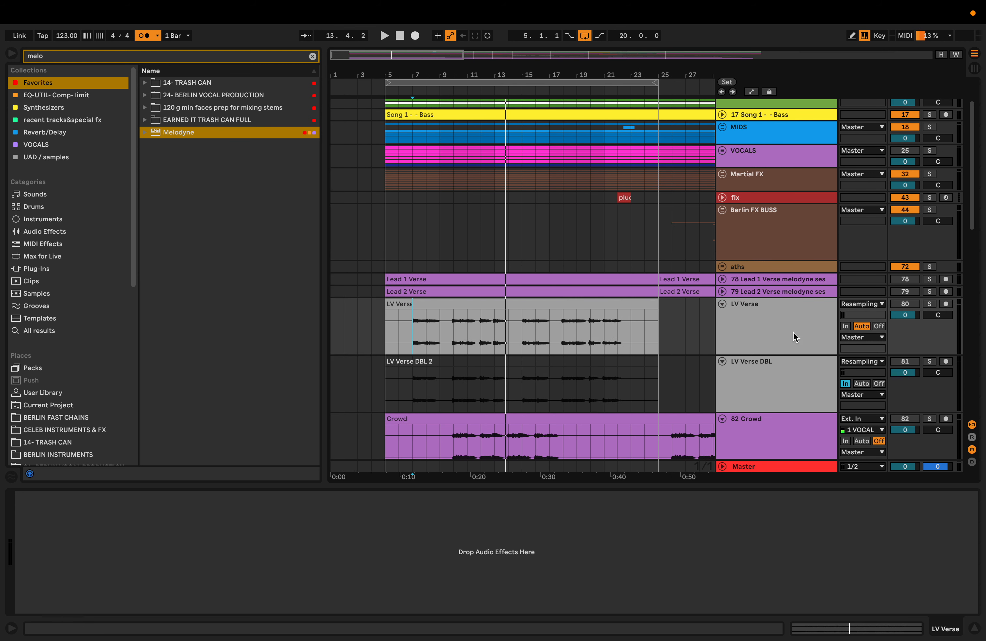
left_click(930, 304)
left_click(930, 361)
key("space")
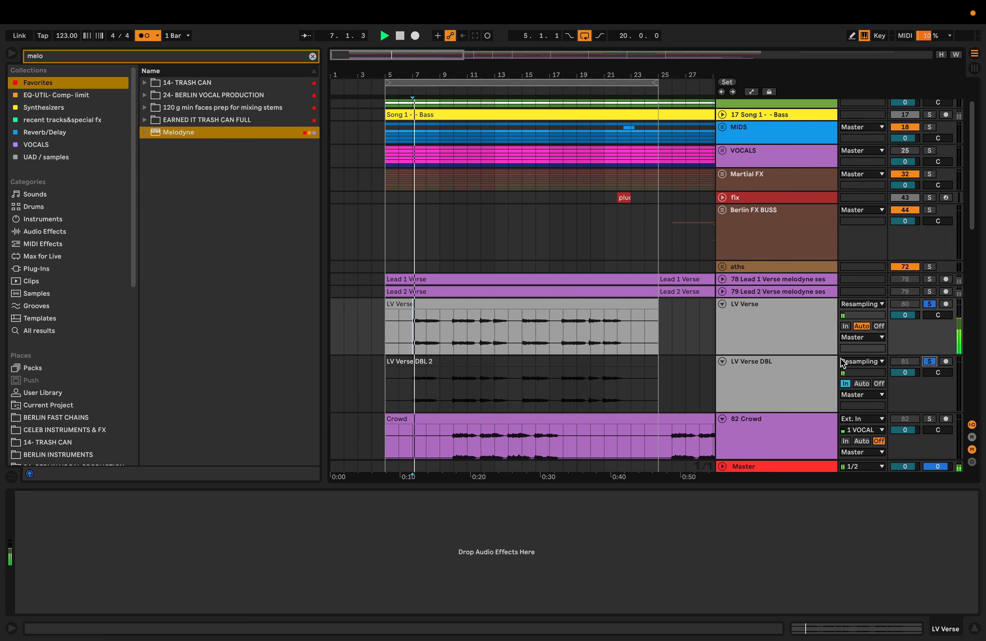
left_click(857, 384)
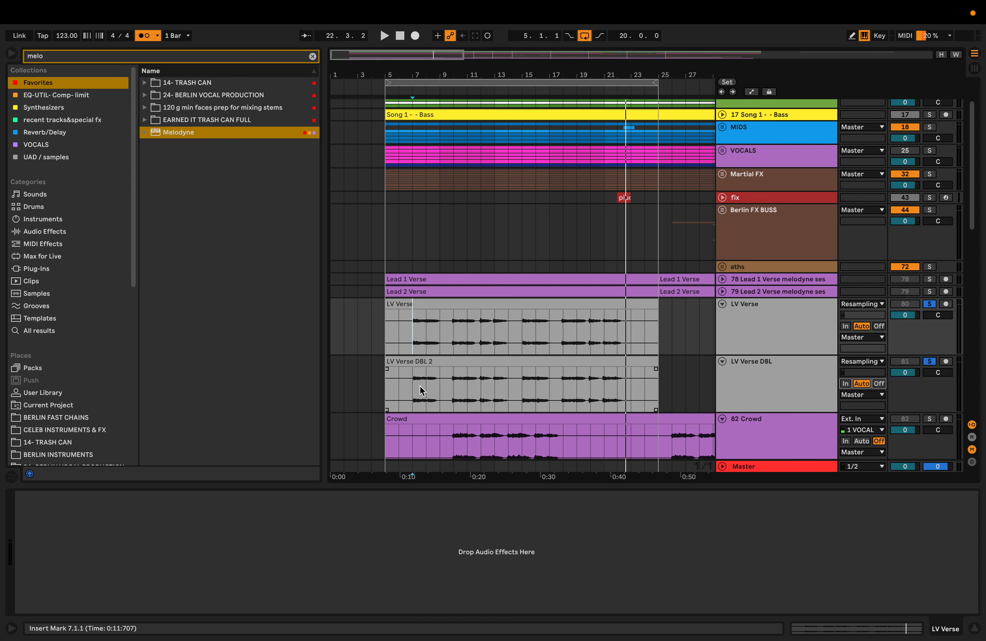
- Highlight the sung passages from bar 7 onward in the LV Verse and LV Verse DBL clips to compare them
scroll(421, 391, "down", 2)
mouse_move(922, 12)
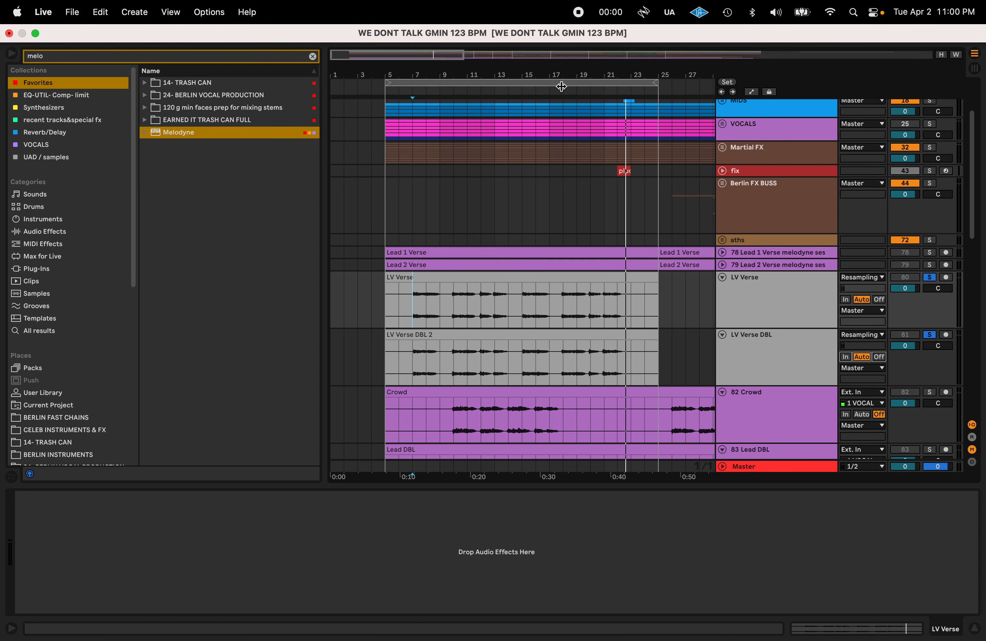
left_click_drag(408, 359, 500, 358)
left_click_drag(417, 303, 612, 359)
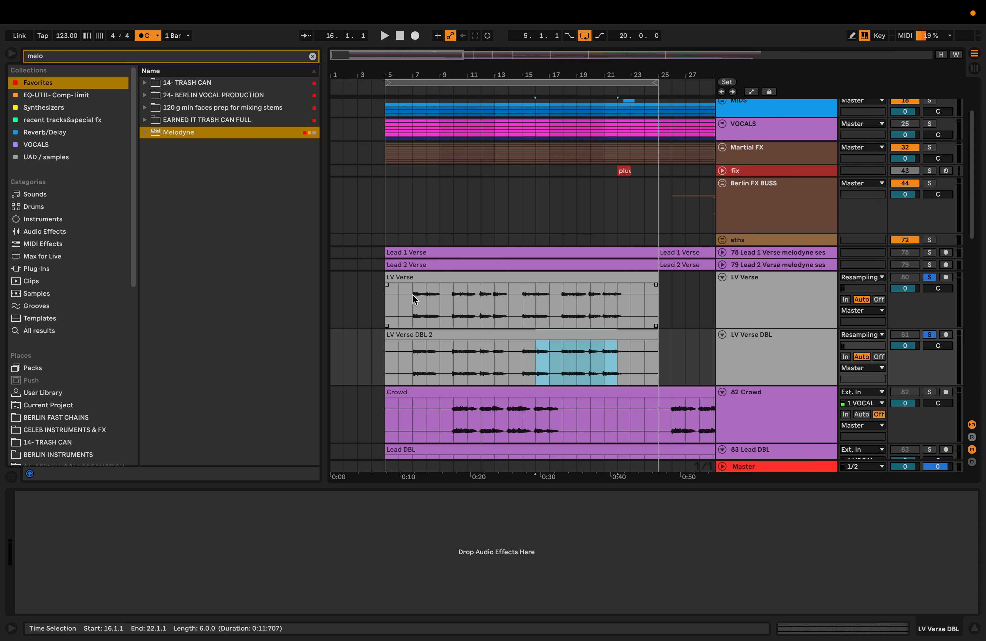
left_click_drag(412, 294, 631, 307)
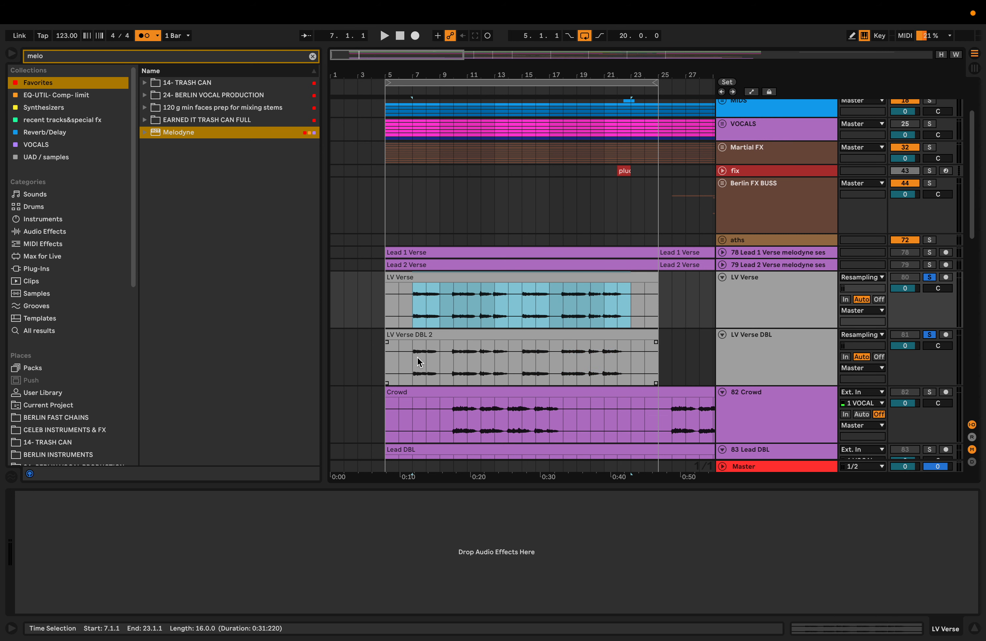
left_click_drag(417, 356, 610, 357)
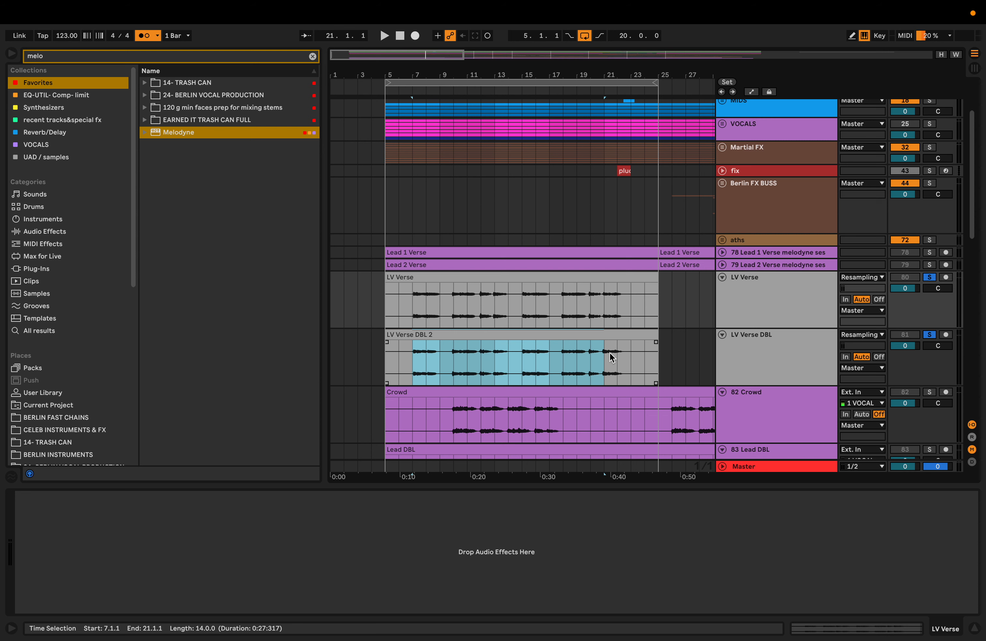
- Highlight the sung part of the LV Verse DBL clip from 7.1.1 to 22.1.1, and reselect it from 7.1.1 to 21.1.1
left_click(610, 352, "shift")
left_click_drag(611, 352, 611, 352)
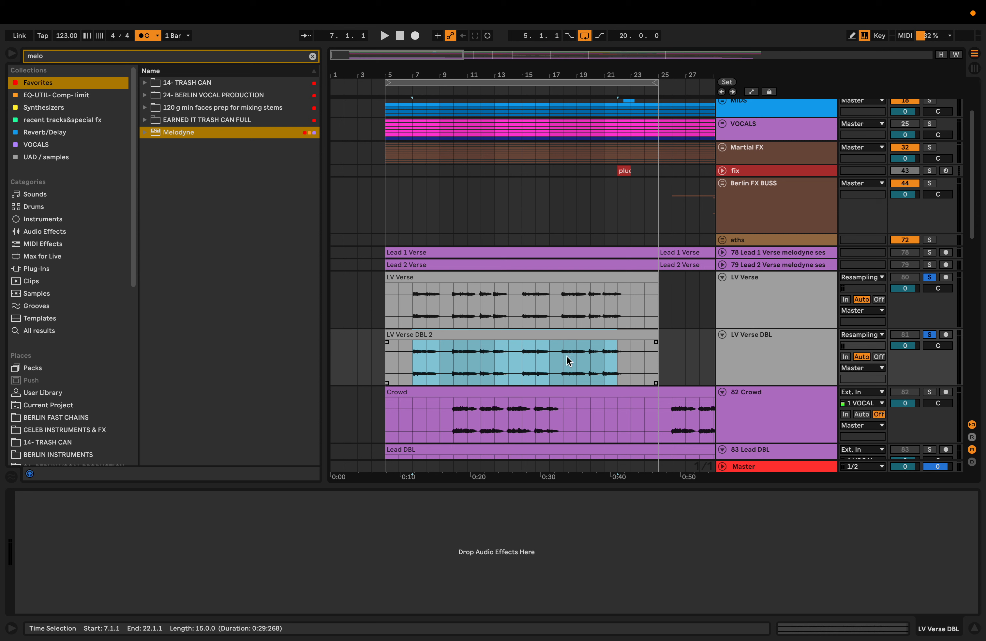
scroll(425, 353, "up", 2)
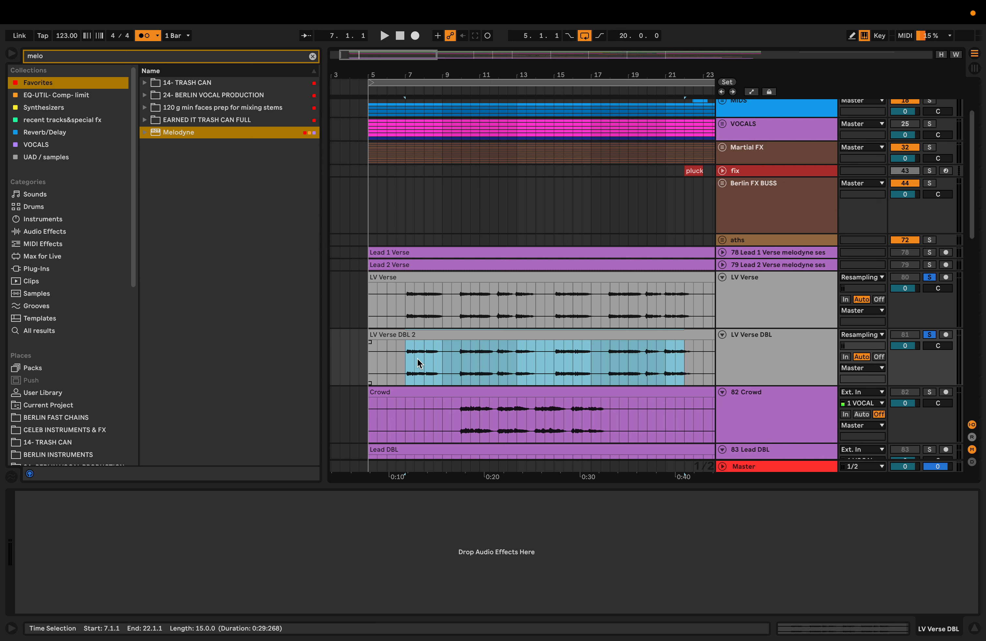
left_click(404, 358)
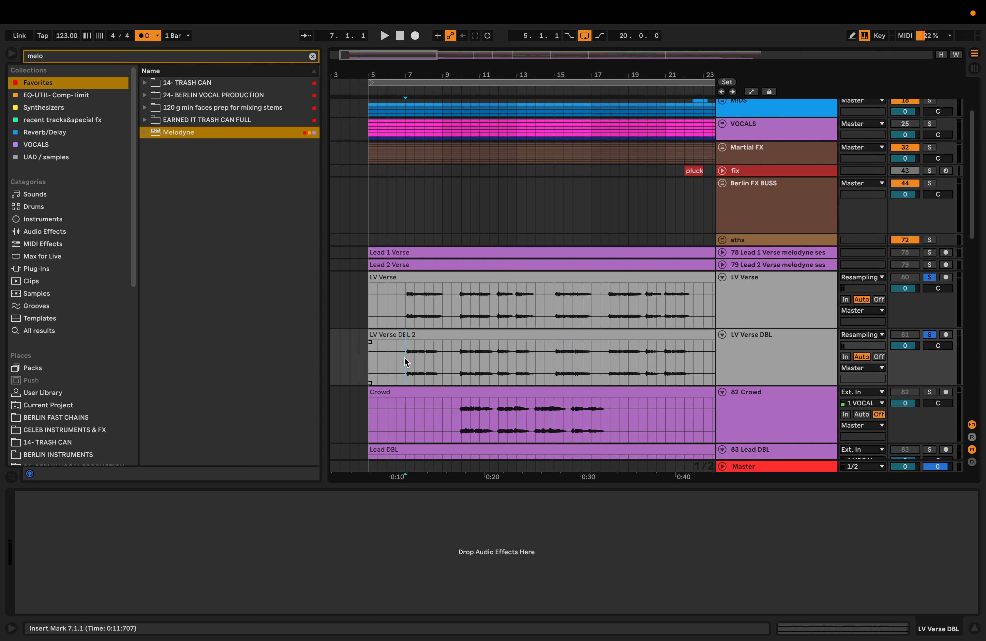
left_click_drag(404, 357, 666, 354)
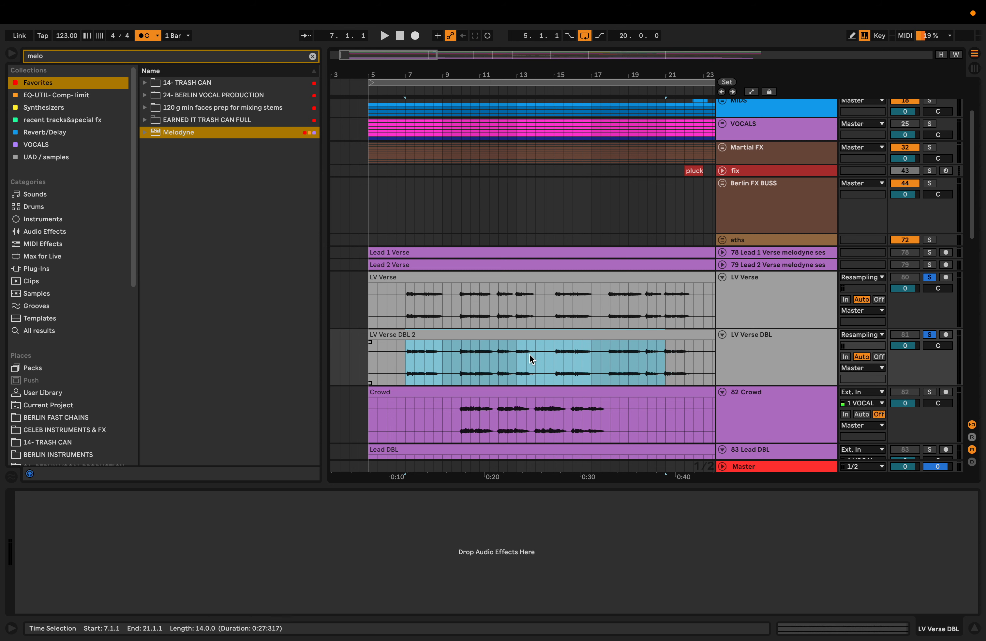
- Highlight the LV Verse DBL passages from 10.1.1 to 15.1.1 and from 15.1.1 to 21.3.1 to examine their waveforms
left_click(559, 355)
left_click_drag(398, 360, 549, 359)
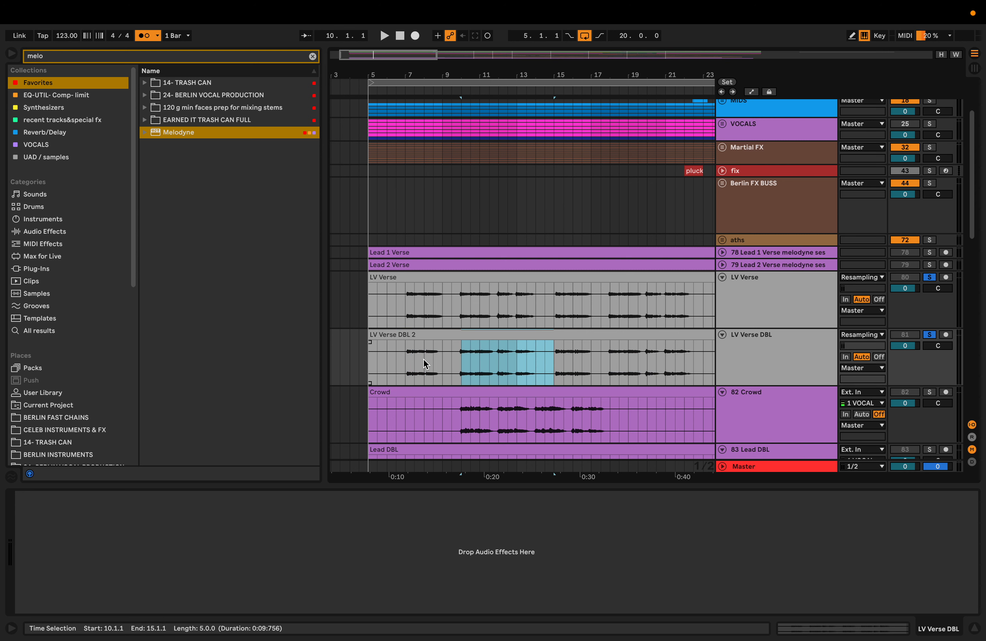
left_click_drag(402, 358, 680, 359)
key("minus")
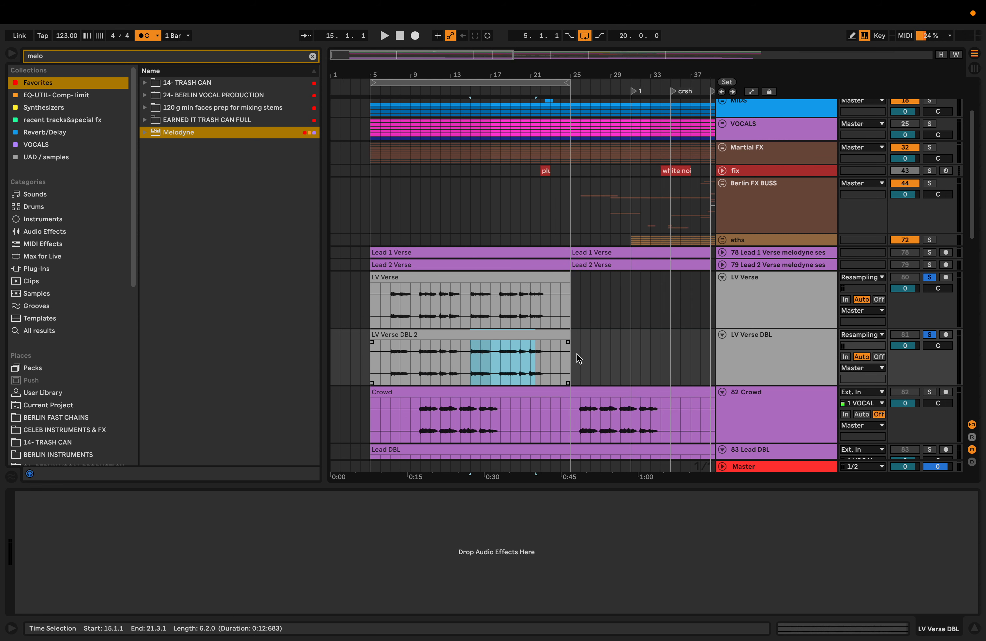
key("plus")
scroll(496, 353, "left", 2)
mouse_move(695, 4)
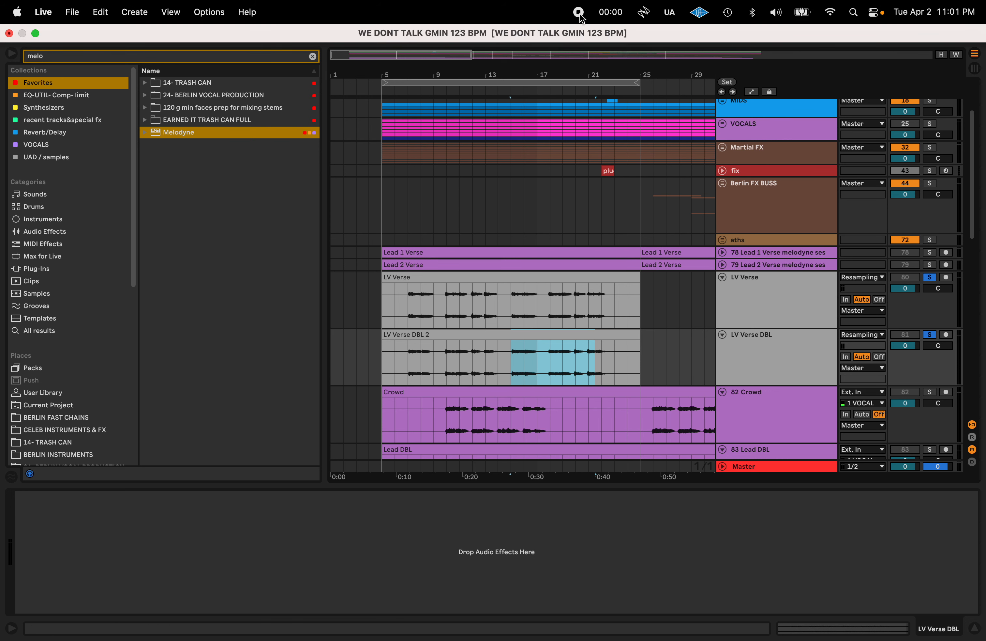